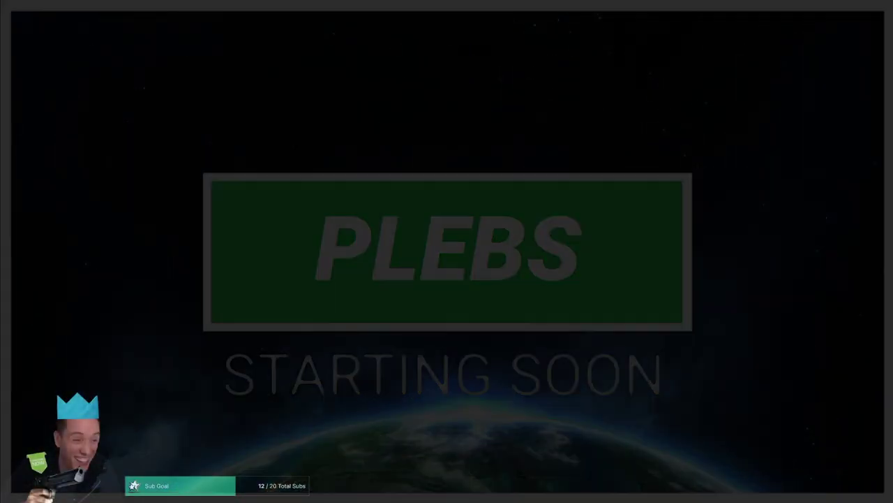
- Play the cannon rush clip on the timeline to about 00:00:20
key("space")
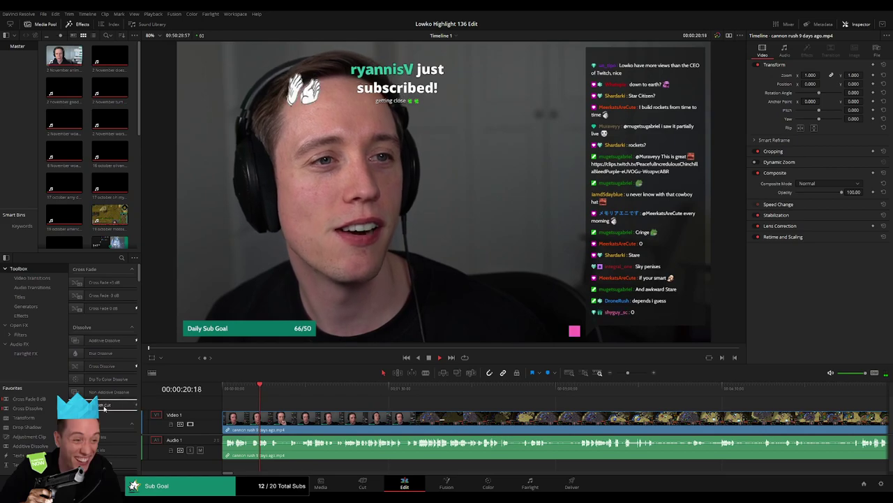
- Stop playback, zoom the timeline out and jump to the final city-builder clip
key("space")
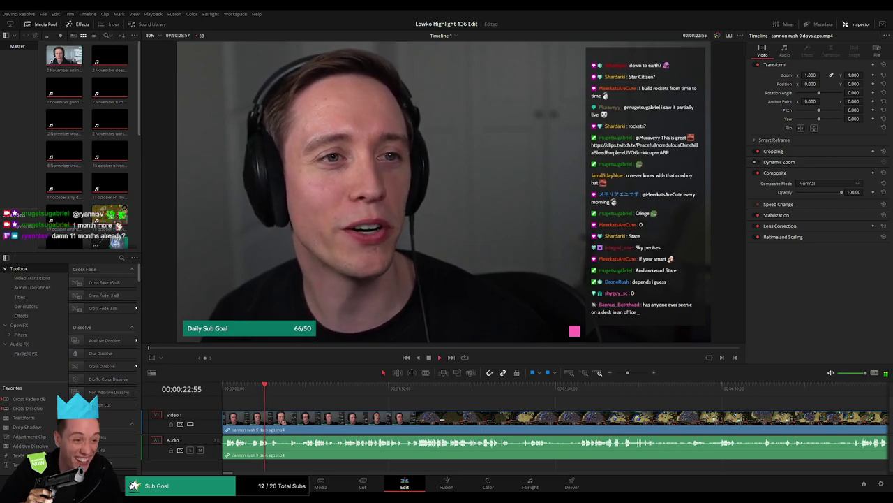
scroll(265, 399, "down", 2)
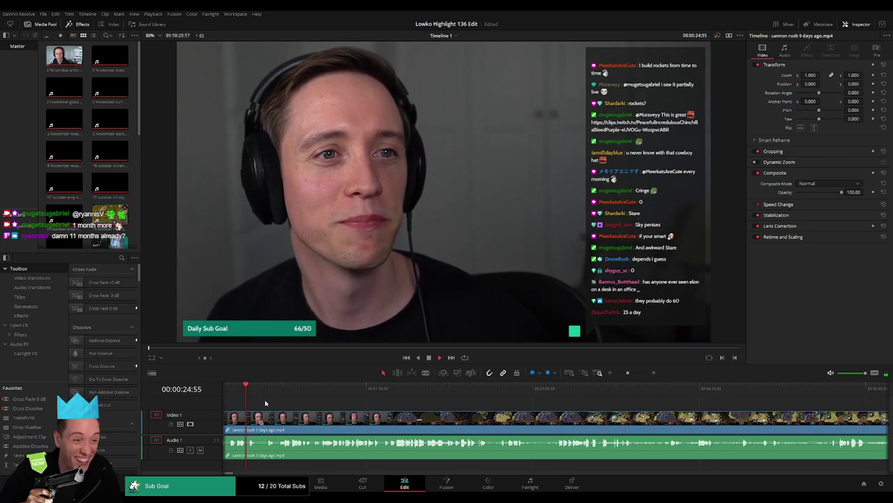
left_click_drag(628, 372, 617, 373)
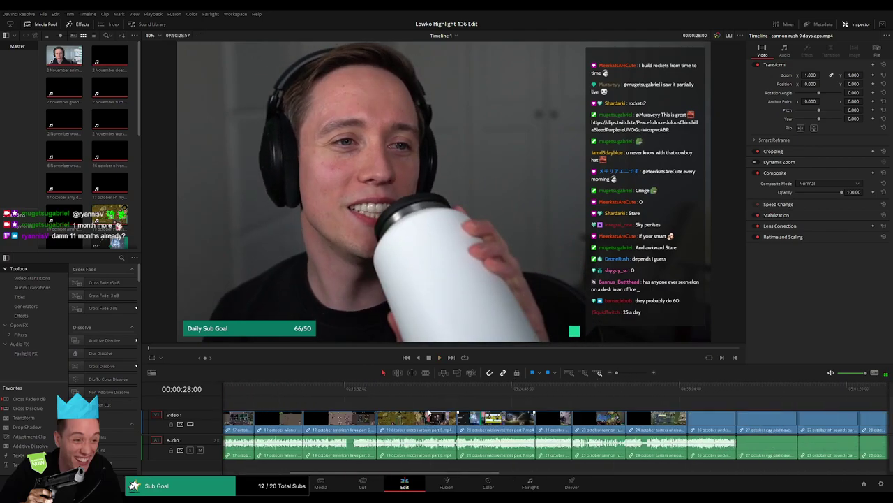
scroll(429, 419, "right", 10)
left_click(648, 388)
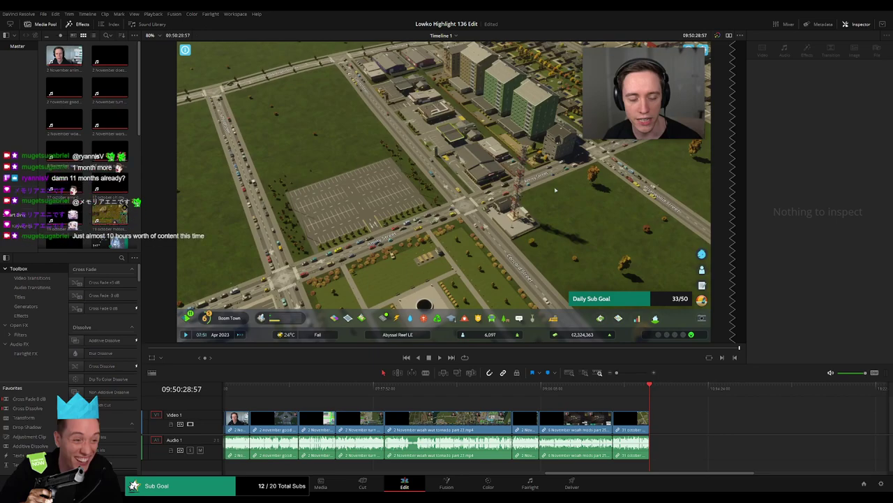
- Return to the timeline start, begin playback and zoom in on the cannon rush clip
key("ctrl+equal")
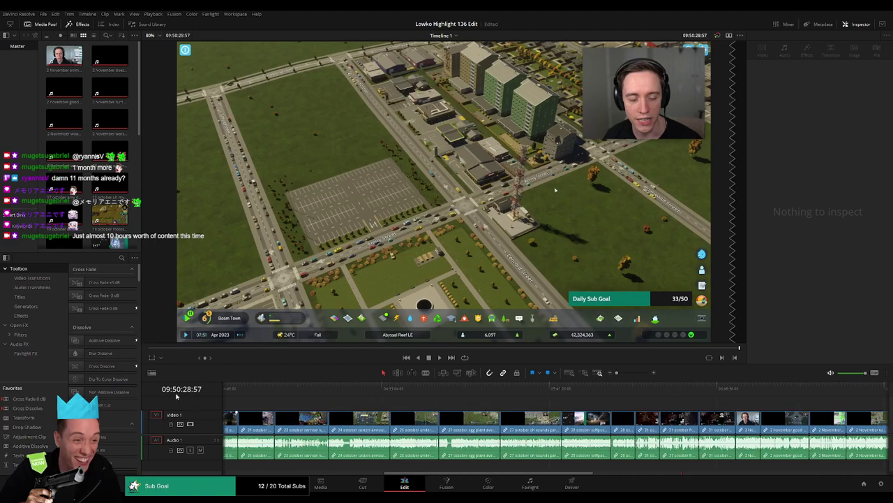
scroll(418, 422, "up", 10)
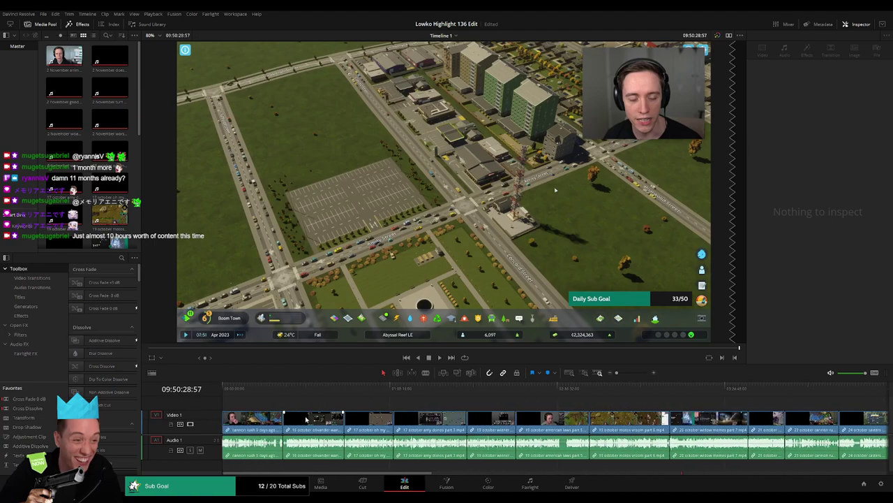
key("Home")
key("space")
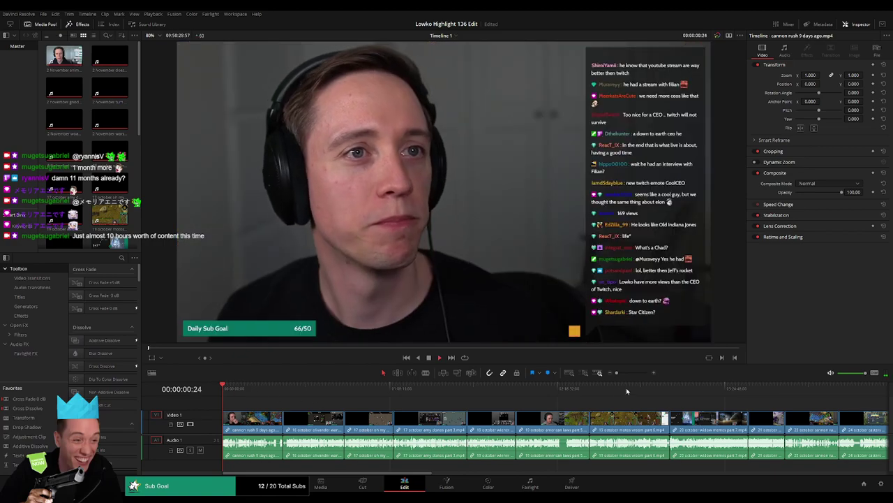
left_click_drag(616, 372, 629, 374)
- Scrub through the cannon rush clip from about 0:38 to the in-game footage near 2:29
left_click(328, 388)
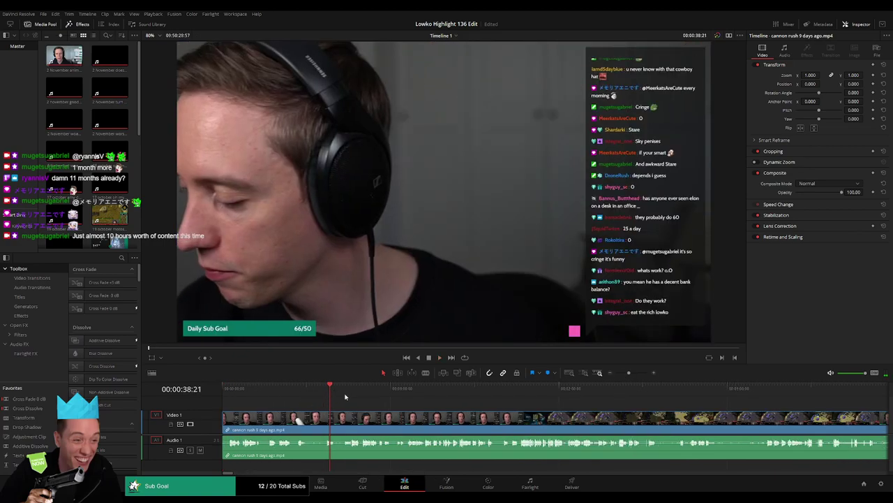
left_click(516, 388)
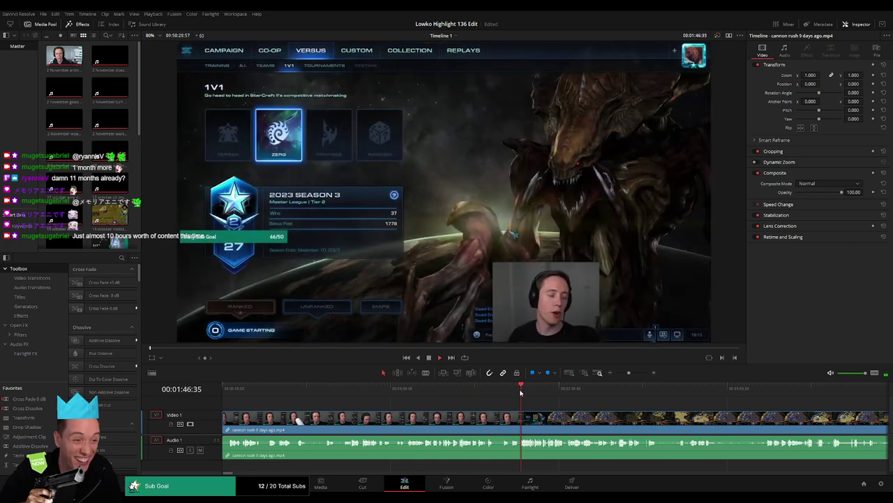
scroll(693, 402, "up", 2)
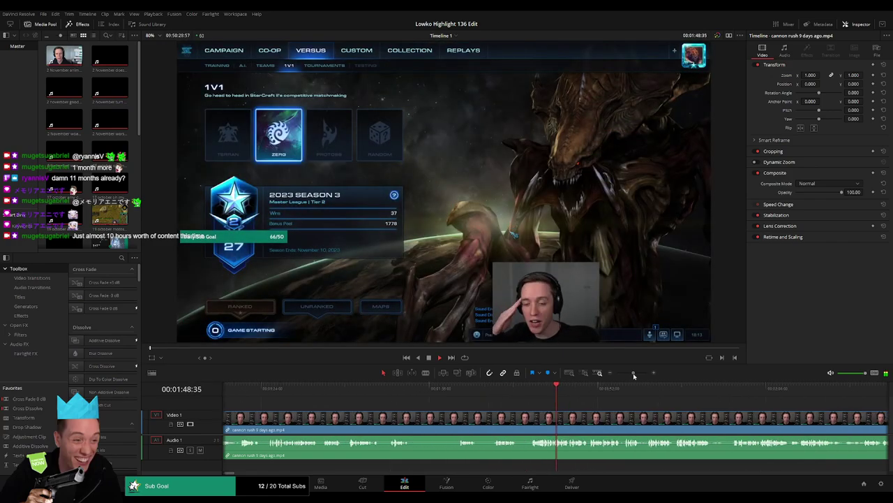
left_click(692, 398)
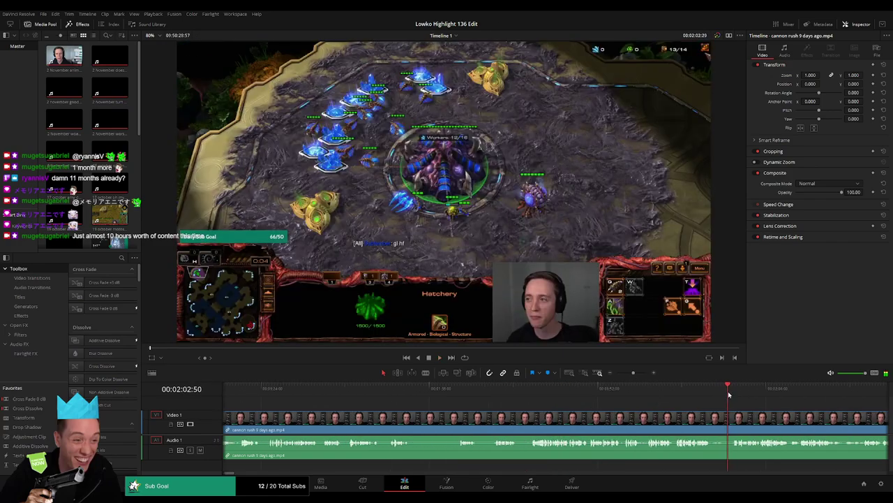
left_click(437, 390)
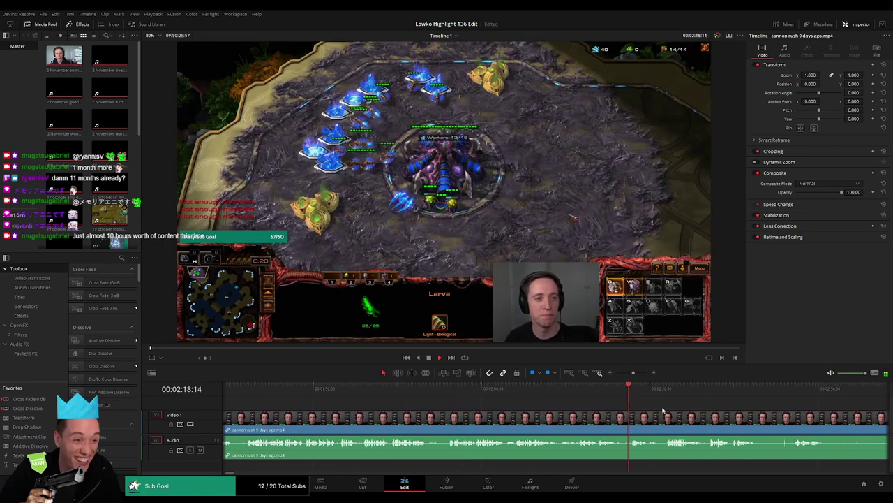
left_click(439, 390)
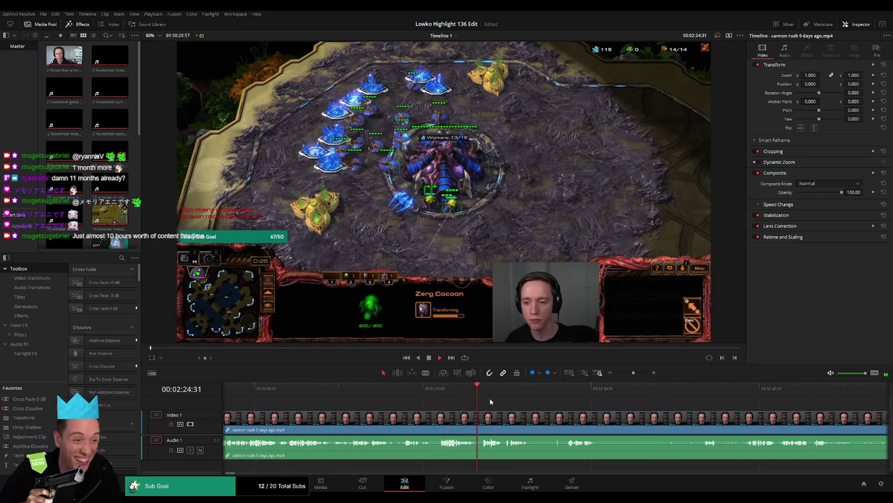
left_click(536, 392)
left_click(395, 391)
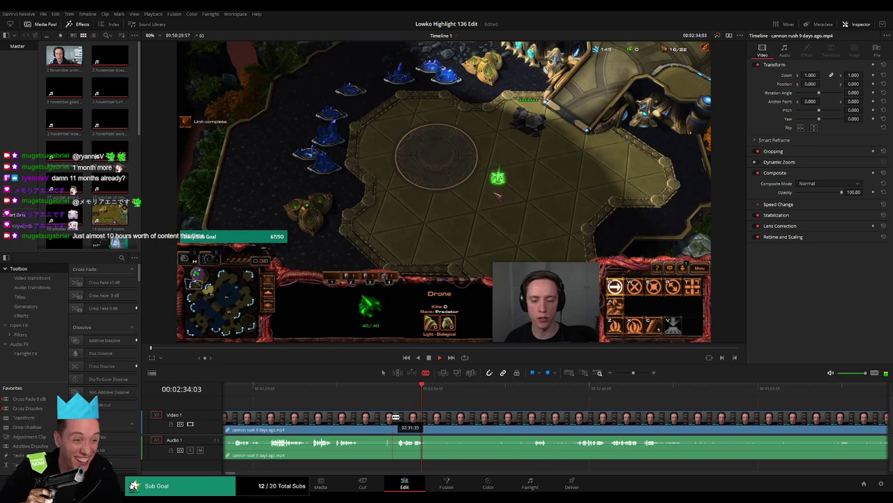
- Split out the first unwanted section of the cannon rush clip, delete it and play from the cut
key("Home")
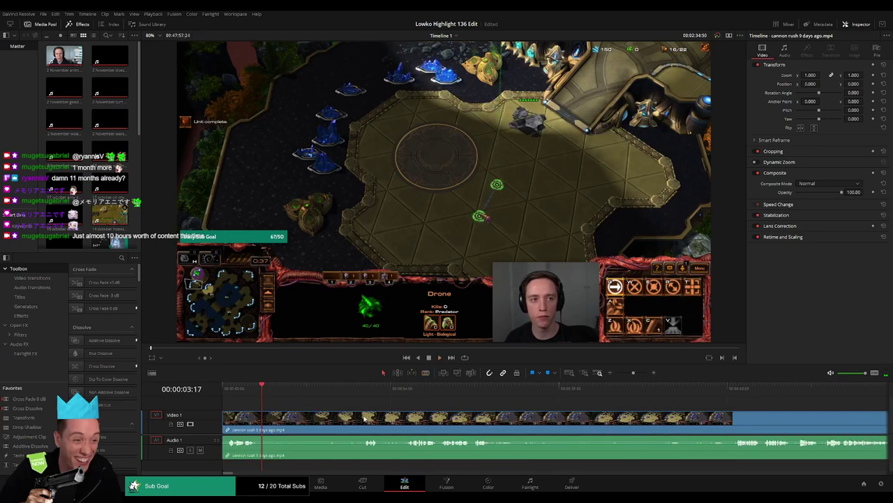
left_click_drag(273, 389, 368, 395)
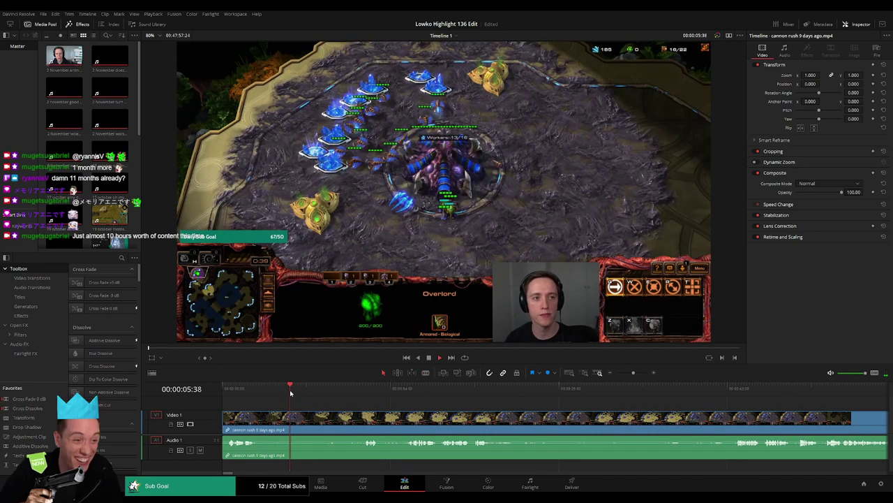
left_click(332, 388)
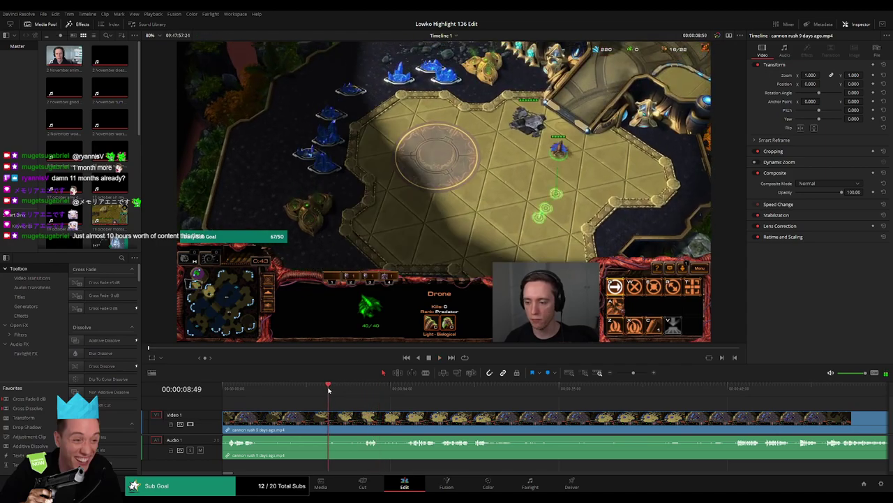
left_click(269, 419)
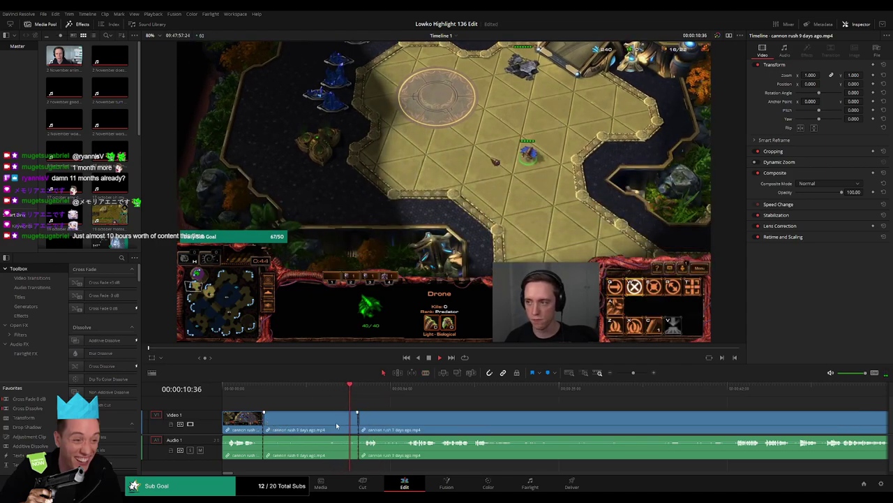
key("ctrl+b")
key("Delete")
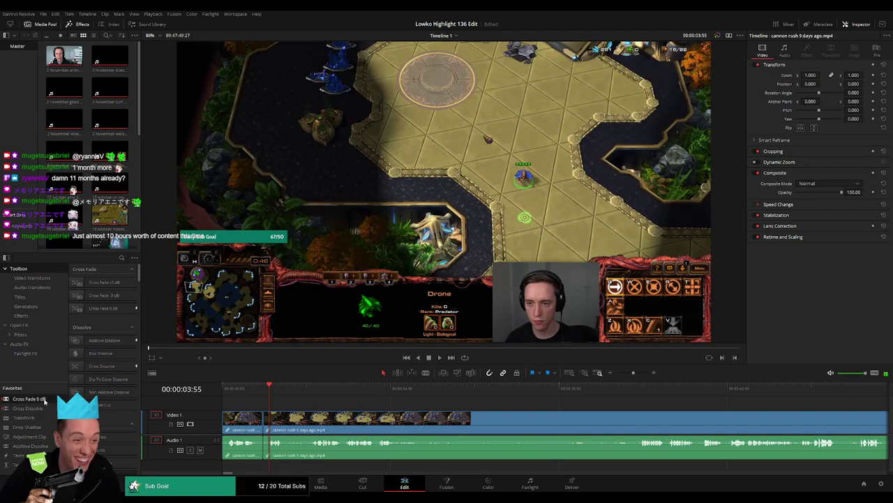
key("space")
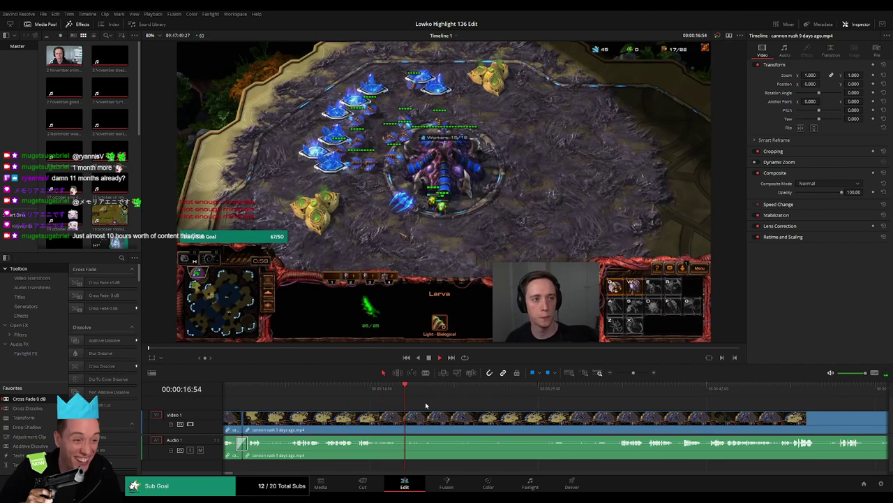
- Blade both ends of the dull stretch and delete it, closing the gap
left_click(380, 423)
left_click(592, 391)
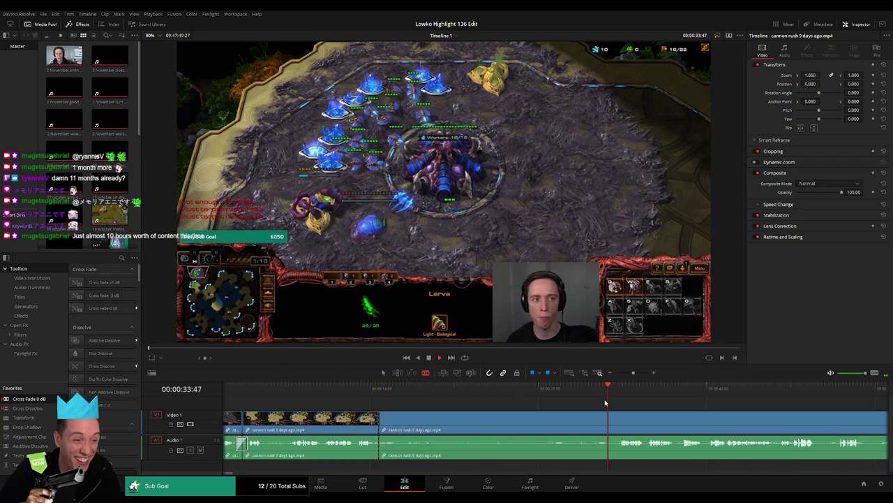
scroll(545, 415, "right", 3)
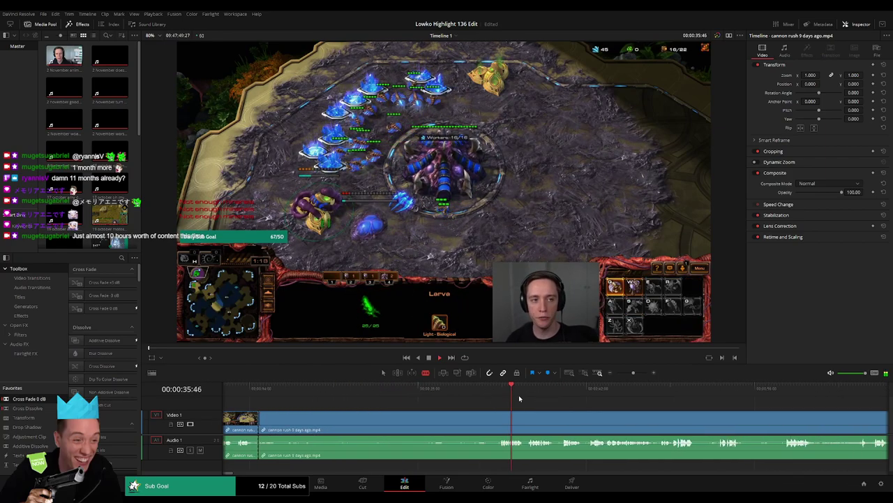
left_click(528, 420)
key("a")
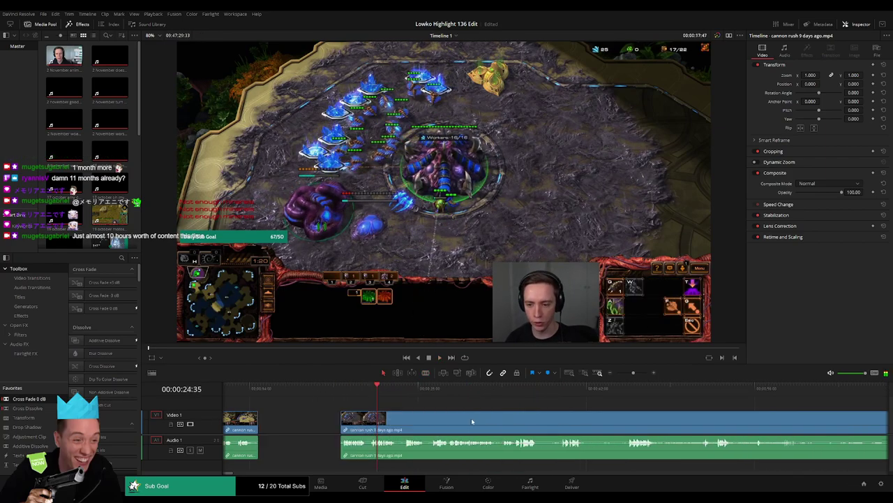
left_click(382, 419)
key("Delete")
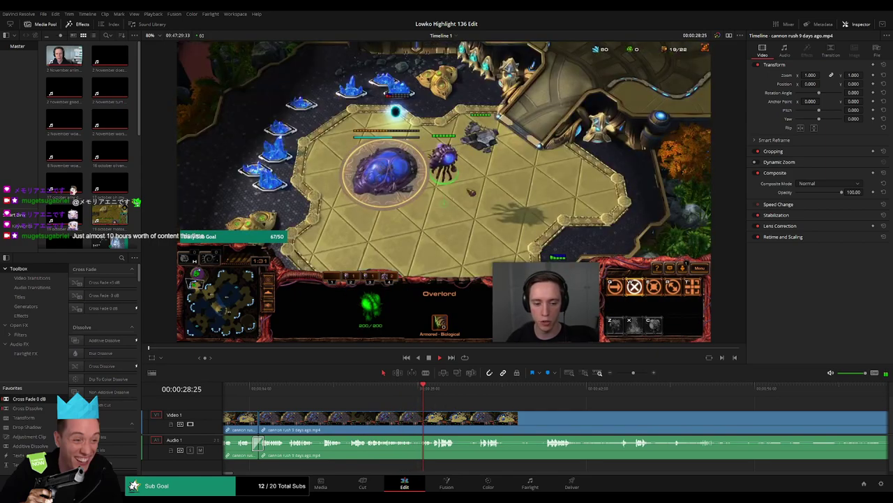
- Preview the mid- and late-October media pool clips, then resume playing Timeline 1
scroll(464, 405, "down", 1)
scroll(440, 404, "down", 1)
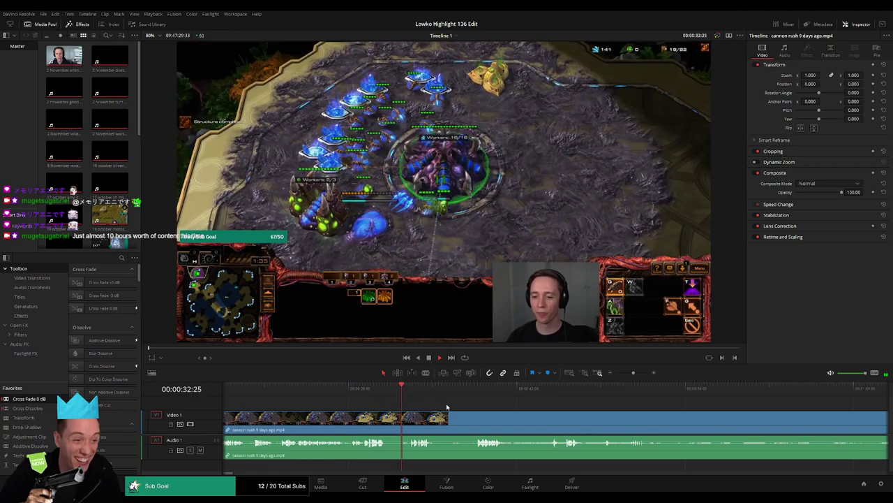
scroll(370, 402, "down", 1)
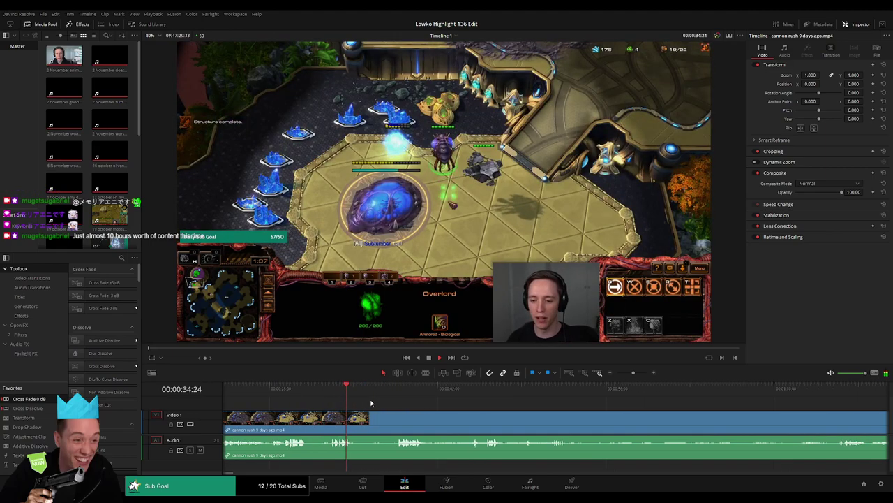
scroll(391, 400, "down", 1)
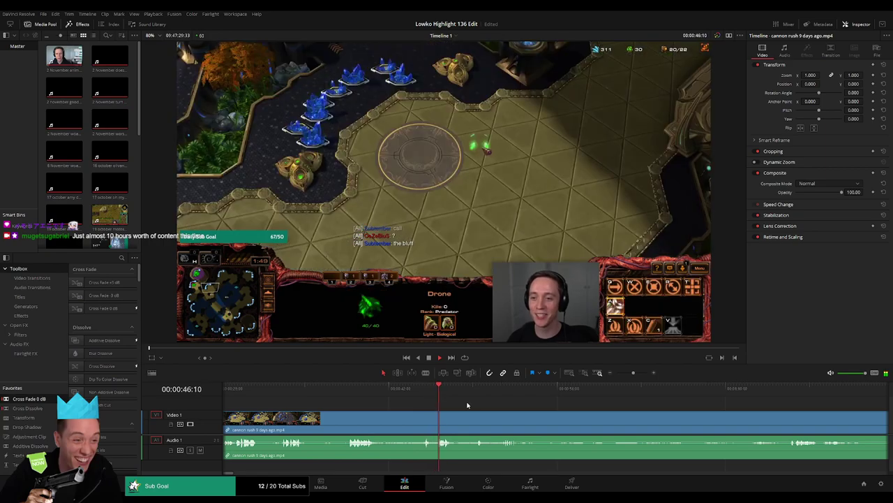
double_click(112, 183)
scroll(138, 115, "down", 10)
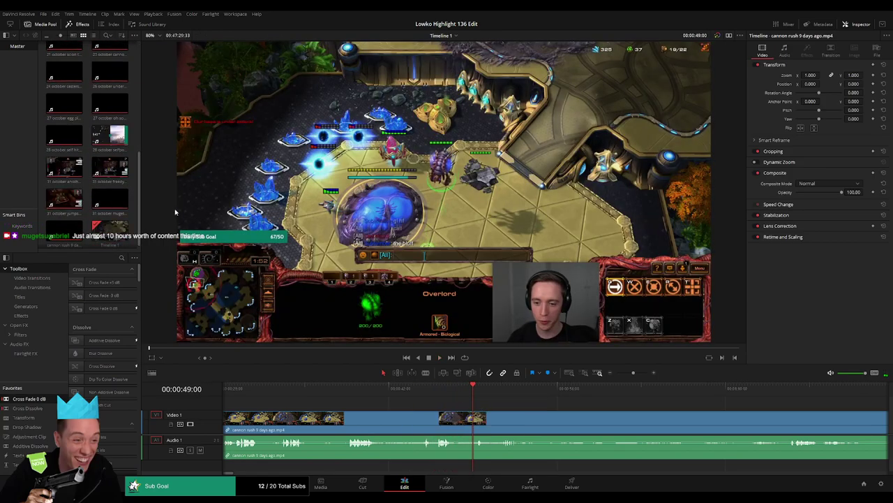
double_click(121, 205)
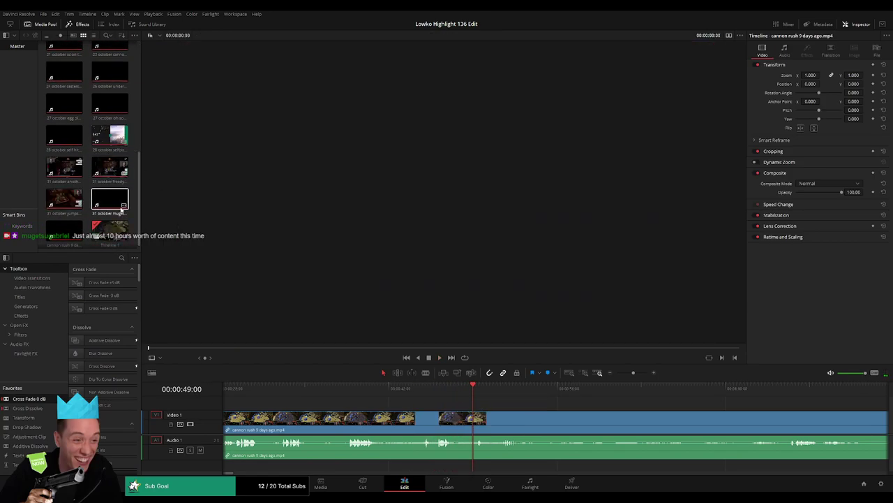
double_click(113, 231)
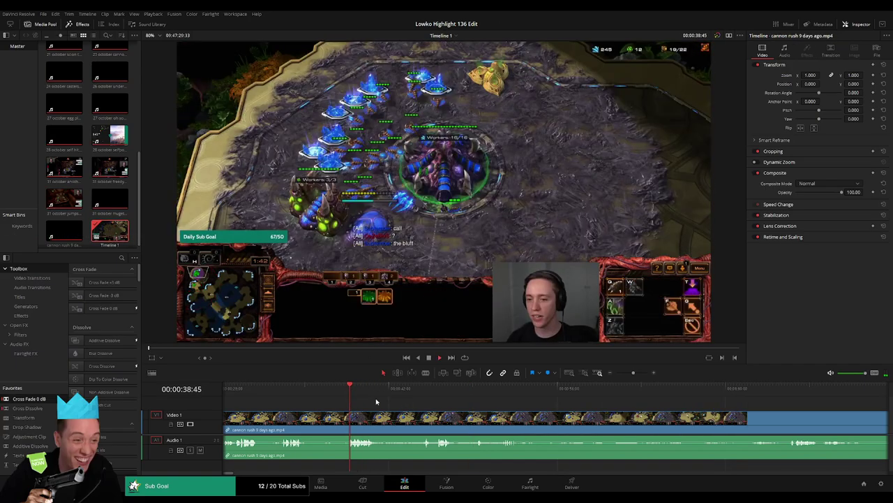
key("space")
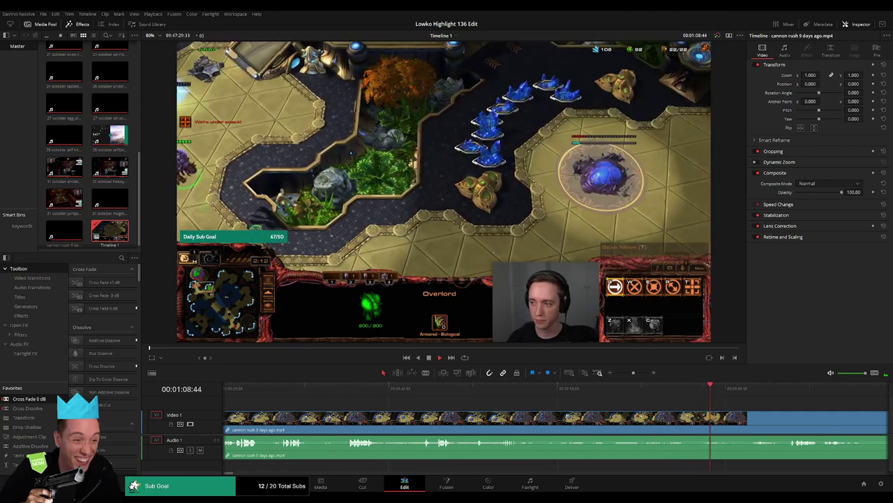
- Blade the cannon rush clip at the playhead just after the one-minute mark
left_click_drag(501, 388, 620, 399)
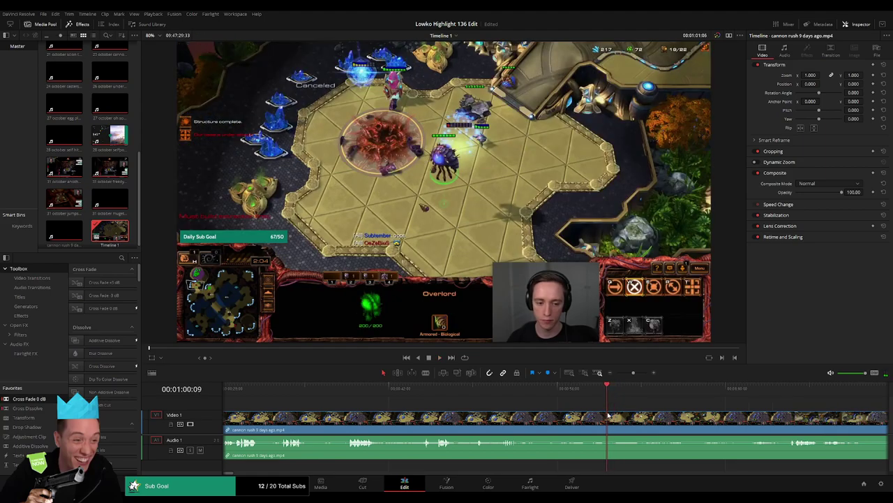
key("b")
left_click(608, 415)
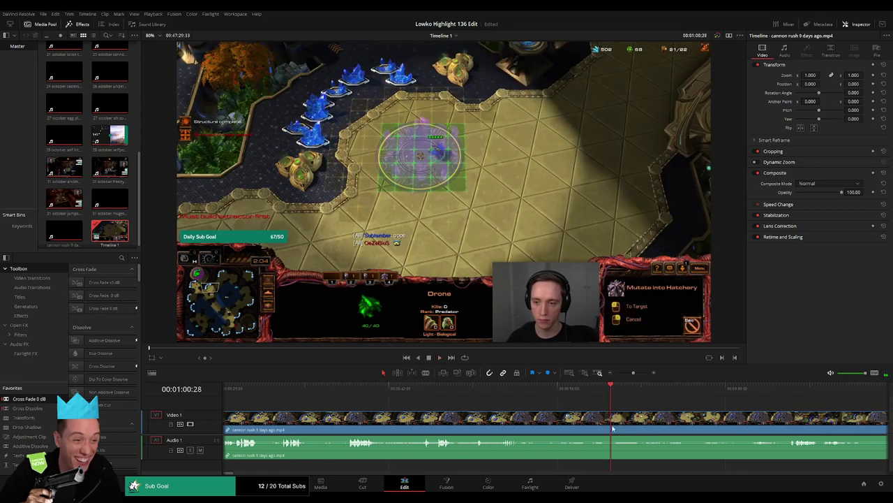
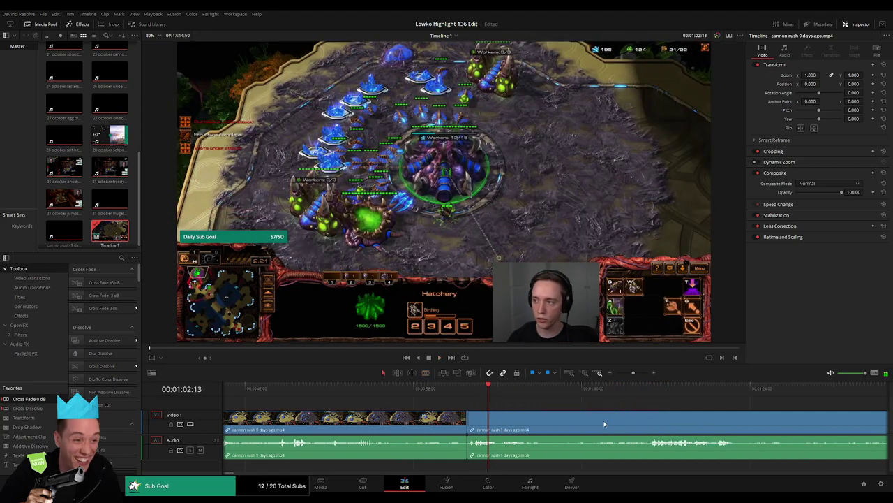
- Play the cannon rush timeline and scrub back and forth to review the footage
key("l")
key("l")
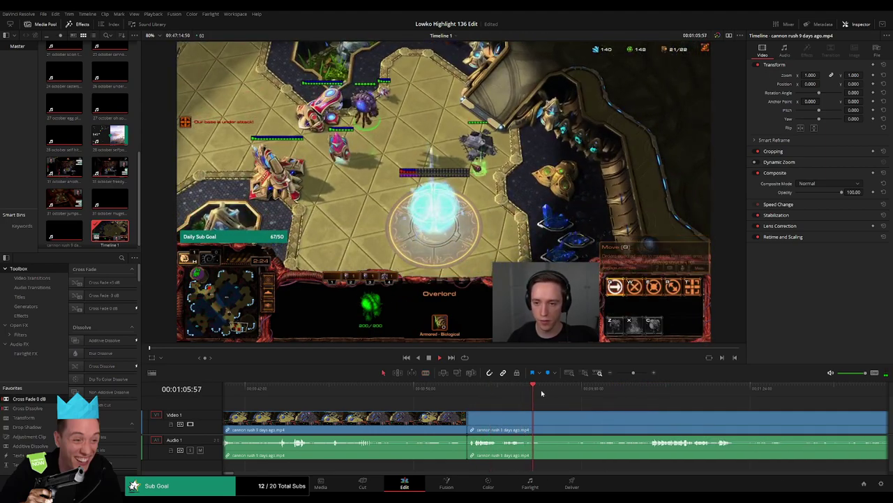
left_click_drag(542, 393, 636, 396)
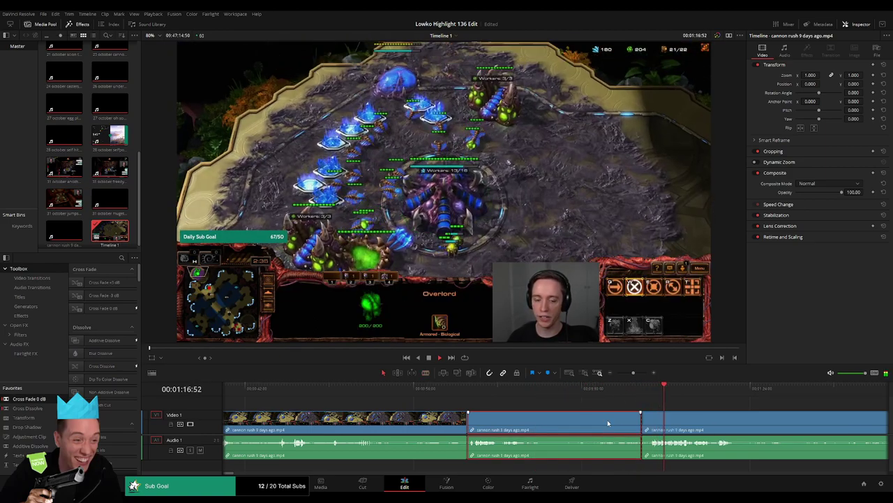
left_click(497, 388)
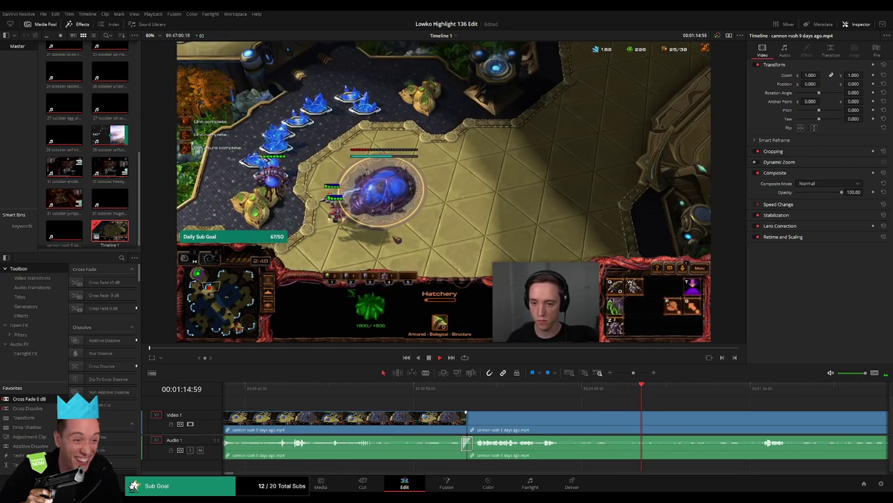
scroll(501, 395, "right", 3)
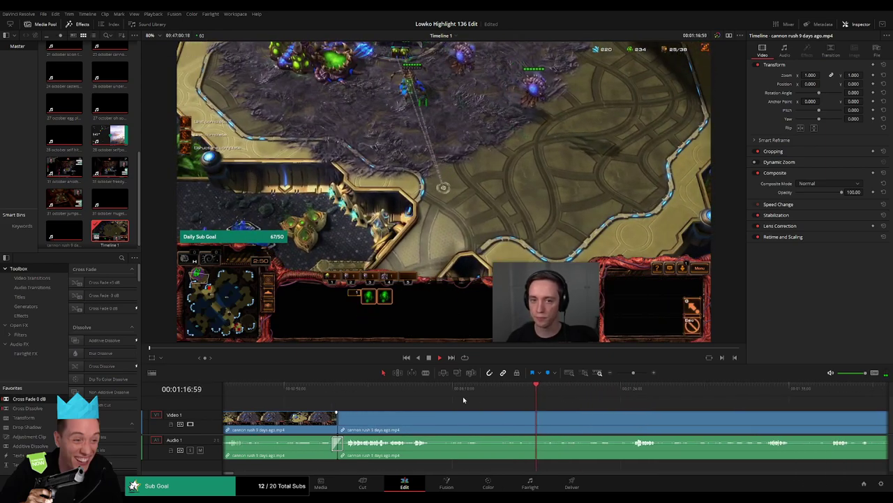
left_click(458, 386)
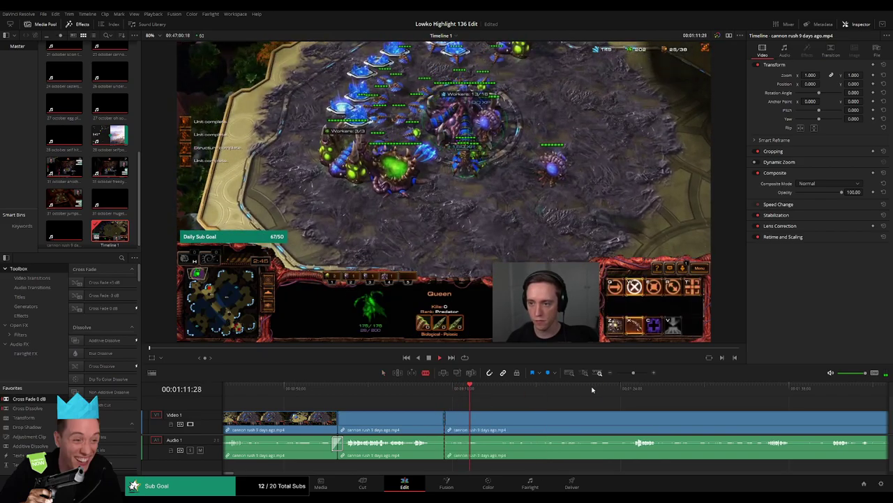
- Skip ahead to a new game scene, undo the stray trim, and stop playback
left_click(633, 388)
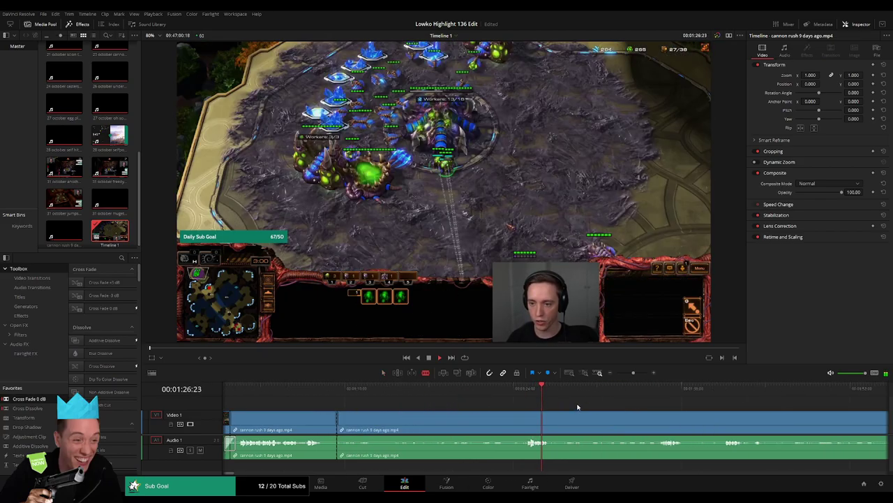
left_click(661, 388)
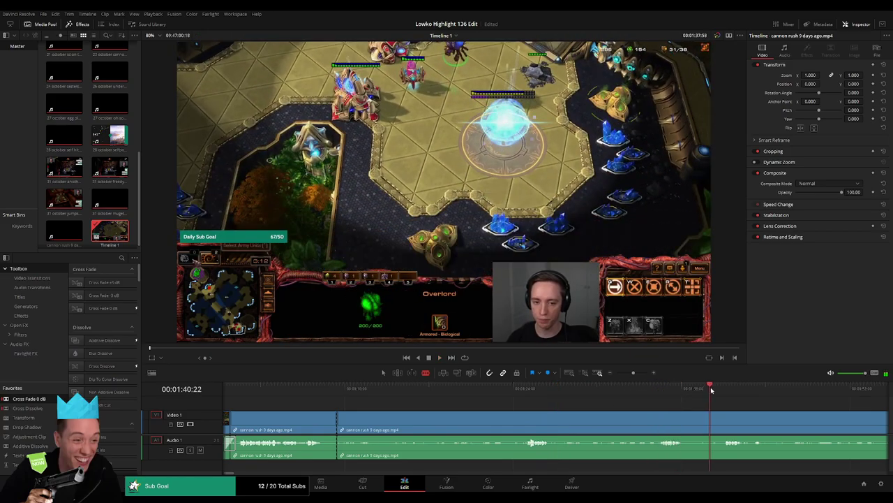
left_click_drag(711, 391, 723, 392)
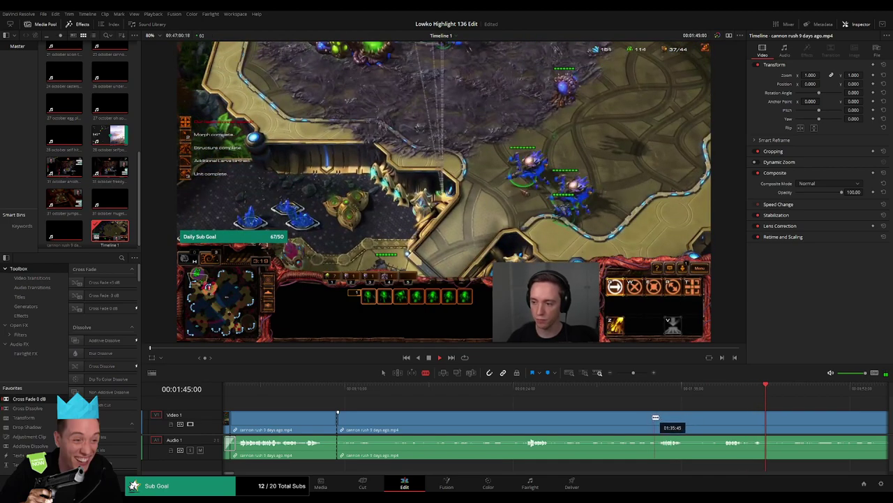
key("ctrl+z")
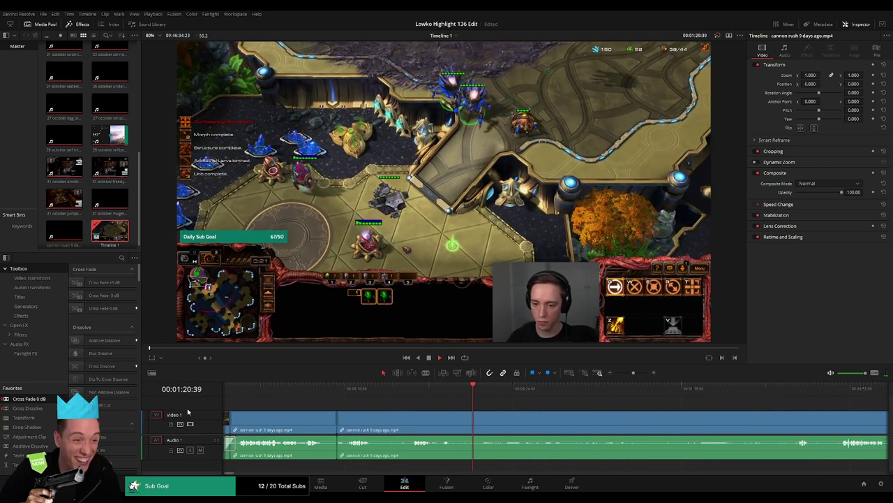
key("space")
key("space")
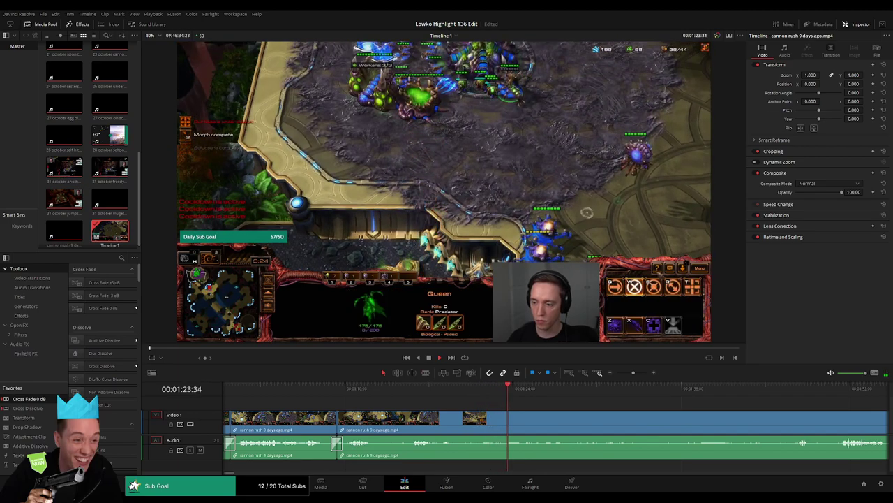
- Load StarCraft 2 - Roach Quotes.mp3 into the source viewer in dual-viewer mode and play it
double_click(109, 199)
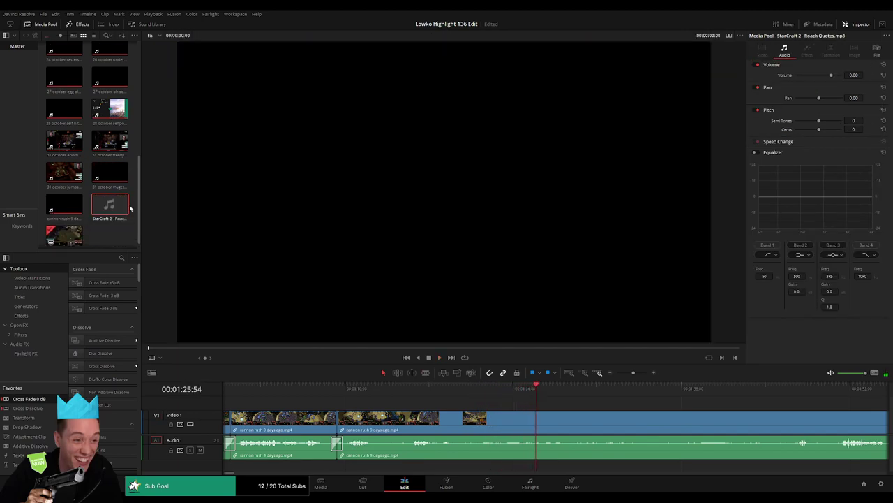
double_click(109, 206)
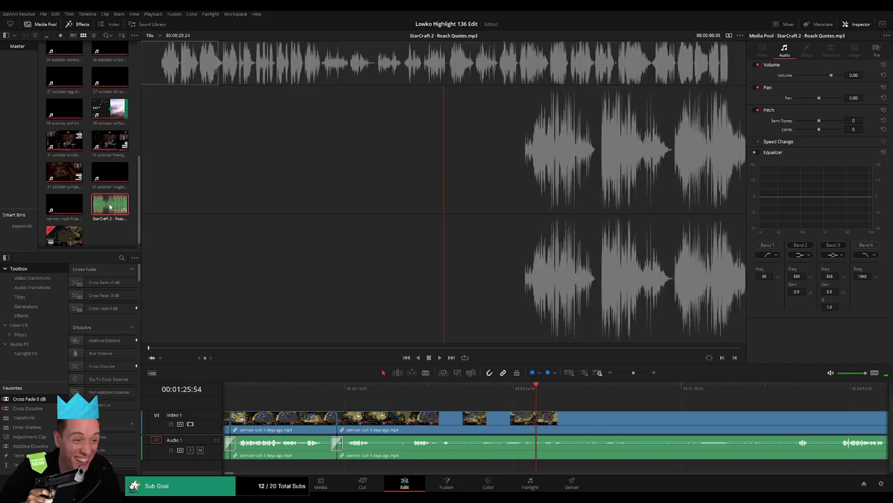
left_click(729, 35)
left_click_drag(310, 346, 262, 347)
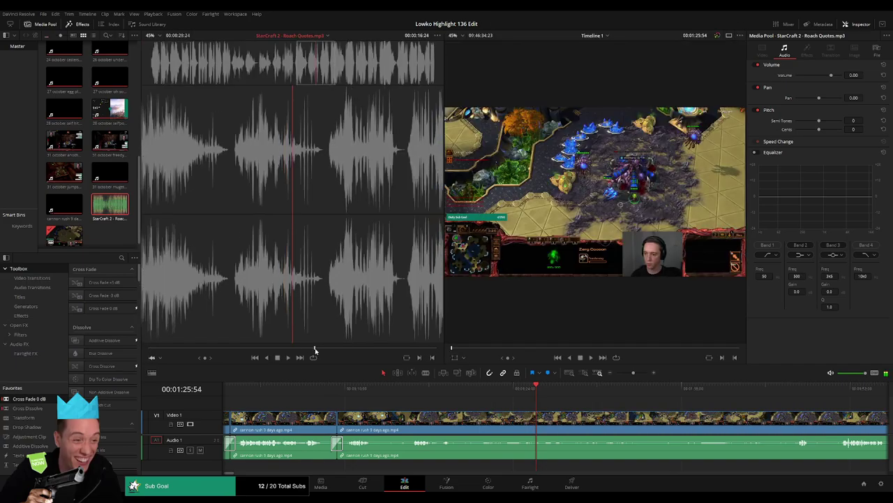
key("space")
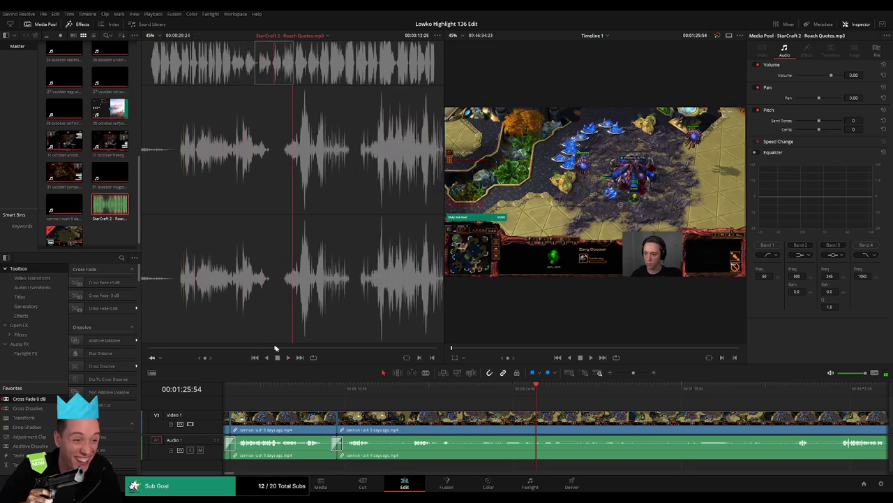
- Stop the preview, replay the quotes faster, then select Timeline 1 in the Media Pool
left_click(275, 348)
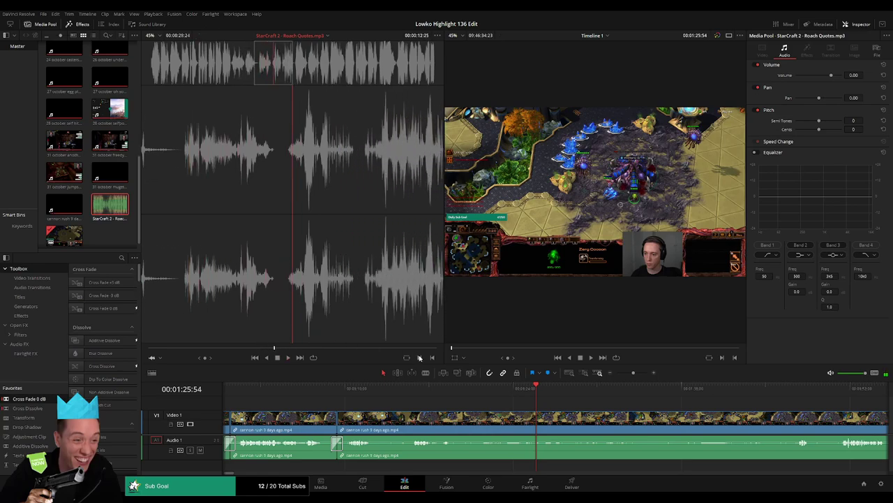
key("l")
key("l")
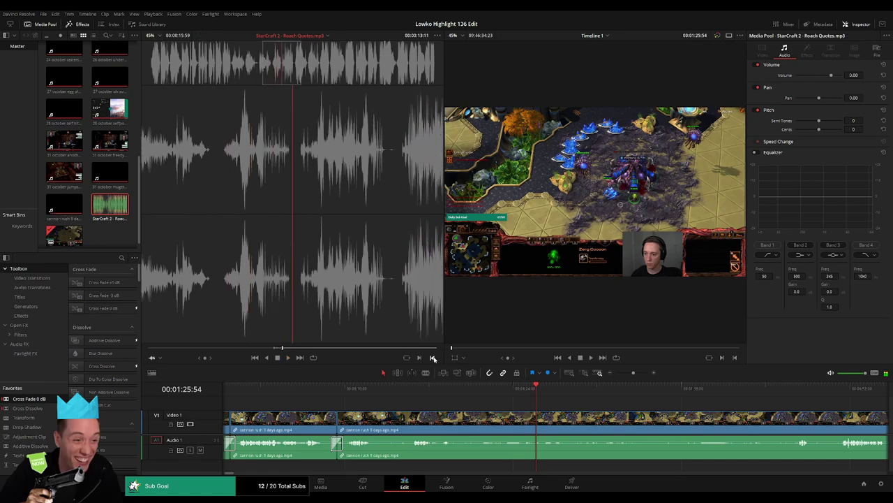
scroll(112, 231, "down", 1)
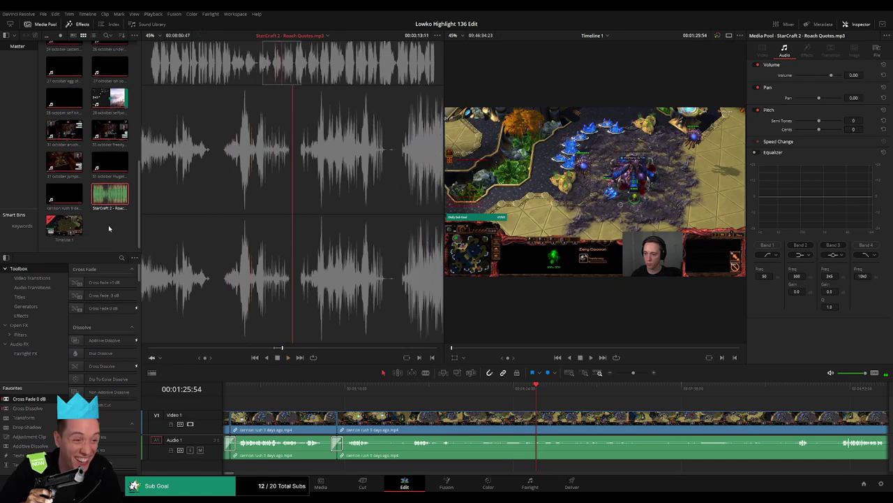
left_click(65, 227)
- Return to the single viewer and play the cannon rush footage to the cut point near 02:00
left_click(730, 35)
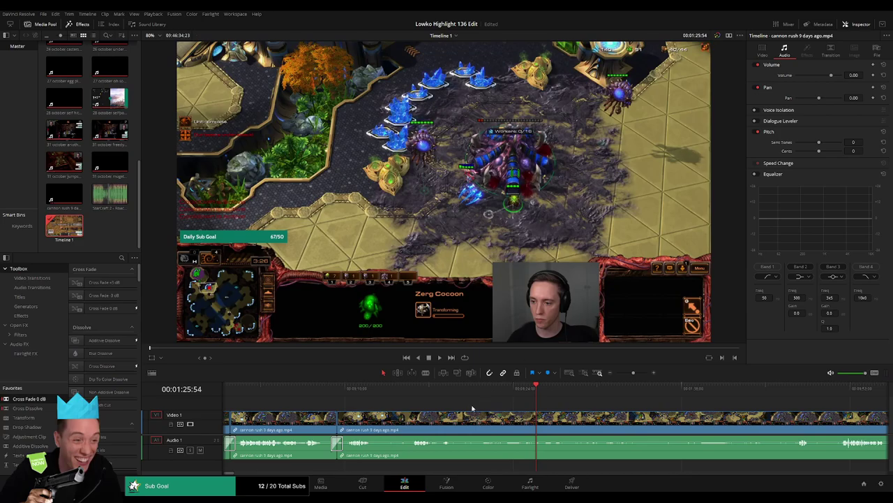
key("space")
left_click(423, 388)
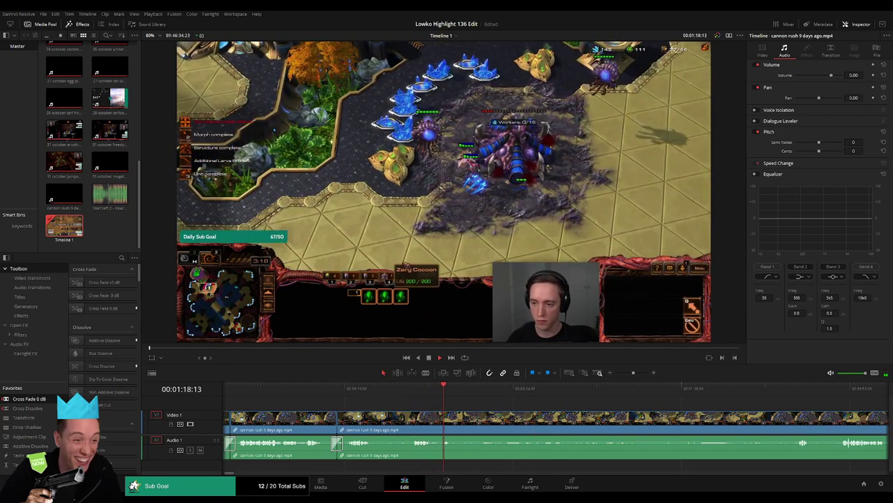
scroll(472, 412, "down", 2)
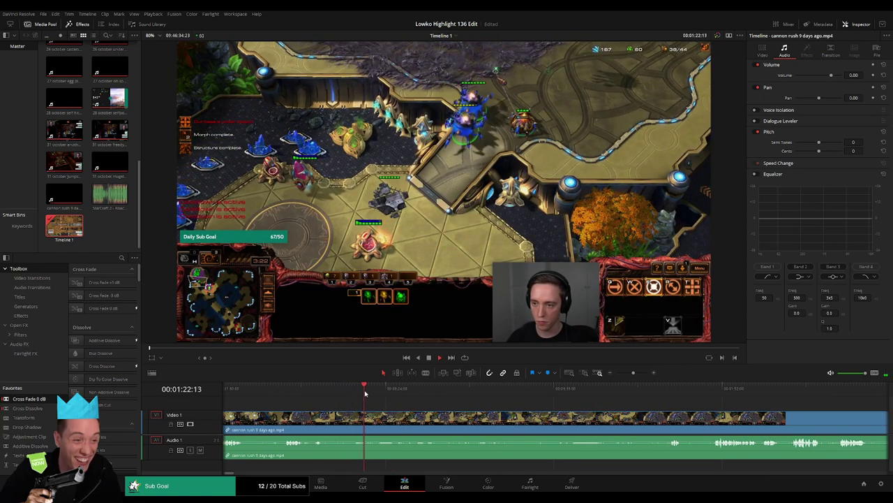
left_click_drag(365, 395, 476, 389)
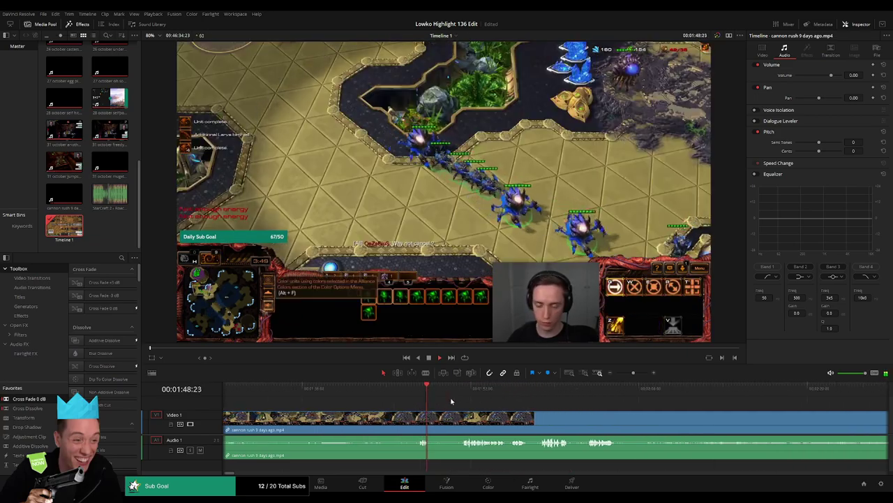
left_click(461, 393)
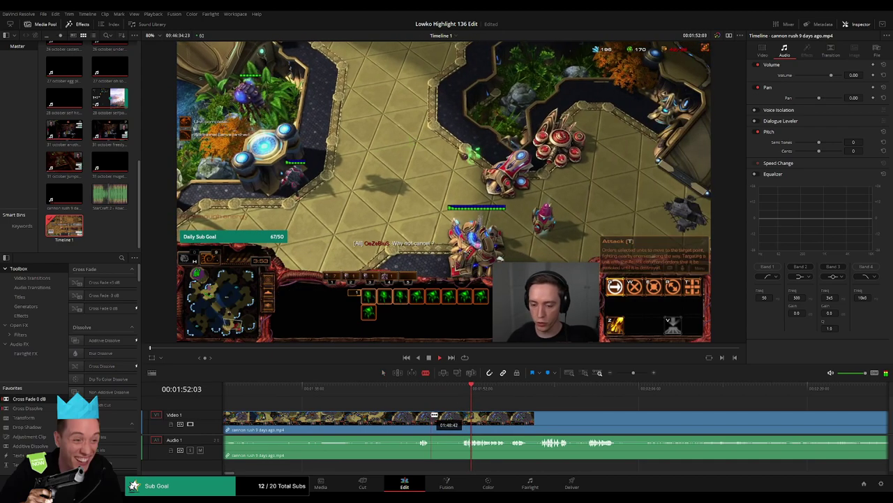
- Blade the cannon rush clip at the chosen moment near the two-minute mark
left_click(462, 416)
key("a")
left_click(449, 419)
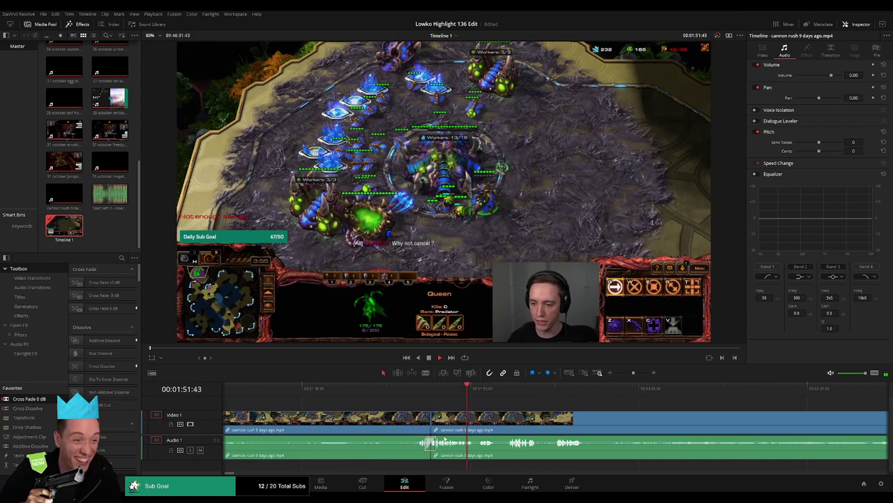
scroll(396, 418, "right", 3)
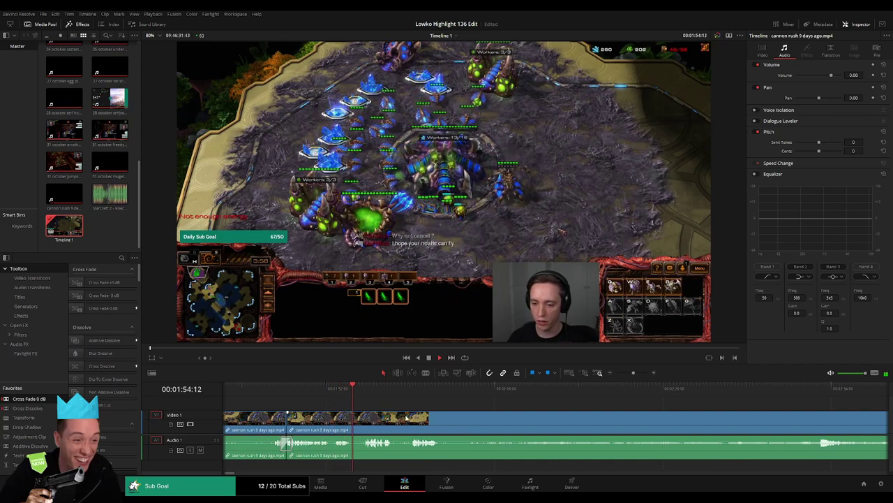
scroll(413, 419, "right", 1)
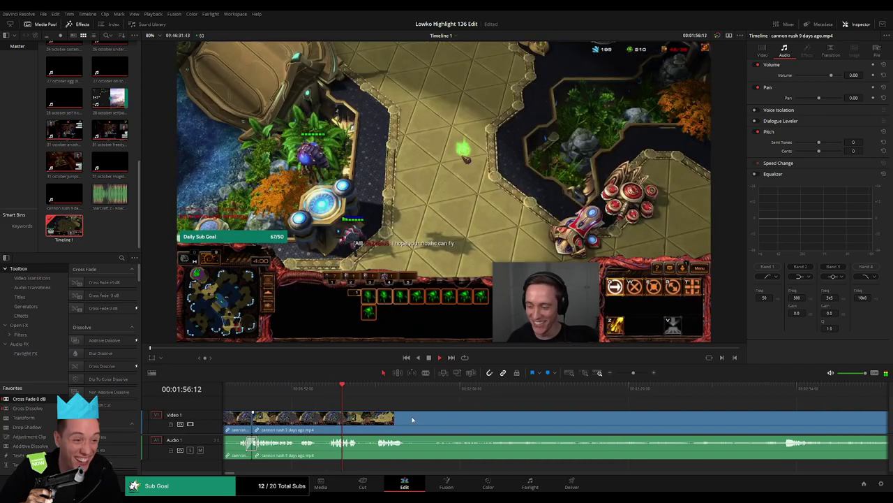
scroll(408, 415, "right", 1)
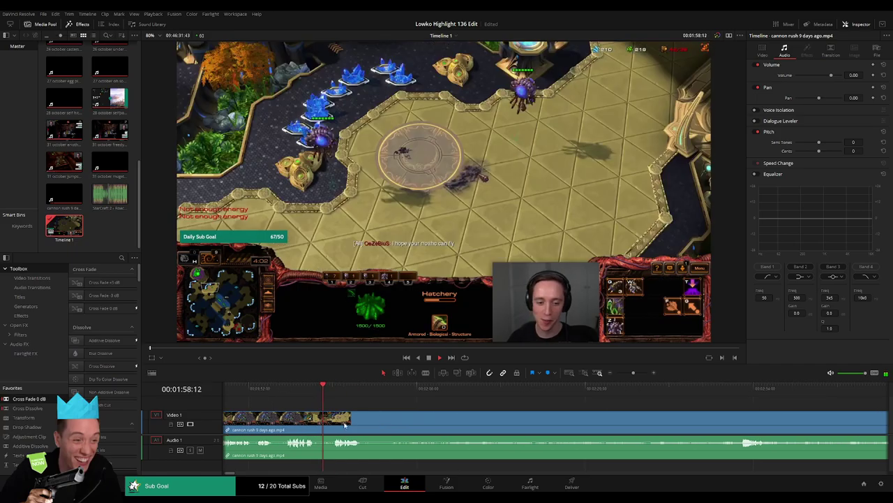
- Cut at both ends of the short unwanted piece, ripple-delete it, and deselect
left_click(314, 420)
left_click(335, 421)
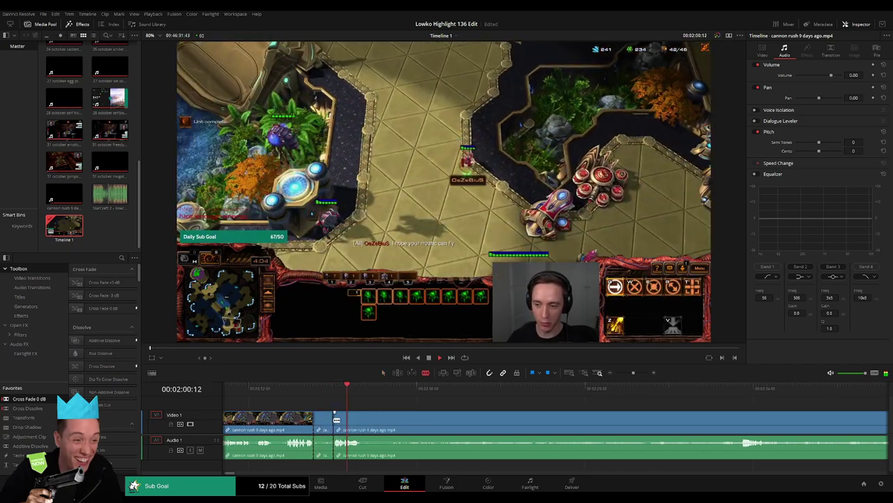
left_click(373, 419)
key("BackSpace")
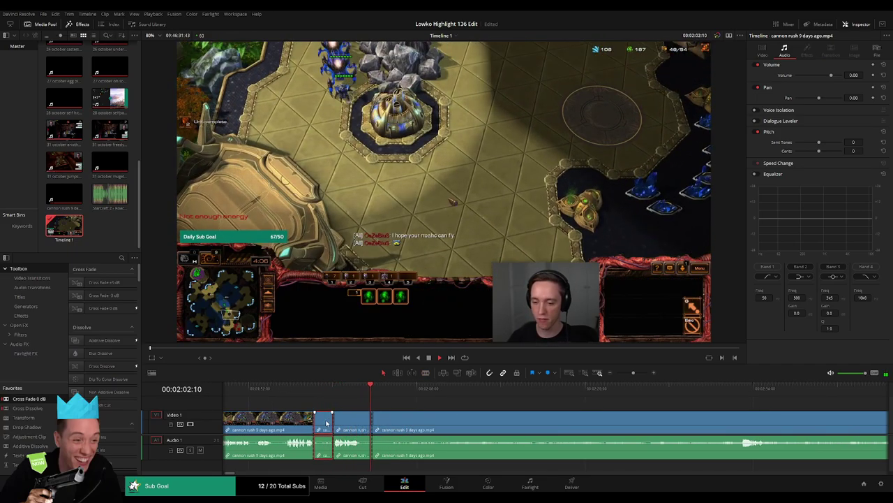
left_click(418, 391)
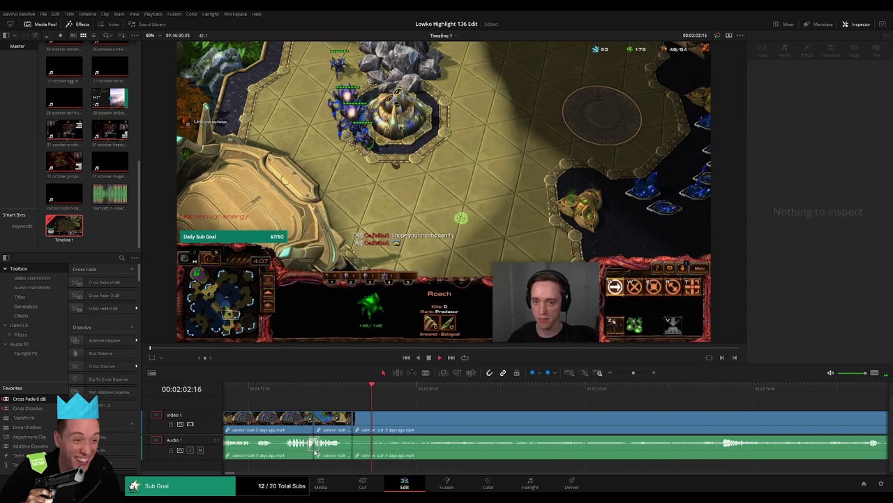
- Select the unwanted stretch near 02:38 and ripple-delete it to close the gap
left_click(528, 391)
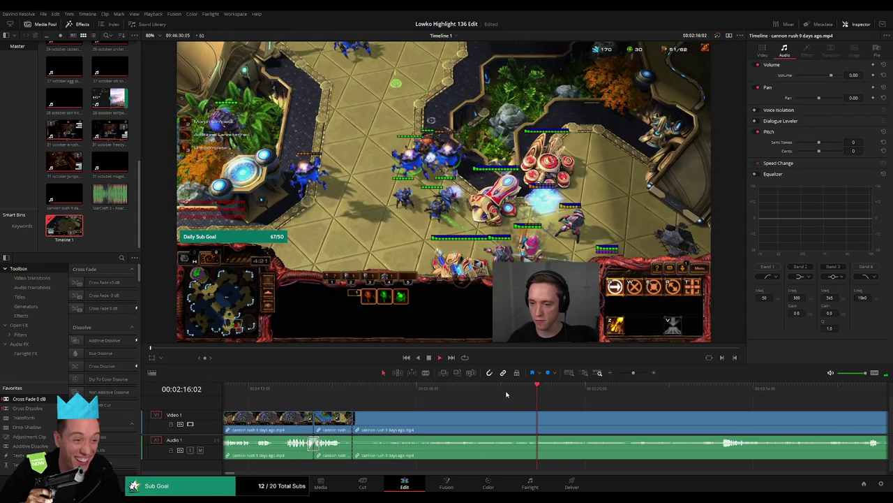
left_click(492, 390)
left_click(469, 390)
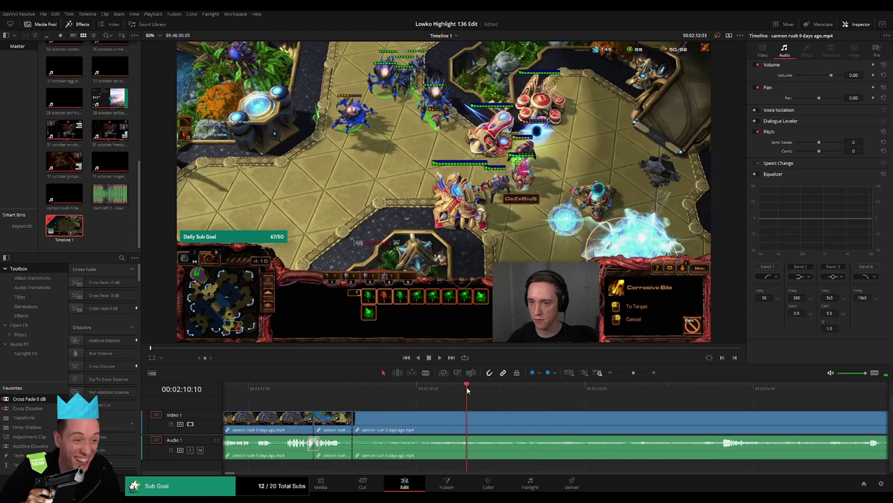
left_click(428, 389)
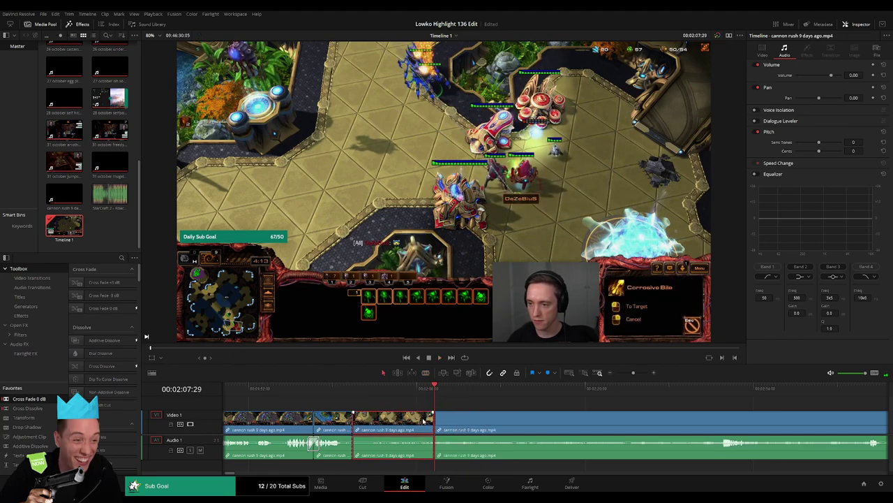
key("BackSpace")
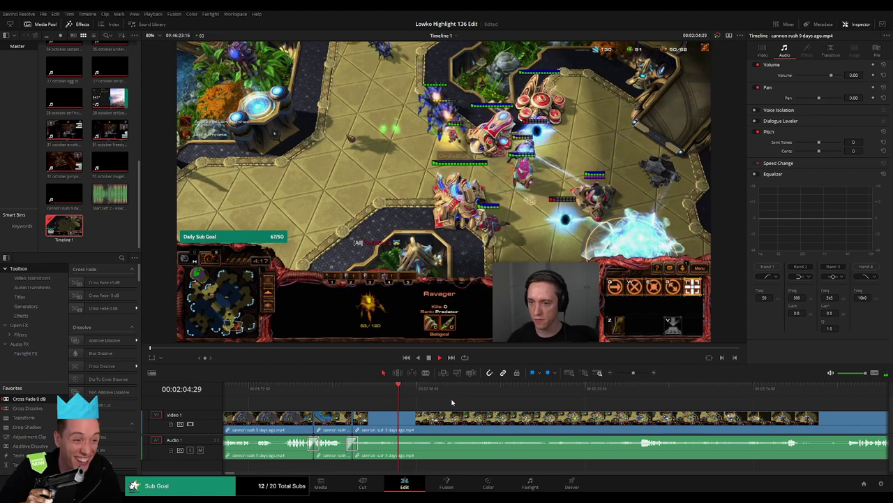
- Play on into the webcam-and-chat shot, skipping ahead to a later moment
scroll(389, 401, "right", 3)
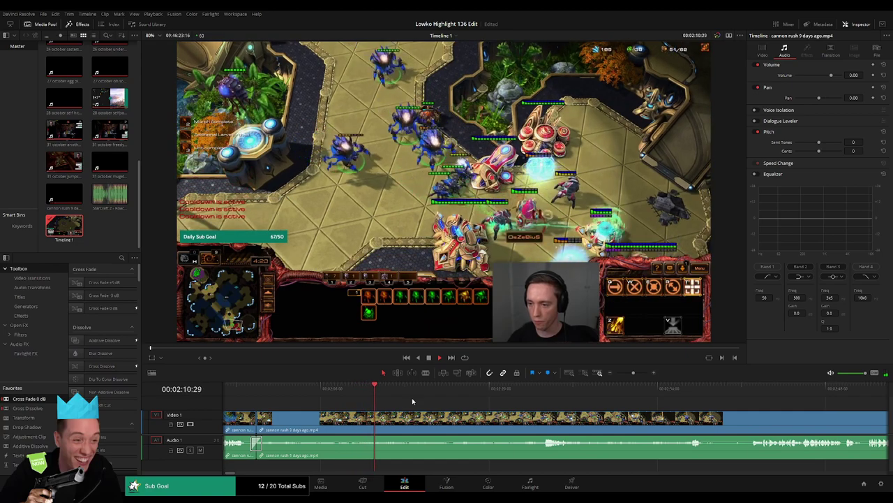
scroll(414, 401, "right", 2)
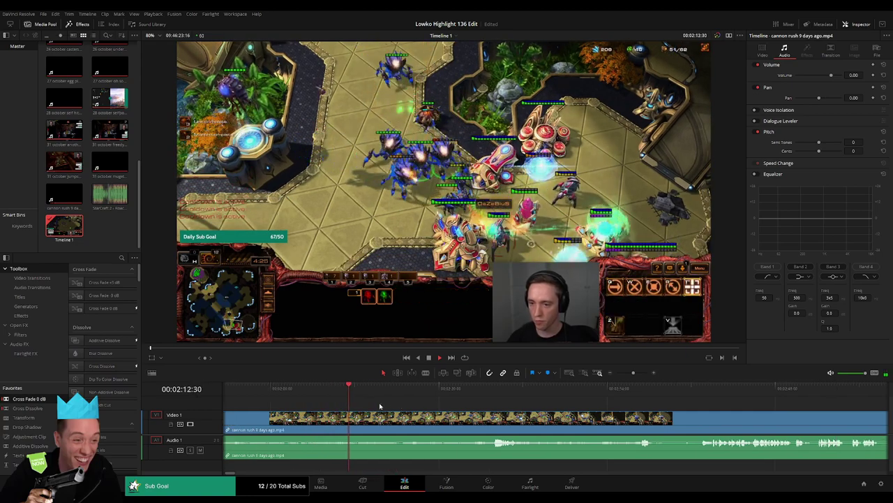
left_click(414, 393)
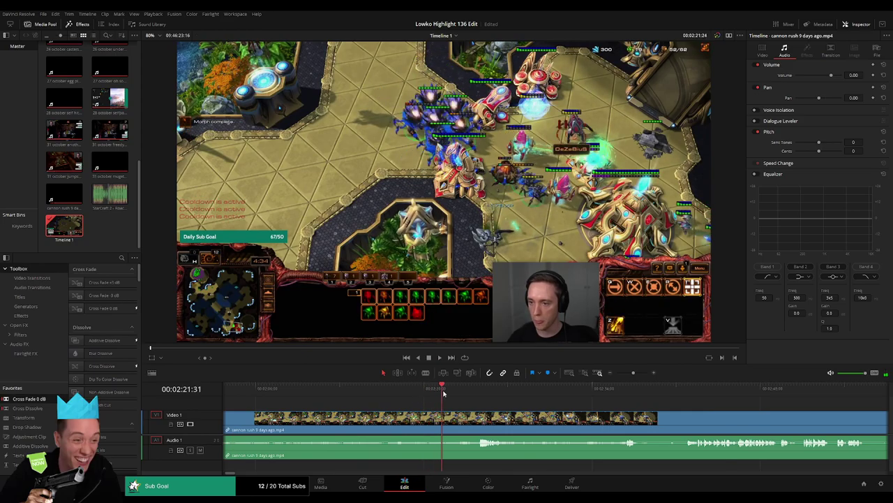
scroll(394, 407, "right", 4)
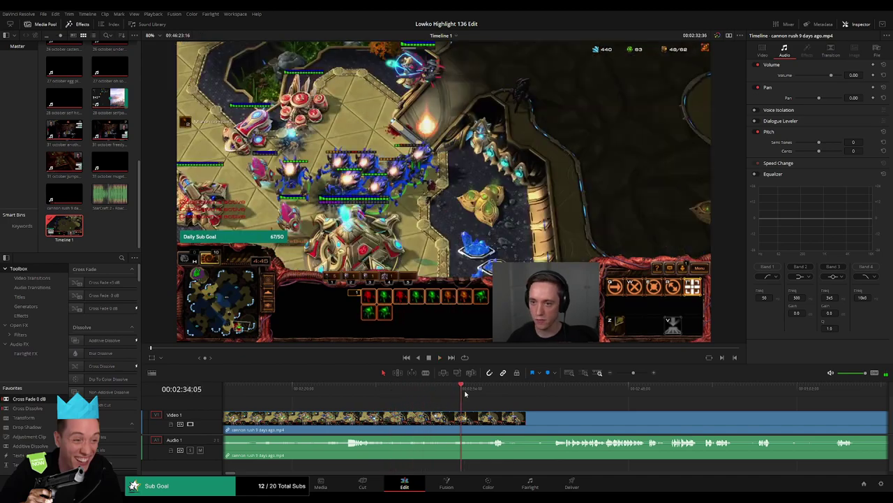
scroll(419, 410, "right", 3)
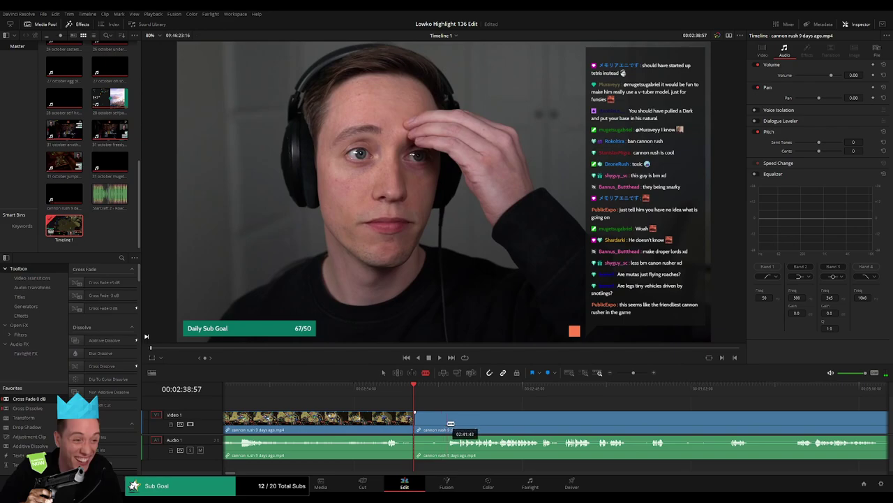
- Ripple-delete a short stretch of the facecam footage and review the result
left_click_drag(450, 423, 447, 423)
key("BackSpace")
key("space")
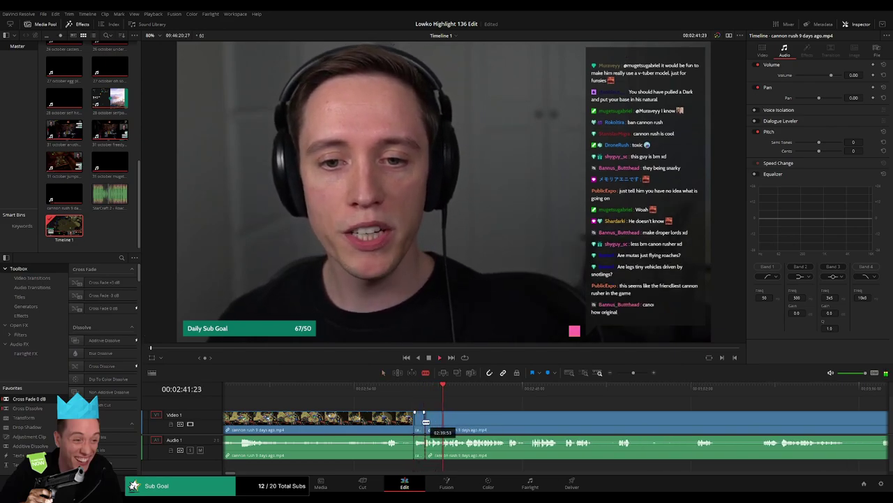
key("space")
key("space")
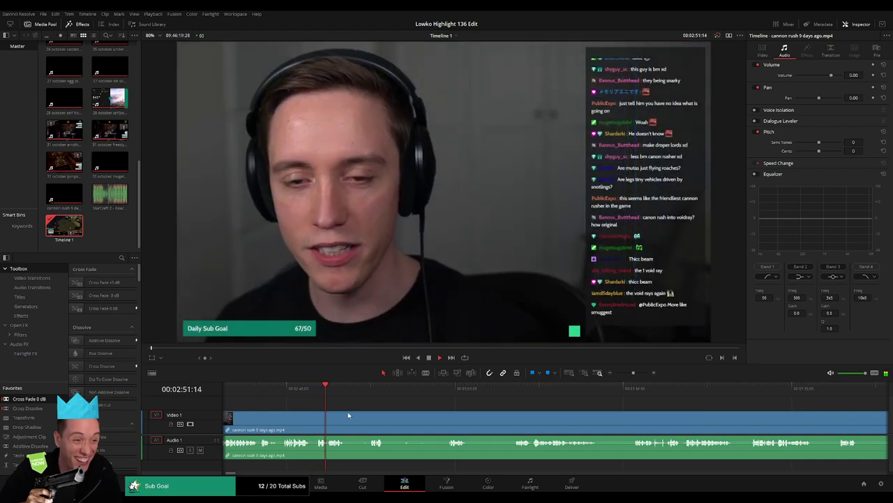
- Undo a stray blade split and rewatch the moment before cutting
key("b")
left_click(347, 417)
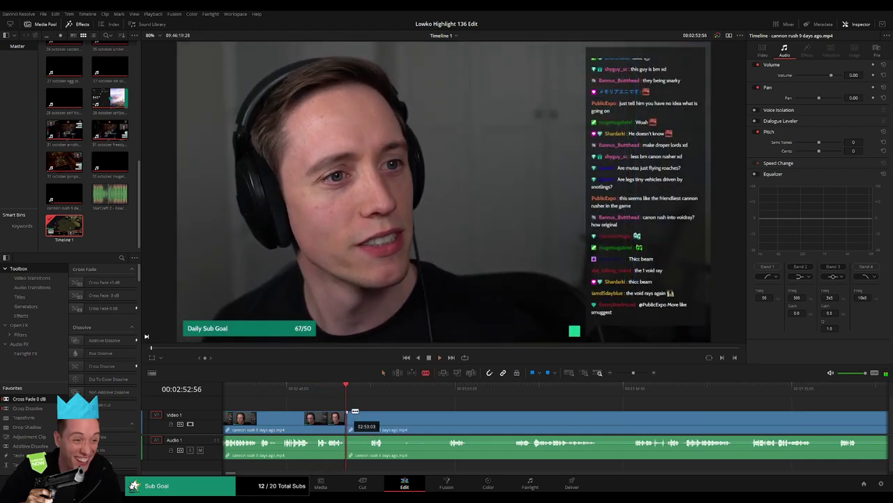
key("ctrl+z")
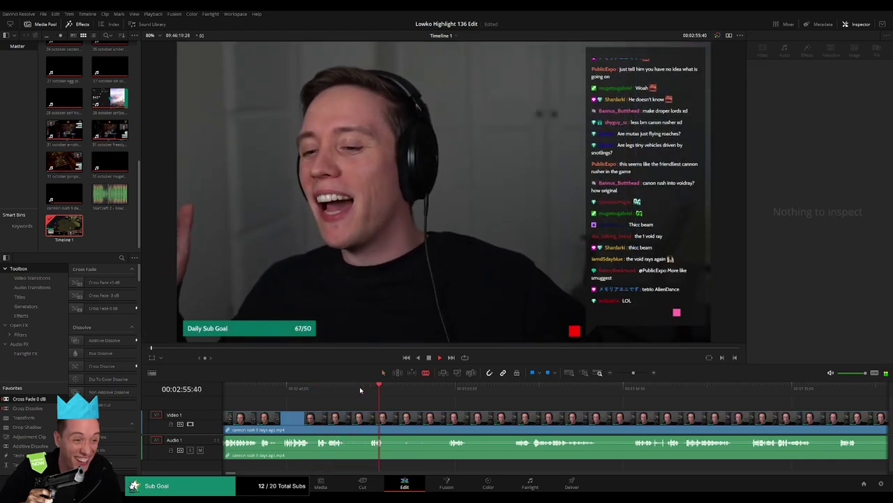
left_click(356, 389)
left_click(351, 389)
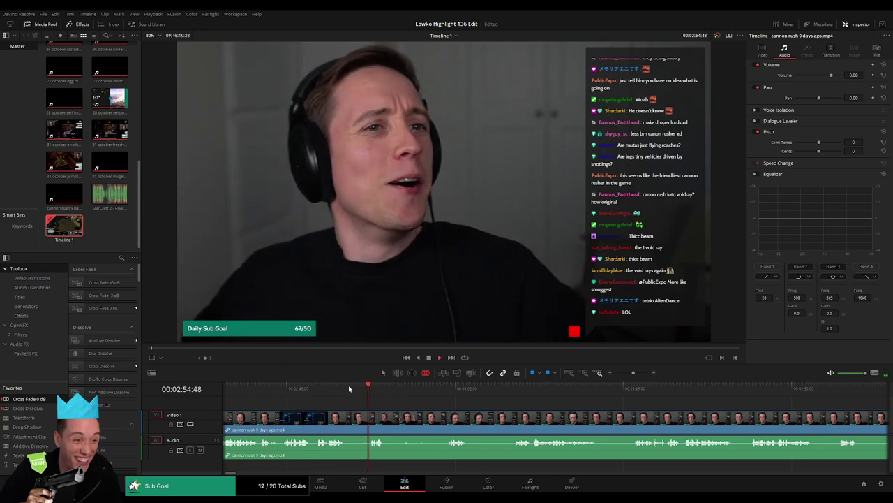
- Blade both ends of the first dull facecam stretch and ripple-delete it
left_click(389, 419)
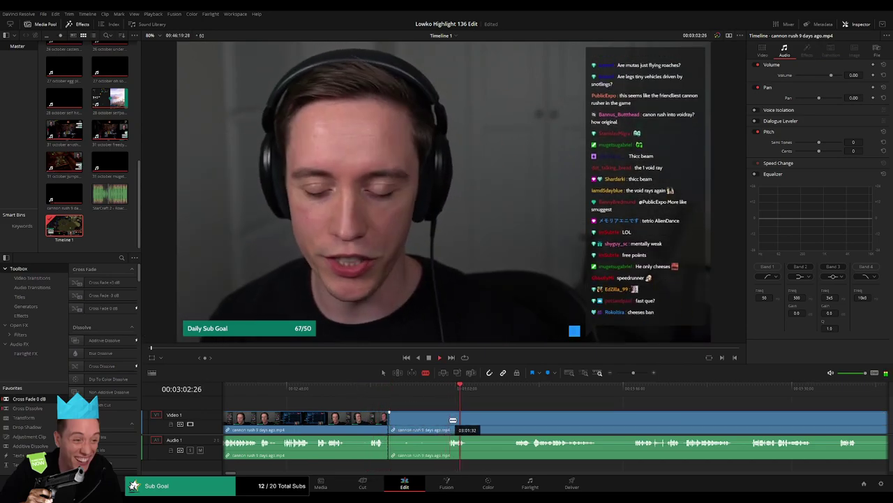
left_click(516, 394)
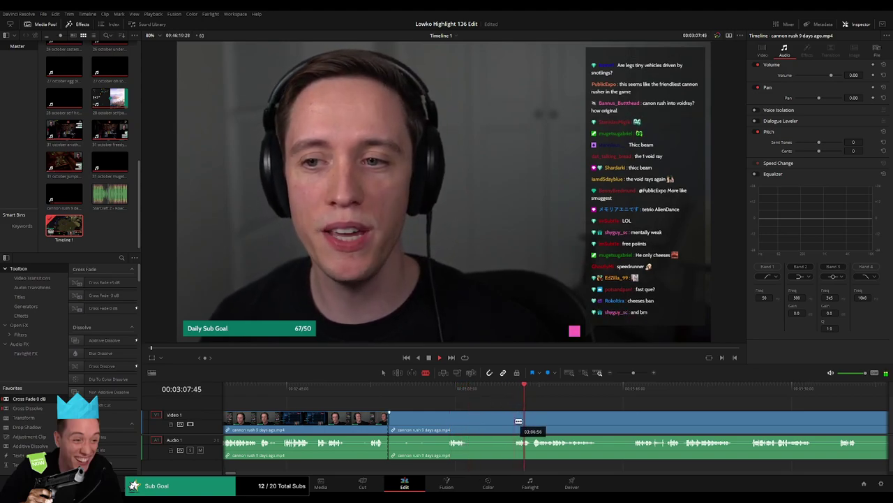
left_click(518, 419)
key("a")
left_click(454, 418)
key("Delete")
left_click_drag(539, 424, 411, 423)
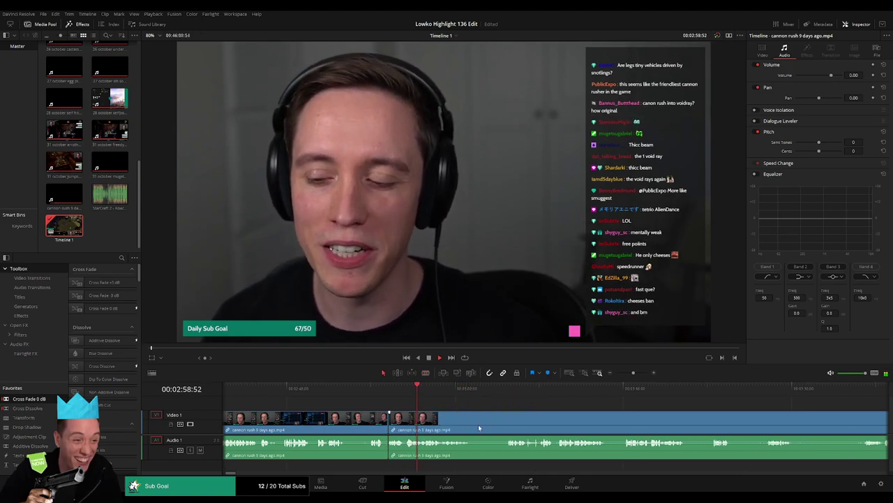
- Zoom the timeline out and delete another short stretch, closing the gap
key("space")
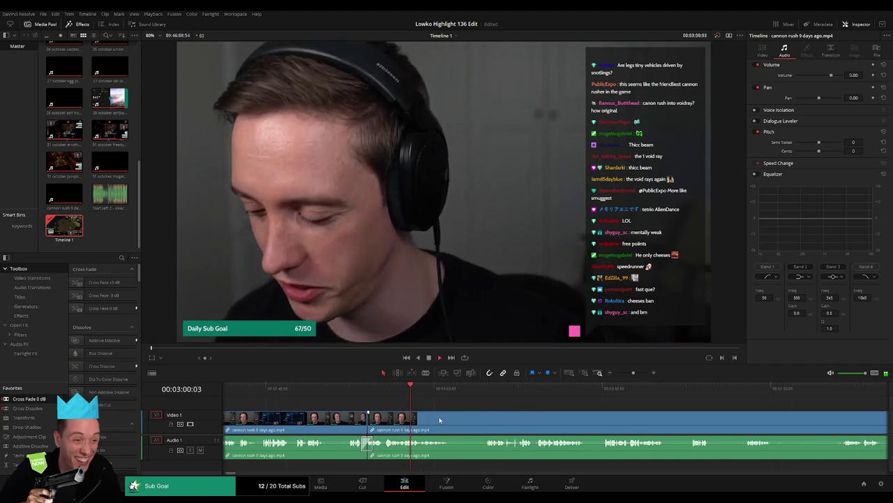
key("ctrl+minus")
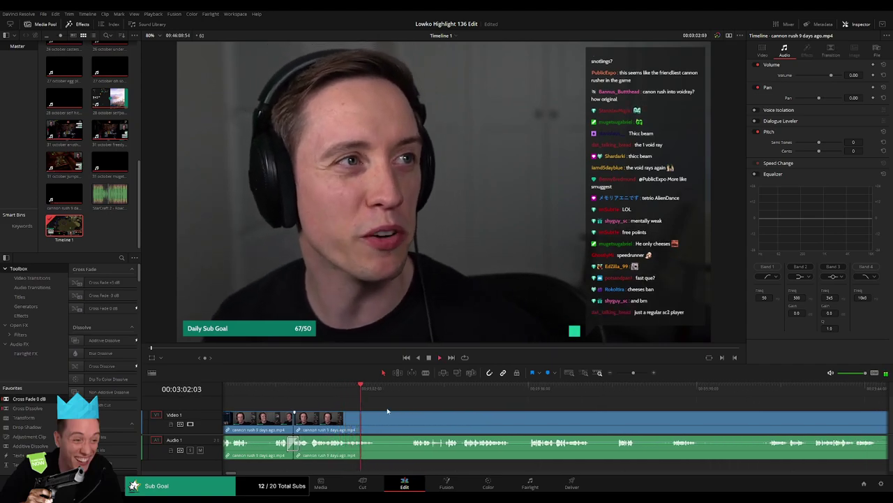
left_click(413, 388)
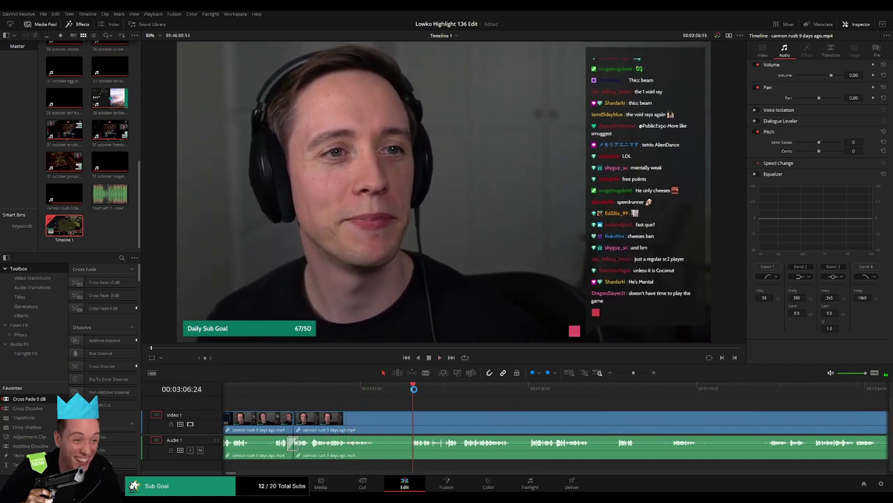
left_click(402, 424)
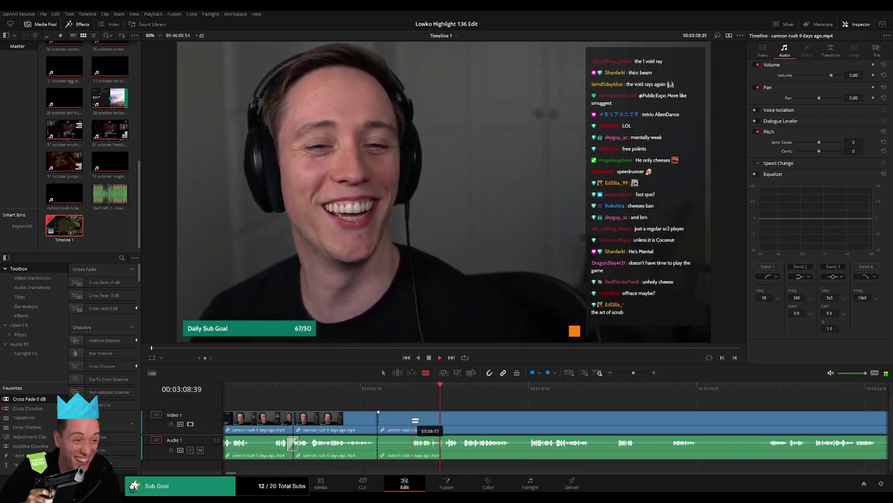
key("Delete")
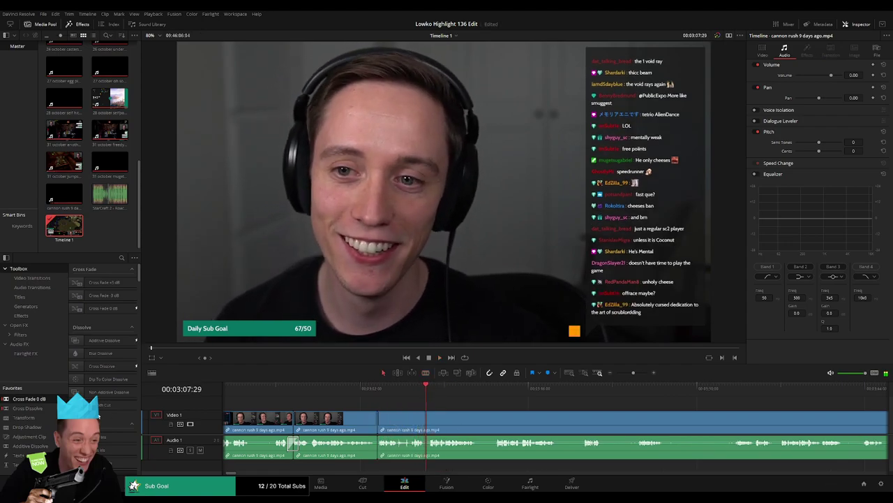
- Rewatch the next section, remove the short stretch between two cuts, and resume playback
scroll(350, 418, "right", 3)
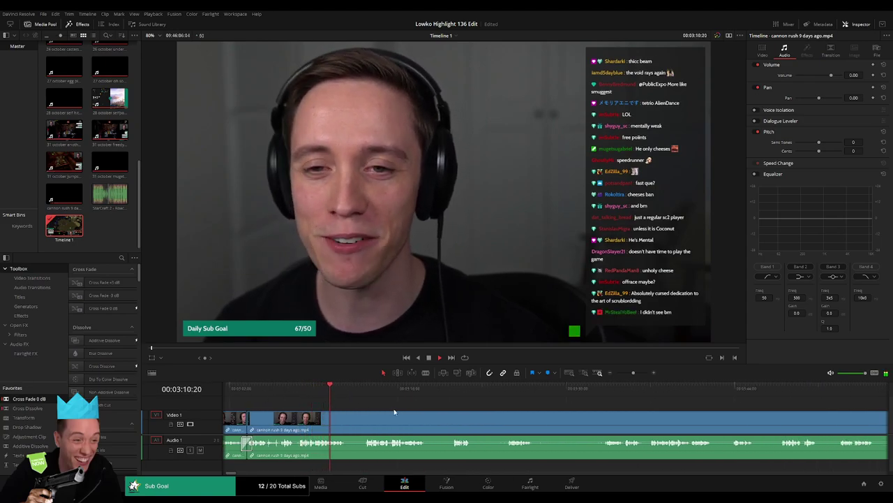
left_click(294, 386)
left_click(349, 388)
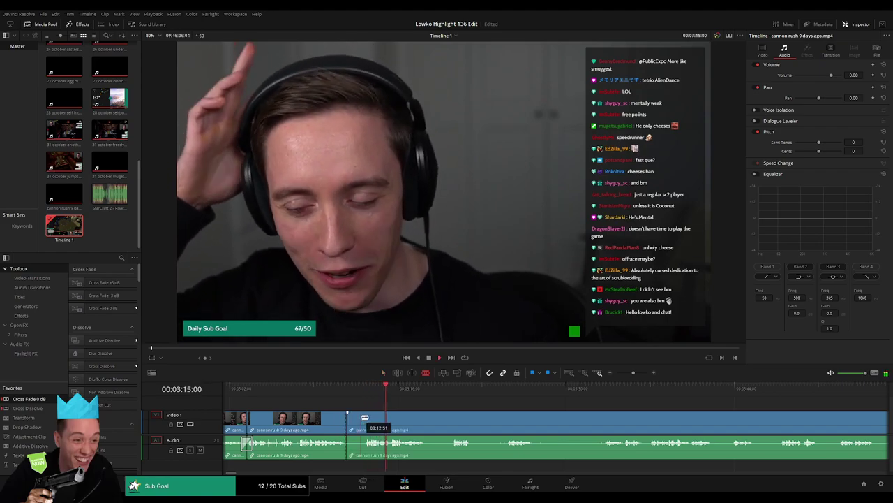
left_click(359, 419)
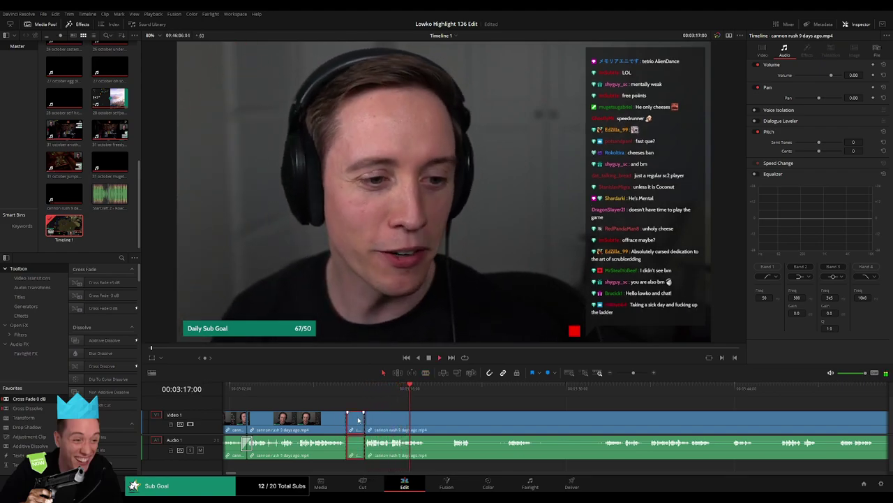
key("BackSpace")
key("space")
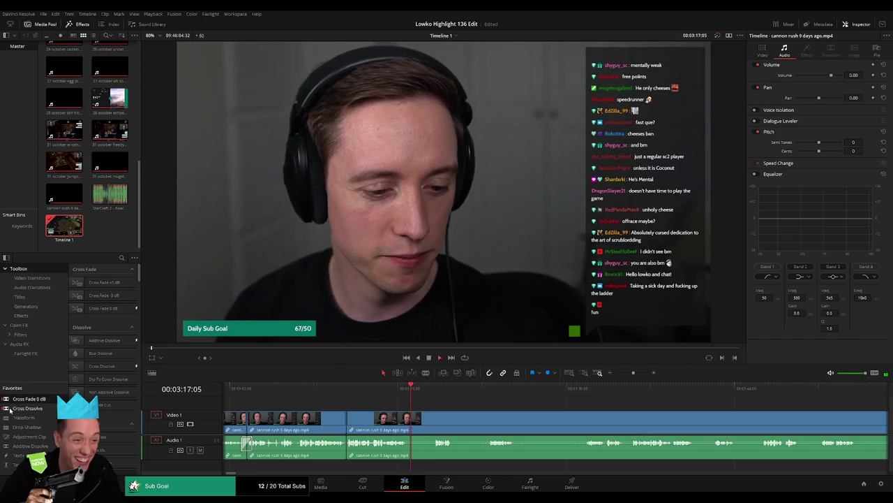
- Blade the clip and ripple-delete the short piece after the cut
key("b")
left_click(409, 422)
left_click(432, 421)
key("a")
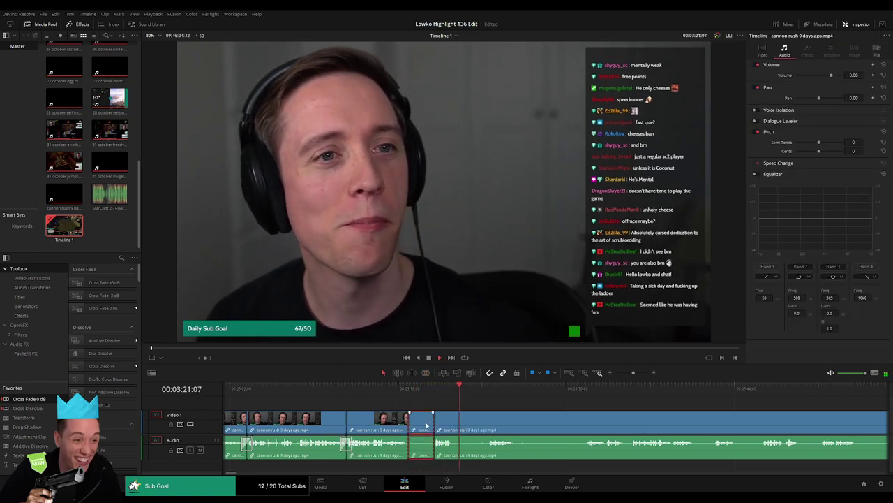
left_click(427, 425)
key("BackSpace")
left_click(412, 442)
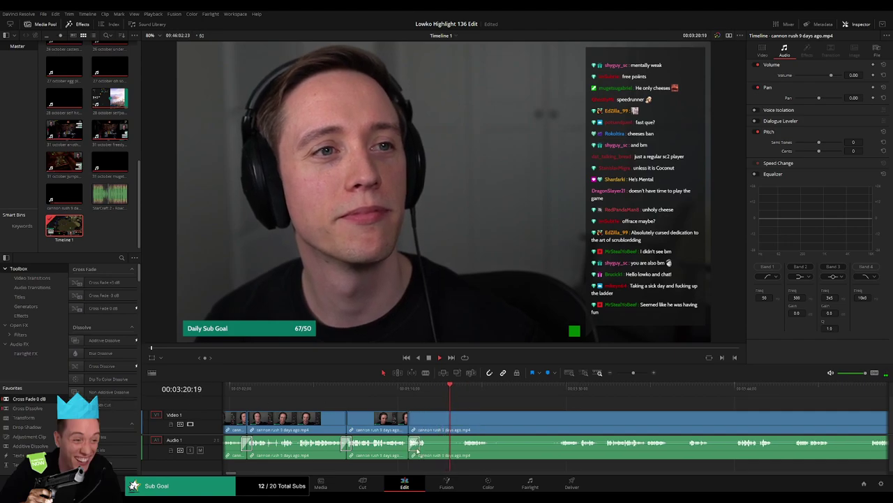
- Cut out one more dull stretch between two blade cuts, then skip playback ahead
key("b")
left_click(428, 422)
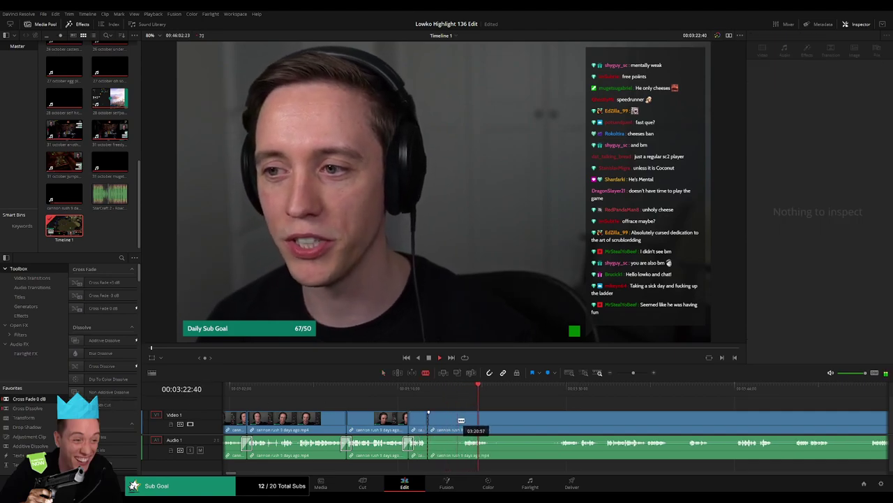
left_click(460, 422)
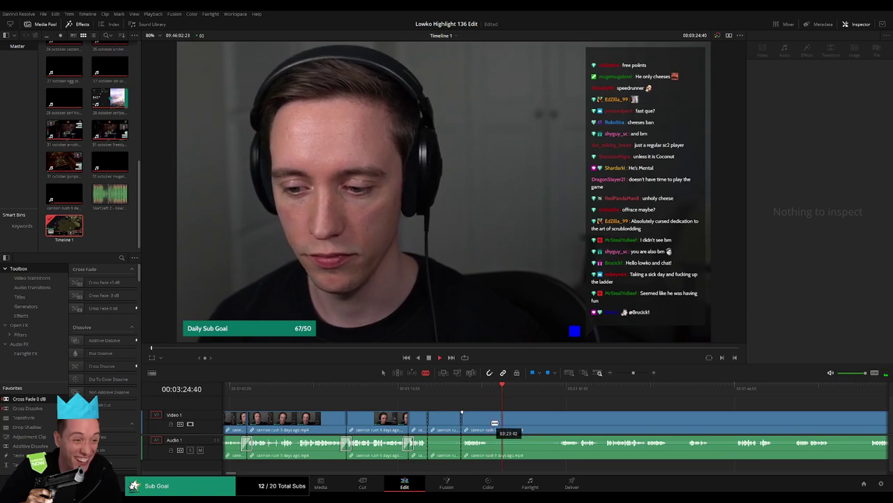
key("a")
left_click(450, 422)
key("Delete")
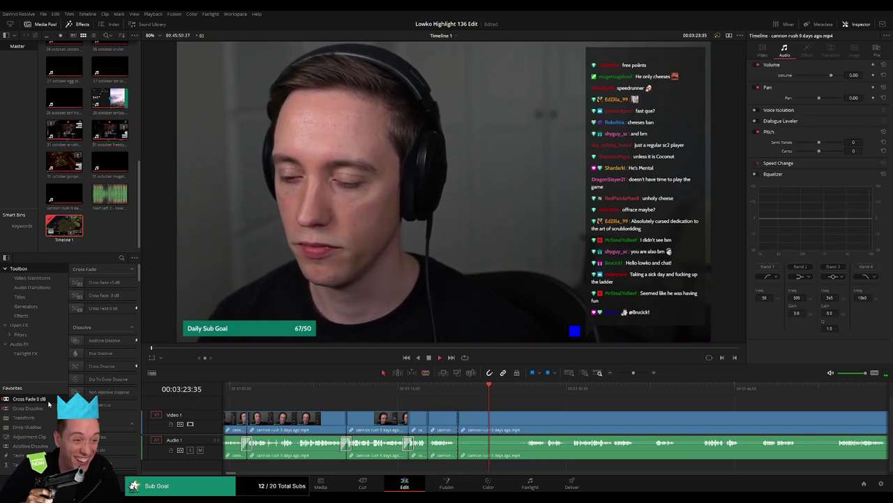
left_click(524, 419)
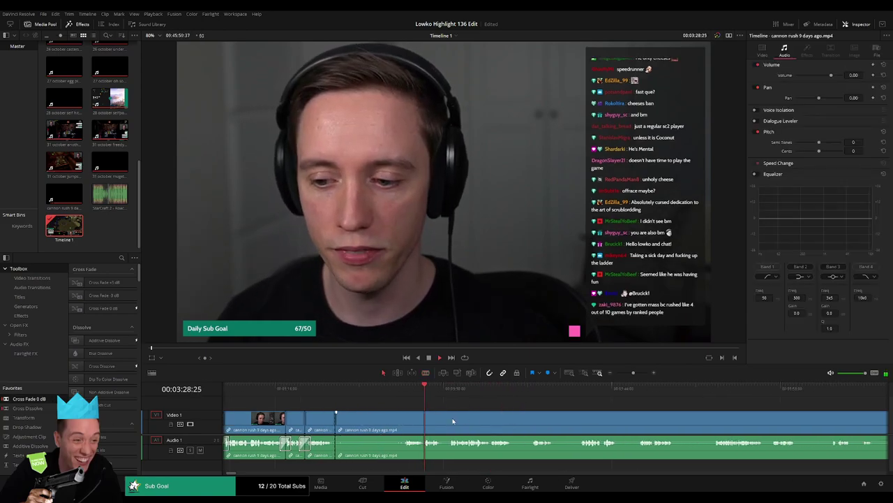
left_click(451, 398)
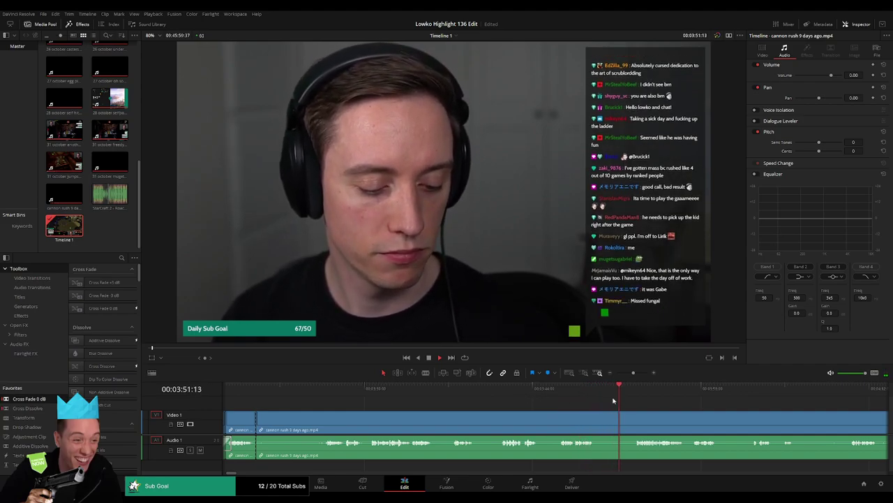
- Skim the StarCraft footage, then ripple-delete the long final cannon rush clip
left_click_drag(633, 372, 622, 373)
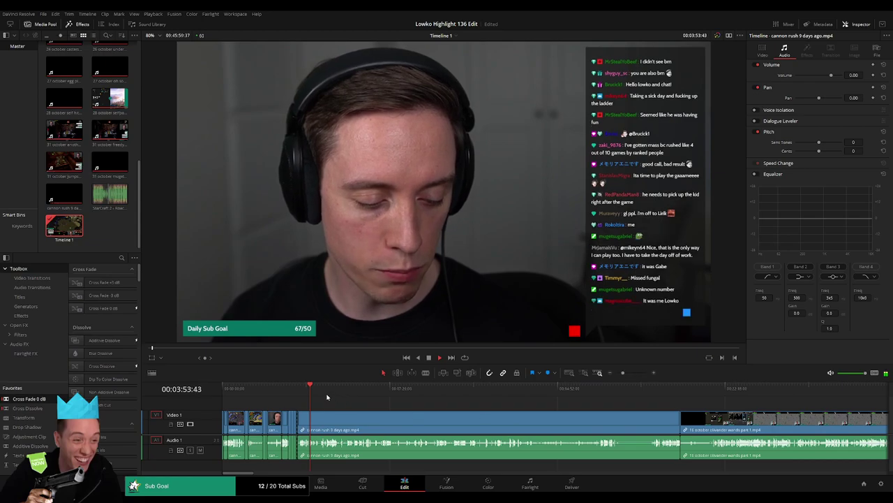
left_click(321, 388)
left_click_drag(330, 393, 496, 391)
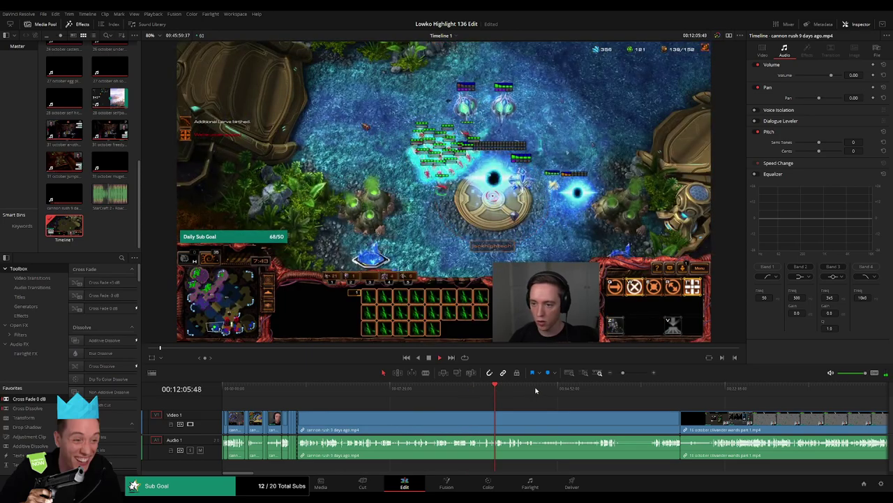
left_click_drag(495, 391, 599, 391)
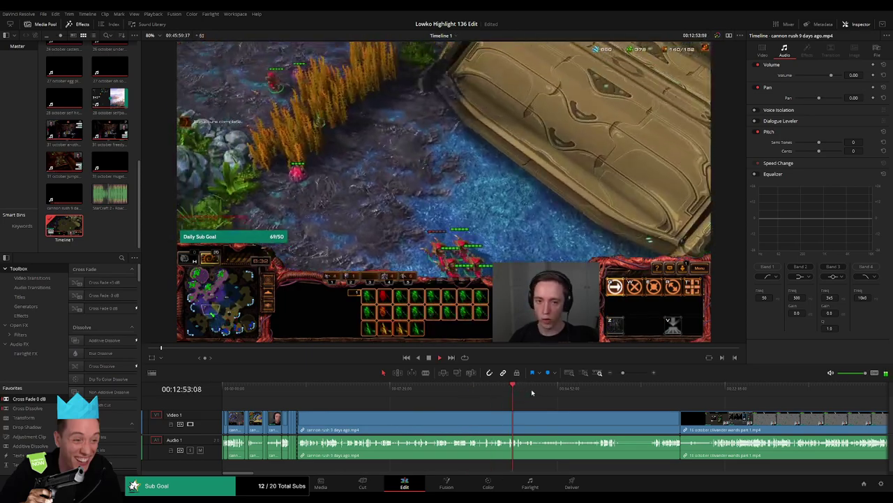
left_click(526, 423)
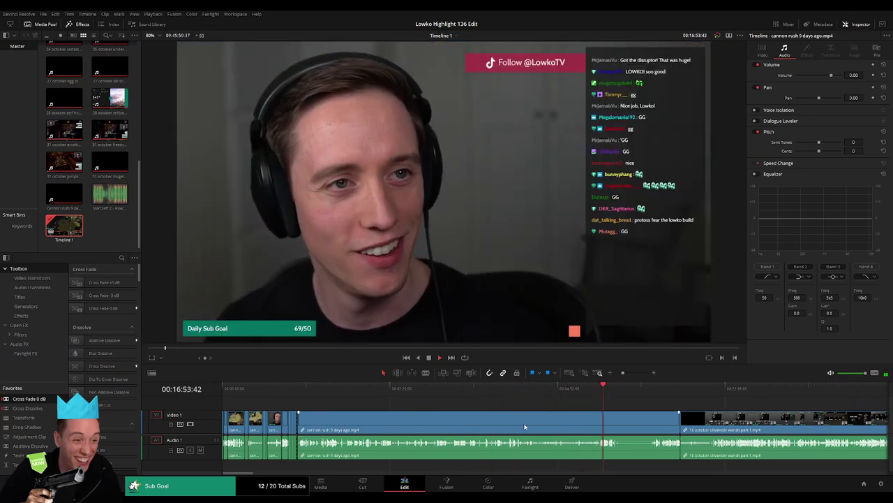
key("BackSpace")
left_click(299, 395)
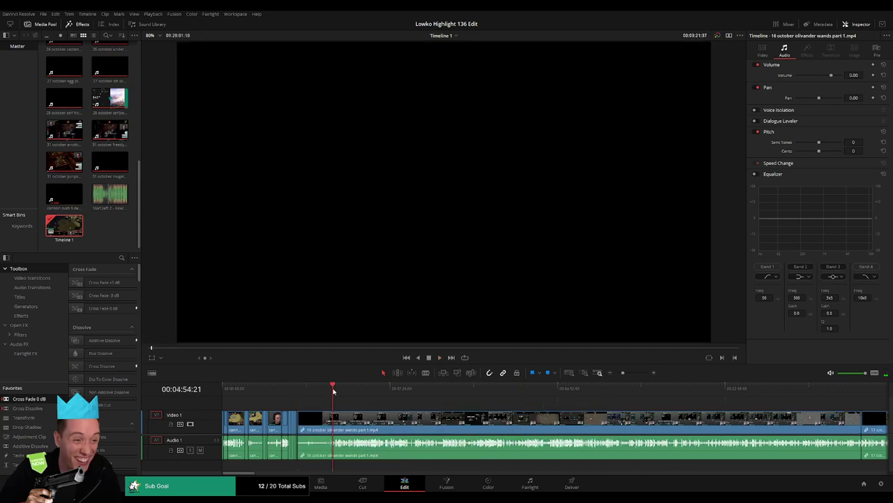
- Play the Brotato footage and place the playhead at the Character Selection screen
key("space")
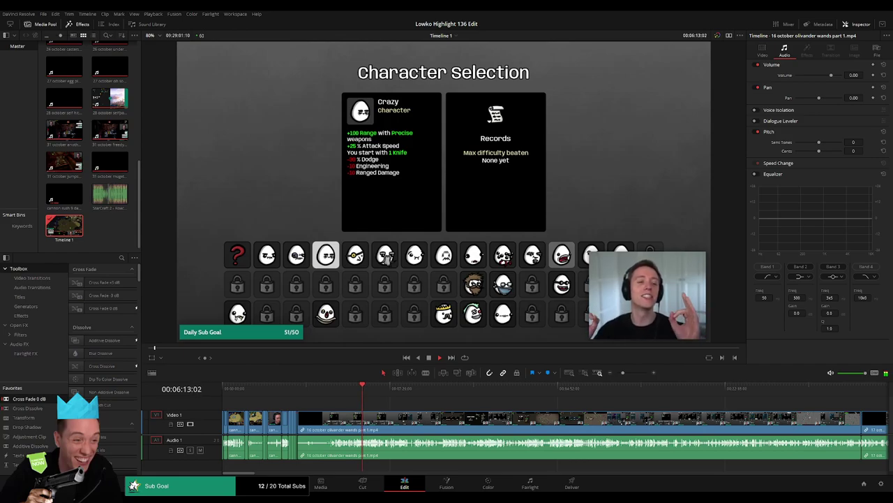
left_click(347, 388)
left_click_drag(623, 372, 632, 372)
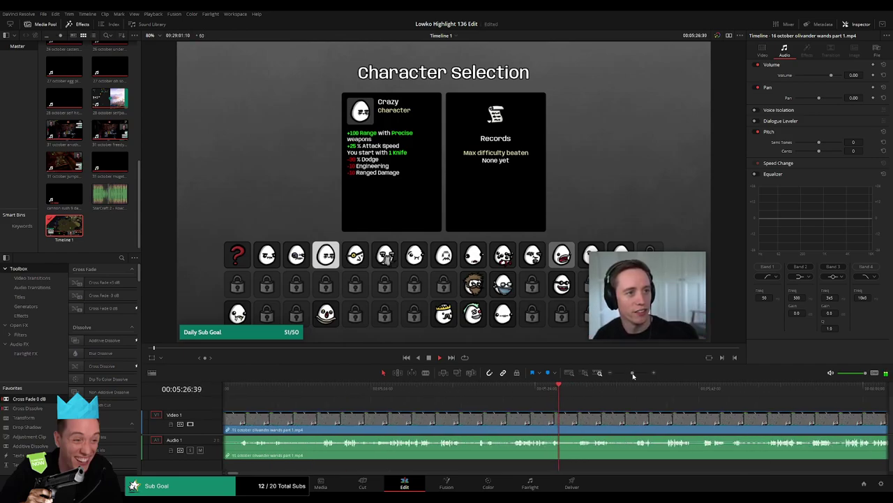
scroll(679, 415, "right", 3)
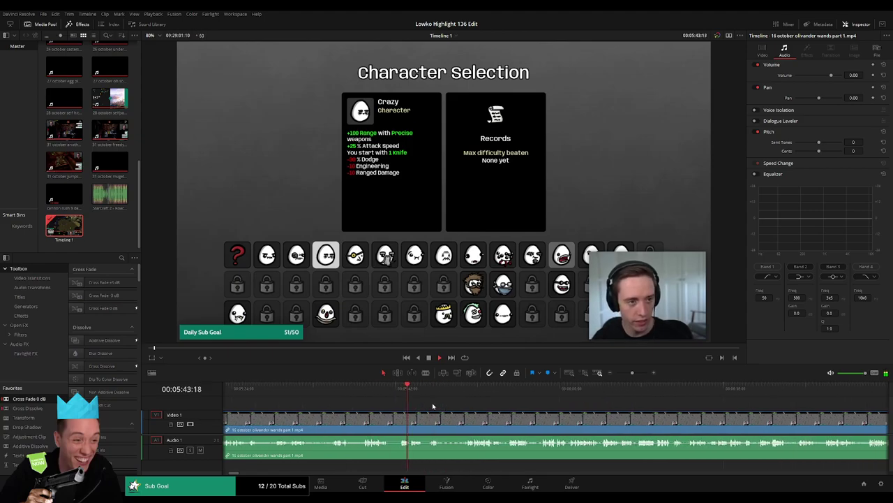
left_click(422, 391)
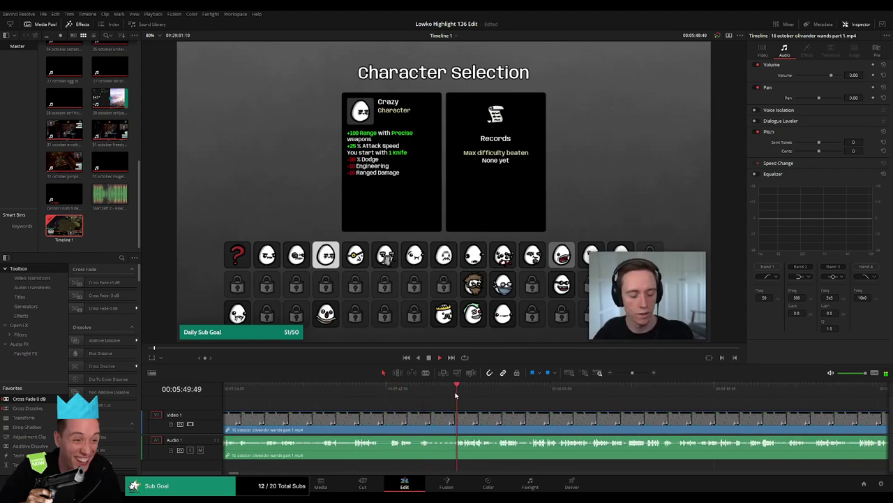
scroll(432, 426, "right", 1)
- Blade the ollivander wands clip there, ripple-delete the opening part, and play the new join
left_click(430, 423)
key("a")
left_click(408, 423)
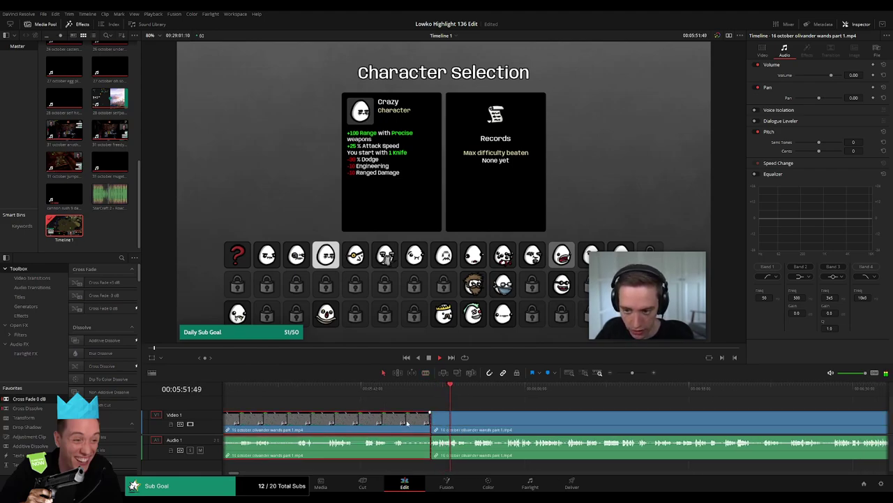
key("Delete")
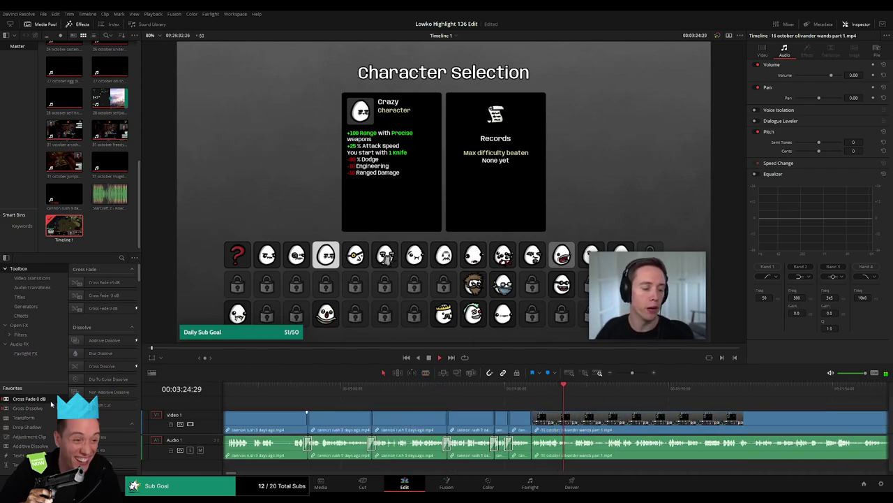
key("space")
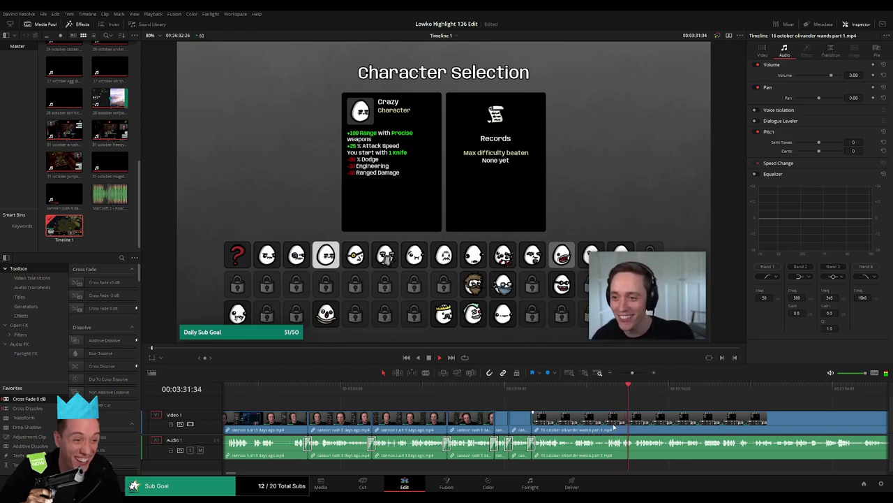
scroll(558, 423, "right", 3)
scroll(459, 413, "right", 3)
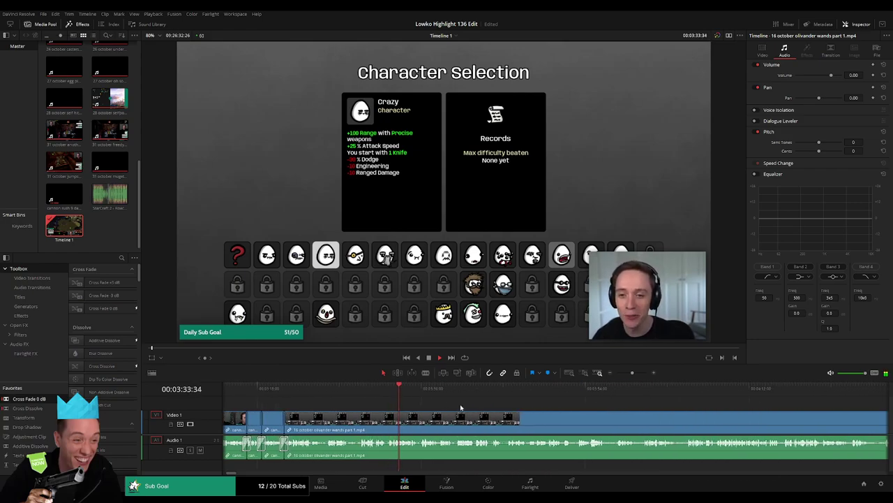
- Isolate a short Character Selection piece with two Ctrl+B cuts and delete it, closing the gap
scroll(475, 417, "right", 2)
scroll(389, 416, "right", 2)
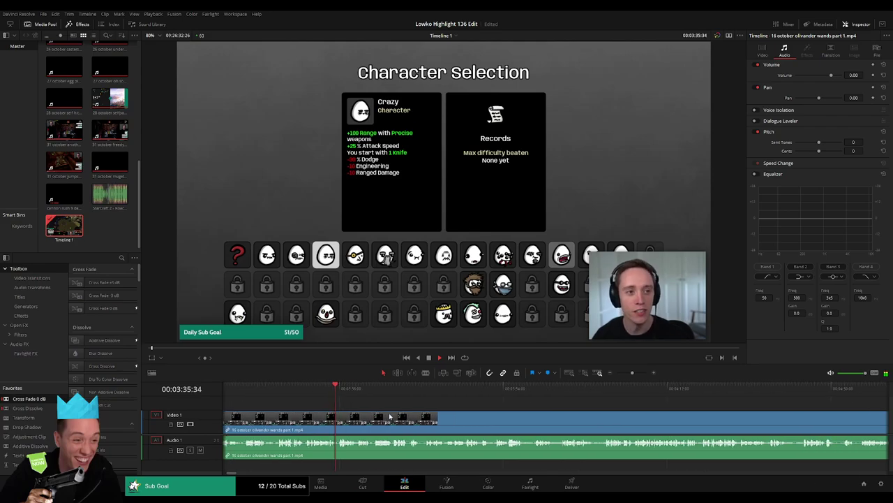
scroll(425, 421, "right", 1)
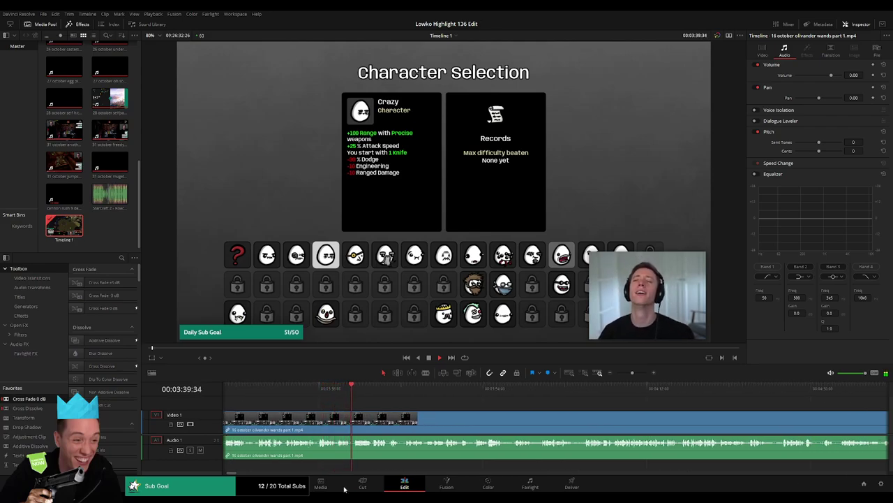
scroll(398, 412, "right", 2)
scroll(412, 421, "left", 3)
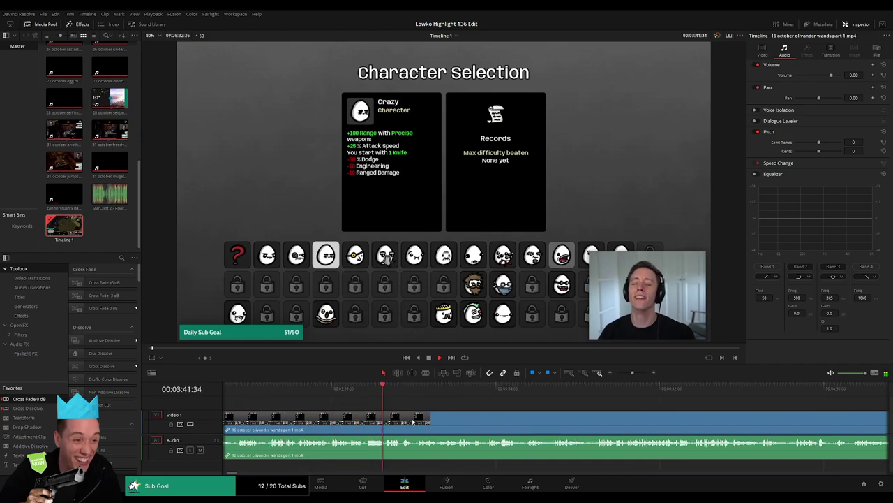
scroll(478, 425, "right", 2)
scroll(373, 417, "right", 2)
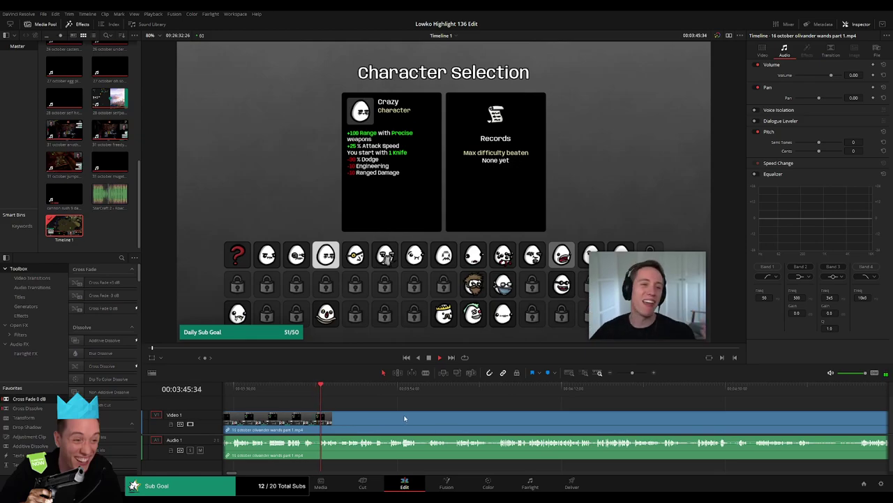
scroll(380, 417, "right", 1)
scroll(370, 417, "right", 1)
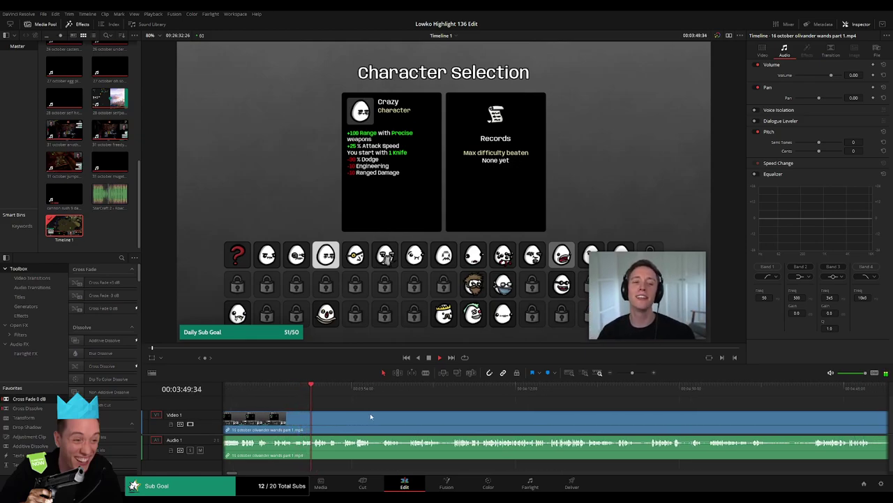
scroll(584, 421, "up", 2)
scroll(530, 427, "right", 5)
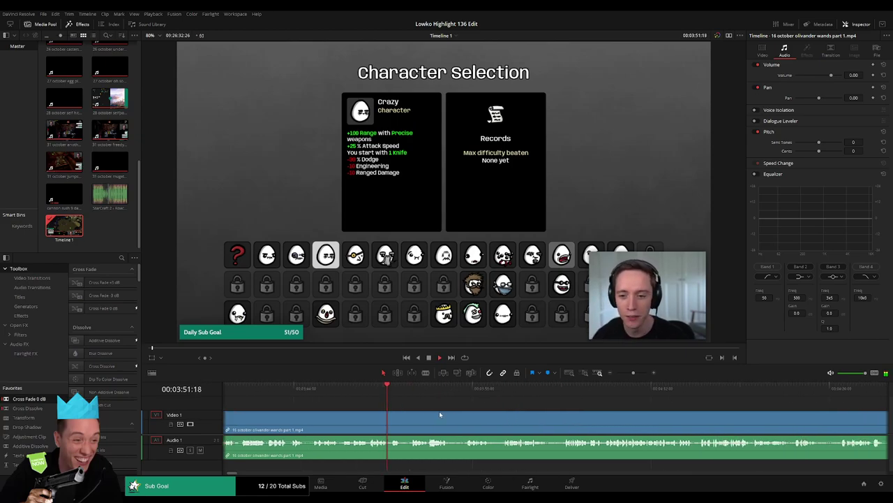
scroll(419, 424, "right", 1)
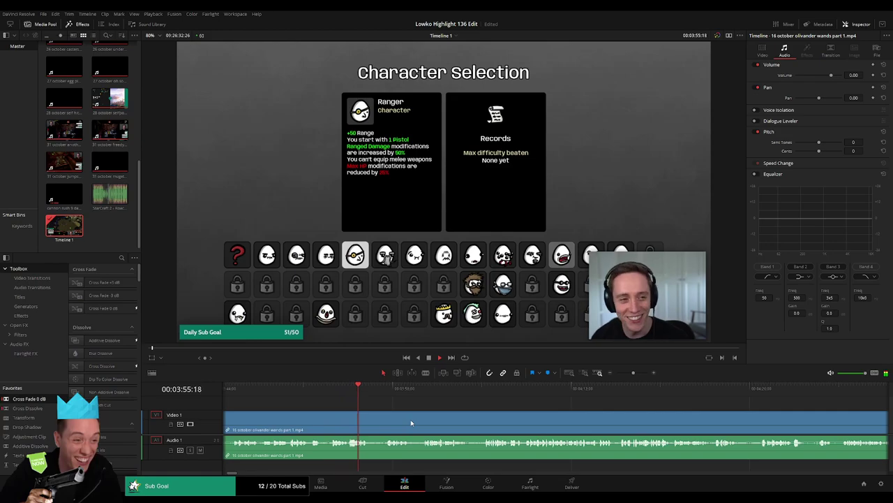
scroll(409, 418, "right", 2)
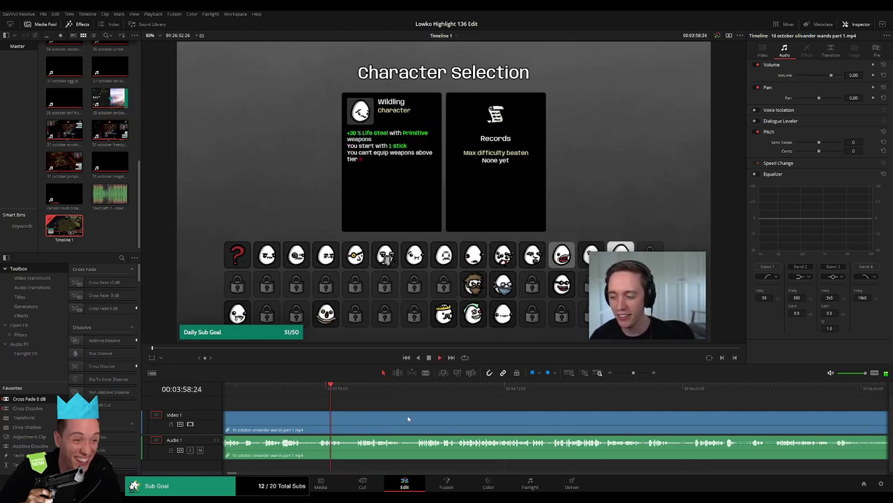
left_click(357, 392)
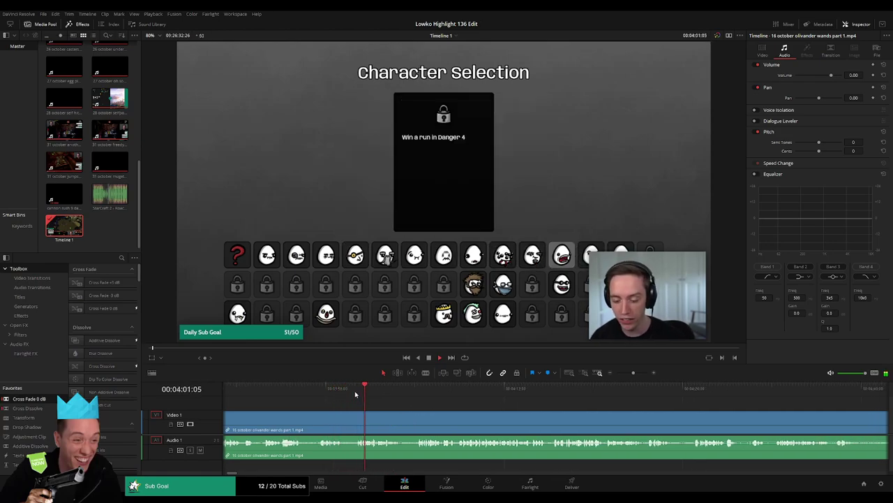
scroll(385, 425, "right", 2)
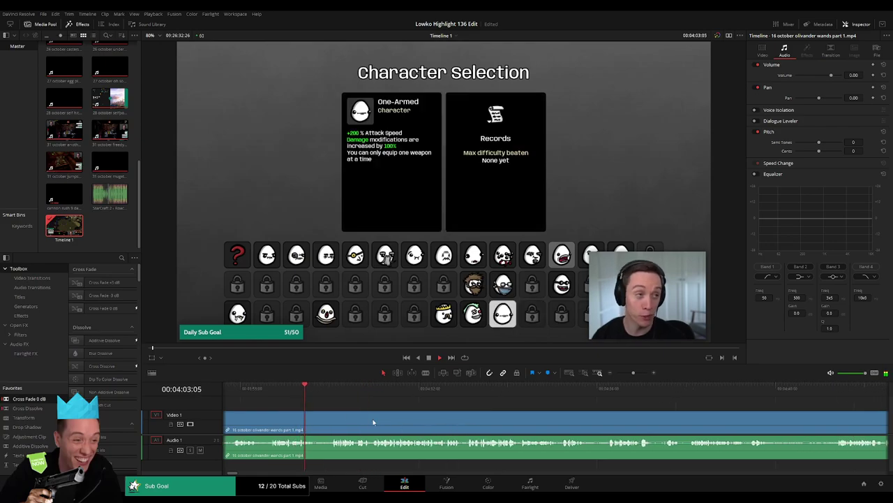
key("ctrl+b")
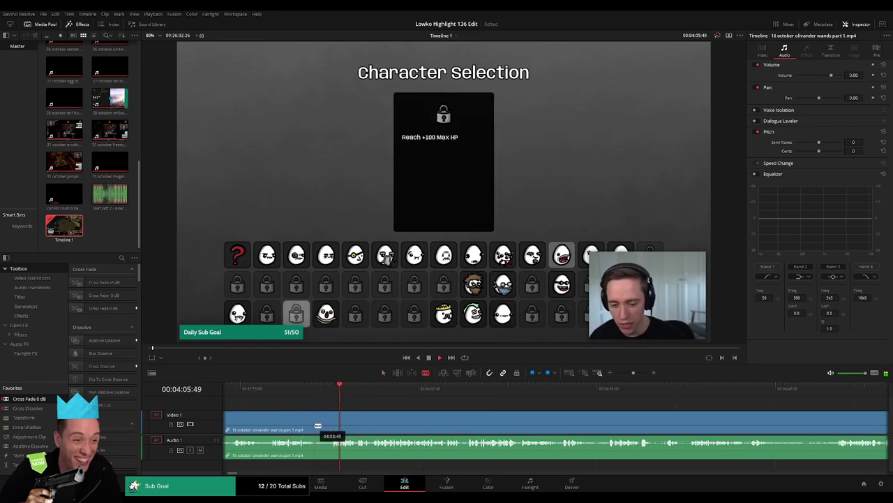
key("ctrl+b")
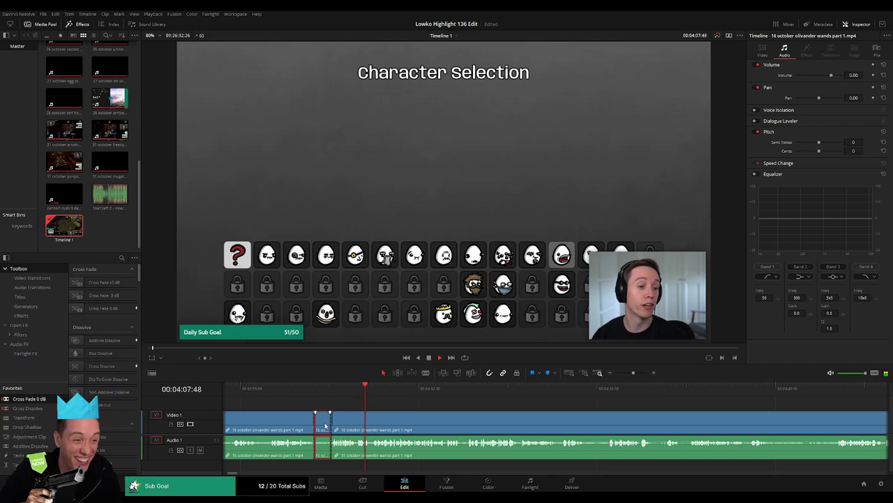
key("Delete")
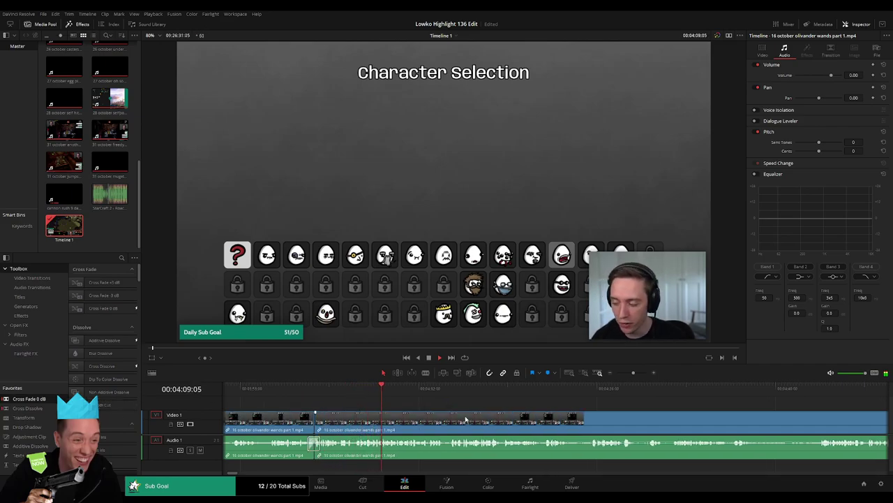
- Remove two more short stretches, one split-off piece and one marked range, closing the gaps
scroll(389, 412, "right", 3)
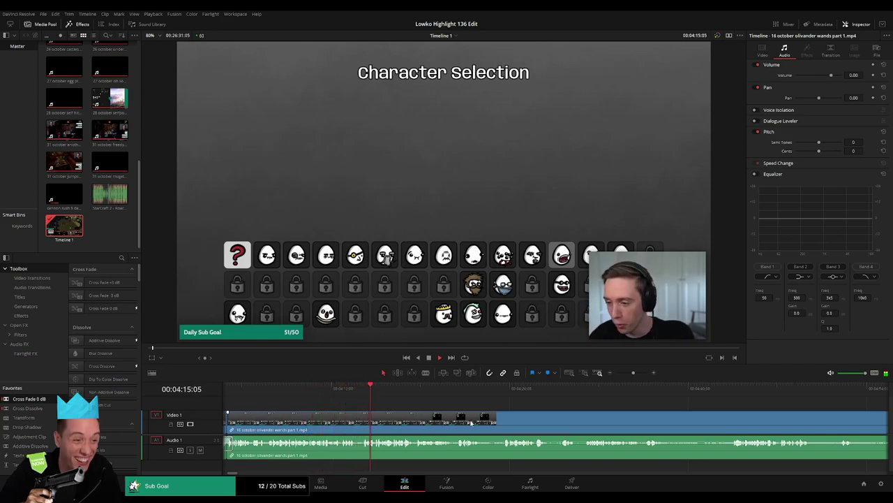
scroll(447, 421, "right", 2)
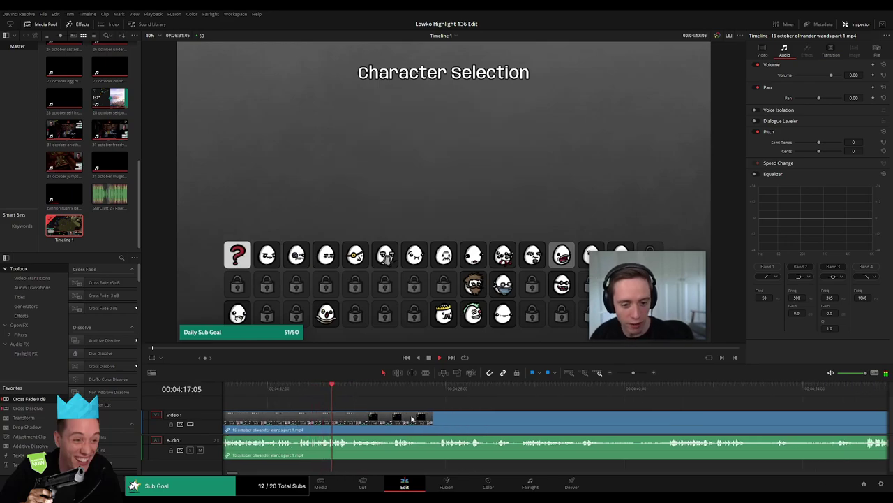
scroll(412, 419, "right", 1)
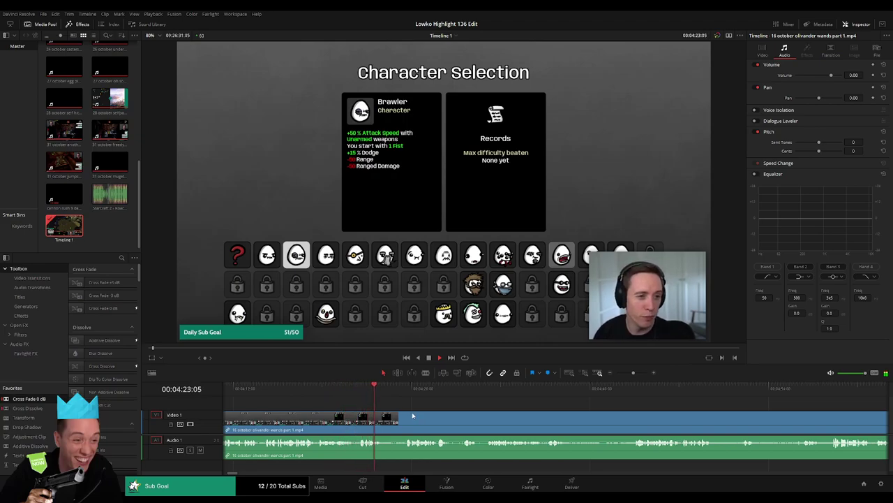
key("ctrl+b")
left_click(398, 423)
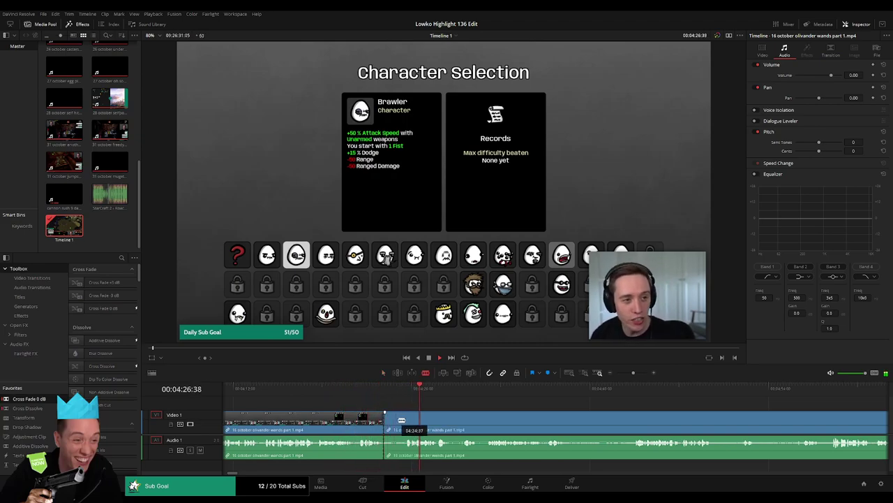
key("Delete")
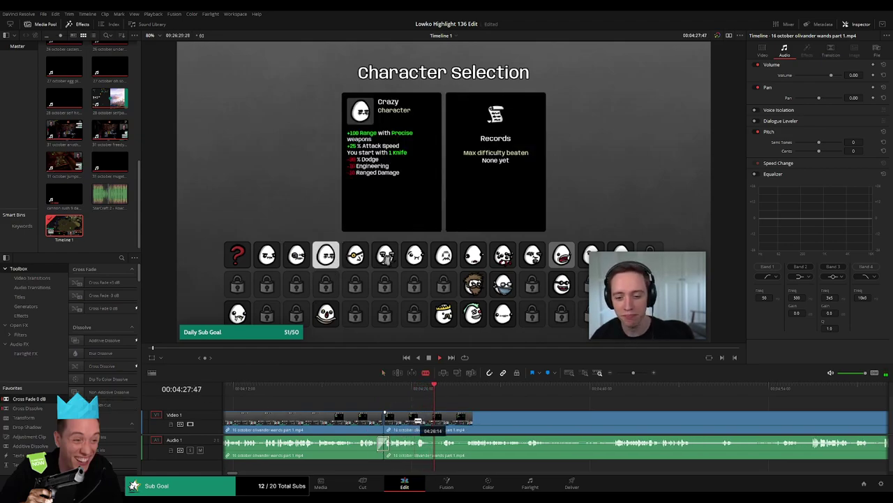
left_click_drag(415, 422, 460, 415)
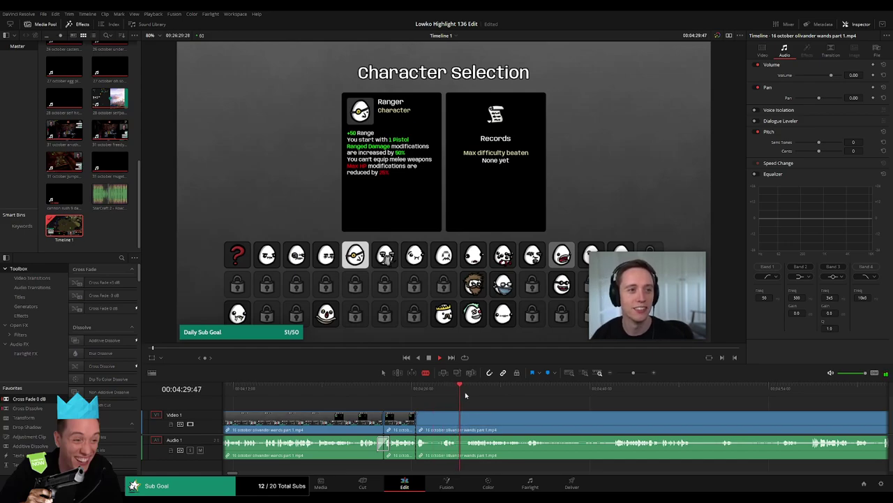
left_click_drag(447, 421, 465, 420)
key("BackSpace")
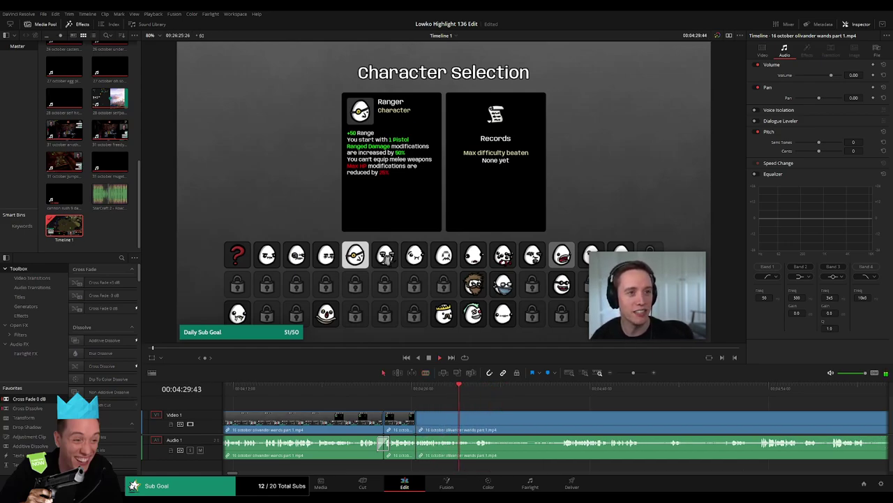
- Switch to the Blade tool and deselect the clip
scroll(532, 421, "right", 3)
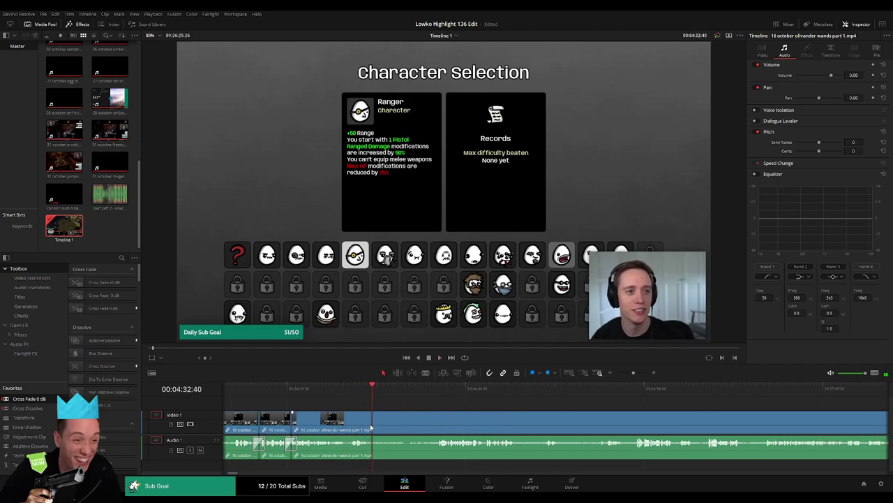
key("b")
left_click(371, 427)
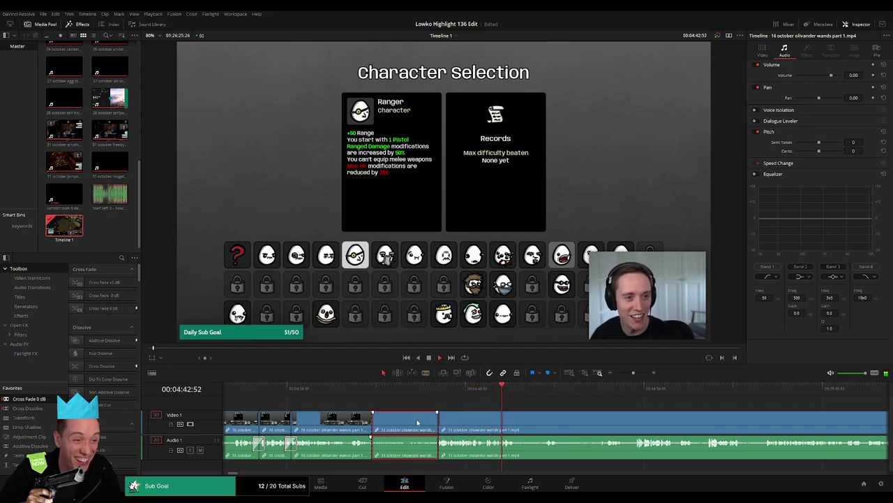
left_click(454, 407)
- Review the Lucky and Streamer character previews and zoom out to the difficulty selection
left_click_drag(527, 401, 548, 395)
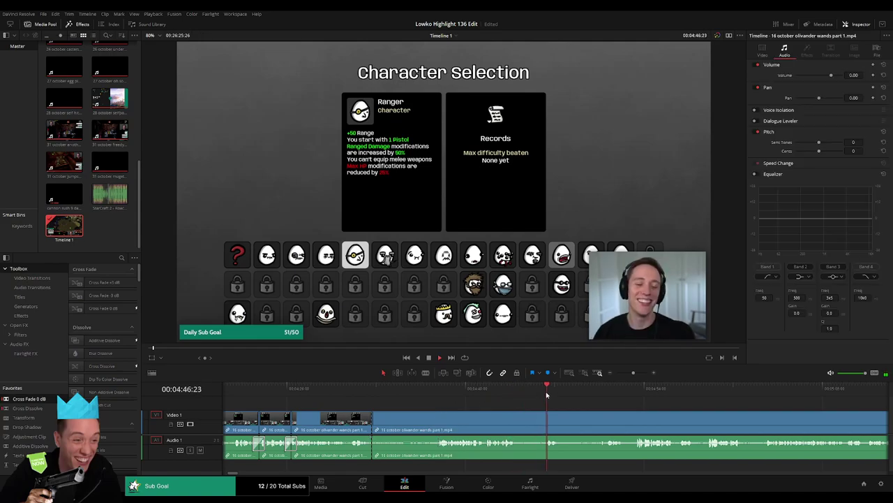
left_click(609, 394)
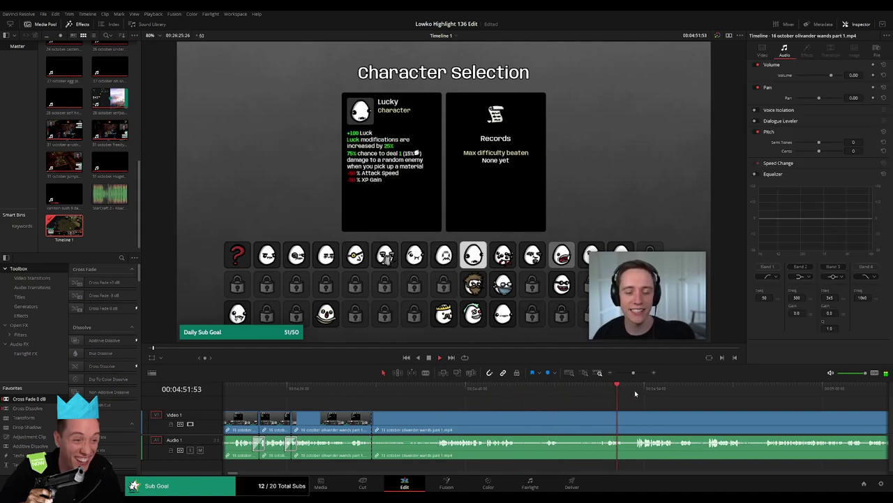
left_click_drag(635, 394, 623, 405)
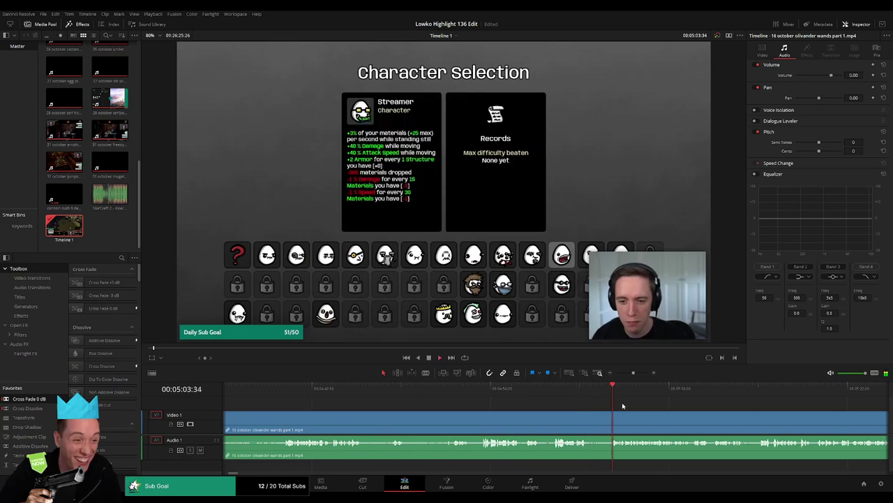
left_click_drag(634, 373, 627, 374)
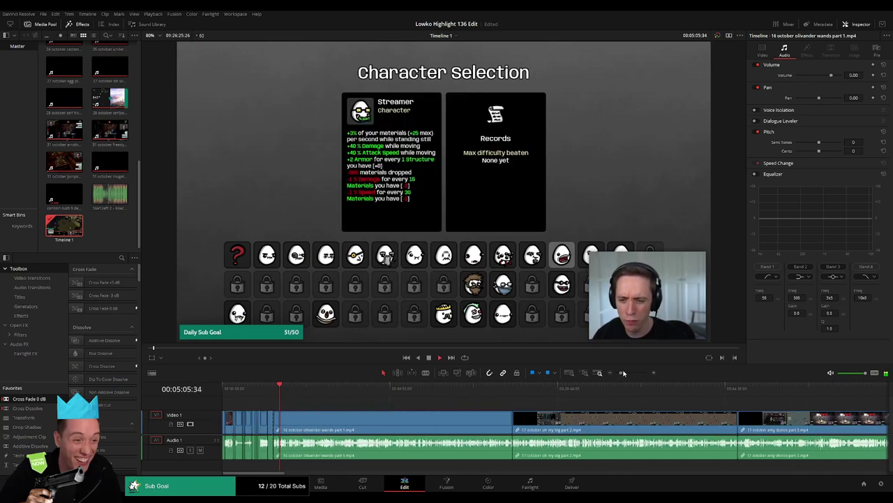
mouse_move(578, 395)
left_mouse_down()
mouse_move(459, 405)
mouse_move(467, 392)
left_mouse_up()
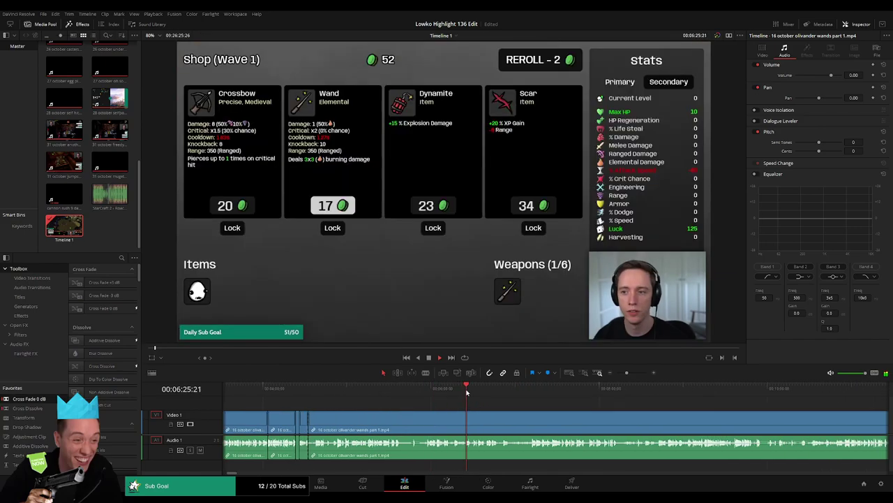
- Review the shop and Wave 2 footage, then delete the short earlier clip and close the gap
left_click(513, 392)
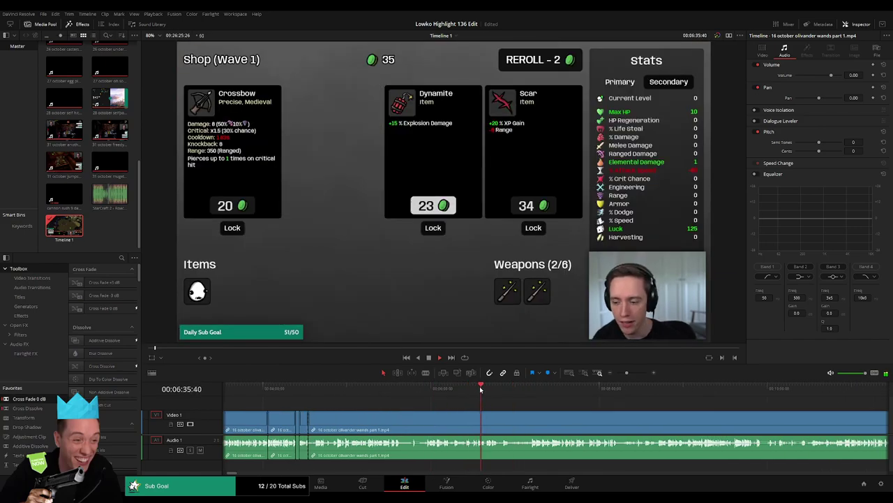
left_click_drag(481, 390, 491, 390)
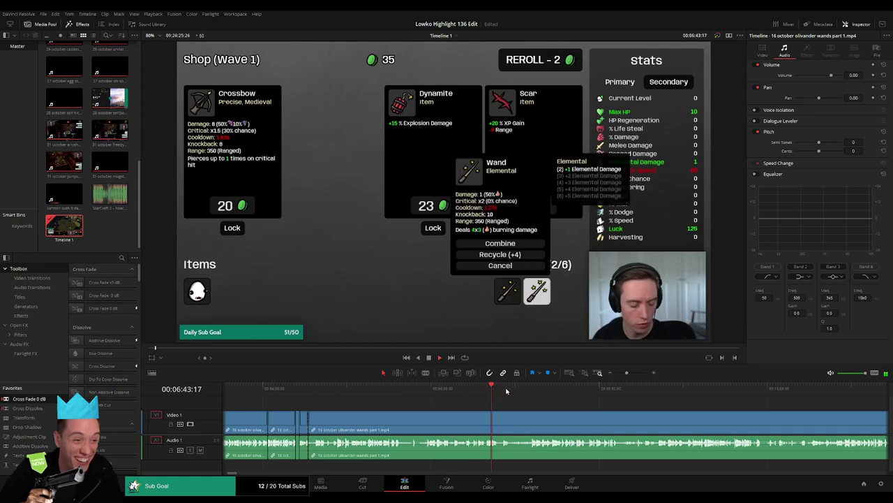
left_click(507, 391)
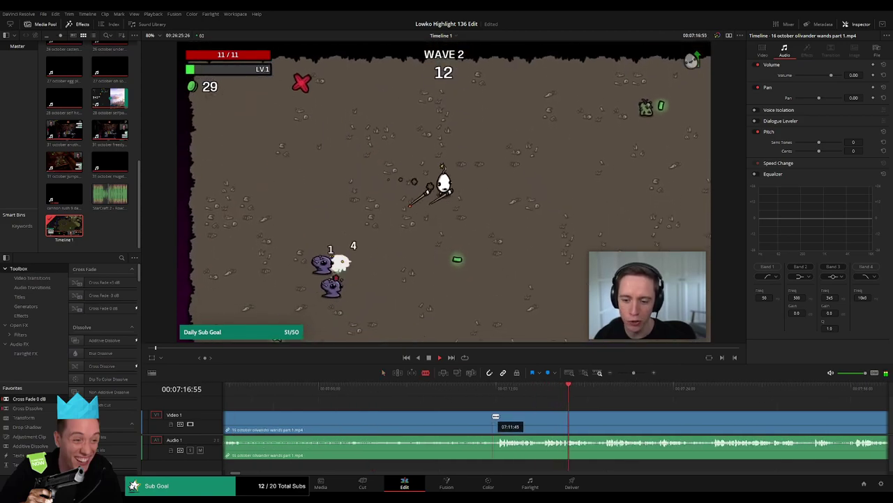
left_click(345, 409)
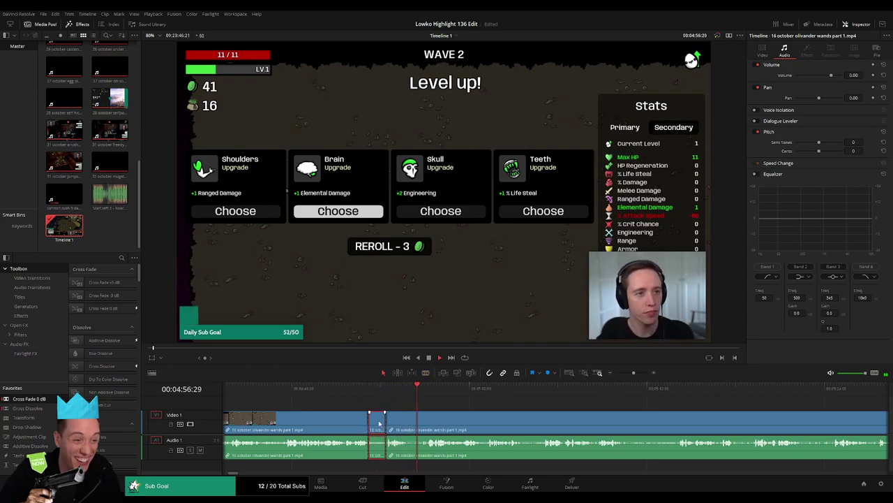
key("Delete")
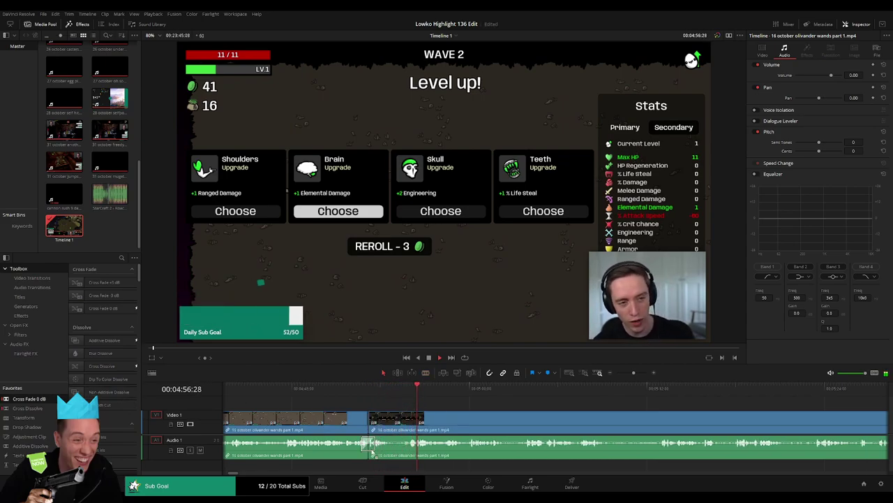
- Delete a second short level-up piece and apply Cross Fade 0 dB at the audio cut
key("ctrl+shift+a")
scroll(468, 413, "right", 3)
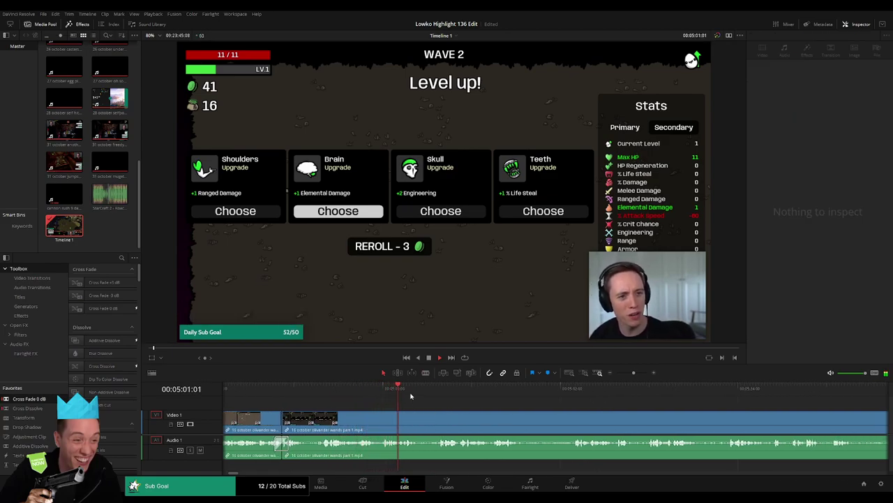
left_click(438, 391)
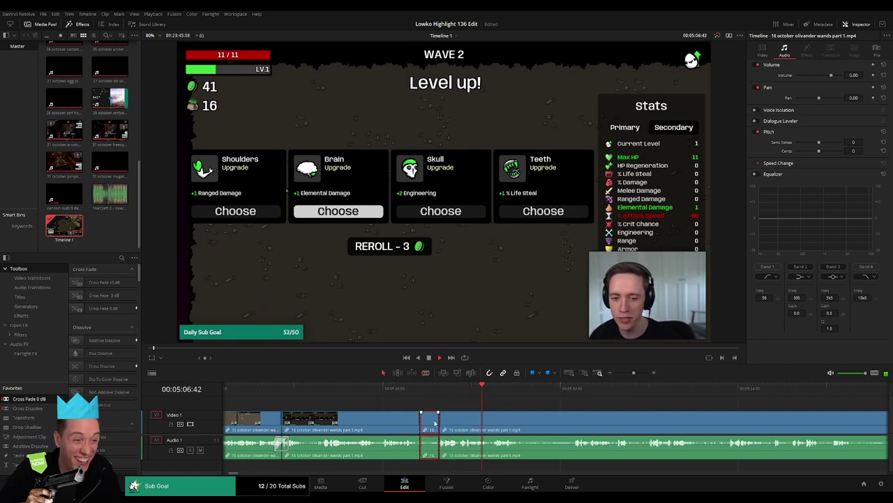
key("Delete")
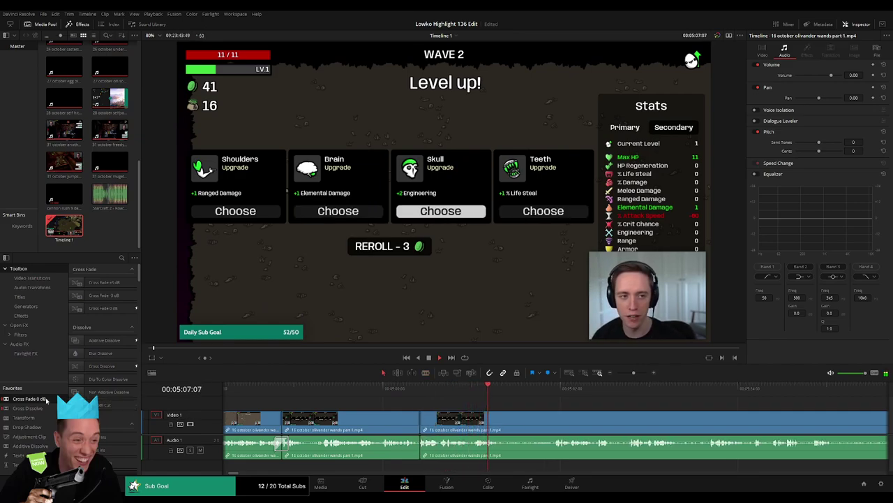
double_click(32, 398)
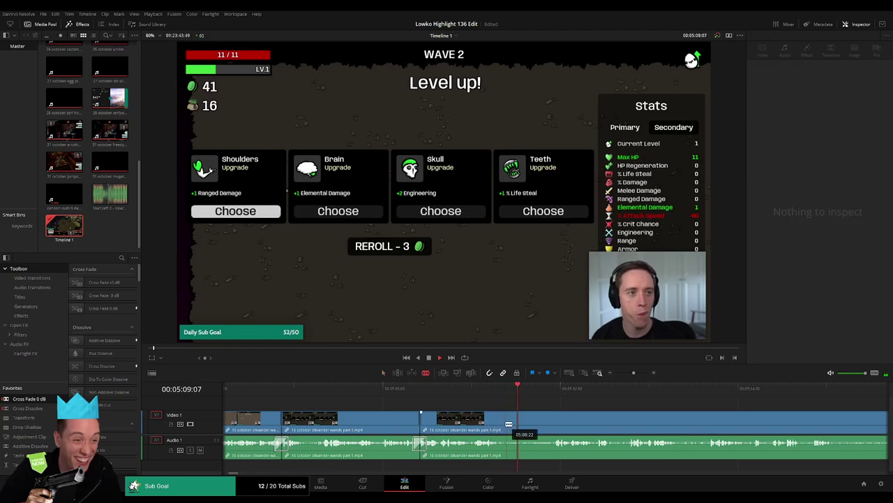
scroll(458, 411, "right", 4)
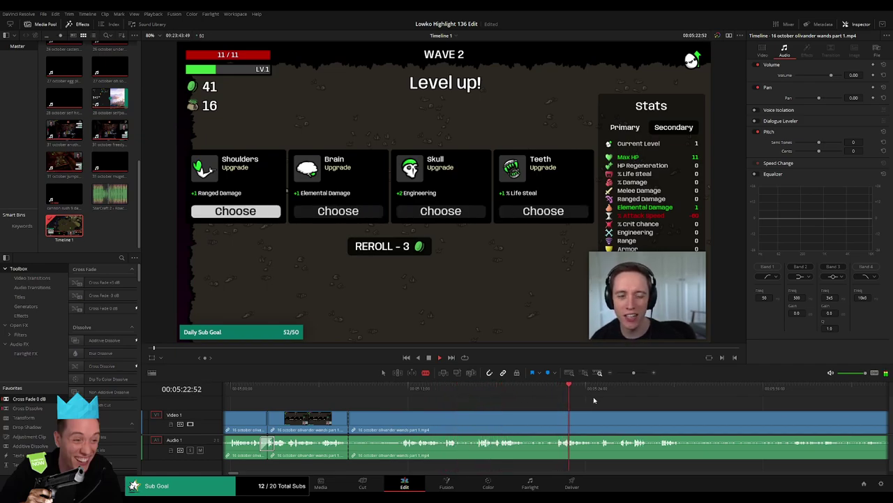
left_click(619, 392)
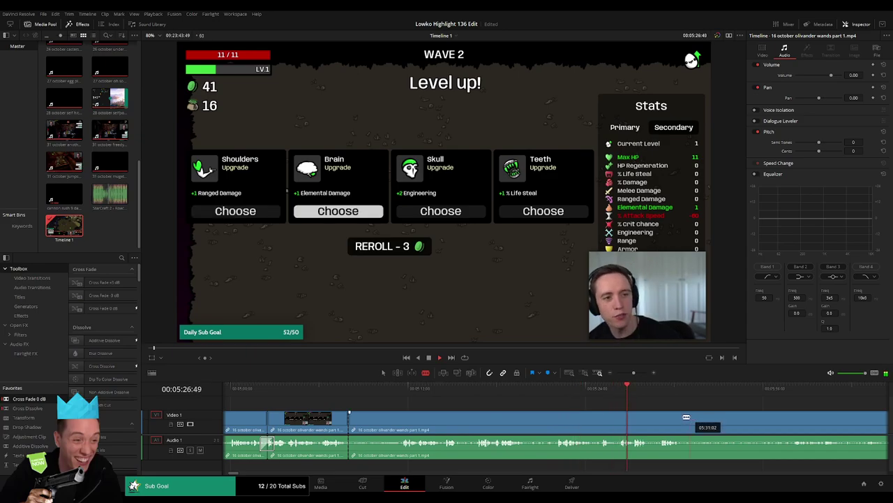
scroll(478, 400, "right", 3)
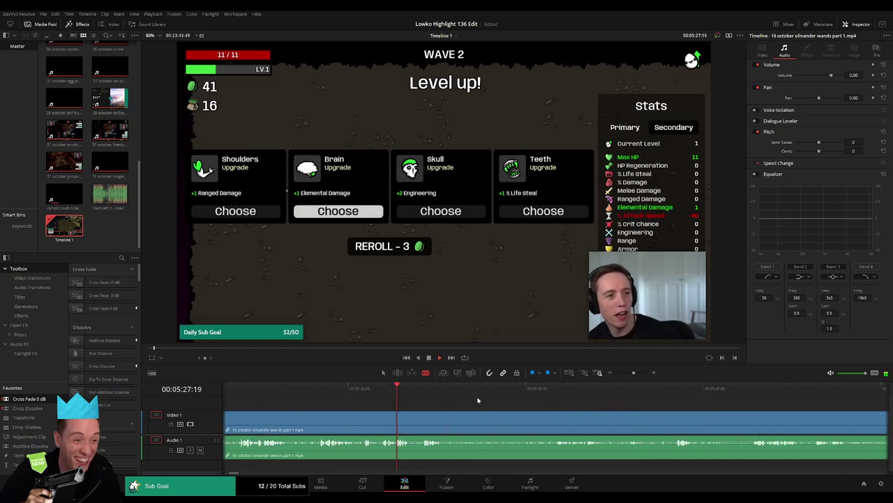
left_click(673, 391)
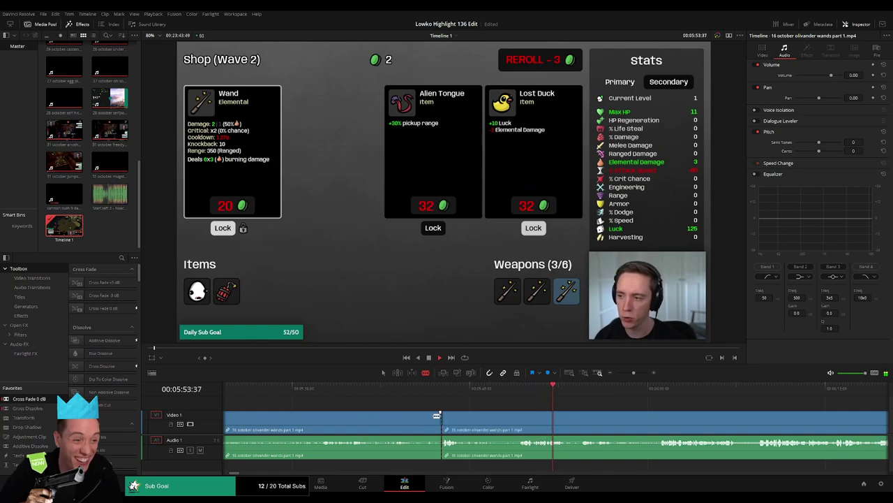
key("ctrl+z")
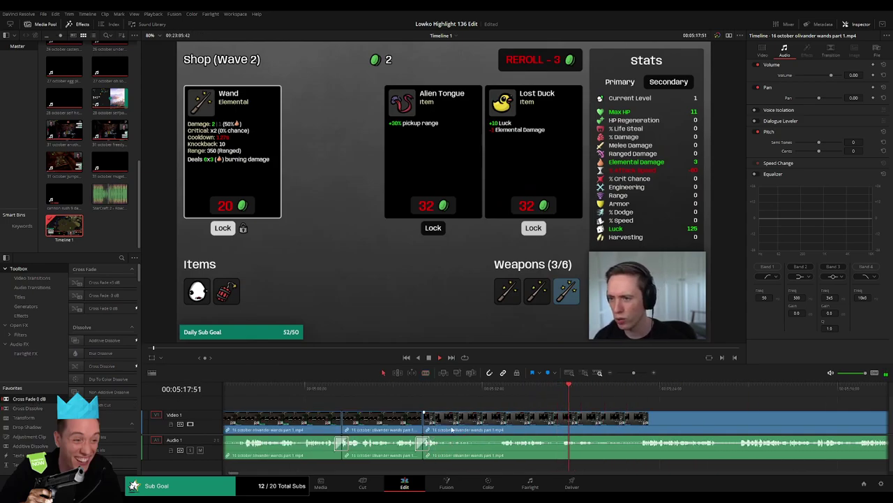
left_click_drag(451, 425, 488, 422)
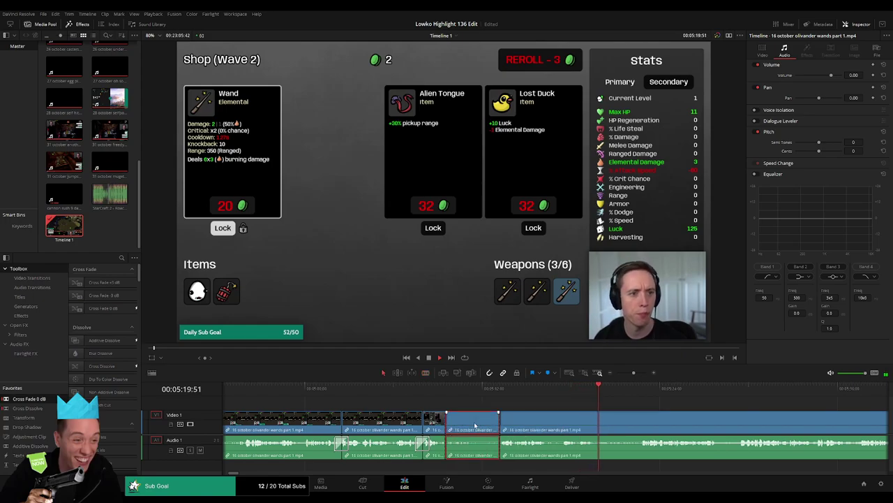
key("Delete")
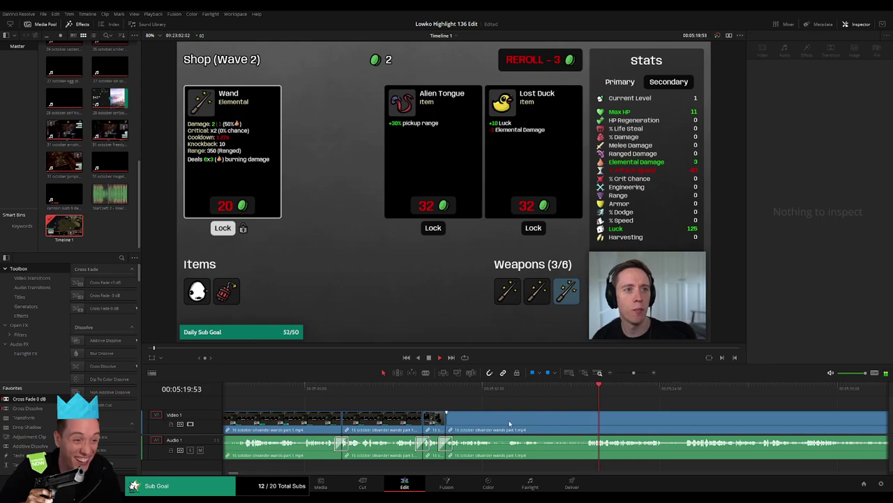
left_click(510, 386)
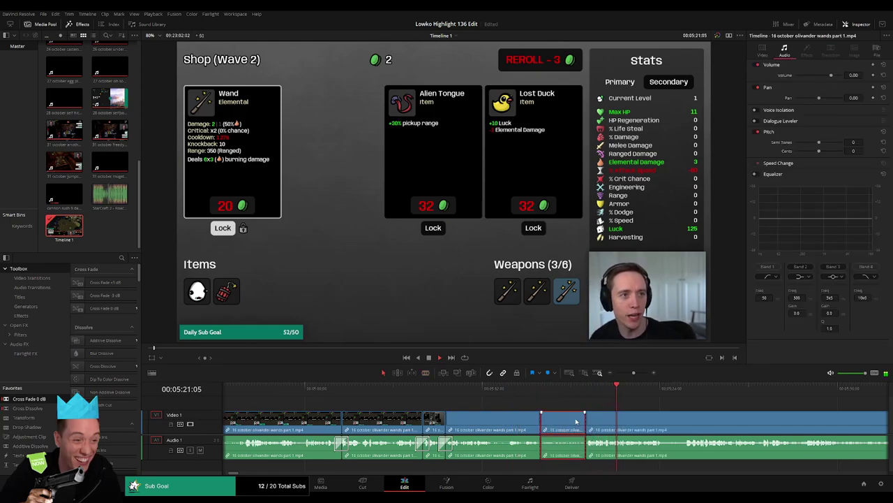
key("Delete")
scroll(462, 415, "right", 5)
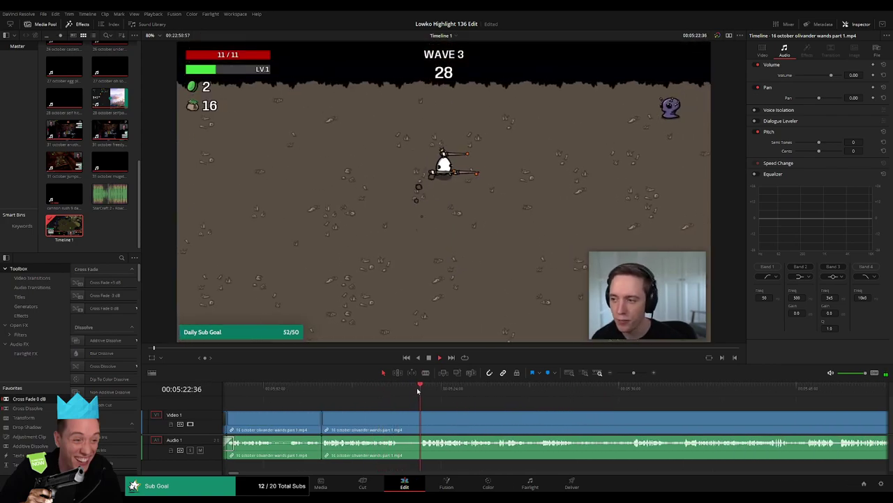
left_click(322, 442)
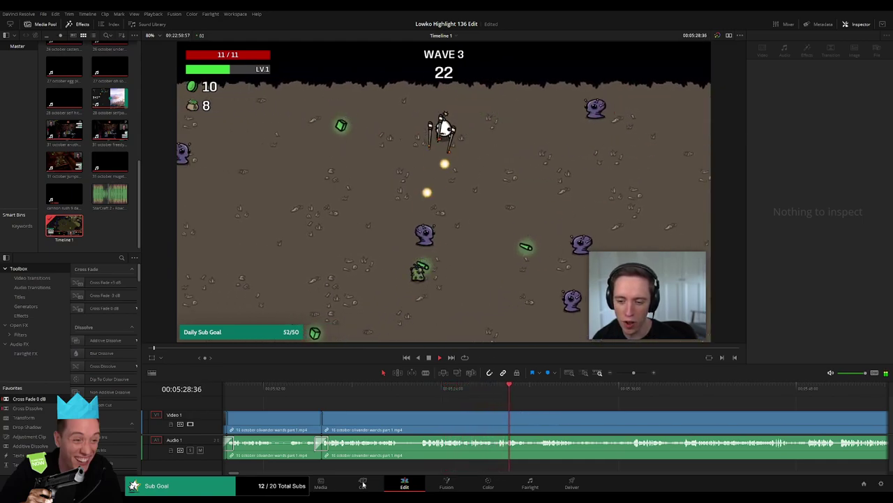
scroll(447, 411, "right", 3)
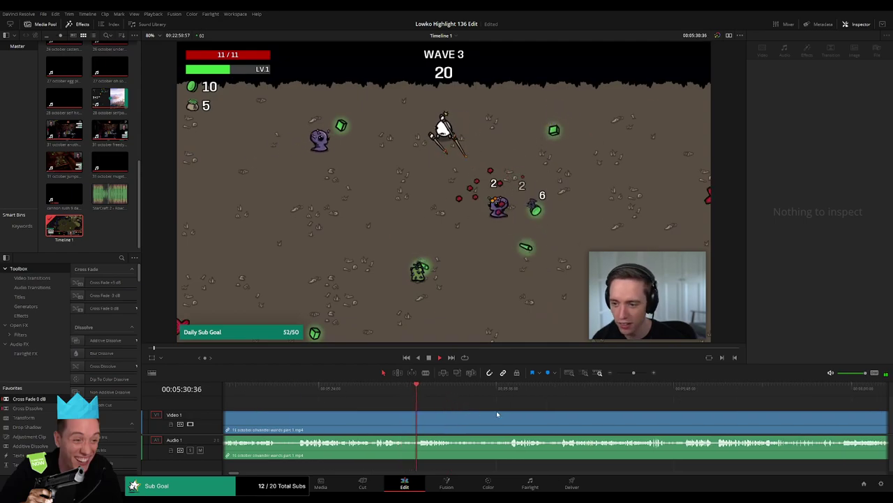
scroll(418, 410, "right", 3)
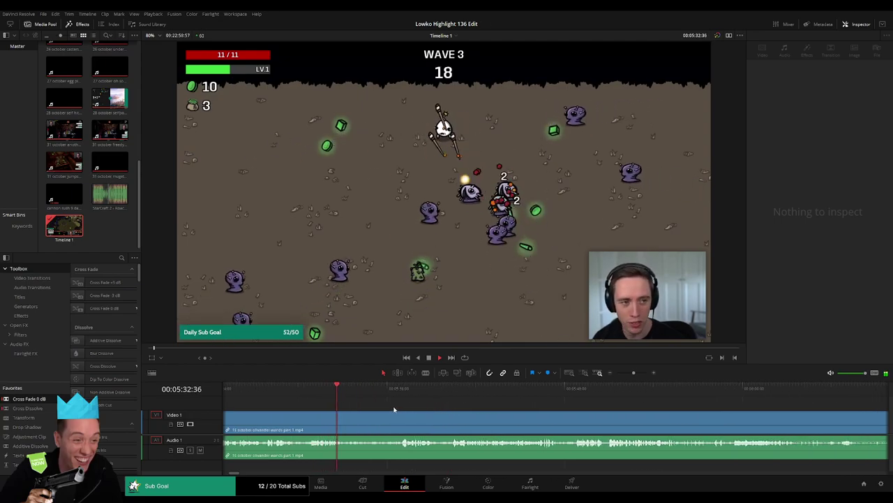
key("ctrl+b")
left_click(398, 393)
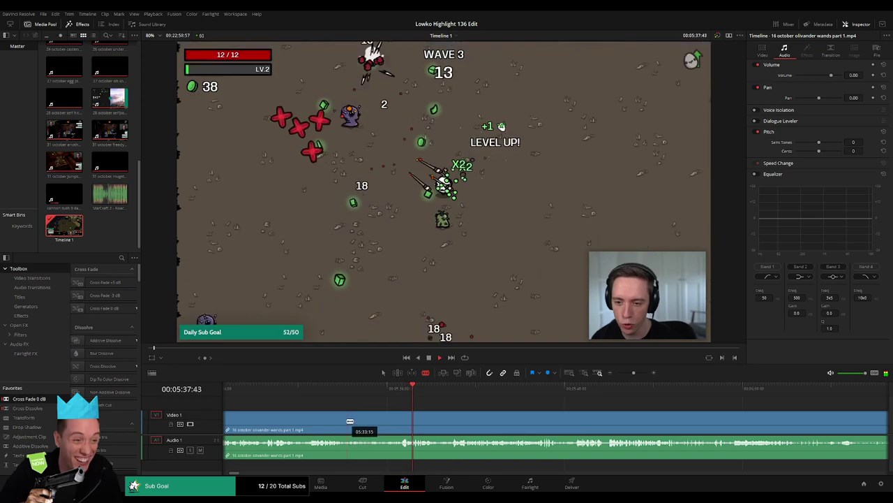
left_click_drag(397, 417, 392, 419)
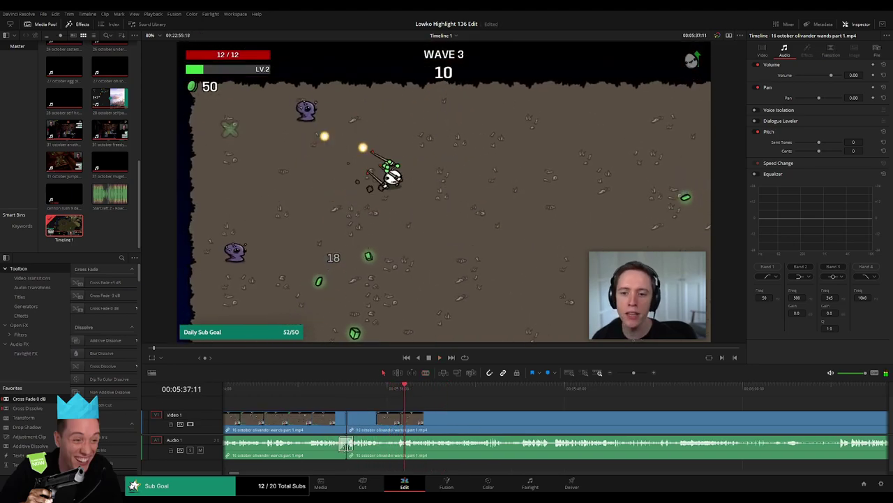
scroll(429, 413, "right", 3)
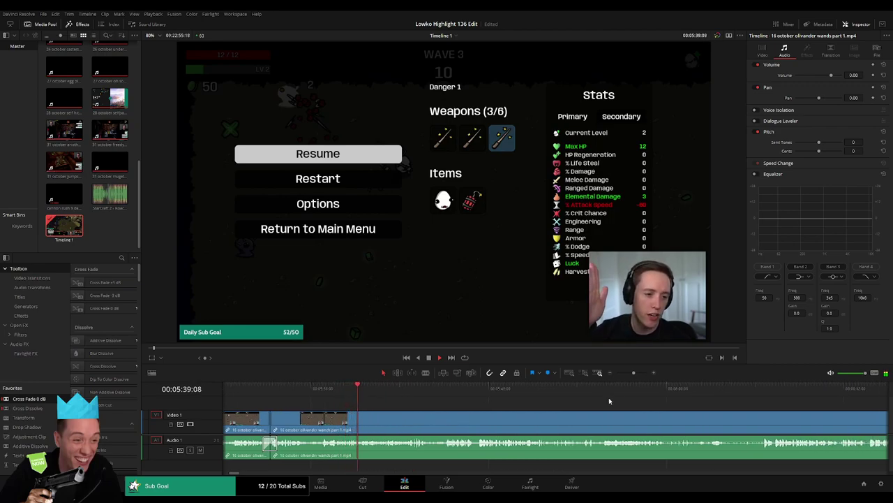
left_click_drag(634, 374, 637, 376)
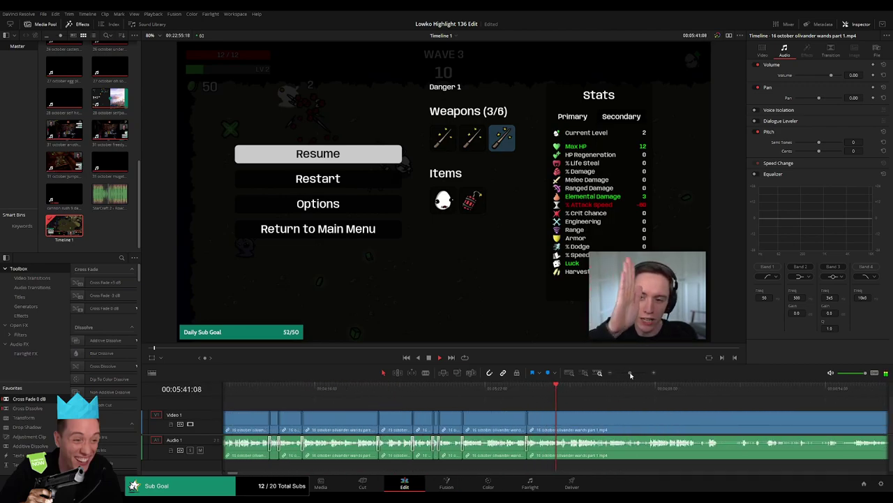
scroll(474, 422, "right", 3)
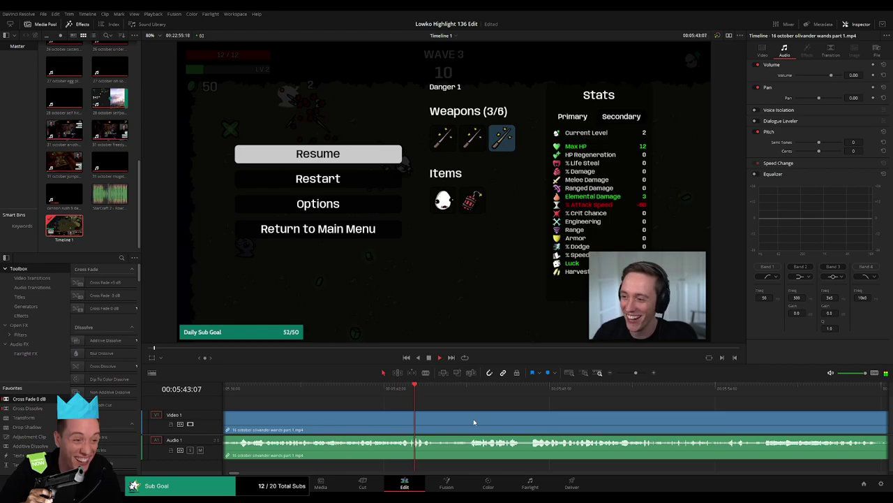
scroll(423, 416, "right", 3)
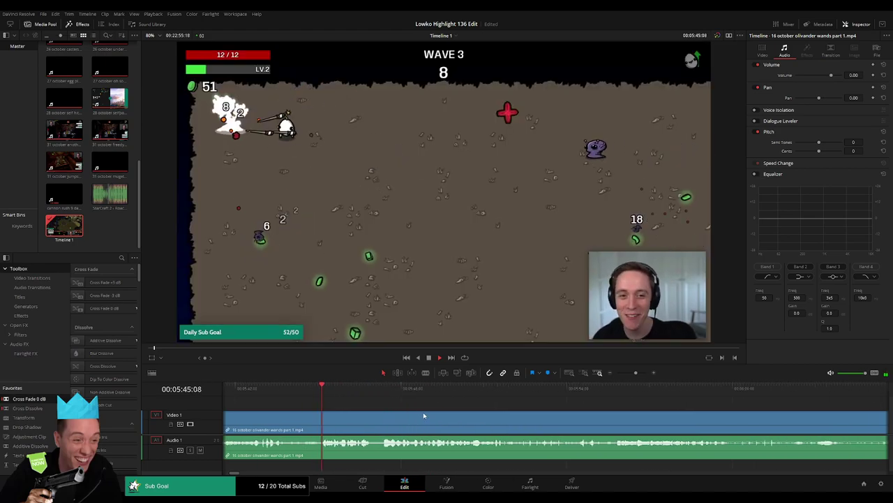
scroll(506, 421, "right", 1)
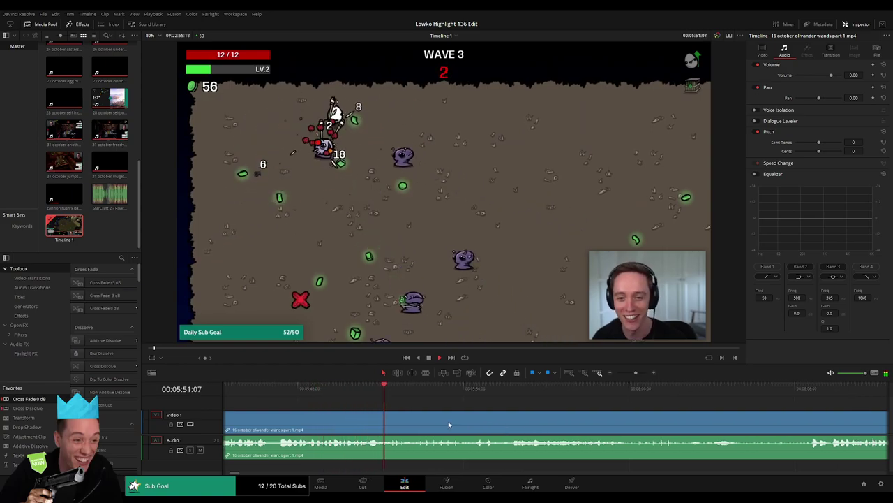
key("l")
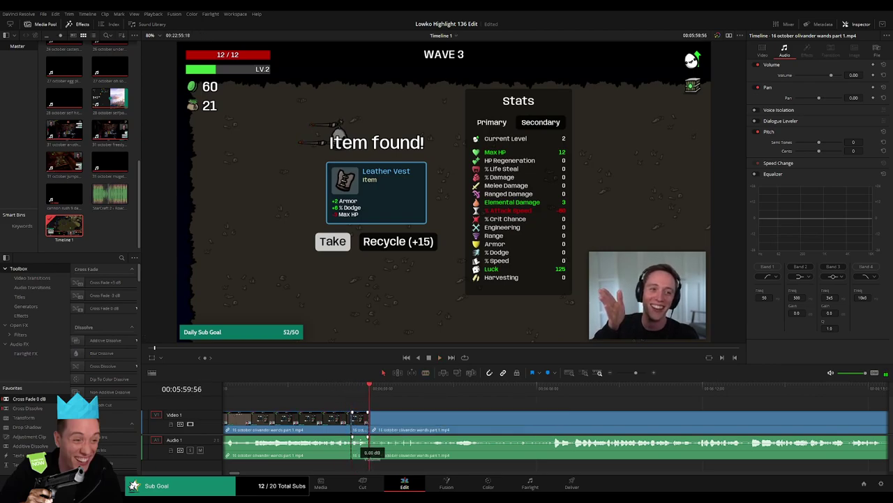
- Place the StarCraft 2 Roach Quotes sound on A2 at the Item found moment
mouse_move(375, 422)
left_mouse_down()
mouse_move(370, 469)
mouse_move(353, 466)
left_mouse_up()
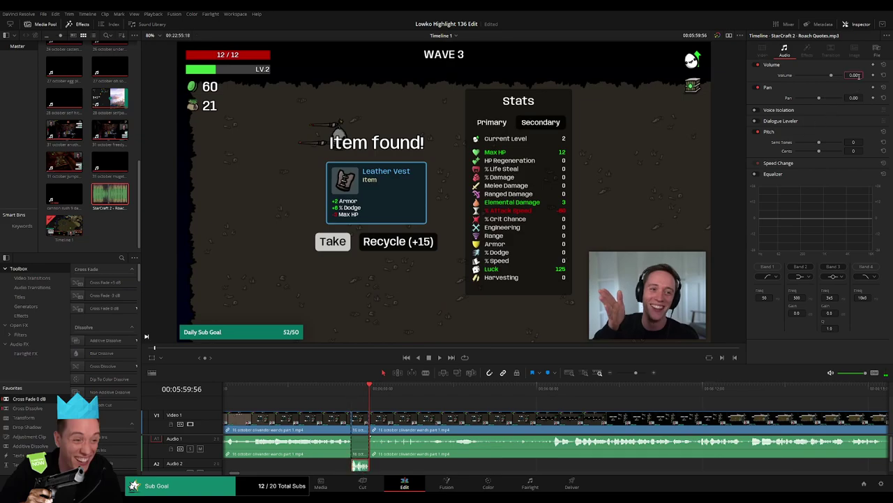
type("-23")
left_click(352, 401)
key("space")
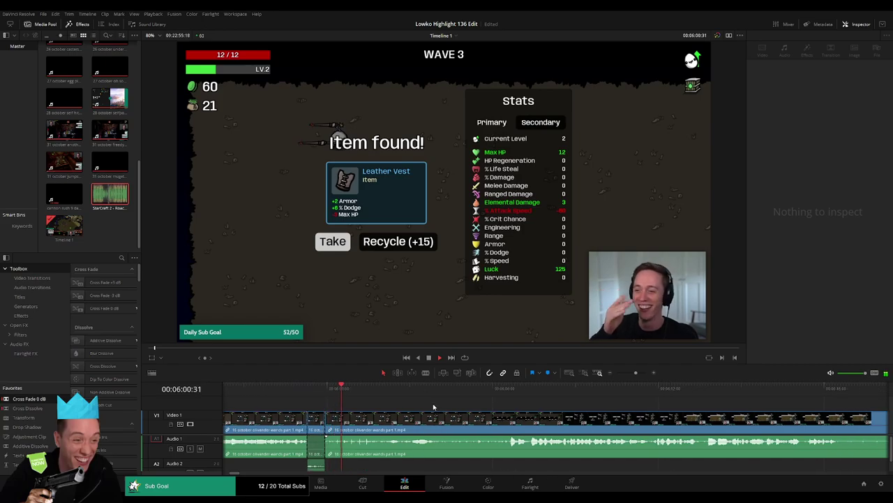
left_click(398, 391)
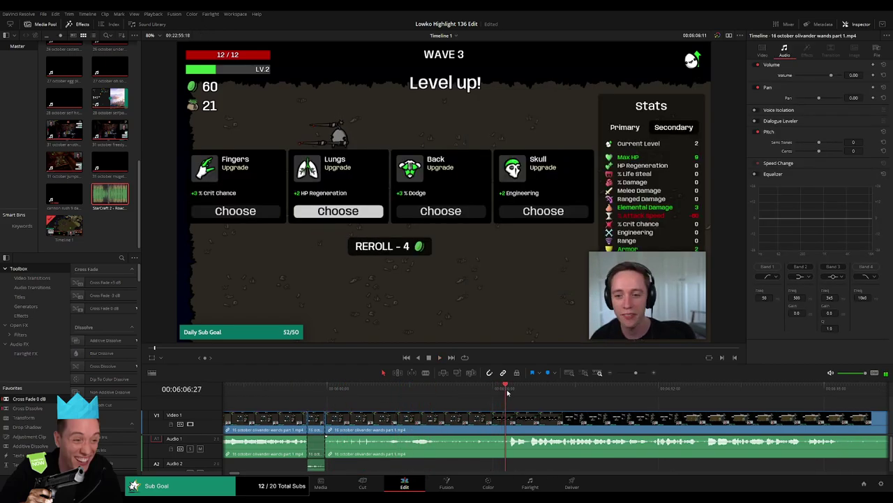
- Blade out an unwanted stretch of footage and close the gap
key("b")
left_click(444, 418)
left_click(507, 419)
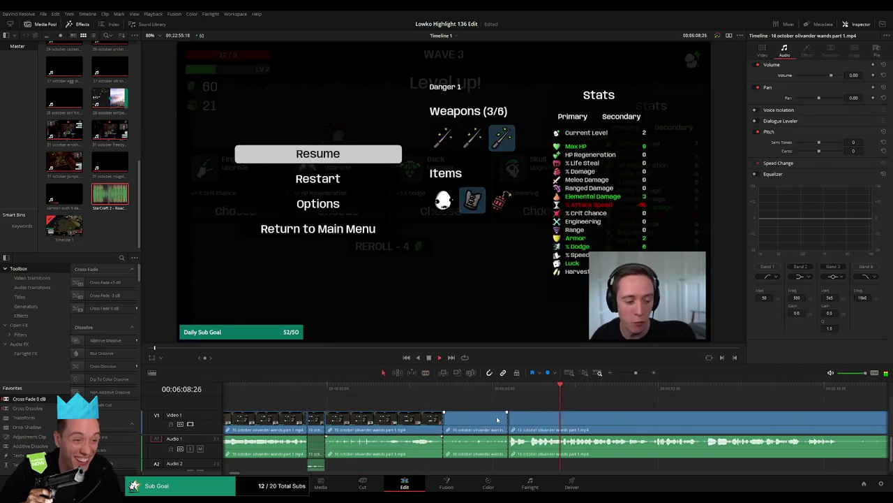
key("Delete")
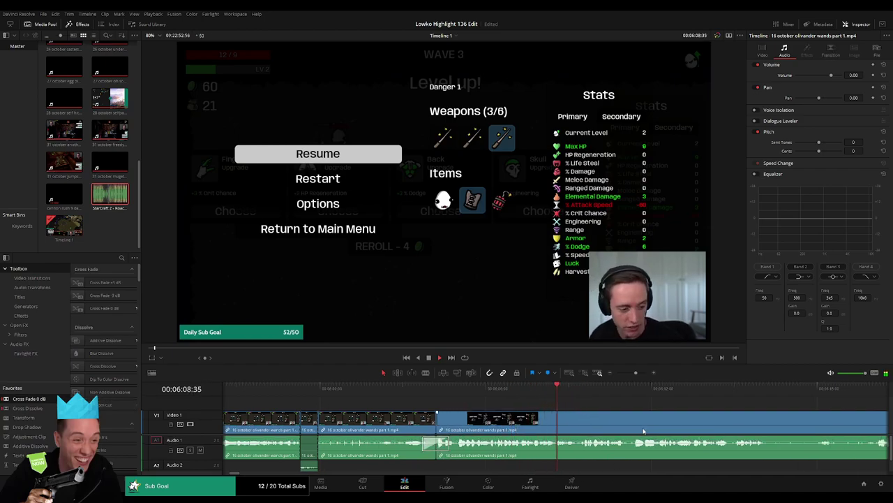
- Cut out the pause-menu stretch and close the gap
scroll(477, 425, "right", 3)
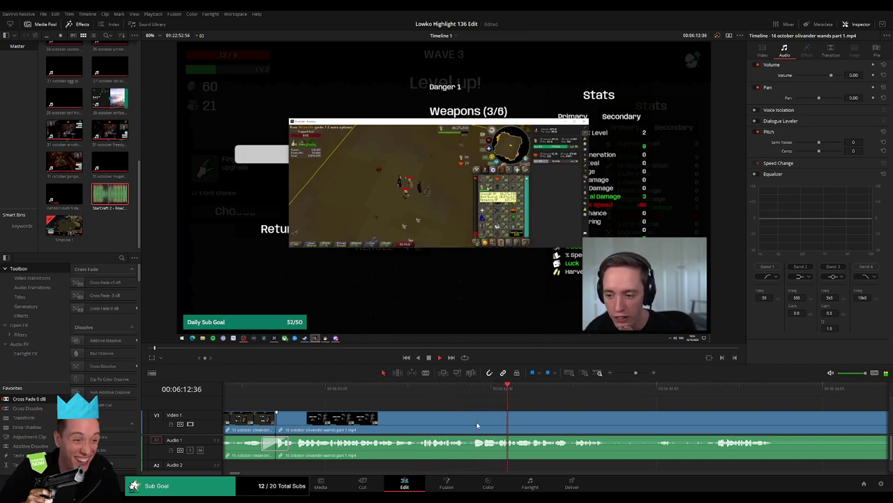
scroll(421, 415, "right", 3)
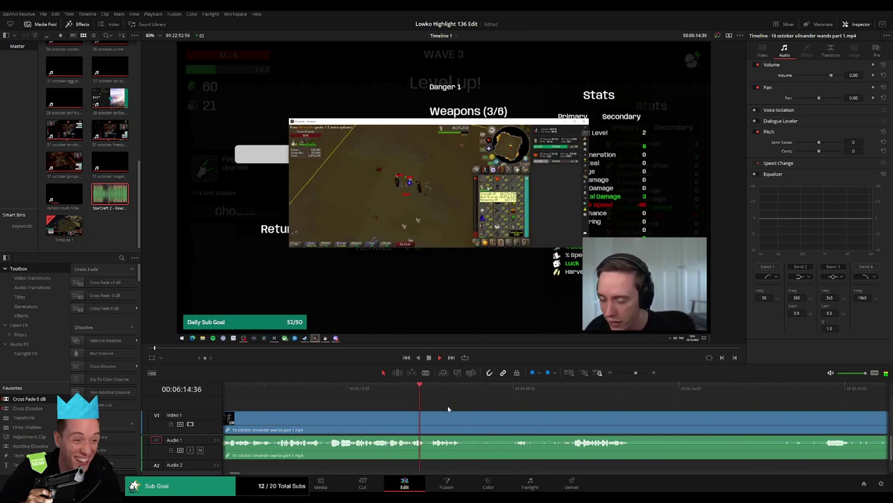
left_click(512, 395)
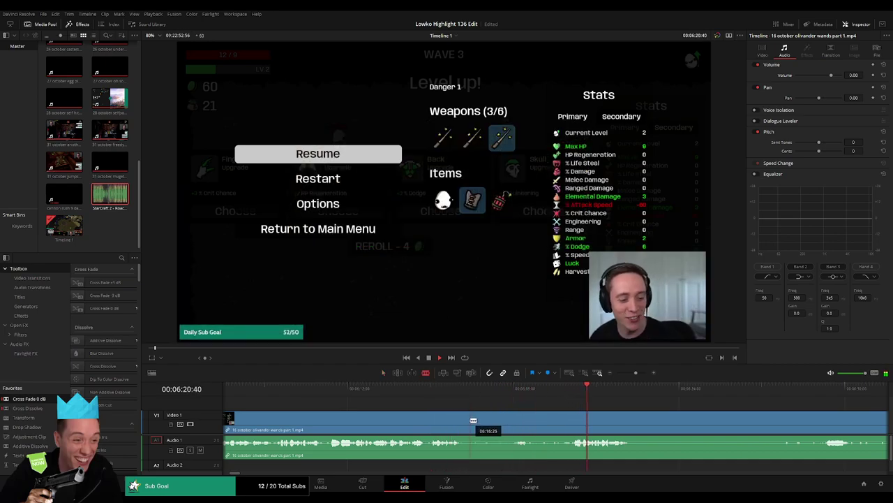
left_click(571, 419)
key("a")
left_click(543, 422)
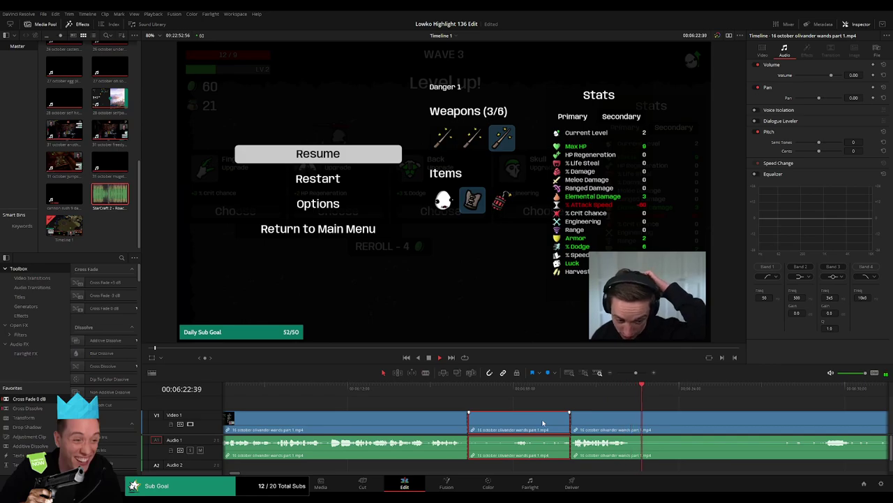
key("Delete")
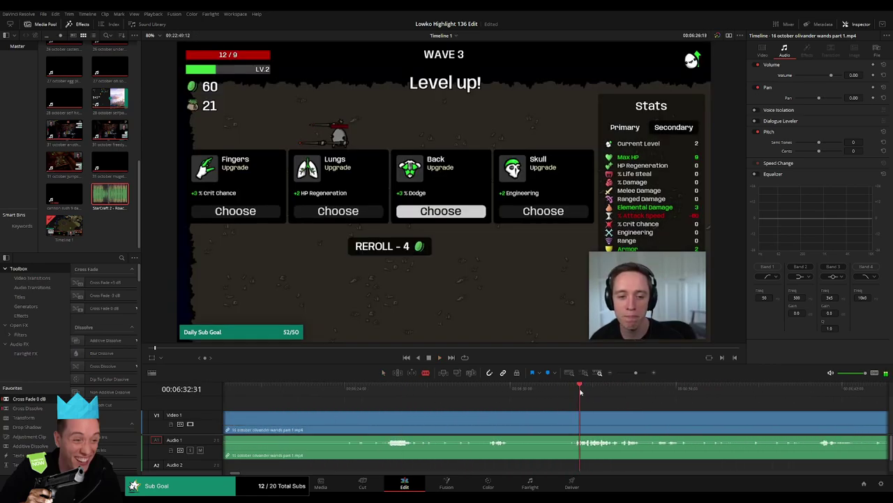
- Zoom the timeline out and review the wave 4 gameplay
left_click_drag(635, 373, 630, 374)
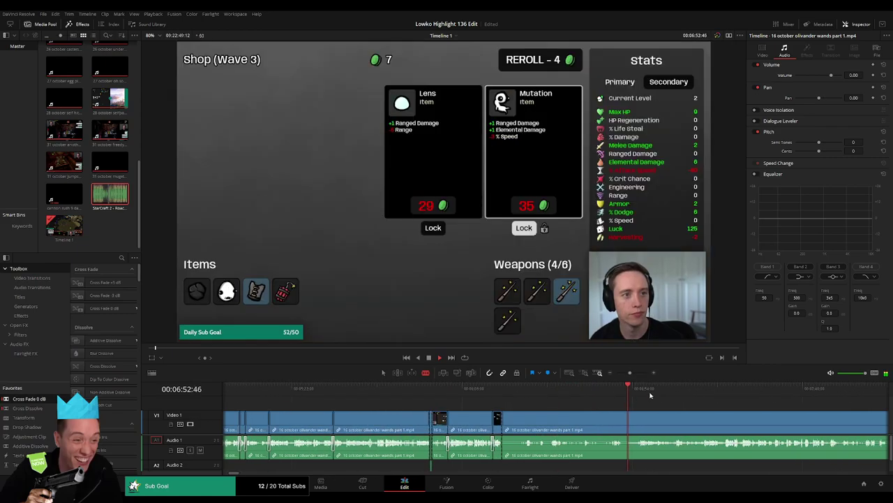
left_click(469, 391)
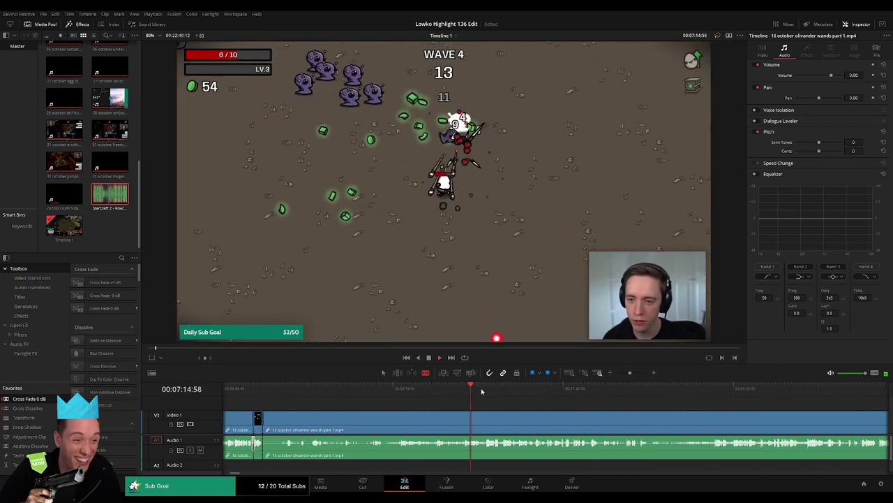
left_click(467, 390)
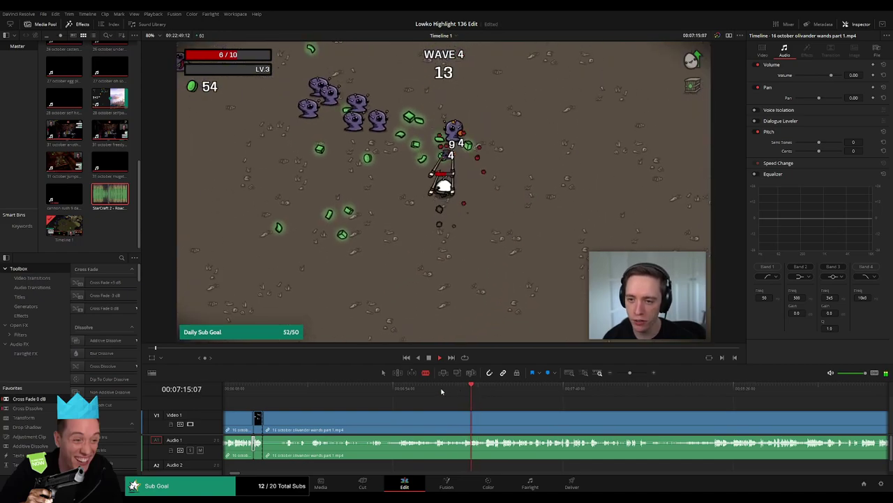
left_click(442, 389)
left_click(500, 391)
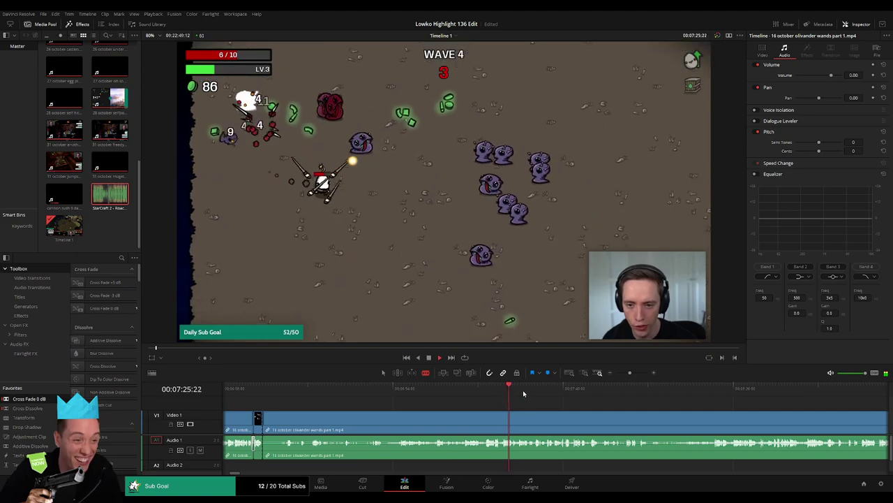
- Review the wave 4 Item found screen through the wave 5 Level up screens
left_click(522, 391)
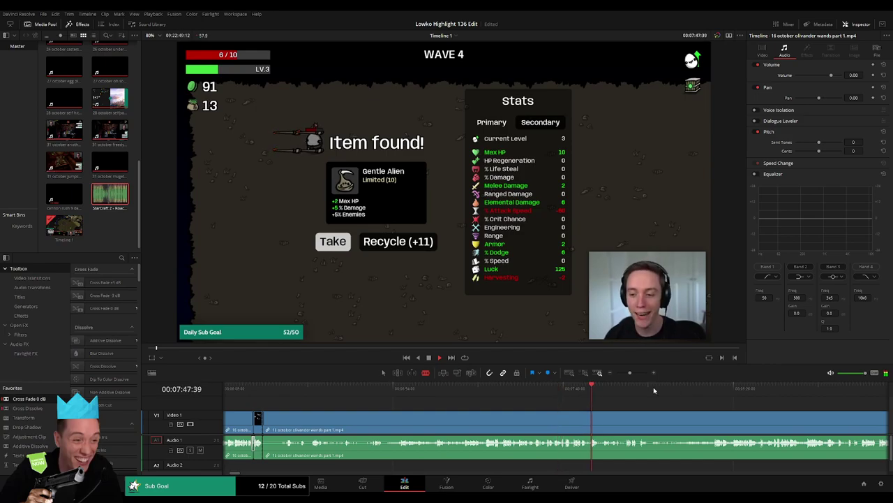
left_click(702, 391)
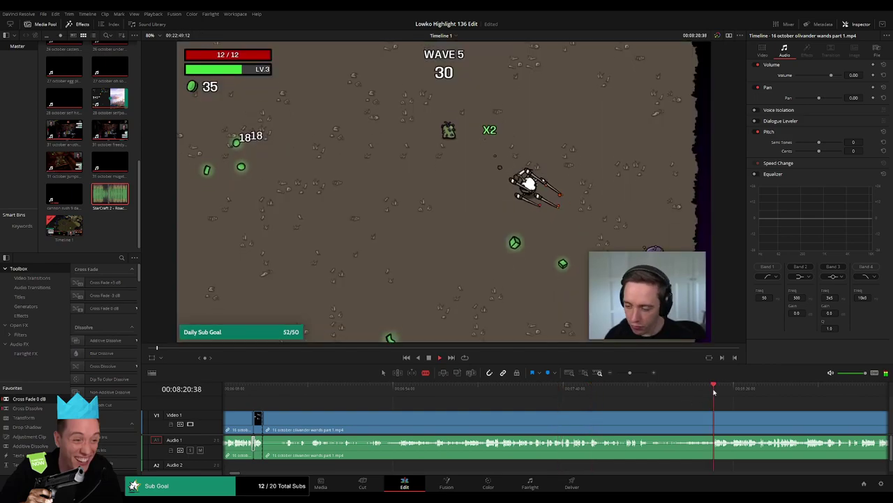
left_click(471, 390)
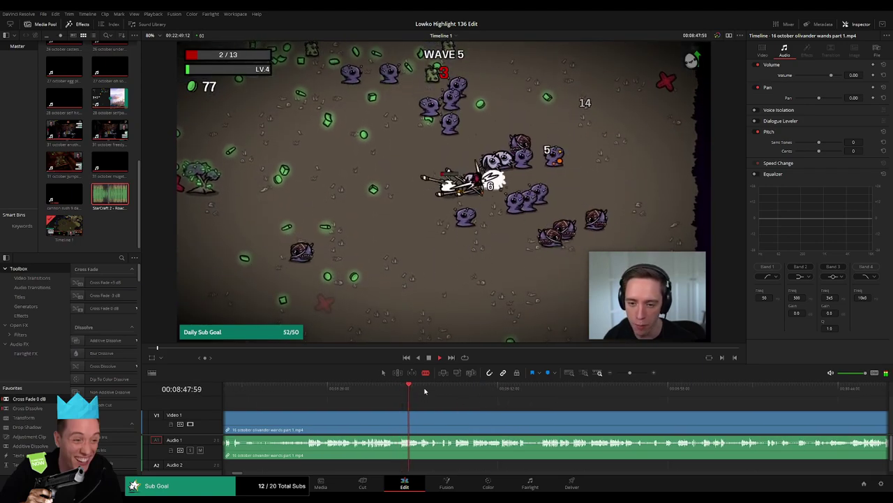
left_click_drag(423, 391, 465, 387)
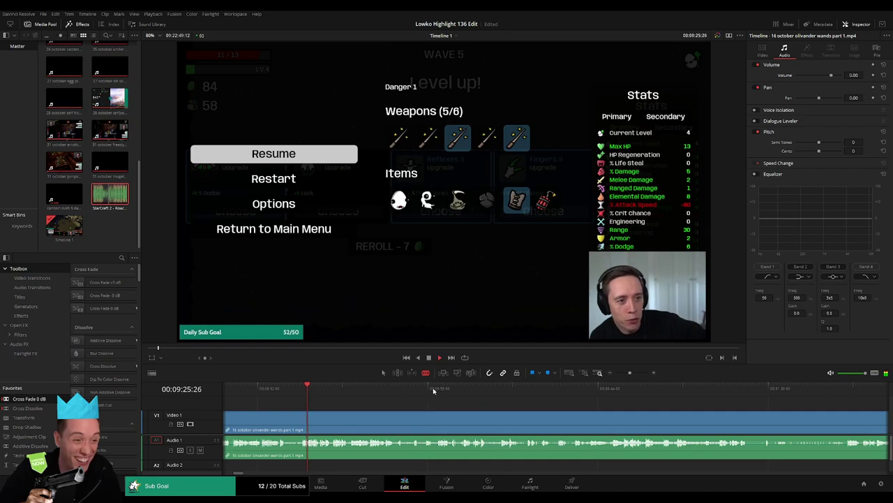
left_click_drag(541, 389, 624, 398)
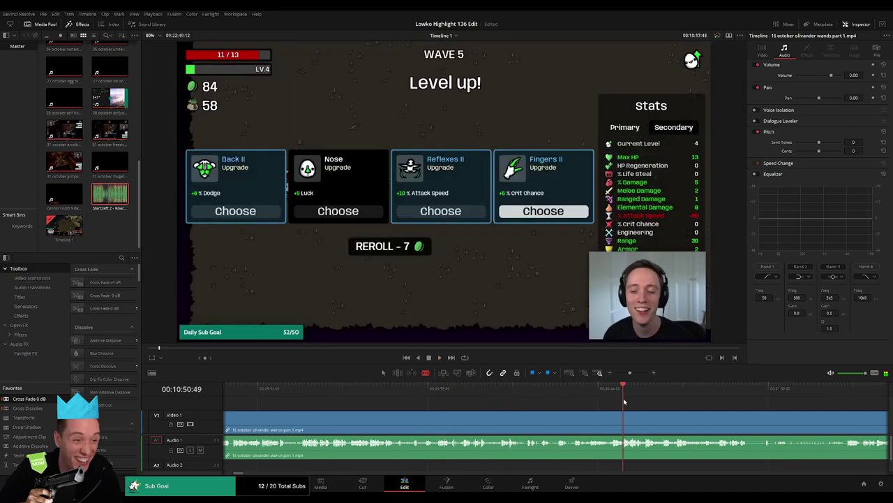
key("space")
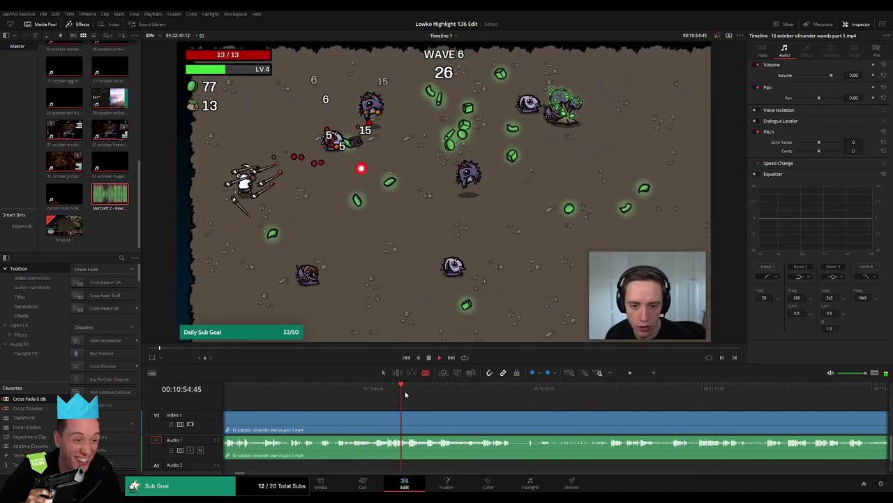
- Delete the long stretch before the Wave 5 shop, closing the gap
left_click(262, 388)
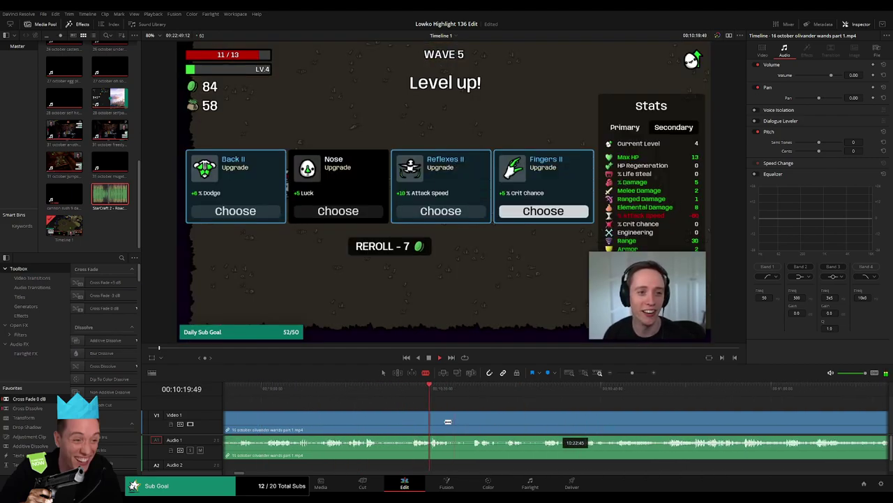
left_click(312, 391)
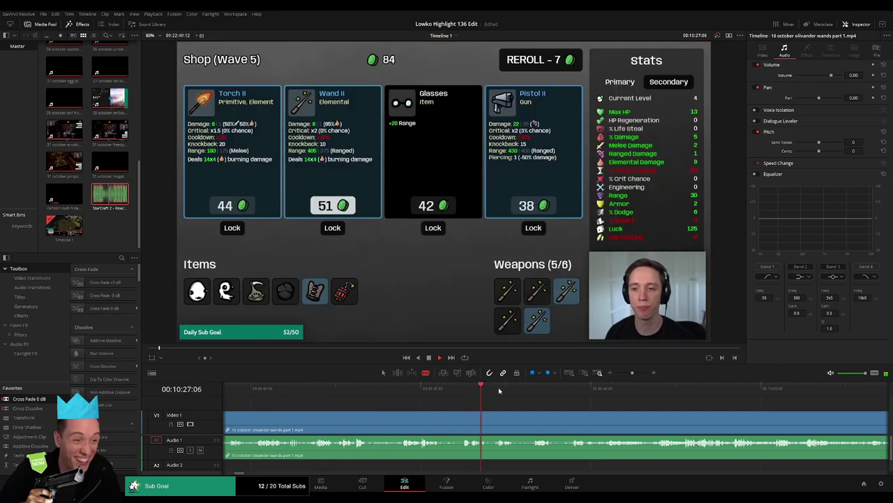
left_click(500, 391)
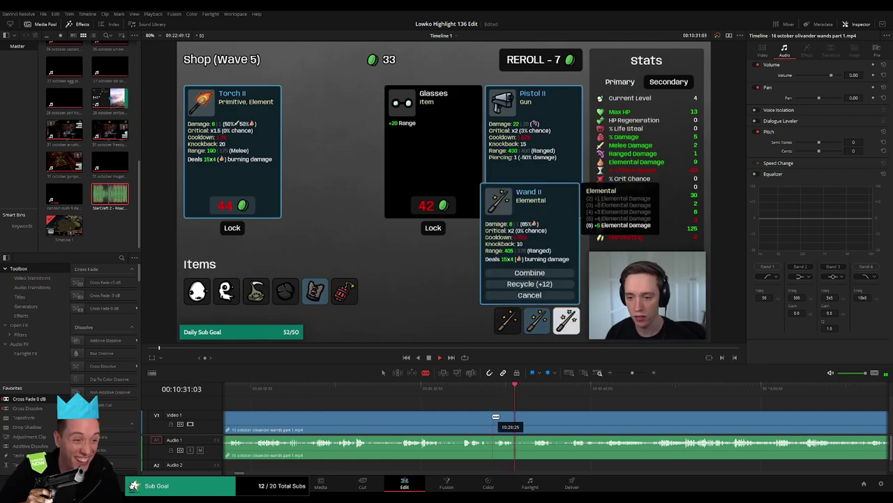
key("Delete")
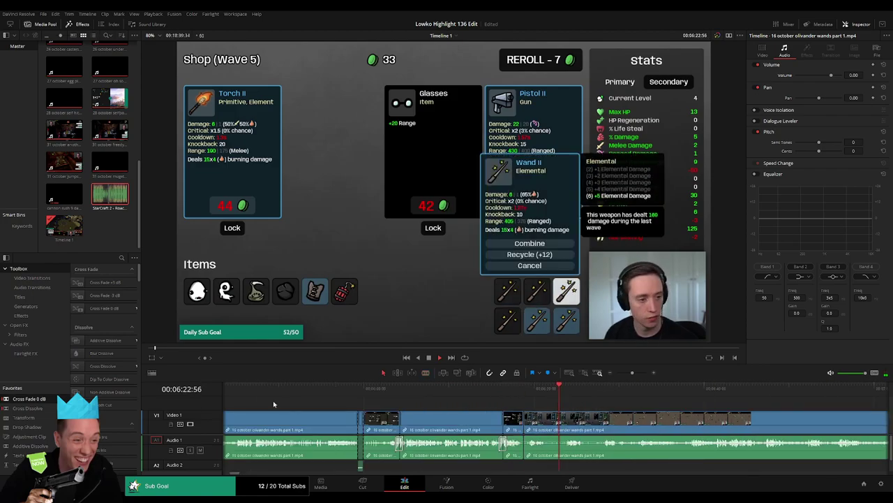
- Split the wave 6 footage and delete a short unwanted piece, closing the gap
scroll(488, 440, "right", 5)
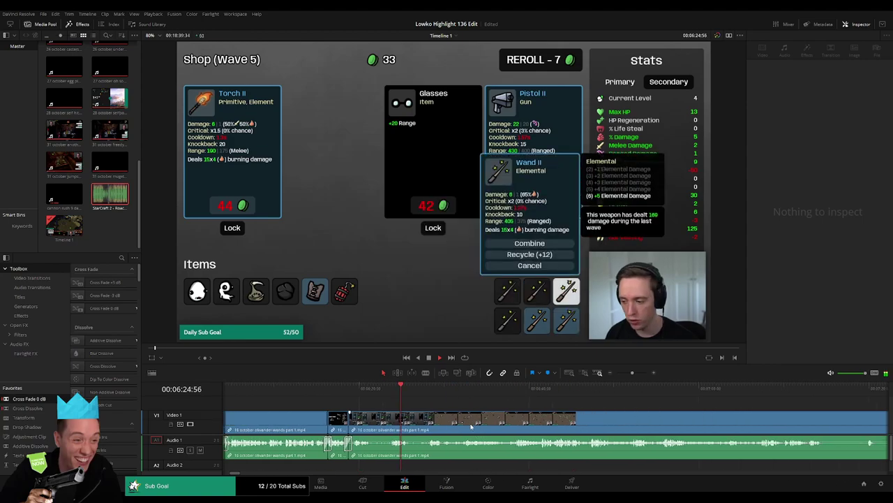
left_click(457, 419)
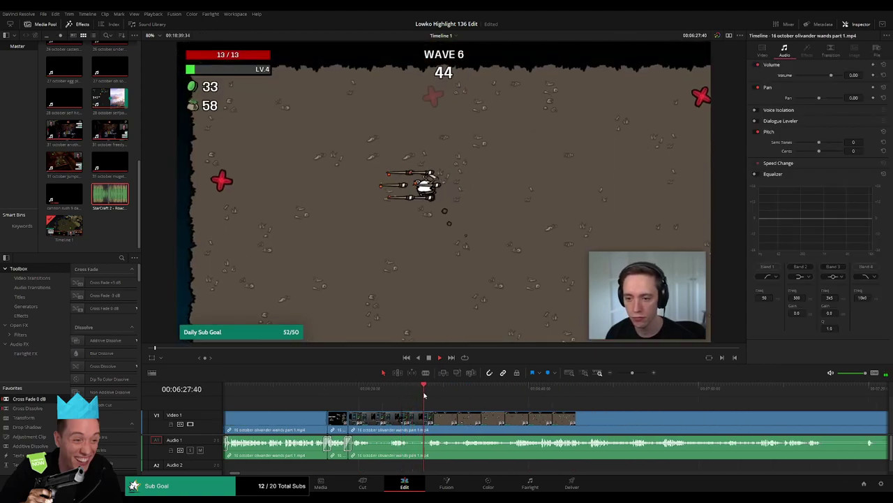
scroll(455, 417, "right", 2)
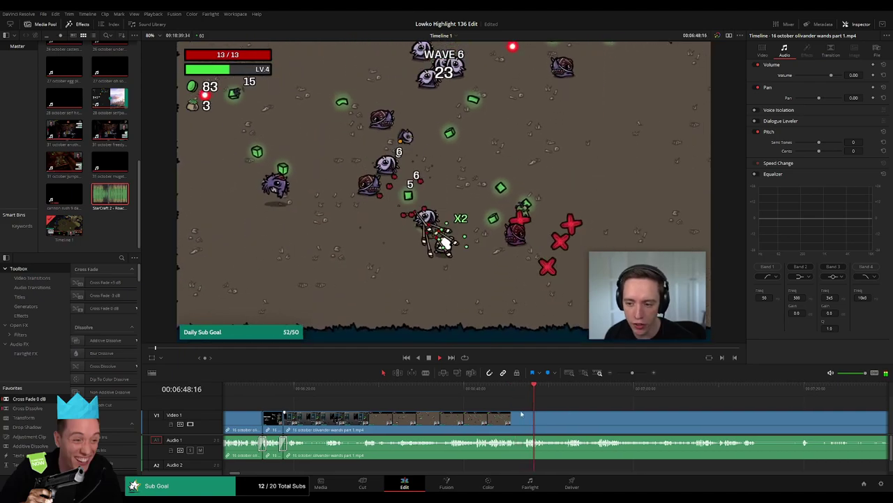
scroll(386, 403, "right", 3)
key("b")
left_click(389, 419)
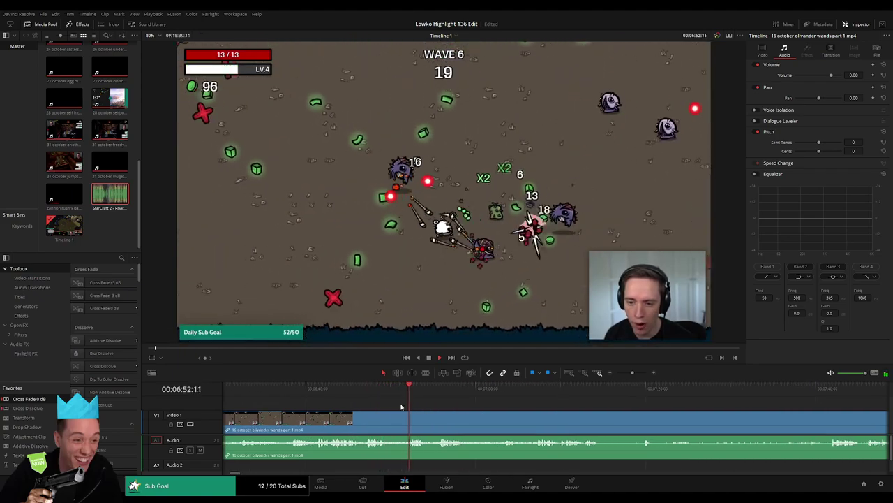
left_click(407, 418)
key("a")
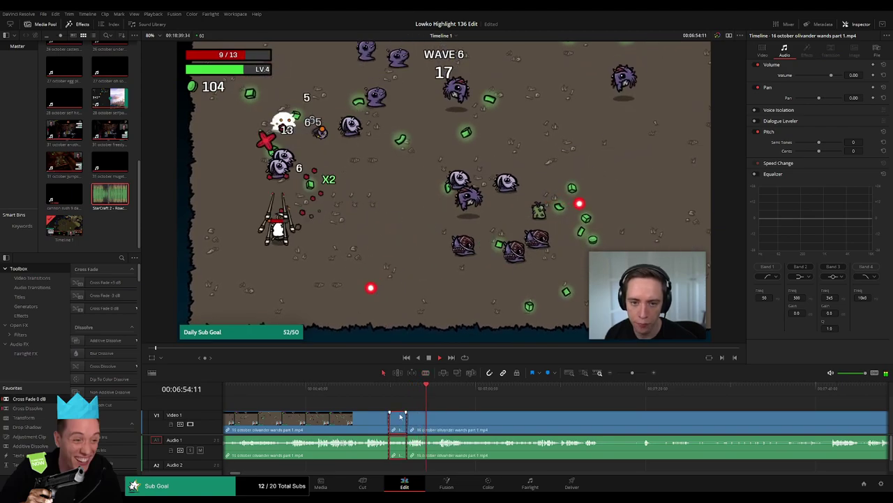
left_click(396, 419)
key("Delete")
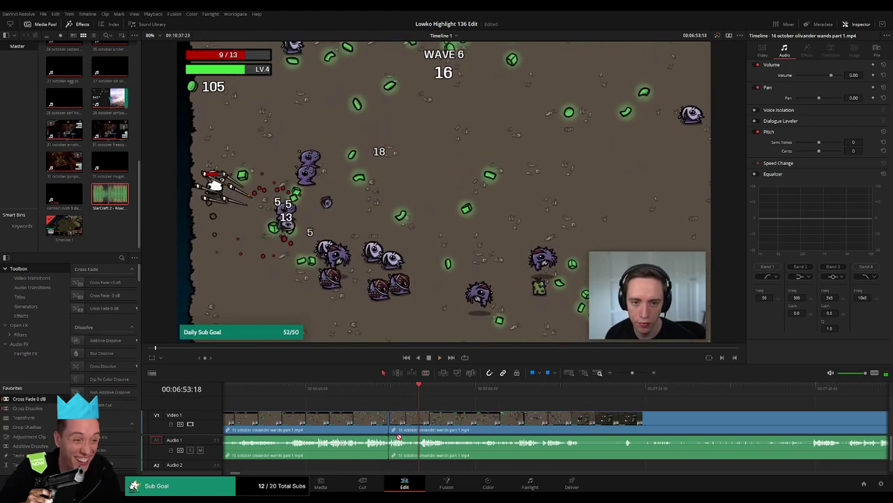
- Blade out a dull stretch of wave 6 gameplay and close the gap
scroll(402, 414, "right", 3)
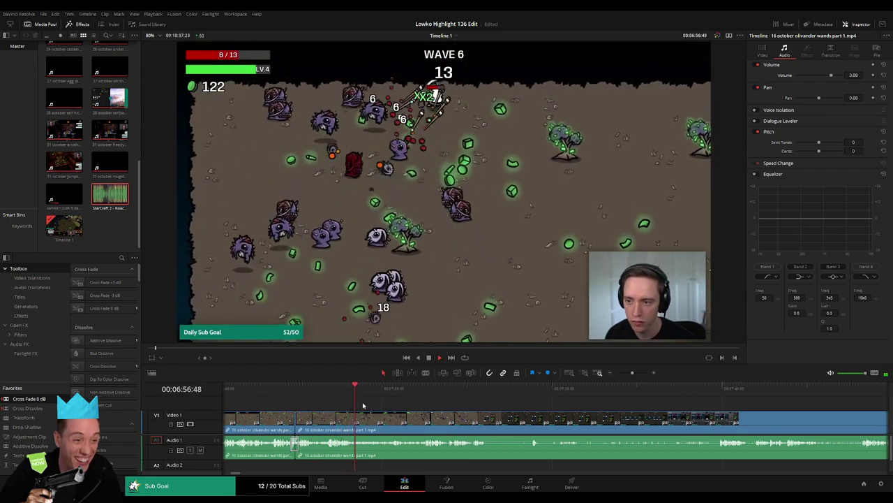
left_click(374, 394)
key("space")
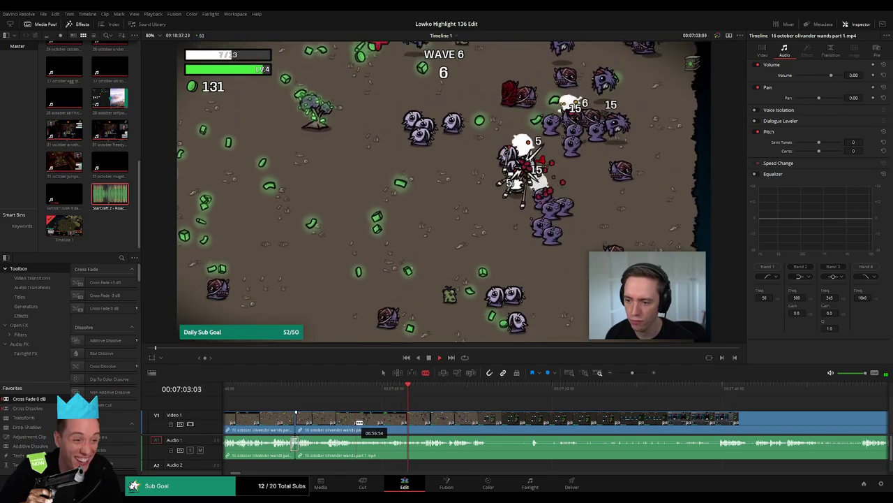
key("b")
left_click(358, 422)
left_click(425, 419)
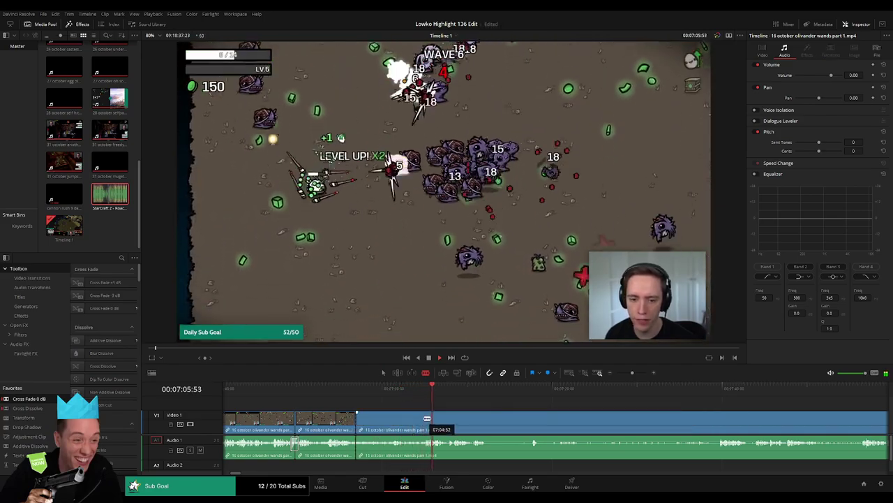
left_click(391, 419)
key("Delete")
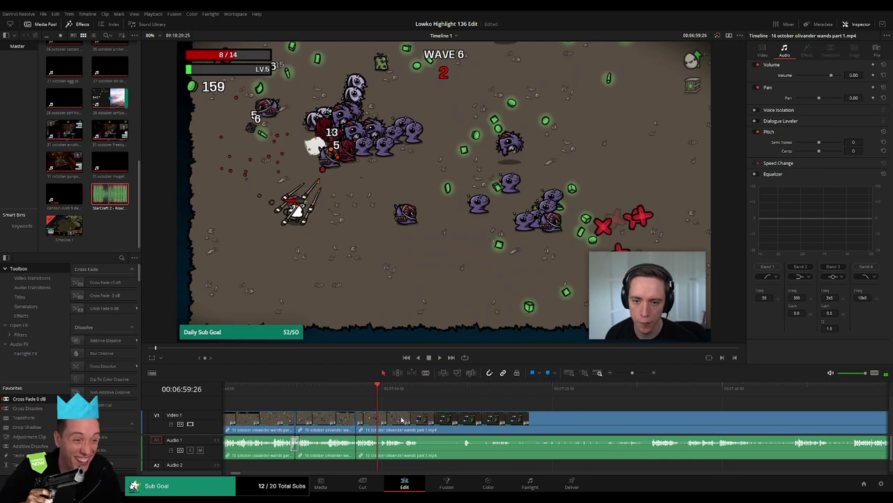
key("space")
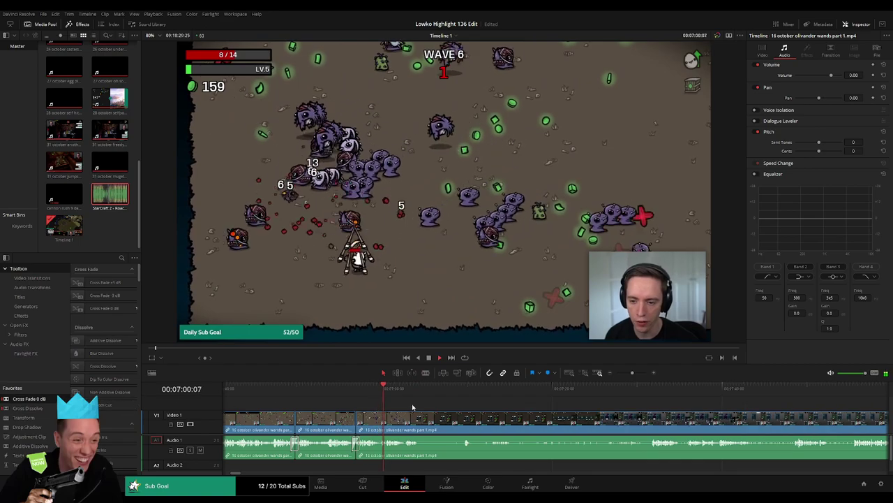
- Cut the video and audio at the current frame, then undo the cut
scroll(370, 422, "down", 1)
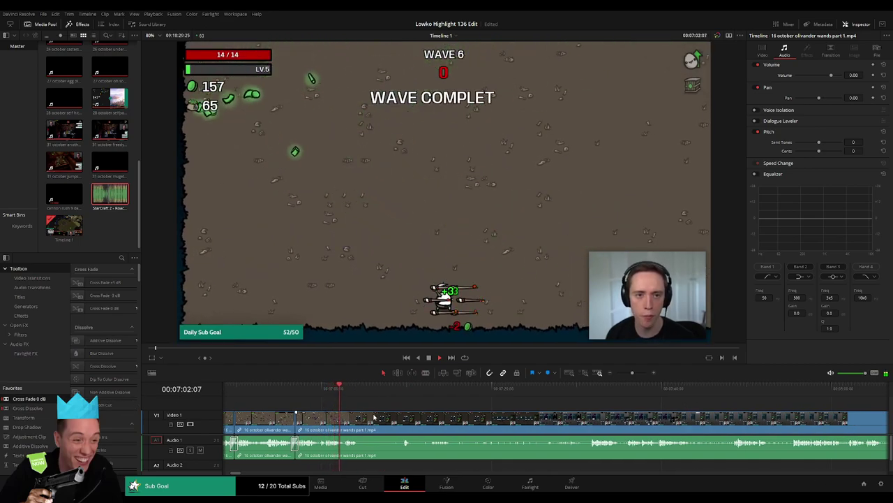
key("b")
left_click(344, 424)
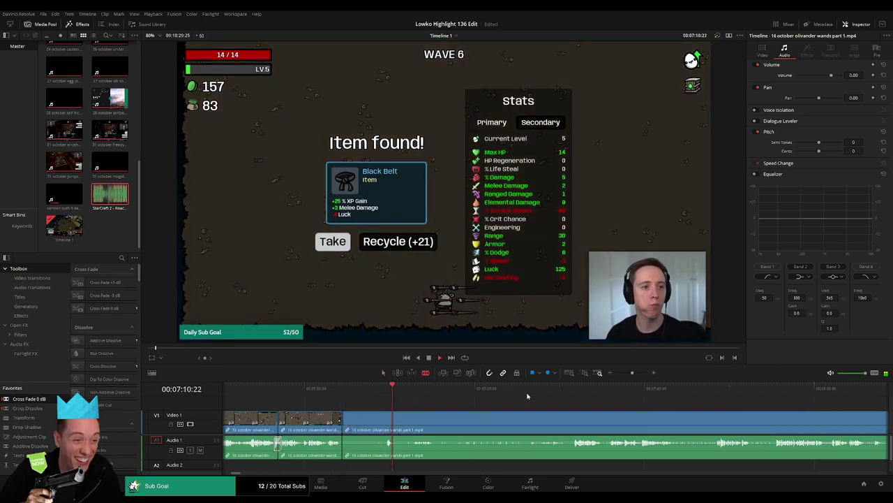
key("ctrl+z")
key("ctrl+z")
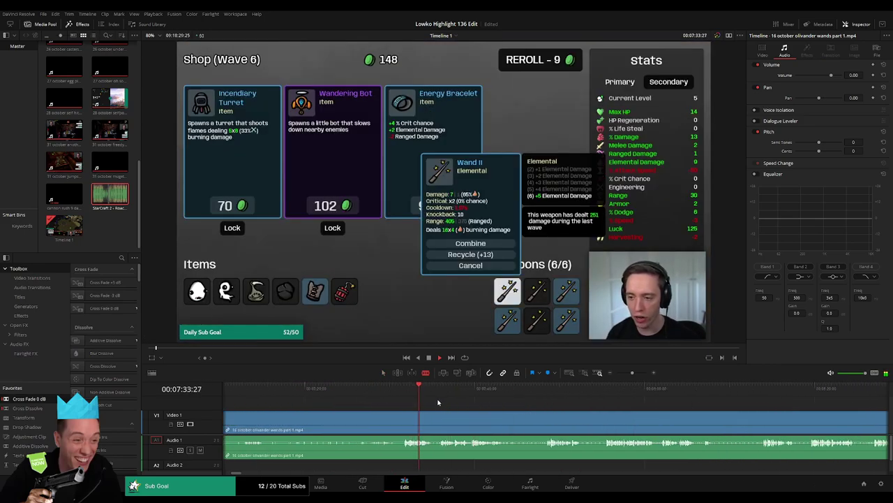
- Cut at the Wandering Bot purchase, delete the footage before it, and trim the clip end
left_click(541, 397)
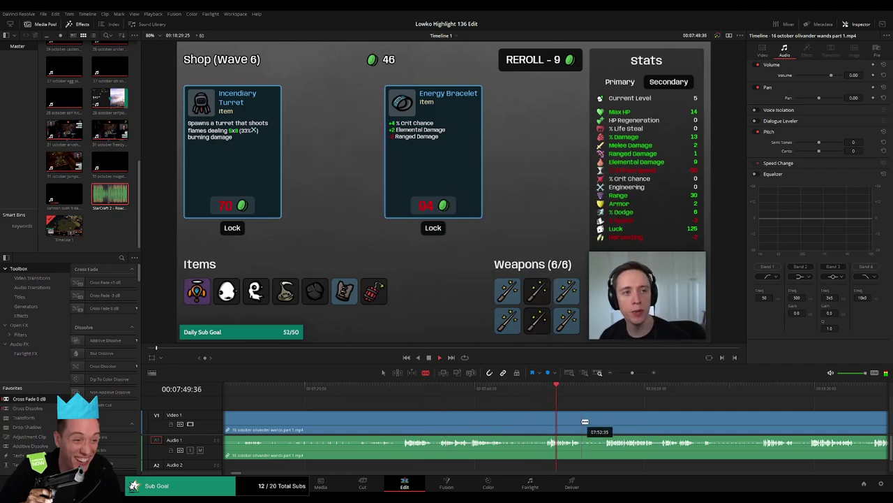
left_click(484, 390)
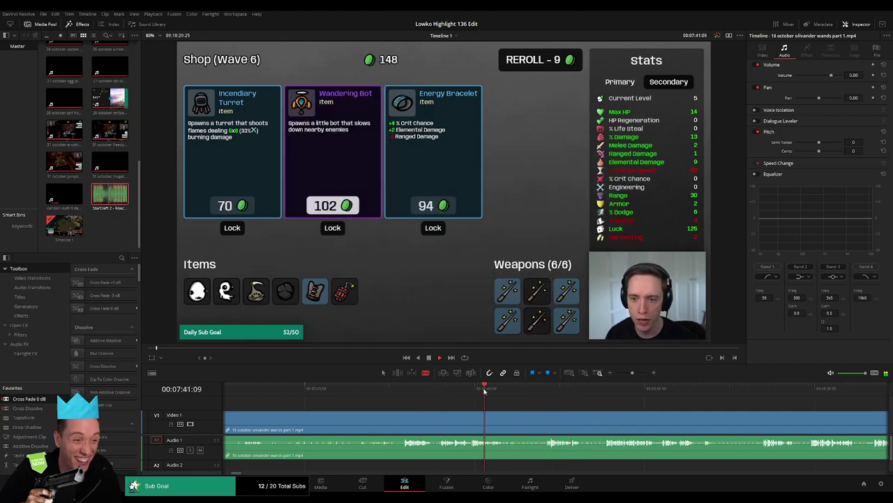
left_click(549, 391)
left_click(548, 423)
key("a")
left_click(513, 423)
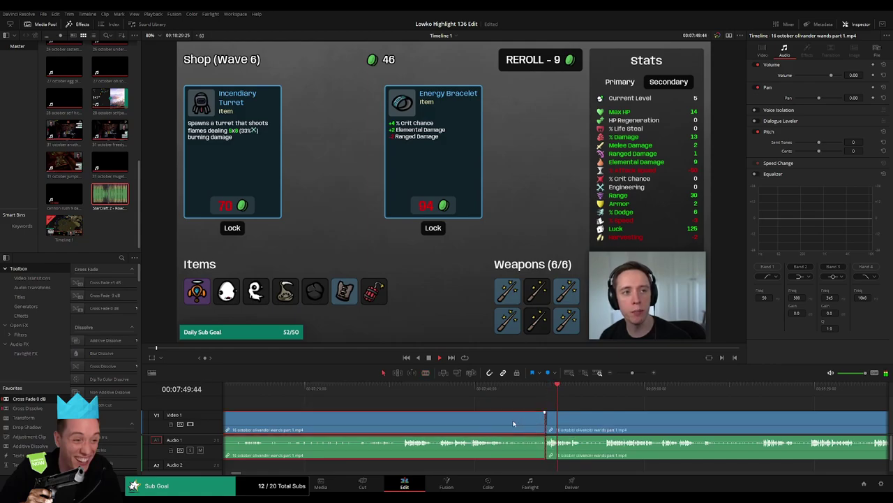
key("Delete")
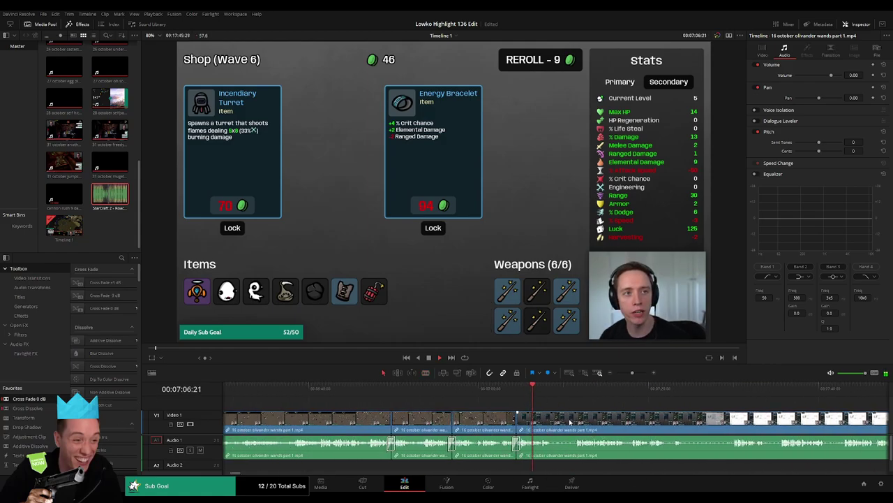
mouse_move(557, 425)
left_mouse_down()
mouse_move(576, 424)
mouse_move(568, 427)
left_mouse_up()
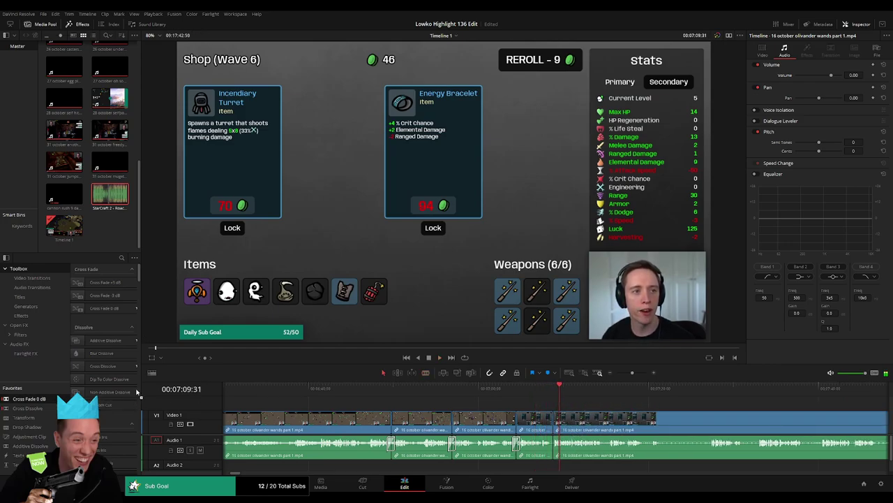
- Zoom the timeline in and move the playhead to the next cut point
scroll(643, 419, "right", 5)
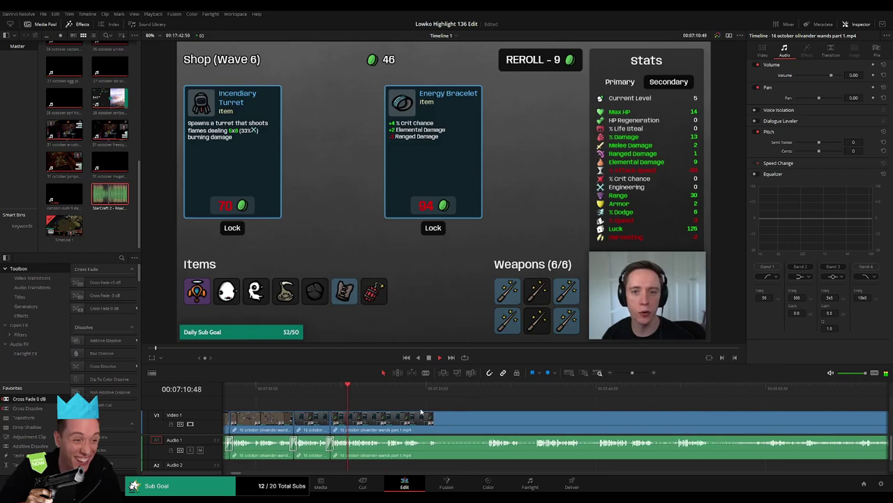
scroll(419, 418, "right", 1)
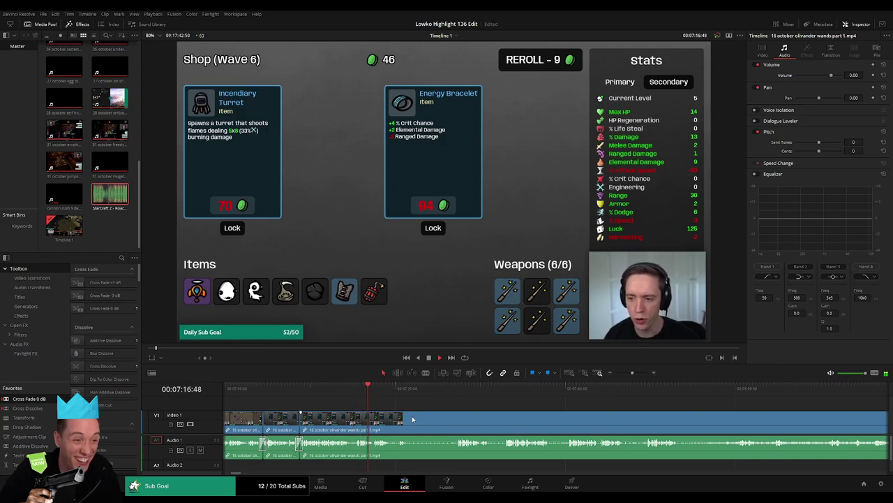
left_click_drag(632, 372, 639, 372)
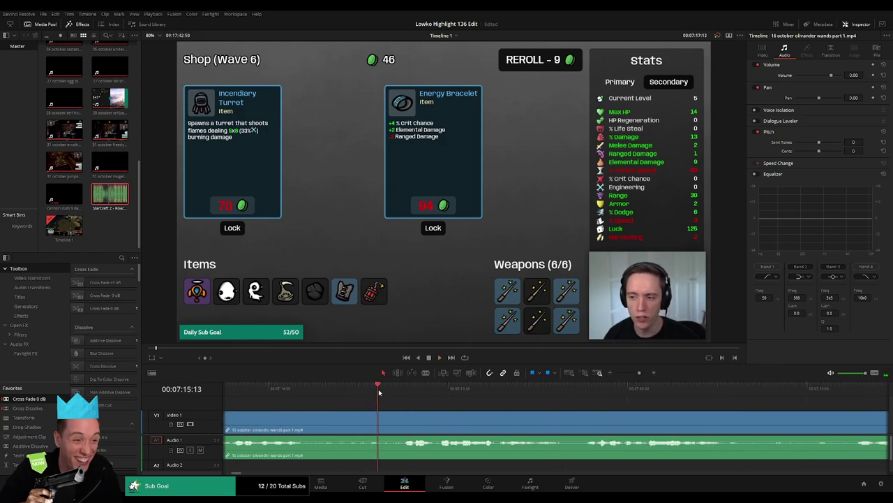
left_click(474, 396)
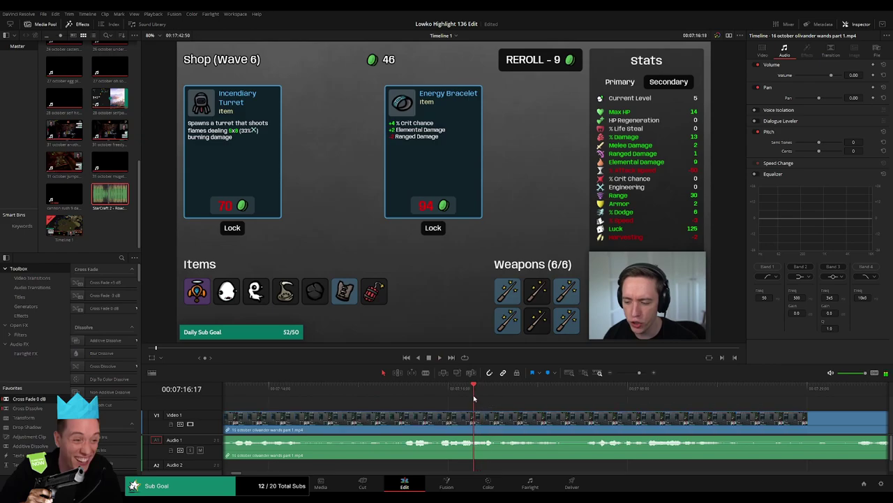
- Split the wands clip and drop the Roach Quotes sound effect onto Audio 2 at the cut
left_click(506, 417)
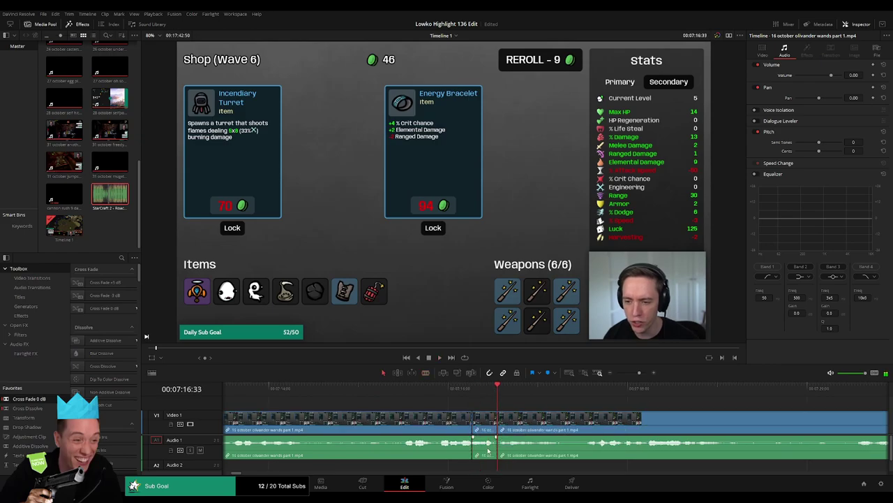
key("q")
mouse_move(307, 247)
left_mouse_down()
mouse_move(467, 473)
mouse_move(472, 466)
left_mouse_up()
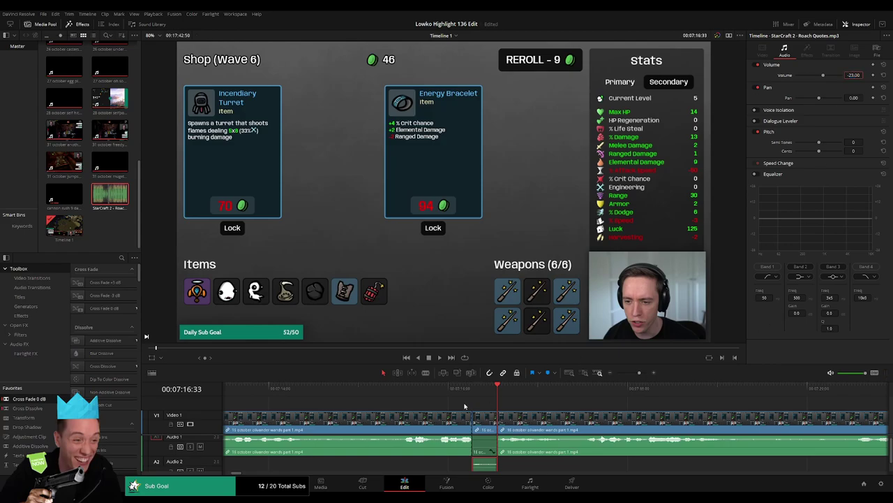
left_click(523, 407)
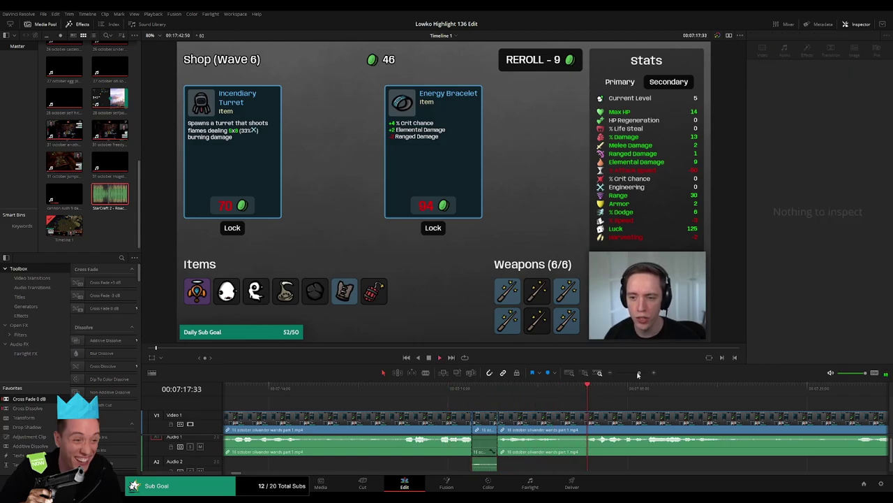
- Blade out an unwanted stretch of the wands run, ripple delete it, and trim the clip edge
left_click_drag(638, 375, 634, 374)
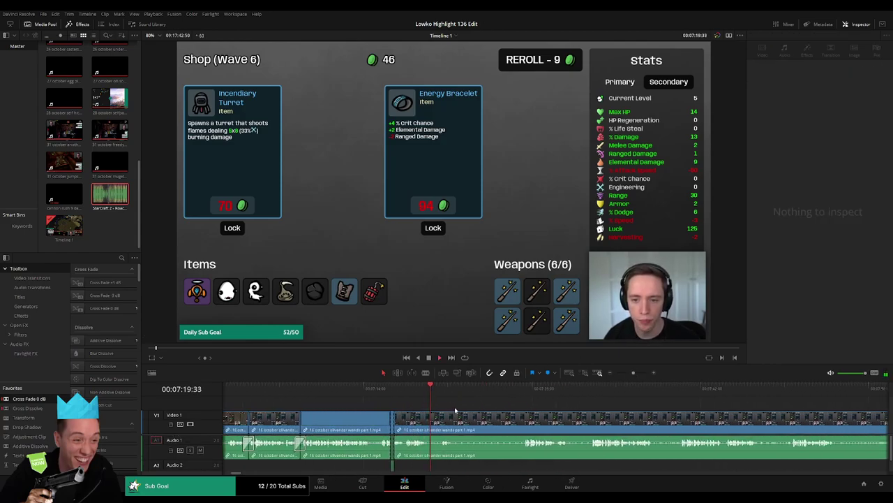
scroll(458, 409, "right", 1)
key("b")
left_click(425, 419)
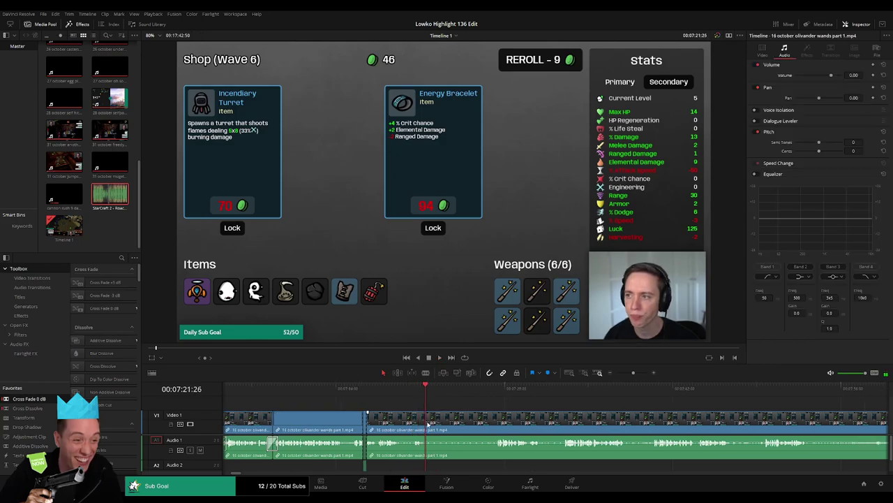
left_click(494, 391)
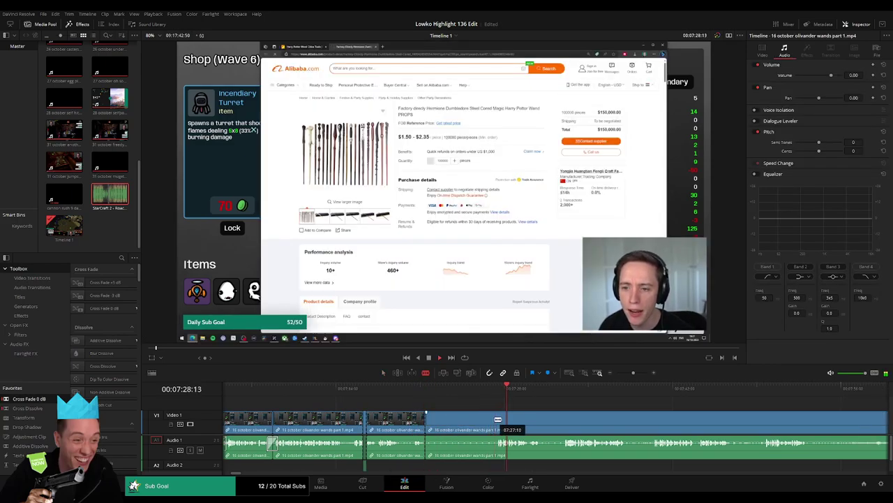
key("BackSpace")
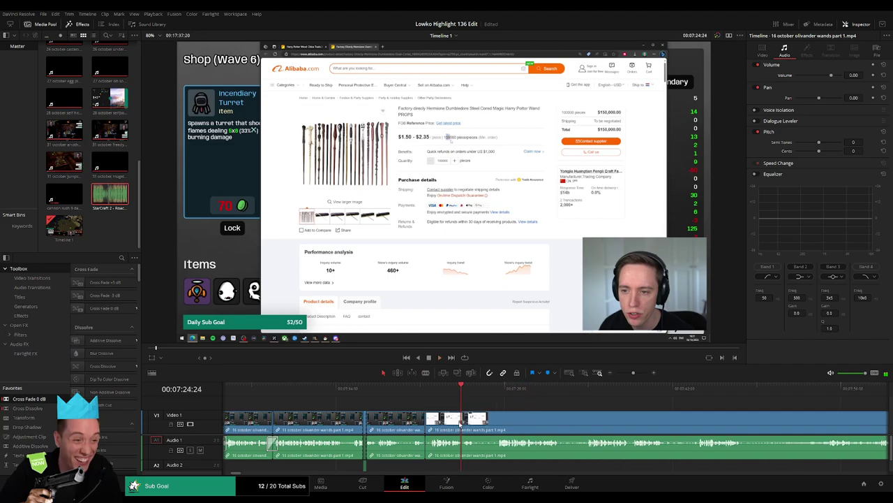
left_click(417, 391)
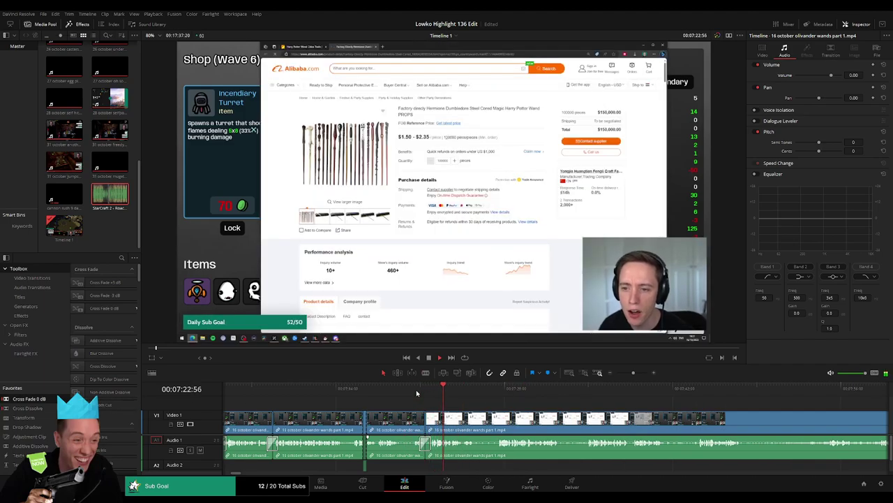
scroll(481, 412, "right", 3)
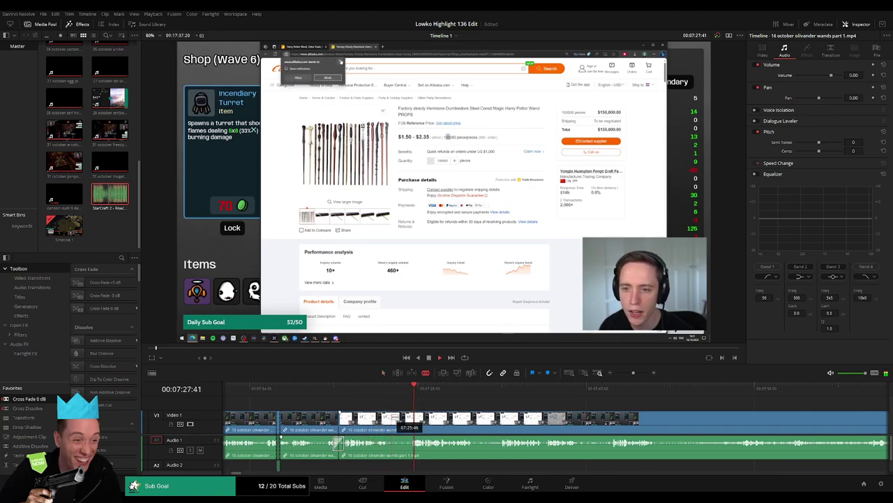
left_click_drag(399, 421, 396, 417)
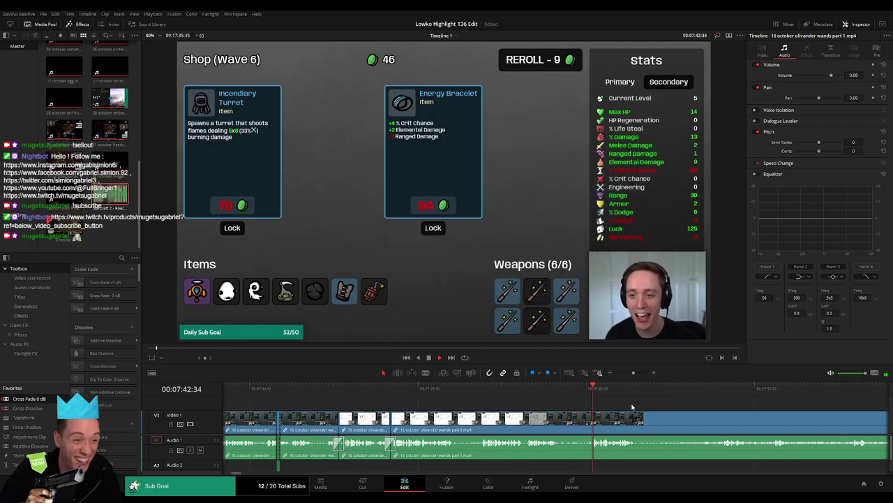
- Skim ahead to the Wave 7 gameplay and split the clip there
scroll(632, 407, "right", 3)
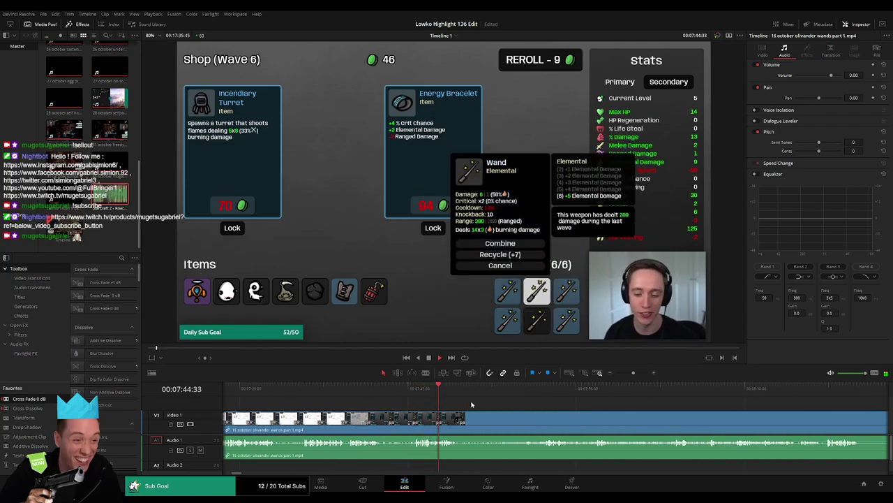
scroll(418, 407, "right", 2)
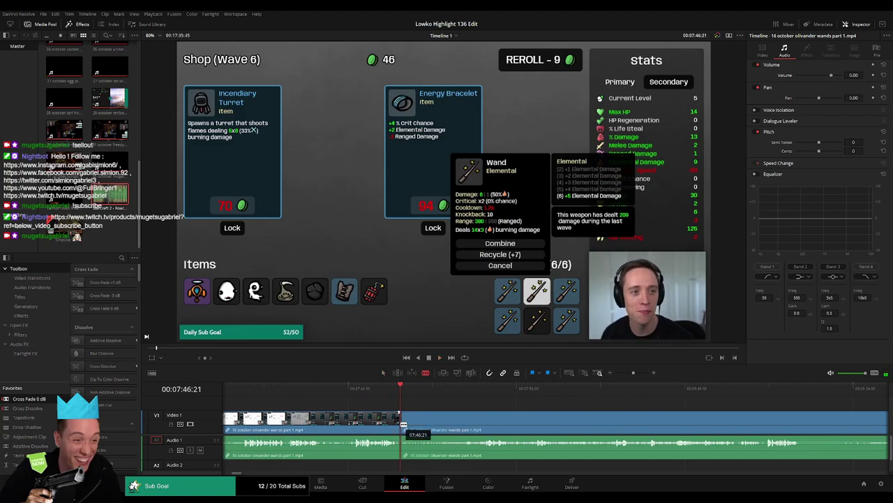
left_click_drag(482, 388, 536, 390)
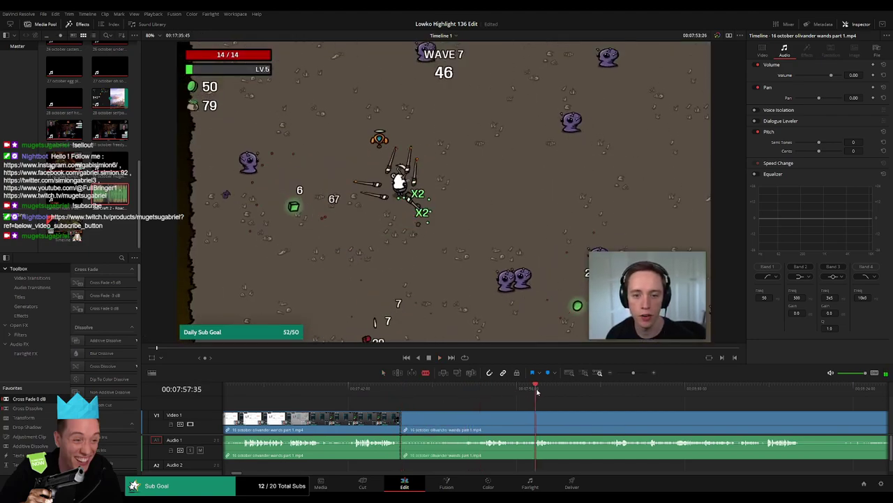
scroll(529, 395, "right", 2)
scroll(520, 398, "right", 1)
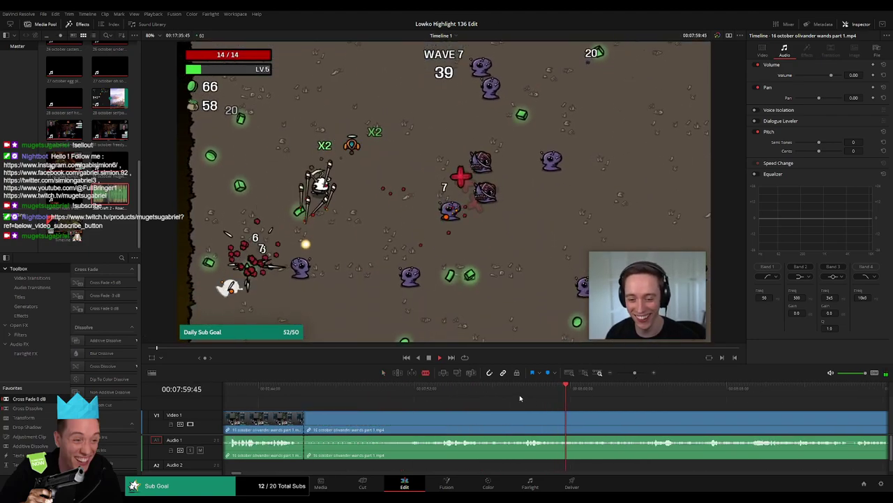
left_click(520, 398)
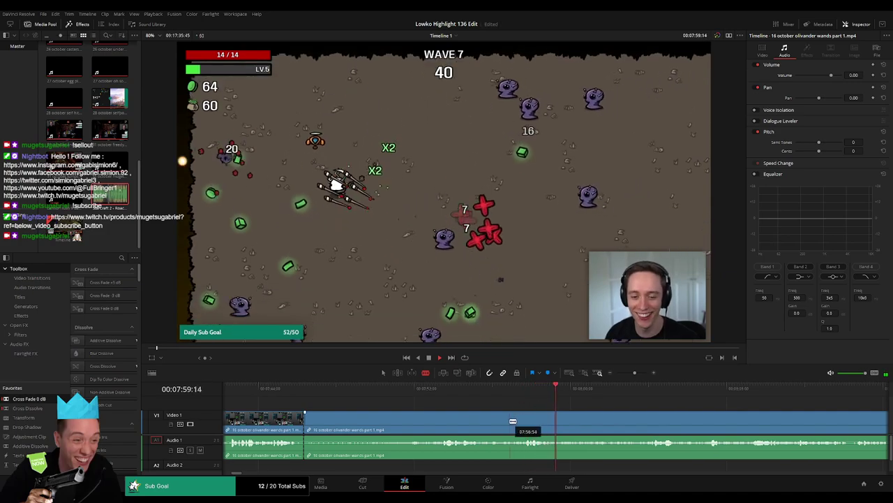
left_click(512, 422)
key("a")
left_click(461, 422)
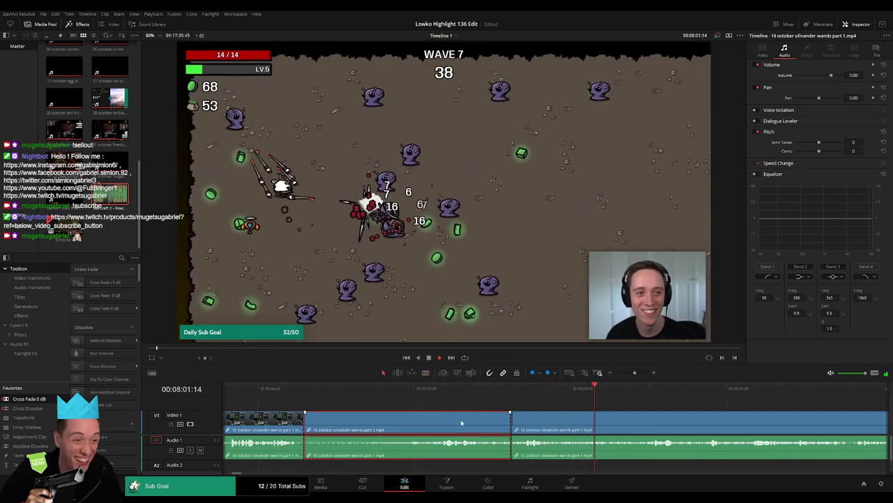
- Undo that cut, re-cut at a better point, and ripple delete the piece before it
left_click(453, 390)
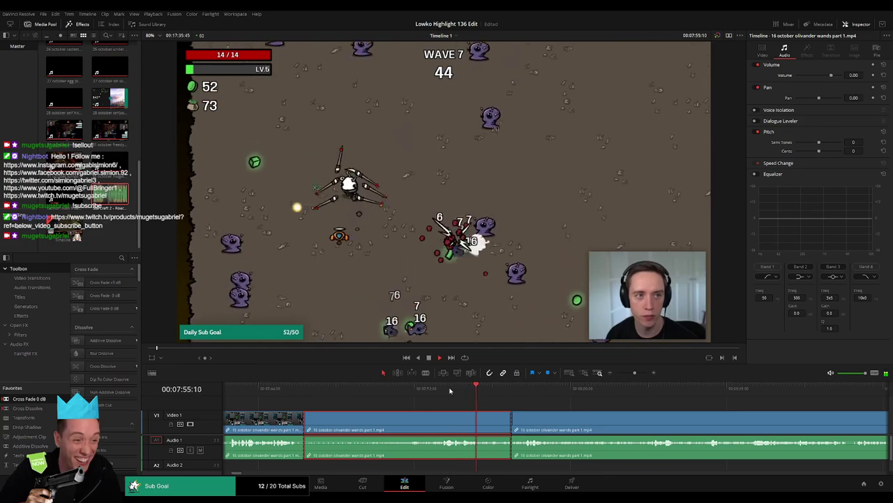
key("ctrl+z")
key("b")
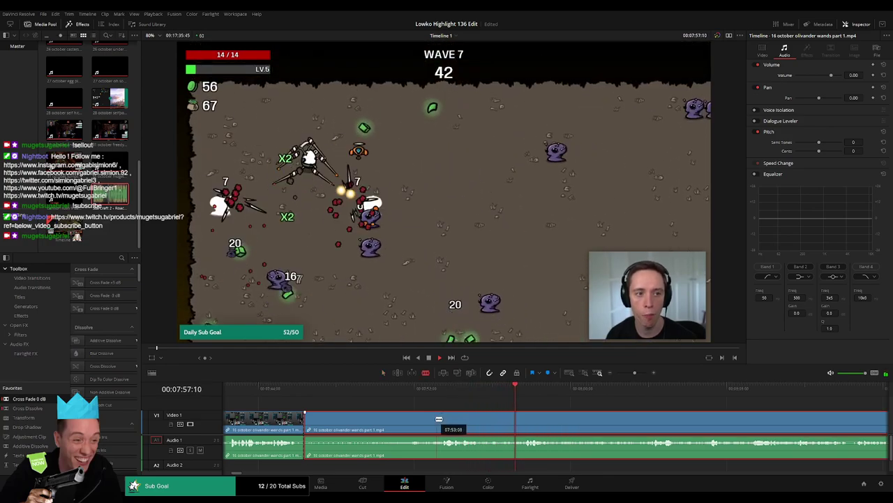
left_click(434, 420)
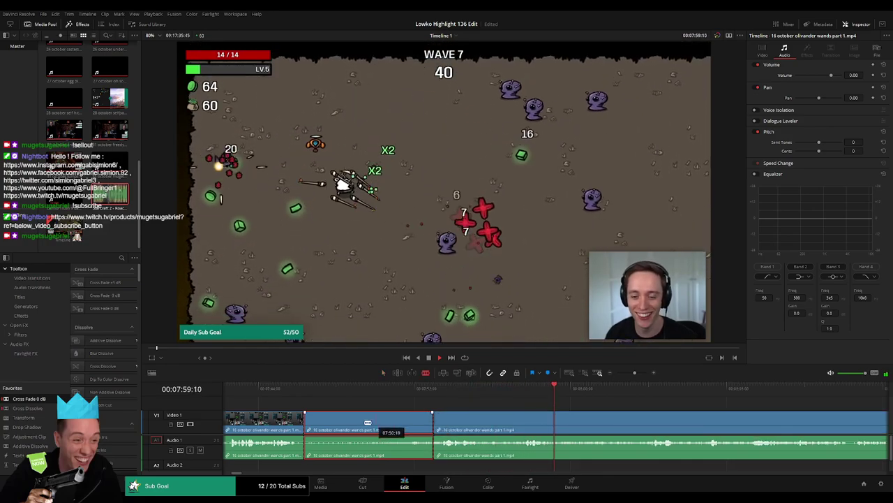
key("BackSpace")
left_click(377, 422)
key("BackSpace")
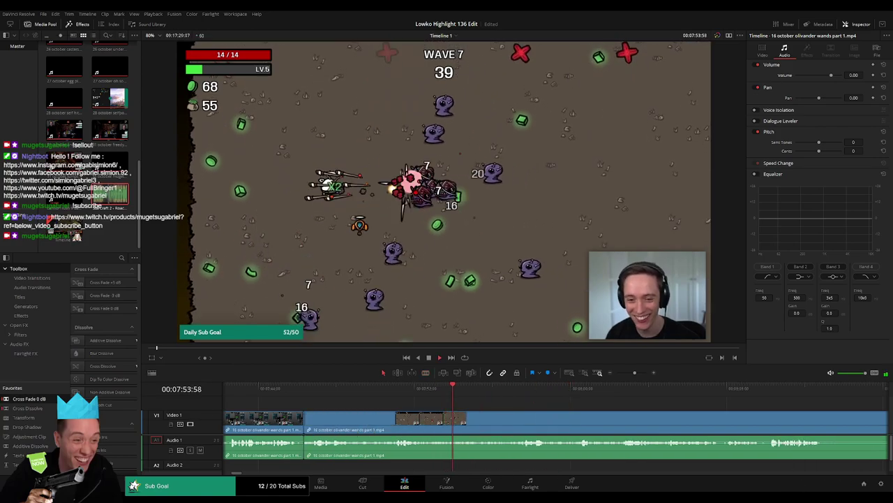
- Skip past Character Selection, Shop and Wave 4 level-up, then ripple delete the unwanted piece
left_click(520, 393)
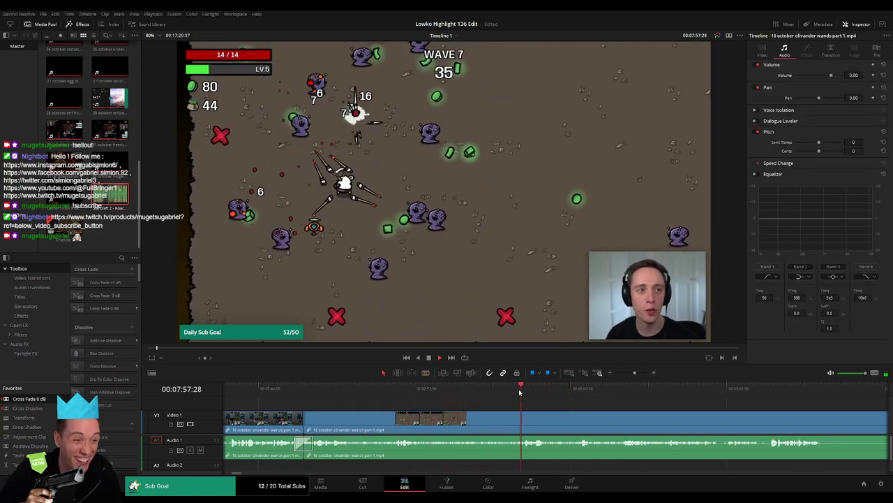
left_click(462, 390)
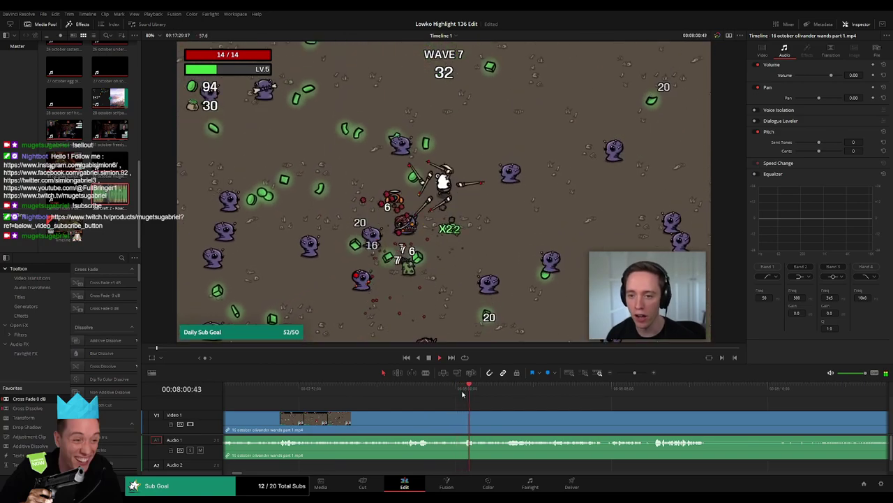
left_click(502, 390)
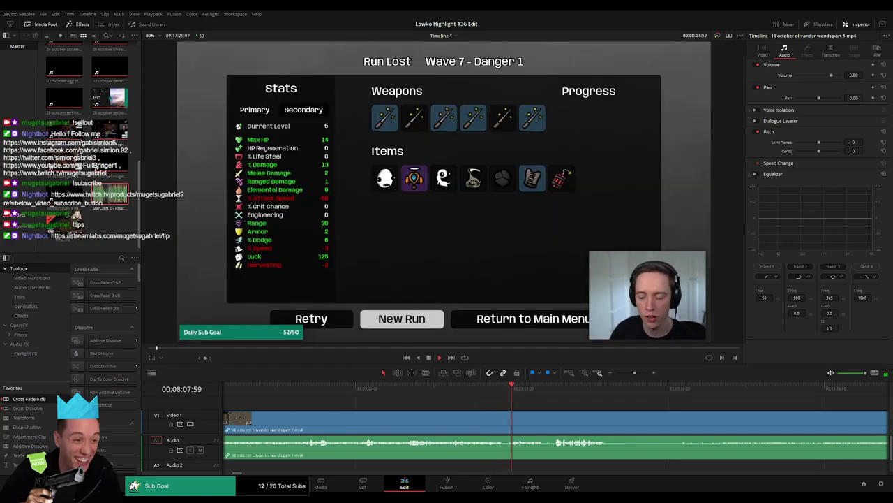
scroll(565, 409, "right", 3)
scroll(472, 411, "right", 2)
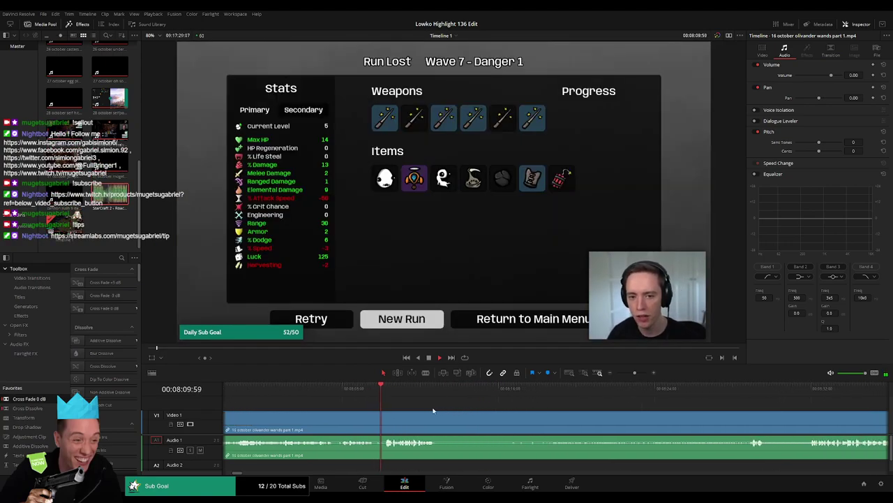
scroll(429, 406, "right", 1)
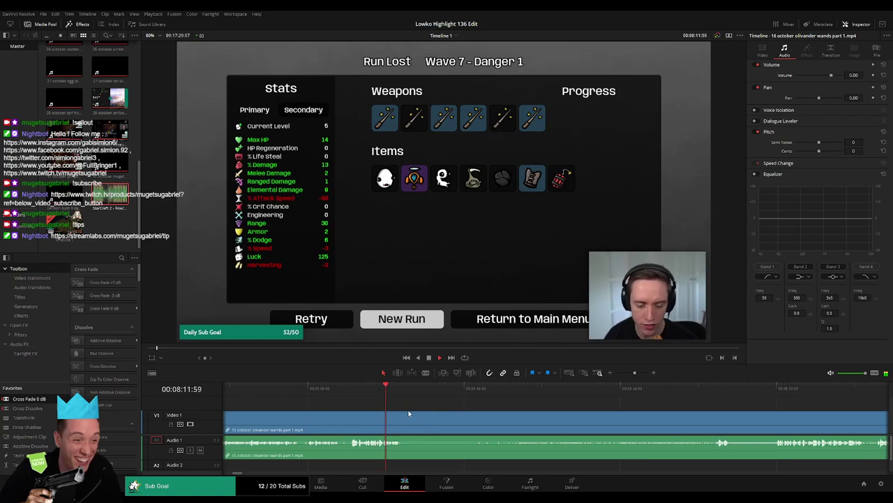
left_click(721, 395)
scroll(781, 398, "down", 4)
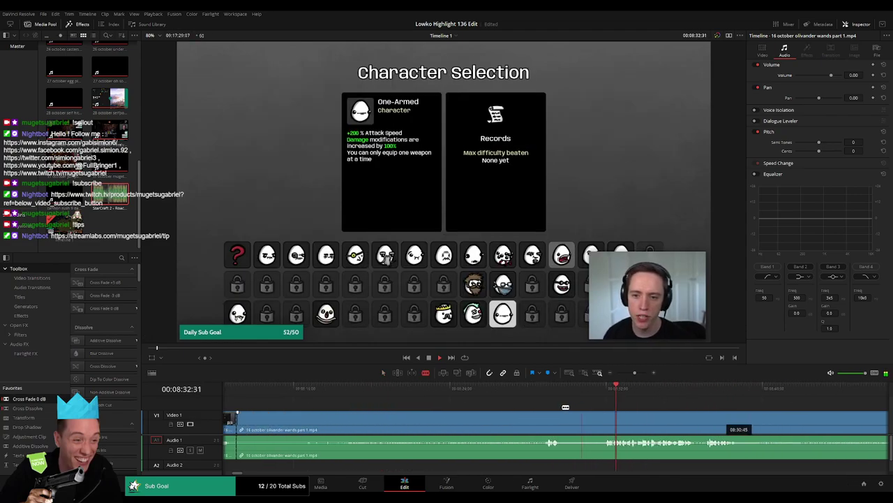
left_click(402, 391)
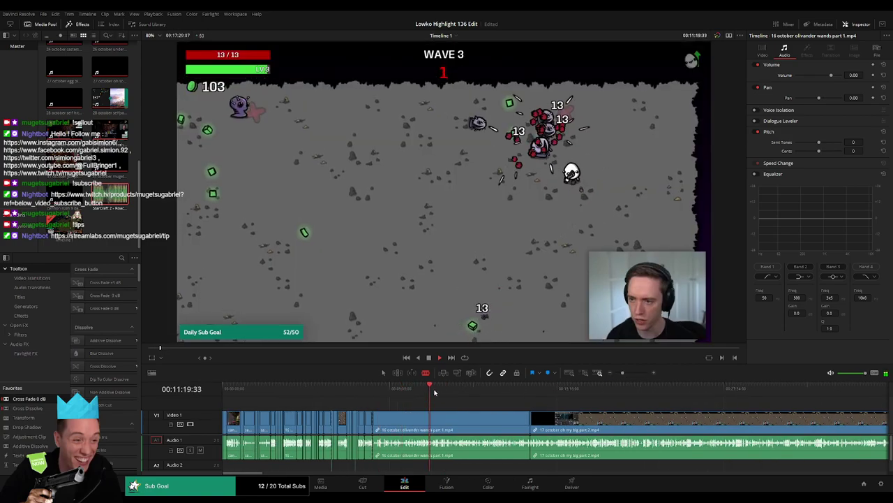
left_click(451, 390)
left_click(475, 427)
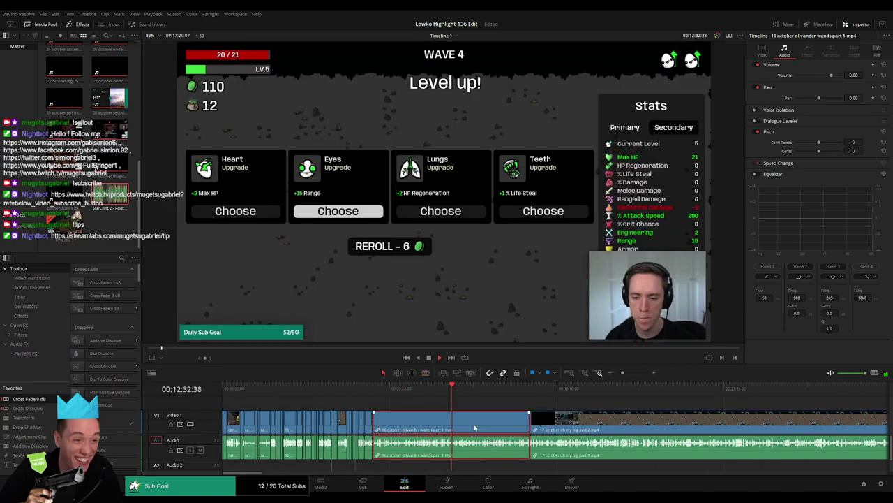
key("Delete")
- Zoom out and scrub through the part 2 footage to the Level up screen
left_click(383, 392)
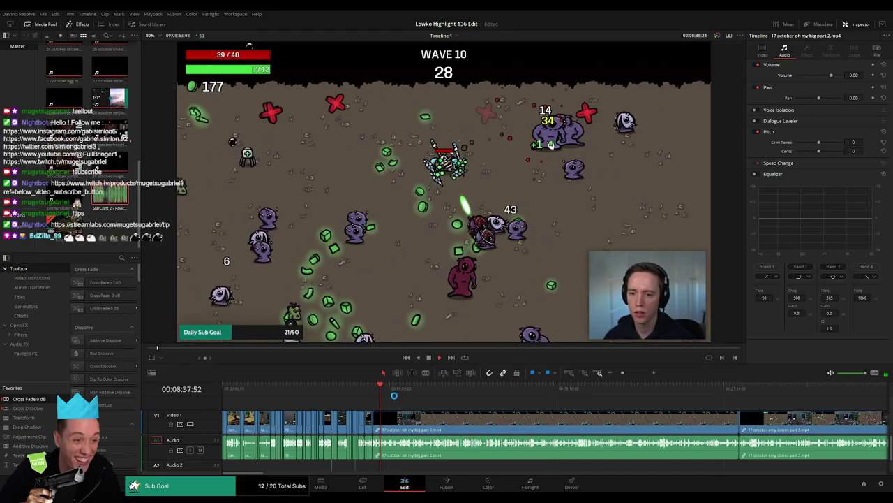
mouse_move(623, 373)
left_mouse_down()
mouse_move(616, 376)
mouse_move(631, 374)
left_mouse_up()
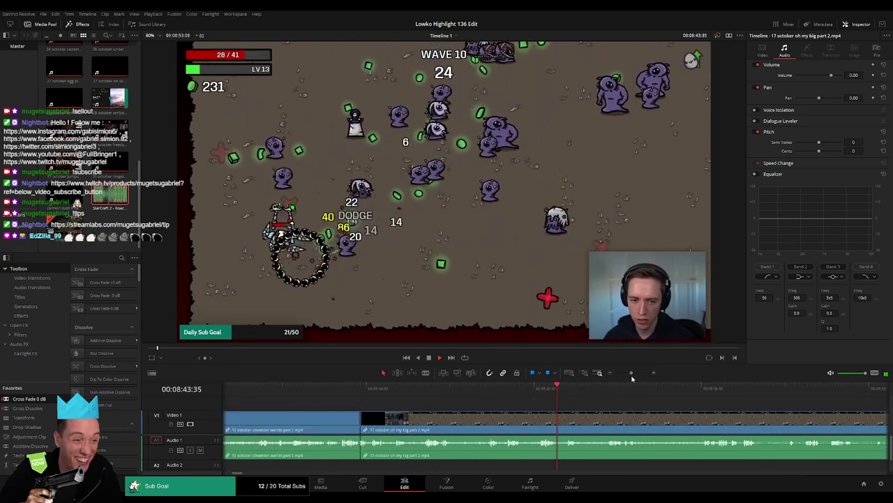
left_click(436, 396)
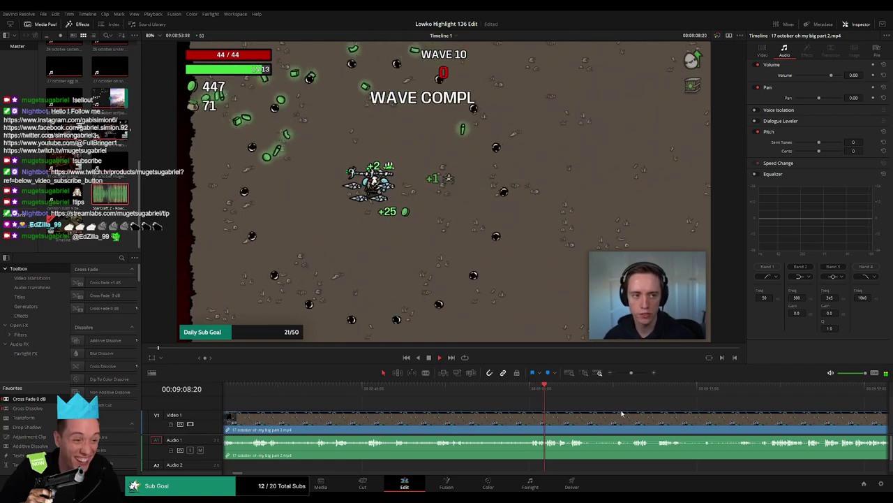
scroll(418, 409, "right", 3)
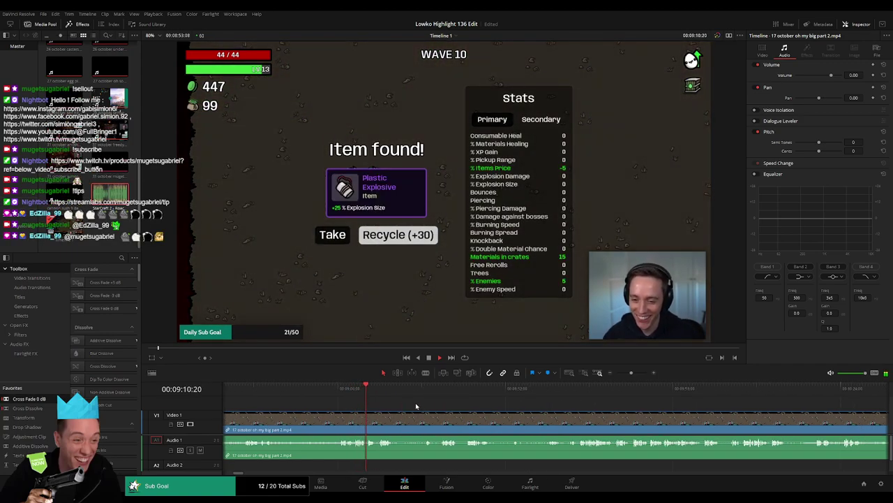
left_click_drag(372, 389, 440, 395)
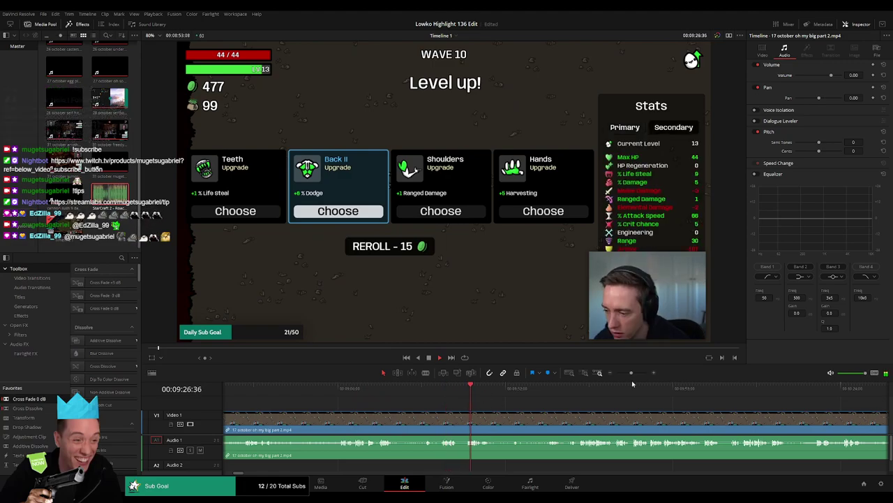
left_click_drag(631, 372, 420, 395)
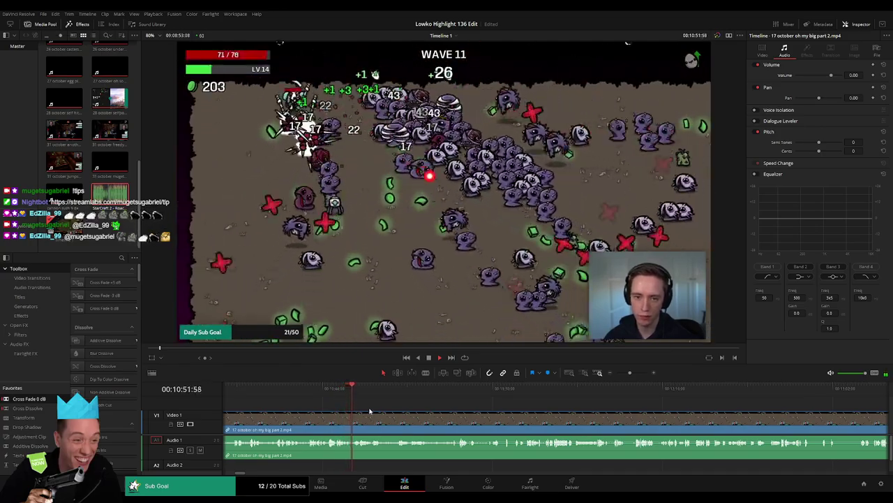
- Find the Wave 11 level-up upgrade cards and split the part 2 clip there
left_click(396, 389)
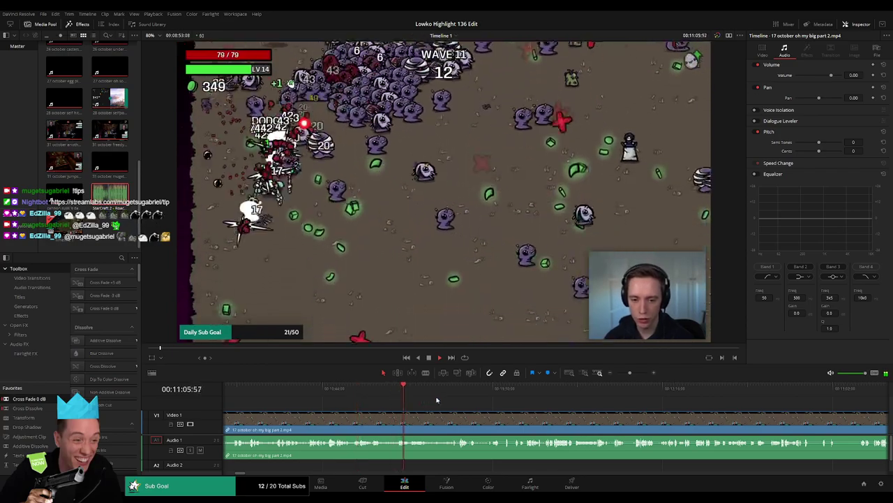
left_click(458, 390)
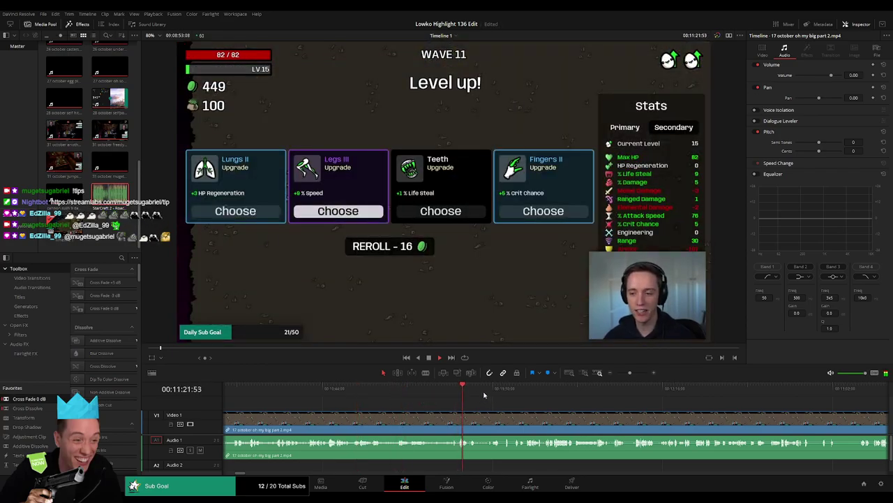
left_click(492, 391)
left_click_drag(629, 373, 633, 375)
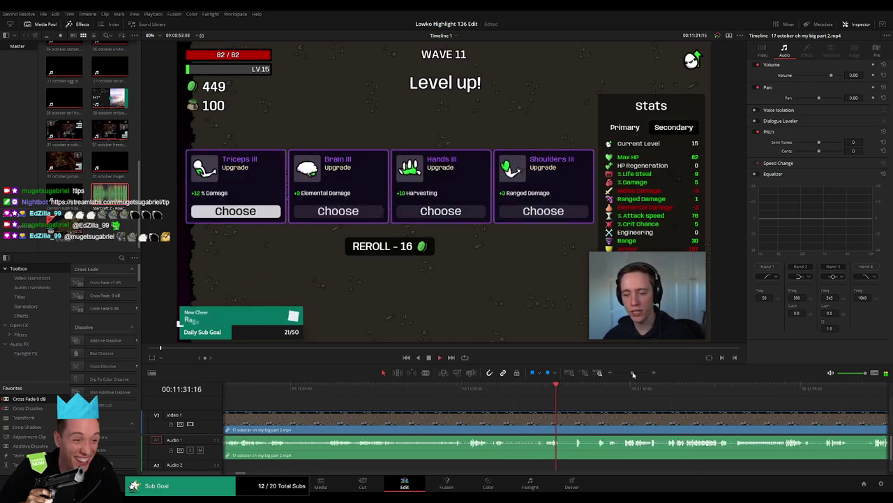
scroll(615, 412, "right", 4)
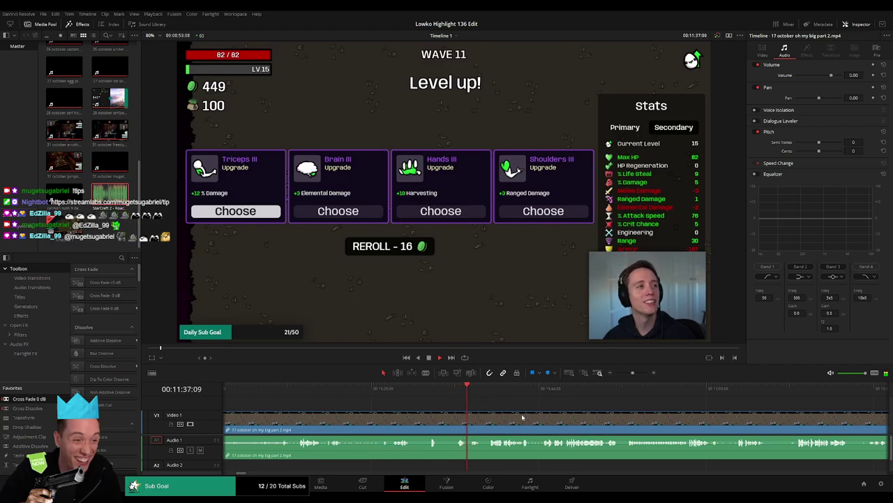
scroll(522, 416, "right", 2)
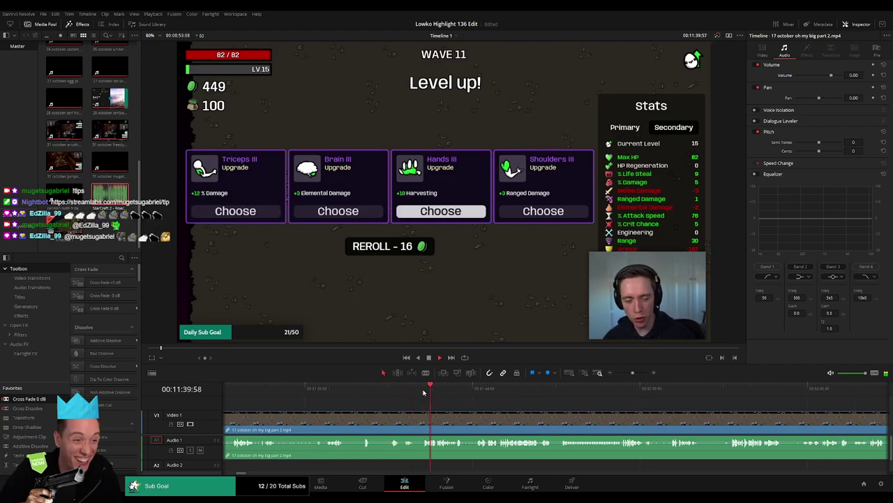
scroll(426, 404, "right", 2)
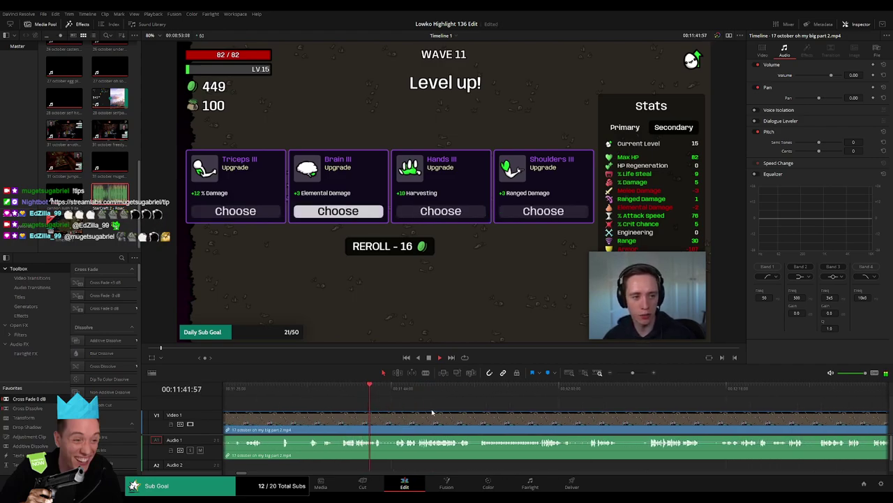
left_click(397, 391)
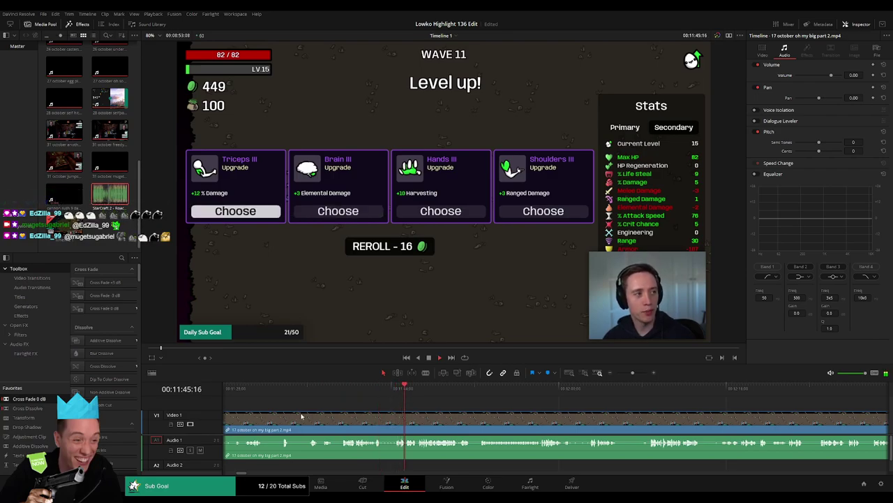
left_click(281, 423)
scroll(314, 425, "left", 2)
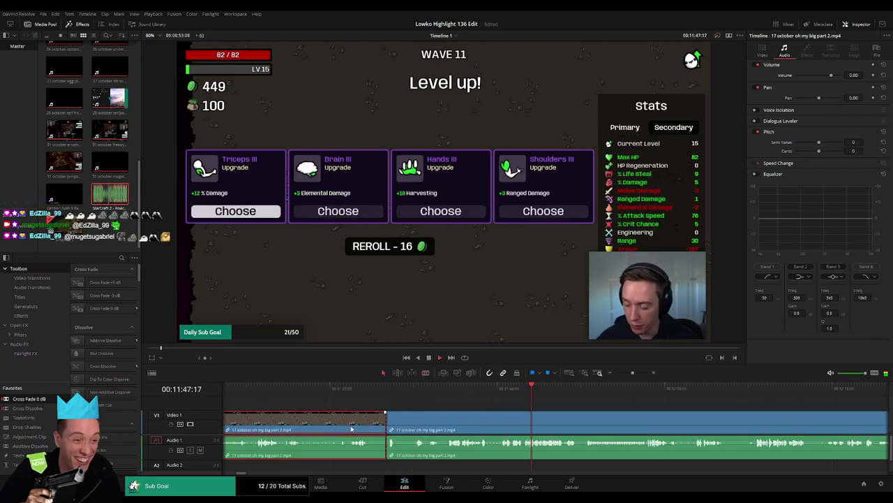
- Delete the piece before the Wave 11 cut, then undo that removal after scrubbing back
key("Delete")
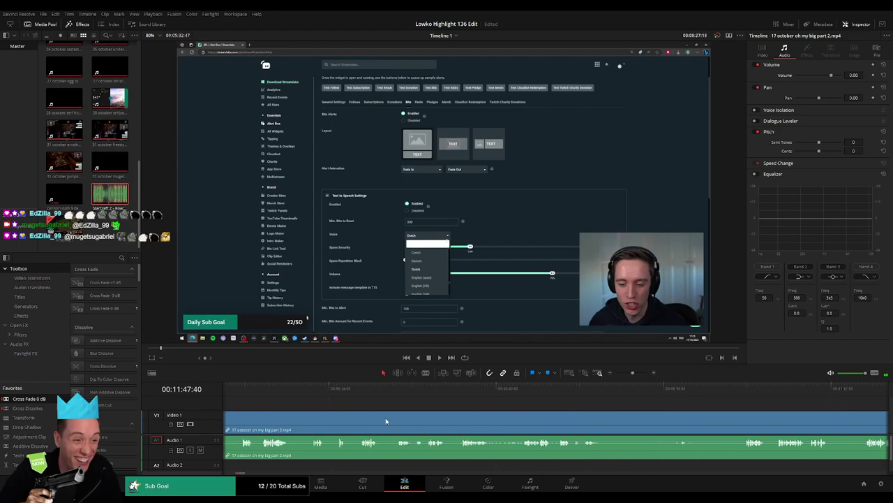
left_click_drag(630, 373, 622, 374)
left_click(586, 388)
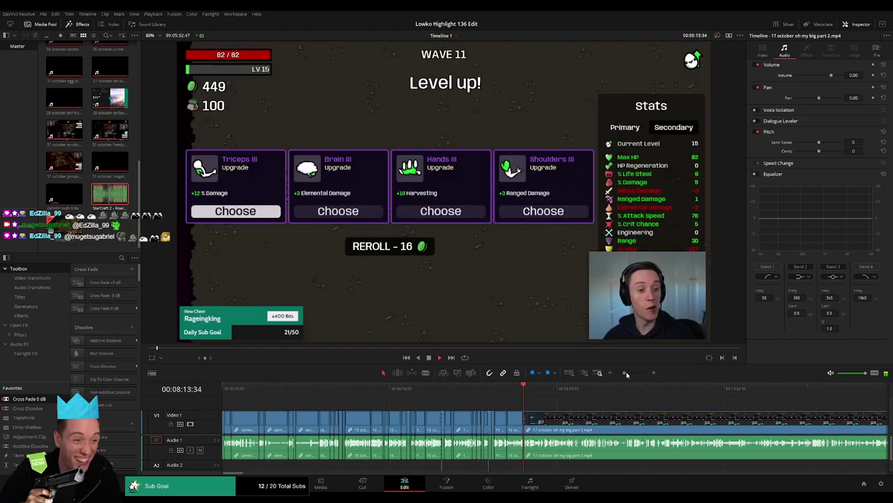
left_click_drag(586, 408, 466, 391)
left_click(486, 419)
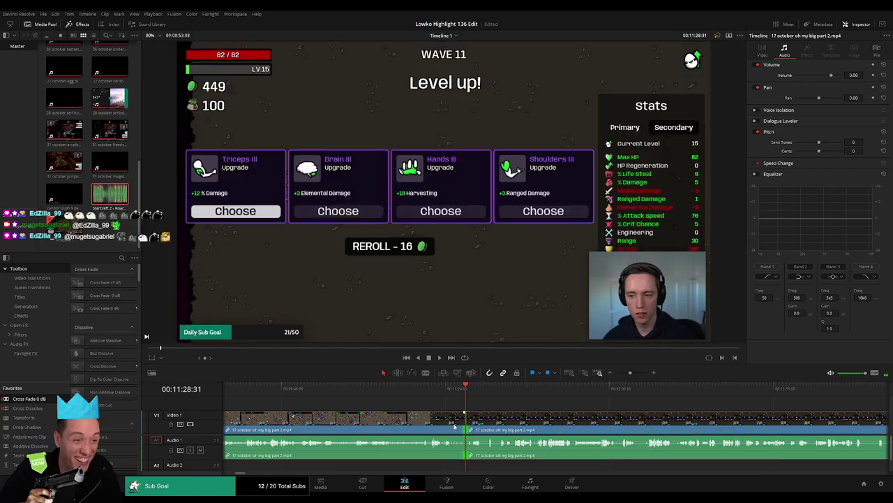
key("ctrl+z")
key("ctrl+z")
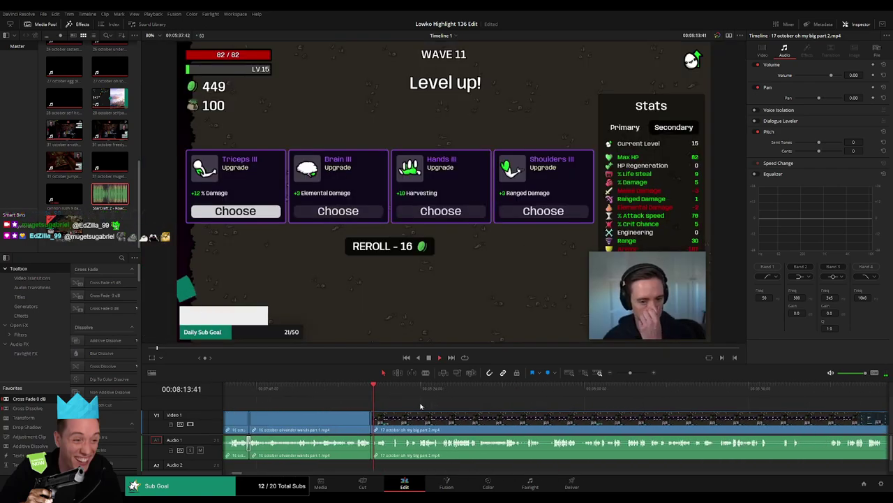
- Play the part 2 footage and rewind a few seconds to rewatch the Wave 11 upgrade choices
key("space")
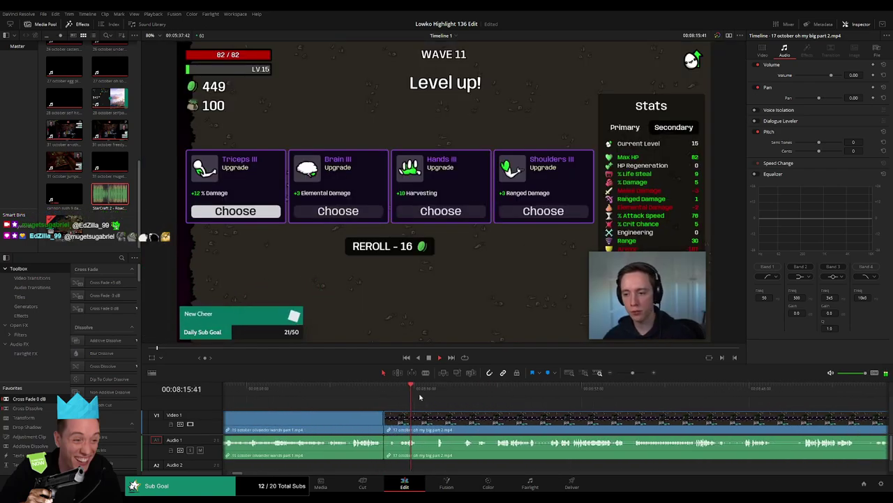
left_click(437, 395)
scroll(419, 398, "right", 2)
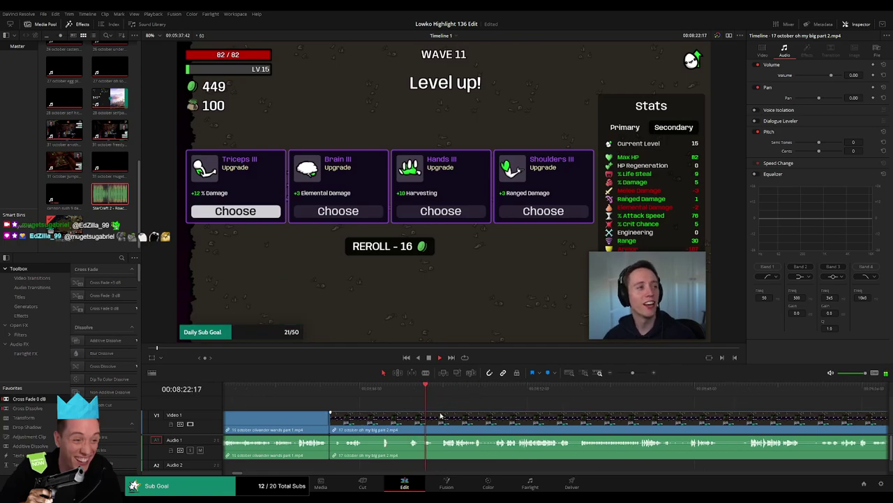
scroll(374, 399, "right", 2)
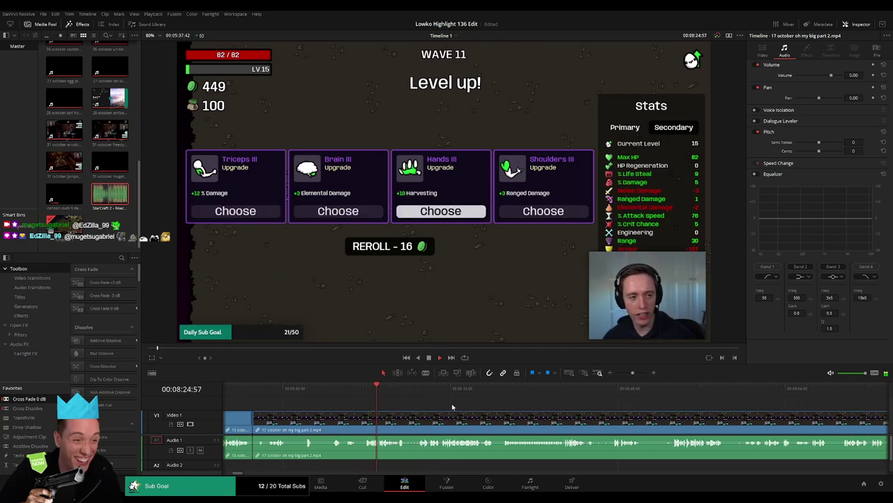
scroll(423, 403, "right", 2)
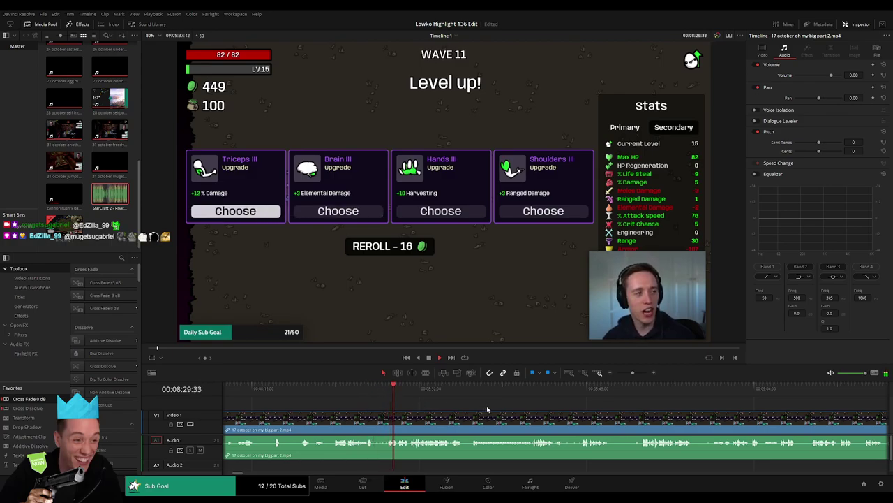
scroll(409, 401, "right", 2)
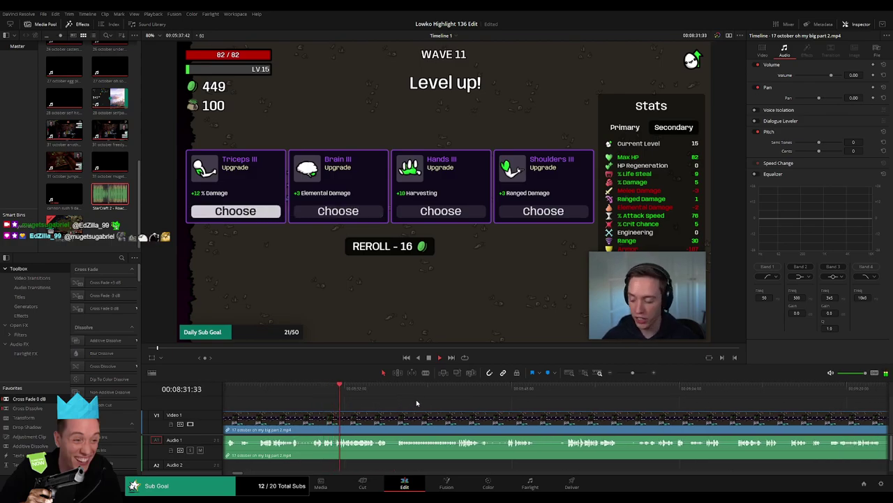
key("shift+Left")
key("shift+Left")
scroll(391, 401, "right", 2)
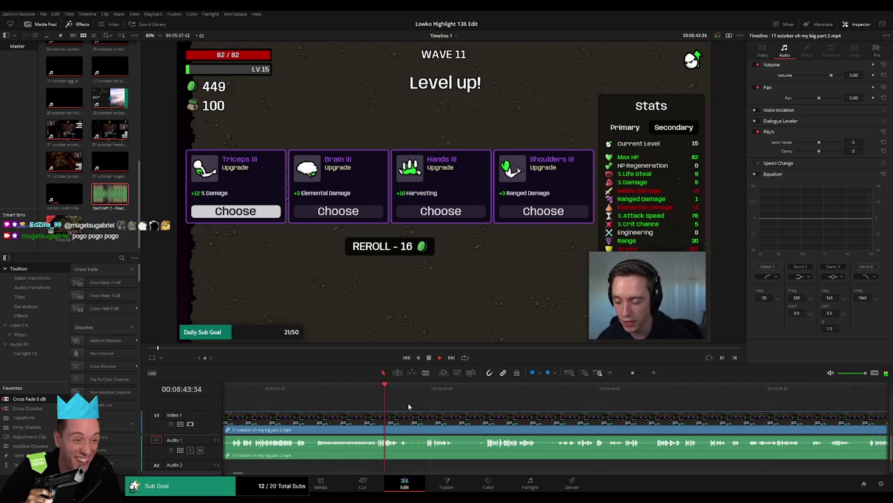
scroll(368, 412, "right", 2)
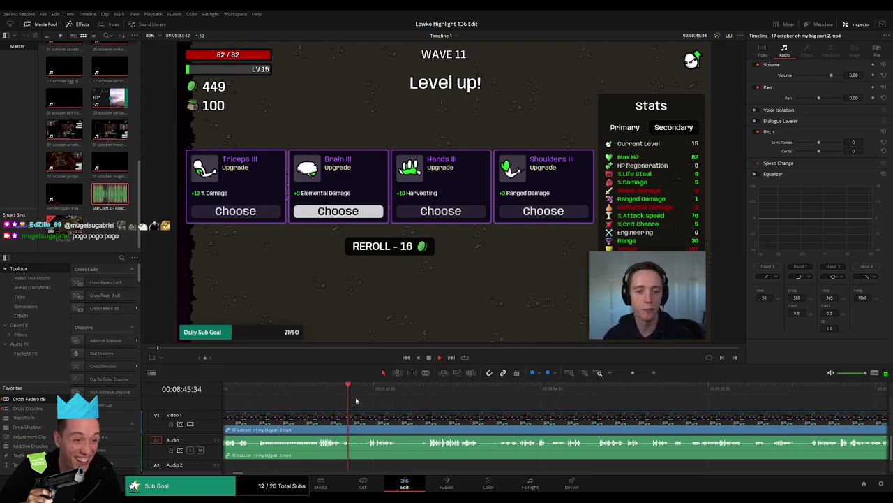
- Split the Brotato clip, trim its edge, and ripple delete three short leftover pieces
left_click(361, 419)
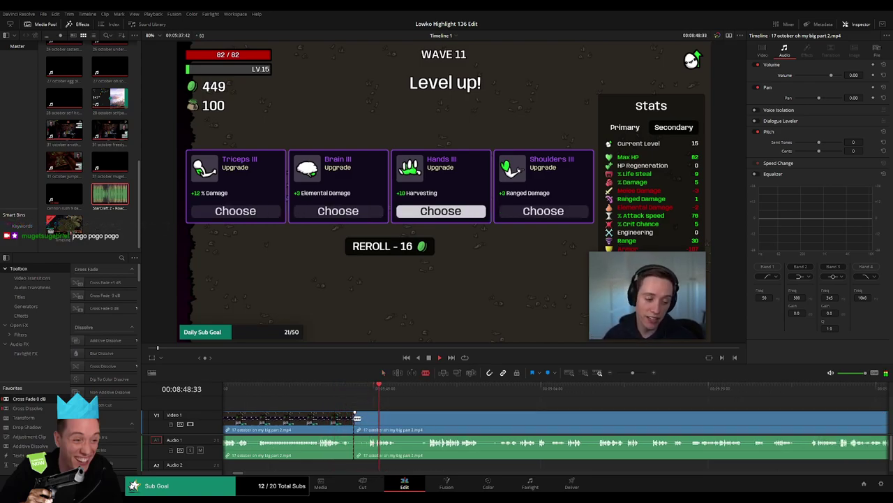
key("Delete")
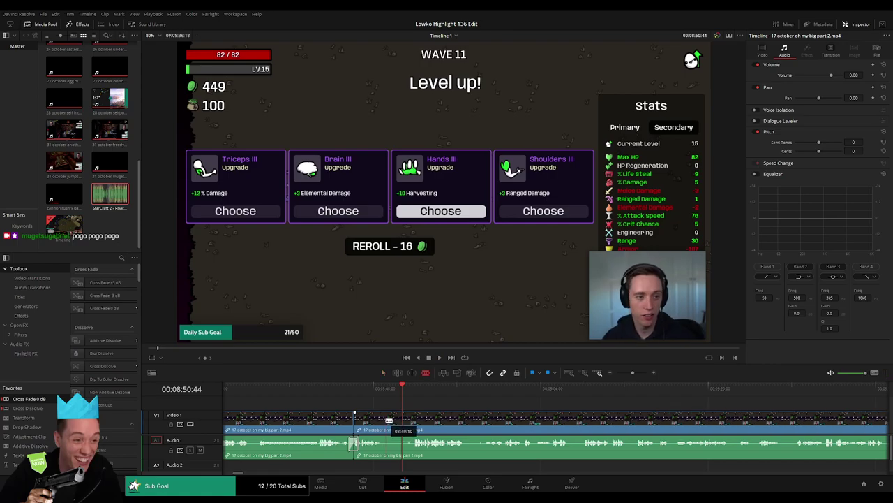
left_click_drag(386, 421, 384, 418)
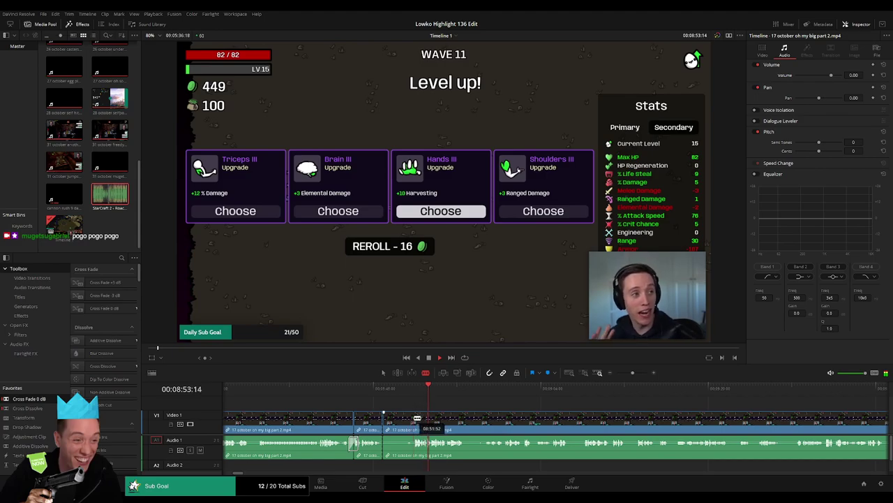
left_click(402, 425)
key("BackSpace")
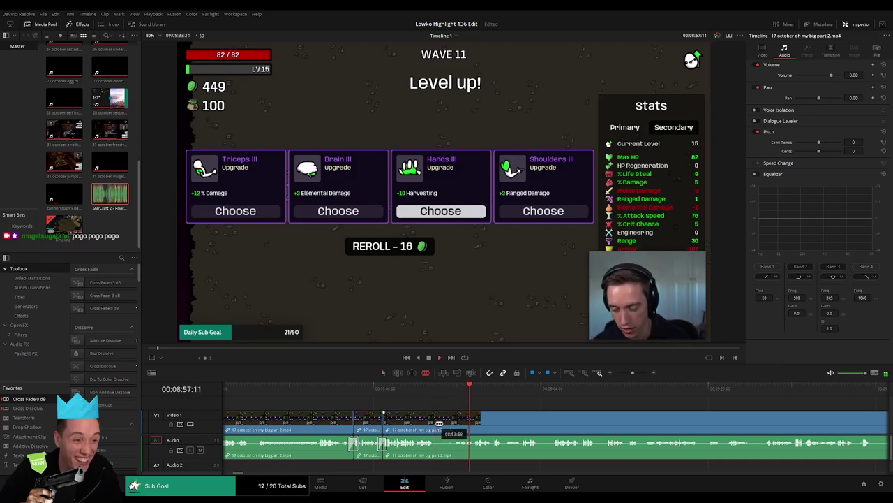
left_click(447, 426)
key("BackSpace")
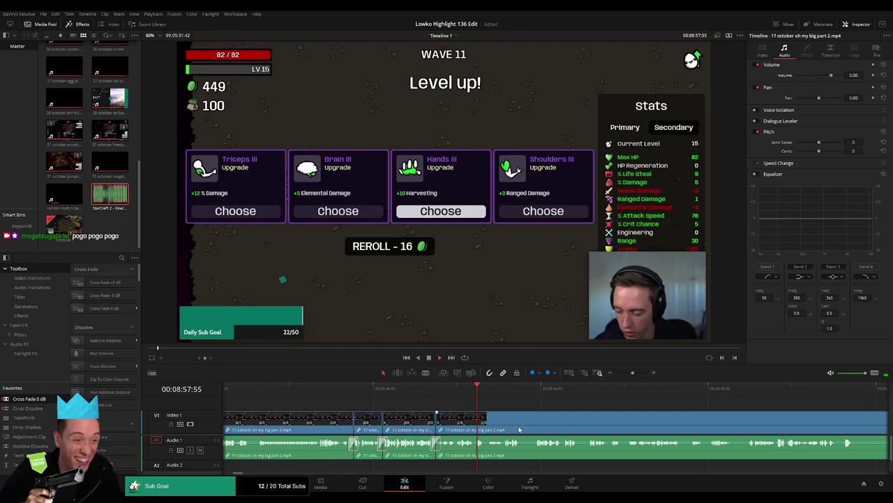
- Blade another short dull piece, trim the boring edge, and ripple delete both pieces
scroll(435, 430, "down", 3)
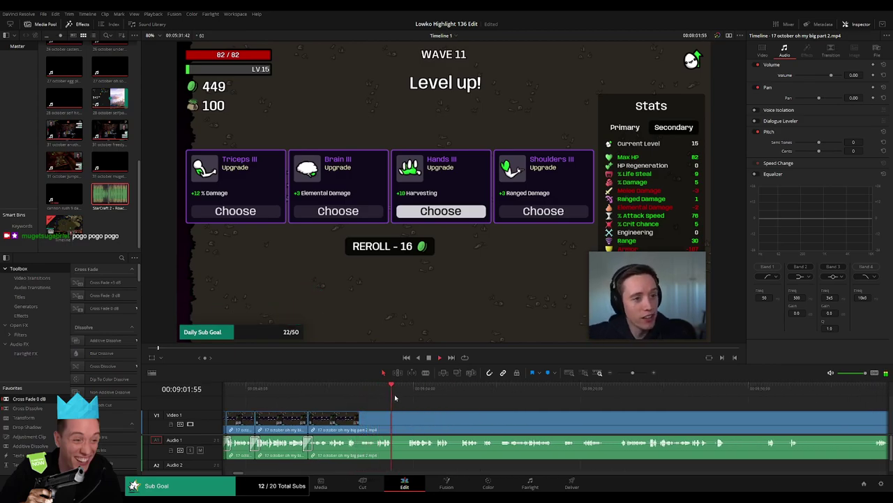
key("b")
left_click(392, 426)
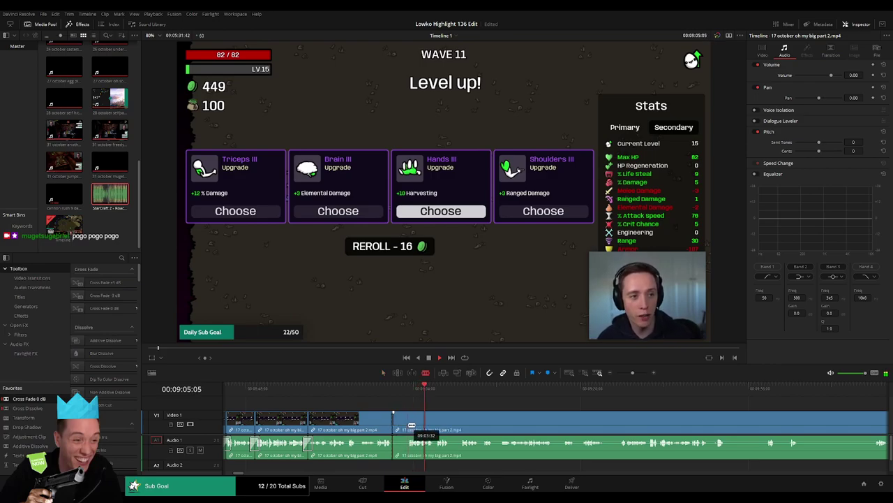
left_click(411, 426)
key("a")
left_click(402, 426)
key("Delete")
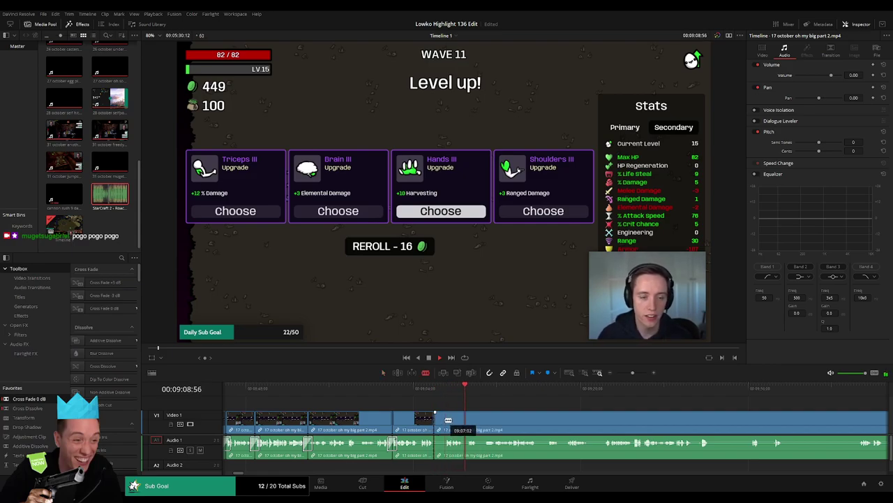
left_click_drag(438, 421, 440, 424)
key("Delete")
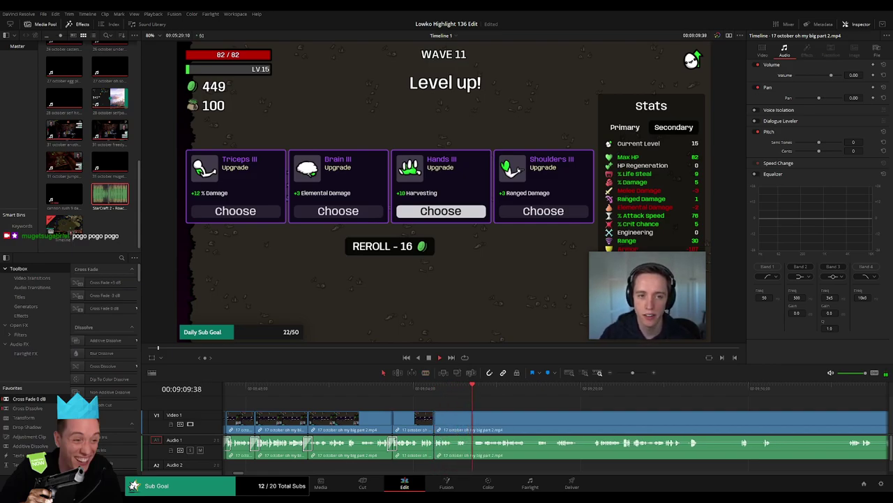
- Review the footage ahead into the Streamlabs text-to-speech settings screen
scroll(338, 422, "right", 3)
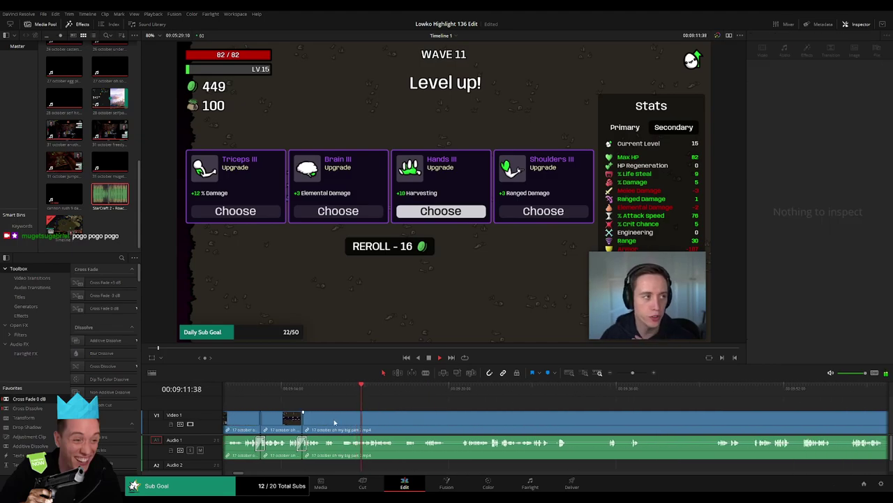
left_click(453, 396)
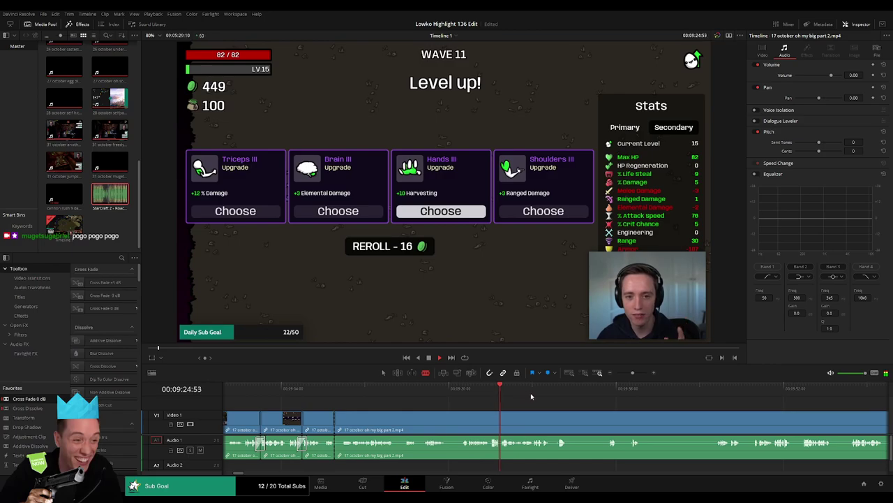
left_click(558, 396)
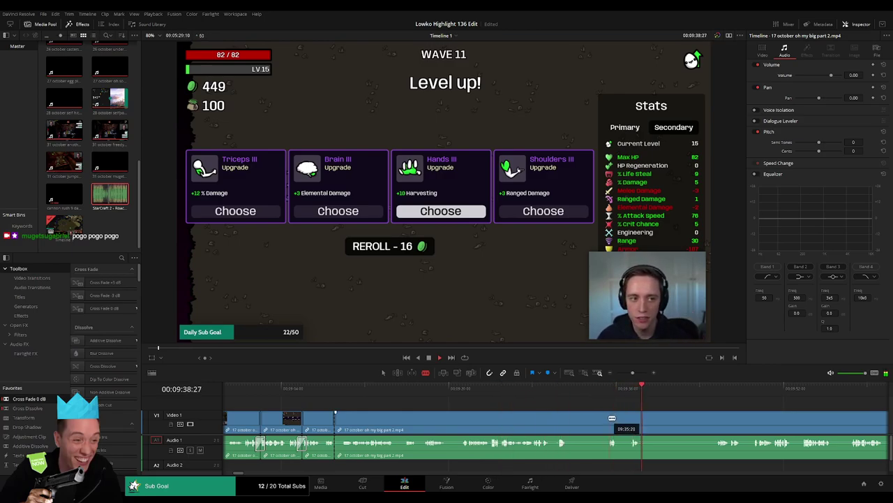
scroll(581, 405, "right", 2)
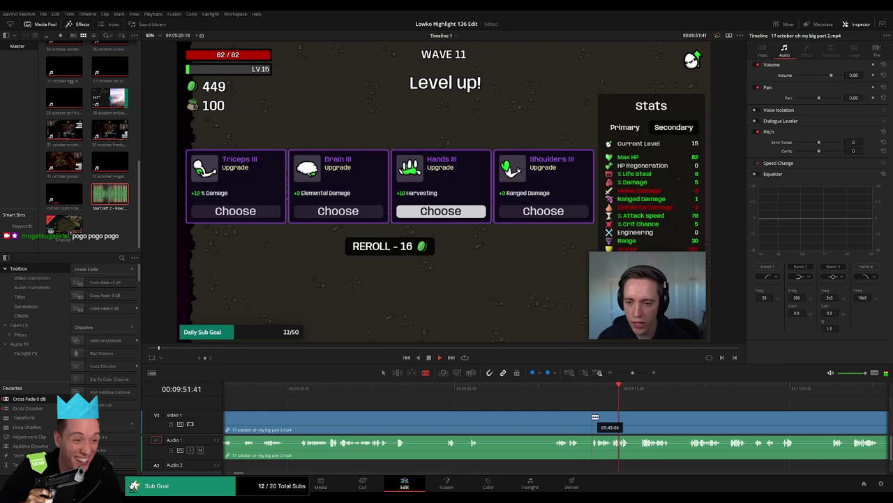
scroll(580, 419, "left", 2)
scroll(551, 422, "left", 3)
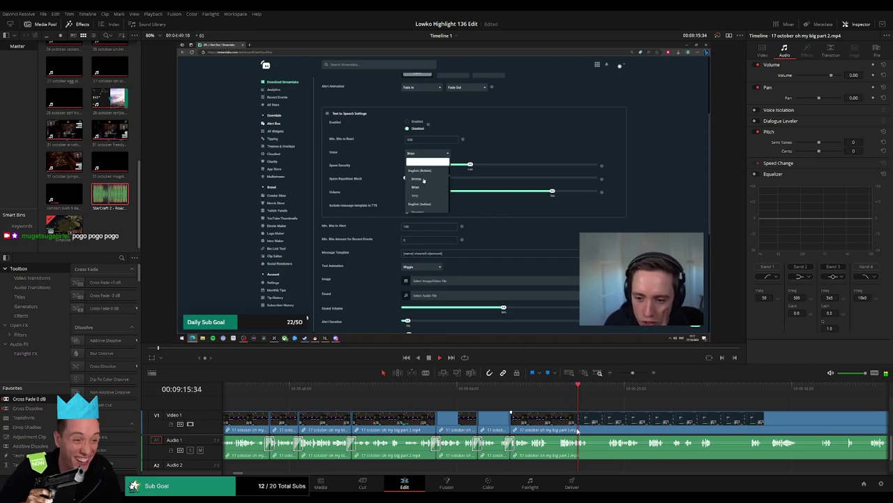
- Cut the Streamlabs settings stretch near 09:37, trim the clip end, and replay the edit
scroll(593, 403, "right", 1)
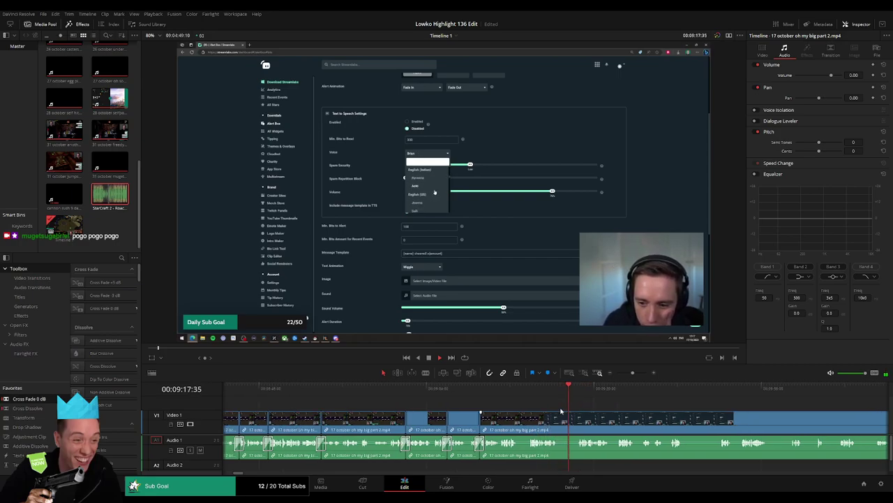
scroll(503, 398, "right", 4)
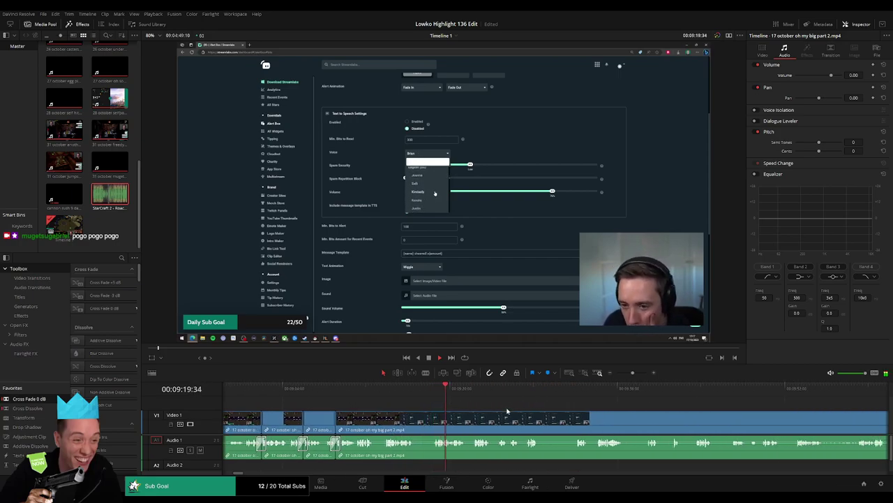
scroll(489, 412, "right", 3)
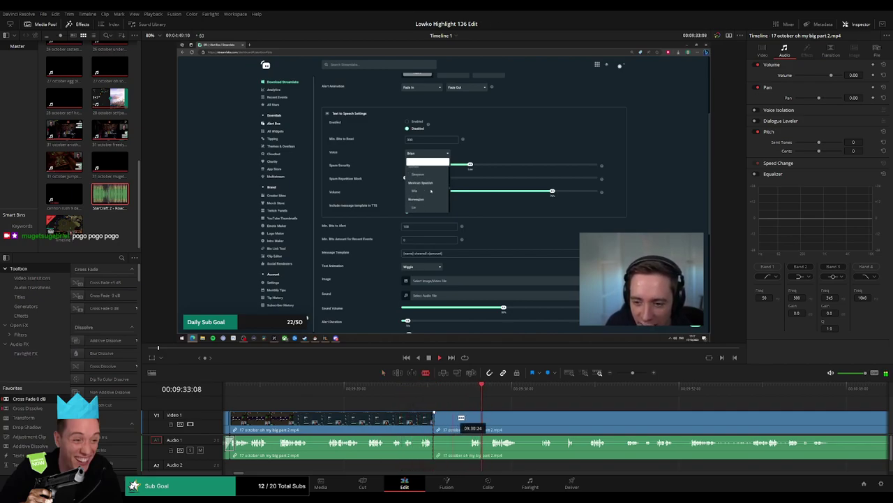
left_click_drag(437, 419, 459, 419)
key("Delete")
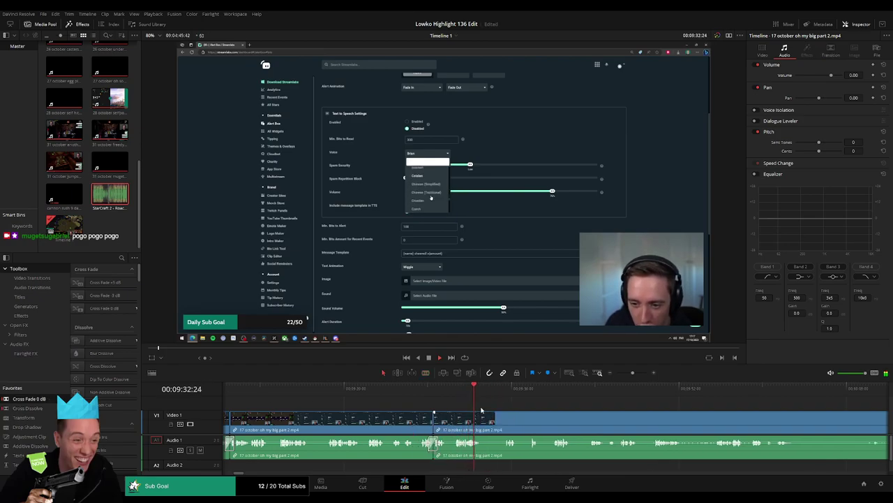
left_click_drag(482, 419, 506, 420)
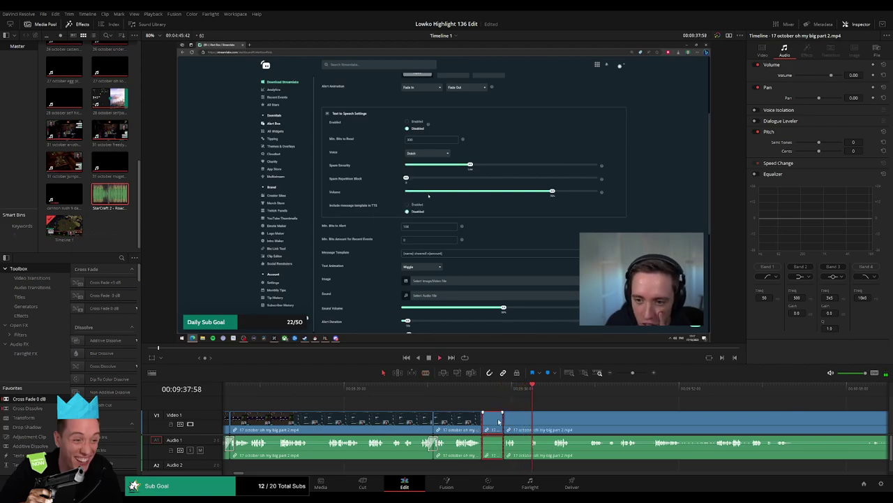
left_click(506, 392)
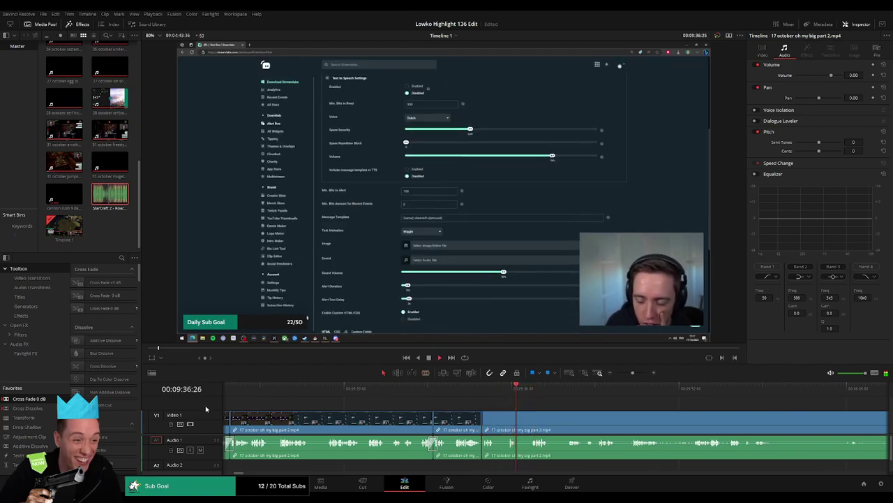
scroll(592, 420, "right", 3)
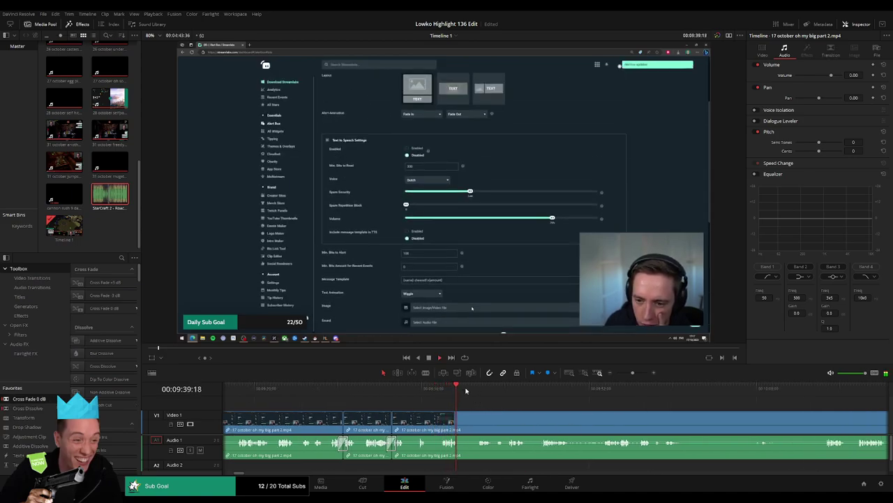
scroll(418, 402, "right", 5)
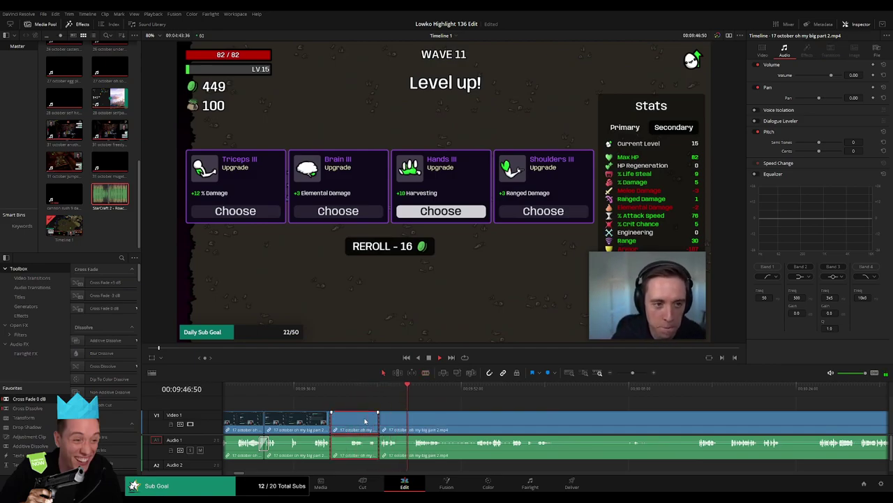
- Remove a short Wave 11 level-up piece near 09:47, then scrub ahead to the pause menu
left_click(360, 418)
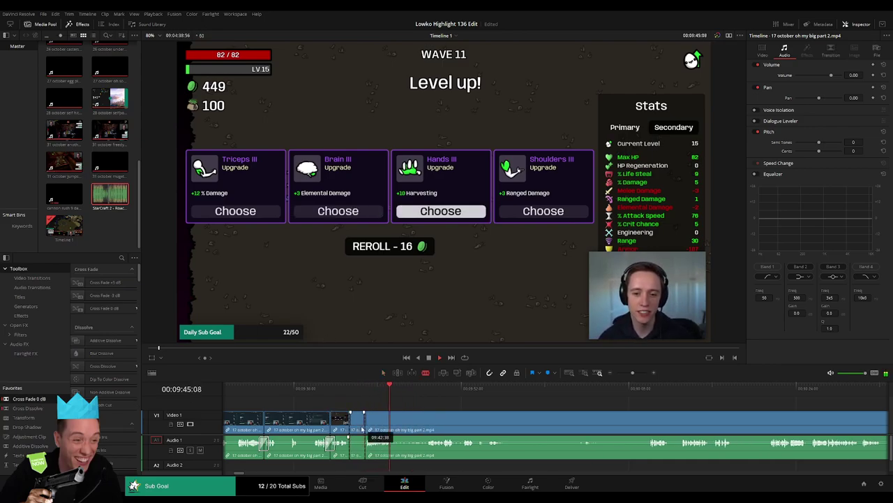
mouse_move(363, 418)
left_mouse_down()
mouse_move(357, 426)
mouse_move(410, 423)
left_mouse_up()
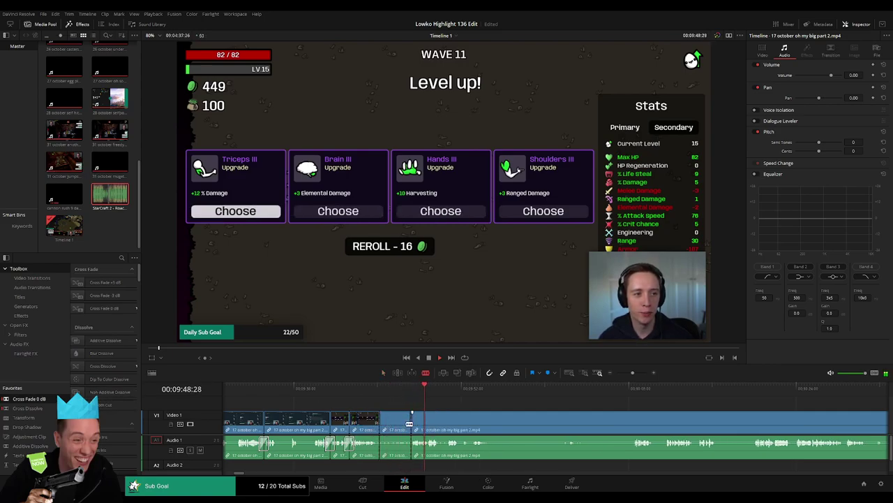
key("Delete")
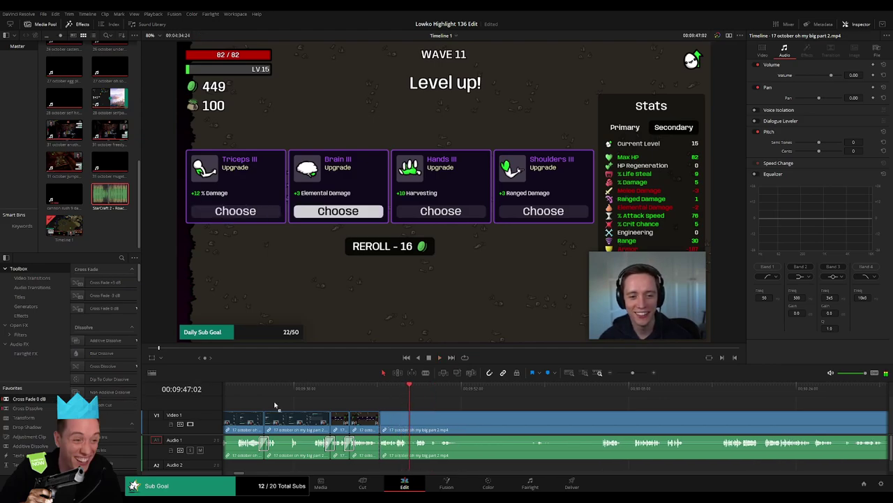
scroll(399, 417, "down", 2)
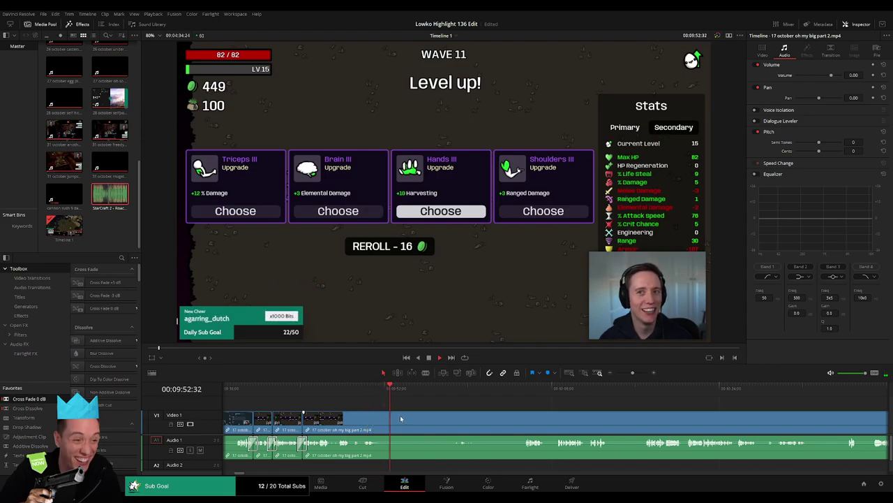
left_click_drag(408, 396, 464, 396)
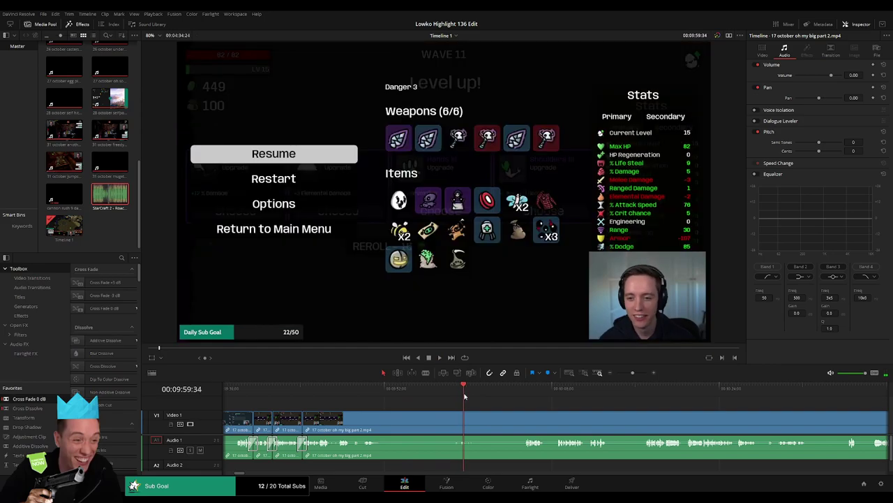
- Split the Brotato clip, ripple delete the stretch between cuts and a short leftover piece
left_click(402, 422)
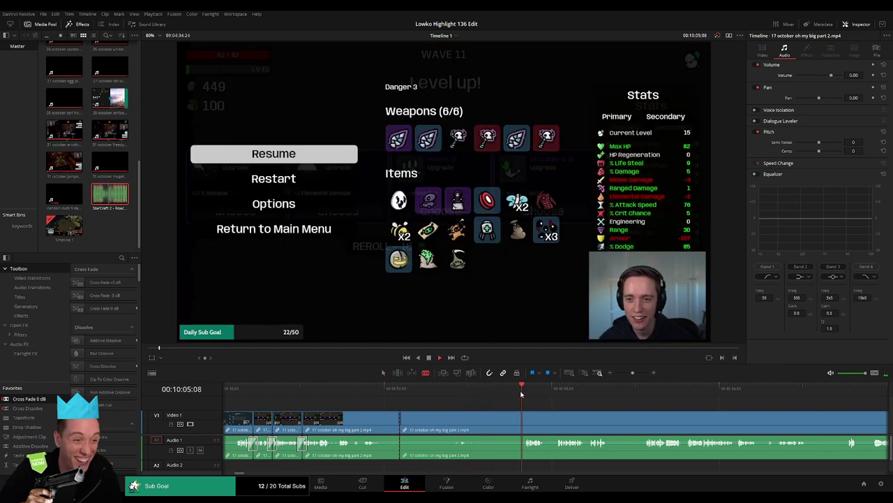
key("a")
left_click(512, 423)
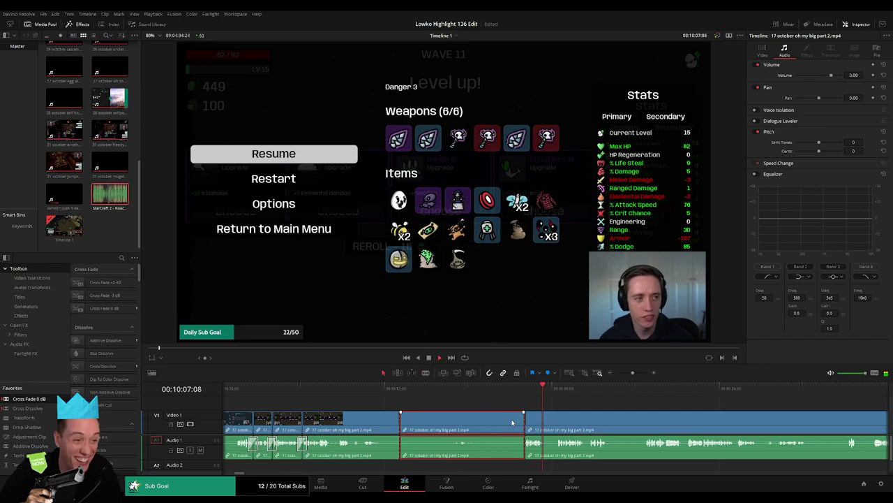
key("Delete")
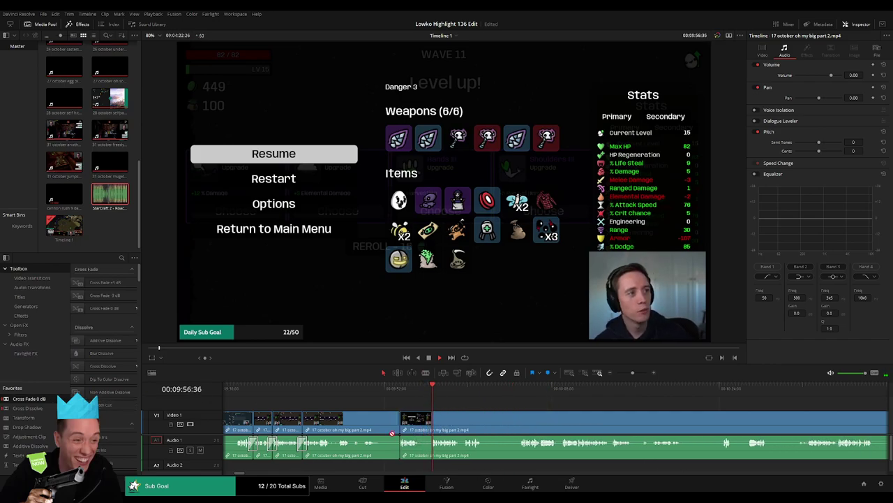
left_click(395, 434)
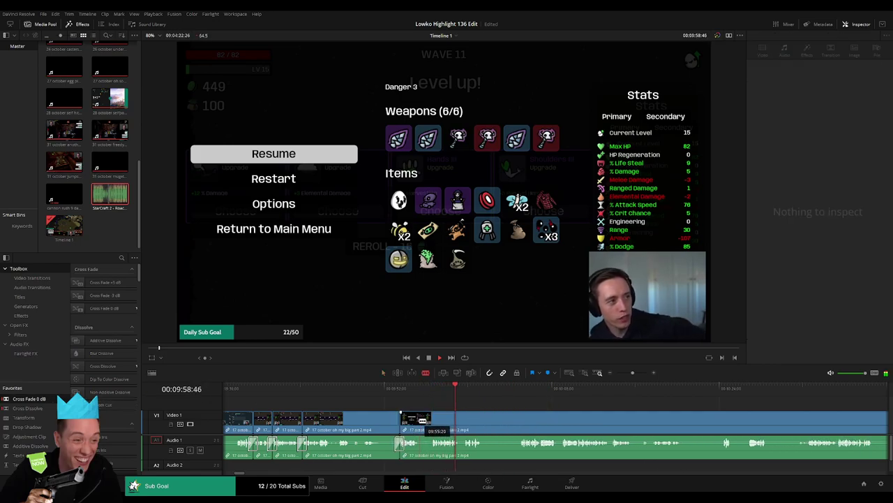
left_click(427, 422)
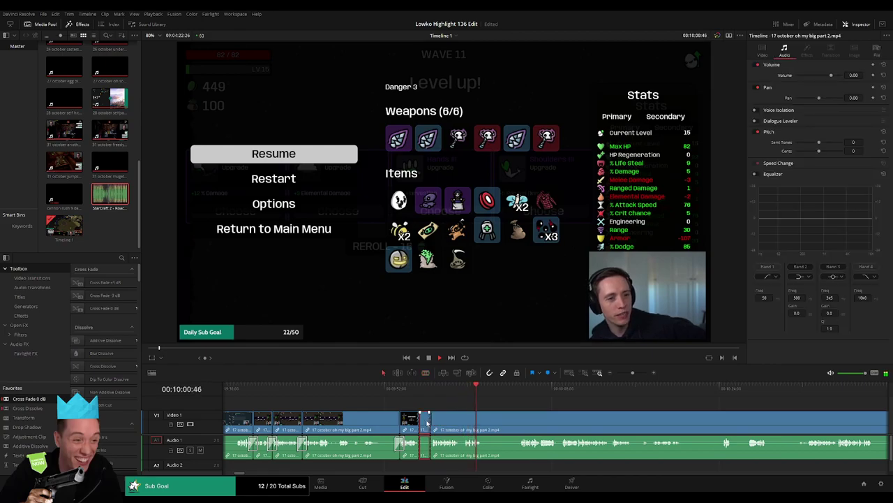
key("Delete")
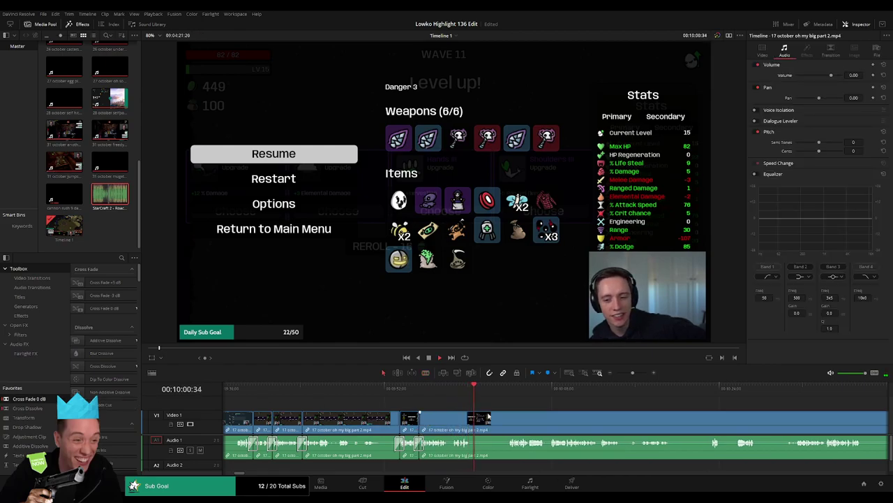
- Cut the pause-menu stretch near 10:22 out between two splits, then skim ahead
left_click(472, 421)
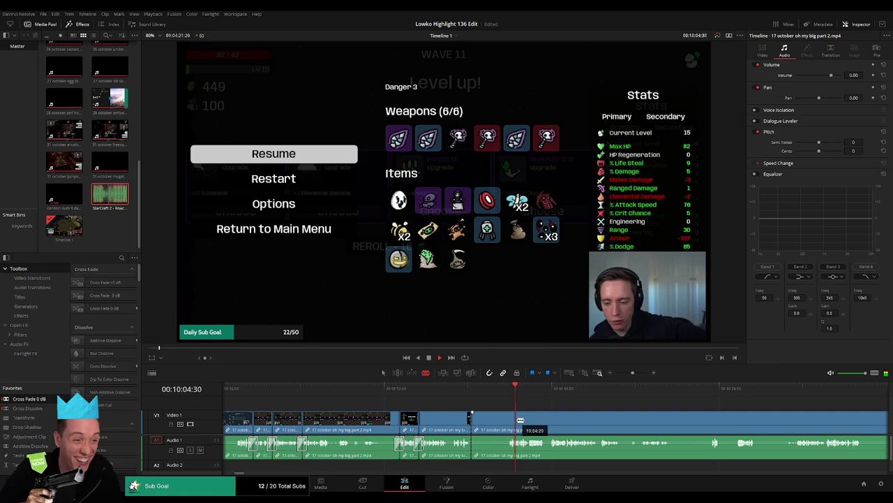
left_click(507, 419)
key("Delete")
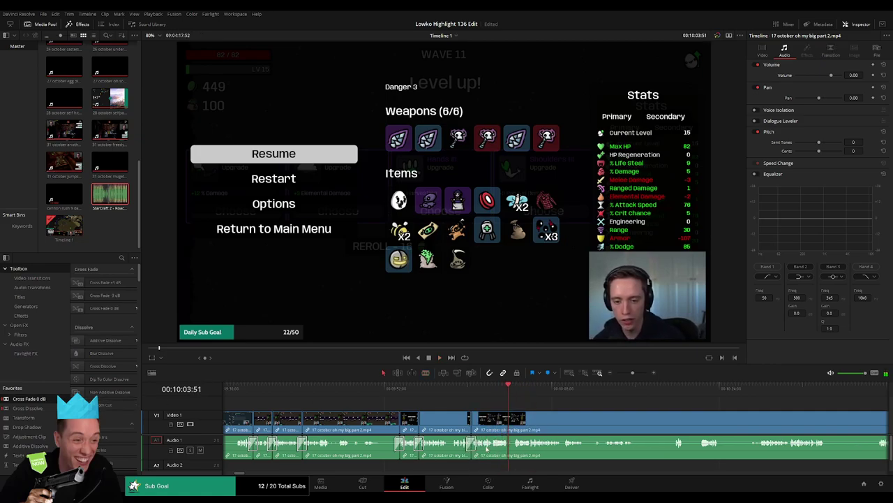
scroll(569, 427, "right", 3)
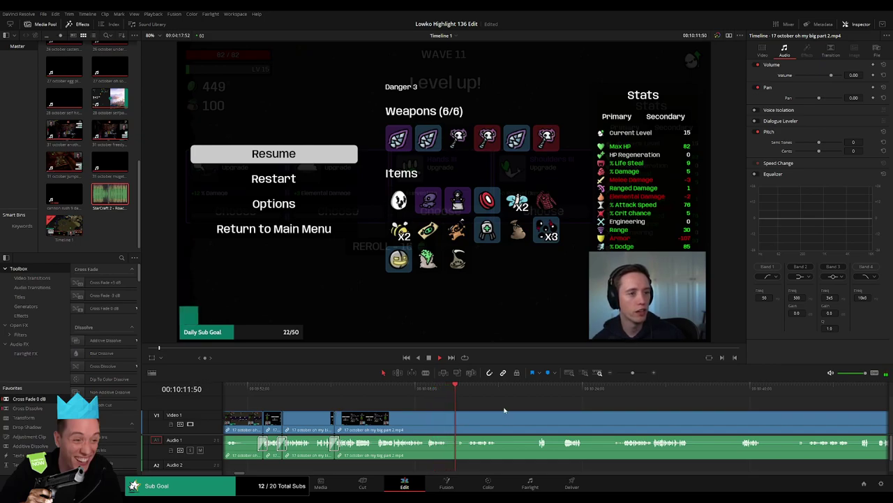
scroll(504, 411, "right", 2)
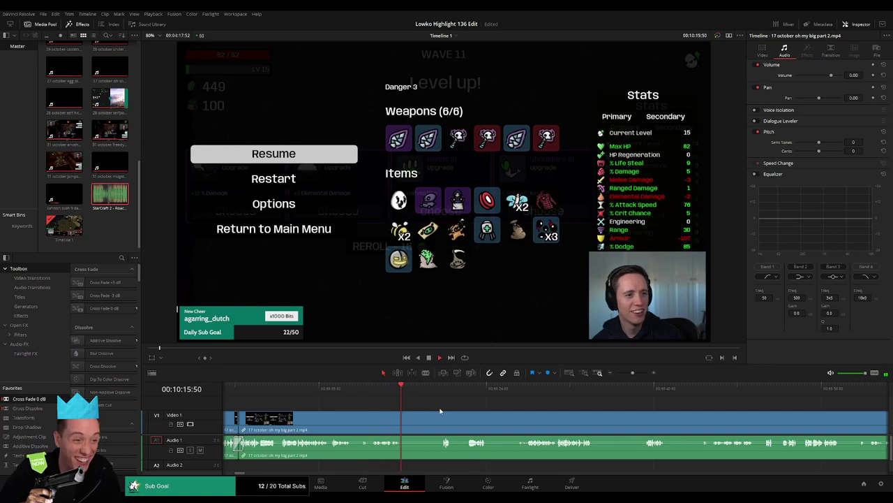
left_click_drag(416, 394, 431, 393)
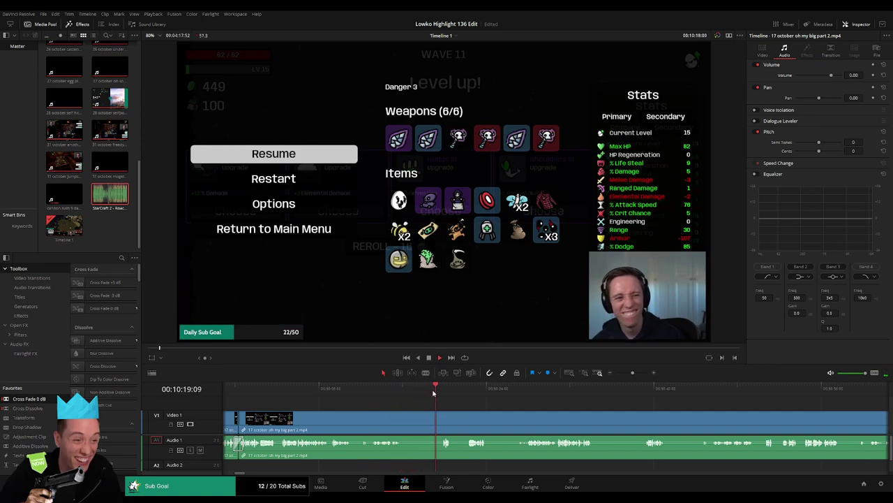
scroll(432, 393, "right", 3)
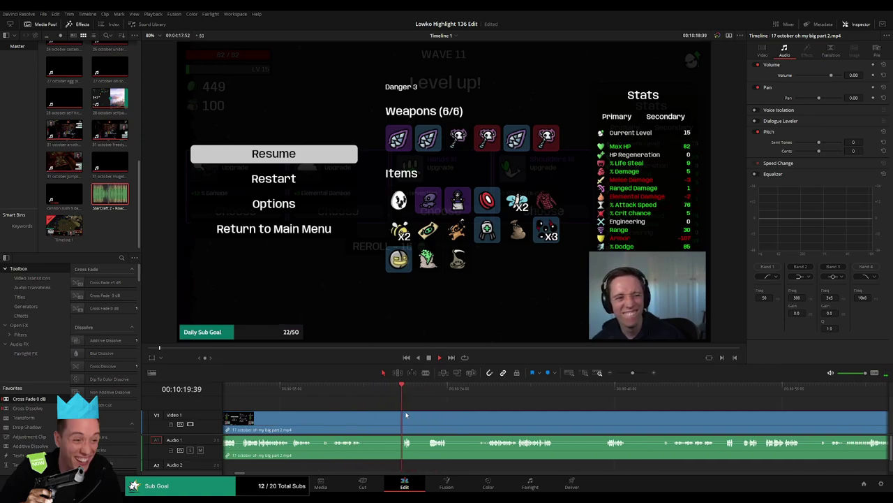
- Split and remove another short stretch, then add a cut and select the following clip
left_click(358, 423)
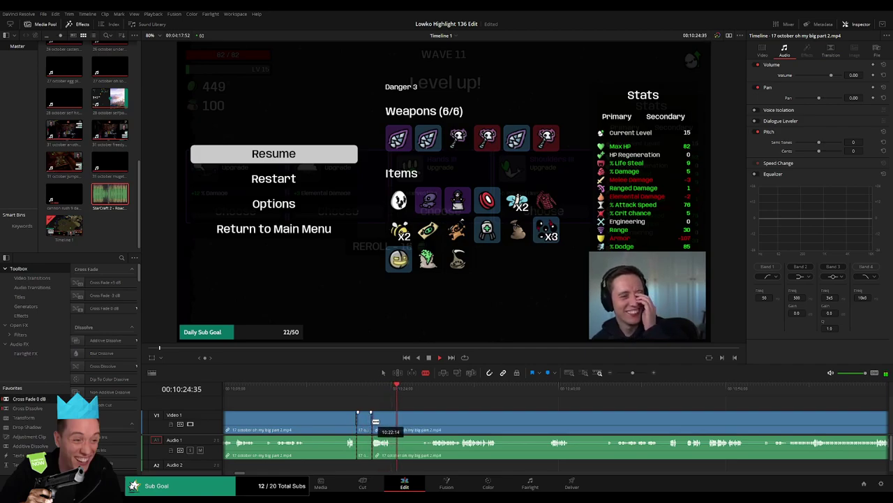
key("BackSpace")
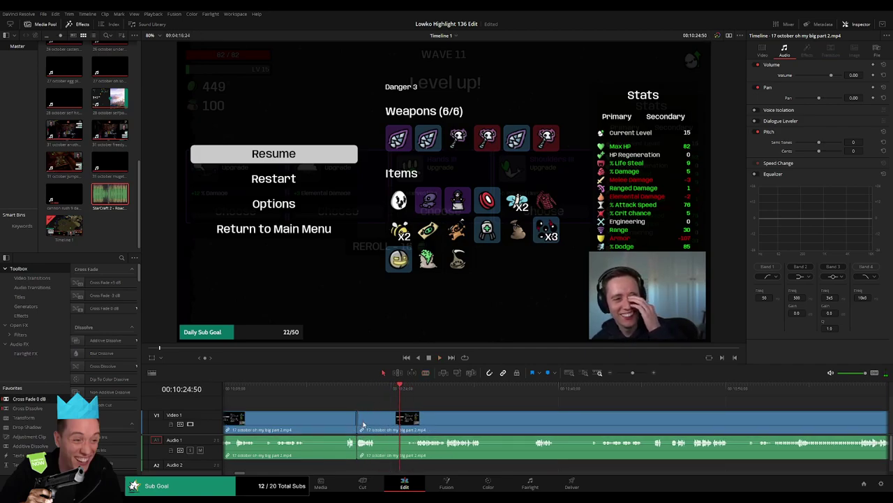
left_click(379, 418)
left_click(419, 421)
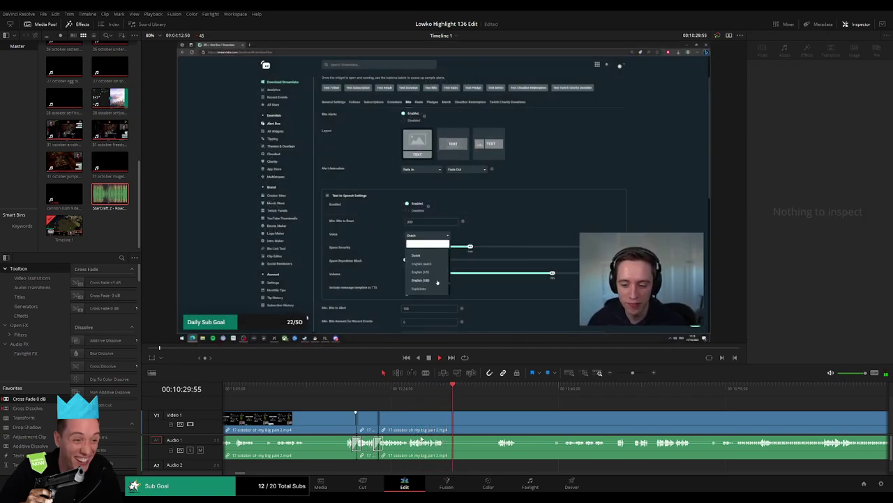
- Delete two dead stretches, slide the later clips left to close the gap, and play back
left_click(491, 395)
left_click_drag(467, 419, 501, 420)
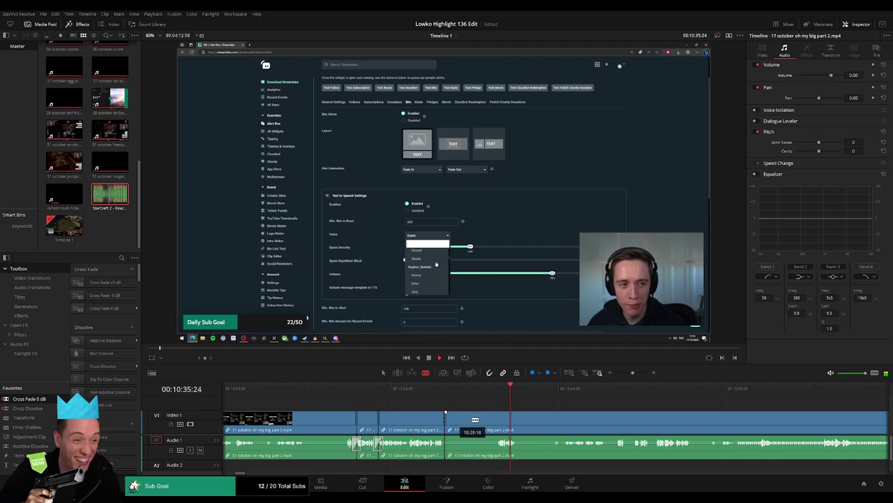
key("Delete")
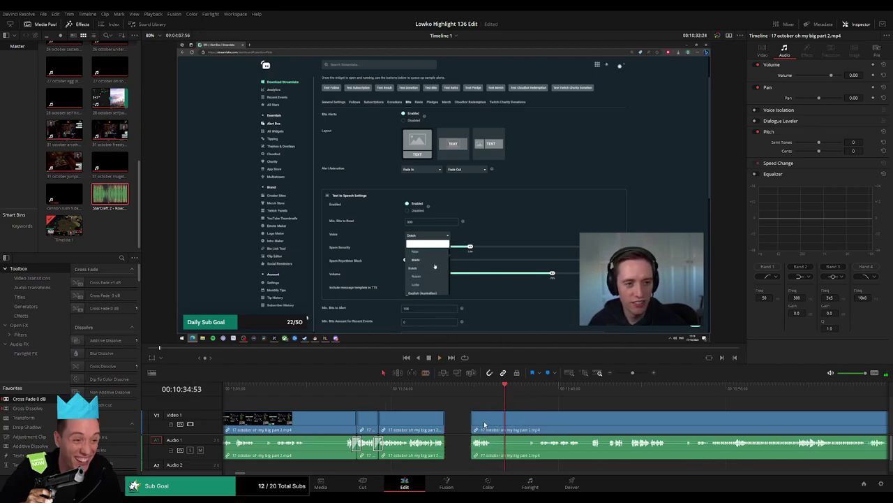
left_click_drag(505, 419, 492, 421)
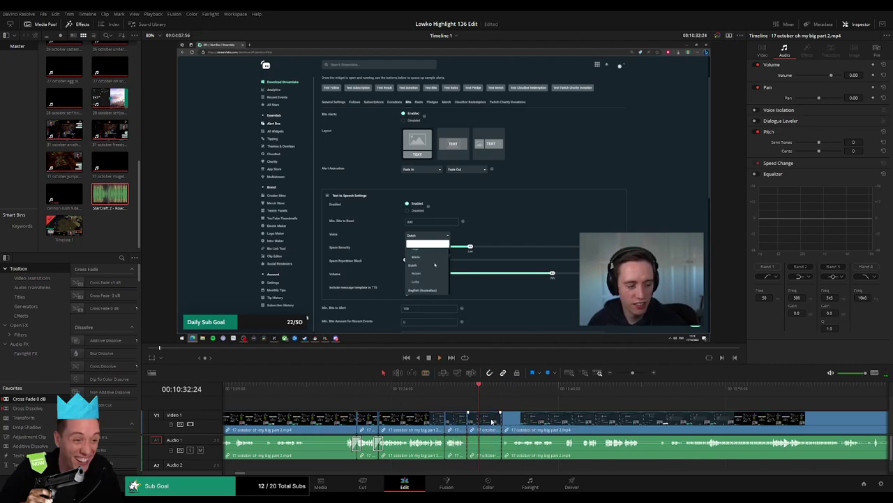
key("Delete")
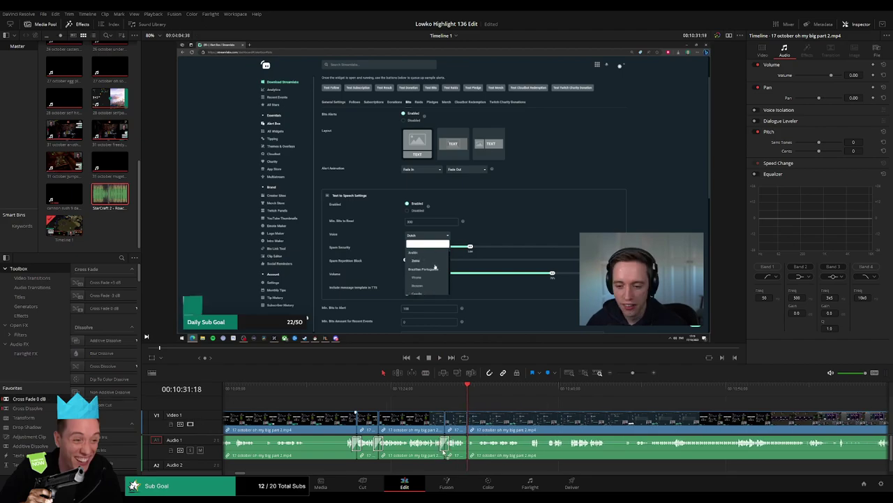
key("space")
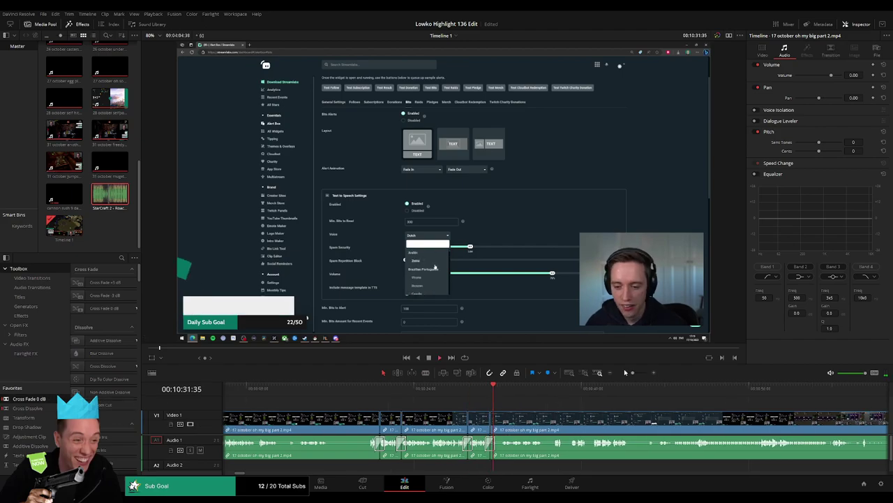
left_click_drag(632, 372, 634, 373)
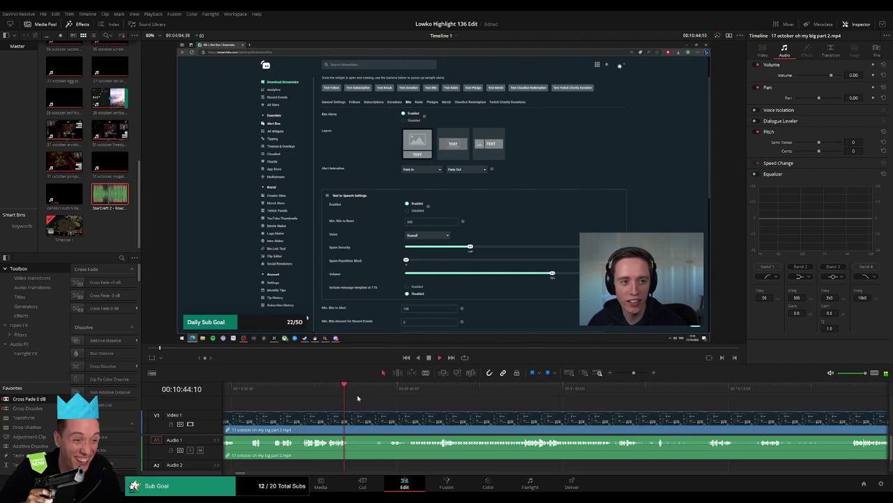
- Split the part 2 clip near 10:46 at the Streamlabs custom HTML alert settings
key("ctrl+b")
left_click(378, 416)
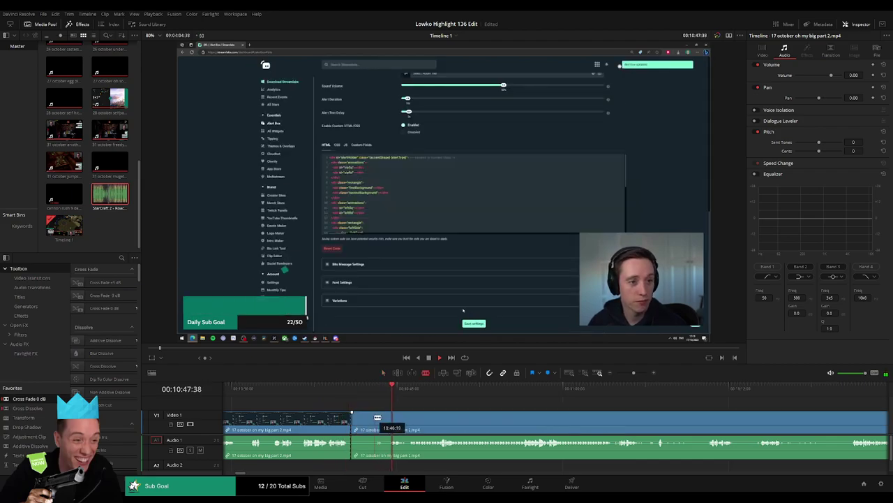
key("a")
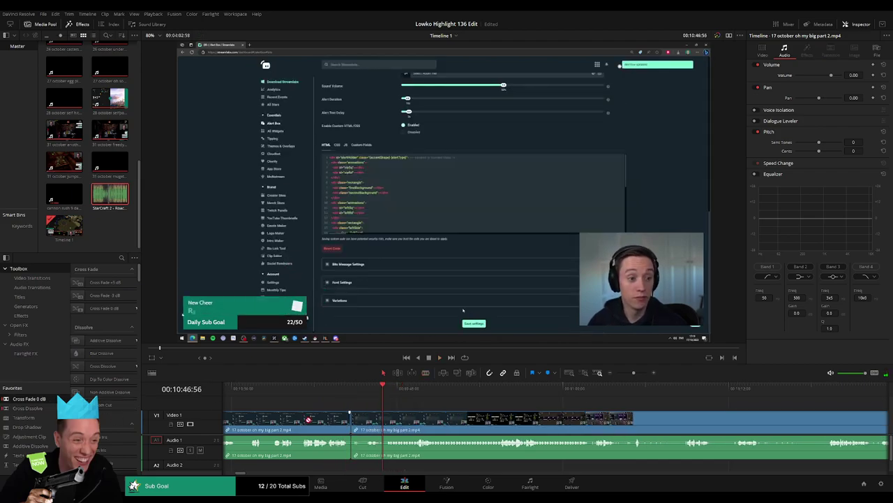
key("space")
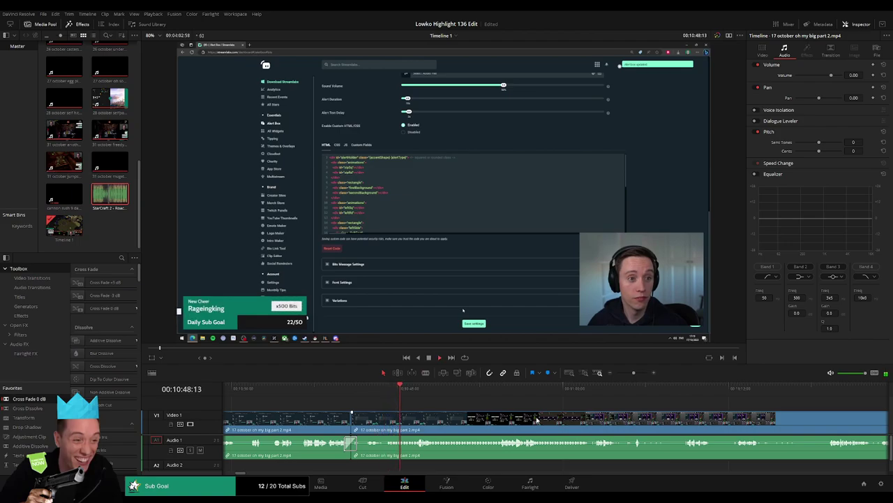
scroll(489, 417, "right", 3)
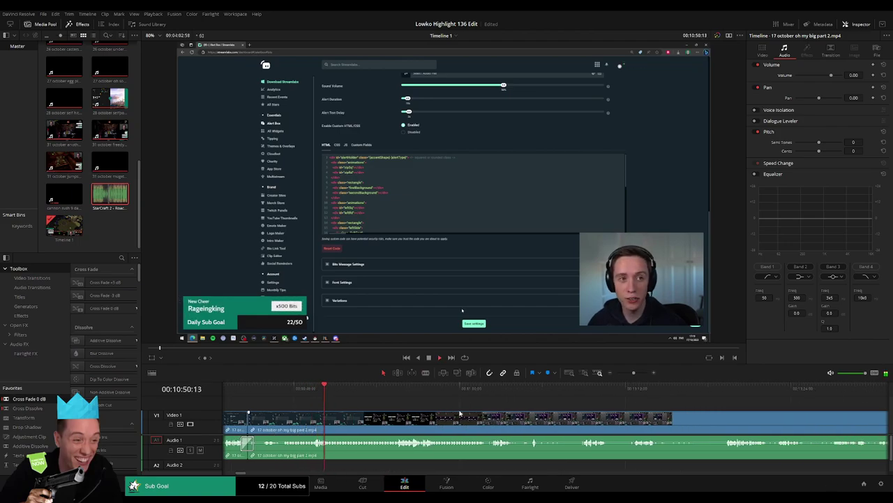
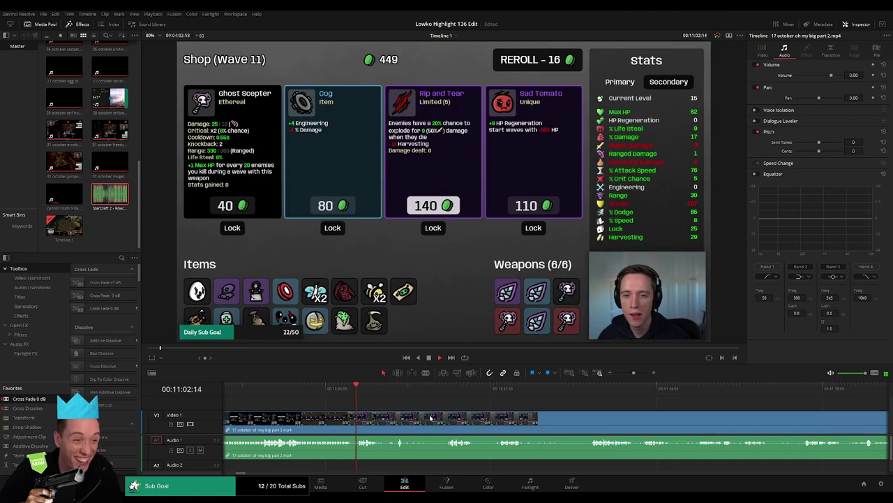
- Split the gameplay clip at two points in the wave 11 shop
left_click(355, 419)
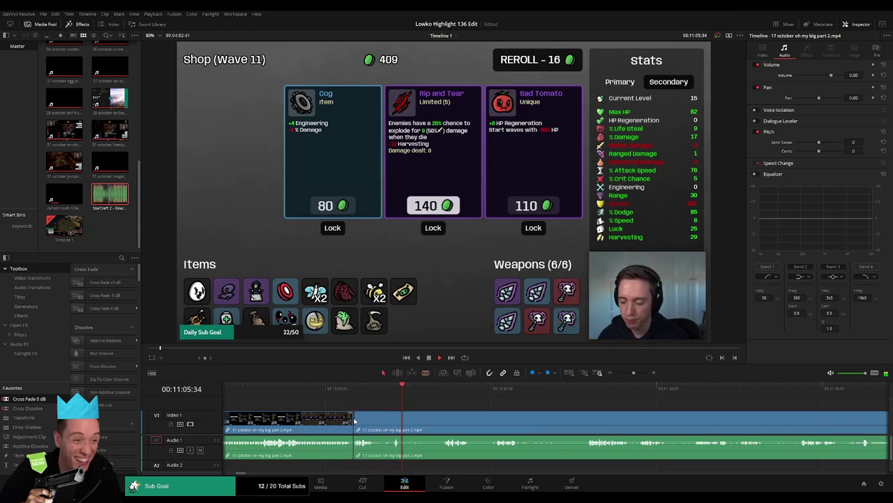
left_click(405, 419)
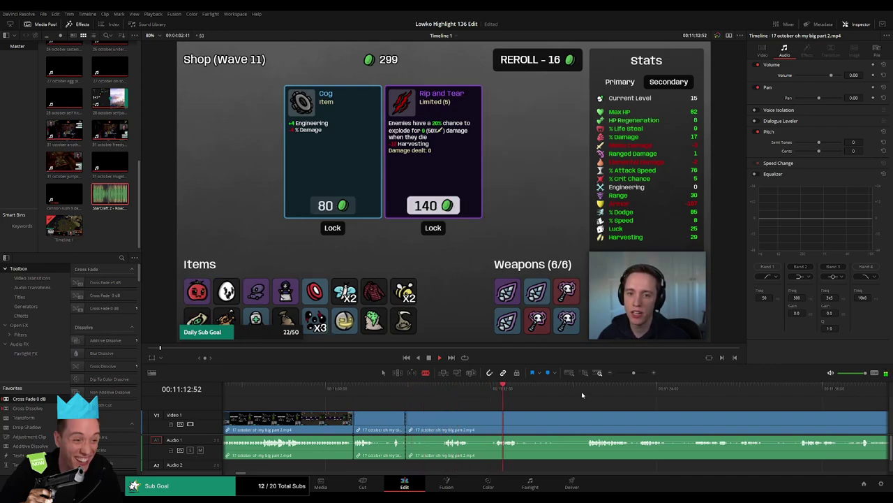
scroll(601, 406, "right", 3)
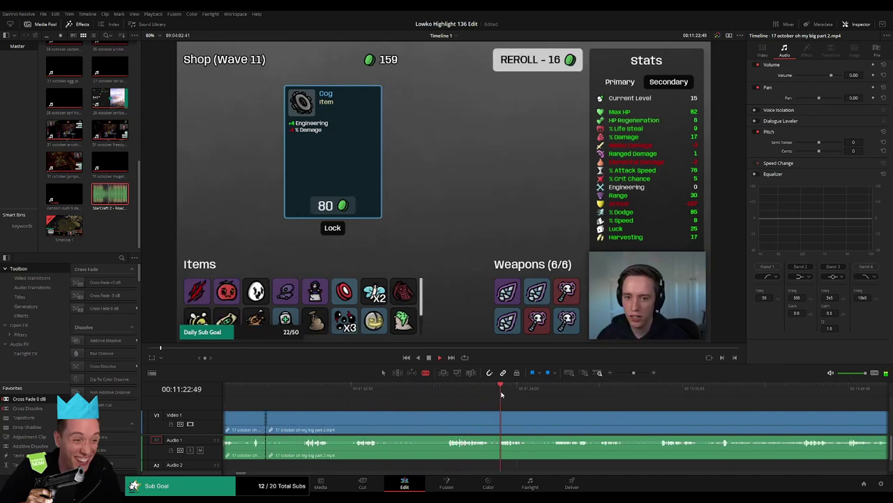
- Scrub through the wave 12 fight and cut the clip where wave 12 ends
left_click(583, 395)
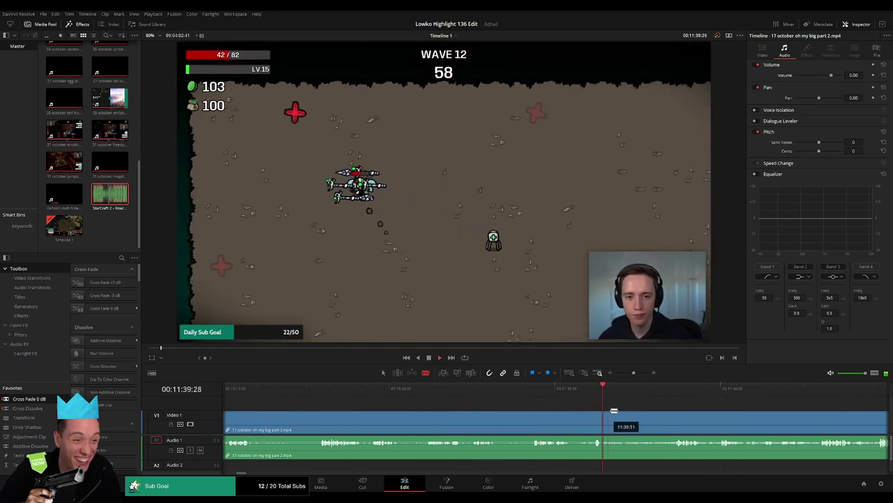
left_click_drag(584, 394, 673, 396)
left_click(585, 396)
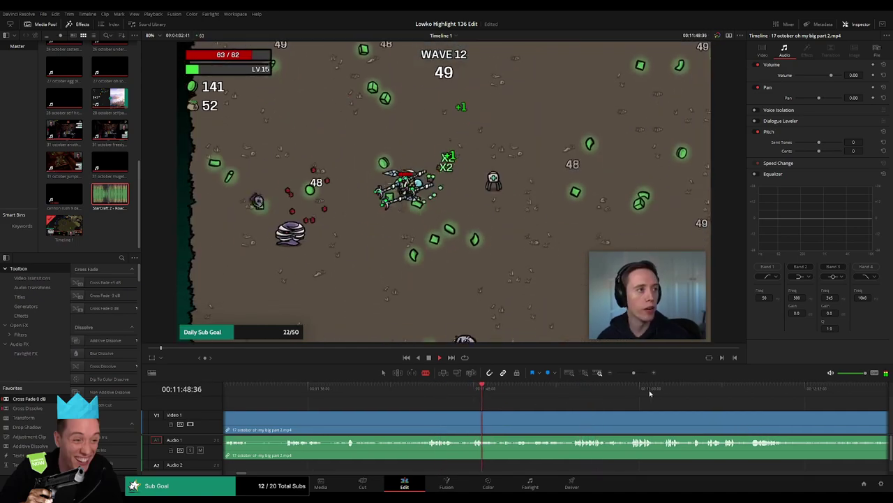
left_click_drag(609, 399, 752, 394)
left_click(632, 394)
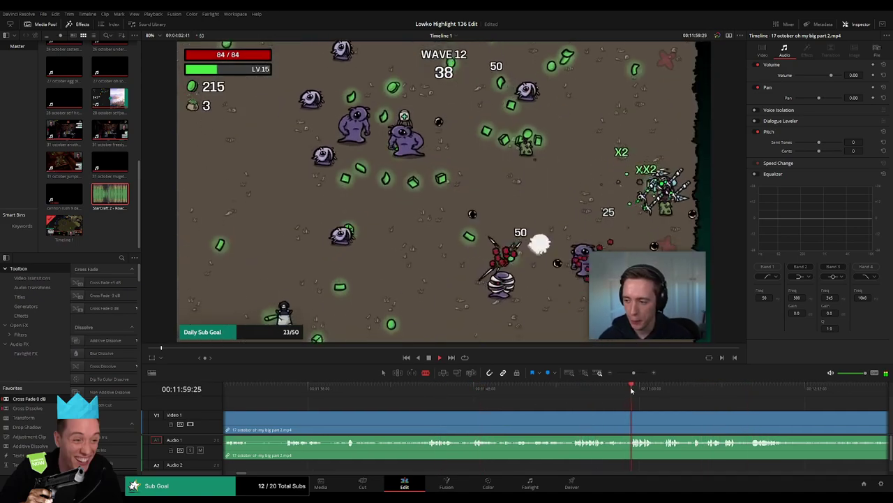
left_click_drag(663, 391, 428, 386)
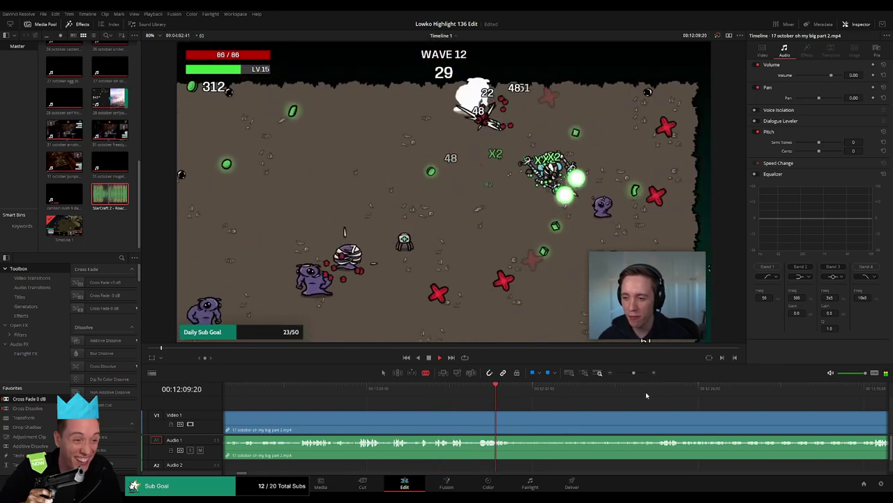
left_click(639, 389)
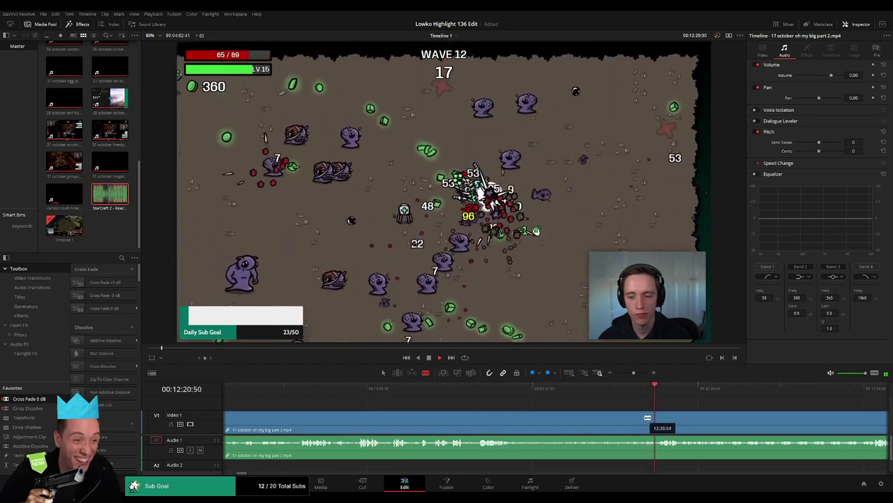
left_click(648, 417)
key("a")
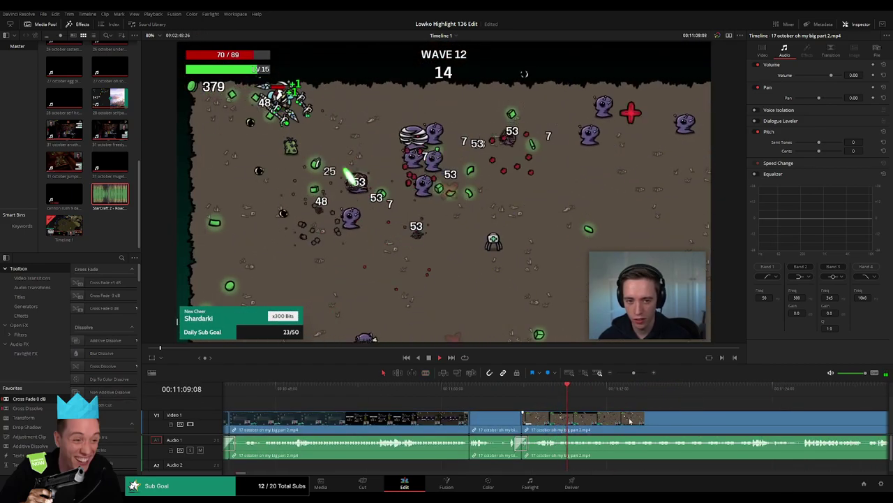
- Follow playback along the timeline and cut the clip at the wave 12 shop with Ctrl+B
scroll(481, 404, "right", 5)
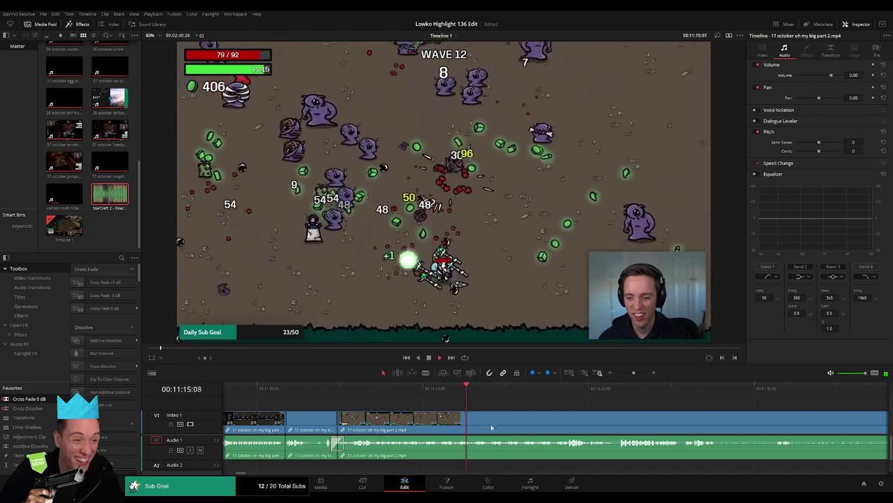
scroll(491, 427, "right", 2)
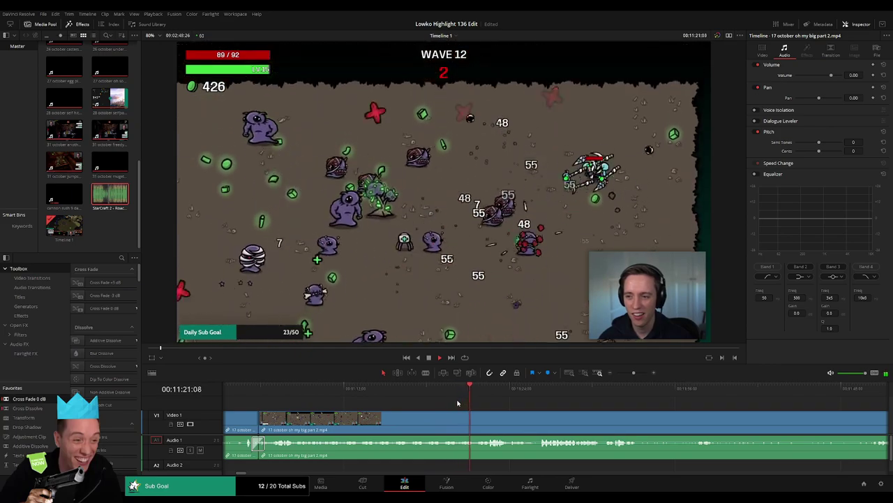
scroll(442, 414, "right", 2)
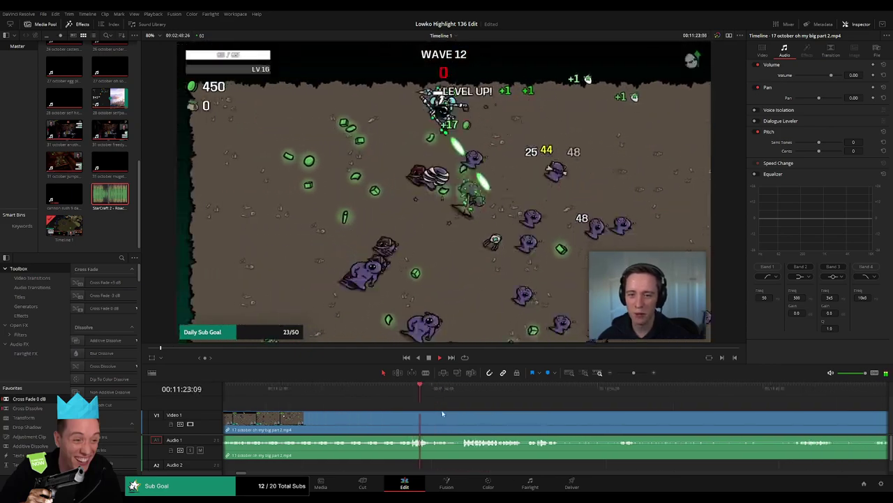
scroll(433, 414, "right", 2)
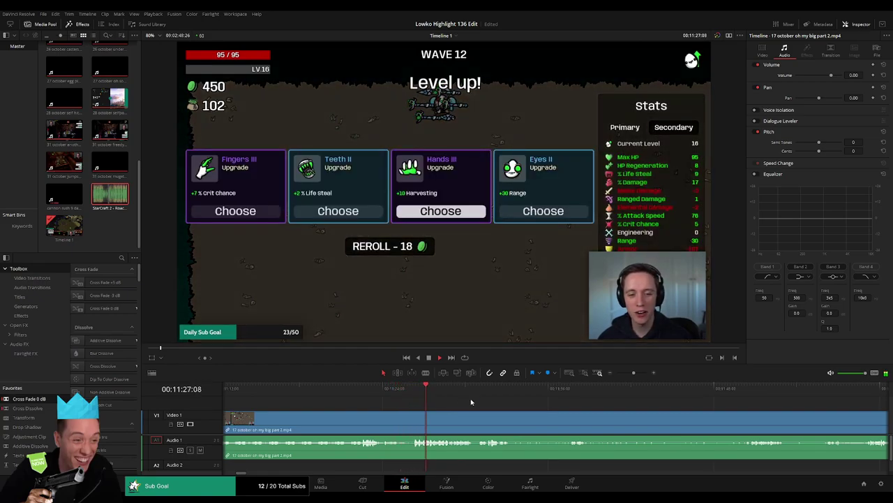
scroll(461, 403, "right", 3)
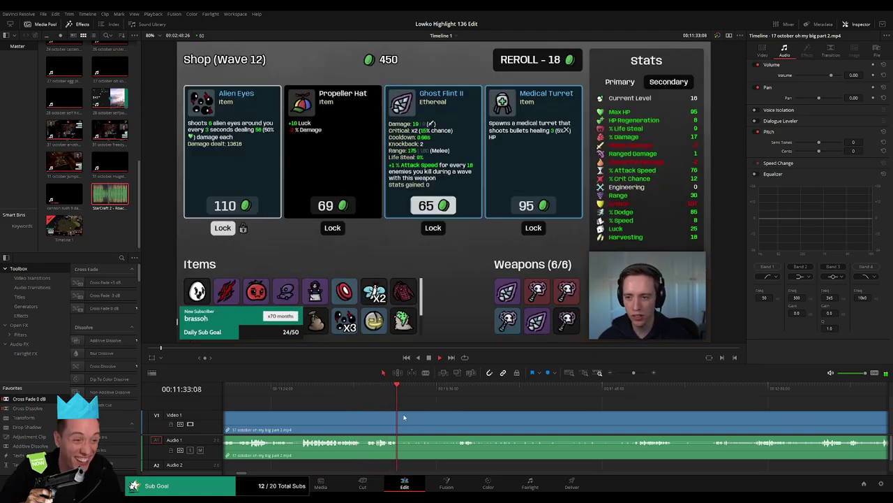
key("ctrl+b")
- Move the playhead past the shop into the wave 13 footage near the item-found screen
left_click(453, 391)
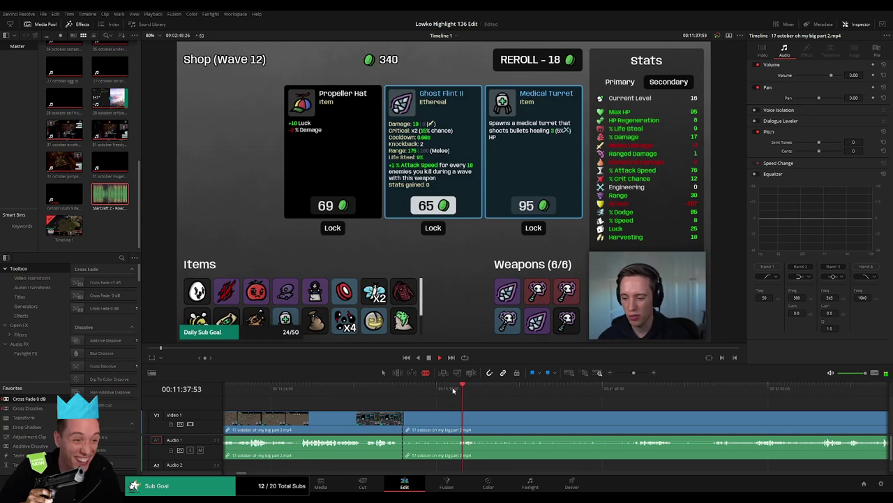
scroll(472, 409, "down", 10)
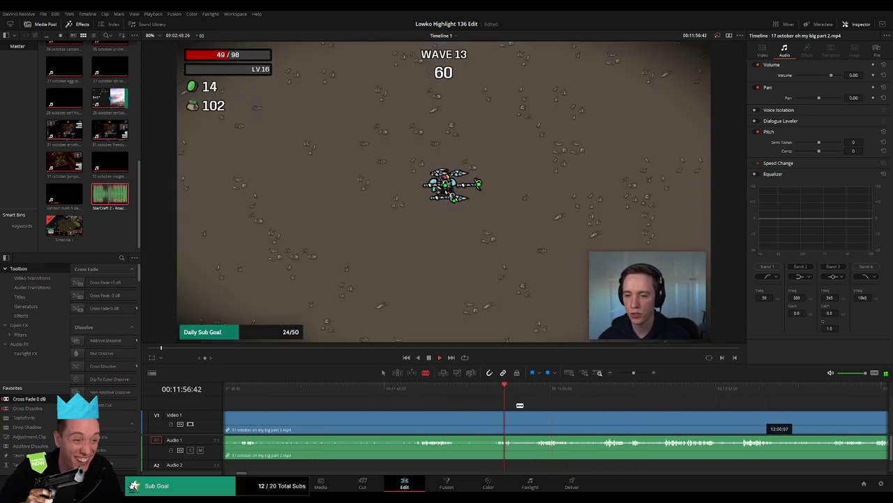
scroll(519, 404, "down", 2)
scroll(515, 413, "down", 3)
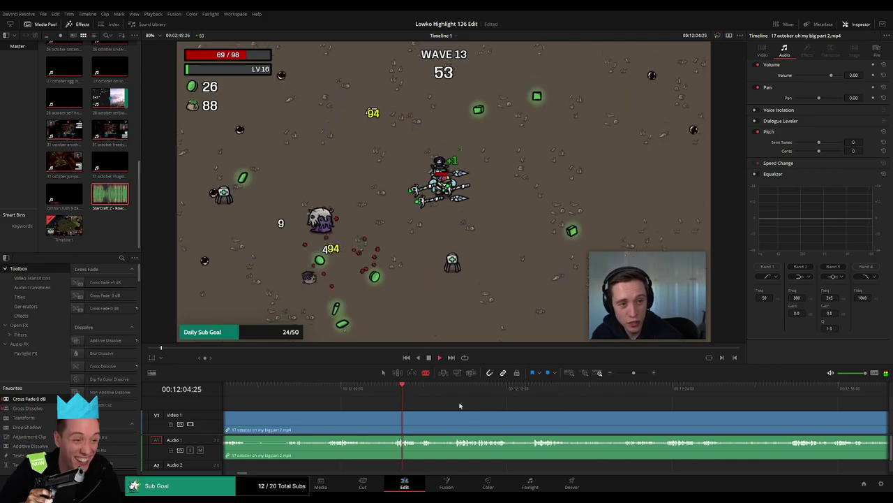
scroll(514, 413, "down", 5)
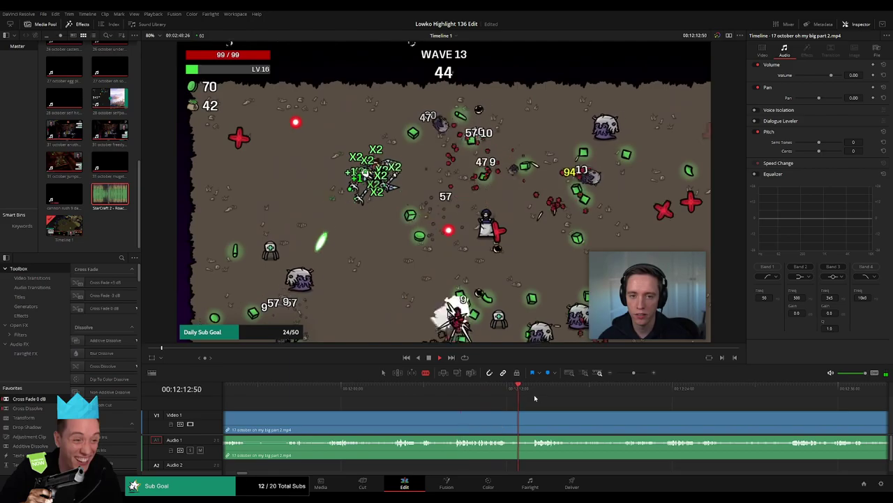
left_click(542, 388)
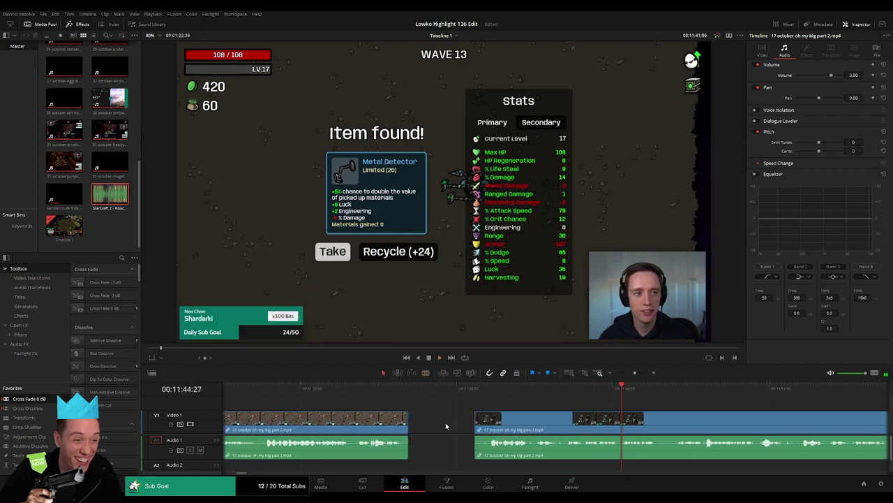
- Delete the stretch before the item-found screen and close the gap
left_click(447, 426)
key("Delete")
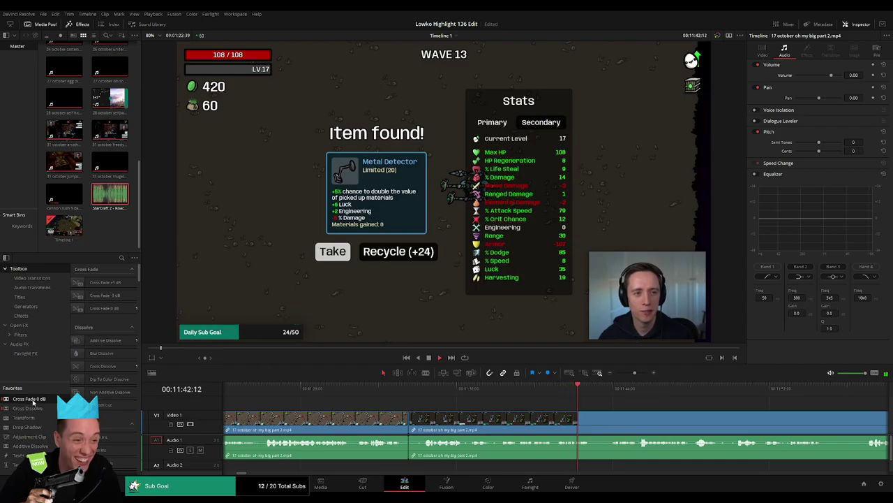
left_click(668, 398)
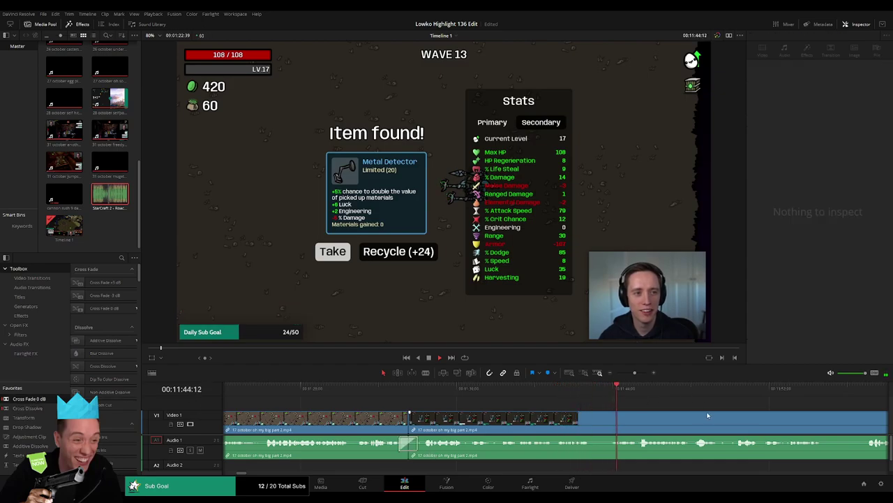
- Select the gameplay clip and place the playhead just before the wave 13 level-up screen
scroll(471, 404, "right", 3)
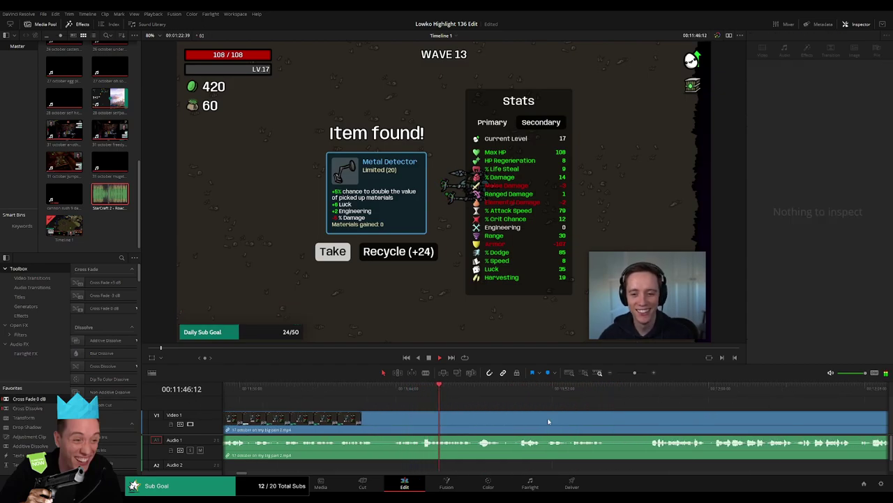
scroll(555, 434, "right", 2)
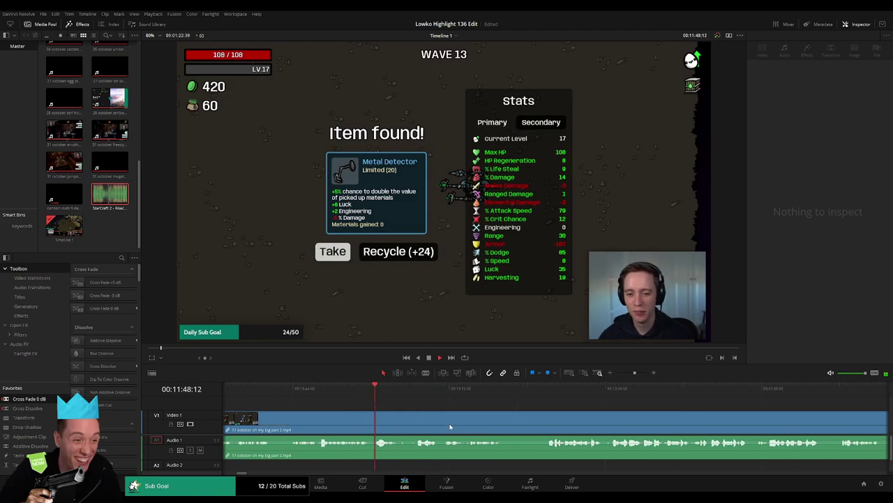
left_click(426, 419)
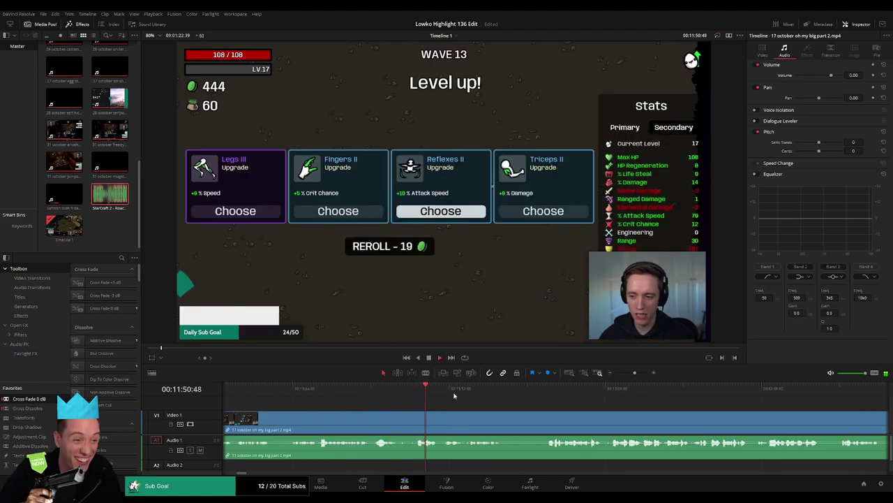
scroll(429, 399, "right", 2)
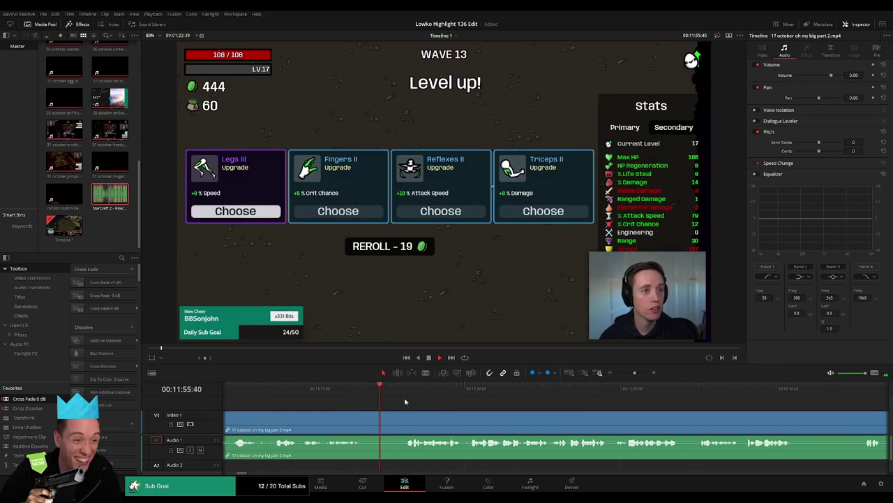
left_click(329, 395)
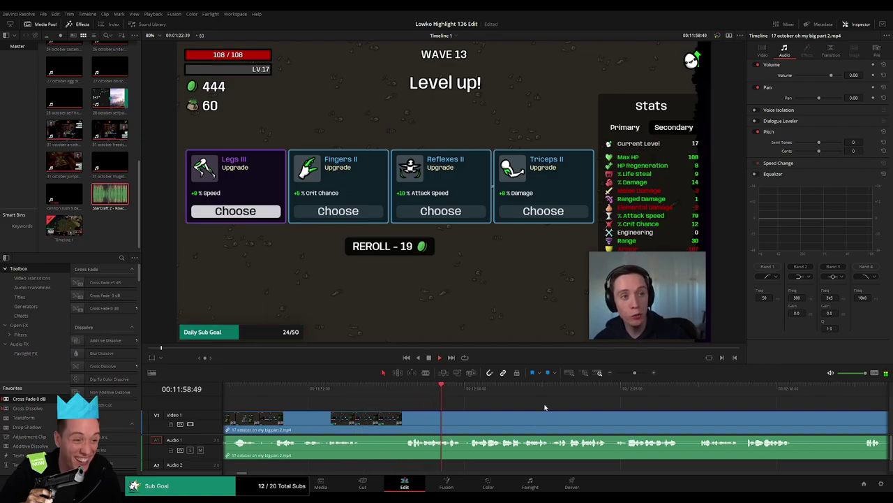
left_click(635, 375)
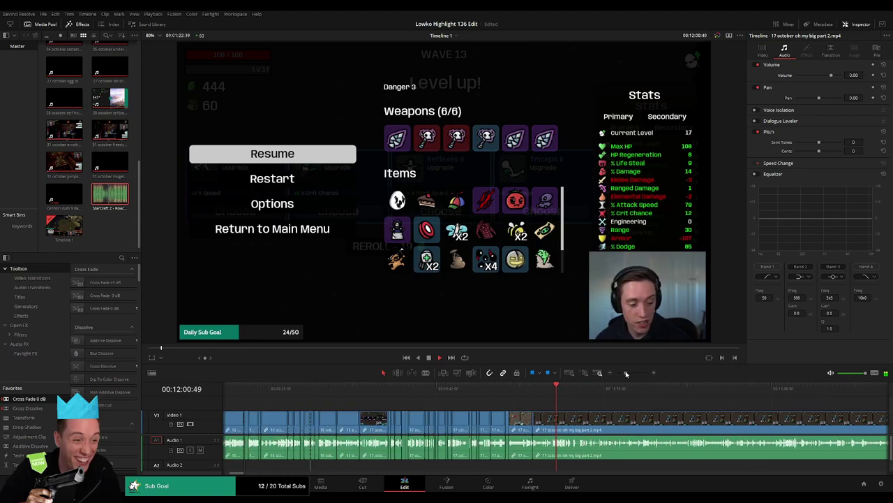
- Blade out a short piece of gameplay and ripple delete it
left_click_drag(634, 375, 631, 374)
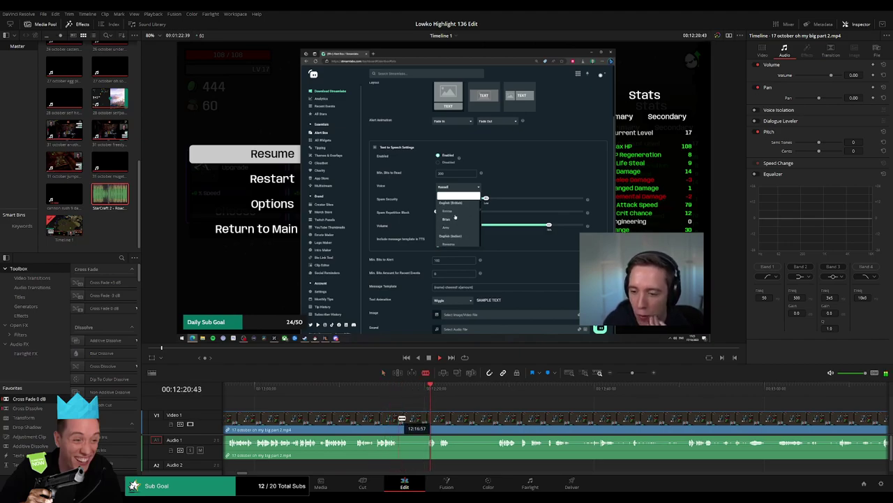
left_click(401, 418)
left_click(424, 419)
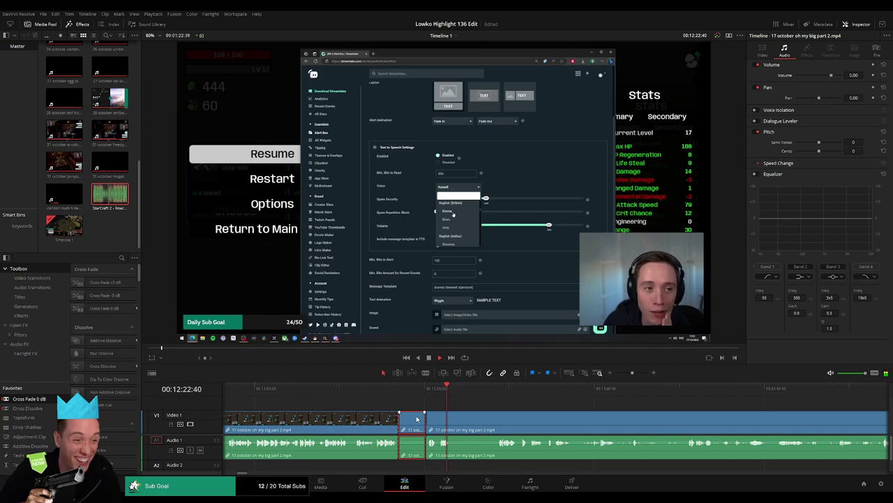
key("Delete")
- Trim the clip end and ripple delete the short alert-settings segment
left_click(398, 442)
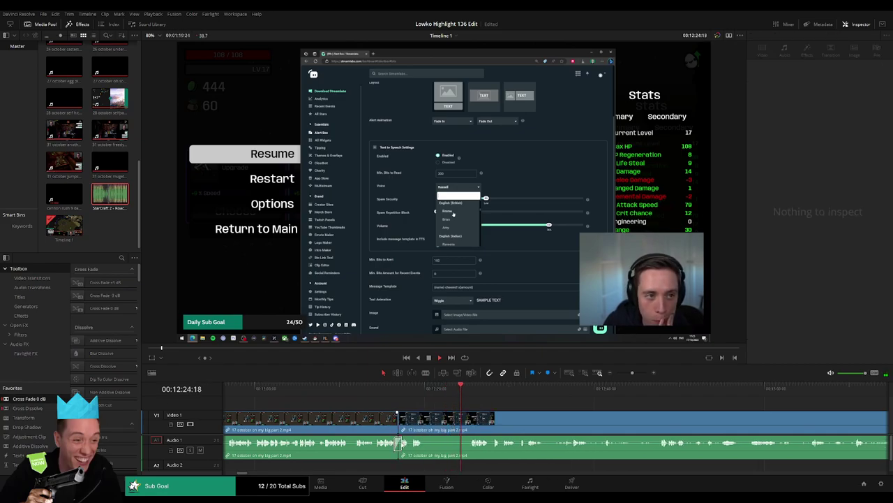
left_click_drag(428, 428, 425, 428)
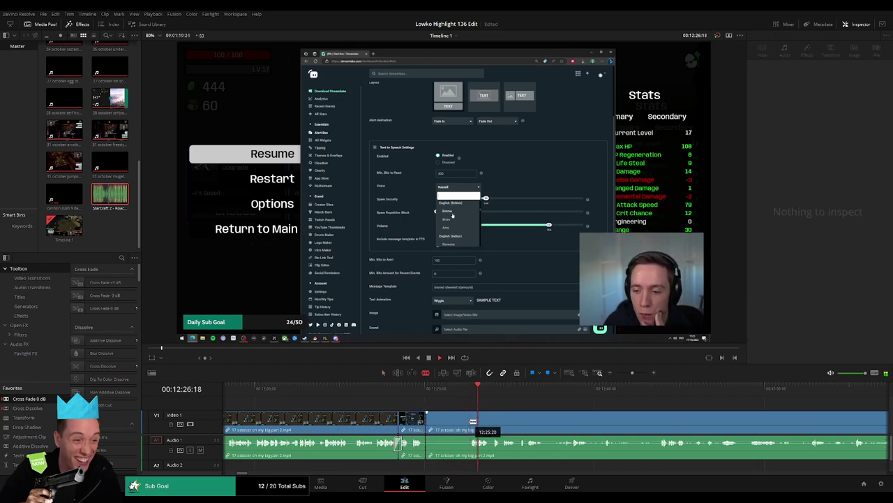
left_click(459, 425)
key("Delete")
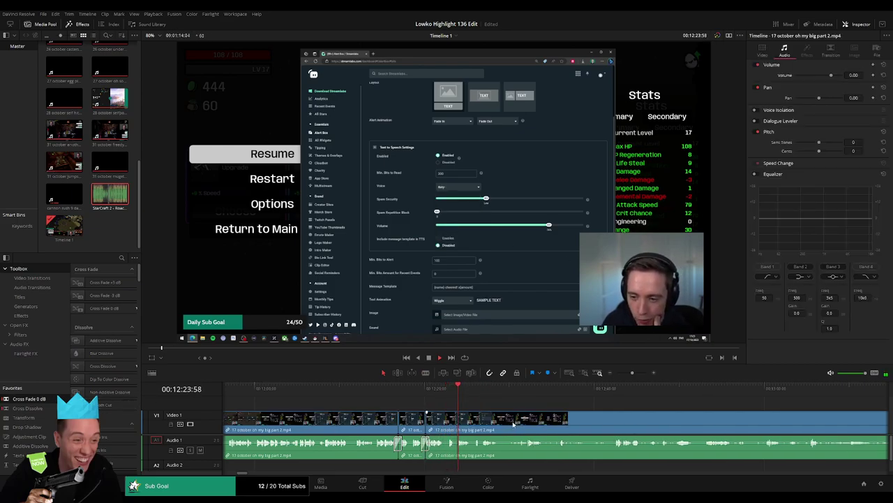
scroll(426, 422, "right", 3)
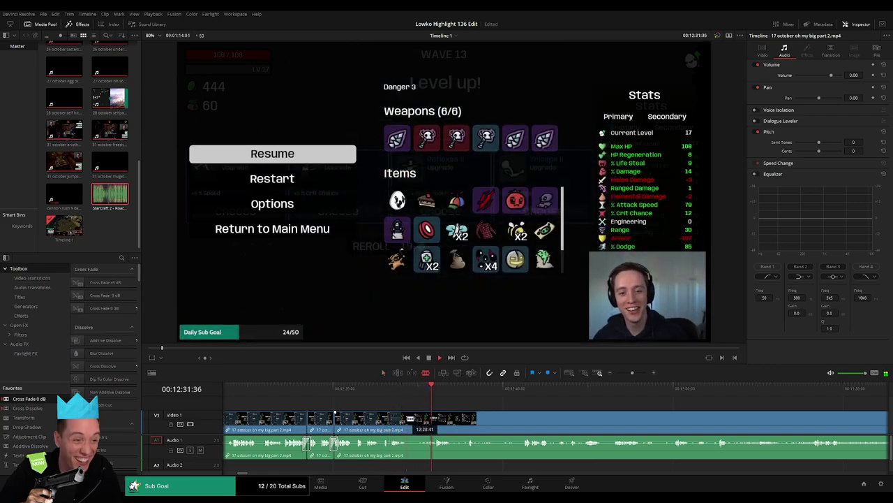
- Split the gameplay clip and scrub past the Level up screen into the Wave 13 shop
key("b")
left_click(408, 419)
left_click(469, 393)
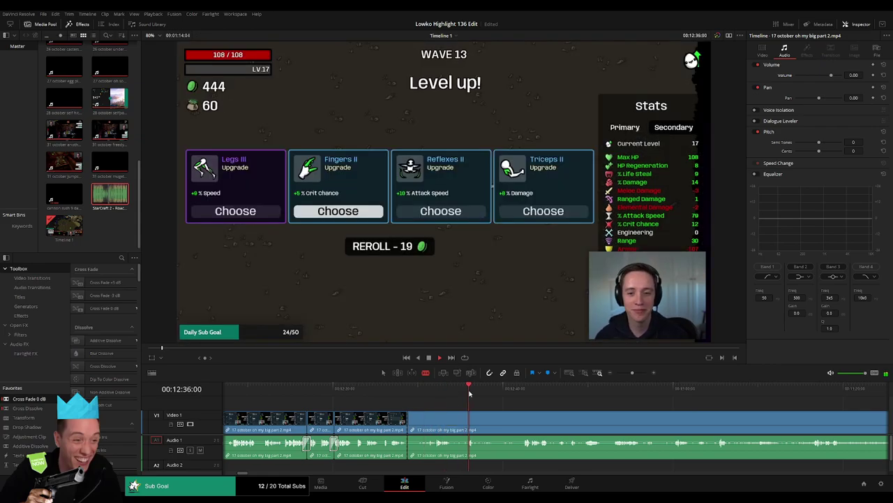
left_click_drag(521, 388, 685, 391)
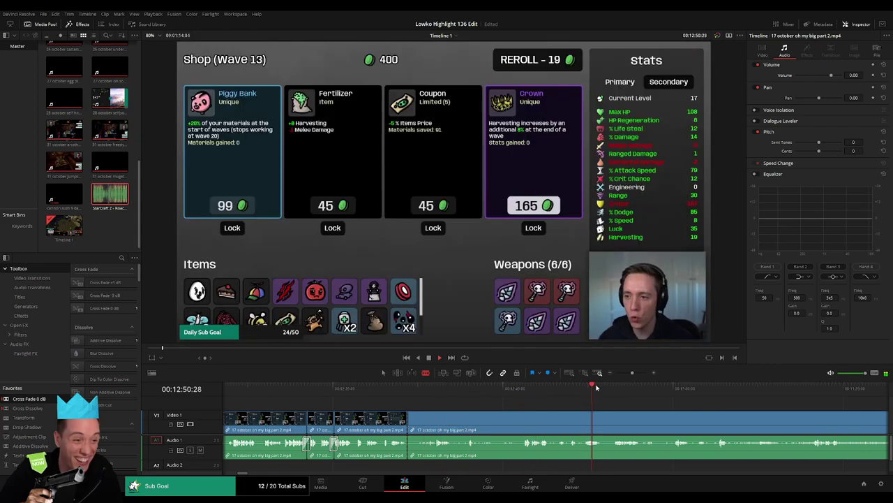
key("space")
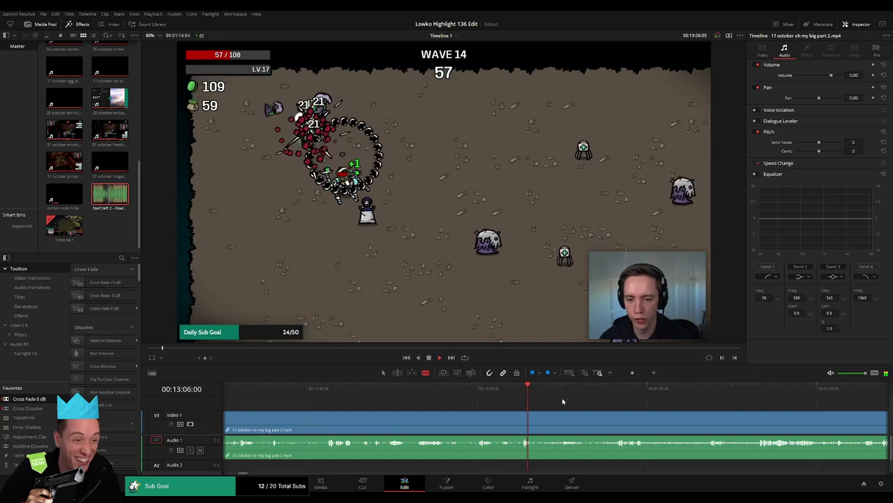
left_click(618, 389)
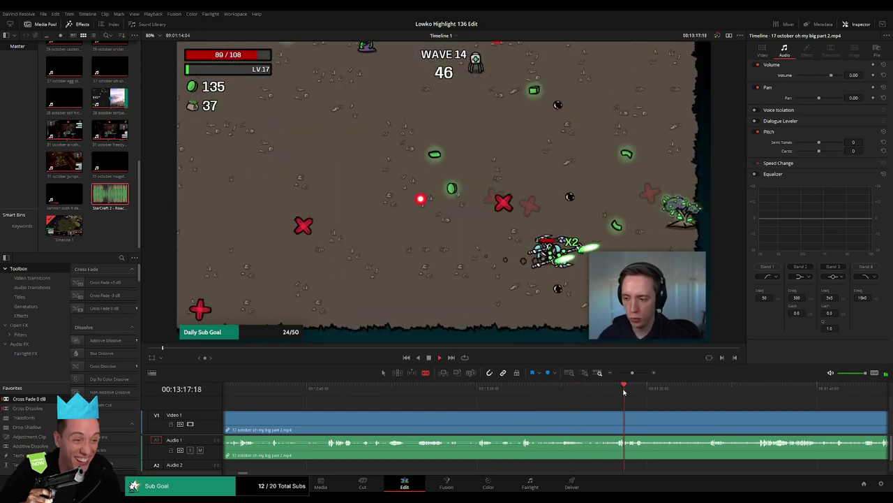
left_click(711, 390)
- Find the cut point in the Wave 14 shop footage and zoom the timeline out
left_click(492, 408)
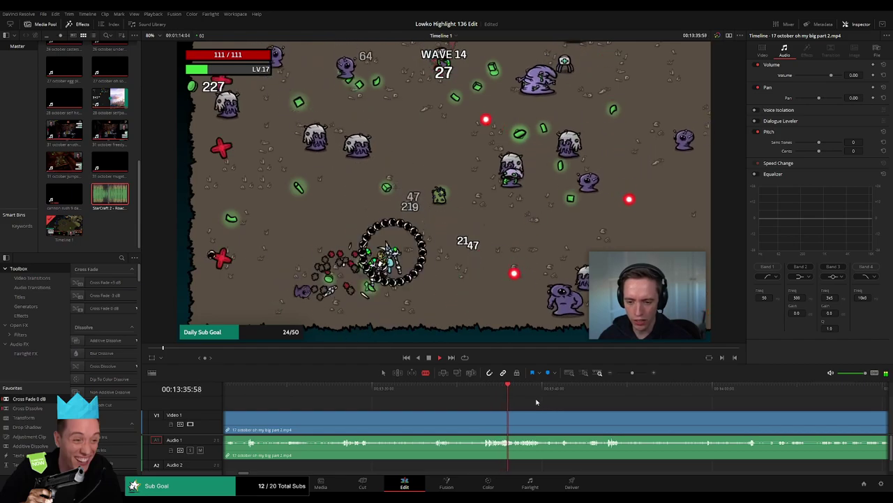
left_click(593, 392)
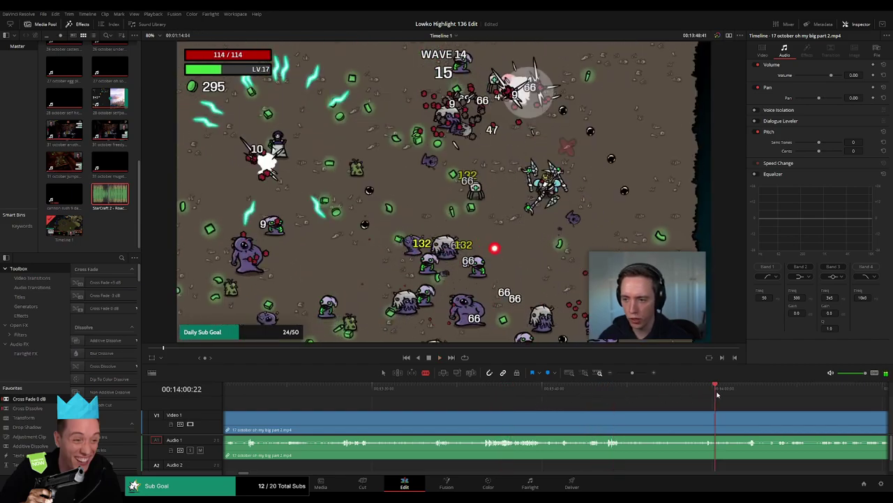
left_click(741, 390)
left_click(488, 393)
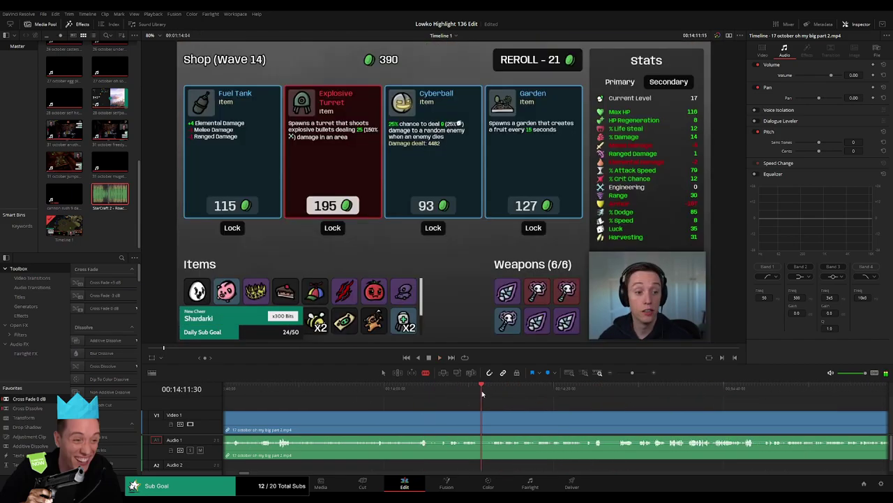
left_click_drag(488, 395, 462, 392)
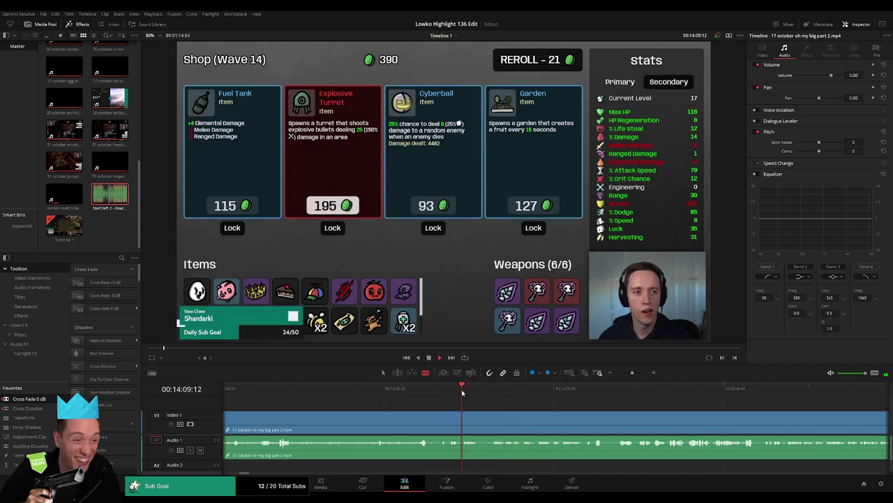
left_click(451, 411)
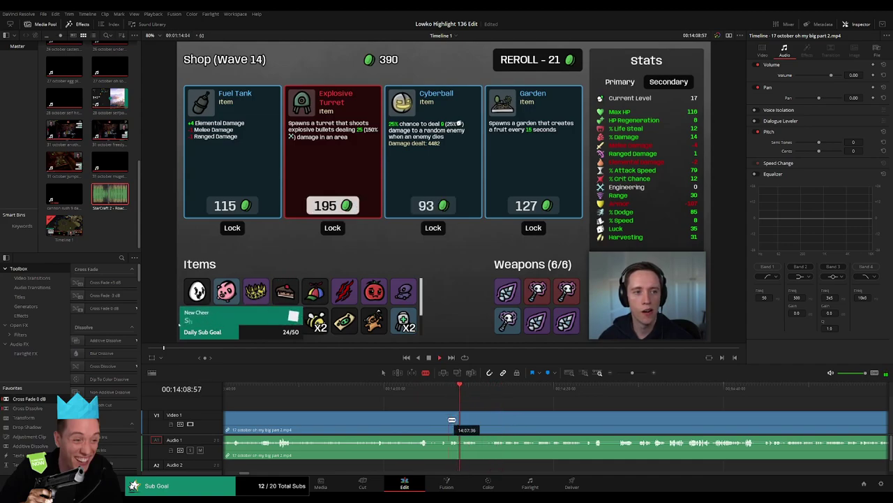
left_click(439, 419)
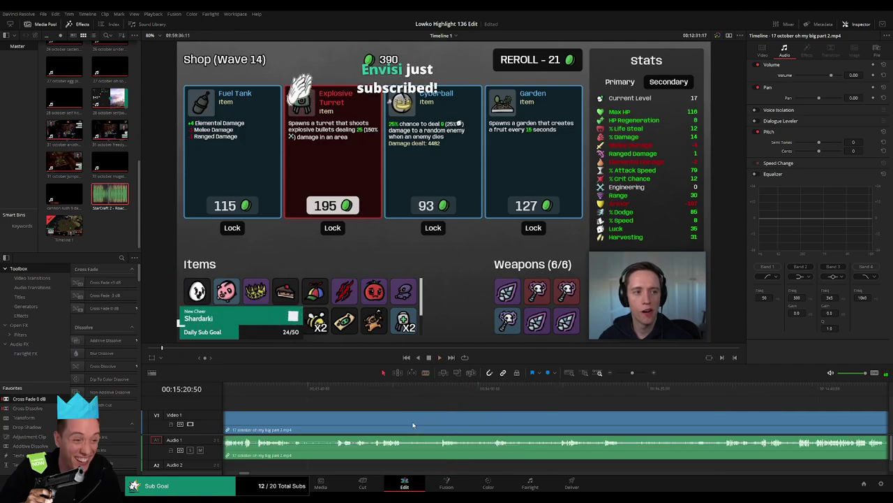
left_click(412, 424)
mouse_move(632, 372)
left_mouse_down()
mouse_move(625, 375)
mouse_move(633, 373)
left_mouse_up()
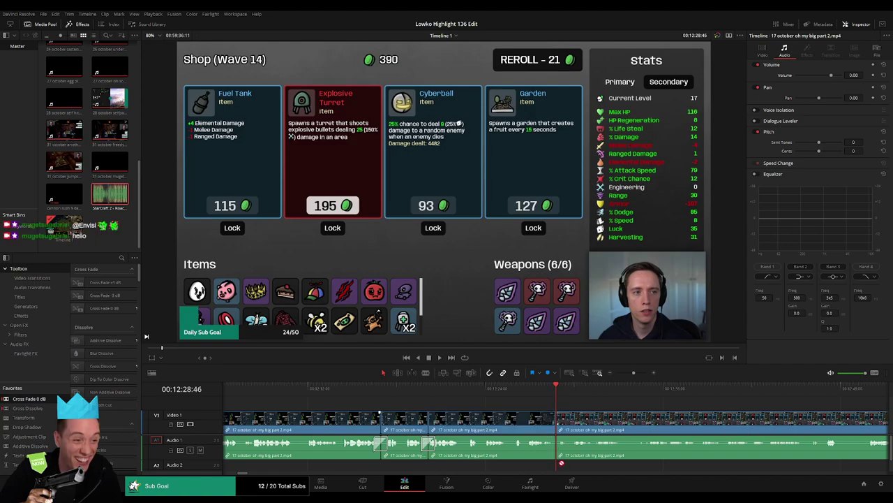
- Blade around a short unwanted stretch and ripple delete it
scroll(397, 402, "right", 3)
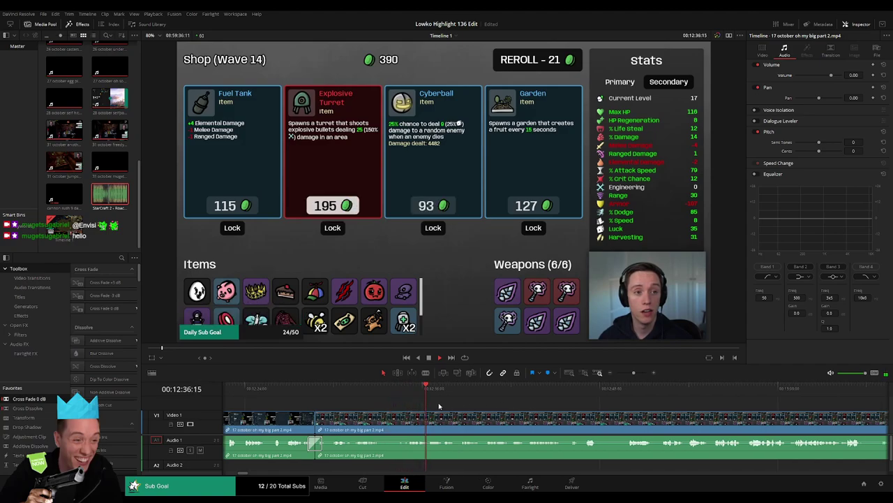
scroll(384, 400, "right", 1)
scroll(488, 416, "right", 1)
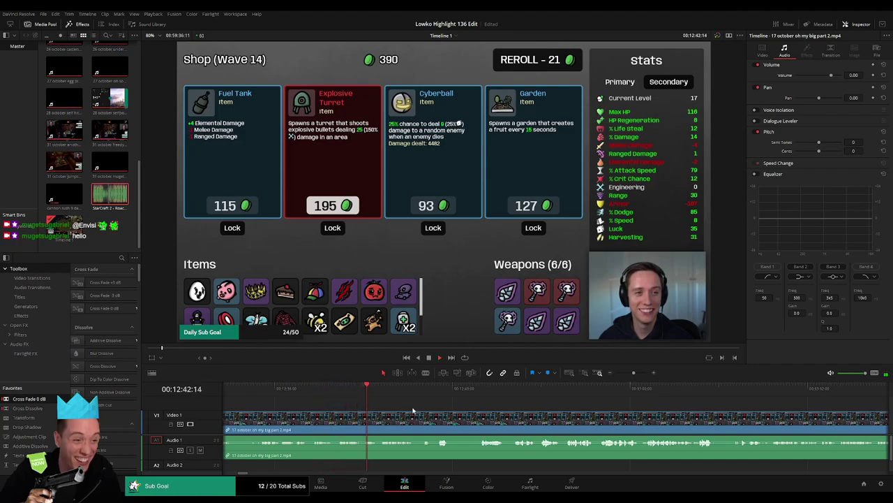
scroll(397, 415, "right", 1)
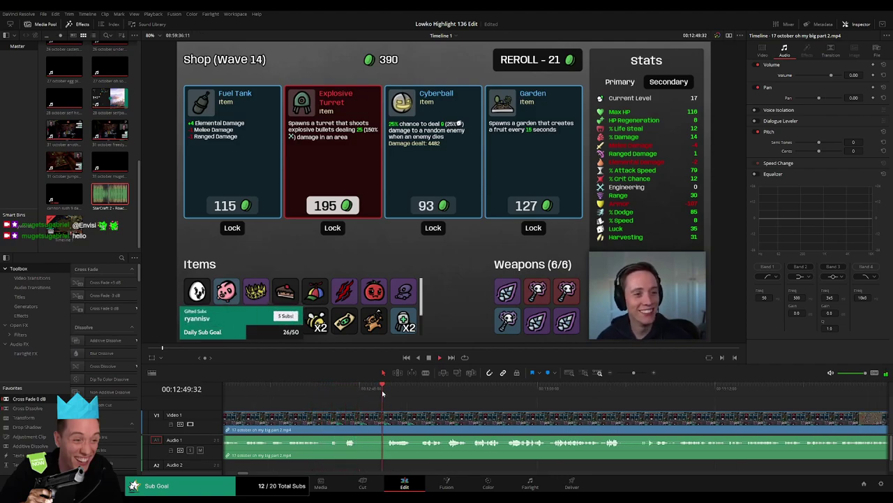
left_click(360, 417)
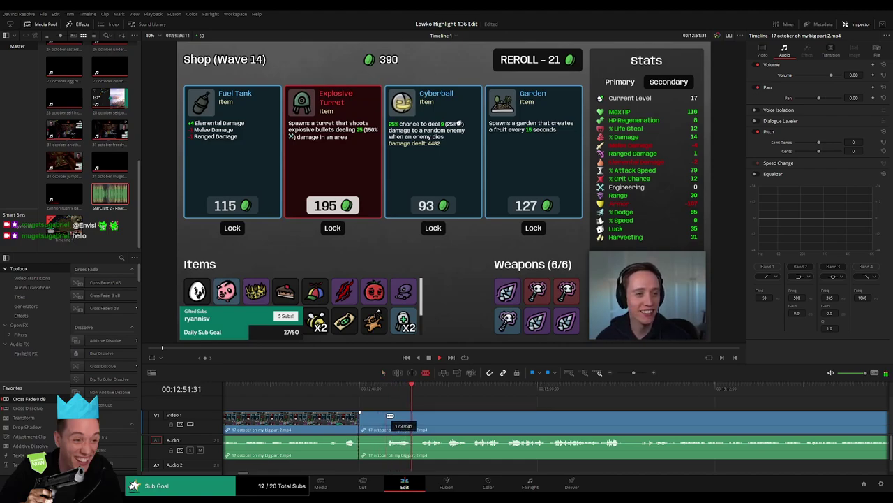
left_click(384, 417)
key("Delete")
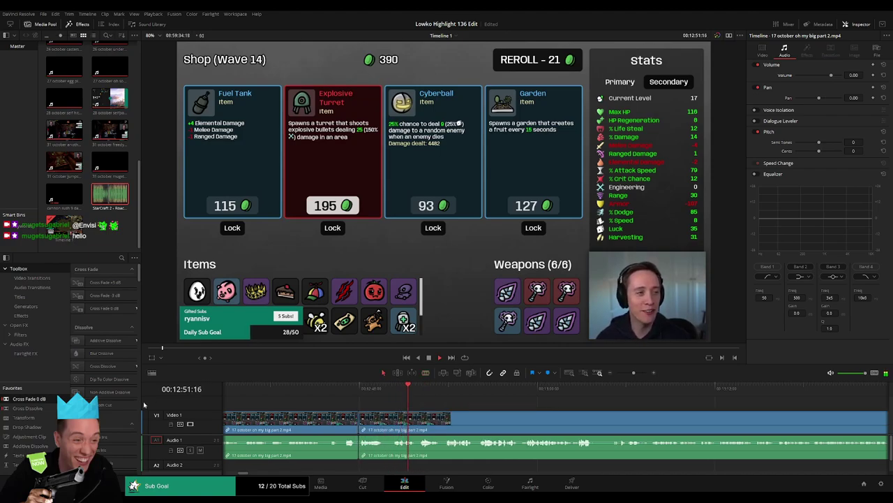
- Split the clip at the next cut point further along the timeline
scroll(441, 429, "right", 3)
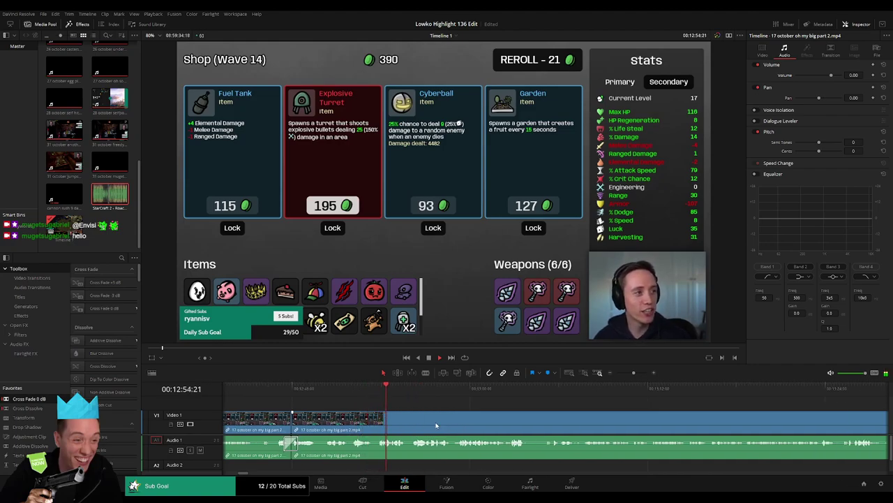
scroll(430, 415, "right", 5)
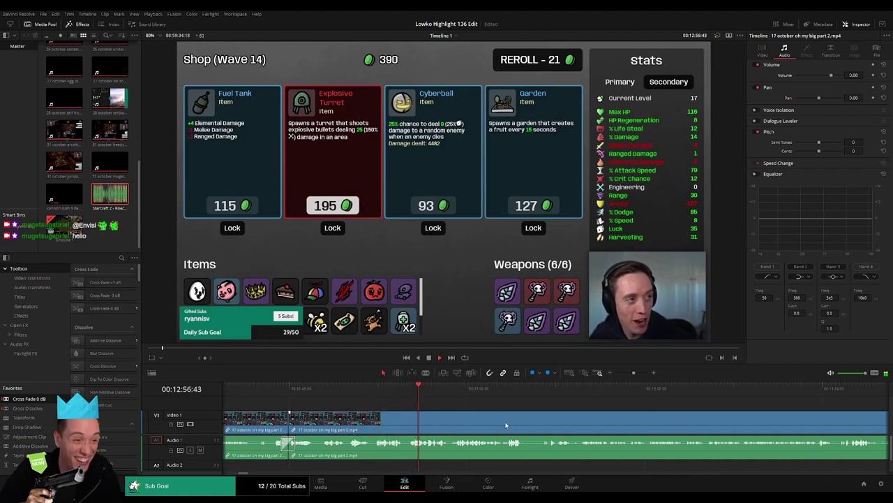
left_click_drag(341, 389, 361, 395)
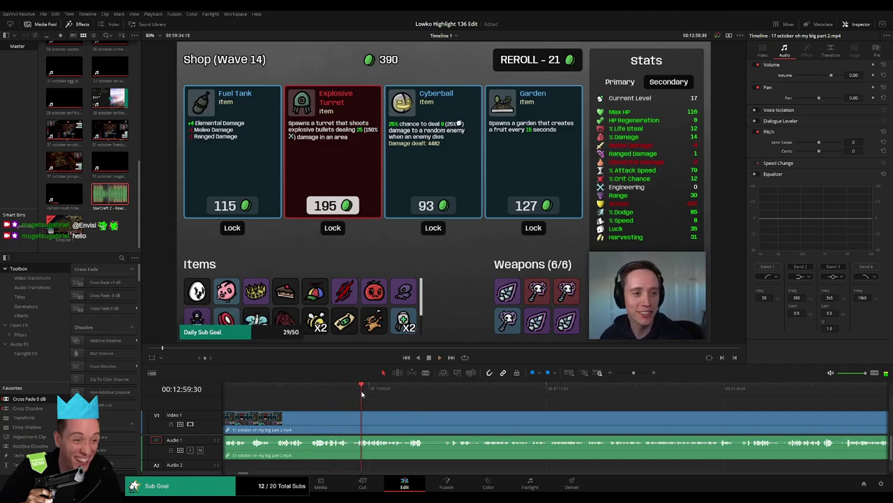
left_click(410, 395)
key("b")
left_click(426, 419)
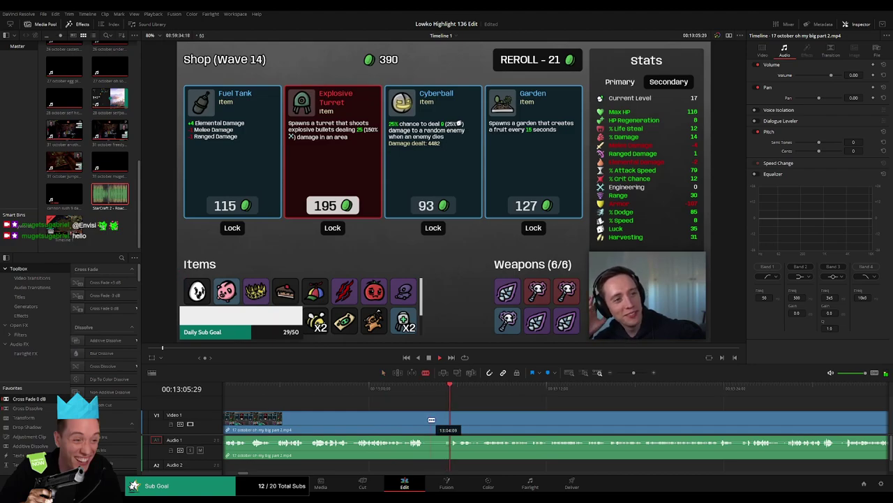
key("a")
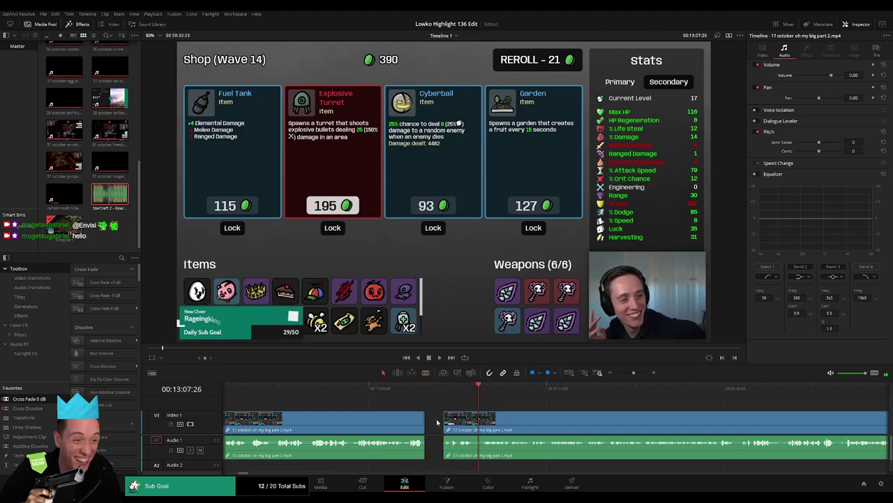
- Play back the Wave 14 shop and add a cut near its end
key("space")
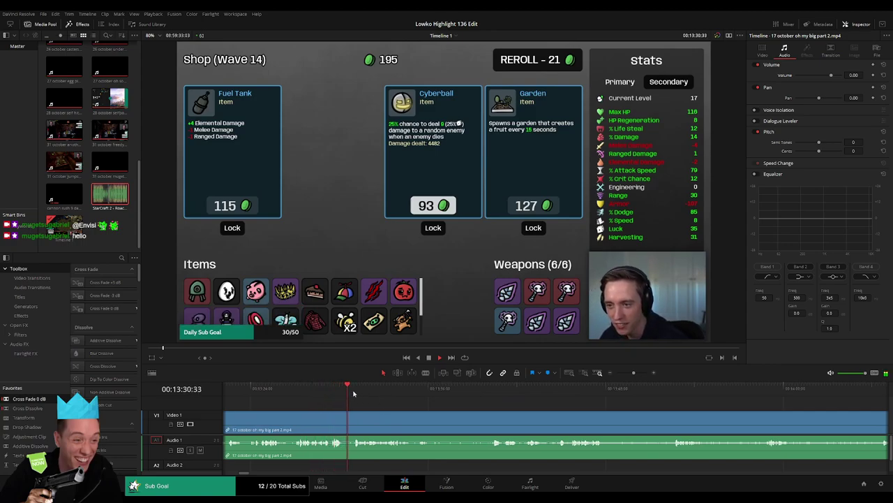
left_click(412, 391)
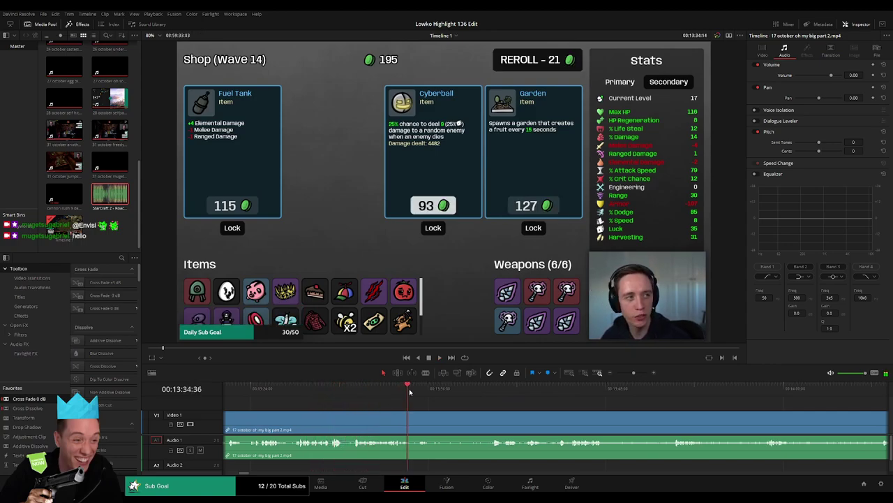
key("ctrl+b")
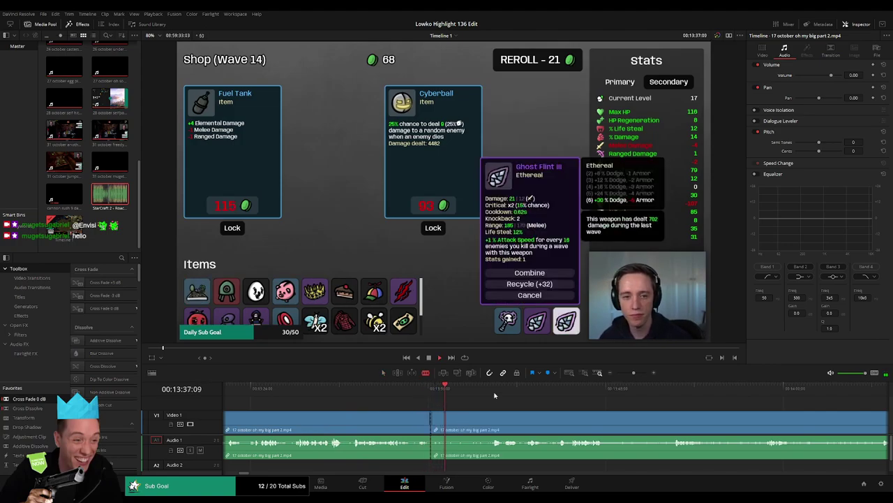
left_click(492, 388)
scroll(398, 406, "down", 3)
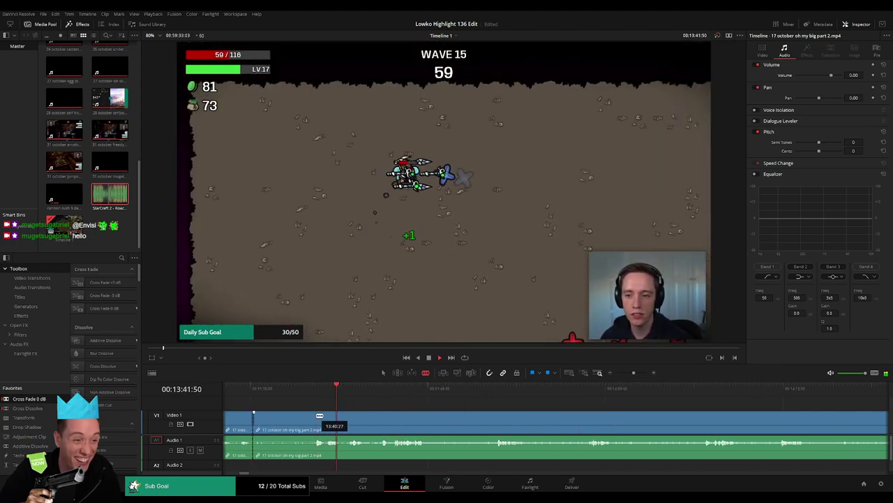
- Ripple delete the footage before a new split and add a Cross Fade at the audio cut
left_click(312, 417)
key("a")
left_click(303, 417)
key("Delete")
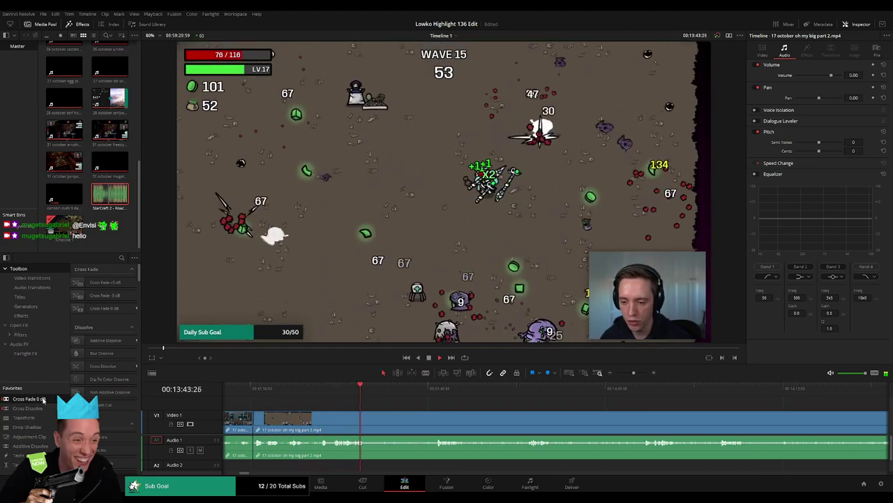
left_click_drag(48, 402, 253, 444)
- Split the wave 15 gameplay clip at two more points
key("b")
left_click(370, 422)
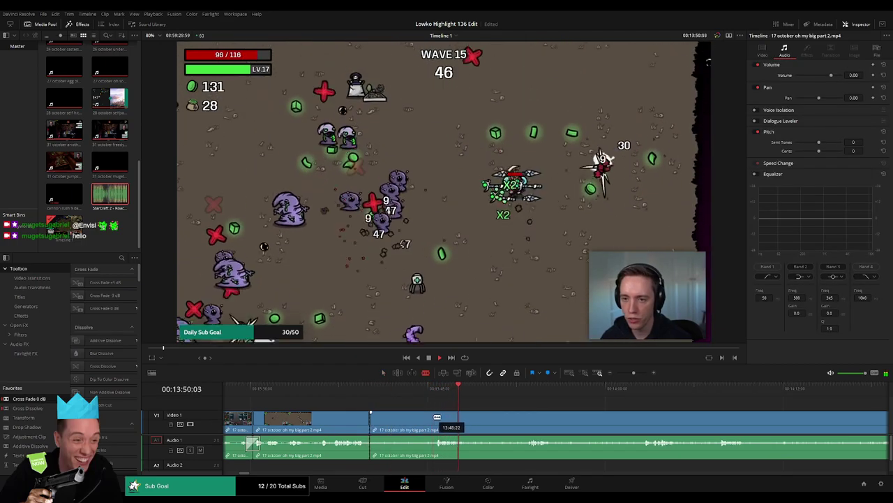
left_click(435, 422)
key("a")
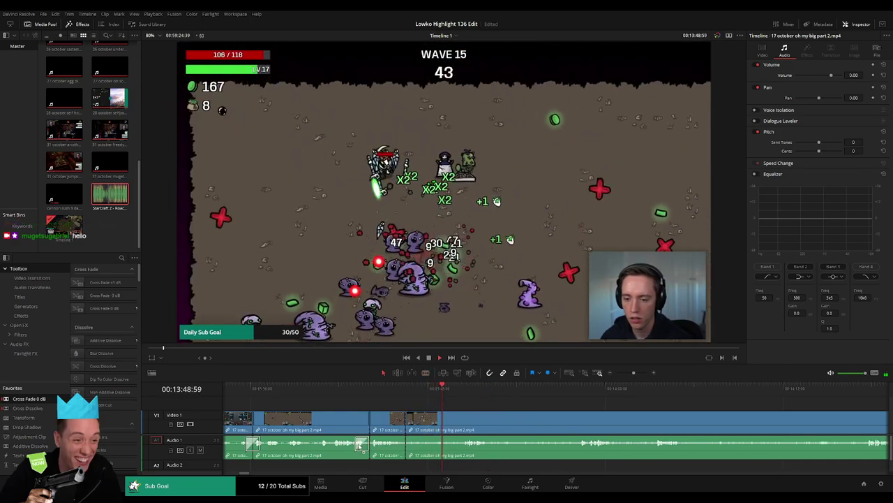
left_click(457, 403)
scroll(469, 401, "right", 3)
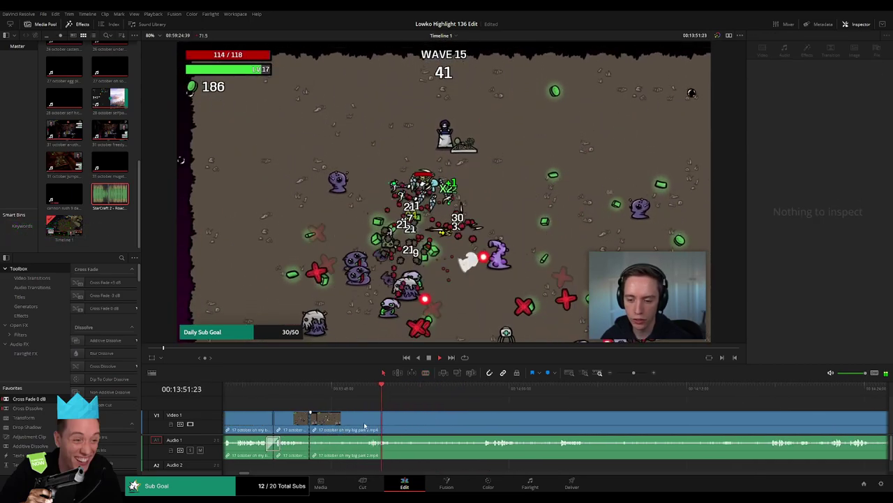
- Cut at the current frame and trim the short clip's end earlier
key("ctrl+b")
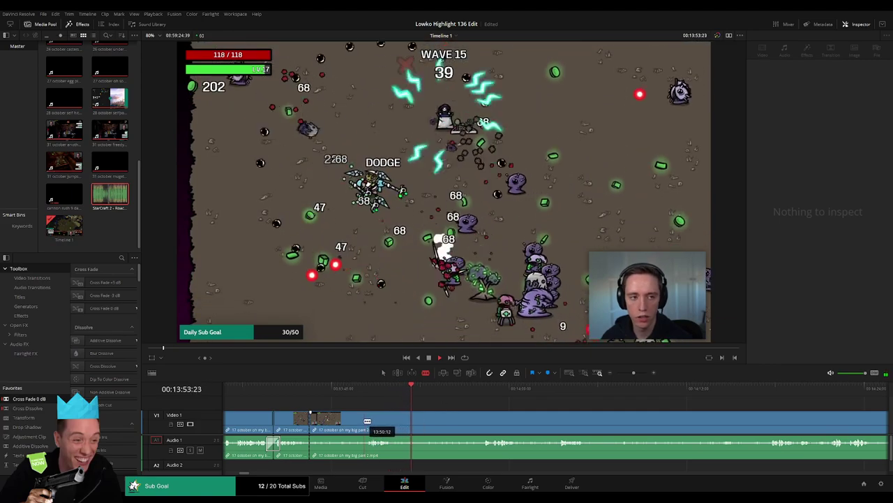
left_click_drag(370, 421, 347, 419)
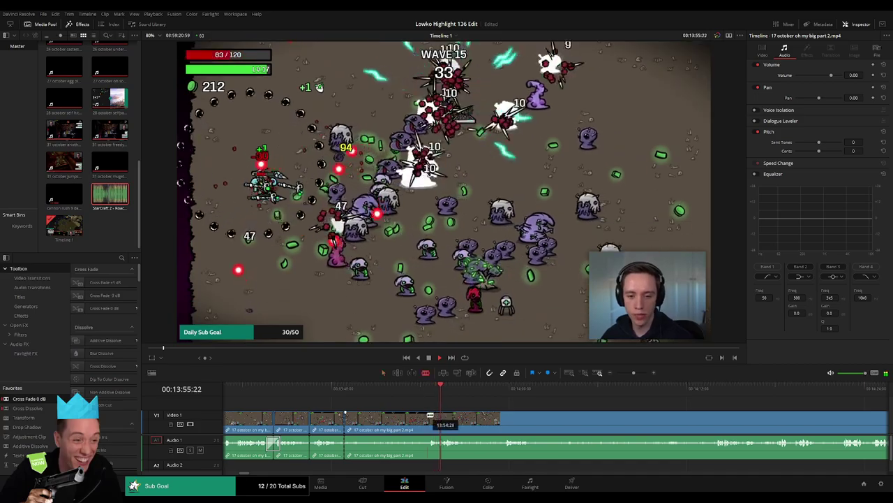
left_click(407, 419)
left_click_drag(428, 419, 381, 419)
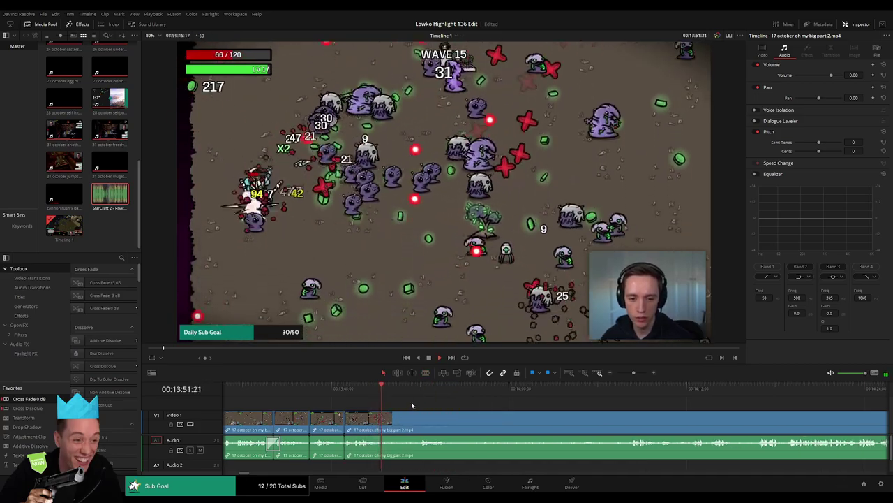
left_click_drag(415, 417, 417, 419)
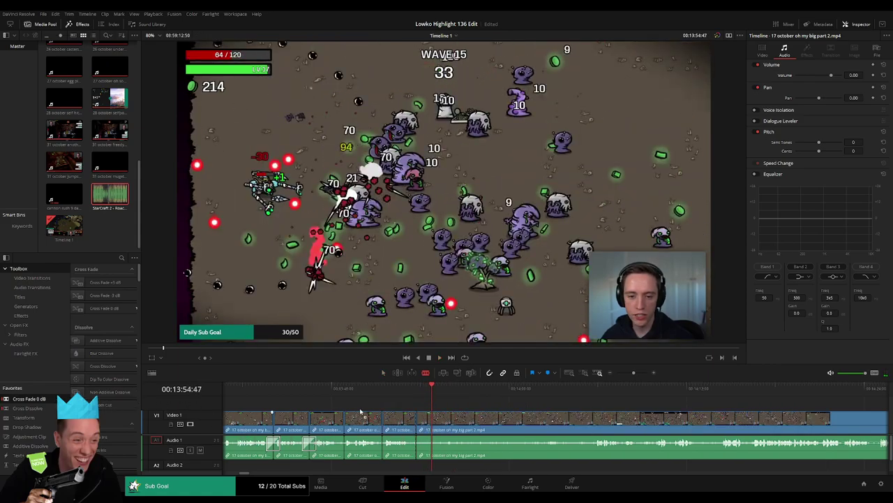
- Shuttle through the footage, remove the marked stretch and resume playback from the cut
scroll(361, 411, "left", 2)
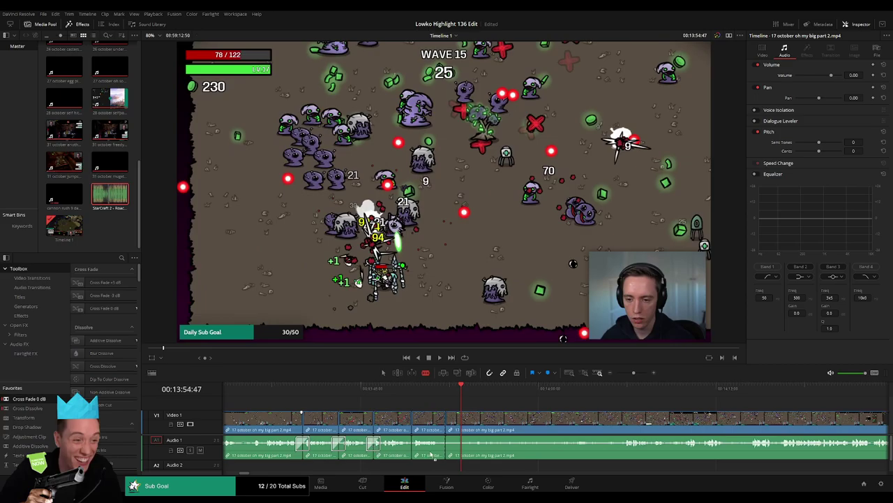
key("l")
key("l")
key("l")
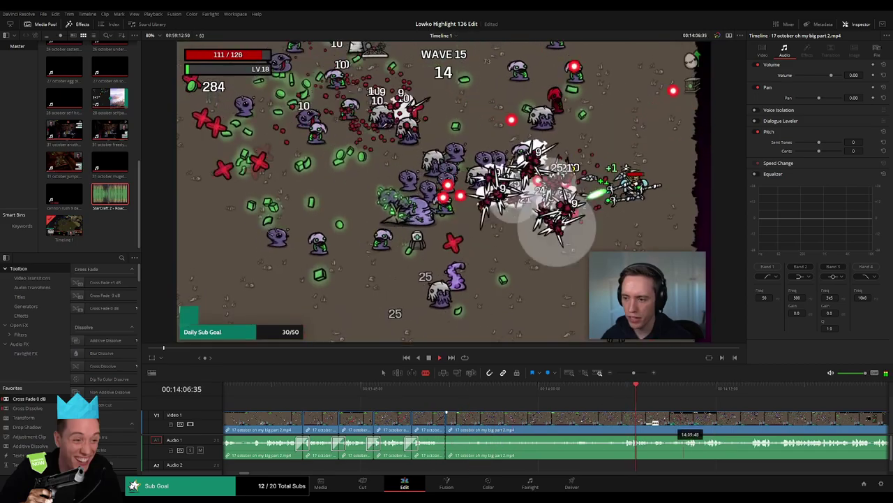
key("j")
key("l")
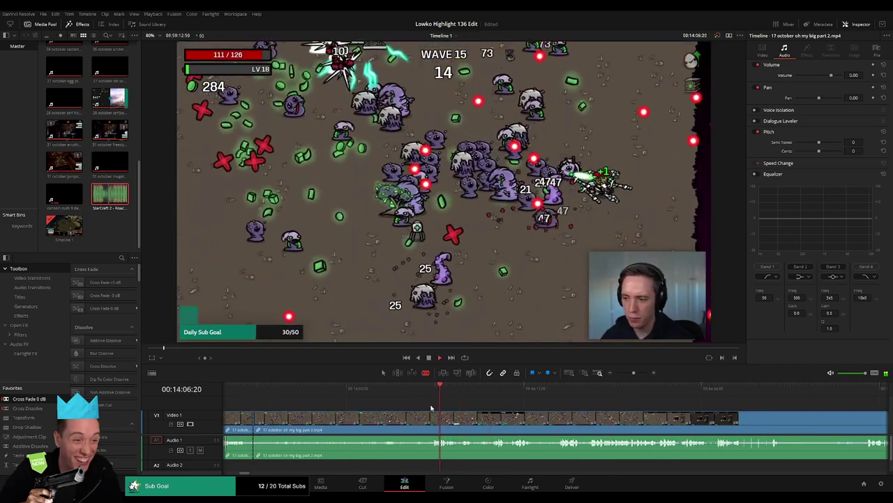
key("BackSpace")
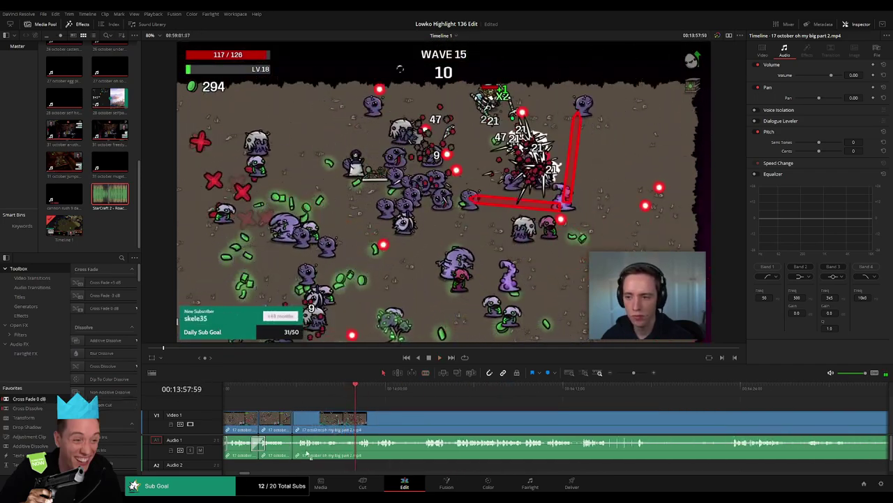
key("space")
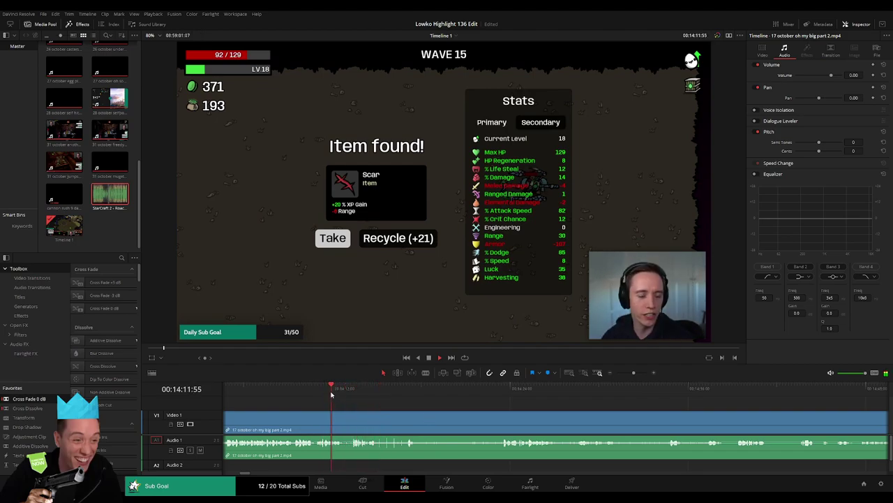
- Blade the wave 15 clip at the item-found screen and at the start of the Level up screen
key("b")
left_click(346, 424)
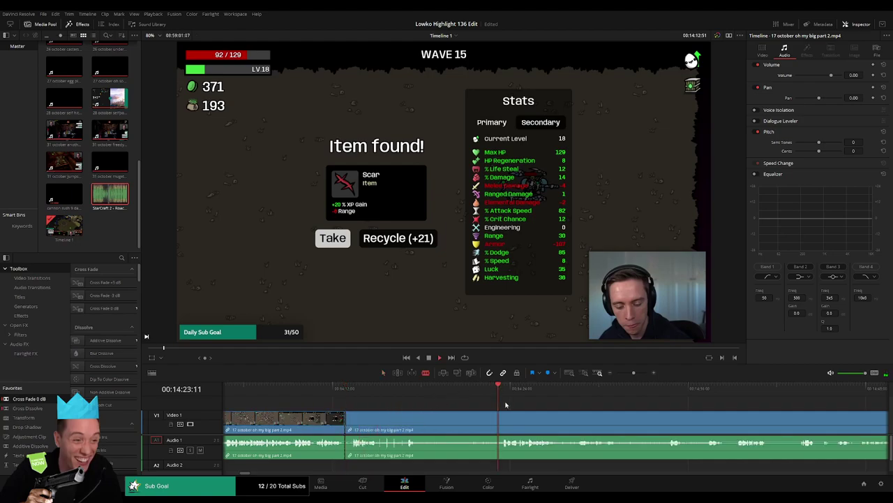
left_click(666, 396)
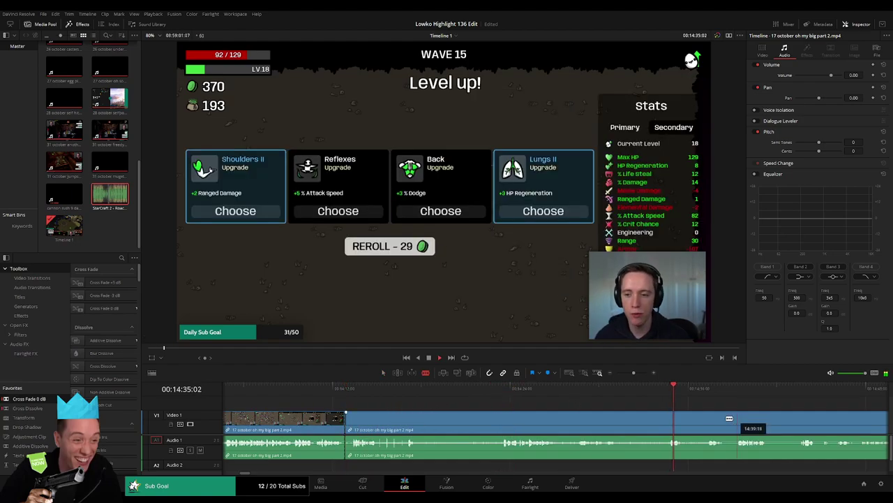
left_click(550, 423)
key("a")
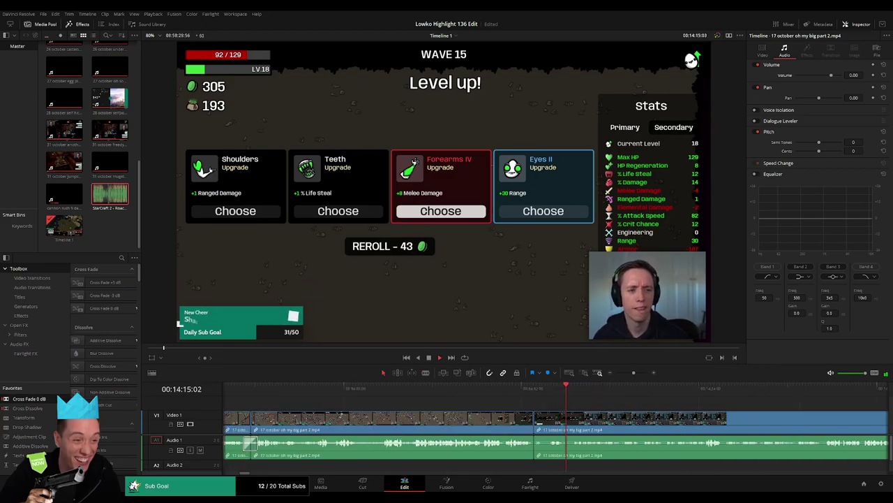
scroll(721, 434, "right", 5)
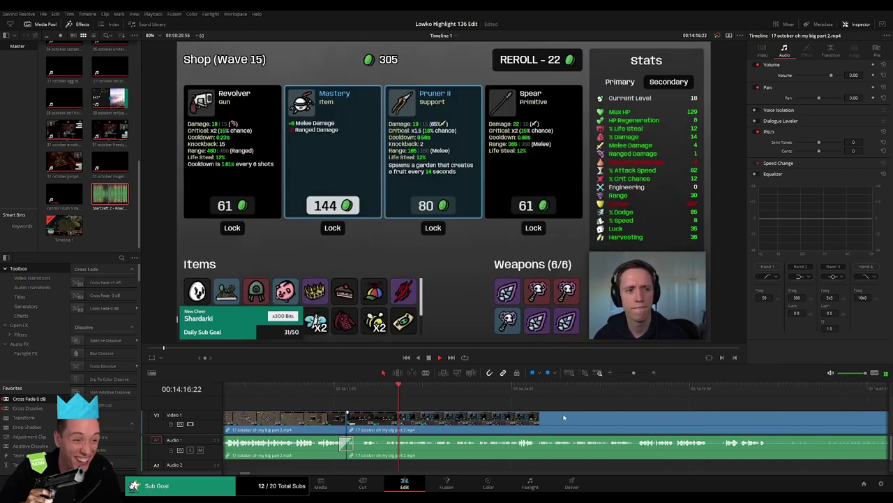
- Split where the Wave 15 shop browsing starts and delete the shop stretch up to the Wave 16 fight
scroll(524, 422, "right", 2)
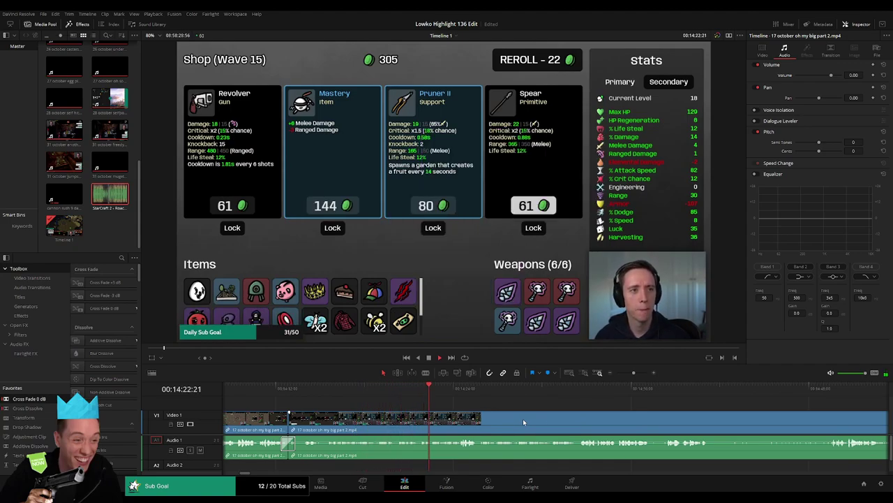
scroll(513, 419, "right", 2)
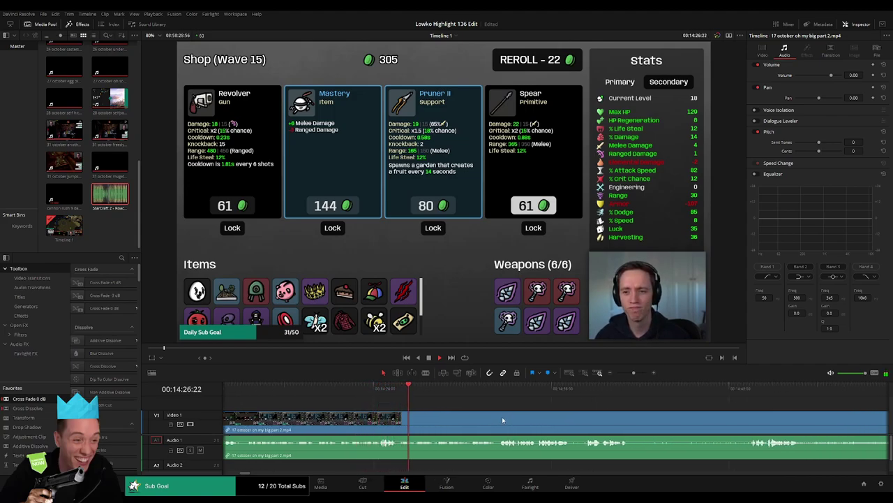
scroll(488, 418, "right", 2)
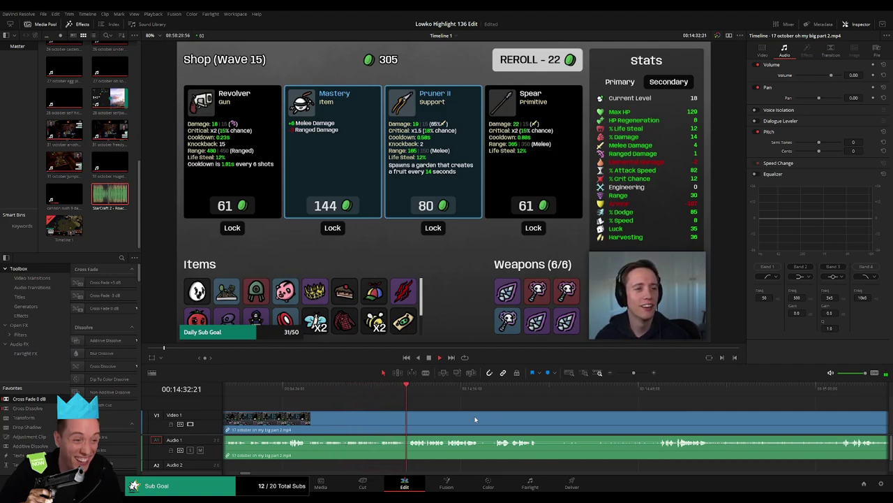
scroll(461, 416, "right", 2)
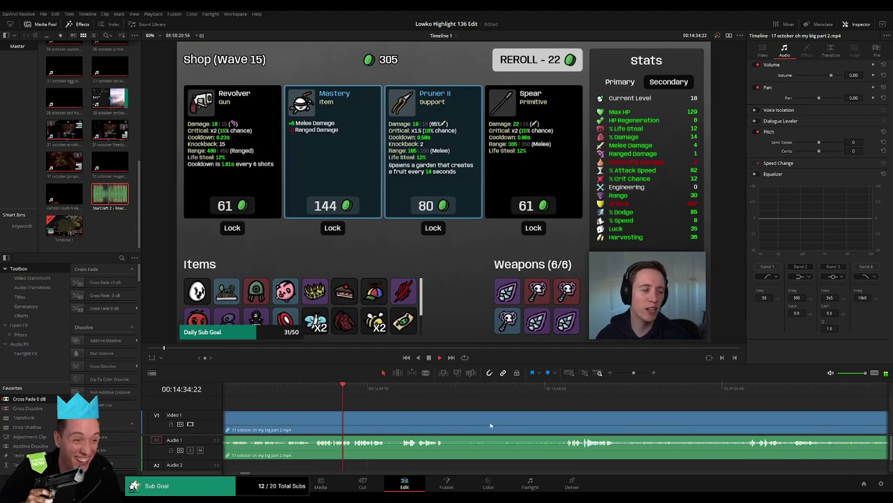
scroll(423, 420, "right", 2)
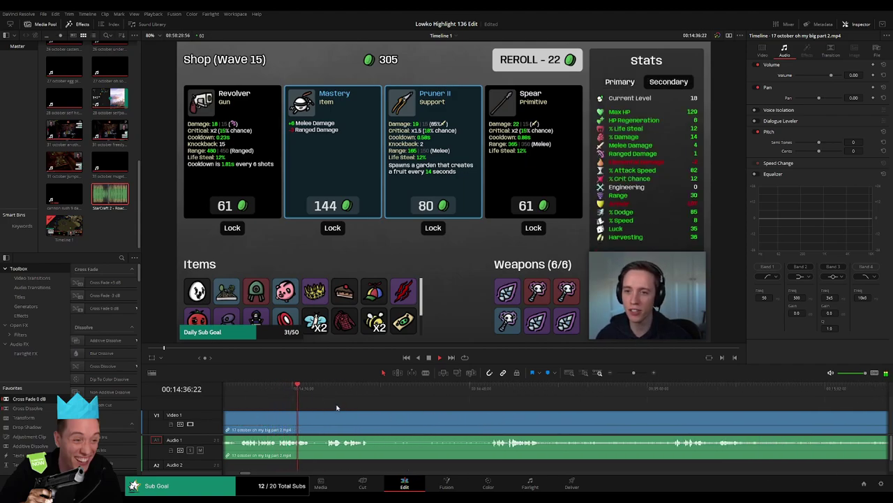
scroll(405, 418, "right", 1)
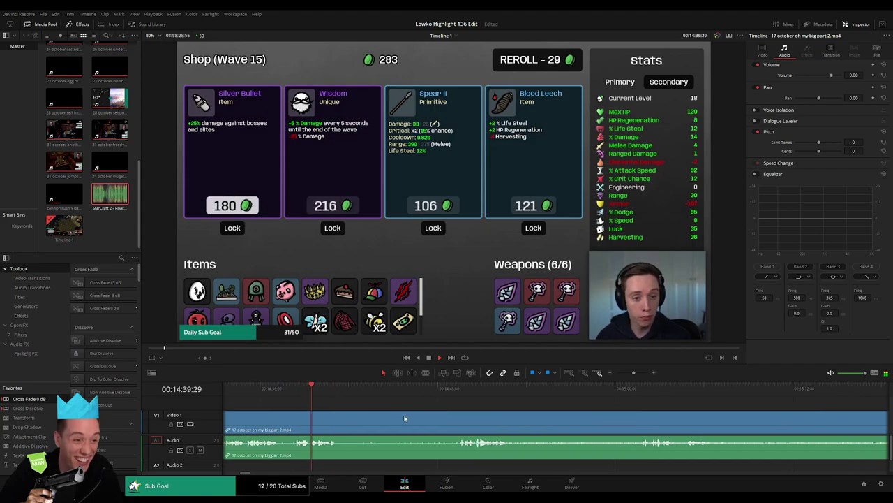
left_click(345, 425)
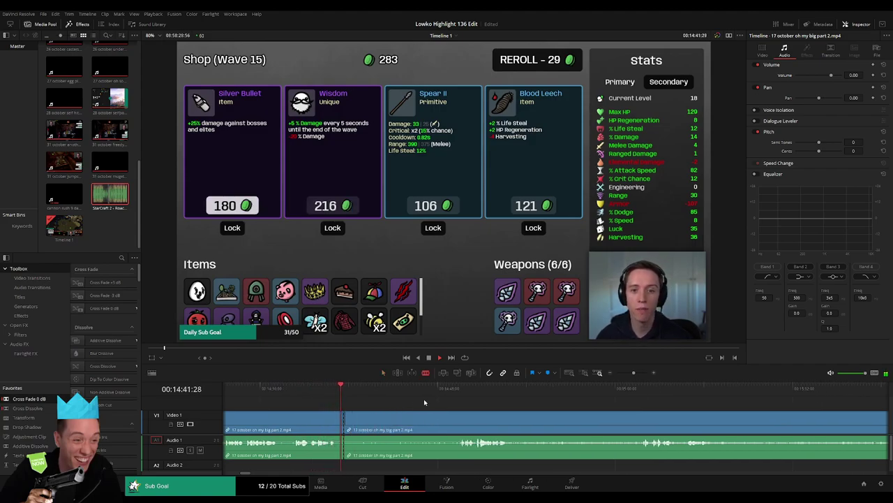
left_click(456, 397)
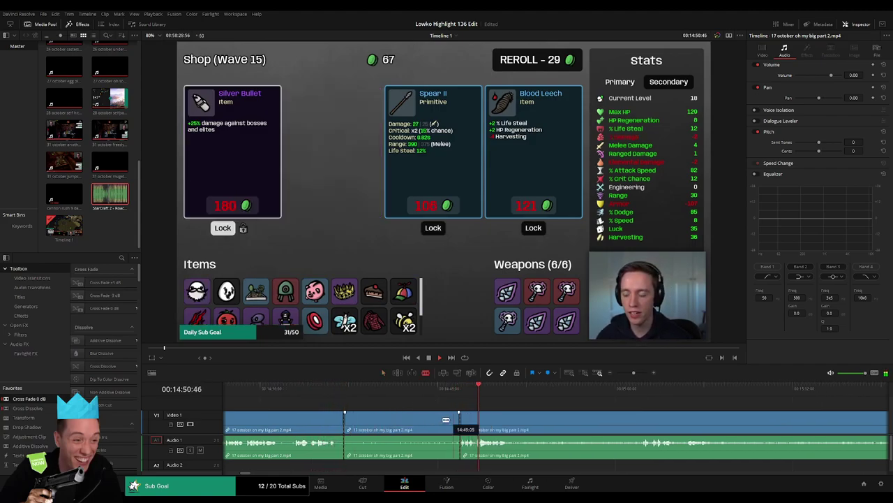
key("Delete")
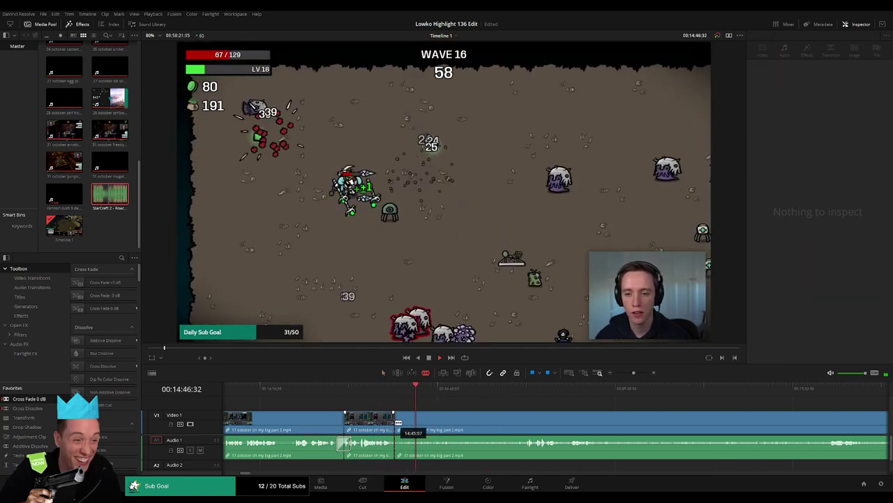
- Delete the footage up to a later wave 16 moment and close the small gap
left_click(521, 392)
key("Delete")
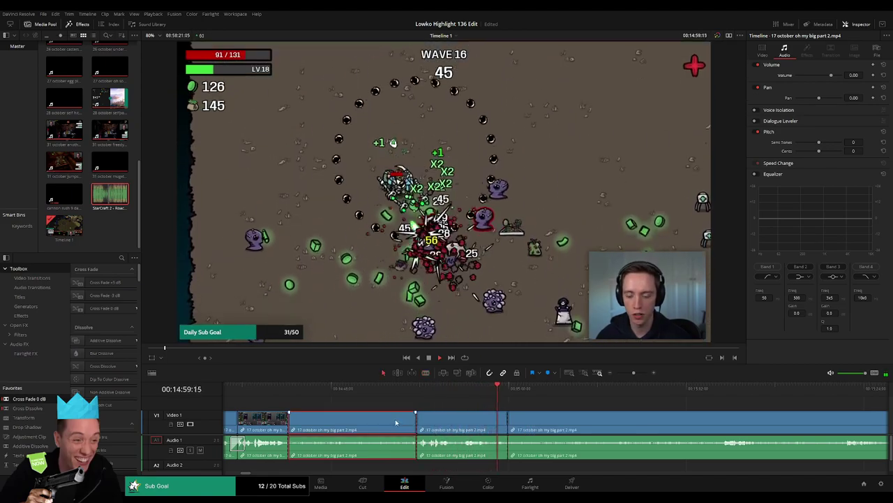
left_click_drag(418, 422, 396, 422)
key("Delete")
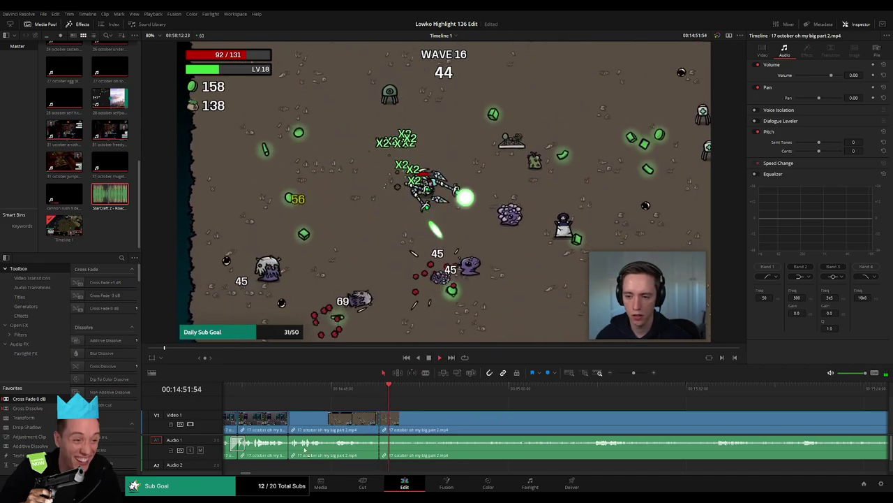
- Find a later wave 16 point and drag the clip edge to trim it shorter
left_click(458, 412)
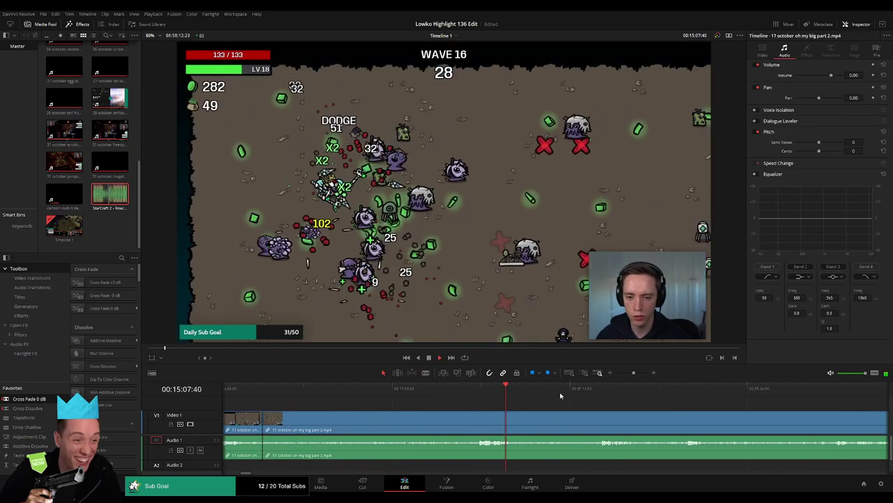
left_click(600, 388)
scroll(601, 392, "up", 3)
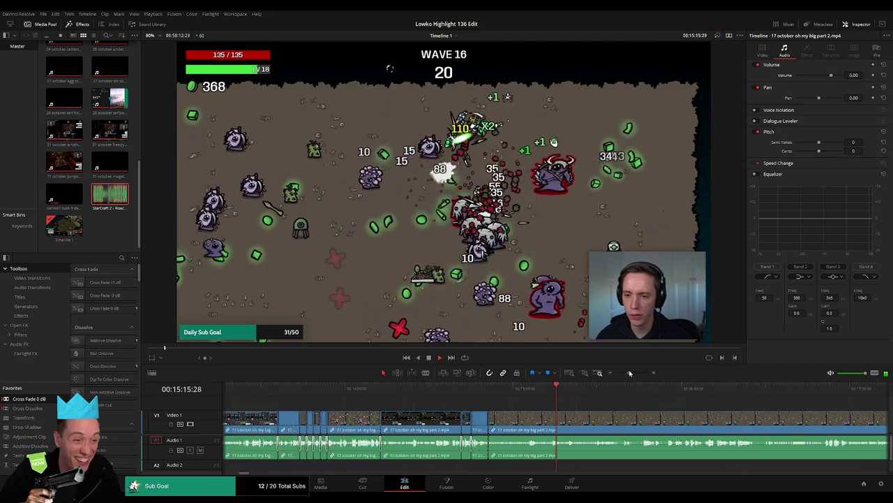
scroll(602, 392, "up", 2)
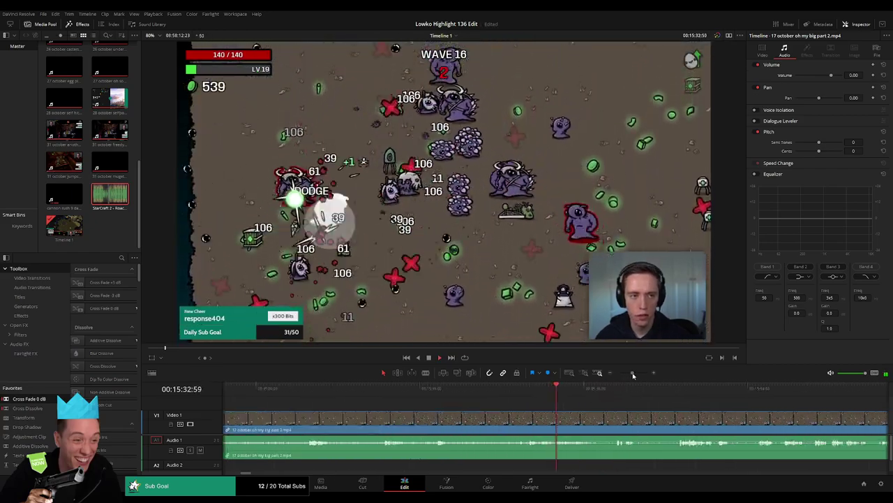
left_click(517, 388)
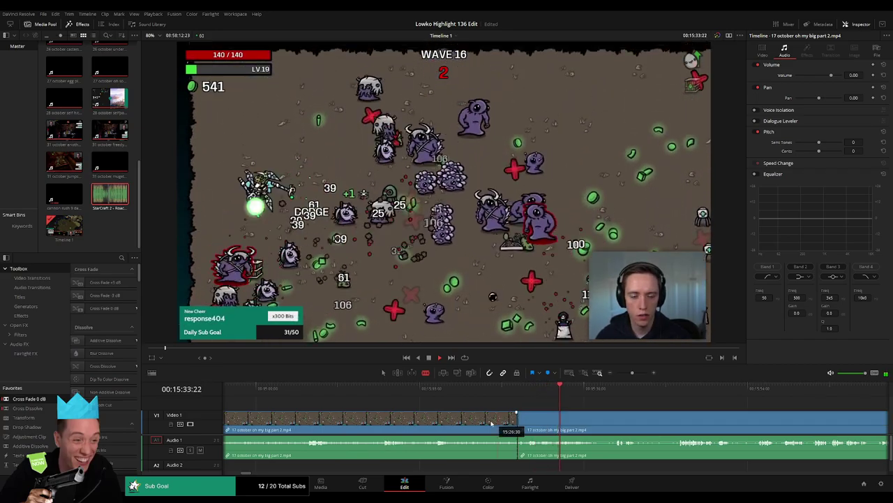
left_click_drag(521, 418, 488, 422)
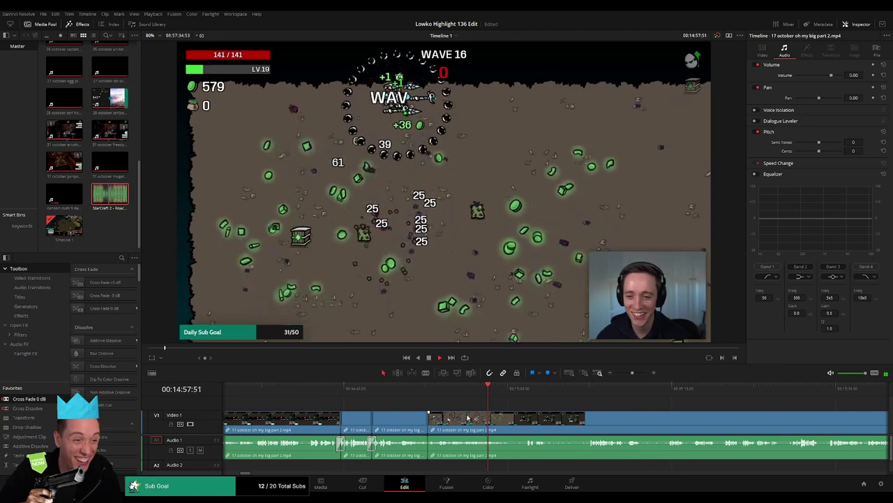
scroll(418, 395, "right", 3)
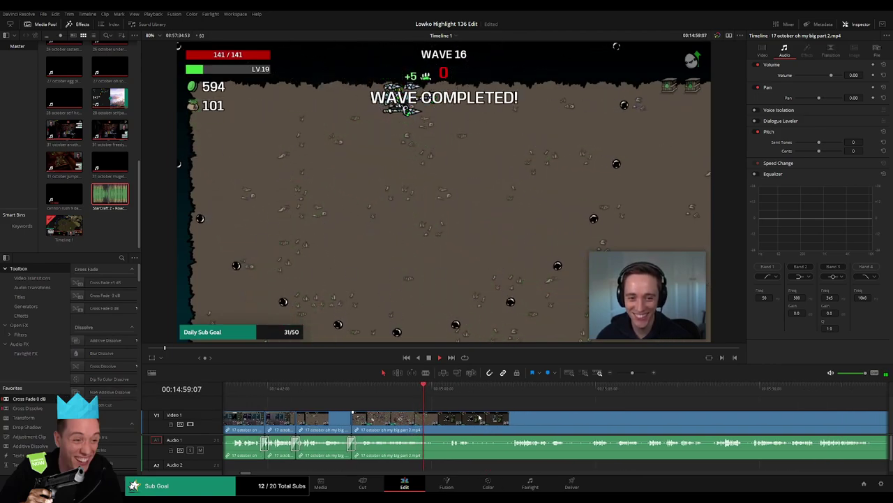
scroll(405, 414, "right", 2)
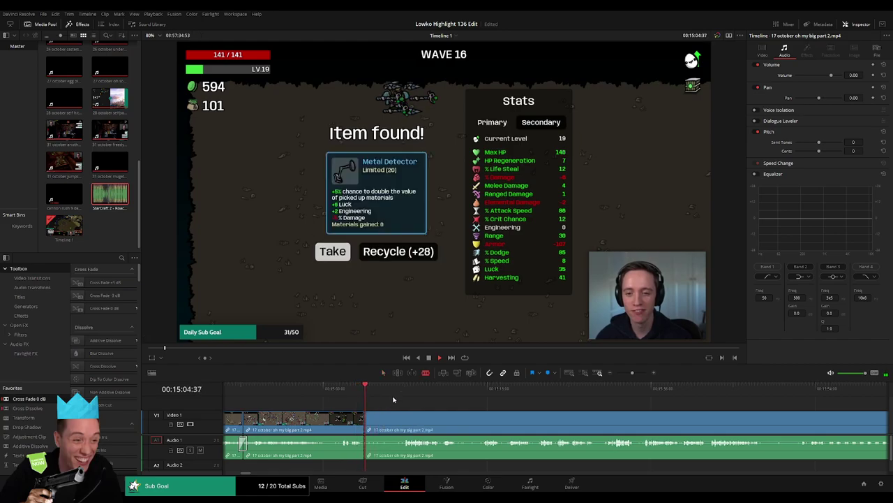
- Scrub through the footage after the wave into the wave 16 shop and play the edit back
left_click(406, 393)
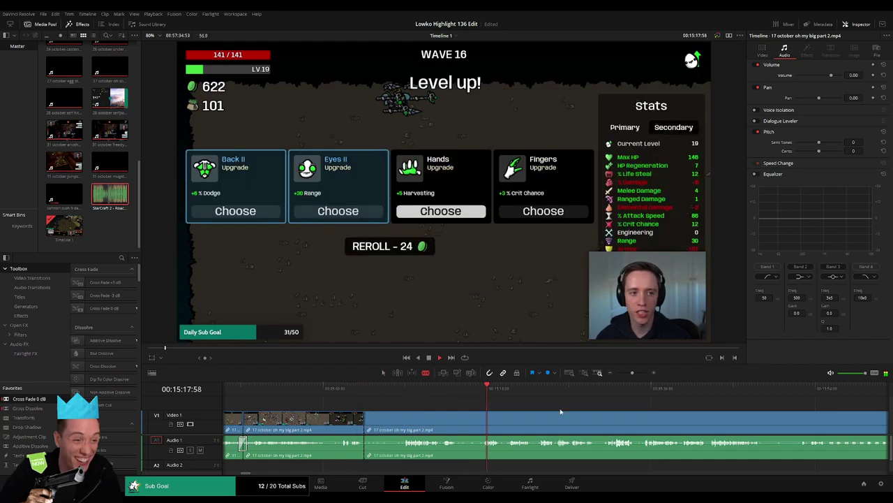
left_click(619, 389)
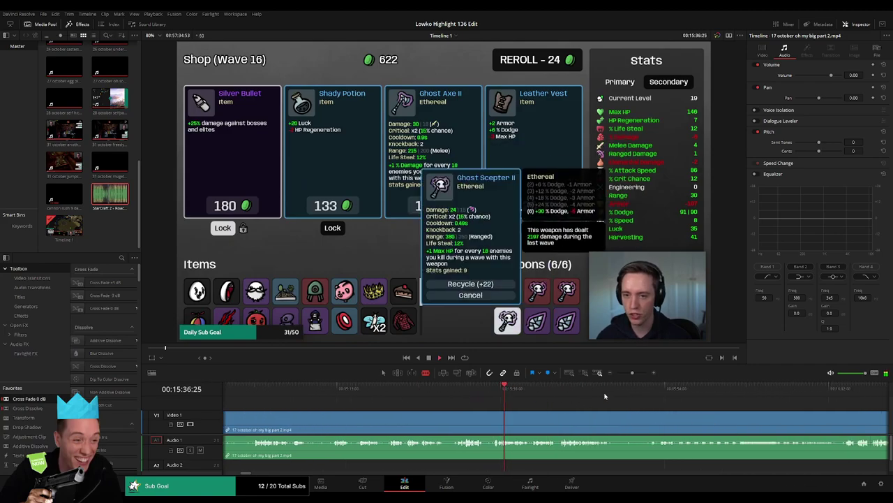
left_click(645, 389)
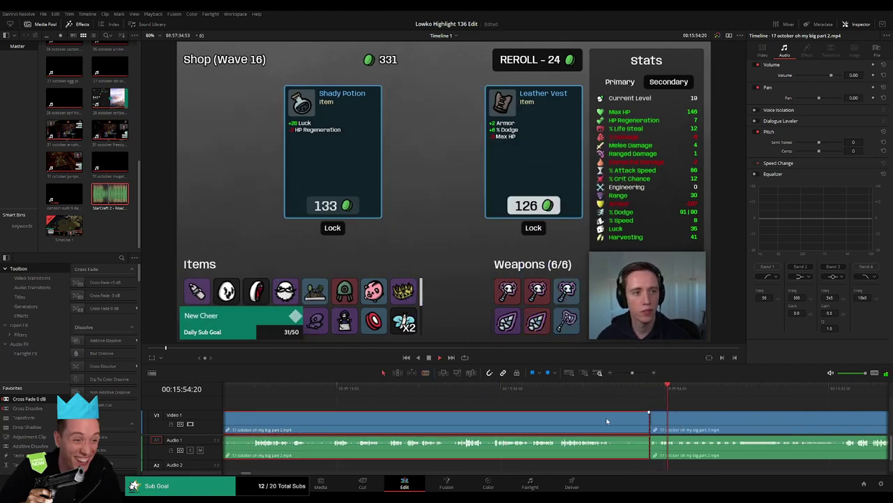
scroll(607, 421, "down", 5)
scroll(431, 416, "up", 2)
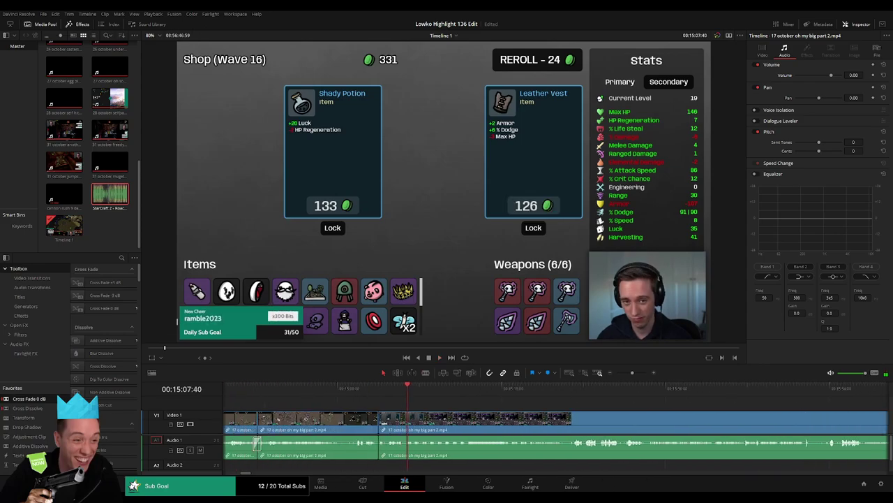
key("space")
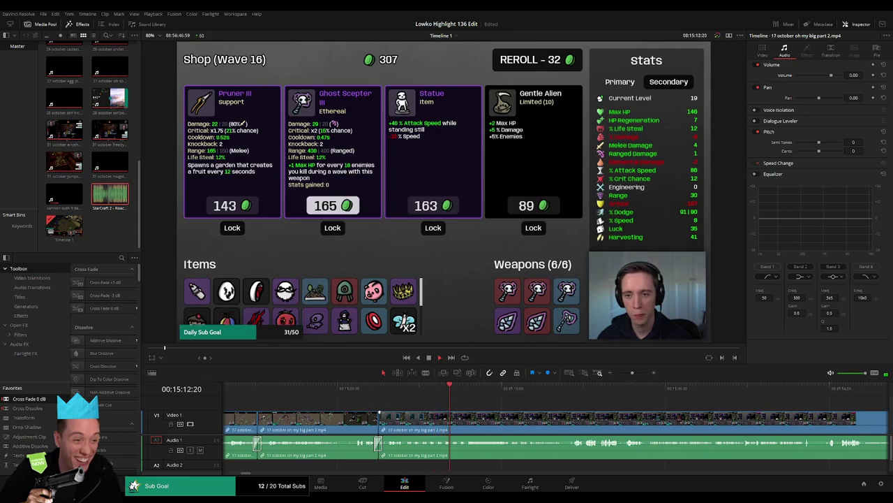
- Follow playback to the end of the wave 16 shop footage and select the leftover shop clip
scroll(457, 410, "right", 3)
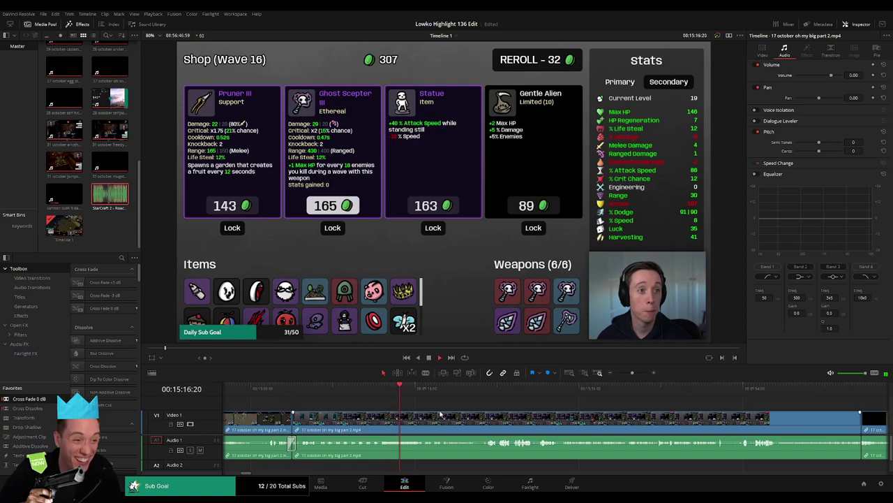
scroll(488, 419, "right", 3)
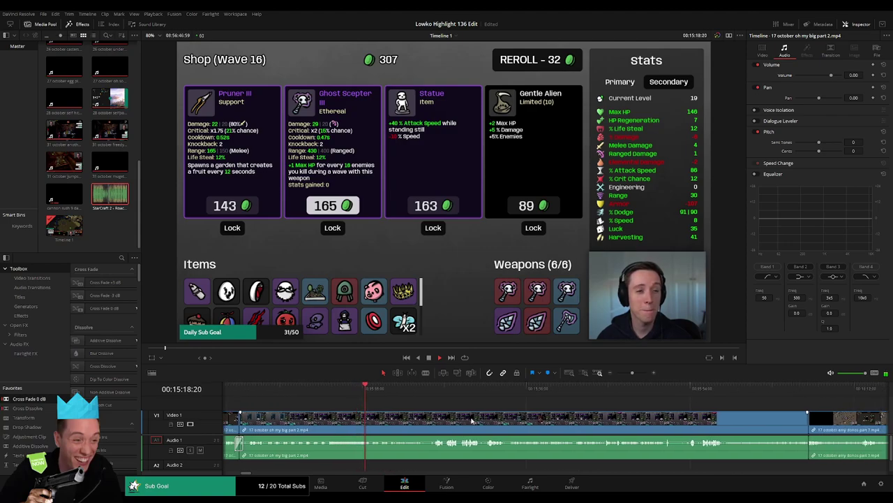
scroll(472, 420, "right", 5)
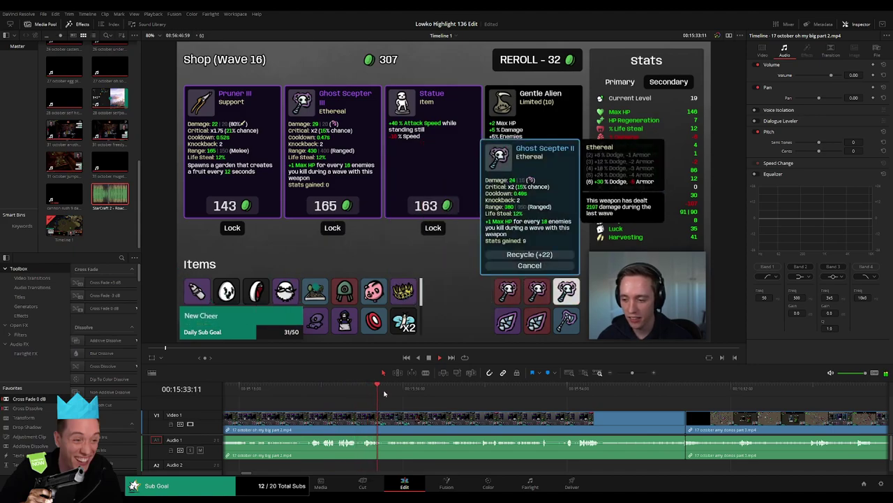
scroll(499, 420, "right", 2)
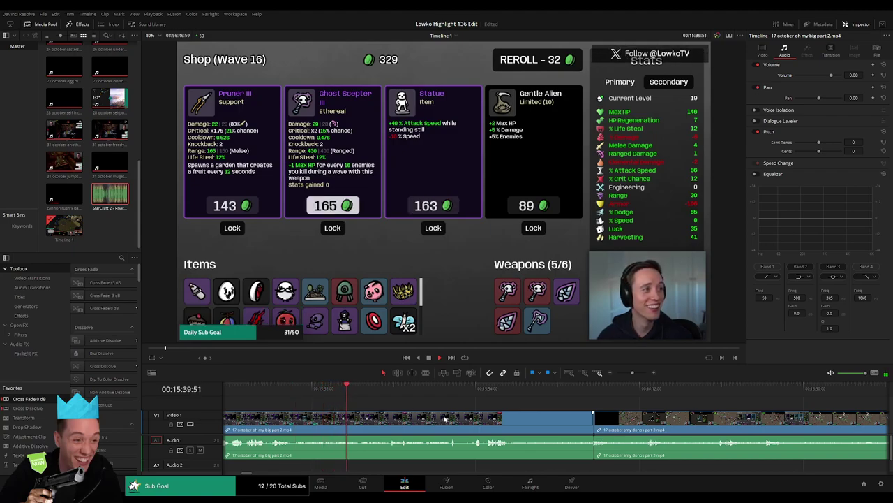
scroll(444, 418, "right", 1)
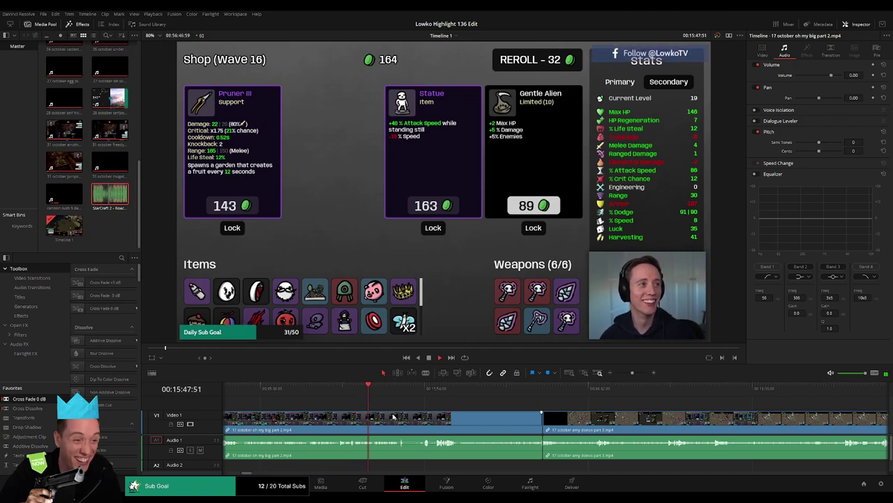
scroll(388, 418, "right", 2)
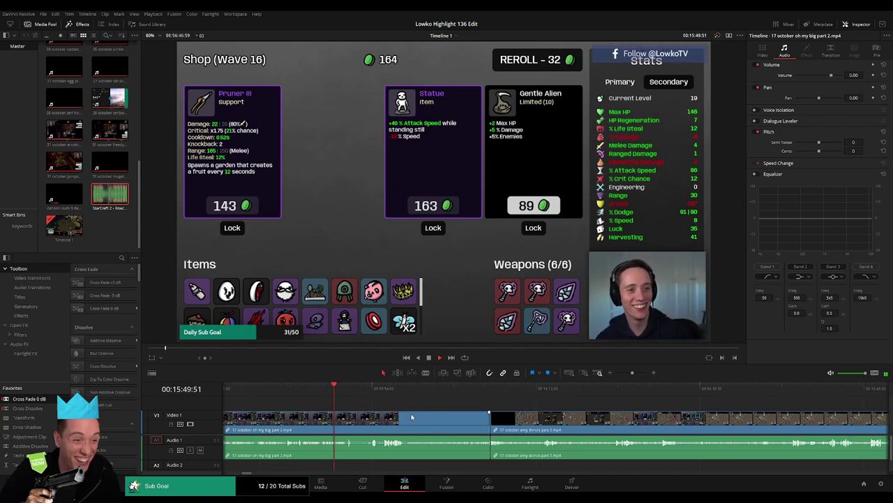
scroll(401, 416, "right", 1)
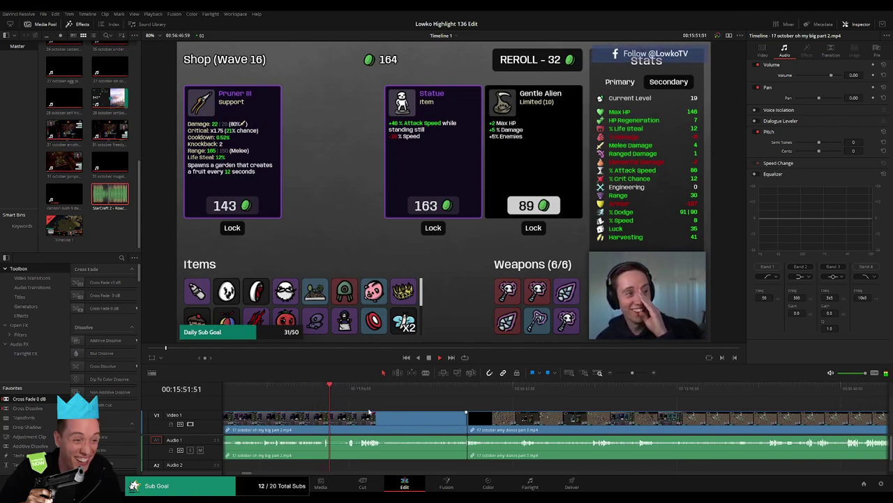
left_click(344, 395)
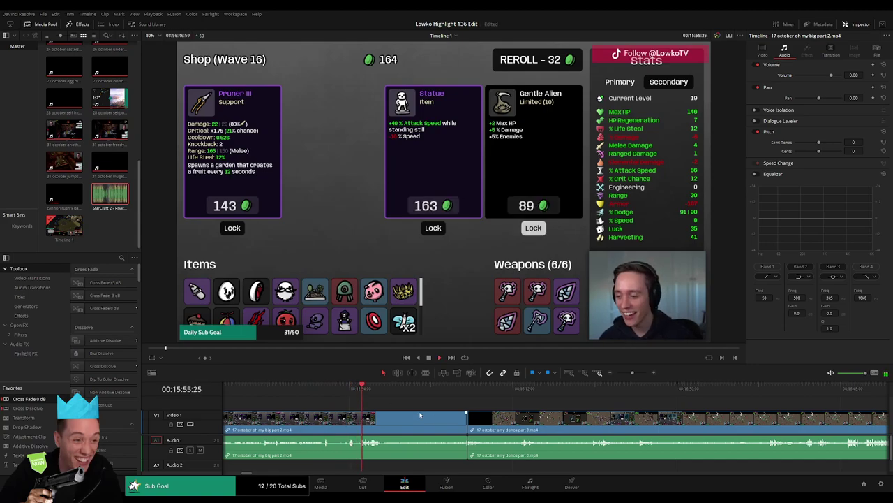
scroll(382, 414, "right", 2)
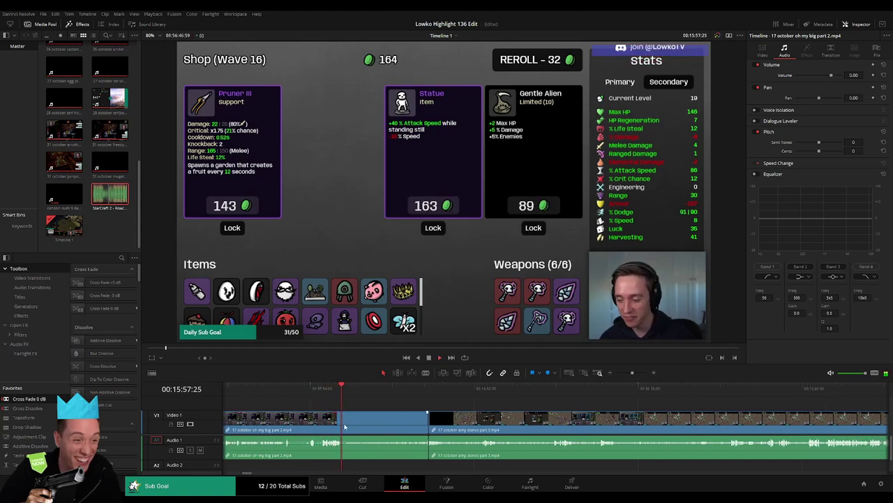
left_click_drag(373, 414, 380, 427)
- Remove the leftover wave 16 shop clip and scrub ahead to the wave 17 shop footage
key("Delete")
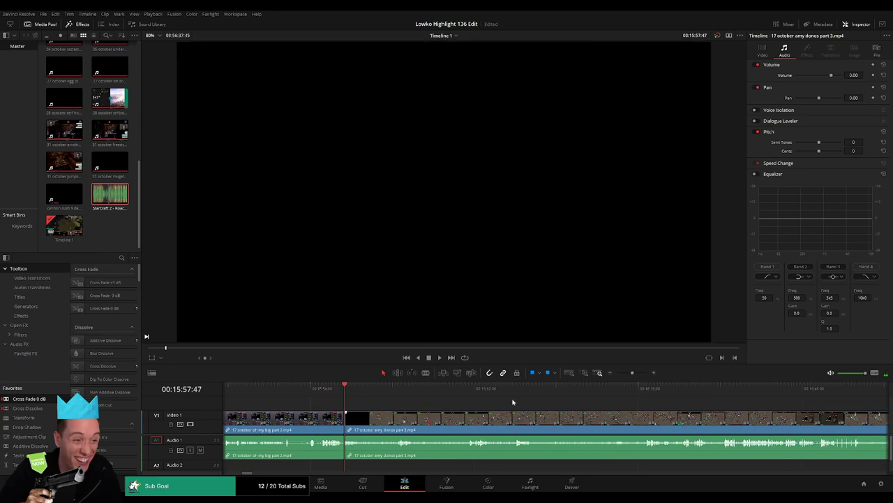
left_click(663, 400)
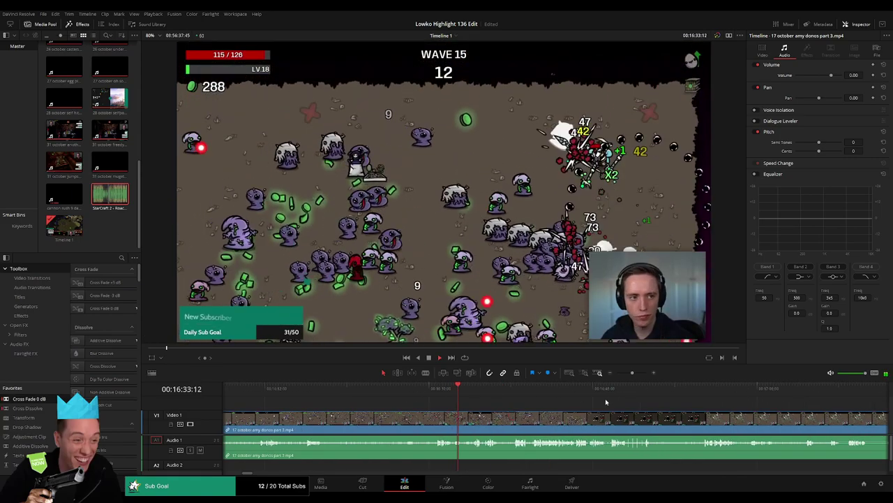
left_click(810, 389)
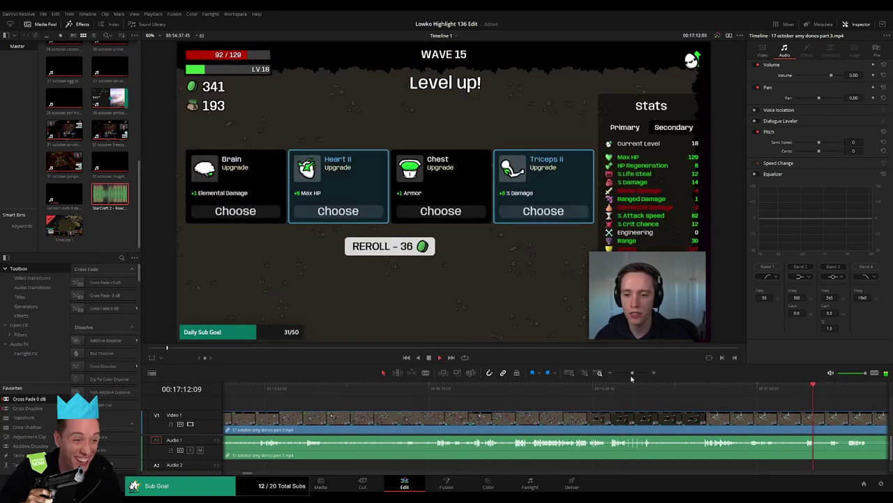
left_click(508, 390)
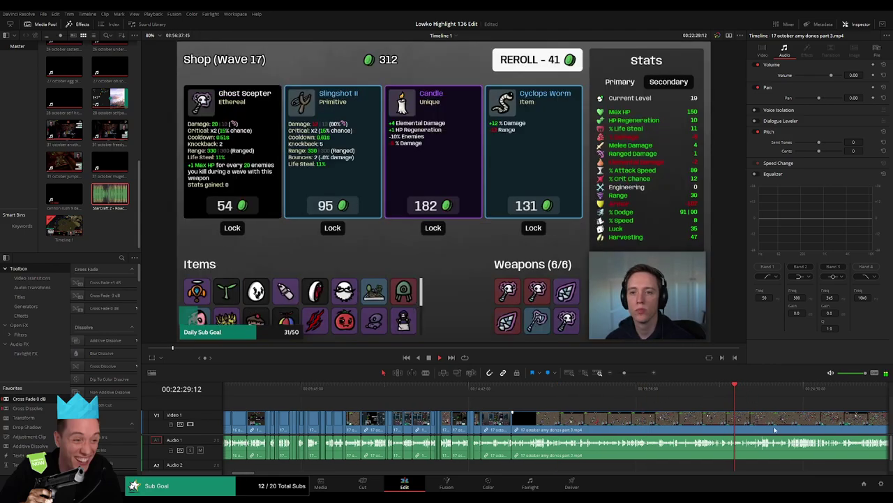
left_click(632, 373)
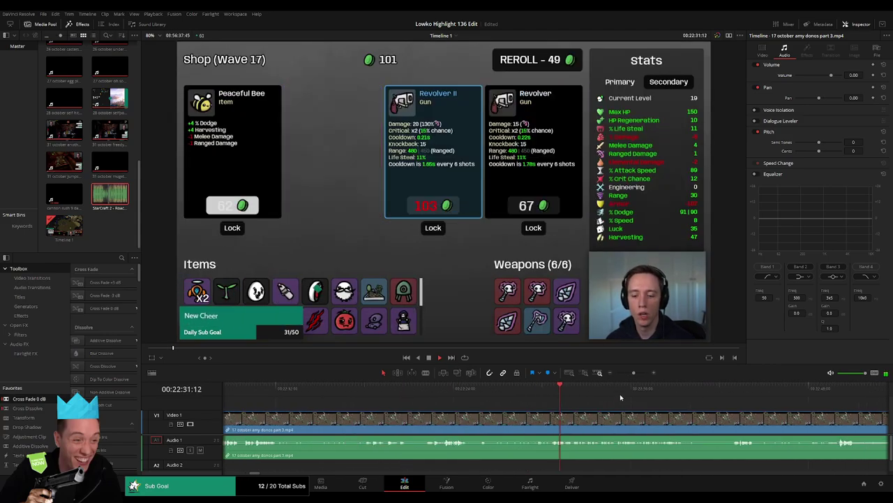
left_click(626, 394)
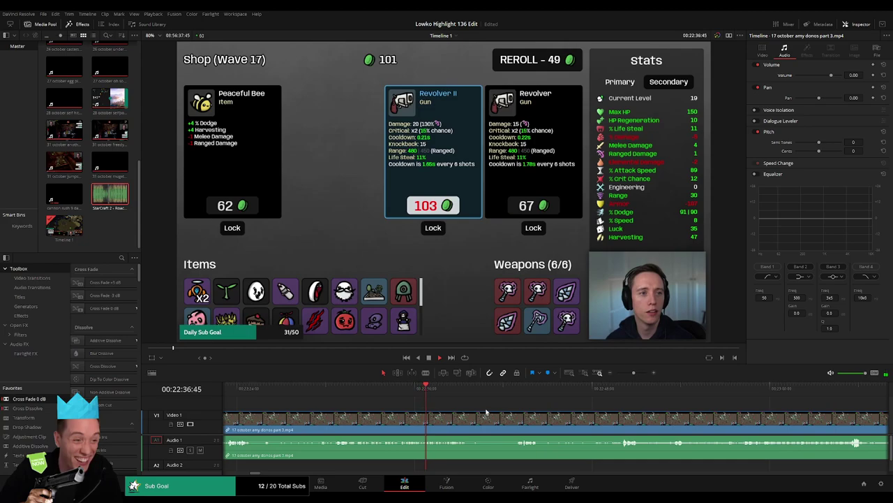
left_click(629, 374)
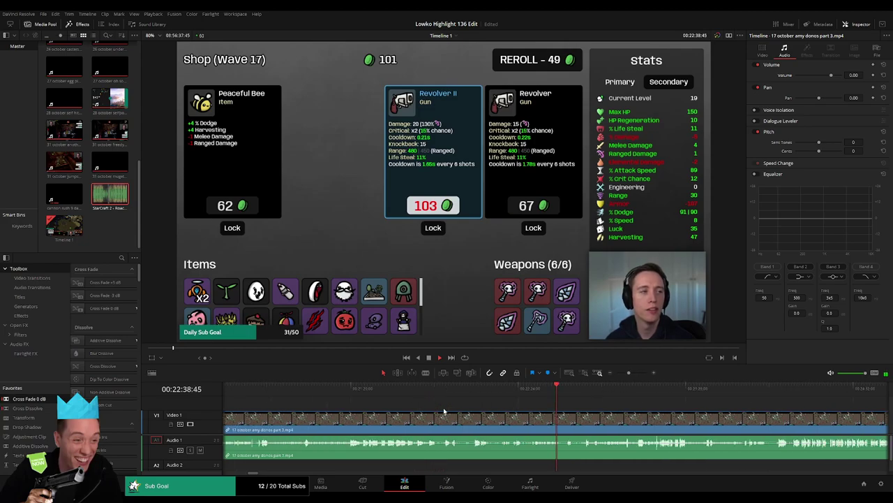
left_click(338, 388)
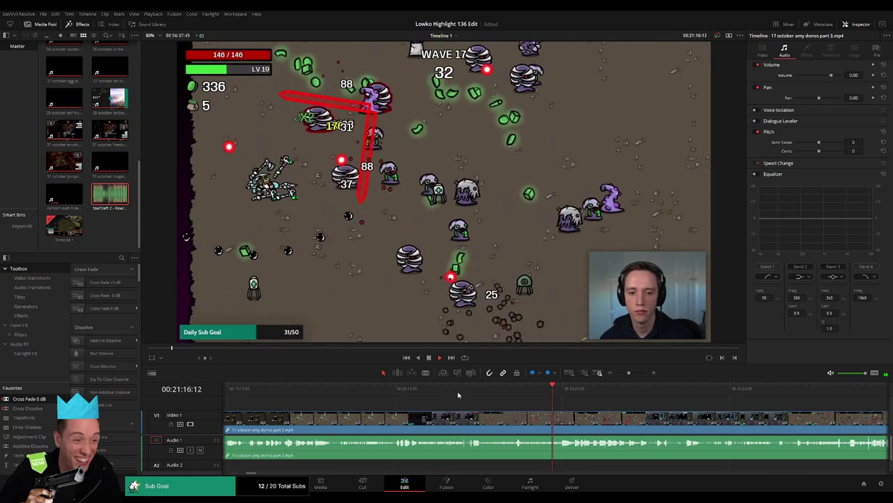
- Split the clip later in wave 17 and ripple-delete the footage before the cut
left_click(467, 391)
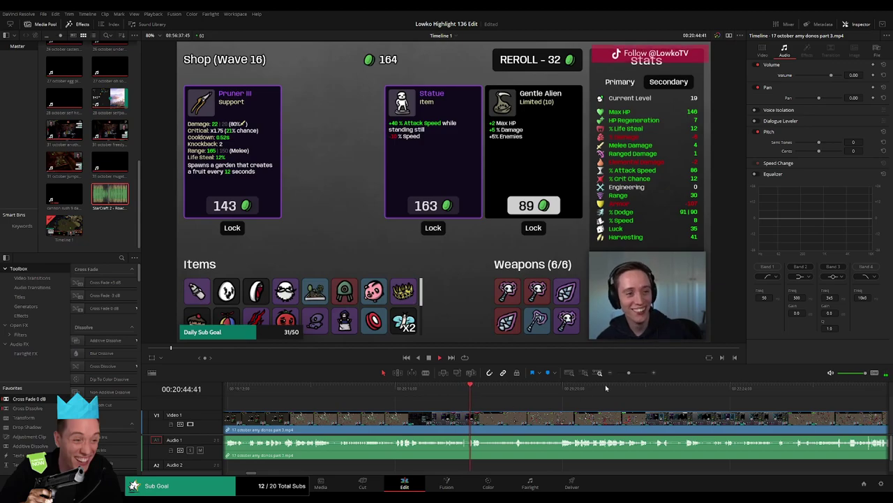
left_click(631, 373)
left_click(638, 394)
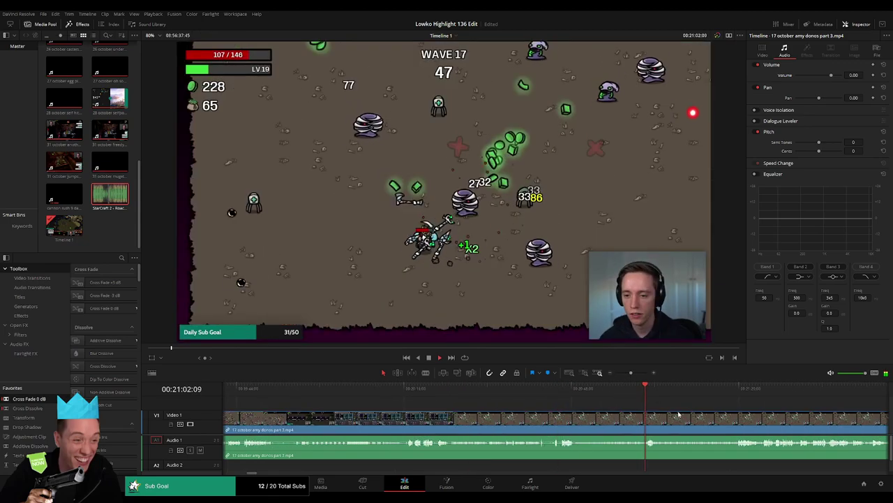
left_click(520, 389)
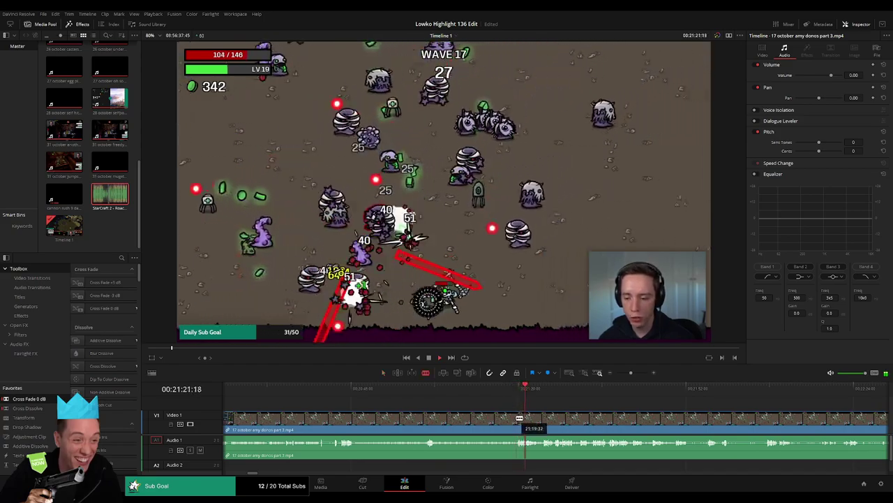
left_click(518, 419)
left_click(571, 402)
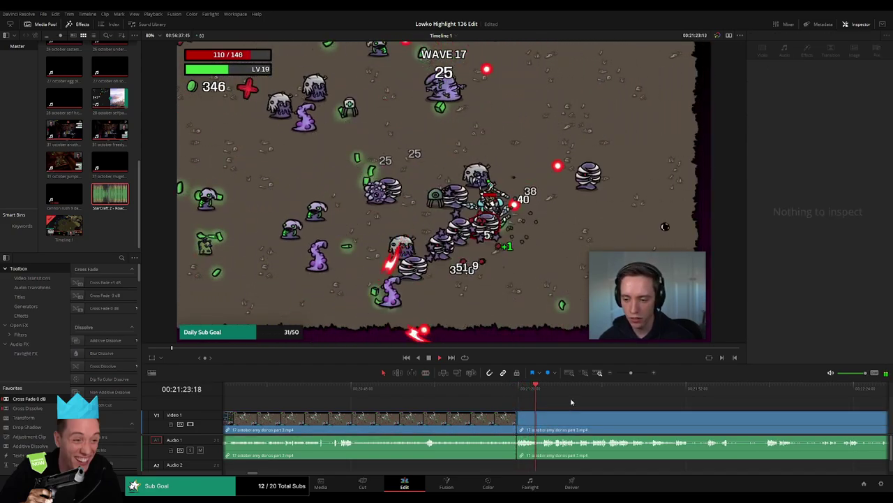
left_click(484, 422)
key("Delete")
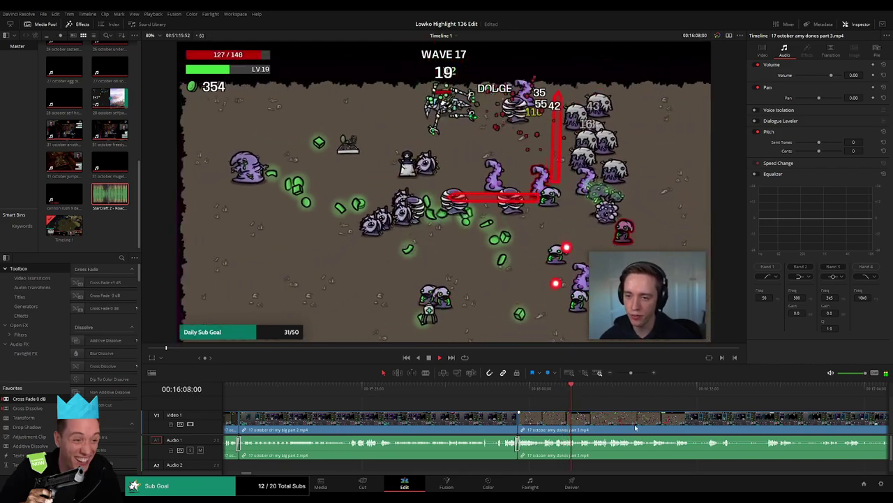
- Cut the gameplay clip where the item-found screen starts and remove the shop stretch
scroll(635, 427, "right", 5)
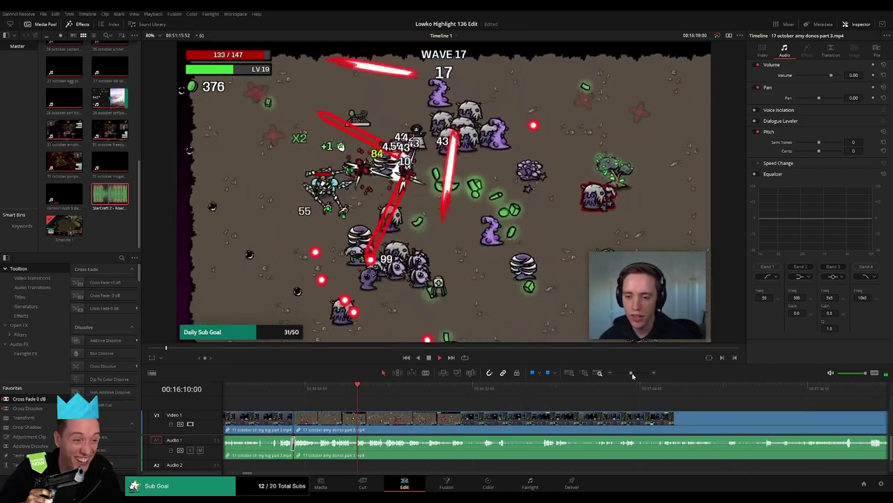
scroll(631, 373, "right", 5)
left_click_drag(614, 374, 634, 372)
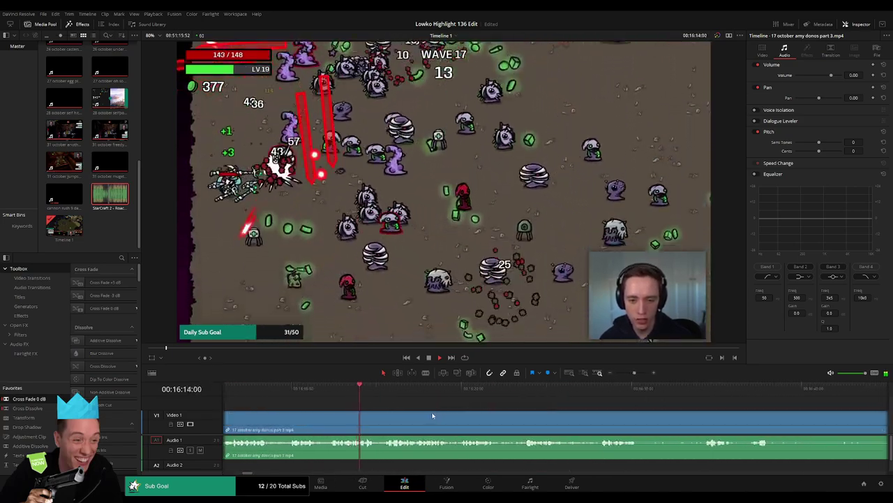
scroll(481, 420, "right", 2)
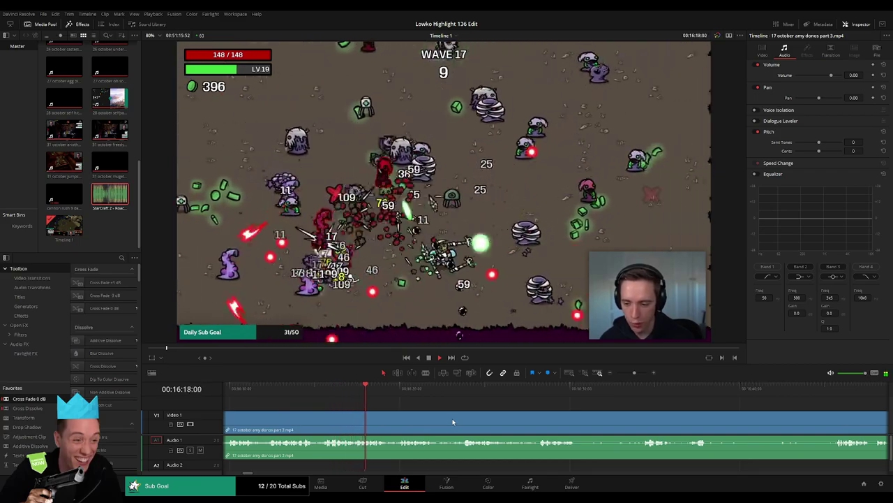
scroll(507, 424, "right", 2)
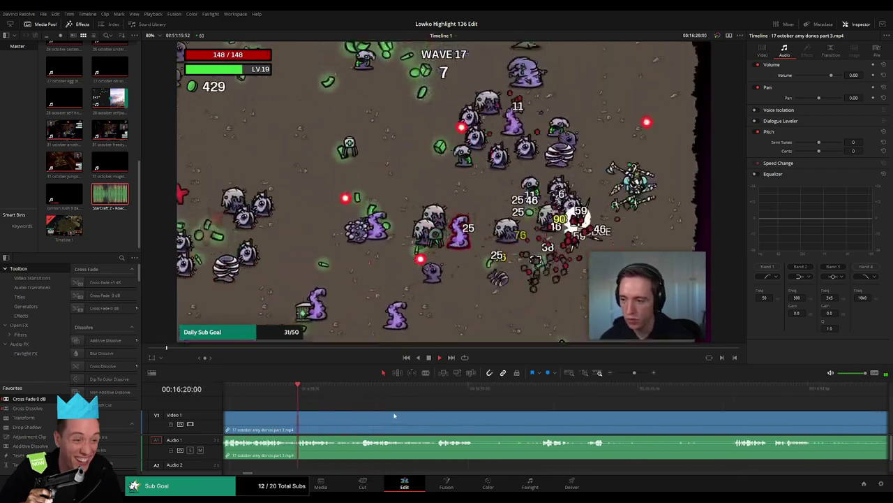
left_click(358, 409)
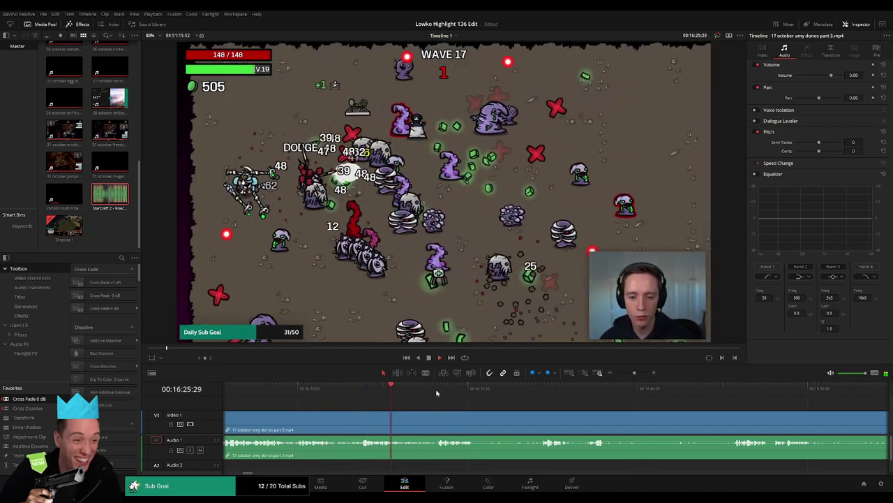
left_click(379, 409)
left_click(379, 420)
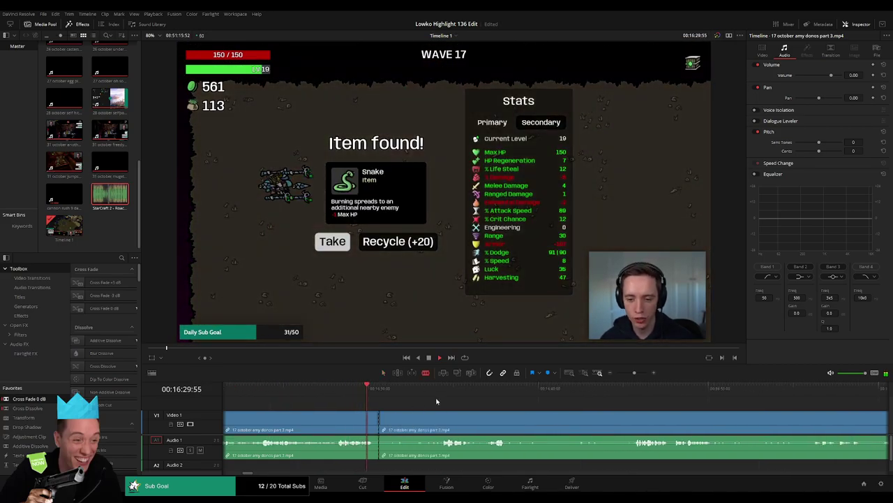
left_click(438, 398)
left_click(617, 397)
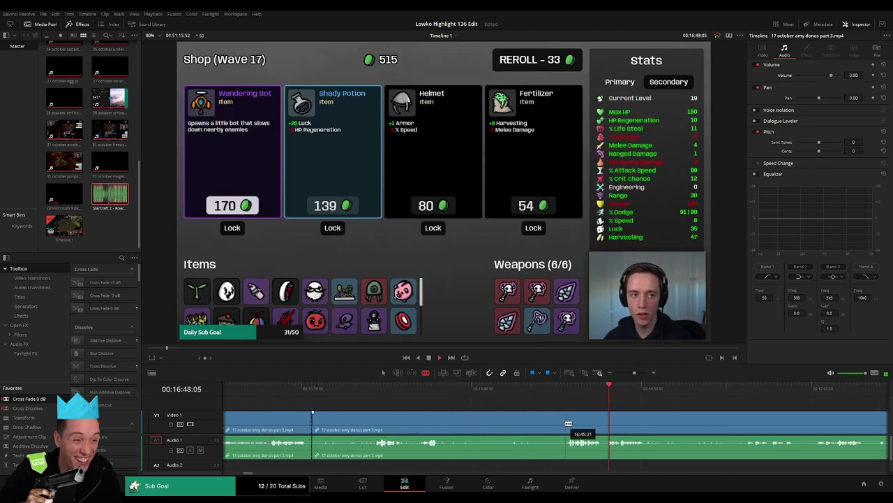
key("Delete")
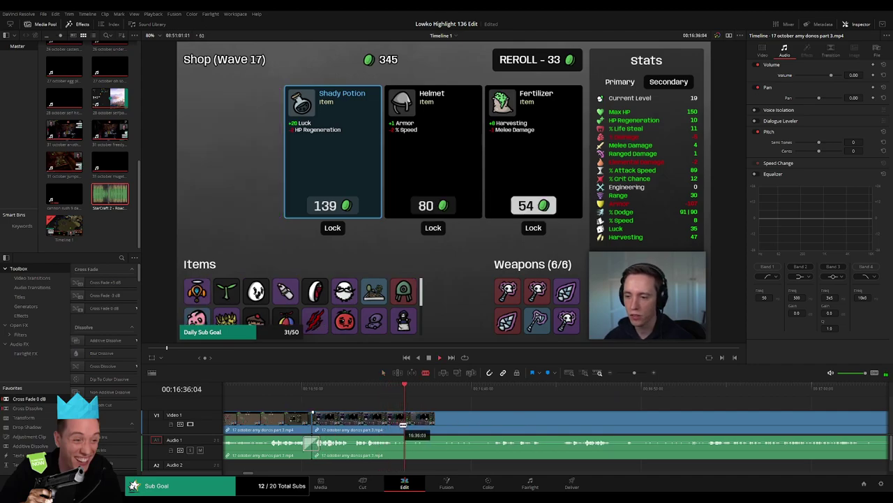
- Split with Ctrl+B and ripple-delete the remaining shop stretch and a short leftover piece
left_click(545, 393)
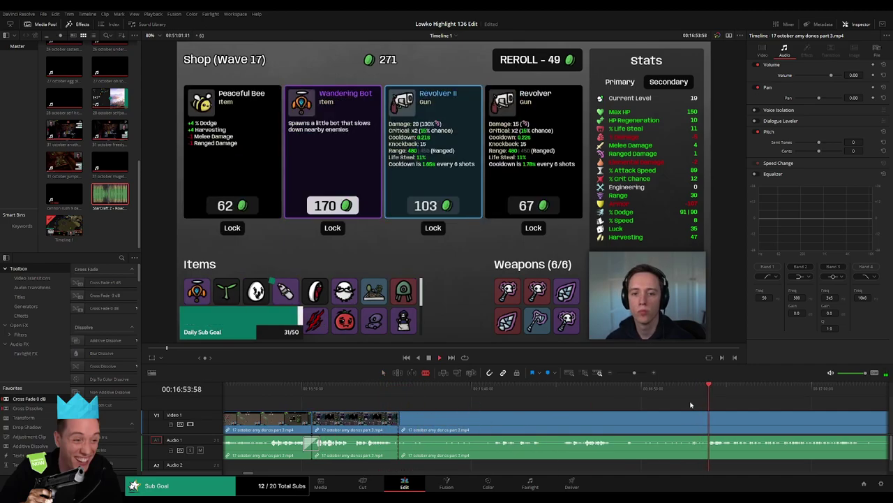
key("ctrl+b")
left_click(622, 423)
key("Delete")
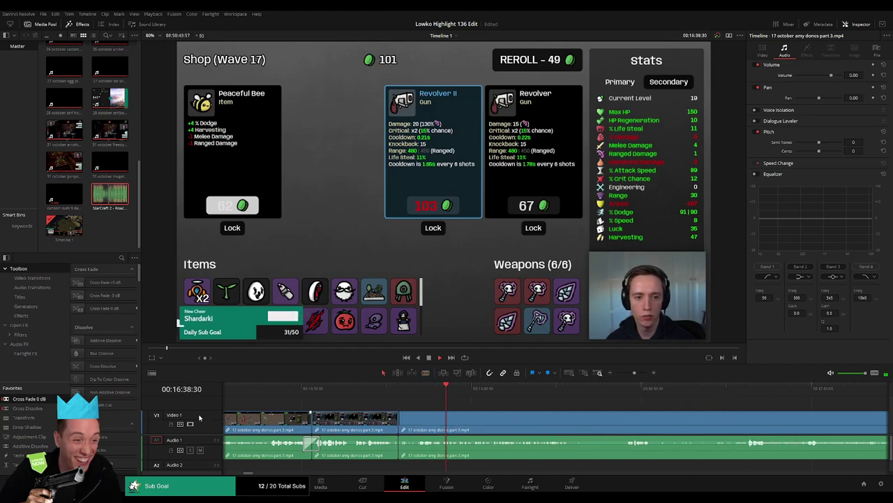
scroll(420, 423, "right", 3)
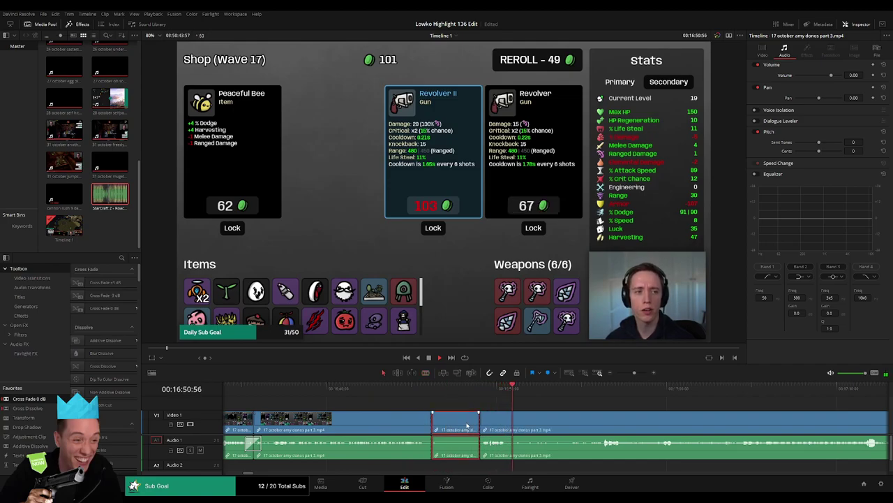
key("Delete")
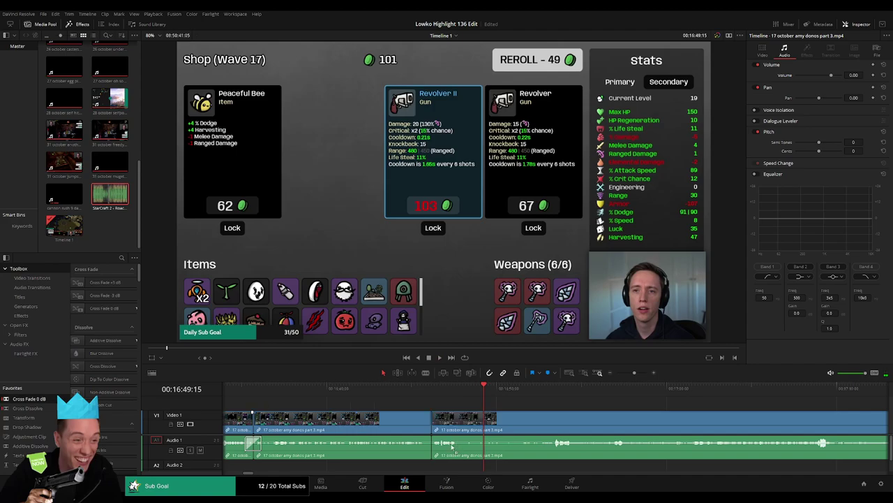
key("space")
- Cut a short stretch out of the wave 18 footage and play back the join
left_click(561, 385)
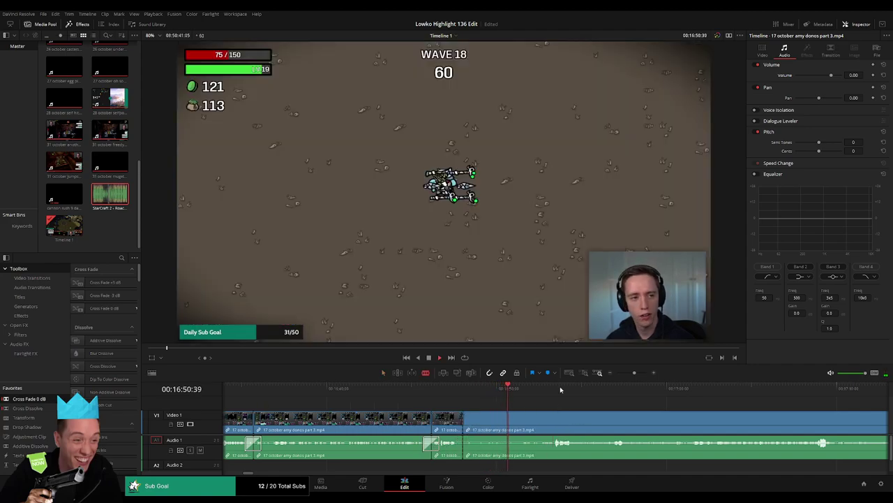
left_click(612, 385)
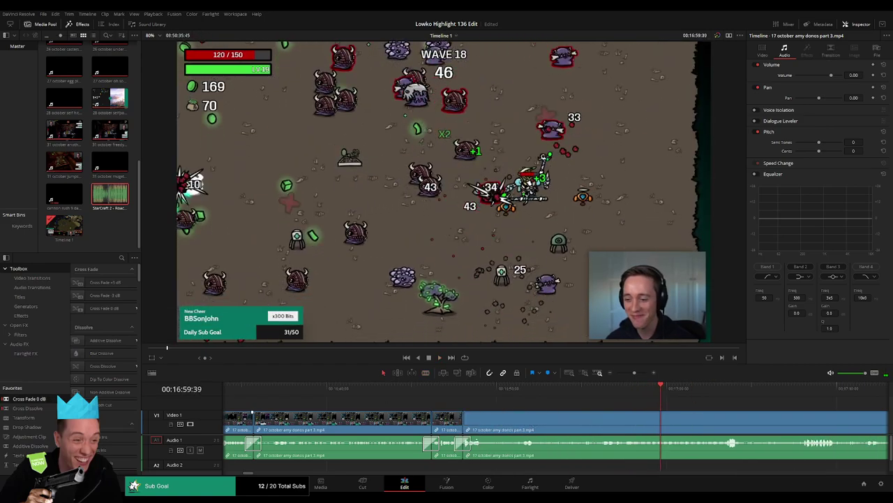
left_click_drag(513, 422, 490, 426)
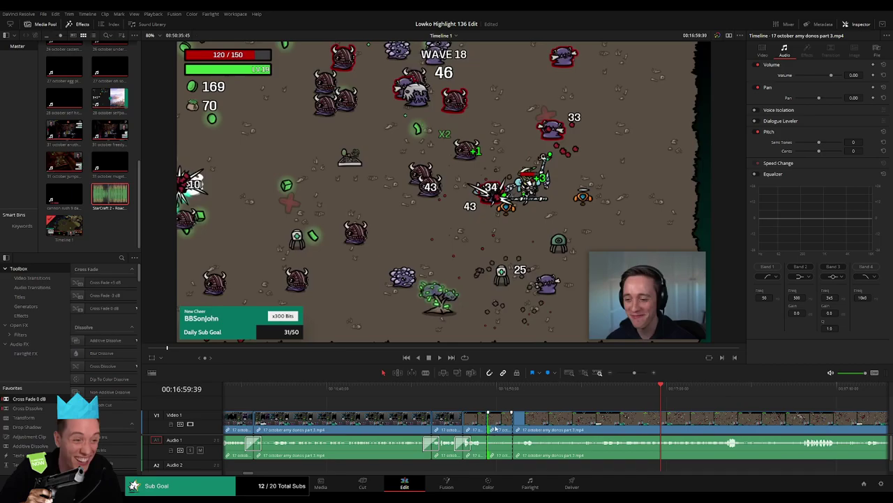
key("Delete")
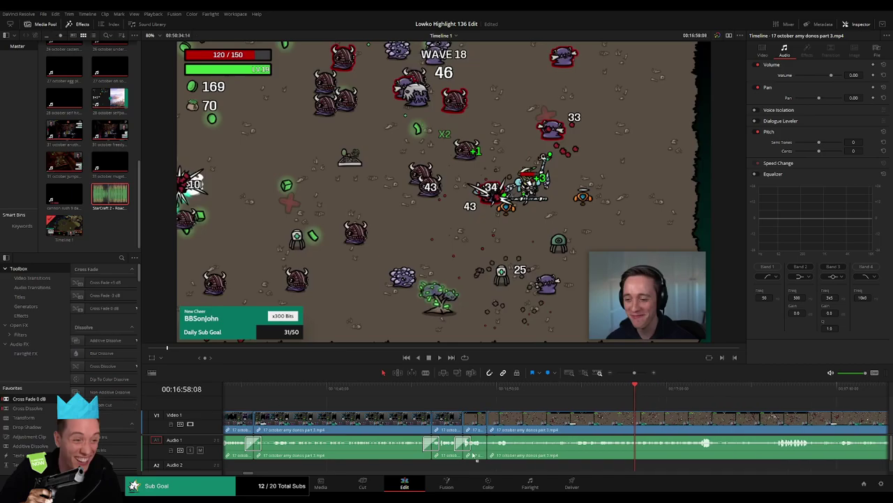
left_click(508, 403)
key("space")
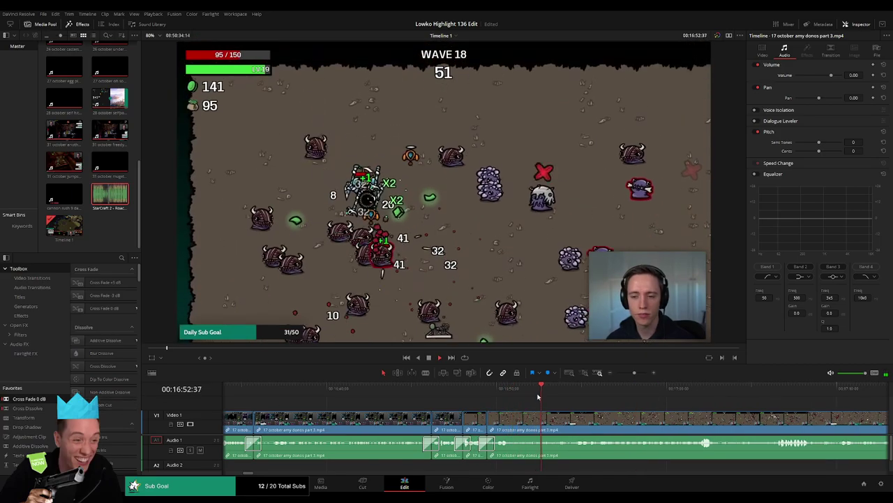
- Blade the wave 18 clip further along and ripple-delete the unwanted segment
scroll(482, 419, "right", 5)
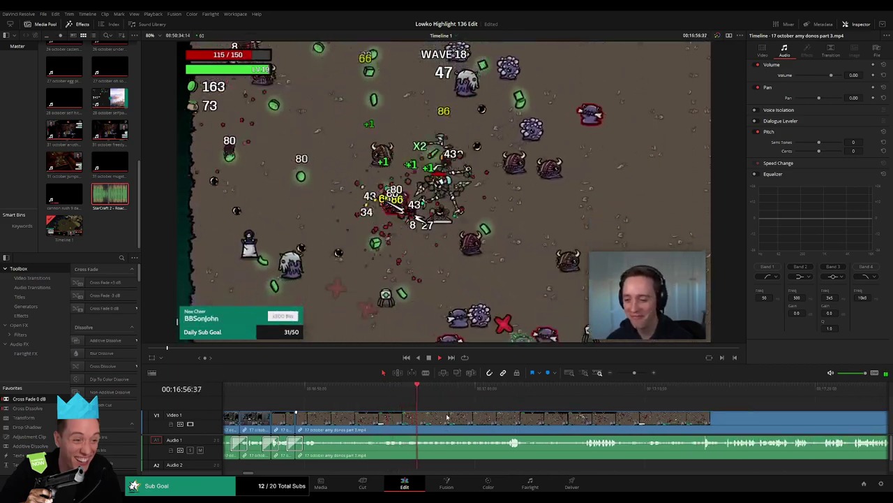
scroll(419, 417, "right", 3)
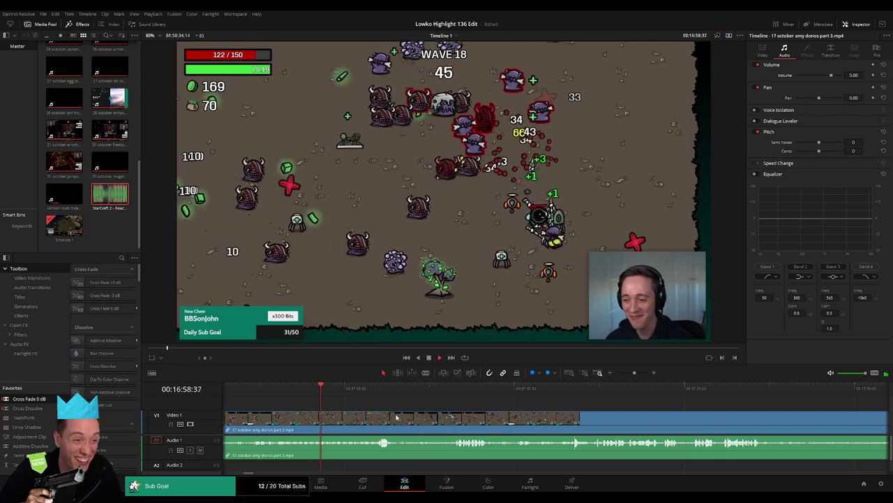
scroll(401, 418, "right", 1)
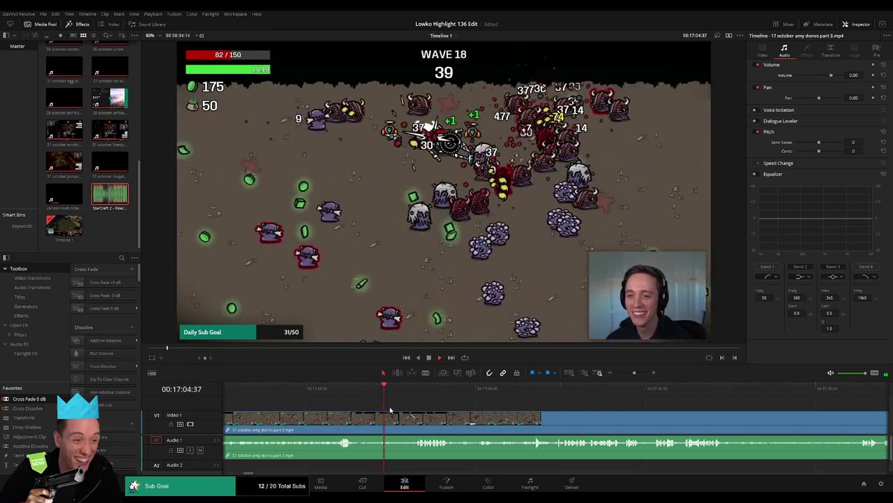
scroll(342, 412, "right", 2)
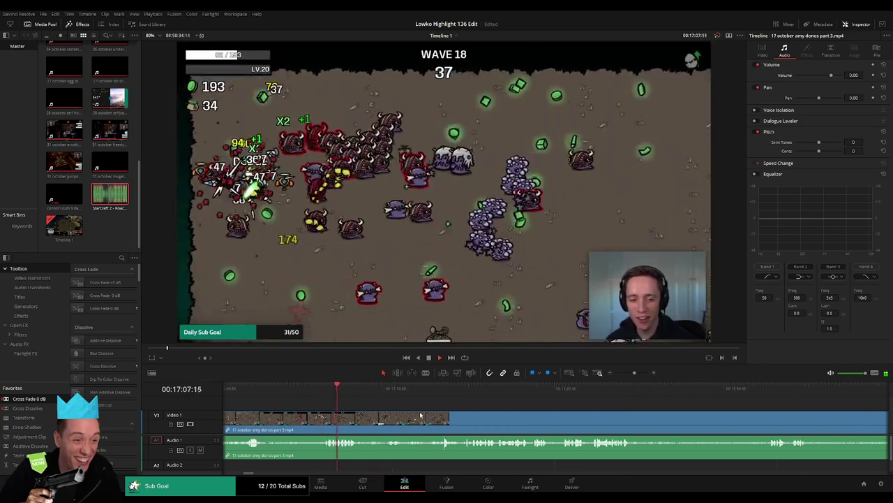
key("b")
left_click(271, 419)
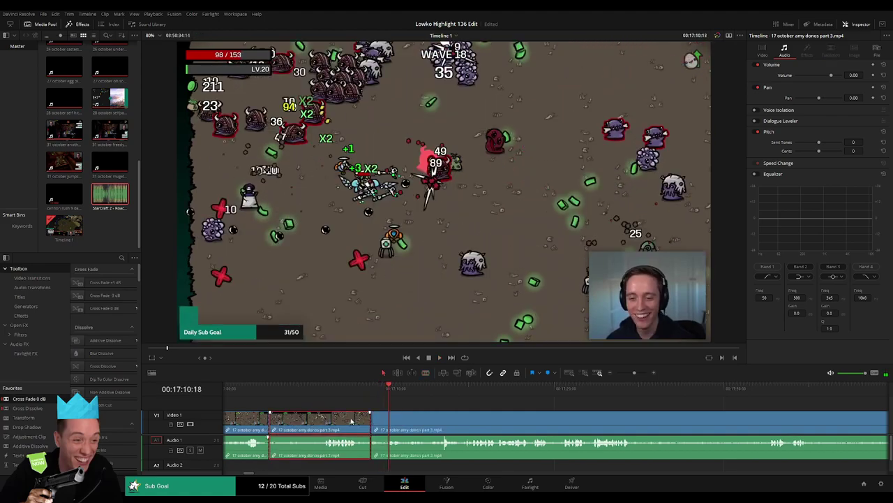
key("Delete")
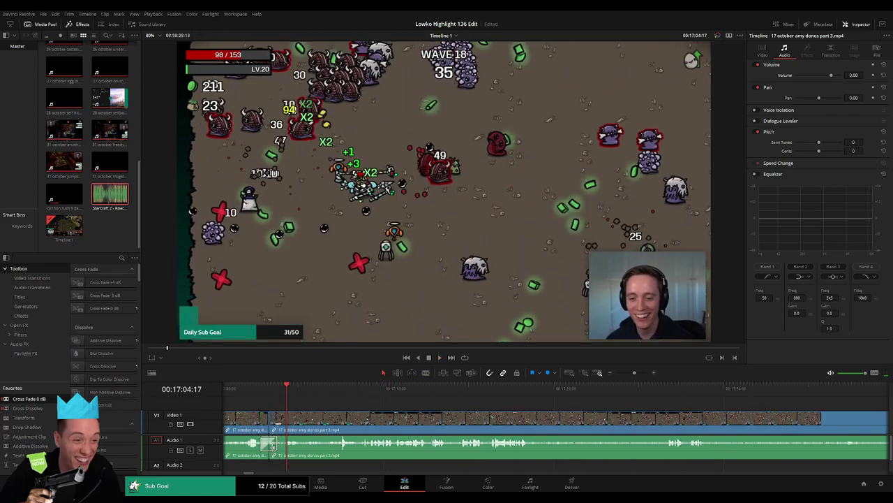
key("space")
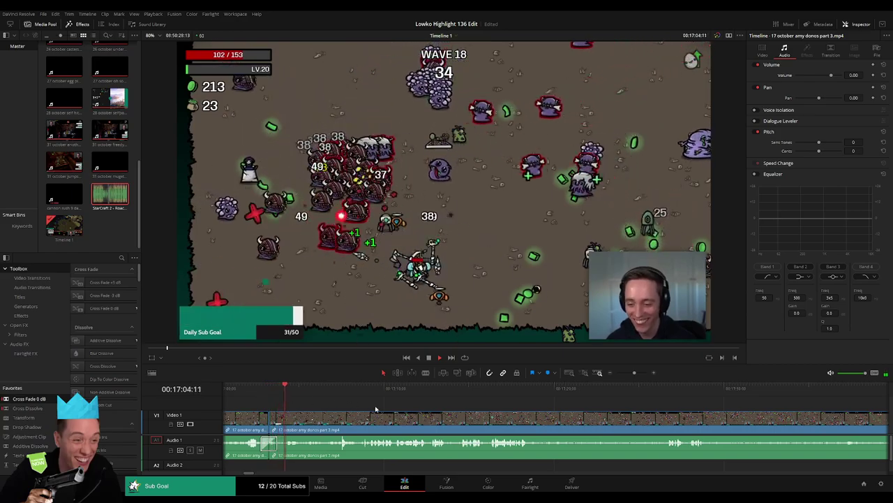
- Make two blade cuts and ripple-delete the section between them, reaching the level-up screen
scroll(397, 419, "right", 1)
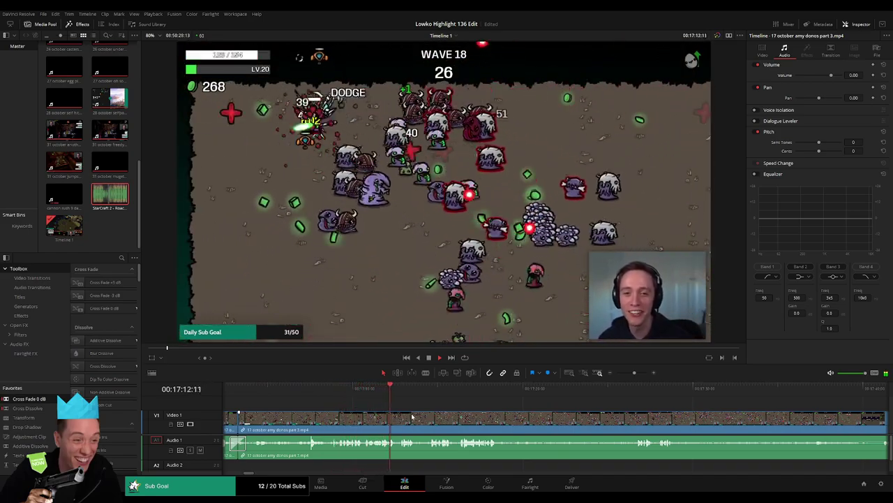
left_click(252, 396)
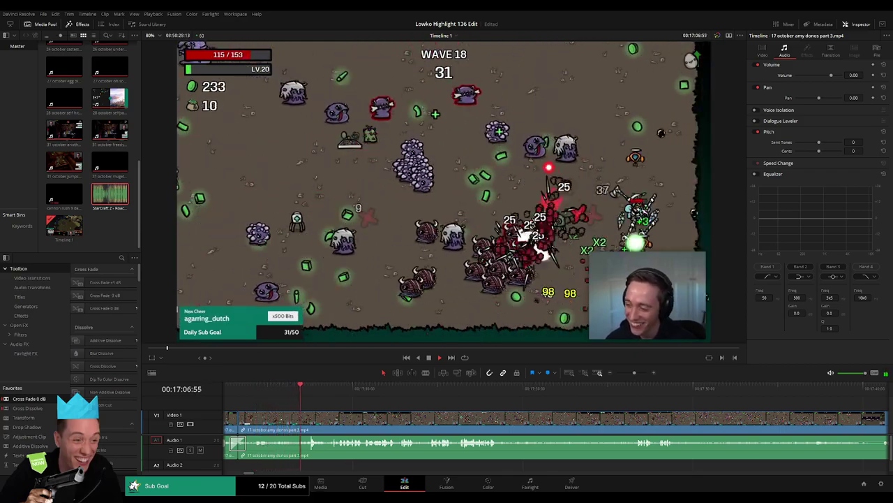
scroll(401, 413, "right", 3)
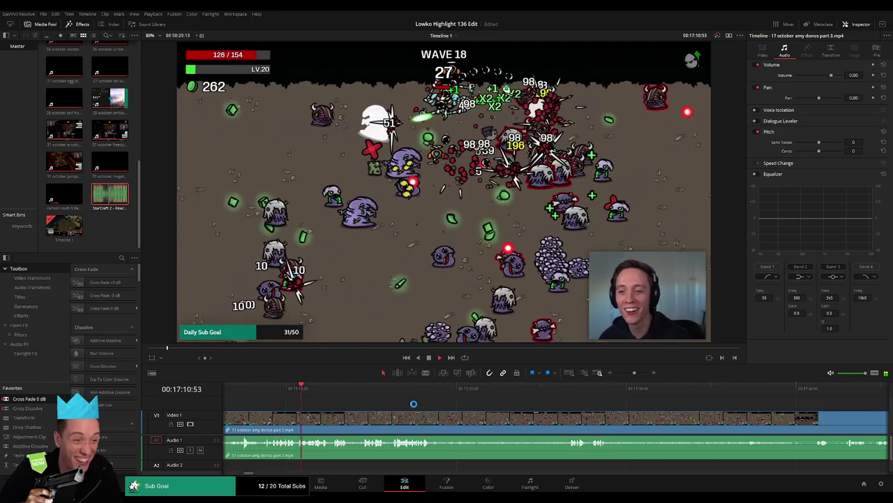
scroll(408, 415, "right", 1)
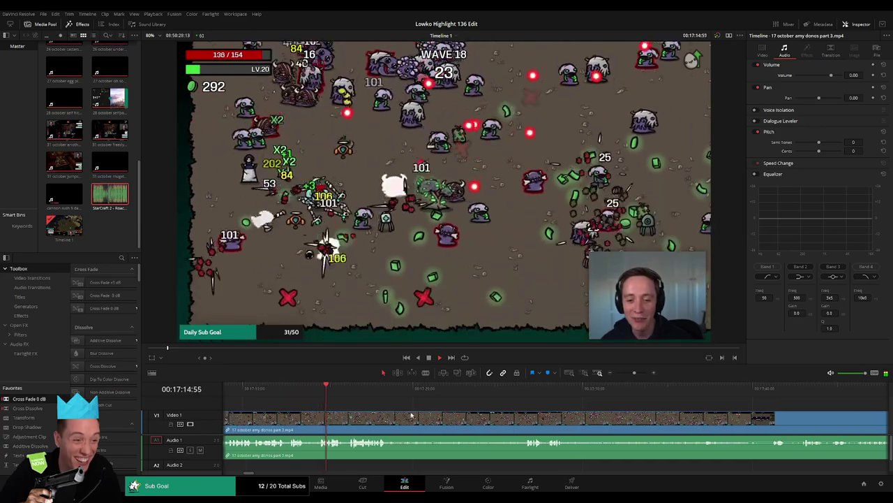
scroll(361, 410, "right", 2)
key("b")
left_click(334, 419)
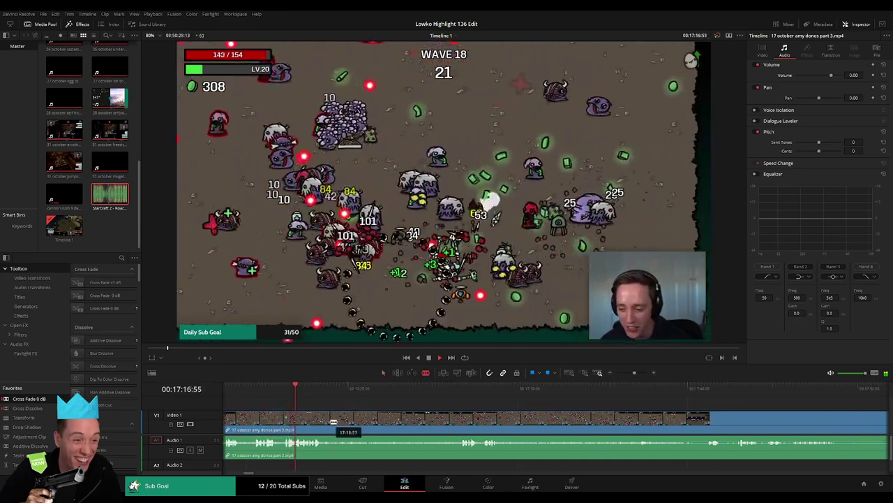
left_click(460, 419)
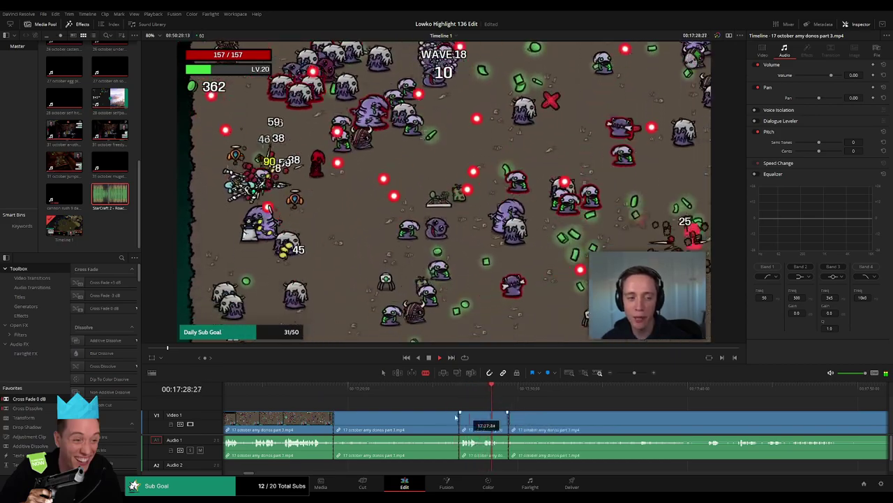
key("a")
left_click(422, 417)
key("Delete")
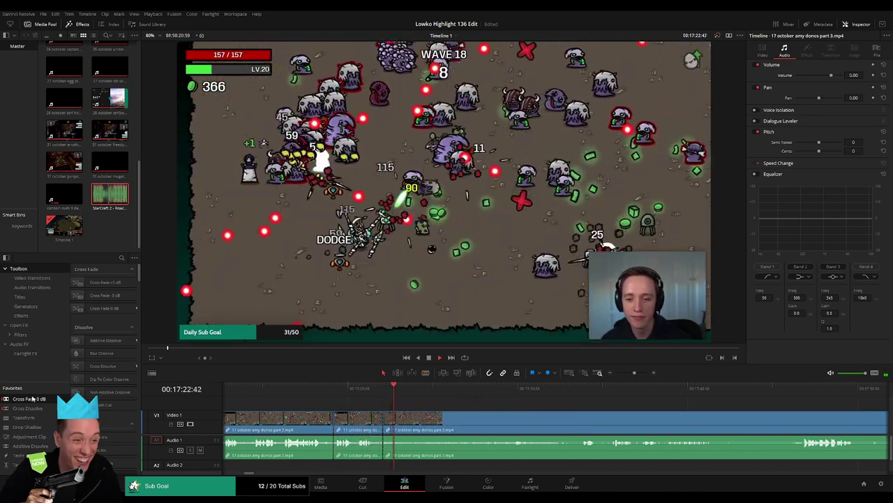
left_click(585, 392)
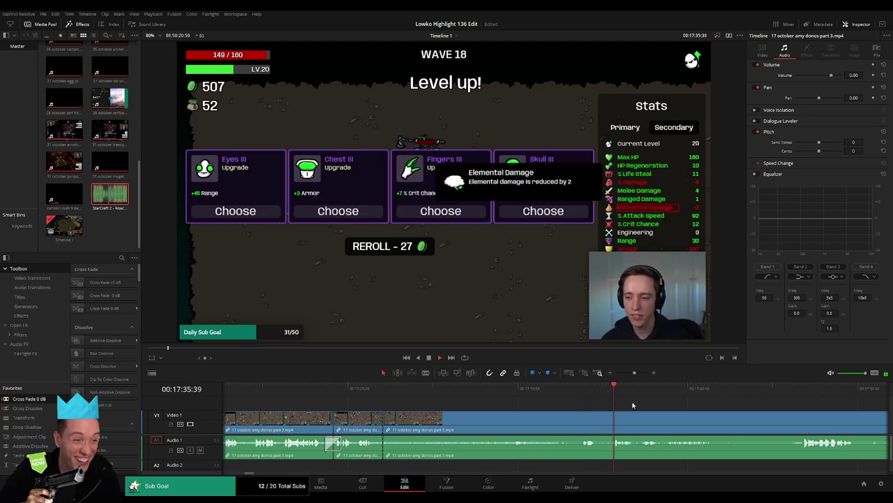
- Return to the wave 18 level-up edit point and drag the V1 gameplay clip's end rightward
scroll(539, 422, "down", 2)
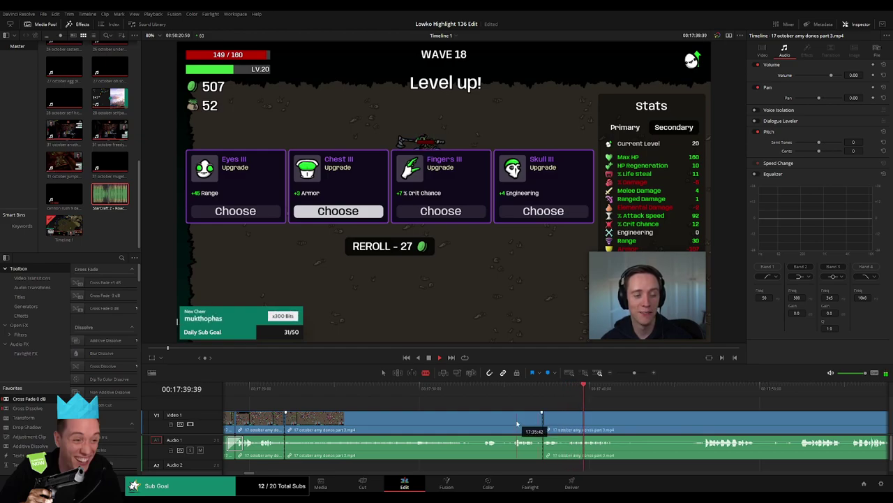
key("ctrl+z")
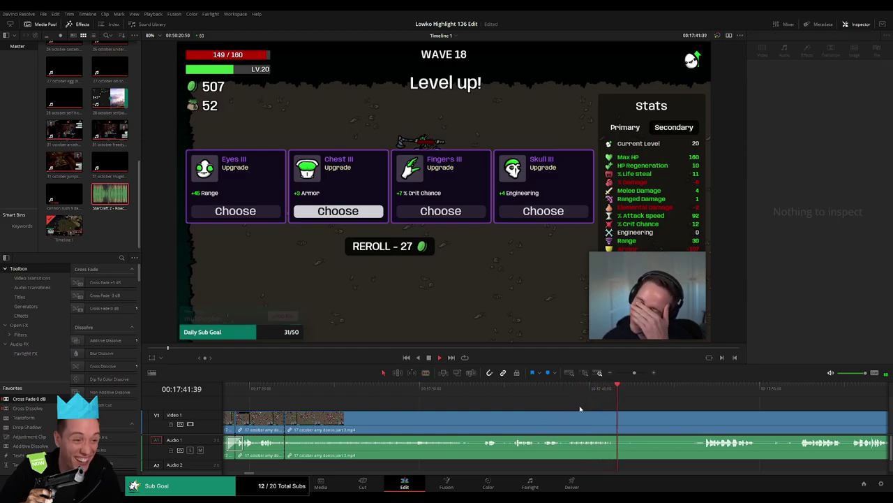
left_click(705, 392)
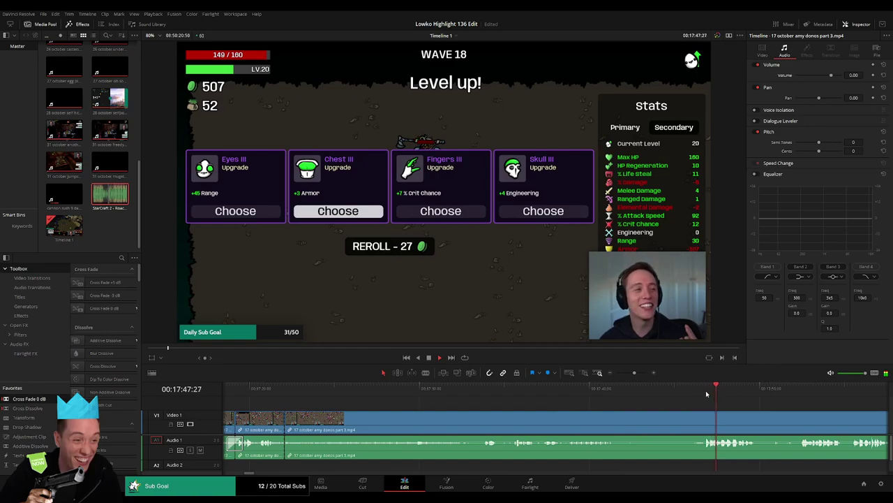
left_click(539, 396)
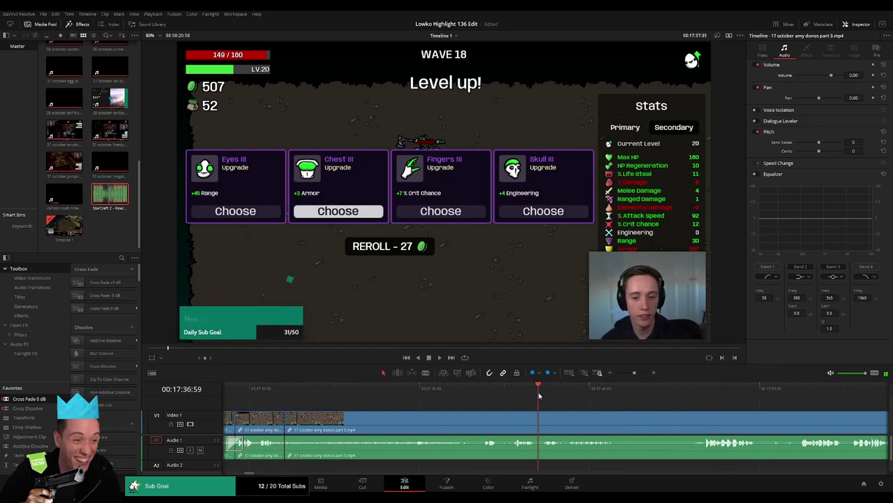
key("a")
key("Up")
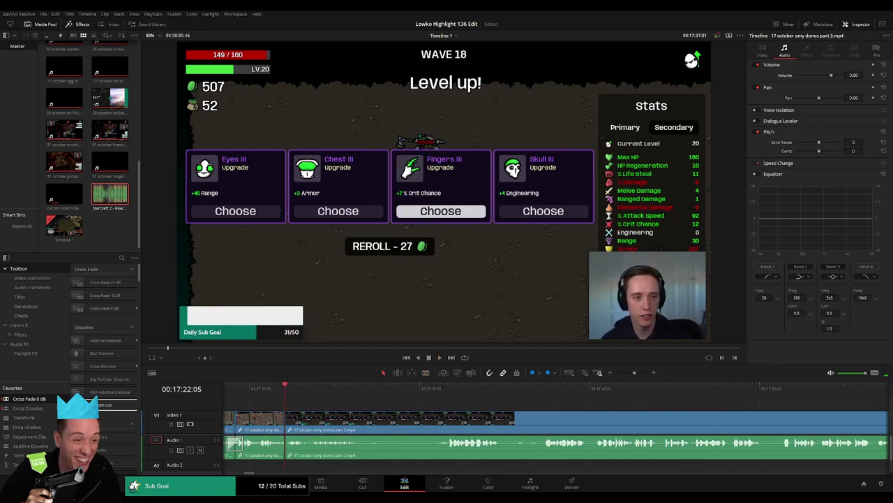
key("space")
key("ctrl+equal")
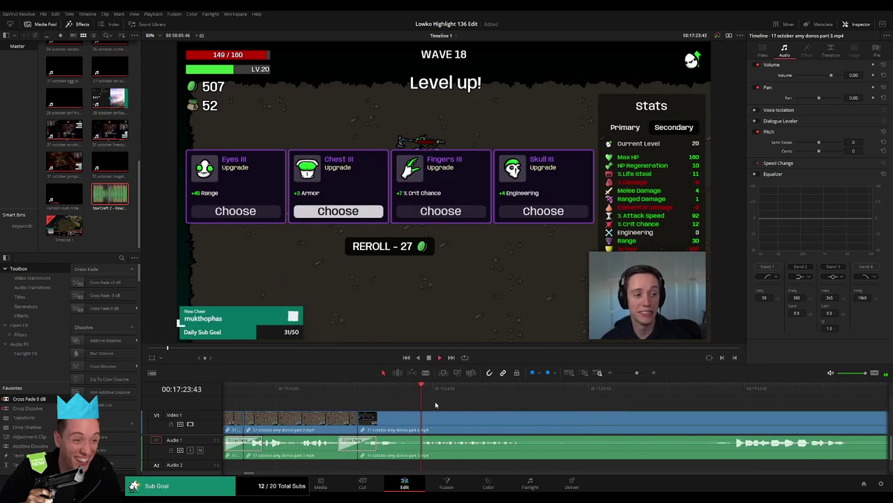
mouse_move(427, 421)
left_mouse_down()
mouse_move(467, 412)
mouse_move(525, 423)
left_mouse_up()
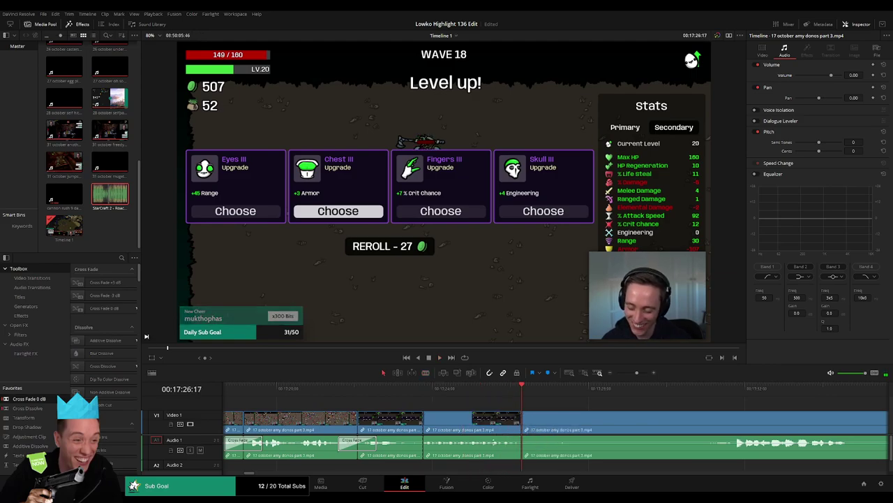
- Place the Roach Quotes sound on a new A2 track and lengthen the clip slightly
key("q")
left_click_drag(433, 406, 427, 464)
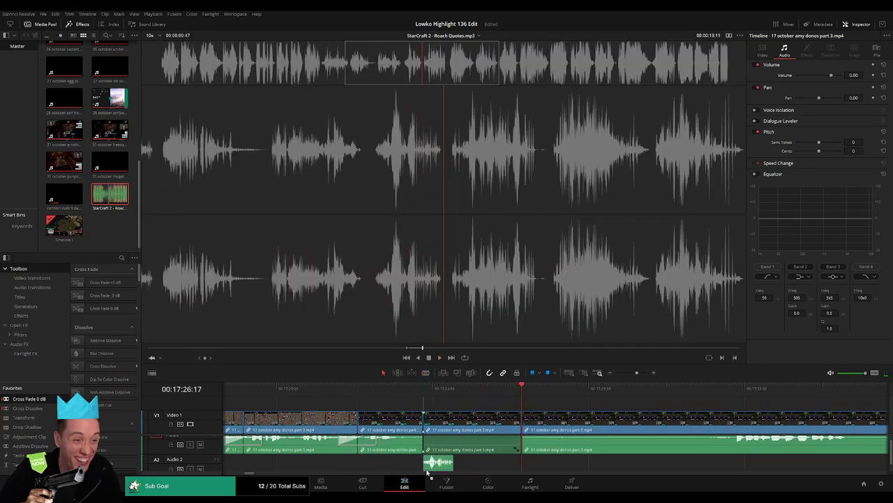
left_click(118, 197)
left_click(459, 465)
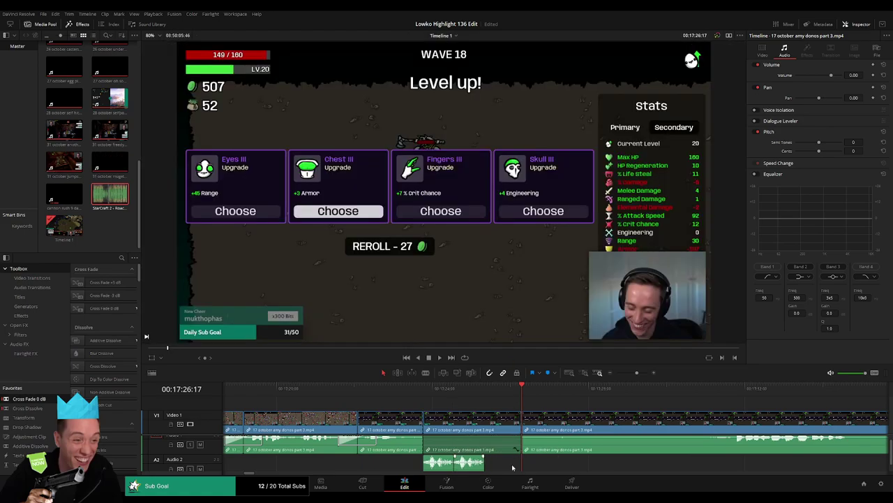
left_click(110, 197)
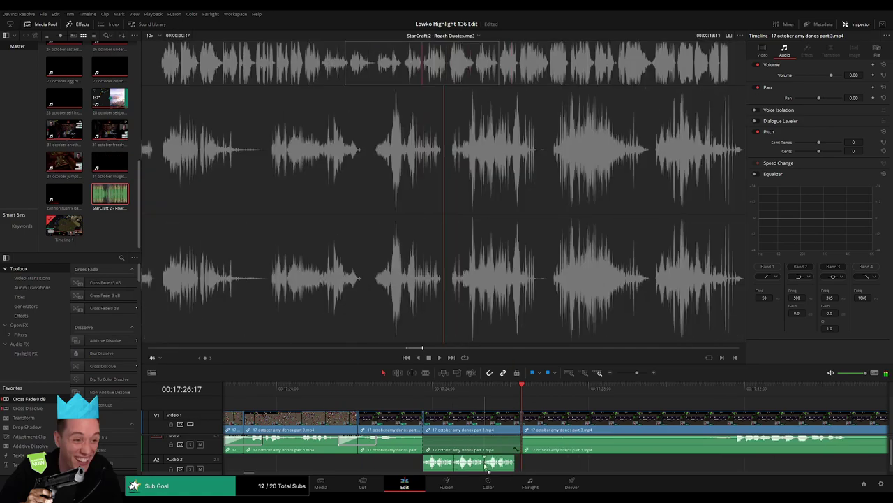
left_click(488, 469)
left_click_drag(515, 465, 521, 466)
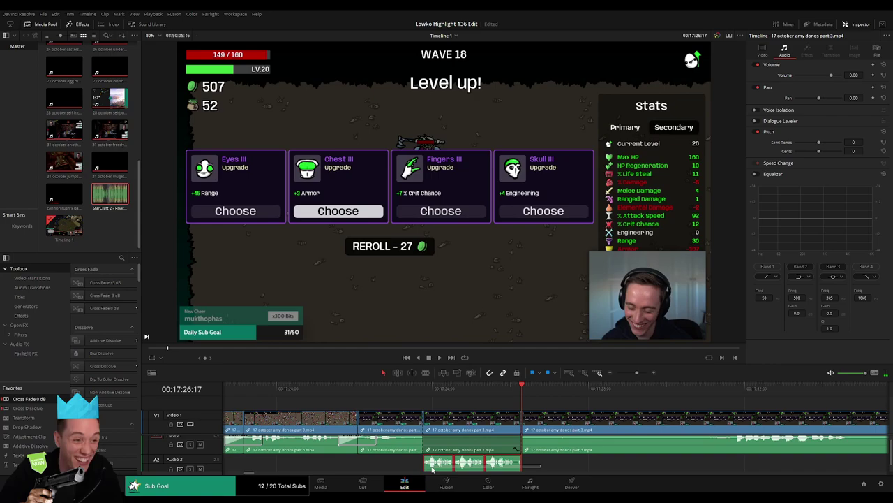
- Lower the A2 sound clips' volume to -23, play them back, then select the part 3 clip
left_click_drag(853, 75, 845, 75)
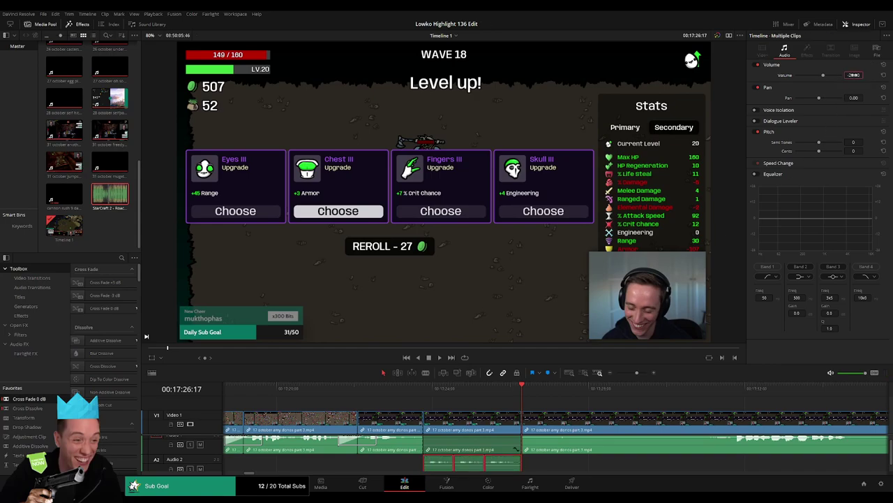
left_click(421, 389)
key("space")
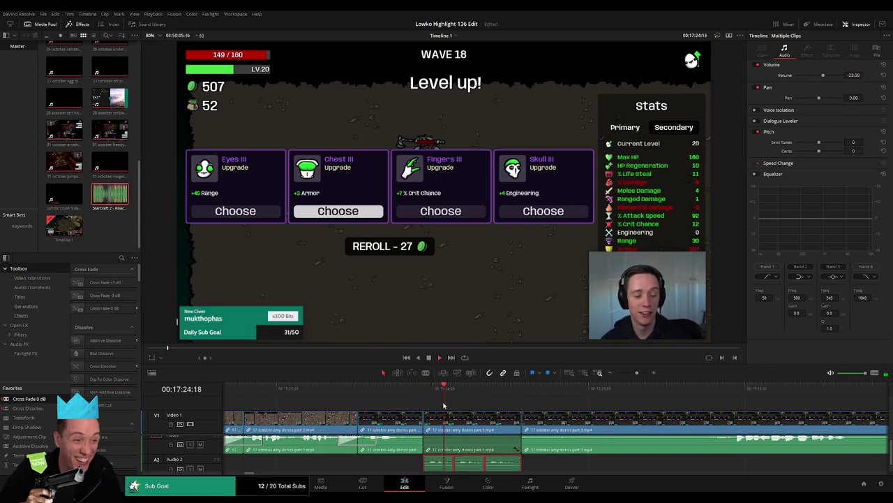
left_click(615, 409)
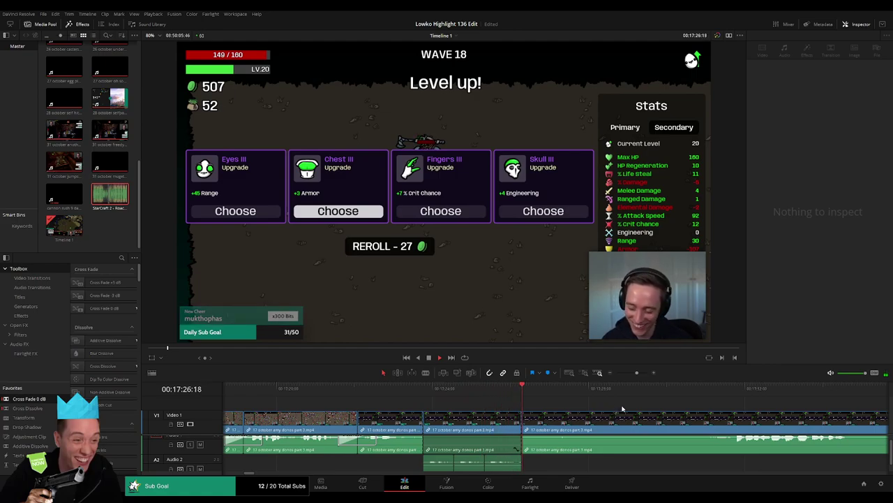
scroll(628, 411, "down", 3)
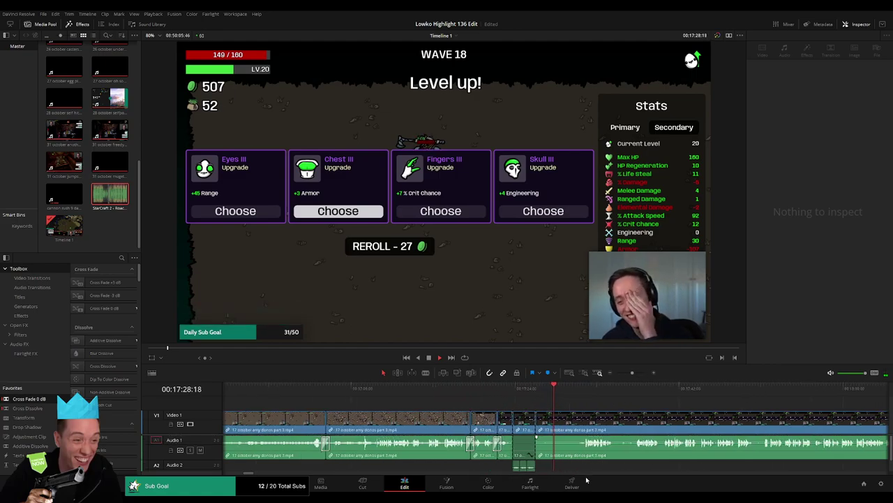
left_click(606, 410)
scroll(445, 420, "right", 3)
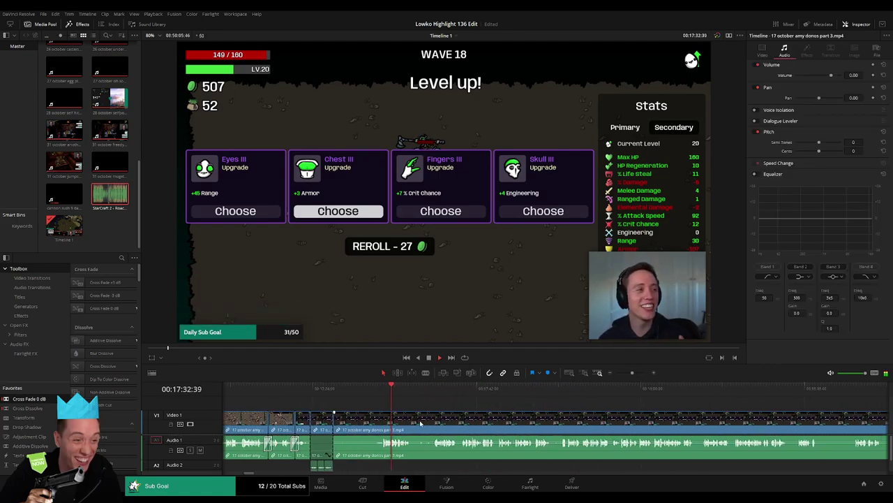
- Ripple-delete the gameplay section near the wave 18 shop and cross-fade the audio join
scroll(588, 393, "up", 3)
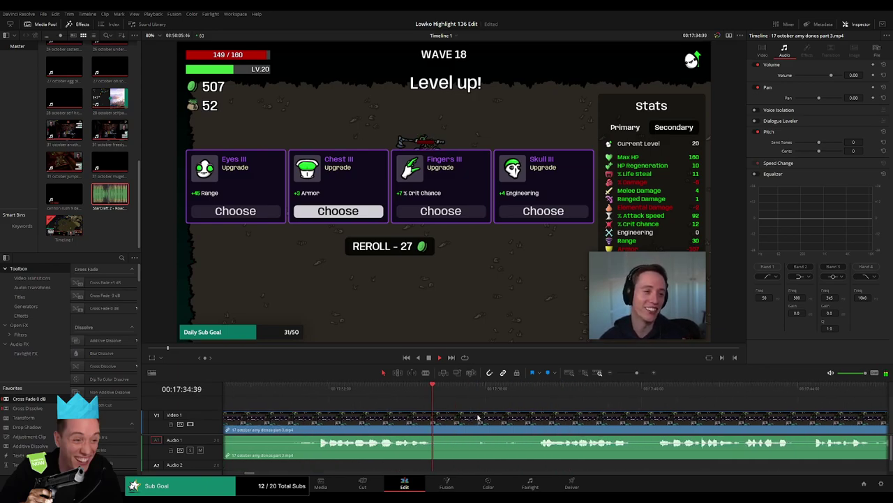
left_click(510, 419)
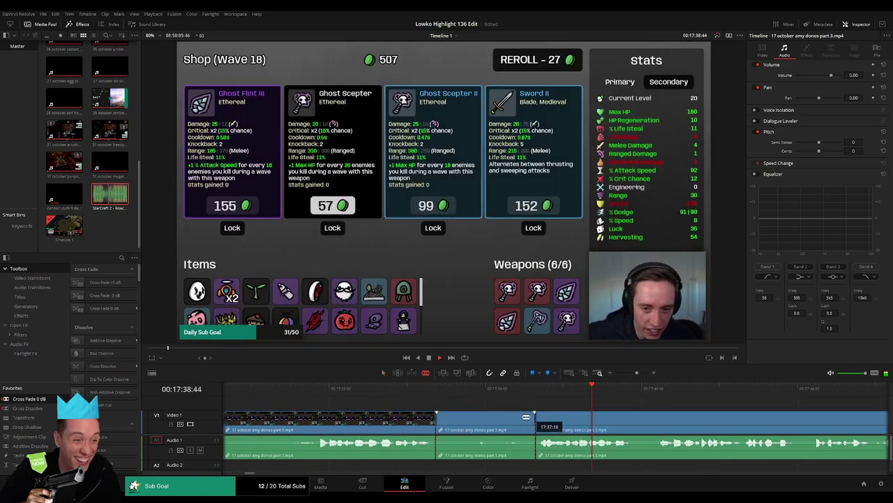
key("Delete")
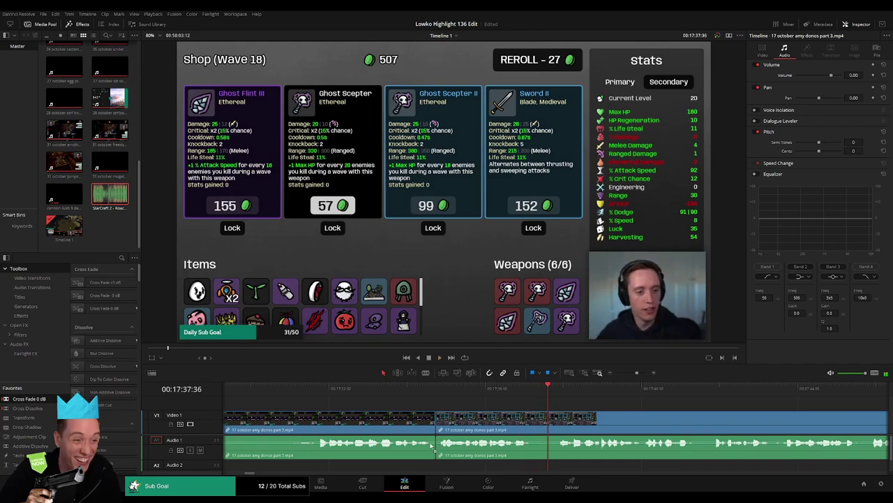
left_click_drag(463, 447, 464, 421)
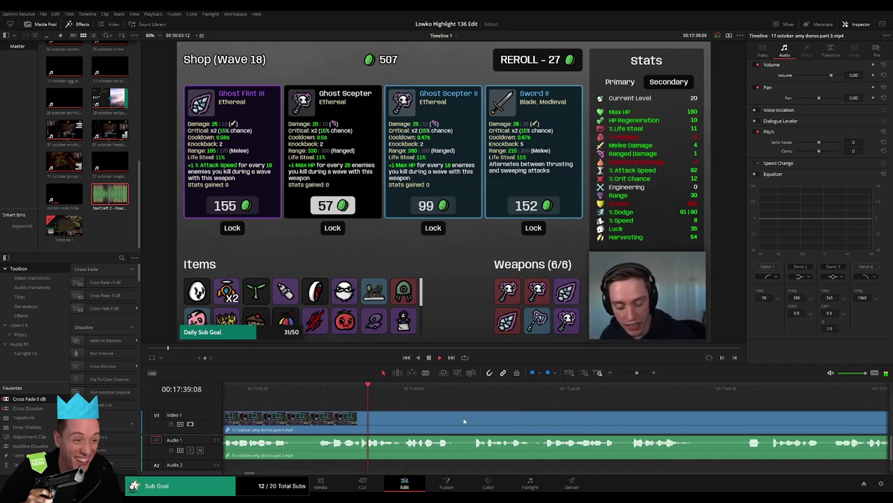
- Blade the part 3 clip twice in the wave 18 shop footage
scroll(531, 429, "right", 3)
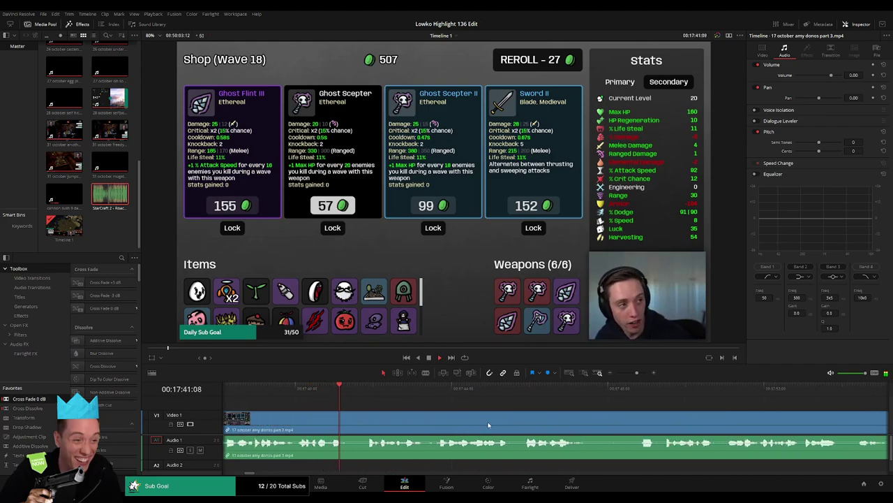
left_click(278, 390)
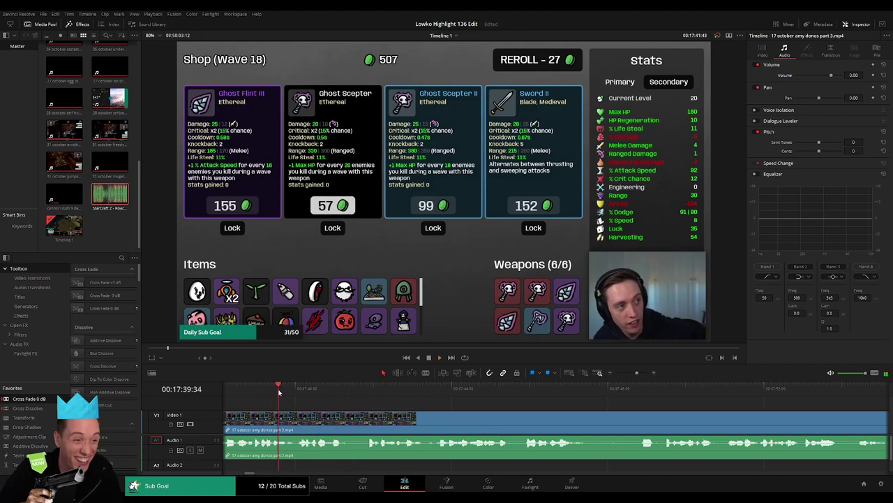
key("b")
left_click(337, 423)
left_click(356, 427)
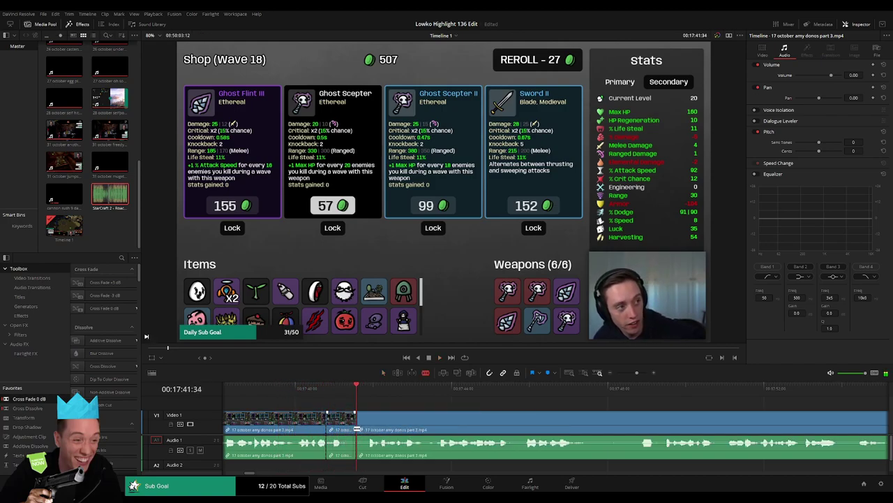
- Load the Roach Quotes sound into the viewer and rescale the timeline to show the recent cuts
left_click(118, 199)
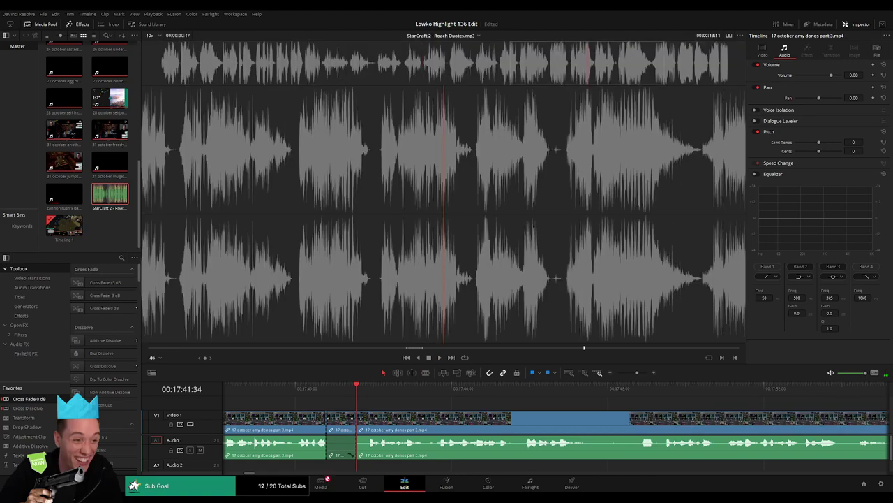
left_click(344, 467)
left_click(637, 373)
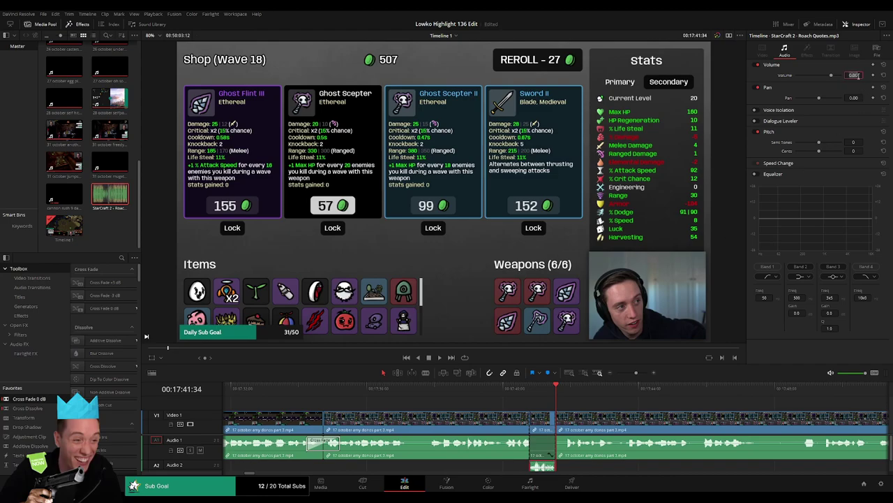
scroll(216, 436, "down", 1)
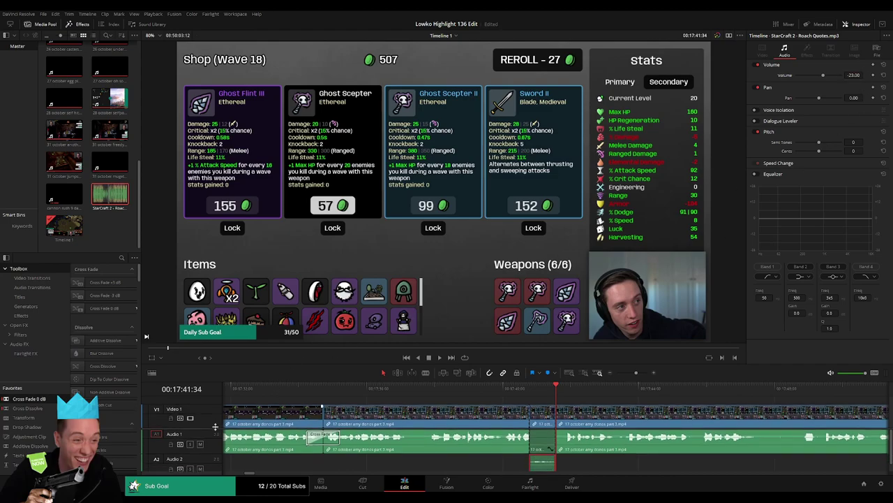
scroll(633, 445, "right", 5)
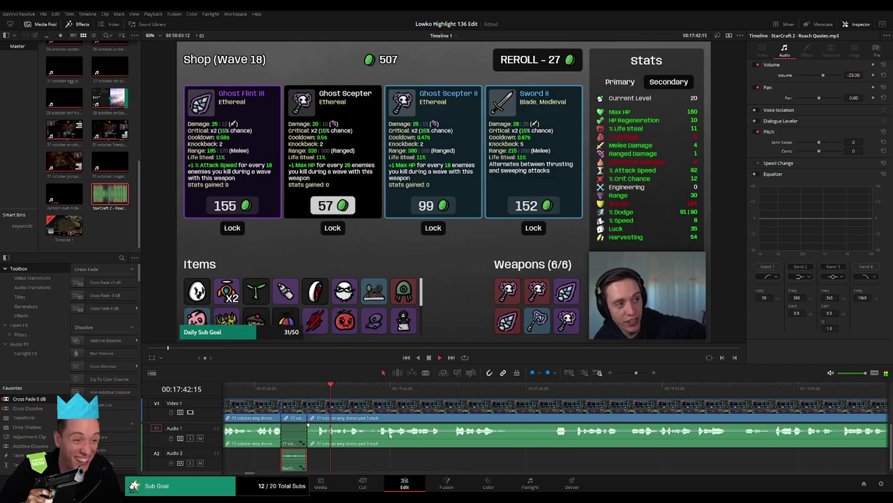
left_click(467, 452)
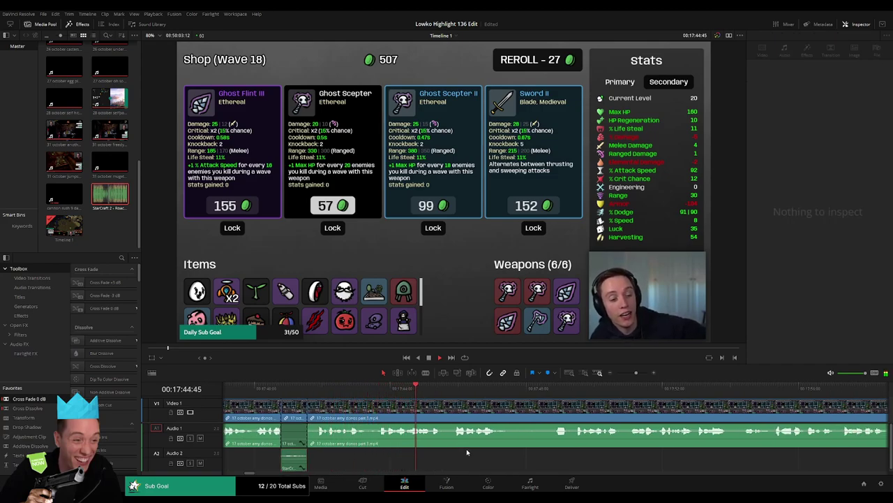
- Split the part 3 clip with Ctrl+B and drop Roach Quotes onto Audio 2 at the cut
left_click(436, 427)
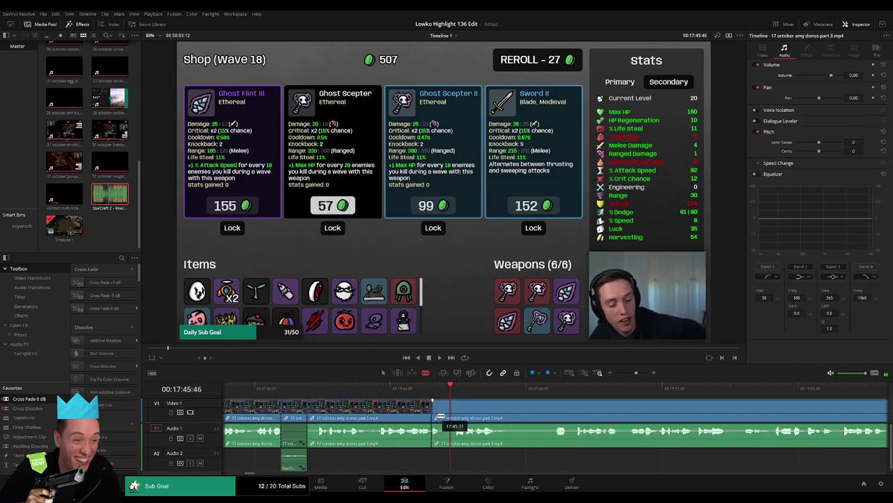
key("ctrl+b")
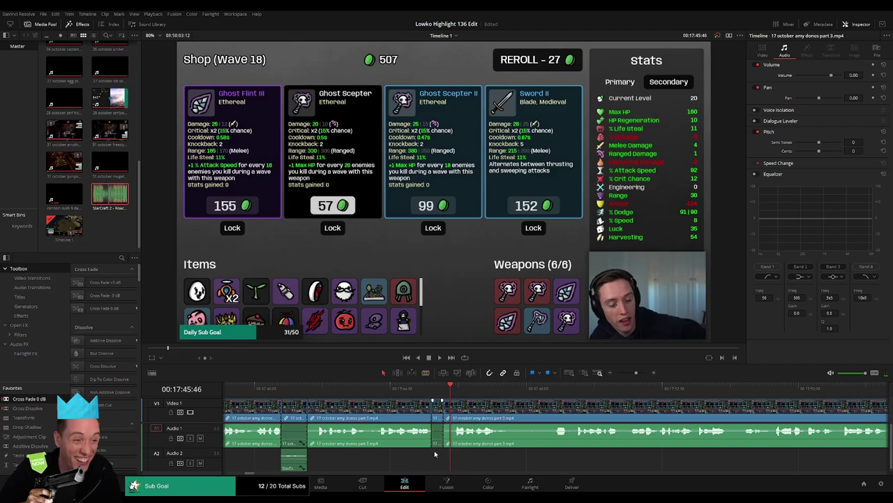
mouse_move(110, 197)
left_mouse_down()
mouse_move(415, 472)
mouse_move(438, 465)
left_mouse_up()
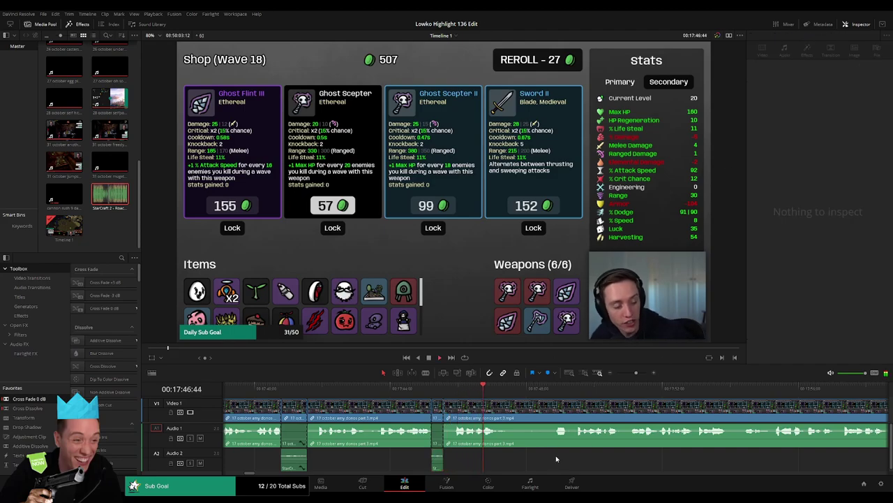
- Trim the part 3 clip and ripple-delete the short leftover piece to close the gap
left_click(439, 386)
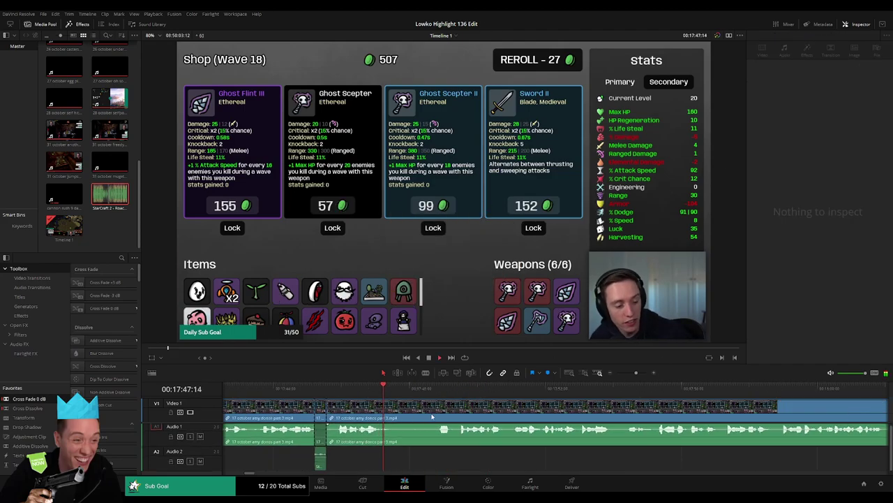
left_click_drag(414, 413, 417, 413)
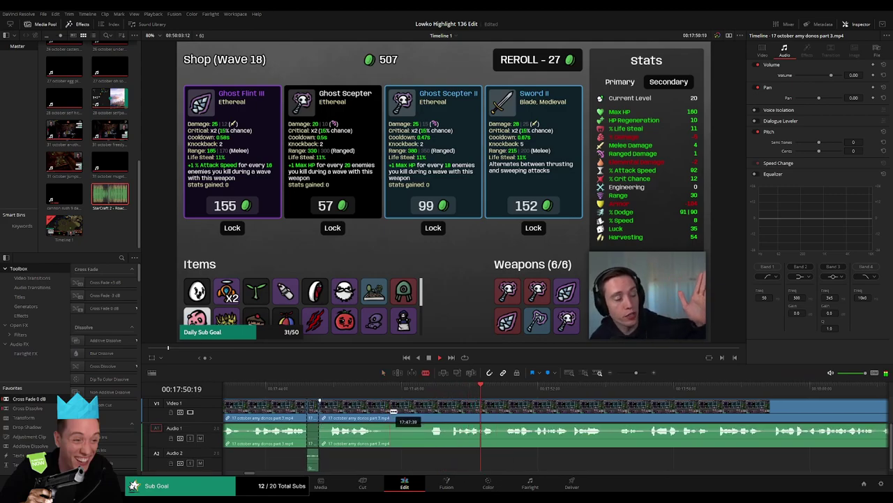
key("Delete")
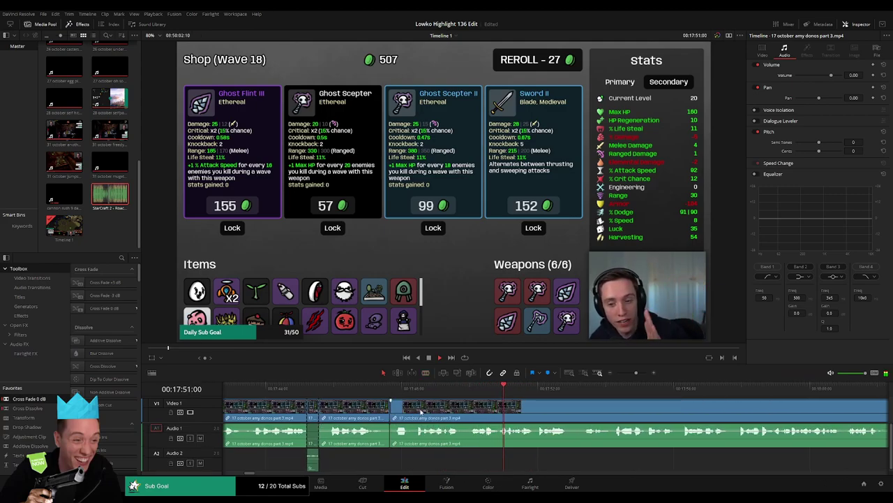
- Blade the part 3 clip further along, trim the edge, and select the short shop segment
left_click(633, 375)
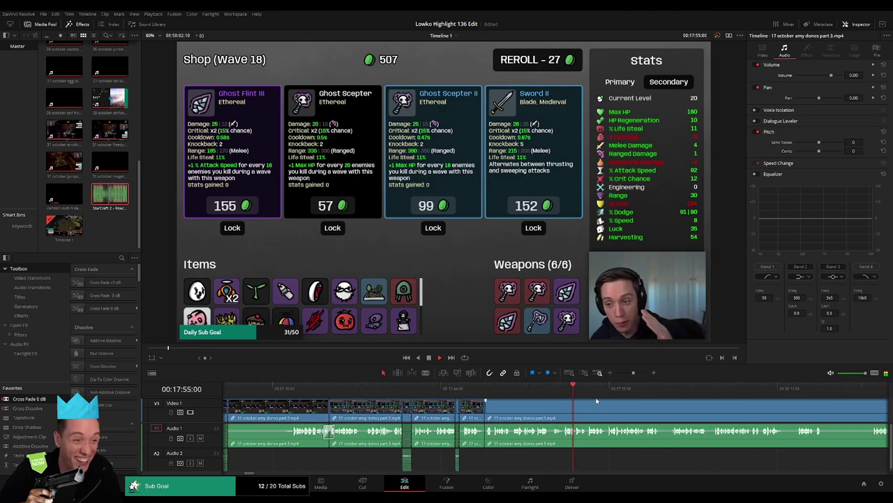
left_click(635, 375)
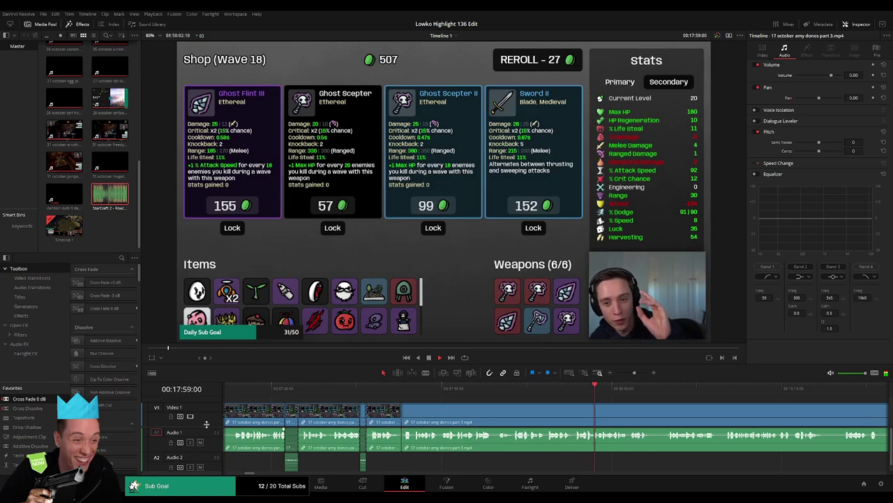
scroll(471, 411, "right", 3)
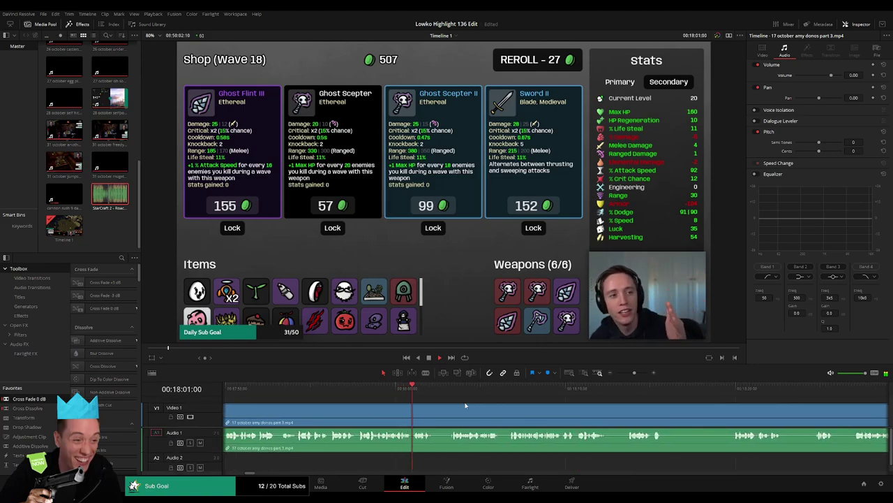
left_click(637, 375)
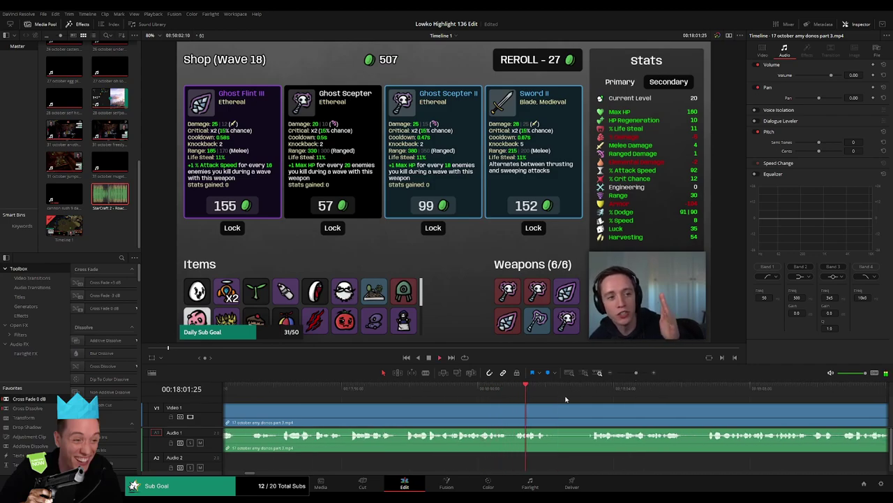
key("b")
left_click(536, 418)
left_click_drag(558, 410, 556, 410)
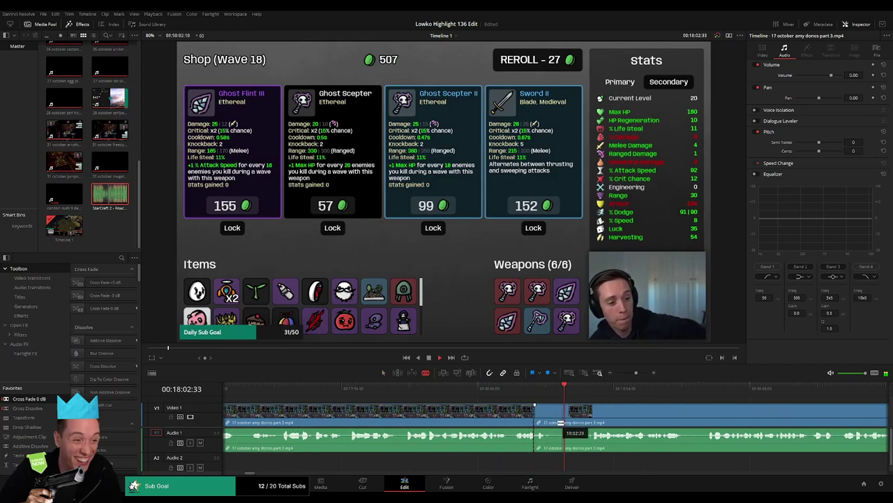
left_click(548, 438)
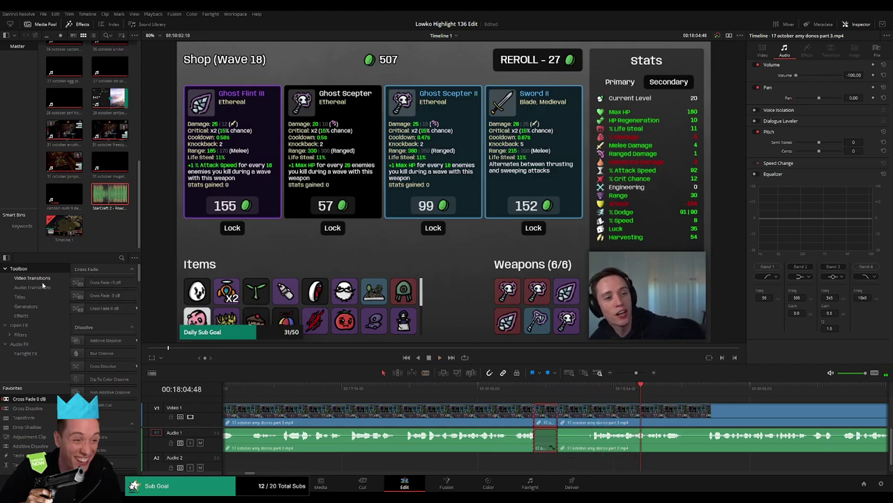
- Place a Roach Quotes sound on Audio 2, then trim and ripple delete the gap after the part 3 clip
left_click_drag(56, 197, 545, 461)
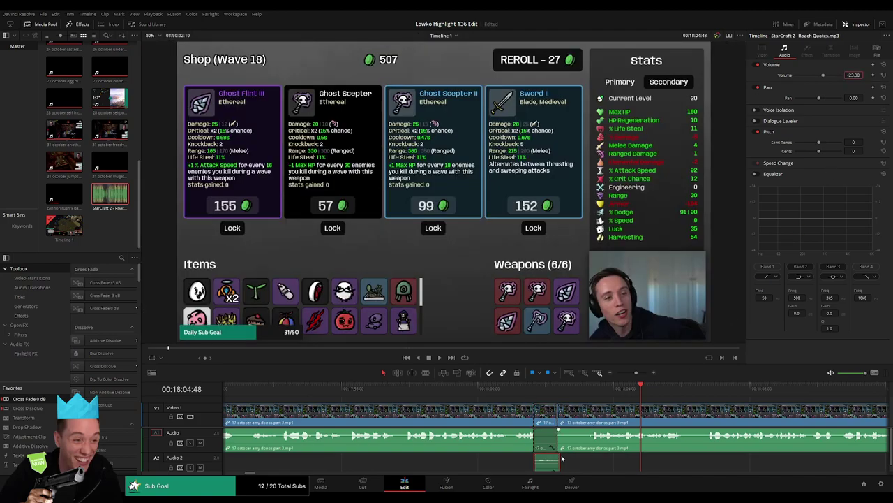
left_click(665, 451)
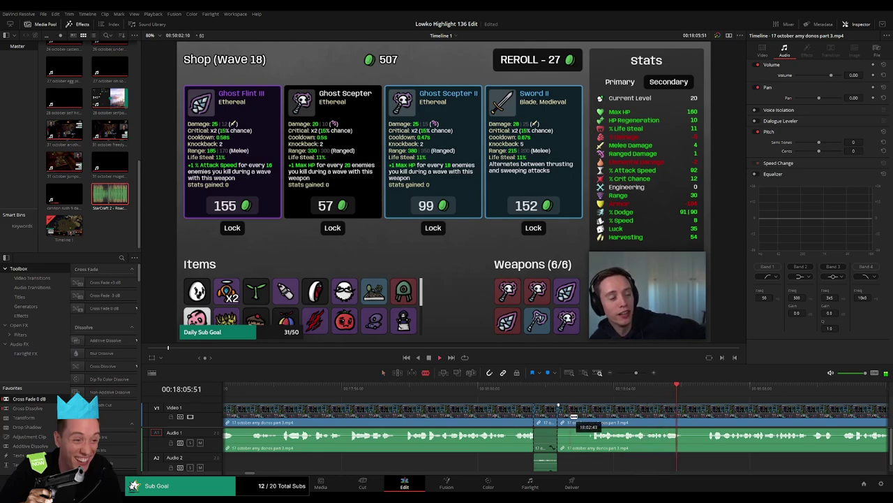
left_click_drag(573, 416, 596, 417)
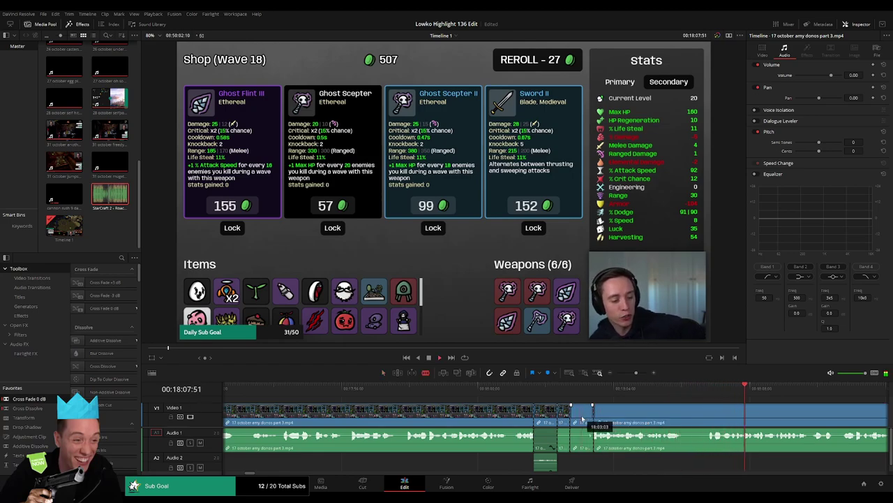
key("Delete")
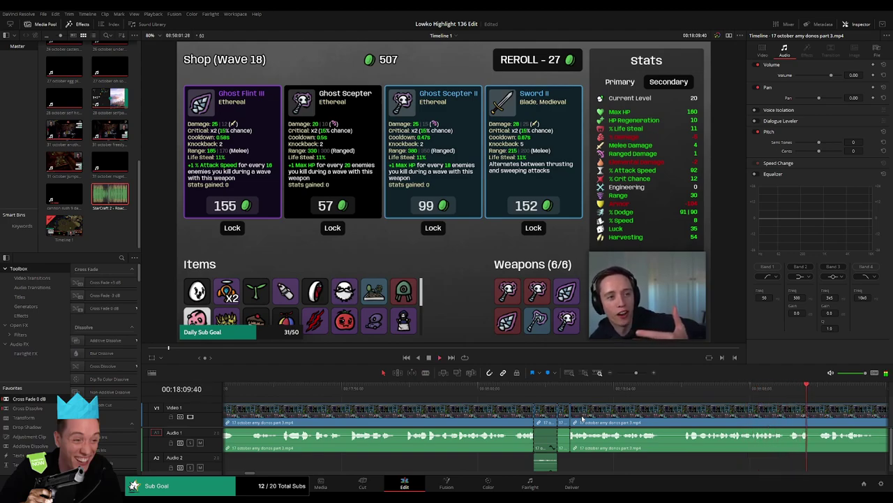
- Split the gameplay clip at 18:09:10
scroll(482, 393, "right", 3)
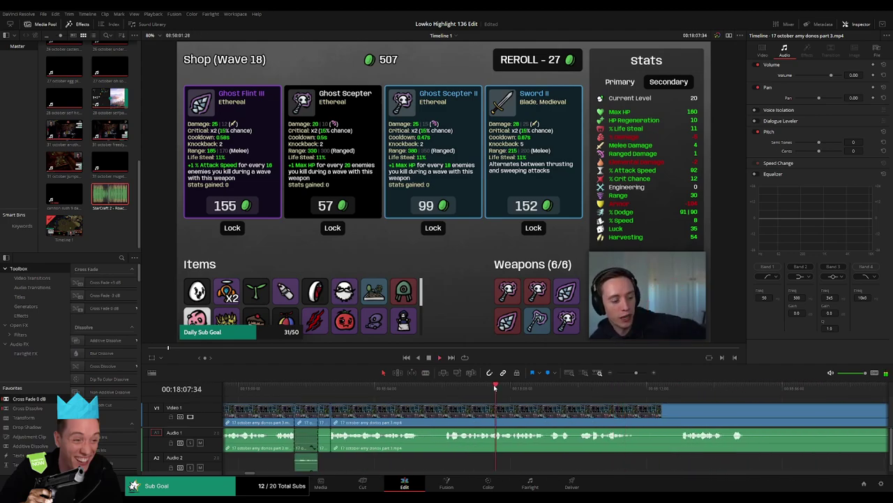
scroll(563, 412, "right", 2)
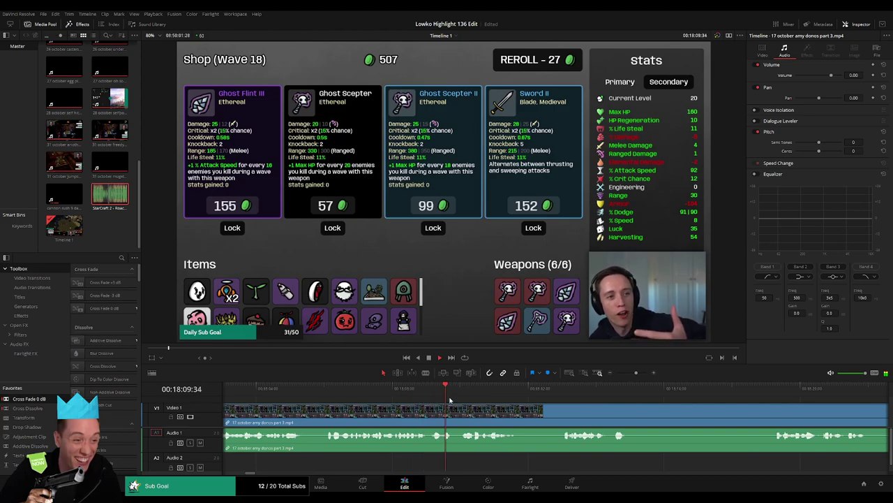
scroll(430, 403, "right", 2)
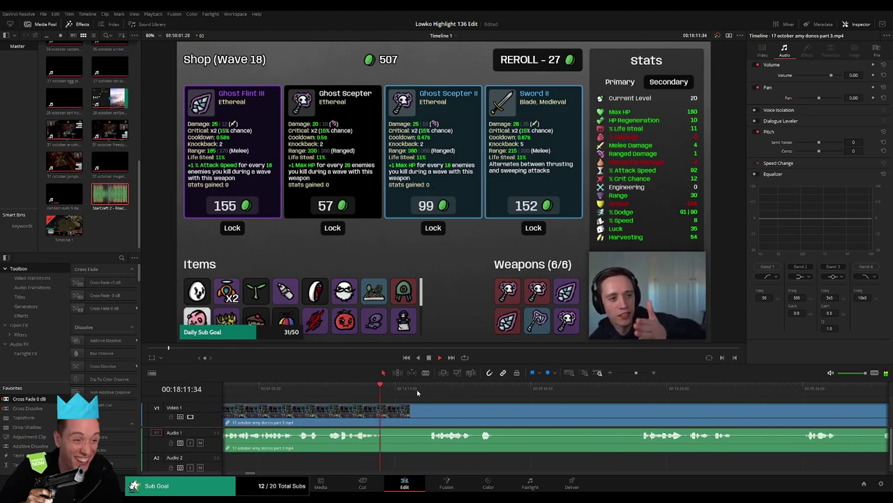
left_click(301, 395)
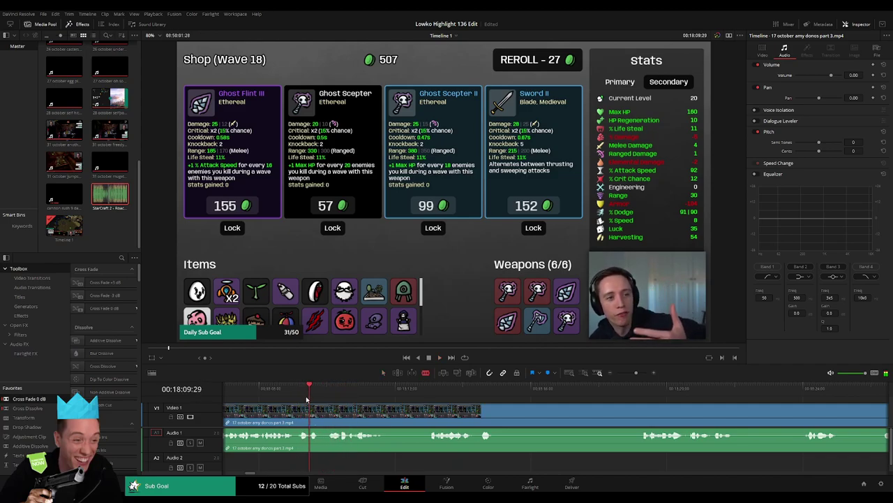
key("ctrl+b")
key("ctrl+b")
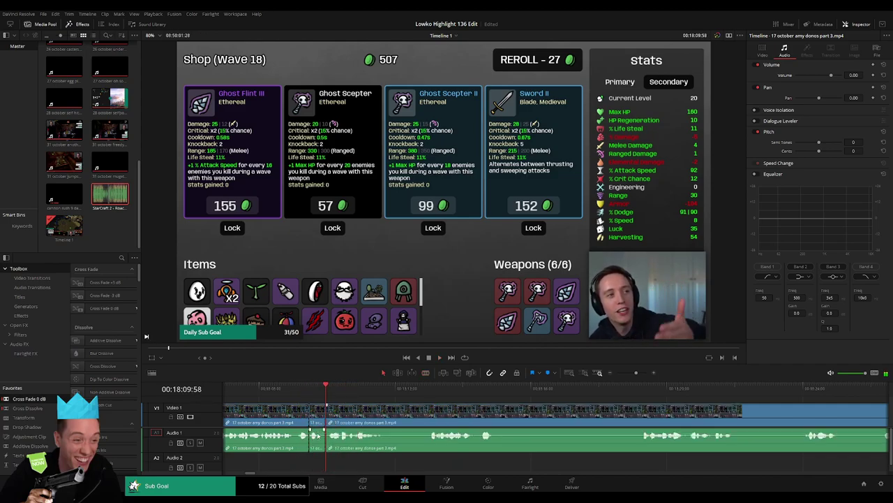
- Add another Roach Quotes clip on Audio 2 and play back the edit
left_click_drag(315, 434, 310, 466)
double_click(307, 462)
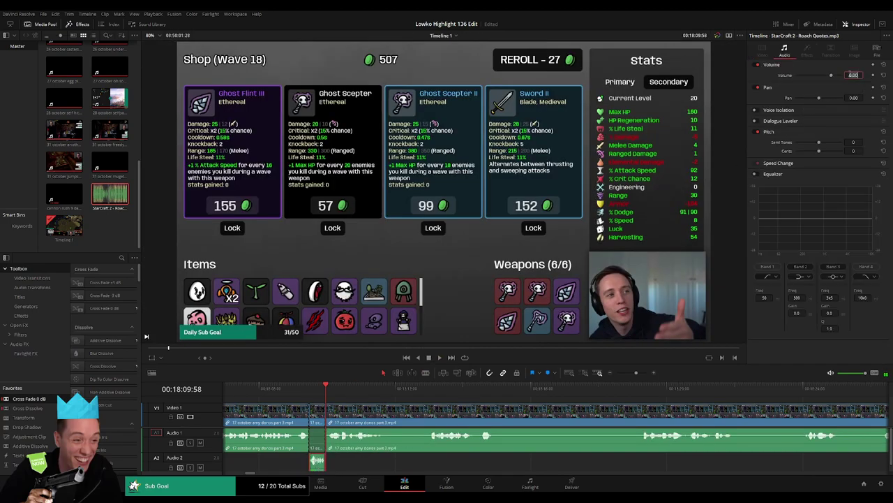
key("space")
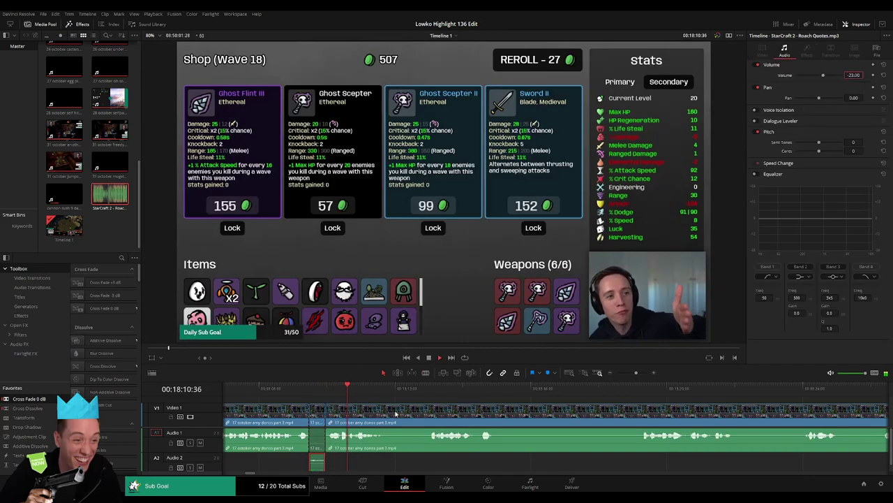
left_click(404, 399)
left_click(466, 436)
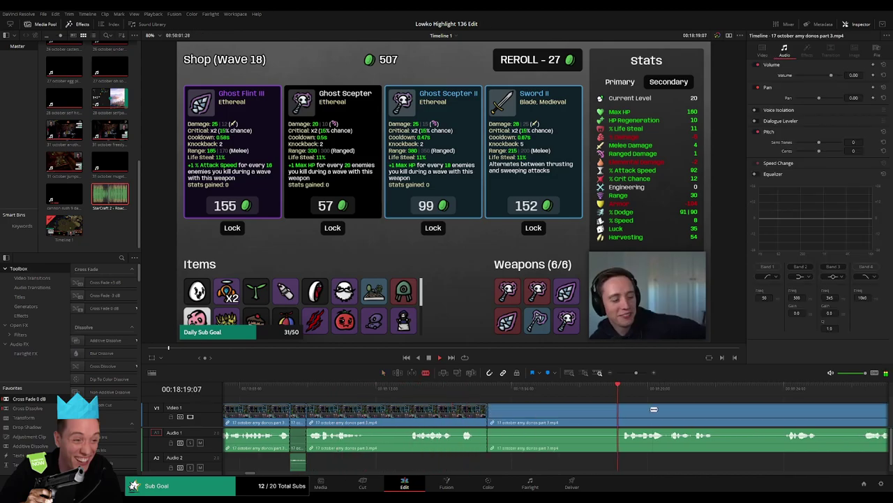
- Close the blank stretch between the clips and add a cross fade at the audio edit
left_click_drag(488, 413, 352, 413)
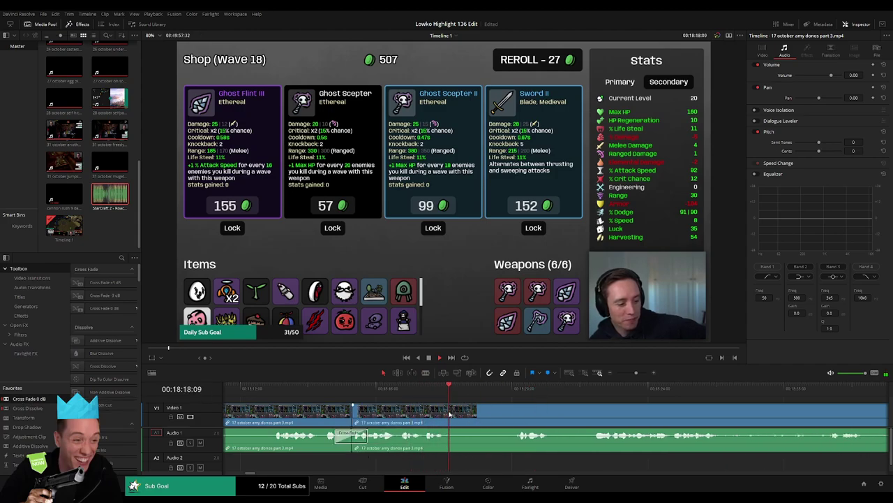
key("b")
left_click(447, 412)
scroll(516, 389, "right", 2)
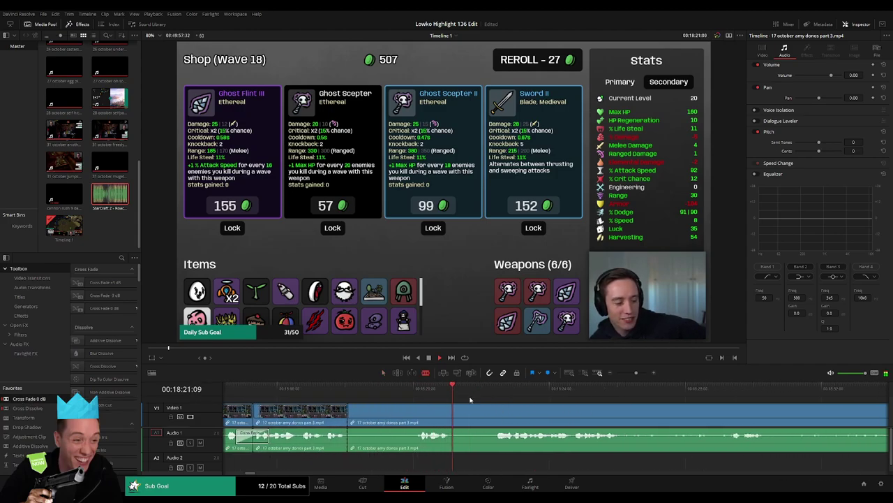
key("a")
left_click(412, 436)
key("BackSpace")
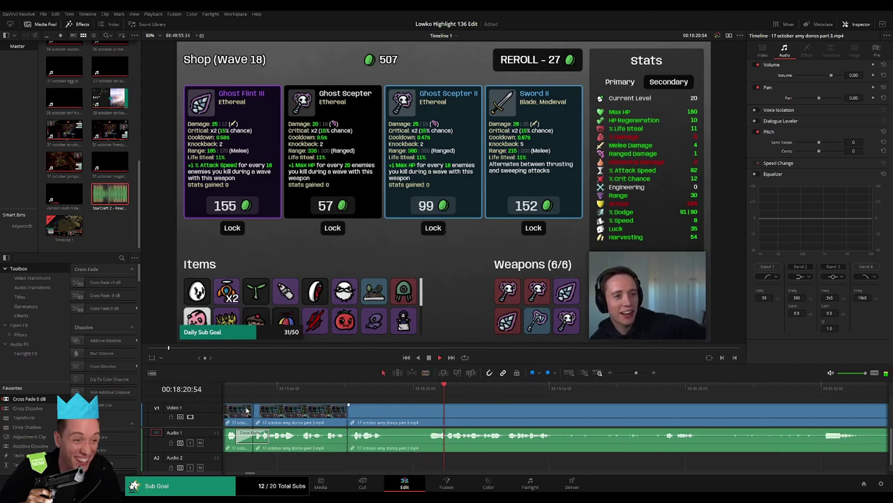
key("shift+t")
key("b")
- Cut out and ripple delete a short middle piece of the gameplay clip
left_click(392, 412)
left_click(421, 412)
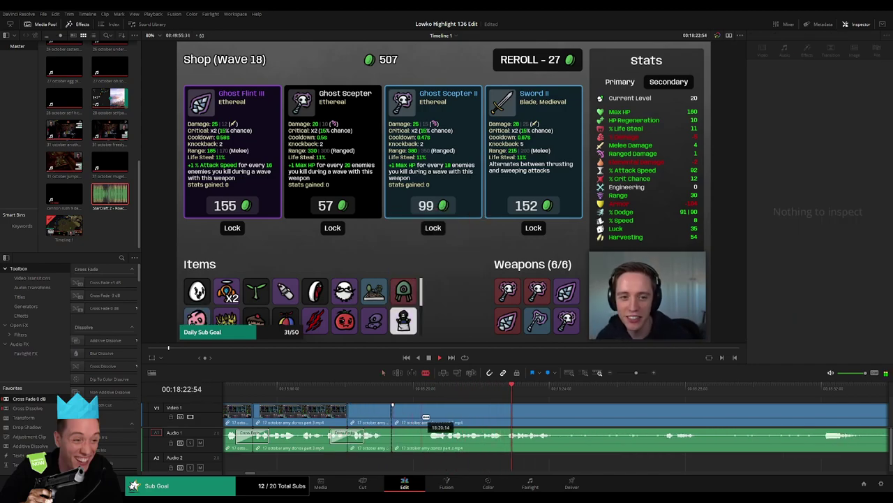
key("a")
left_click(412, 418)
key("BackSpace")
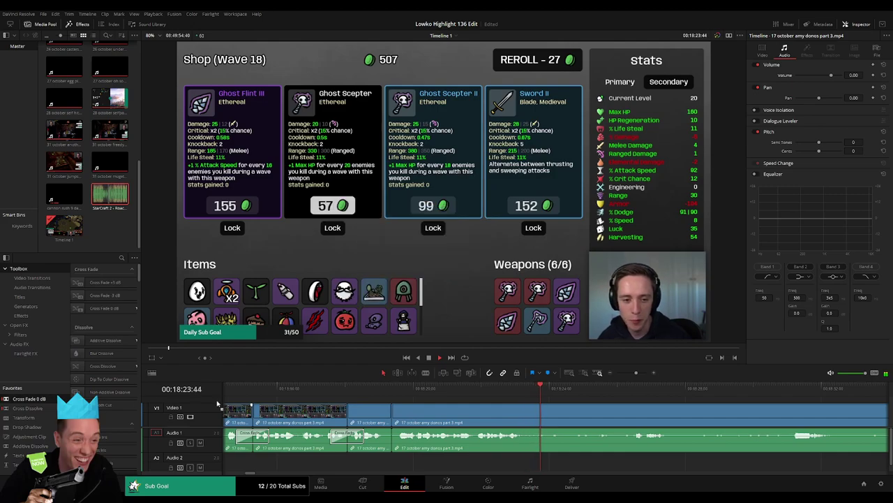
- Play the Wave 19 footage back from the earlier heavily cut section
left_click(634, 374)
left_click_drag(635, 374, 632, 372)
left_click(667, 396)
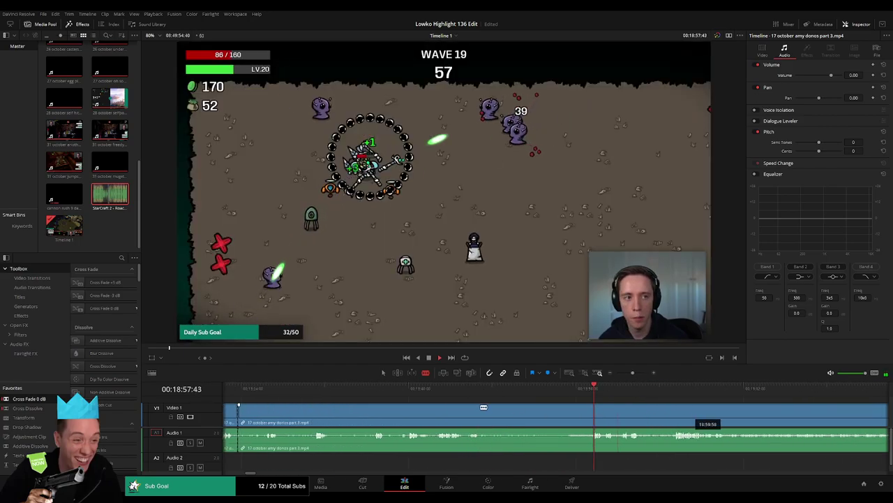
left_click(498, 389)
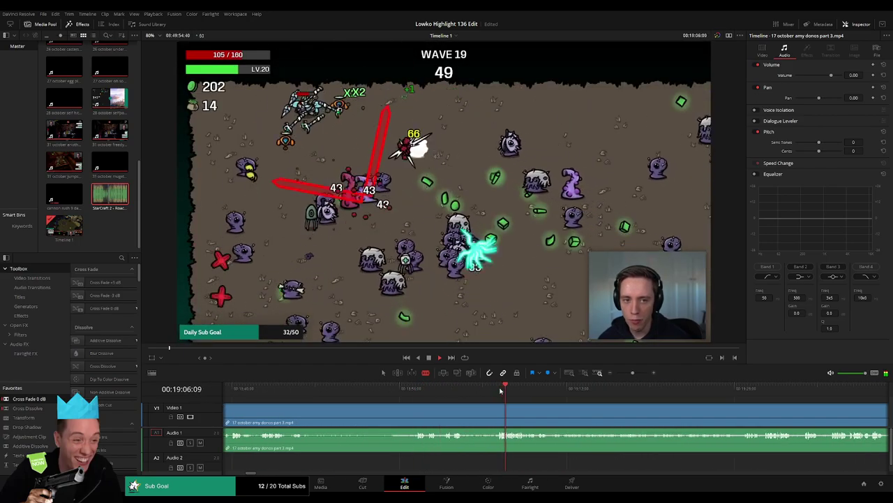
left_click(544, 389)
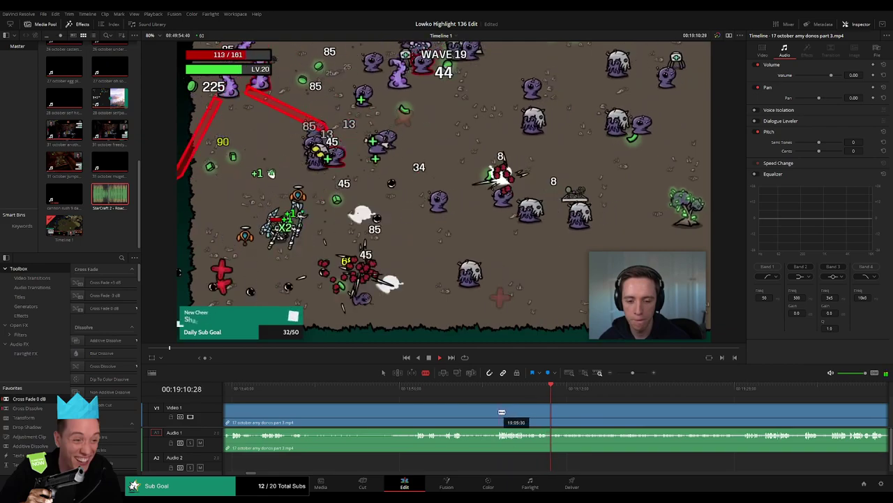
key("Up")
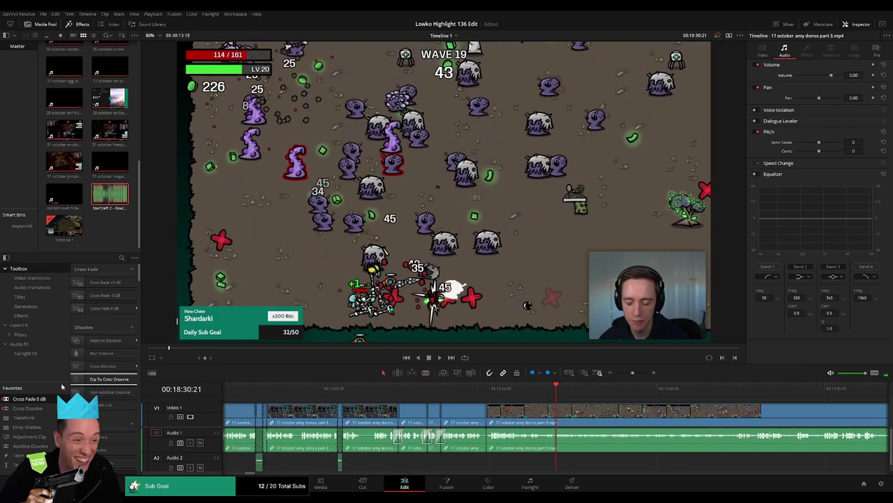
key("space")
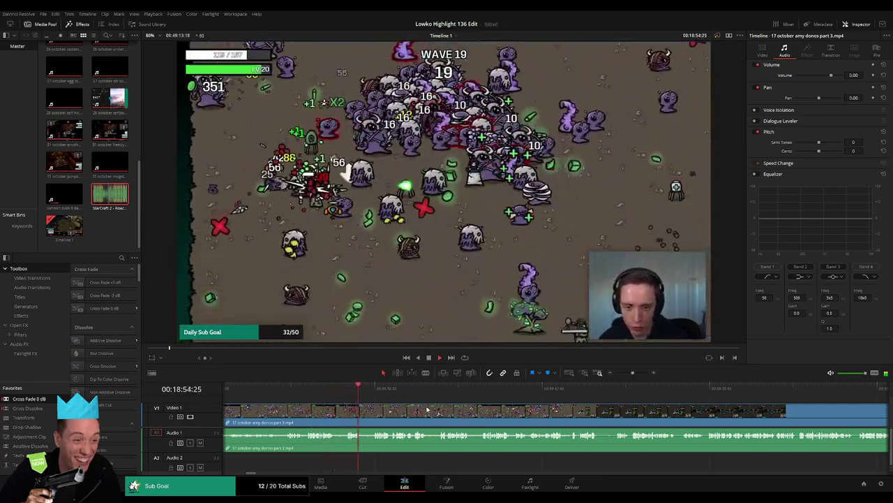
- Split the Wave 19 gameplay clip at two points during the fight
key("ctrl+b")
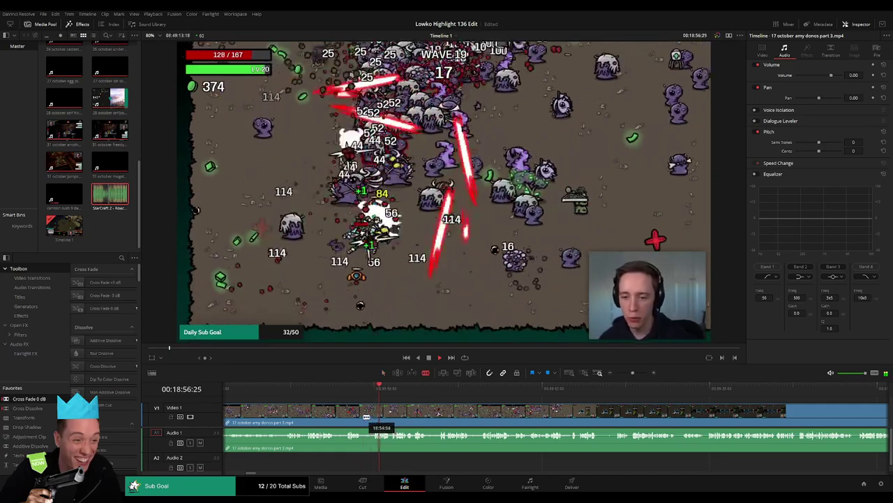
left_click_drag(369, 413, 375, 414)
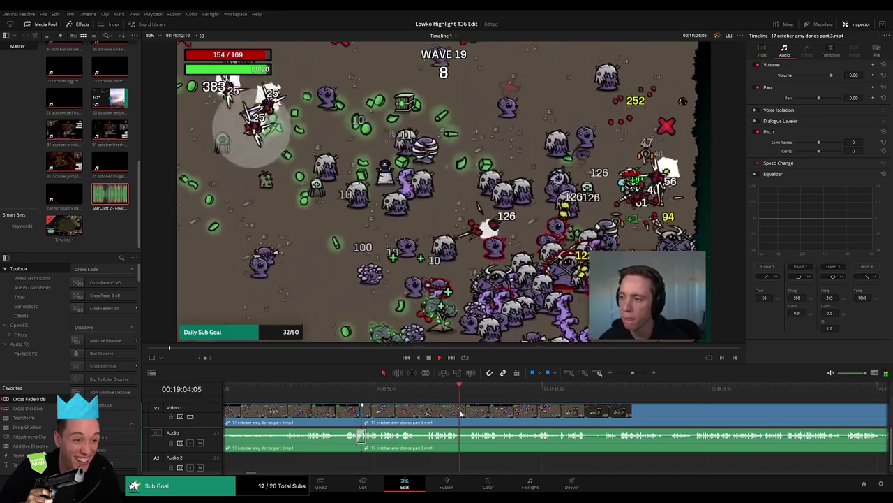
scroll(381, 416, "right", 3)
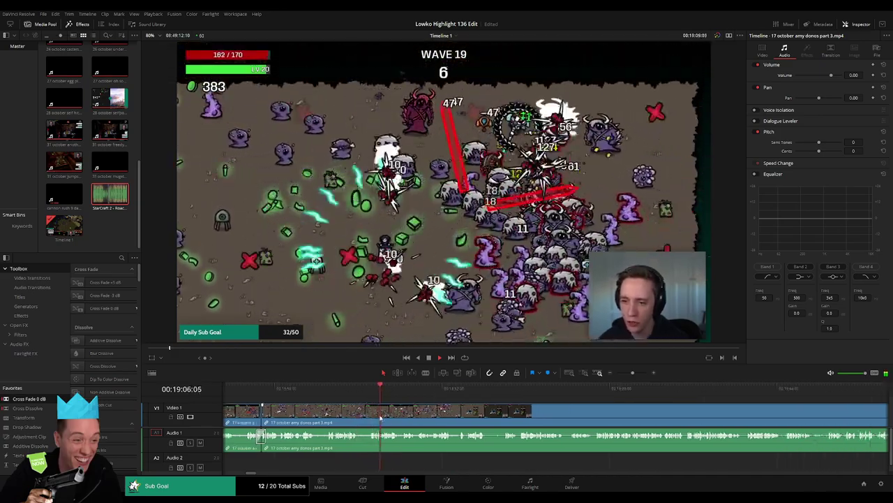
left_click(365, 413)
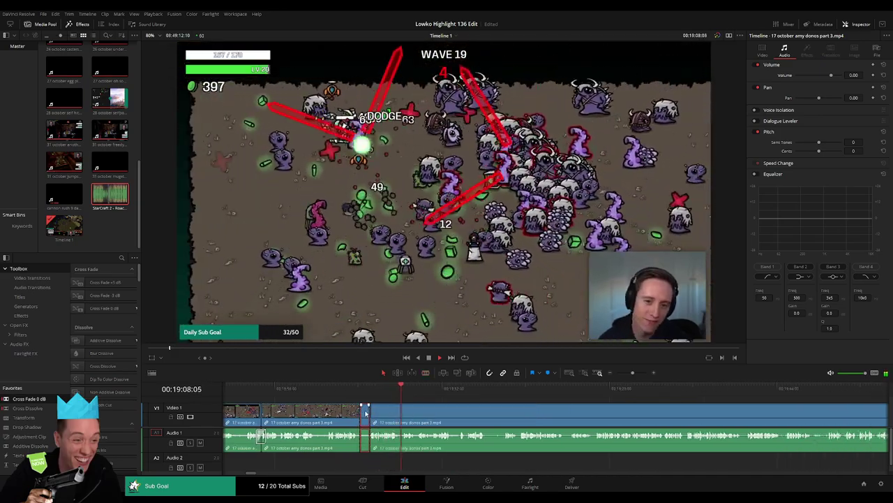
key("ctrl+b")
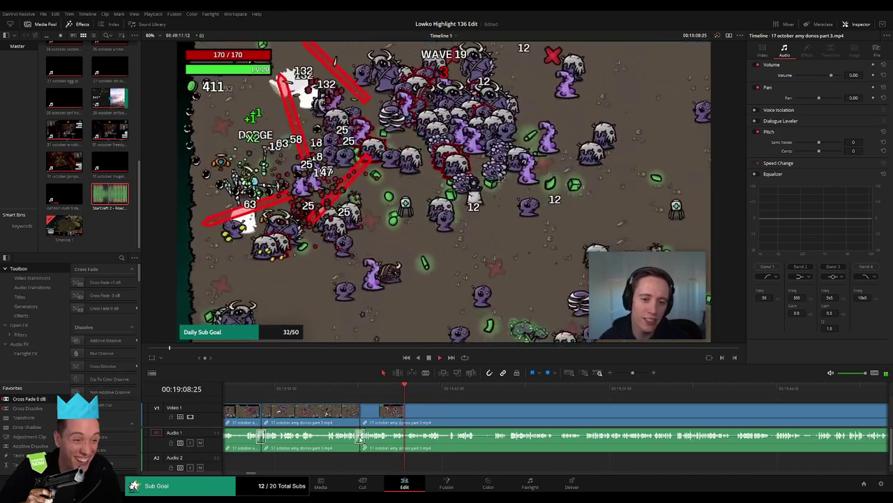
- Ripple delete the unwanted Wave 19 pieces and the short leftover sliver
key("Delete")
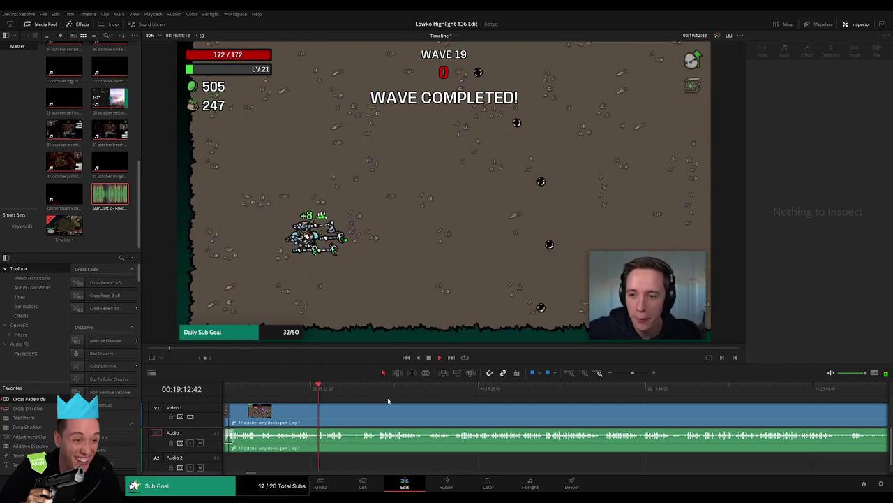
left_click(356, 419)
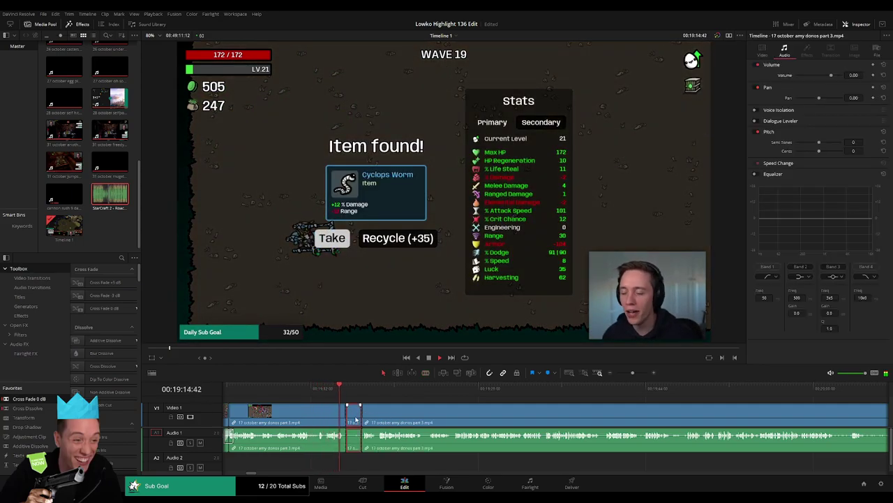
key("Delete")
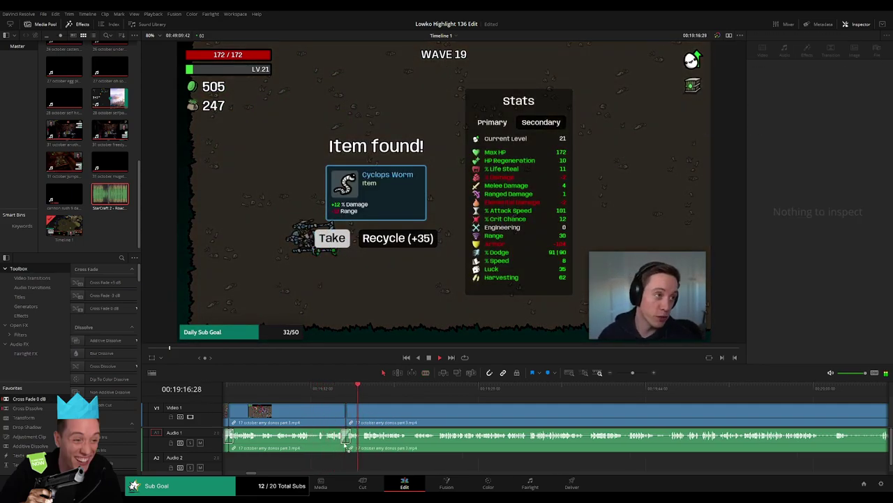
- Play through to the Level up screen and zoom the timeline in for finer cuts
scroll(495, 413, "right", 3)
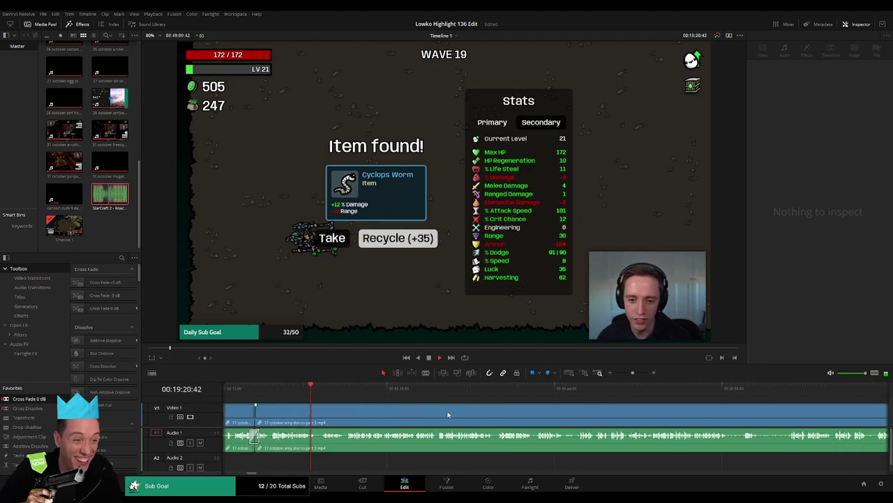
scroll(393, 411, "right", 1)
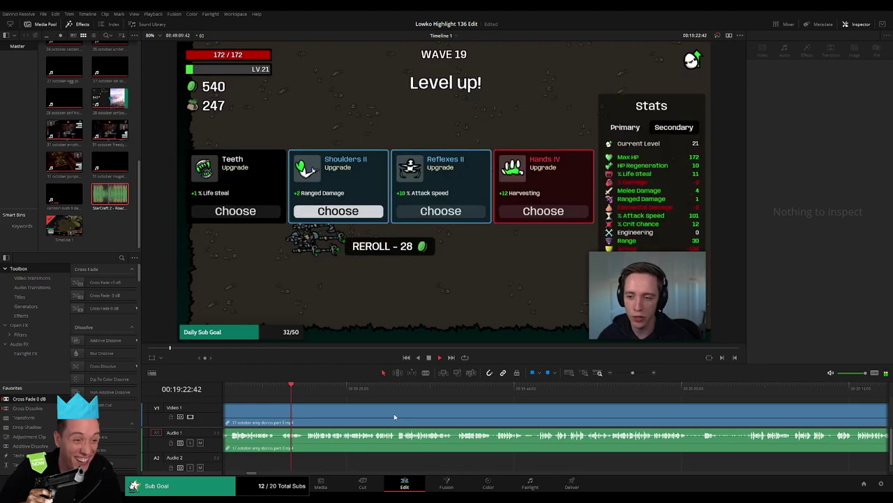
key("space")
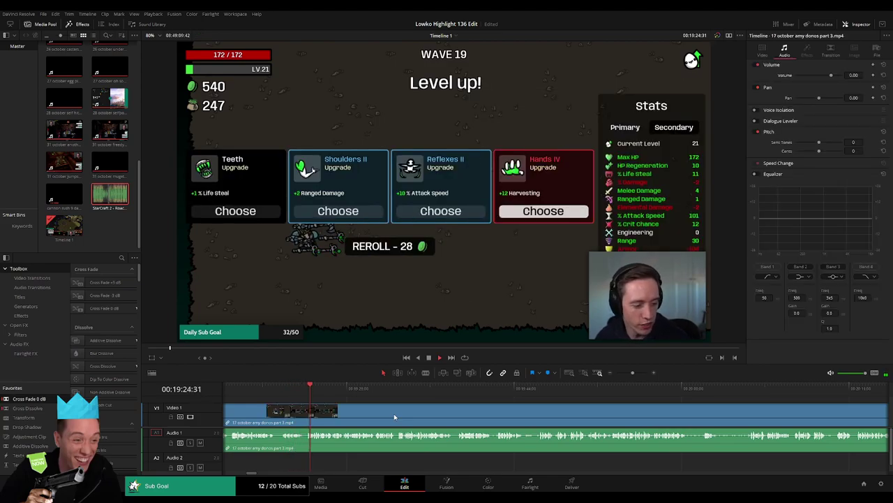
scroll(461, 416, "right", 2)
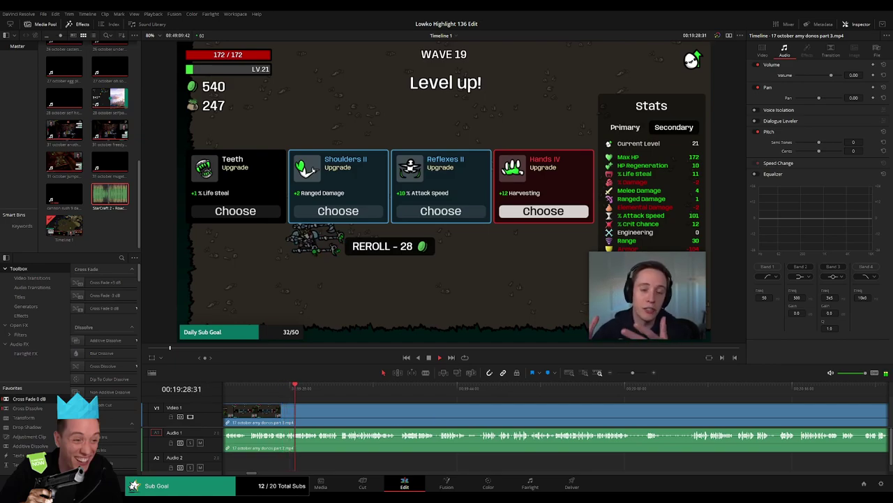
scroll(395, 418, "right", 2)
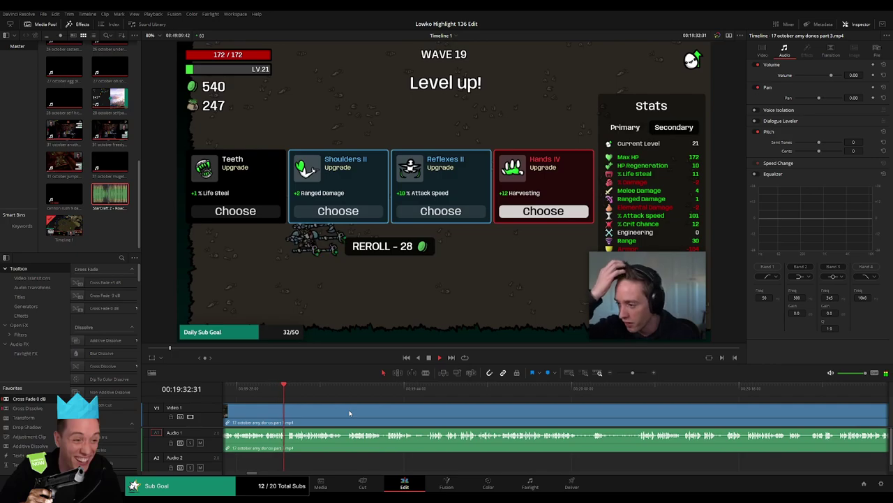
scroll(353, 415, "right", 2)
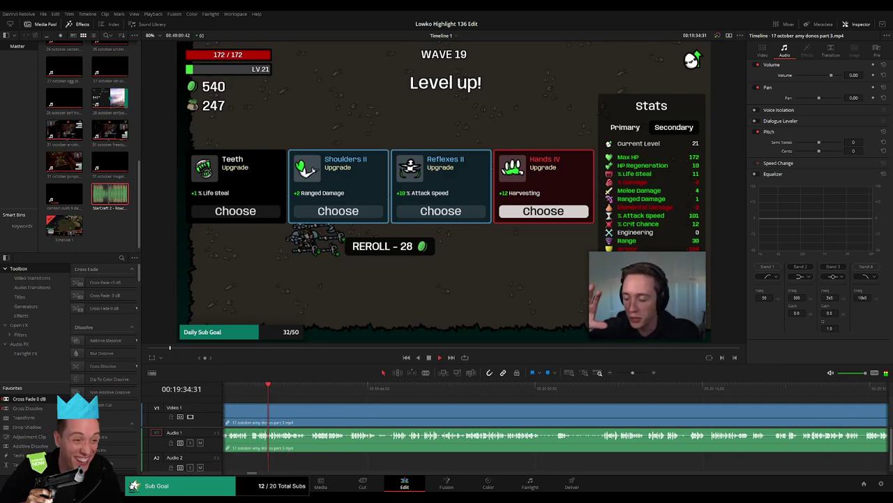
scroll(313, 411, "right", 2)
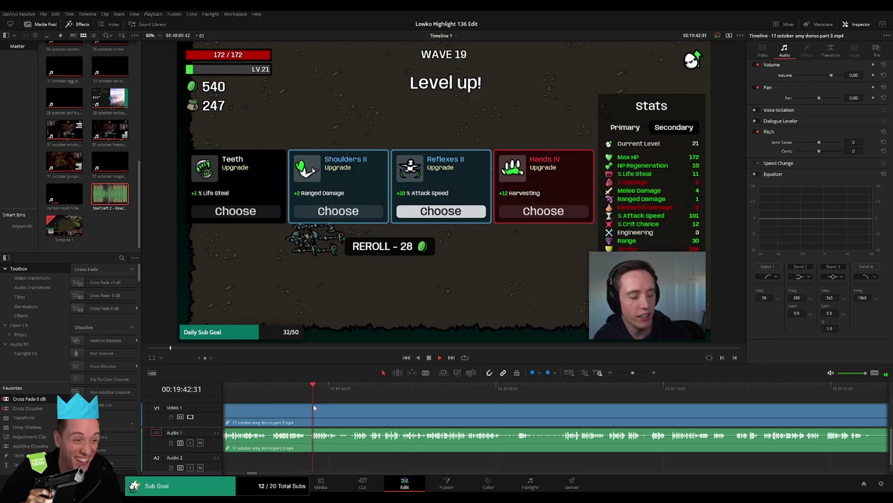
scroll(348, 402, "right", 2)
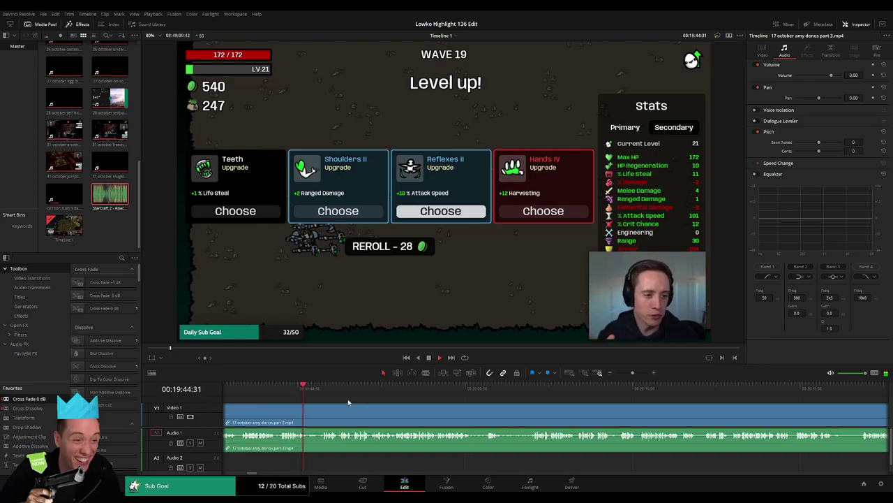
scroll(405, 418, "right", 2)
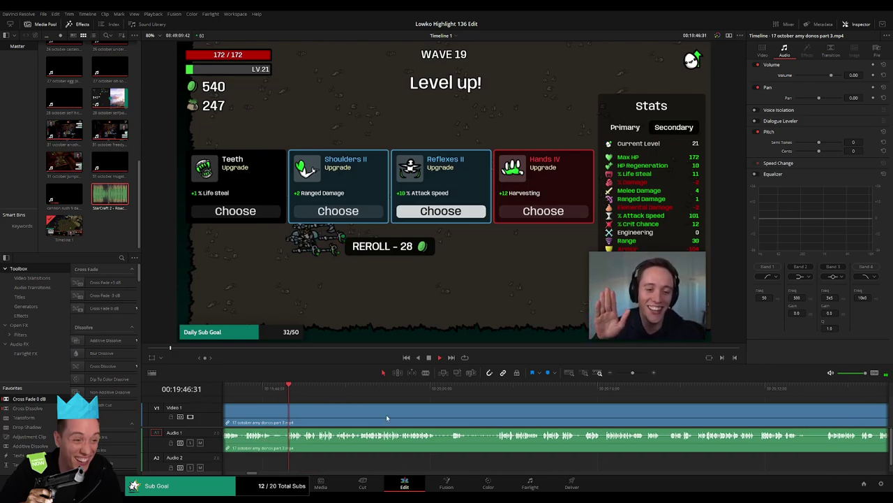
scroll(433, 419, "right", 1)
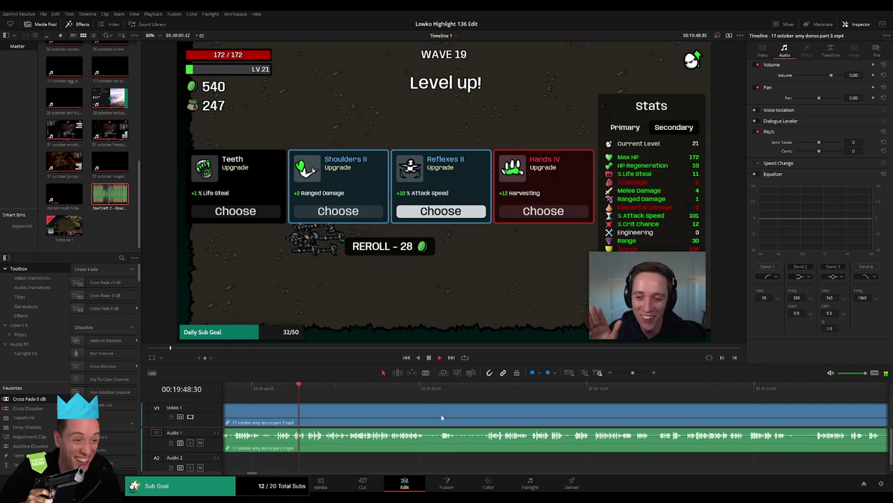
scroll(417, 418, "right", 2)
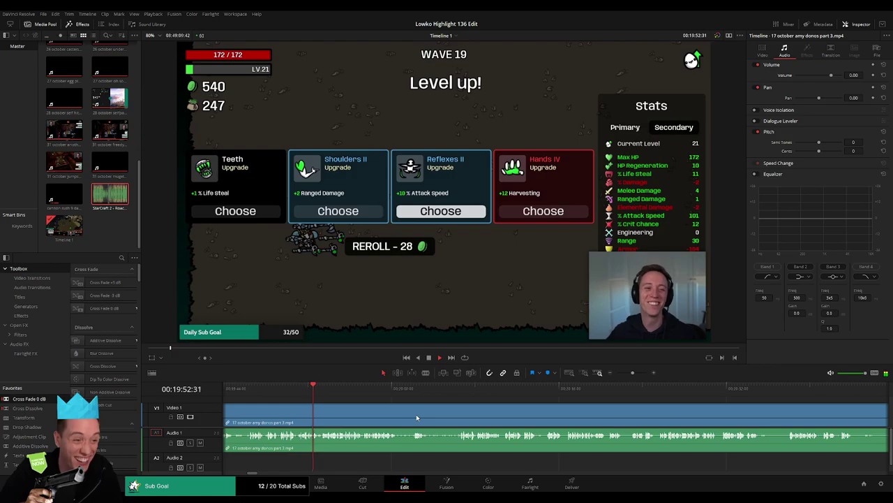
left_click_drag(631, 375, 638, 376)
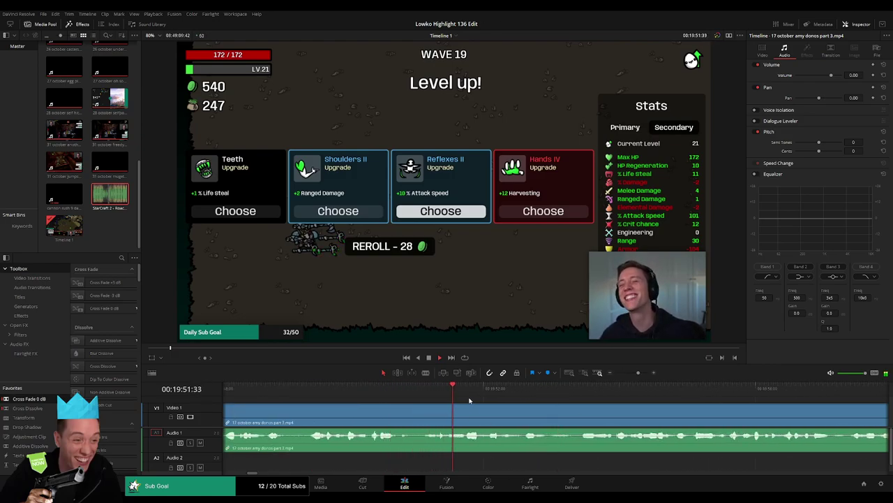
- Split the gameplay clip twice at the Level up moment
key("space")
key("ctrl+b")
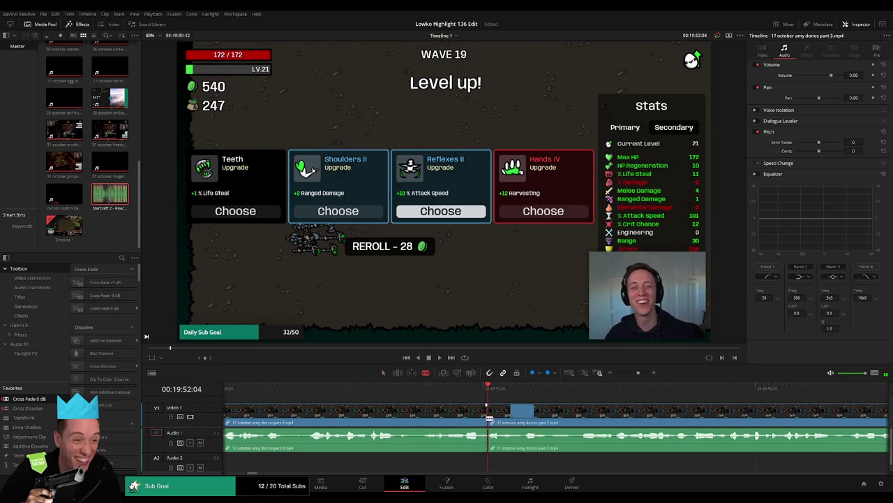
left_click(525, 413)
key("a")
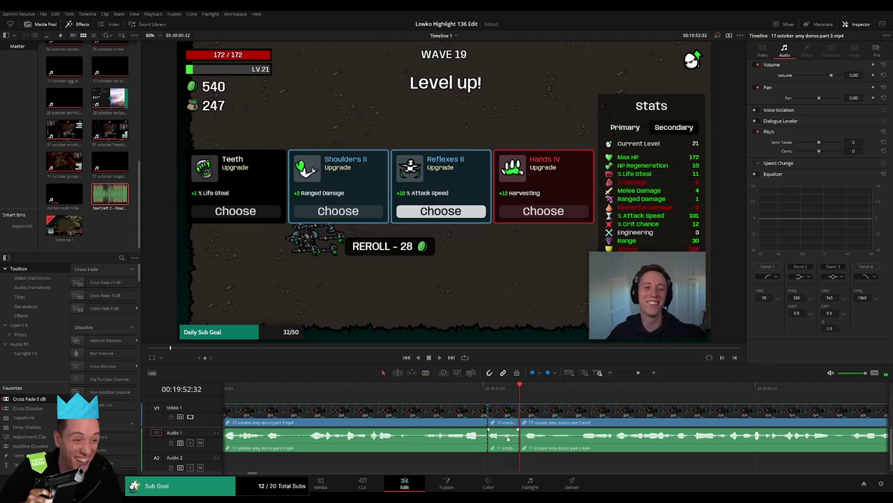
- Place the StarCraft 2 Roach sound on A2 at the level-up and review it
mouse_move(126, 188)
left_mouse_down()
mouse_move(475, 462)
mouse_move(519, 461)
left_mouse_up()
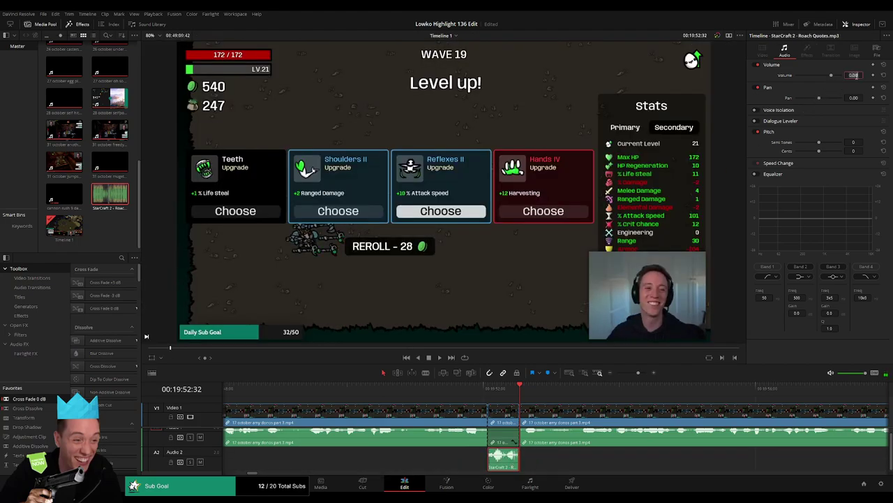
left_click(470, 390)
key("space")
key("ctrl+minus")
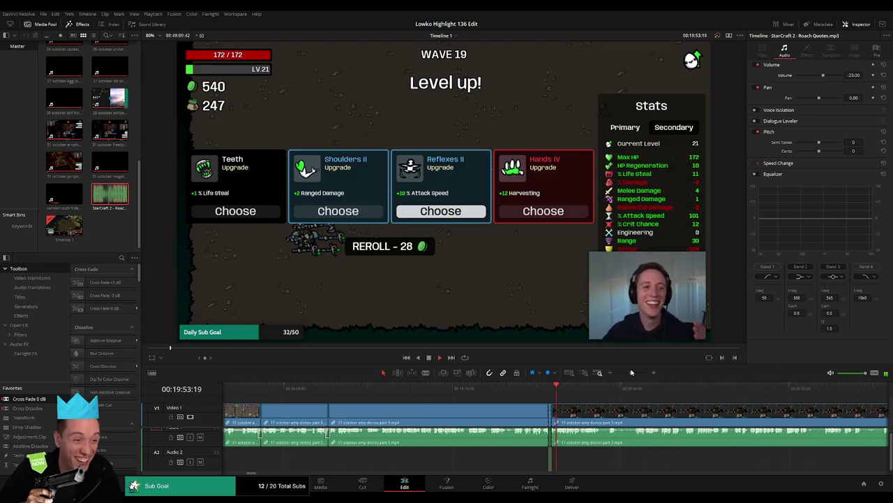
left_click(601, 452)
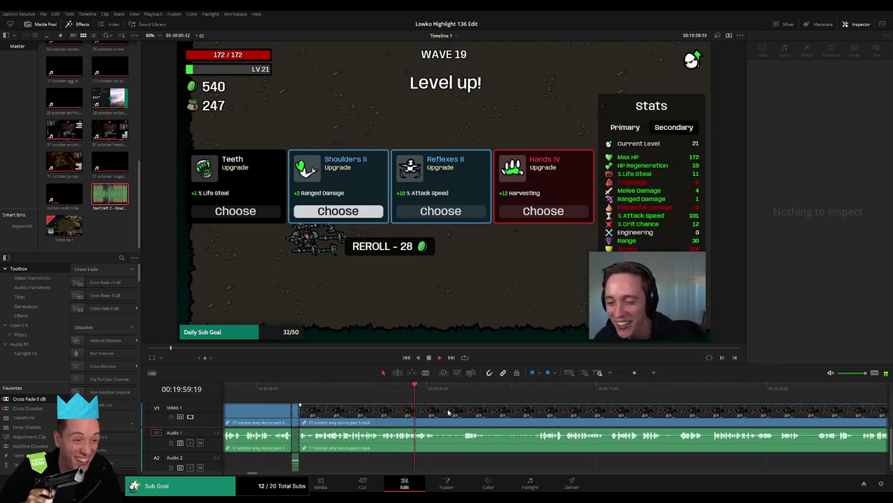
left_click(468, 393)
- Cut out a short section at the level-up screen and close the gap
key("b")
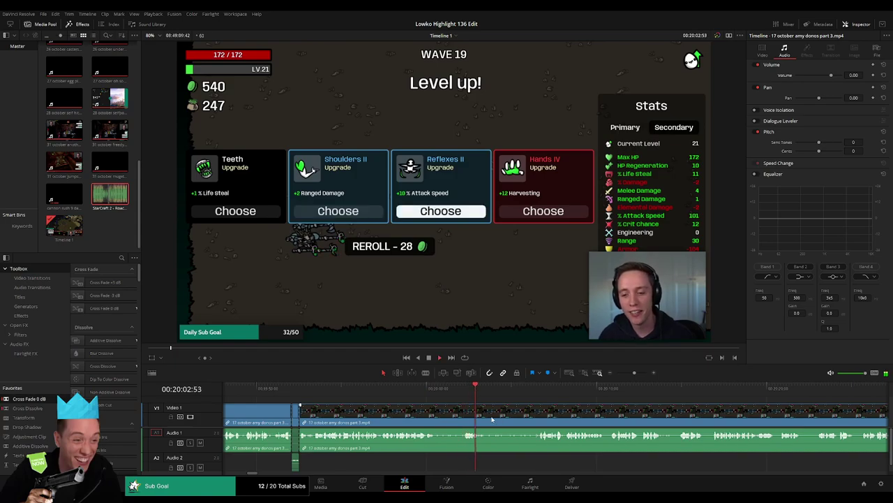
left_click(492, 415)
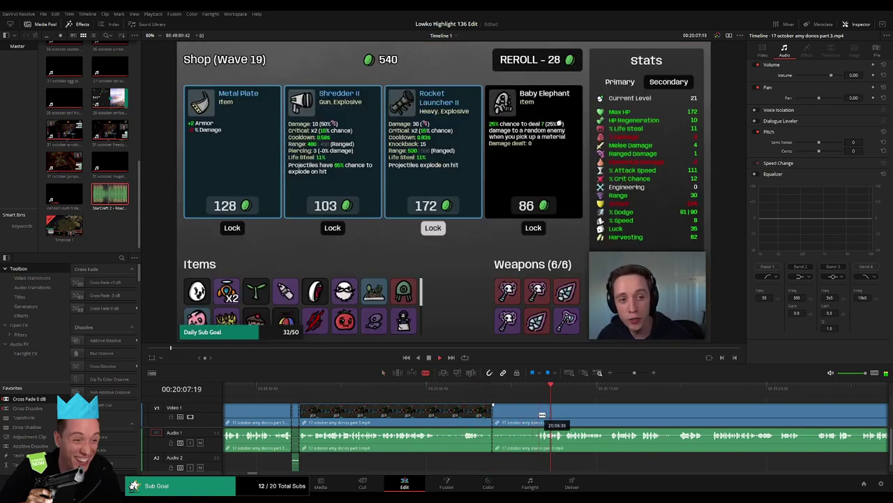
left_click(537, 415)
key("a")
left_click(526, 418)
key("Delete")
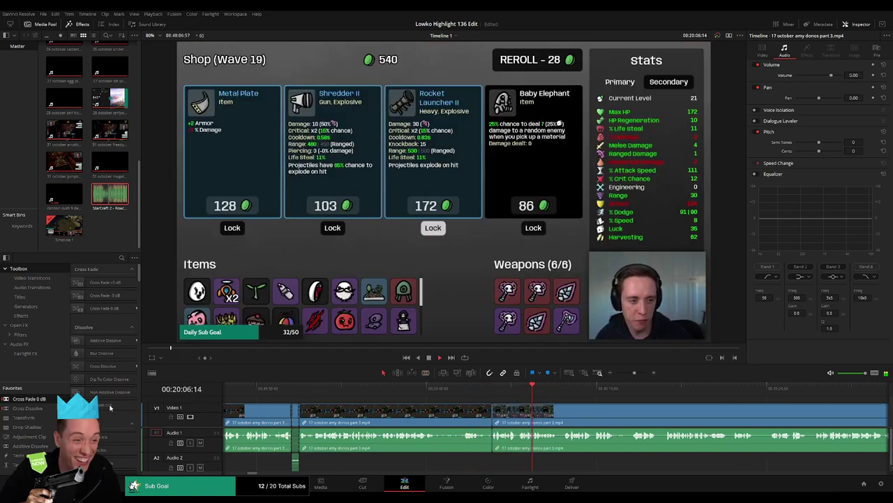
- Split off and ripple delete the next short unwanted clip piece
scroll(481, 418, "right", 3)
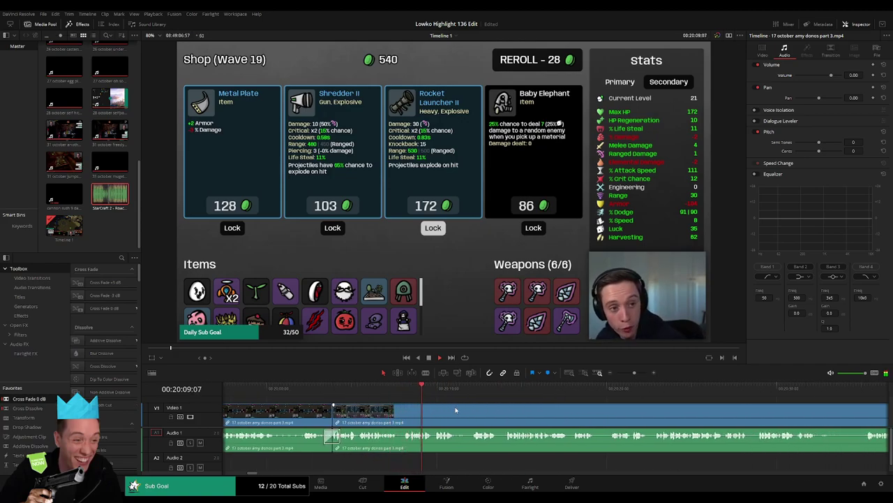
key("b")
left_click(400, 422)
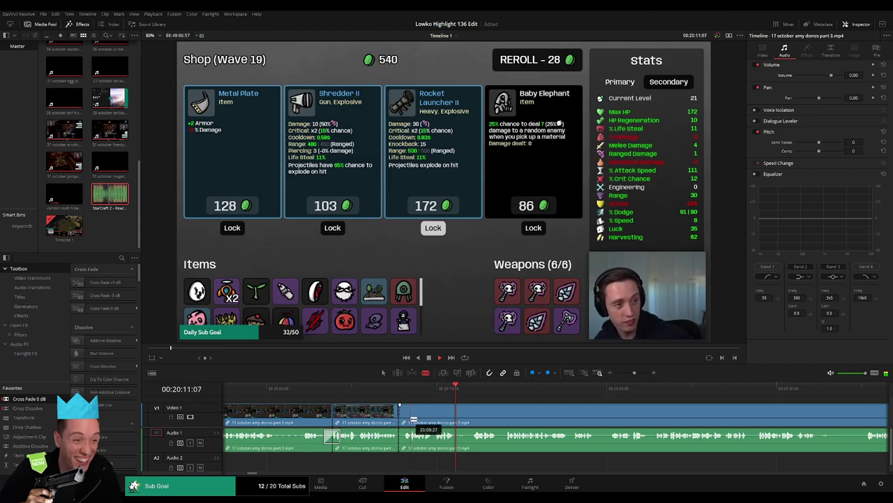
left_click(409, 421)
key("a")
key("Delete")
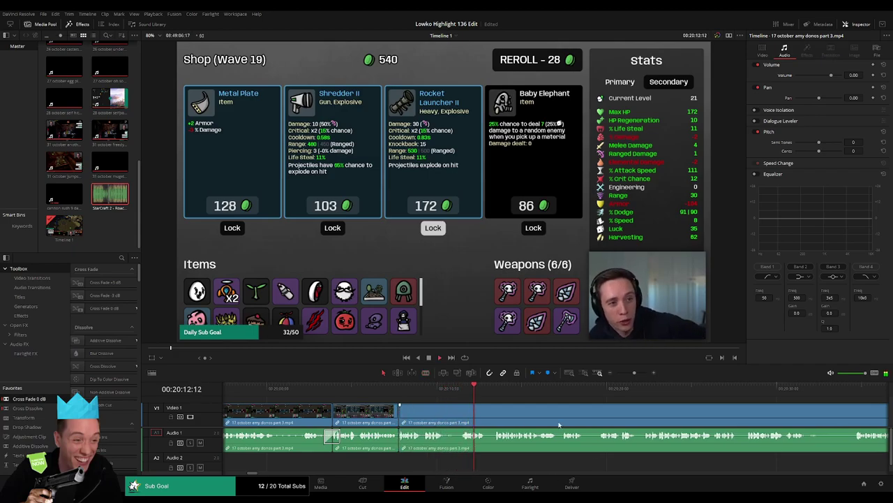
- Mark off and ripple delete another short stretch of the shop footage
scroll(419, 411, "right", 3)
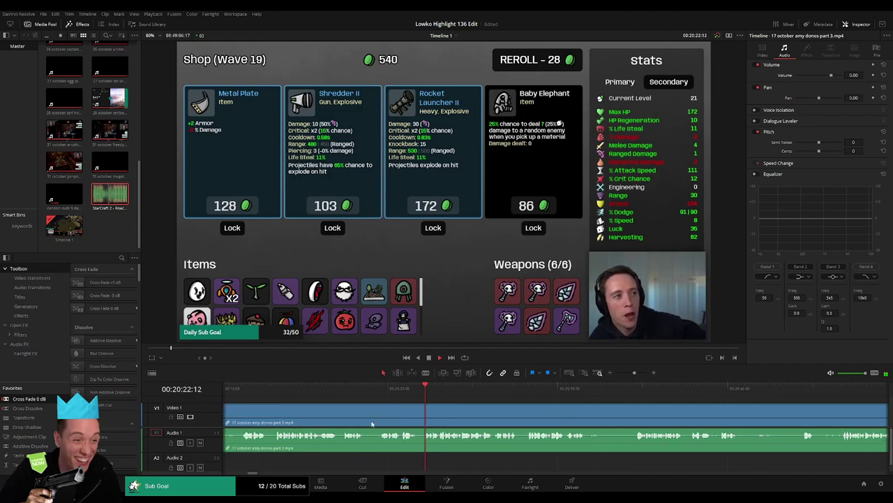
left_click_drag(455, 416, 378, 416)
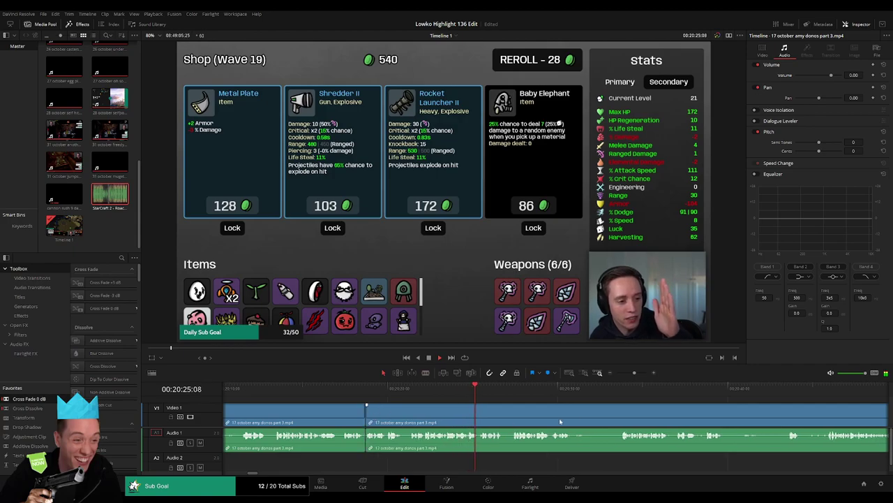
scroll(435, 398, "right", 3)
scroll(432, 405, "right", 2)
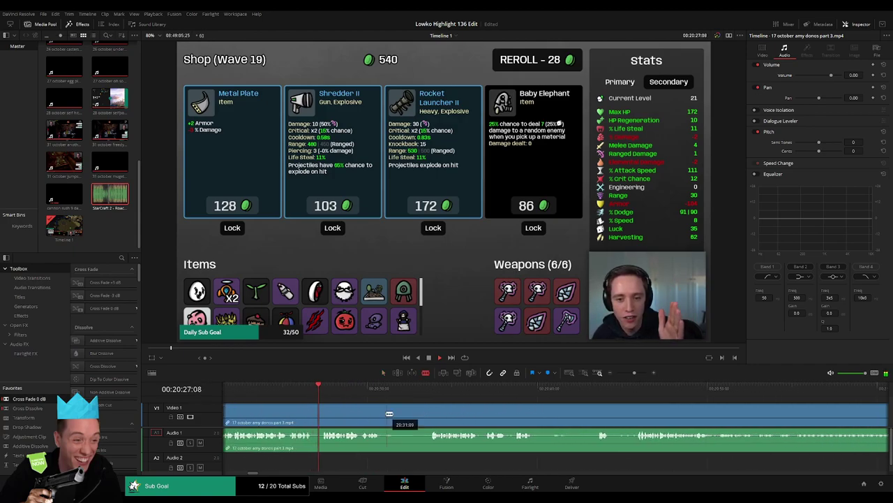
left_click_drag(390, 414, 420, 414)
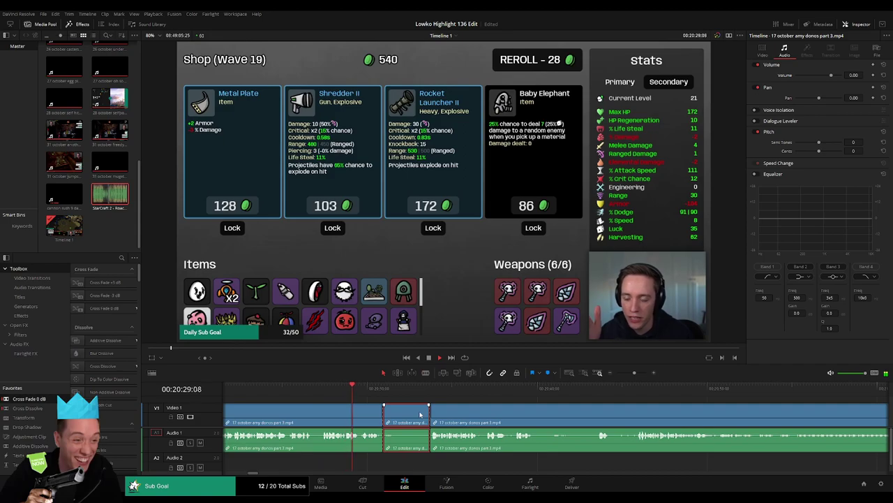
key("Delete")
left_click(456, 420)
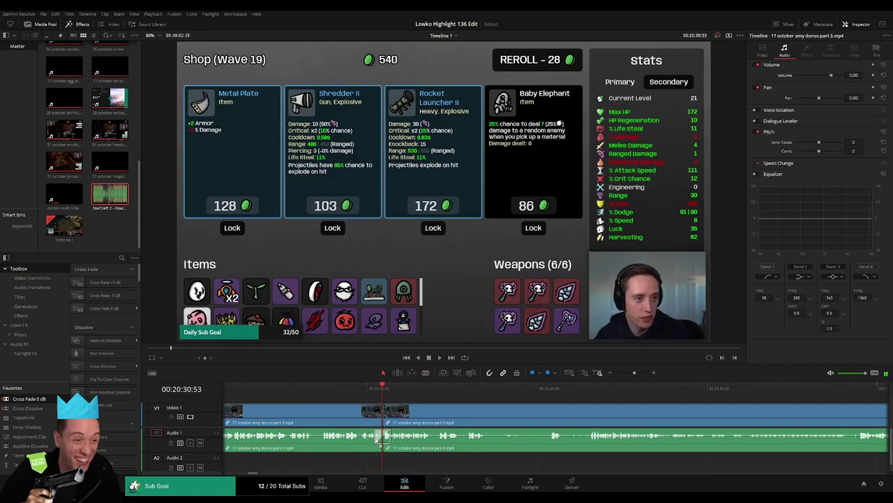
- Cut out the following unwanted shop section and close the gap
scroll(454, 413, "left", 3)
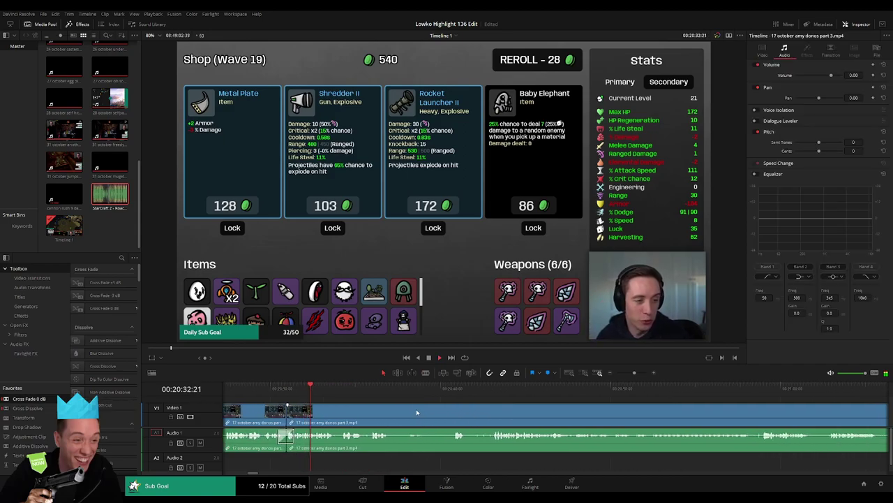
left_click(392, 414)
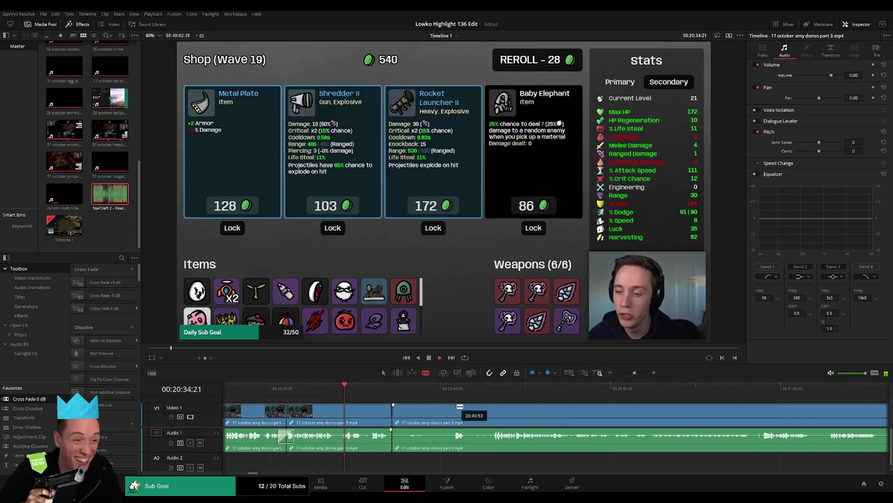
key("a")
left_click(427, 418)
key("Delete")
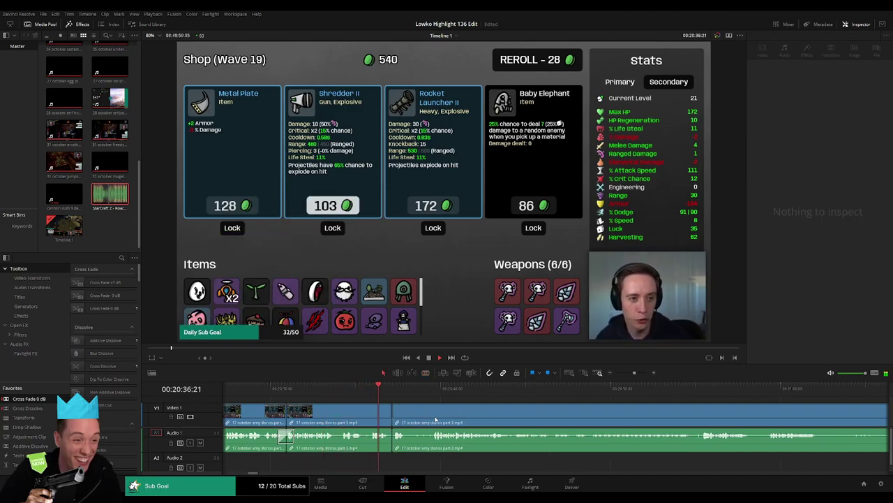
- Split the clip at the shop screen and play back to review the edit
left_click(375, 440)
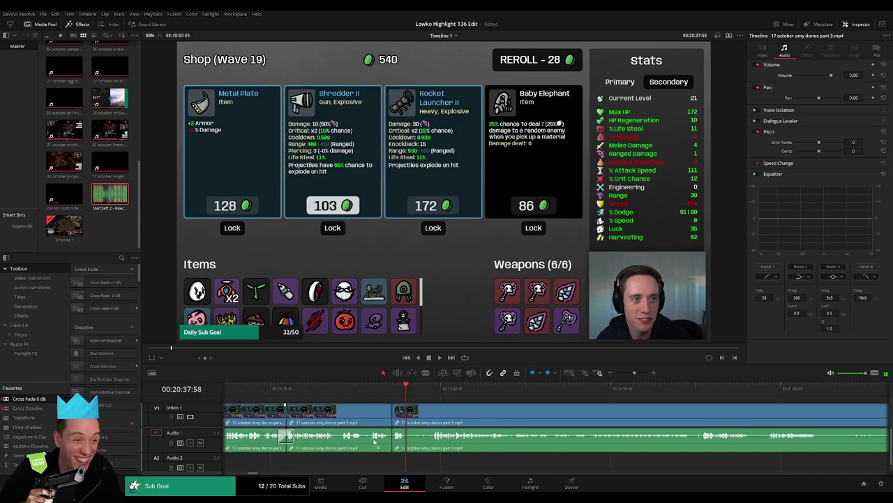
key("b")
left_click(412, 415)
key("a")
left_click(427, 419)
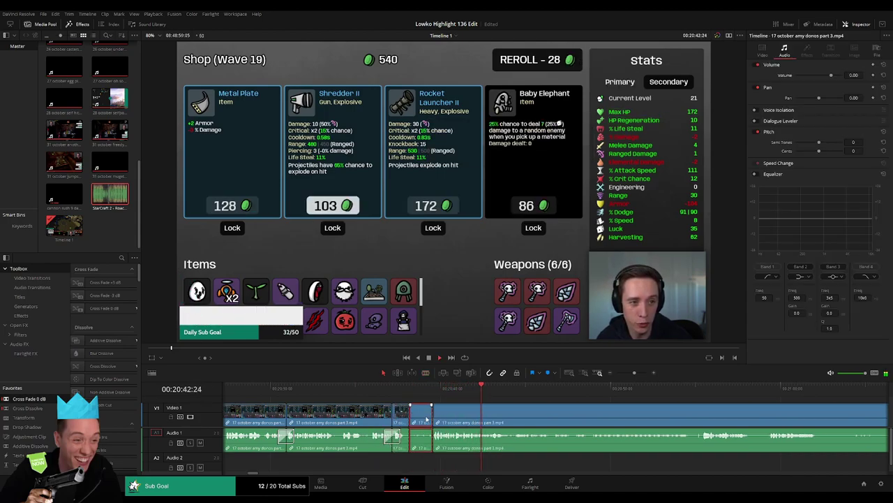
key("space")
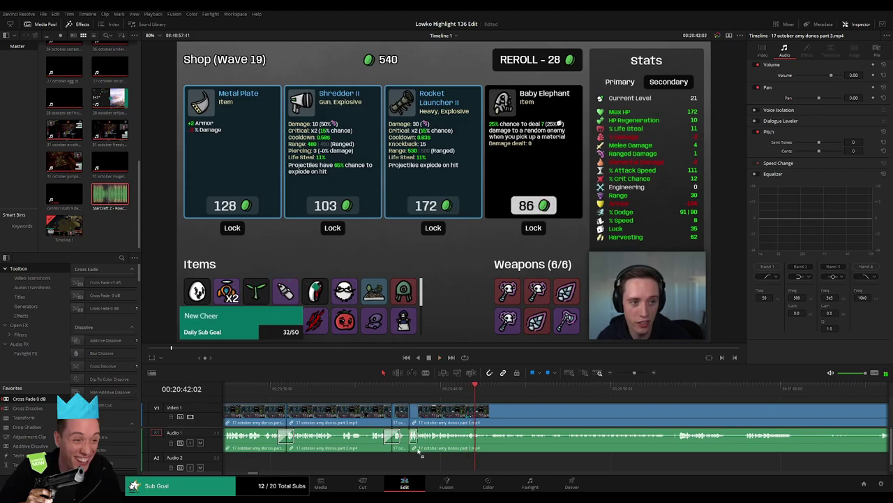
scroll(427, 426, "right", 3)
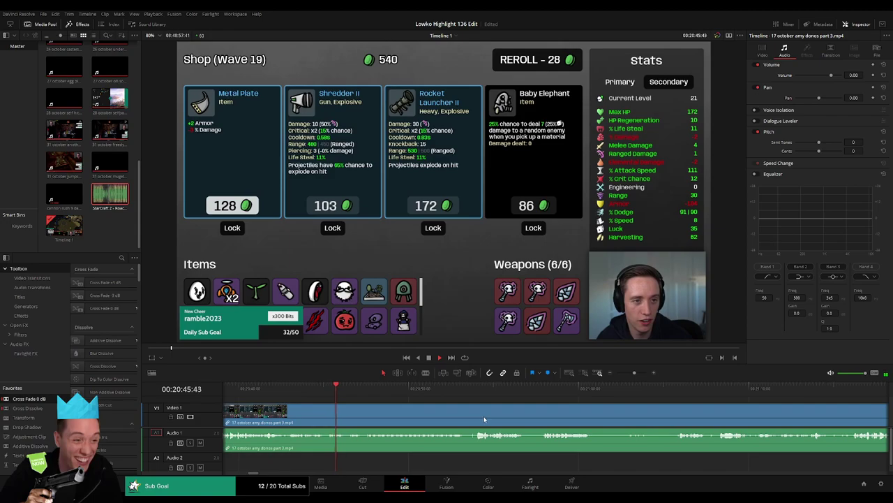
scroll(474, 419, "right", 2)
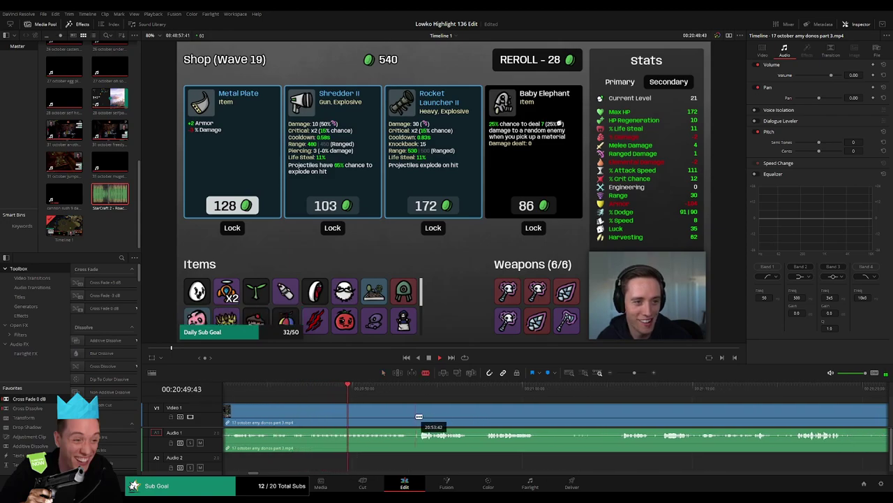
- Remove the tiny leftover piece beside the existing edit
key("b")
left_click(418, 417)
key("a")
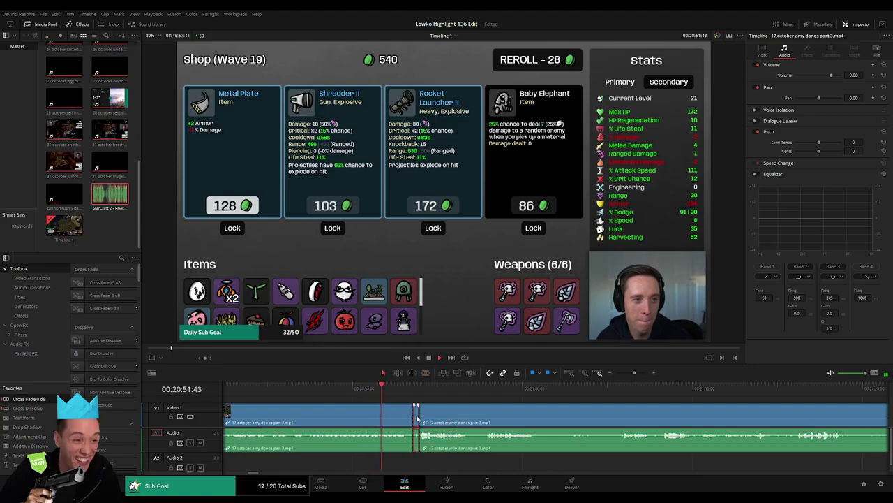
key("Delete")
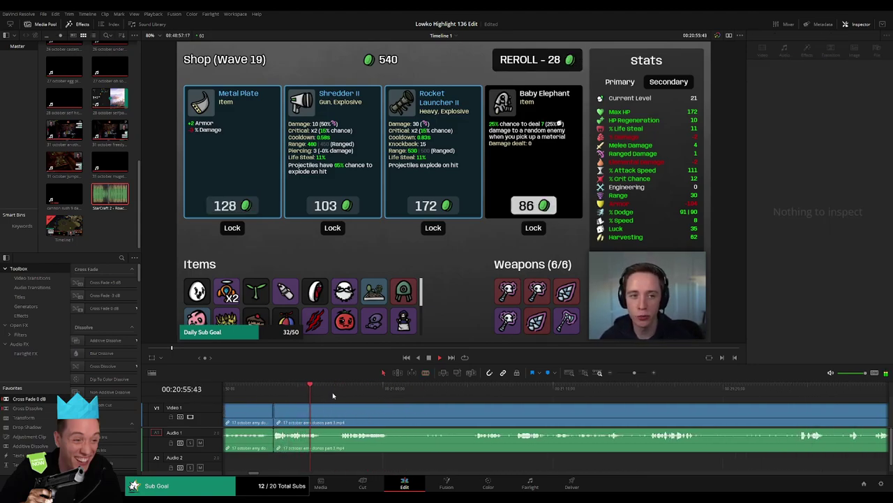
- Isolate another short section with two cuts and ripple delete it
key("b")
left_click(321, 419)
left_click(339, 419)
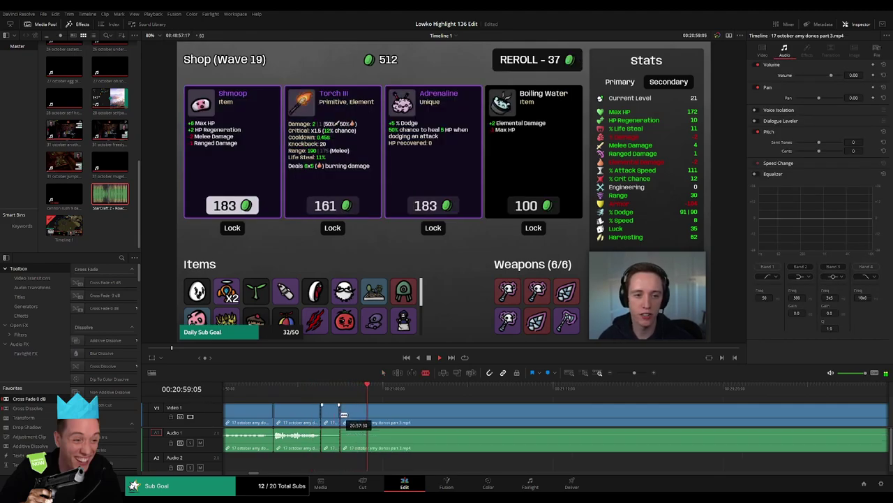
key("a")
left_click(335, 419)
key("Delete")
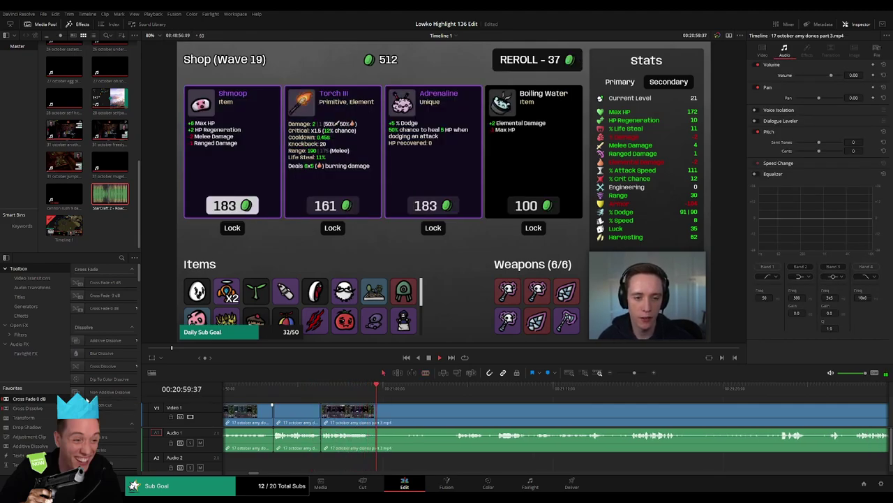
- Trim footage at the clip boundary and replay the cut
left_click(349, 389)
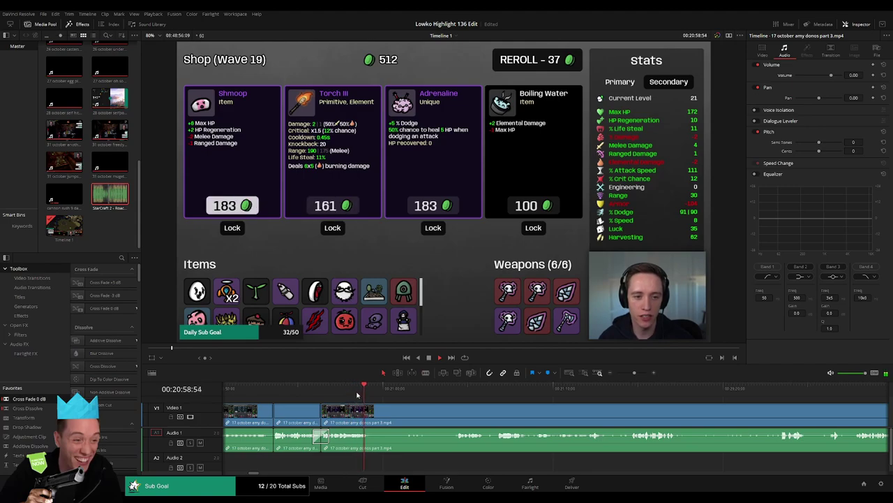
left_click_drag(375, 423, 590, 397)
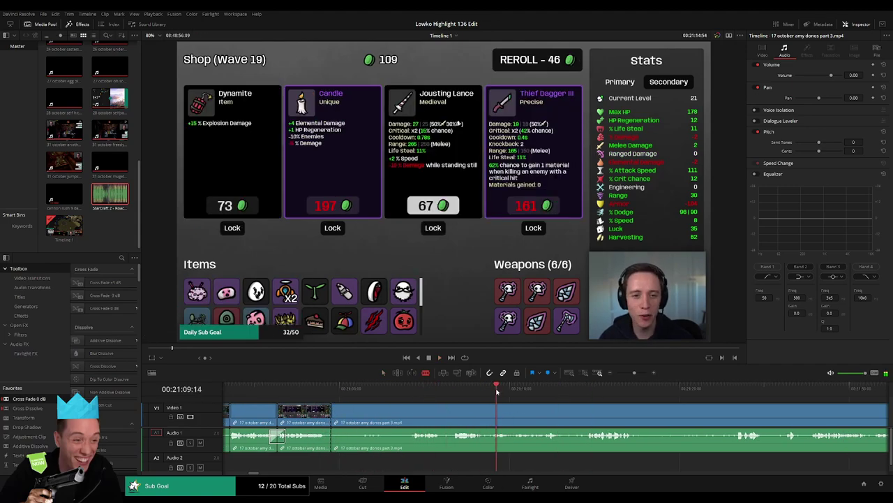
key("space")
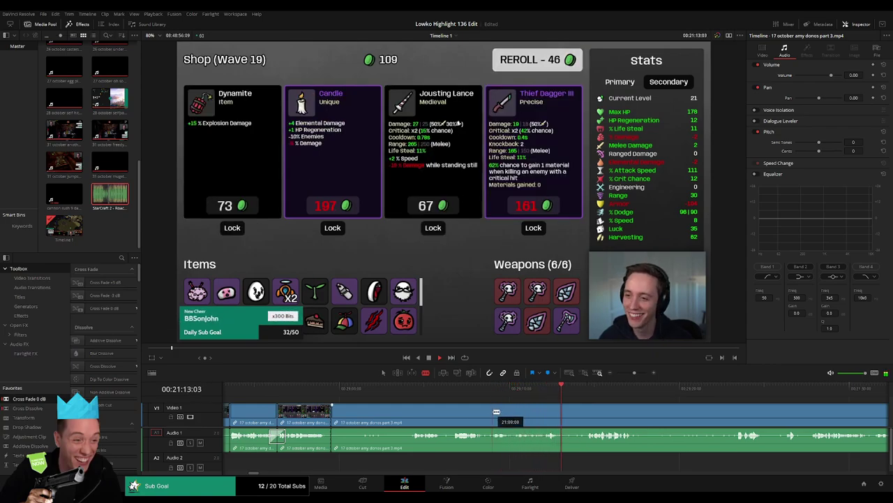
left_click(425, 388)
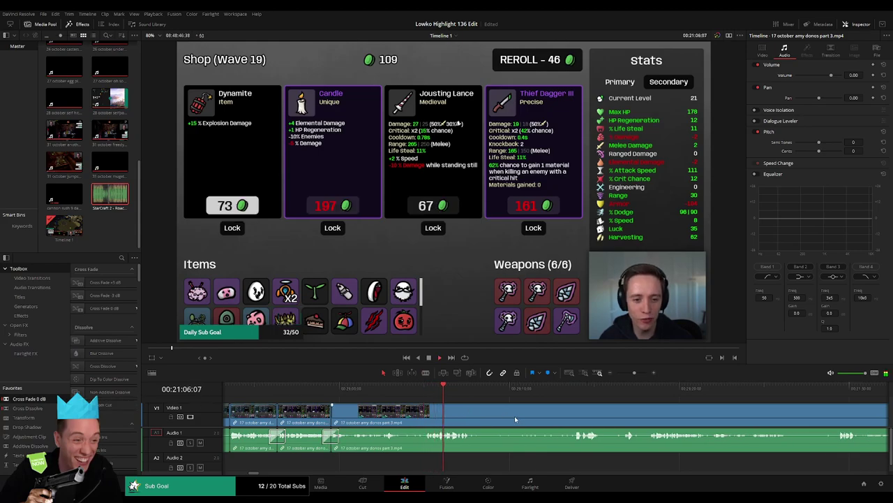
scroll(415, 410, "right", 2)
- Cut out the shop section between the shop moment and the purchase
key("b")
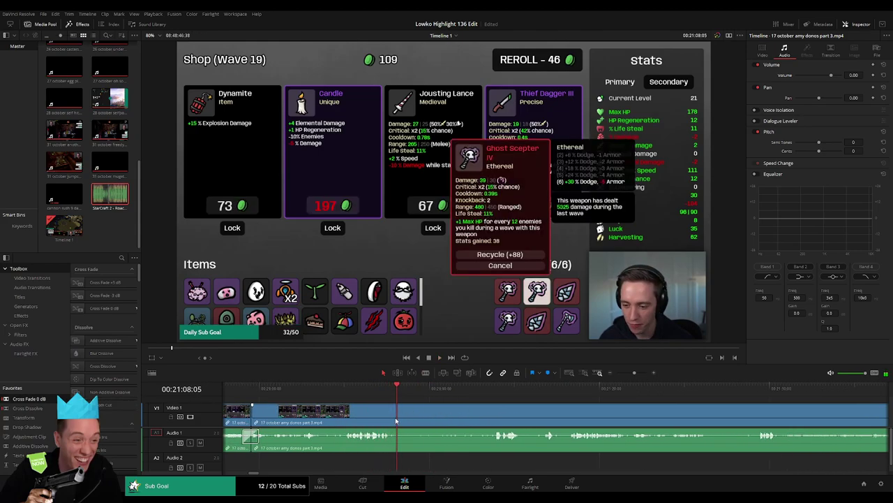
left_click(398, 412)
left_click(490, 388)
scroll(531, 405, "right", 1)
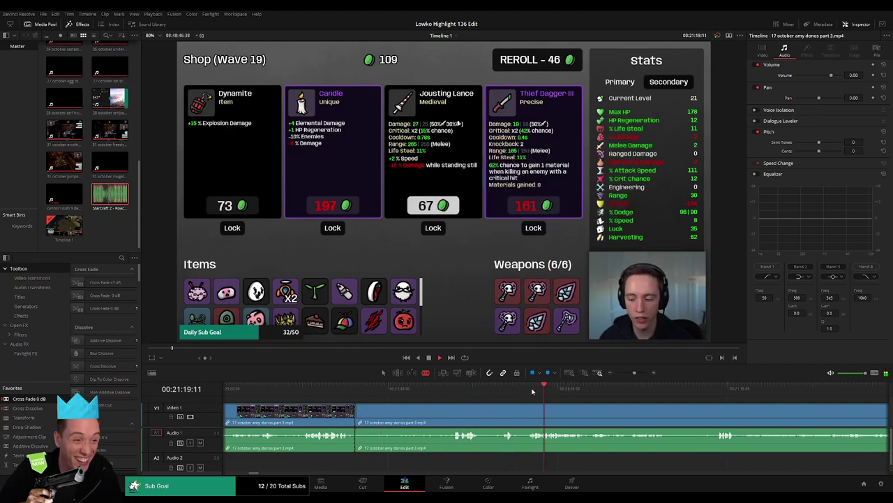
left_click(606, 389)
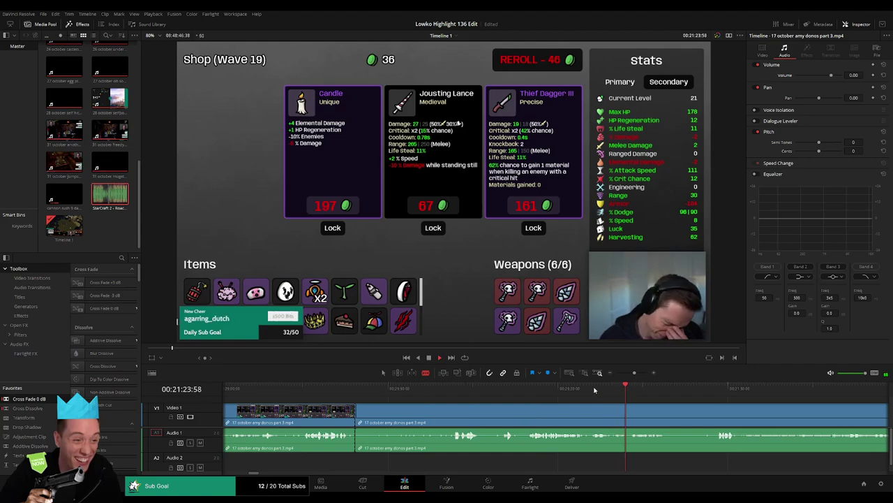
left_click(591, 413)
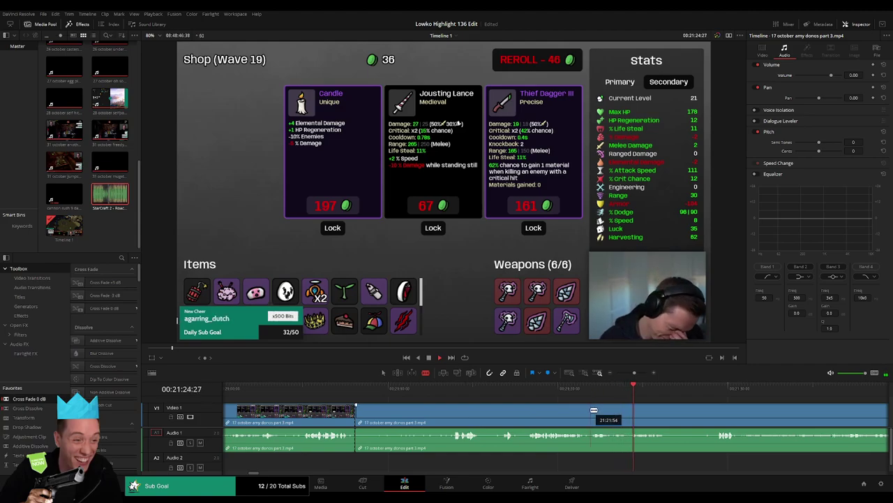
left_click(544, 423)
key("Delete")
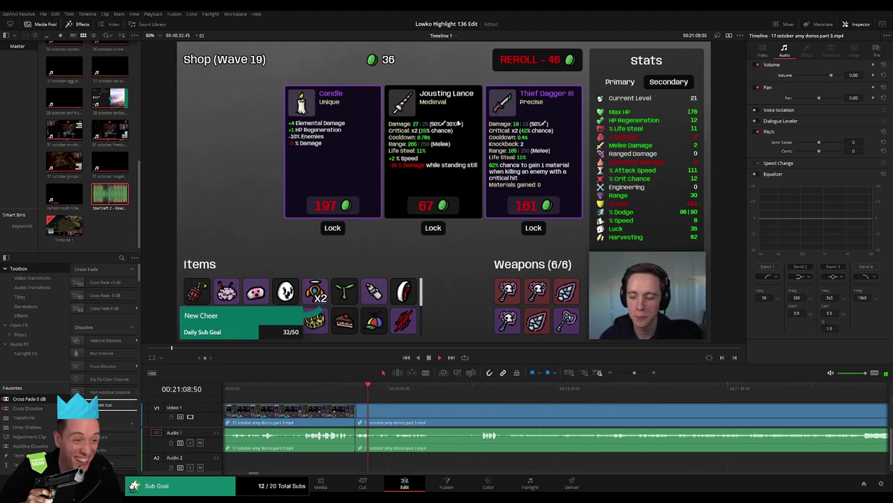
- Move the playhead ahead to the Wave 20 gameplay
scroll(415, 412, "right", 2)
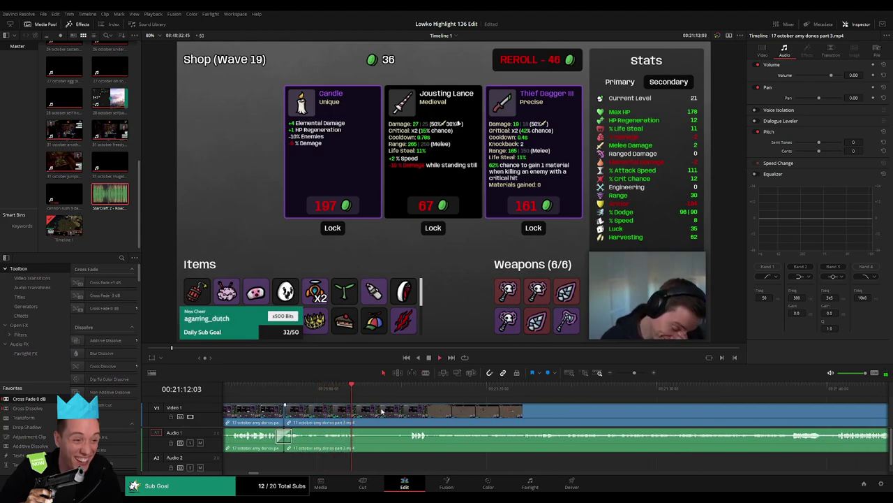
left_click(399, 392)
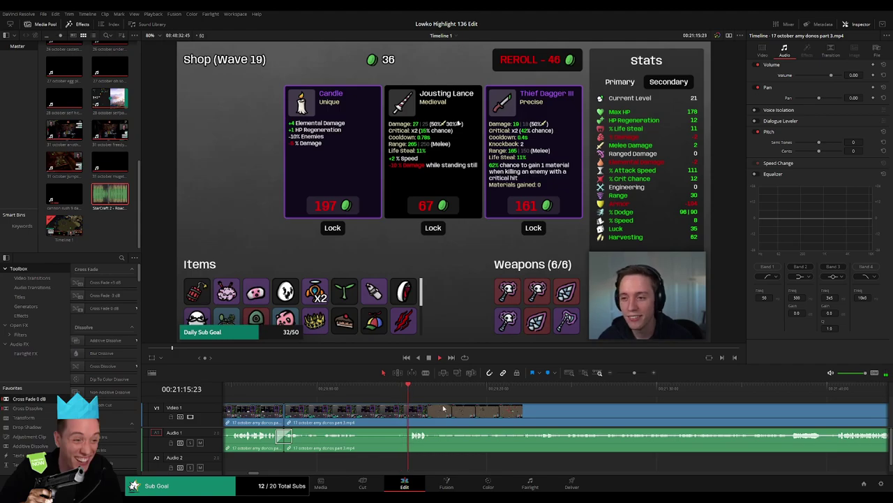
left_click(404, 392)
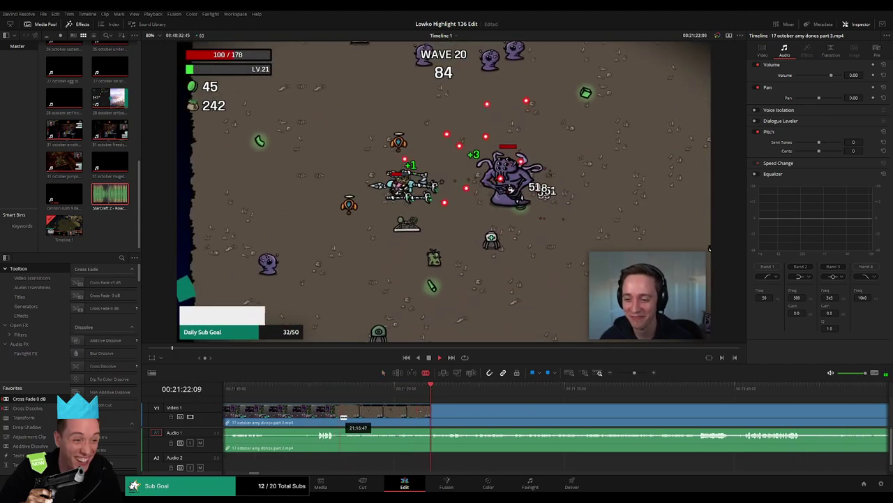
- Split the Wave 20 gameplay clip with the Blade at a new point
key("b")
scroll(525, 411, "right", 3)
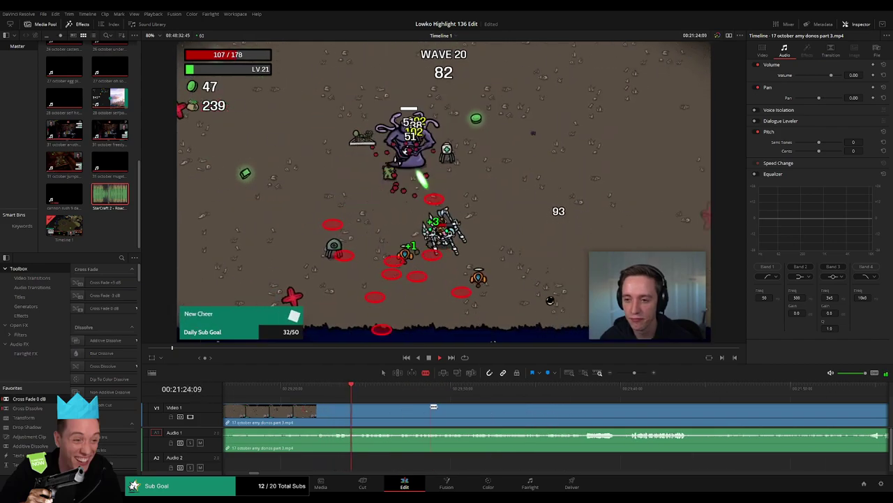
scroll(499, 415, "right", 3)
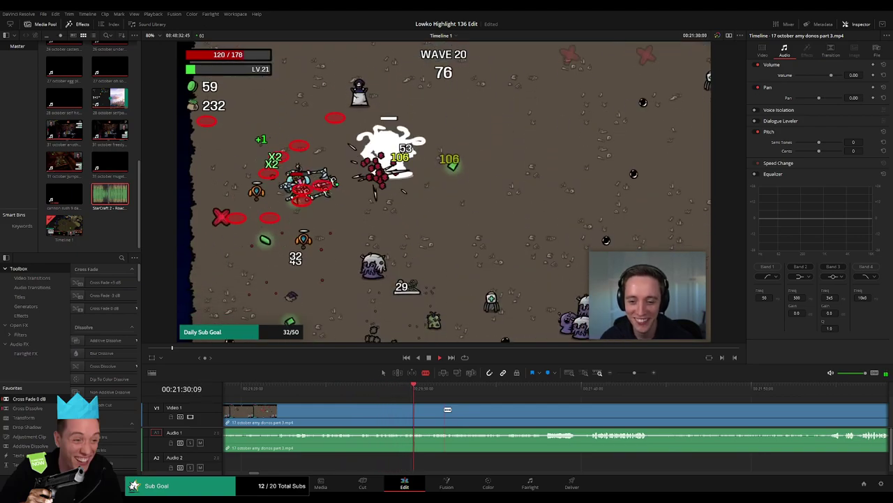
scroll(458, 412, "right", 3)
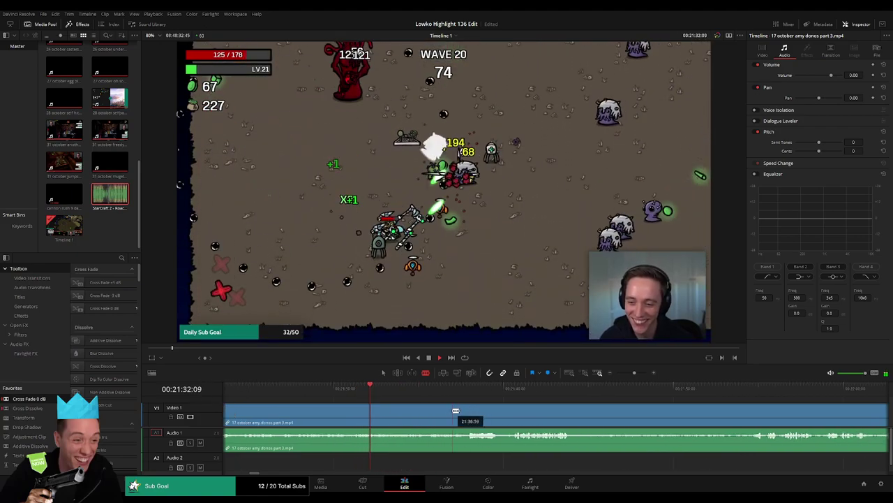
scroll(469, 411, "right", 3)
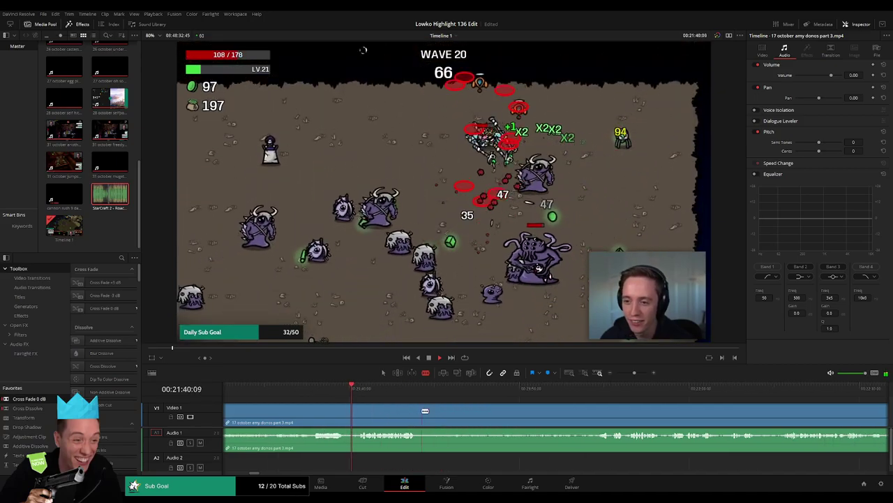
left_click(425, 409)
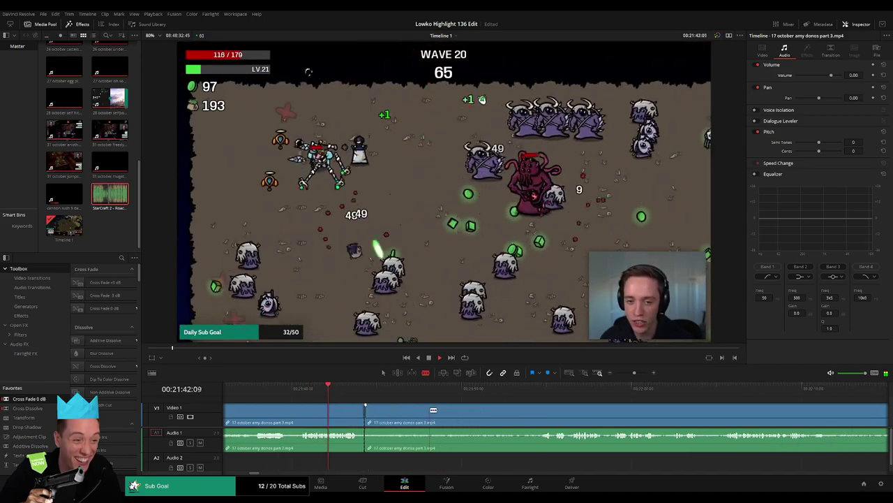
- Review forward through the Wave 20 fight to the Run Won screen
left_click_drag(389, 393, 544, 391)
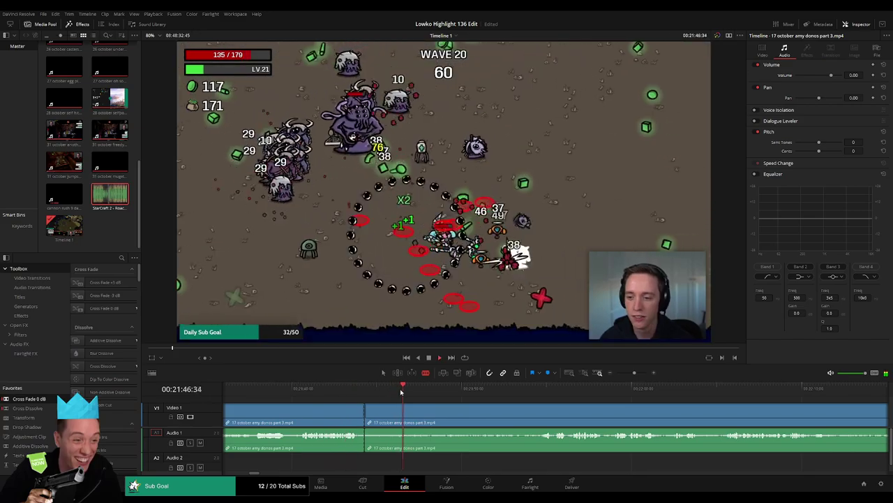
key("space")
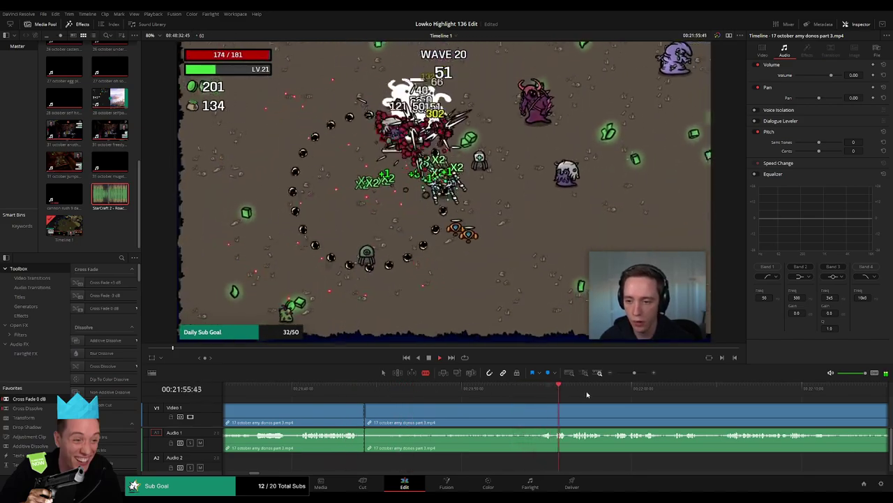
left_click(509, 390)
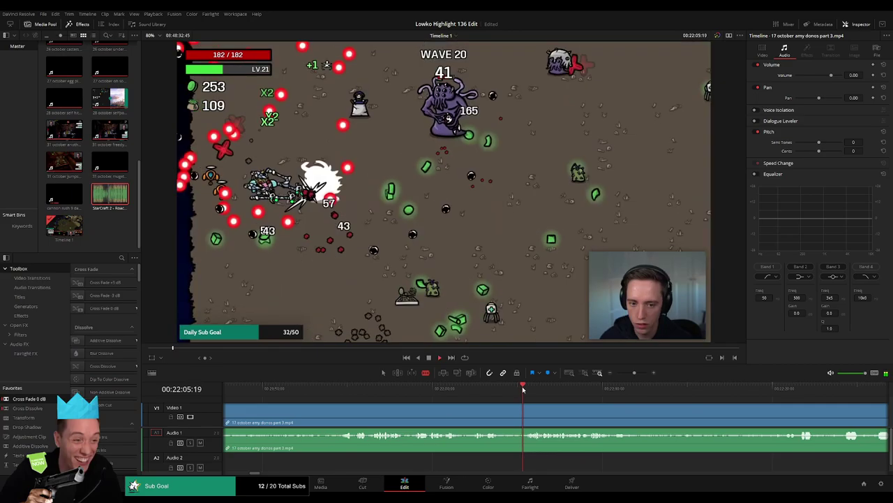
left_click(634, 388)
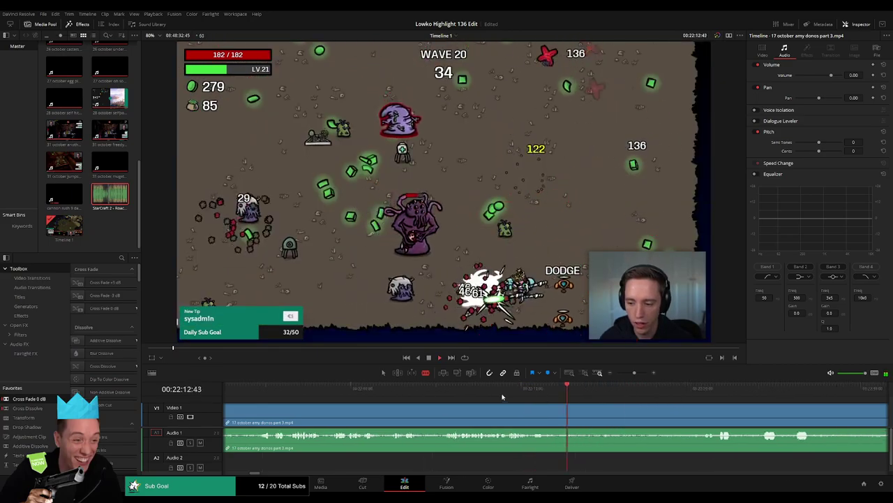
left_click(564, 391)
left_click(789, 390)
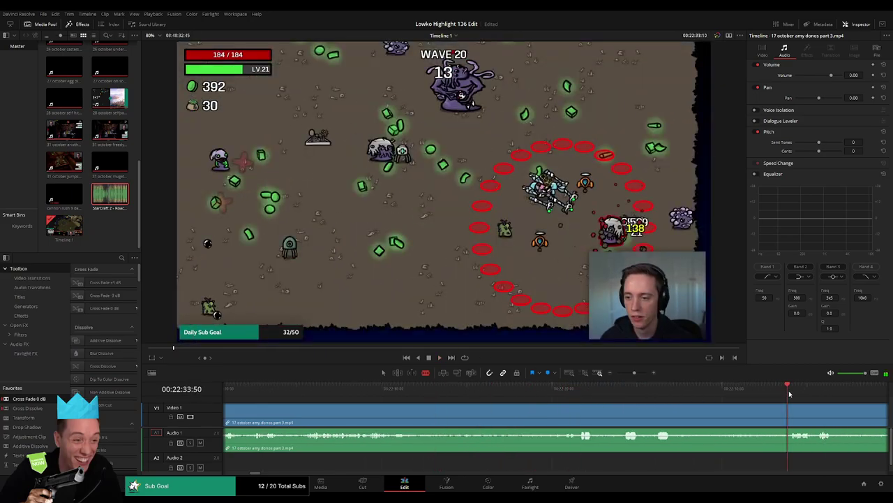
left_click(716, 391)
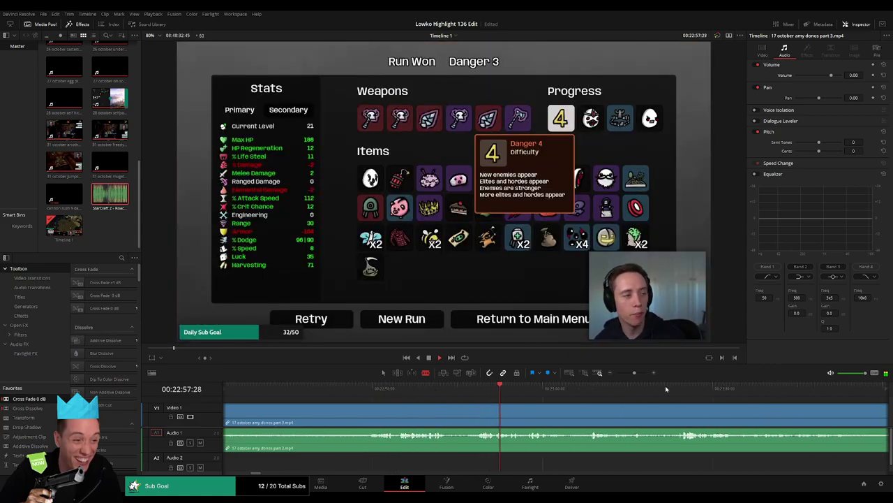
- Split the part 3 gameplay clip where the Run Won screen begins
left_click(623, 387)
left_click(514, 391)
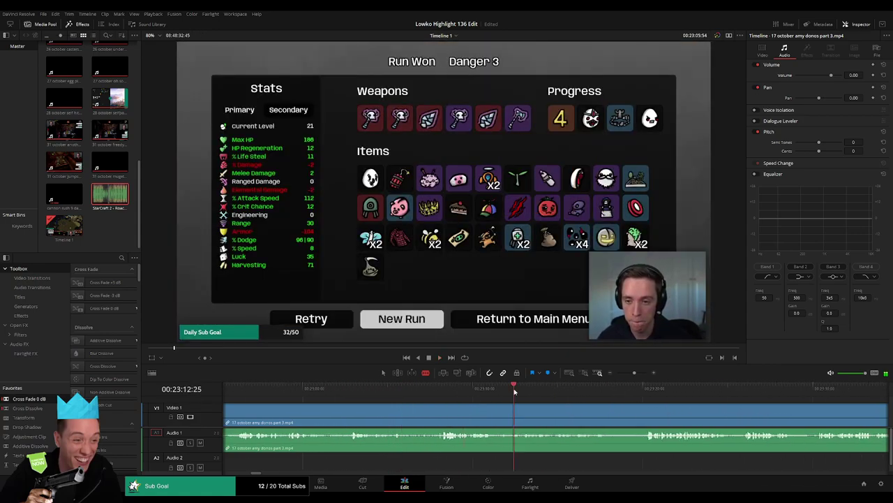
left_click(473, 389)
left_click(423, 388)
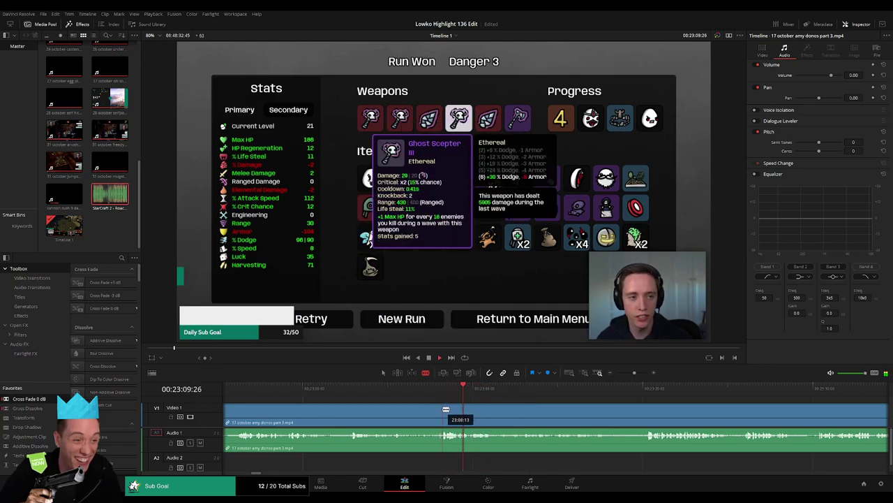
left_click(442, 407)
- Ripple-delete the Wave 20 gameplay between the cuts and play back the new jump
key("a")
left_click(420, 411)
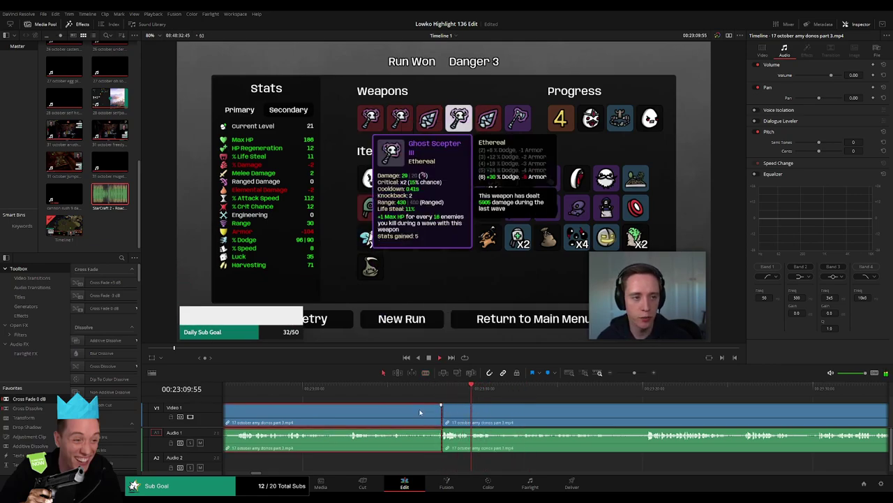
key("Delete")
key("space")
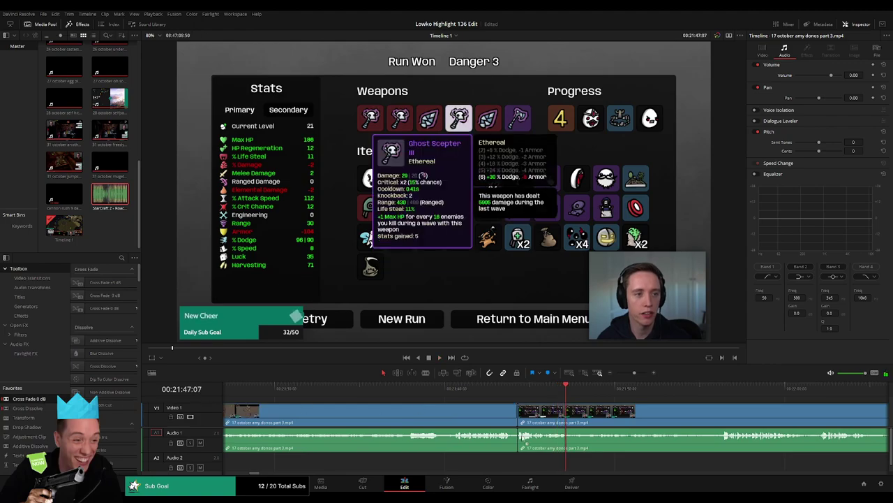
scroll(458, 410, "right", 3)
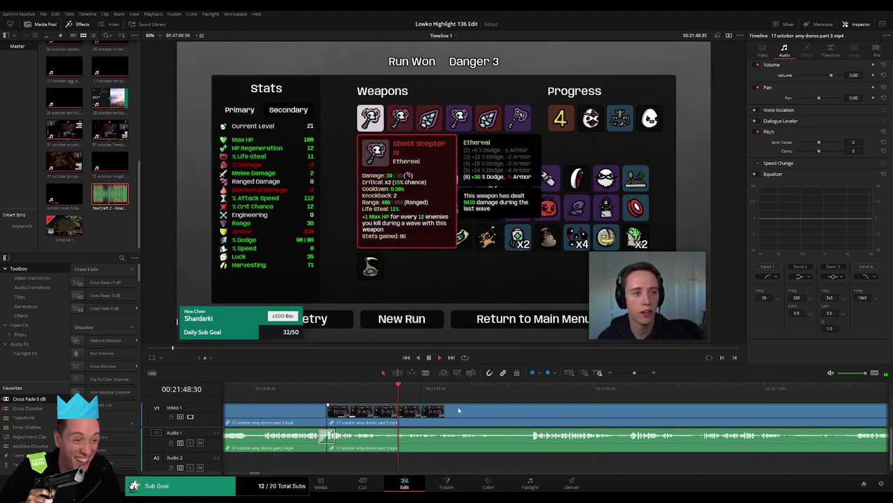
scroll(482, 418, "right", 1)
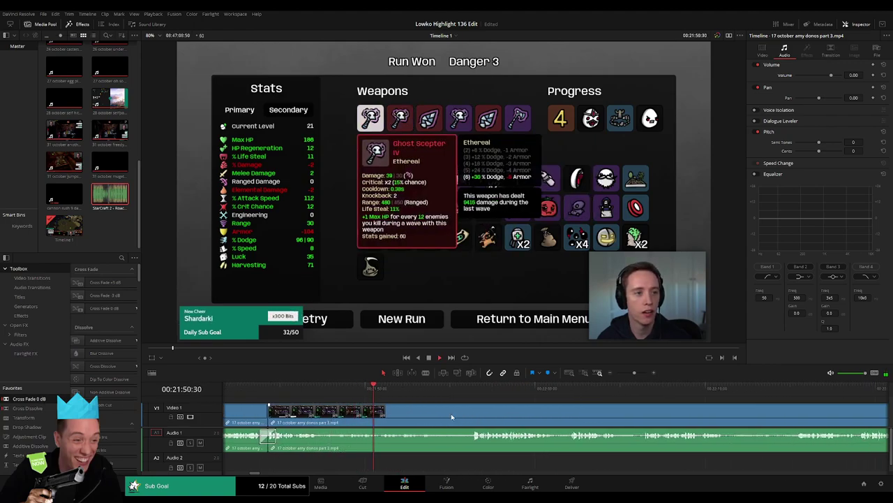
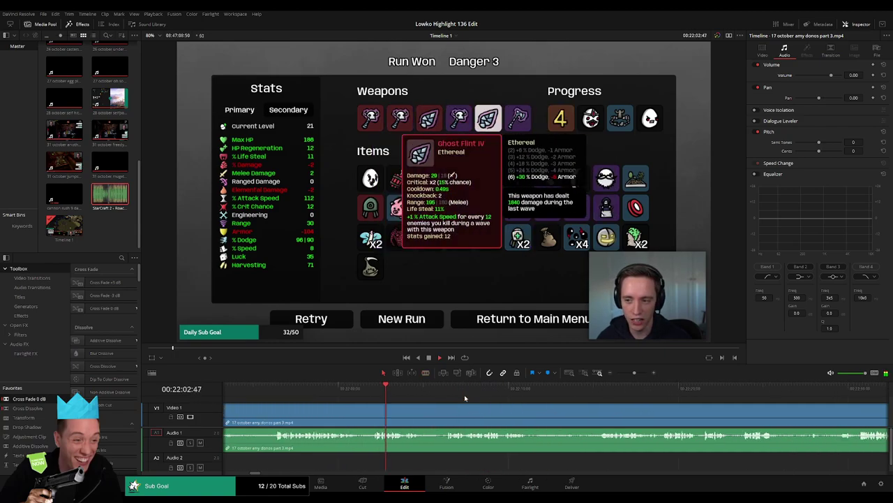
- Blade out the end-of-run stats section of the stream clip and delete it, closing the gap
left_click(582, 391)
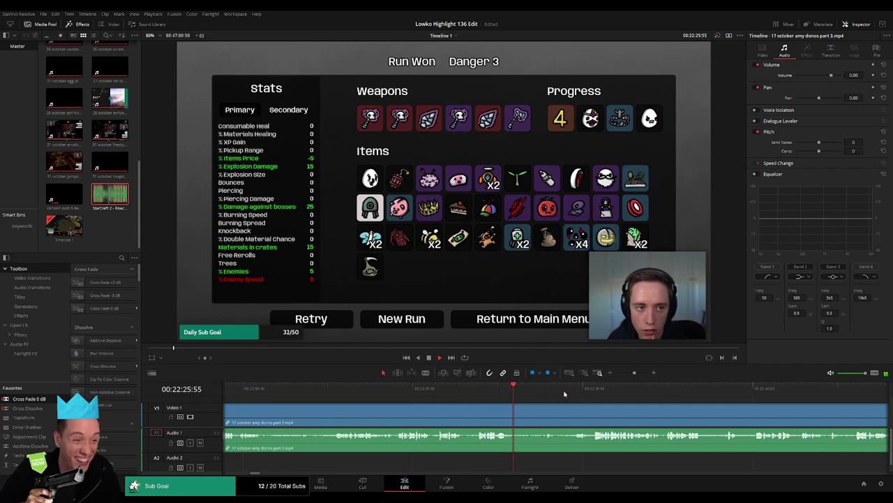
scroll(414, 411, "left", 3)
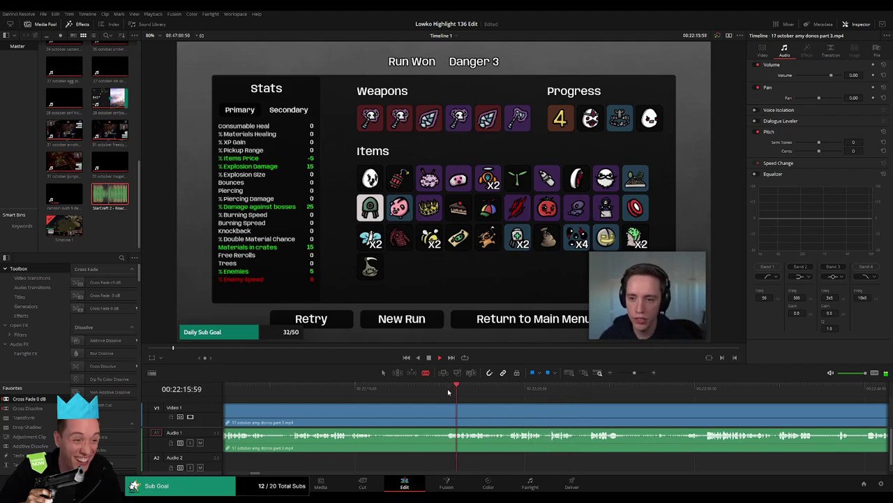
left_click(444, 414)
key("a")
left_click(424, 417)
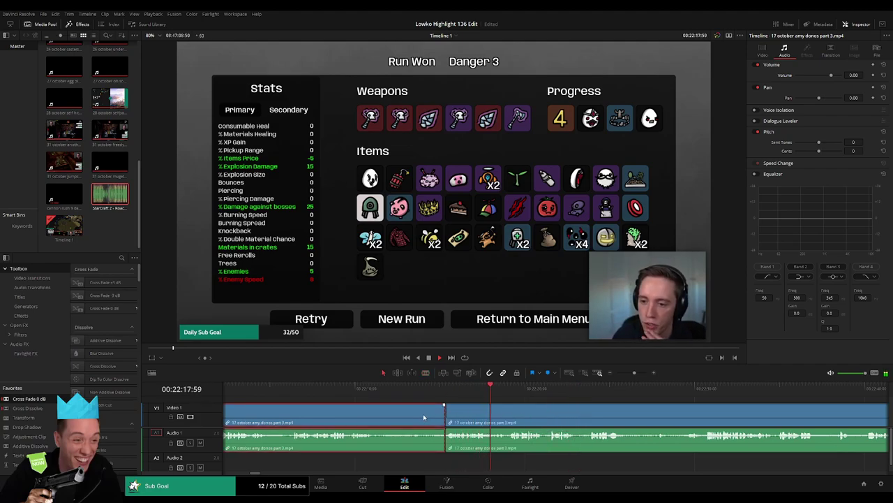
key("Delete")
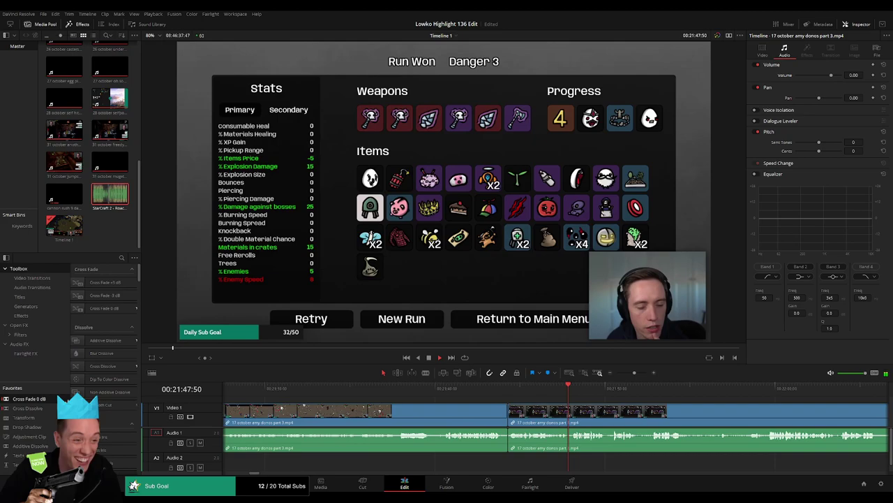
key("space")
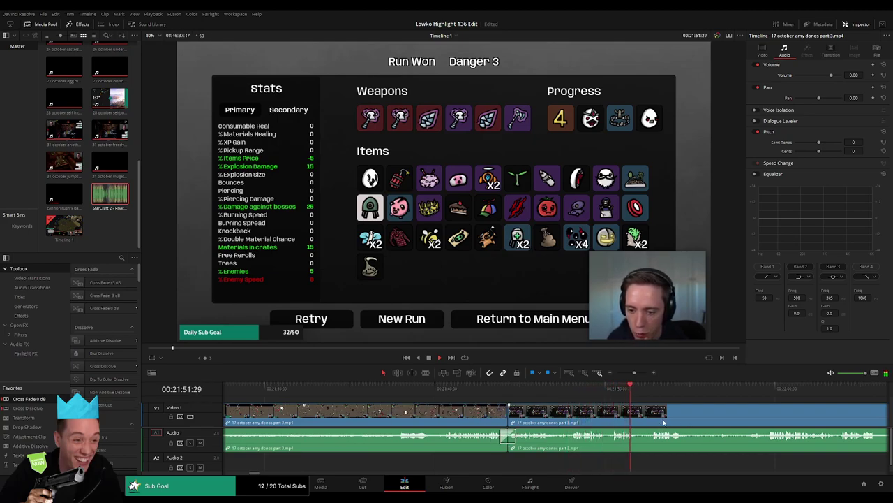
- Add three more blade splits to the stream clip further along the timeline
scroll(664, 422, "right", 5)
scroll(519, 412, "right", 2)
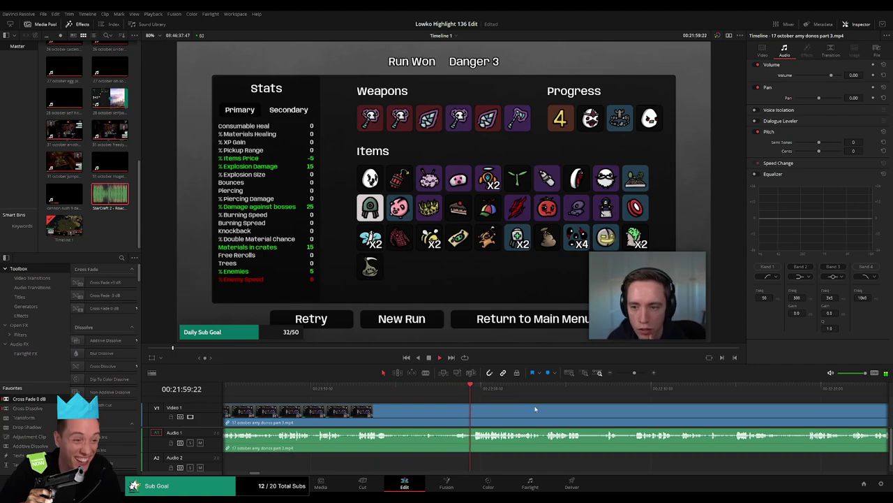
scroll(535, 408, "right", 3)
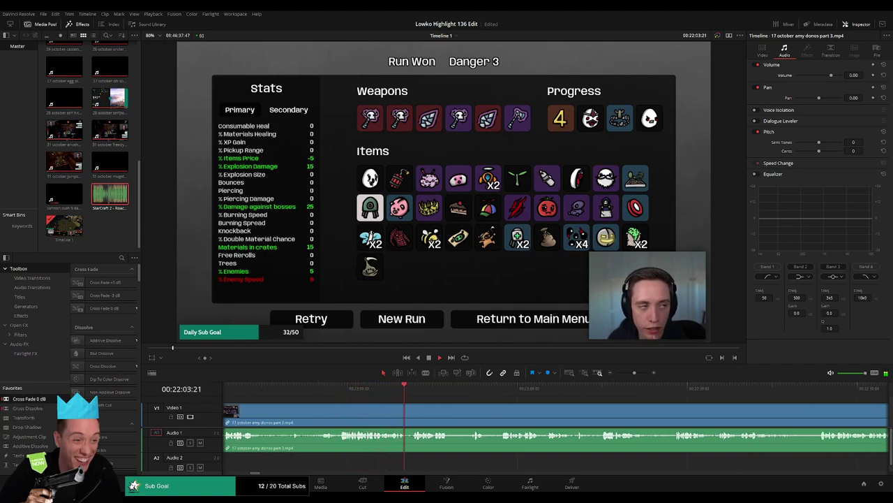
scroll(399, 410, "right", 3)
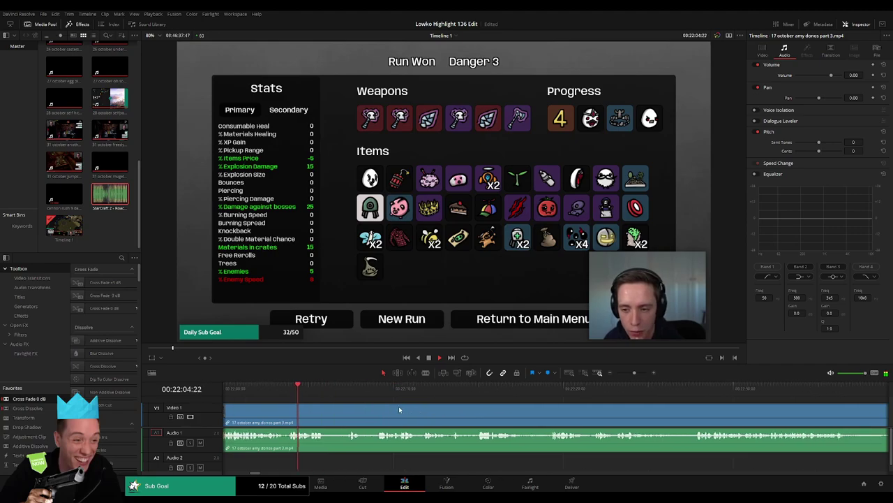
left_click(326, 419)
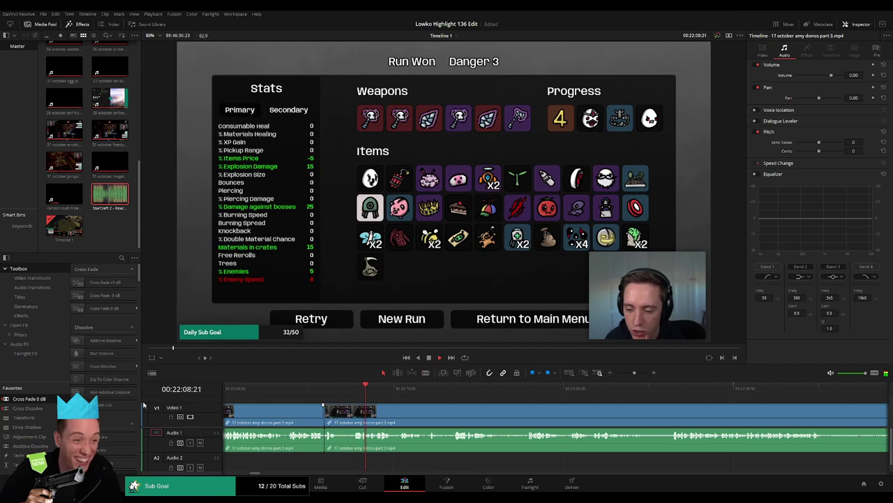
scroll(419, 411, "right", 3)
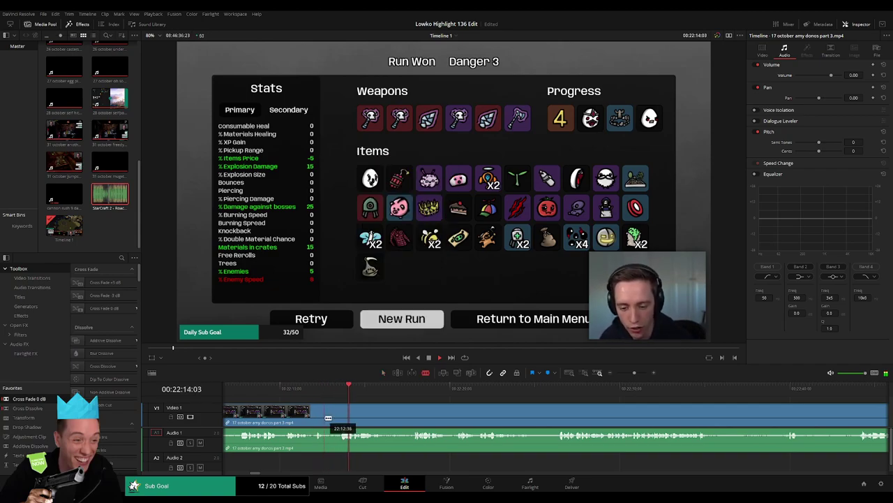
left_click(331, 417)
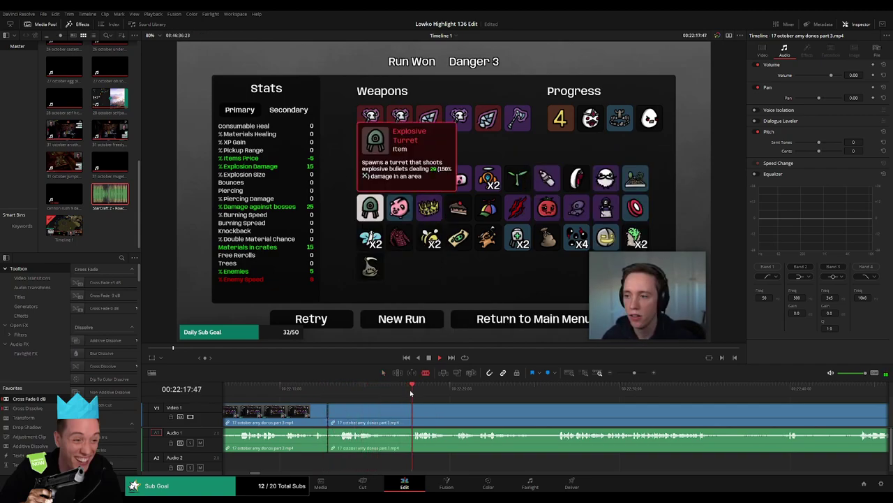
left_click(559, 388)
scroll(409, 395, "right", 5)
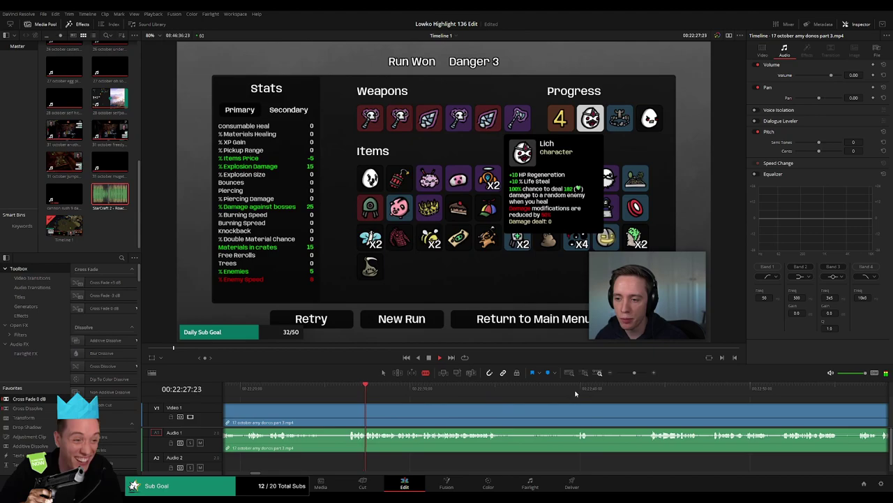
- Skim ahead through the footage toward the Character Selection screen
left_click(713, 389)
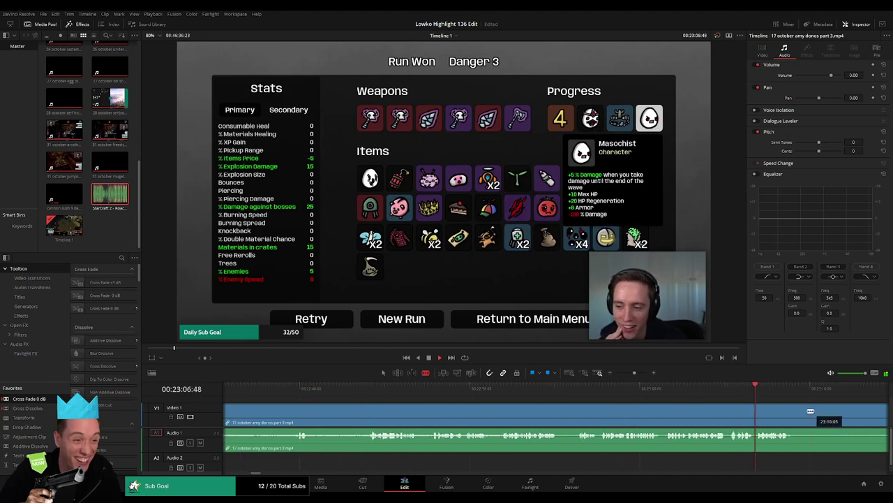
scroll(452, 392, "right", 5)
scroll(489, 396, "right", 4)
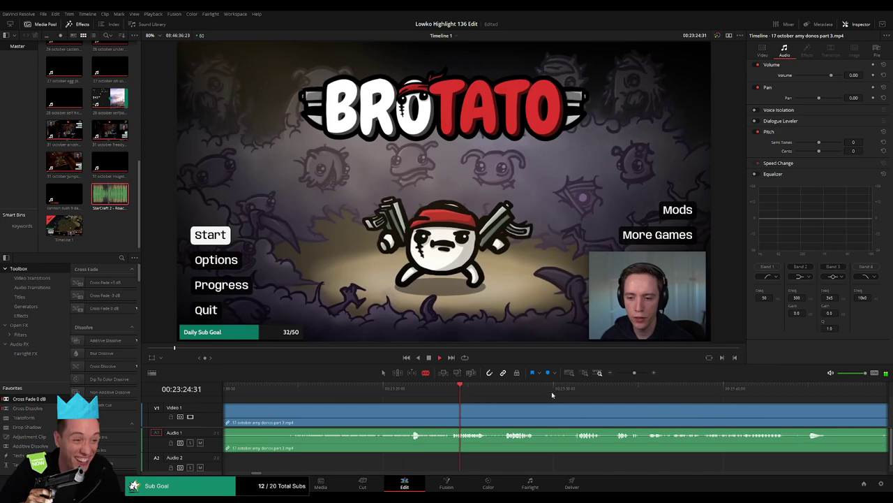
left_click(577, 389)
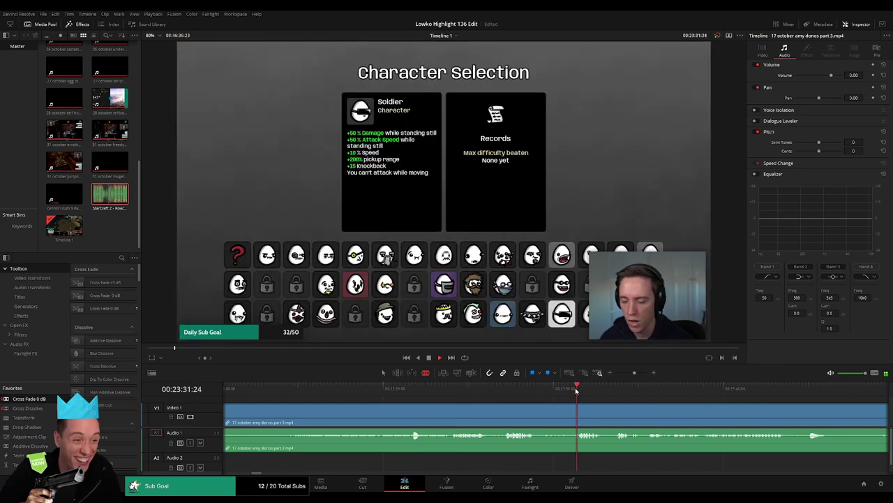
- Step back into the Character Selection footage, undo the last edit, and cross-fade the audio edit point
left_click(638, 389)
left_click(630, 391)
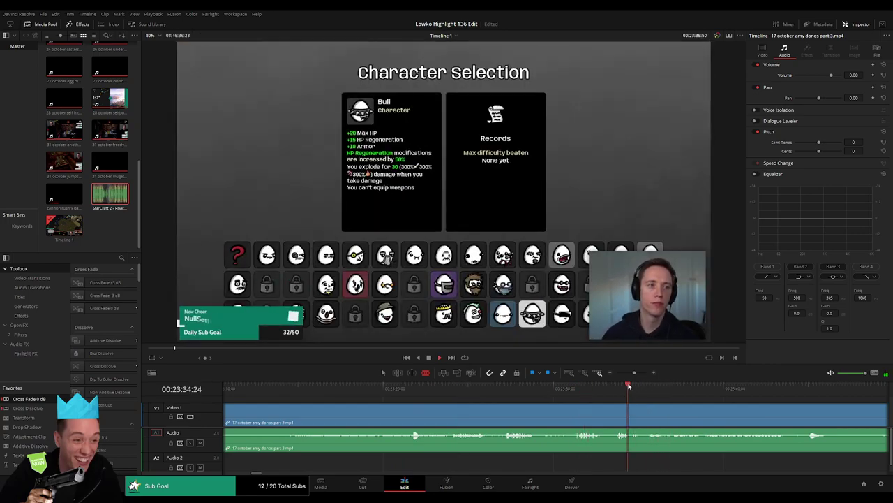
left_click(615, 395)
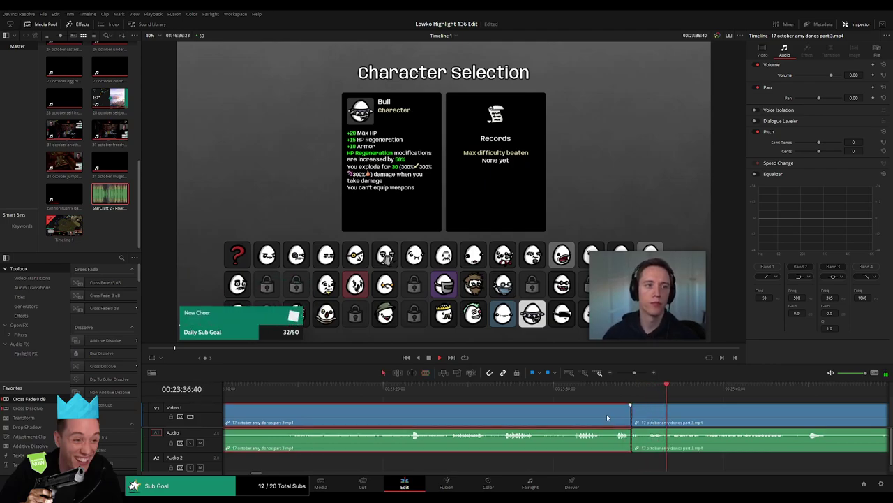
key("ctrl+z")
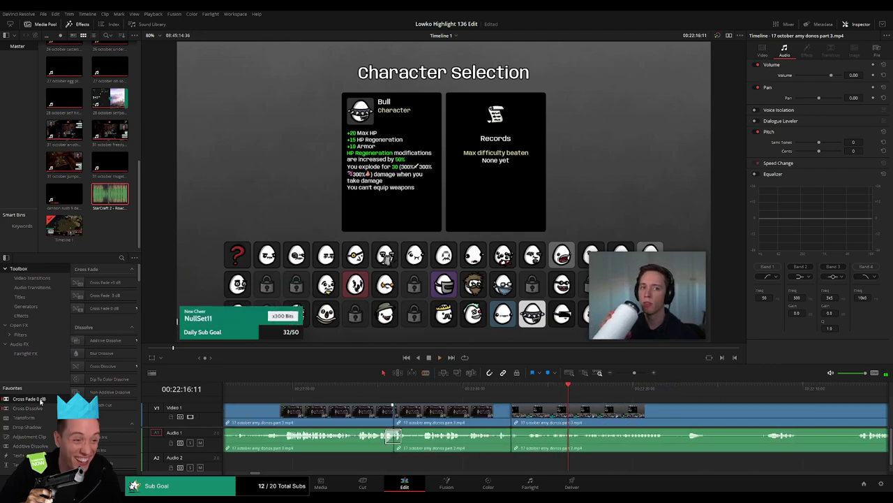
left_click_drag(40, 402, 518, 451)
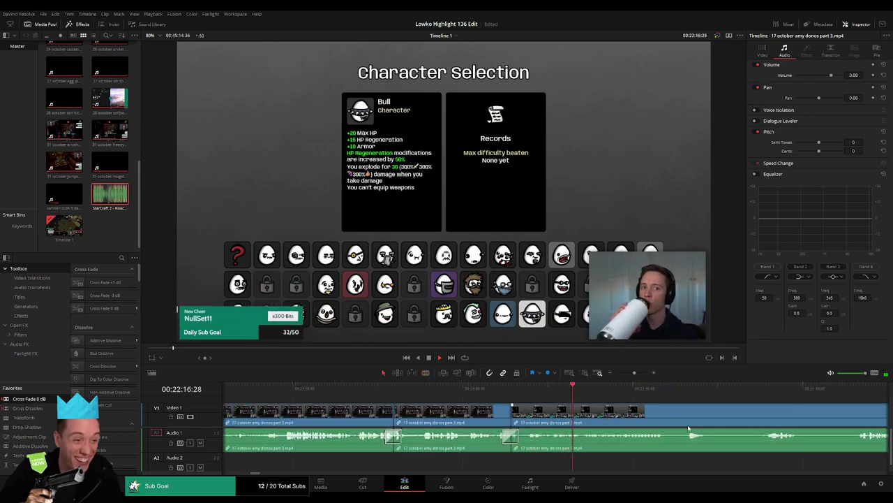
- Blade two cuts further along and delete the segment between them, closing the gap
scroll(463, 409, "right", 5)
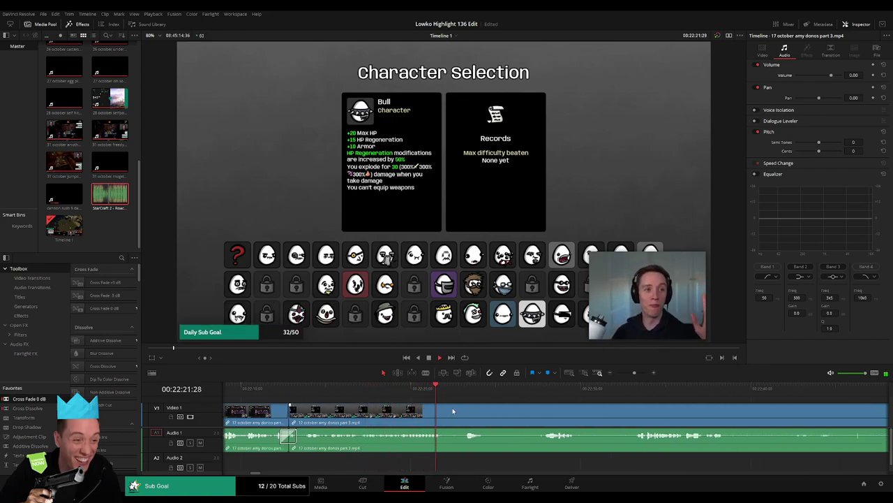
left_click(463, 389)
scroll(460, 406, "right", 2)
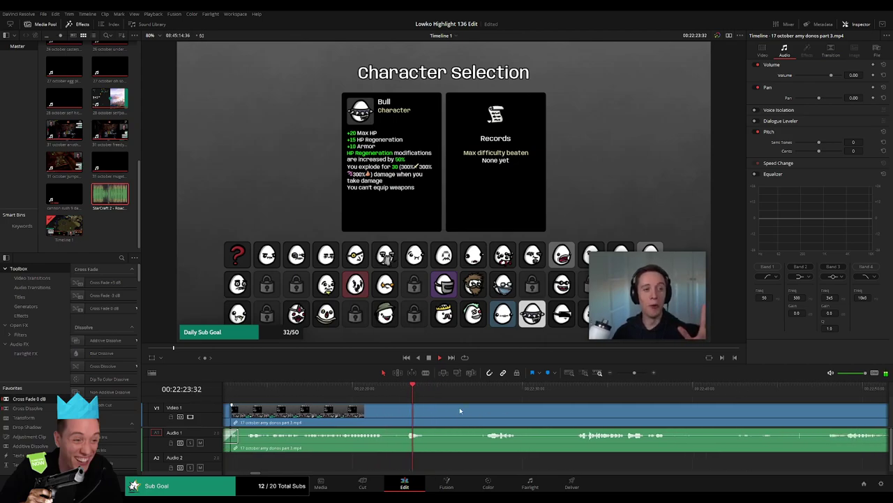
key("b")
left_click(423, 416)
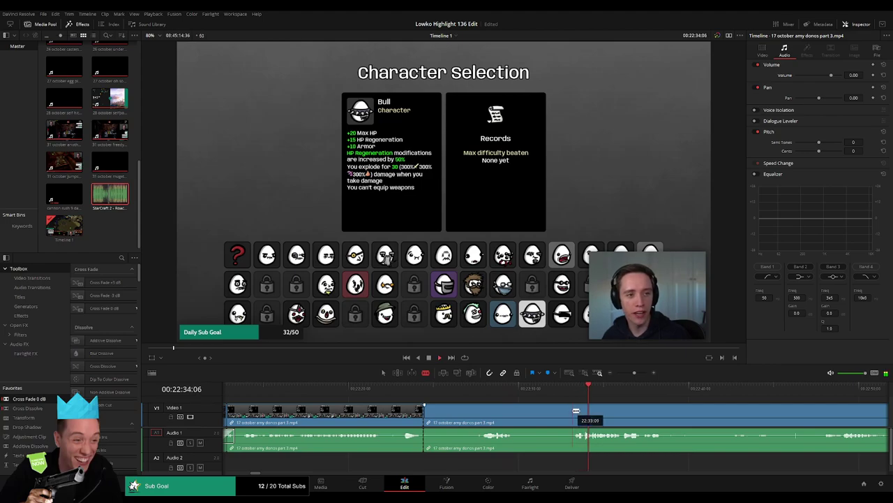
left_click(483, 415)
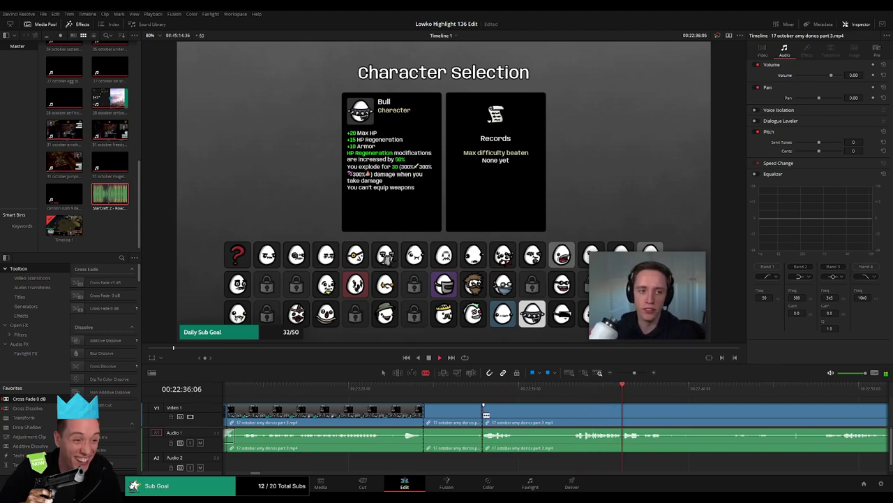
left_click_drag(465, 415, 495, 414)
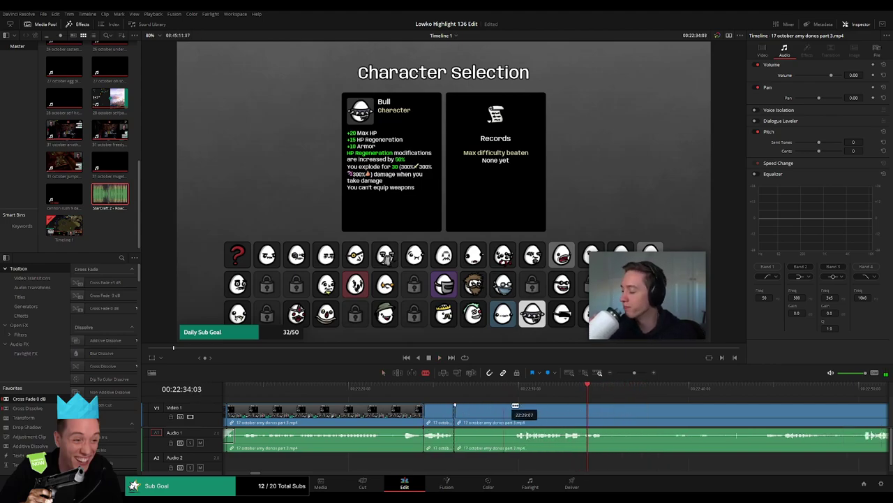
key("Delete")
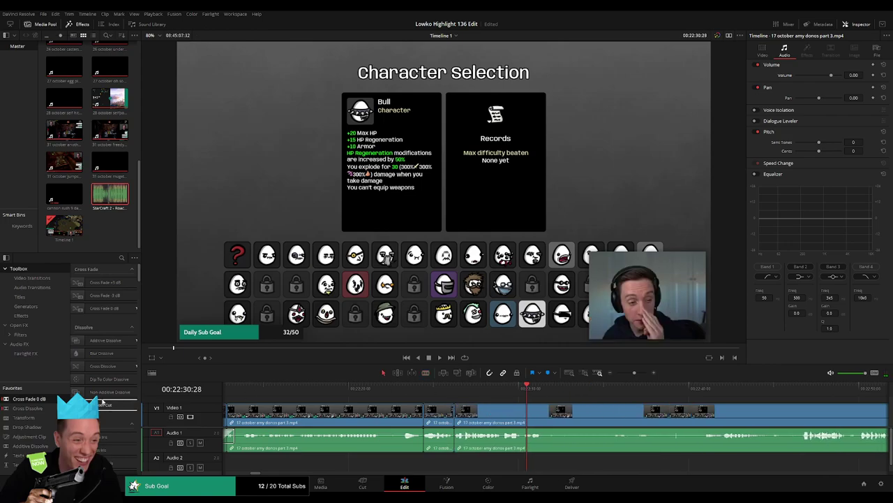
- Skim the later footage, then undo back to the start of the edited section
scroll(484, 440, "left", 2)
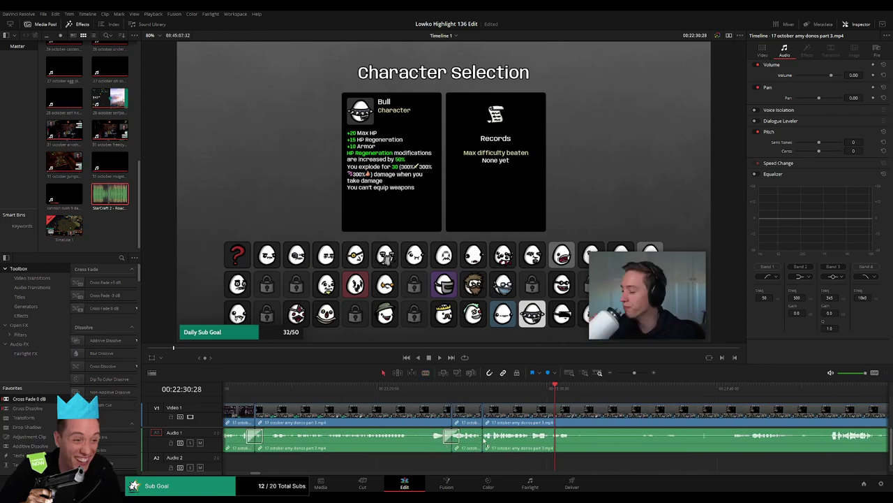
scroll(602, 425, "right", 3)
left_click(423, 388)
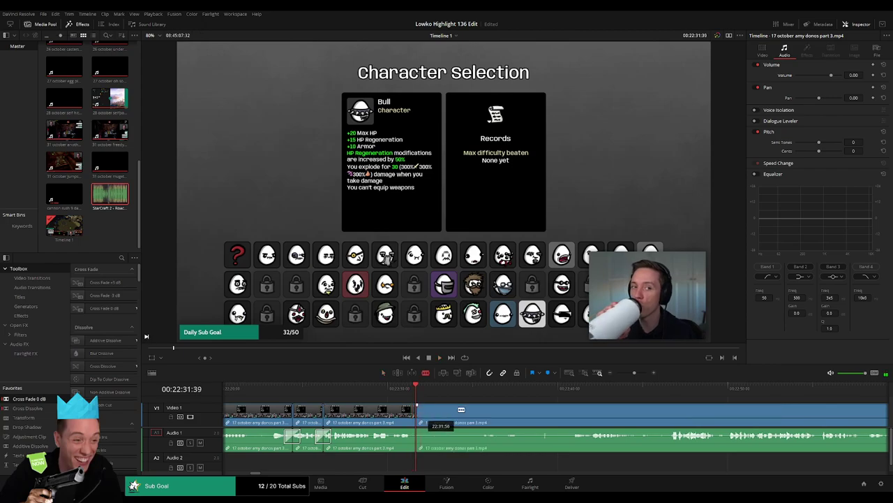
left_click(577, 388)
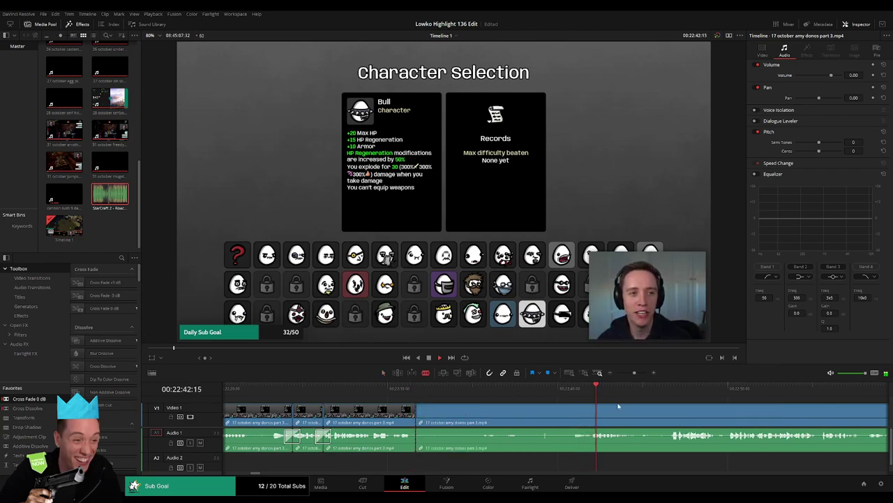
scroll(468, 397, "right", 3)
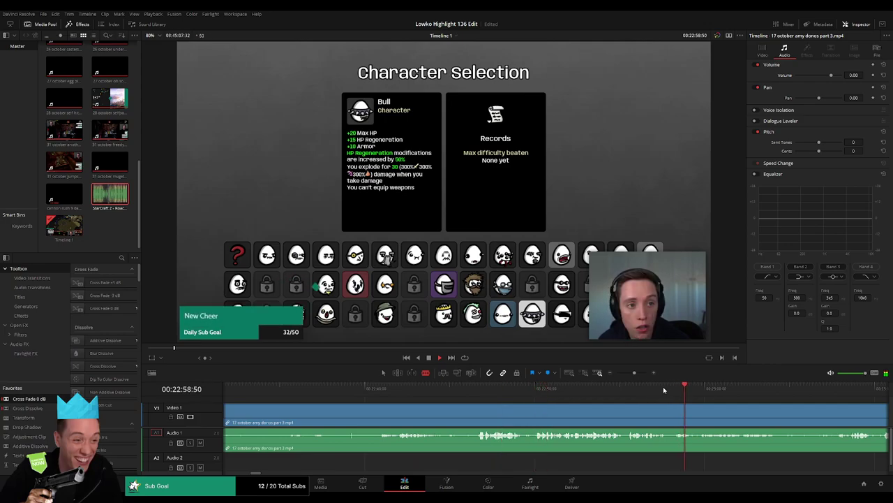
left_click_drag(677, 394, 639, 381)
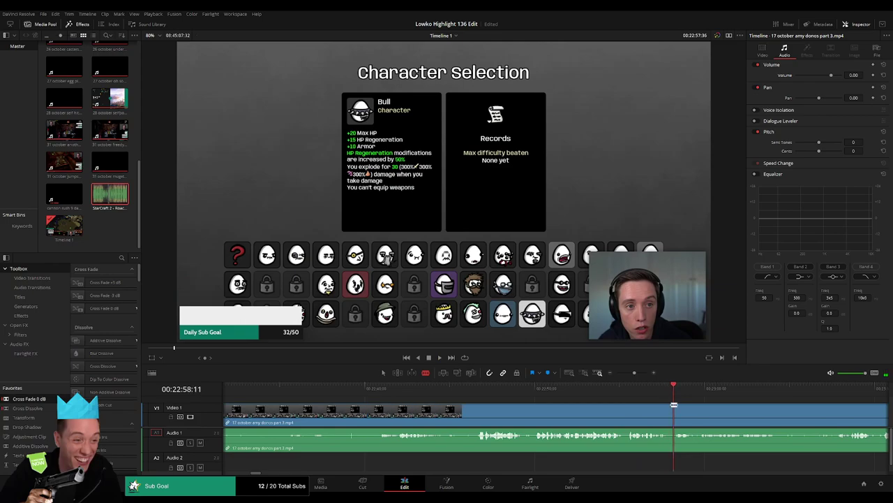
key("ctrl+z")
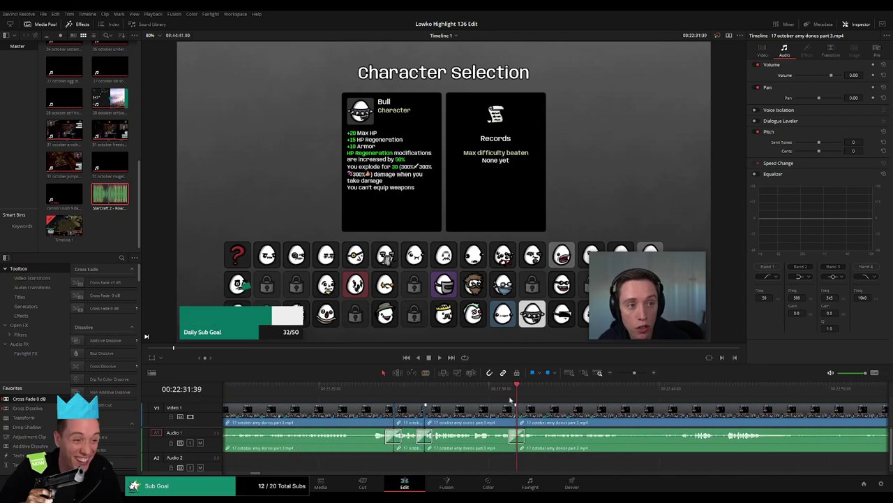
- Play through Character Selection and blade the clip at the playhead when Bull is chosen
key("space")
scroll(469, 408, "right", 3)
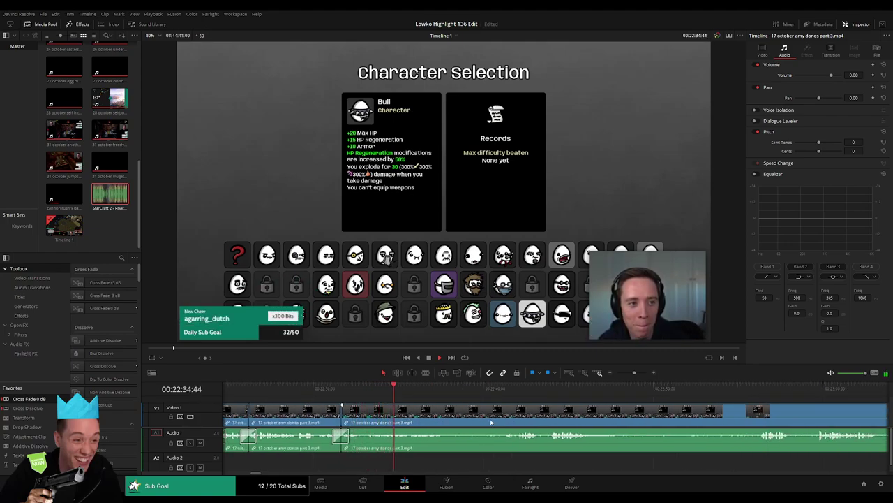
scroll(492, 419, "right", 1)
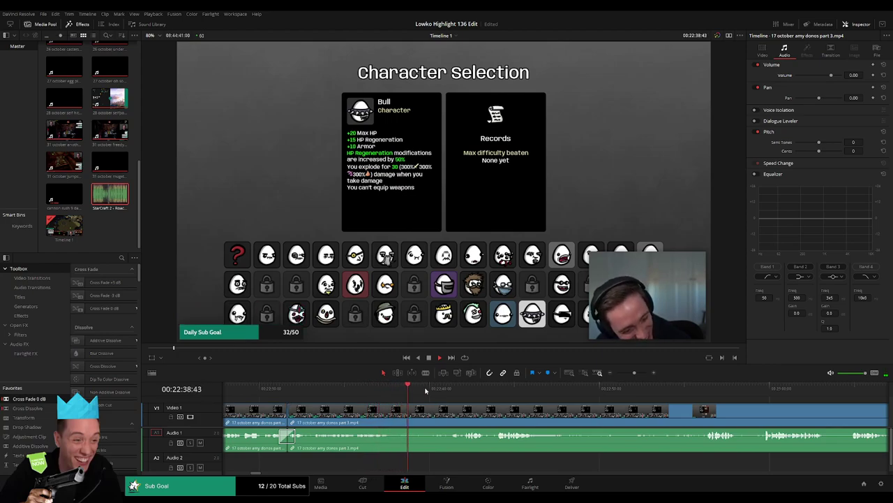
scroll(595, 420, "right", 3)
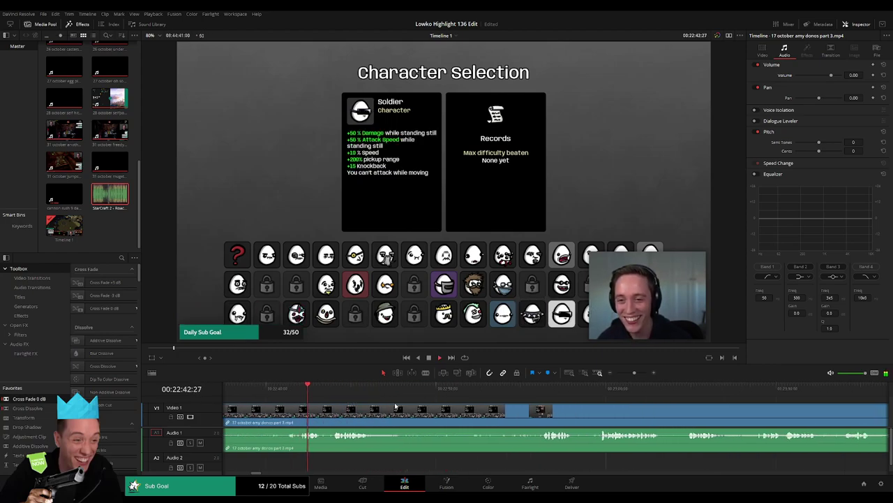
scroll(444, 412, "right", 1)
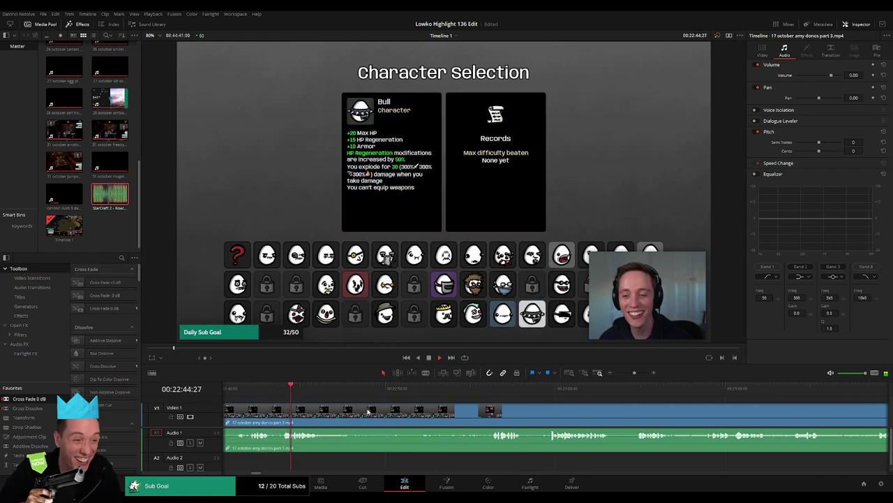
key("ctrl+b")
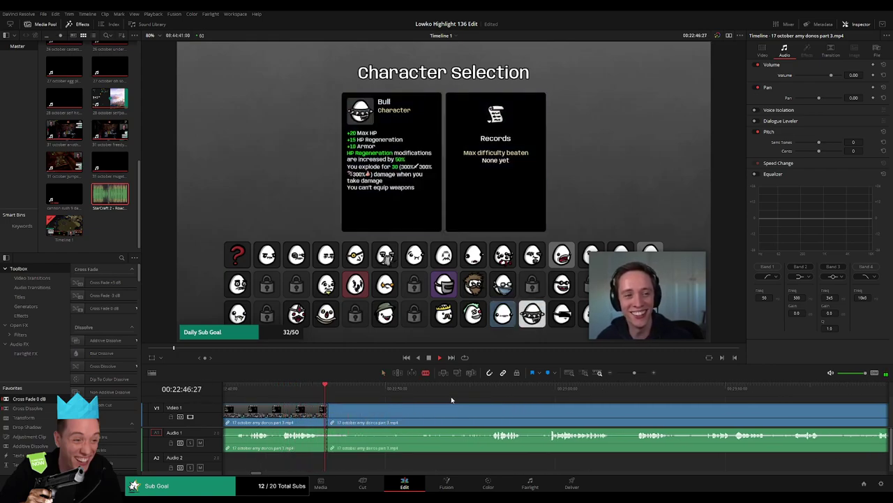
left_click(487, 391)
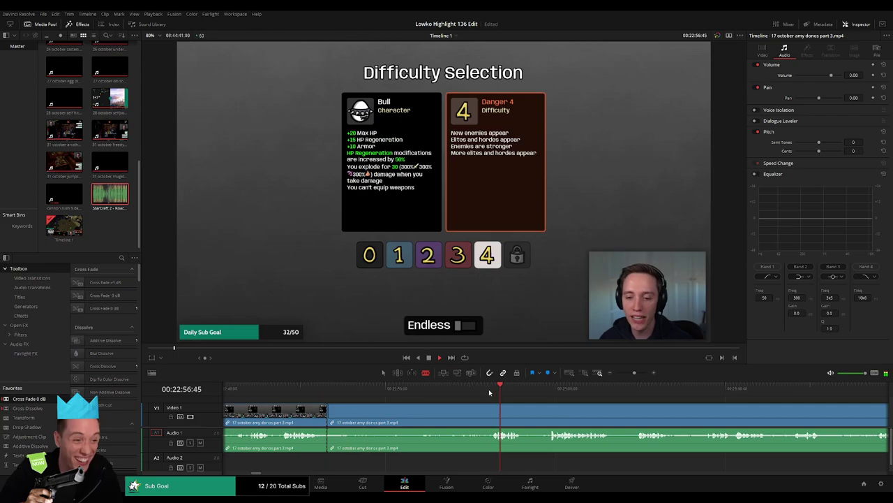
- Cut where wave 1 gameplay starts and ripple-delete the ~33 s of menu footage before it
left_click(556, 391)
left_click(654, 401)
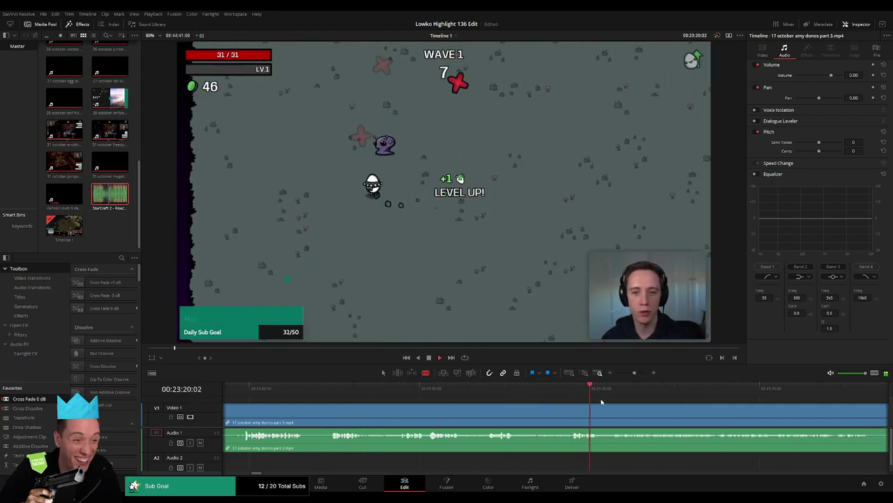
left_click(568, 416)
left_click(529, 412)
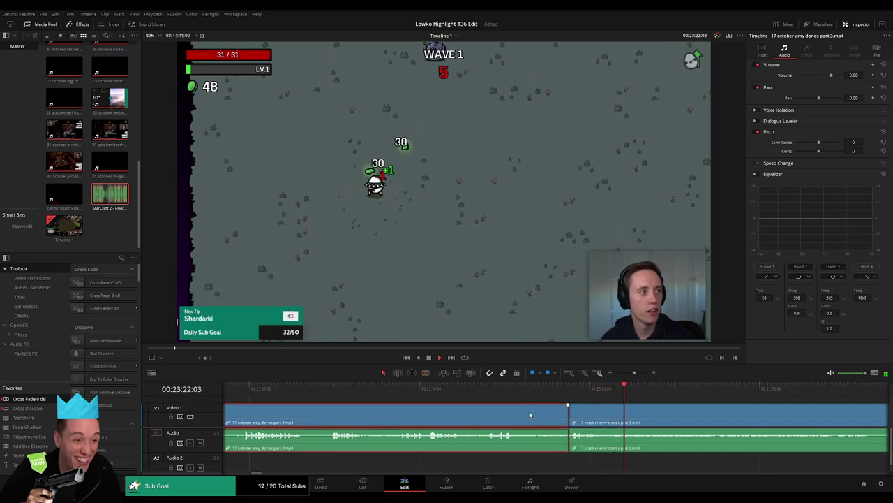
key("Delete")
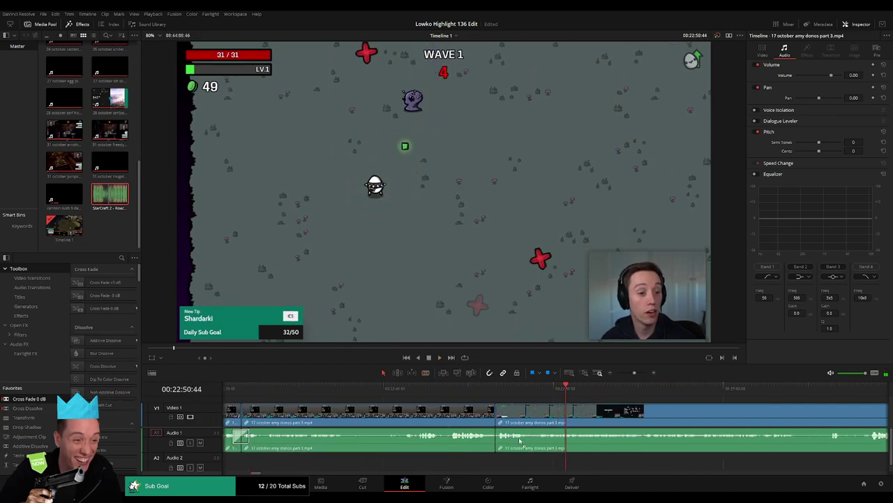
- Cross-fade the audio join, review it, and blade another split later in wave 1
left_click(498, 439)
key("ctrl+t")
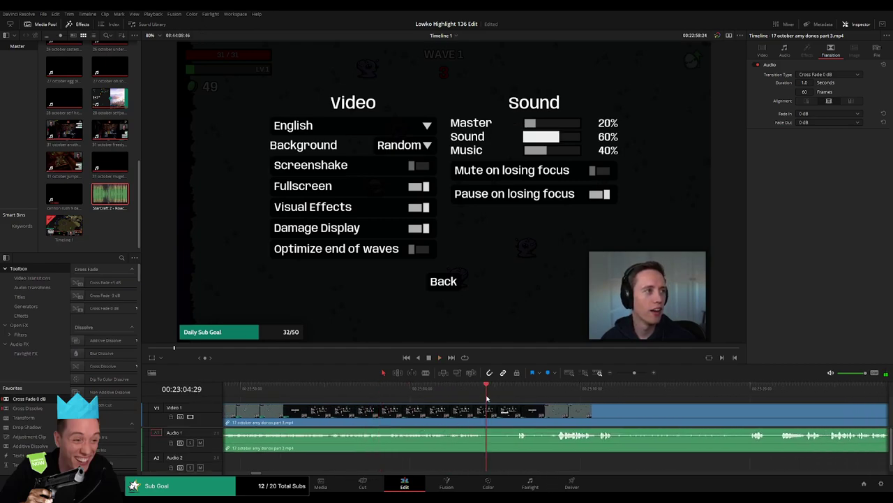
left_click(390, 391)
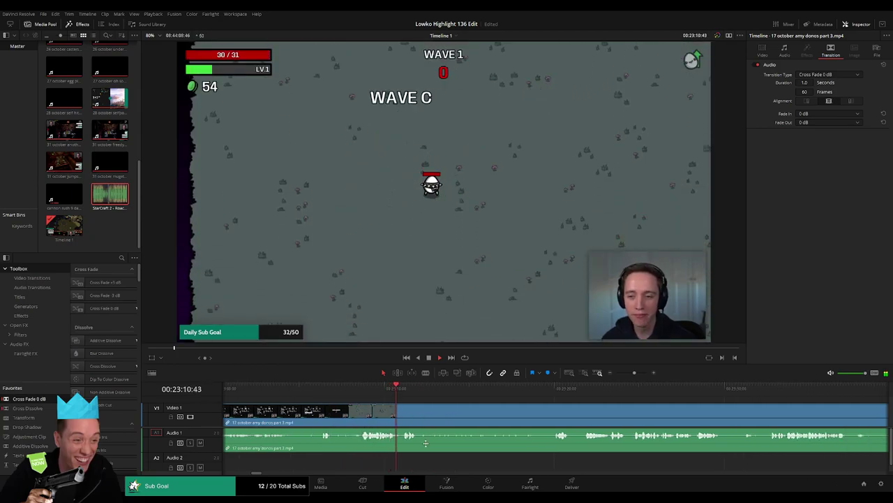
key("b")
left_click(419, 416)
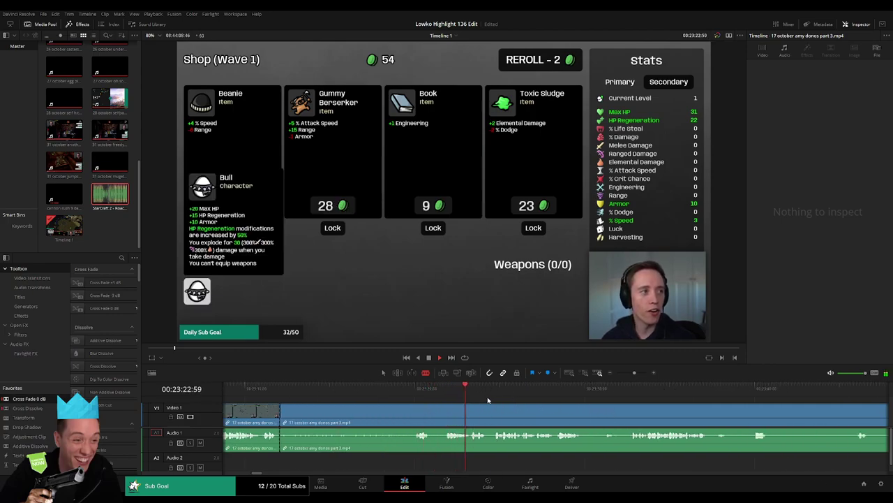
- Skim the 17 October footage through the wave 1, 2 and 3 shops
left_click(733, 388)
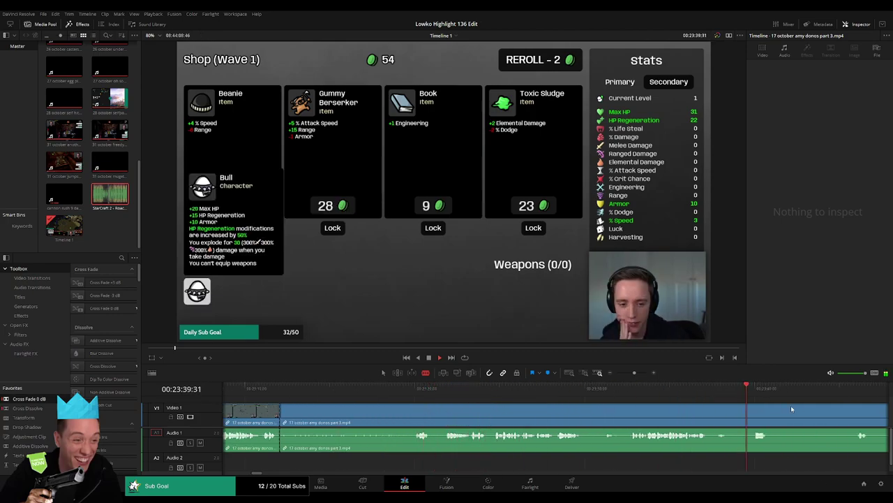
left_click_drag(639, 397, 633, 392)
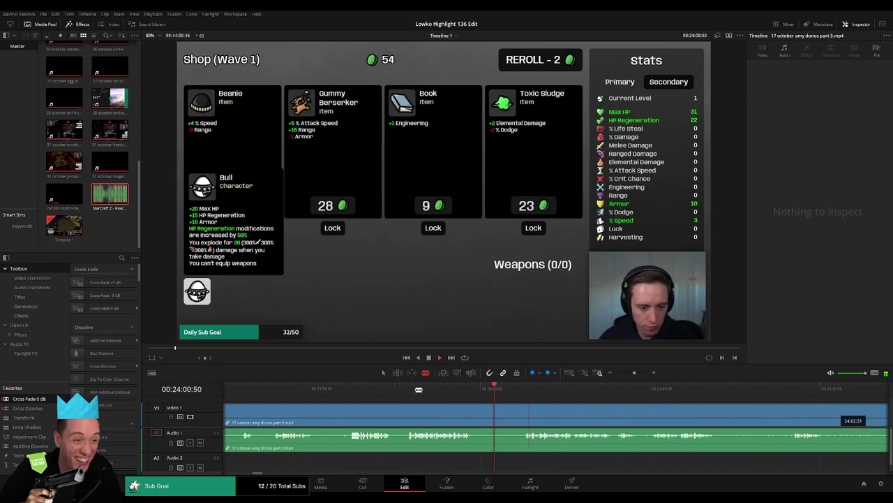
left_click(691, 391)
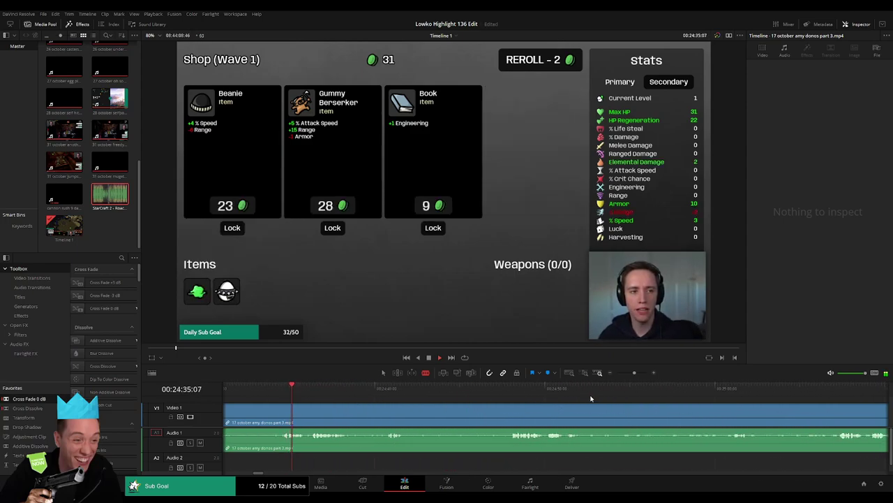
left_click(721, 409)
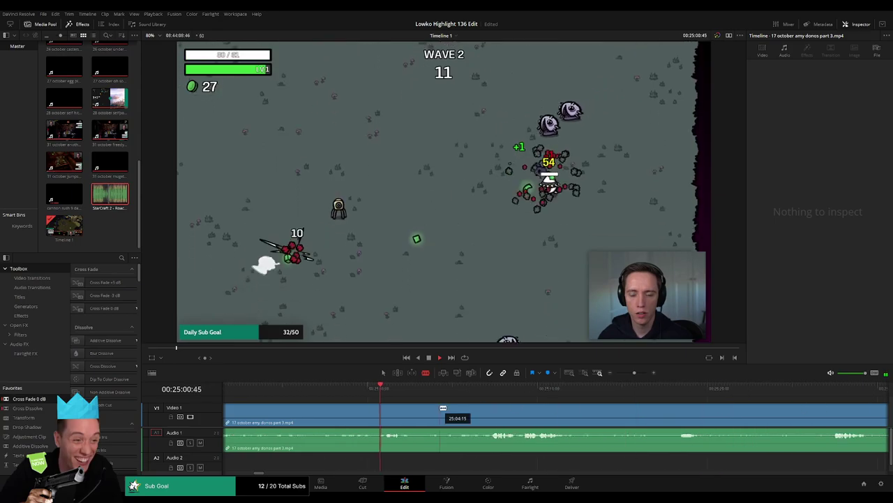
left_click(679, 411)
left_click(642, 392)
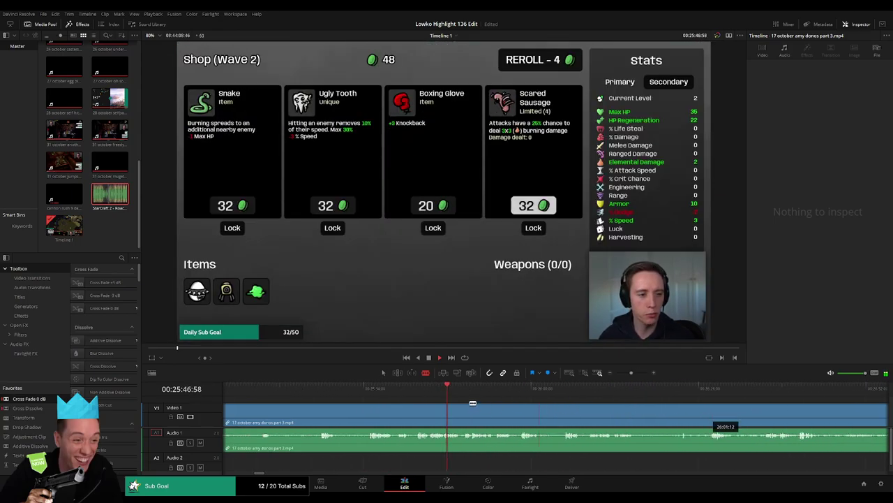
left_click(531, 391)
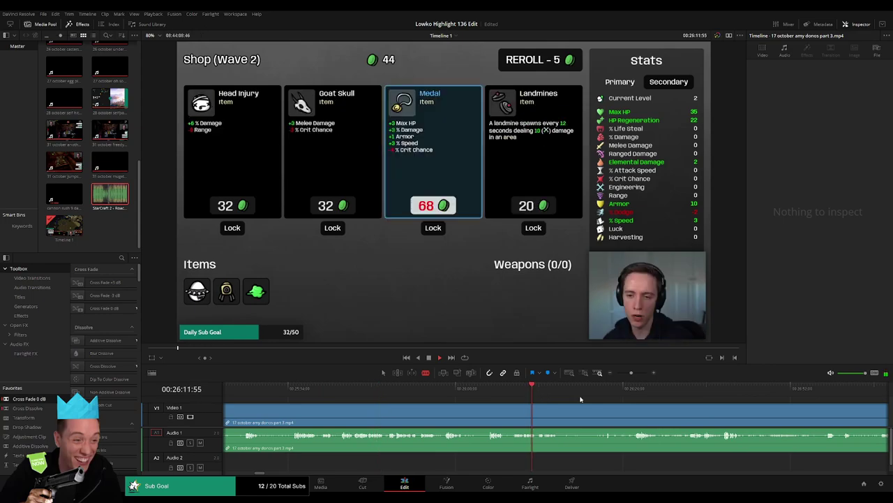
left_click(560, 390)
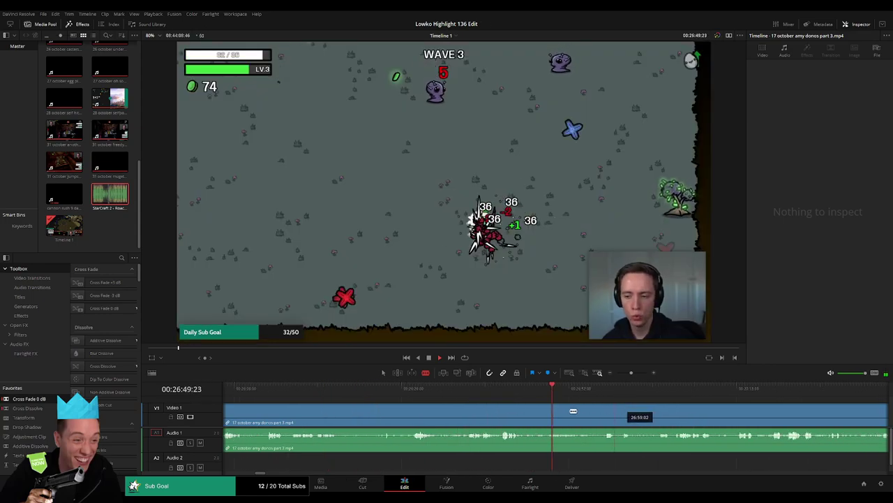
left_click(465, 391)
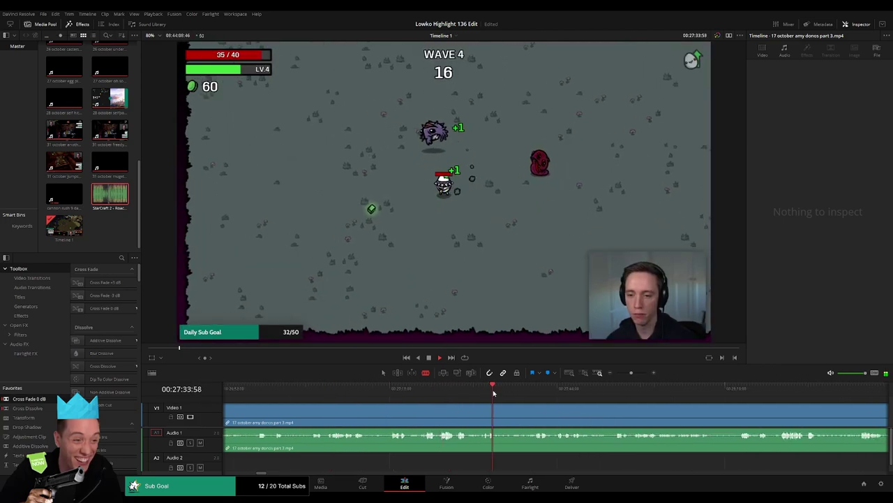
left_click(535, 393)
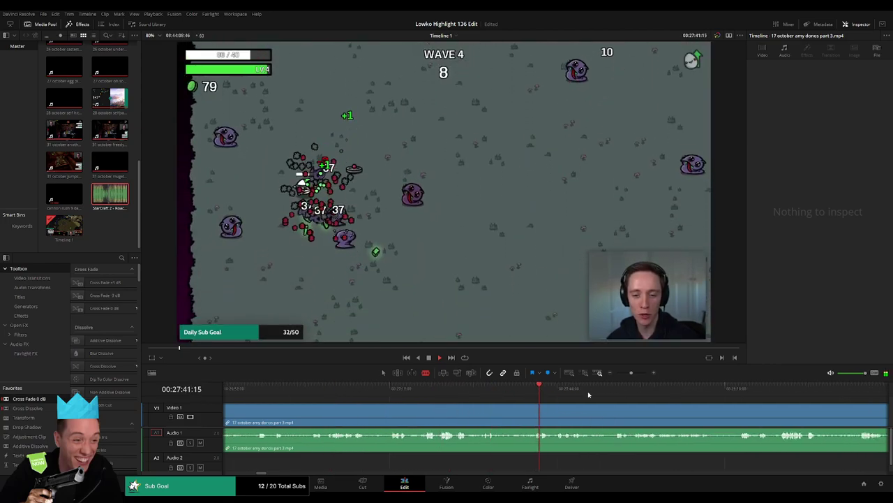
- Skim onward through waves 4 to 6, rechecking the wave 4 level-up choice and shop
left_click(612, 392)
left_click(614, 392)
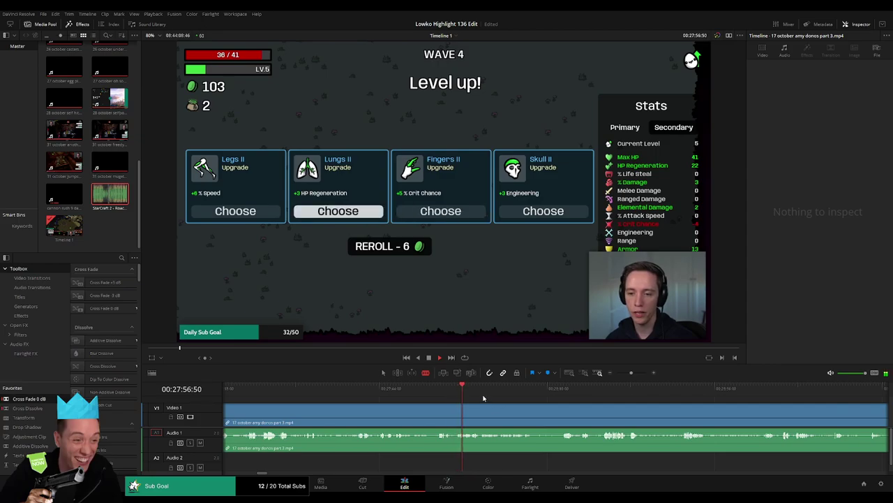
left_click(488, 392)
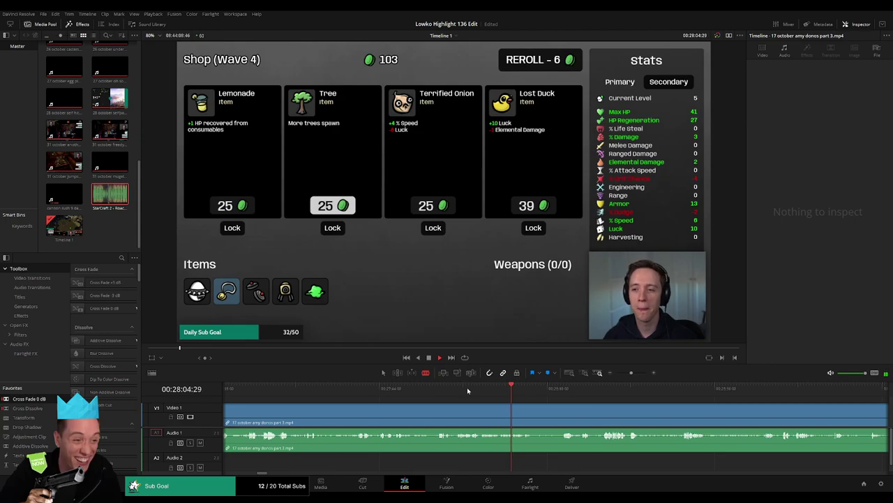
left_click(467, 390)
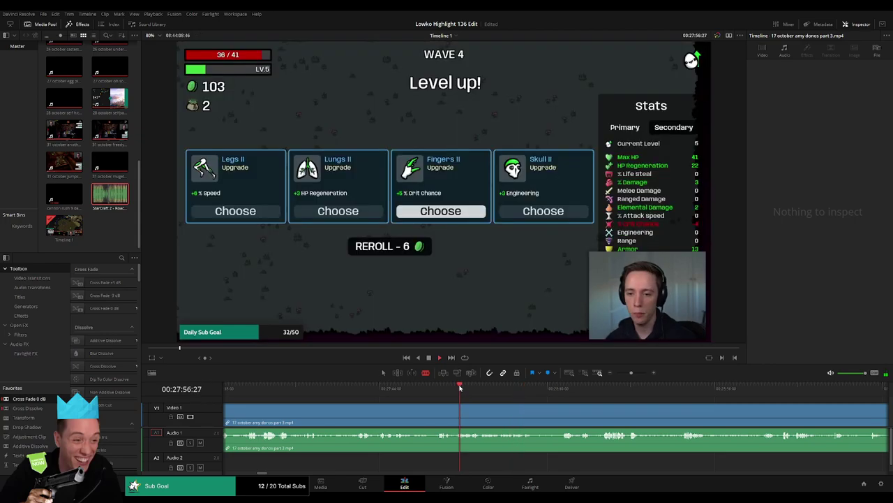
left_click(520, 390)
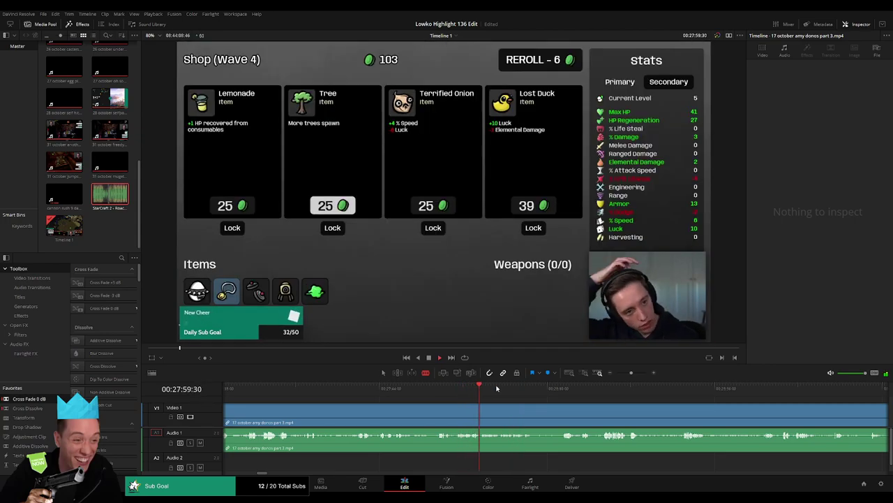
scroll(488, 412, "right", 3)
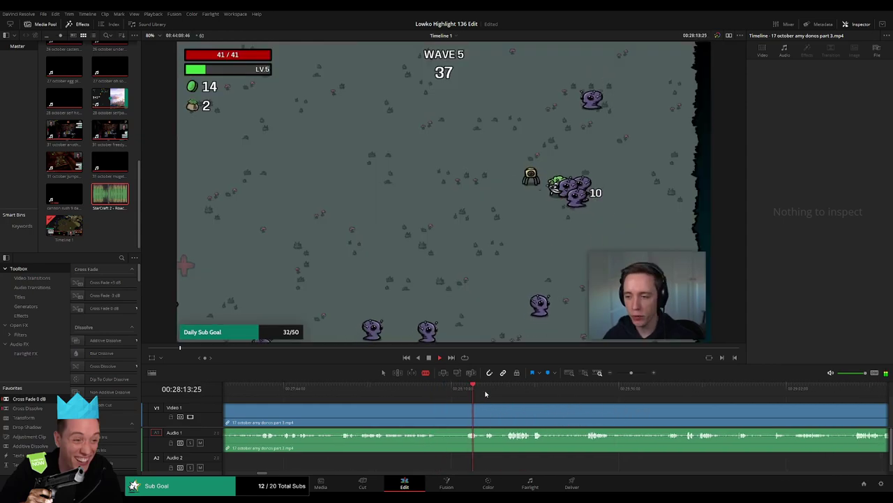
left_click(648, 388)
left_click(674, 389)
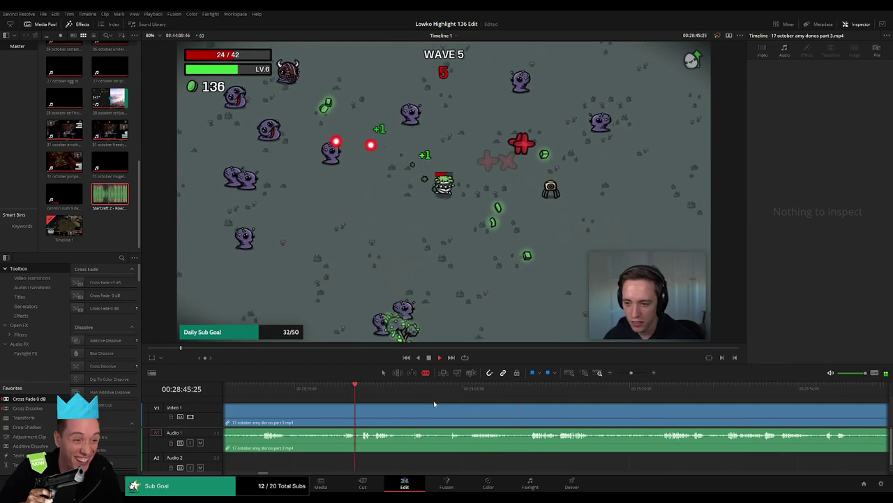
left_click(529, 389)
left_click(487, 391)
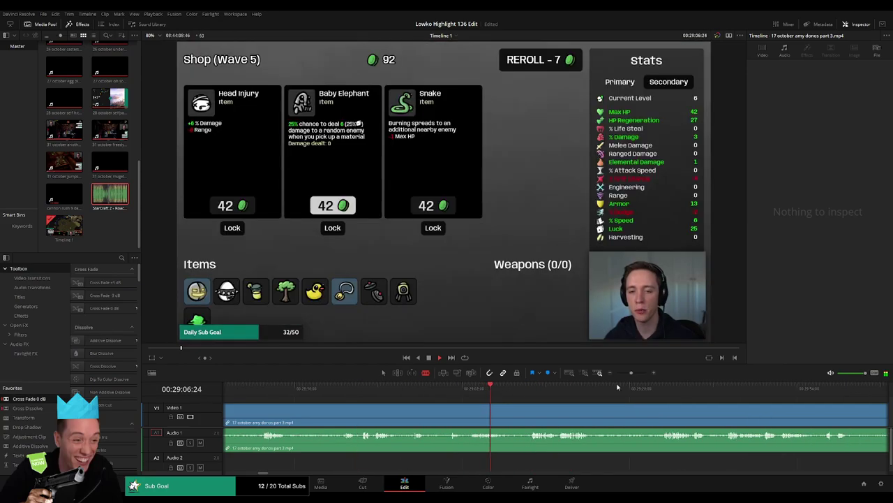
left_click(744, 389)
left_click(814, 390)
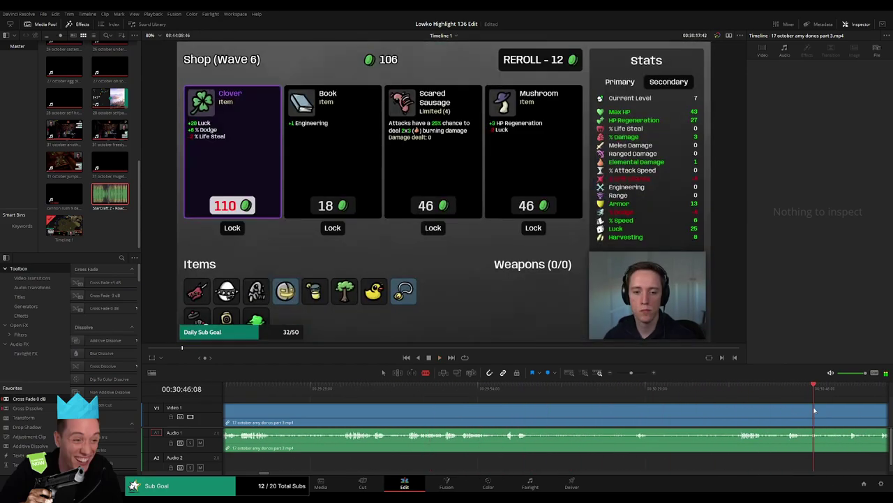
- After reaching the wave 7 shop, ripple-delete the leftover 17 October part 3 clip
key("l")
key("l")
key("l")
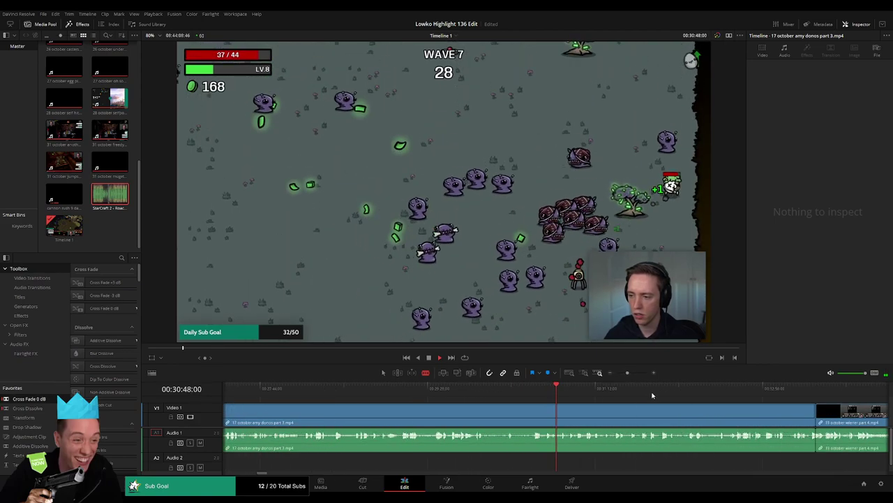
left_click(630, 389)
left_click(667, 417)
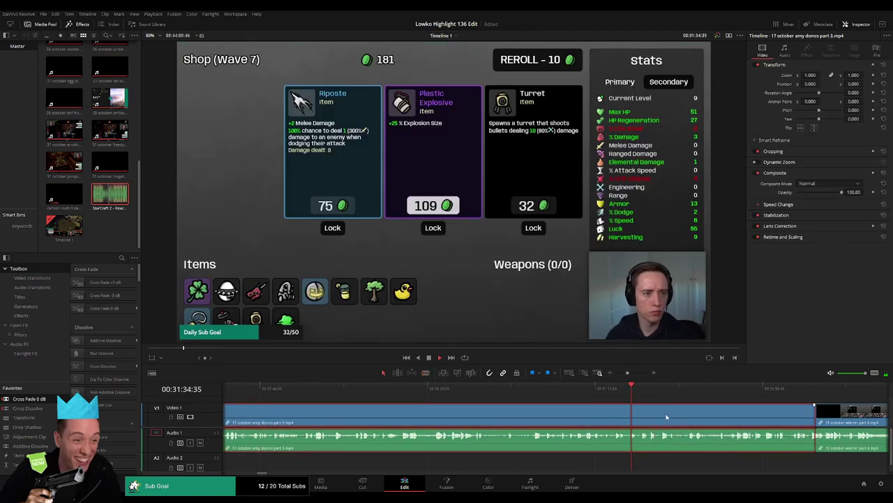
key("Delete")
scroll(439, 413, "right", 3)
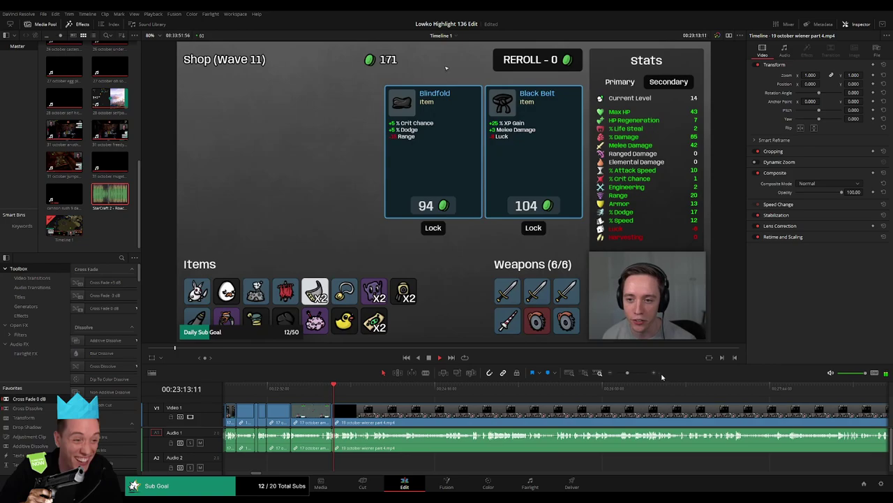
scroll(710, 424, "down", 5)
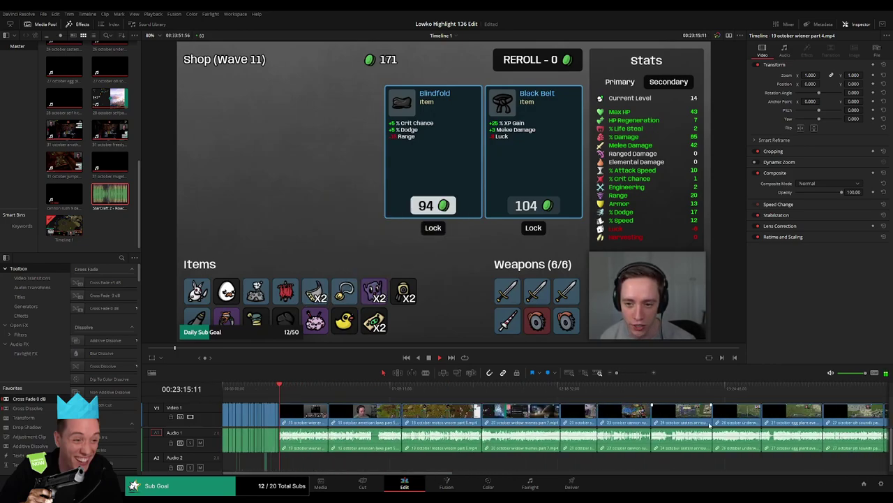
scroll(711, 424, "right", 3)
scroll(710, 425, "right", 3)
scroll(710, 425, "right", 3)
scroll(710, 425, "right", 3)
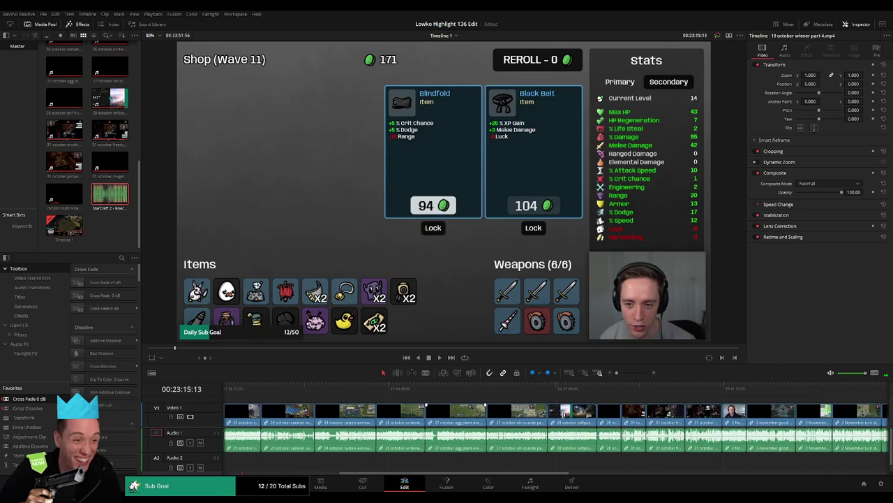
scroll(512, 427, "left", 10)
left_click_drag(617, 379, 631, 372)
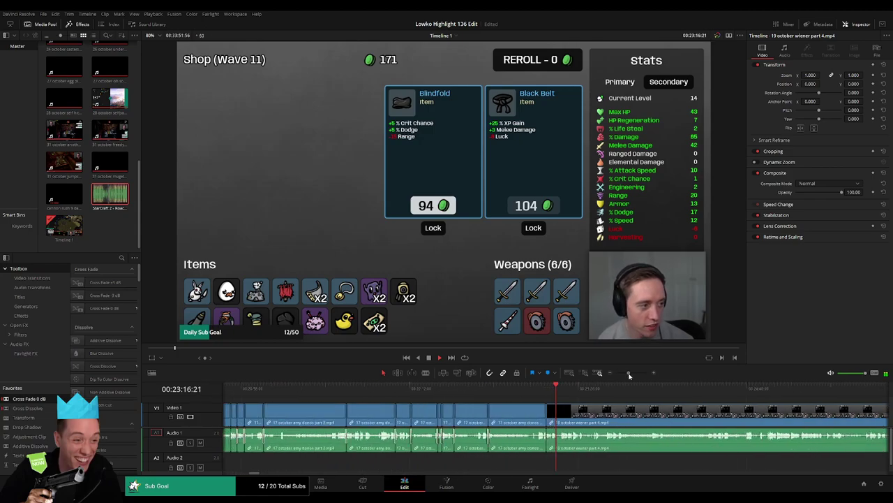
left_click(630, 386)
scroll(681, 417, "right", 3)
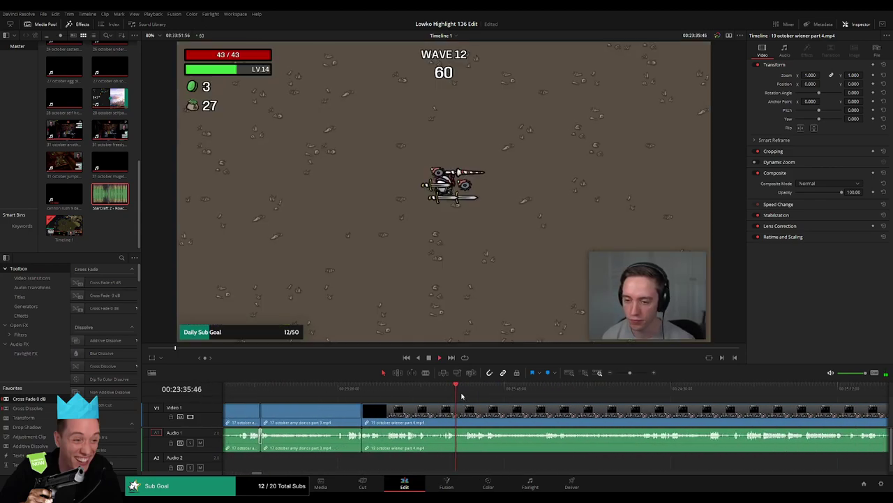
scroll(421, 397, "right", 2)
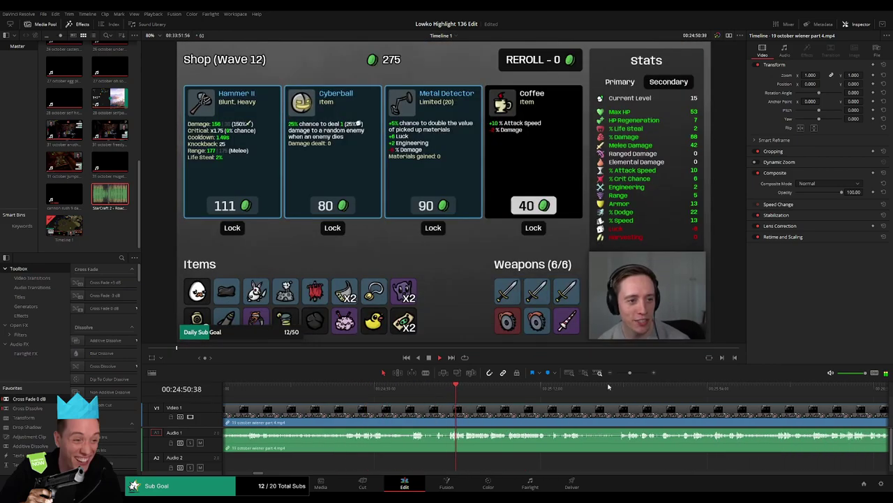
left_click_drag(628, 375, 630, 374)
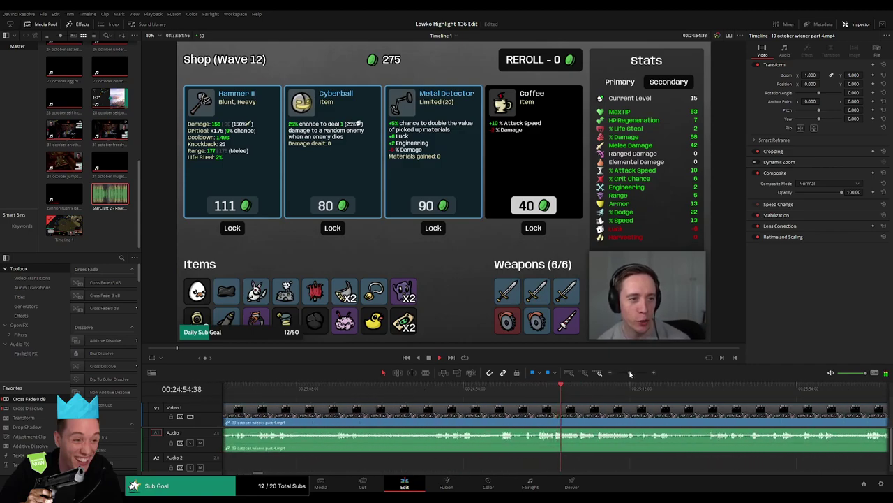
scroll(485, 412, "right", 3)
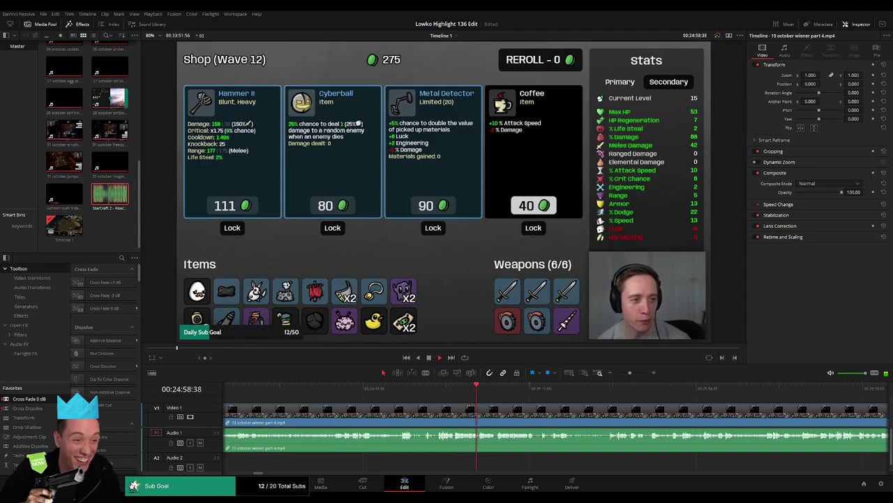
left_click(613, 393)
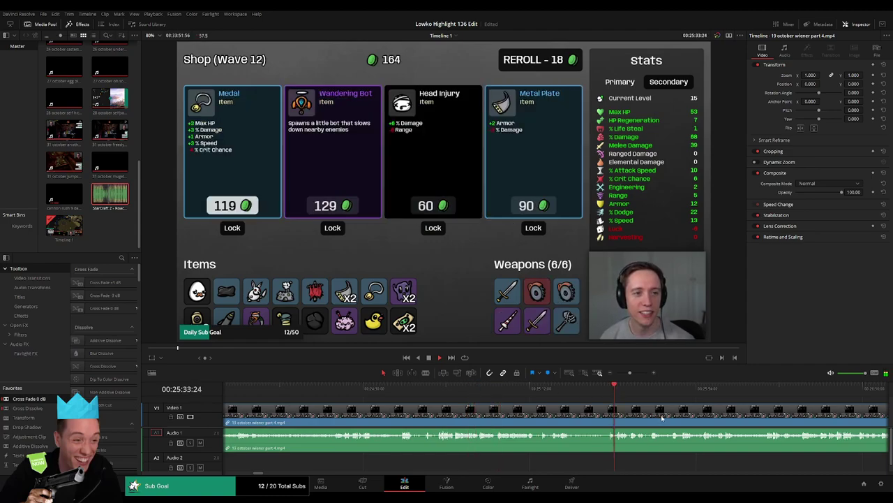
scroll(399, 395, "right", 8)
left_click(282, 390)
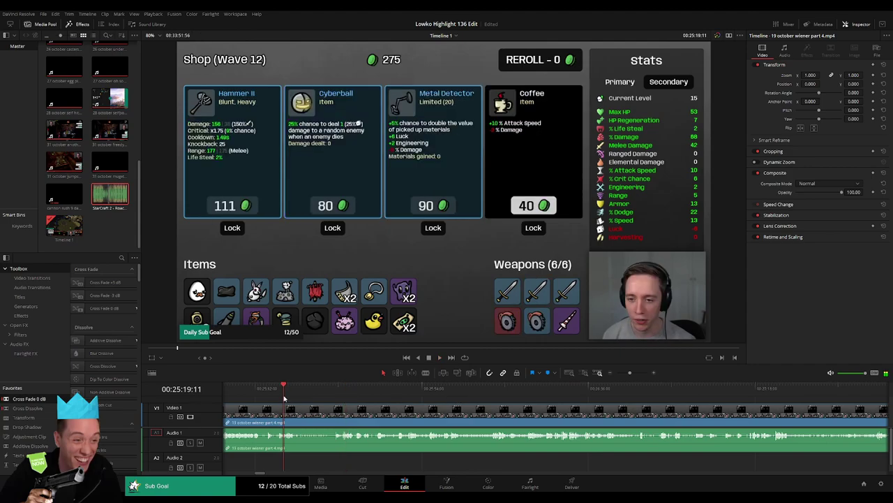
left_click(249, 394)
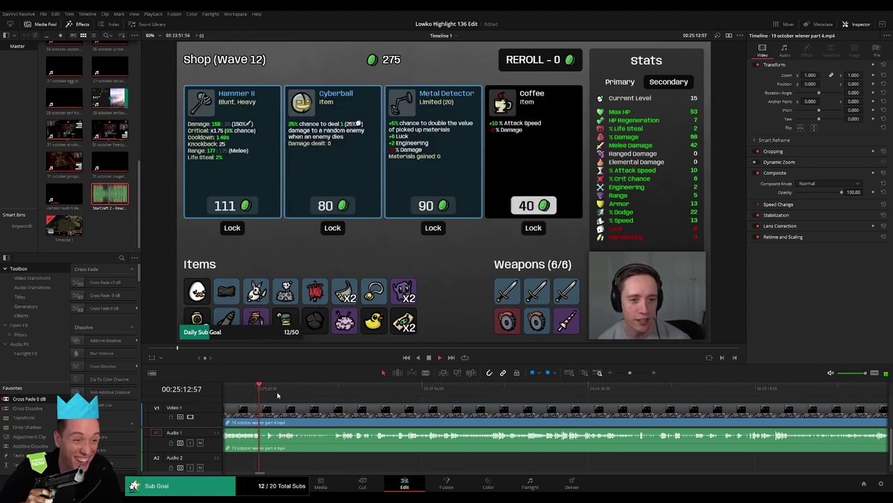
left_click(328, 390)
left_click(432, 389)
left_click(489, 390)
left_click(551, 388)
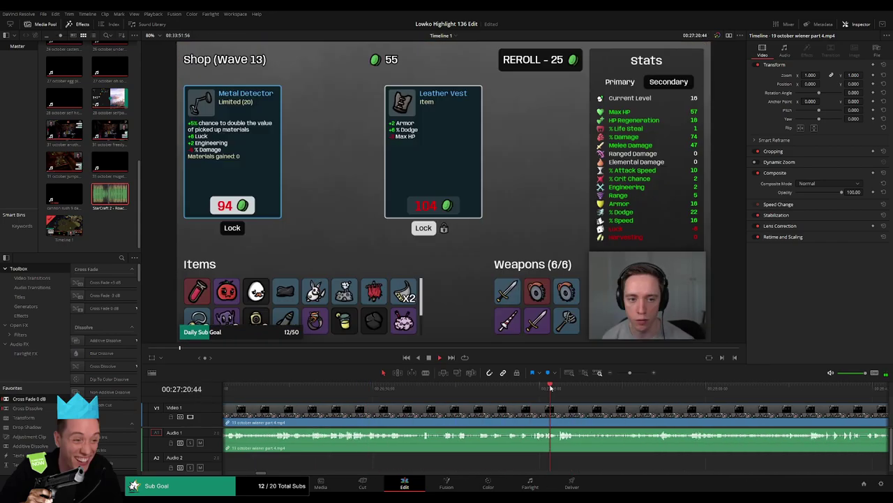
left_click(634, 389)
left_click(665, 390)
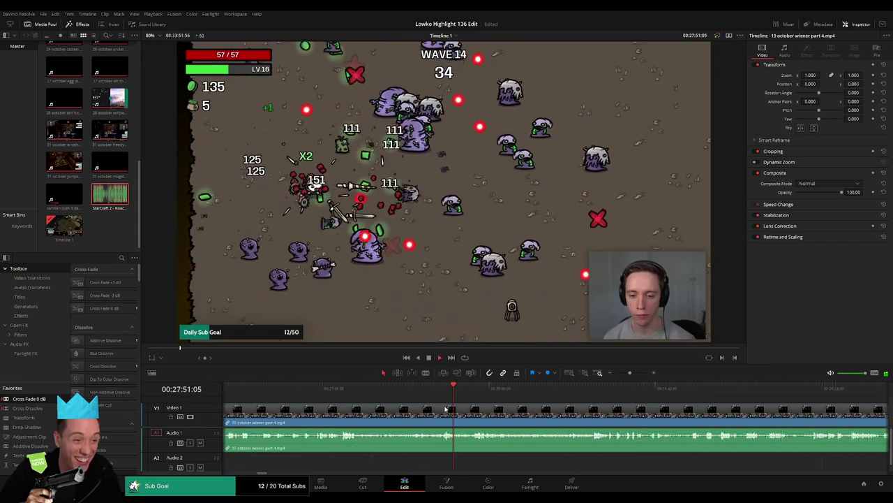
scroll(436, 398, "right", 5)
left_click(425, 393)
left_click(474, 393)
left_click(538, 394)
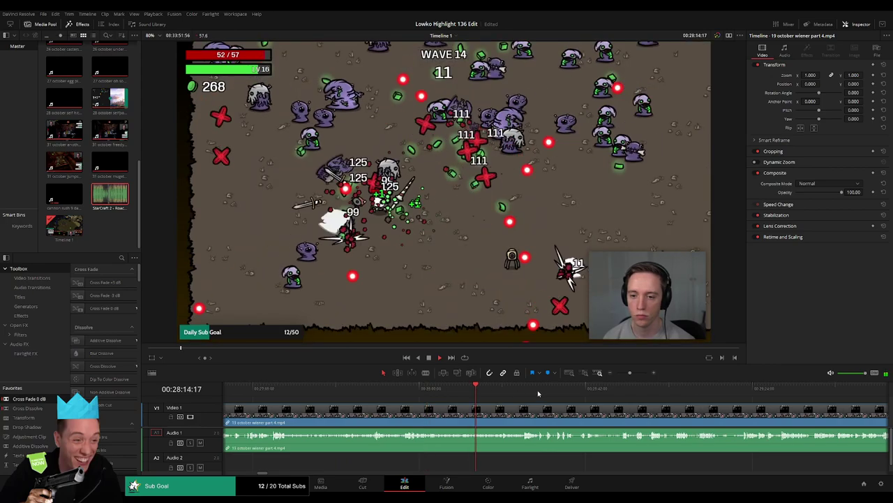
left_click(634, 396)
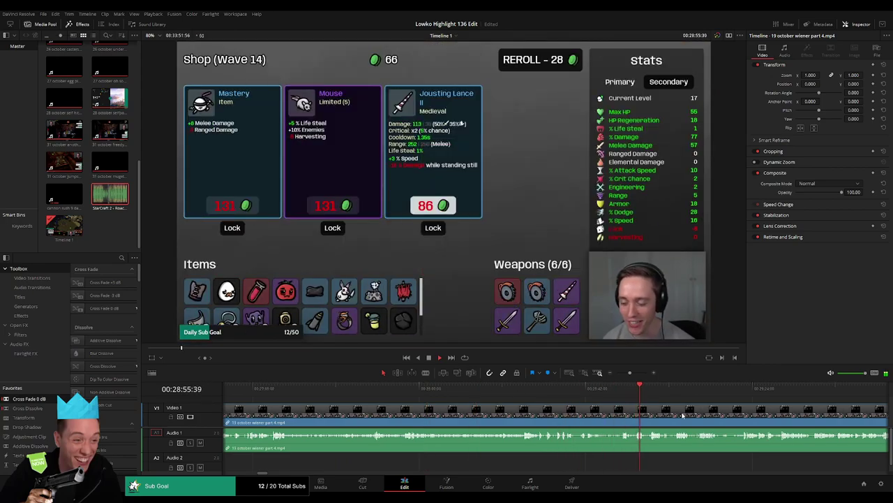
left_click(622, 389)
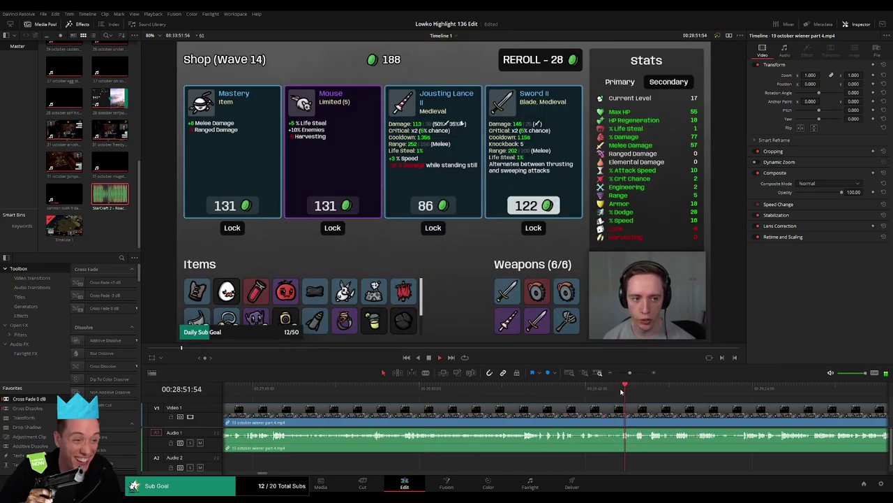
left_click(464, 395)
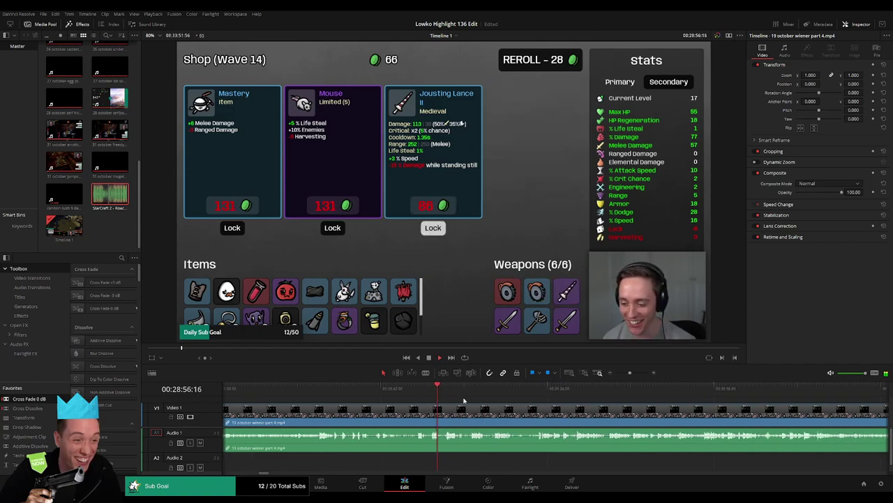
left_click_drag(447, 391, 634, 391)
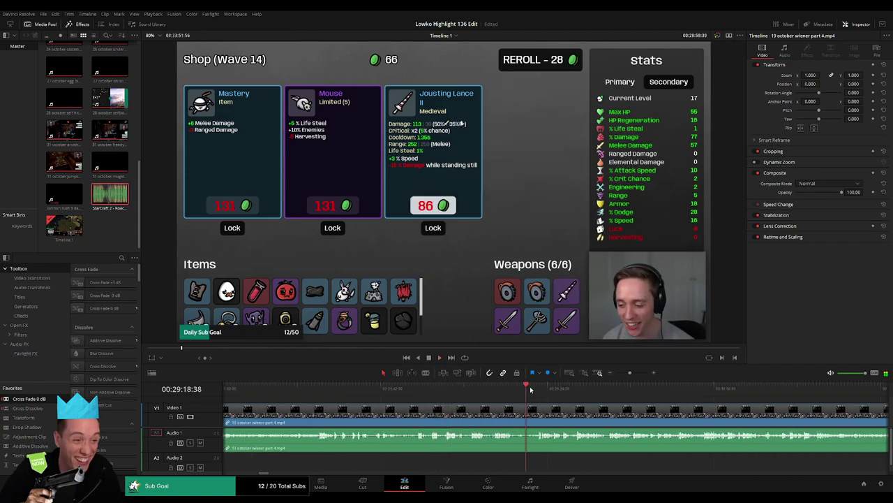
left_click_drag(516, 393, 688, 389)
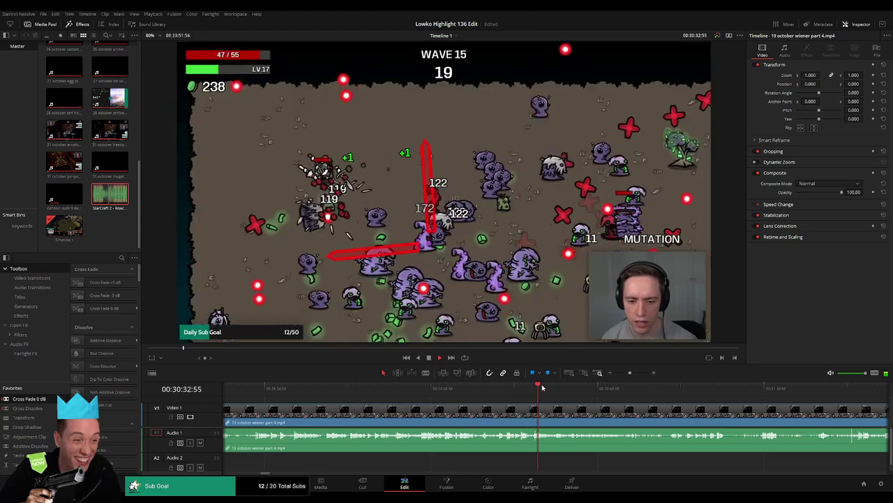
key("space")
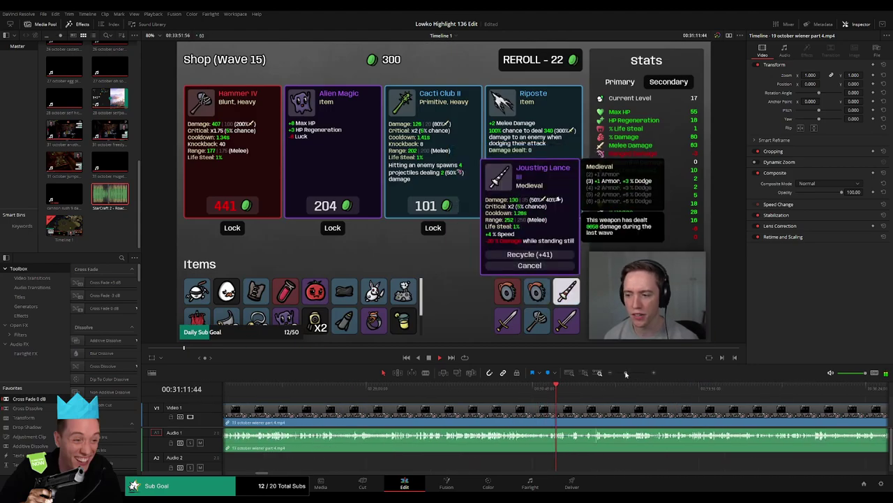
left_click_drag(624, 372, 630, 374)
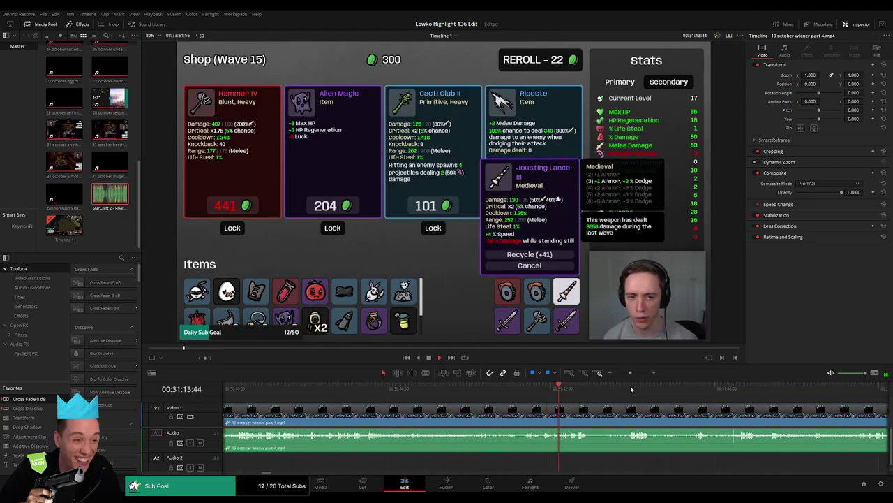
- Undo the last edit and re-watch the wave 16 shop weapon-combine moment
left_click(467, 416)
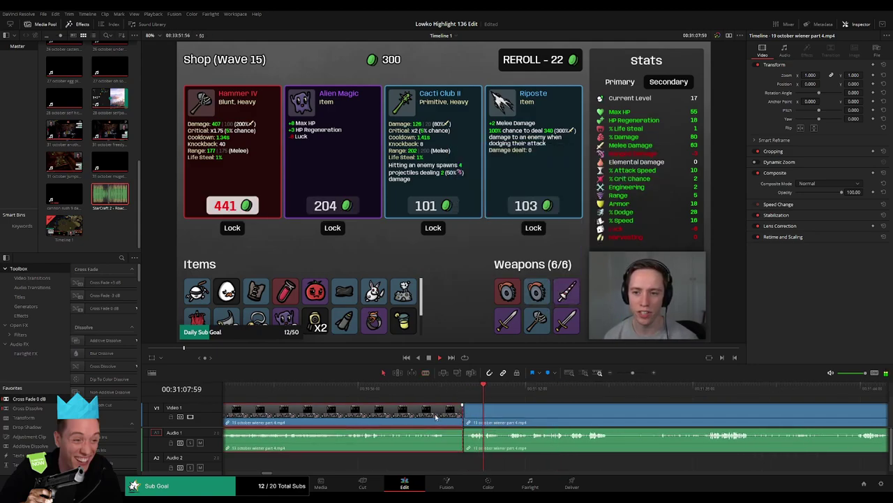
key("ctrl+z")
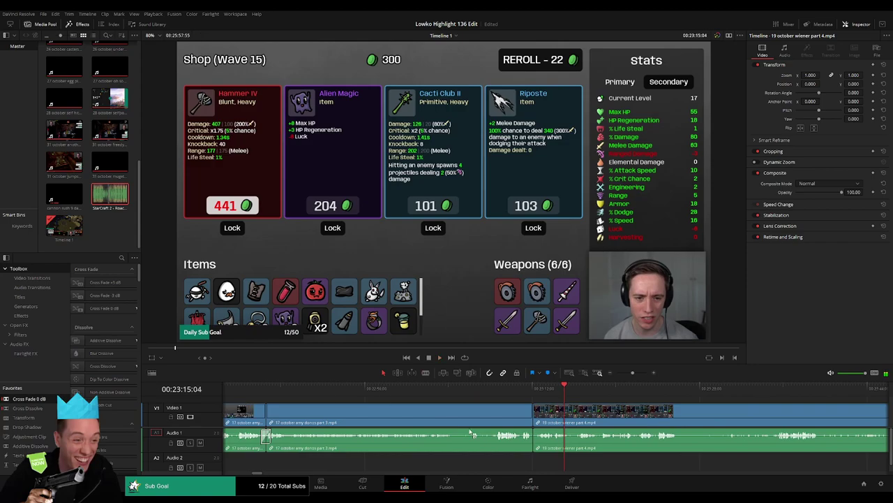
scroll(432, 411, "right", 3)
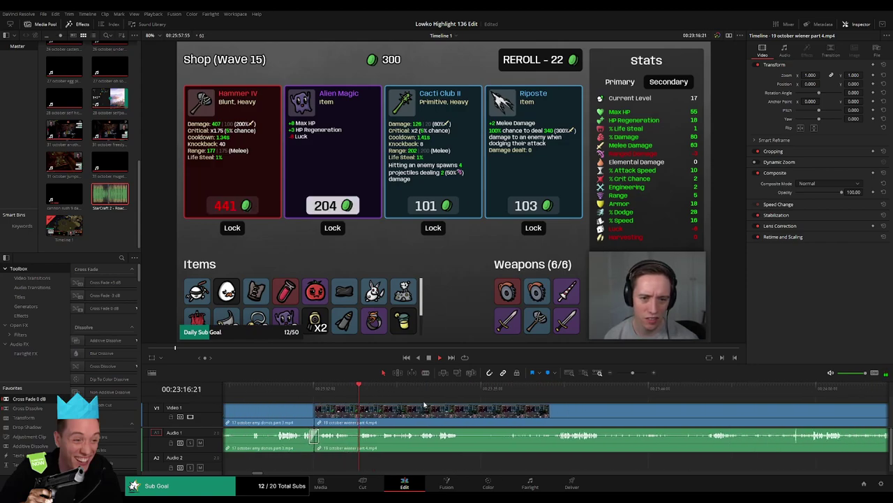
scroll(407, 414, "right", 1)
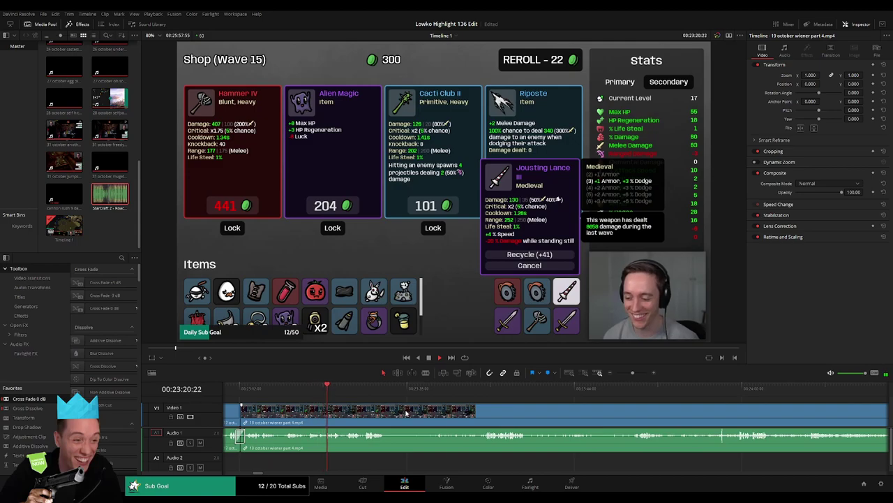
left_click_drag(391, 412, 403, 408)
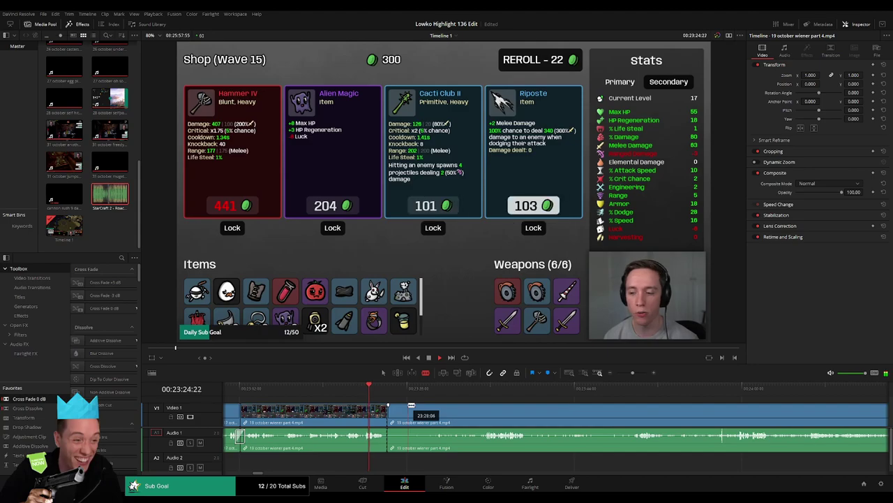
left_click(478, 389)
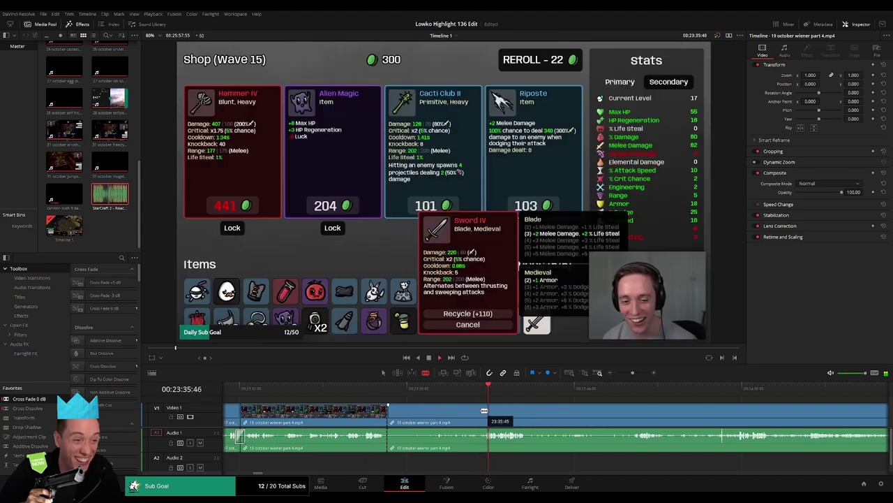
left_click(462, 393)
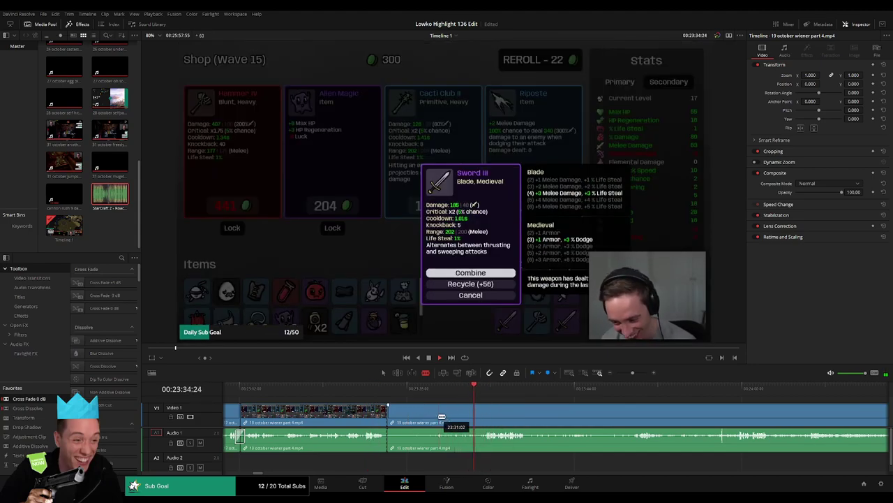
left_click(438, 389)
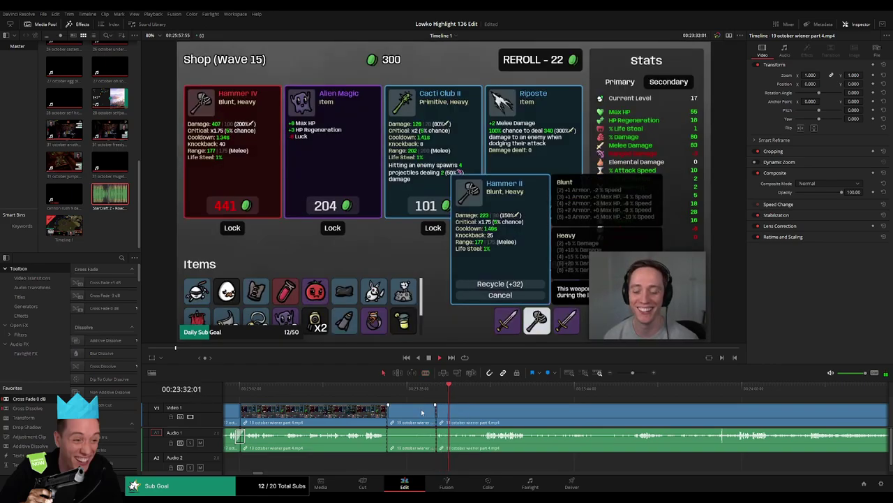
left_click(412, 389)
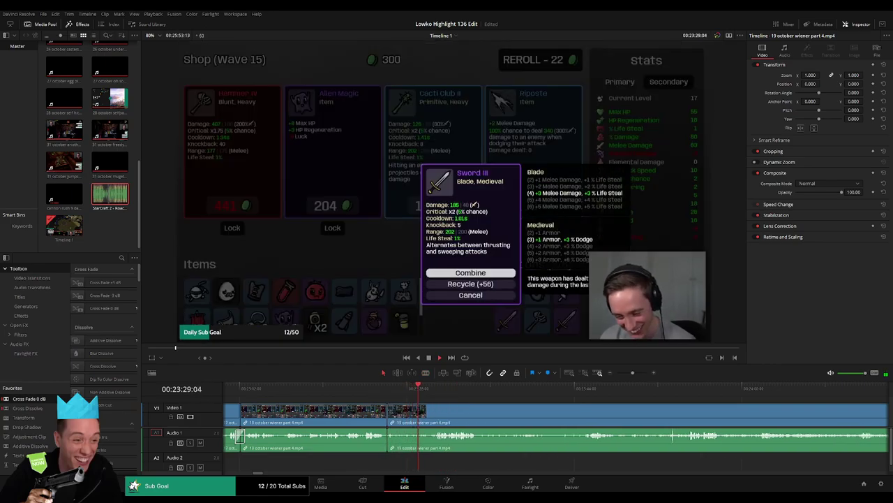
left_click(462, 389)
scroll(401, 408, "right", 3)
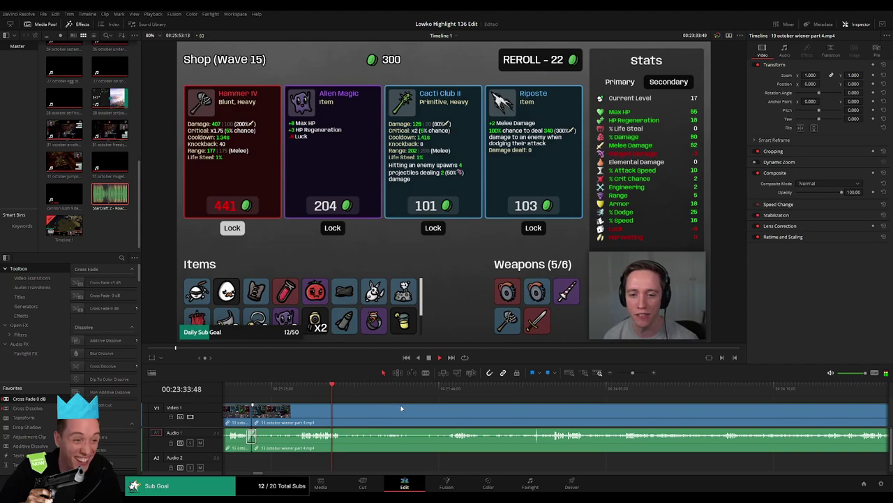
- Blade splits at both ends of a dull stretch, then deselect it without deleting
key("b")
left_click(343, 418)
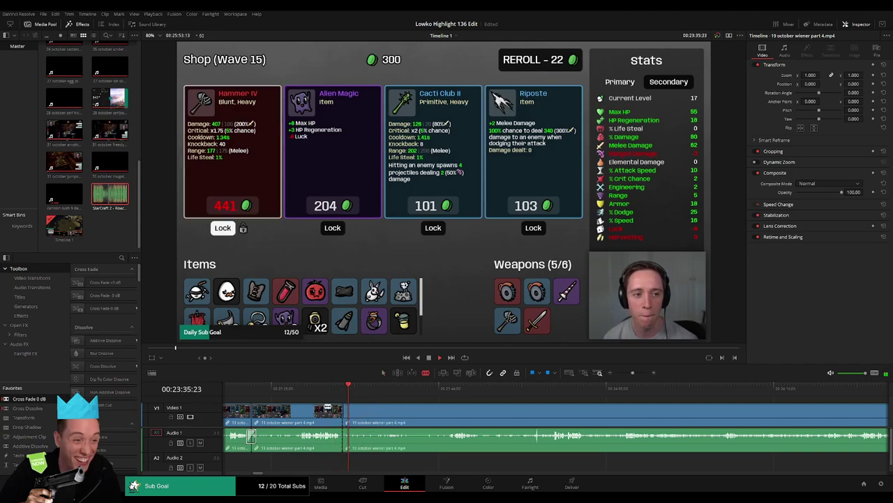
left_click(451, 393)
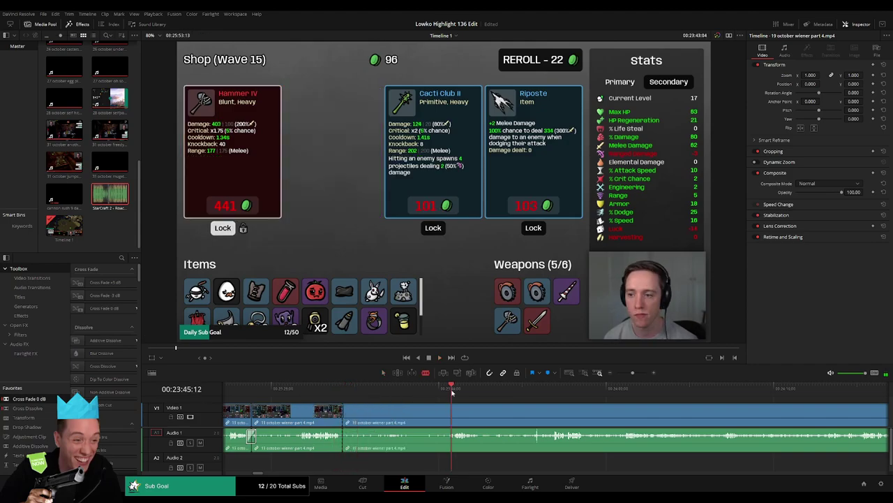
left_click(533, 388)
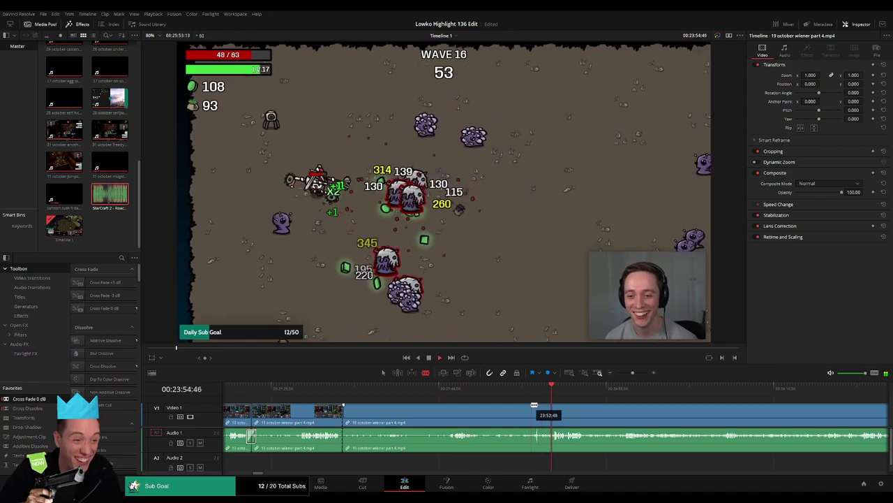
left_click(529, 408)
key("a")
left_click(493, 411)
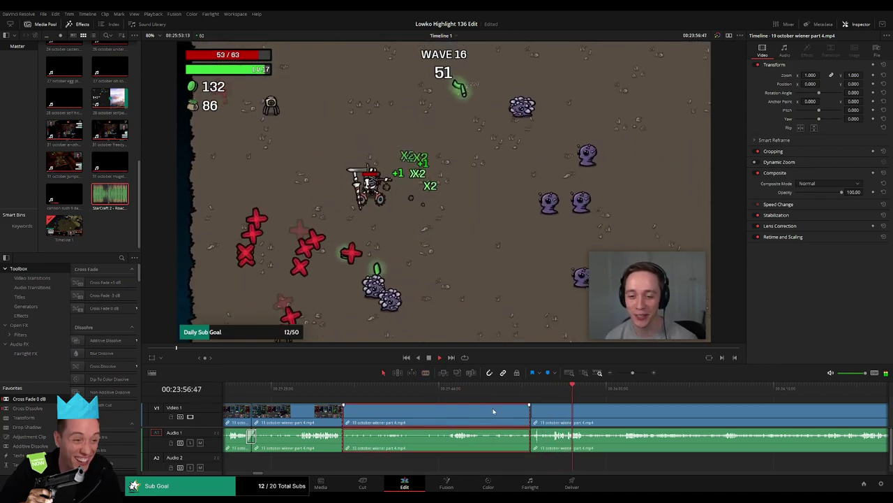
left_click(402, 395)
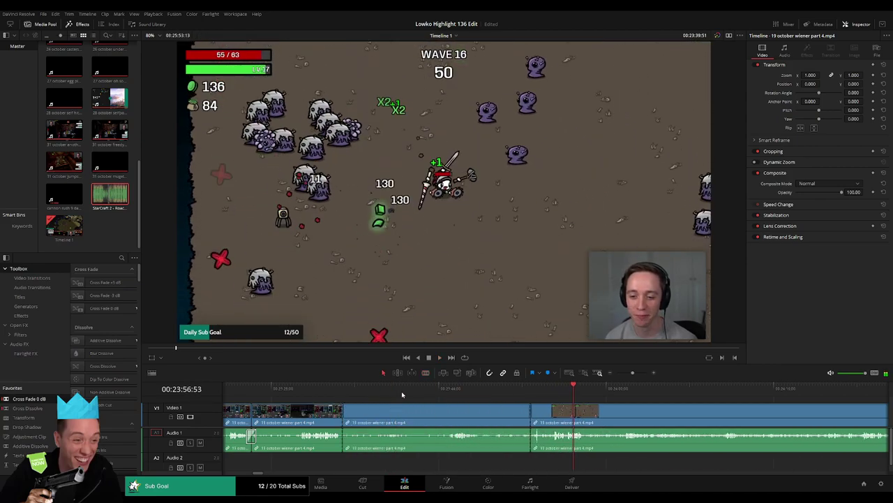
- Ripple-trim the clip start to where wave 16 action begins, then ripple-delete a short dull stretch
left_click(501, 388)
key("ctrl+shift+bracketleft")
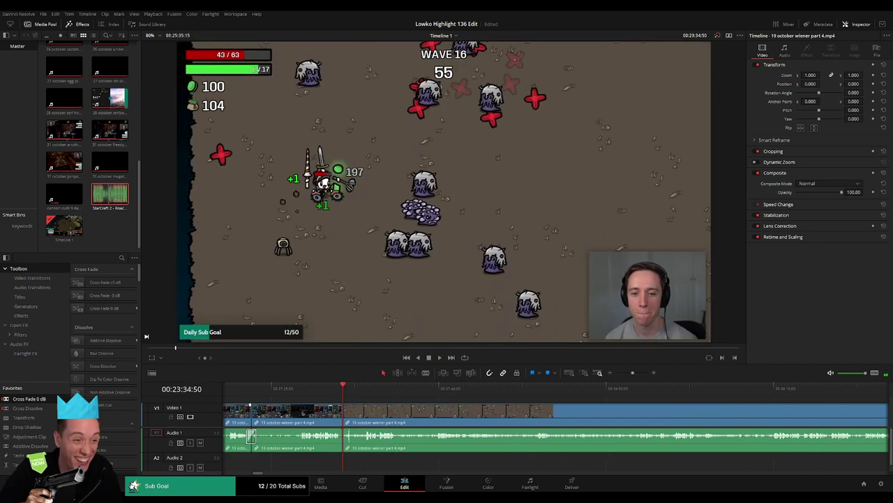
key("space")
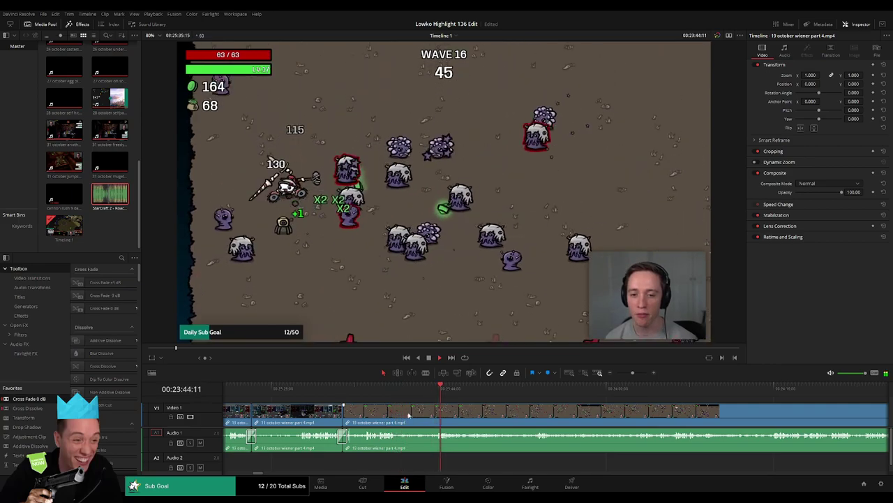
key("b")
left_click(399, 412)
left_click(437, 412)
key("a")
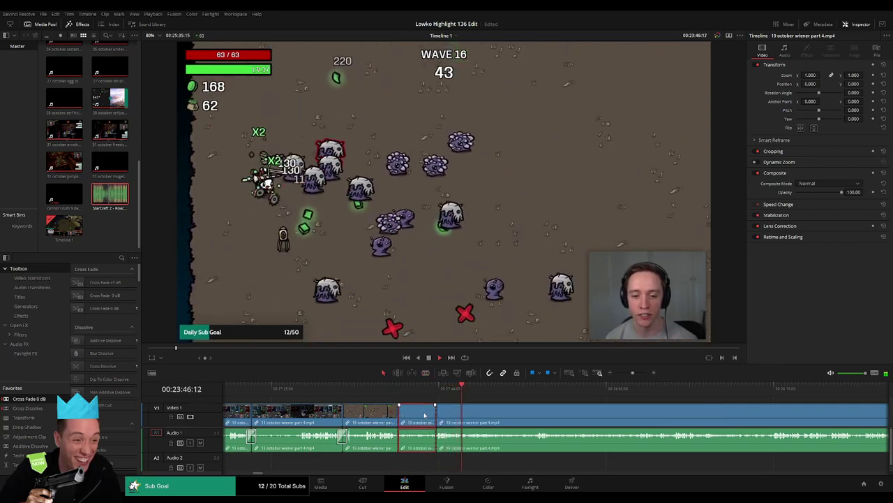
left_click(419, 412)
key("Delete")
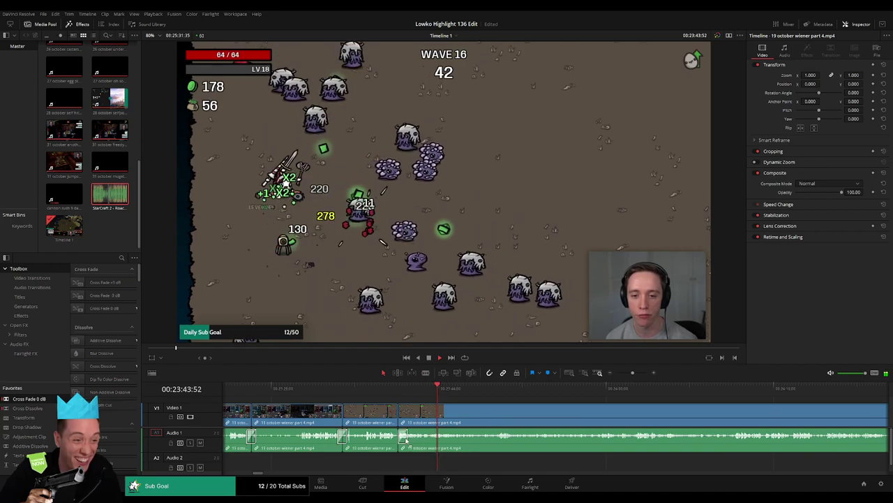
- Add another blade split later in wave 16 and skim ahead to the rerolled shop
scroll(408, 418, "down", 2)
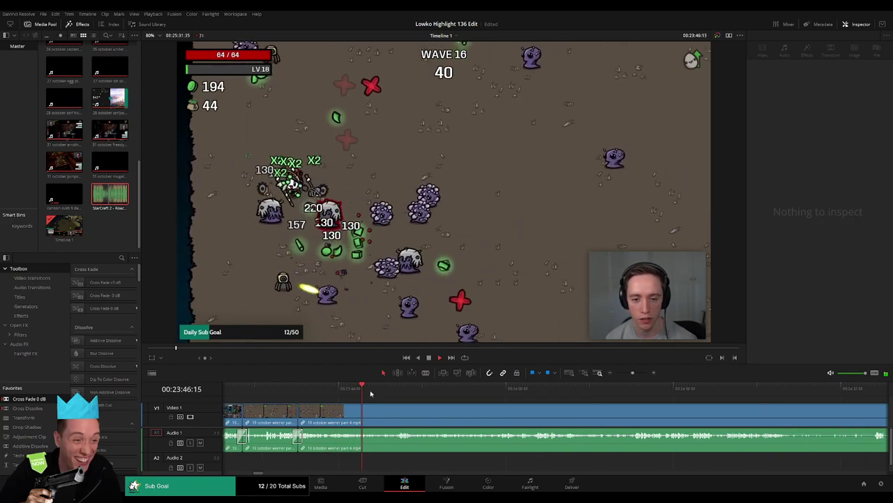
left_click(442, 388)
key("b")
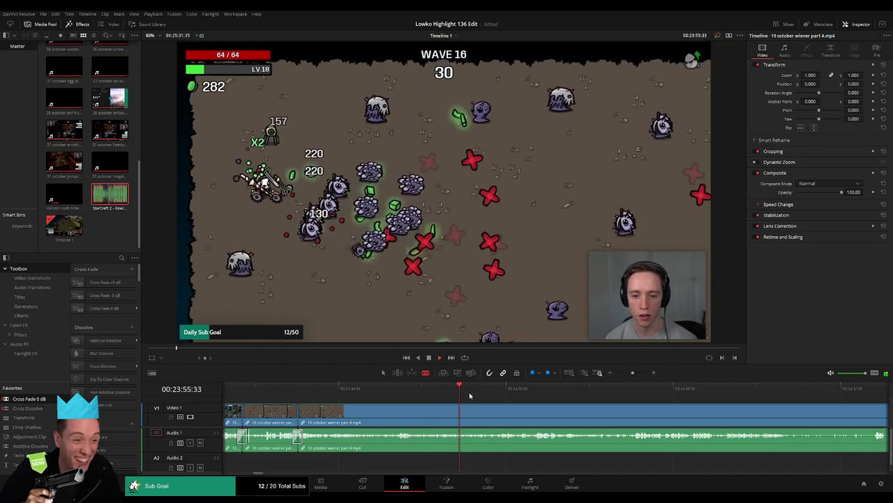
scroll(419, 397, "right", 3)
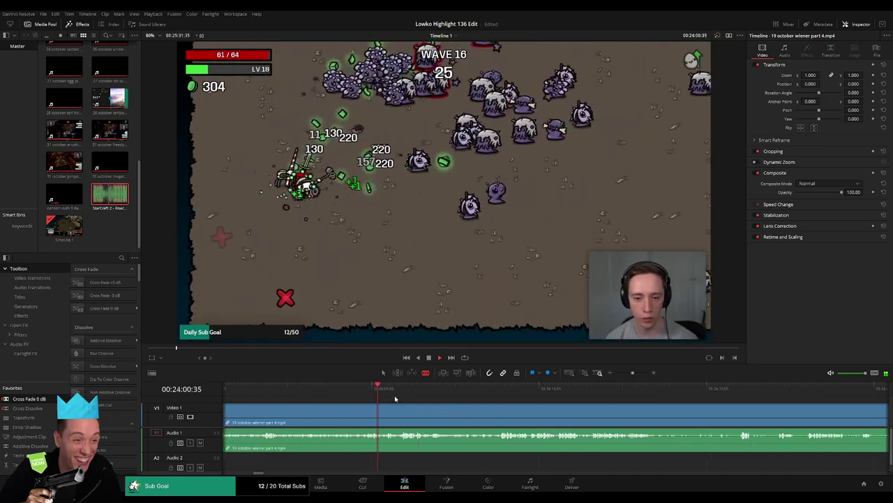
scroll(393, 401, "right", 3)
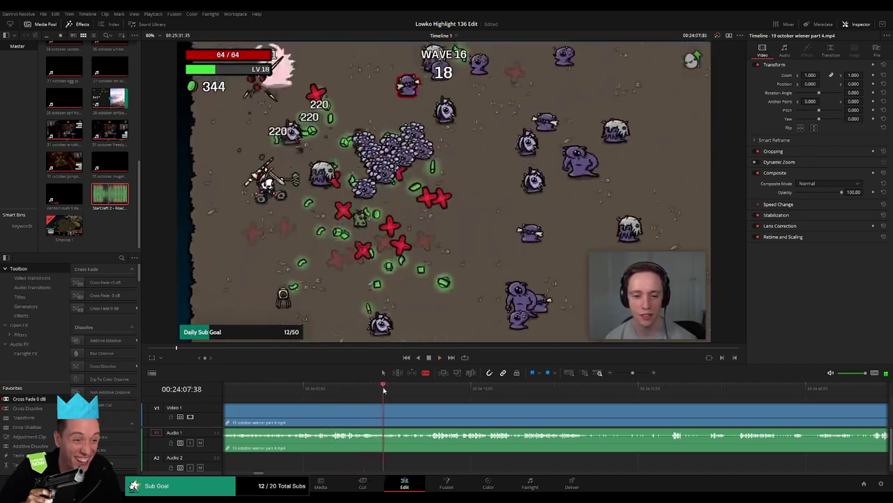
left_click(396, 390)
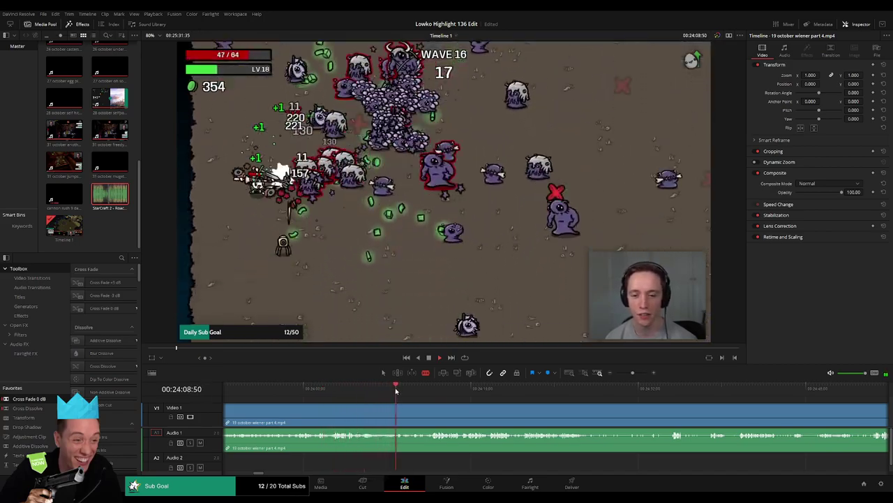
left_click(383, 411)
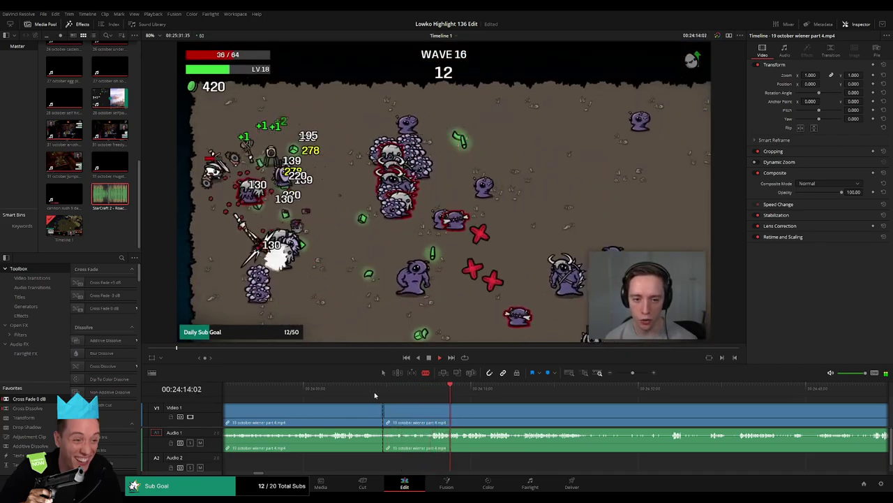
left_click(375, 396)
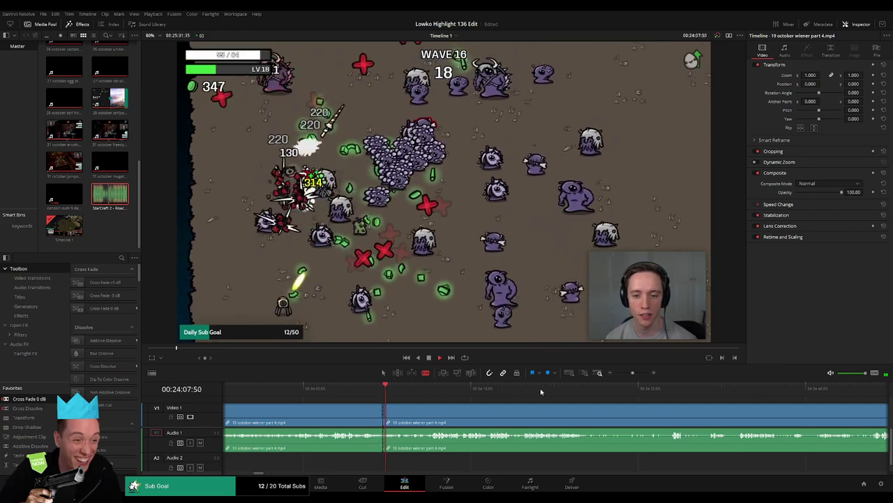
left_click(673, 388)
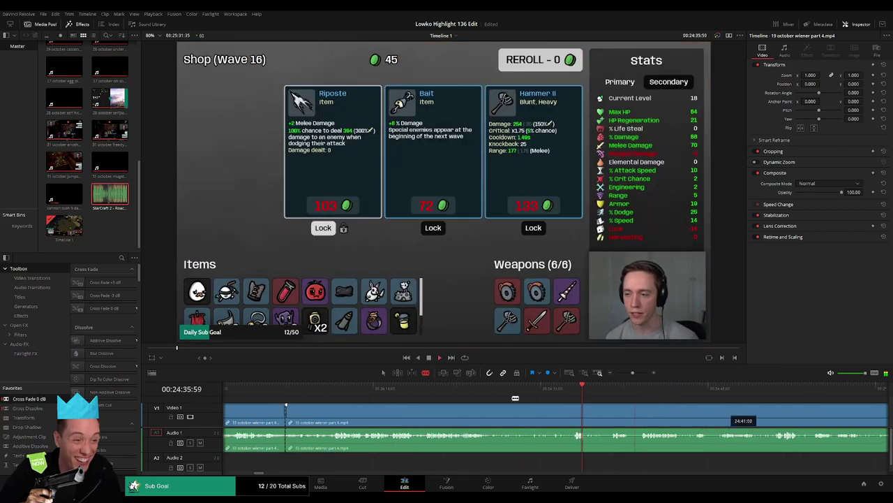
left_click(627, 389)
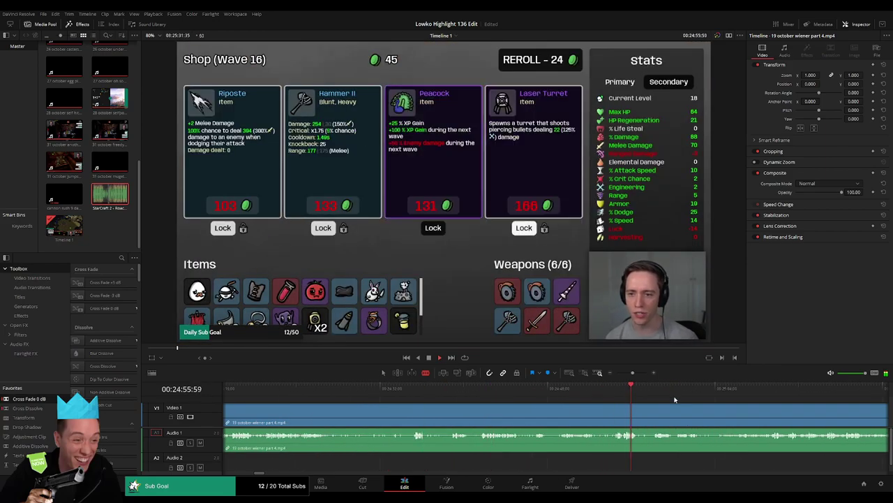
left_click_drag(632, 373, 623, 374)
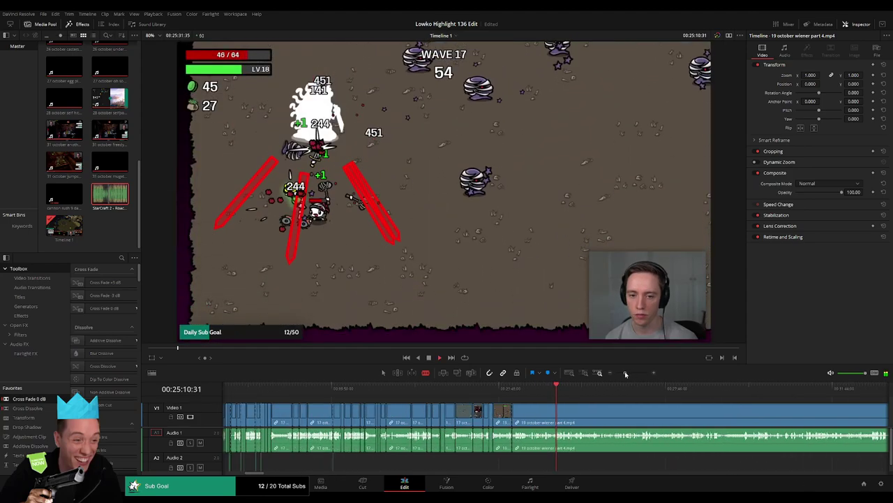
- Scrub through waves 17–19 and ripple-delete the wave 19–20 clip
left_click(571, 388)
left_click(573, 388)
left_click(595, 389)
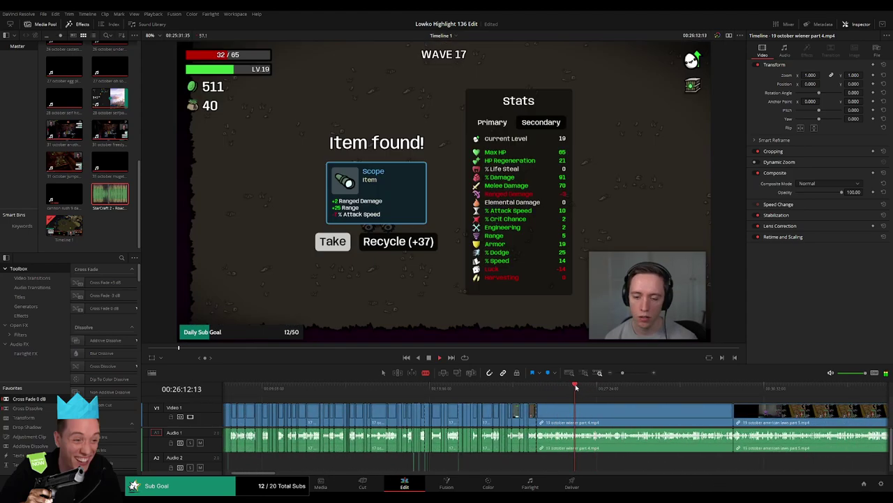
left_click_drag(608, 389, 689, 389)
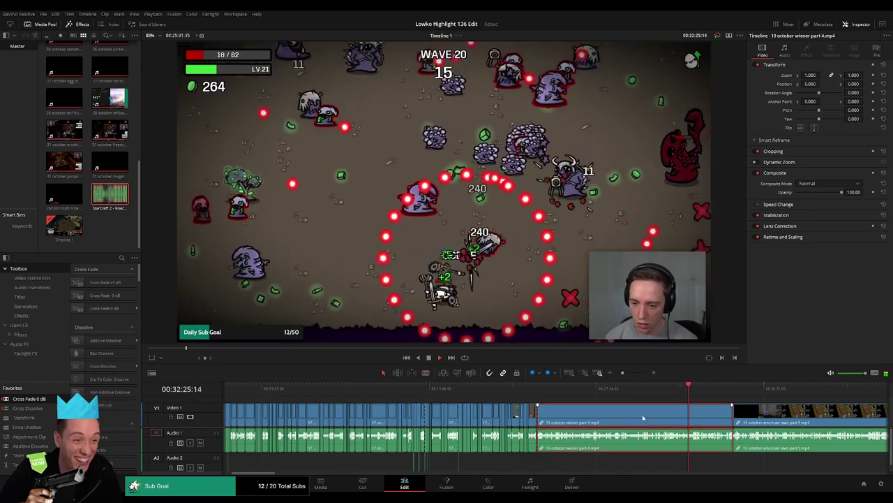
left_click(642, 418)
key("Delete")
- Review the footage from the wave 10 shop through to the Run Lost stats screen
left_click(556, 392)
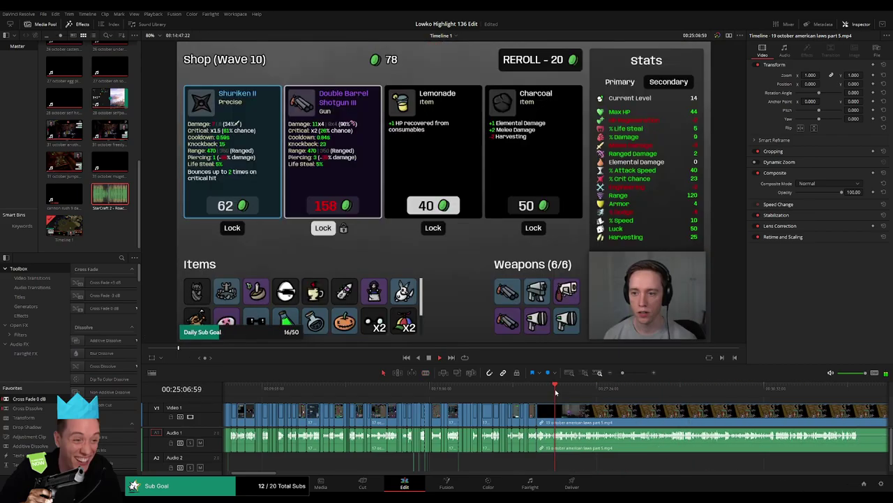
left_click(571, 393)
scroll(489, 394, "right", 5)
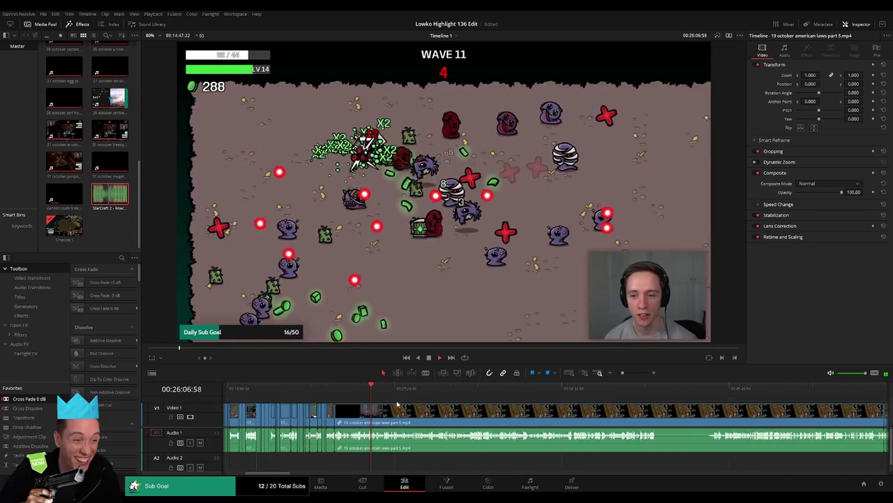
left_click(413, 392)
key("space")
left_click(461, 393)
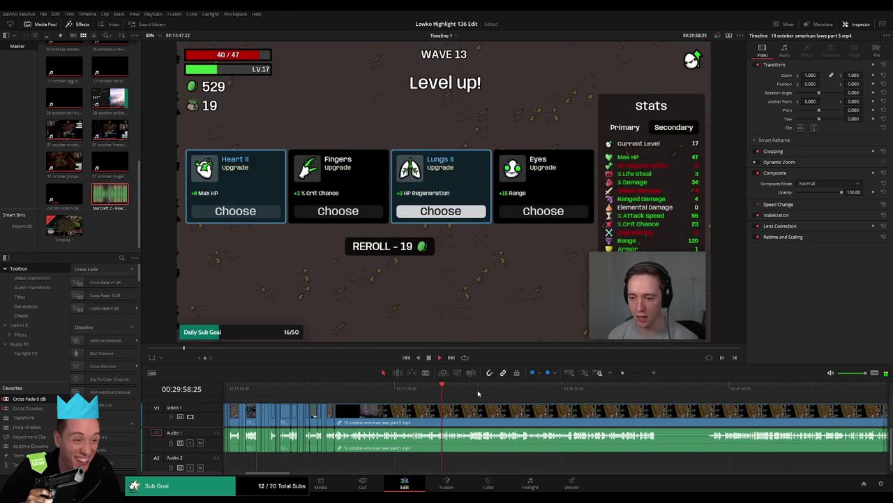
left_click(480, 392)
left_click(508, 392)
left_click(632, 392)
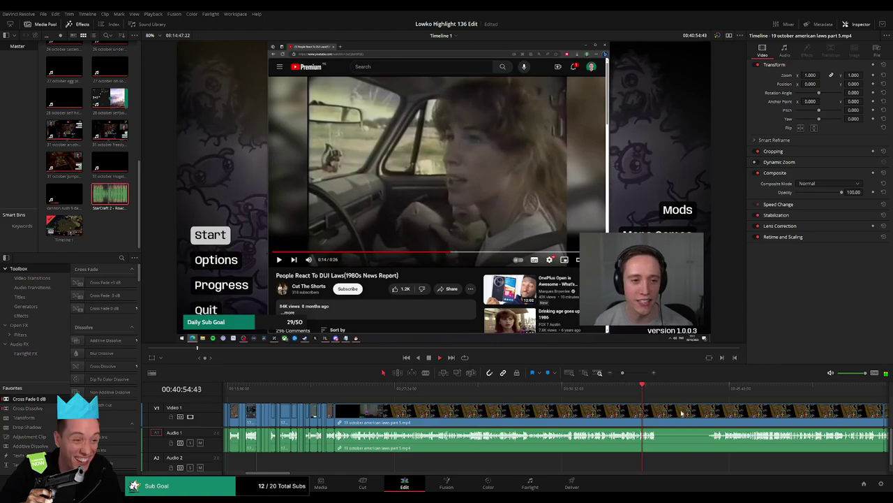
left_click(608, 392)
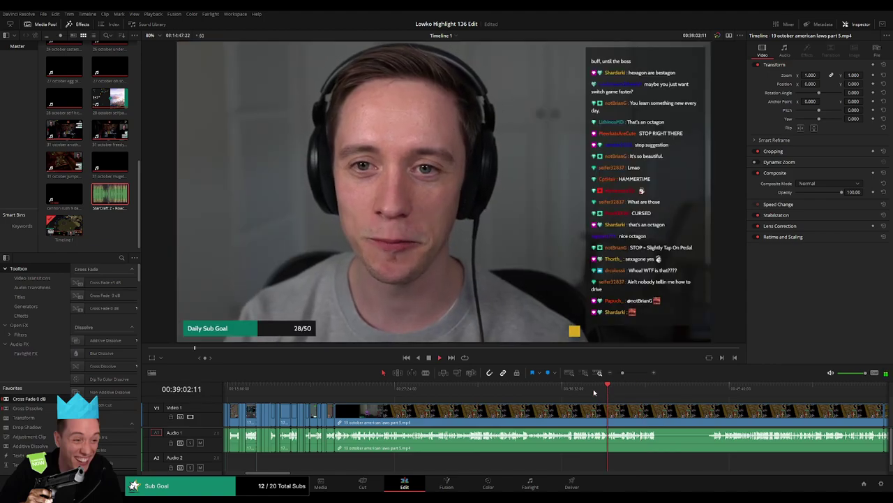
left_click(594, 392)
left_click(581, 391)
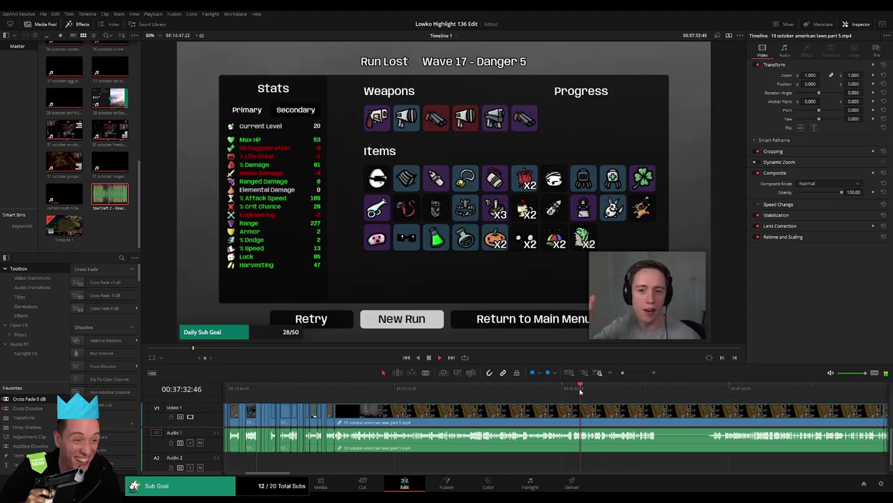
- Zoom the timeline in around the run end and move on into the american laws part 5 footage
left_click(627, 372)
left_click(505, 392)
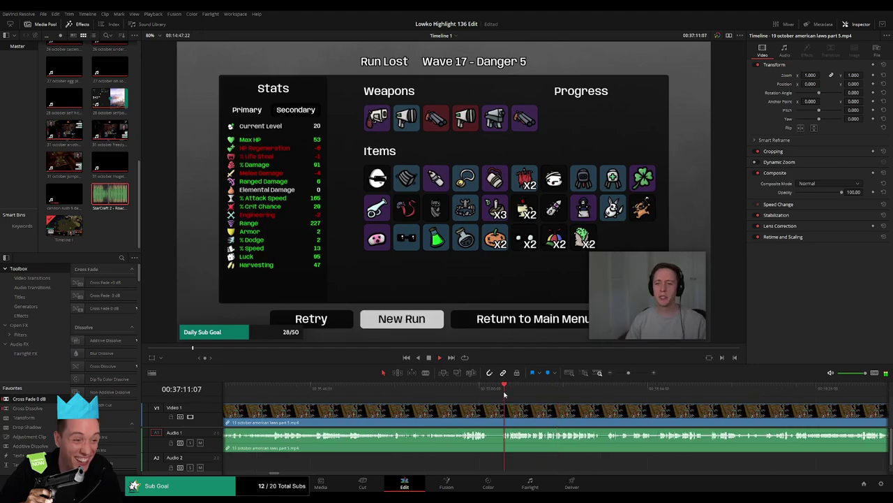
left_click_drag(628, 375, 635, 375)
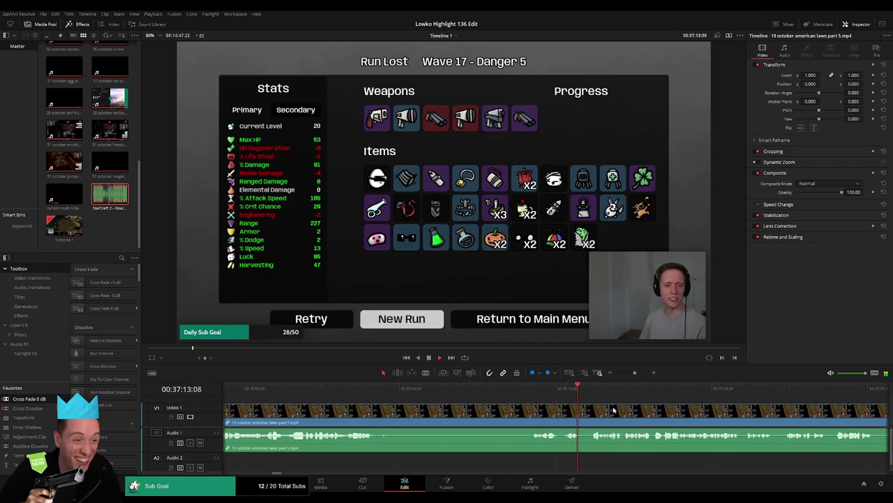
scroll(478, 406, "right", 3)
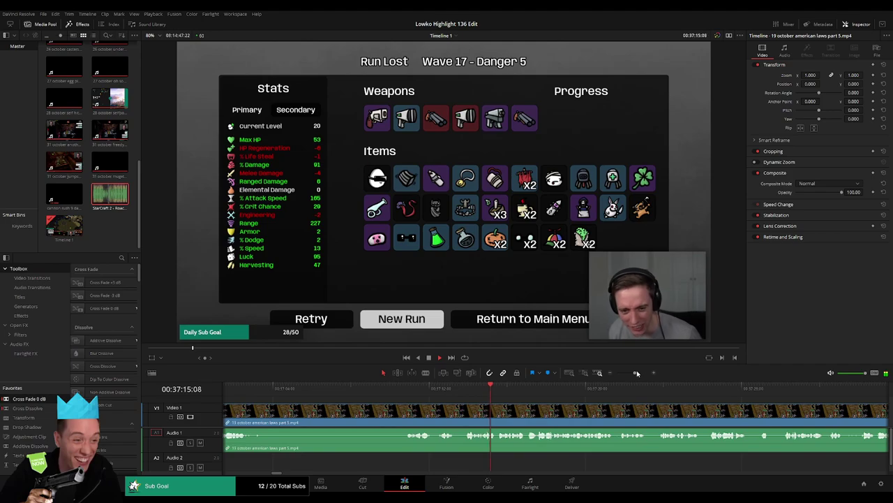
left_click_drag(636, 373, 632, 372)
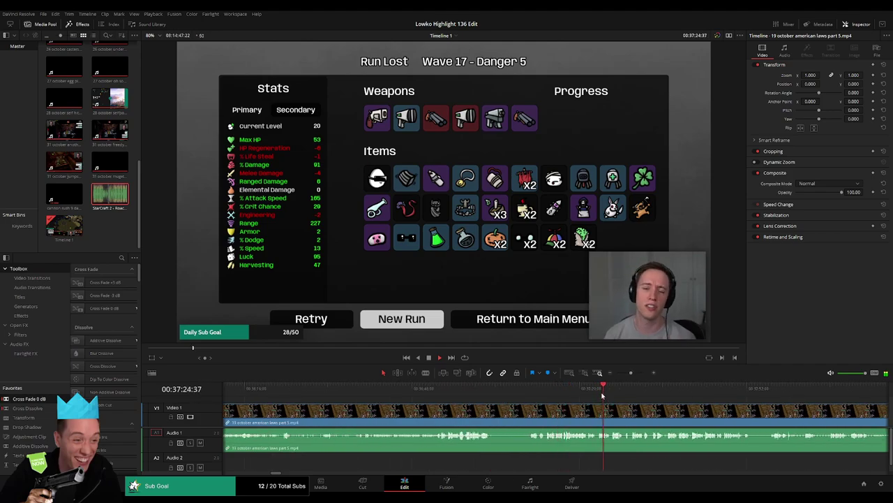
left_click_drag(633, 376, 635, 377)
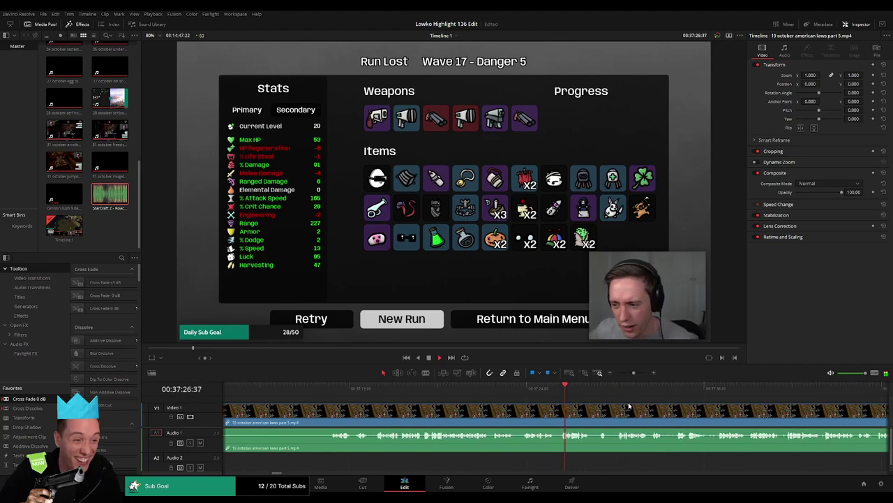
scroll(593, 406, "right", 2)
scroll(523, 411, "right", 1)
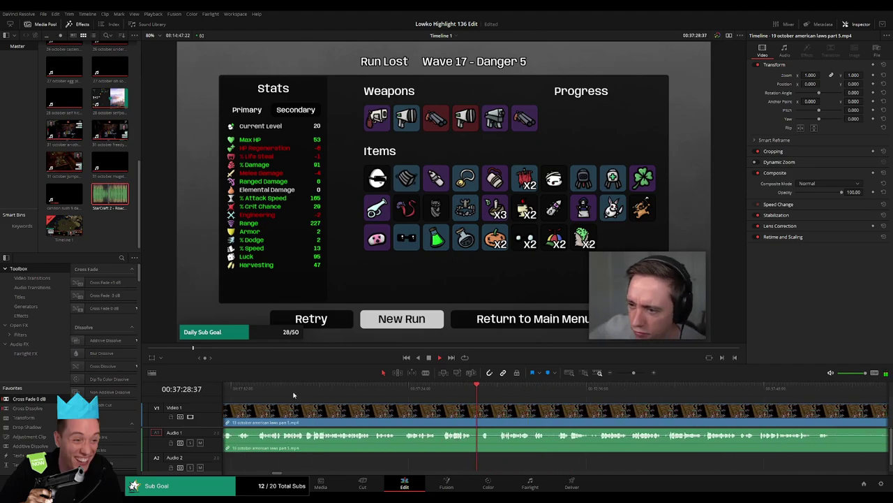
key("Down")
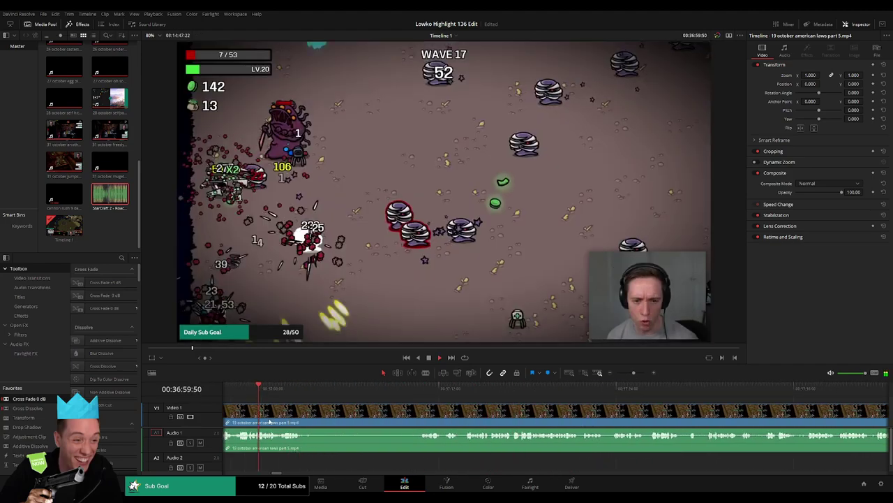
- Trim the start of the american laws clip and zoom in on the wave 17 Run Lost moment
left_click_drag(423, 388, 369, 393)
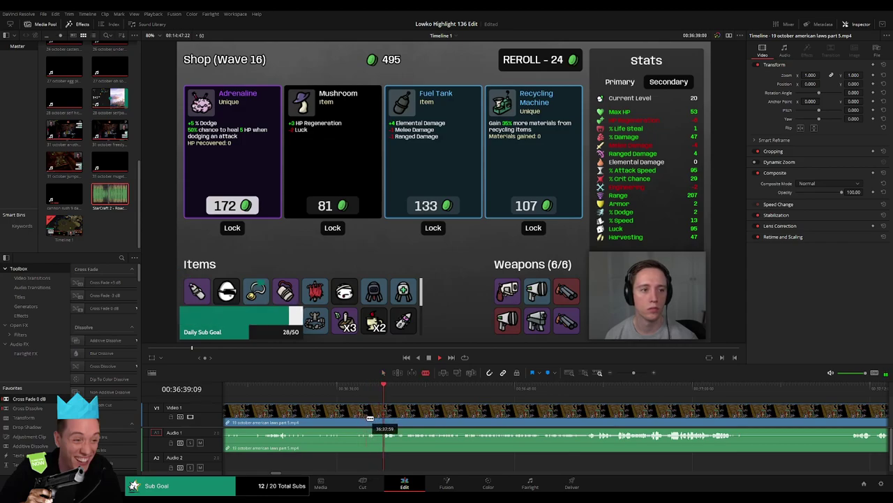
left_click_drag(370, 418, 364, 405)
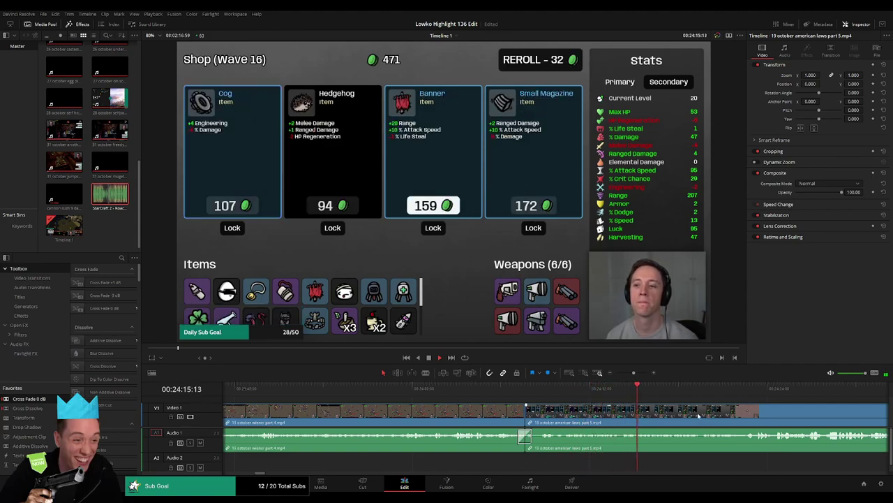
scroll(698, 416, "right", 5)
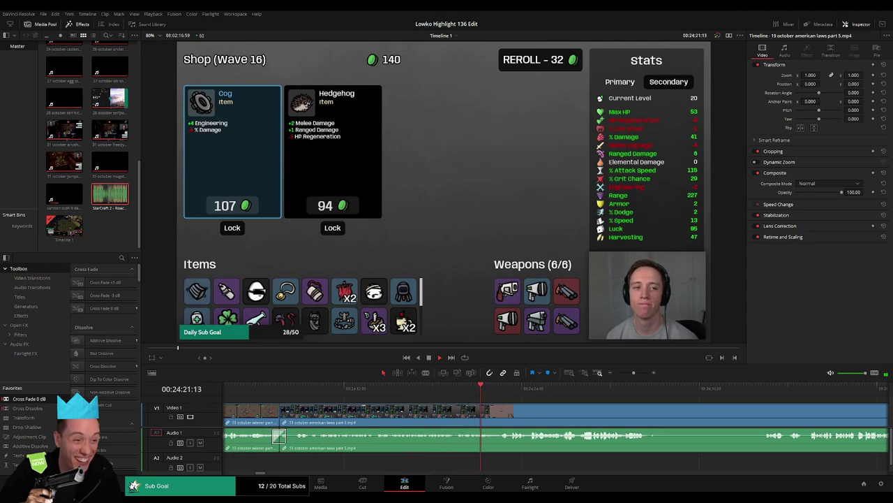
scroll(525, 407, "right", 1)
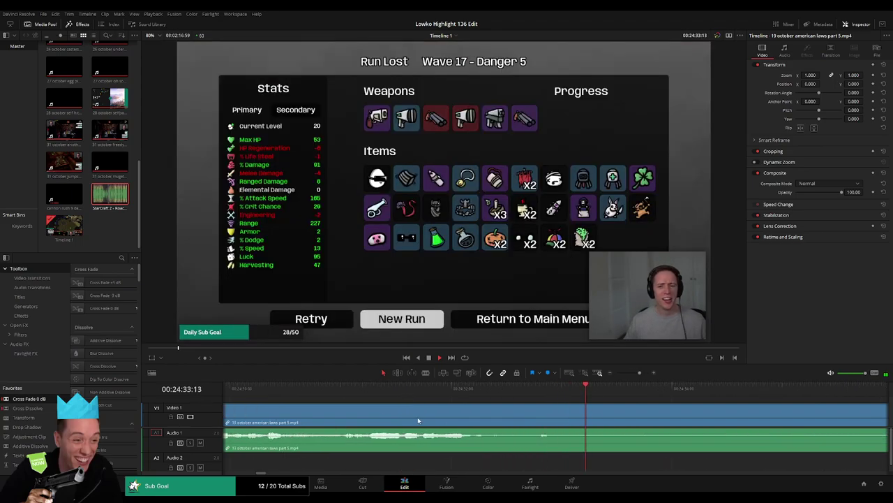
left_click_drag(634, 372, 639, 372)
left_click(318, 391)
- Split the stream clip at the start and end of the run-lost section
key("space")
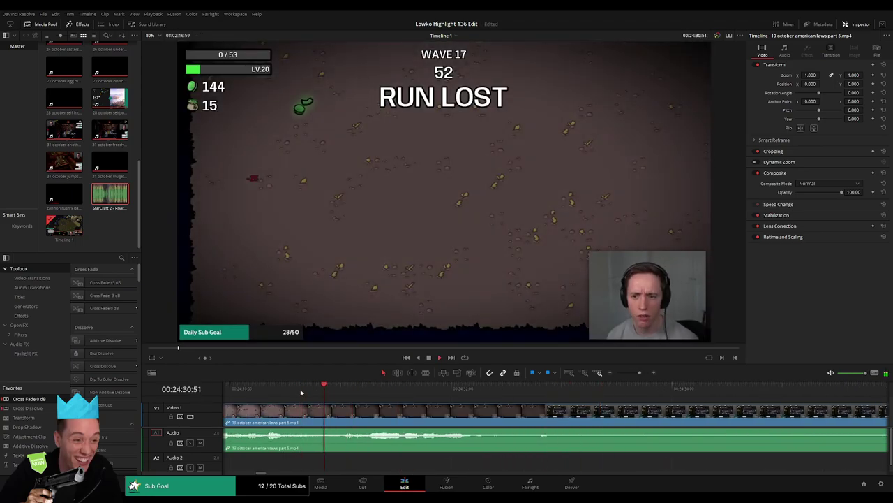
left_click(367, 417)
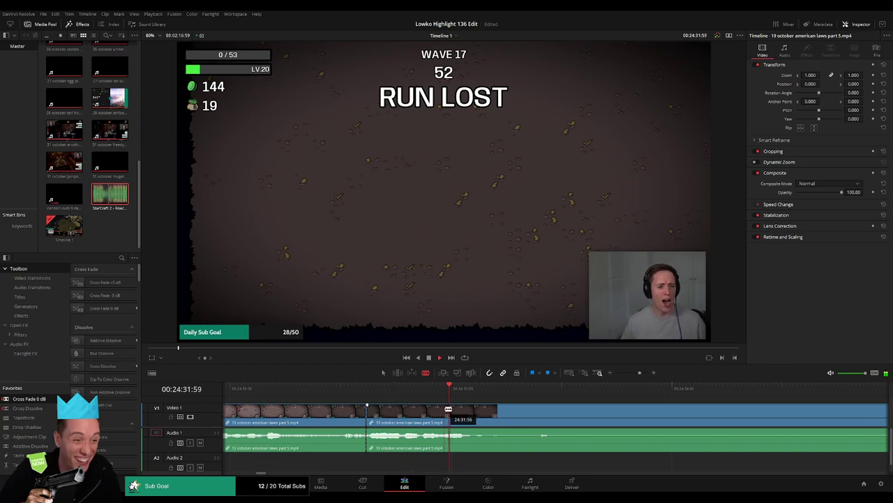
key("space")
left_click(475, 417)
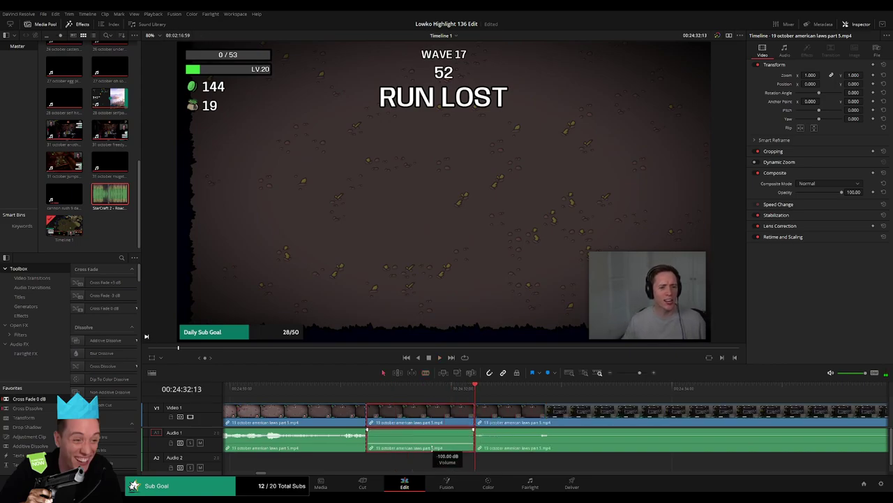
- Place two StarCraft 2 Roach Quotes clips on audio track A2 under the section and play it back
double_click(105, 194)
left_click(360, 470)
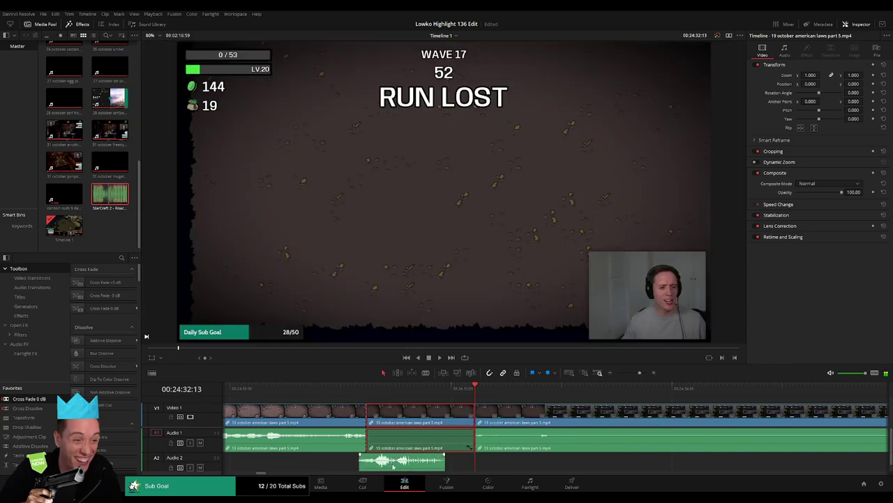
left_click_drag(440, 469, 375, 465)
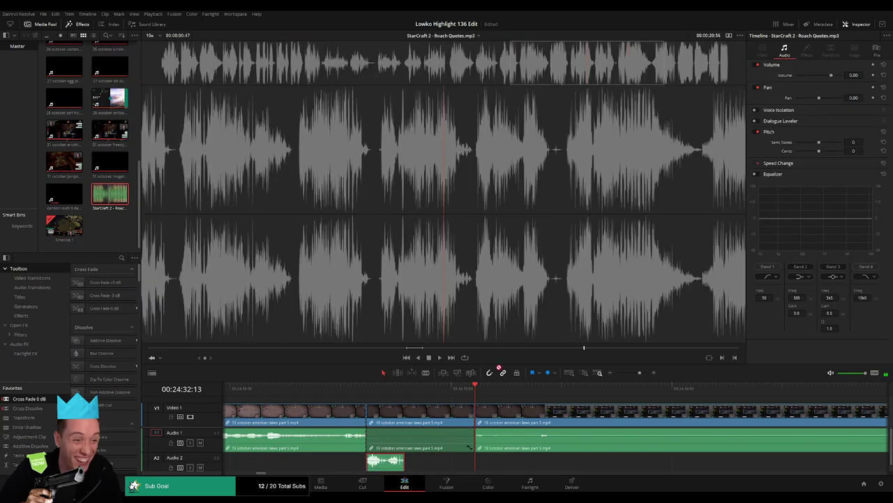
left_click_drag(123, 201, 428, 469)
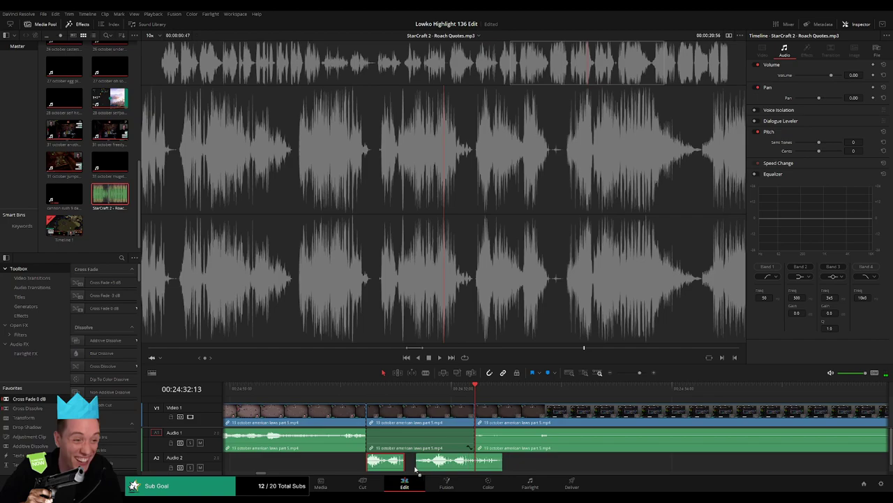
left_click(412, 467)
type("-23")
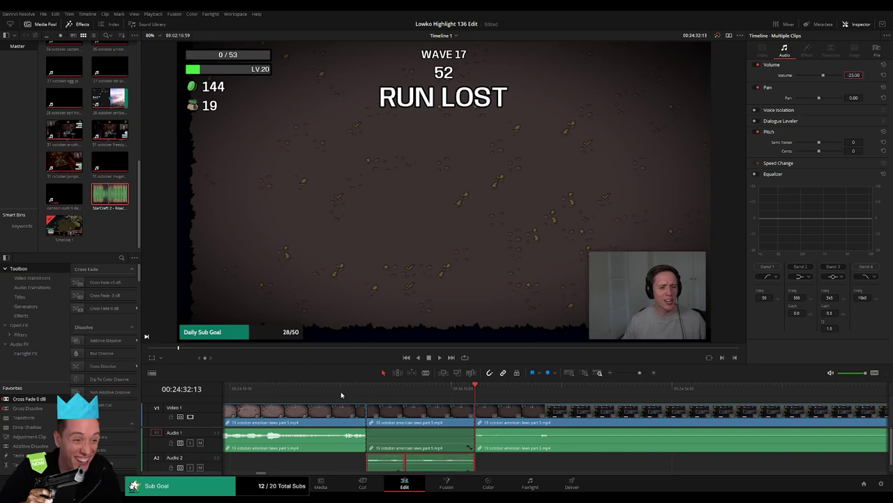
key("space")
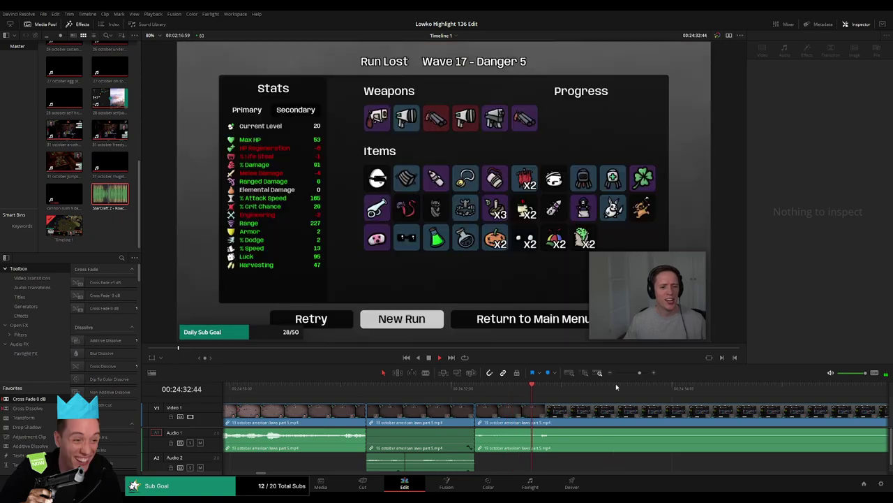
- Trim the clip edge past the run-lost section and review through the Wave 17 Run Lost stats screen
left_click_drag(639, 372, 632, 372)
mouse_move(564, 416)
left_mouse_down()
mouse_move(590, 411)
mouse_move(561, 410)
mouse_move(593, 418)
left_mouse_up()
left_click(605, 393)
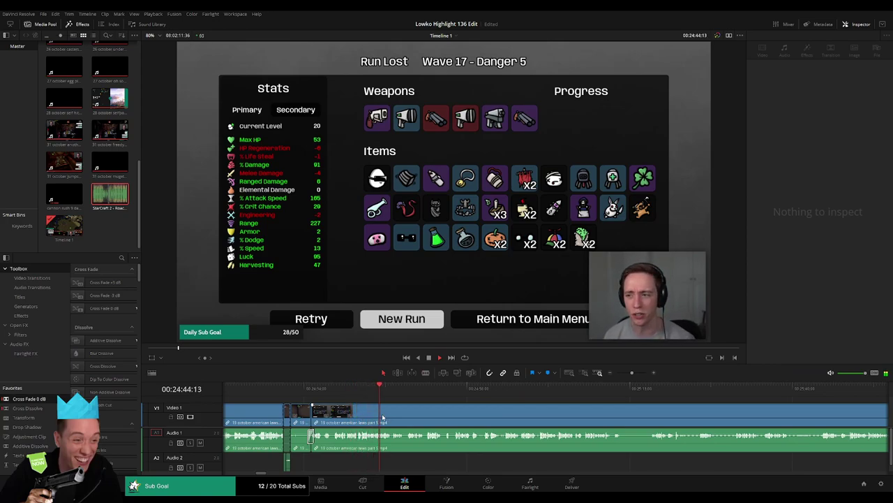
scroll(631, 375, "up", 3)
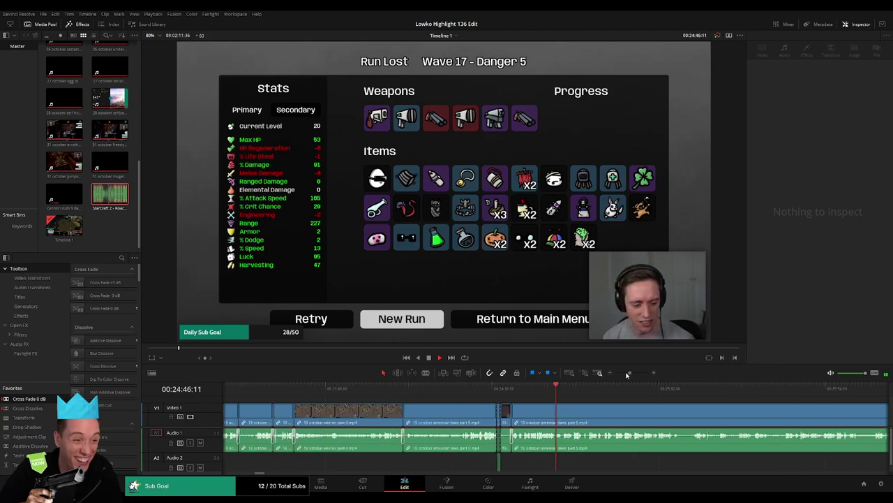
scroll(410, 447, "right", 5)
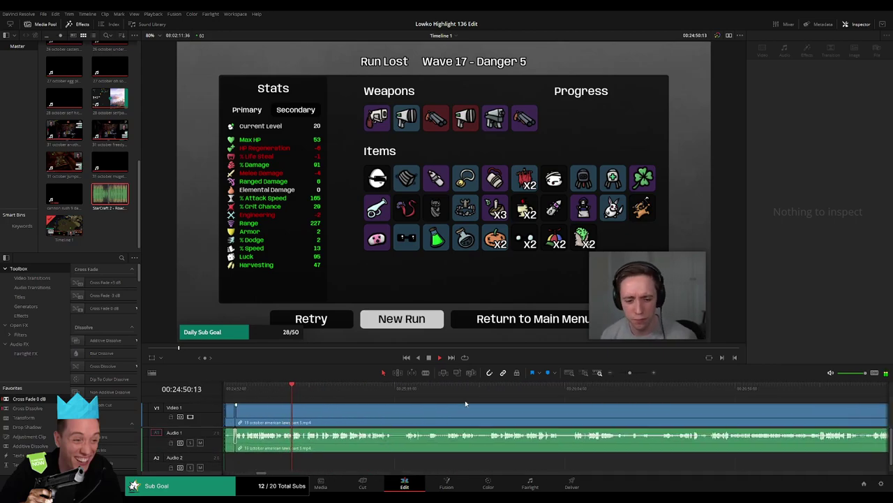
left_click_drag(630, 375, 632, 374)
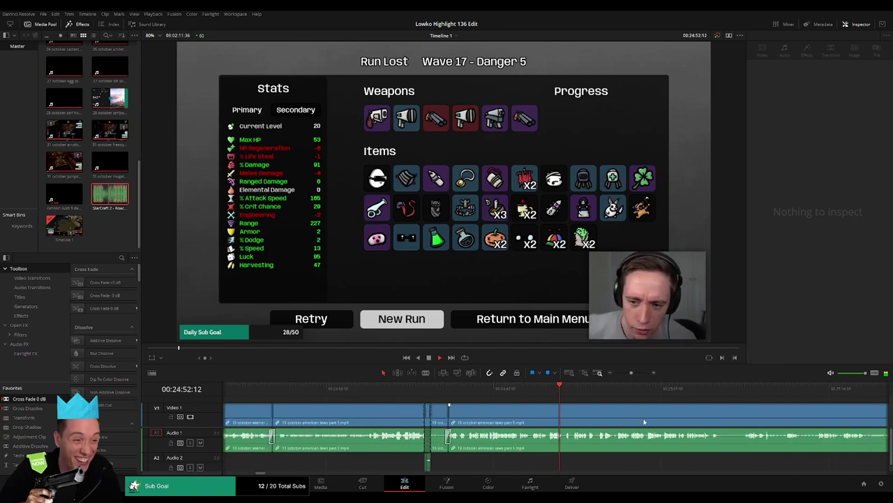
scroll(488, 415, "right", 5)
scroll(377, 409, "right", 3)
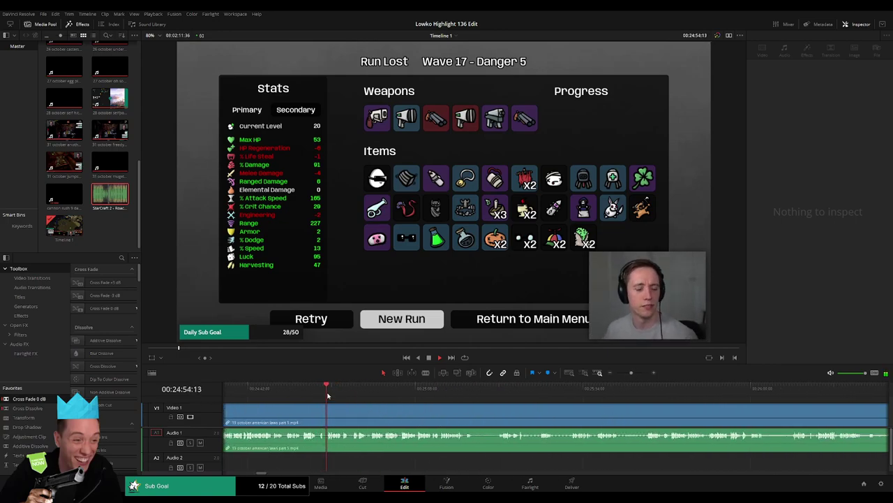
scroll(412, 417, "right", 3)
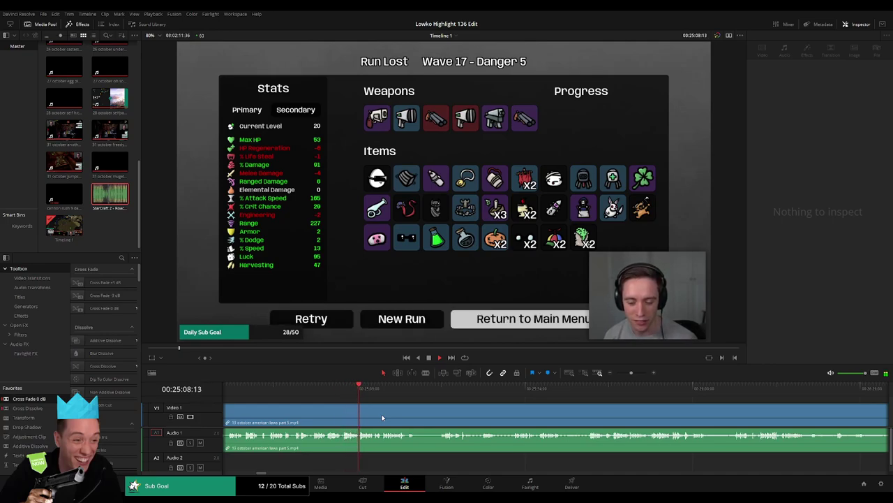
left_click_drag(631, 373, 634, 373)
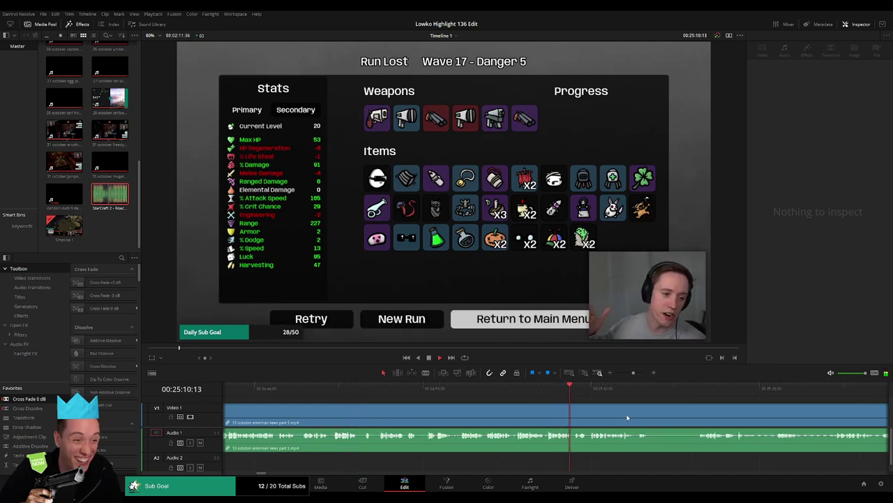
- Split off the leftover results-screen footage and ripple-delete it
scroll(353, 412, "right", 5)
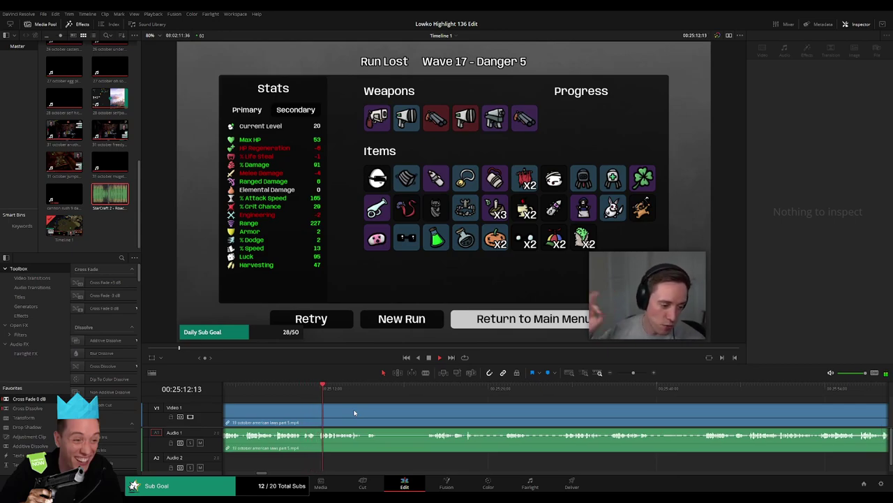
scroll(338, 414, "right", 1)
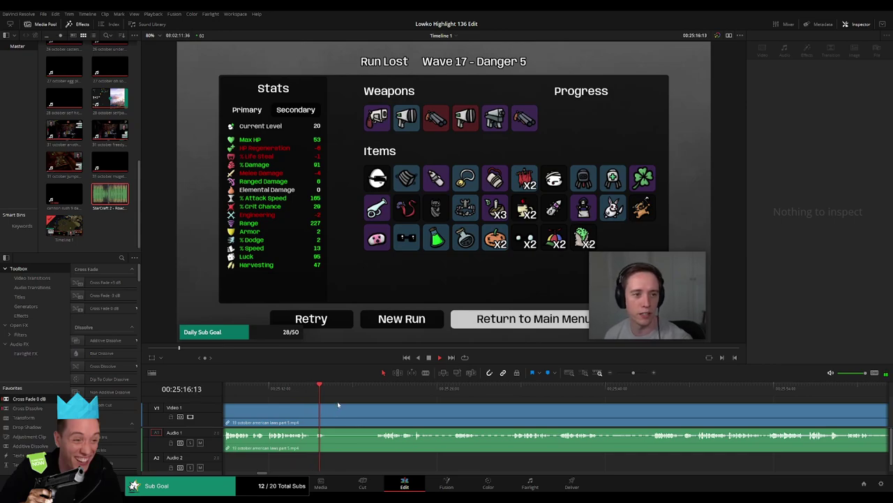
left_click(380, 391)
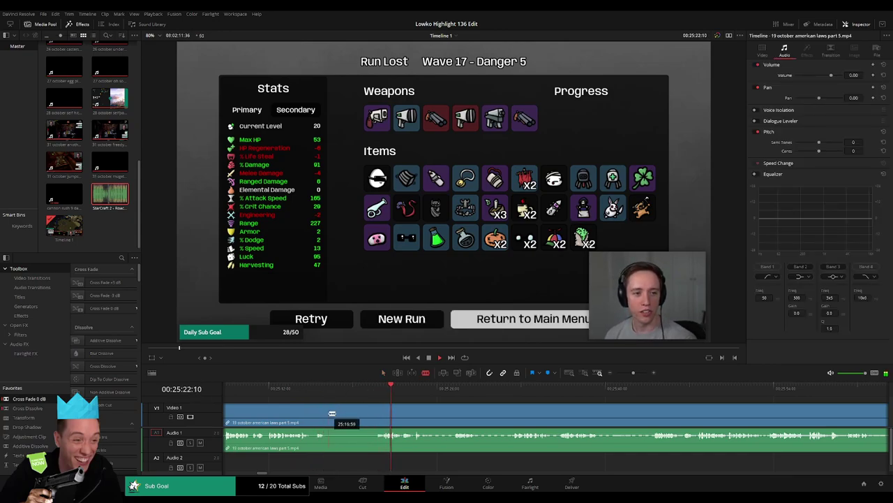
left_click(331, 413)
left_click(388, 410)
key("Delete")
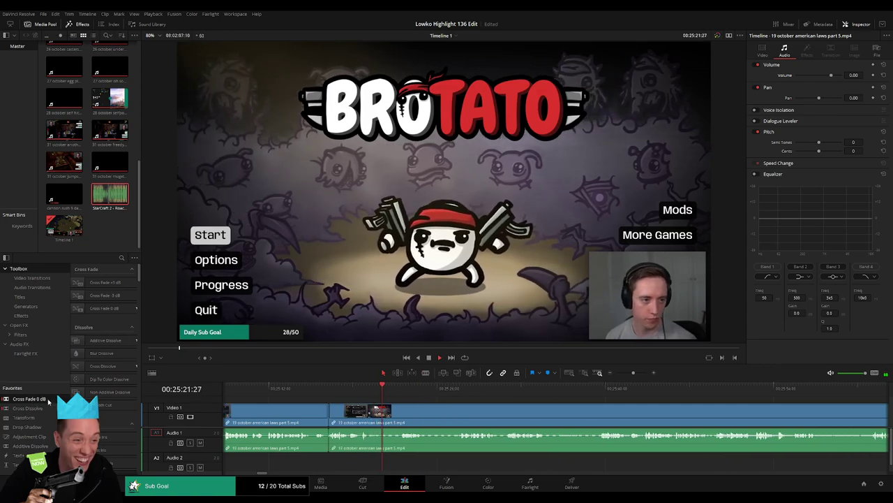
- Cut a short unwanted stretch out of the Brotato title screen and close the gap
key("b")
left_click(371, 412)
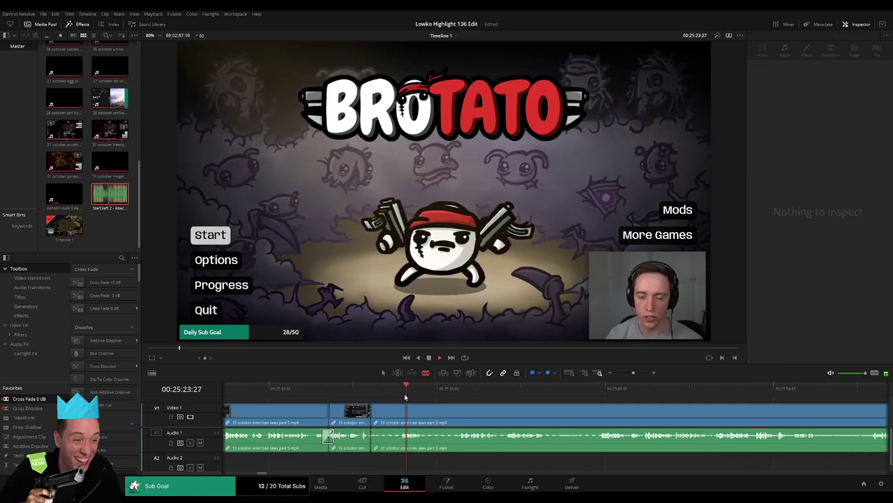
key("a")
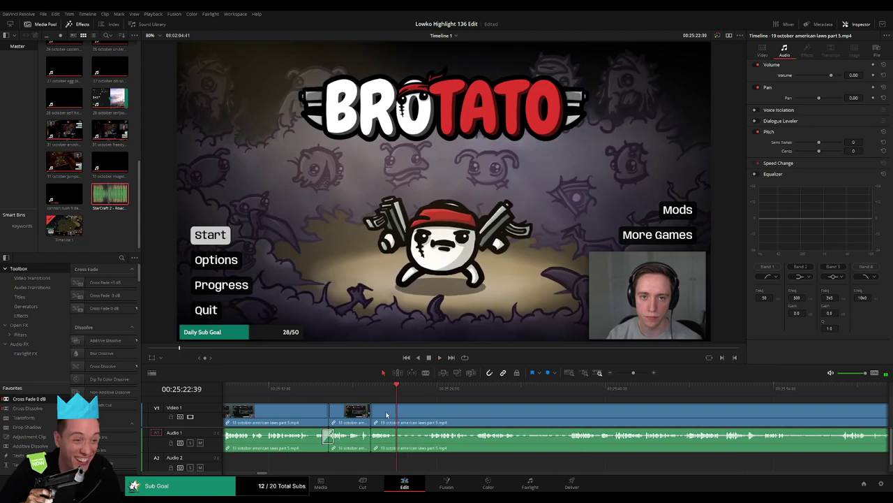
left_click(427, 391)
key("ctrl+backslash")
left_click(422, 414)
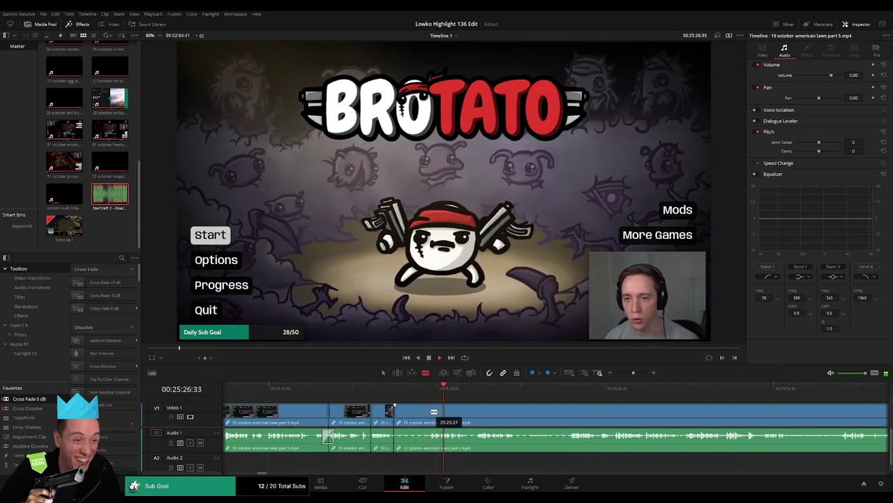
key("space")
key("Delete")
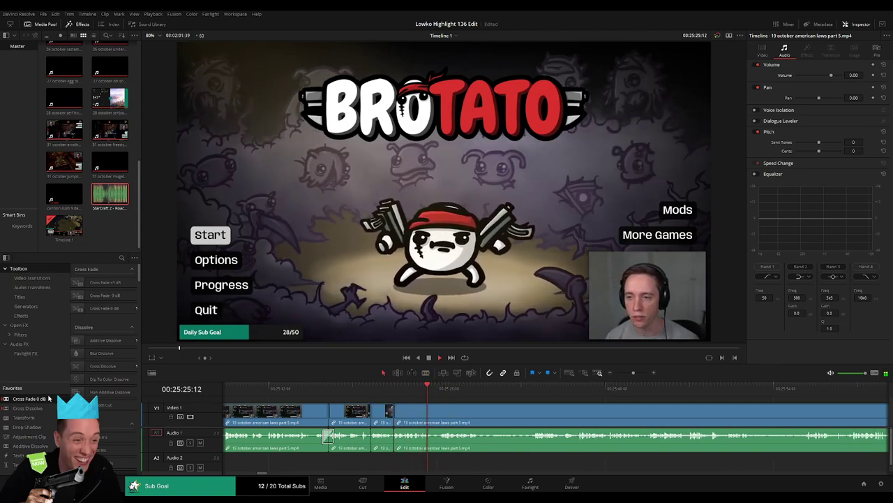
scroll(404, 441, "up", 1)
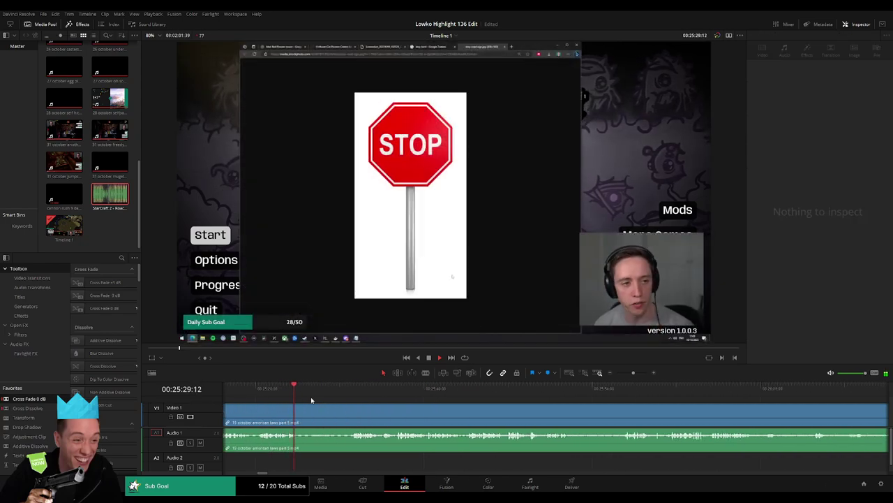
- Play the stream footage onward past the earlier trimmed join
left_click(332, 395)
key("space")
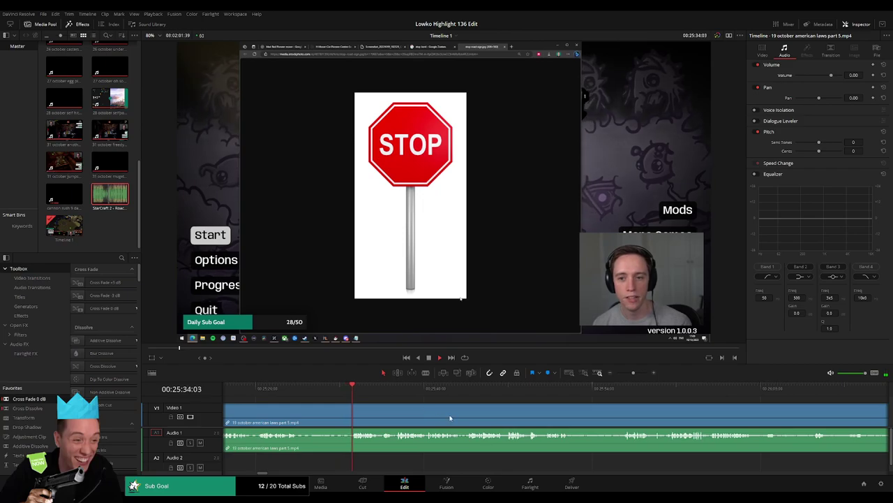
scroll(366, 418, "right", 2)
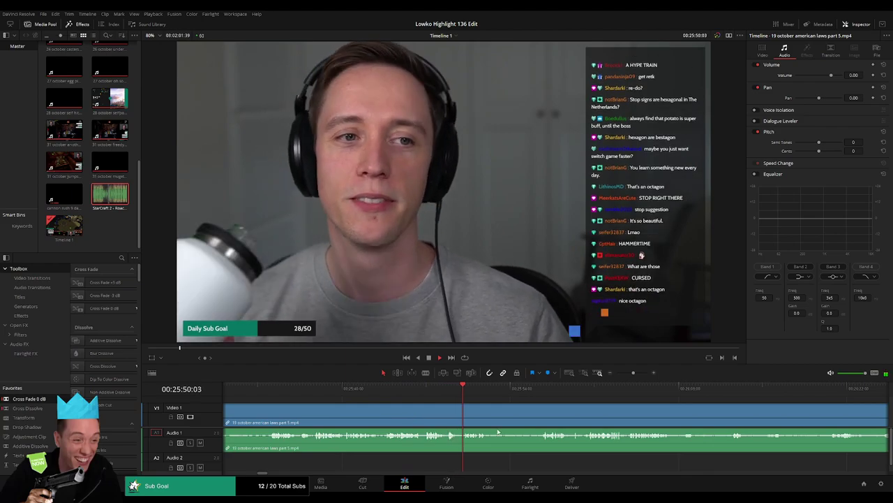
scroll(391, 412, "right", 2)
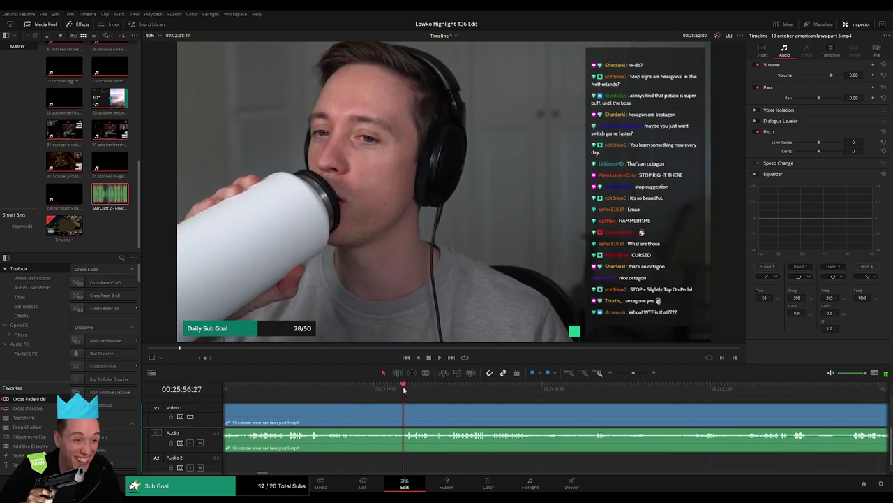
left_click(309, 388)
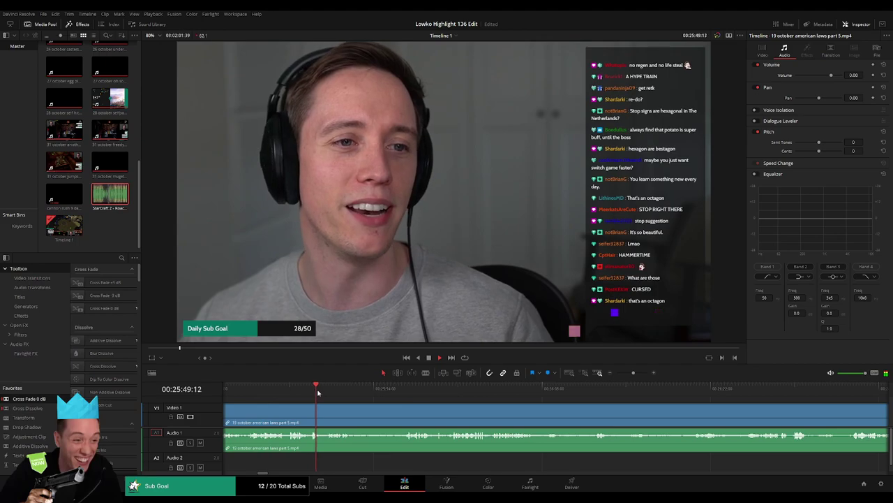
- Blade out an unwanted segment of the american laws clip, delete it, and select the next footage
key("b")
left_click(324, 412)
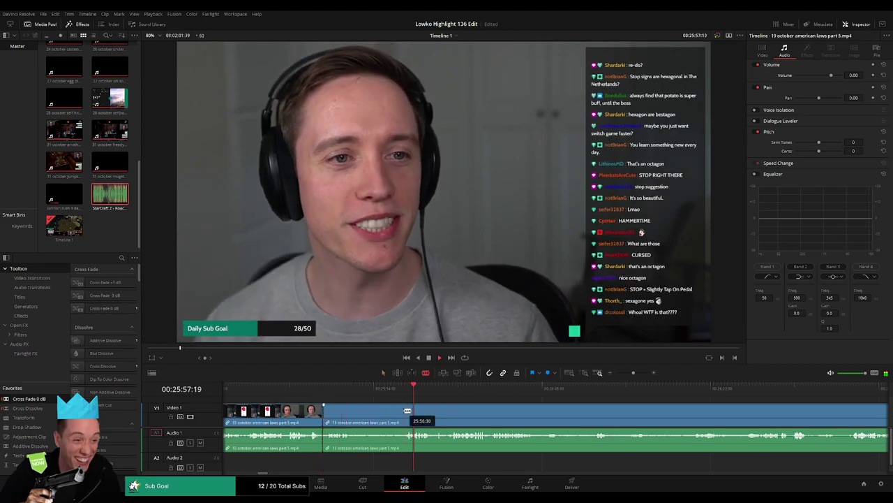
left_click(409, 412)
key("a")
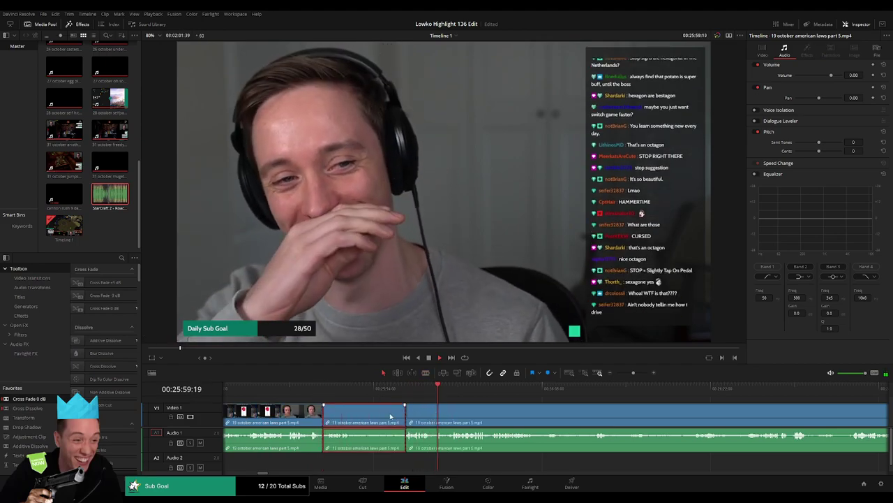
left_click(367, 412)
key("Delete")
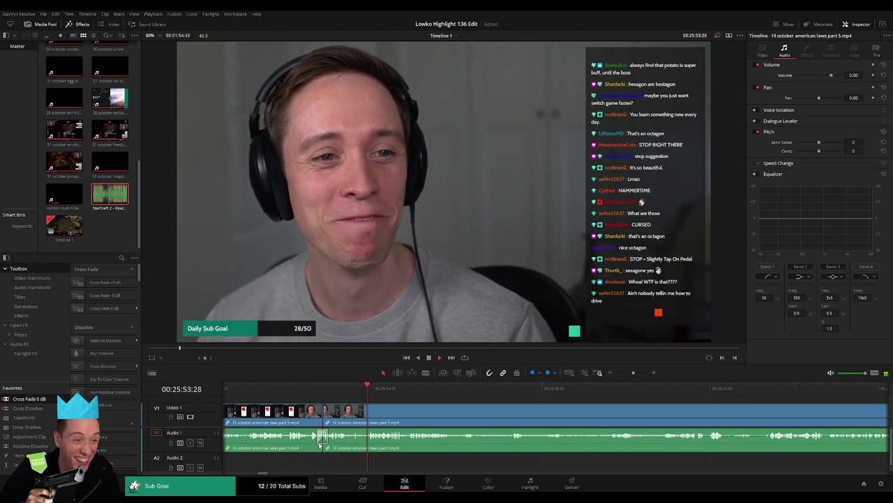
key("ctrl+shift+a")
scroll(360, 407, "right", 3)
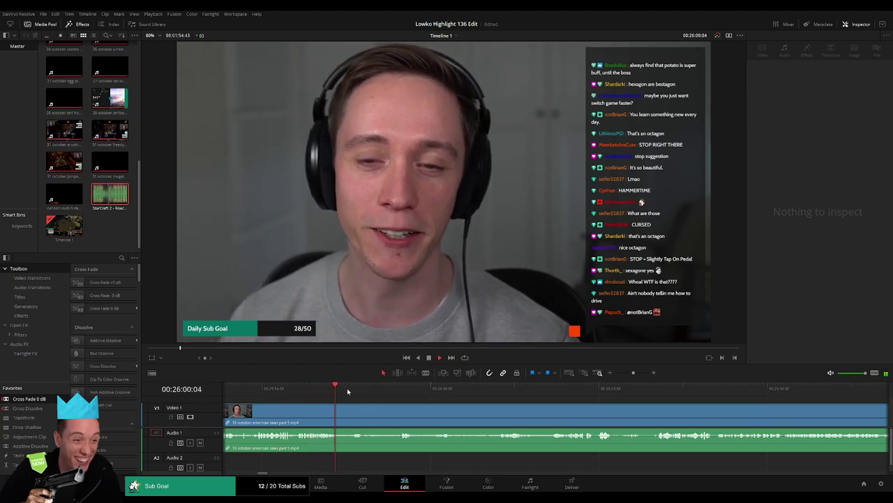
left_click(342, 416)
- Blade both ends of the unwanted stretch, delete it, and close the gap
left_click(342, 422)
left_click_drag(365, 388, 655, 397)
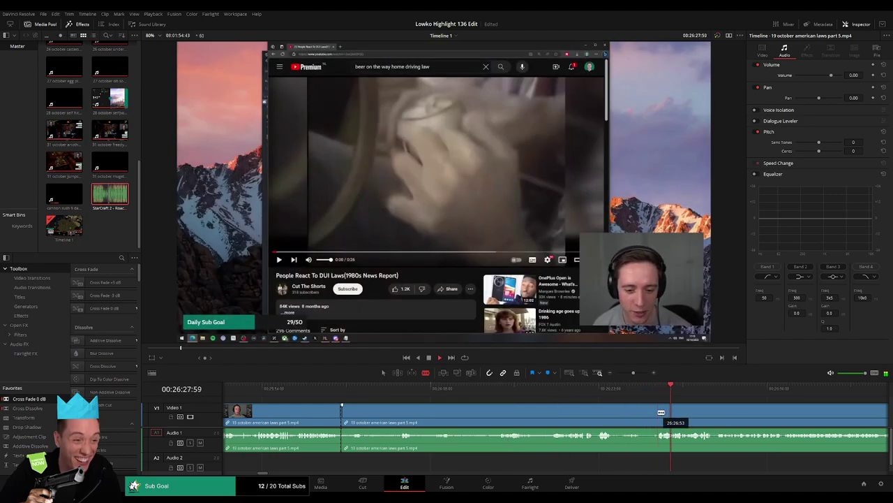
left_click(657, 412)
key("a")
left_click(603, 418)
left_click(597, 396)
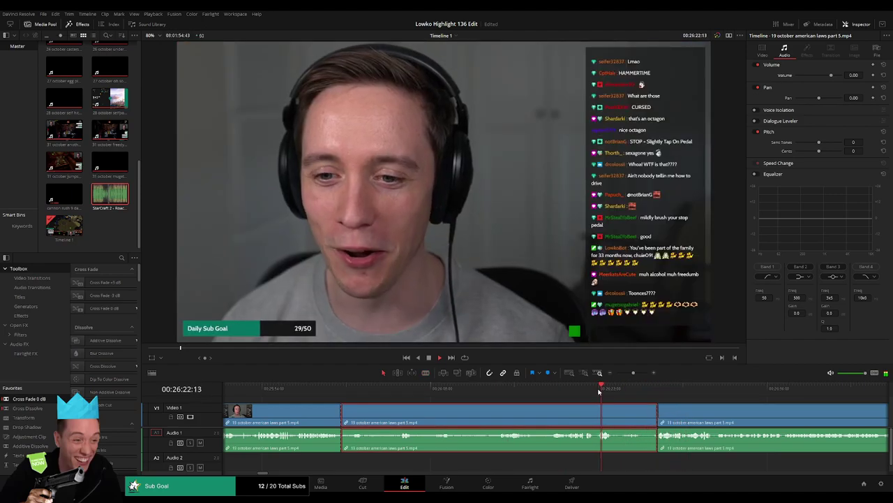
key("Delete")
key("shift+Delete")
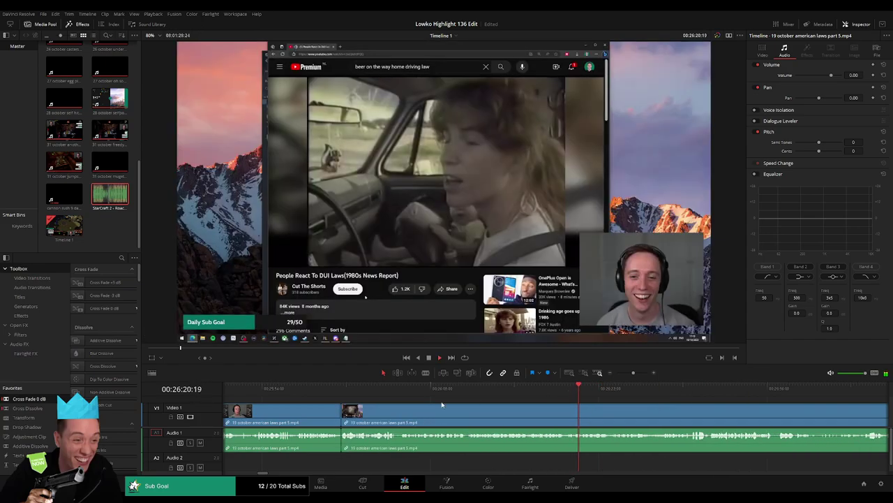
- Play from the new join past the DUI-laws video, zooming the timeline out to show thumbnails
left_click(348, 393)
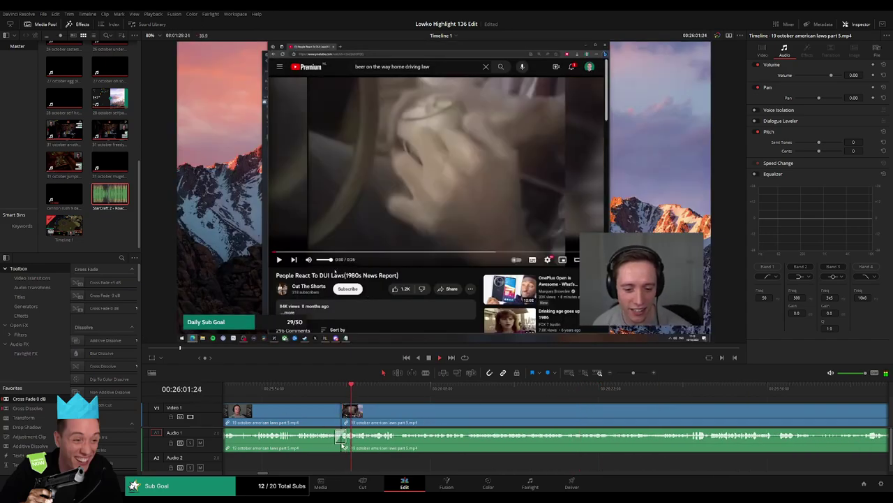
scroll(418, 415, "right", 3)
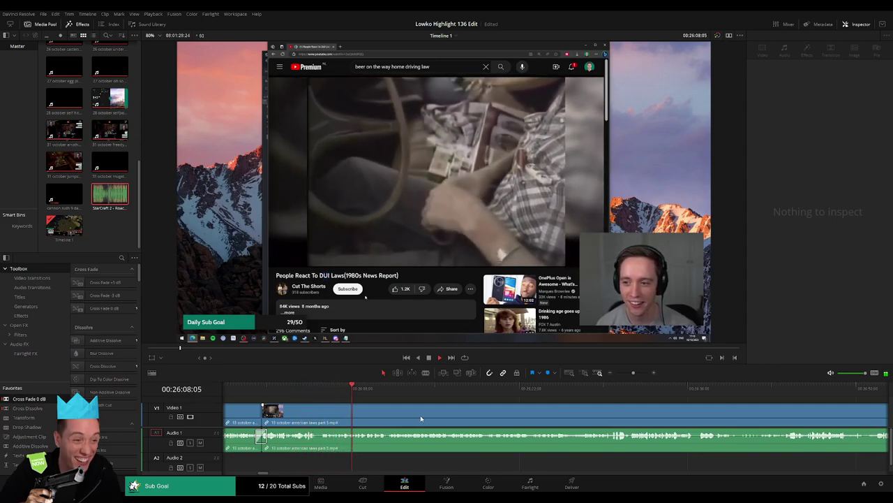
scroll(437, 416, "right", 1)
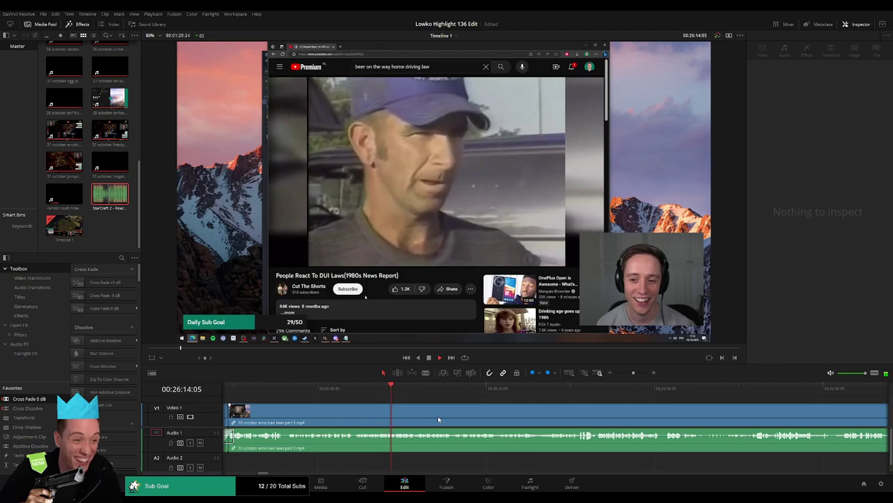
scroll(448, 421, "right", 2)
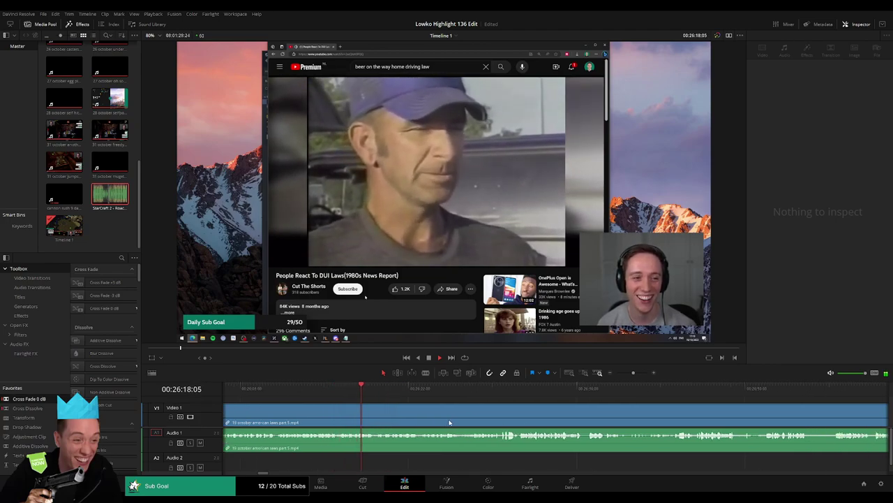
scroll(498, 417, "right", 2)
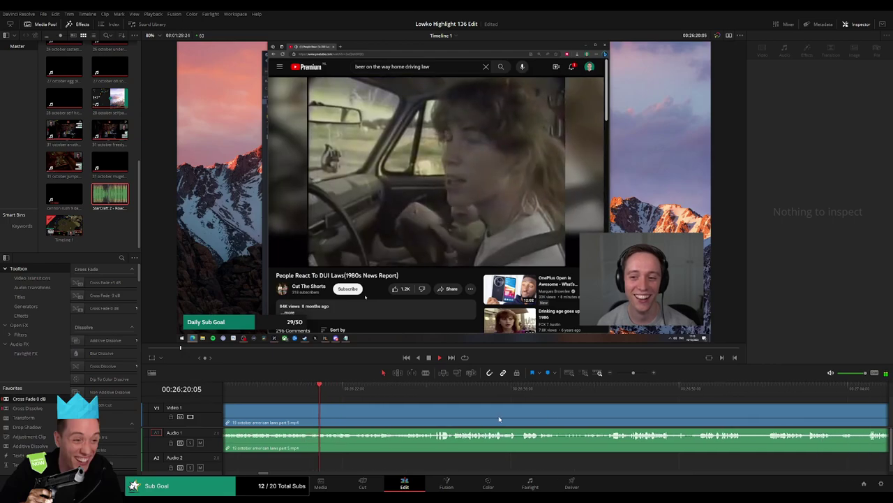
mouse_move(633, 372)
left_mouse_down()
mouse_move(619, 372)
mouse_move(634, 373)
left_mouse_up()
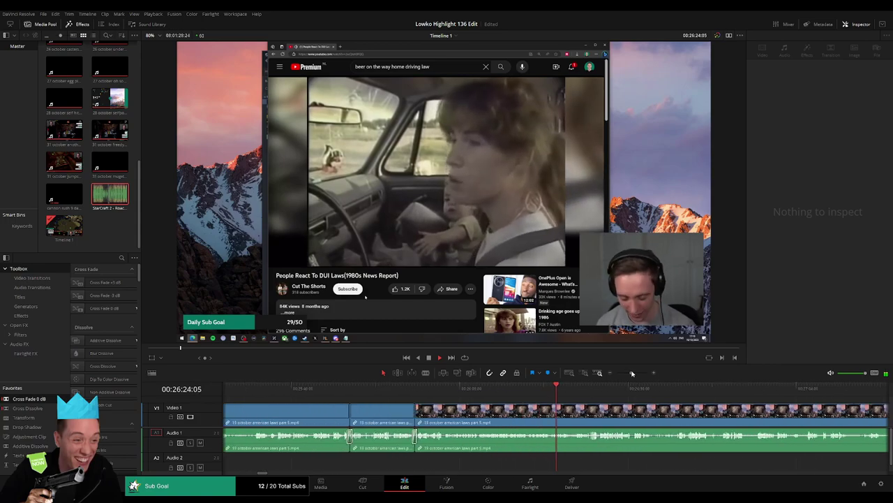
scroll(465, 425, "down", 2)
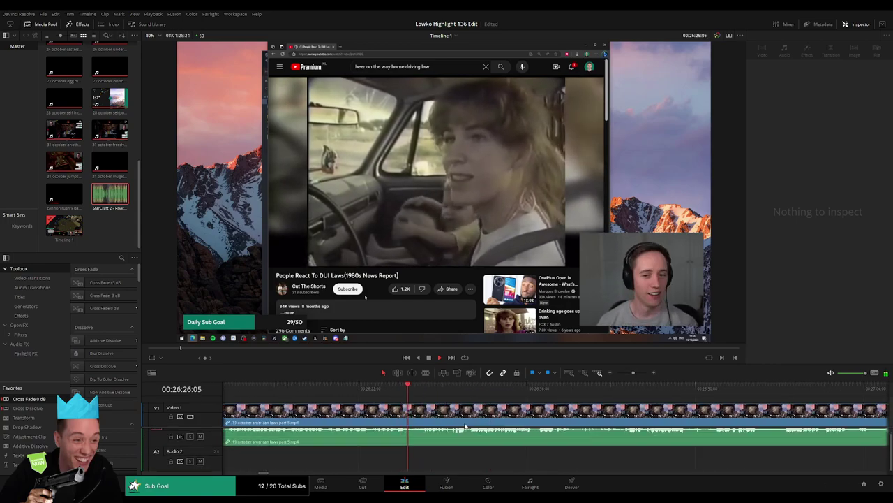
scroll(464, 425, "up", 2)
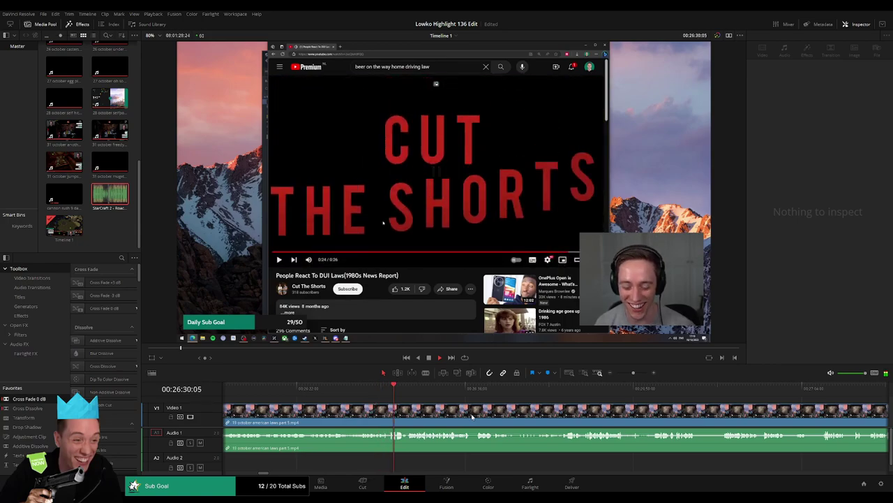
scroll(440, 415, "down", 2)
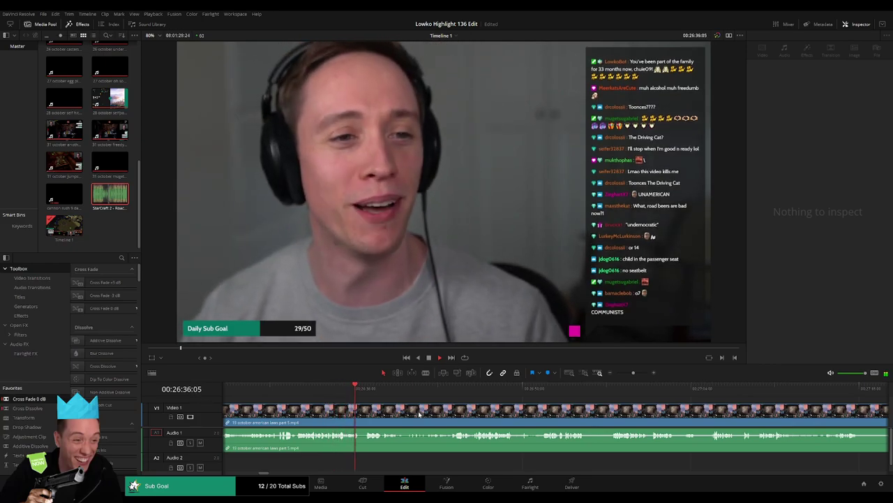
- Blade out two short unwanted bits of the on-camera reaction footage, closing each gap
scroll(331, 409, "down", 2)
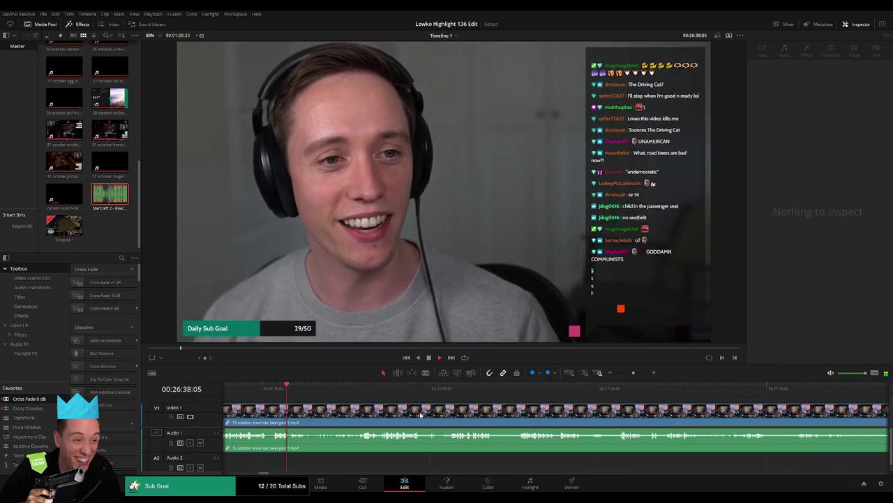
left_click_drag(316, 389, 359, 393)
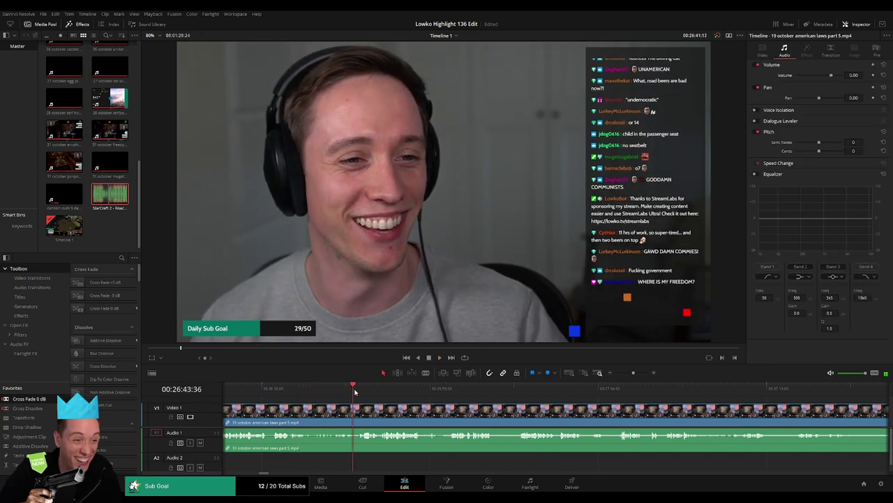
left_click(342, 389)
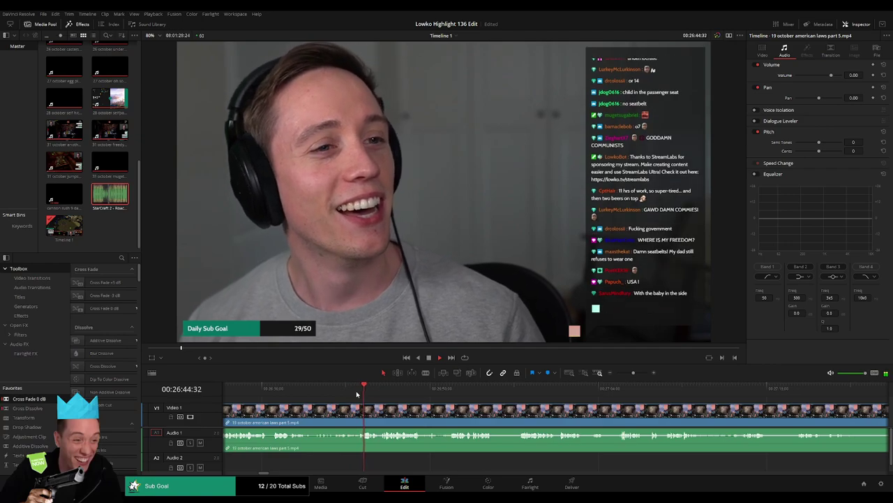
key("b")
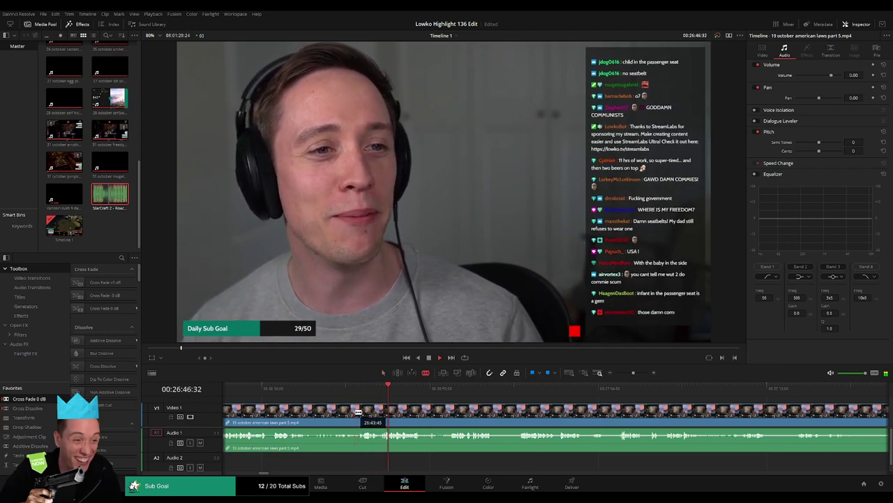
left_click(356, 411)
left_click(378, 409)
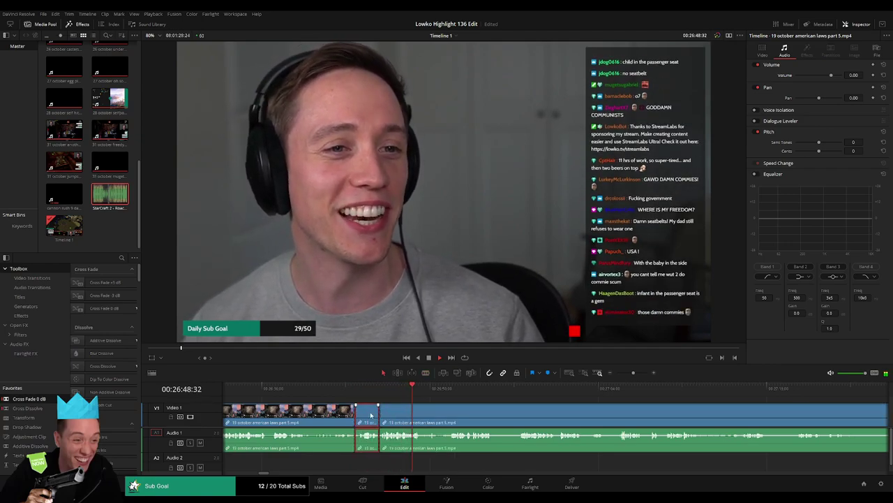
key("Delete")
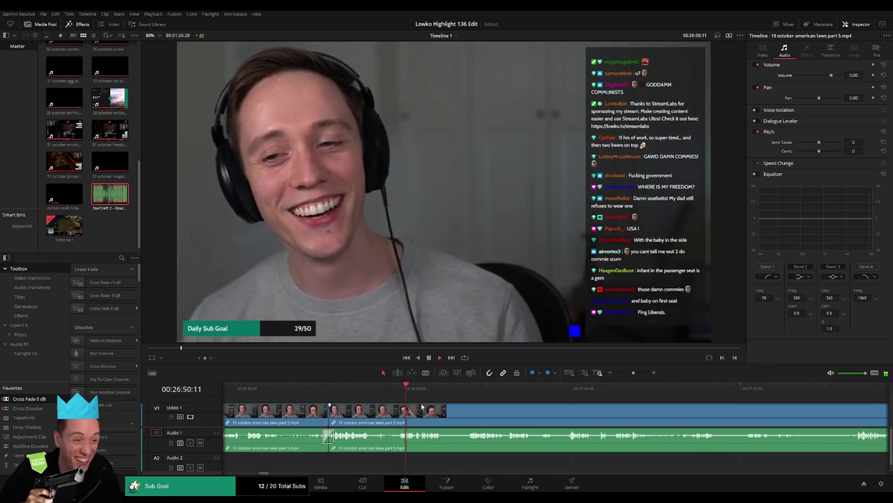
scroll(404, 402, "right", 3)
key("b")
left_click(387, 412)
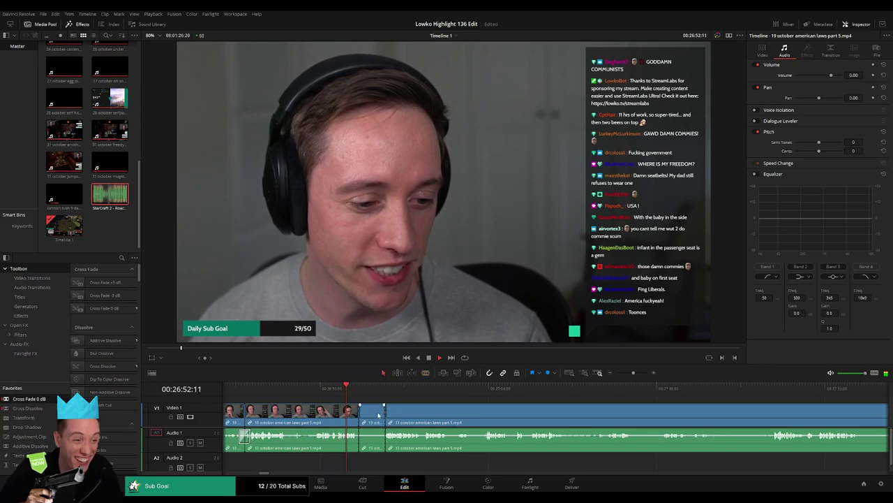
key("Delete")
- Zoom the timeline in and make two closely spaced splits in the stream clip near 00:26:55
left_click(349, 415)
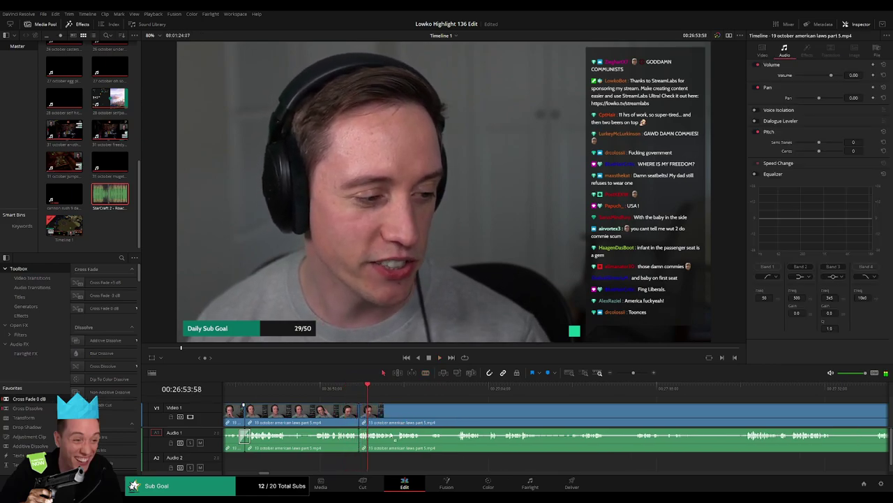
scroll(350, 415, "right", 2)
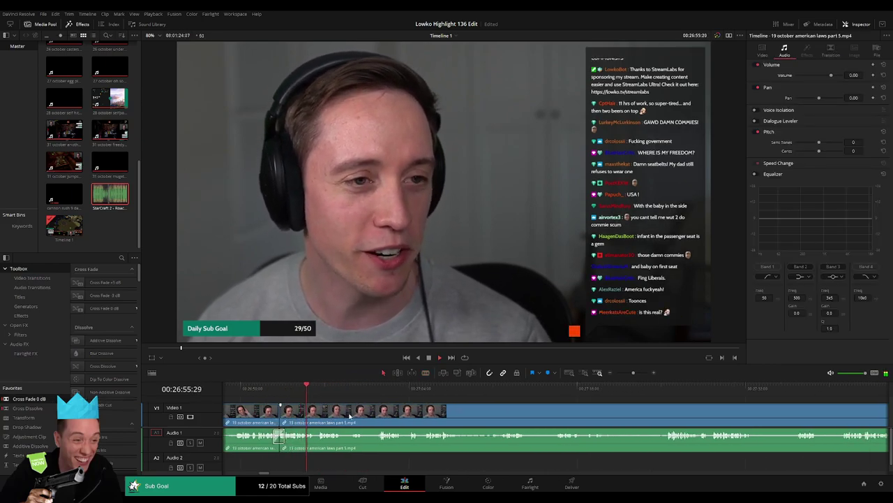
left_click_drag(633, 373, 637, 374)
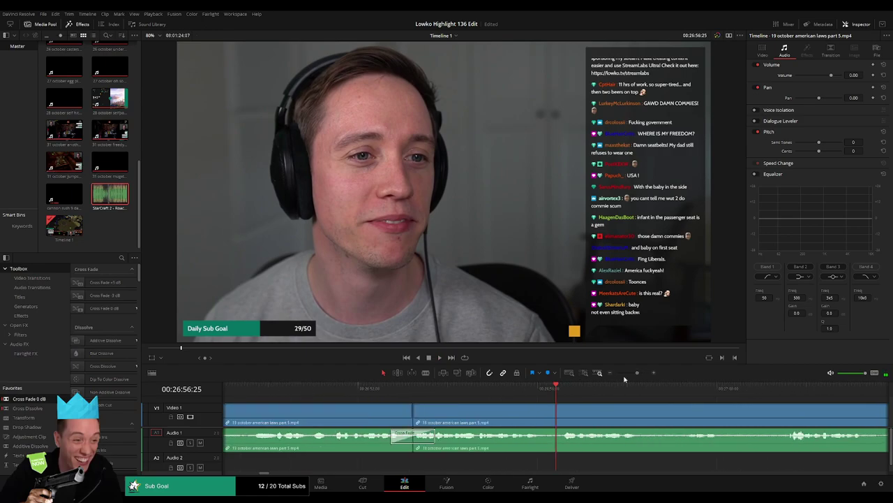
key("b")
left_click(510, 419)
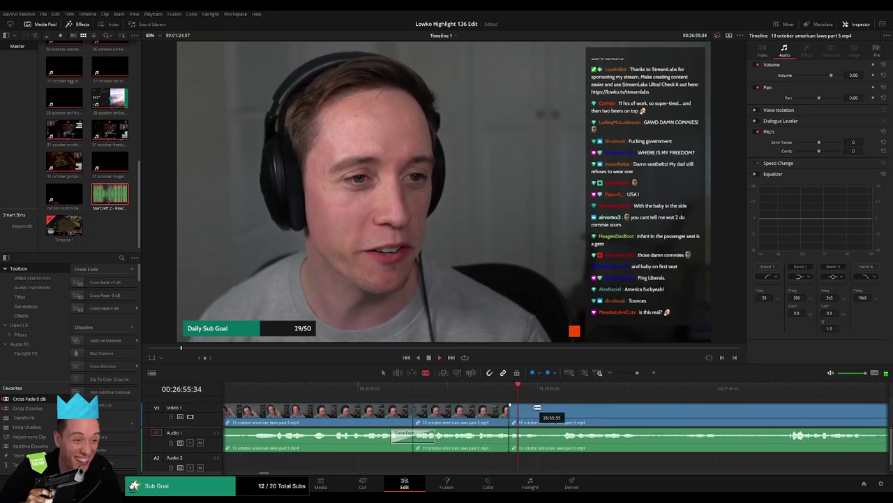
left_click(523, 422)
key("a")
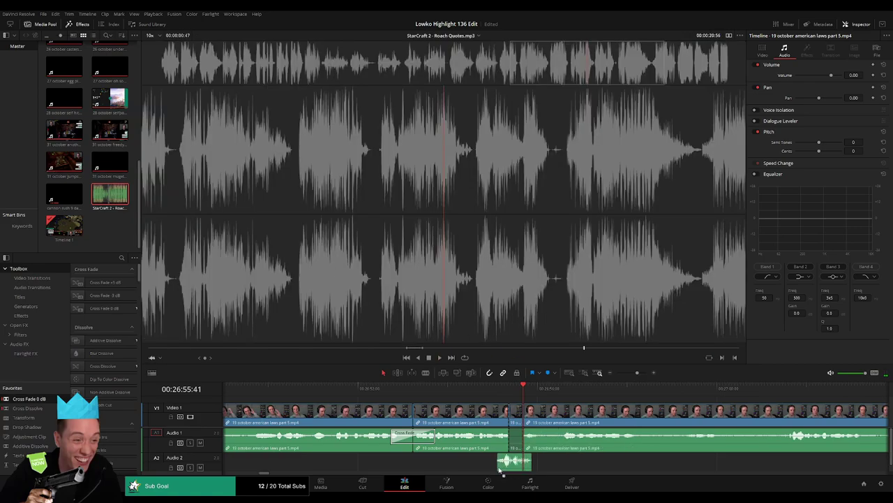
- Place the Roach Quotes sound effect at the new cut with its lowered volume, then resume playback
left_click_drag(499, 470, 515, 464)
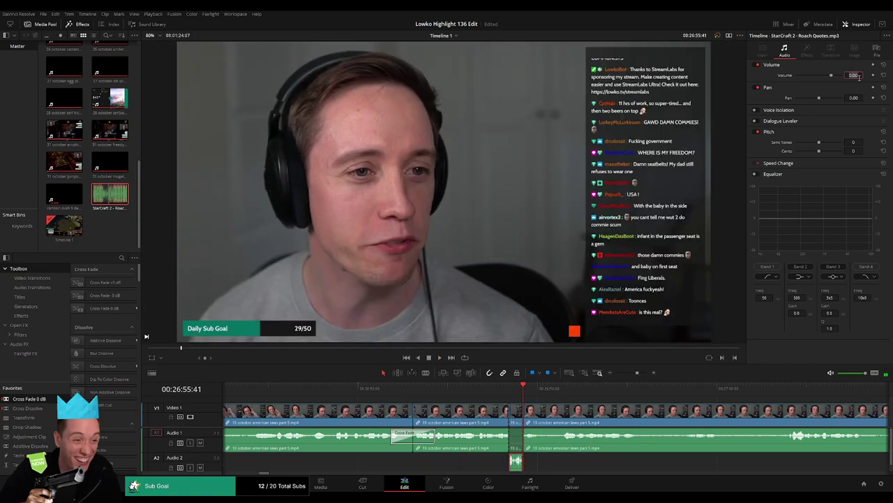
type("-23")
key("space")
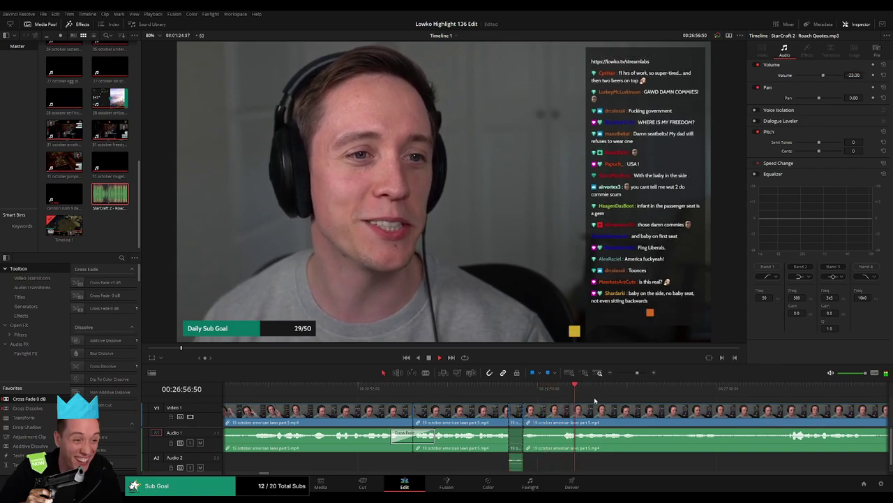
left_click(597, 397)
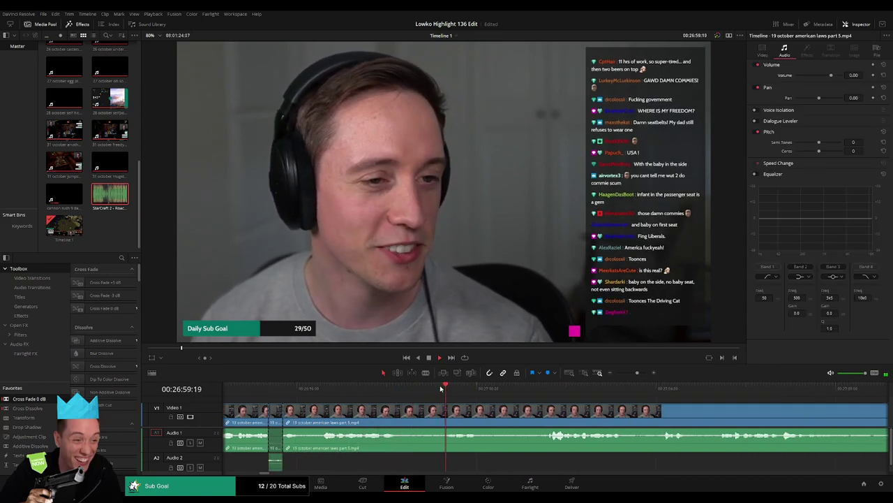
- Split the american laws part 5 footage at the next two trim points with the Blade tool
left_click(486, 409)
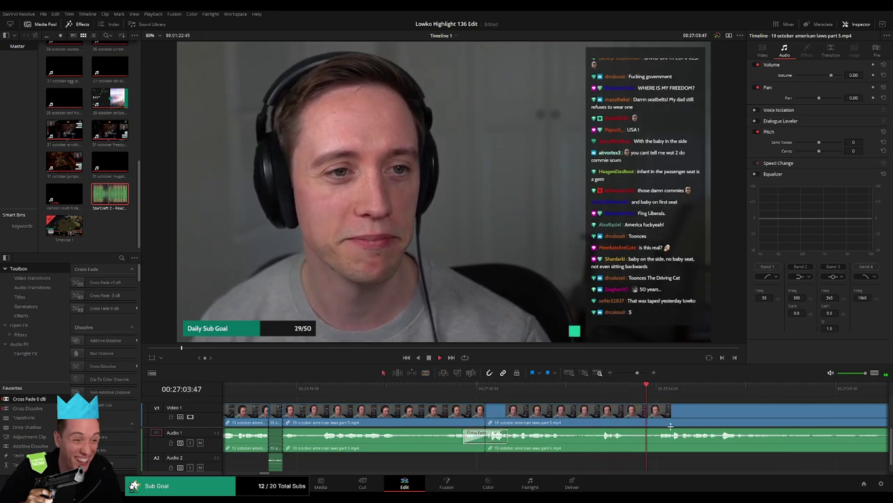
left_click_drag(637, 372, 629, 373)
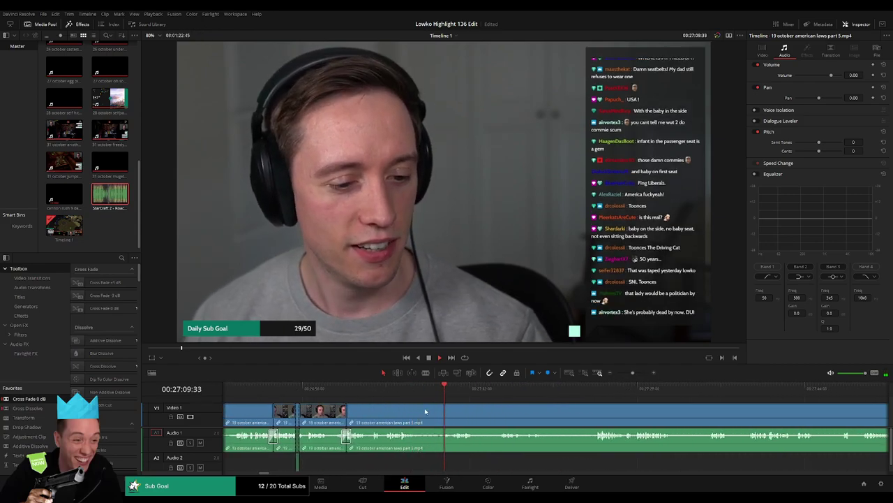
key("b")
left_click(421, 412)
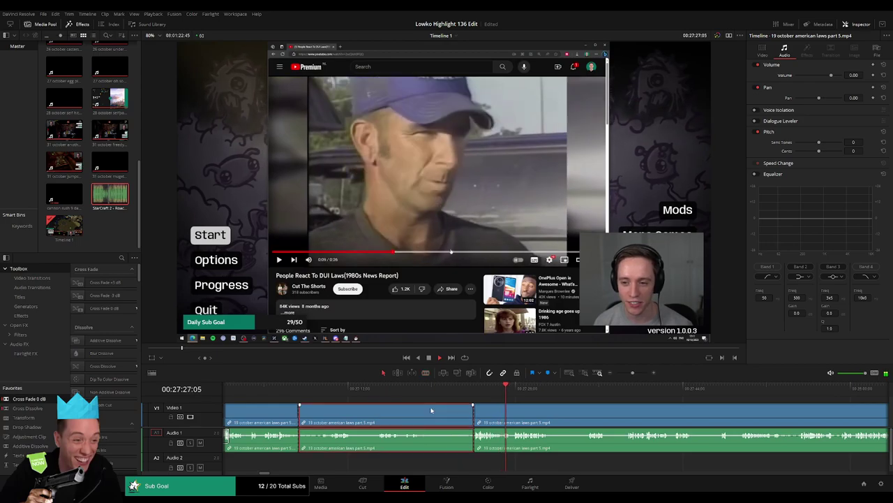
key("a")
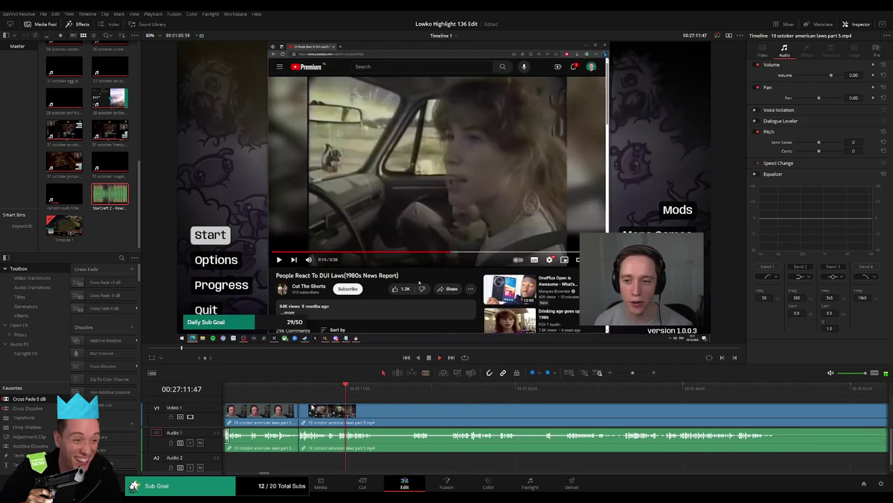
- Blade both ends of an unwanted part and ripple delete the short piece between them
scroll(363, 412, "right", 3)
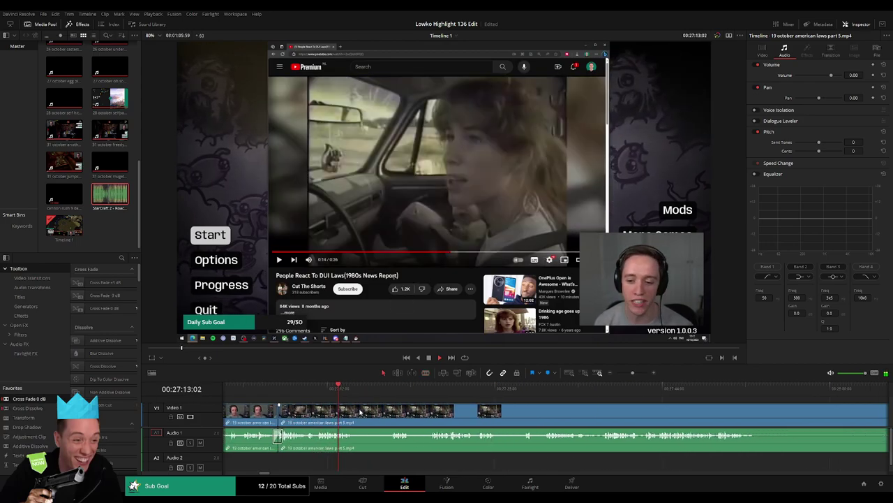
key("b")
left_click(326, 411)
left_click(363, 392)
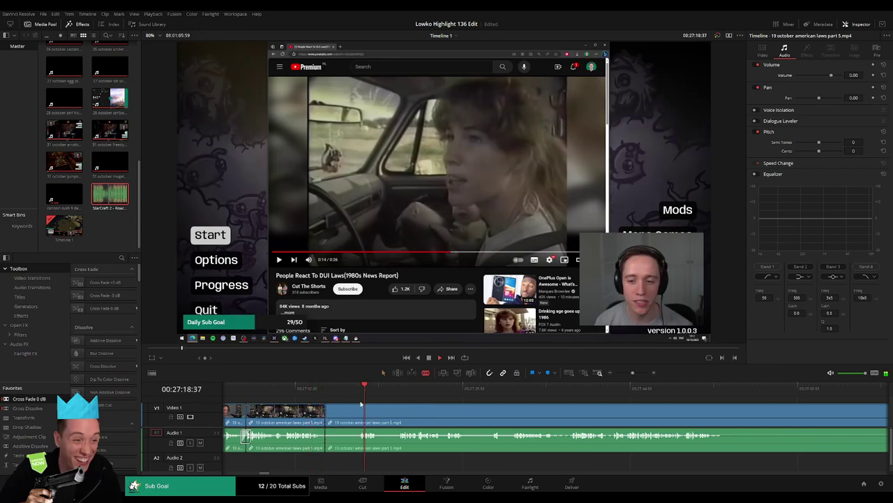
left_click(358, 414)
key("a")
left_click(351, 417)
key("Delete")
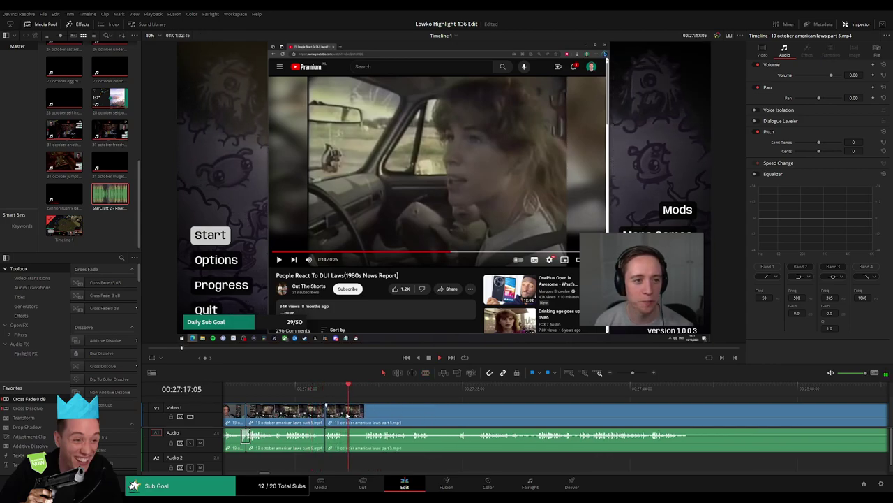
- Trim the edit point a little later and ripple delete the leftover short piece
left_click_drag(346, 416, 363, 414)
left_click(358, 417)
key("Delete")
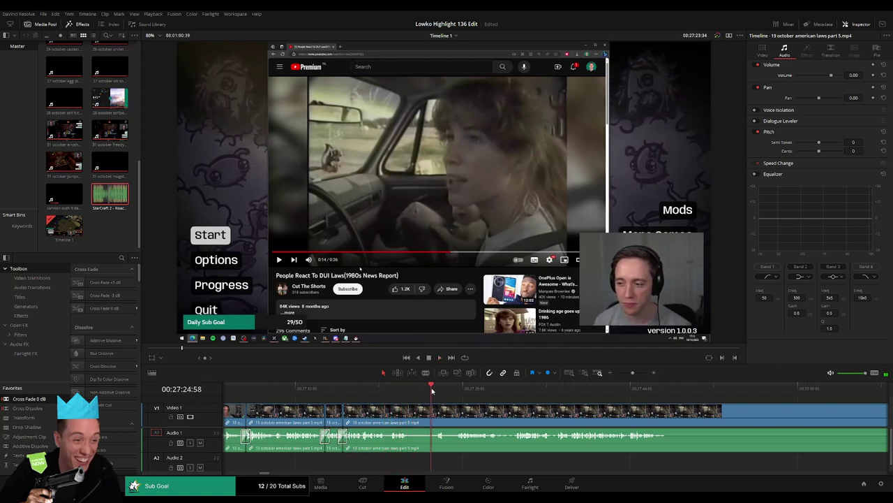
- Split around a dull section during playback and ripple delete both unwanted pieces
key("space")
left_click(412, 416)
left_click(447, 417)
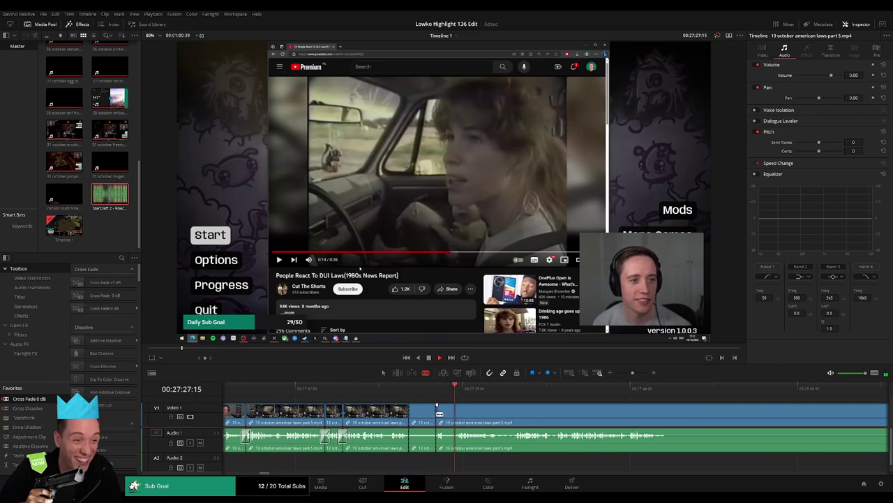
left_click(455, 415)
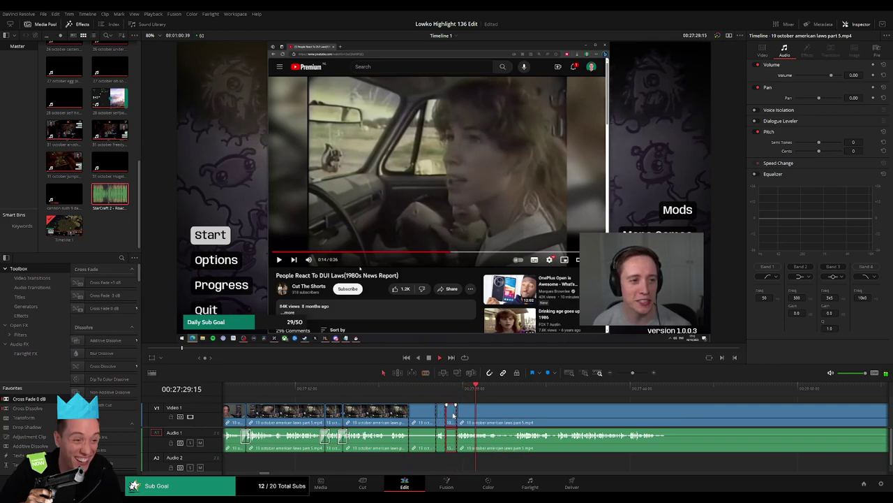
key("Delete")
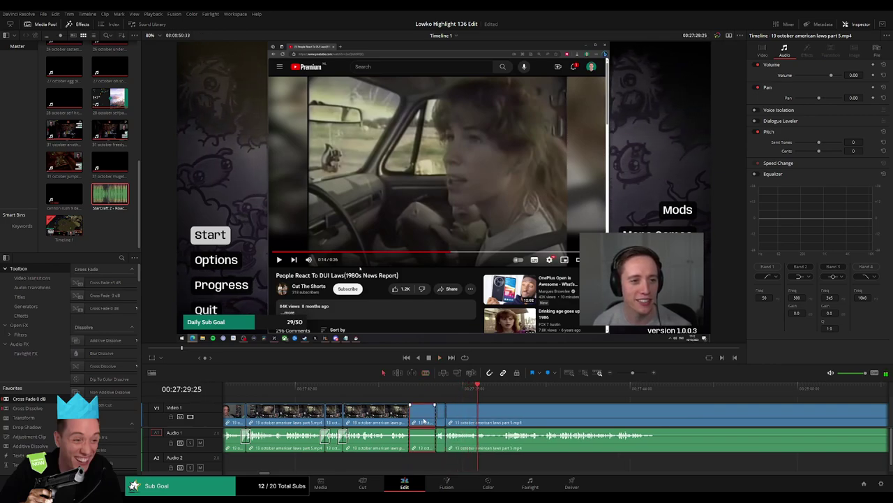
key("Delete")
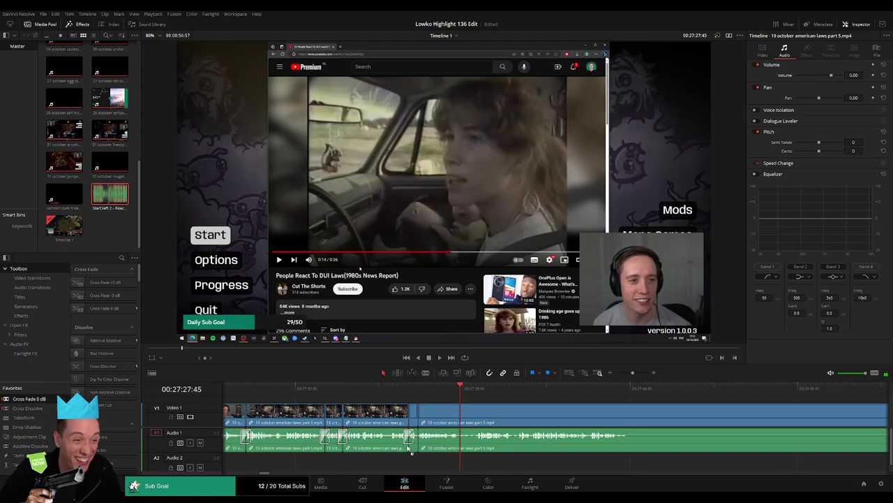
- Split at the current moment and remove one more short piece, closing the gap
scroll(427, 436, "left", 1)
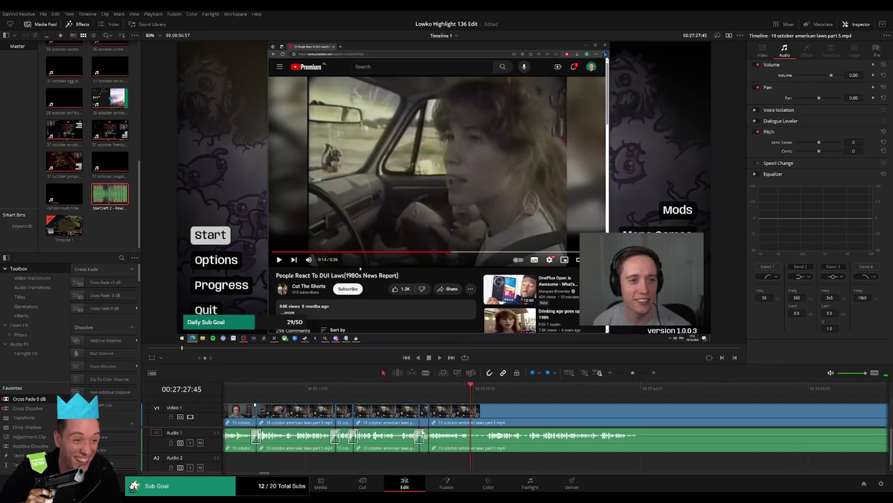
left_click(472, 414)
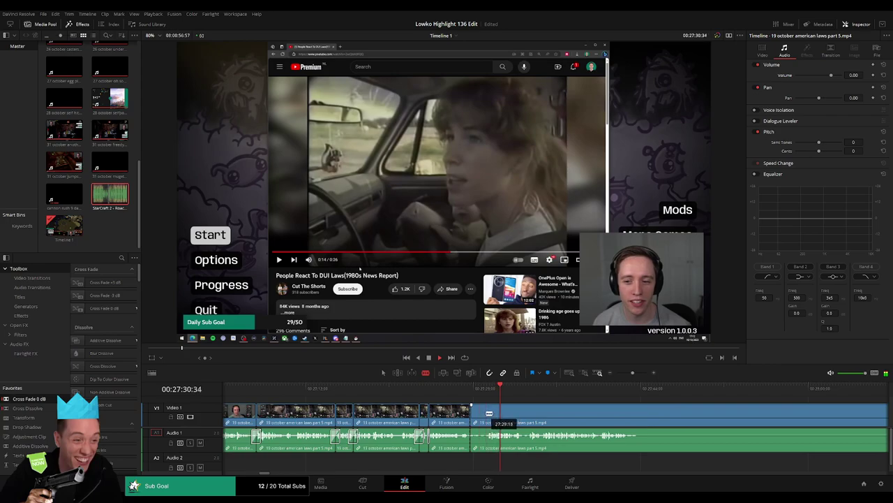
key("BackSpace")
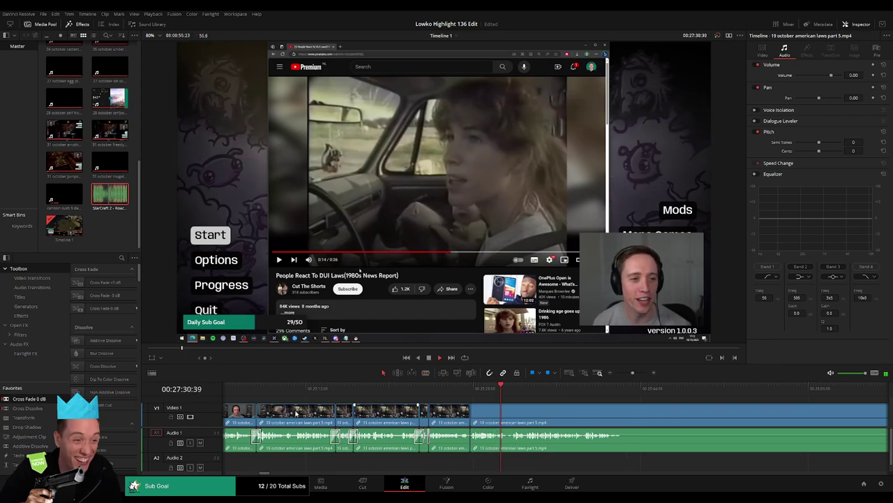
scroll(586, 415, "down", 3)
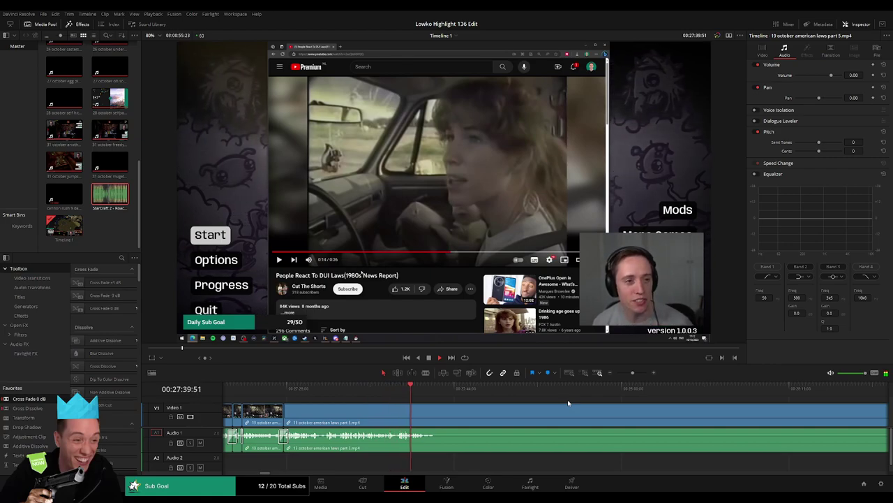
- Zoom the timeline out and ripple delete the leftover american laws part 5 clip
scroll(568, 404, "up", 2)
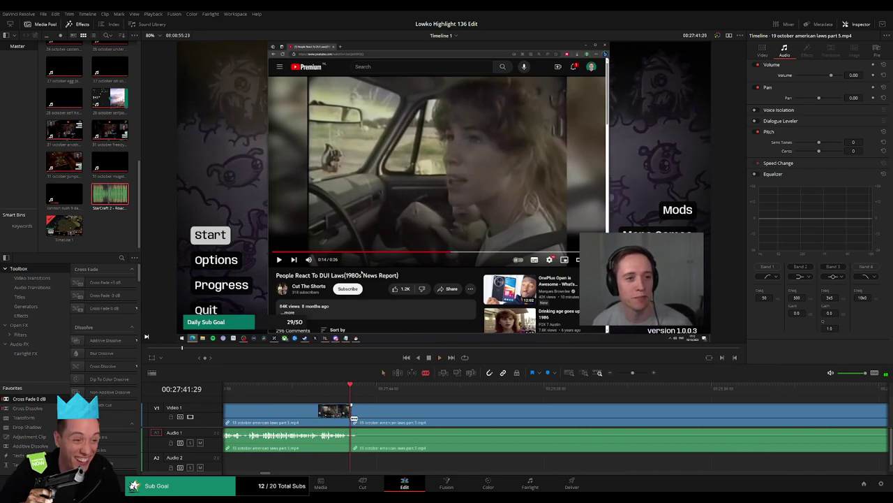
left_click_drag(633, 372, 626, 372)
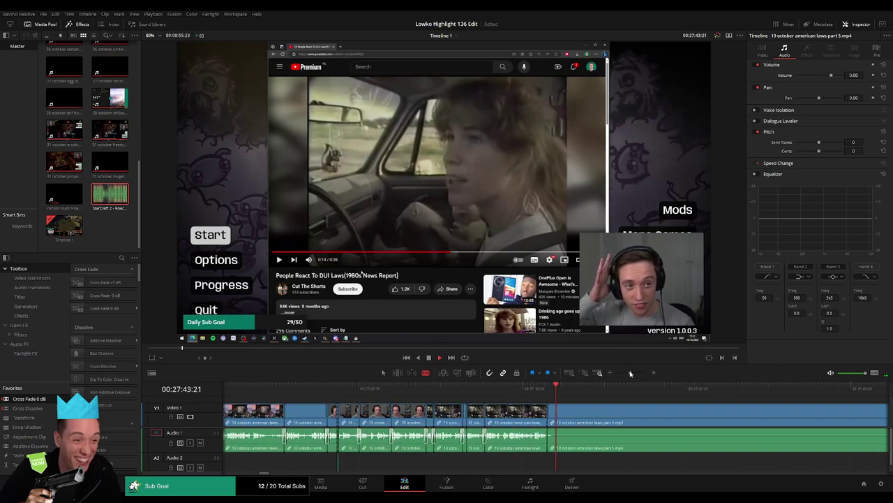
left_click(626, 390)
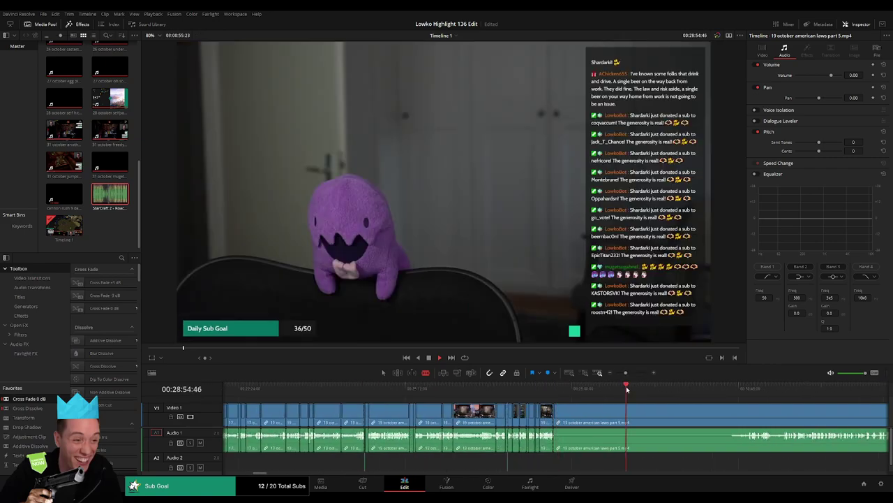
left_click(663, 387)
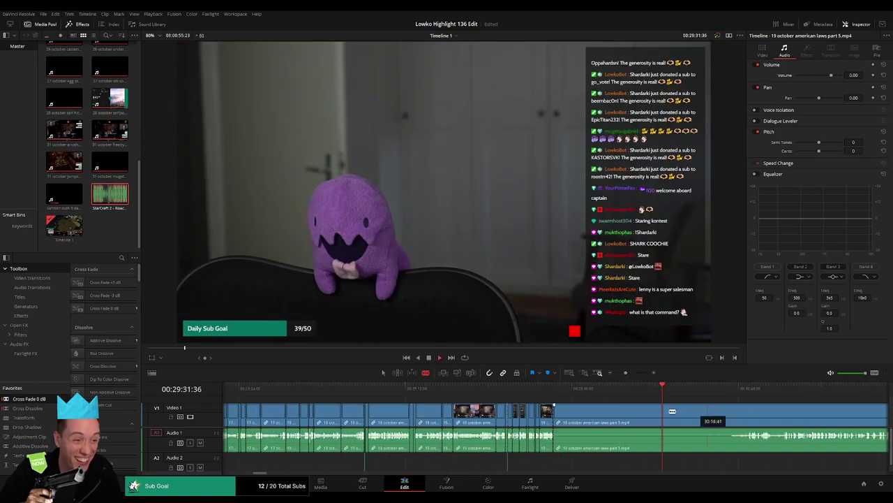
scroll(663, 419, "right", 5)
left_click_drag(470, 390, 591, 403)
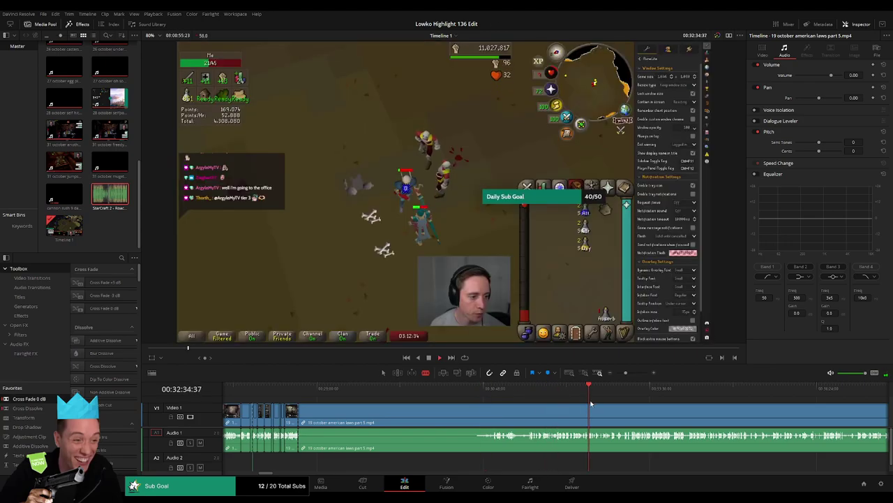
left_click(535, 388)
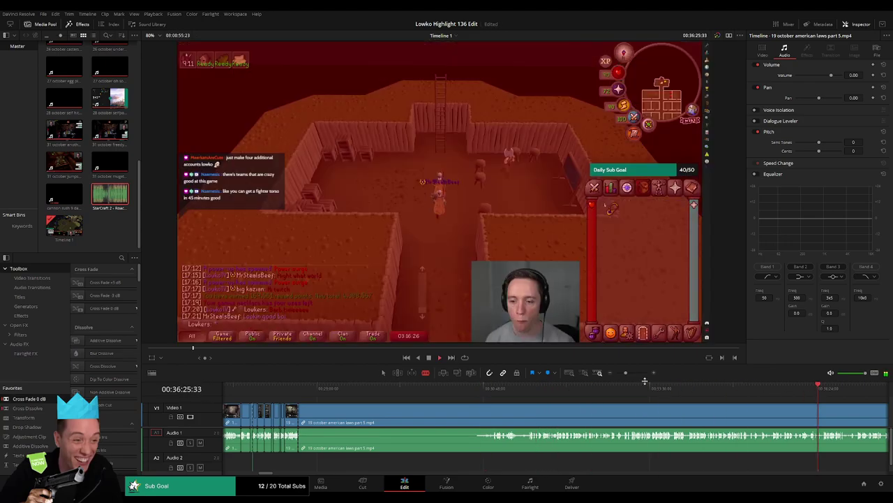
left_click_drag(642, 375, 623, 374)
left_click_drag(585, 412, 572, 417)
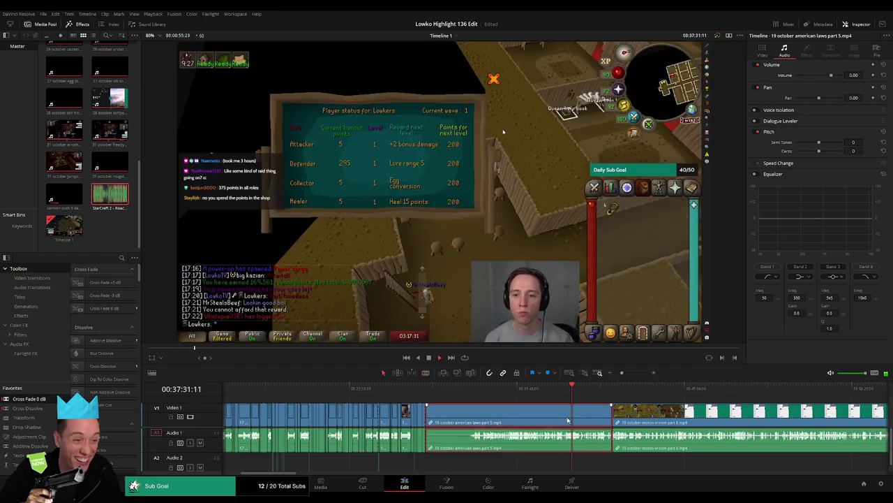
key("BackSpace")
- Skim the motos vroom part 6 gameplay past the wave completion screen to the motorcycle video
left_click(456, 394)
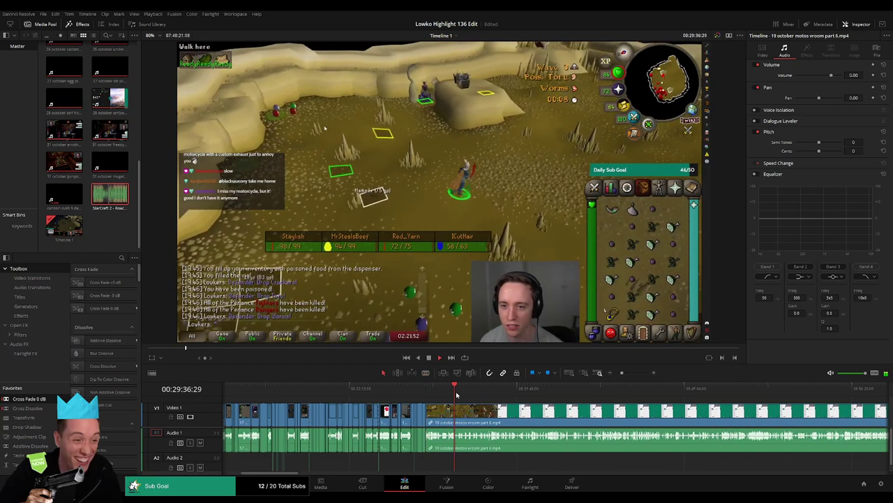
left_click_drag(456, 395, 622, 391)
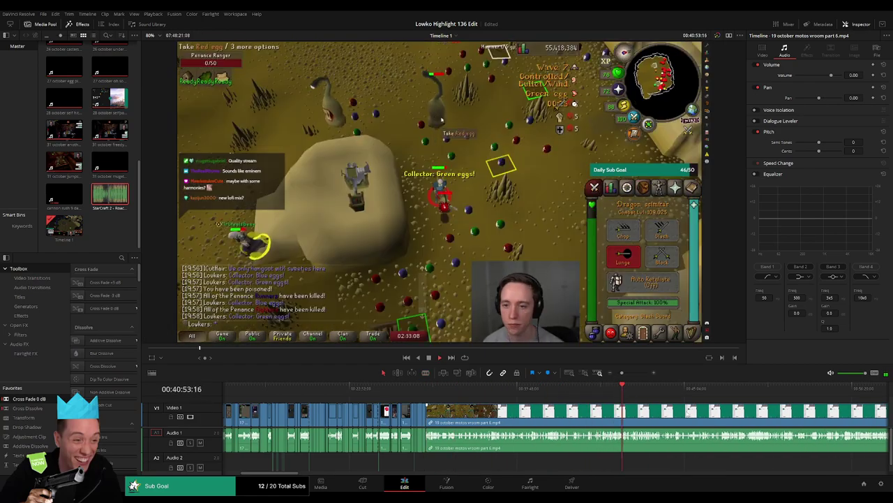
left_click_drag(622, 391, 444, 396)
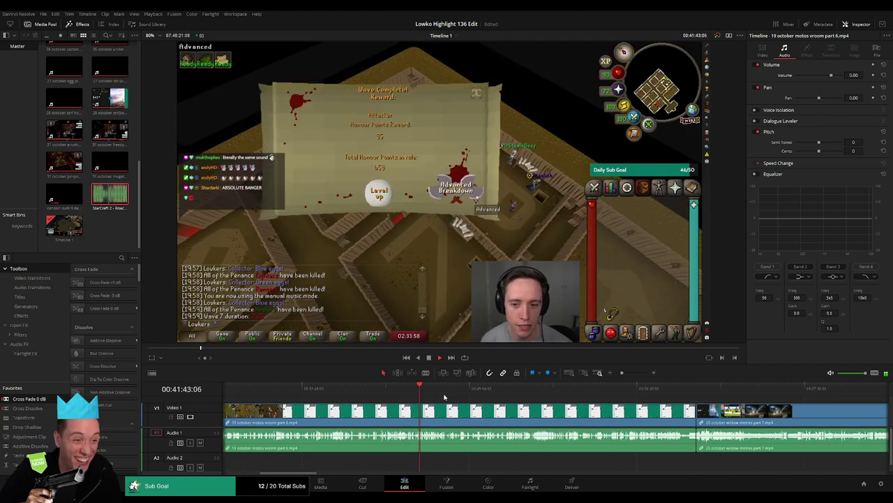
key("space")
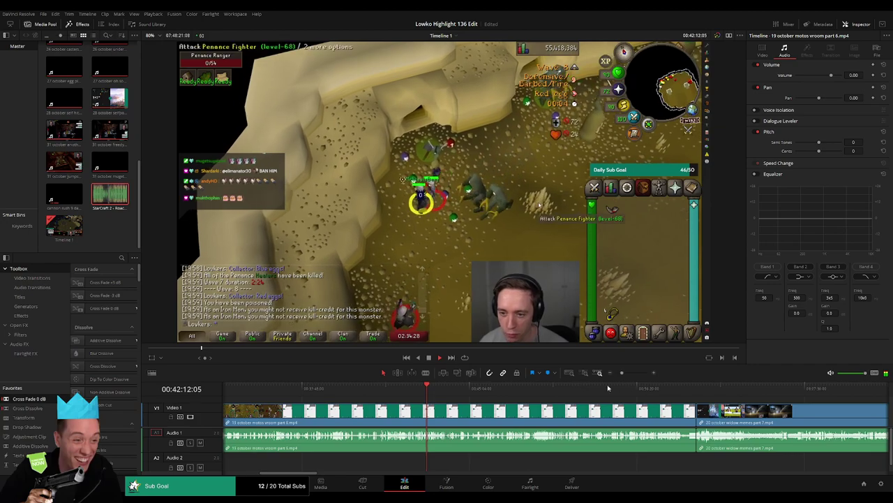
left_click(541, 392)
mouse_move(541, 395)
left_mouse_down()
mouse_move(640, 392)
mouse_move(380, 395)
left_mouse_up()
left_click_drag(622, 372, 631, 372)
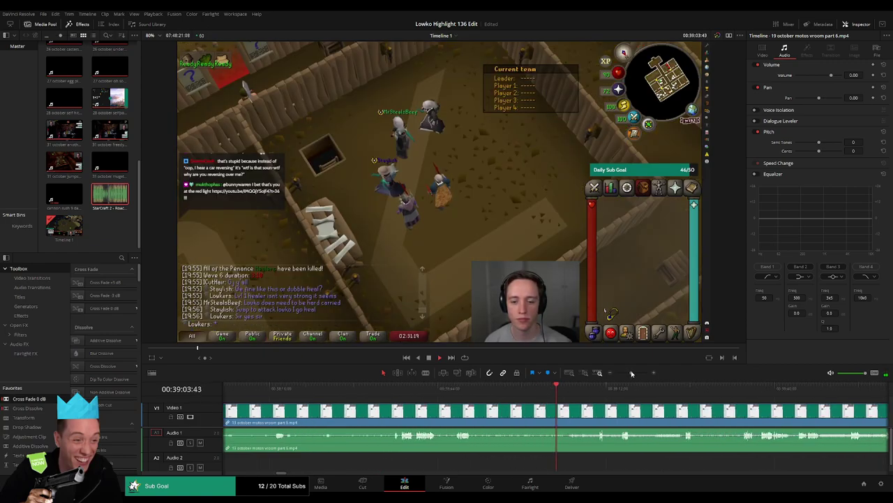
left_click_drag(567, 394, 456, 395)
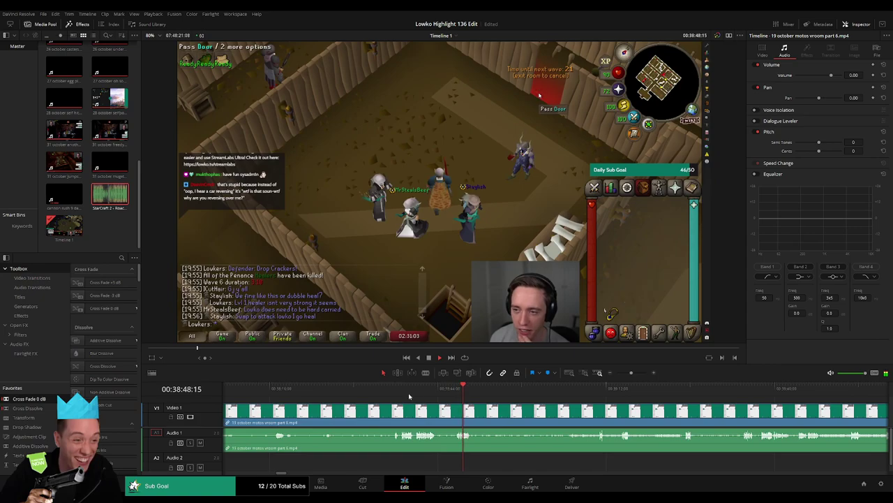
mouse_move(464, 390)
left_mouse_down()
mouse_move(532, 389)
mouse_move(568, 416)
left_mouse_up()
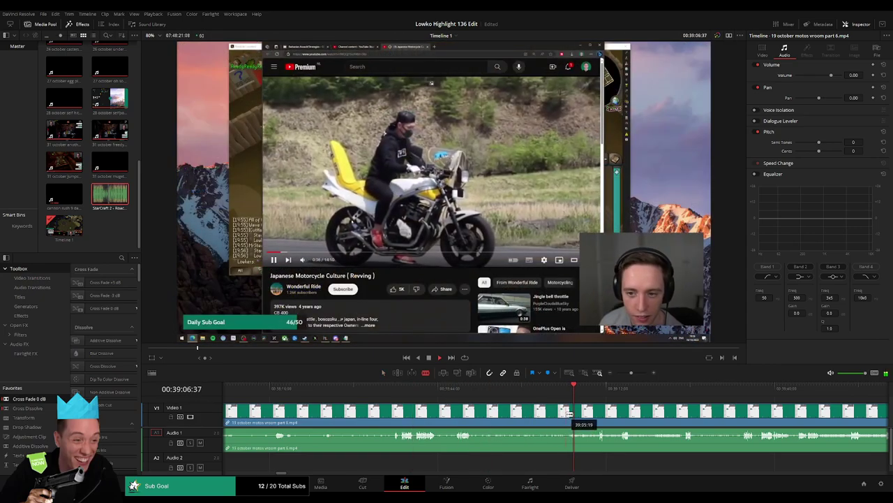
- Ripple-trim away the opening of the motos vroom part 6 clip up to the playhead
key("ctrl+shift+bracketleft")
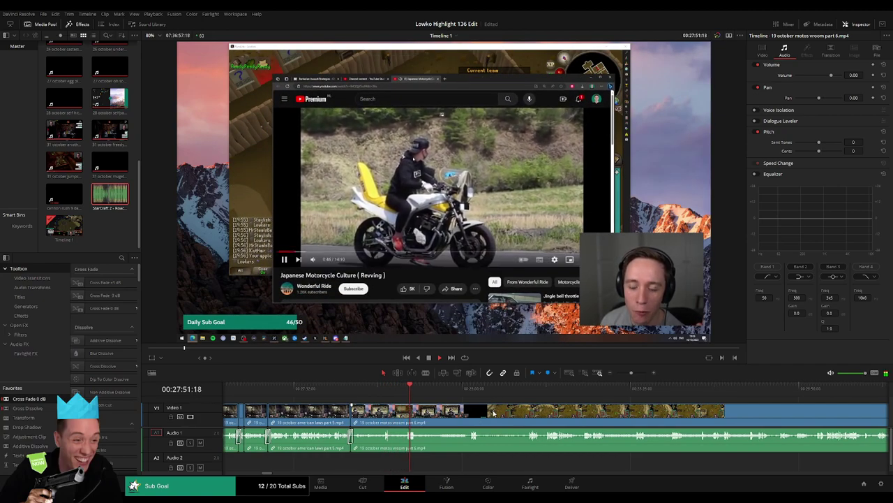
left_click(439, 391)
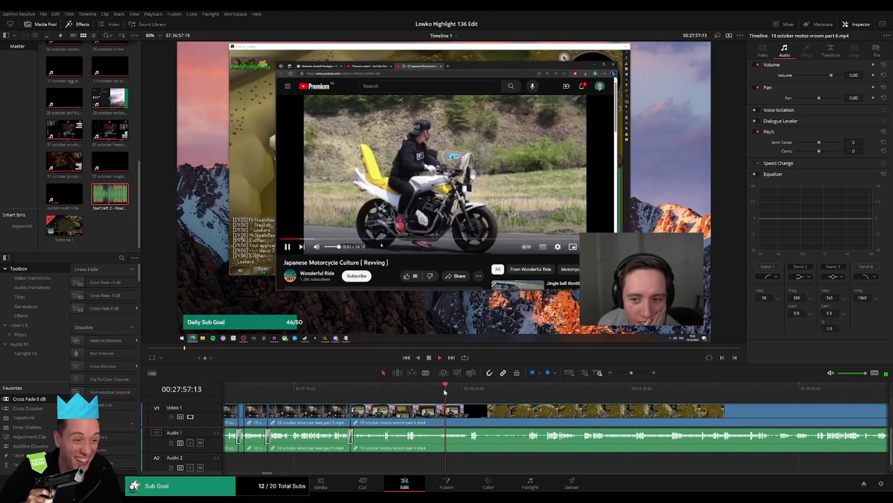
scroll(419, 404, "down", 3)
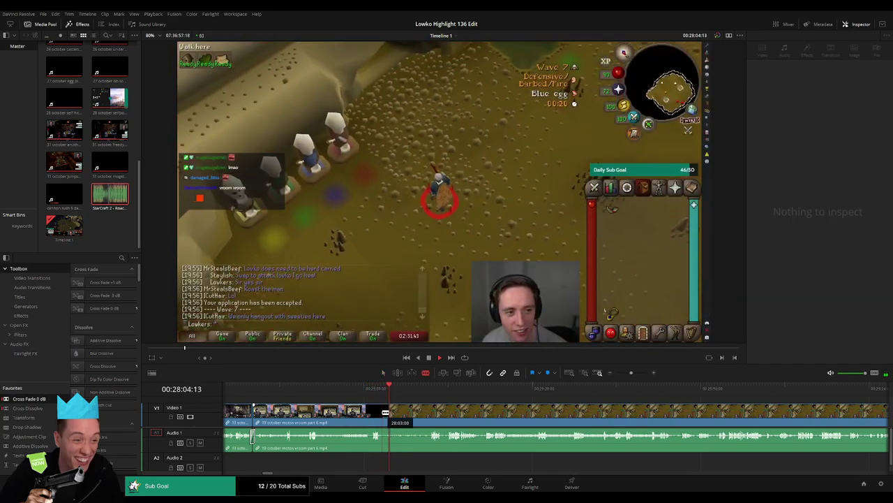
- Adjust the edit point, split off a short dull piece and ripple delete it
left_click_drag(385, 411, 428, 410)
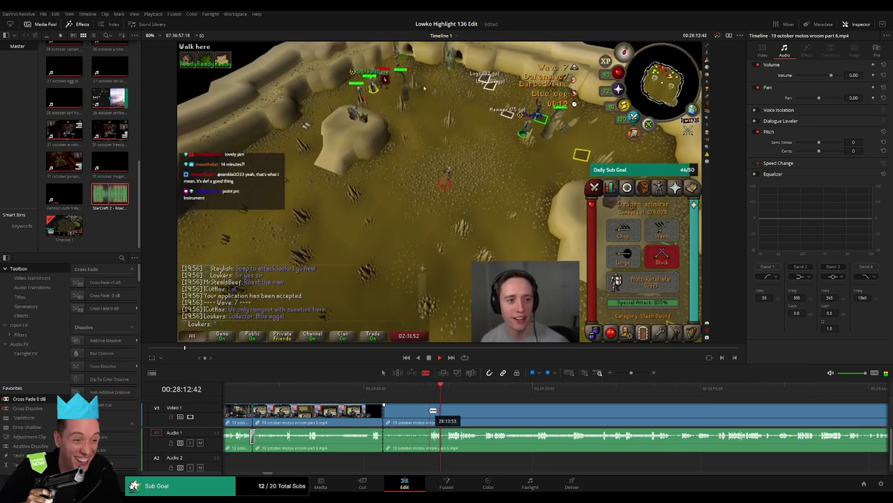
left_click(416, 416)
key("Delete")
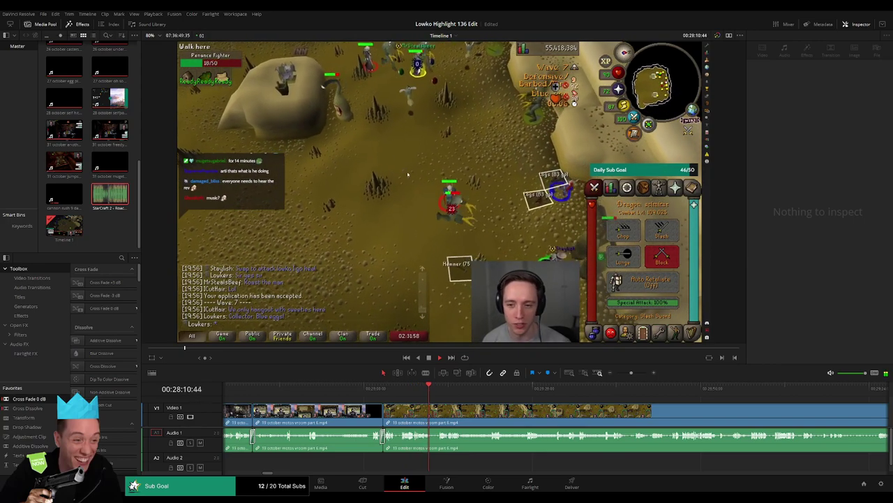
scroll(317, 414, "right", 5)
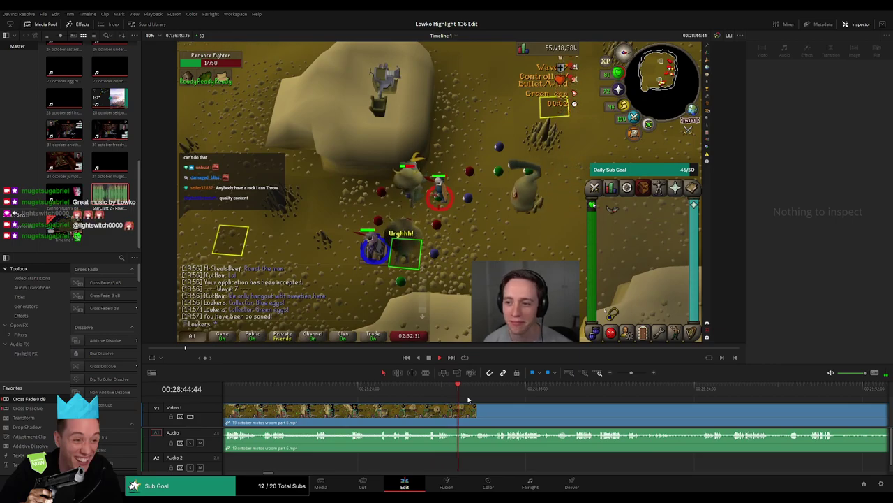
- Undo an accidental blade split and jump back to review the earlier motos vroom footage
scroll(458, 407, "left", 3)
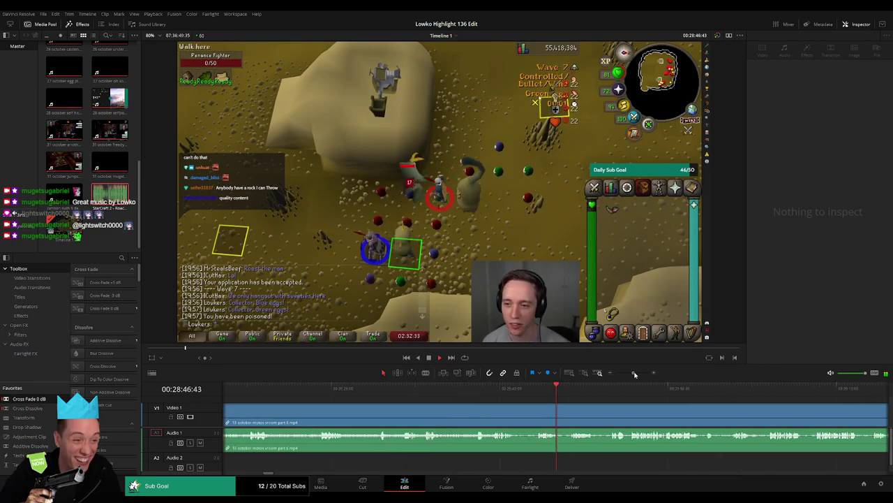
scroll(457, 407, "right", 5)
key("b")
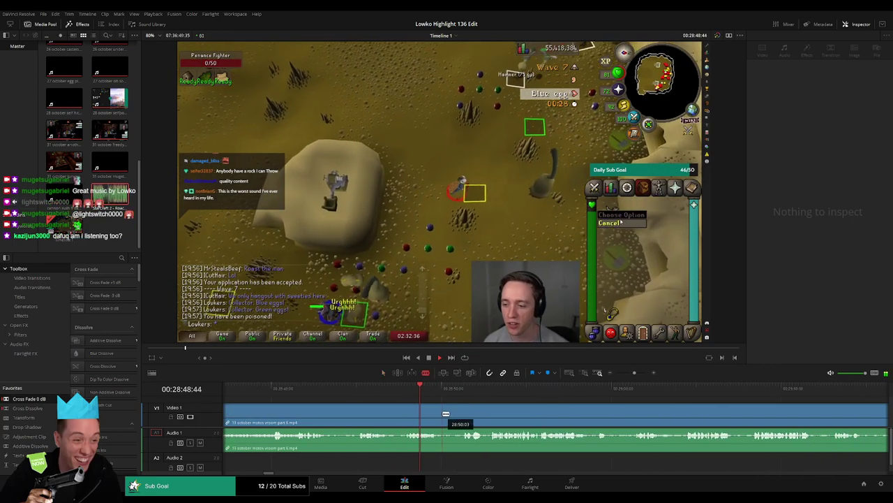
left_click(440, 414)
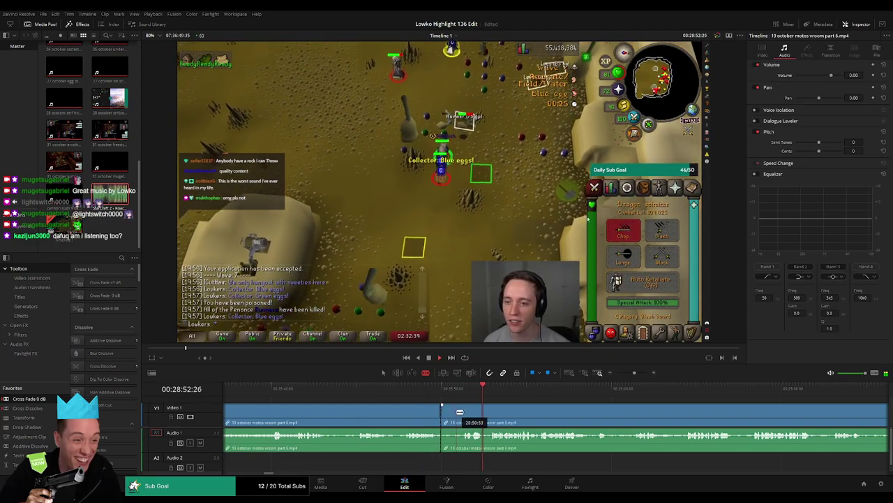
key("ctrl+z")
key("a")
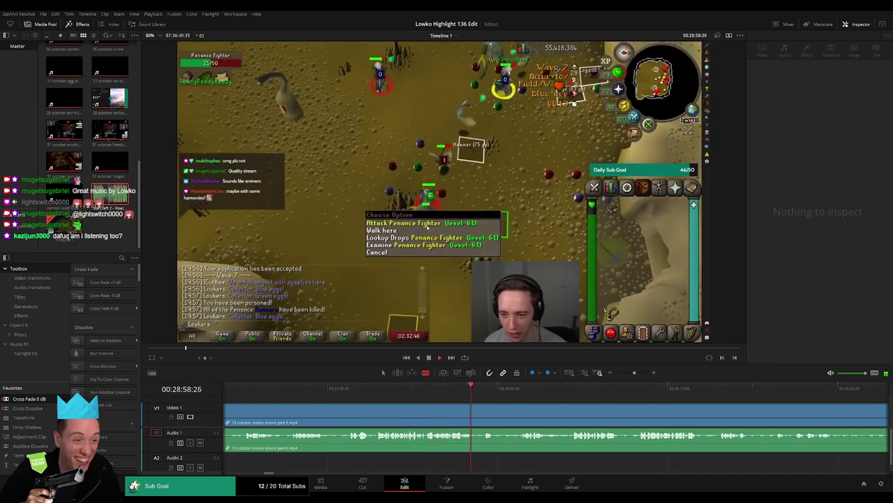
scroll(445, 412, "down", 3)
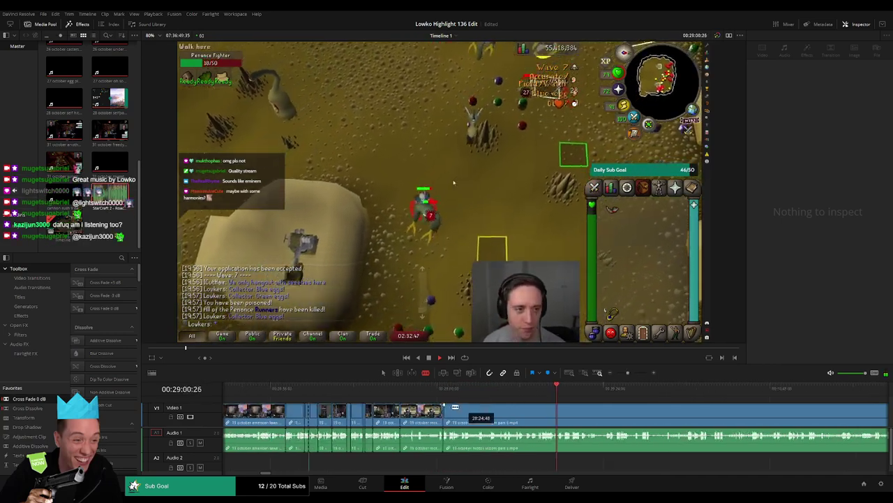
left_click(446, 400)
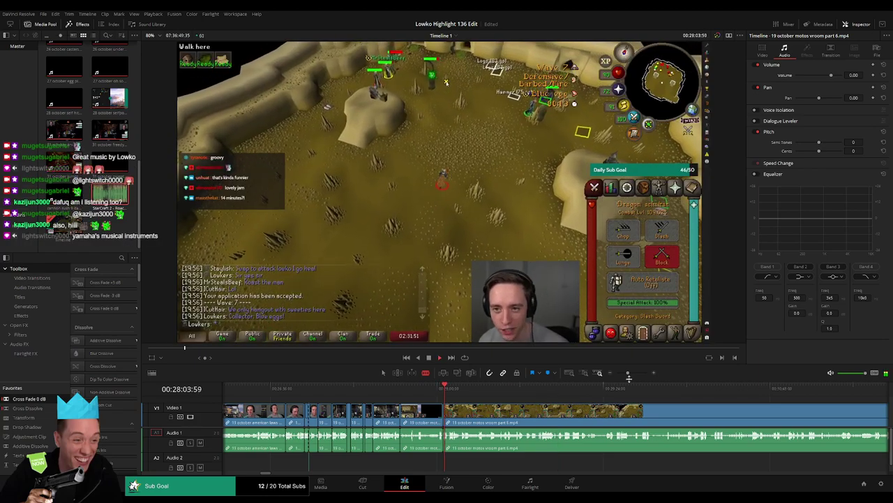
scroll(424, 415, "up", 2)
left_click(364, 391)
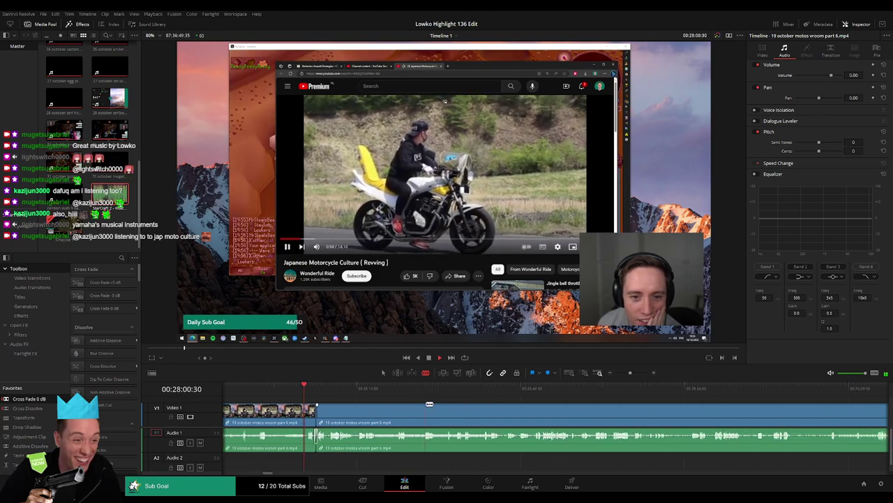
- Trim the edit point slightly earlier and apply Cross Fade 0 dB to the A1 audio edit, then replay
left_click_drag(406, 391, 574, 393)
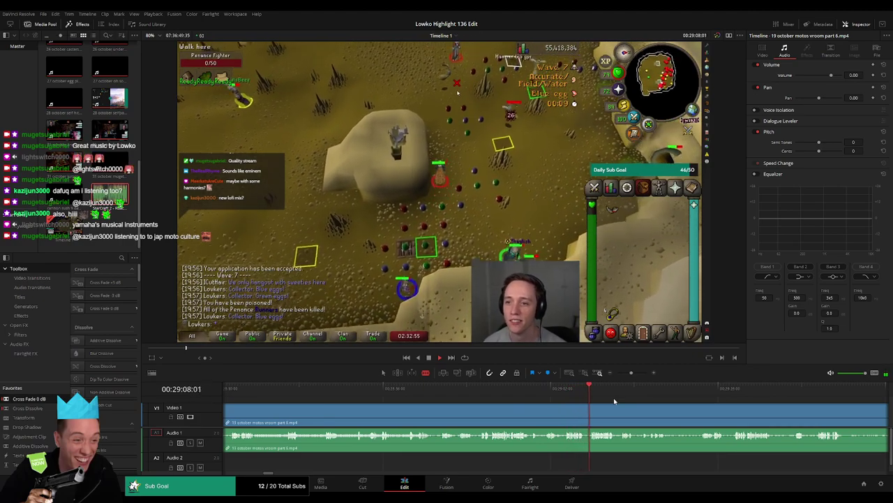
left_click_drag(626, 403, 398, 403)
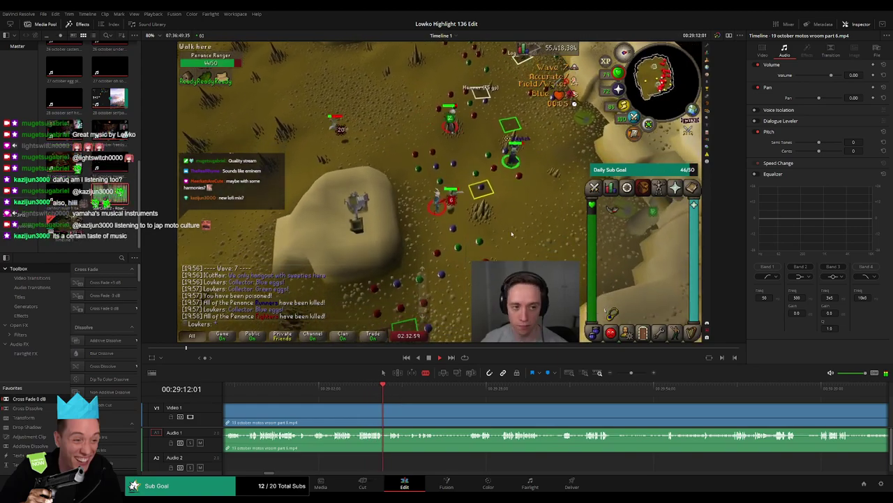
mouse_move(415, 414)
left_mouse_down()
mouse_move(331, 415)
mouse_move(334, 395)
left_mouse_up()
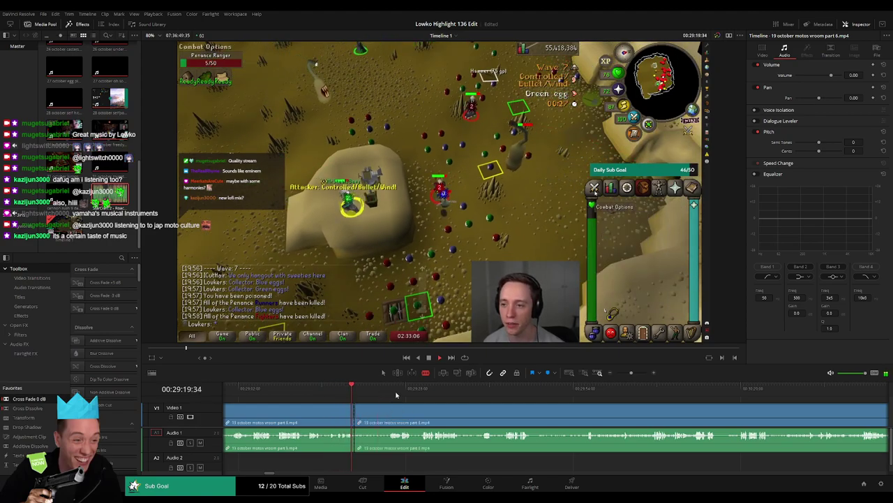
left_click_drag(396, 396, 409, 394)
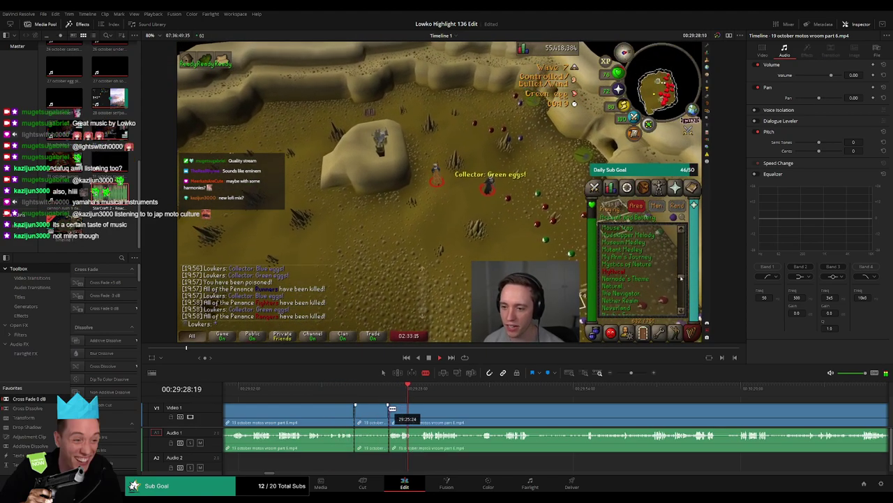
left_click(375, 415)
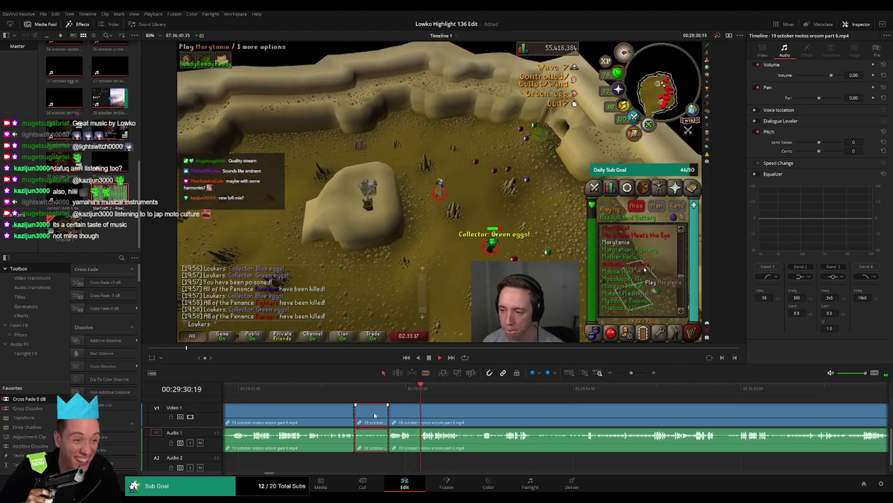
left_click(450, 400)
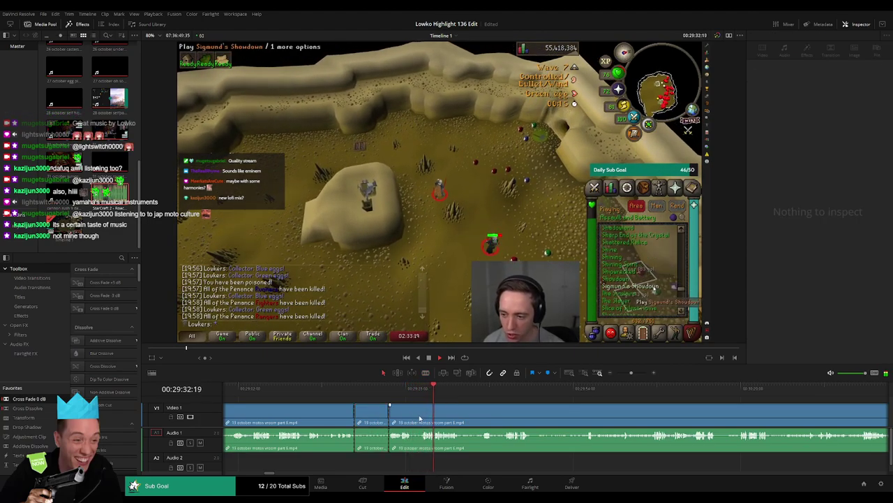
left_click_drag(388, 415, 377, 415)
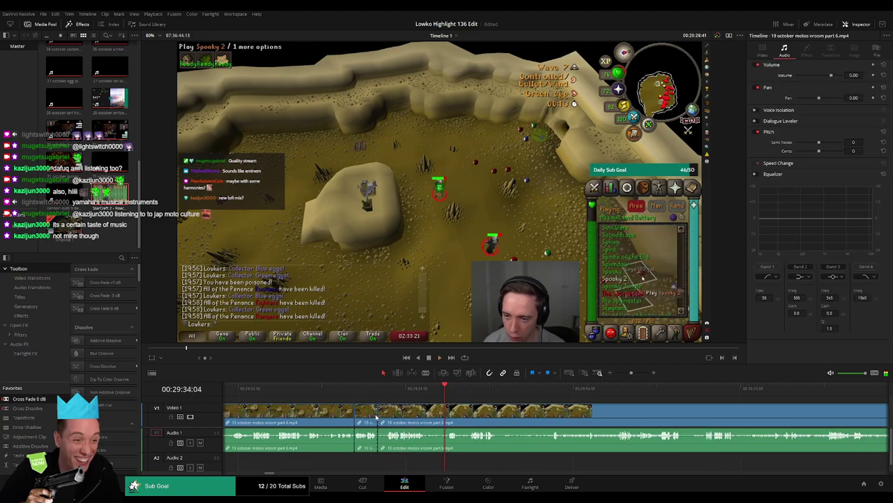
left_click_drag(50, 404, 349, 444)
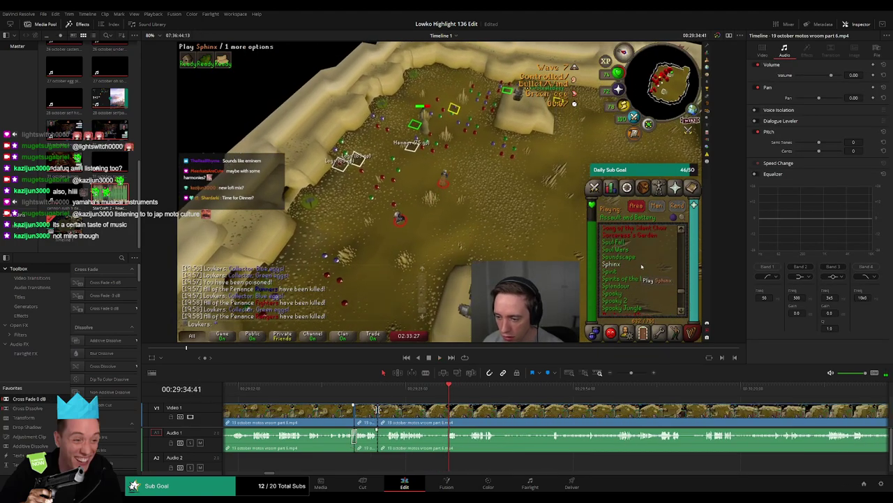
left_click(390, 391)
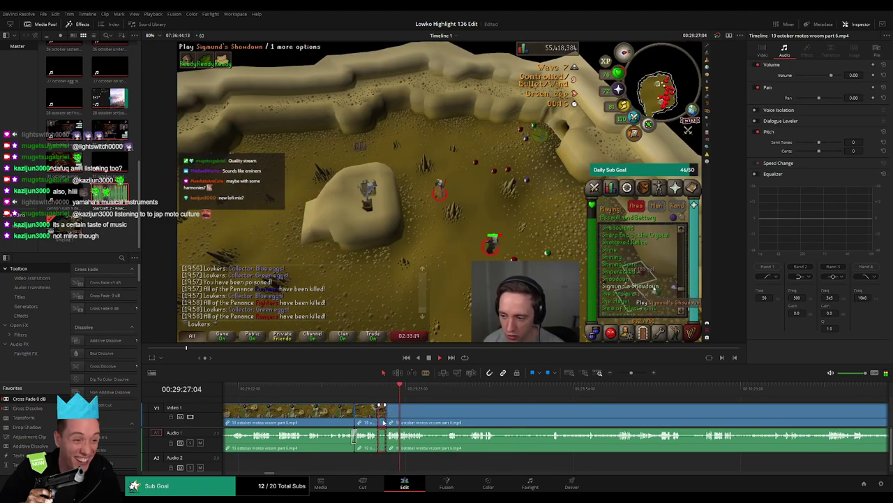
key("space")
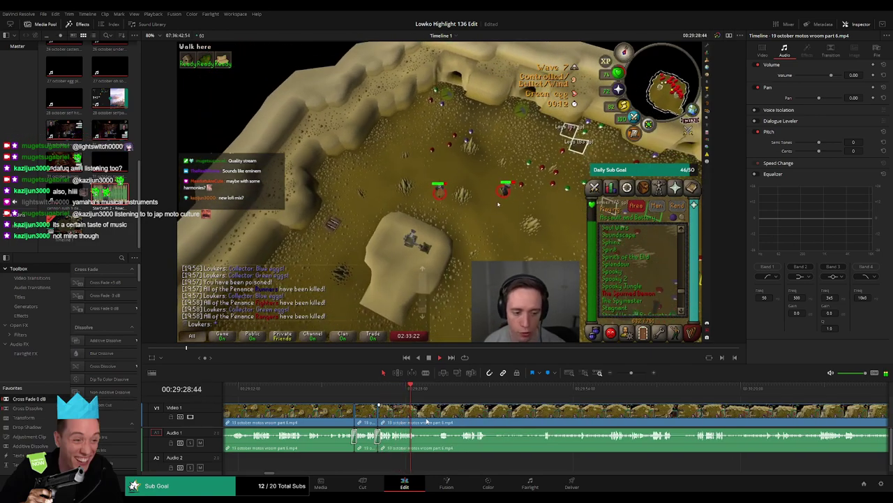
- Find a later unwanted section, split it with Ctrl+B and ripple delete it
left_click(462, 397)
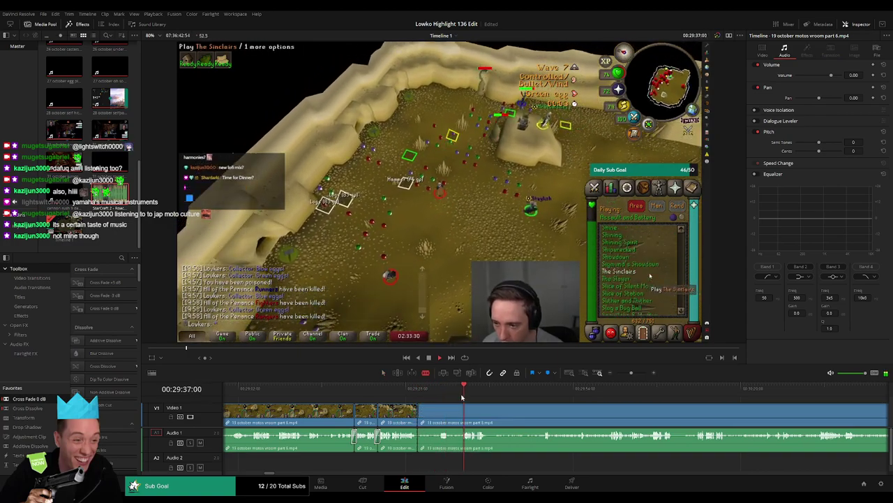
left_click(545, 394)
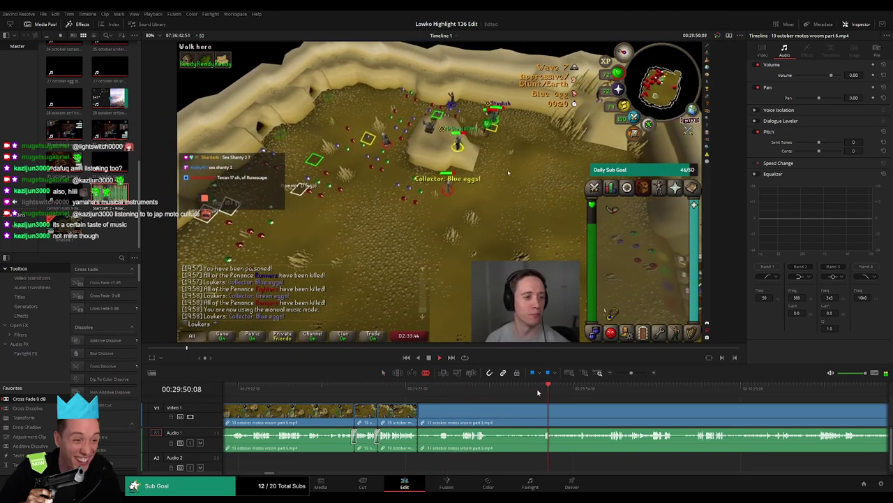
left_click(532, 393)
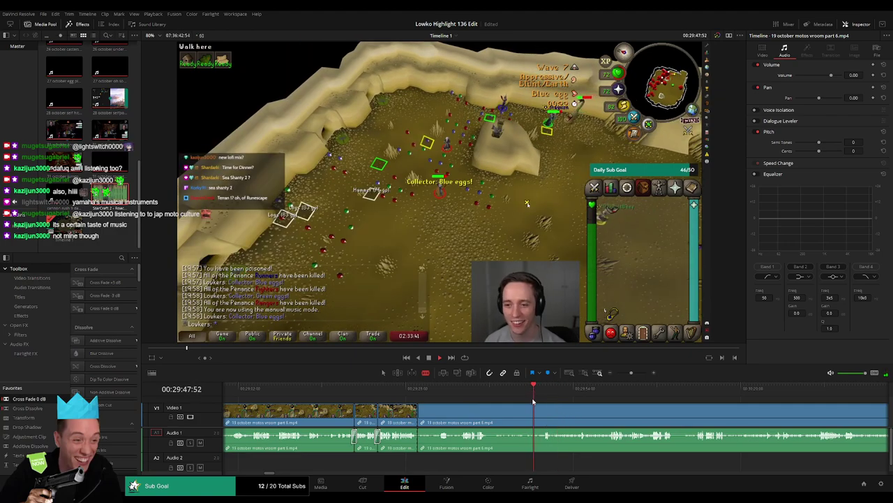
left_click(492, 392)
key("space")
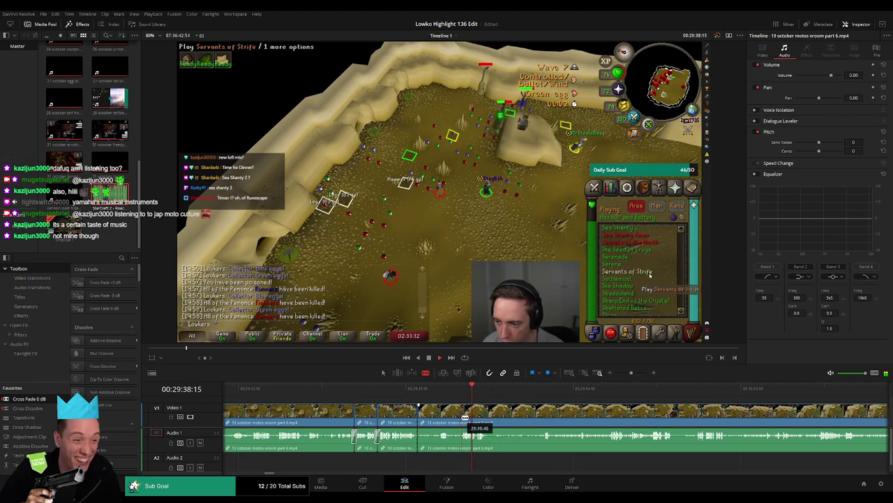
key("ctrl+b")
key("Delete")
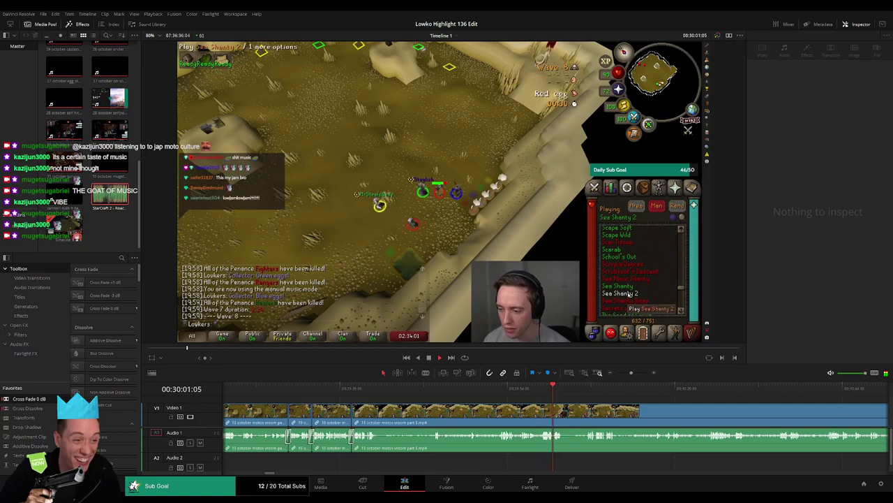
left_click(501, 412)
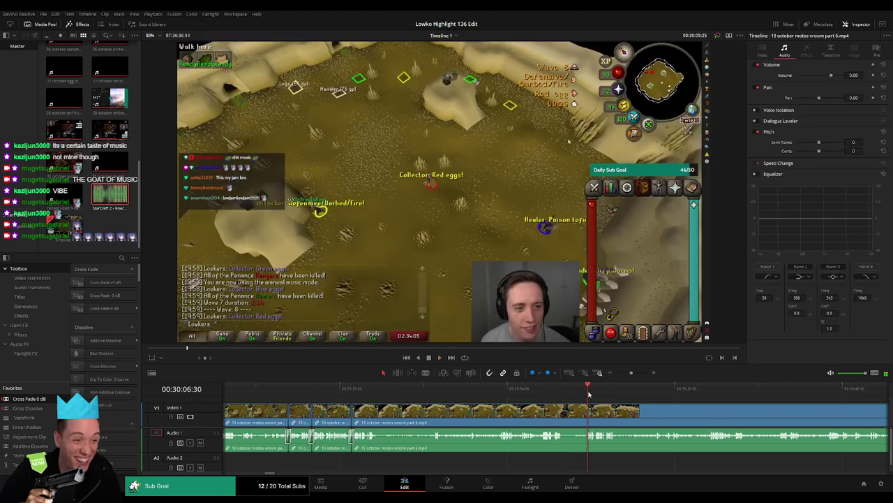
left_click_drag(501, 412, 454, 417)
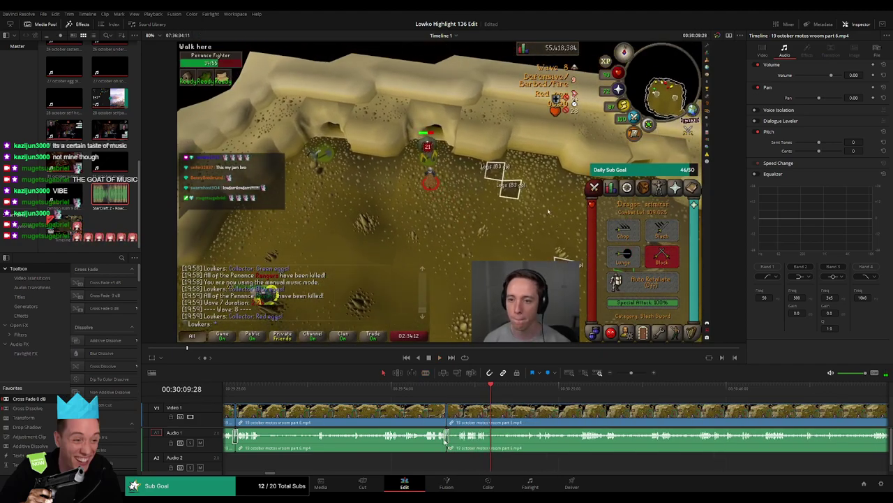
scroll(441, 425, "right", 3)
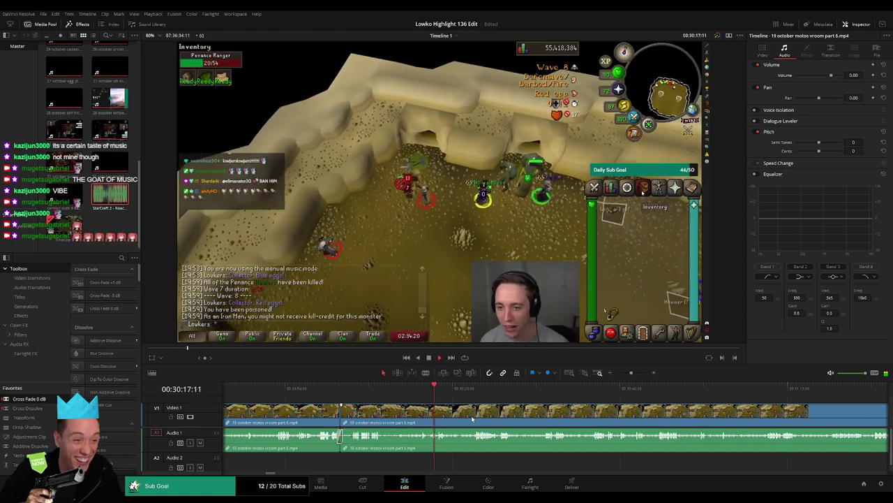
scroll(446, 417, "right", 2)
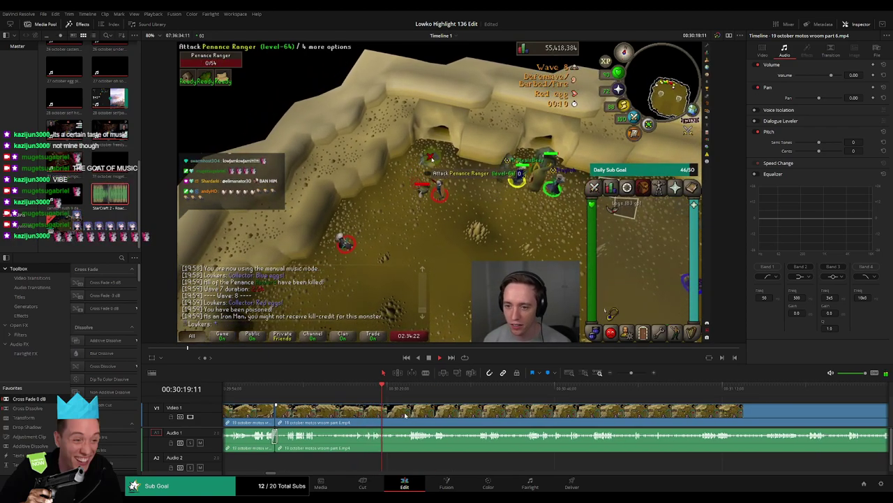
scroll(405, 415, "right", 1)
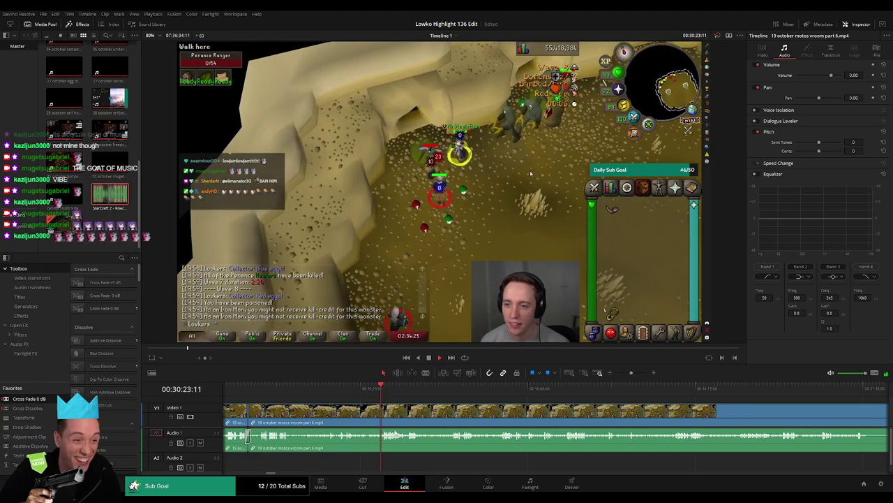
scroll(397, 418, "right", 1)
scroll(397, 418, "right", 1)
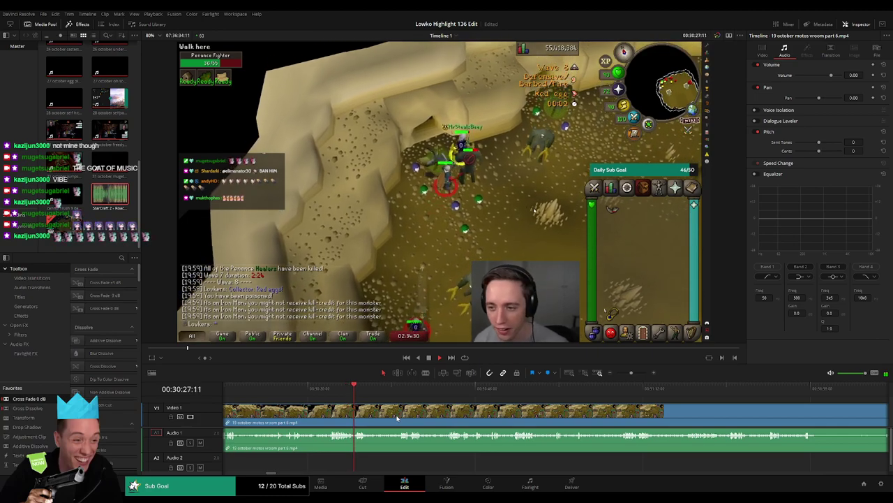
scroll(412, 415, "right", 1)
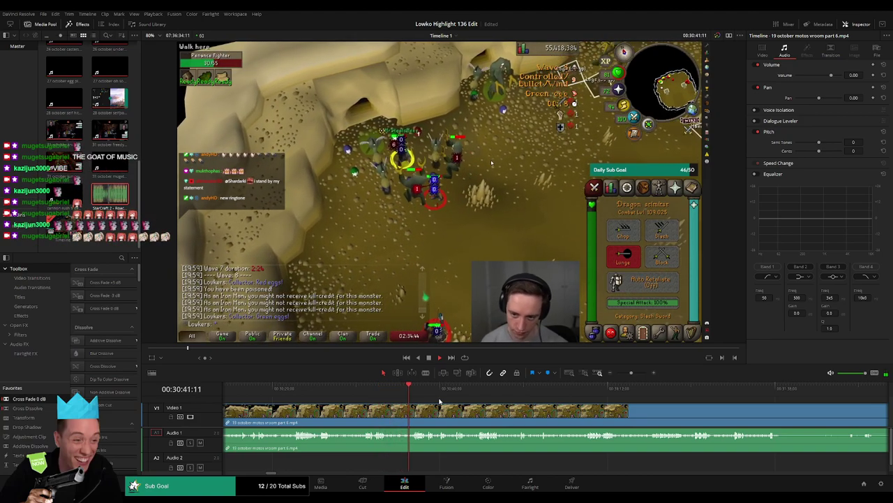
scroll(373, 403, "right", 2)
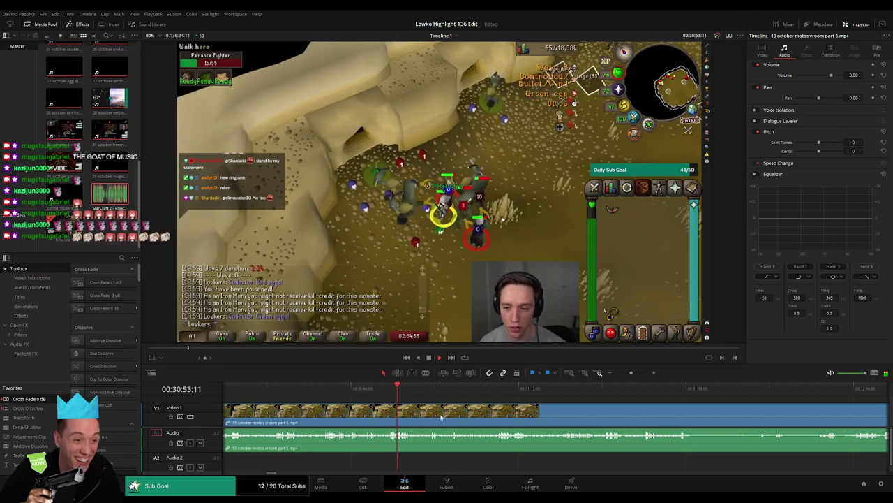
scroll(419, 411, "right", 2)
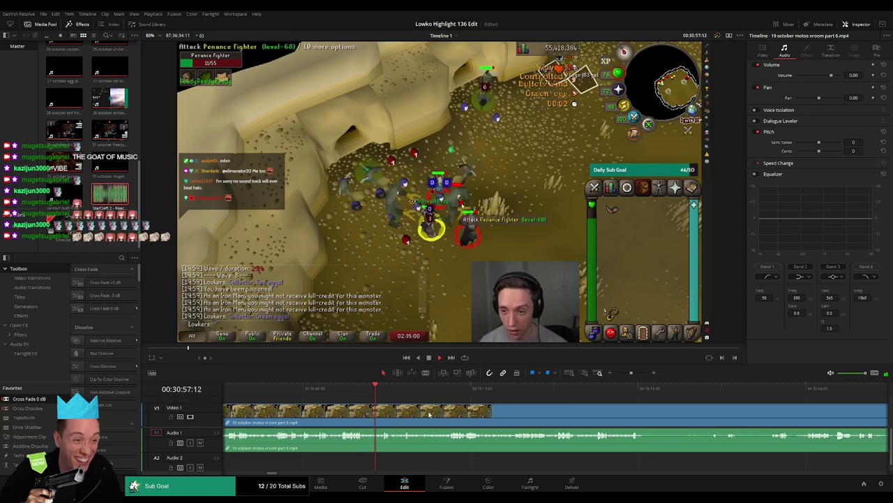
scroll(398, 411, "right", 2)
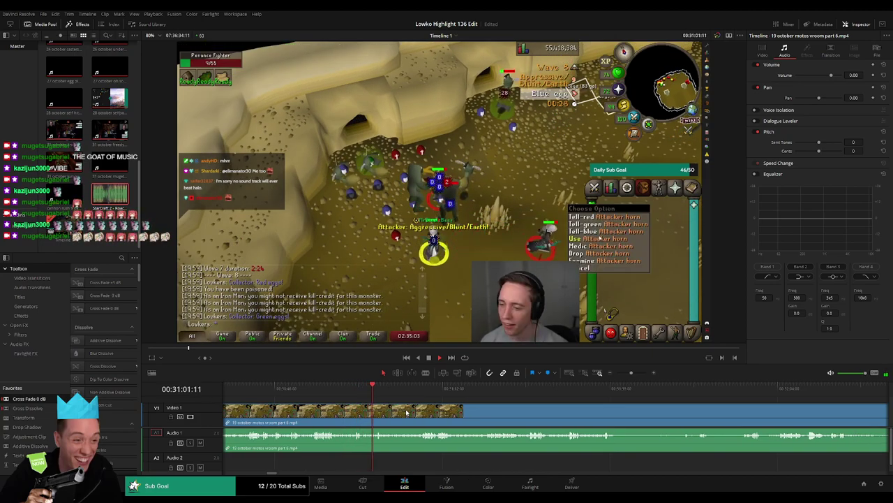
scroll(404, 413, "right", 2)
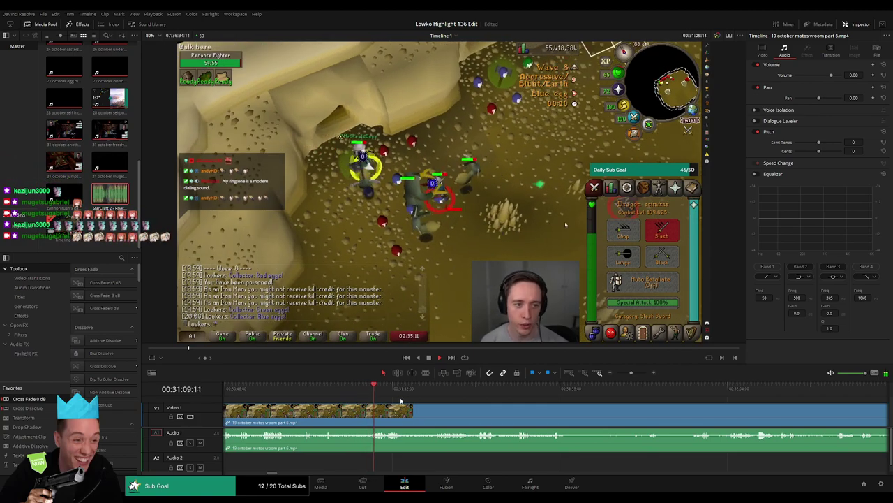
scroll(432, 411, "right", 2)
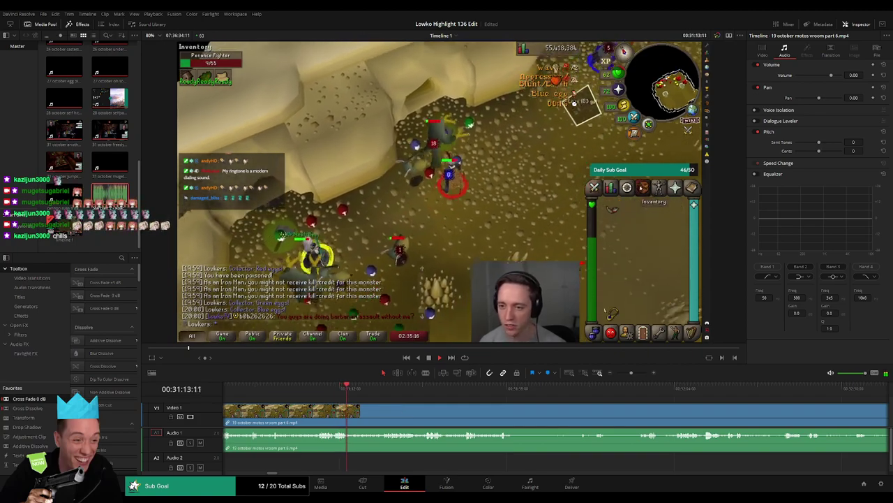
scroll(371, 411, "right", 1)
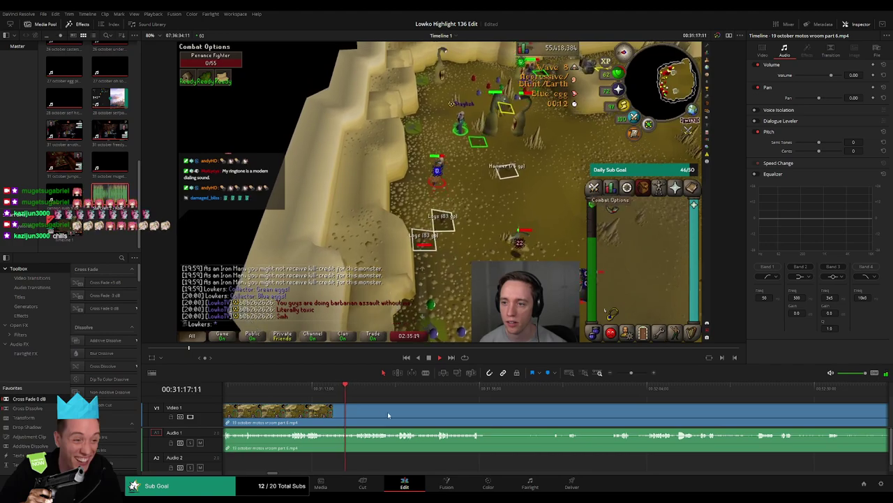
scroll(356, 412, "right", 1)
scroll(352, 411, "right", 1)
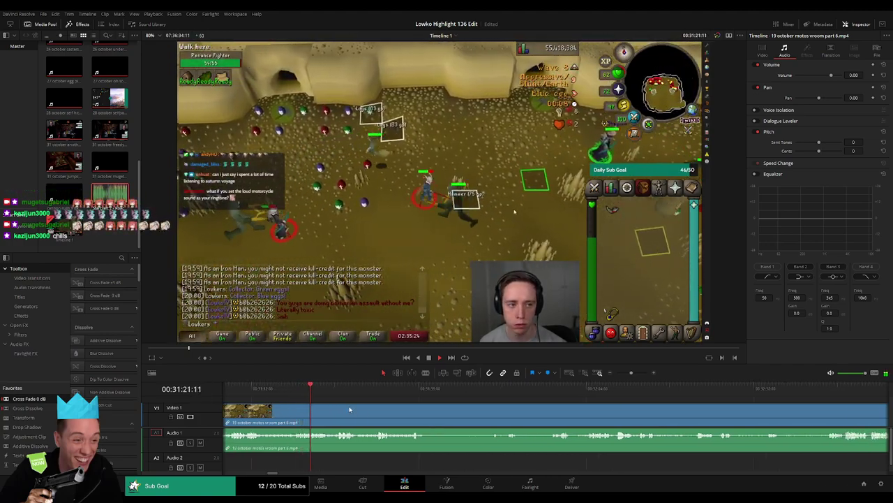
scroll(377, 413, "right", 1)
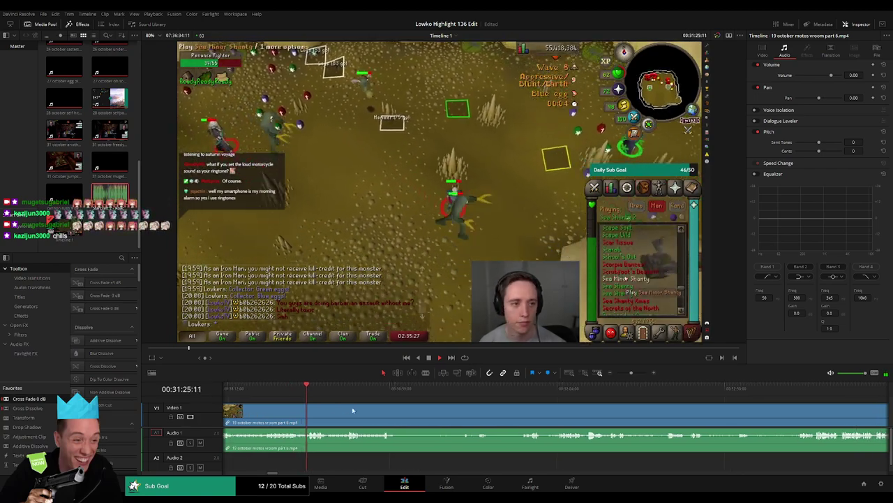
scroll(352, 411, "right", 1)
scroll(357, 410, "right", 1)
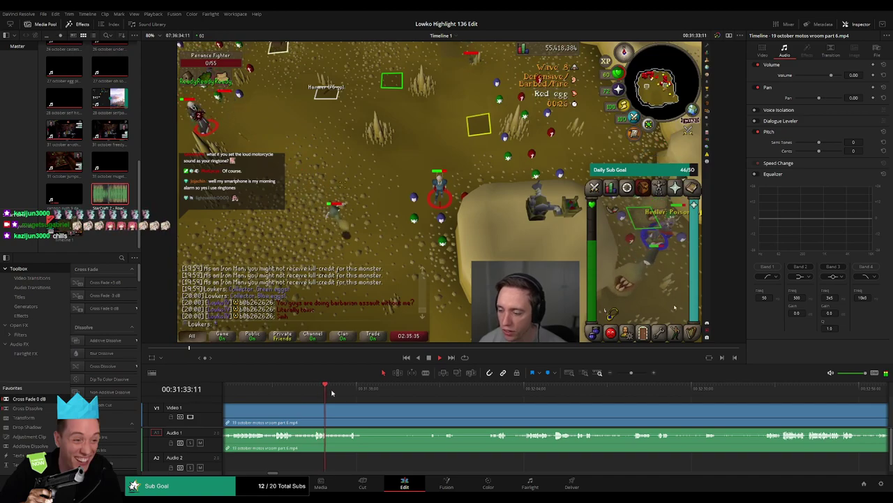
- Split the footage twice with Ctrl+B, trim off the stretch between, and close the gap
left_click_drag(332, 393, 342, 393)
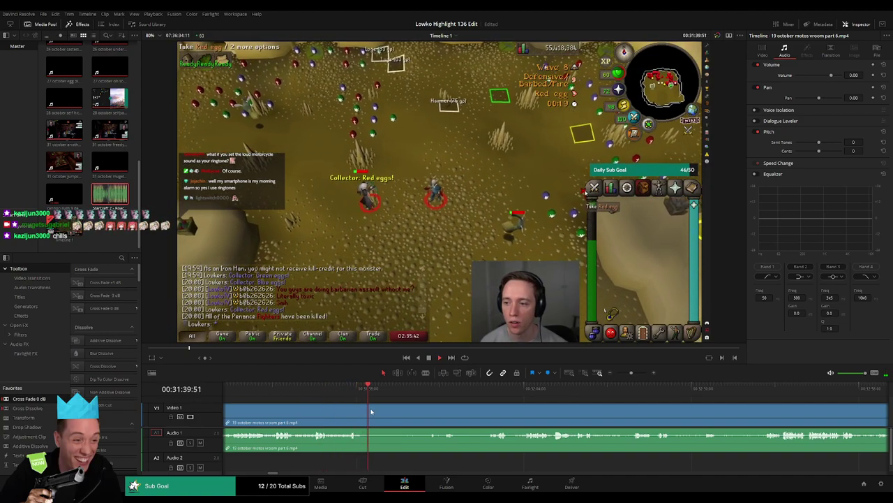
key("ctrl+b")
left_click(430, 391)
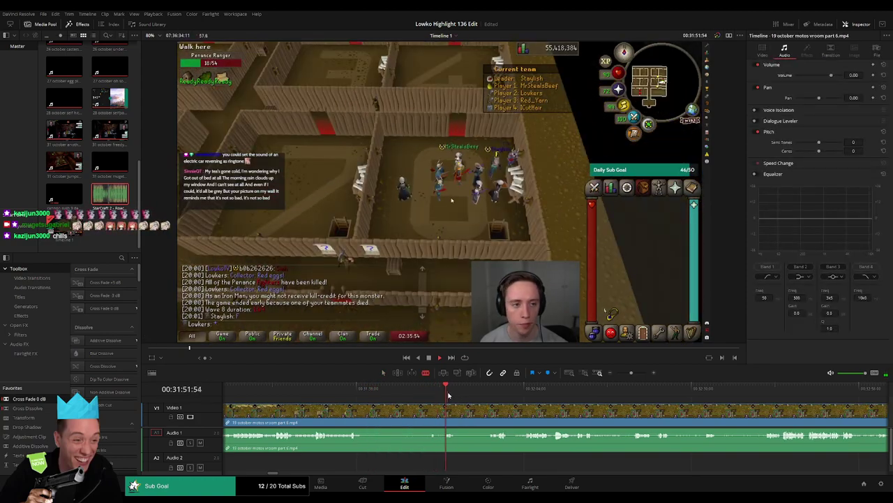
scroll(418, 407, "down", 2)
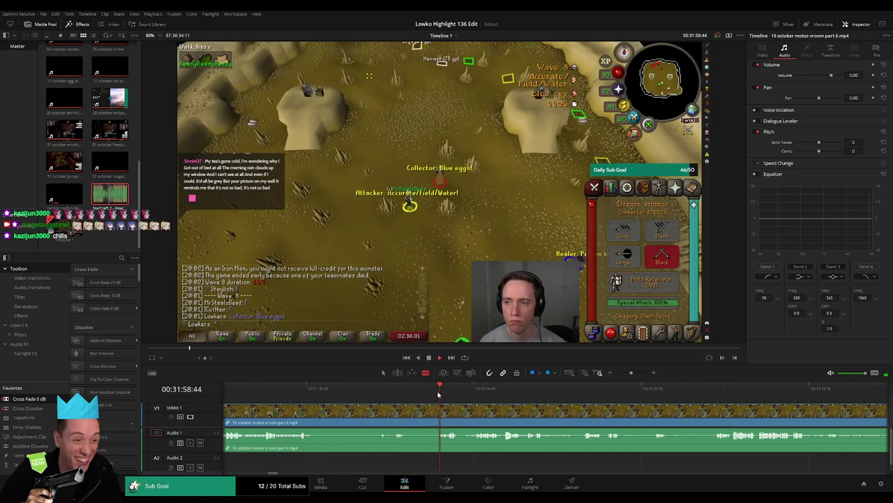
key("ctrl+b")
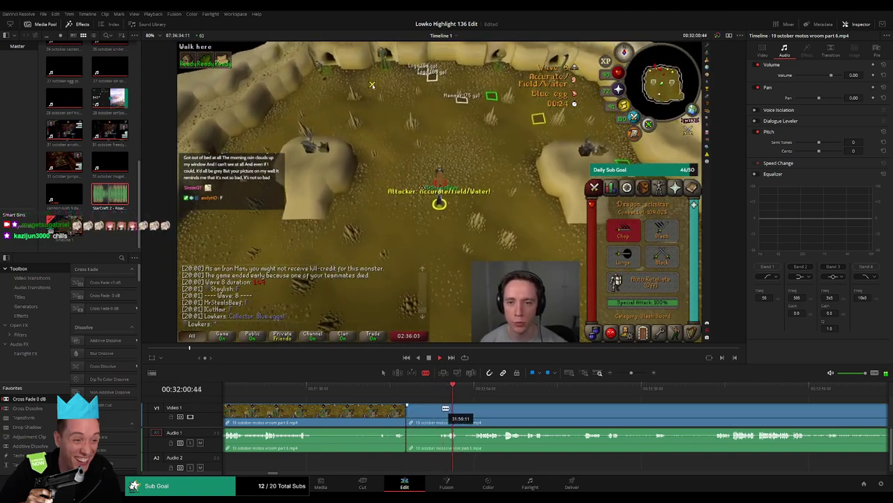
left_click_drag(407, 412, 431, 412)
left_click(423, 412)
key("BackSpace")
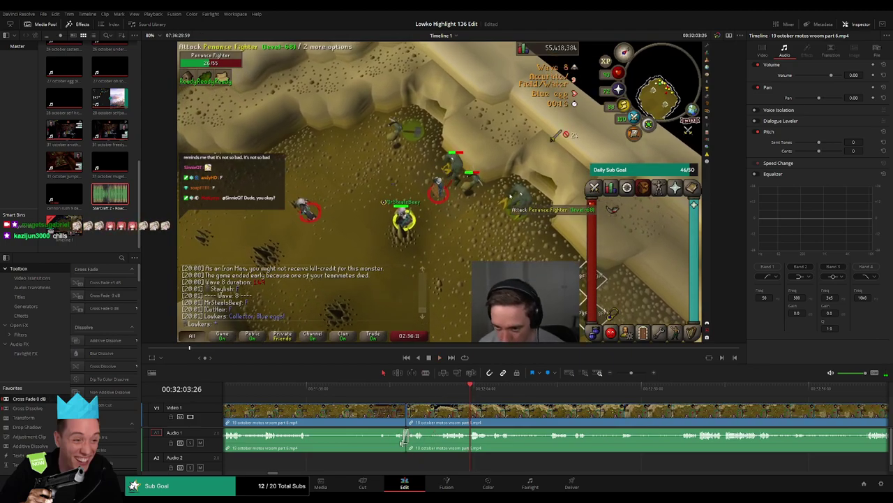
- Split again, trim the following clip's start, ripple delete the unwanted section, and split once more
scroll(428, 412, "right", 3)
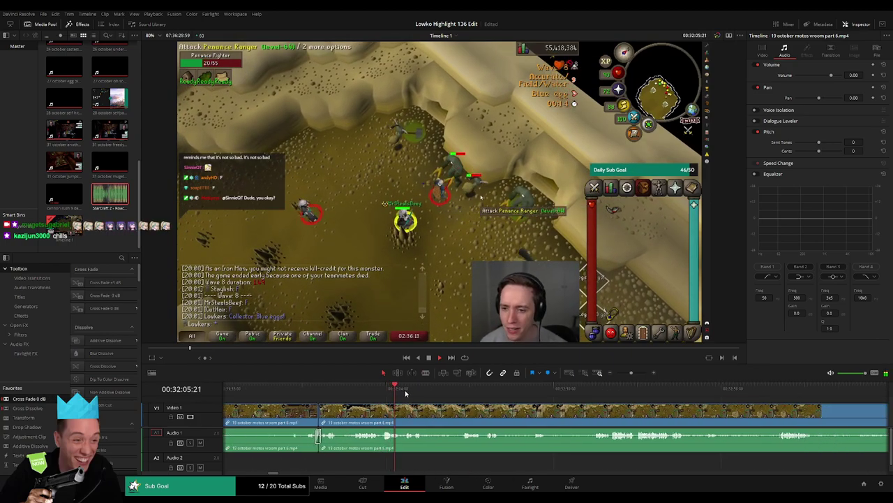
left_click(408, 393)
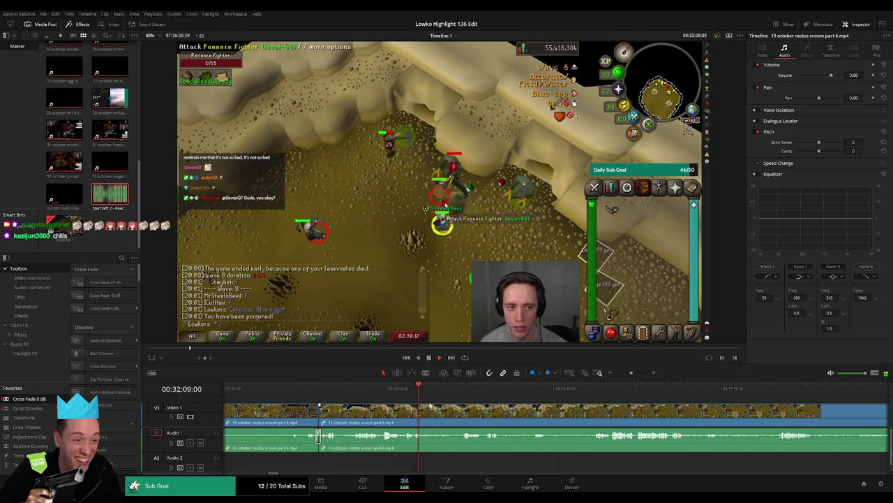
key("ctrl+b")
left_click(462, 396)
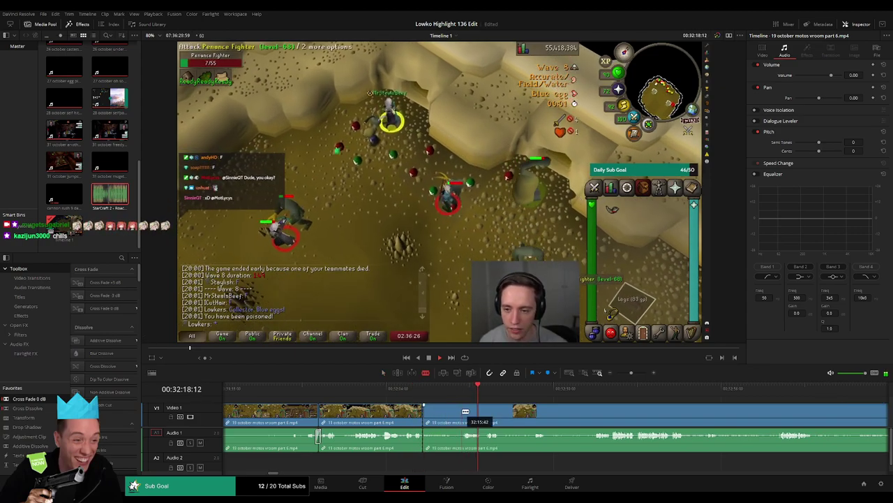
left_click_drag(466, 412, 454, 415)
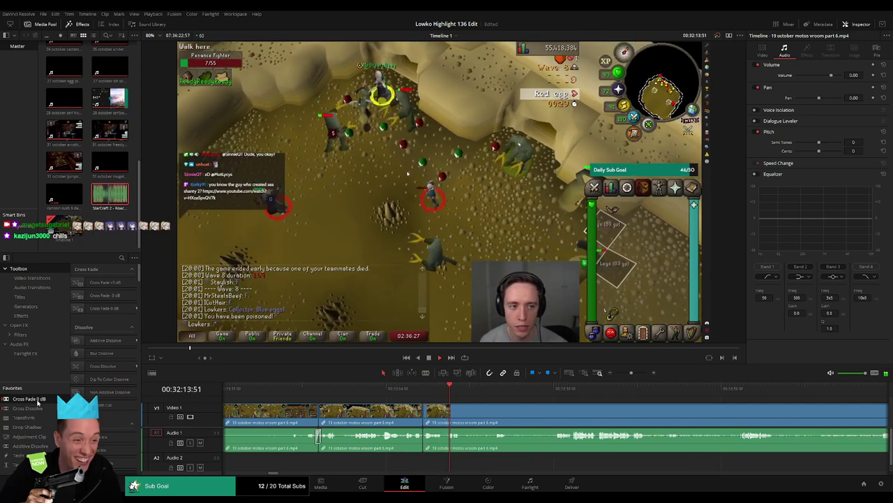
left_click(469, 399)
left_click(502, 412)
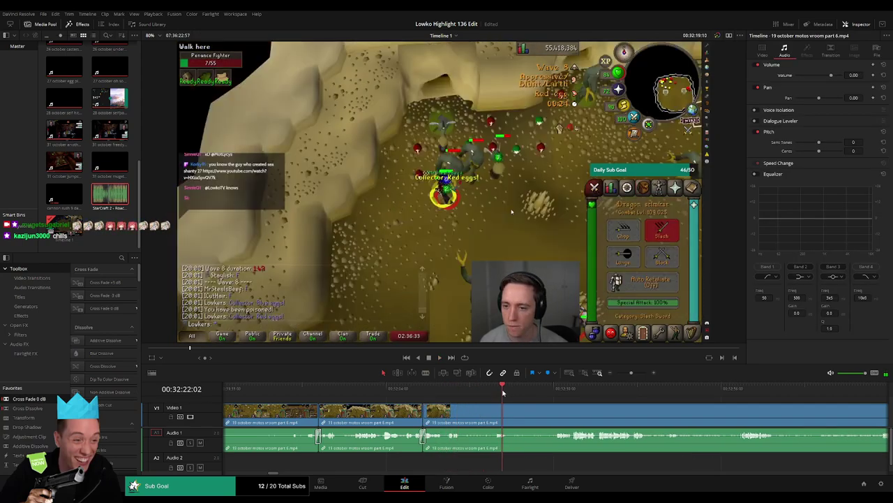
left_click(551, 390)
key("space")
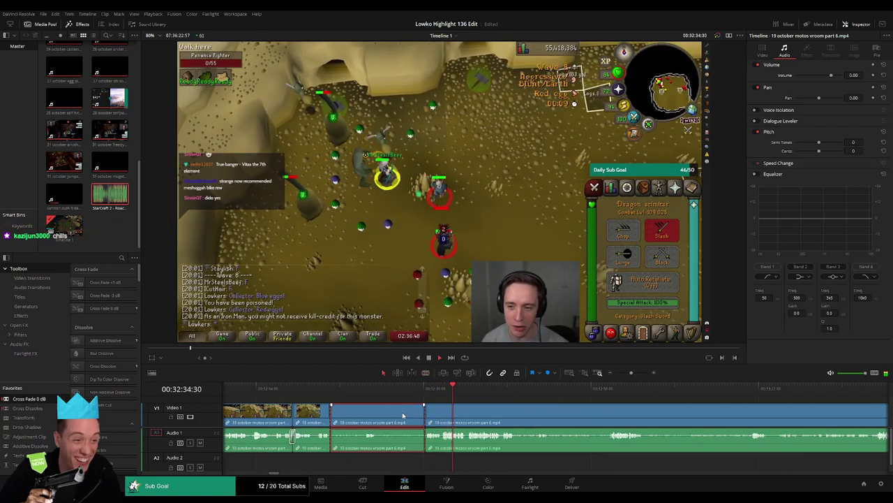
key("Delete")
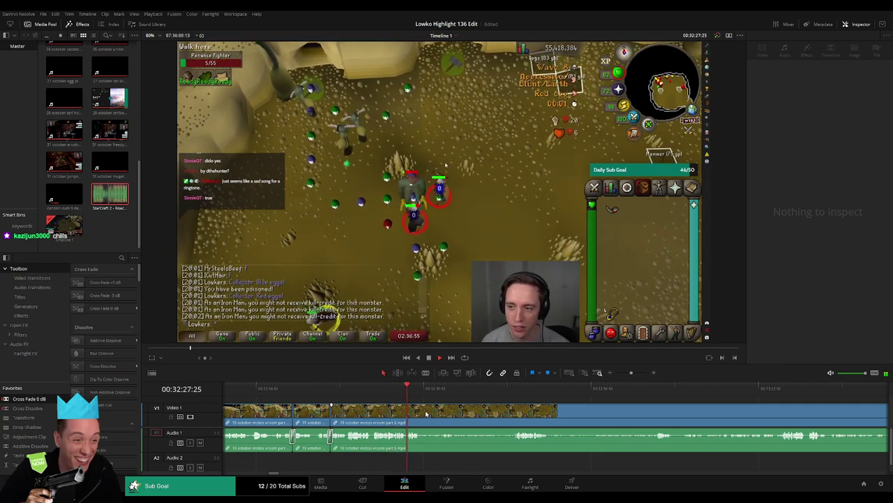
key("ctrl+b")
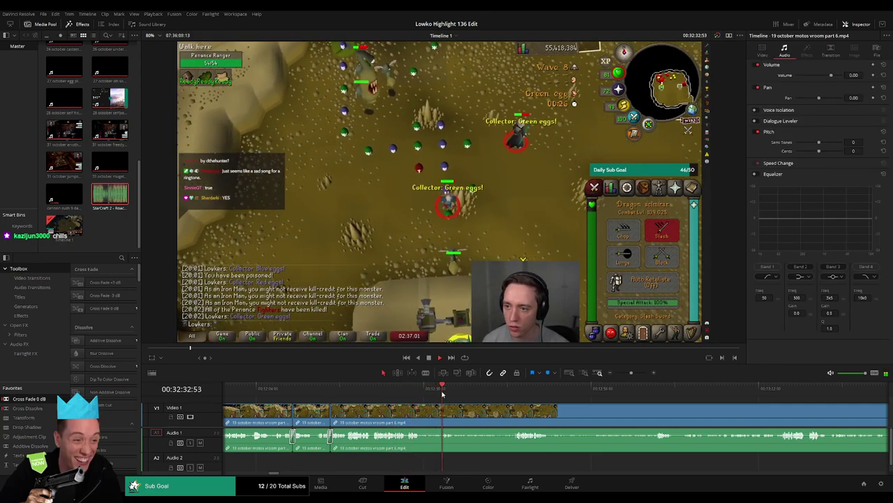
left_click(513, 396)
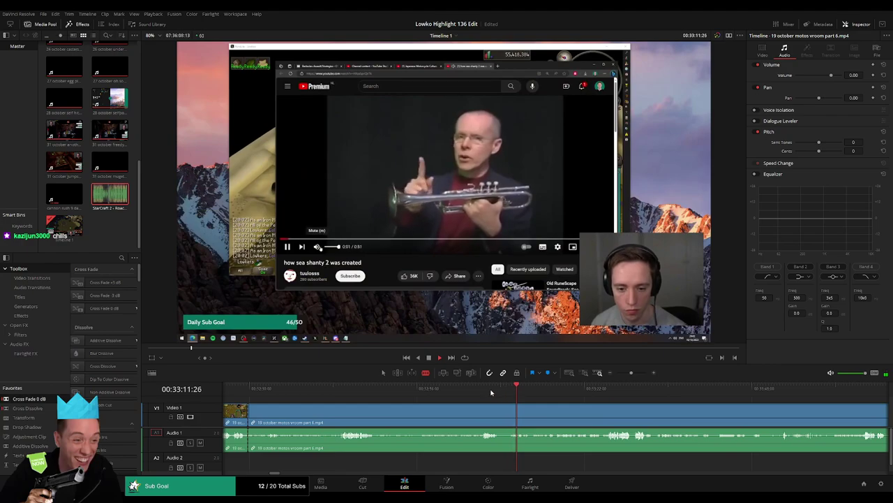
- Split near 00:32:46, ripple delete the part before it, and zoom in to replay the cut
left_click(491, 393)
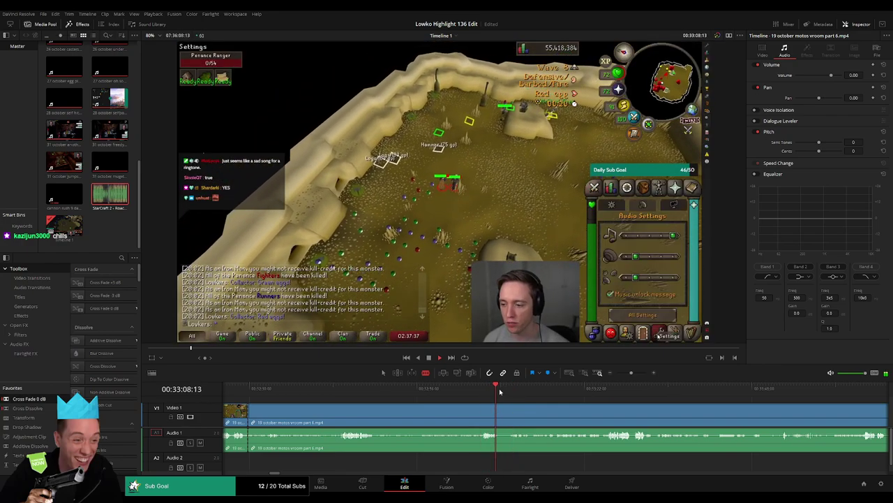
key("space")
left_click(484, 417)
key("ctrl+b")
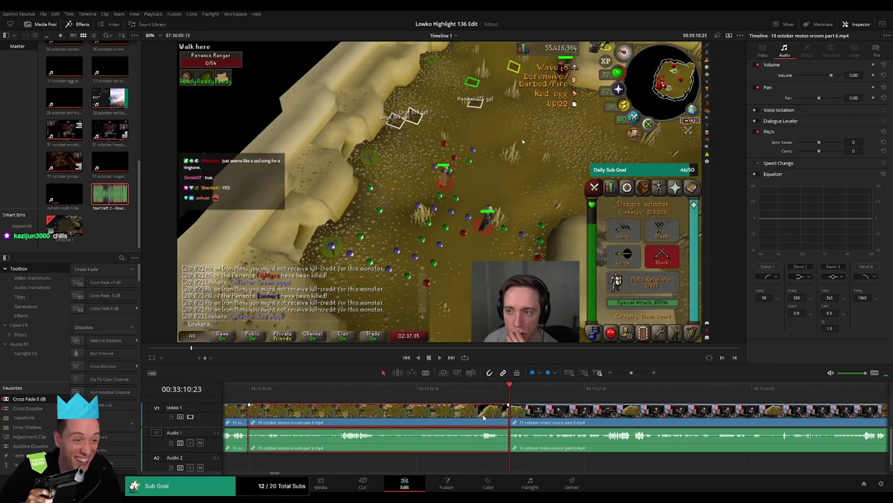
key("Delete")
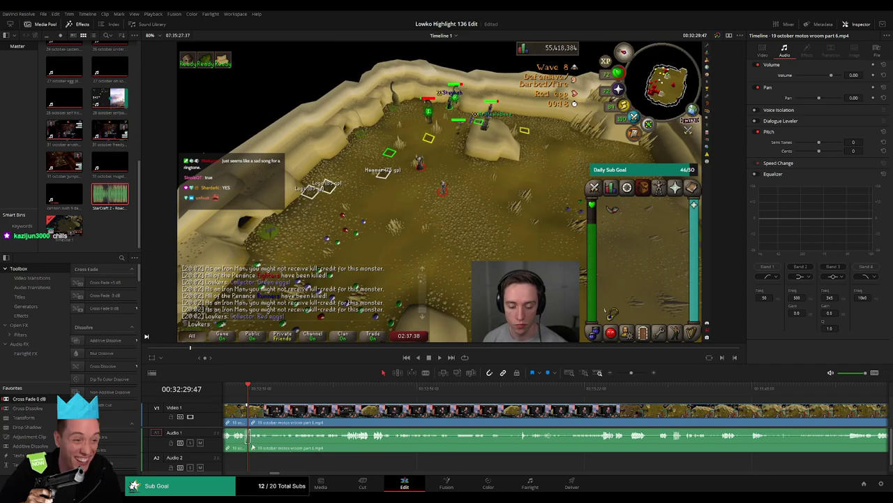
key("space")
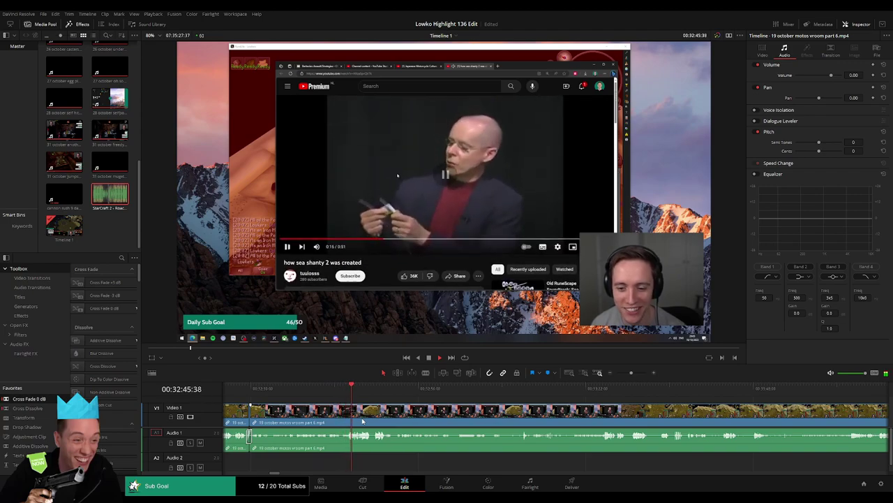
left_click_drag(636, 374, 638, 374)
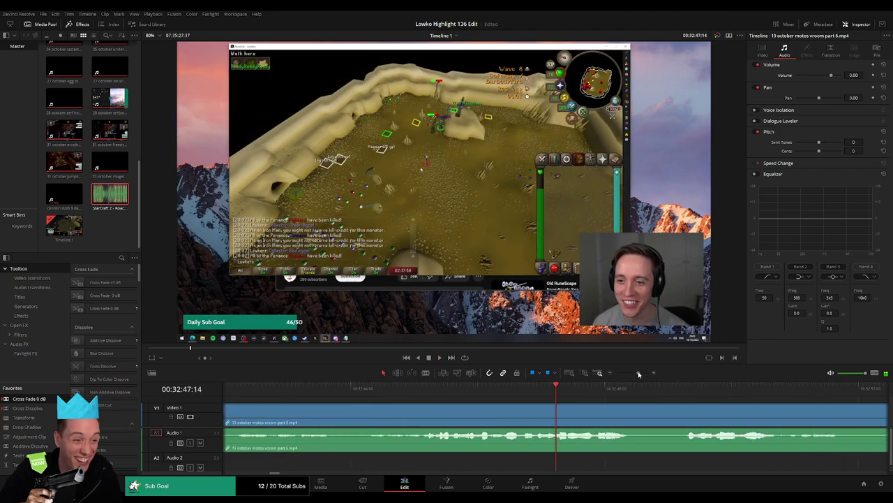
left_click(420, 389)
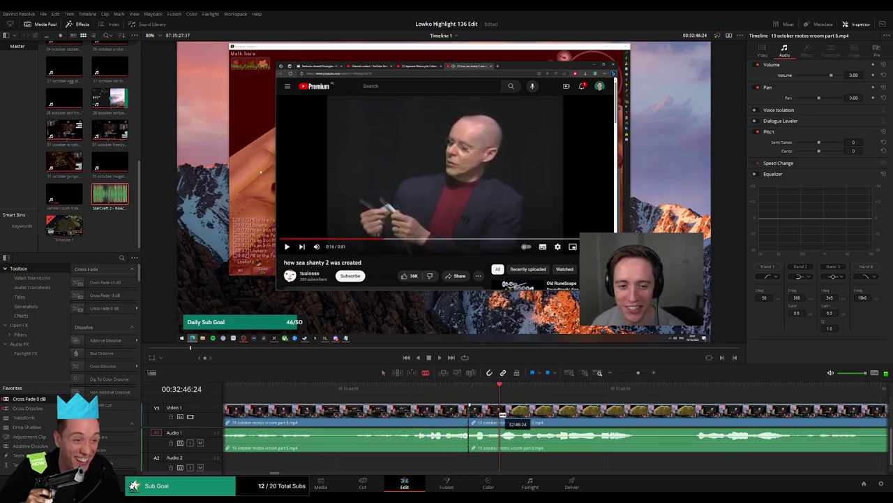
- Trim the edit, place StarCraft 2 - Roach Quotes on Audio 2 at the 00:32:46 cut, and play it back
left_click_drag(503, 415, 498, 415)
double_click(114, 199)
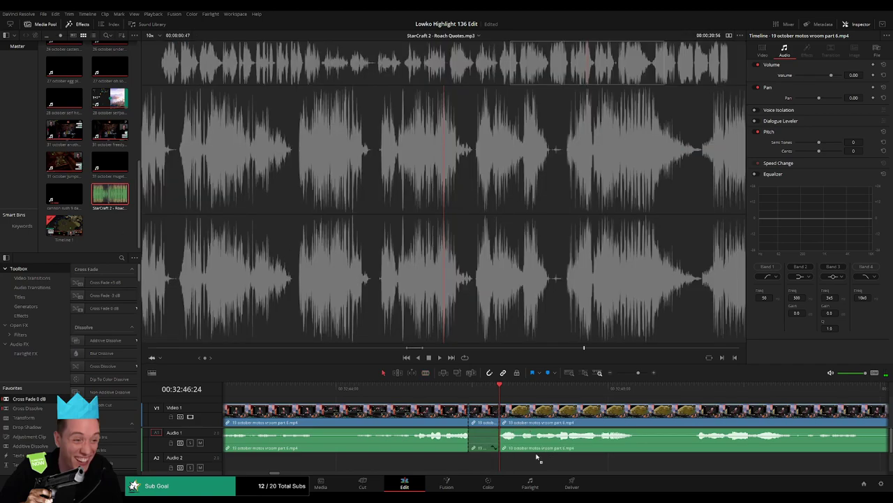
left_click_drag(465, 462, 455, 462)
type("-23")
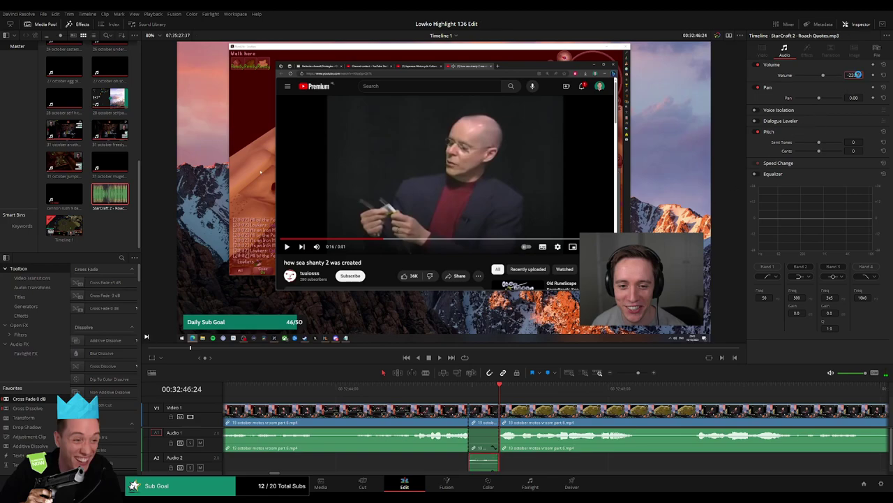
left_click(415, 389)
key("space")
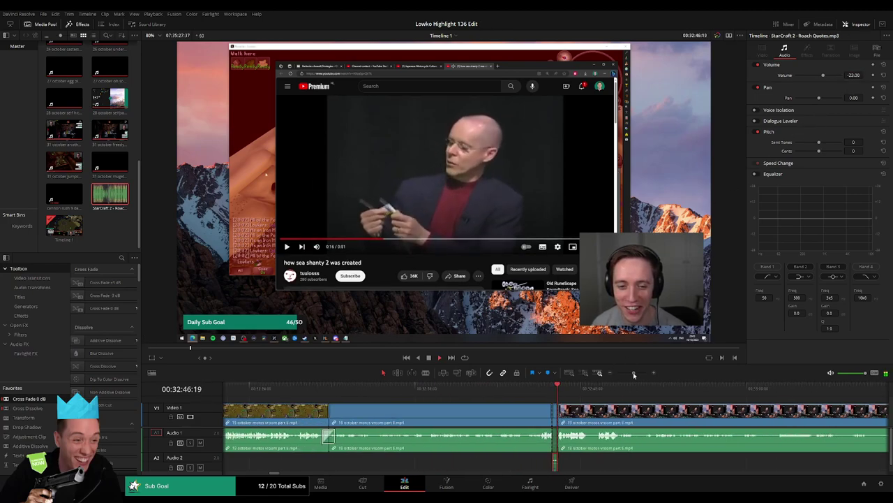
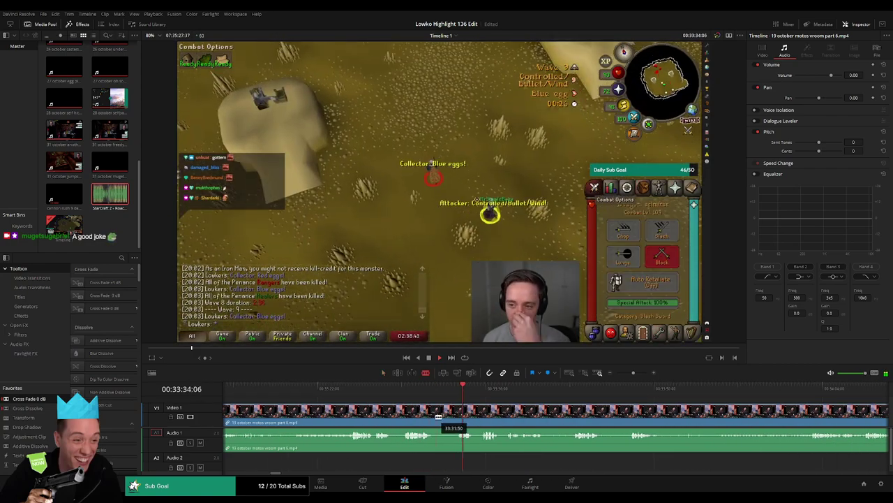
- Blade-cut both ends of the slow stretch in motos vroom part 6 and ripple-delete it
key("b")
left_click(433, 411)
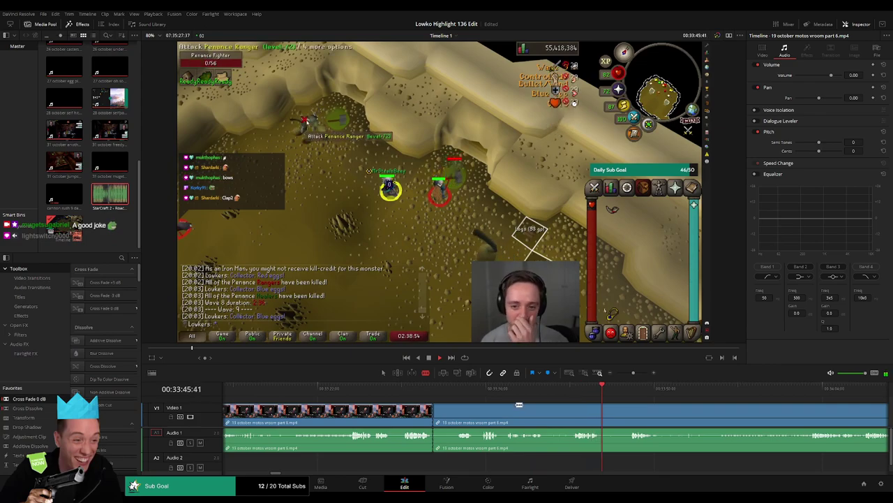
left_click(506, 409)
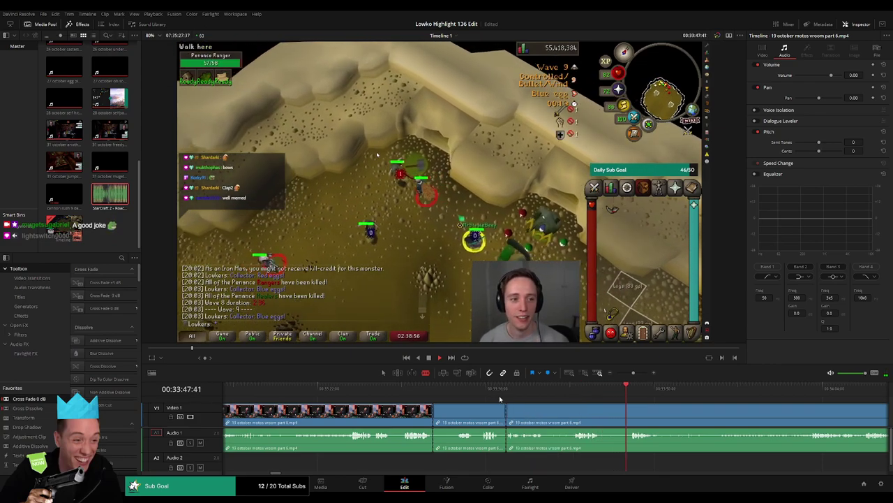
left_click(497, 410)
key("Delete")
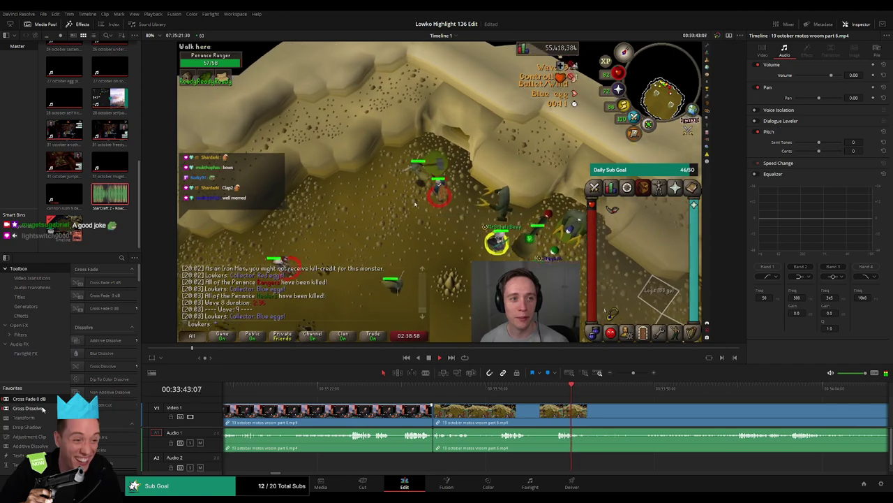
- Tighten the neighbouring edit points, remove the leftover sliver, and zoom the timeline out
left_click_drag(517, 412, 491, 416)
key("Delete")
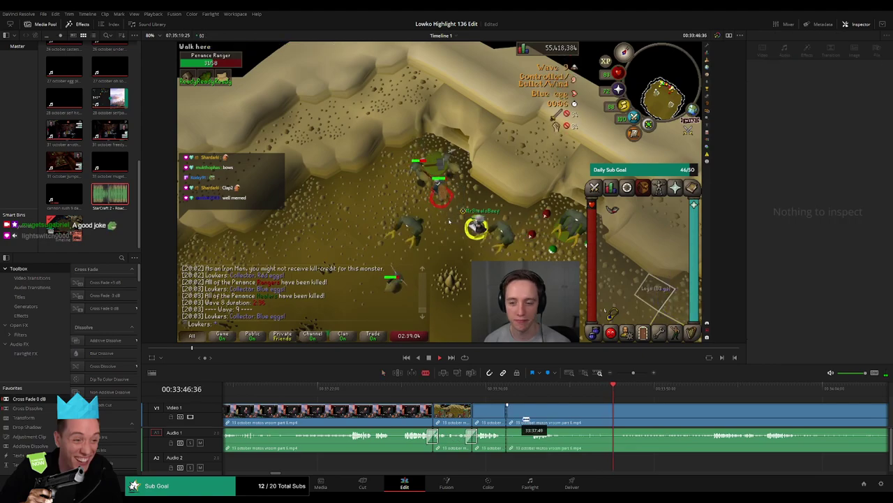
mouse_move(507, 414)
left_mouse_down()
mouse_move(564, 416)
mouse_move(542, 416)
left_mouse_up()
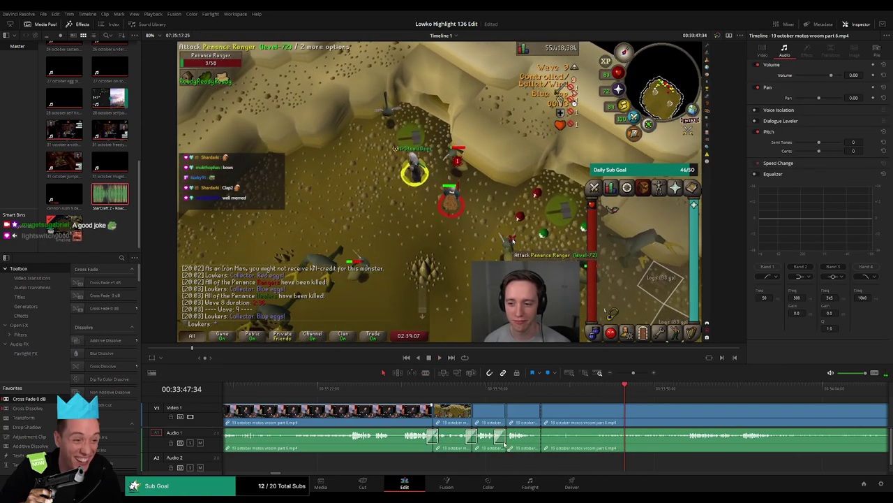
scroll(565, 400, "right", 2)
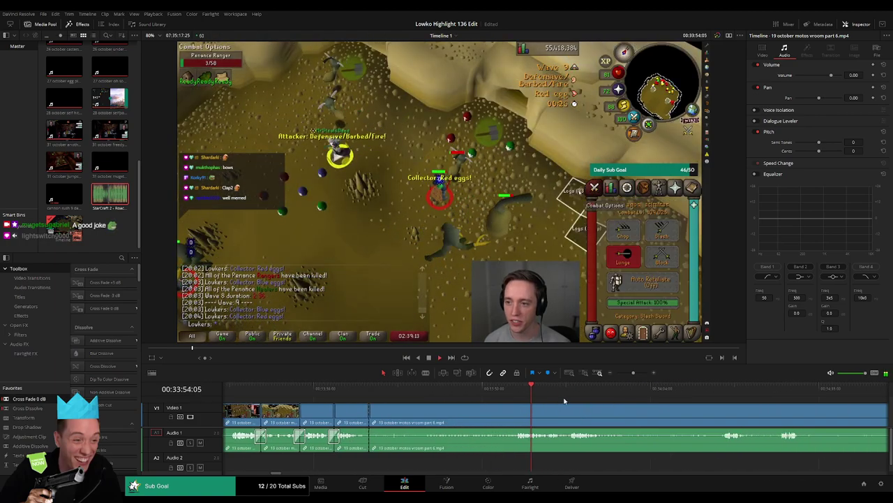
left_click_drag(634, 373, 626, 374)
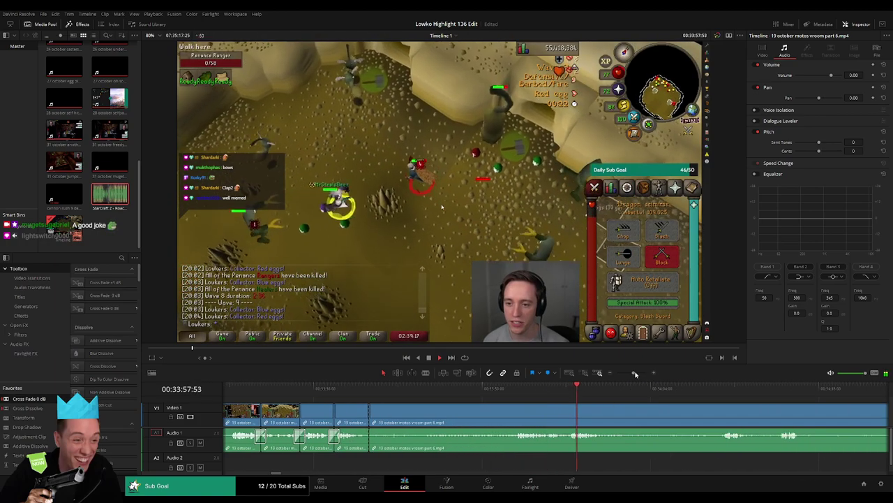
- Ripple-delete the long remaining motos vroom part 6 clip
left_click(599, 388)
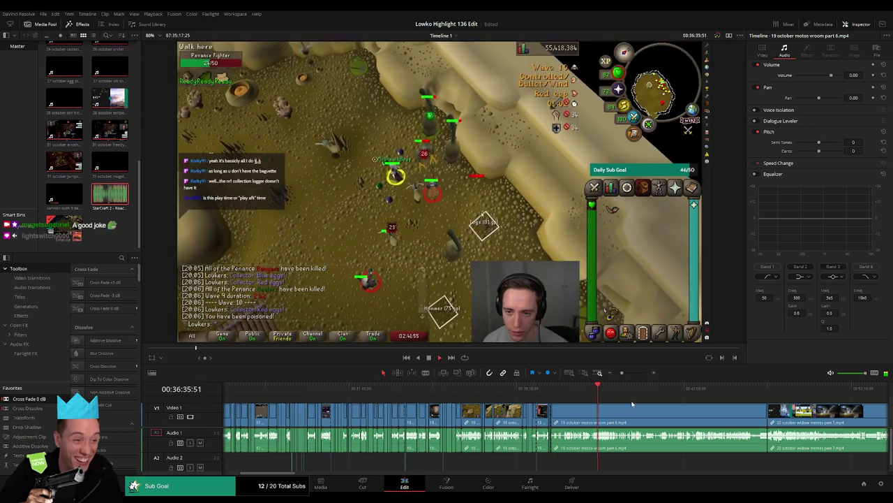
scroll(631, 403, "right", 2)
left_click(582, 415)
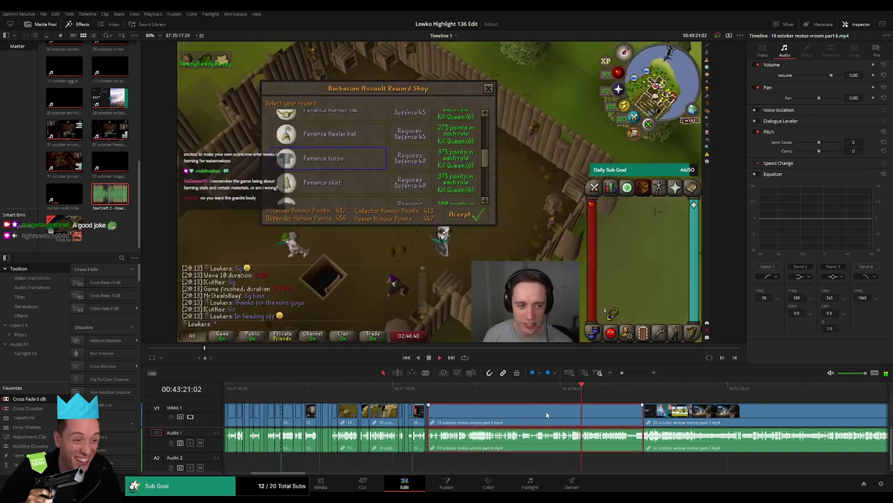
key("Delete")
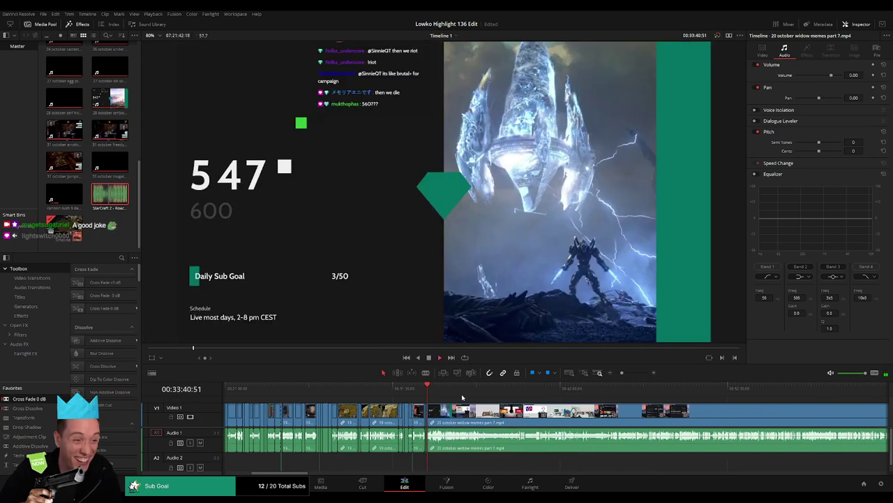
- Scrub through the widow memes part 7 clip to the Reddit monkey meme
left_click_drag(451, 392, 480, 391)
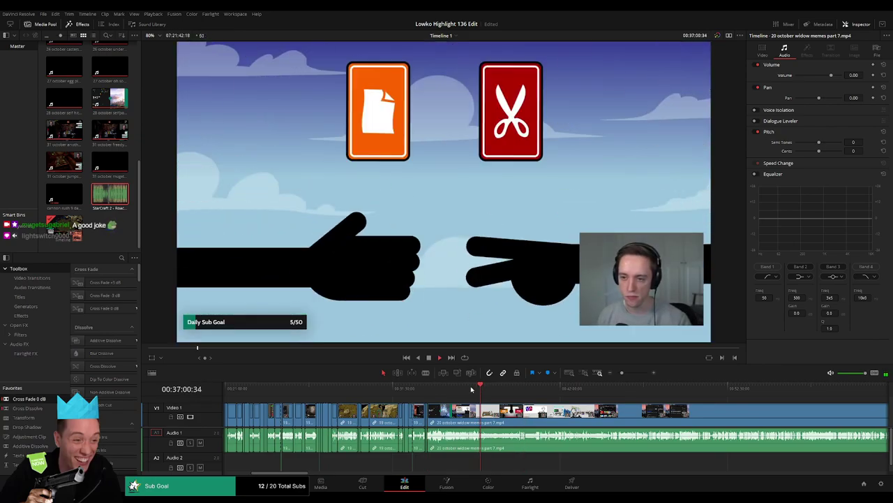
mouse_move(480, 391)
left_mouse_down()
mouse_move(514, 388)
mouse_move(485, 406)
mouse_move(458, 395)
left_mouse_up()
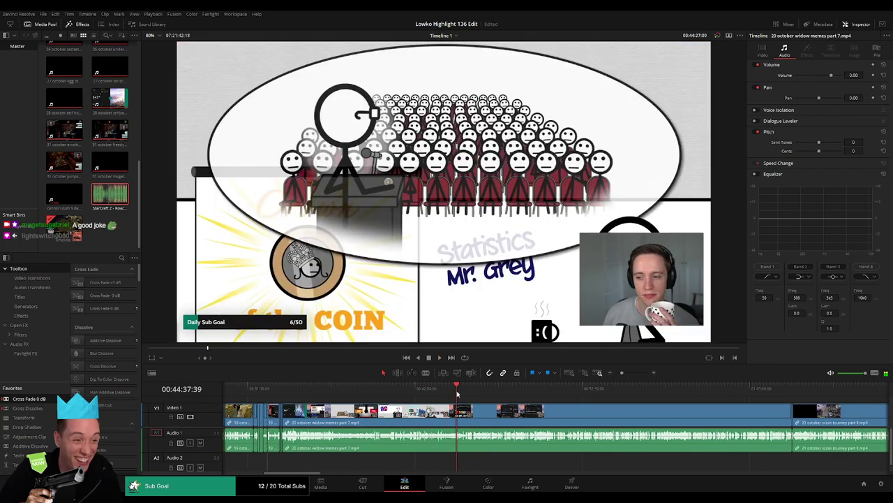
mouse_move(515, 389)
left_mouse_down()
mouse_move(499, 389)
mouse_move(508, 388)
left_mouse_up()
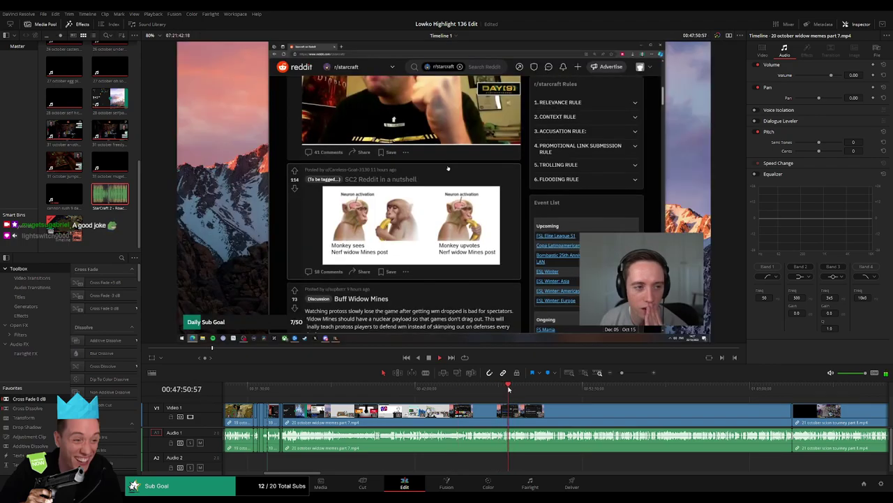
left_click_drag(622, 373, 632, 374)
left_click_drag(441, 390, 431, 390)
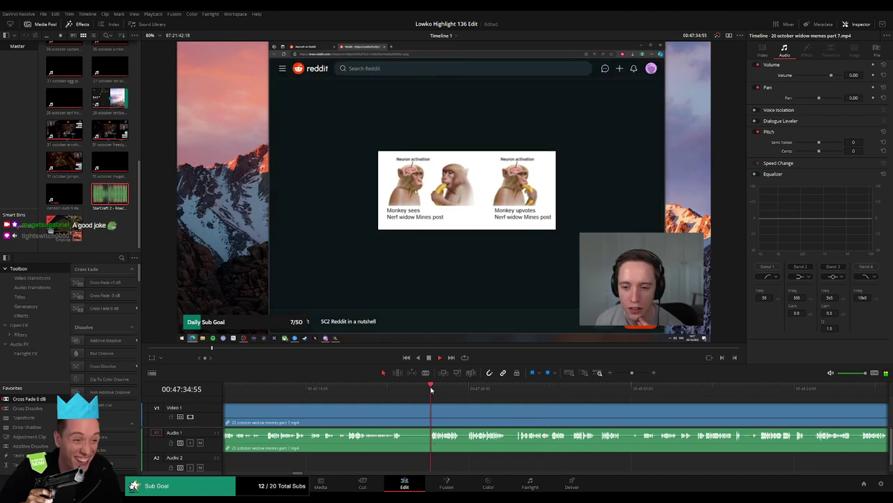
key("space")
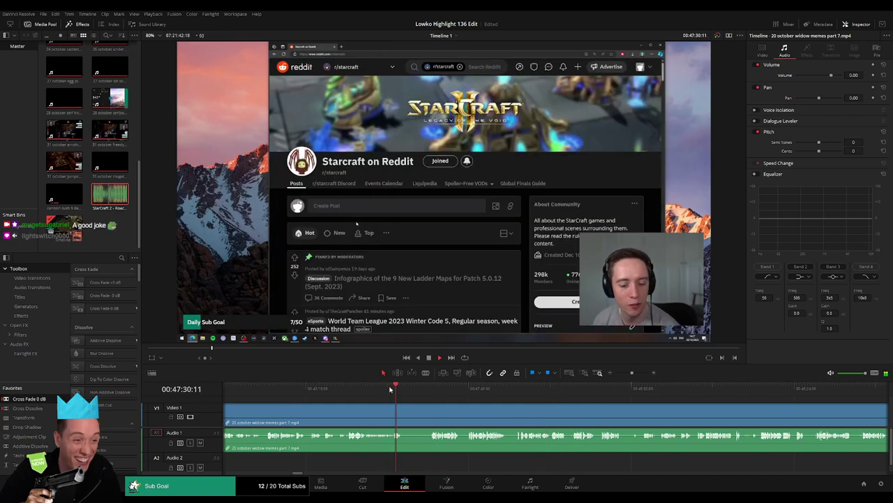
left_click(428, 388)
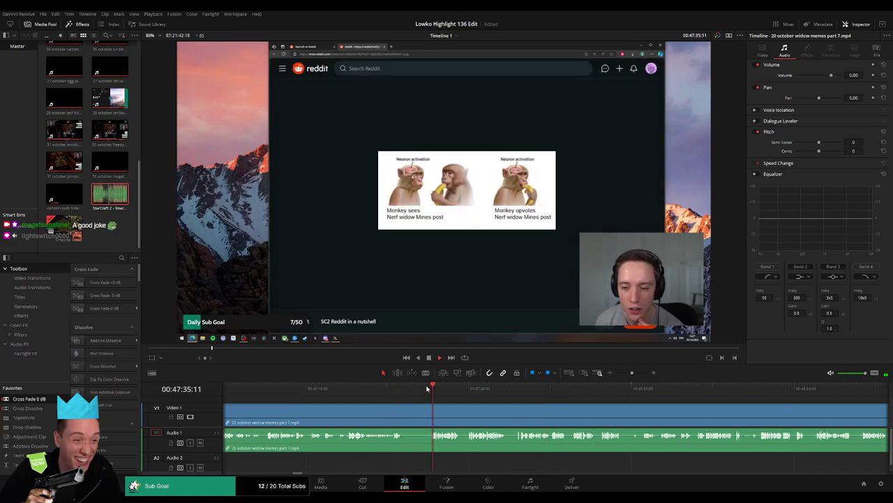
- Split the widow memes clip at the monkey meme and ripple-delete everything before it
left_click(433, 407)
key("a")
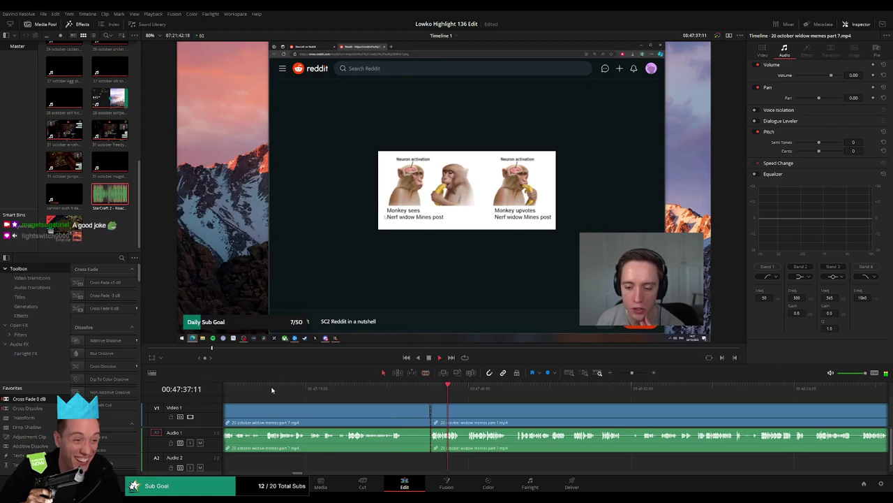
left_click(272, 390)
left_click(430, 391)
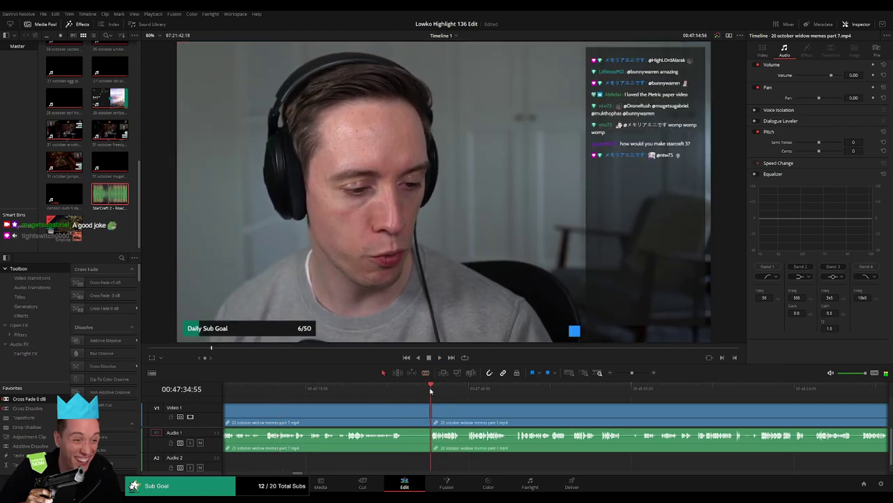
left_click(410, 412)
key("Delete")
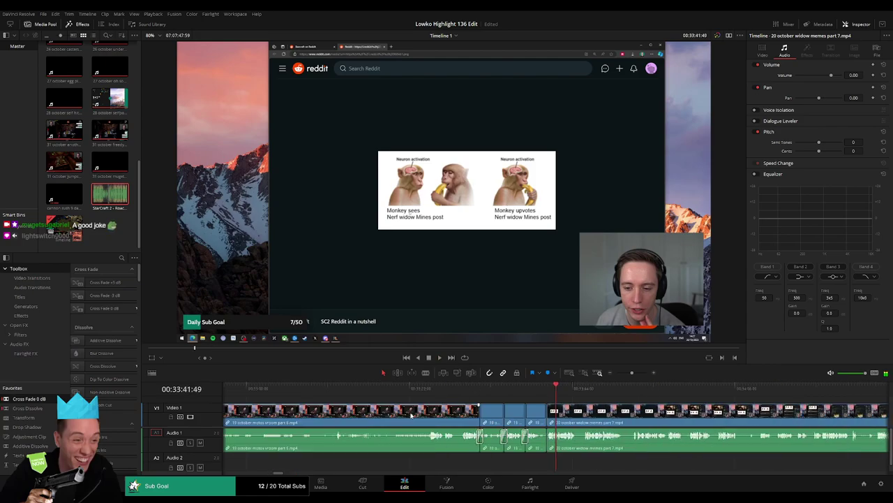
- Trim two edit points in the widow memes clip, removing the small leftover pieces
scroll(560, 413, "right", 5)
scroll(362, 414, "right", 2)
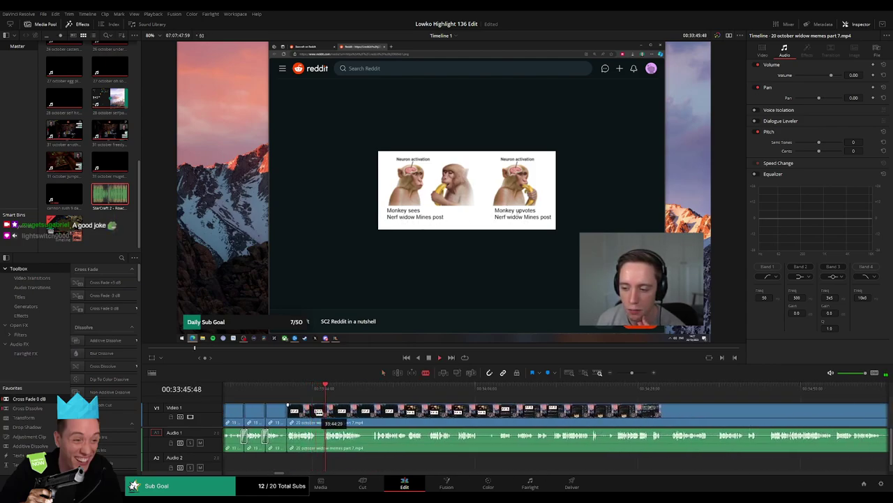
left_click_drag(327, 413, 321, 415)
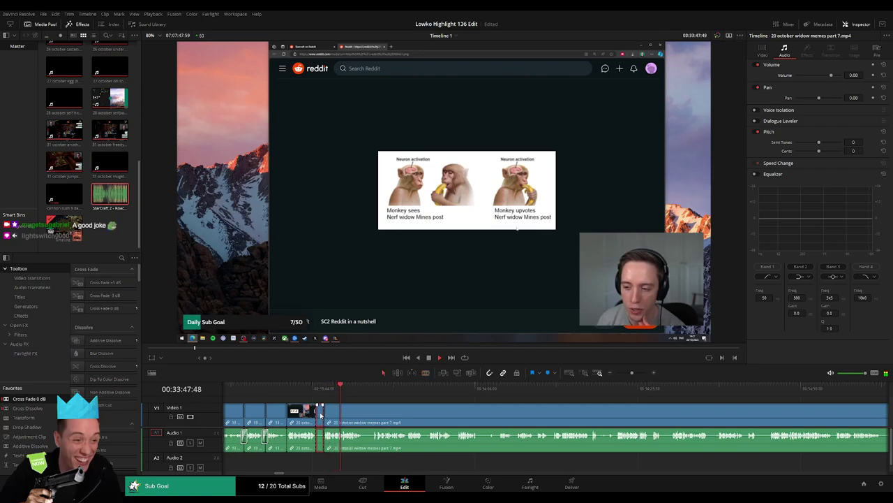
key("Delete")
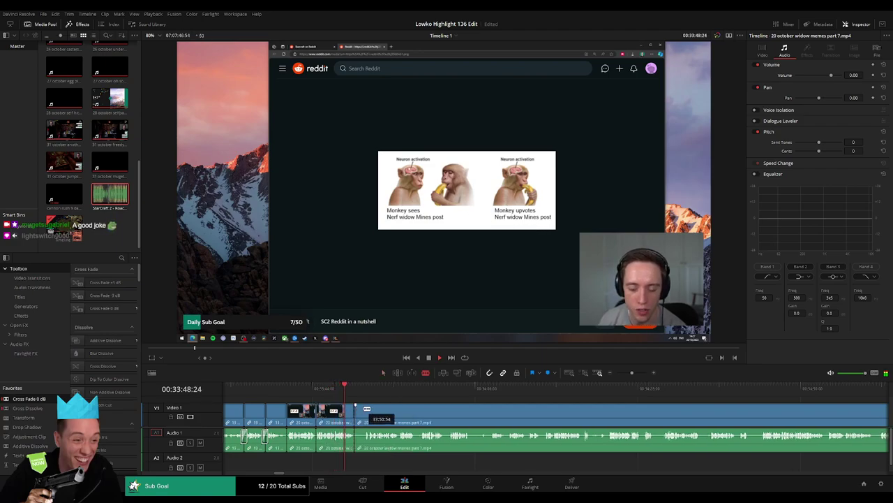
left_click_drag(367, 410, 362, 411)
key("Delete")
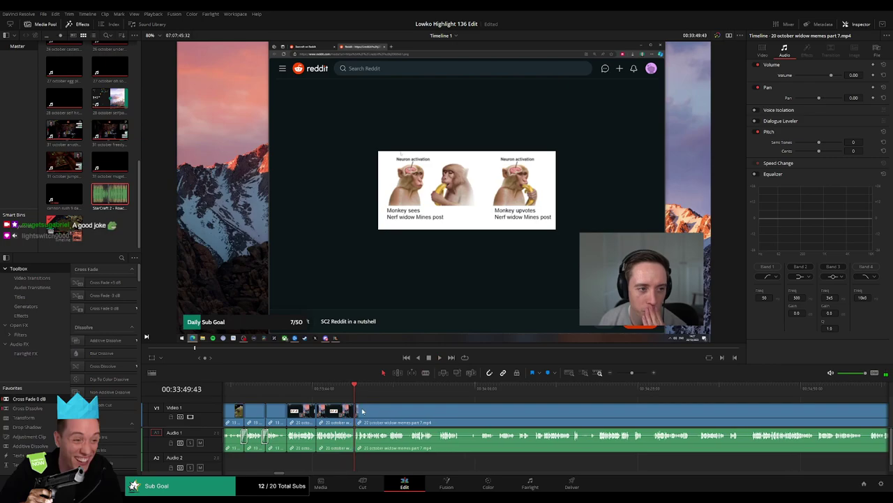
- Blade-split the widow memes part 7 clip at three points
scroll(419, 408, "right", 3)
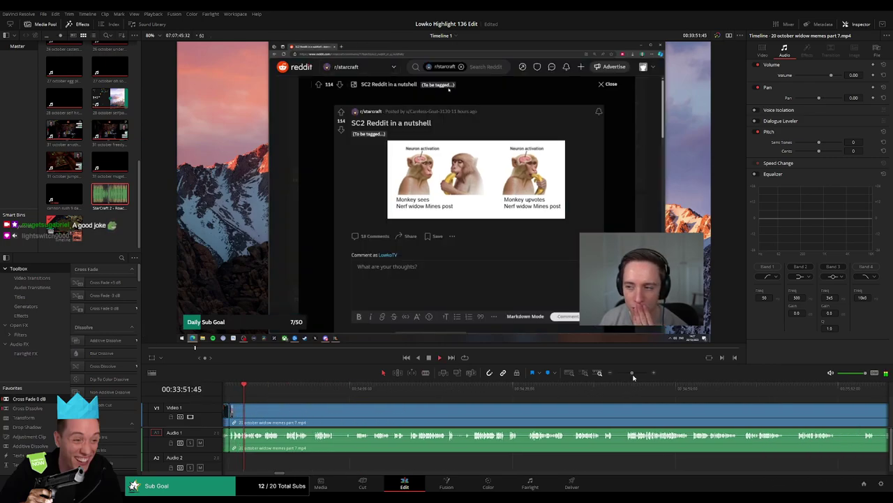
scroll(650, 415, "left", 7)
scroll(484, 408, "right", 3)
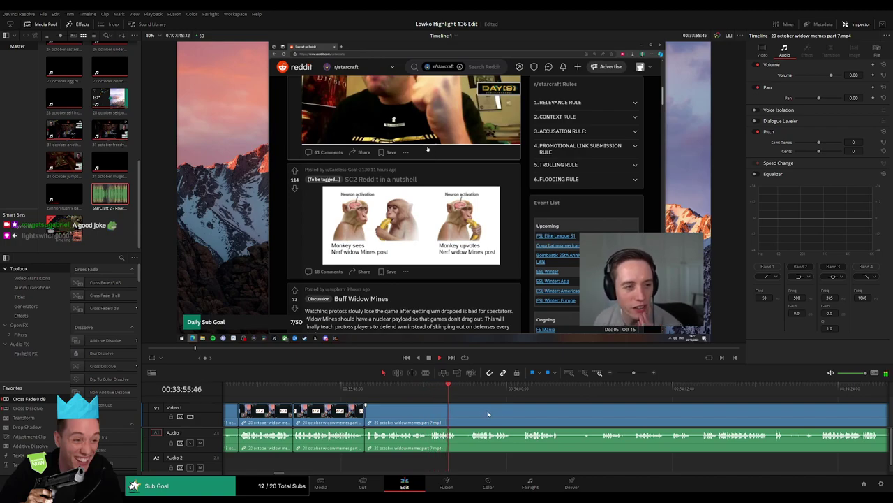
scroll(527, 413, "right", 3)
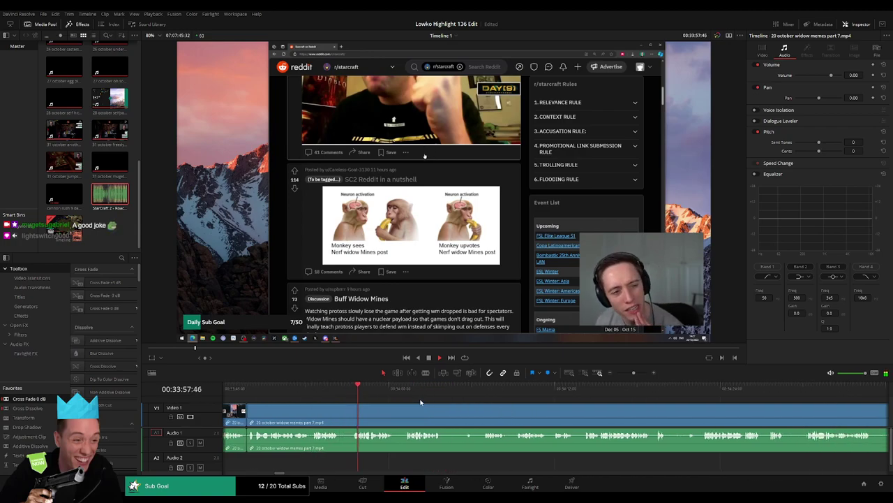
left_click(300, 389)
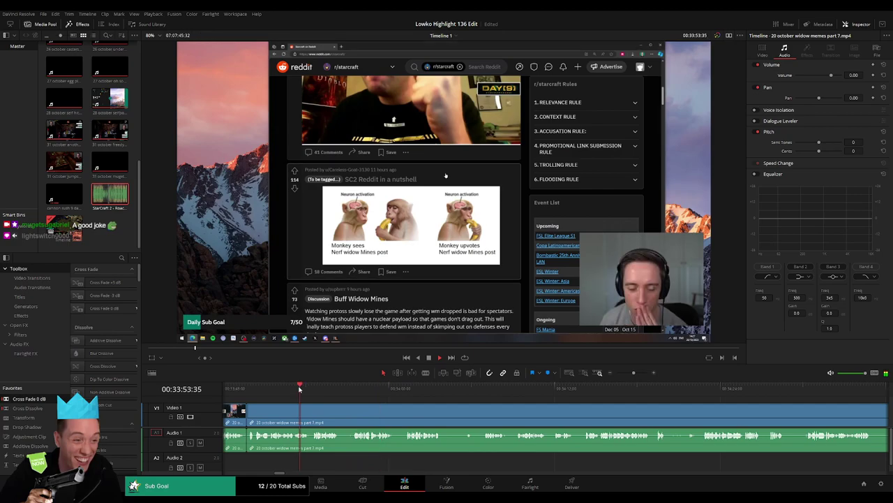
key("b")
left_click(310, 410)
left_click(479, 389)
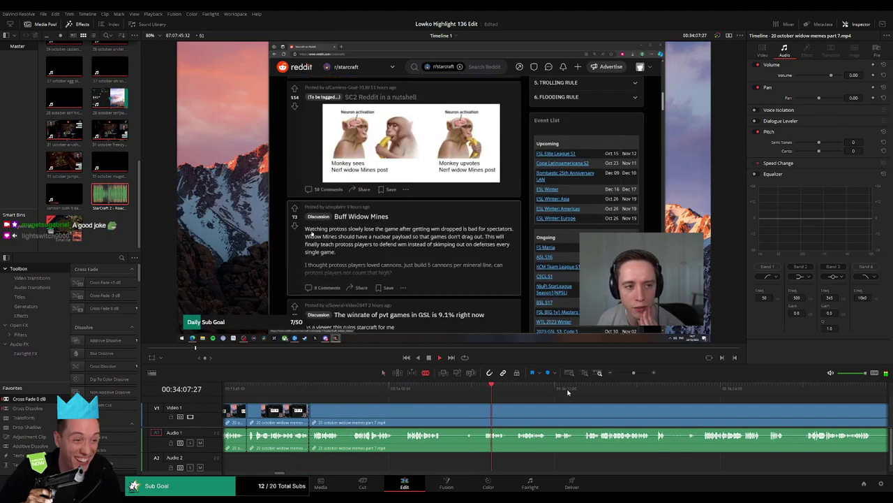
left_click(642, 388)
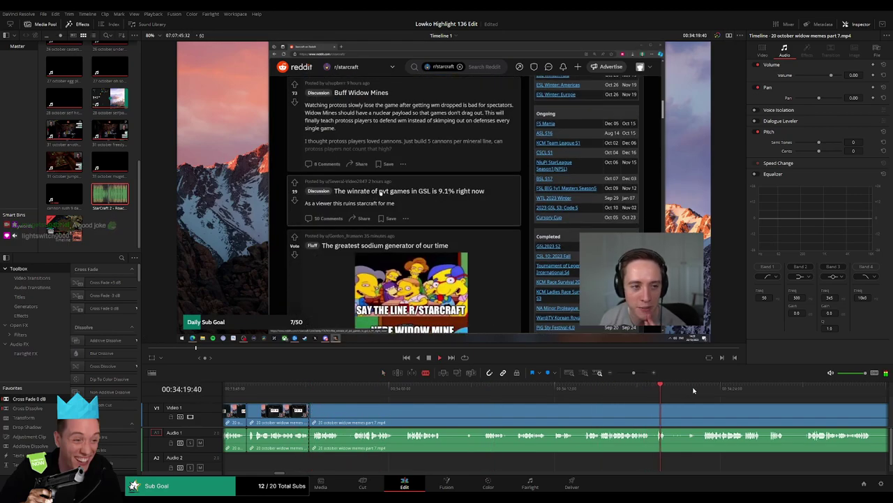
- Skim ahead through the VOD, then ripple-delete the unwanted clip section
scroll(516, 395, "right", 8)
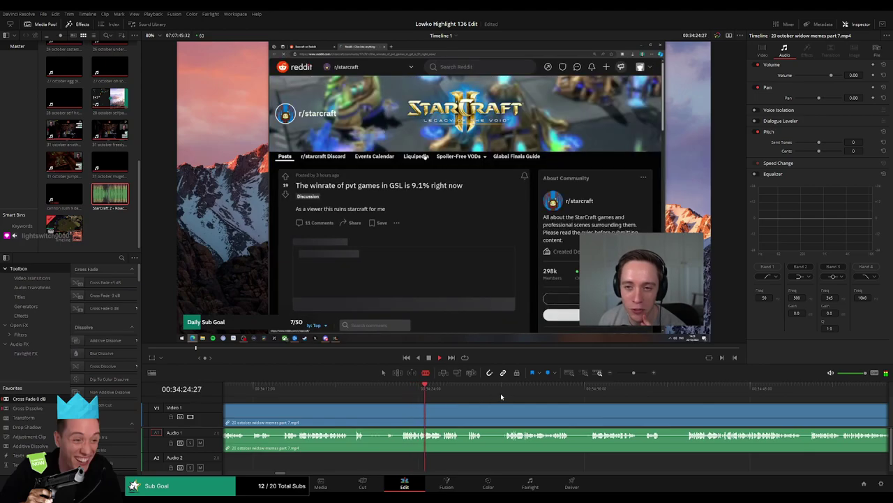
left_click(510, 389)
left_click(678, 389)
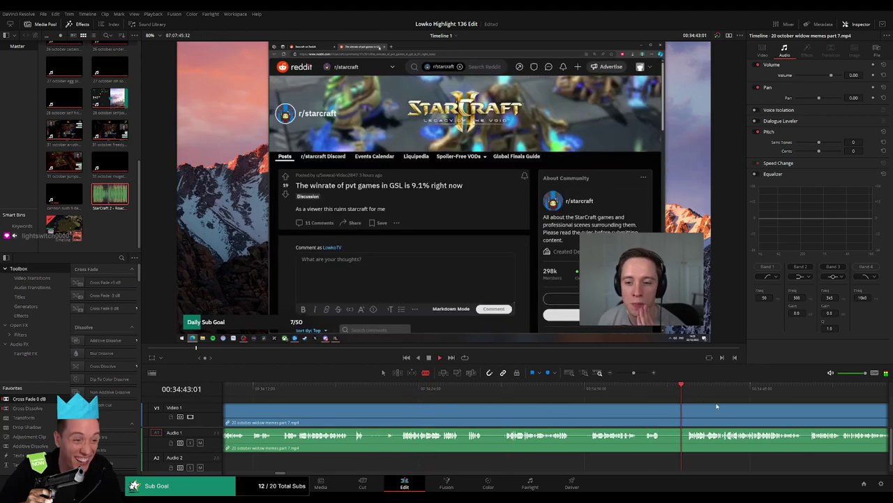
scroll(678, 394, "right", 6)
left_click(700, 389)
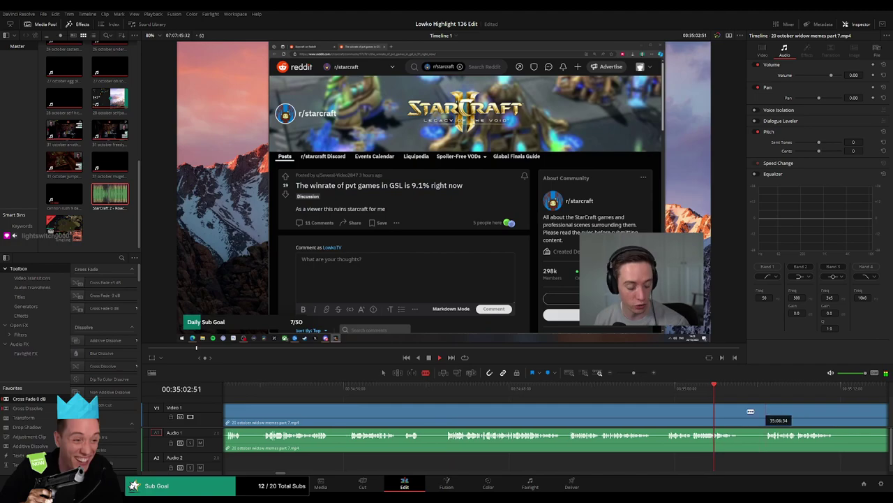
scroll(461, 394, "right", 8)
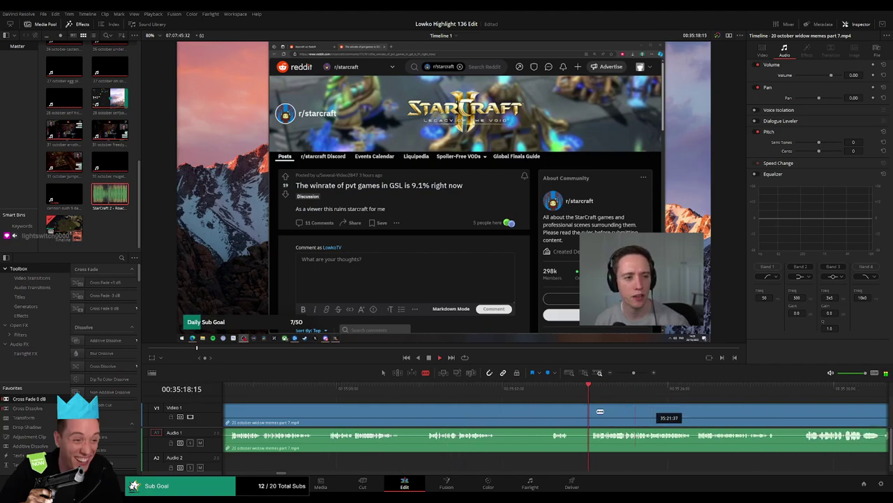
left_click(379, 389)
left_click(530, 389)
left_click(604, 389)
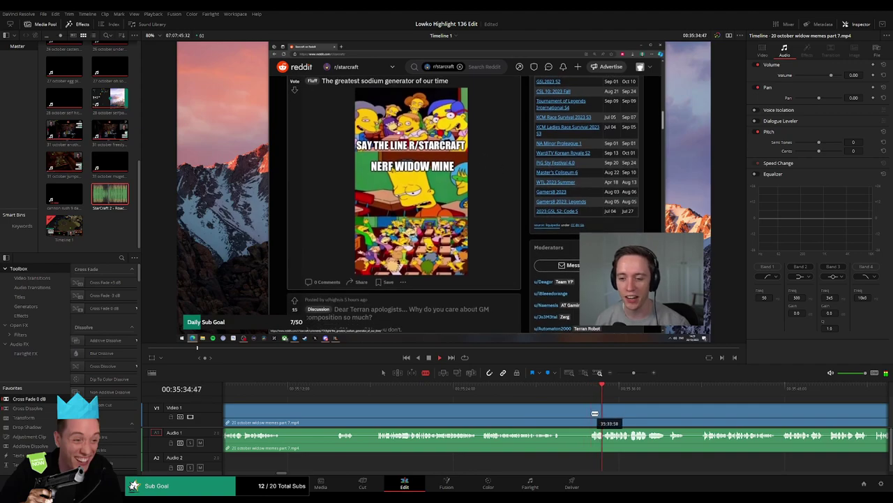
left_click(571, 416)
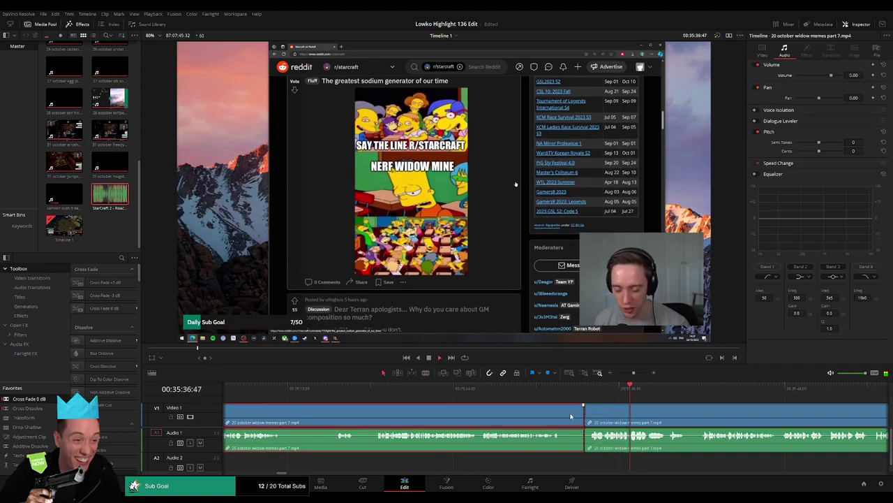
key("BackSpace")
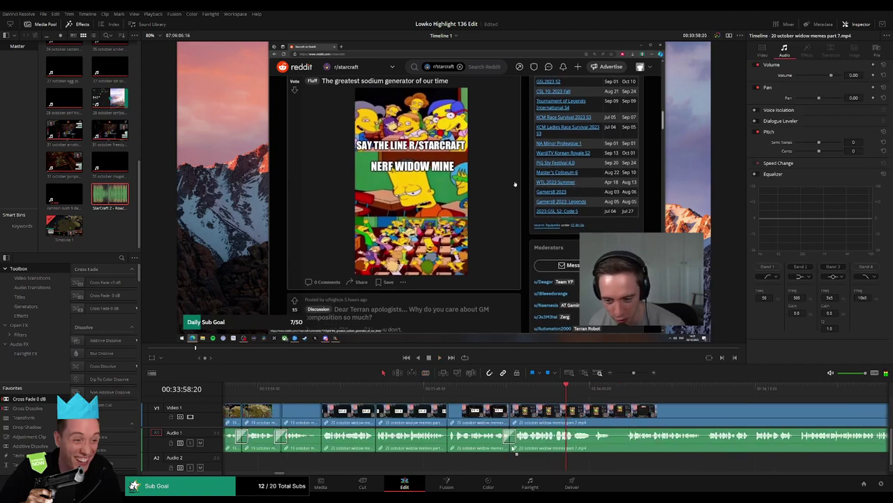
- Blade both ends of the short dull moment and ripple-delete it
scroll(474, 433, "right", 5)
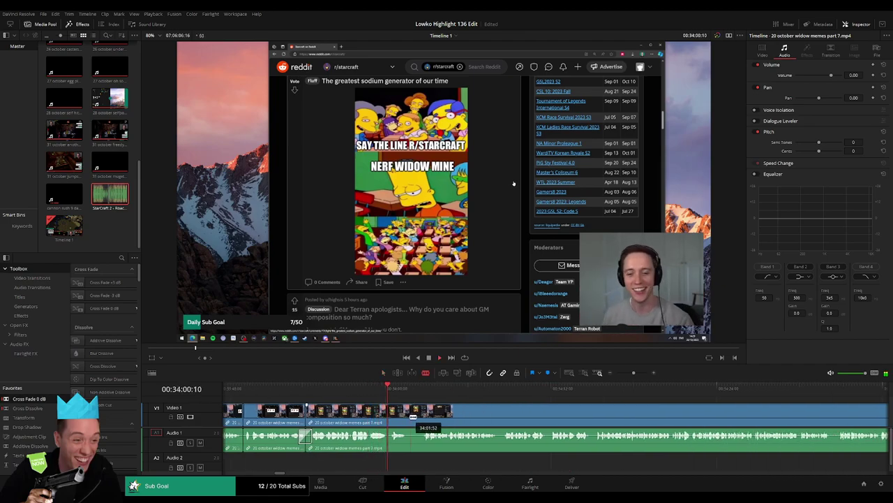
left_click(409, 417)
left_click(421, 417)
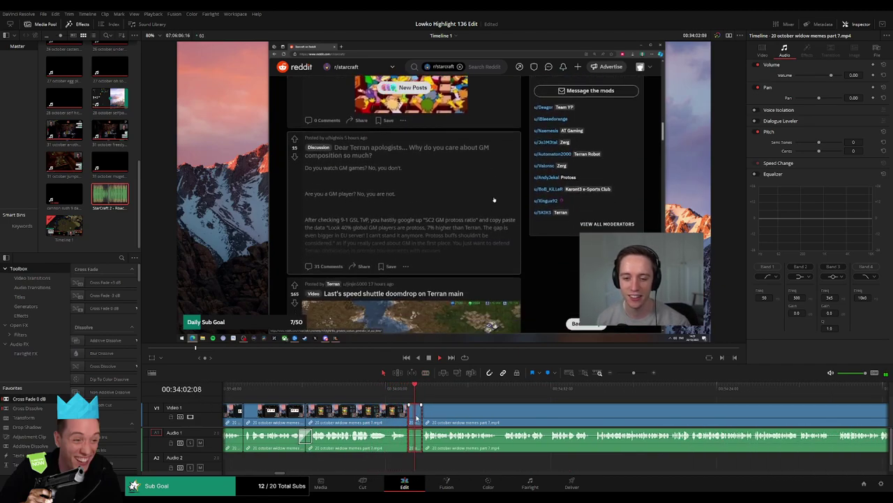
key("BackSpace")
- Move further along the widow memes clip and zoom the timeline in for finer cuts
scroll(353, 409, "right", 3)
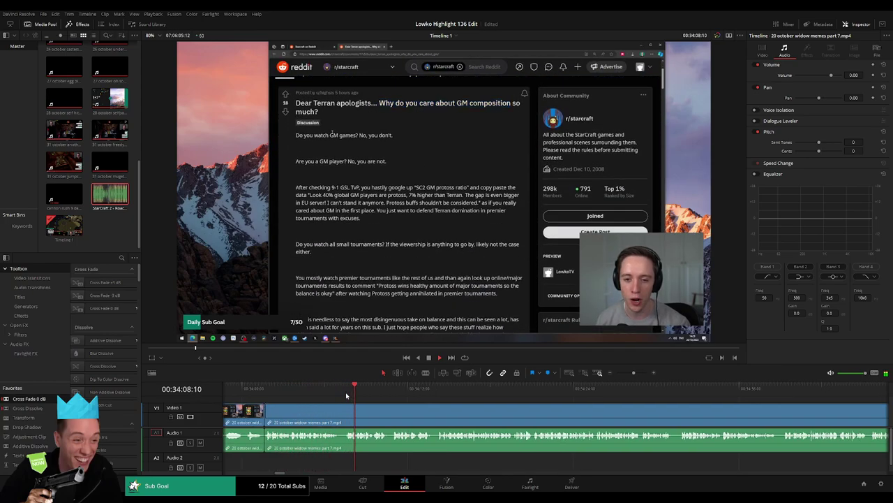
left_click(387, 390)
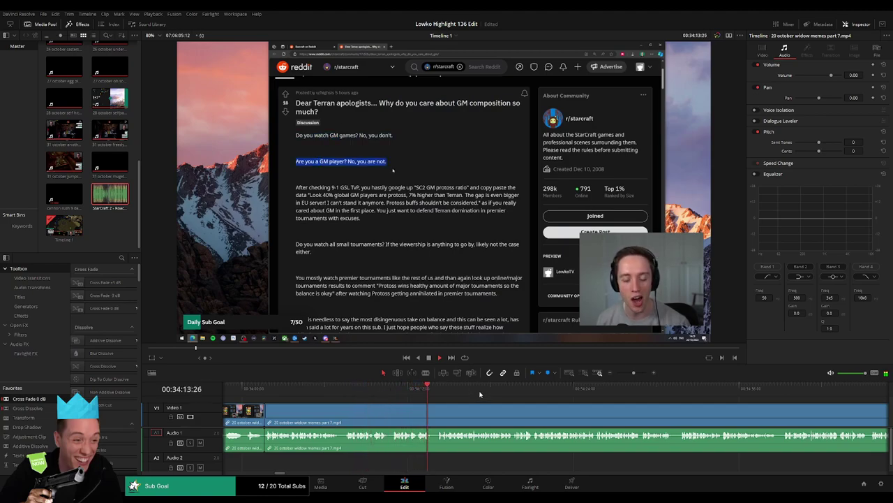
scroll(560, 403, "right", 3)
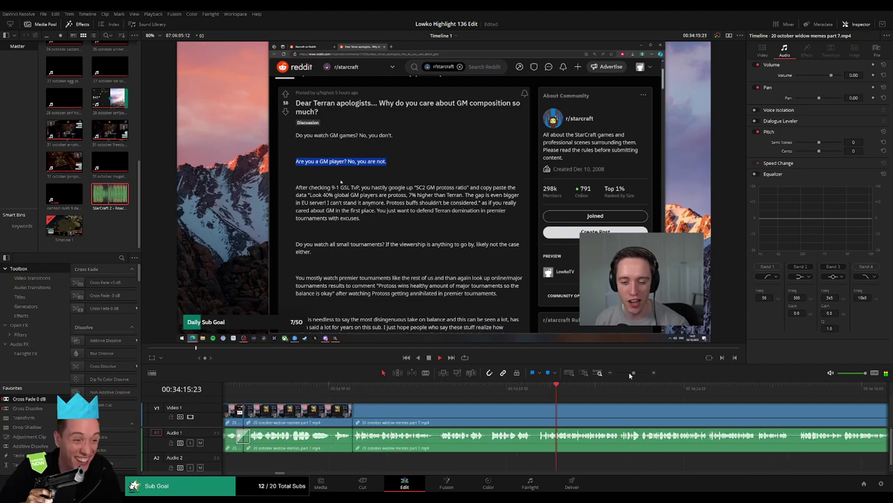
scroll(630, 373, "down", 5)
scroll(633, 374, "up", 5)
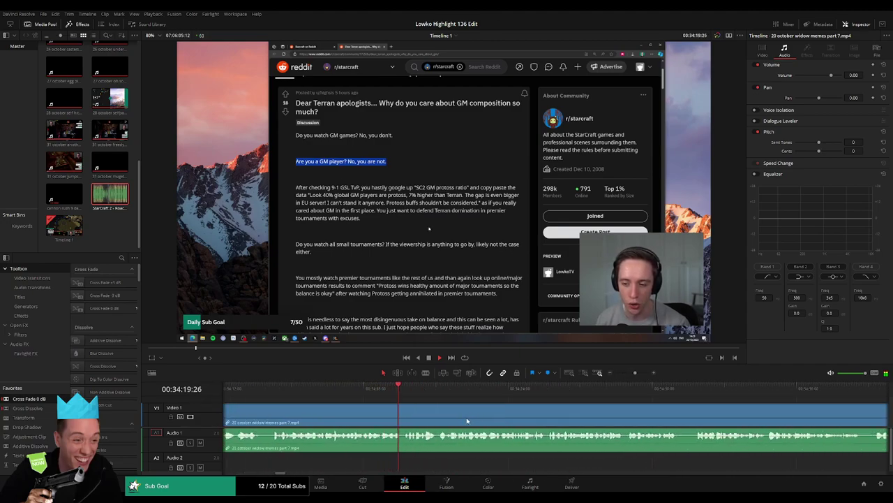
scroll(497, 419, "right", 3)
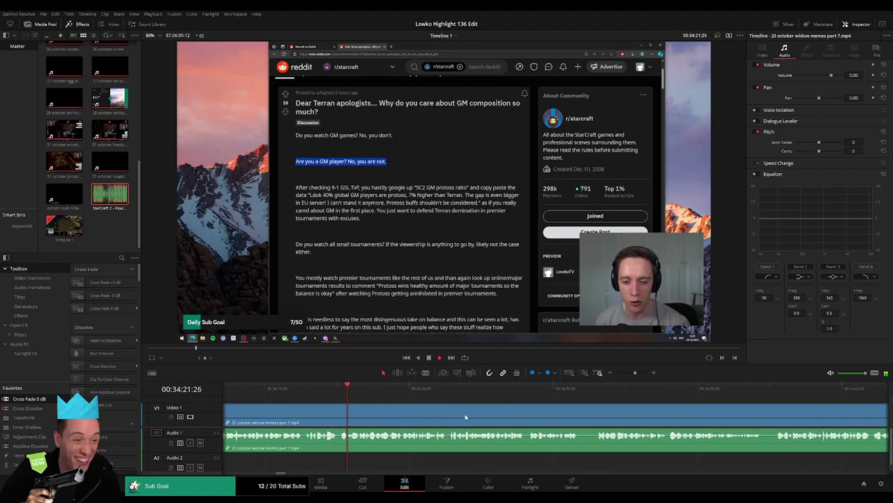
scroll(621, 374, "down", 5)
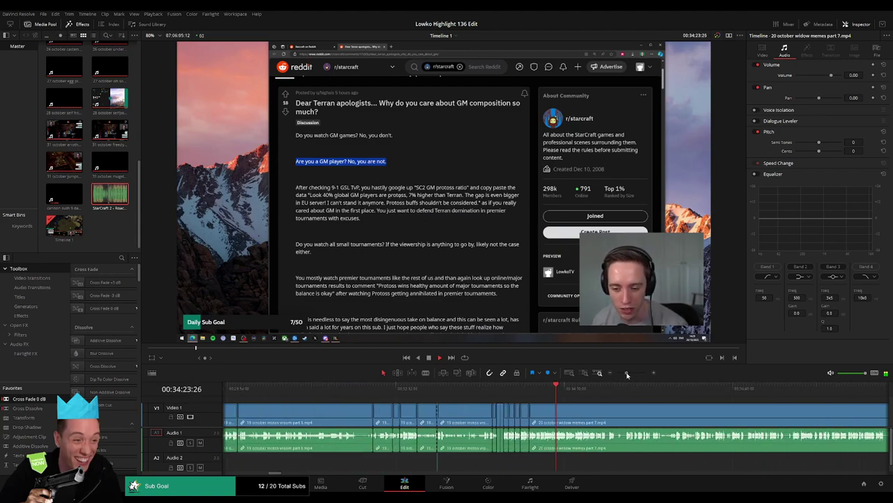
left_click_drag(621, 373, 630, 375)
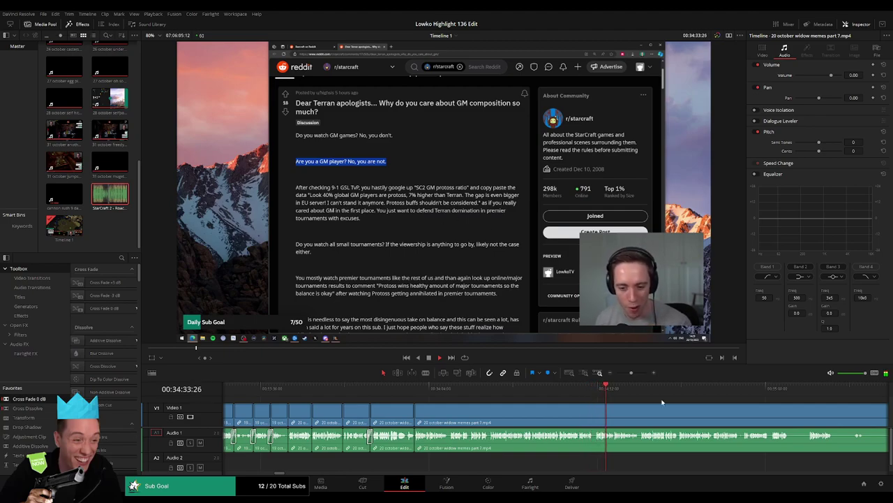
- Split the widow memes clip at the Reddit StarCraft balance-post section
scroll(477, 398, "right", 3)
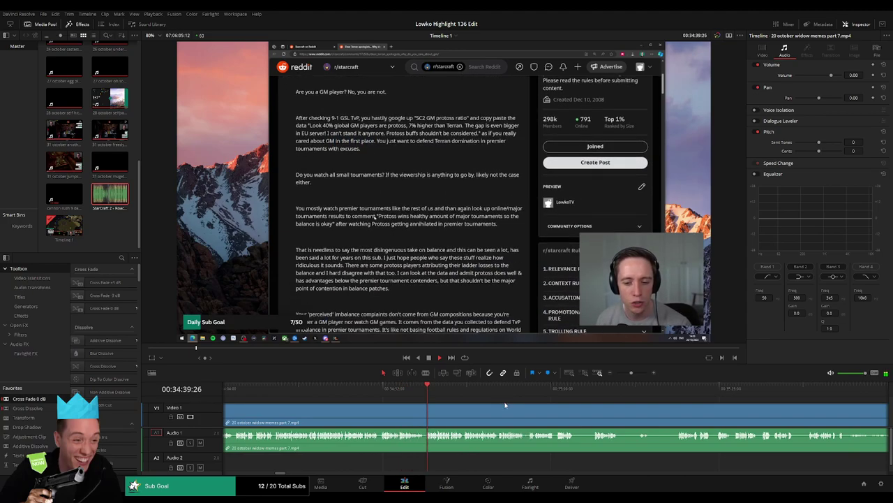
scroll(475, 405, "right", 2)
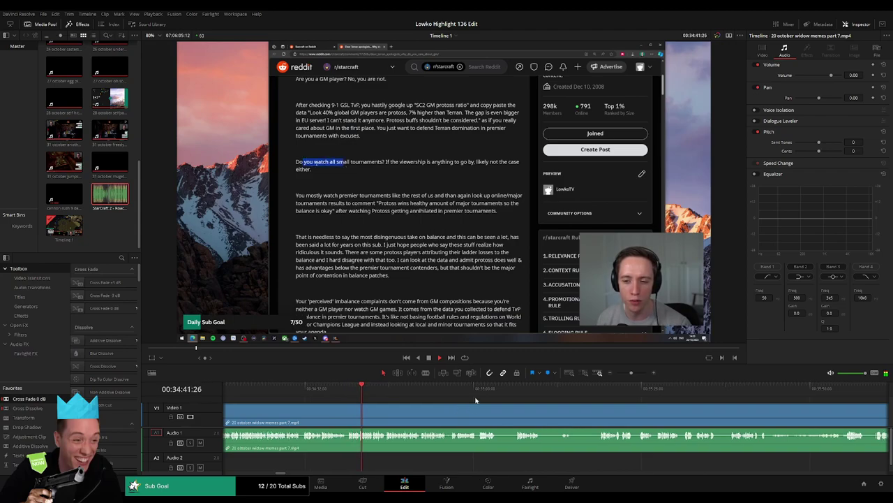
scroll(475, 409, "right", 1)
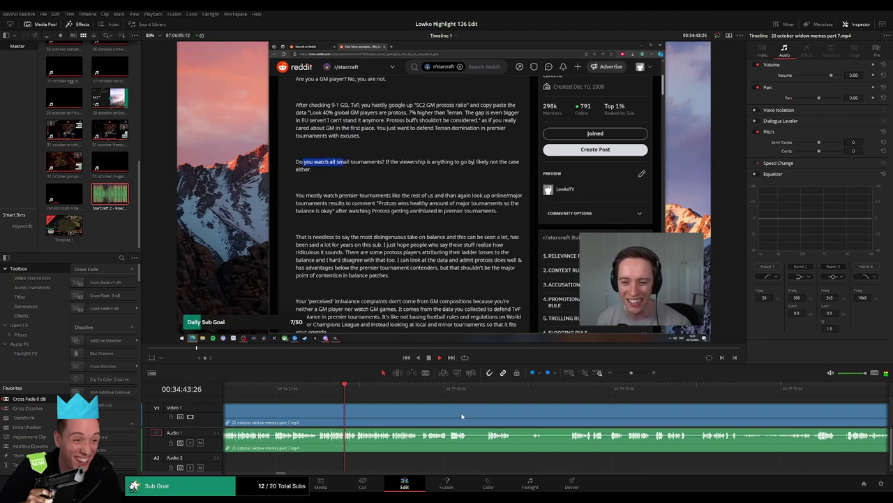
scroll(631, 374, "left", 6)
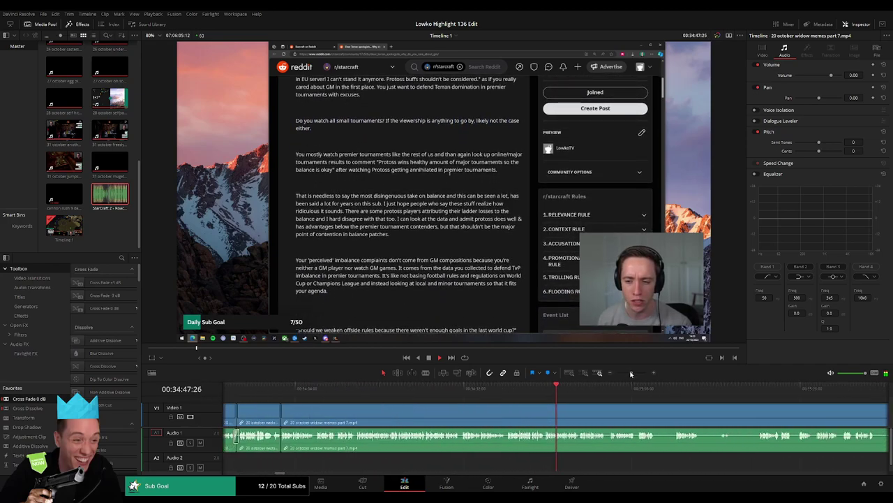
scroll(650, 412, "right", 4)
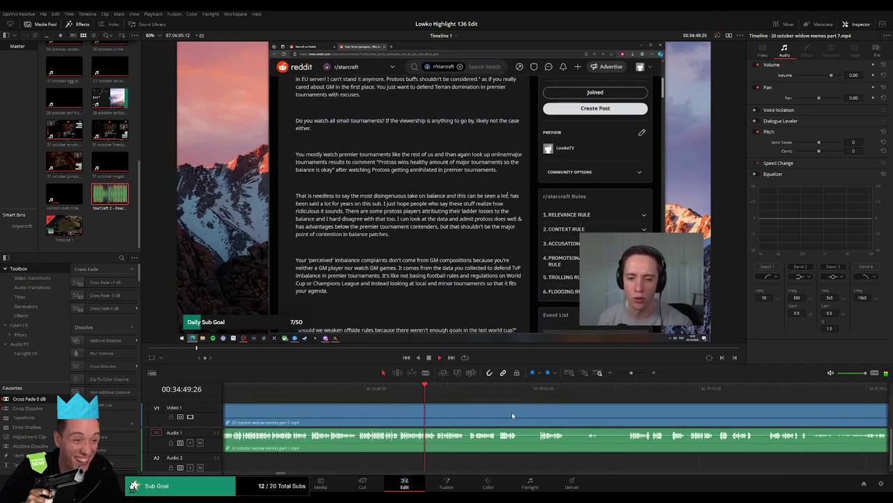
scroll(416, 411, "right", 3)
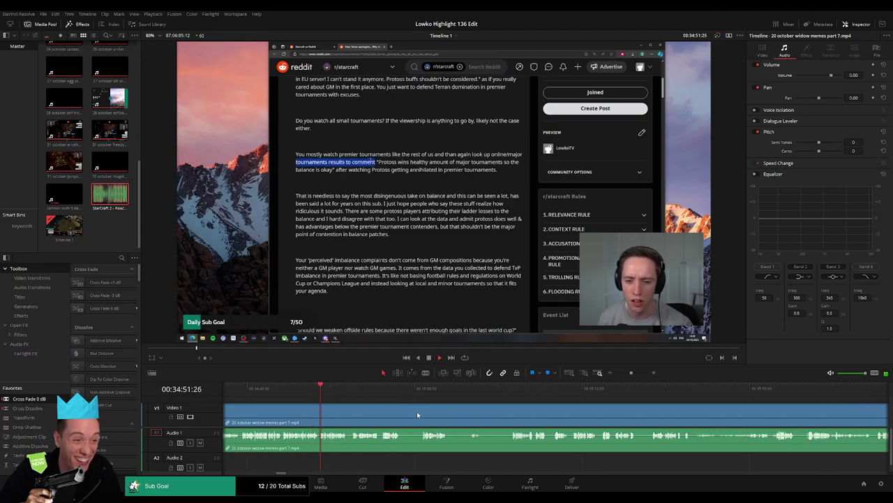
scroll(633, 373, "left", 7)
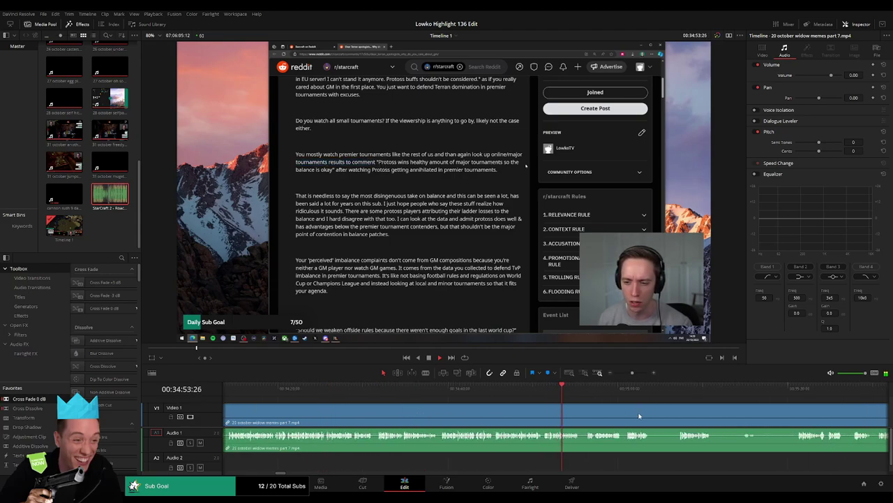
scroll(422, 408, "right", 5)
scroll(423, 408, "right", 3)
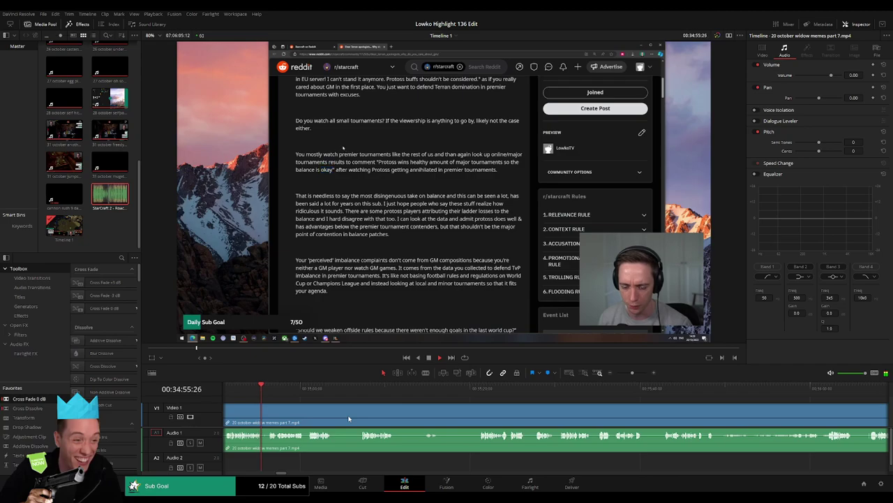
left_click(265, 422)
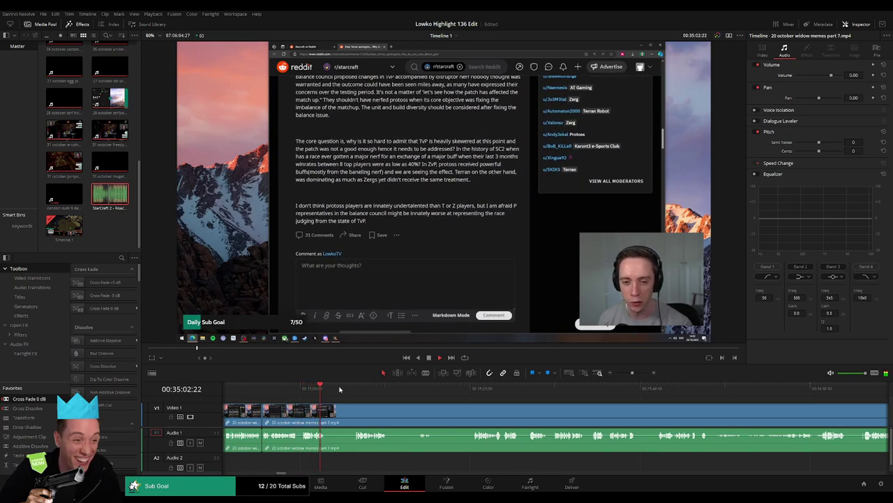
- Trim clips to start around 35:05:57 and 35:17, deleting the short piece between them
left_click(360, 387)
left_click_drag(330, 405, 356, 406)
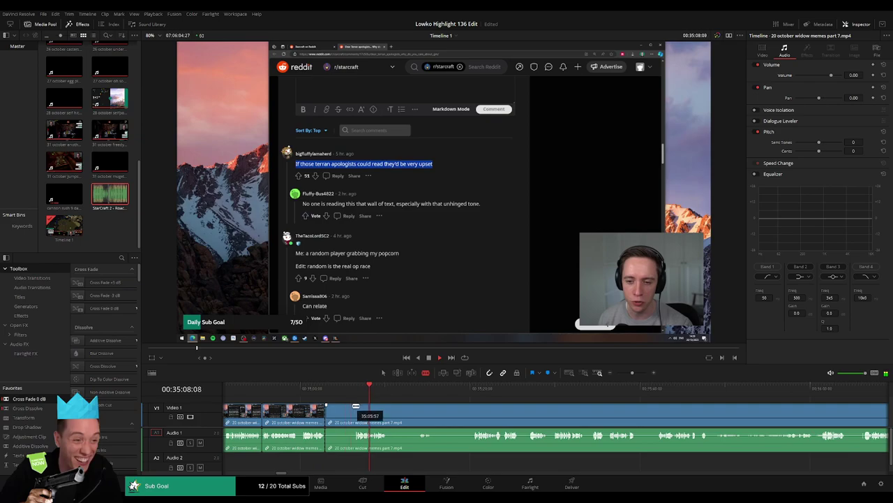
key("BackSpace")
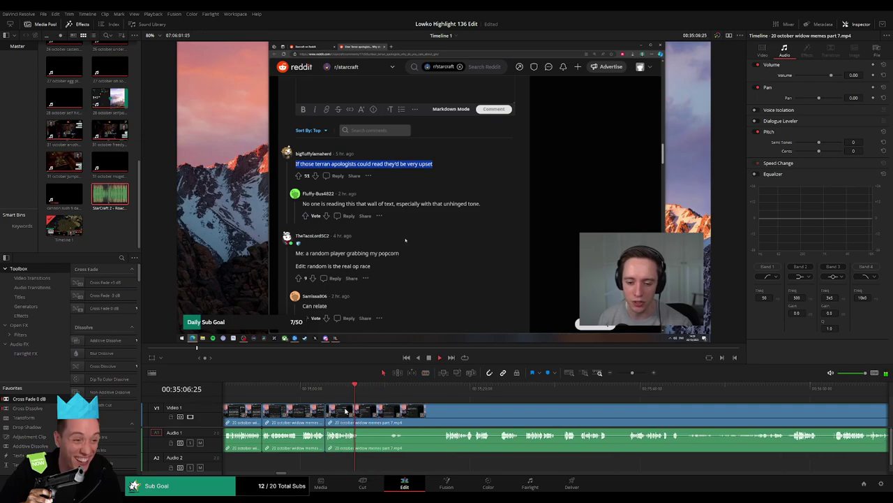
left_click_drag(363, 412, 445, 406)
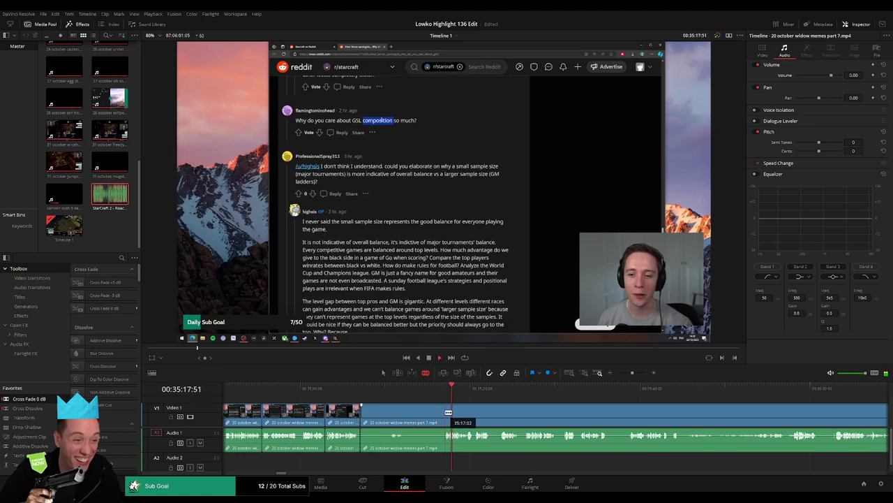
left_click_drag(448, 411, 388, 412)
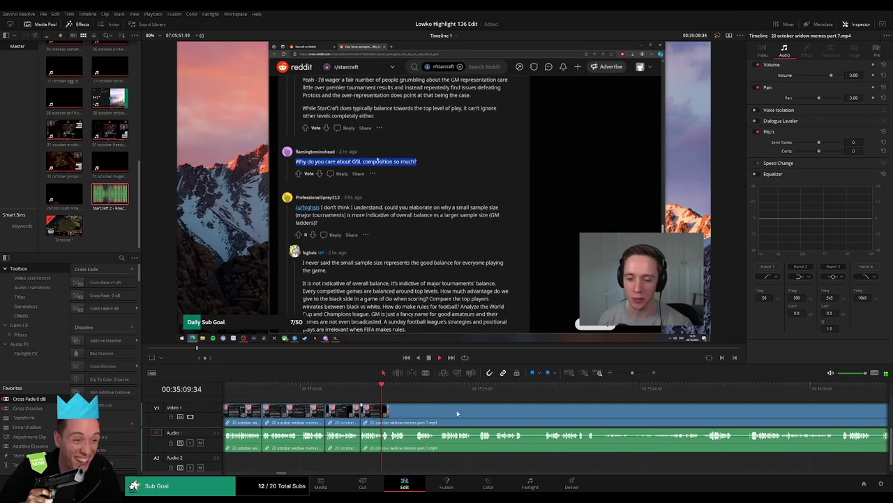
- Blade both ends of the unwanted Reddit-browsing stretch and ripple-delete it
scroll(354, 410, "right", 3)
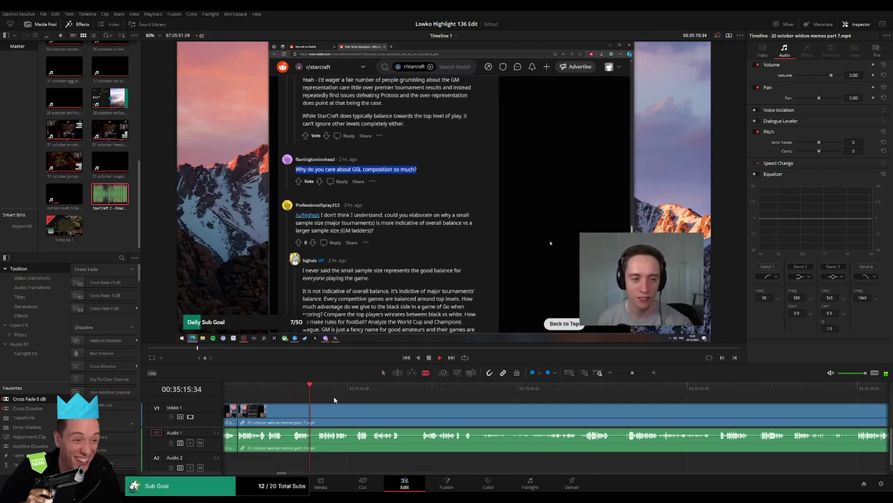
scroll(334, 401, "right", 1)
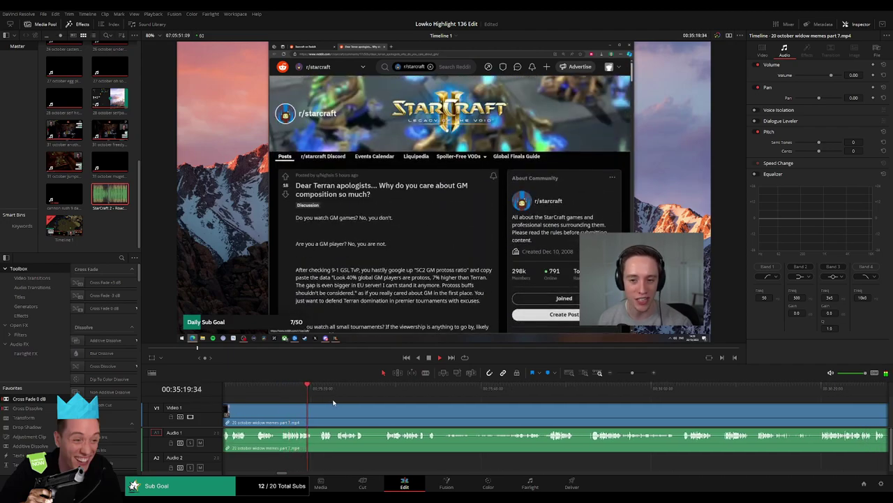
left_click_drag(311, 393, 320, 389)
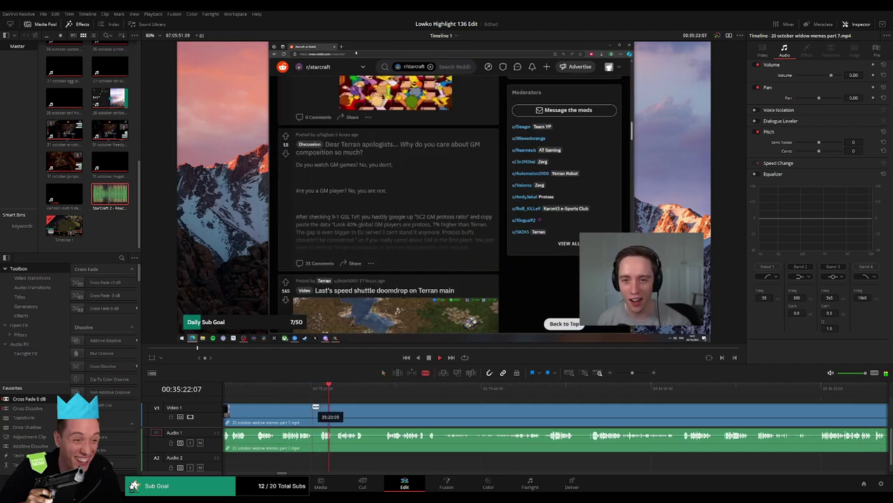
left_click(314, 406)
left_click(323, 406)
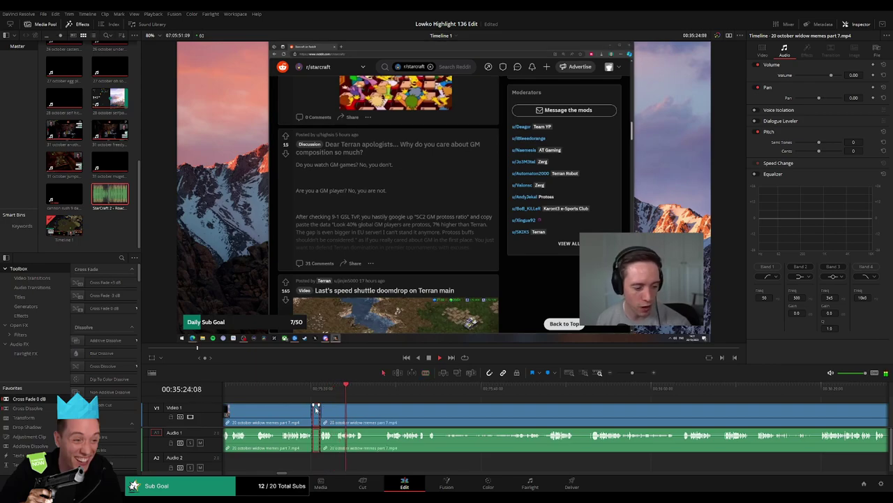
key("Delete")
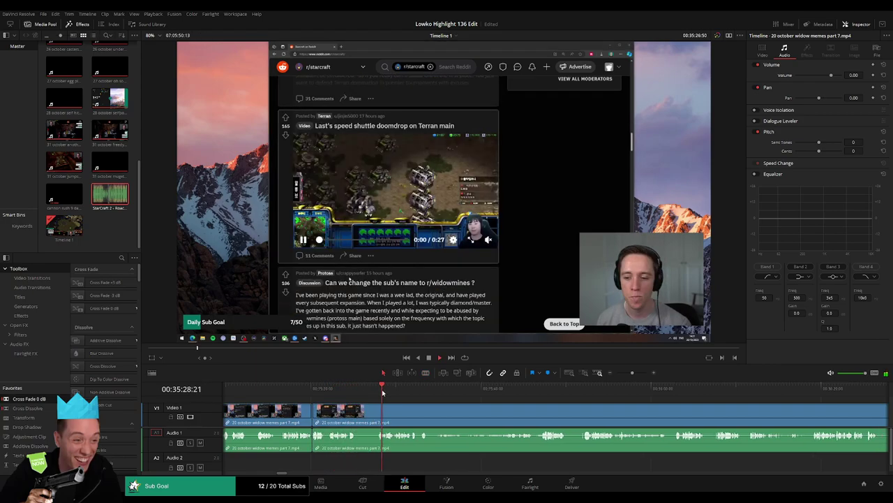
key("b")
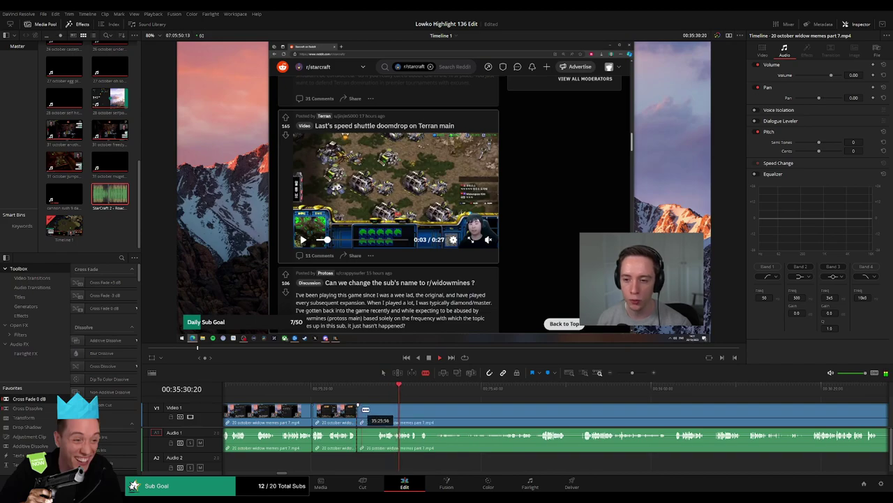
left_click_drag(413, 385, 500, 385)
- Split the shuttle doomdrop footage and ripple-delete the short piece before the cut
key("space")
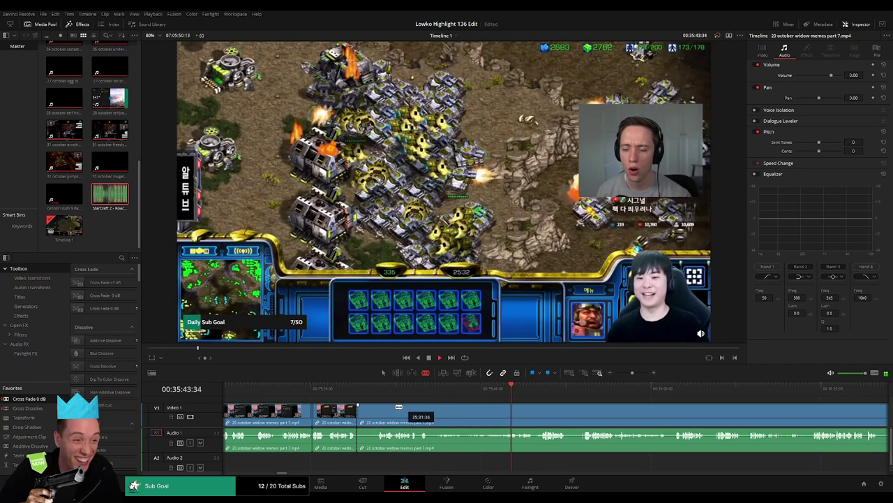
left_click(375, 410)
key("a")
left_click(371, 411)
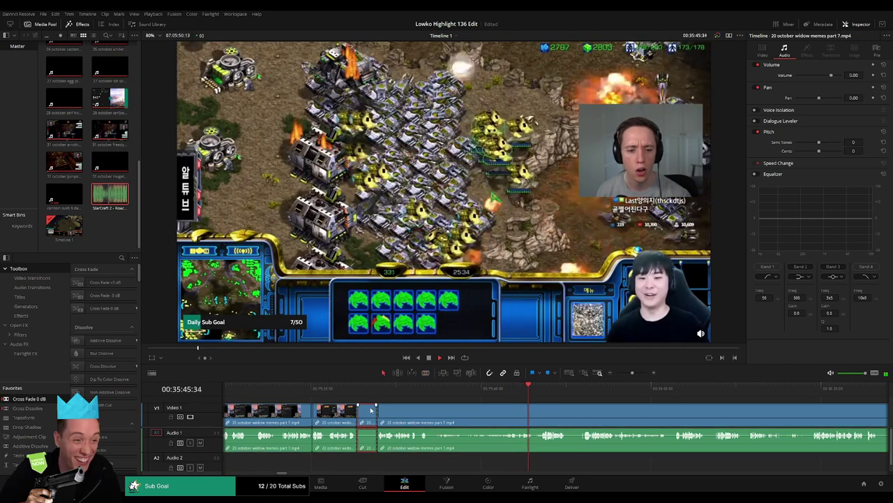
key("BackSpace")
- Blade both ends of another unwanted moment and ripple-delete that piece
scroll(418, 405, "up", 3)
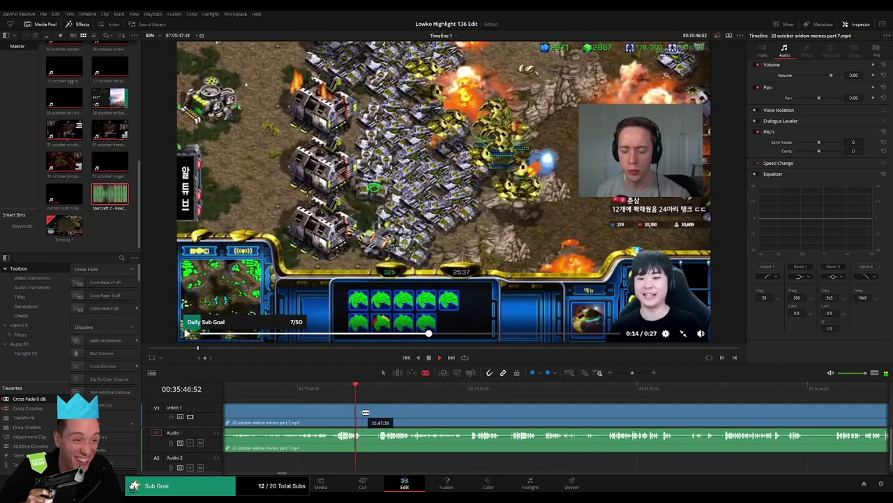
left_click(365, 413)
left_click(381, 393)
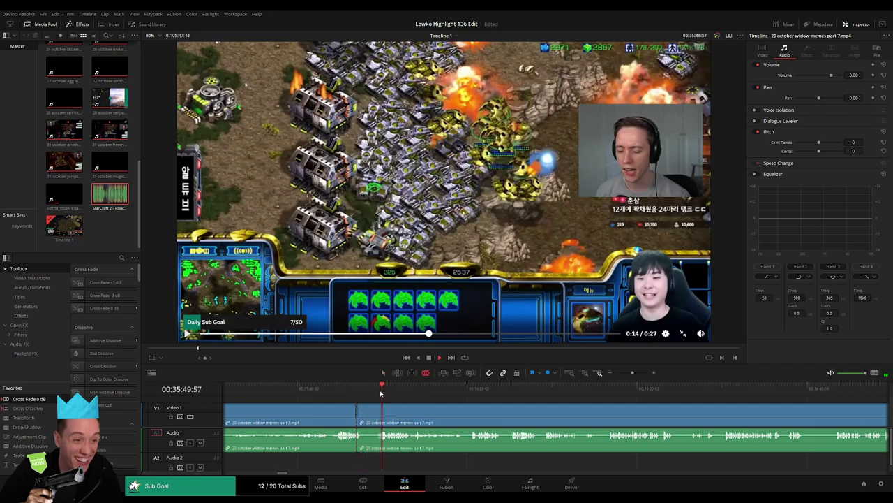
left_click(381, 412)
key("a")
left_click(370, 412)
key("BackSpace")
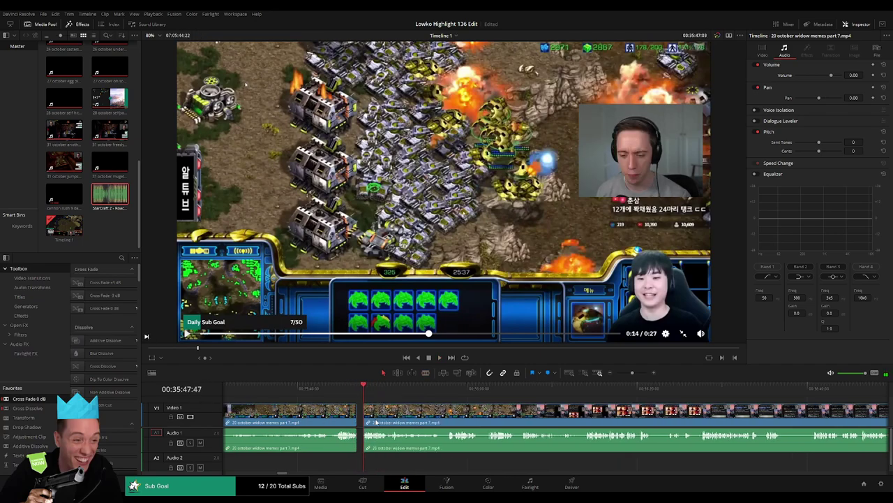
- Review playback and delete one more short piece with the timeline enlarged
key("space")
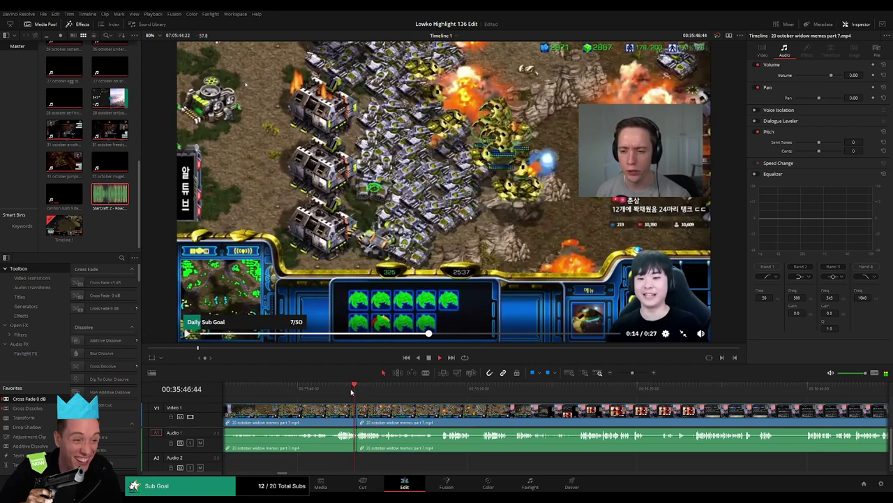
left_click(654, 372)
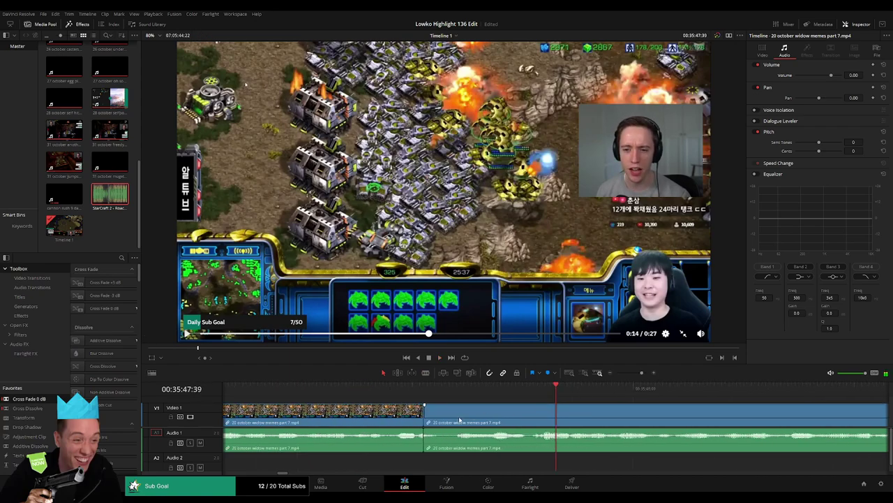
key("BackSpace")
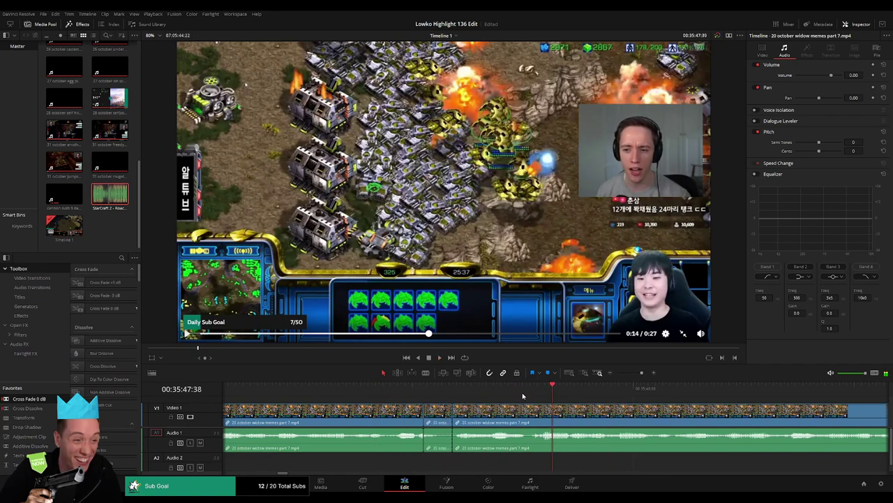
key("space")
left_click_drag(641, 372, 633, 373)
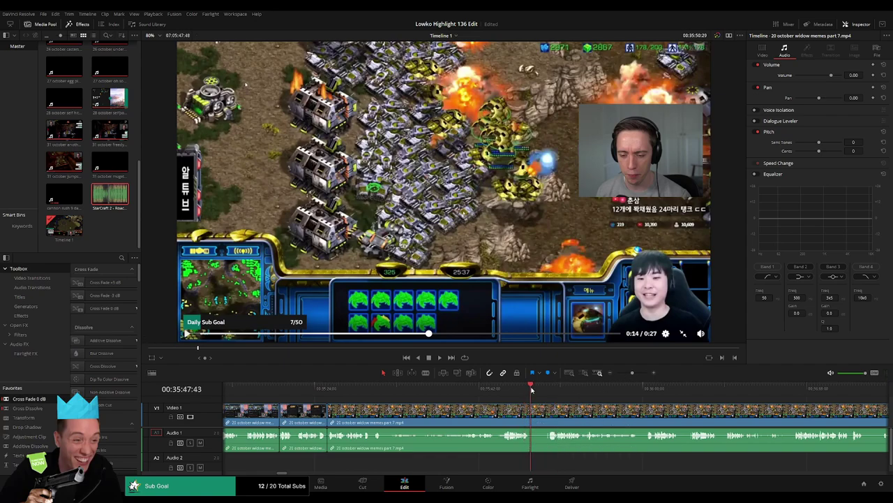
- Blade the clip further along and ripple-delete the unwanted piece after the cut
key("b")
left_click(534, 407)
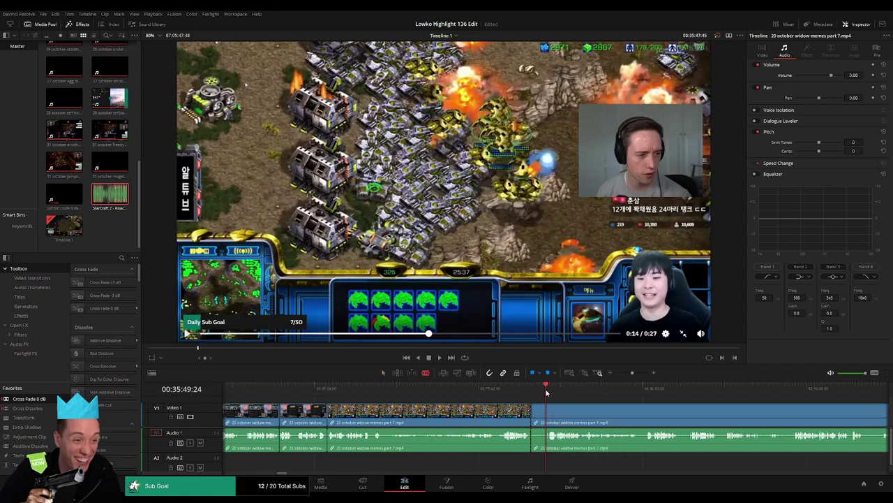
left_click_drag(631, 374, 637, 374)
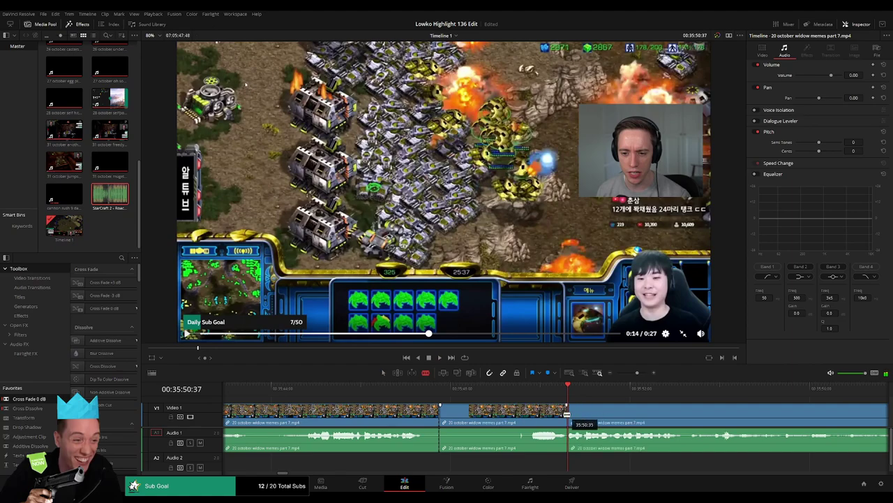
left_click(542, 417)
key("Delete")
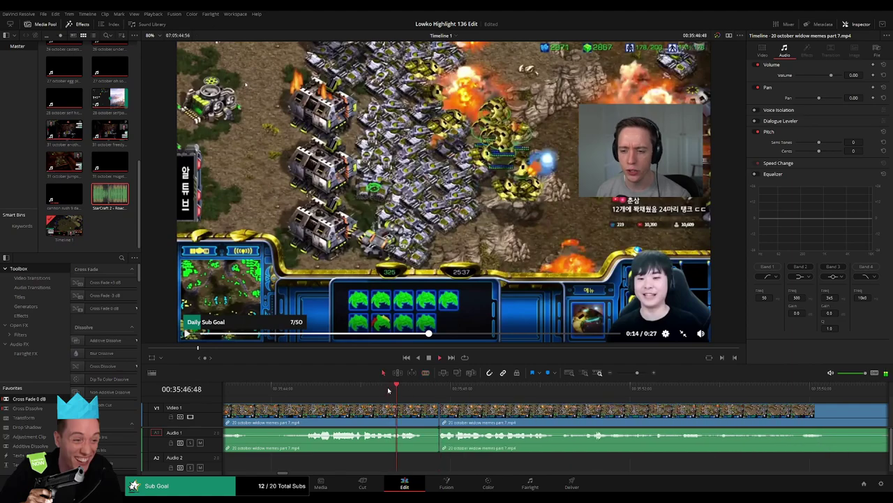
left_click_drag(636, 374, 630, 382)
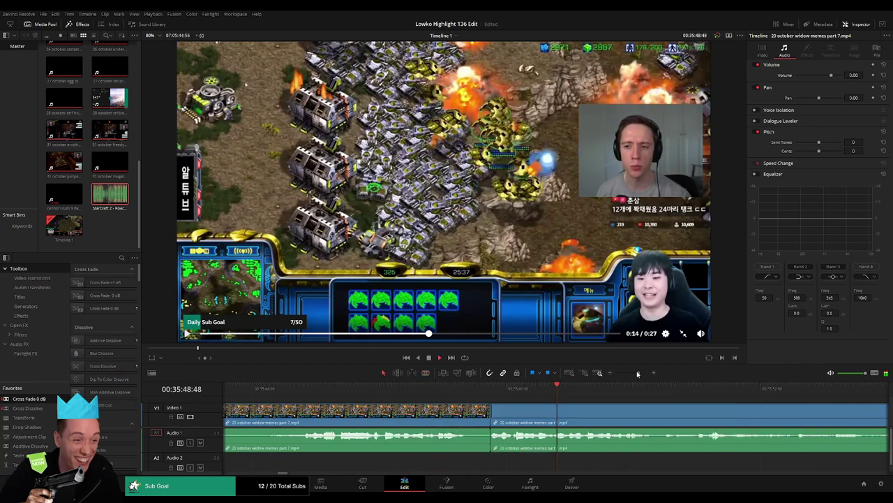
- Blade out a later unwanted bit of the StarCraft footage and ripple-delete it
scroll(572, 403, "right", 3)
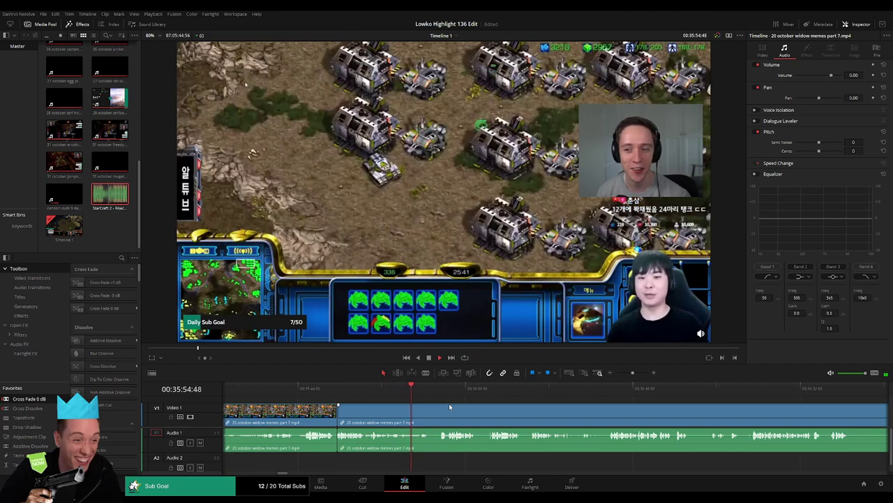
left_click(435, 387)
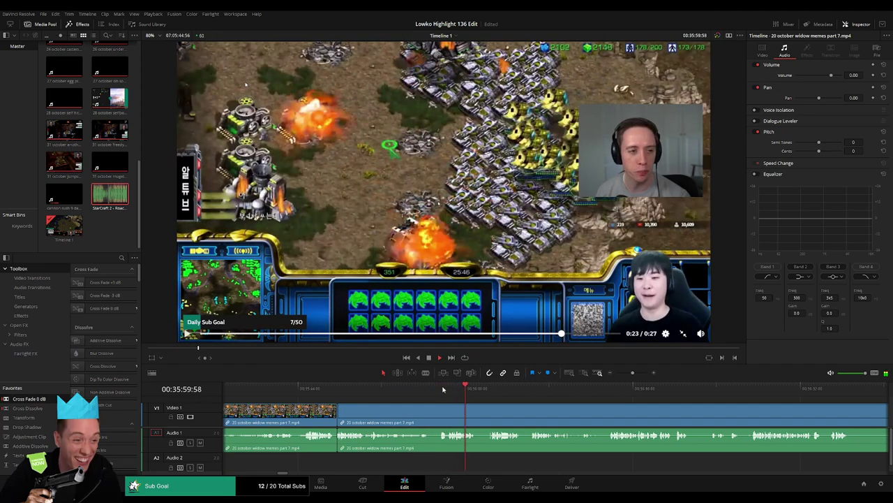
left_click(490, 389)
key("b")
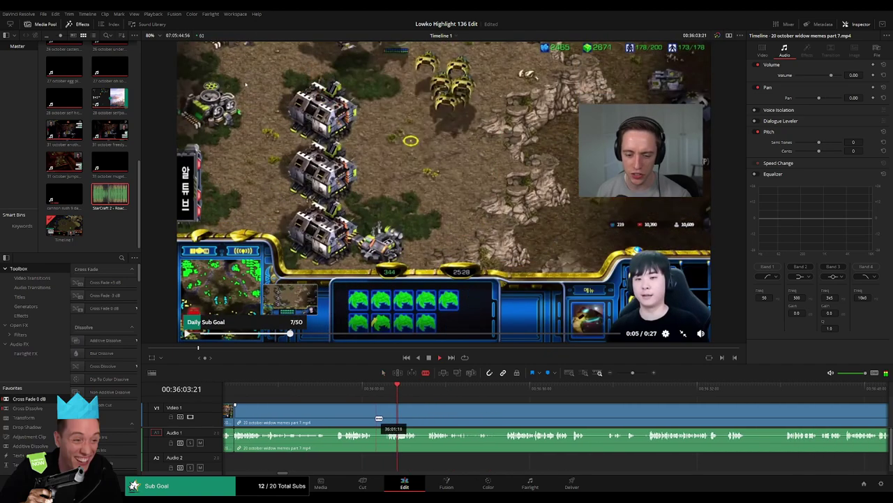
left_click(375, 418)
left_click(389, 415)
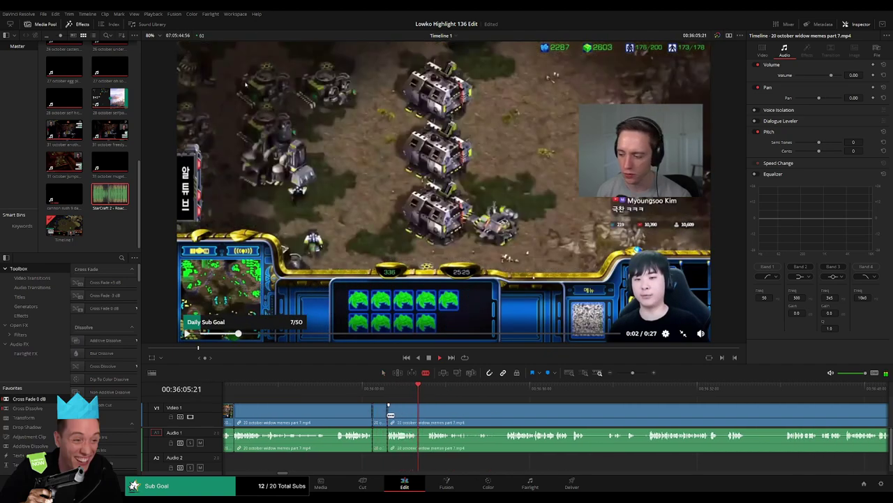
key("Delete")
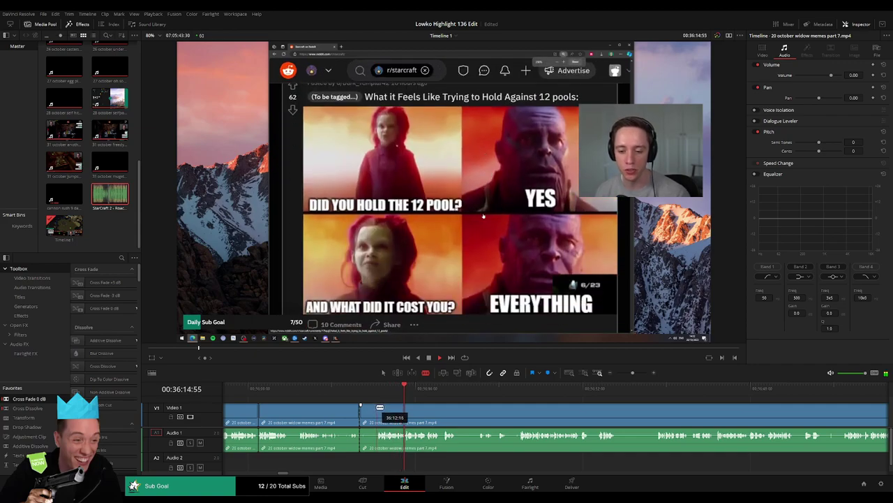
- Blade-cut the start of the widow memes clip and ripple-delete two short dull pieces
left_click(377, 408)
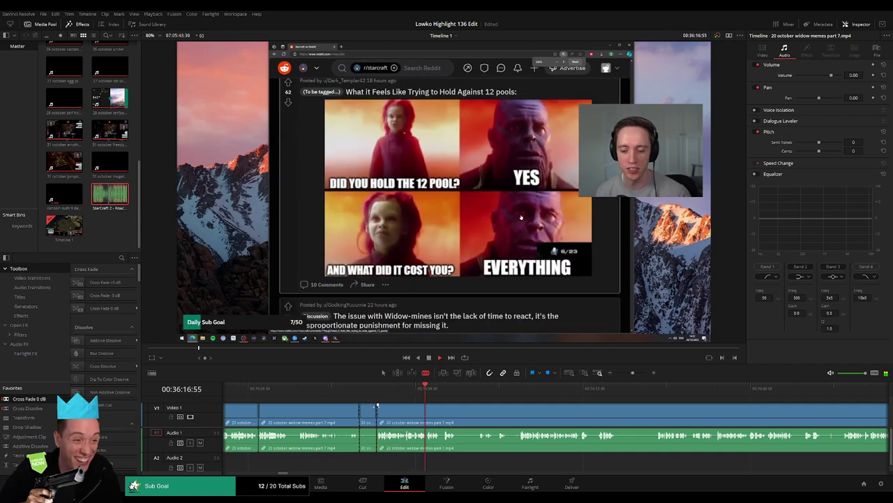
key("Delete")
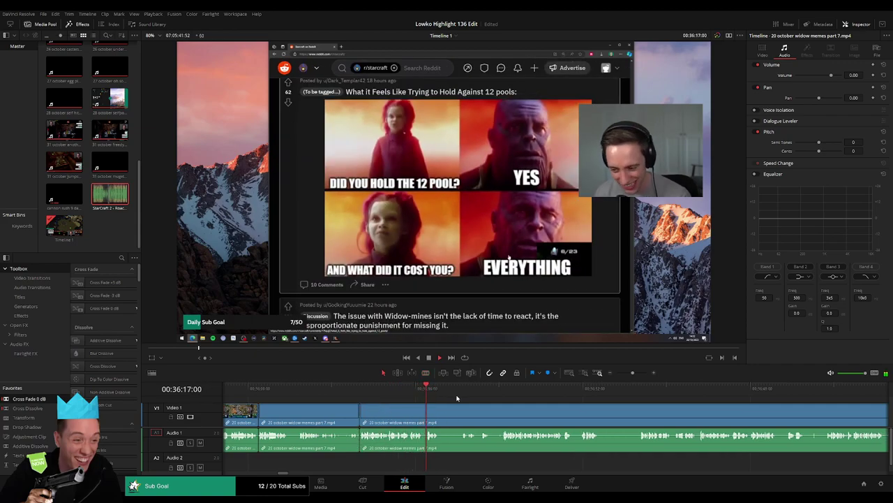
key("b")
left_click(440, 410)
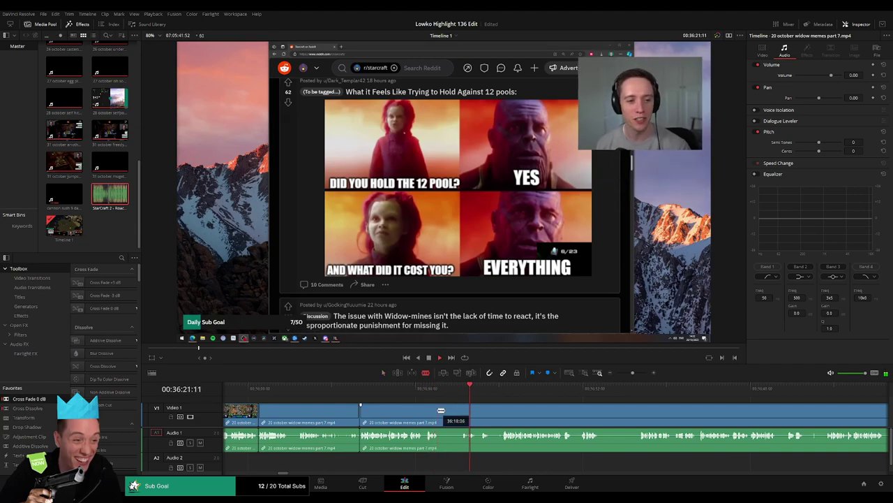
left_click(458, 411)
key("a")
left_click(450, 412)
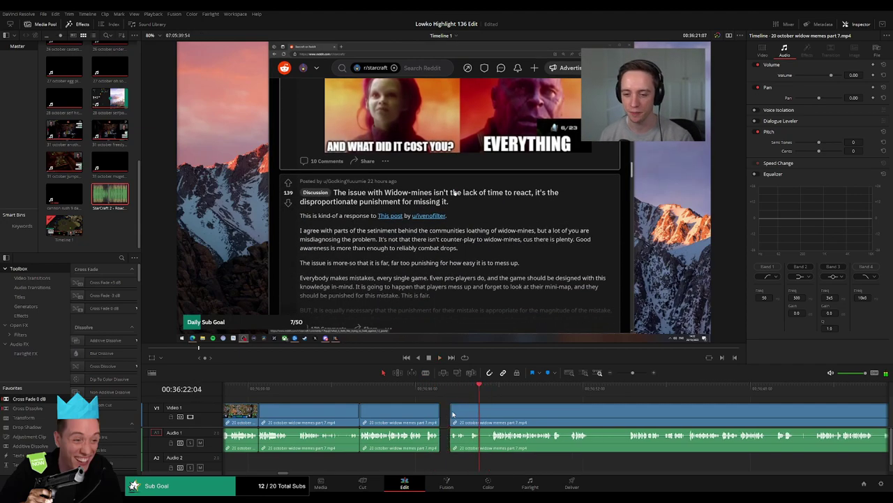
key("Delete")
- Split further along the widow memes footage and remove two more short stretches, closing the gaps
scroll(479, 391, "down", 3)
key("b")
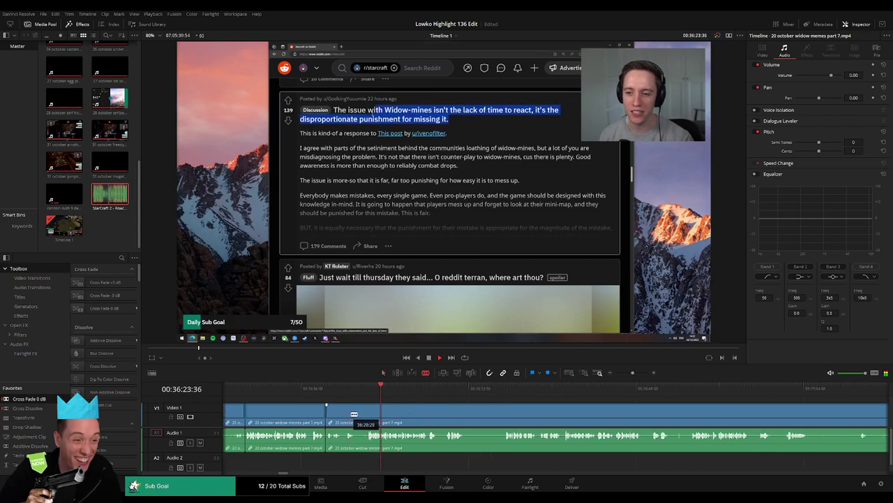
left_click(357, 414)
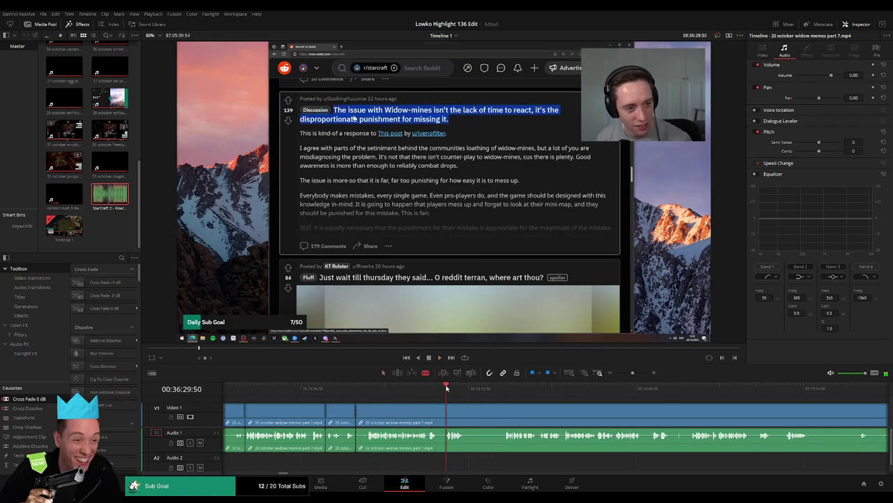
left_click(515, 388)
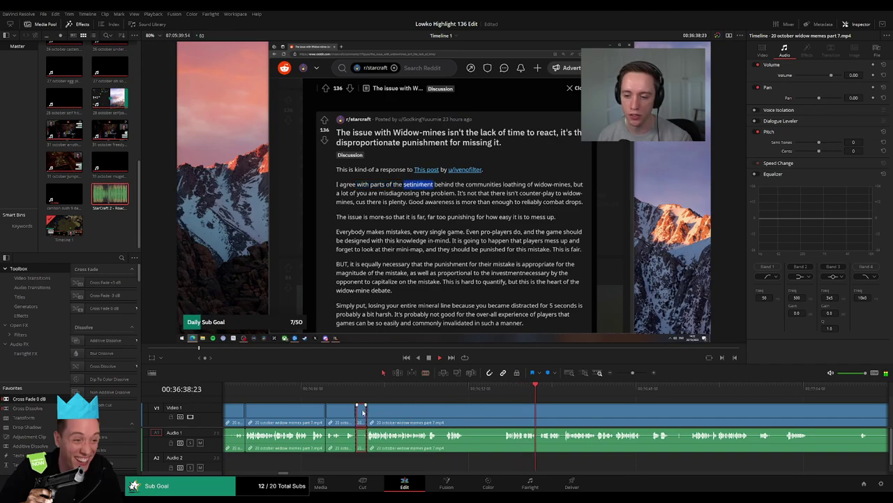
key("BackSpace")
left_click_drag(459, 409, 476, 408)
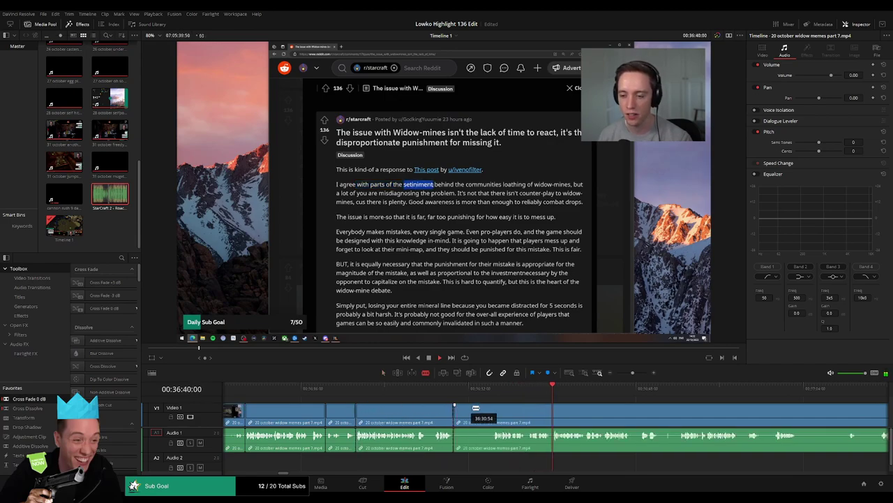
key("BackSpace")
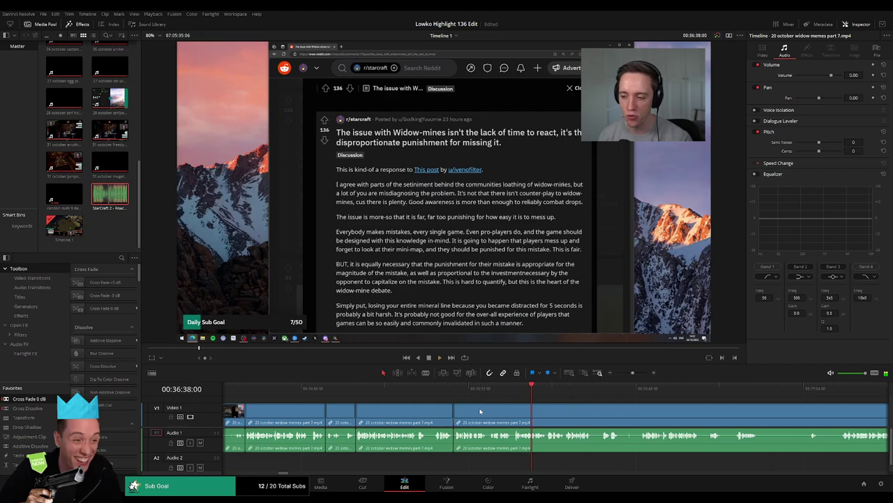
- Cut and ripple-delete three more dull bits further right in the widow memes clip
scroll(488, 402, "right", 5)
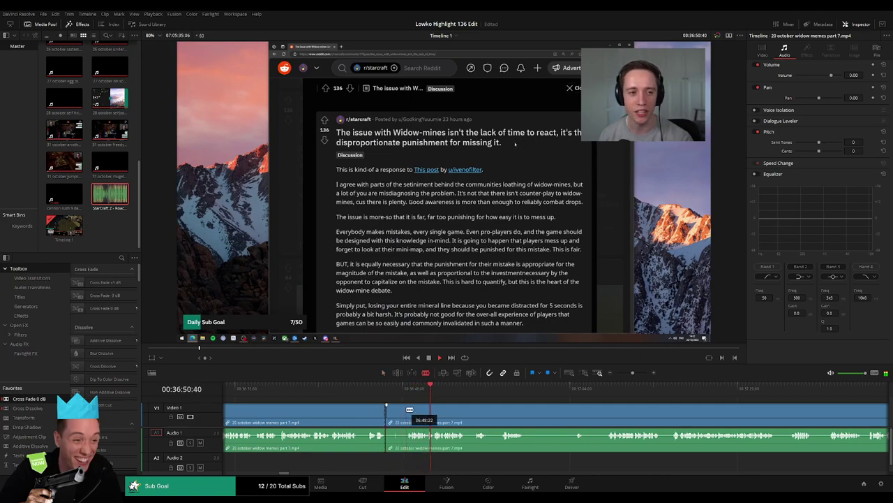
key("BackSpace")
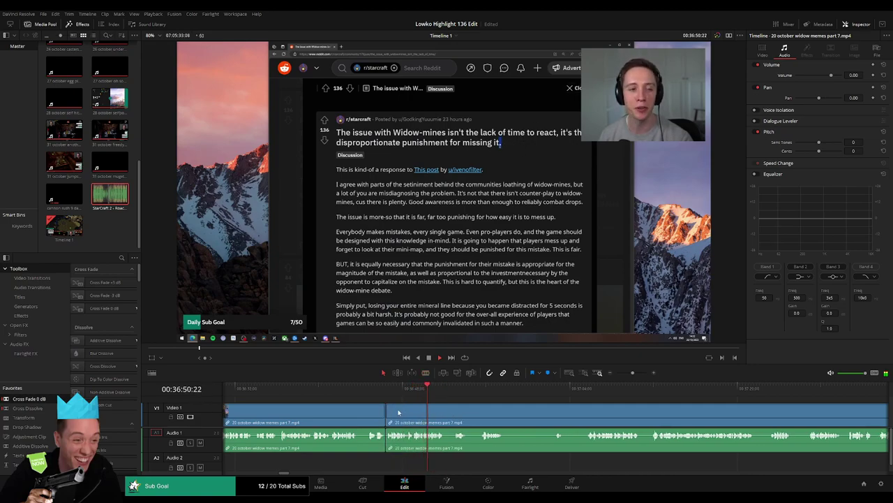
scroll(466, 407, "right", 3)
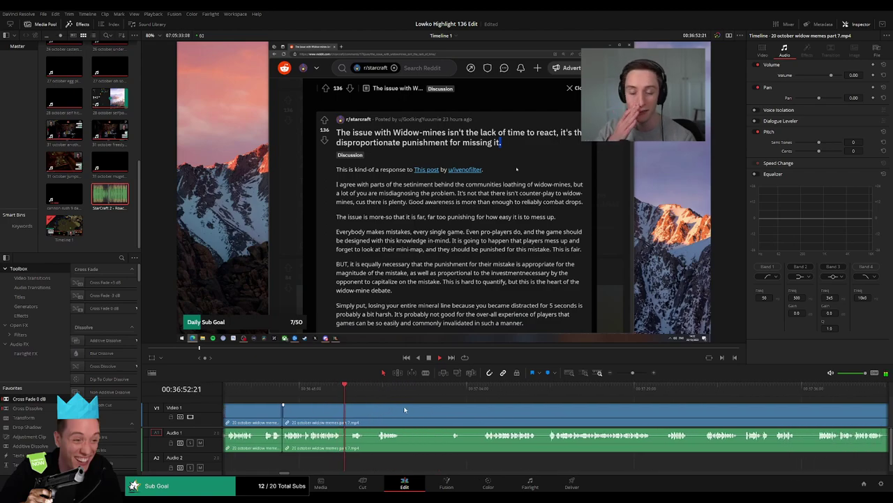
key("b")
left_click(342, 412)
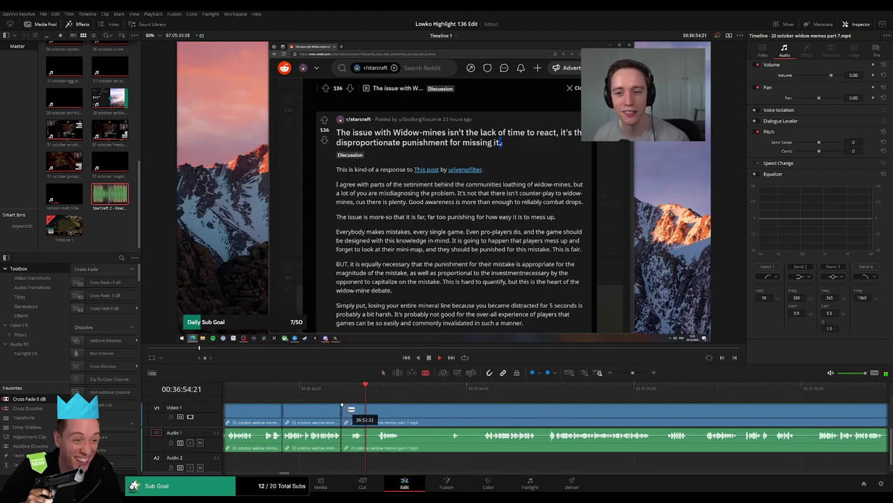
key("BackSpace")
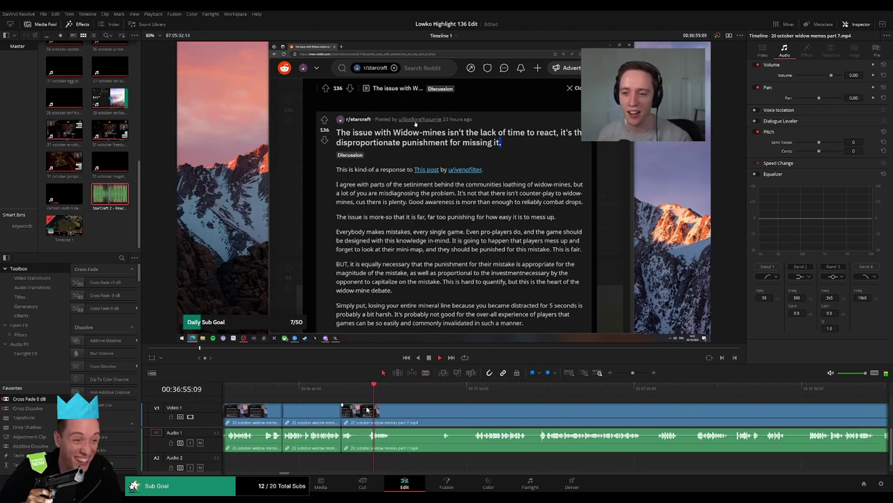
key("a")
left_click(362, 411)
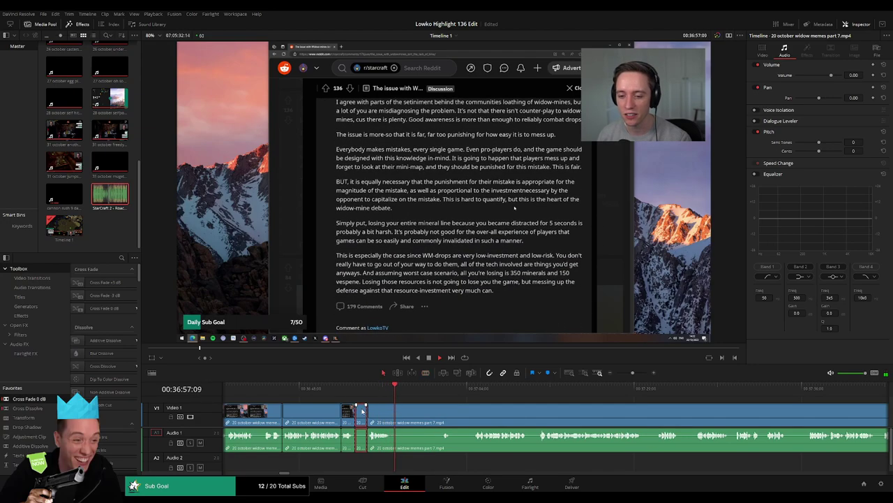
key("BackSpace")
- Remove the last two dull widow memes stretches, then zoom the timeline out
left_click(435, 388)
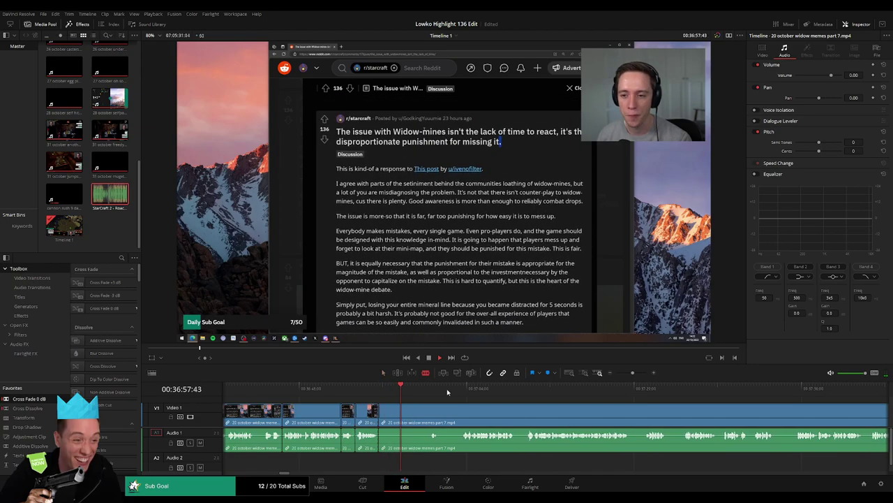
left_click(462, 388)
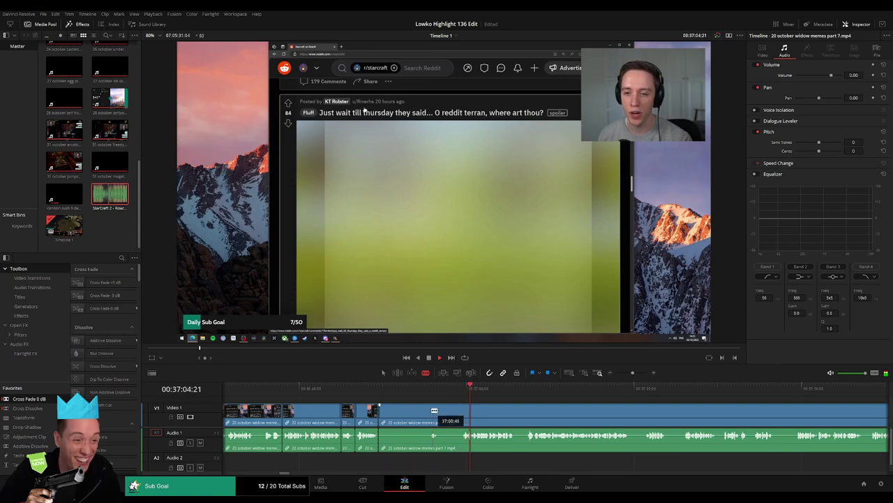
key("BackSpace")
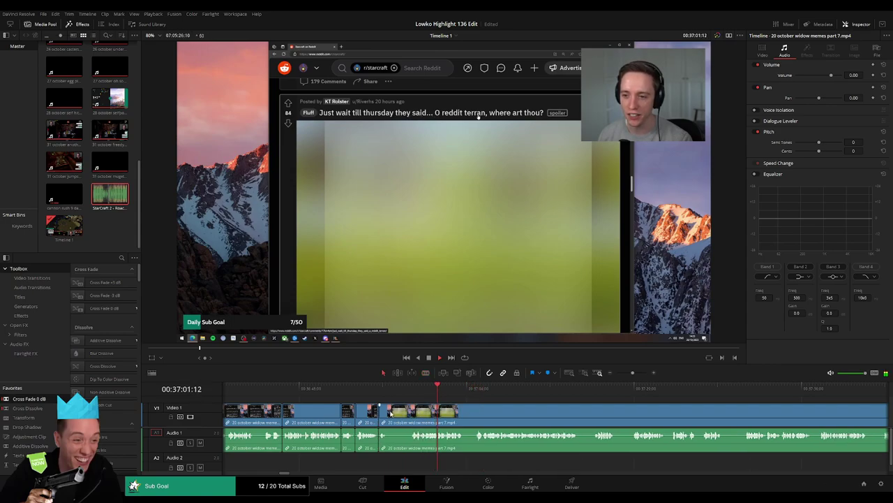
left_click_drag(393, 413, 402, 415)
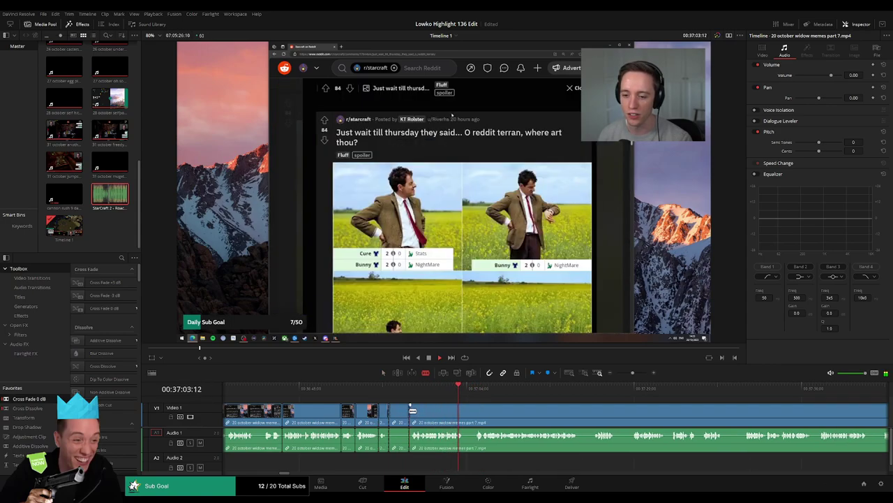
key("BackSpace")
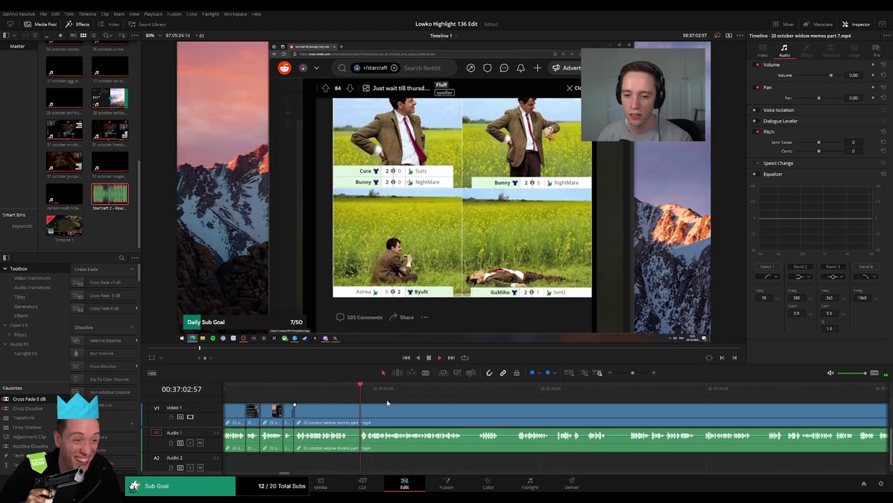
left_click(635, 388)
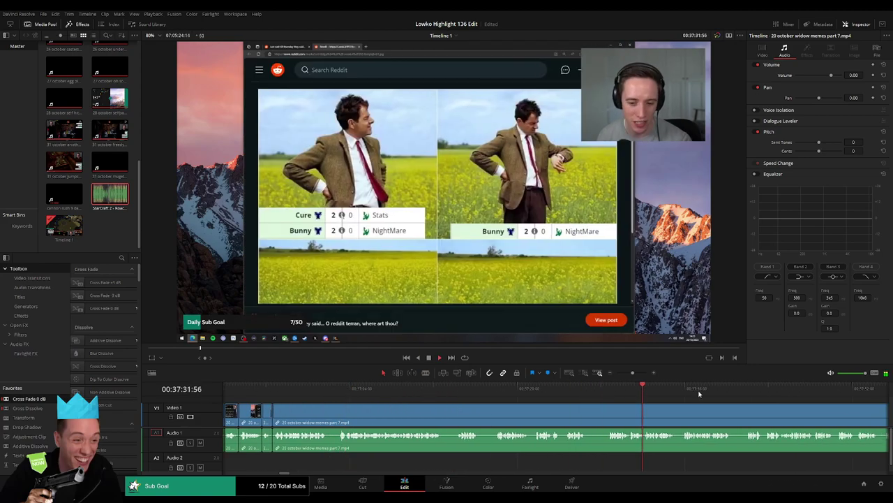
left_click(840, 391)
left_click_drag(635, 374, 624, 374)
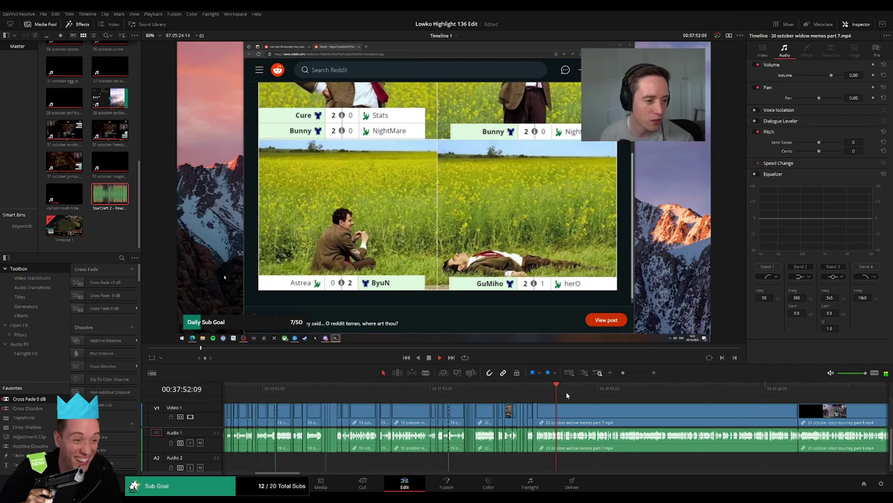
- Ripple-delete the remainder of the widow memes part 7 clip
left_click(584, 389)
left_click(601, 391)
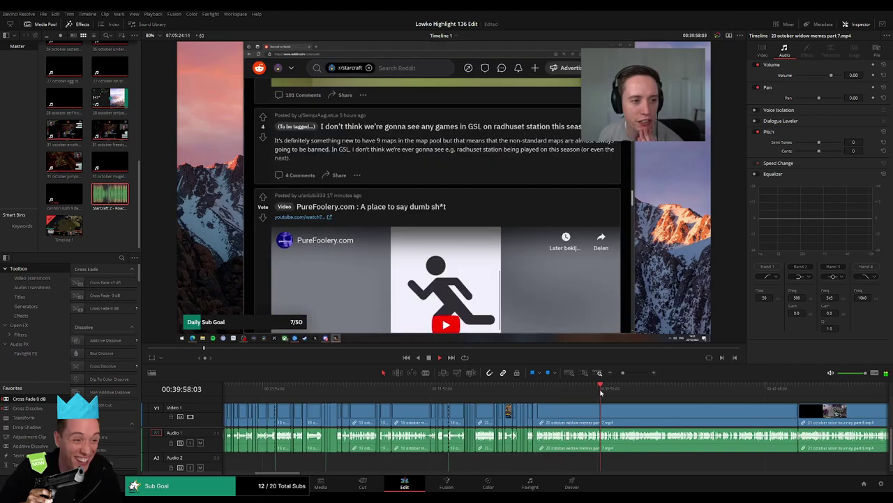
left_click(592, 389)
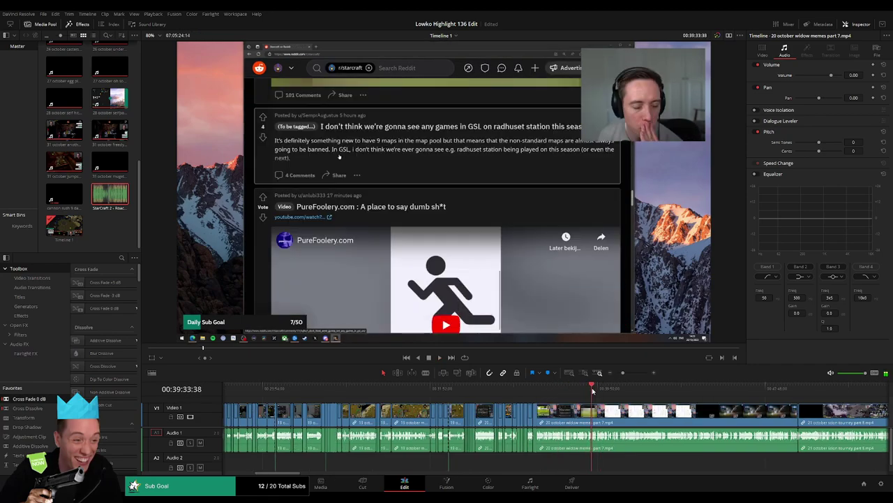
left_click_drag(596, 390, 605, 389)
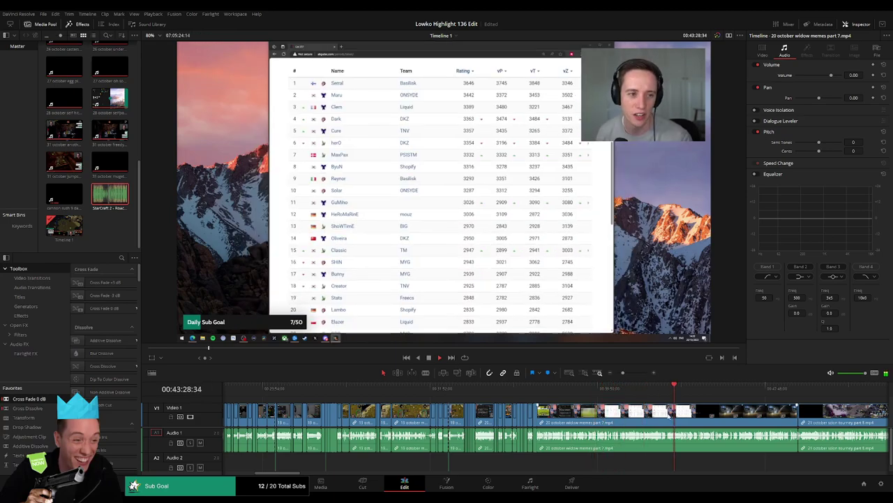
left_click(669, 415)
key("Delete")
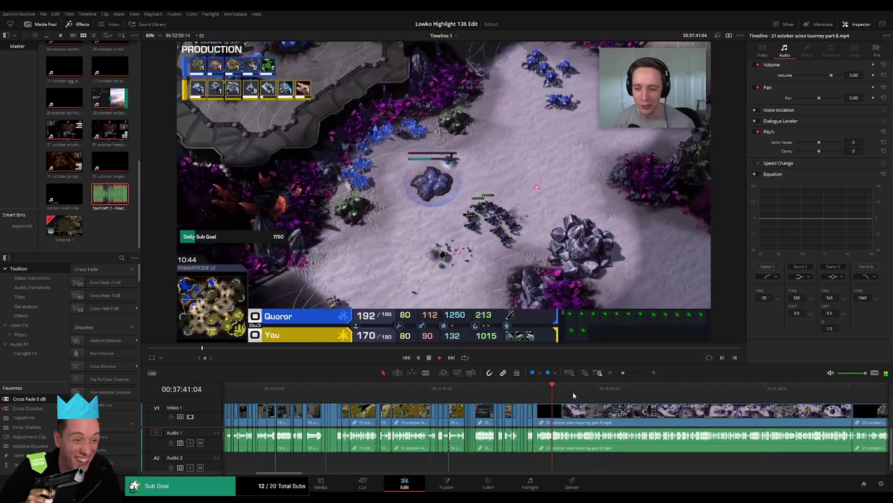
- Preview the scion tourney part 8 clip and ripple-delete it
left_click(570, 390)
scroll(388, 407, "up", 2)
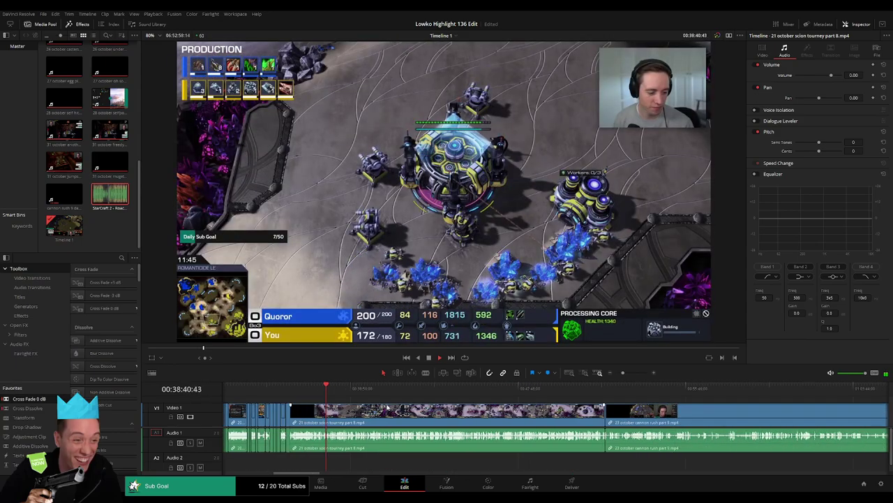
left_click_drag(391, 388, 543, 388)
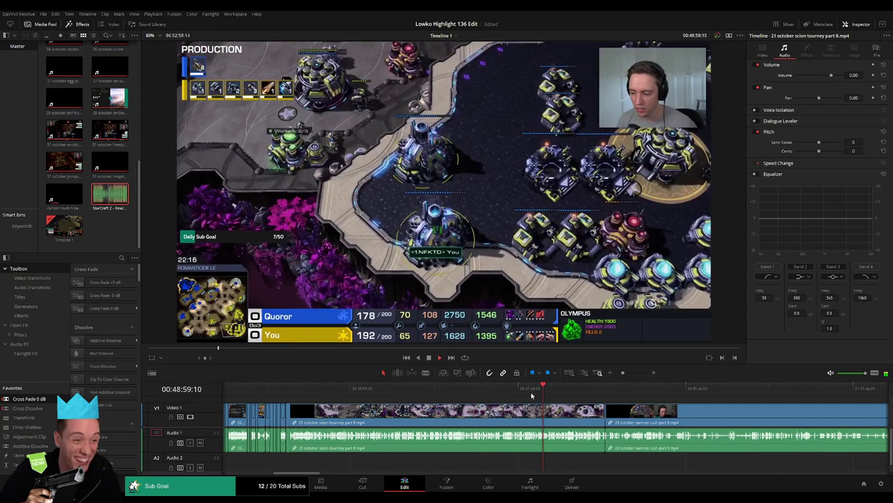
left_click(531, 411)
key("Delete")
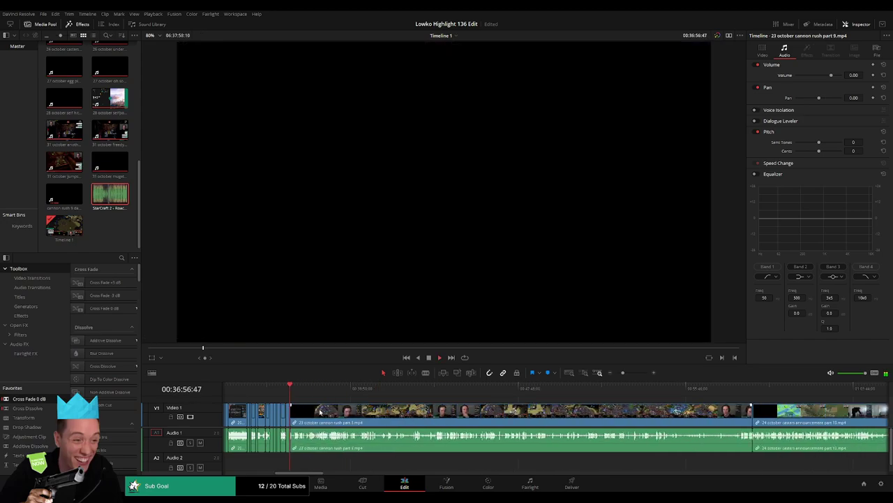
- Ripple-delete the cannon rush part 9 and casters announcement part 10 clips after previewing them
left_click_drag(319, 388, 432, 392)
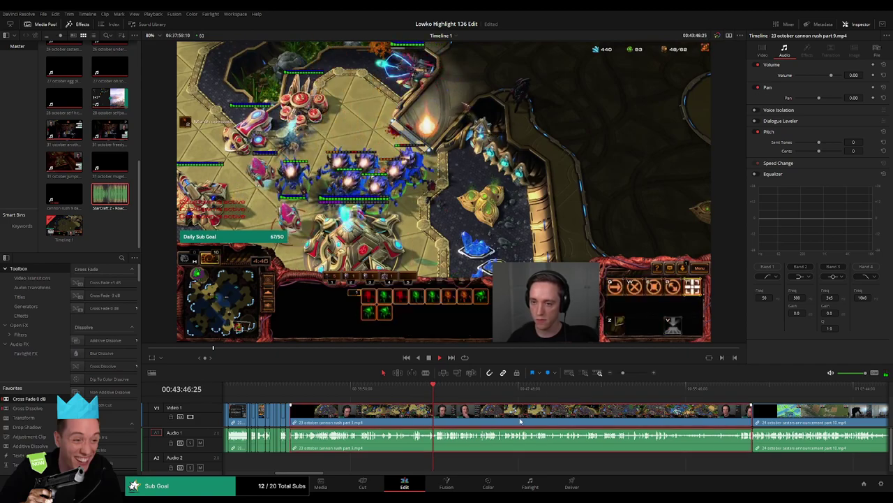
key("Delete")
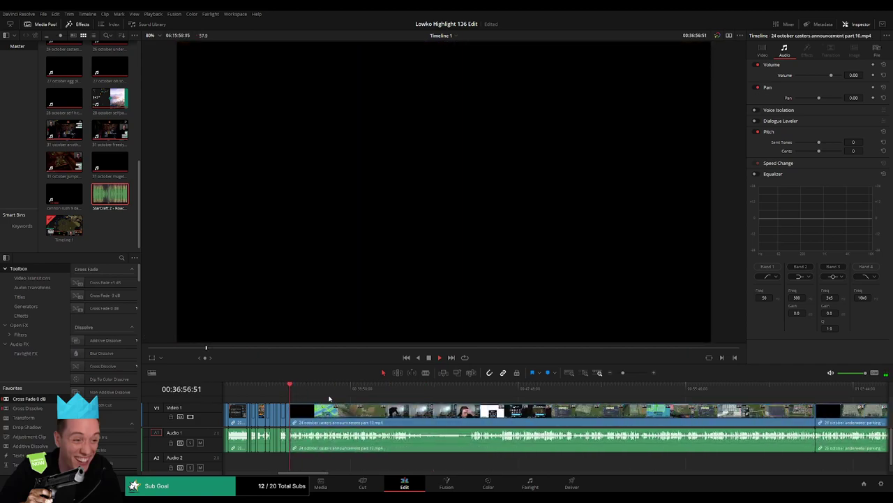
left_click_drag(310, 389, 384, 388)
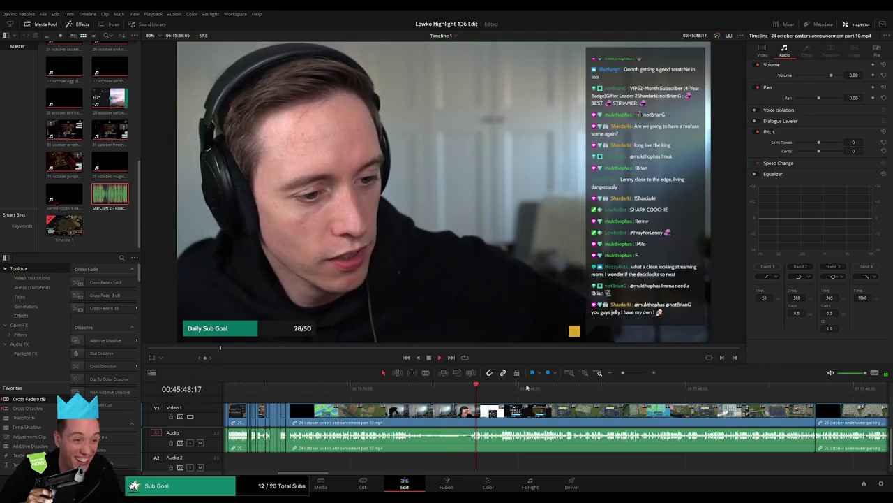
mouse_move(407, 388)
left_mouse_down()
mouse_move(644, 388)
mouse_move(518, 396)
left_mouse_up()
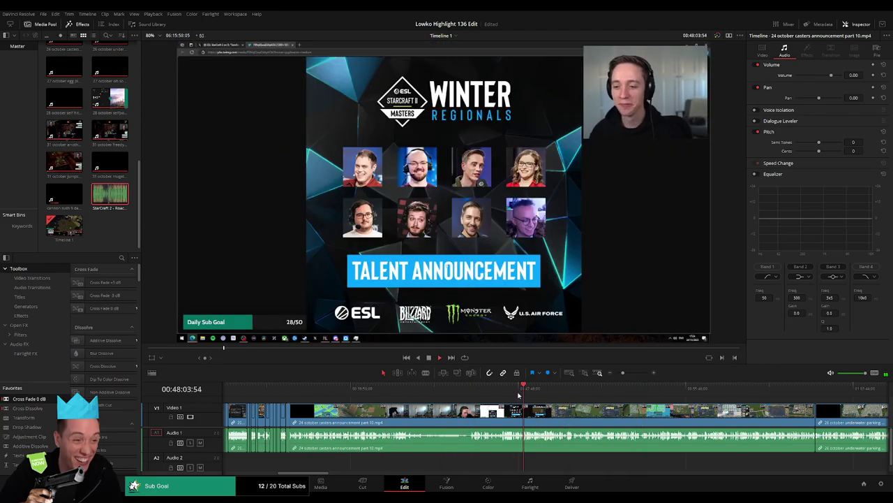
left_click(532, 411)
key("Delete")
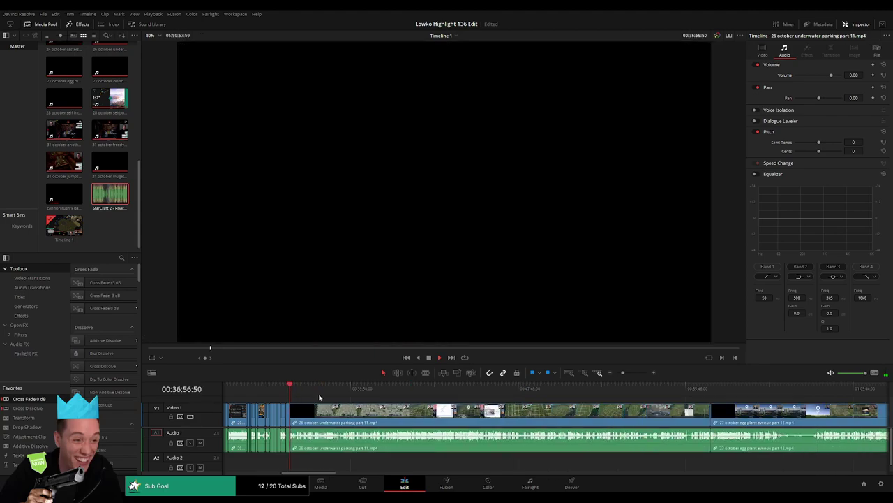
left_click(304, 389)
- Cut the underwater parking footage at the playhead and ripple-delete two short unwanted segments
left_click_drag(311, 393, 414, 400)
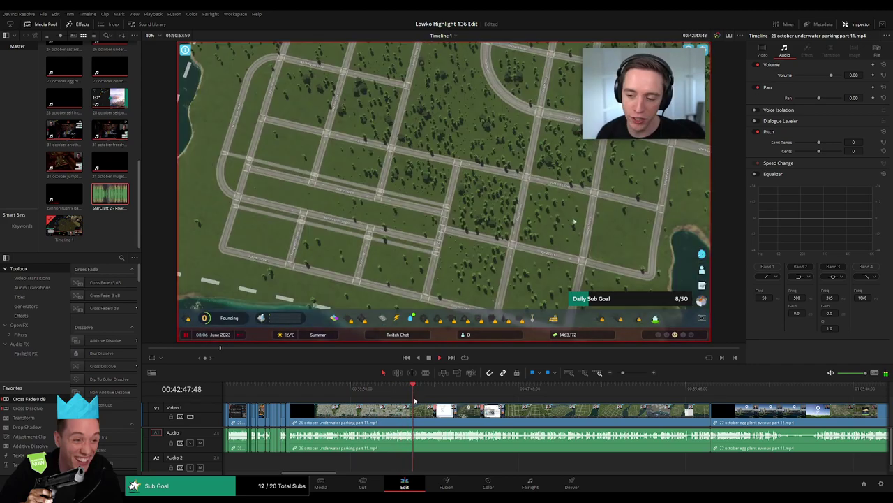
left_click_drag(622, 374, 629, 373)
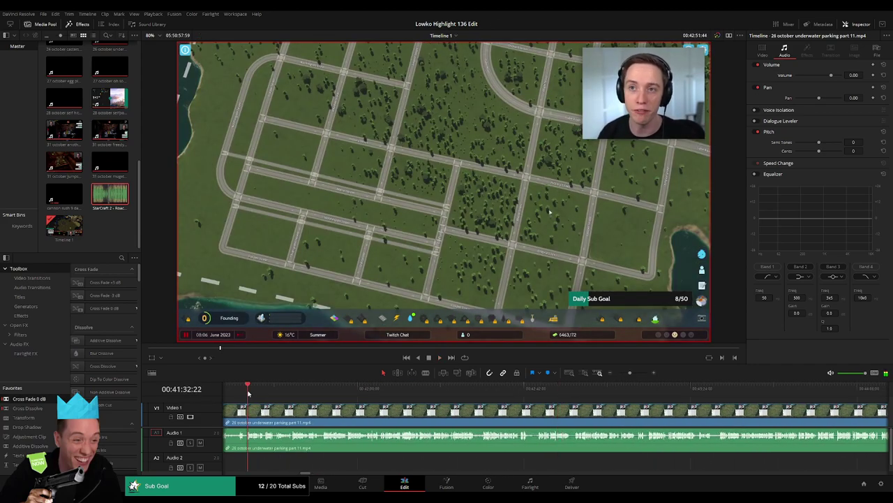
left_click_drag(248, 393, 365, 389)
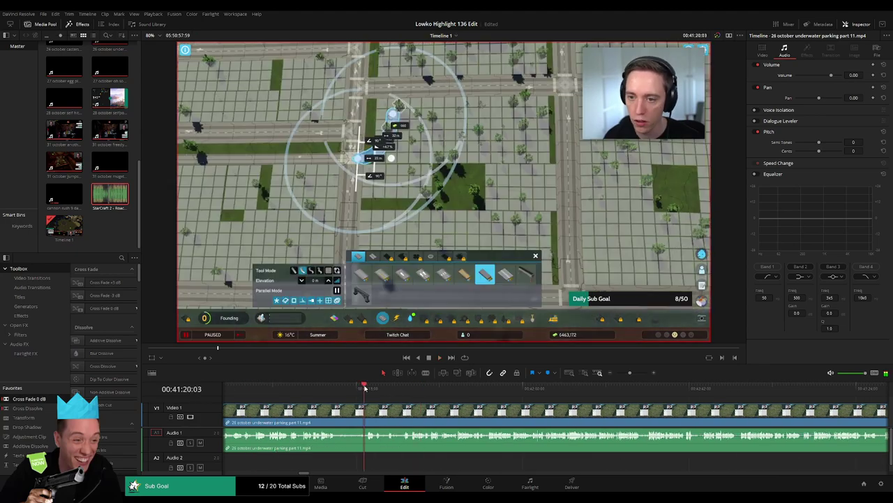
key("b")
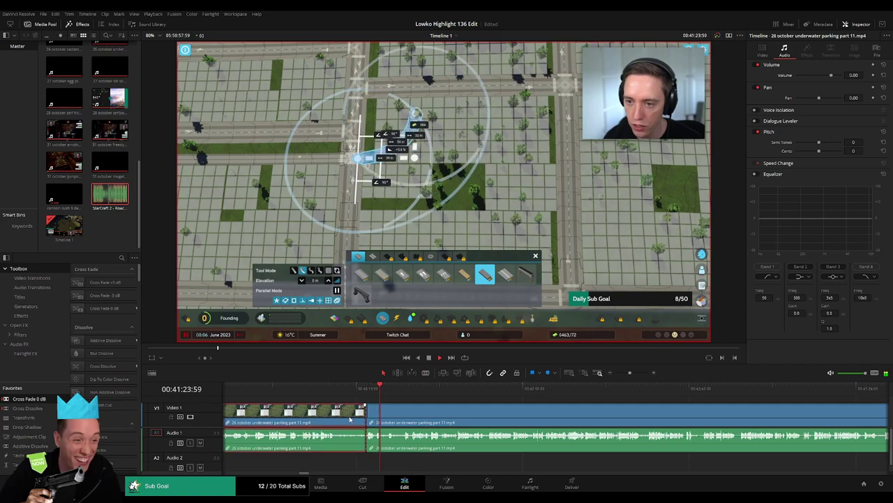
key("a")
key("Up")
key("space")
key("ctrl+equal")
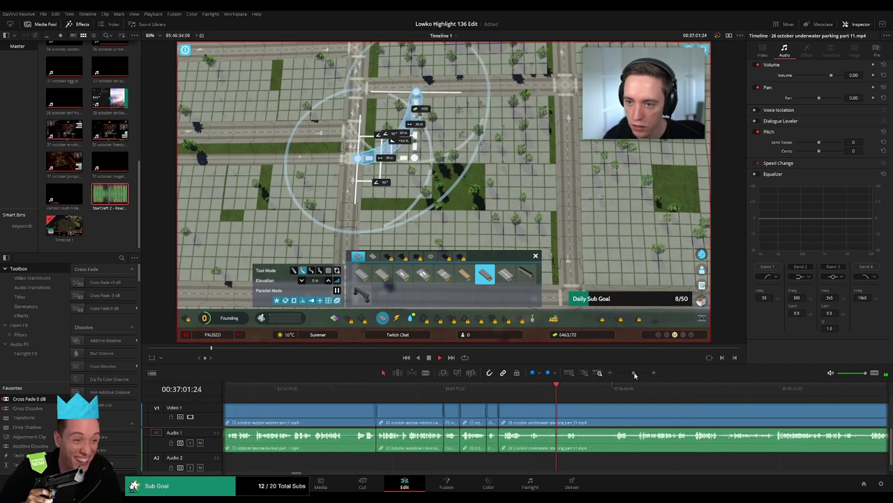
key("ctrl+b")
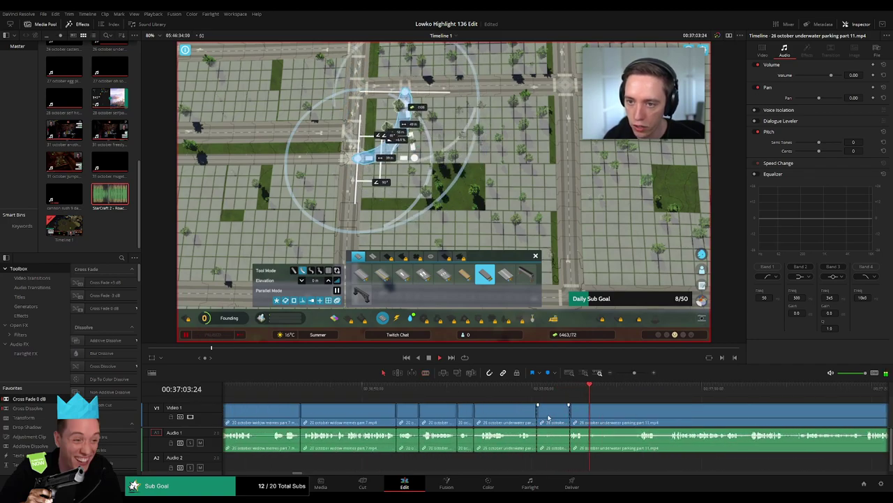
key("Delete")
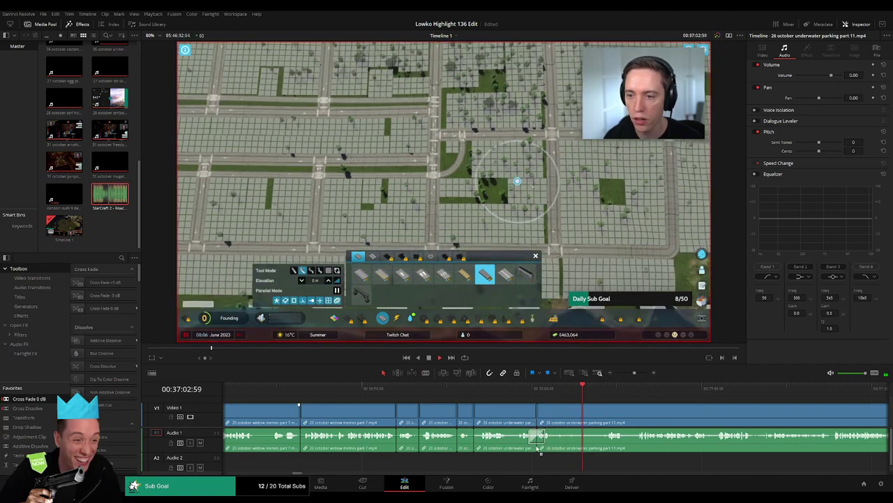
left_click(593, 422)
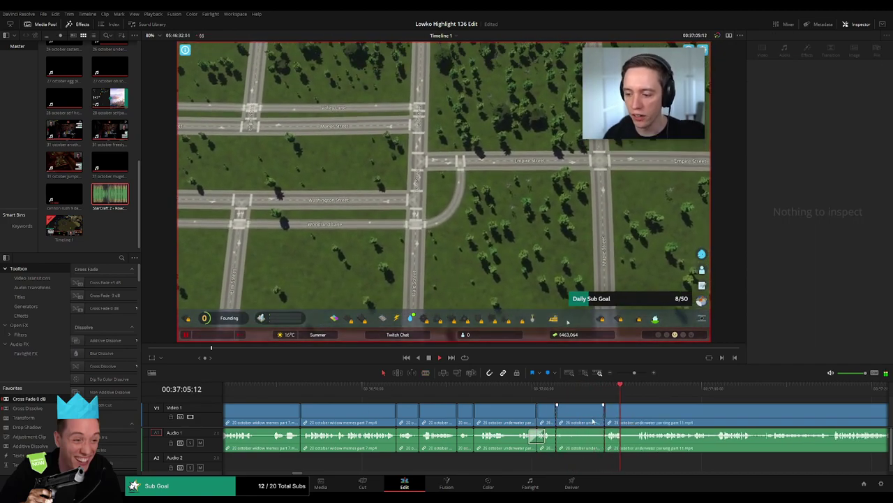
key("Delete")
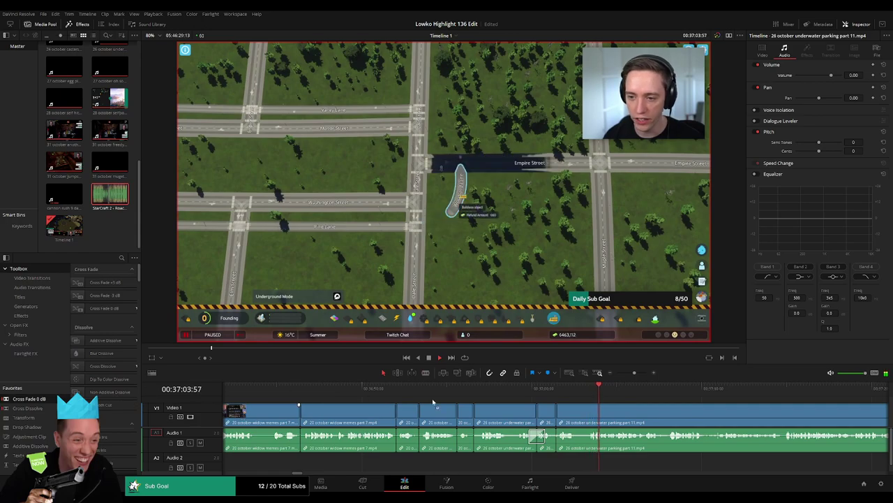
- Split the footage at a new point and skim further ahead through the clip
scroll(474, 412, "right", 3)
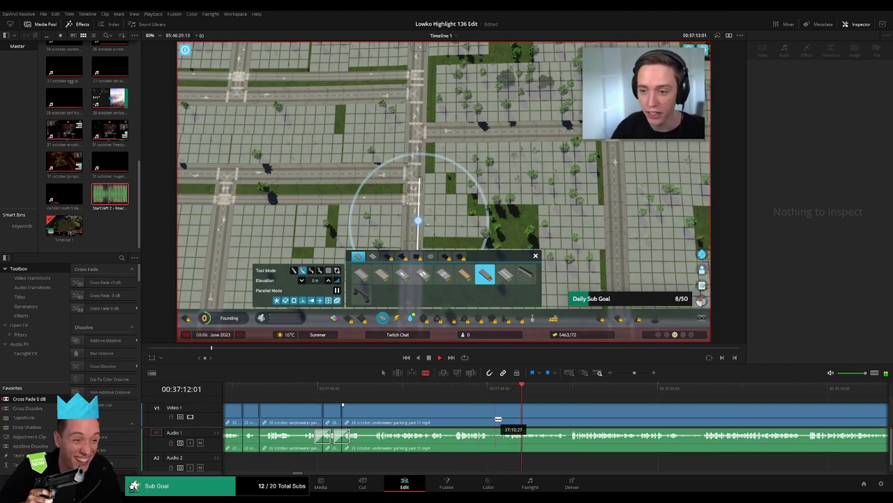
left_click(497, 418)
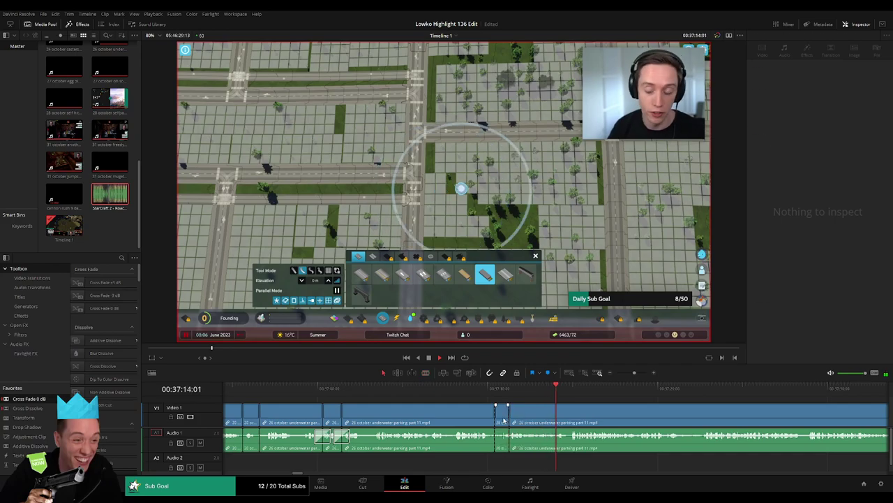
left_click(505, 419)
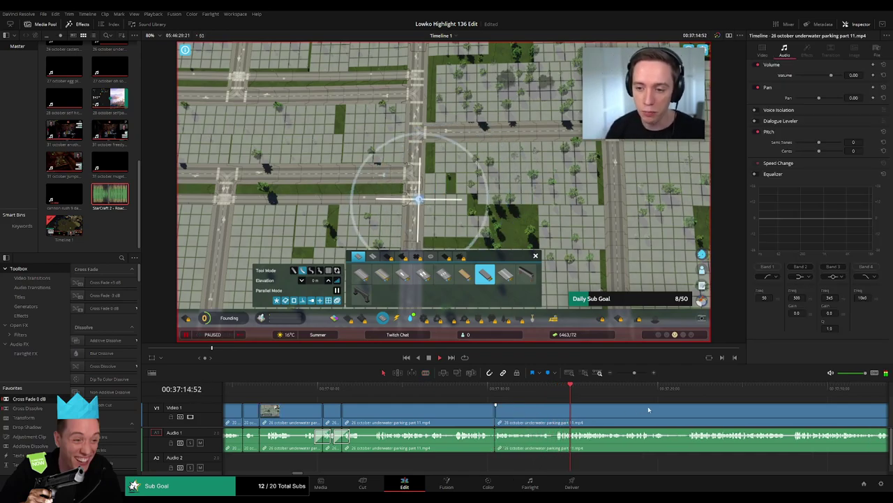
left_click_drag(635, 372, 617, 372)
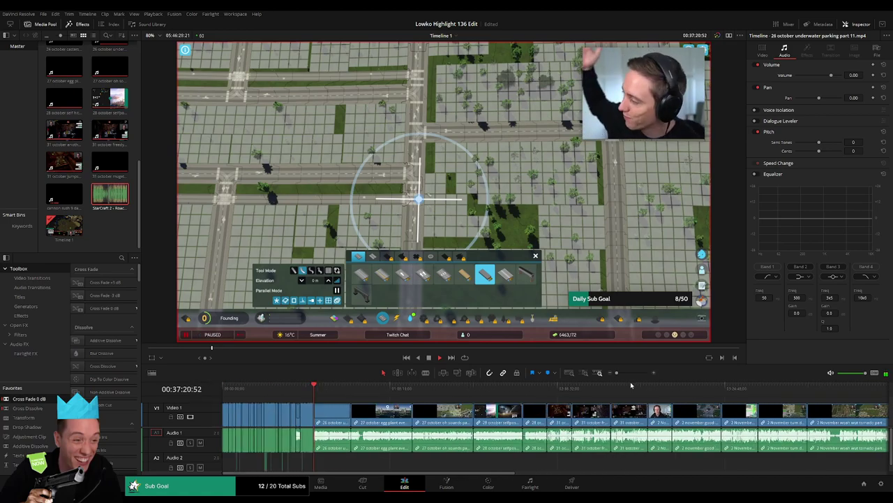
scroll(679, 427, "up", 5)
scroll(678, 427, "right", 3)
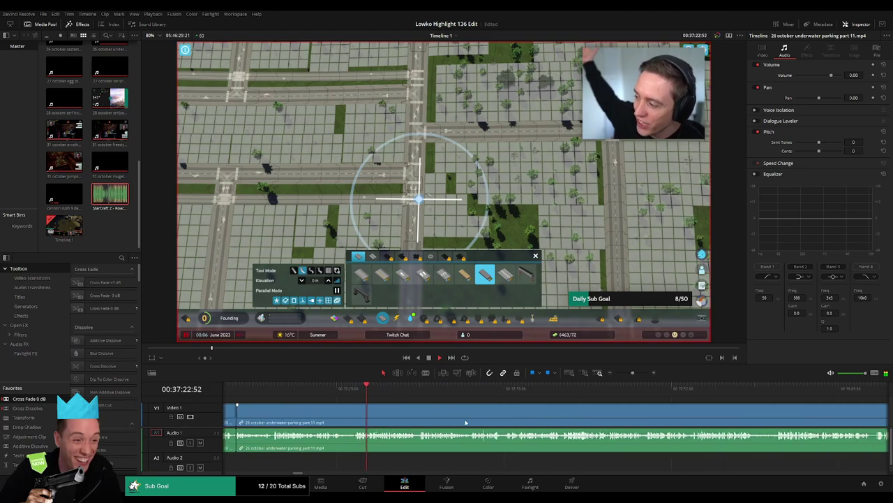
scroll(482, 421, "right", 2)
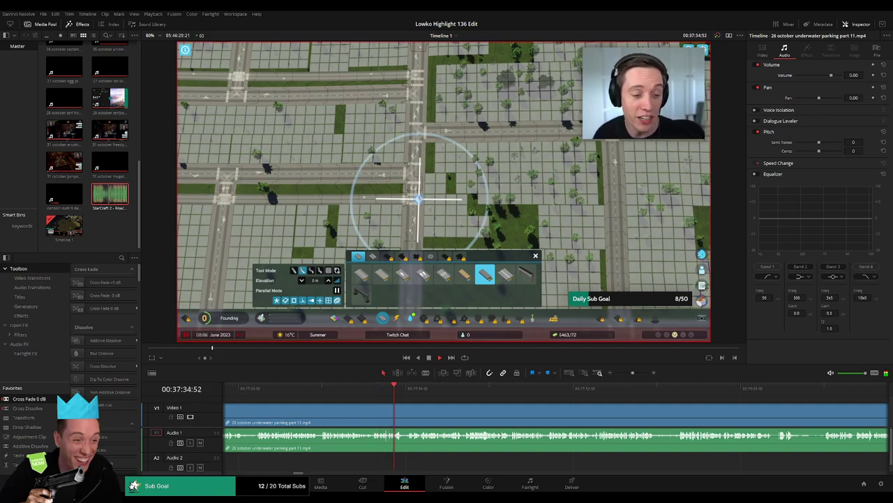
scroll(433, 404, "right", 3)
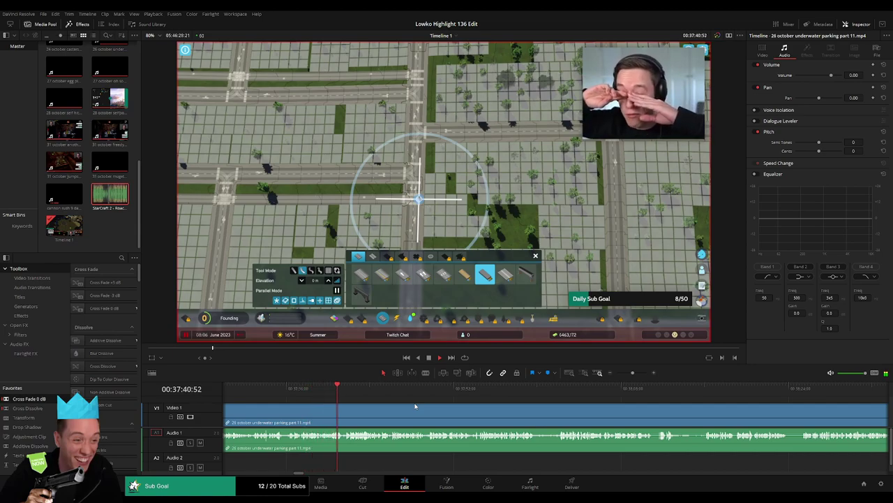
scroll(450, 419, "right", 2)
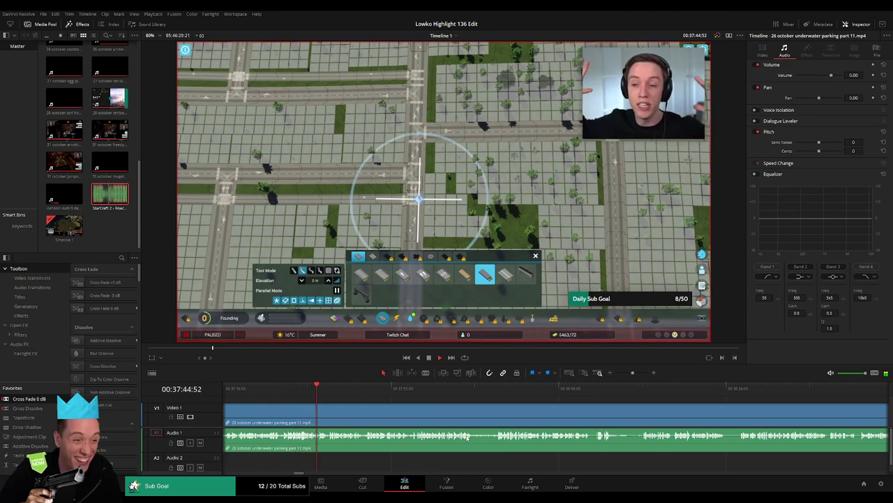
scroll(482, 426, "right", 2)
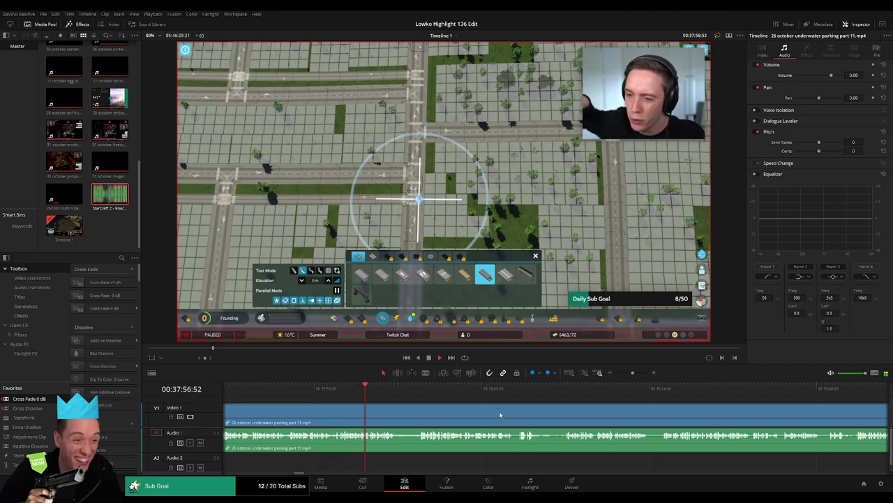
- Remove a short dull piece between two cuts, review it, and make another cut further on
left_click(397, 417)
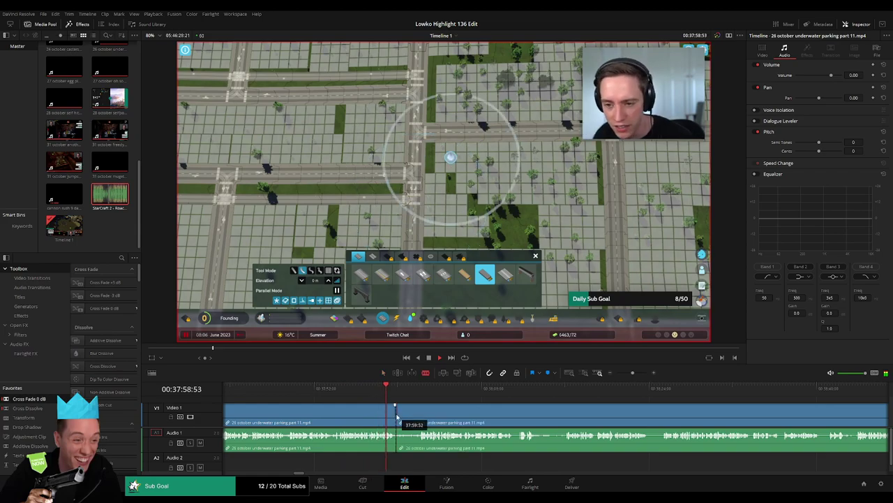
left_click(418, 417)
key("Delete")
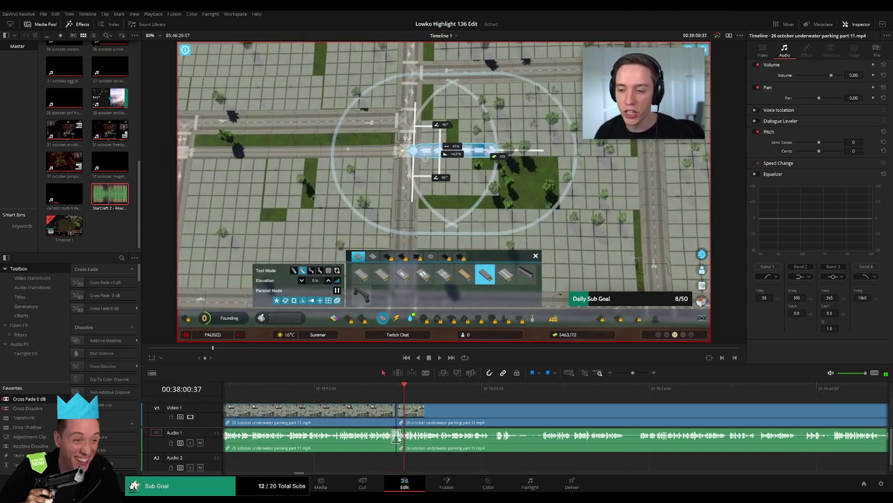
key("space")
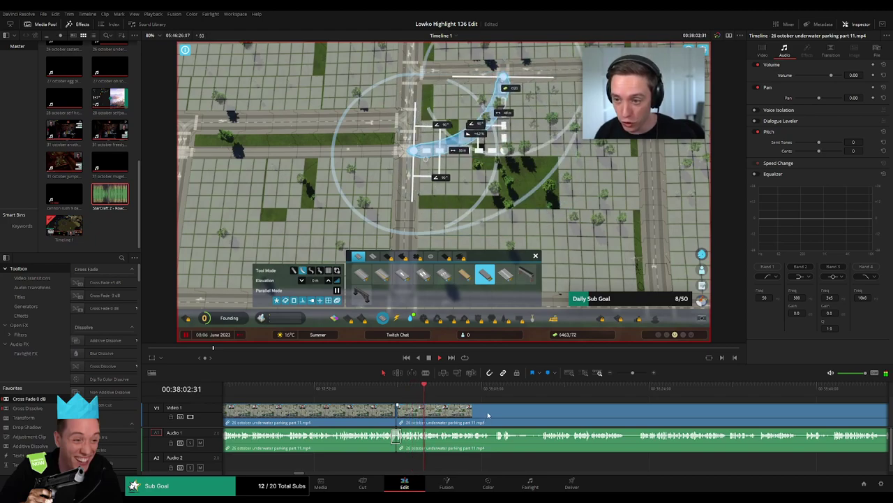
scroll(488, 412, "right", 2)
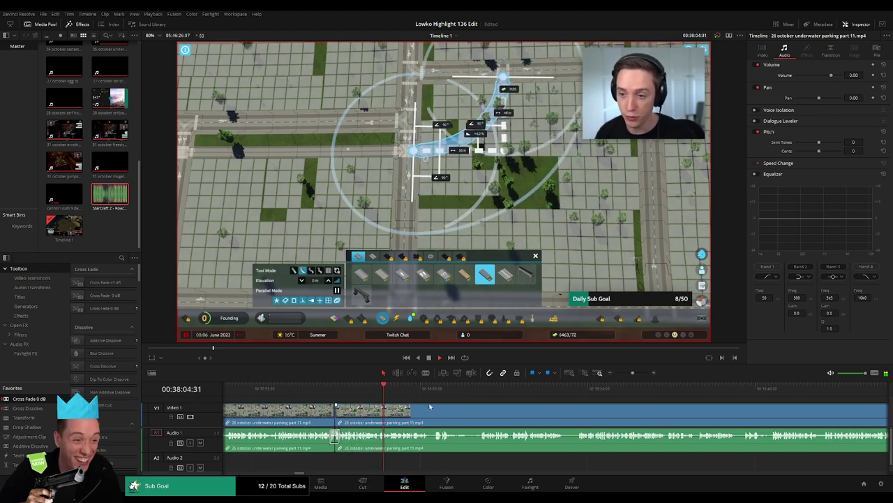
key("b")
left_click(455, 410)
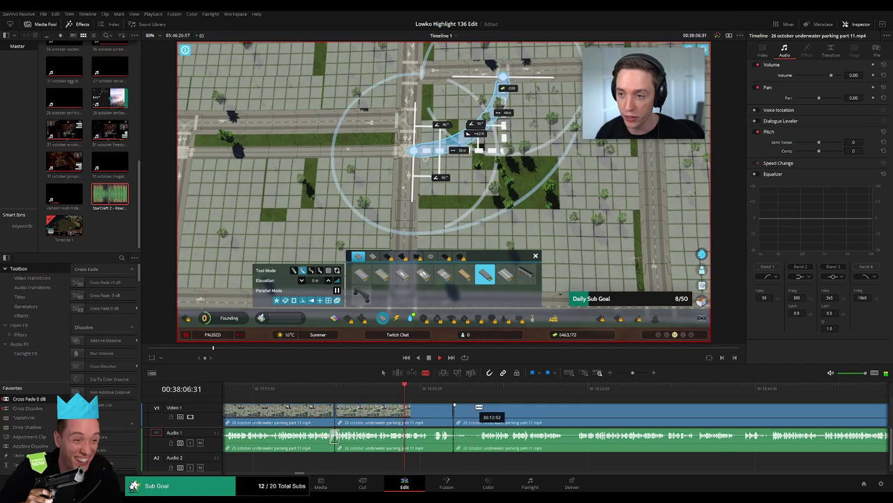
- Cut out and delete an unwanted piece, then add a Cross Fade at the audio edit point
key("a")
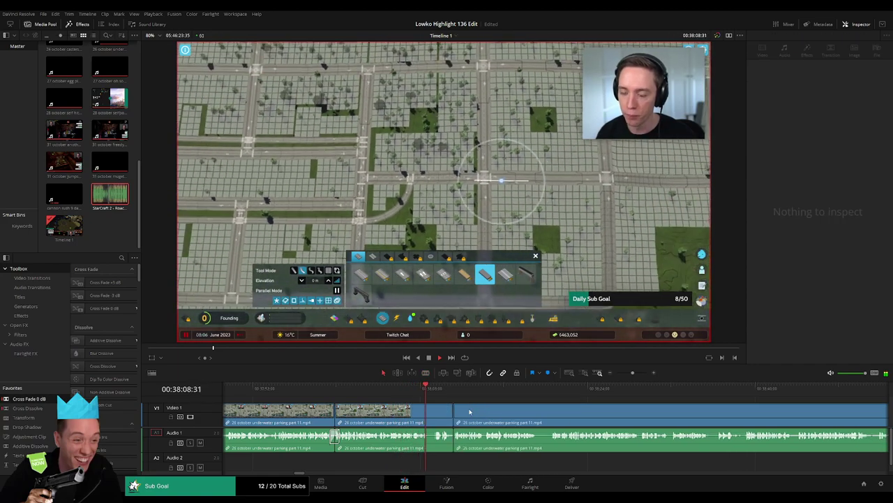
left_click_drag(630, 374, 637, 372)
key("b")
left_click(654, 412)
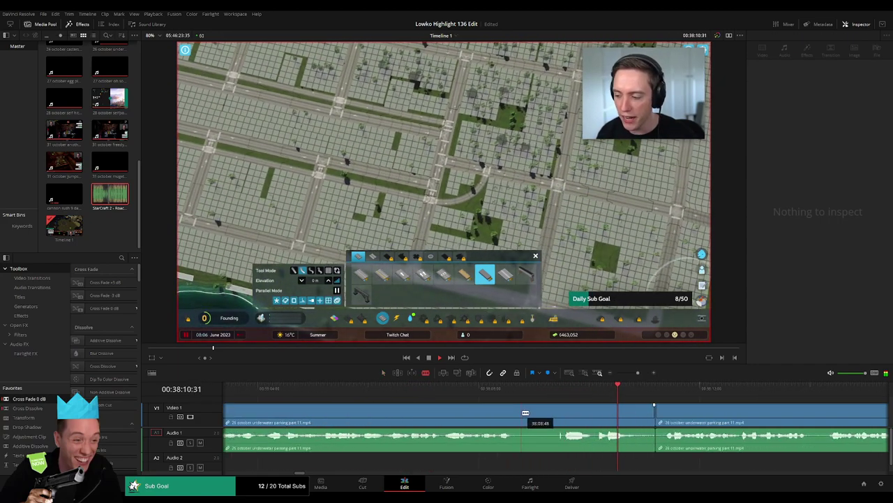
key("a")
left_click(600, 412)
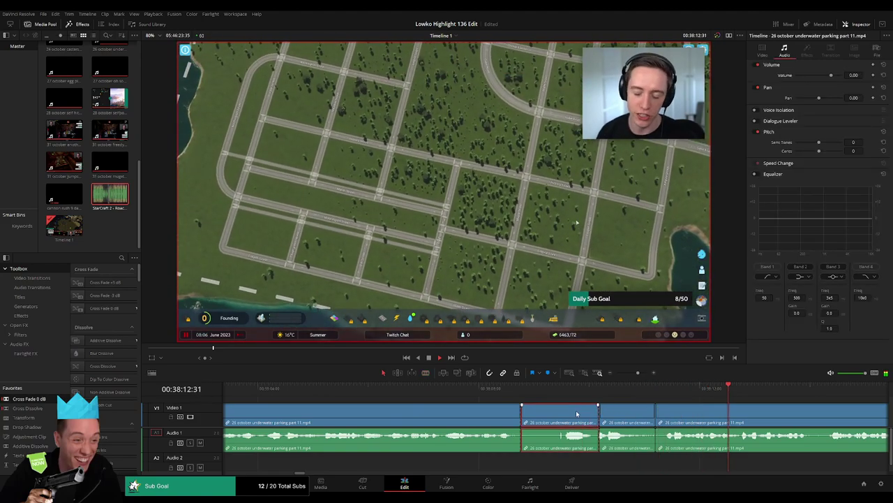
left_click(594, 412)
key("a")
key("Delete")
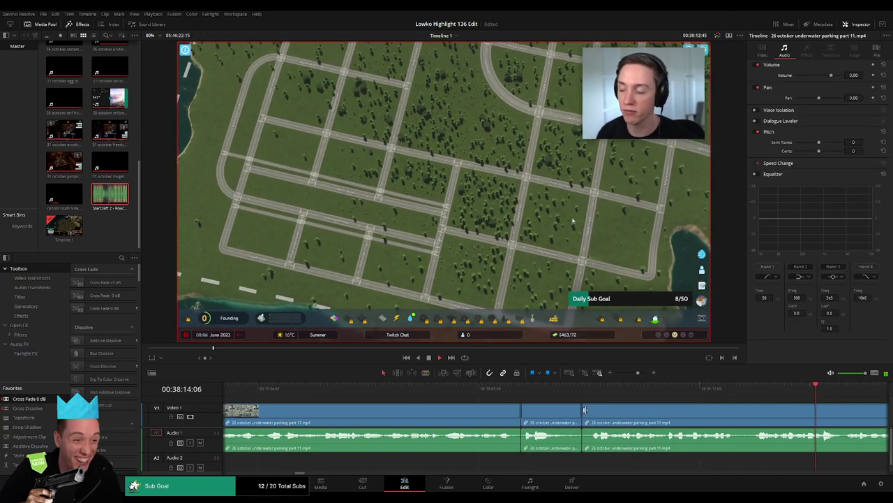
key("shift+t")
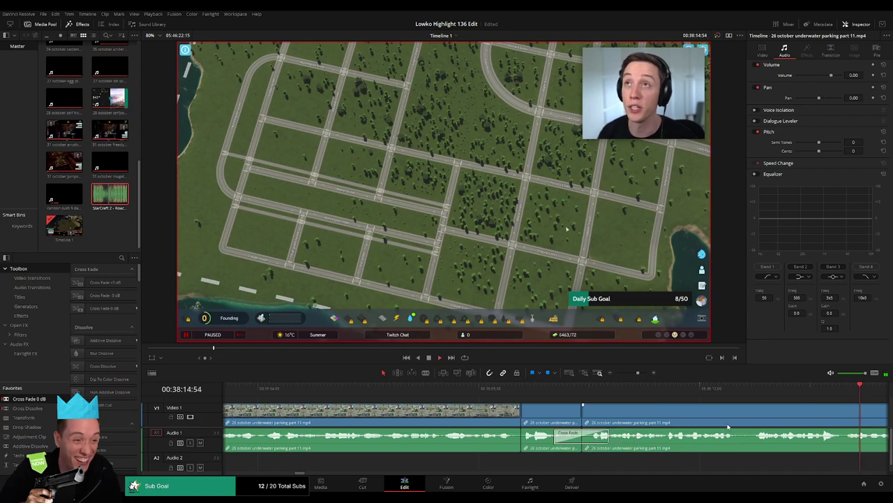
- Ripple-delete two more short pieces further along the underwater parking clip
left_click_drag(643, 374, 633, 374)
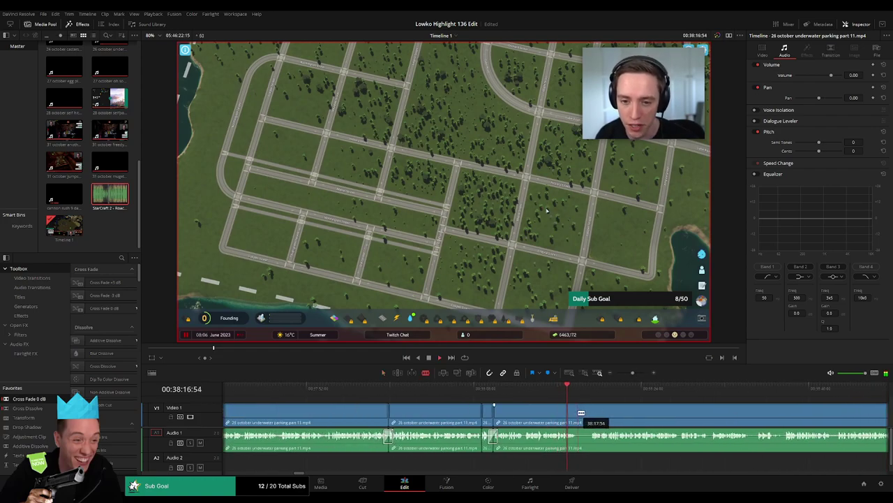
key("Delete")
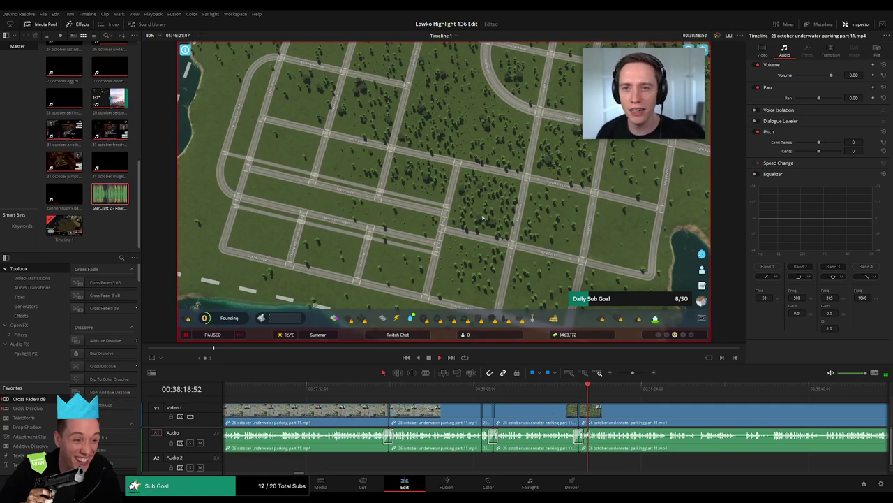
scroll(441, 412, "right", 4)
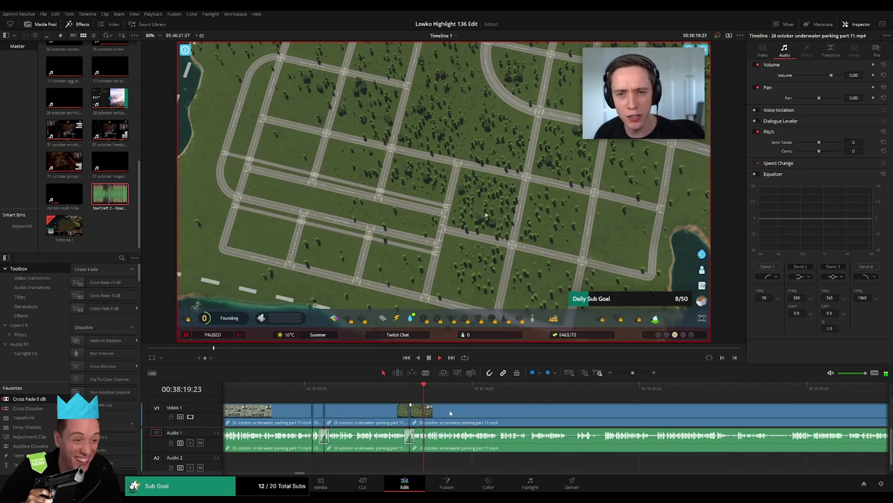
left_click(518, 416)
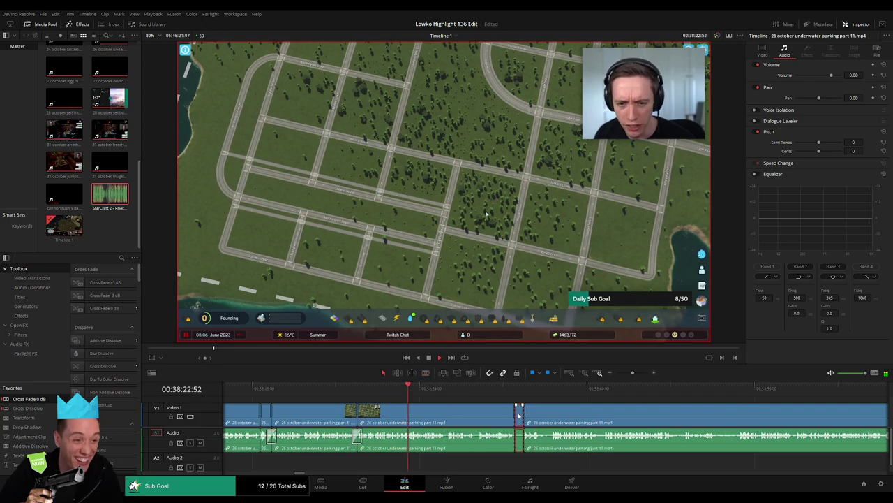
key("Delete")
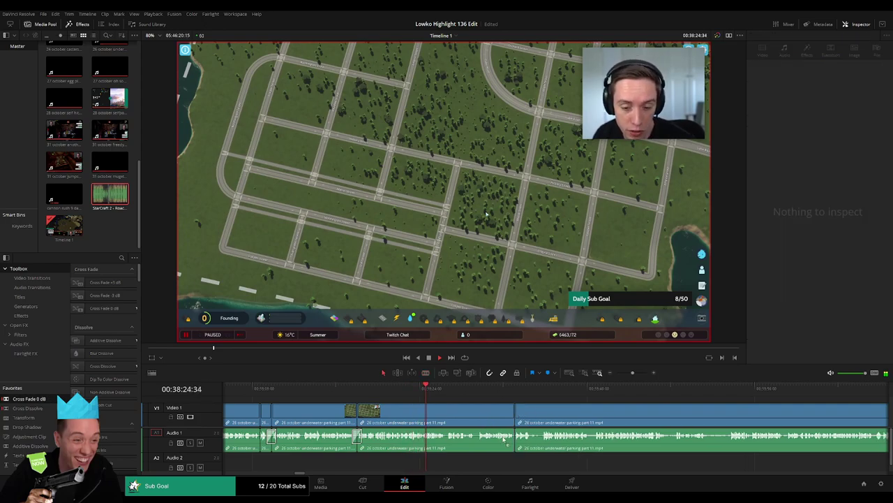
- Cut out and ripple-delete two short dull bits, one of them tiny
scroll(590, 418, "right", 2)
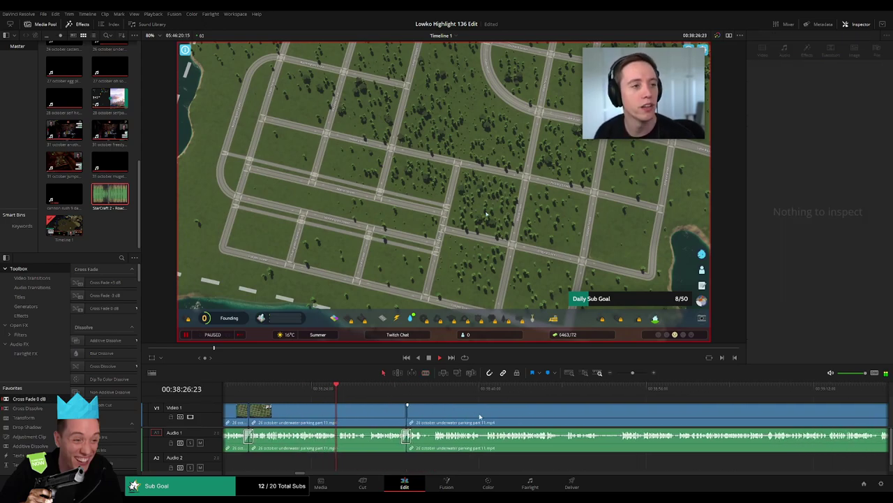
left_click(601, 417)
left_click(617, 417)
left_click(611, 417)
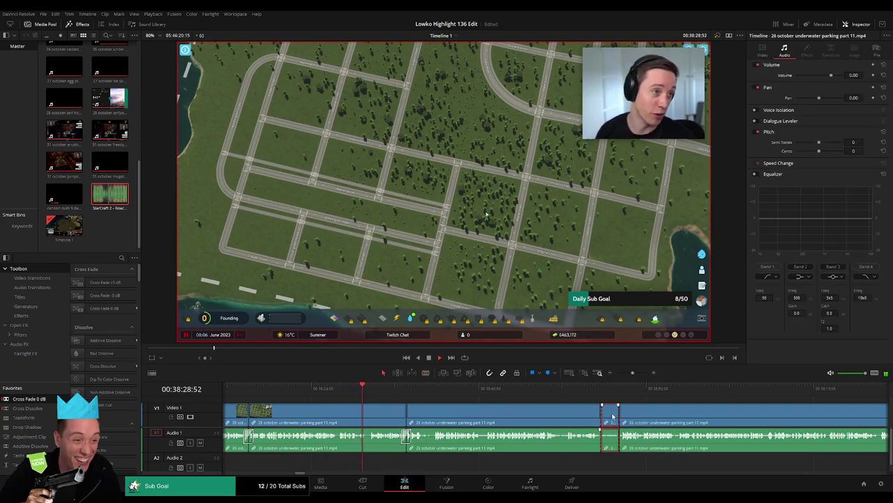
key("Delete")
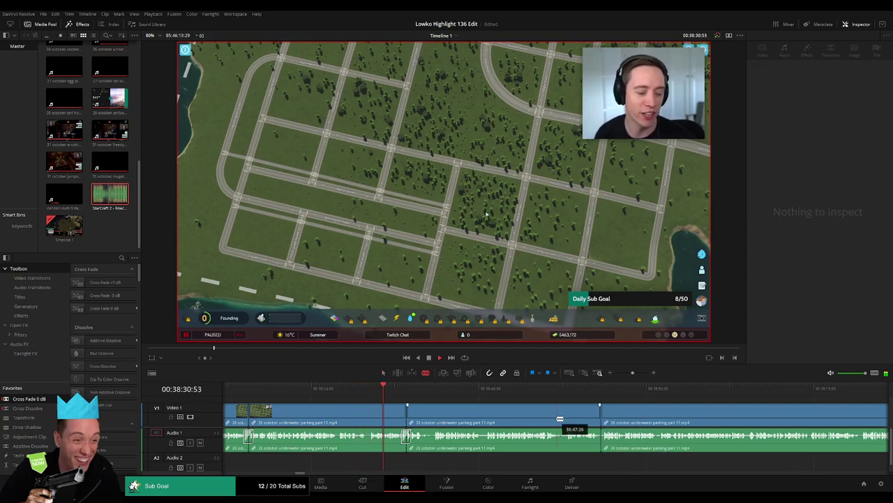
left_click(559, 418)
left_click(564, 418)
left_click(562, 418)
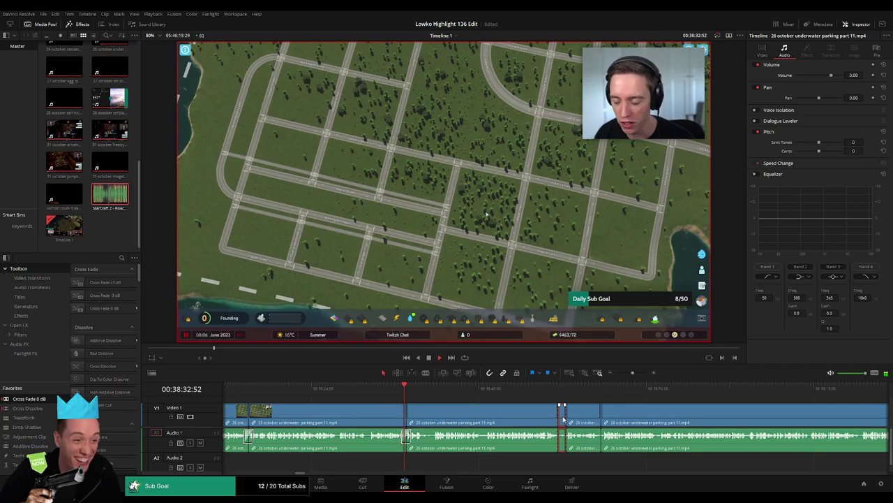
key("Delete")
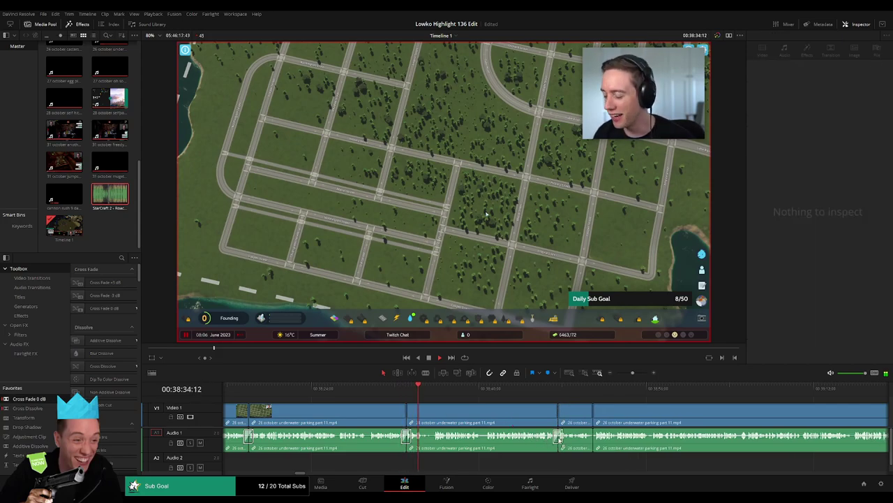
- Delete a short clip on the right and a tiny edit-point piece, then make another cut
left_click(412, 388)
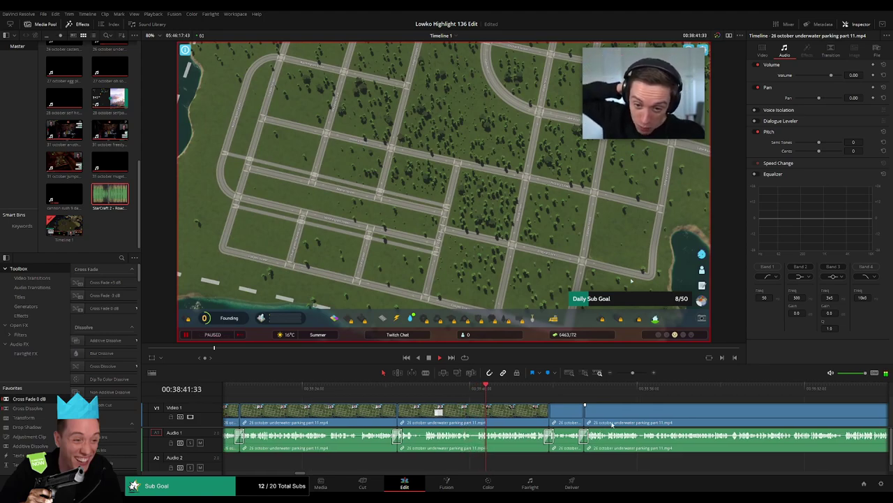
scroll(541, 422, "right", 3)
scroll(599, 422, "right", 3)
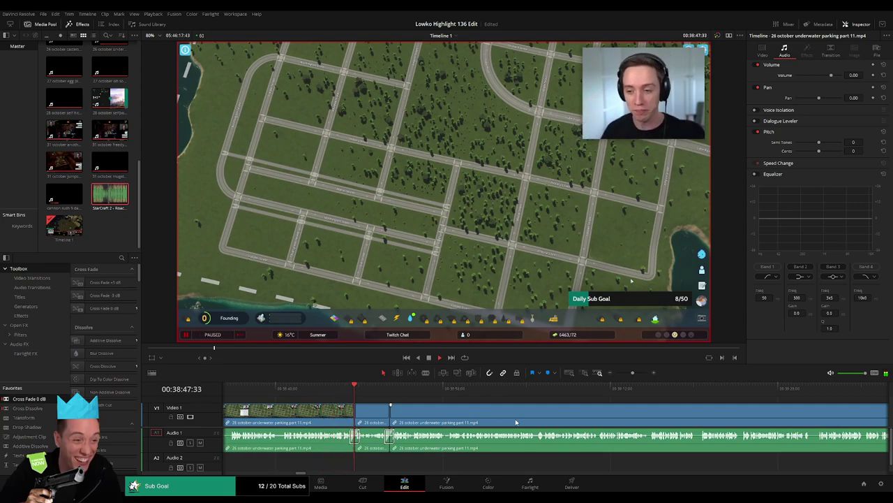
scroll(558, 423, "right", 2)
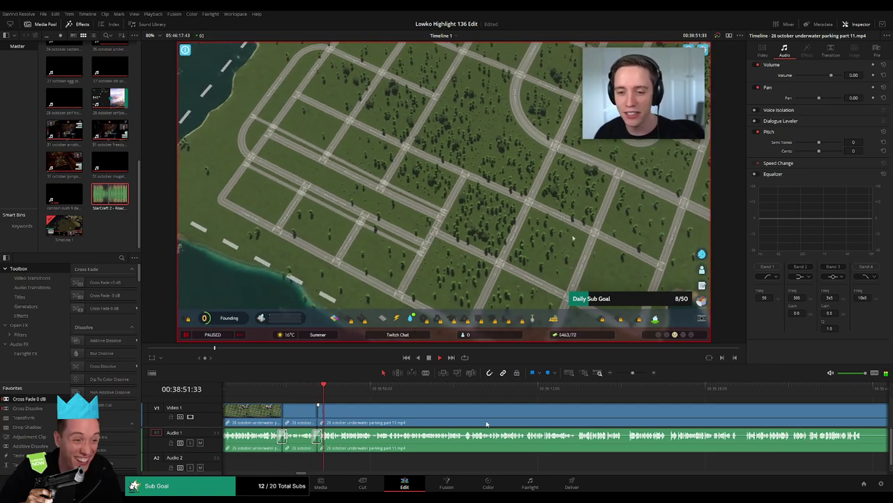
scroll(554, 412, "right", 1)
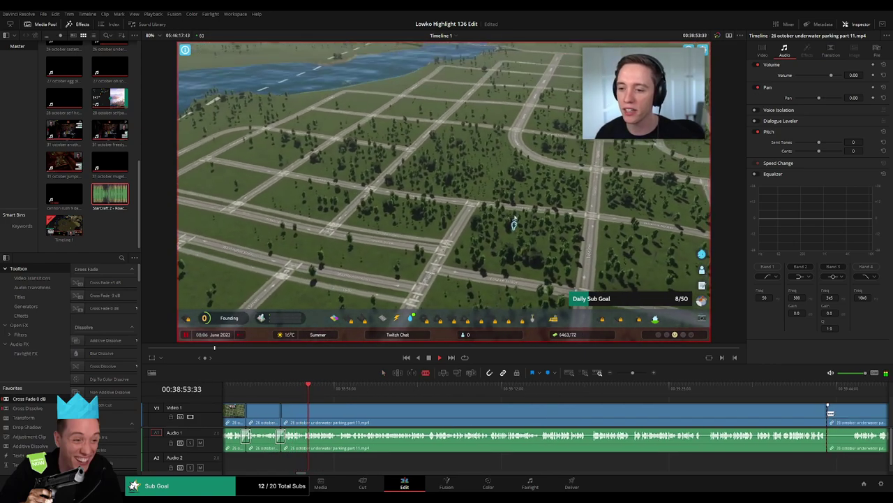
left_click(841, 414)
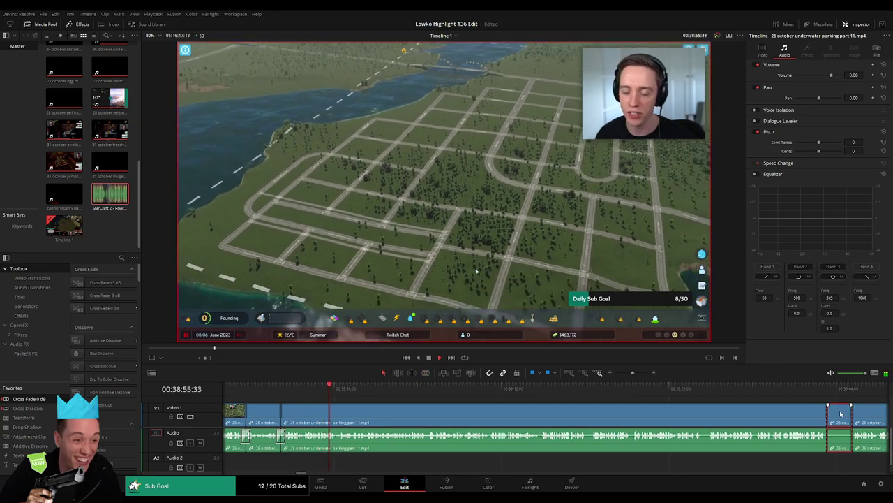
key("Delete")
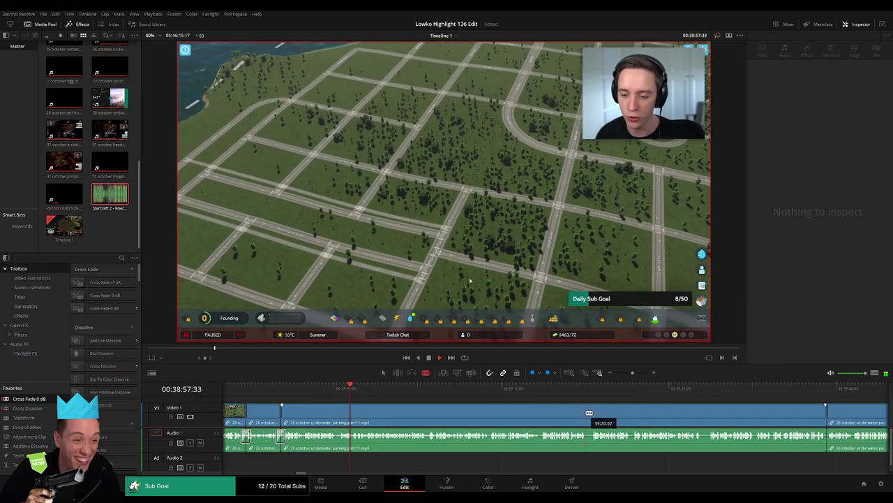
left_click(590, 414)
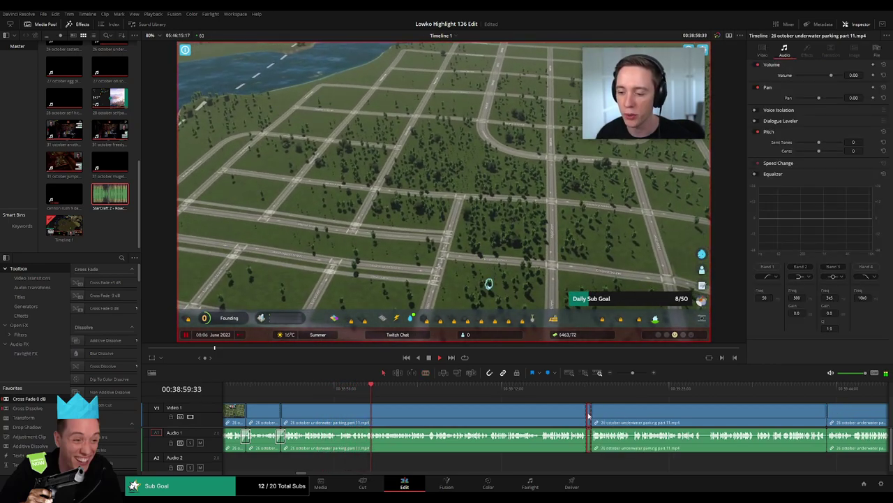
key("Delete")
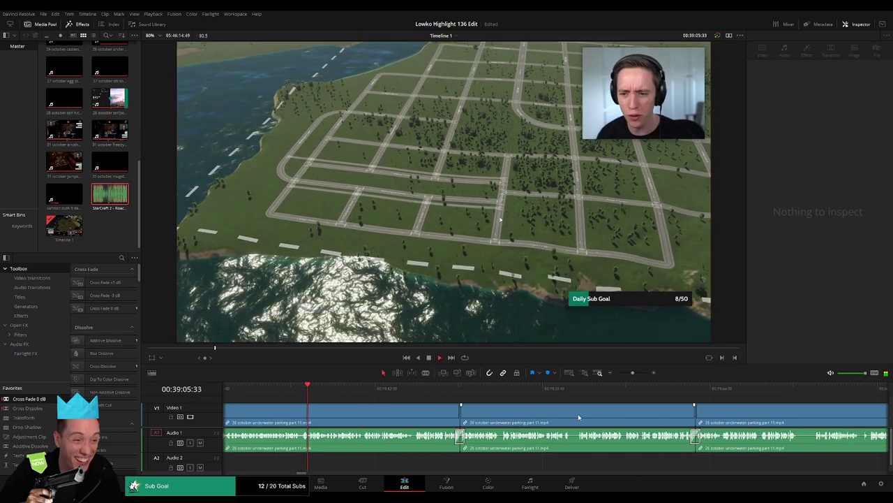
key("b")
left_click(798, 418)
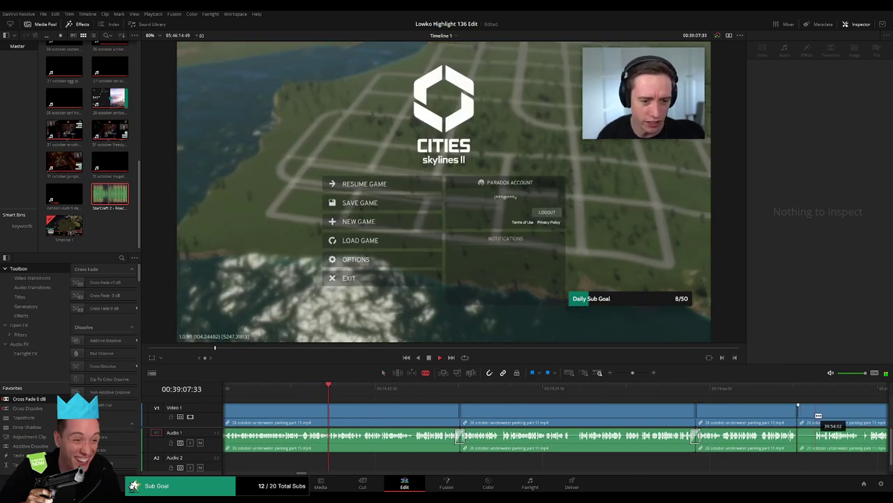
key("a")
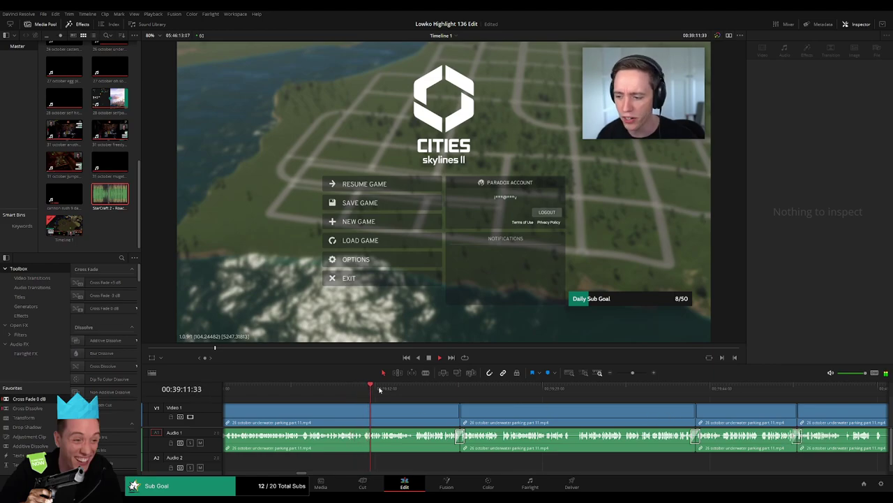
- Cut at the end of an unwanted bit and ripple-delete that short piece
left_click(405, 389)
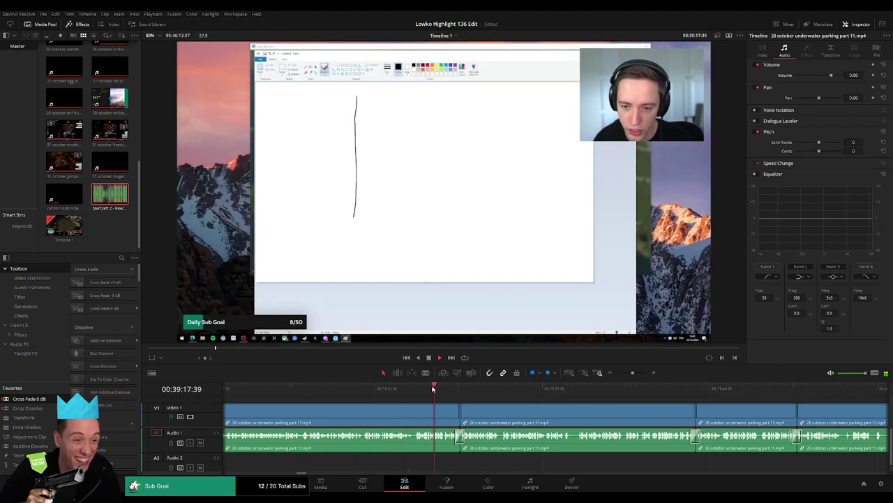
scroll(418, 398, "right", 5)
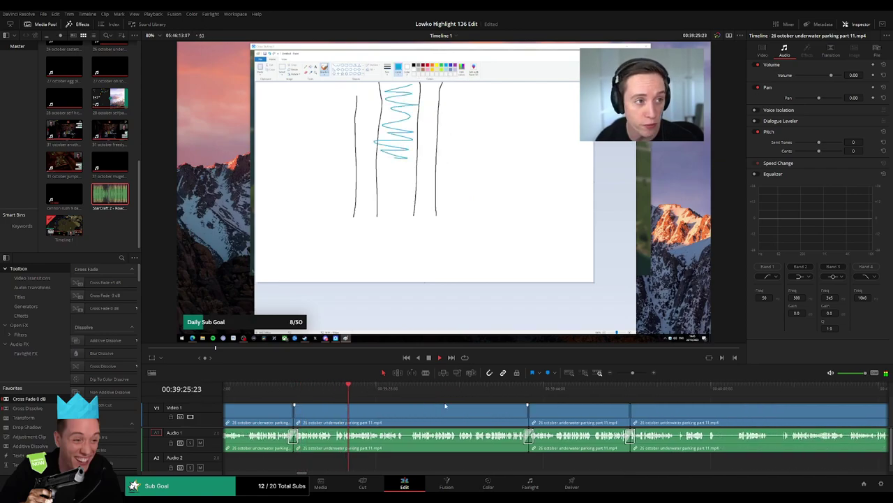
left_click(321, 392)
scroll(693, 419, "right", 2)
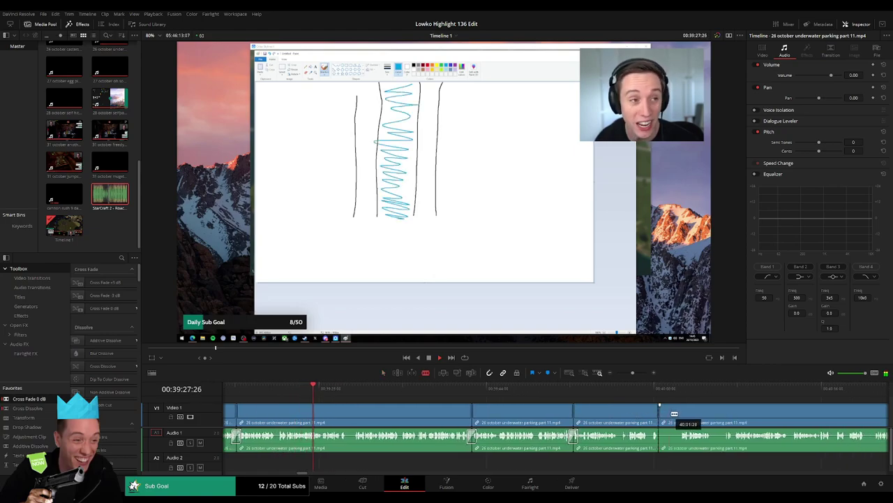
left_click(679, 415)
key("a")
left_click(670, 417)
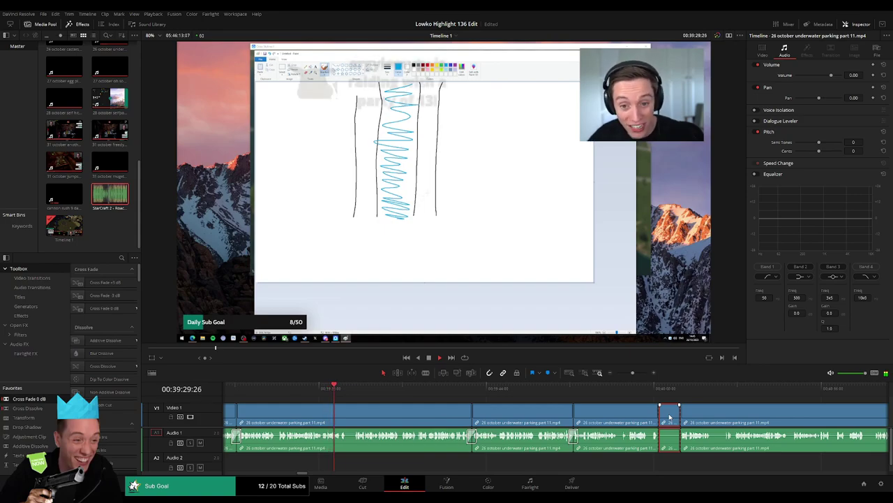
key("Delete")
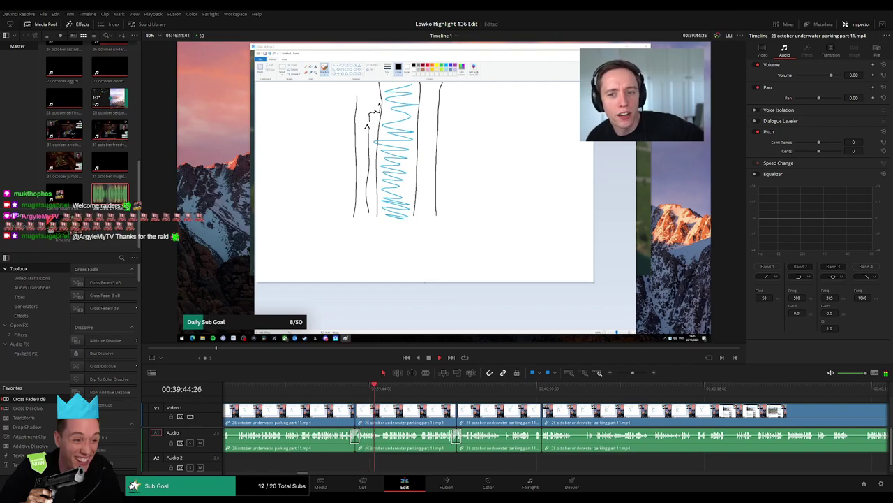
- Review playback and split the clip at 00:39:43:43 with Ctrl+B
key("space")
scroll(421, 402, "up", 1)
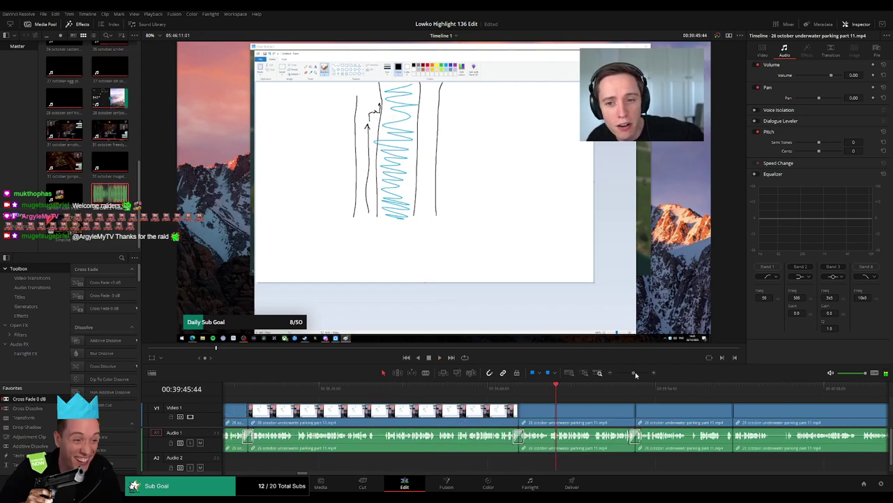
scroll(379, 390, "down", 1)
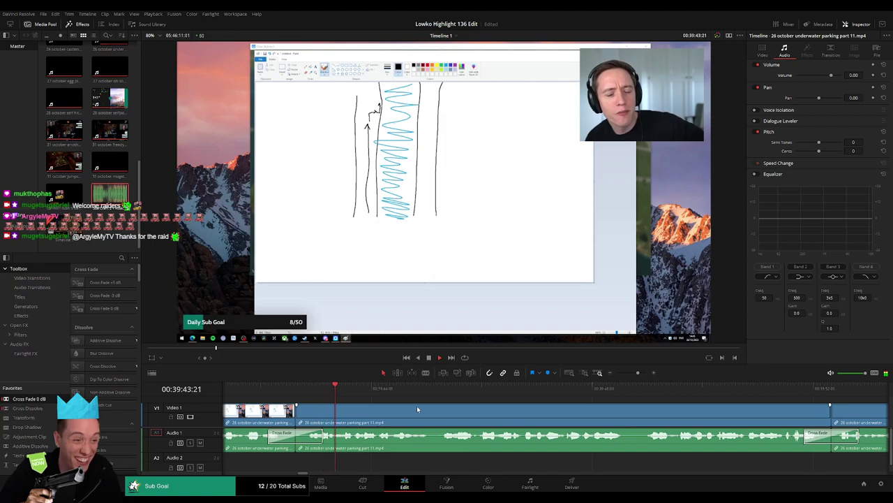
key("space")
key("space")
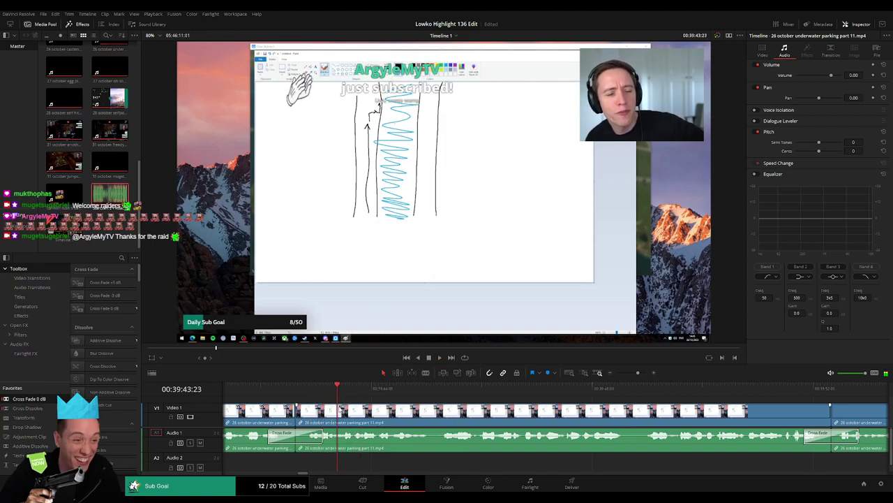
left_click(355, 386)
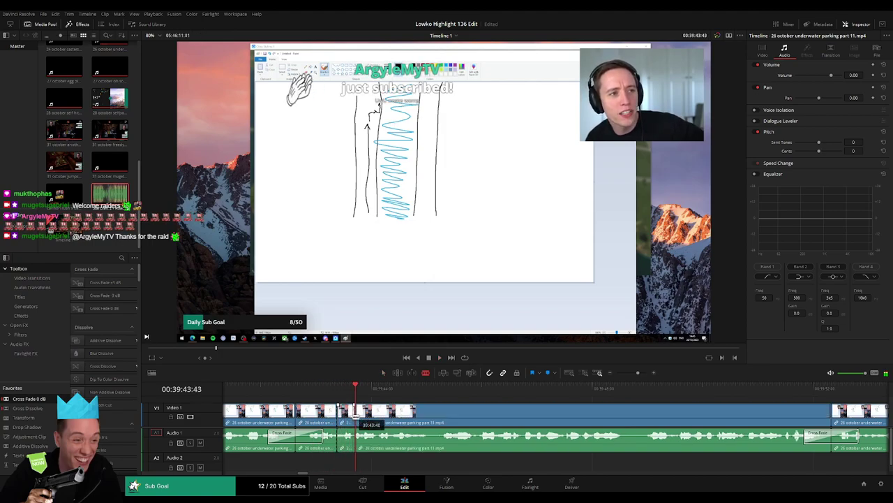
key("ctrl+b")
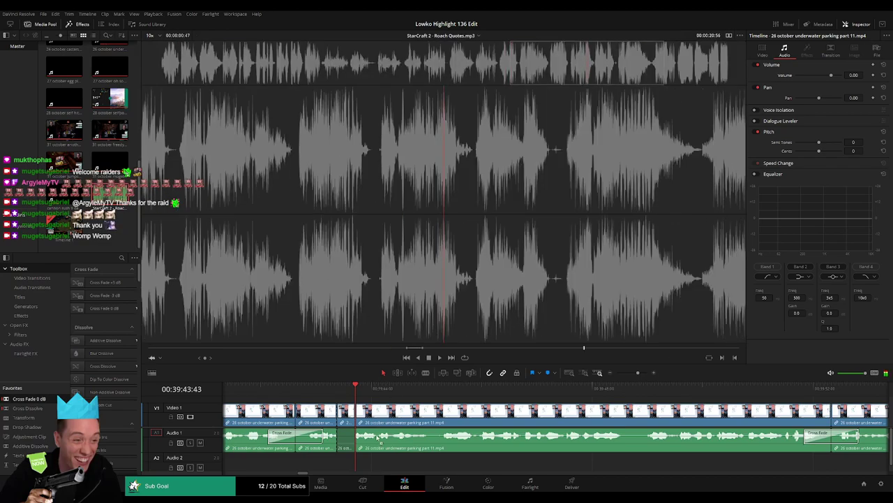
- Drop 'StarCraft 2 - Roach Quotes.mp3' onto Audio 2, set its volume to -23, and play it back
mouse_move(446, 175)
left_mouse_down()
mouse_move(346, 462)
mouse_move(354, 462)
left_mouse_up()
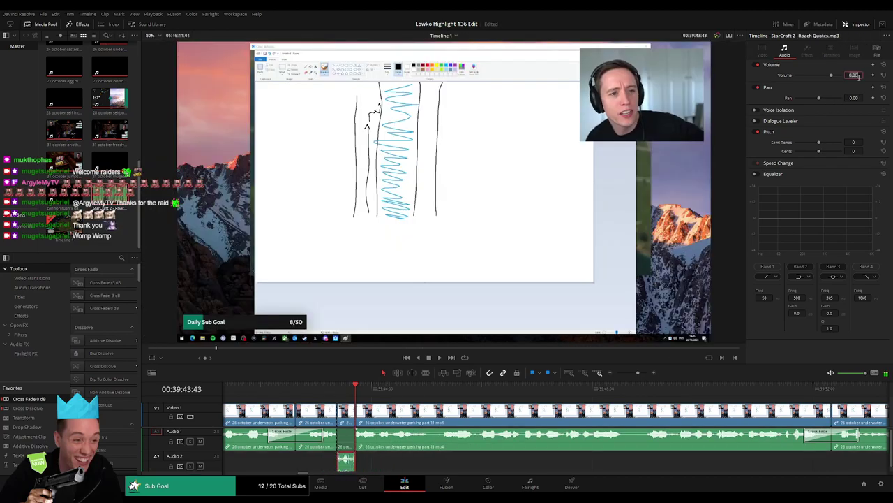
type("-23")
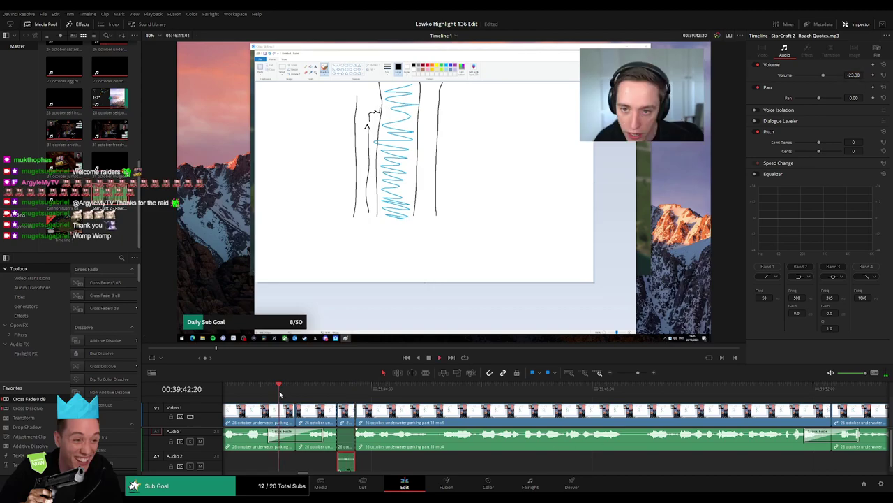
left_click_drag(637, 372, 634, 372)
key("space")
- Blade-cut the parking-garage footage at a new point and select the piece after the cut
left_click(646, 464)
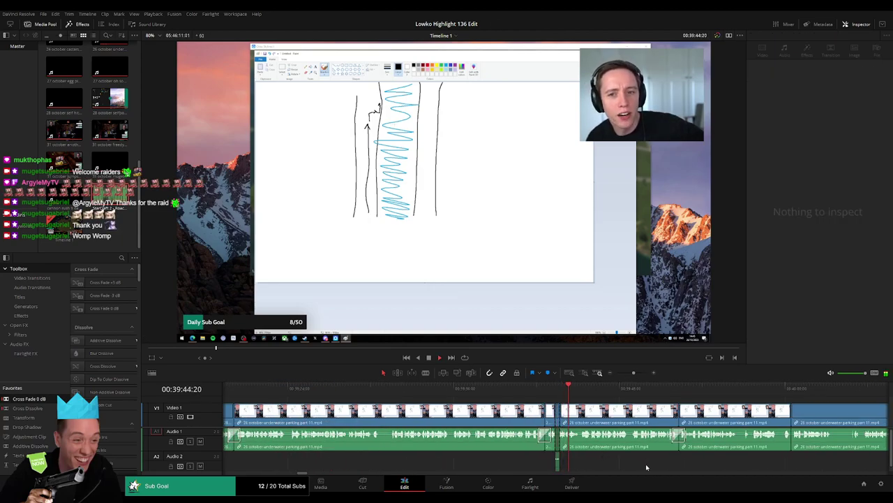
scroll(545, 447, "right", 3)
scroll(482, 417, "right", 1)
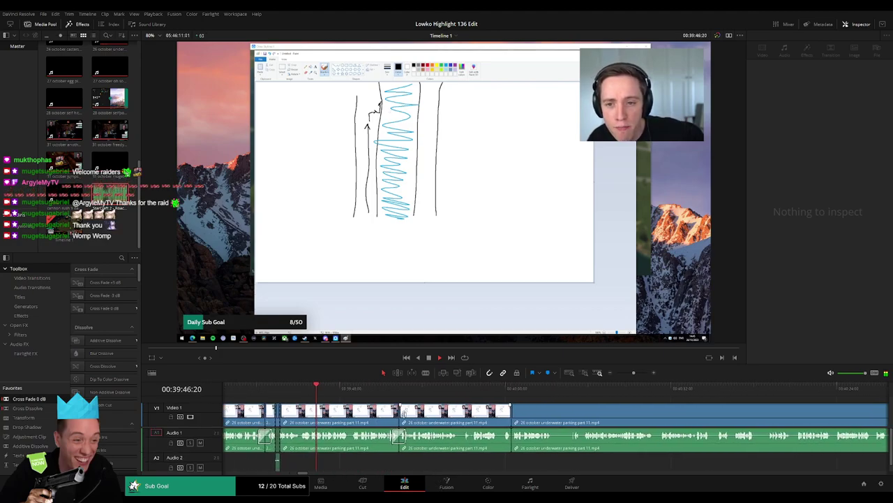
scroll(409, 413, "right", 1)
key("b")
left_click(496, 419)
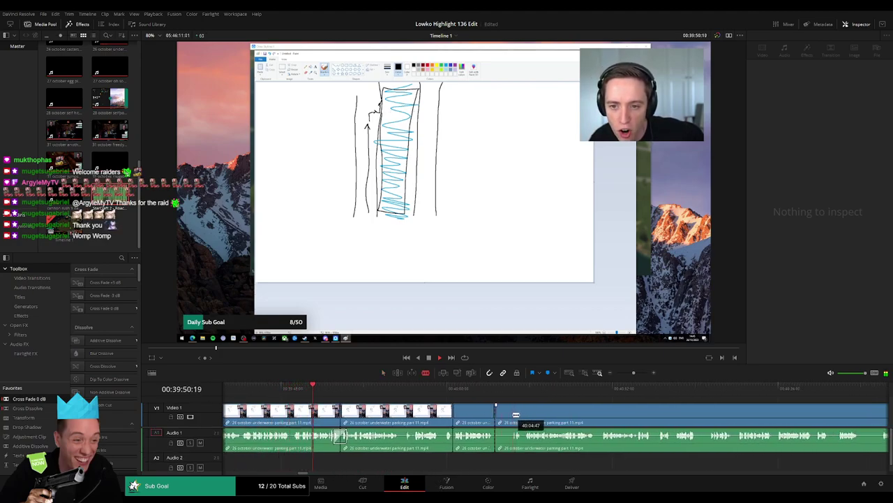
key("a")
left_click(505, 417)
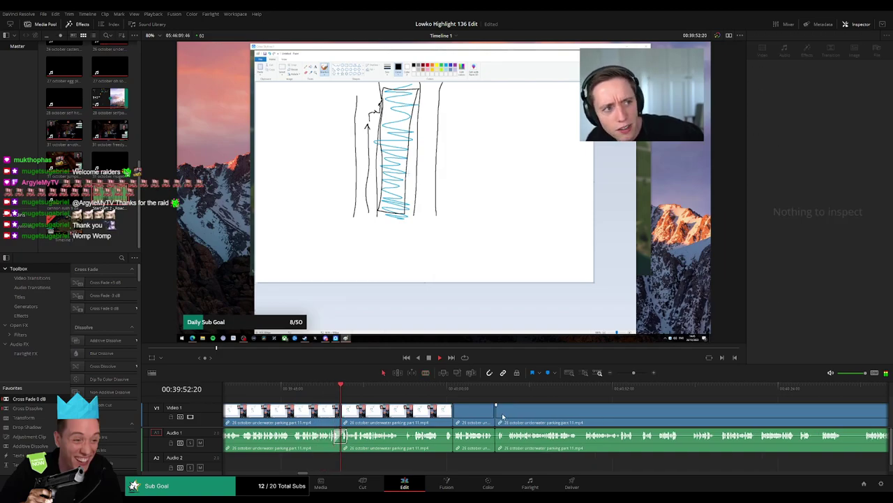
- Review the section and split the footage at the playhead with Ctrl+B
left_click_drag(634, 374, 637, 373)
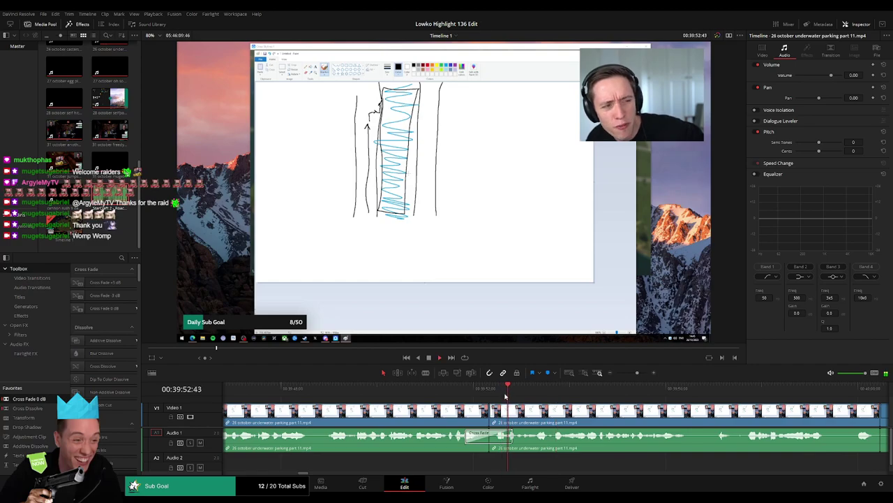
key("space")
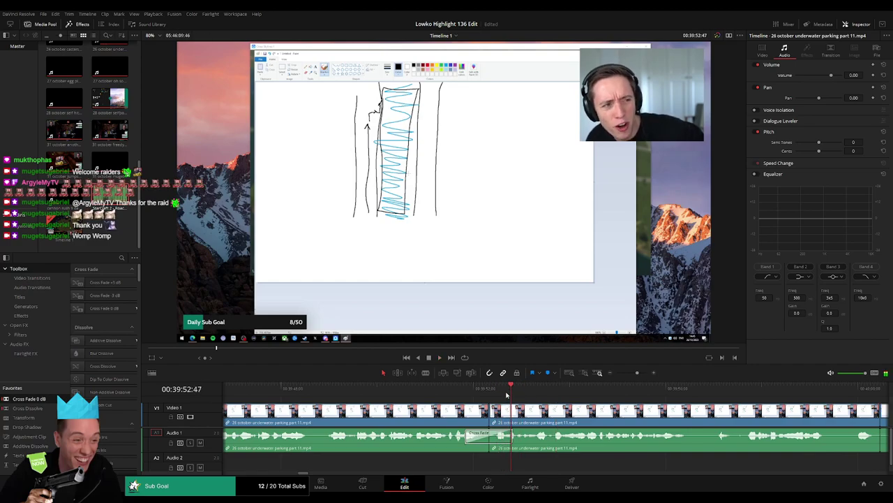
left_click(508, 395)
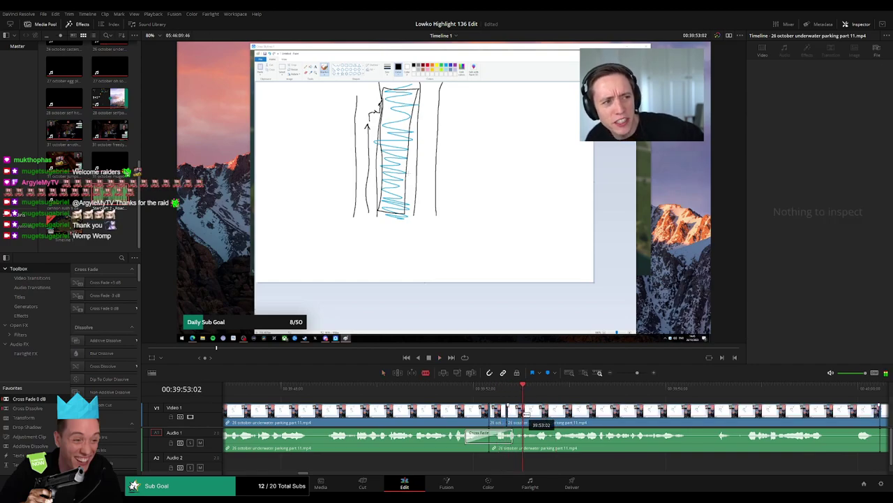
key("ctrl+b")
- Place another 'StarCraft 2 - Roach Quotes.mp3' clip on Audio 2 at the new cut
left_click(511, 436)
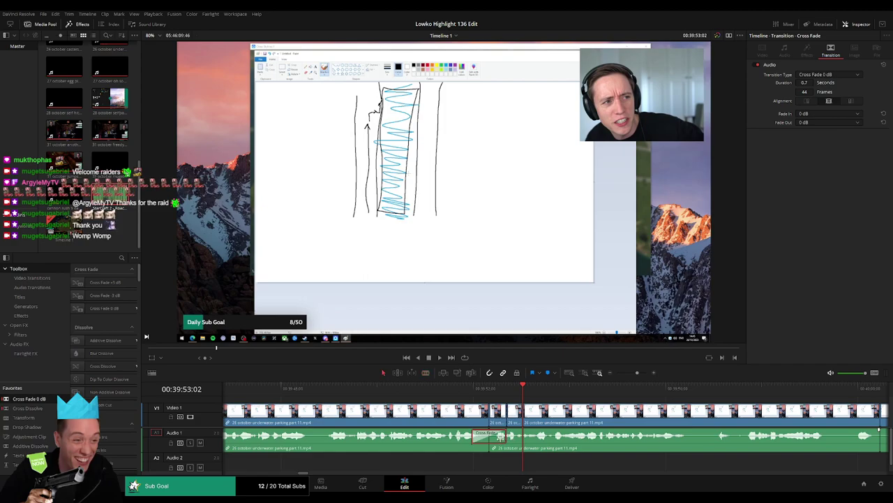
left_click(511, 434)
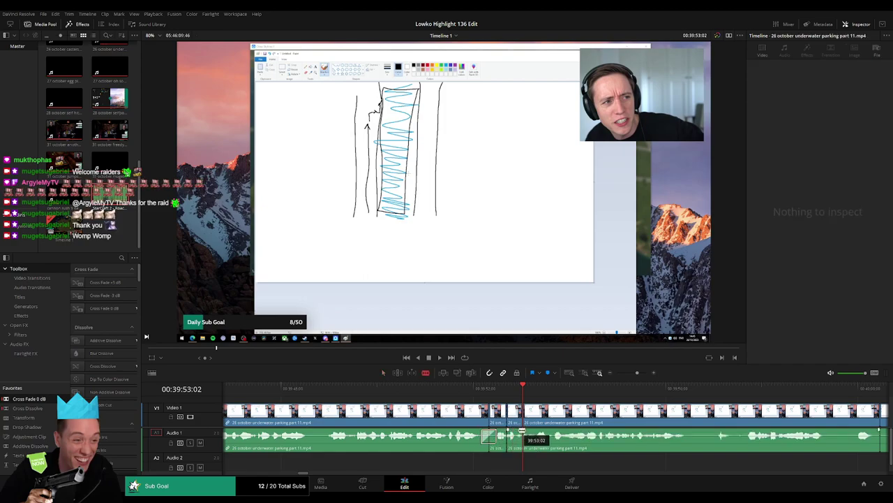
left_click(517, 388)
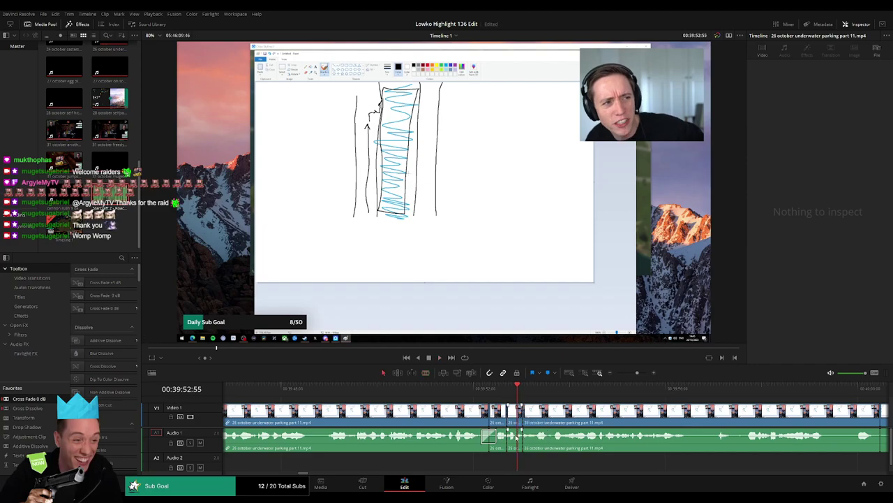
mouse_move(518, 447)
left_mouse_down()
mouse_move(500, 460)
mouse_move(521, 452)
left_mouse_up()
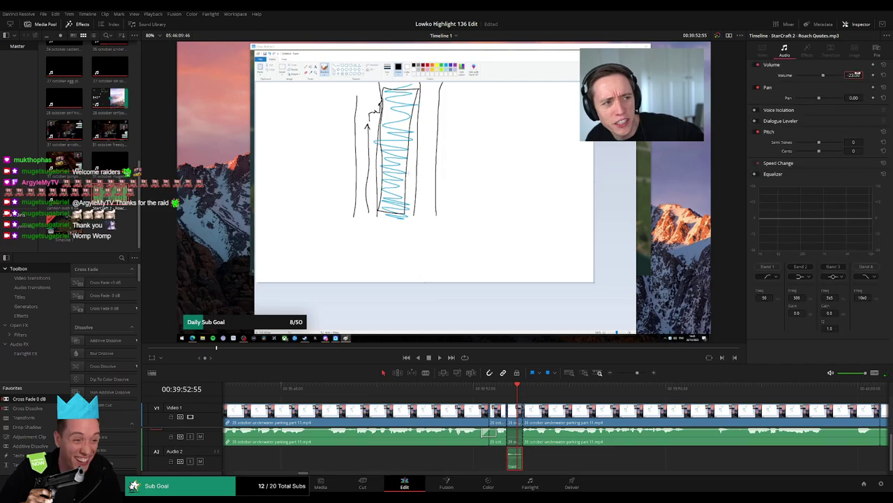
- Play back the edit and delete the short leftover piece of part 11 footage, closing the gap
key("space")
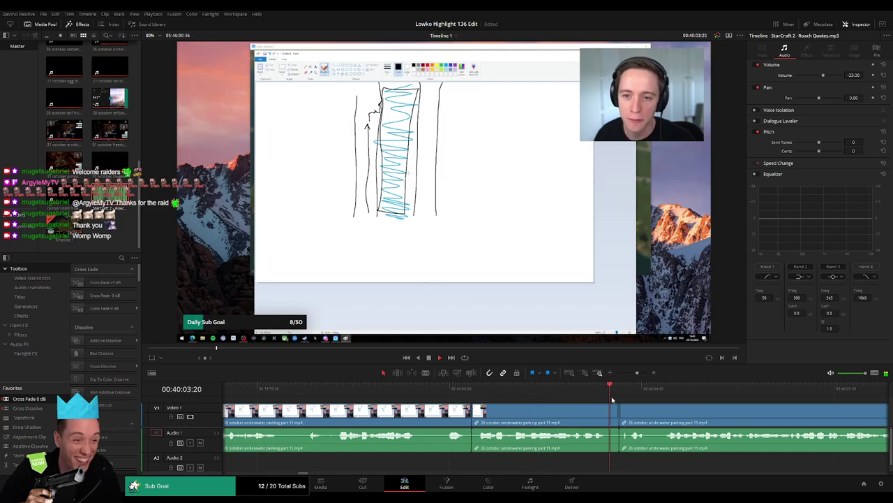
left_click(499, 420)
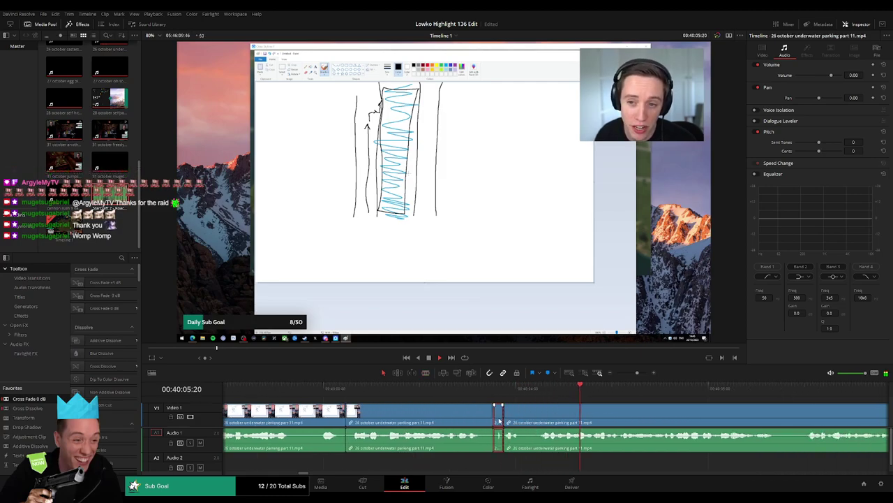
key("Delete")
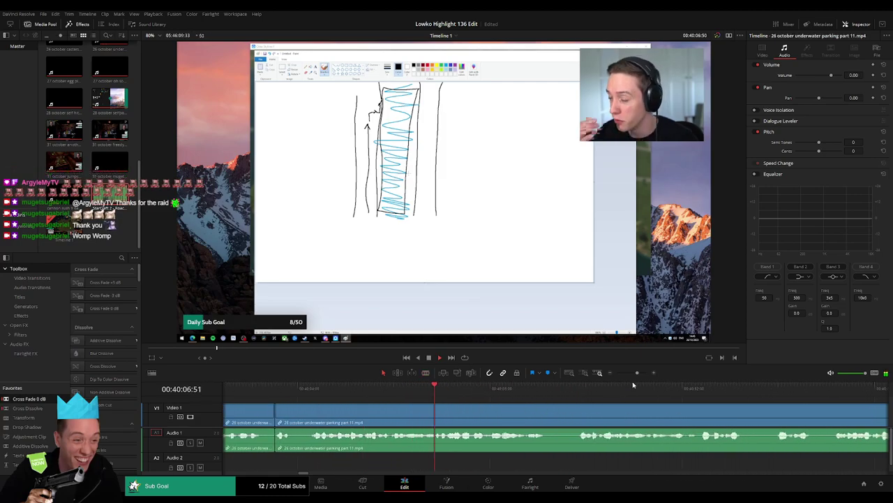
- Remove the sliver between two blade cuts and cut the footage again further along
scroll(633, 385, "down", 2)
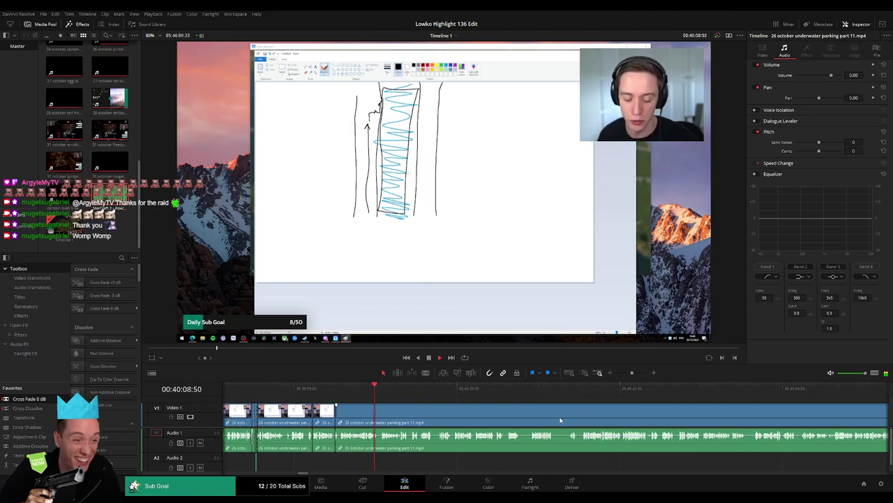
left_click(521, 412)
left_click(528, 413)
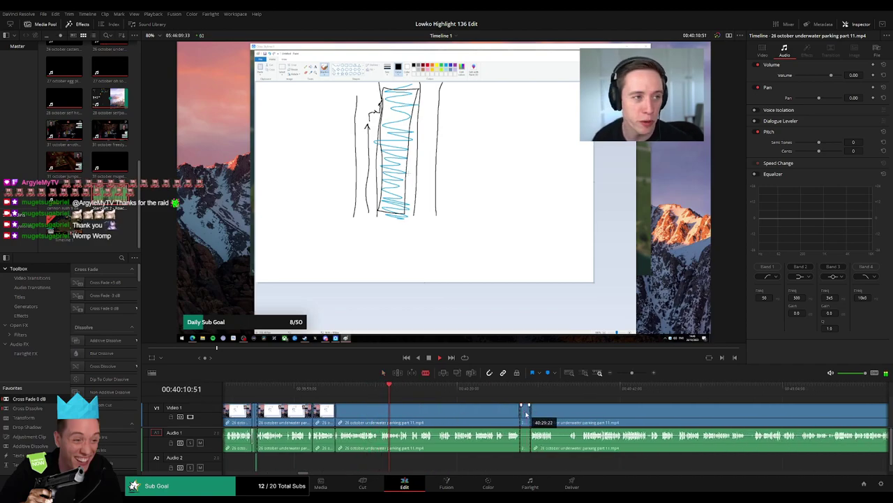
key("Delete")
key("b")
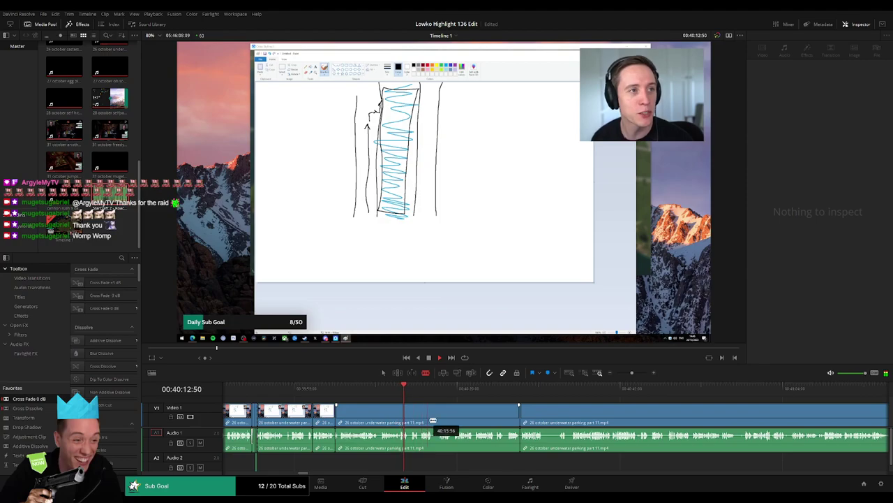
left_click(434, 419)
- Delete the short piece at the new cut and select the part 11 footage further along
key("a")
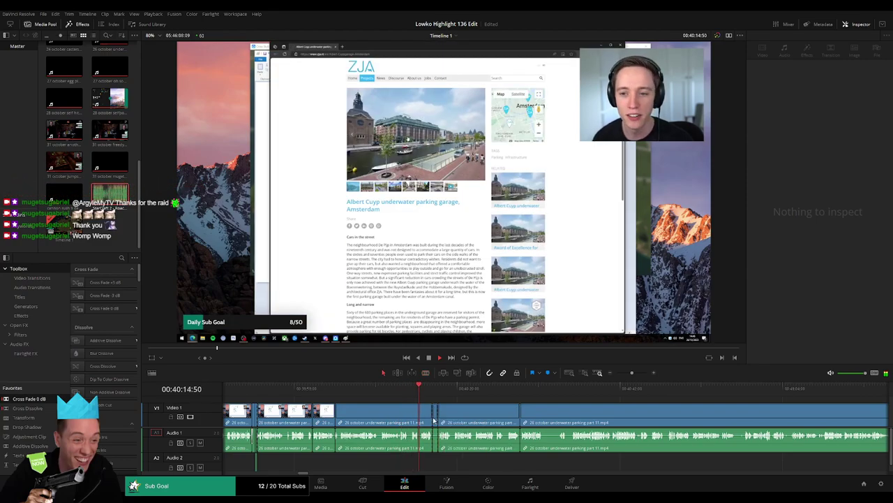
left_click(434, 420)
key("Delete")
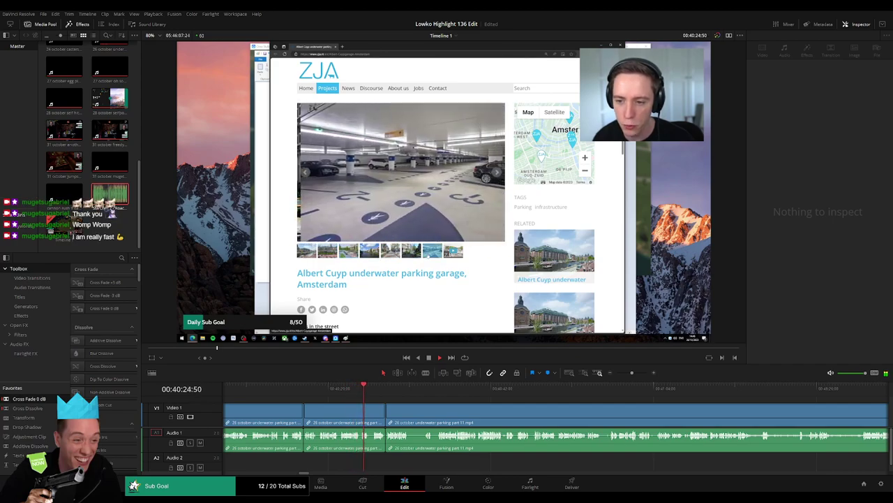
scroll(360, 417, "right", 2)
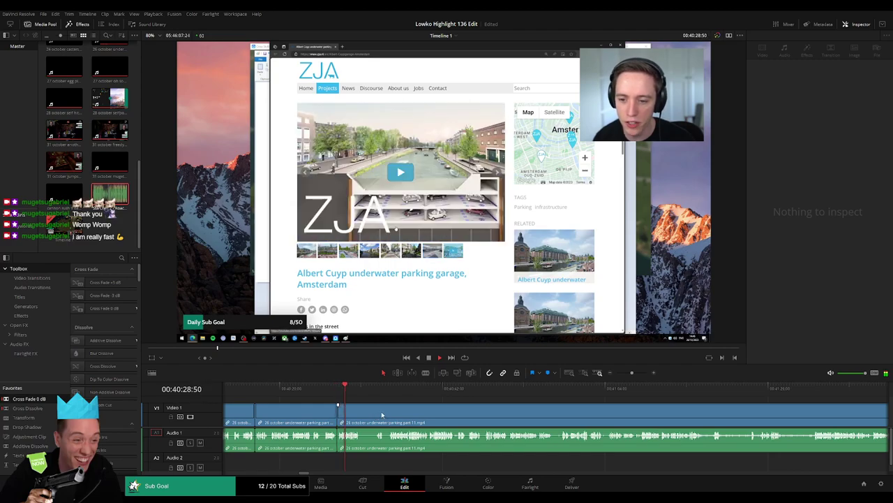
scroll(378, 413, "right", 1)
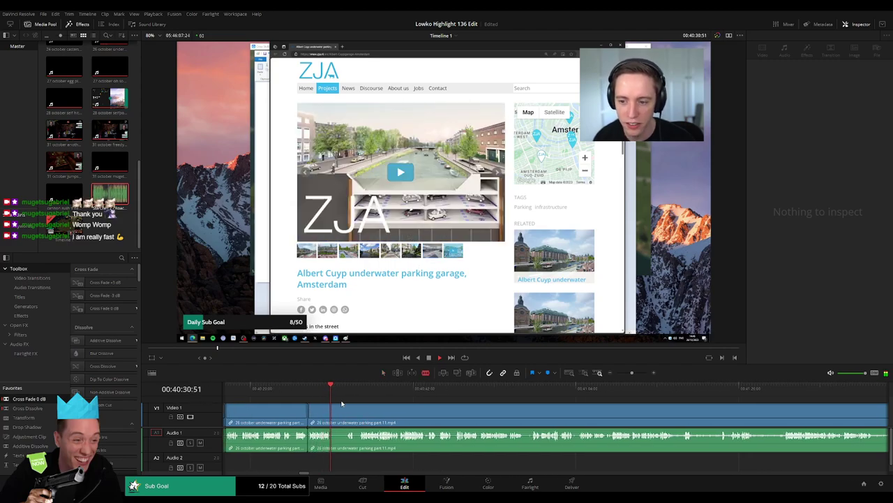
left_click(339, 411)
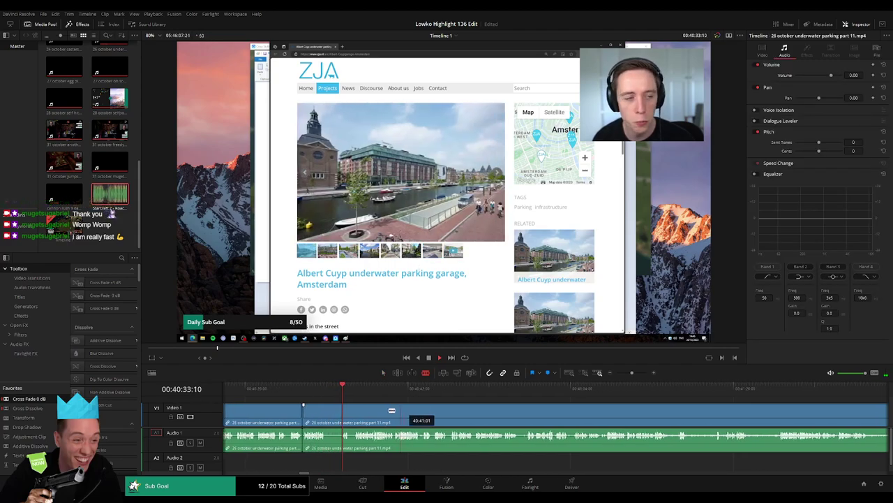
scroll(357, 407, "right", 2)
left_click_drag(358, 407, 303, 417)
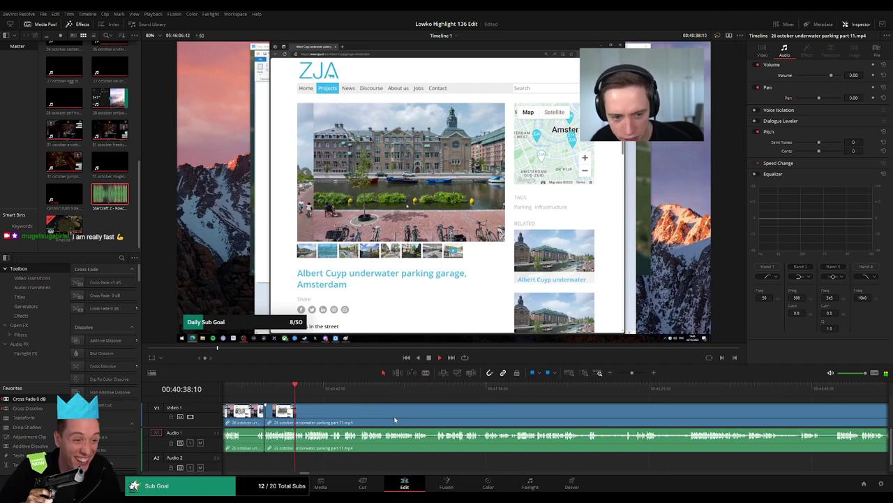
- Cut where the game menu begins and split the part 11 clip at 00:40:40:13
left_click(431, 417)
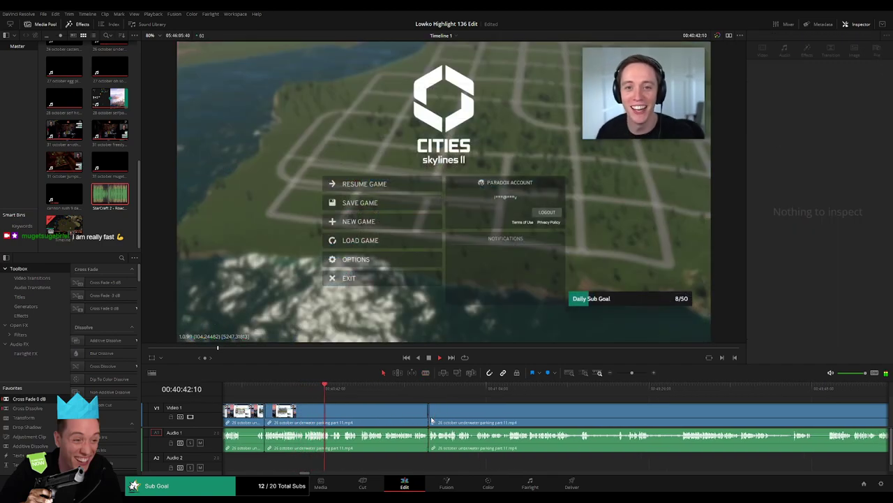
left_click_drag(631, 373, 637, 373)
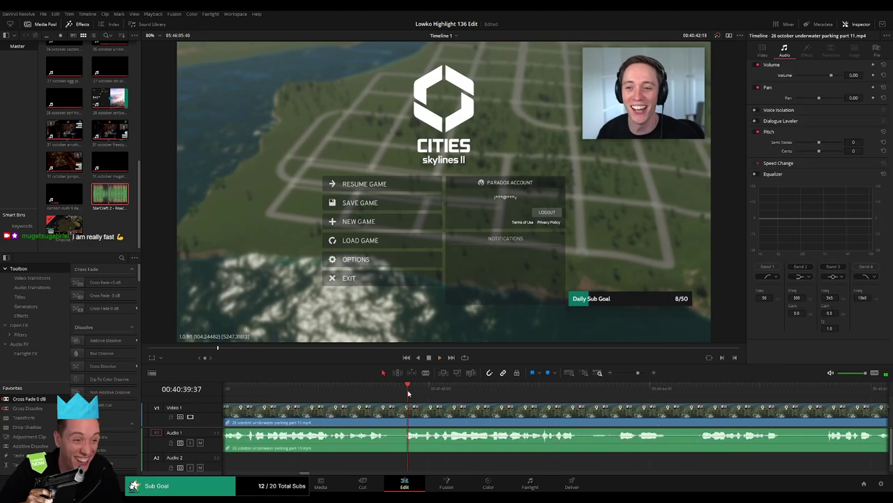
left_click_drag(408, 393, 345, 393)
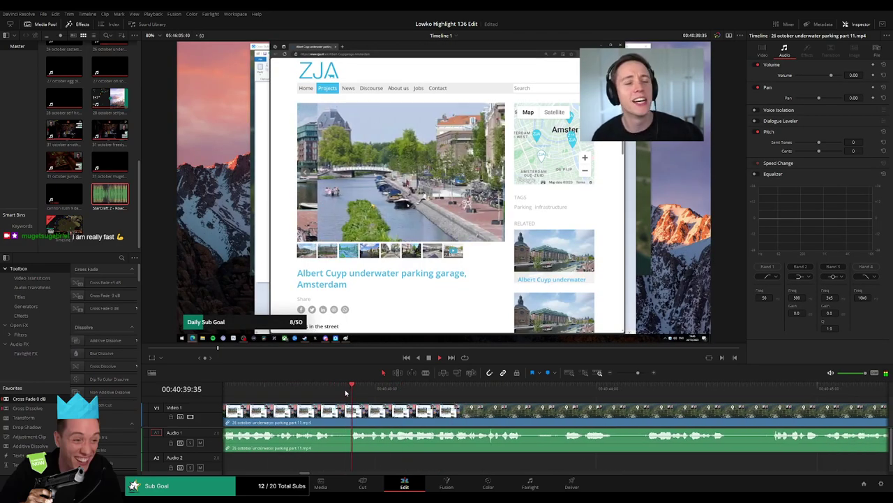
key("space")
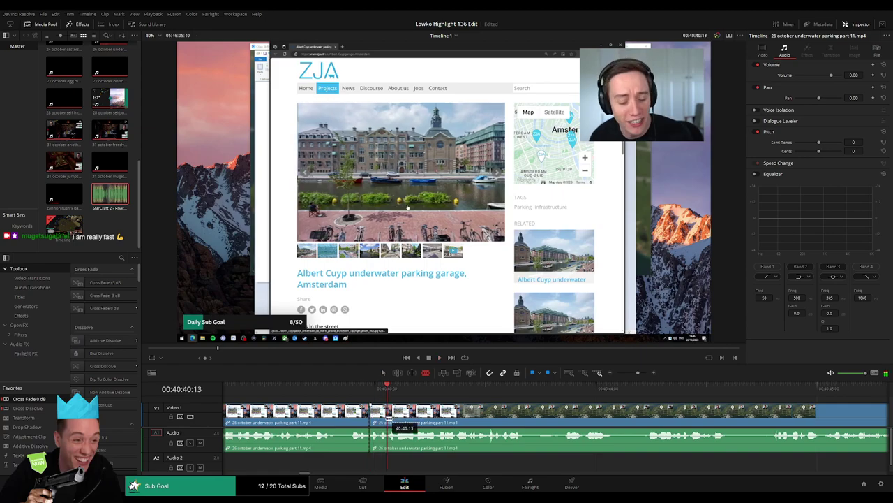
key("ctrl+b")
- Place the StarCraft 2 Roach Quotes clip on Audio 2 at the cut and play it back
mouse_move(110, 194)
left_mouse_down()
mouse_move(357, 462)
mouse_move(389, 466)
mouse_move(381, 464)
left_mouse_up()
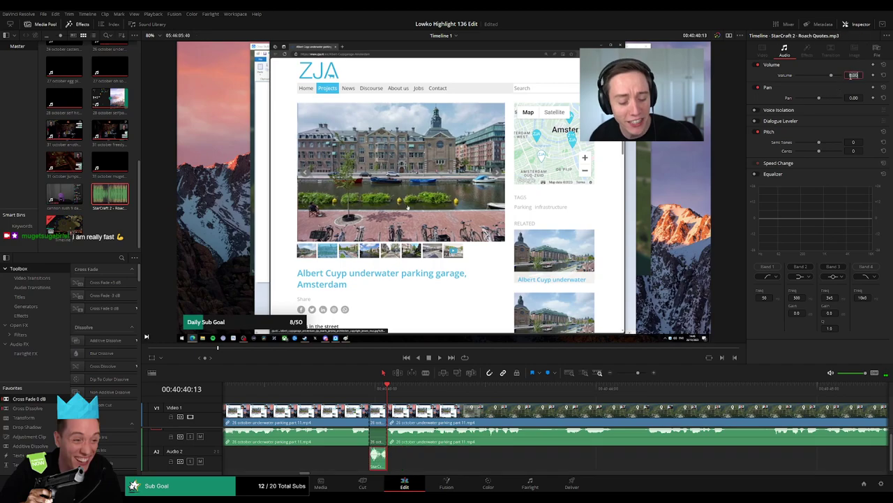
key("space")
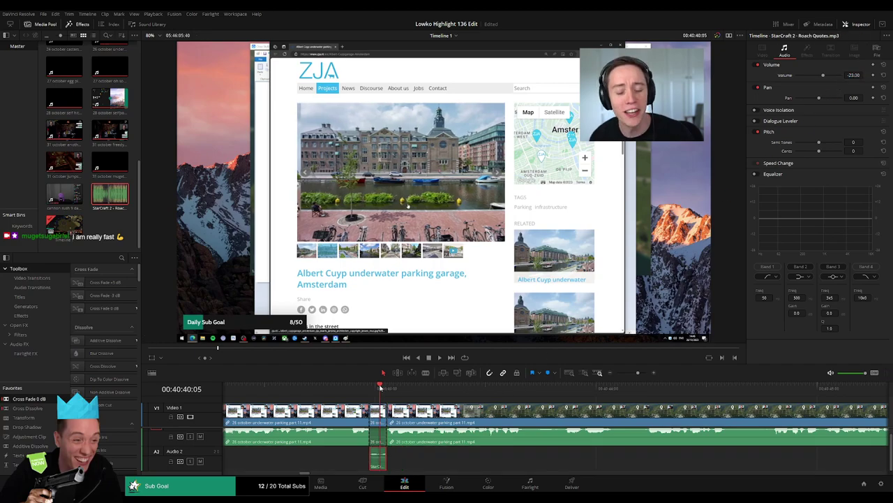
left_click_drag(637, 372, 634, 375)
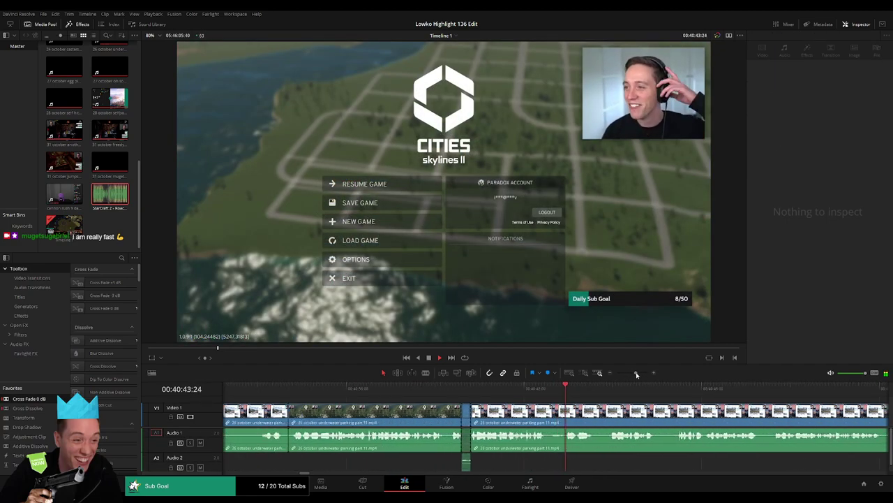
- Blade out two short unwanted bits of the parking footage and close the gaps
key("b")
left_click(551, 413)
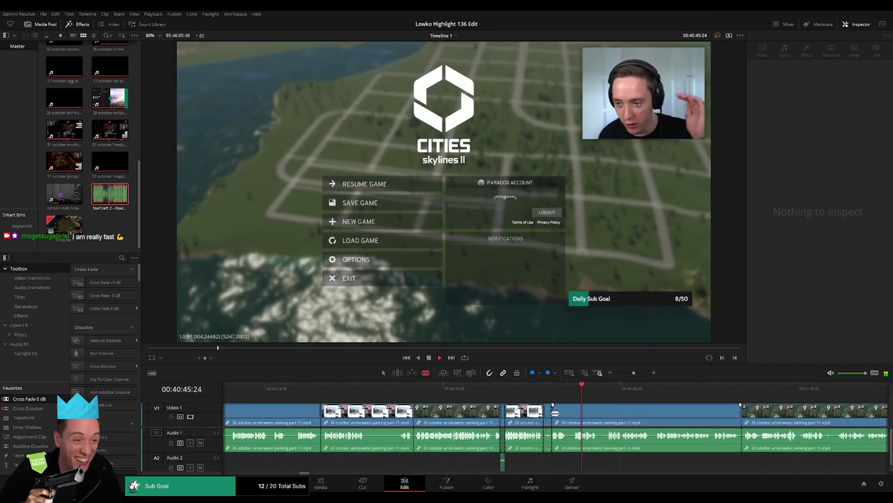
key("a")
left_click(548, 419)
key("Delete")
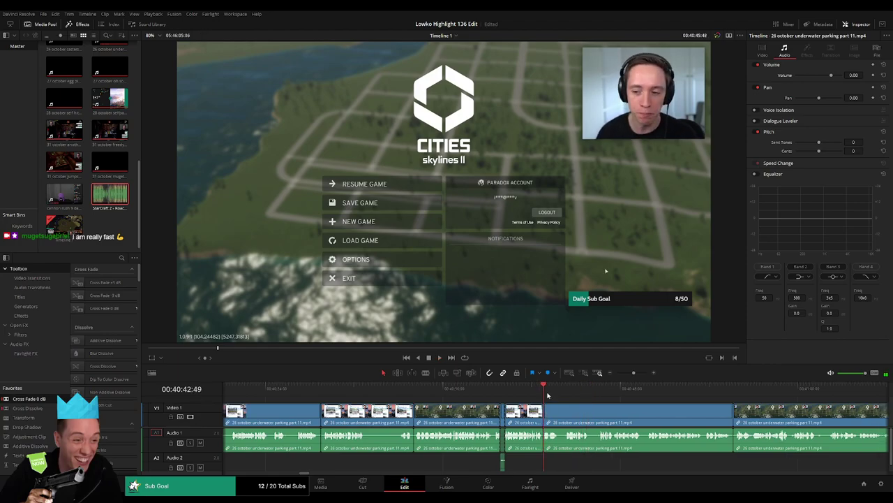
key("b")
left_click(550, 413)
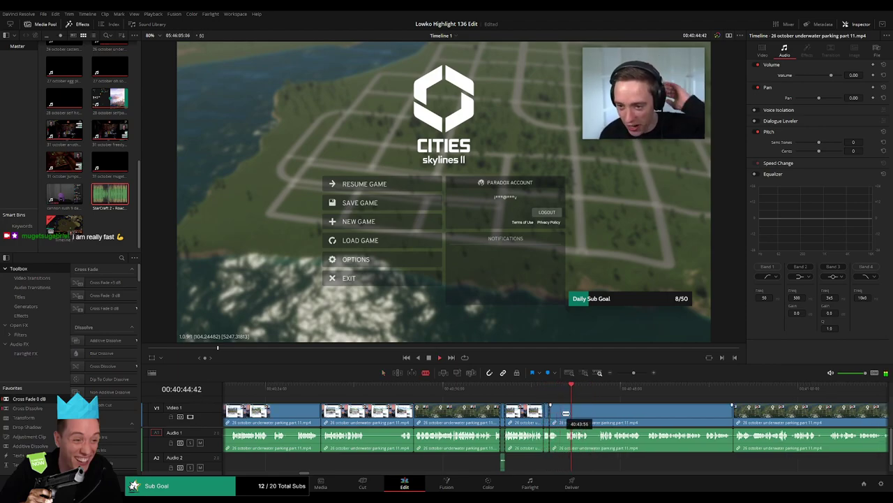
left_click(564, 413)
key("a")
left_click(558, 413)
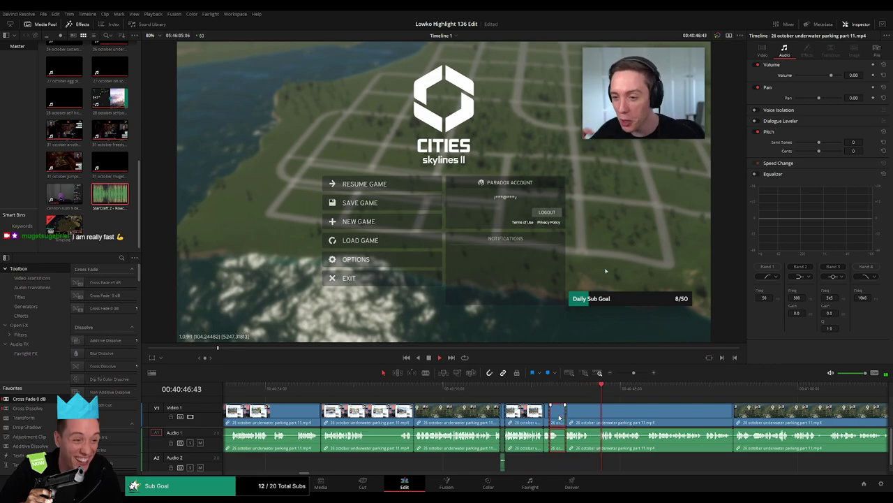
key("Delete")
- Cut out two more short pieces further along the parking footage, closing the gaps
scroll(489, 417, "right", 4)
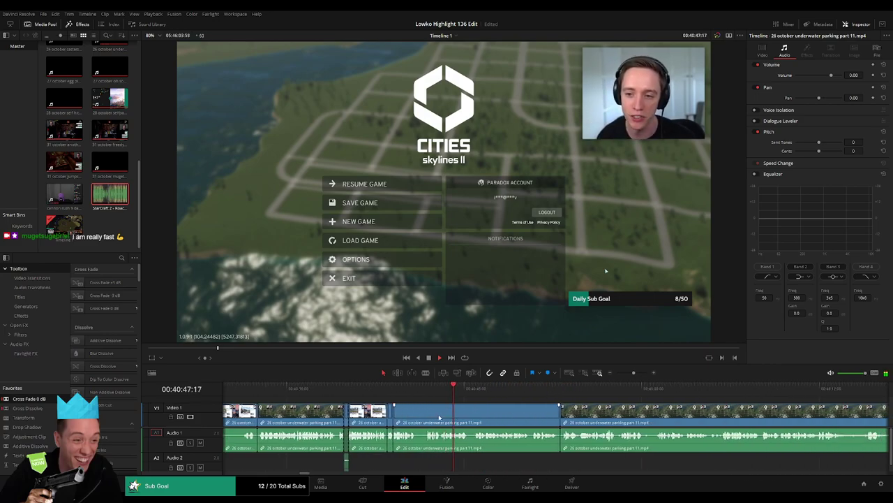
left_click(417, 413)
left_click(424, 413)
key("a")
left_click(421, 414)
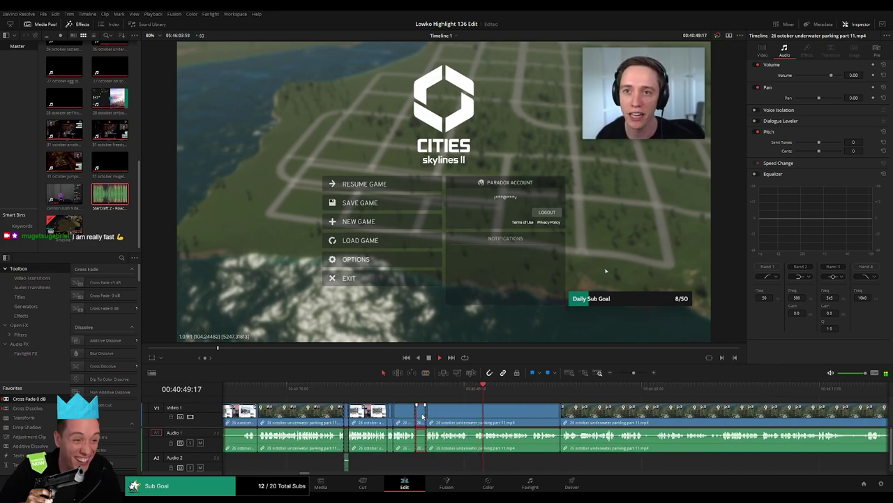
key("Delete")
scroll(441, 412, "right", 4)
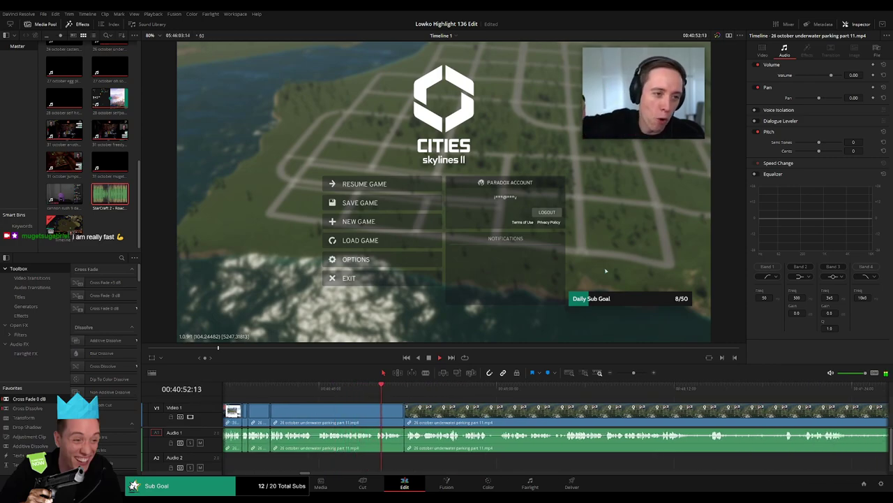
scroll(391, 419, "right", 2)
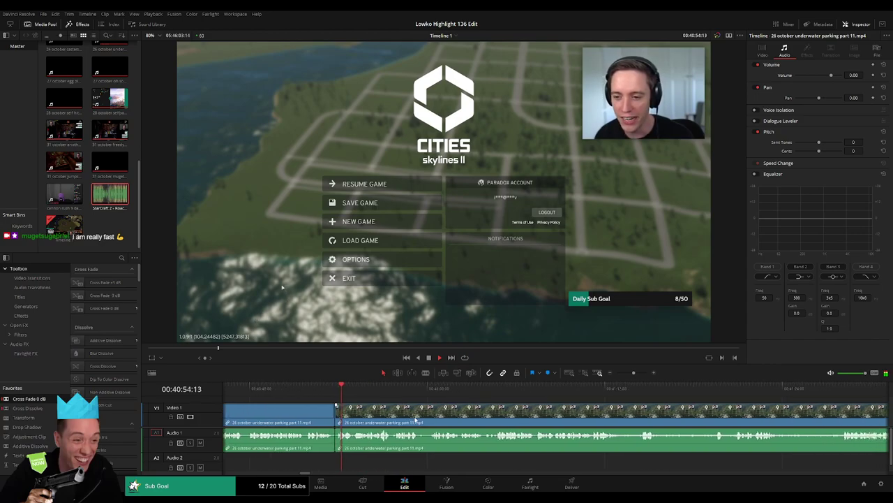
scroll(418, 410, "right", 1)
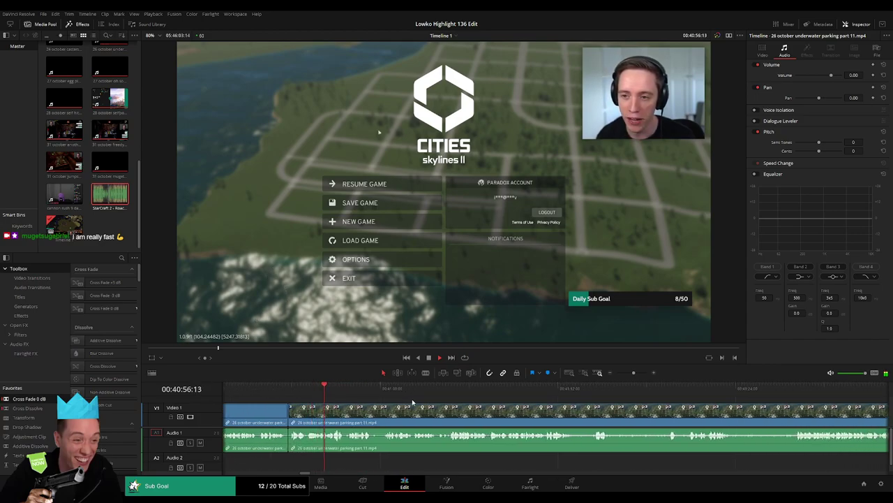
scroll(447, 418, "right", 1)
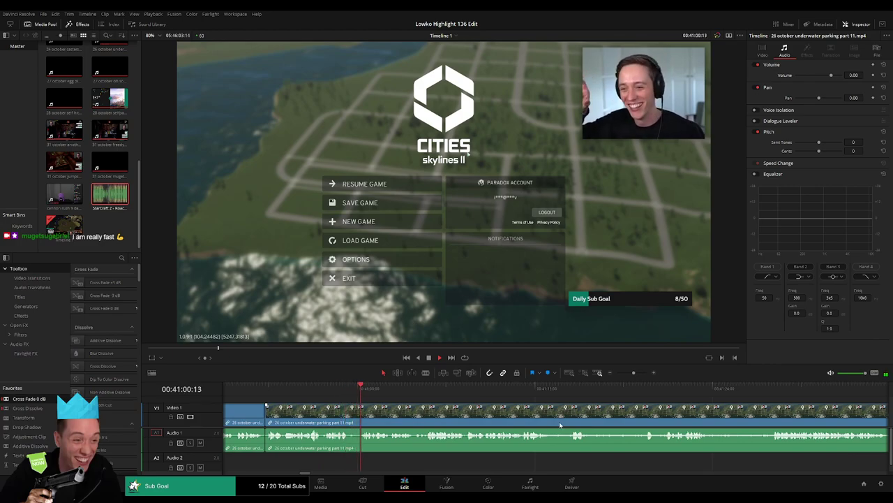
scroll(560, 424, "right", 2)
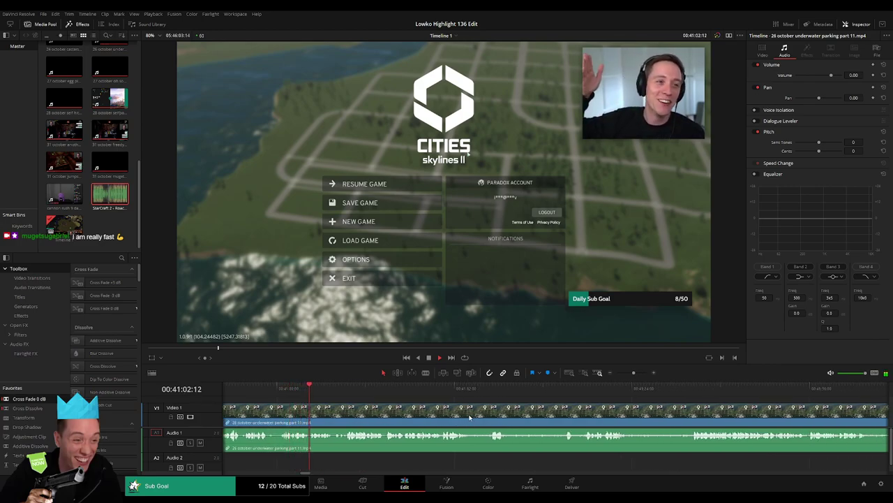
scroll(503, 419, "right", 1)
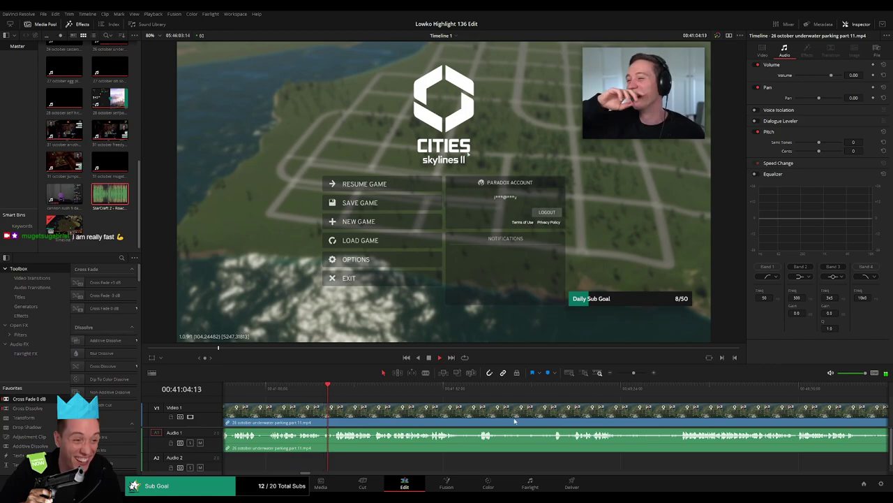
scroll(515, 420, "right", 1)
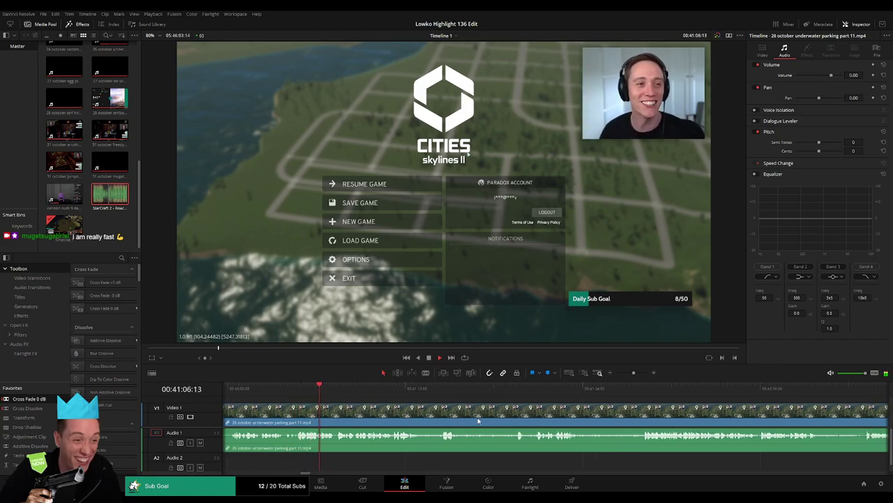
scroll(478, 420, "right", 1)
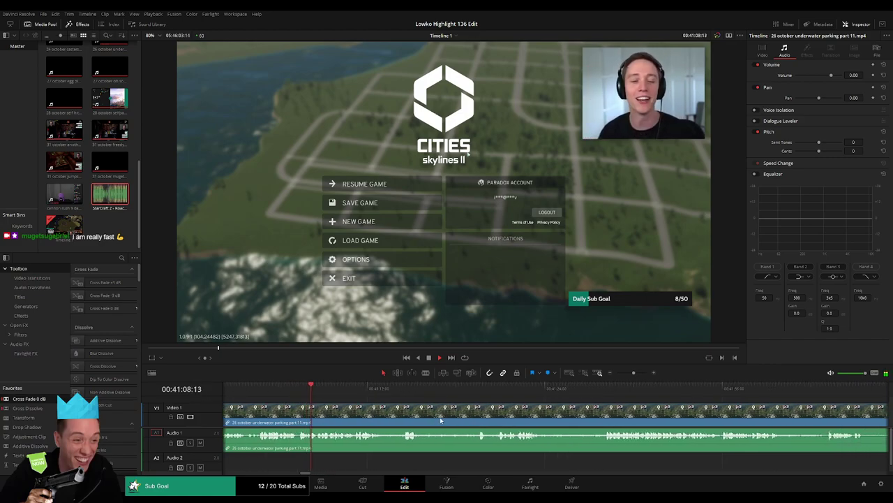
left_click(392, 415)
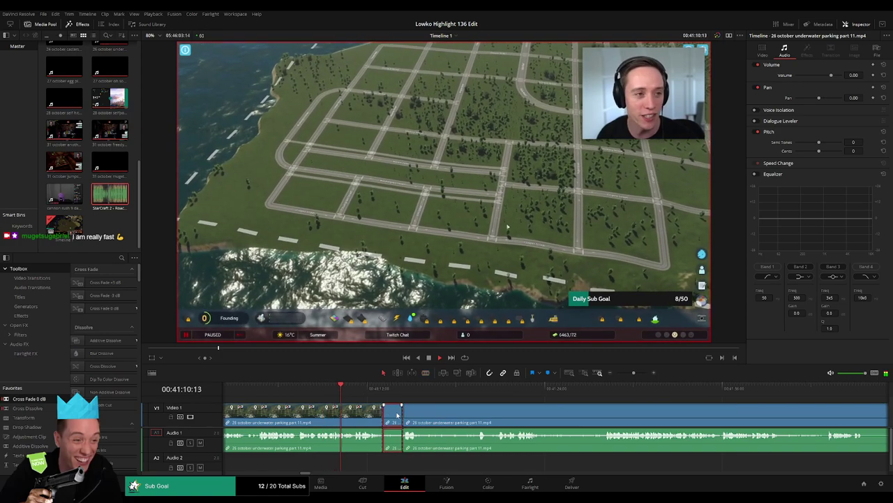
key("Delete")
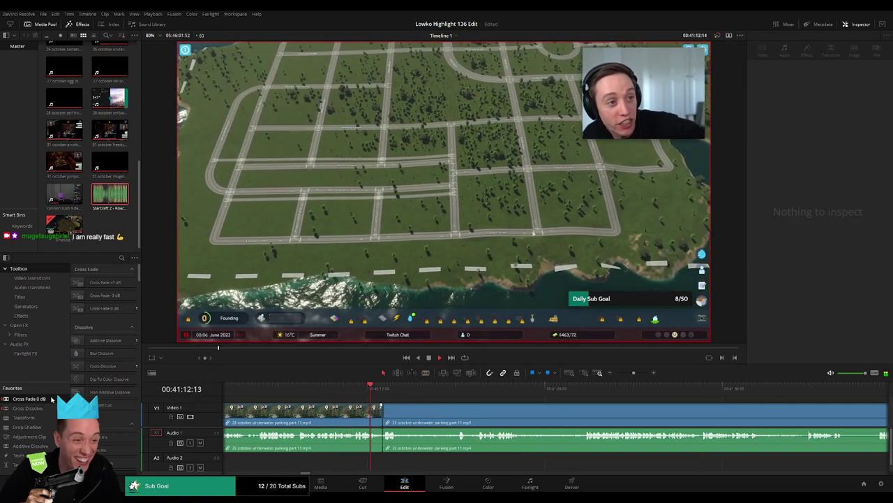
- Remove an unwanted stretch between two blade cuts later in the footage
left_click(438, 386)
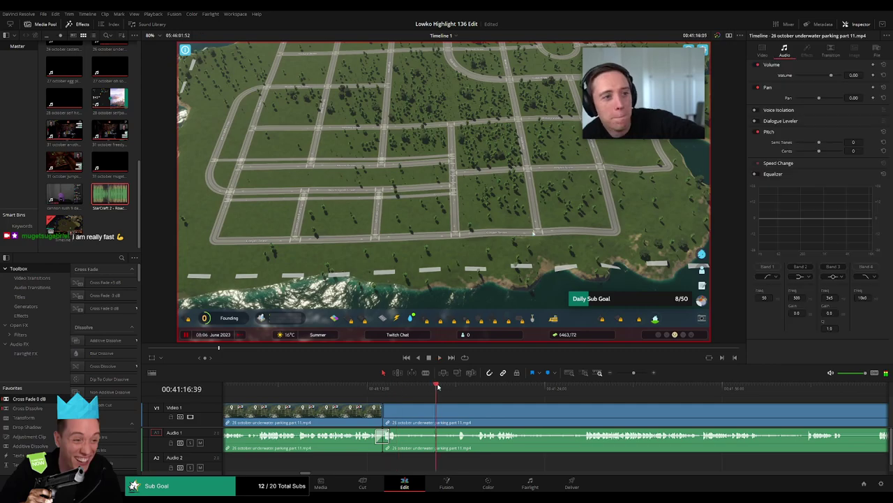
key("b")
left_click(408, 410)
left_click(461, 407)
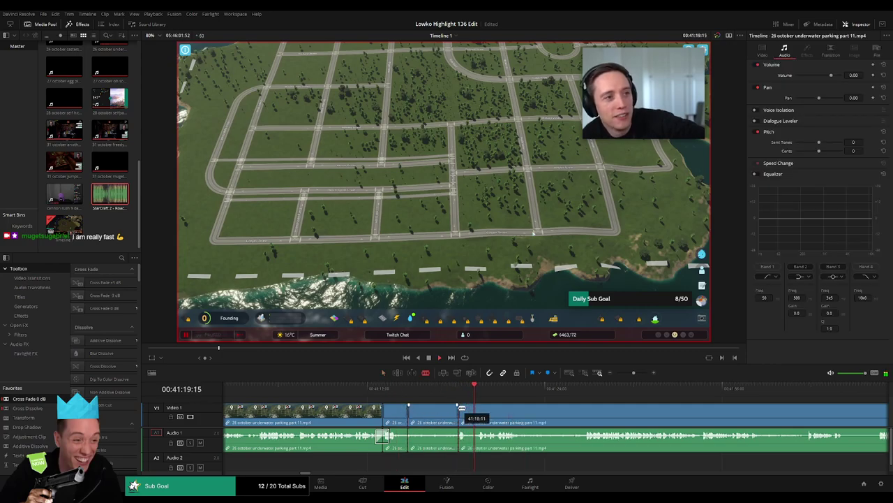
key("a")
left_click(436, 412)
key("Delete")
- Delete the next unwanted stretch and resume playback to review the edit
left_click(447, 397)
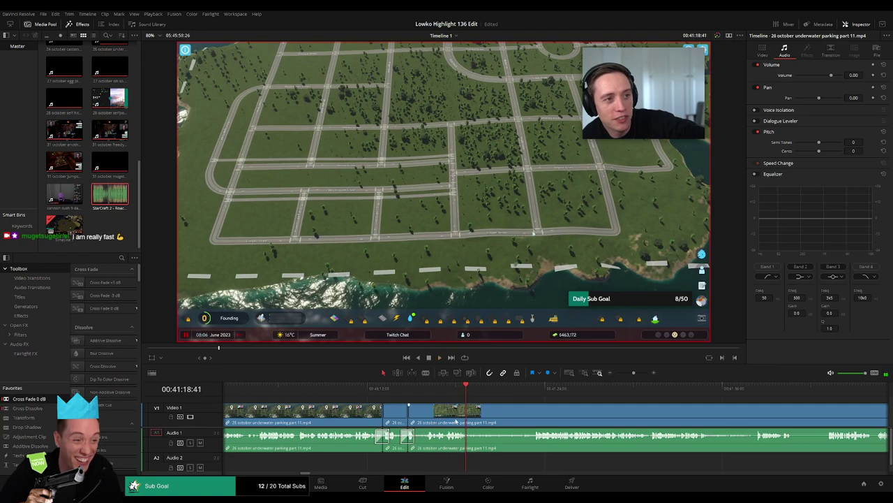
left_click(537, 413)
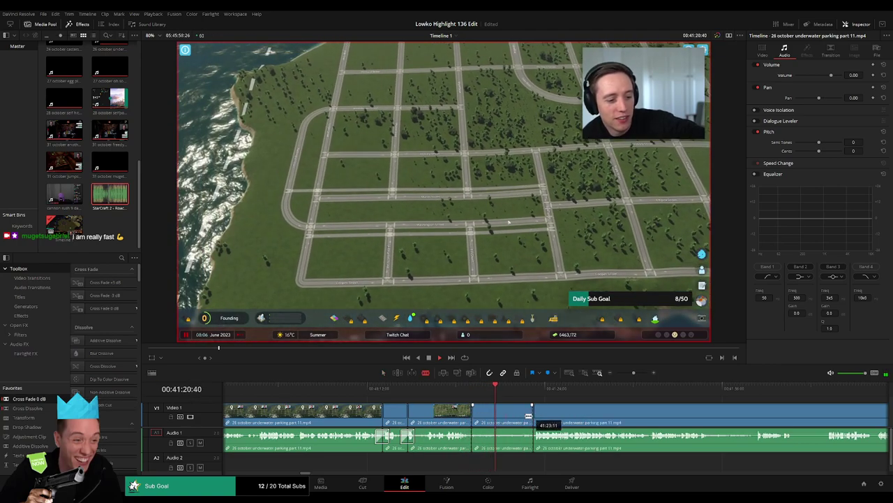
key("a")
left_click(524, 418)
key("Delete")
key("space")
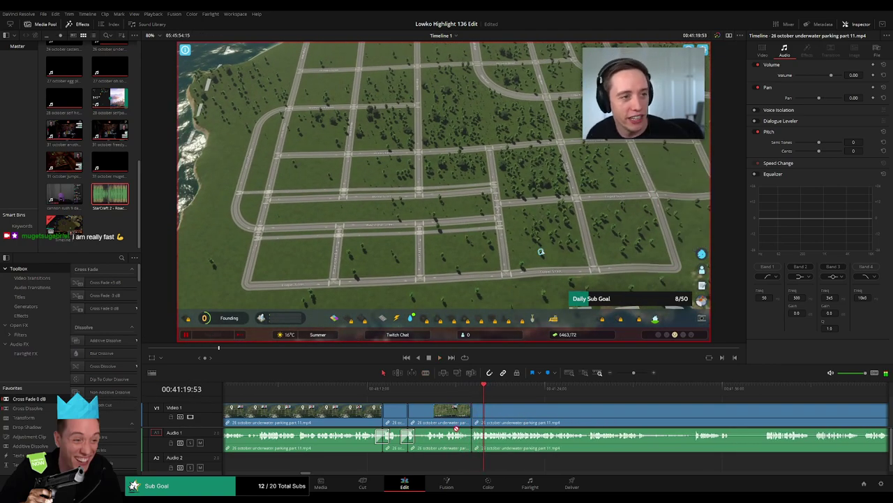
- Trim the following clip's start and delete a short piece near the Cities: Skylines II menu
scroll(568, 423, "right", 3)
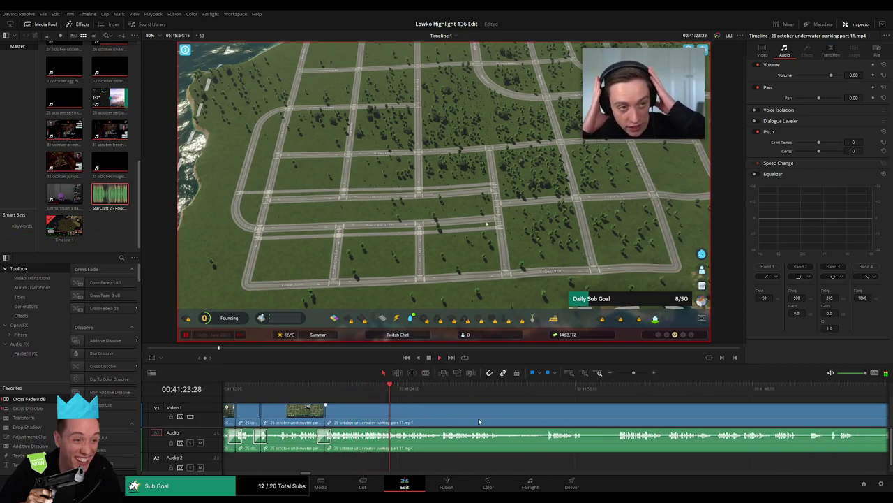
scroll(479, 421, "right", 1)
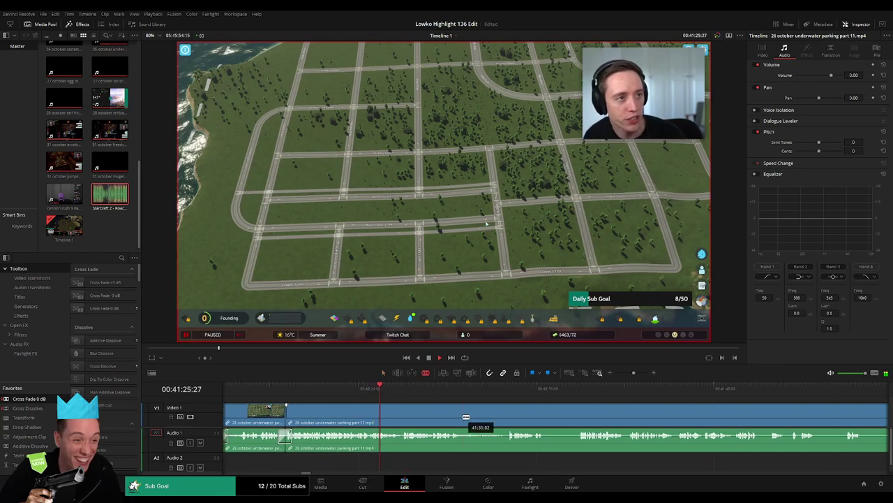
left_click_drag(466, 417, 496, 417)
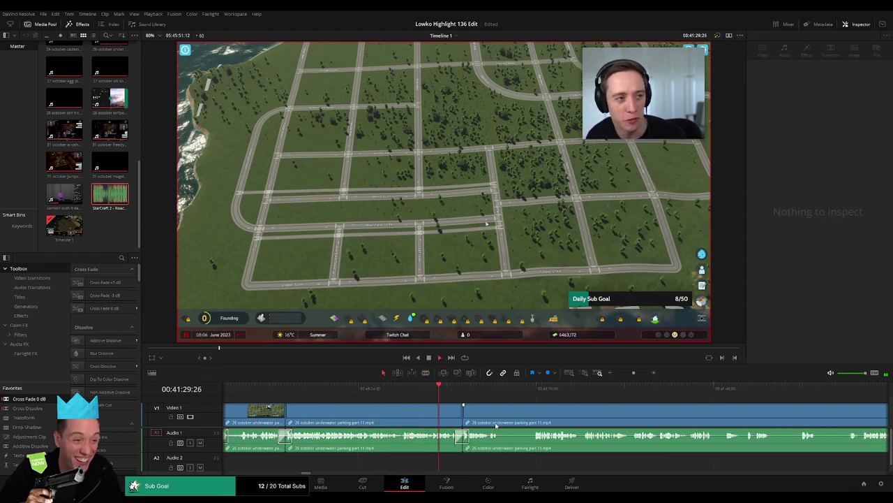
key("b")
left_click(499, 423)
left_click(532, 423)
key("a")
left_click(521, 419)
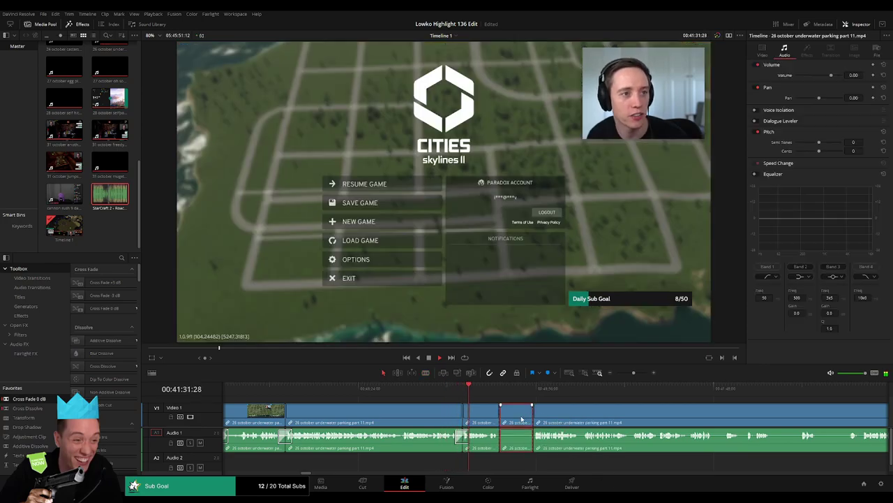
key("Delete")
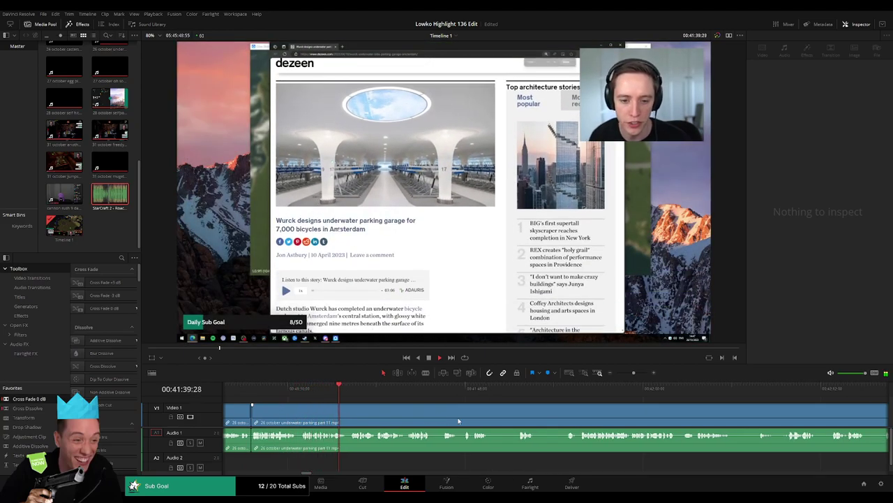
- Trim the start of the next parking clip and remove the gap left behind
left_click_drag(491, 415, 518, 417)
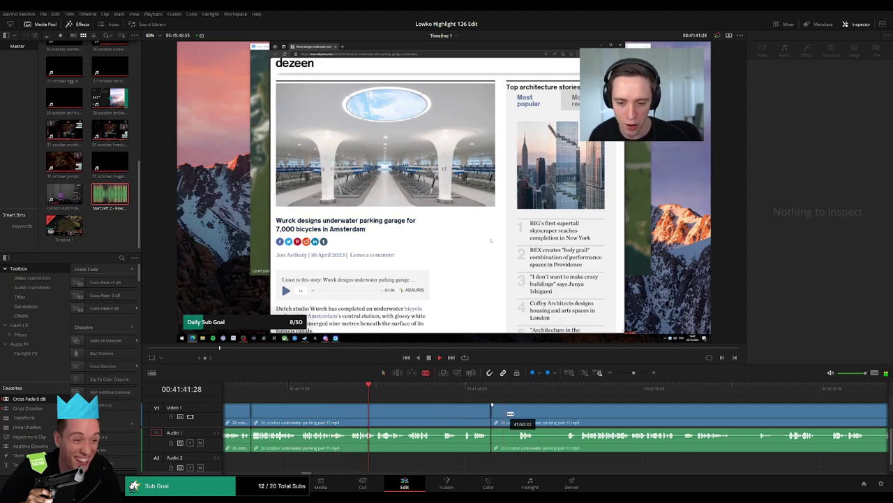
left_click(509, 417)
key("Delete")
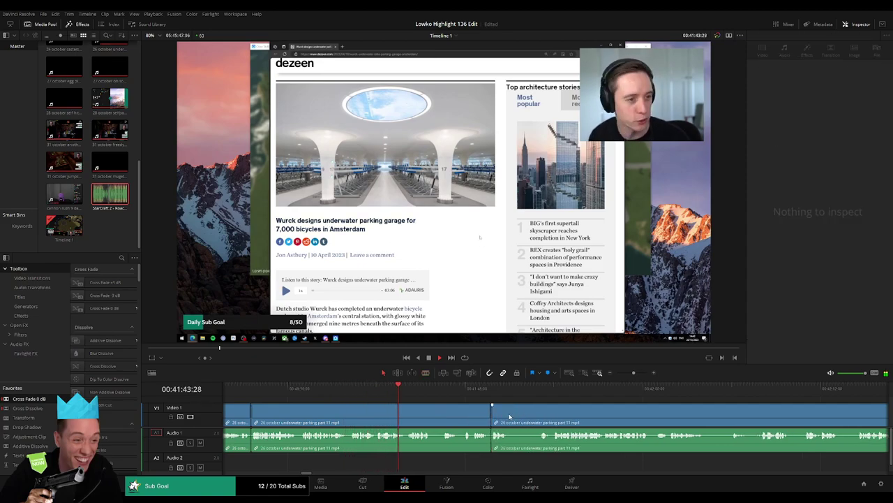
left_click_drag(513, 413, 542, 412)
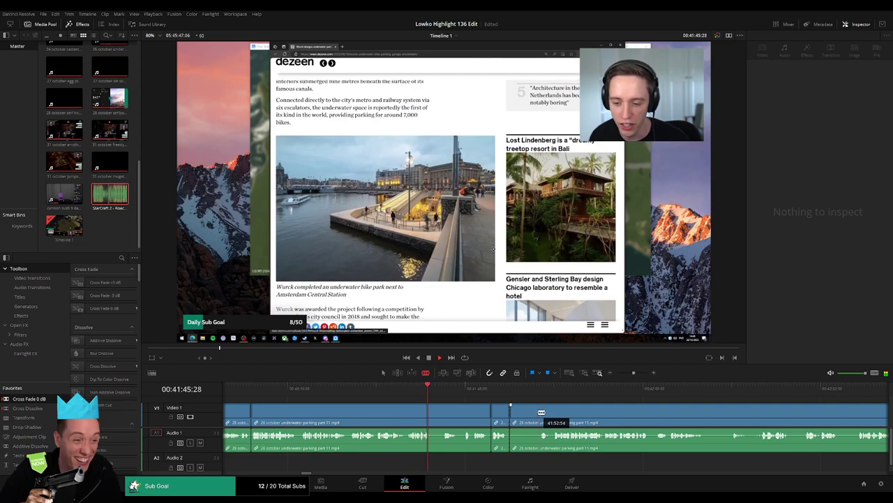
scroll(365, 410, "right", 3)
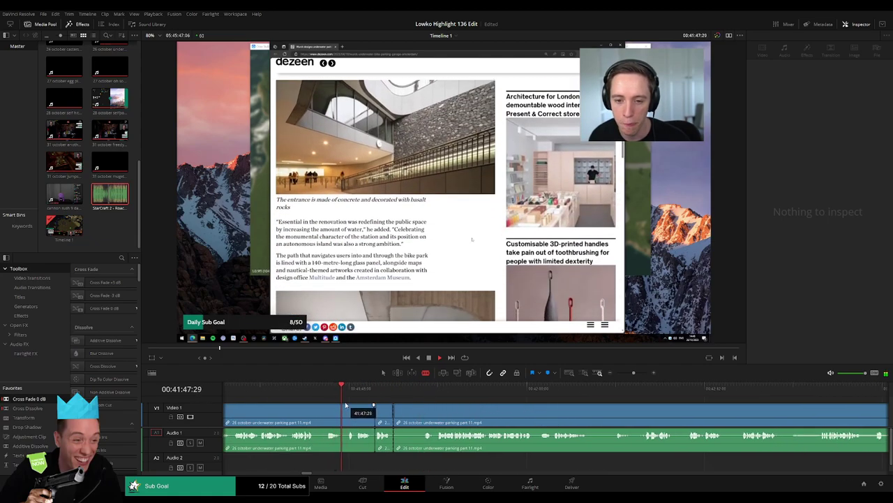
- Play back the part 11 clip, cut at the playhead, and delete the short piece
left_click(335, 414)
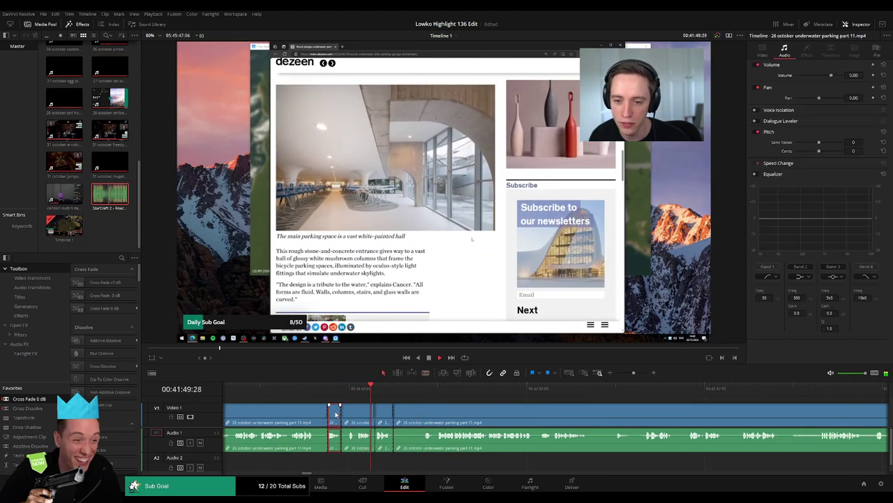
key("space")
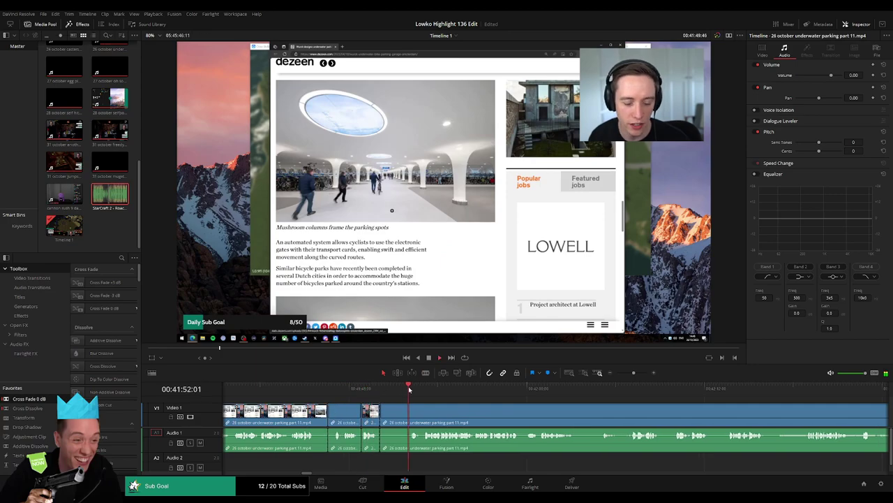
key("b")
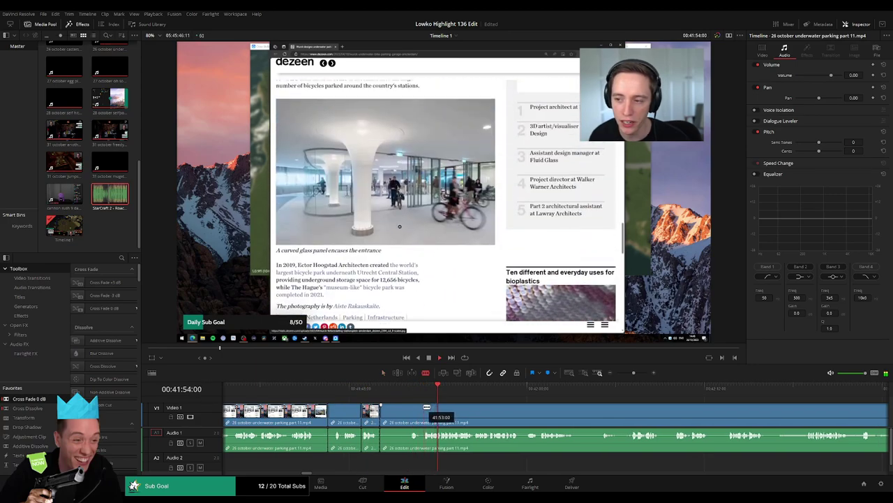
key("a")
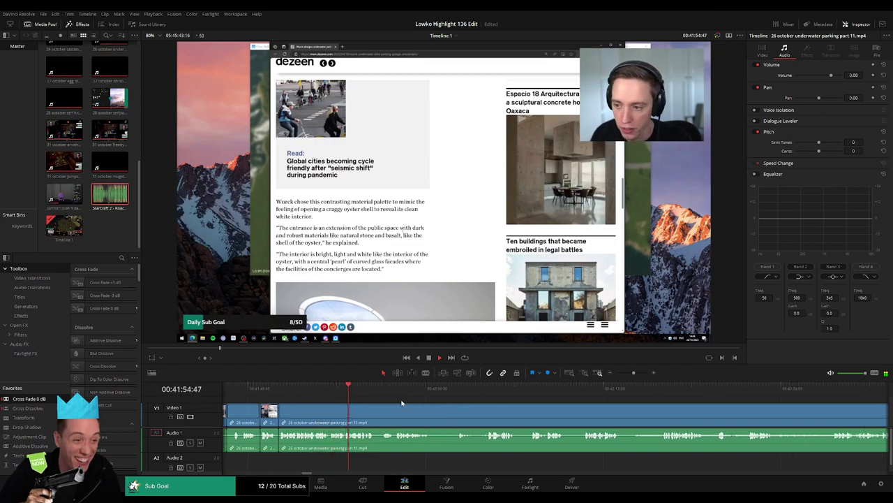
scroll(369, 410, "right", 2)
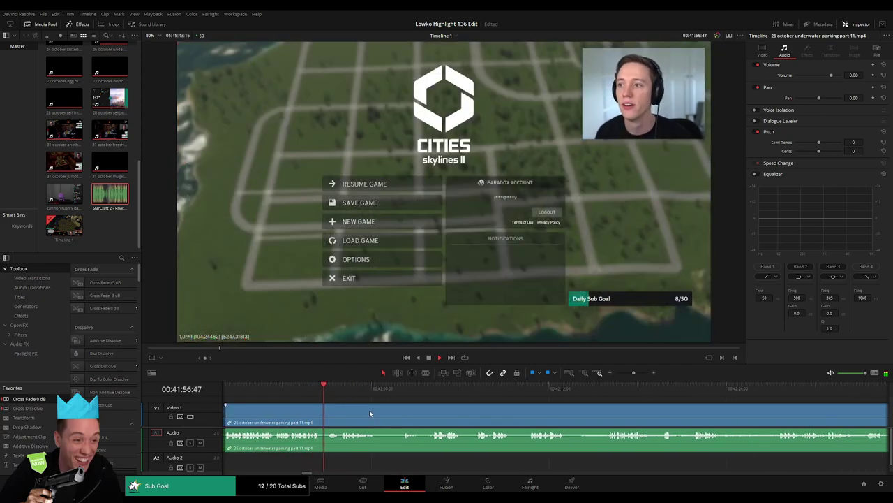
key("ctrl+b")
key("ctrl+b")
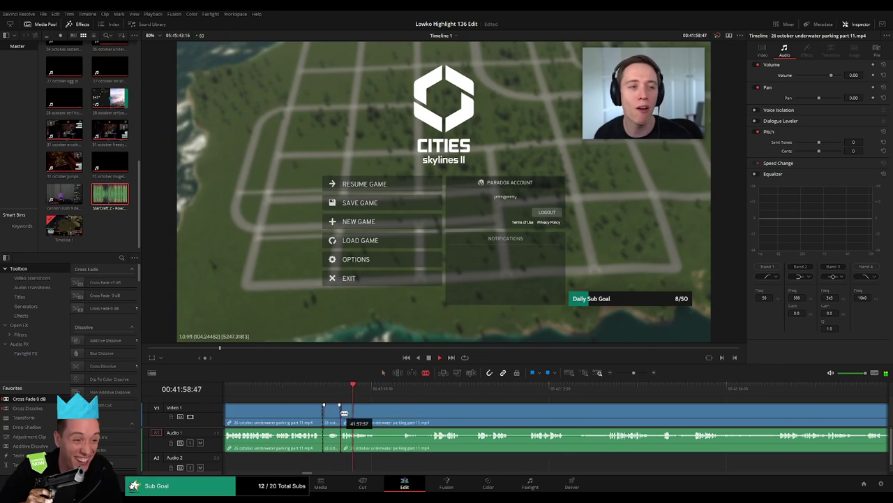
left_click(336, 415)
key("Delete")
- Cut at the next review point and remove the unwanted stretch and short clip after it
left_click(382, 393)
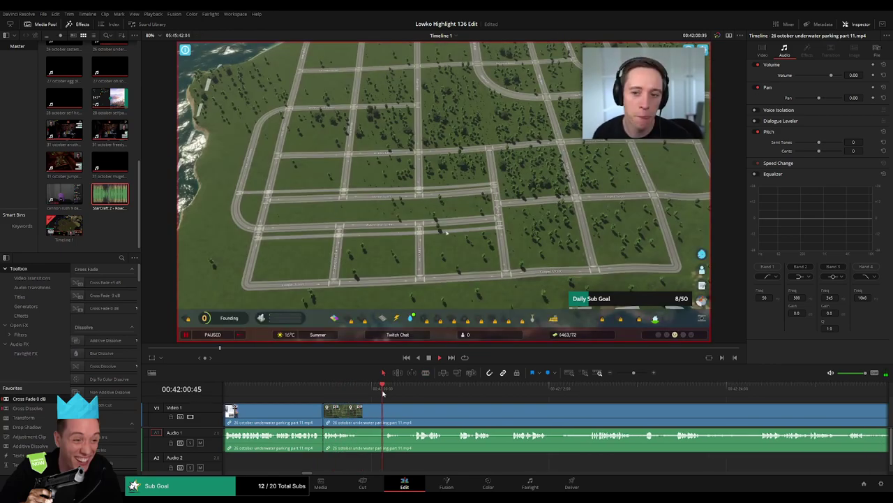
key("ctrl+b")
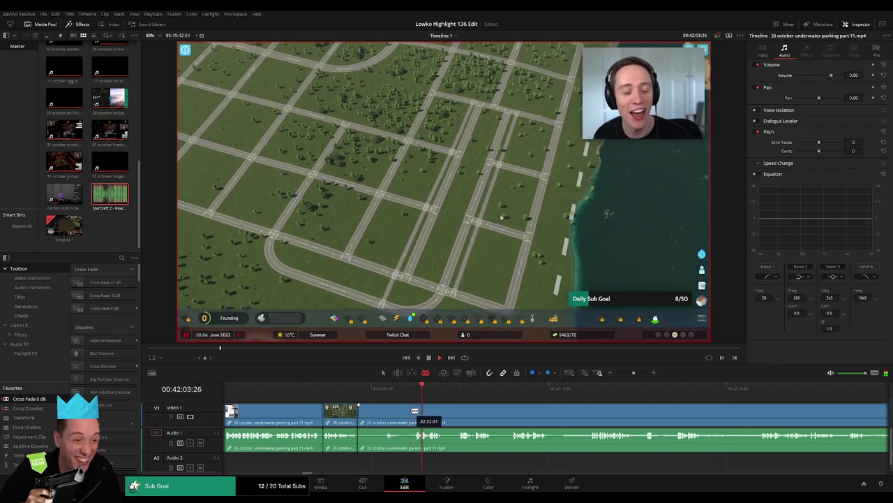
key("ctrl+shift+bracketleft")
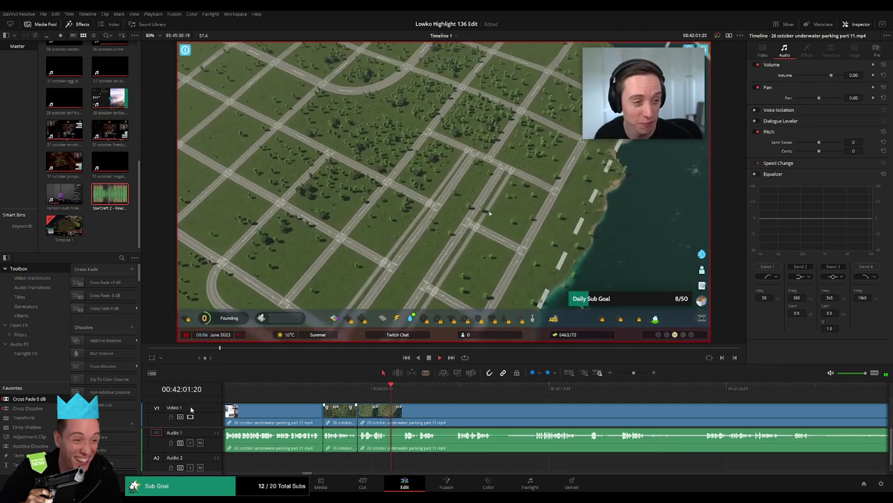
key("ctrl+minus")
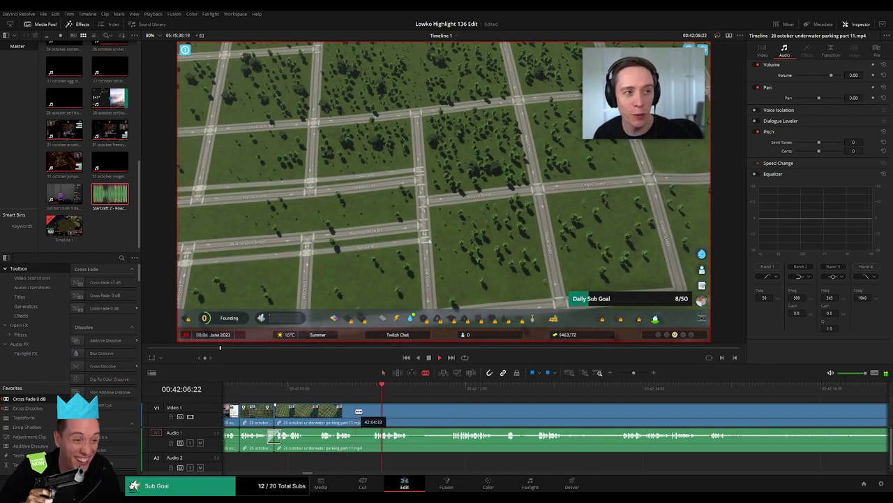
key("Delete")
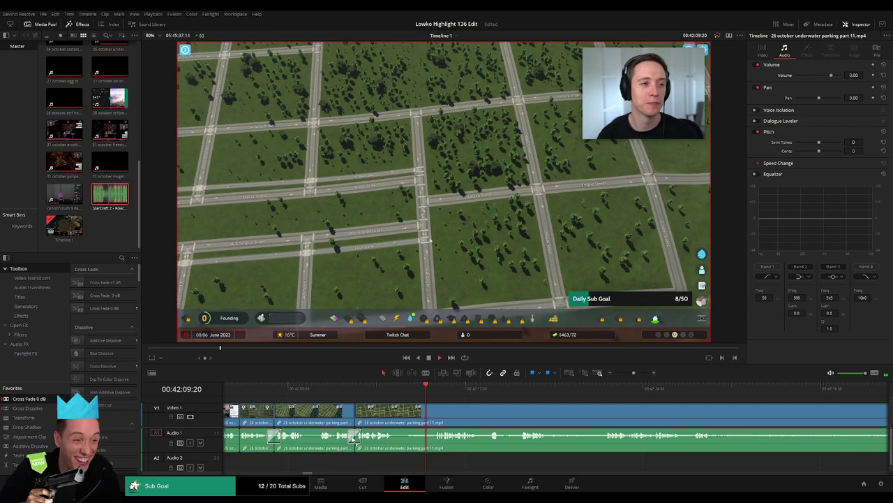
- Trim the boundary between two parking clips, check it, and split the road-grid footage again
left_click_drag(399, 417, 428, 418)
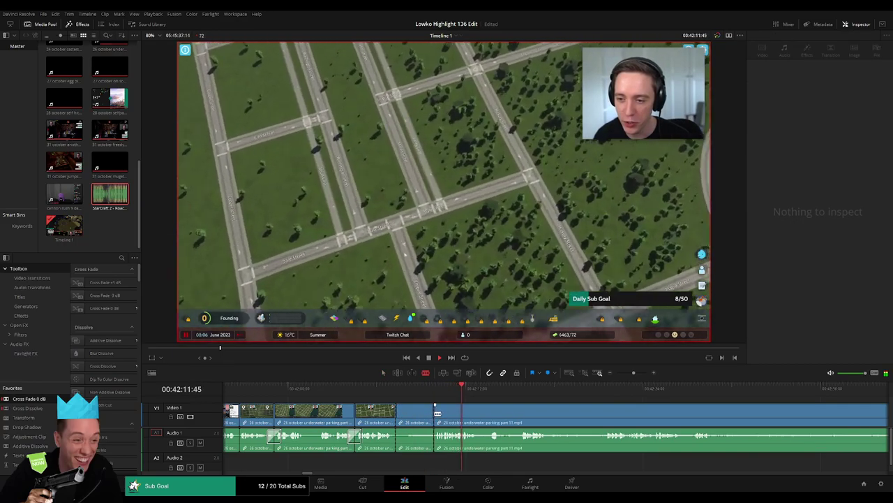
left_click(421, 419)
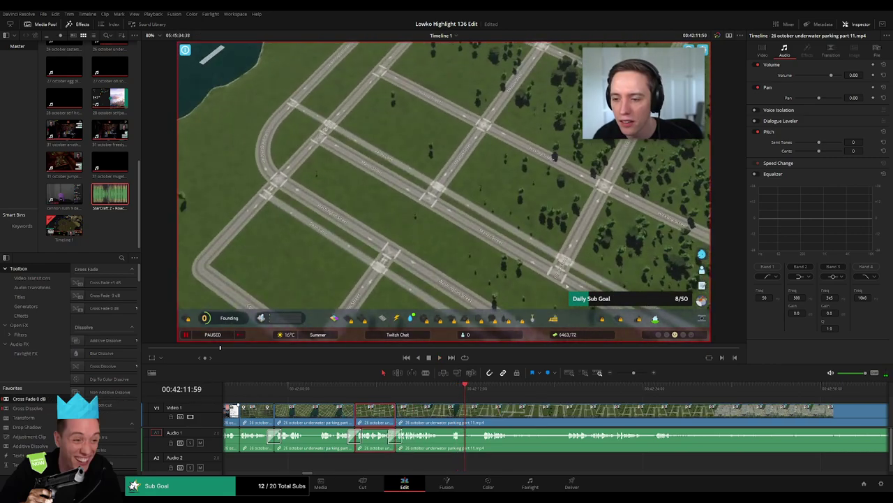
left_click(425, 392)
key("space")
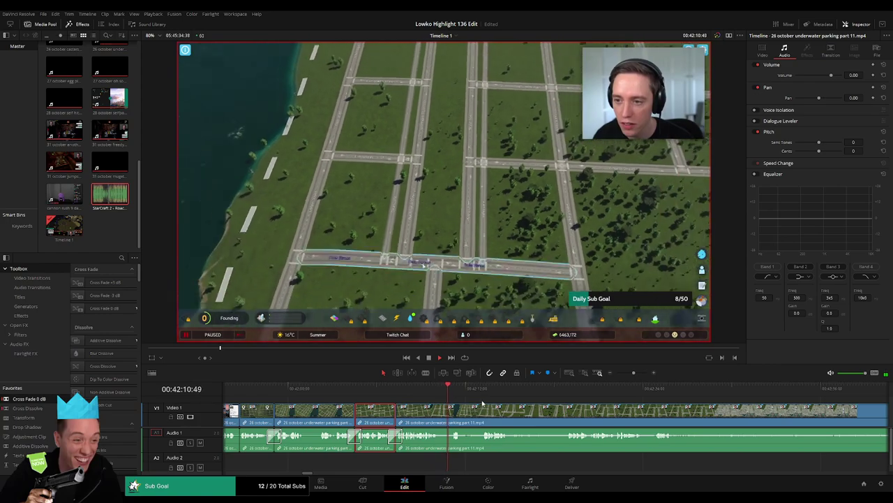
scroll(414, 403, "right", 3)
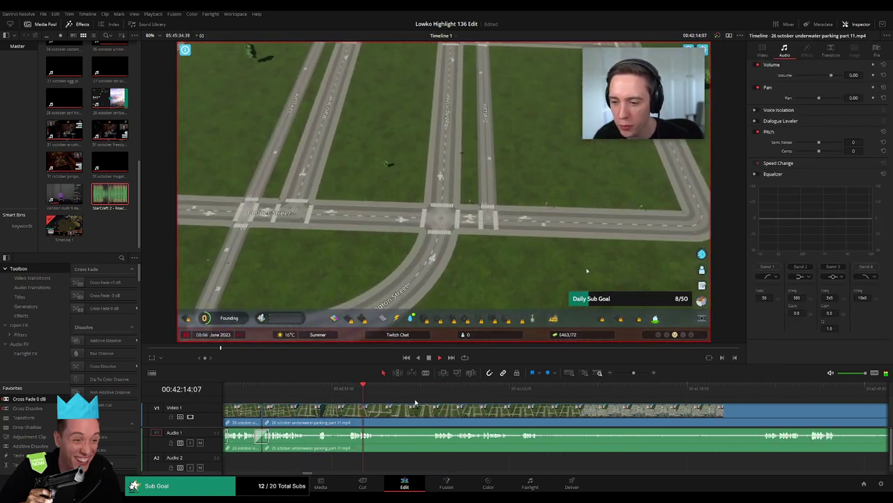
left_click(378, 414)
left_click(518, 395)
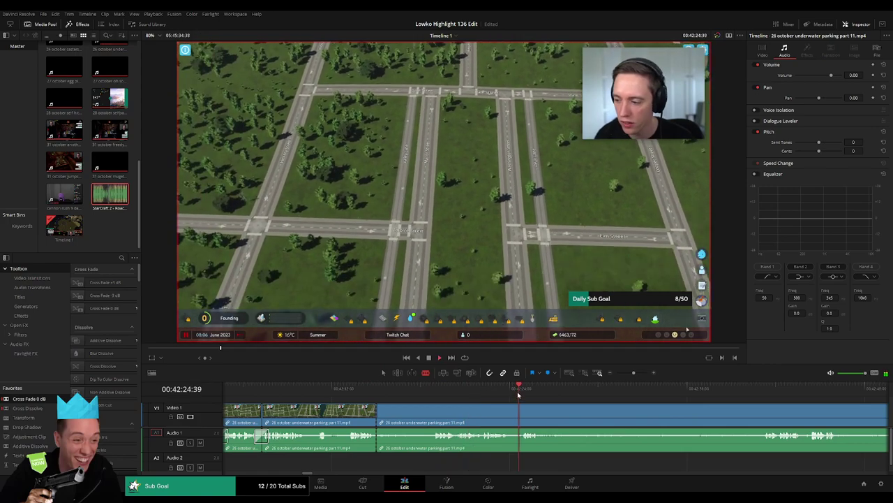
scroll(766, 395, "right", 5)
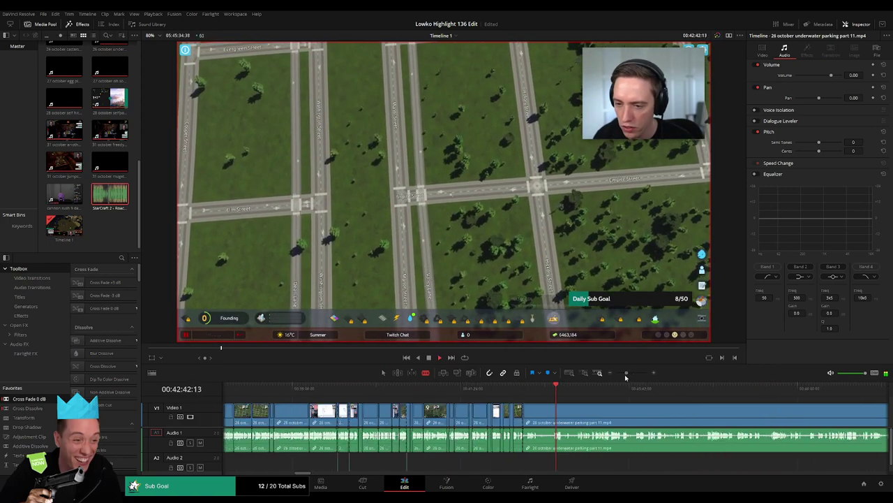
left_click(567, 391)
left_click_drag(566, 390, 627, 391)
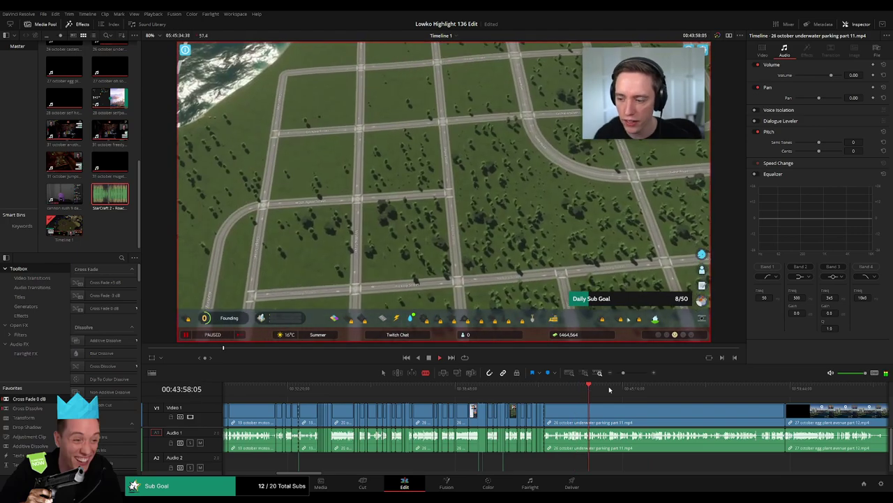
left_click(665, 391)
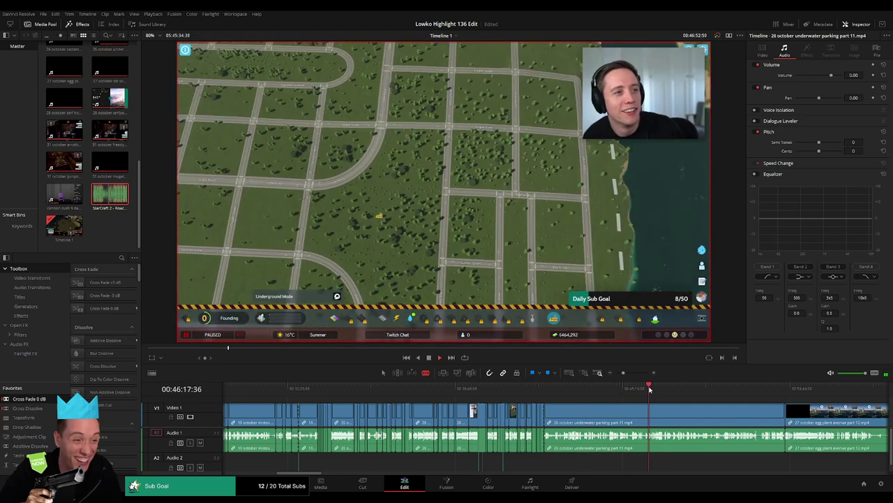
left_click_drag(649, 390, 658, 390)
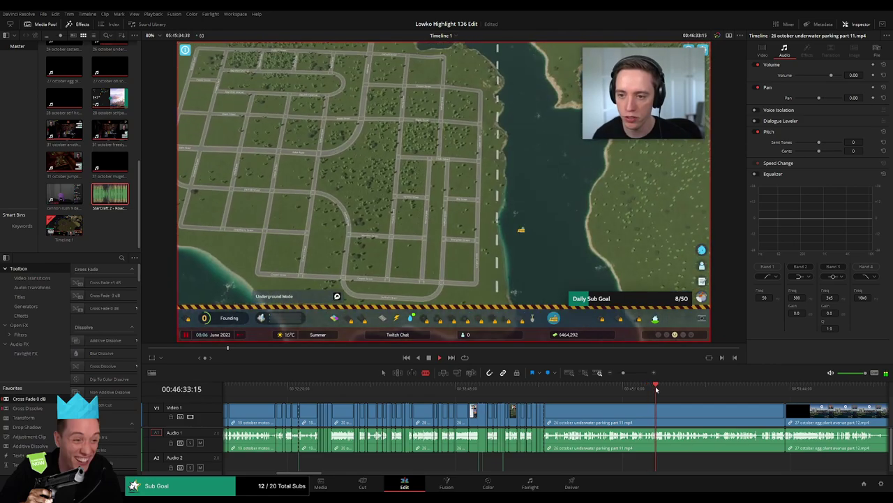
scroll(639, 377, "up", 3)
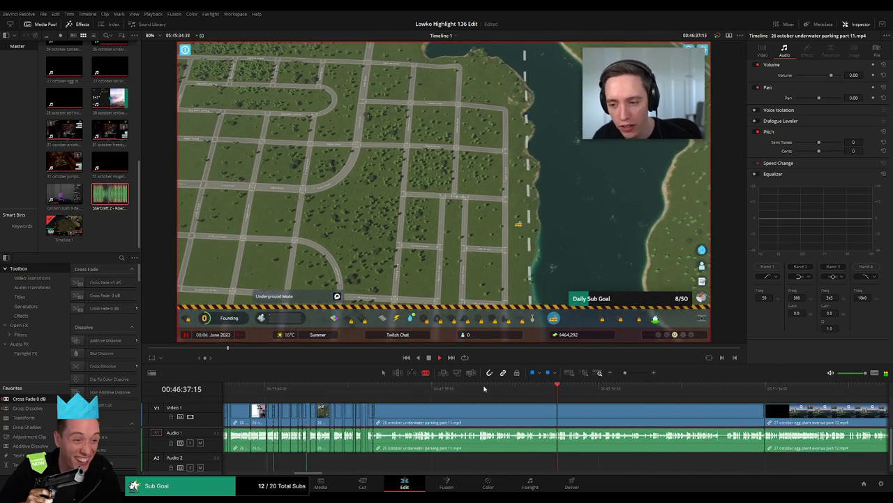
left_click(481, 389)
left_click(585, 375)
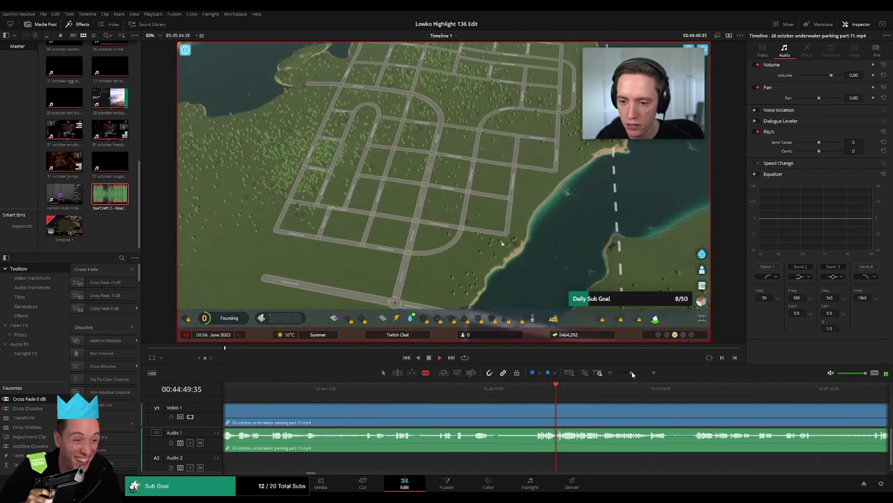
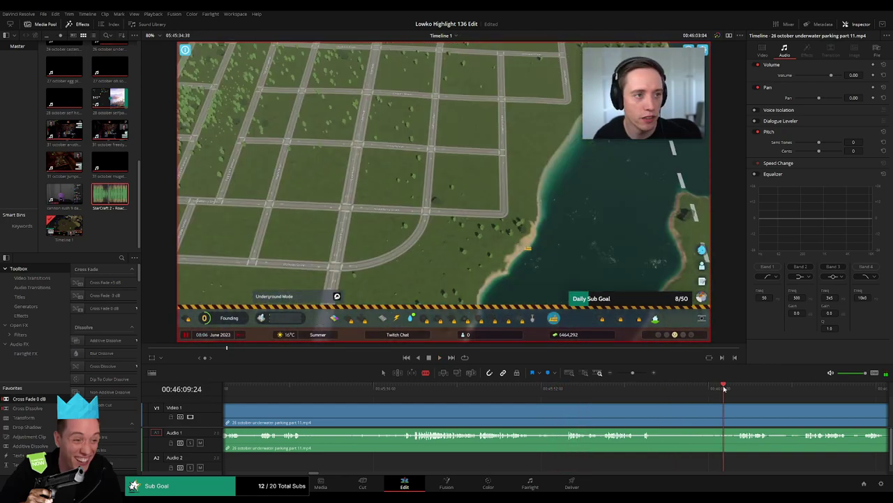
- Ripple delete the underwater parking clip from the timeline
left_click_drag(632, 372, 625, 375)
left_click(635, 419)
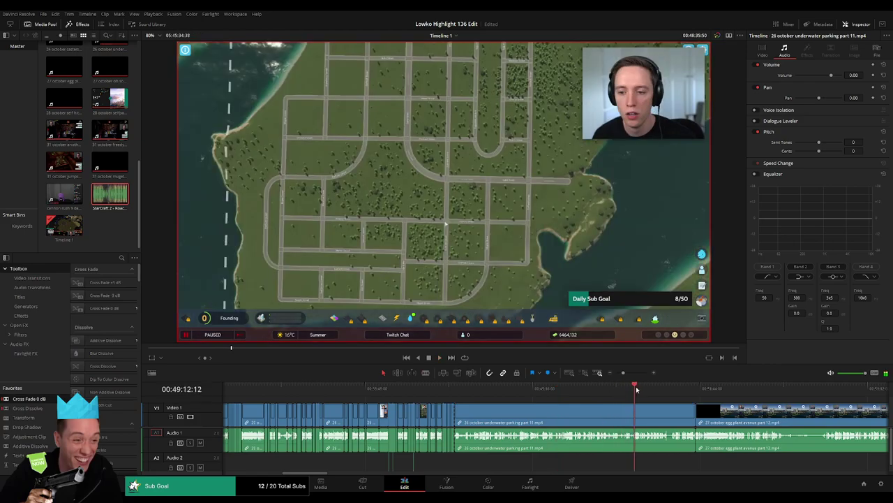
key("Delete")
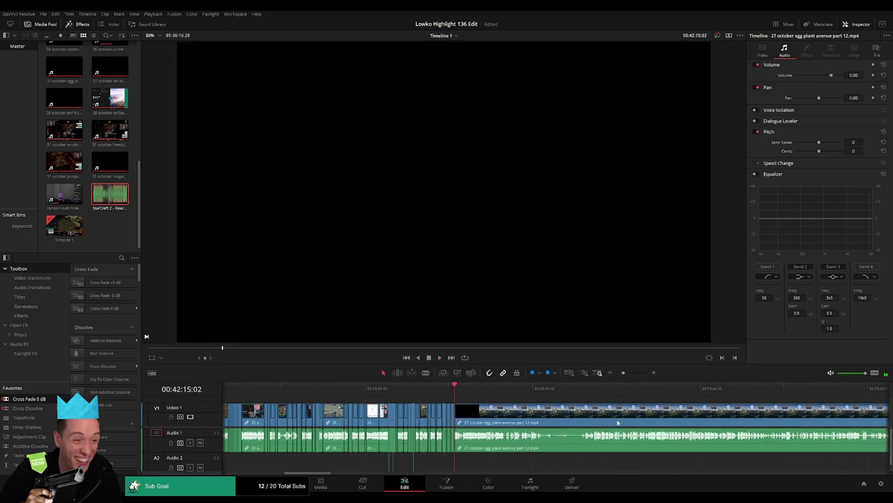
- Play and skip through the egg plant avenue footage to review it
left_click(475, 388)
key("space")
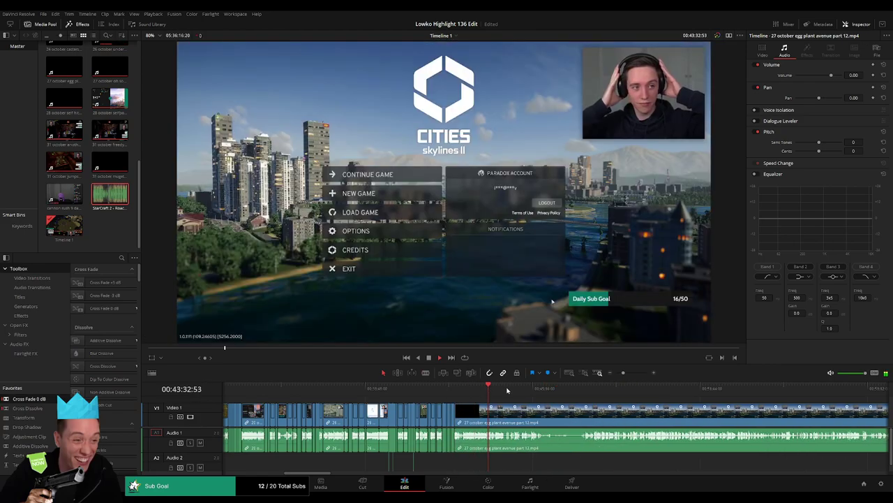
scroll(414, 403, "up", 3)
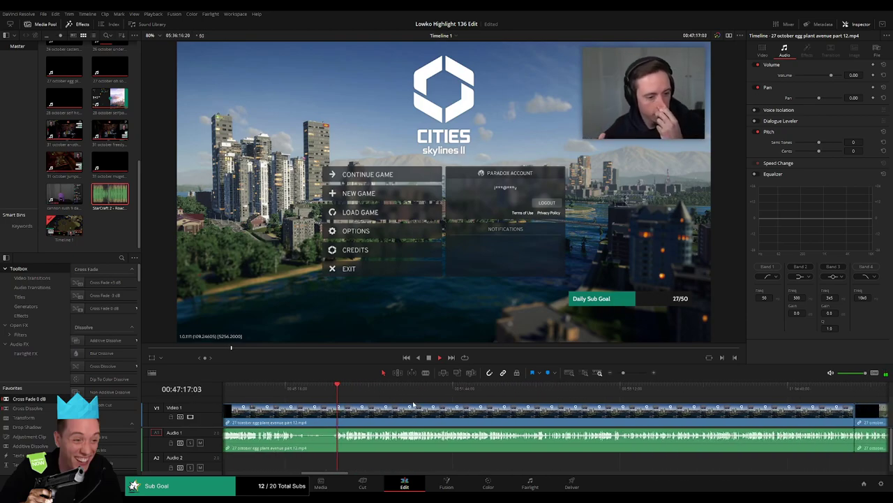
left_click(356, 394)
left_click(370, 394)
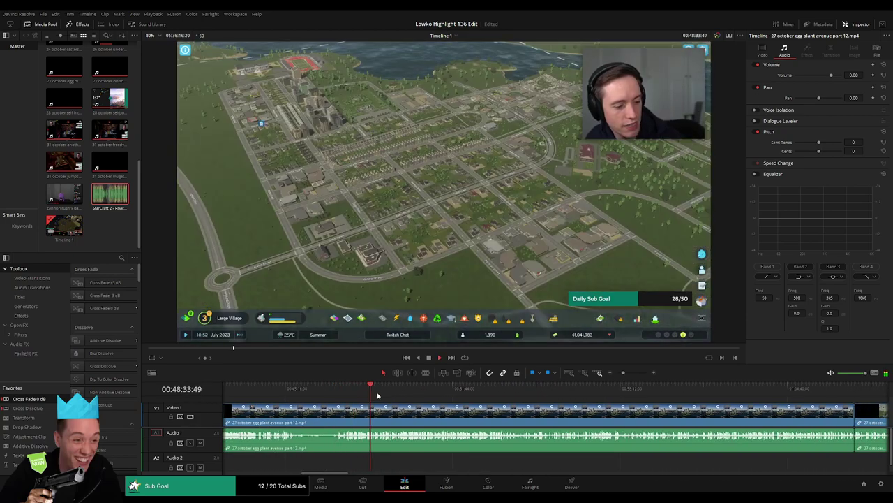
left_click(395, 395)
left_click(413, 394)
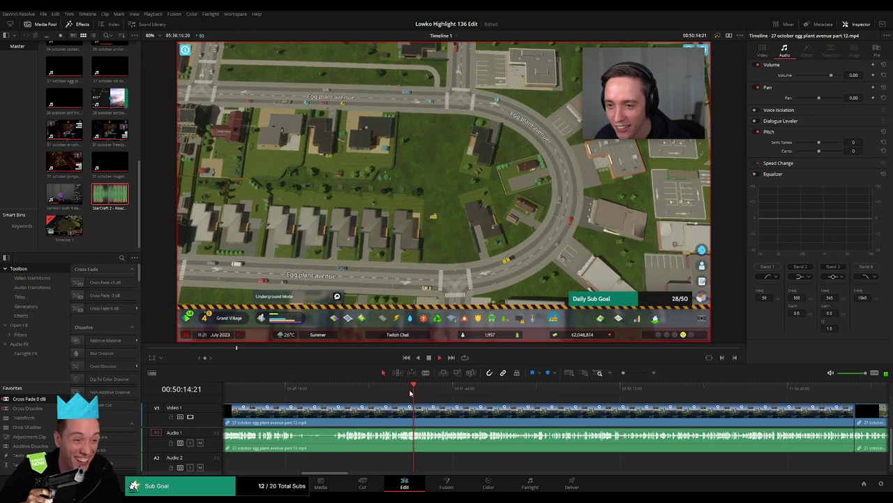
left_click(407, 392)
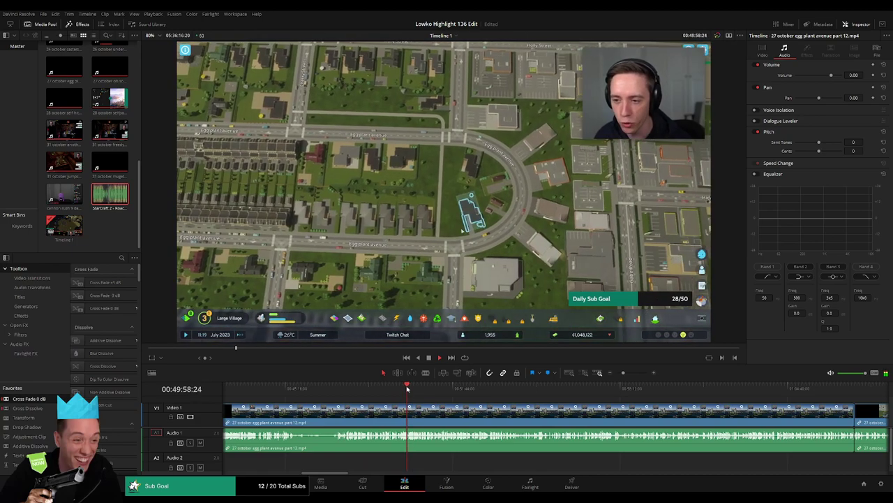
- Zoom in and scrub the city footage back to the bridge and clinic scene
left_click_drag(623, 373, 630, 374)
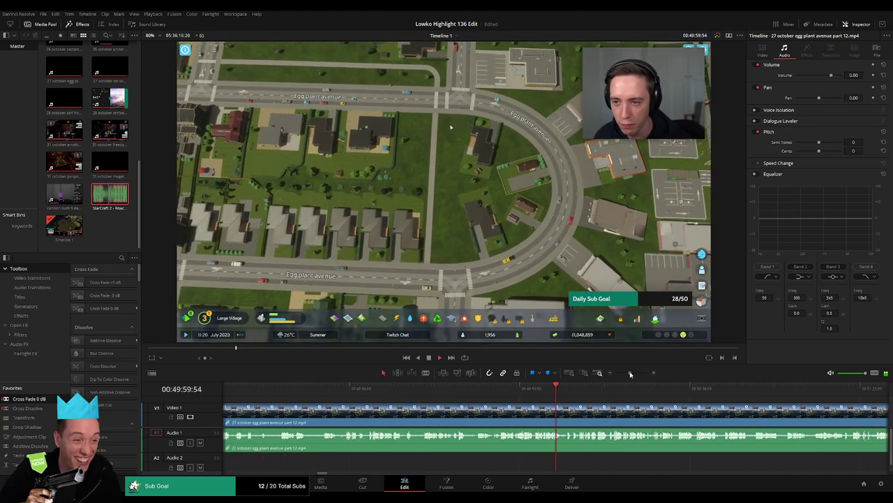
left_click(490, 395)
left_click(484, 393)
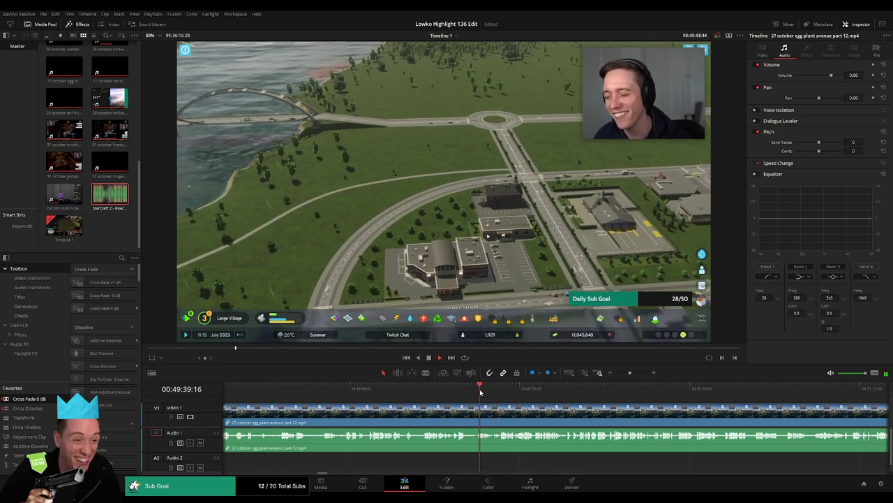
left_click_drag(486, 393, 554, 393)
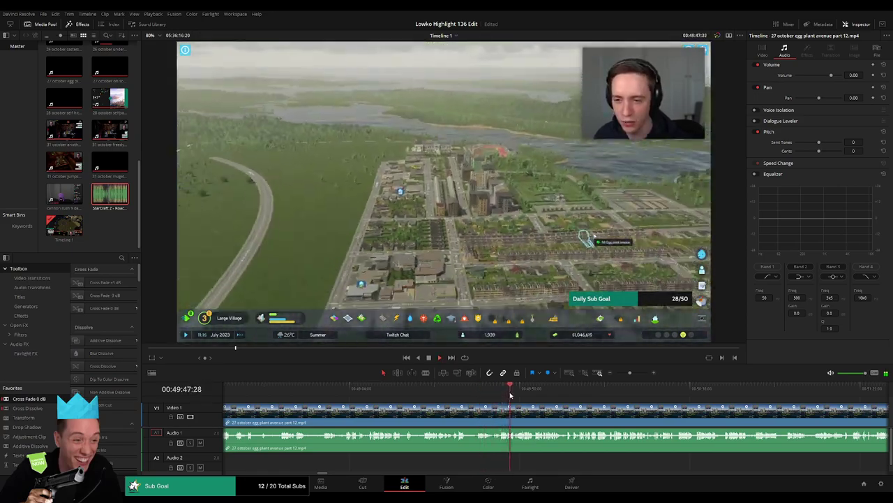
left_click(662, 394)
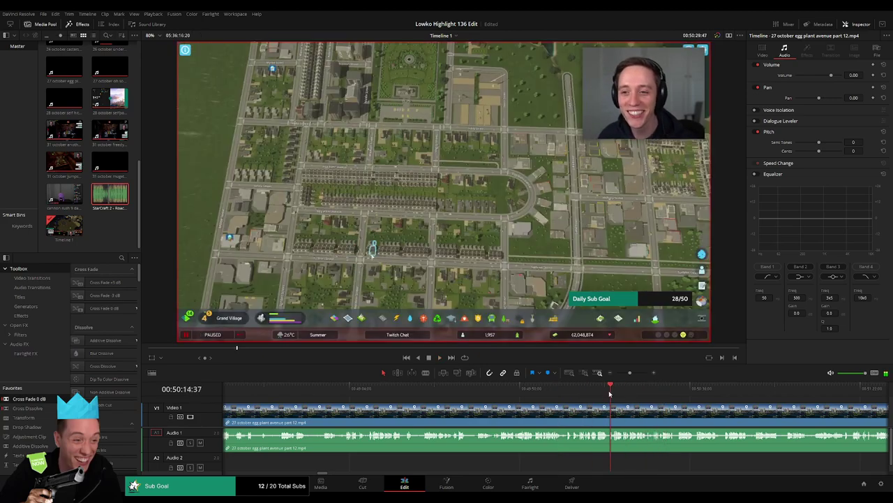
key("space")
left_click(578, 396)
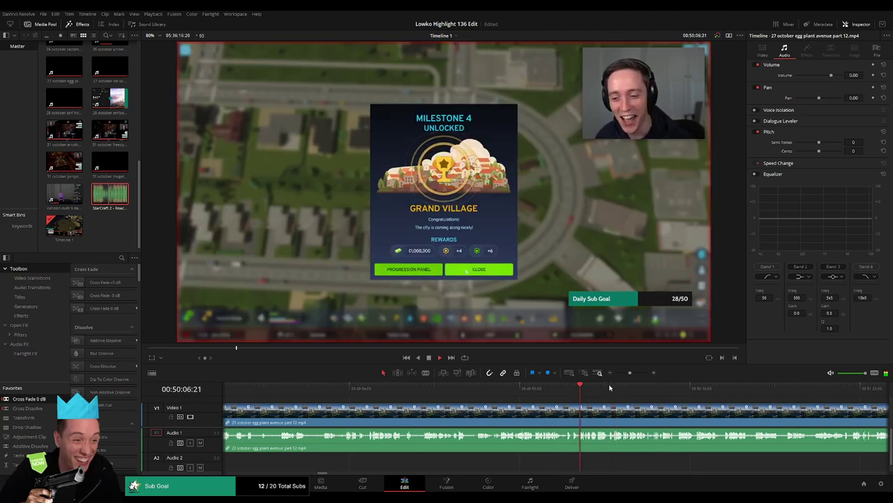
left_click_drag(629, 375, 632, 375)
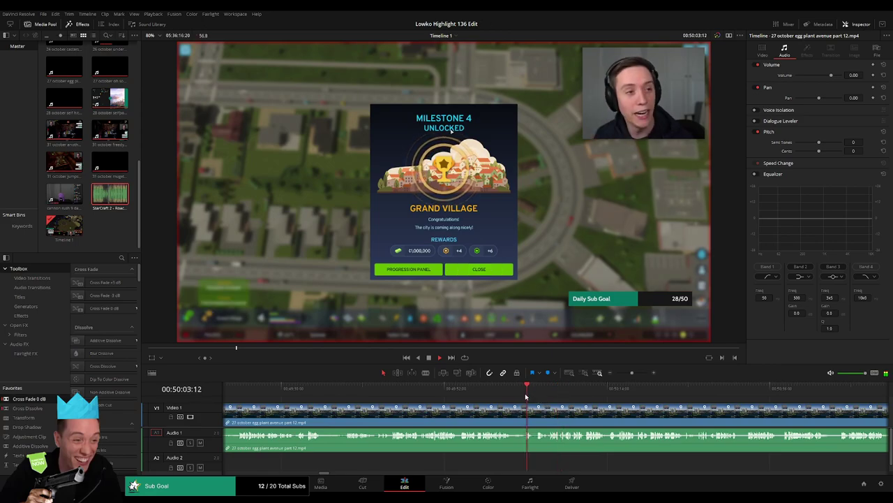
left_click(378, 399)
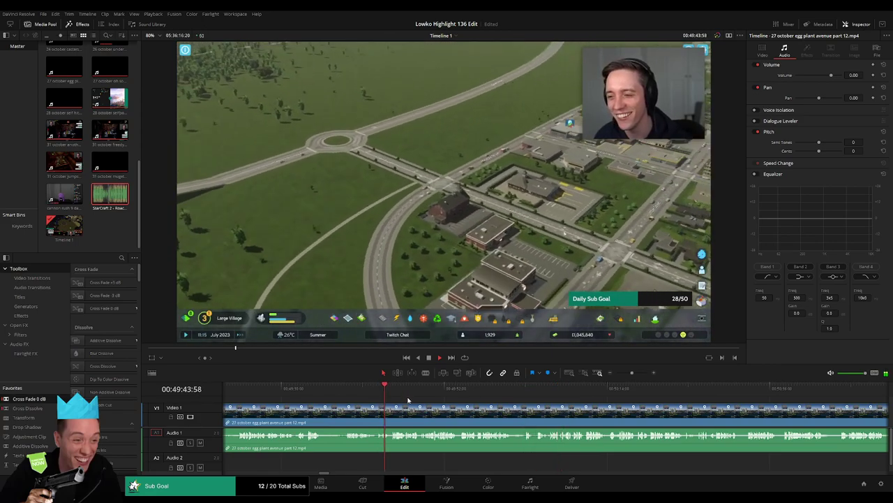
left_click(346, 396)
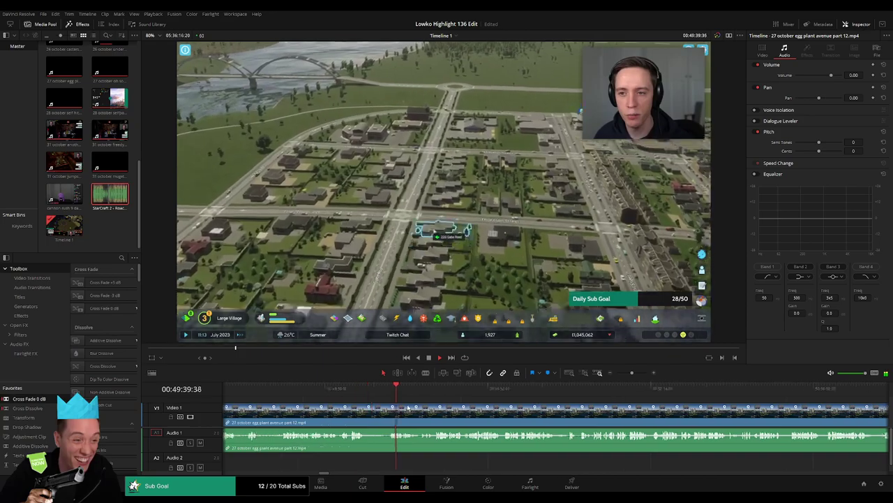
- Split the egg plant avenue clip there, ripple delete the unwanted part, and check the join
left_click(441, 412)
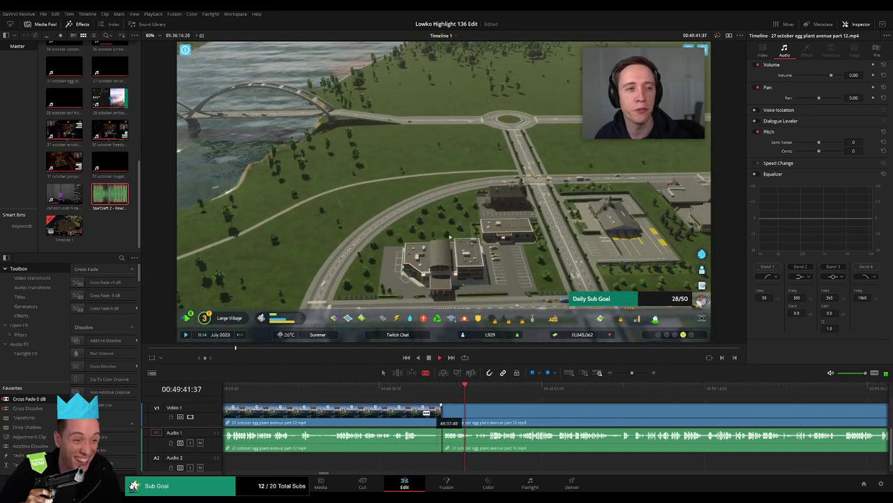
key("BackSpace")
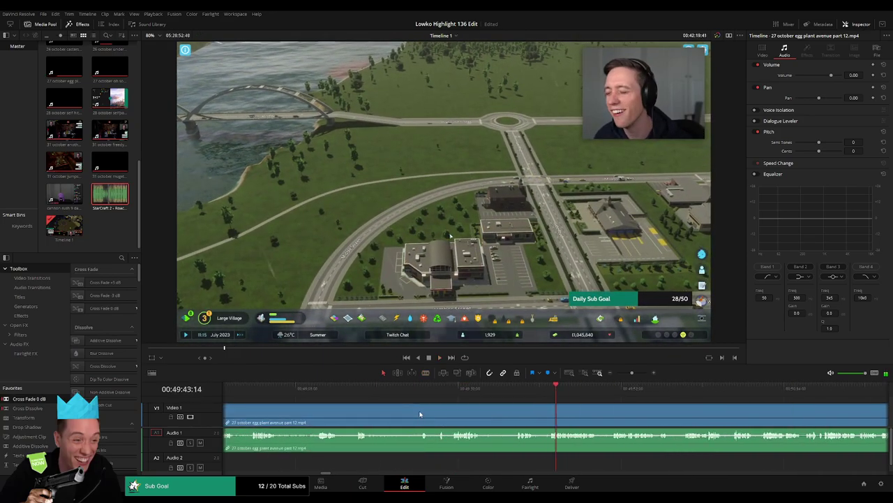
left_click_drag(632, 372, 620, 374)
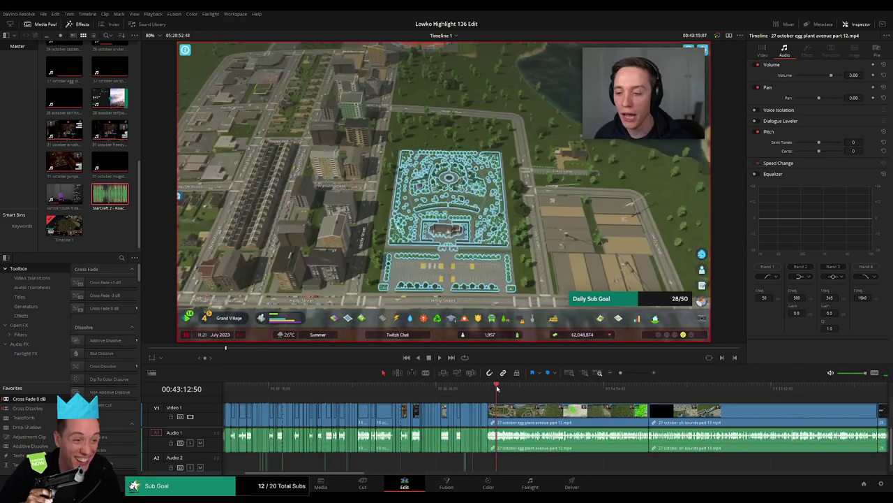
left_click(486, 388)
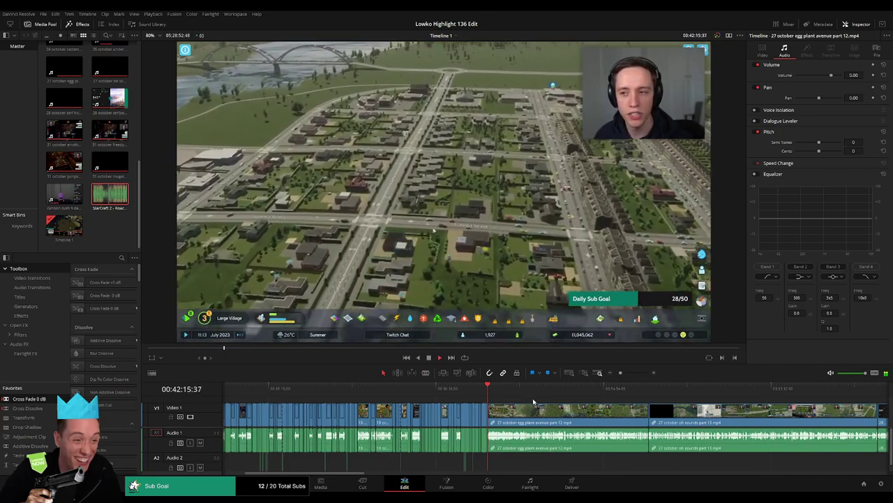
left_click_drag(620, 372, 630, 372)
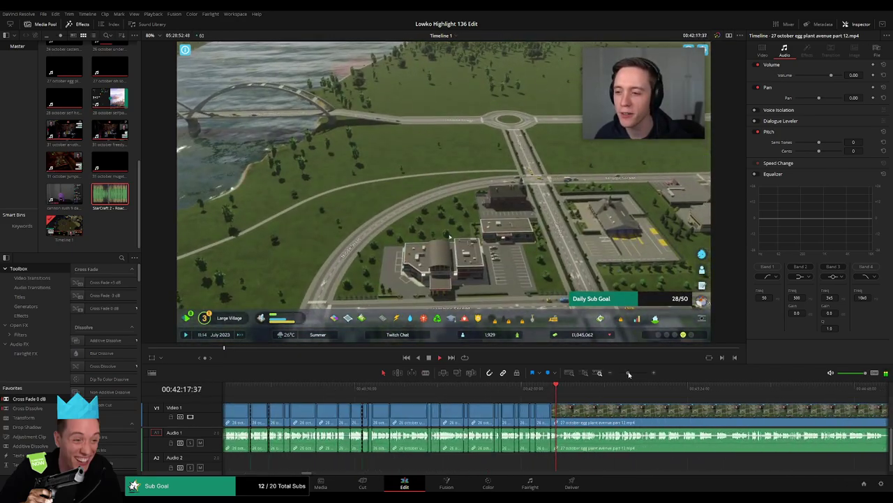
scroll(492, 419, "right", 3)
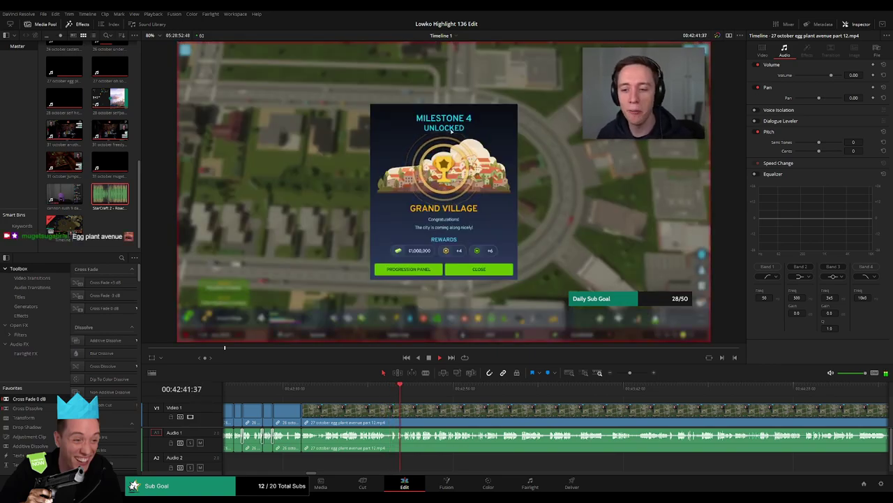
- Stop at the chosen moment and split the egg plant avenue clip with Ctrl+B
scroll(548, 395, "right", 3)
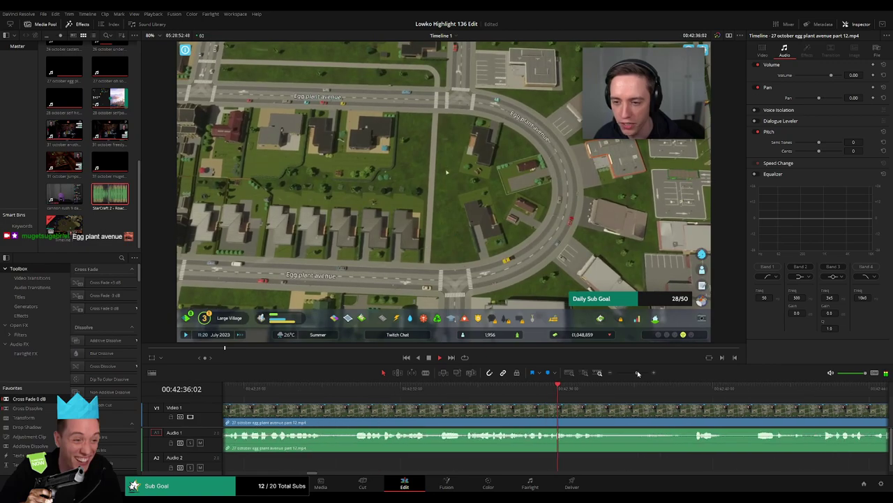
left_click_drag(541, 390, 527, 393)
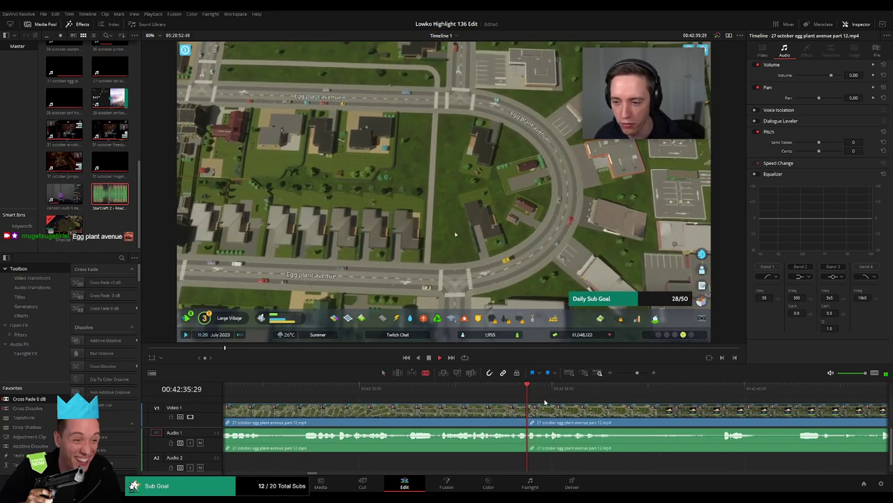
key("space")
key("ctrl+b")
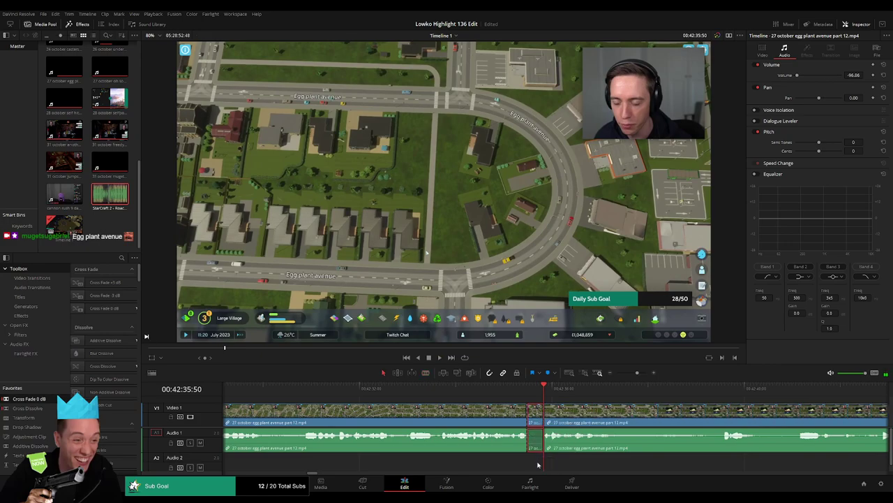
- Try the StarCraft 2 sound on Audio 2 at the cut, then undo it
left_click_drag(123, 202, 570, 361)
left_click_drag(521, 465, 527, 462)
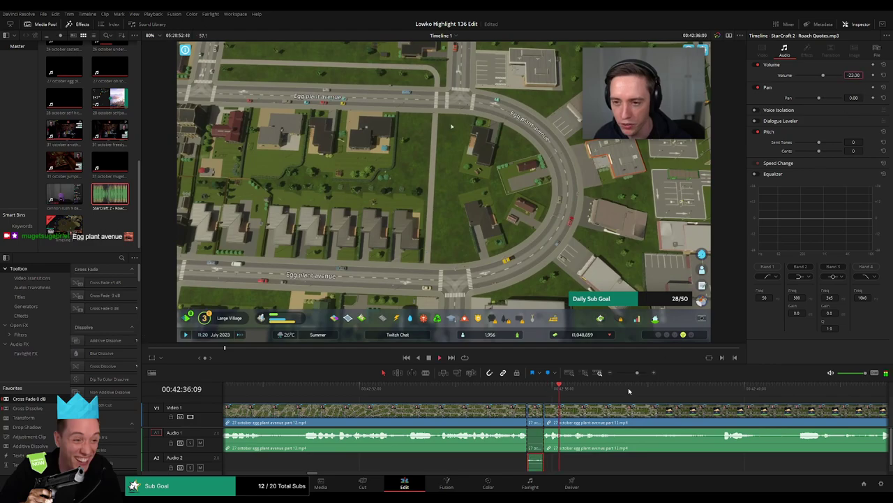
key("ctrl+z")
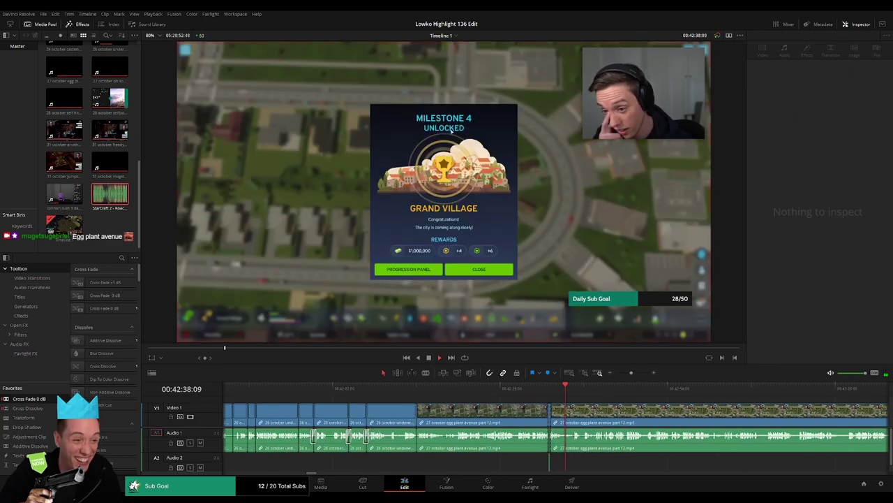
scroll(462, 405, "right", 3)
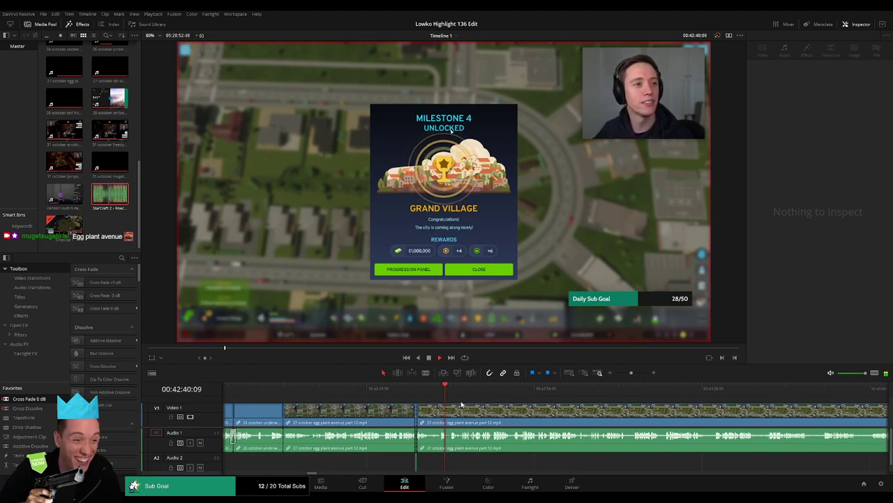
scroll(450, 406, "right", 2)
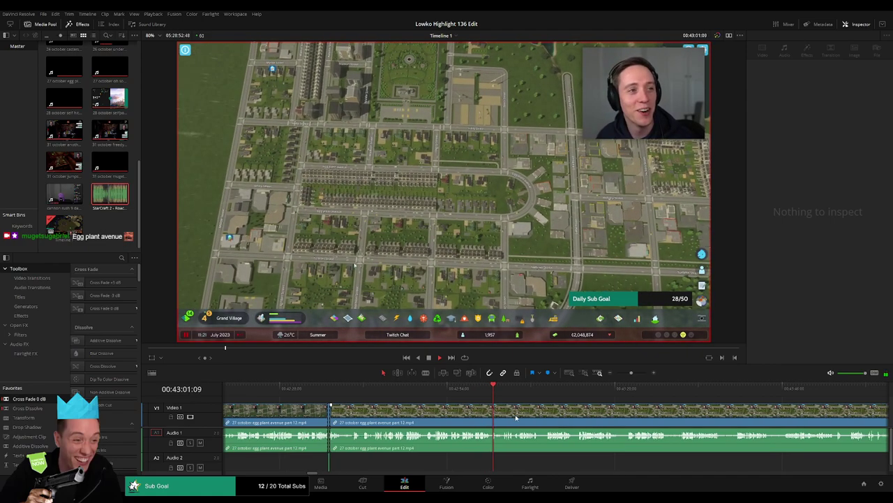
- Split off and ripple delete a short egg plant avenue piece, then blade the clip further on
scroll(436, 415, "right", 3)
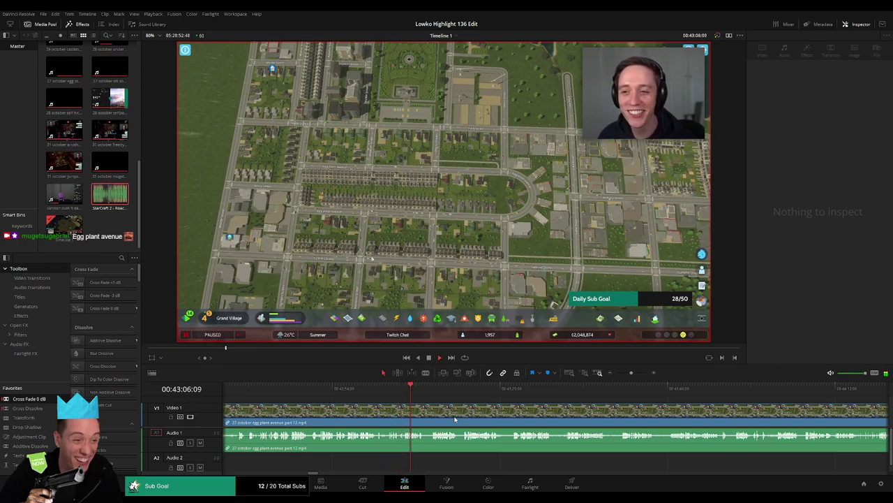
left_click(381, 402)
left_click(374, 413)
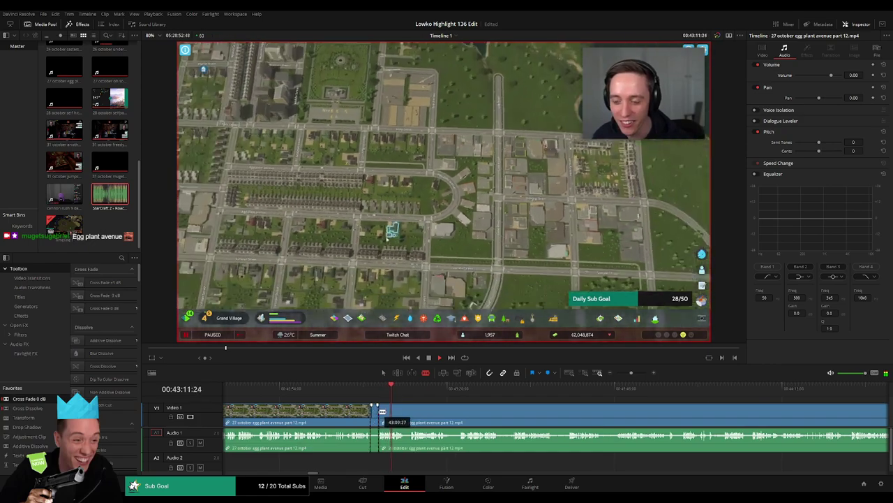
key("Delete")
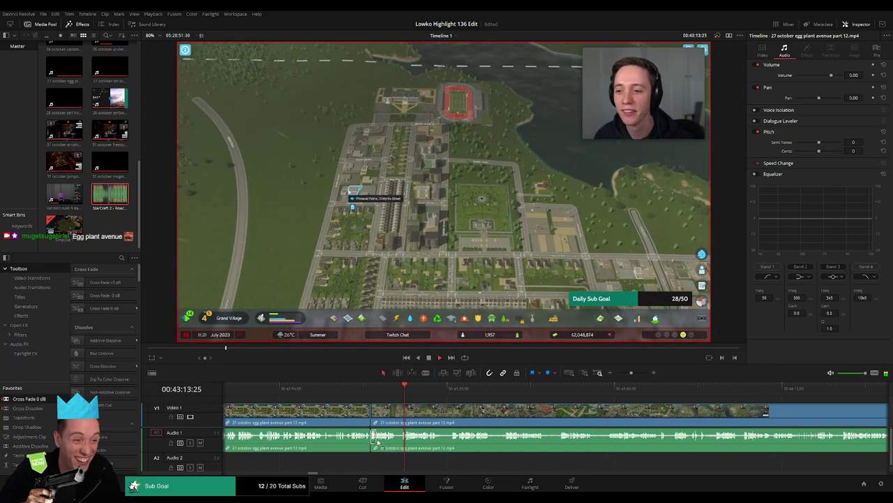
key("b")
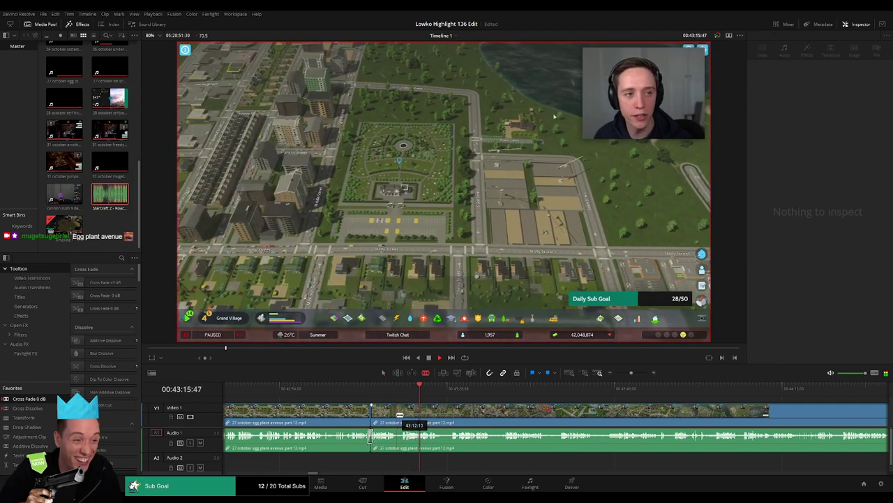
left_click(399, 414)
left_click_drag(446, 386, 535, 386)
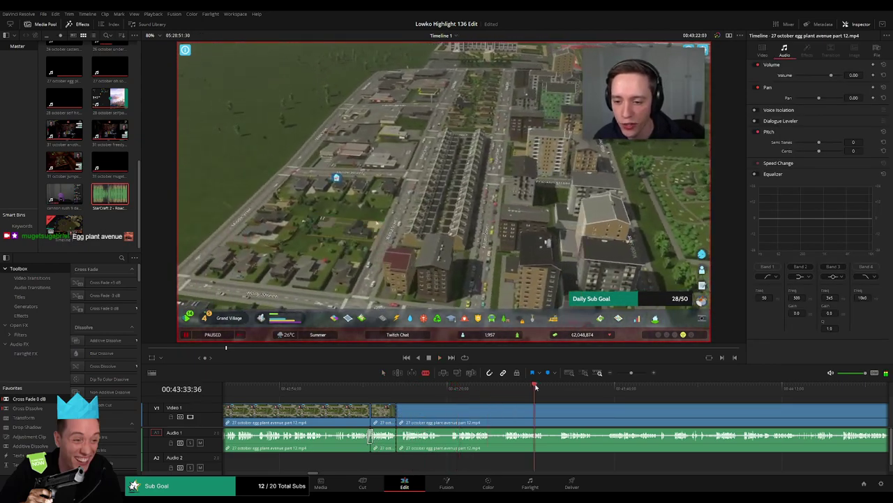
- Play and scrub ahead to around 00:50:39, zooming the timeline out
key("space")
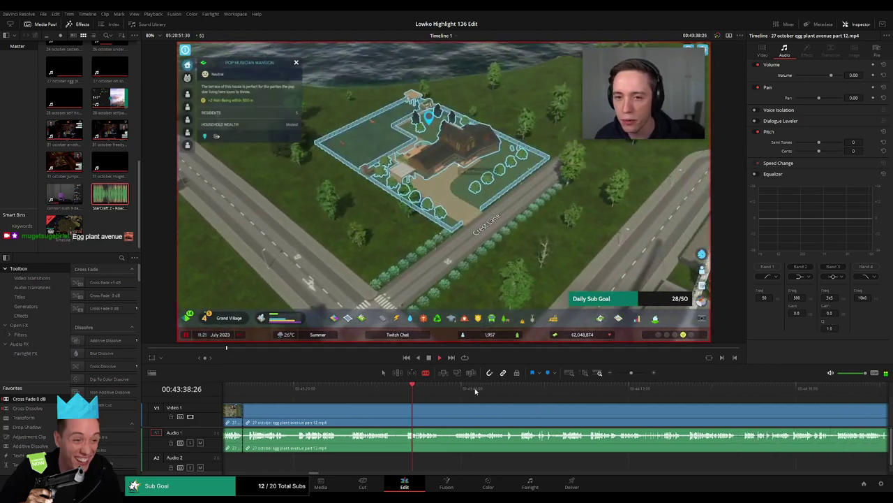
left_click_drag(475, 391, 579, 392)
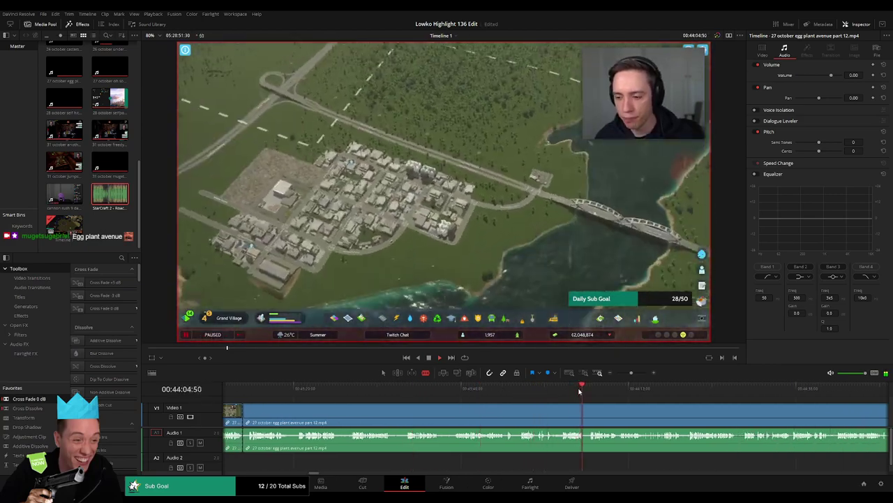
left_click_drag(751, 387, 680, 386)
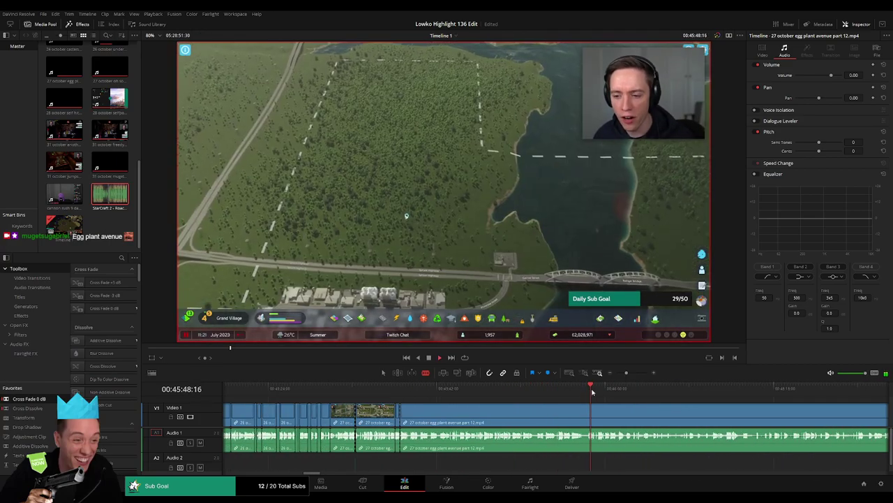
left_click_drag(592, 388, 652, 388)
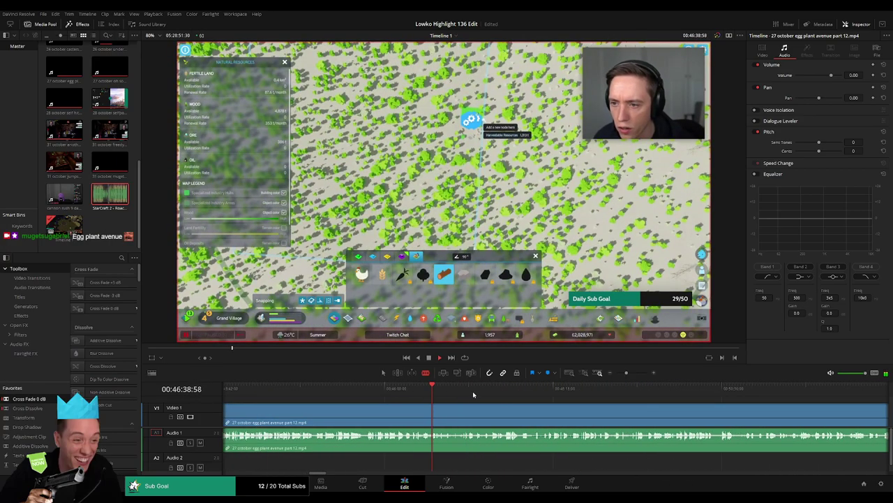
left_click_drag(473, 391, 726, 396)
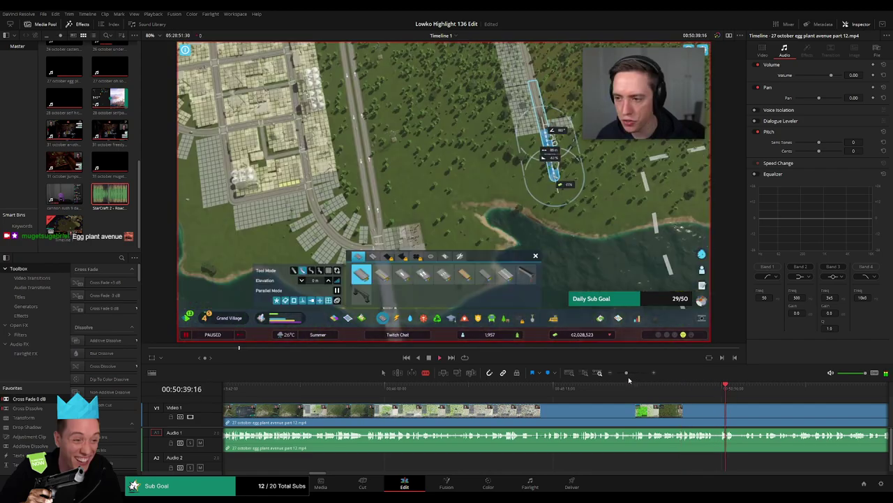
left_click_drag(631, 375, 622, 375)
left_click_drag(564, 396, 668, 391)
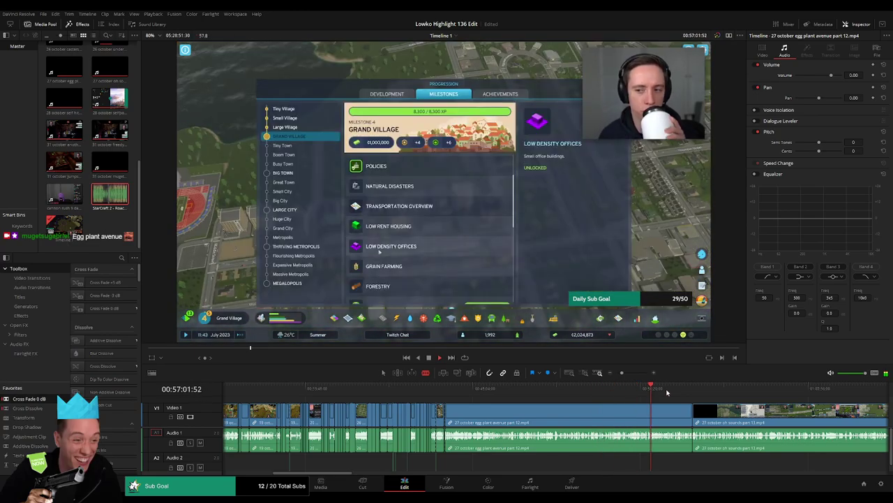
- Ripple delete the leftover egg plant avenue clip and play into the oh sounds footage
key("Delete")
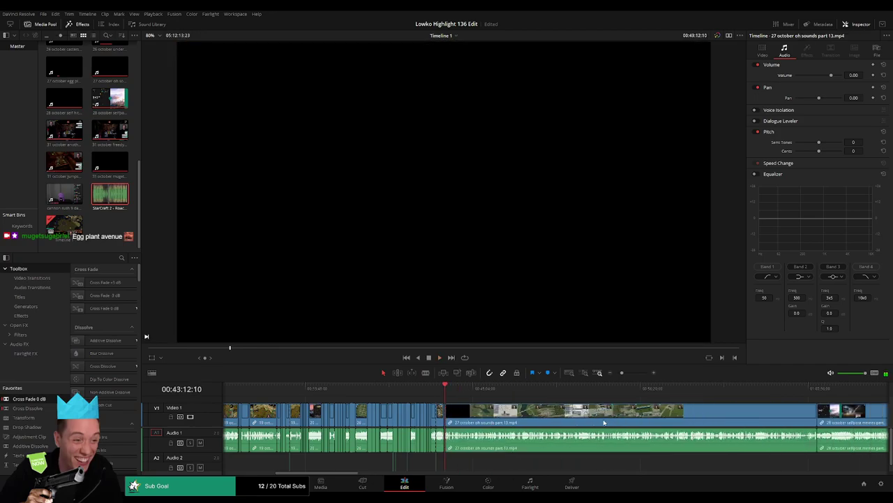
left_click(467, 393)
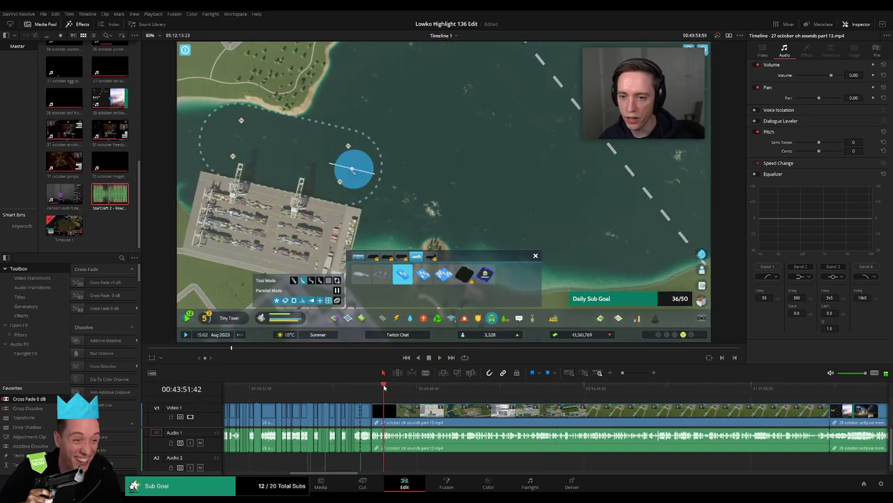
left_click_drag(410, 388, 557, 391)
key("space")
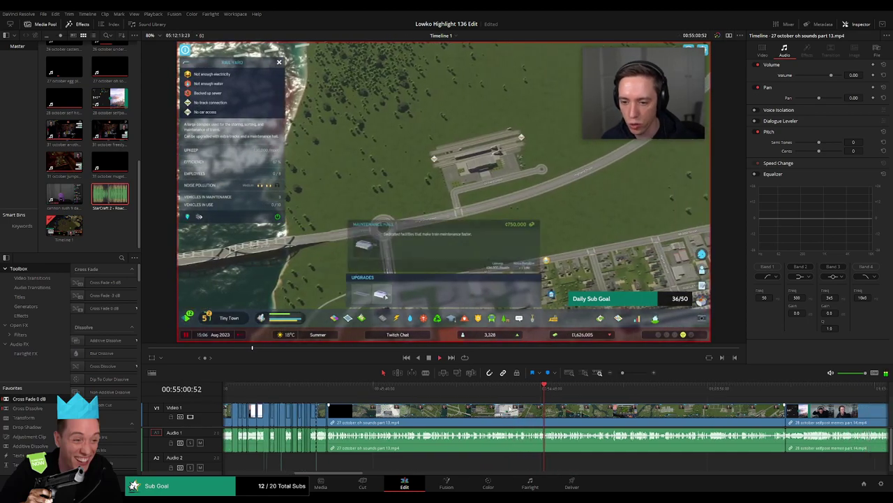
- Zoom in and review the oh sounds part 13 footage, jumping back and forth
left_click(629, 375)
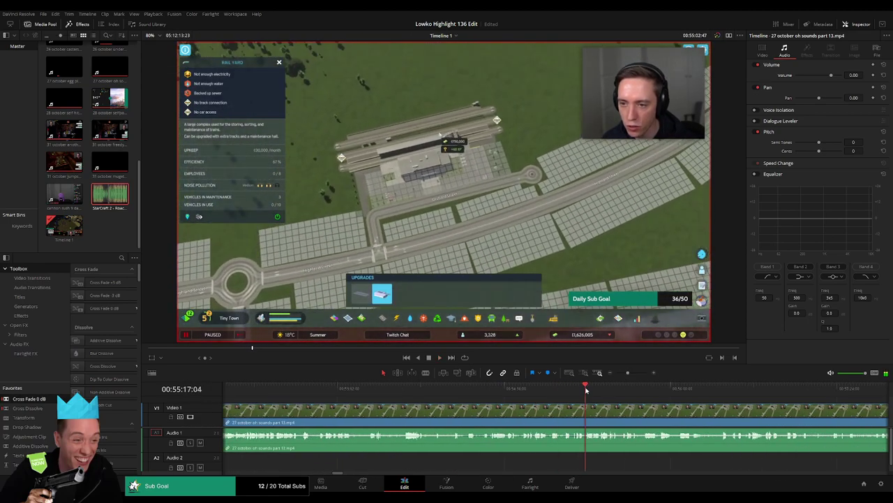
scroll(529, 397, "down", 3)
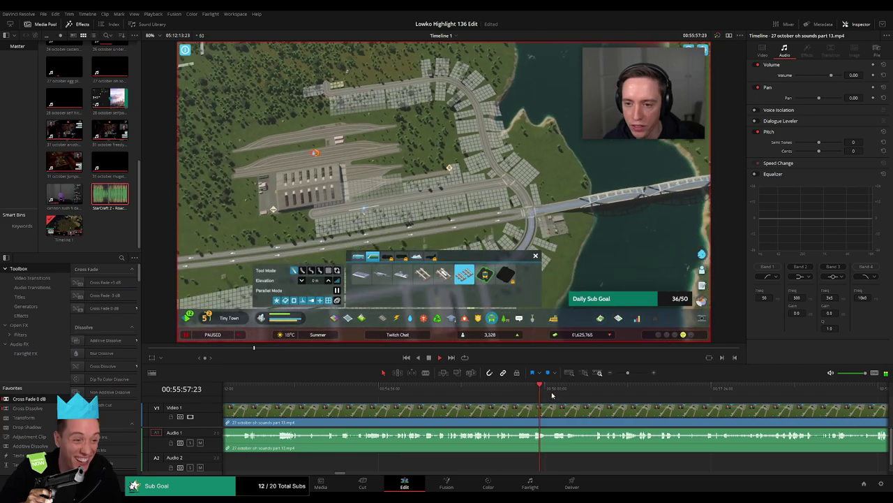
scroll(459, 403, "down", 3)
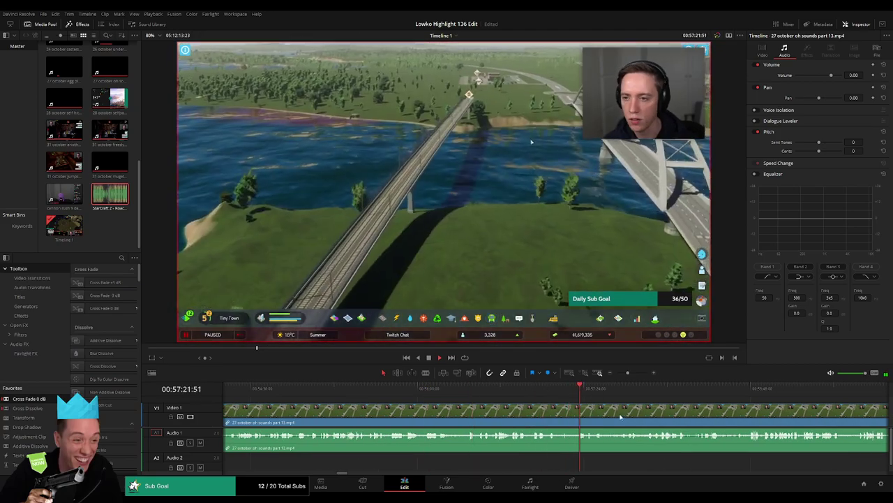
scroll(488, 394, "down", 3)
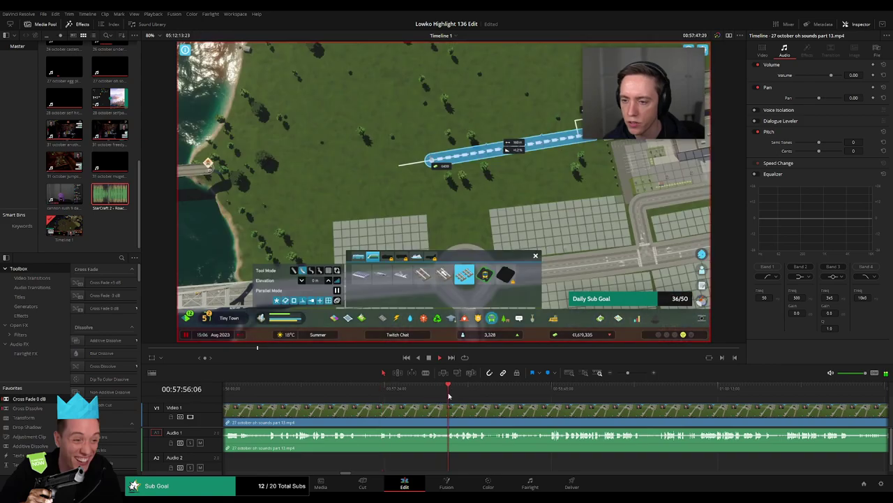
left_click_drag(449, 396, 480, 395)
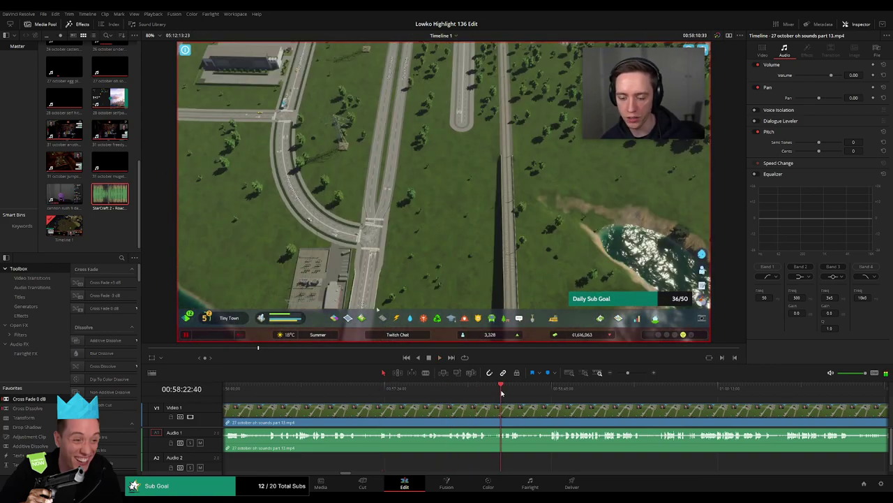
key("space")
left_click(510, 394)
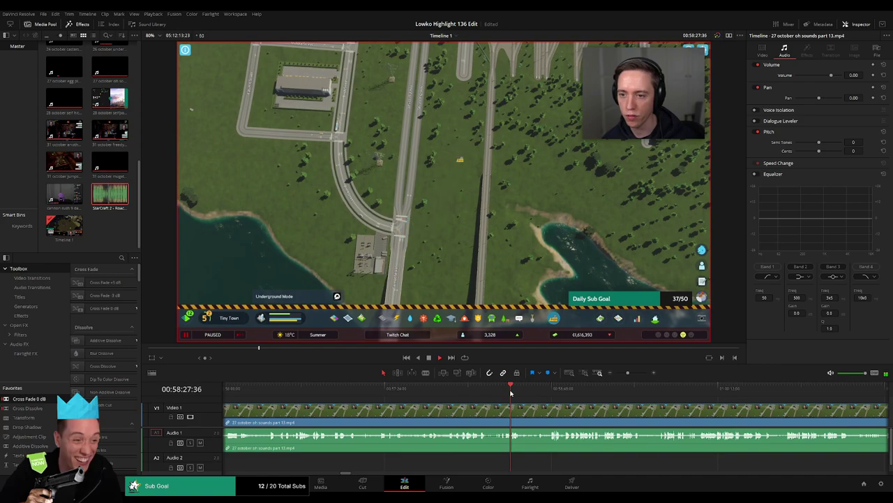
left_click(551, 395)
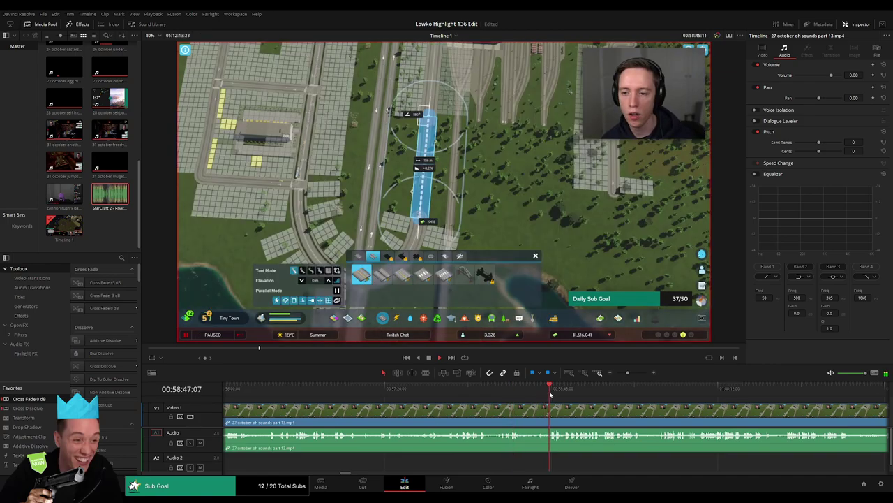
left_click_drag(413, 399, 451, 391)
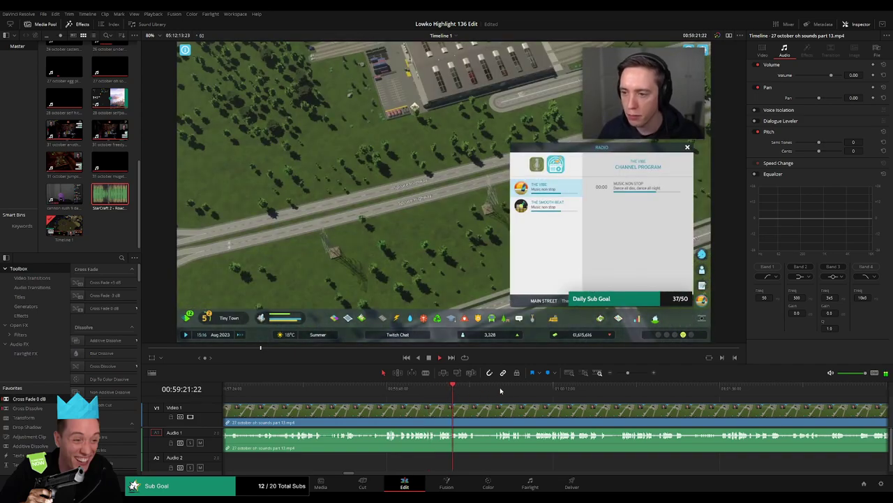
left_click(506, 391)
left_click(398, 393)
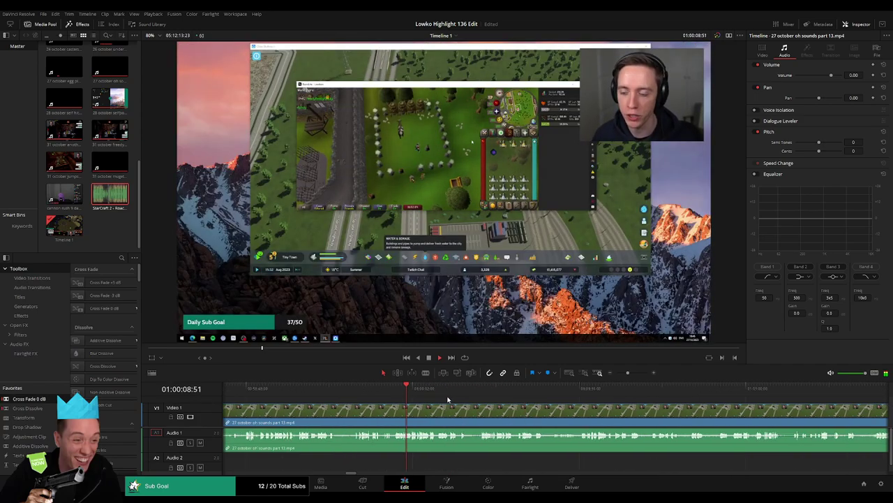
left_click(385, 397)
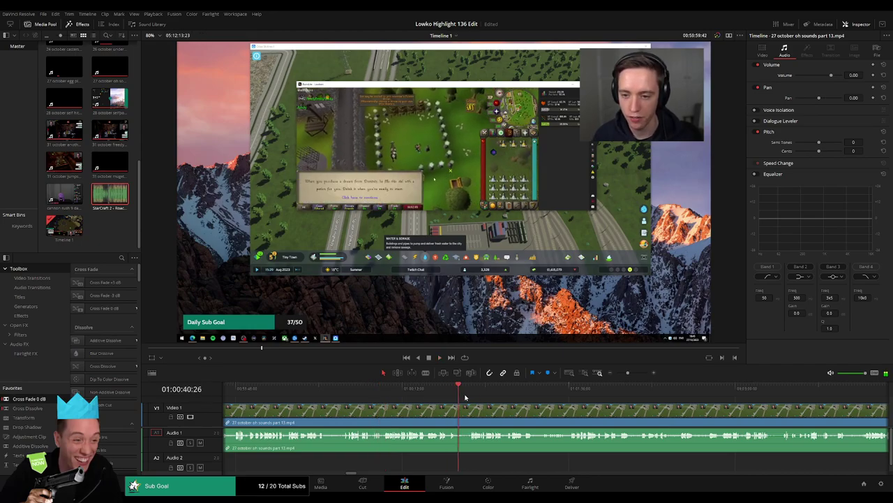
- Step ahead through the rest of the oh sounds footage toward the next clip
left_click(488, 397)
left_click(599, 397)
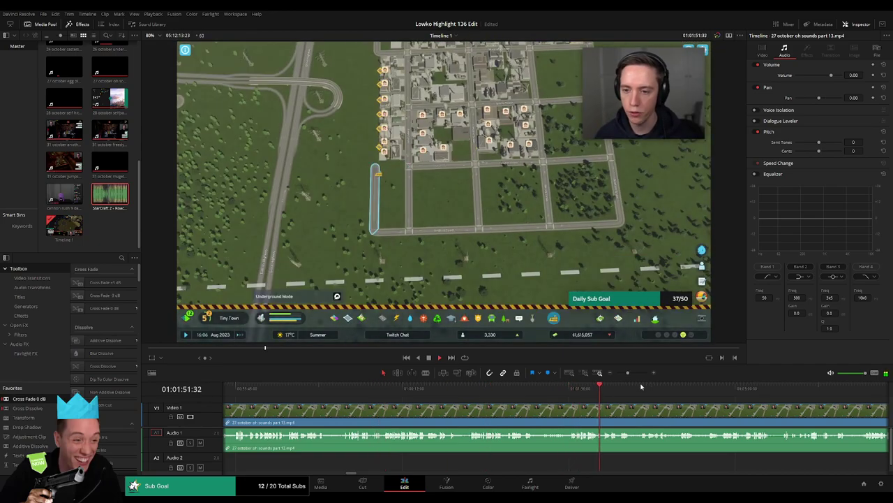
left_click(595, 392)
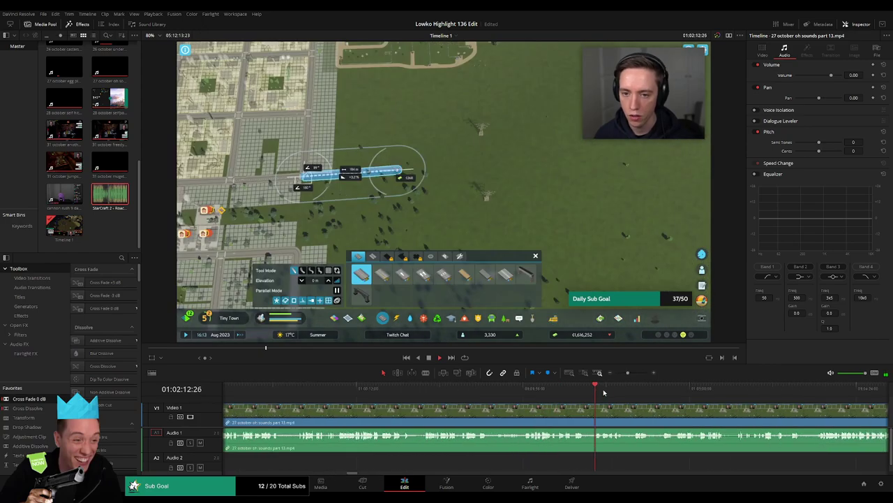
left_click(663, 389)
left_click(536, 390)
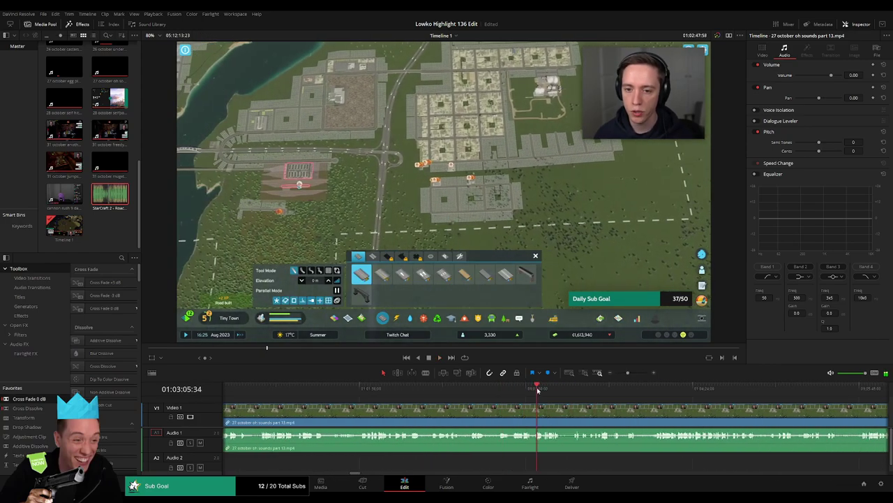
left_click(562, 390)
left_click(668, 388)
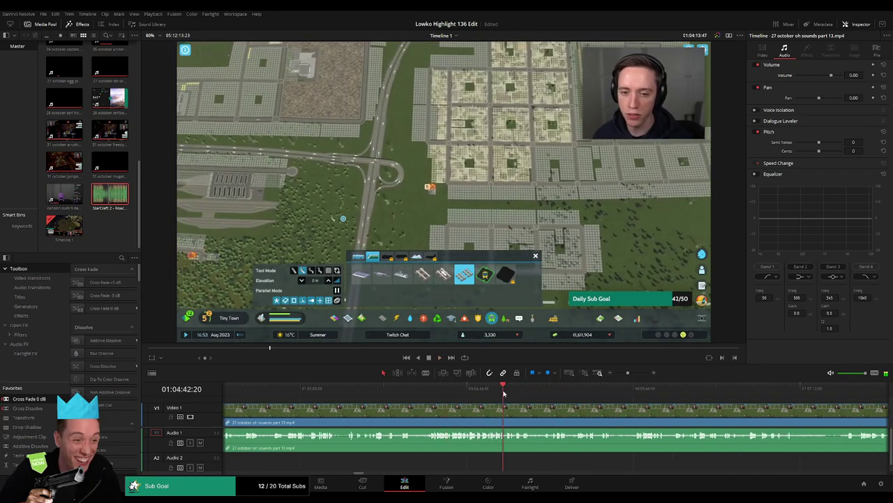
left_click(517, 391)
left_click(564, 391)
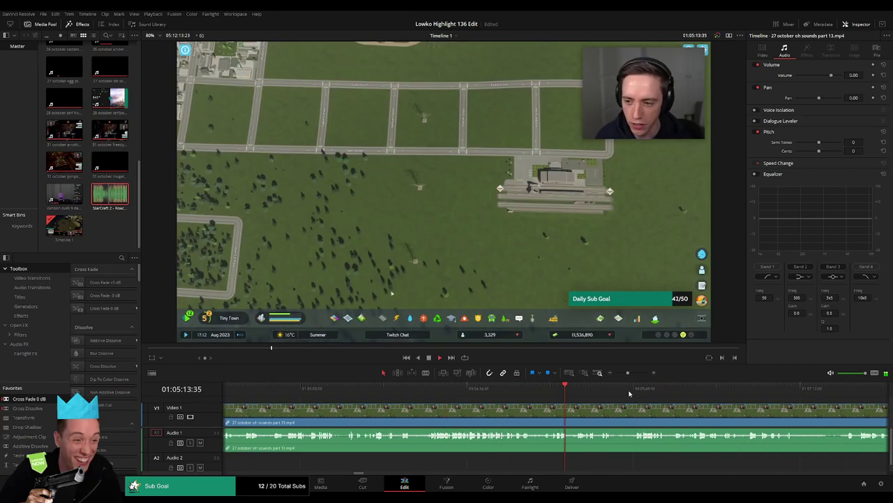
left_click(637, 391)
left_click(698, 389)
left_click(513, 388)
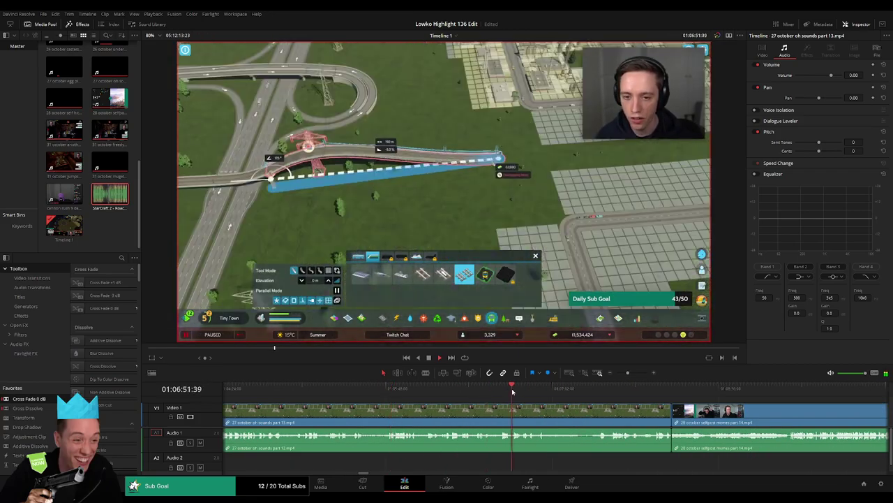
left_click(667, 388)
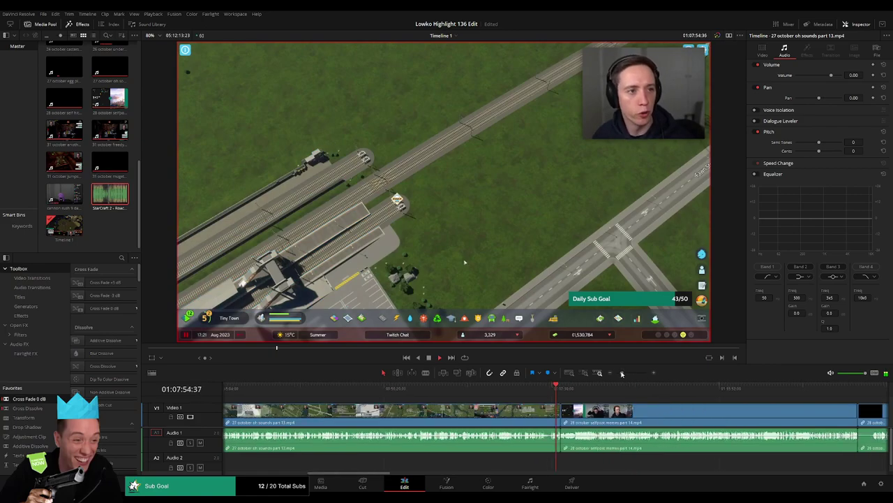
left_click(306, 390)
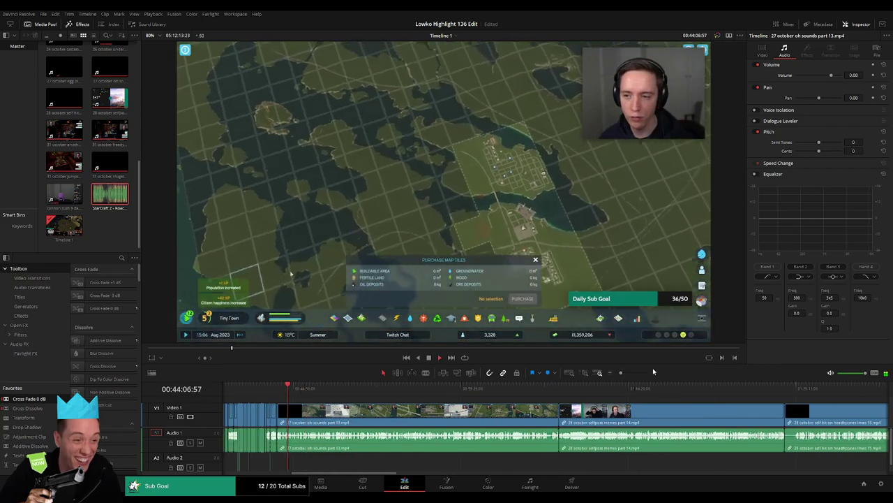
left_click_drag(621, 372, 632, 373)
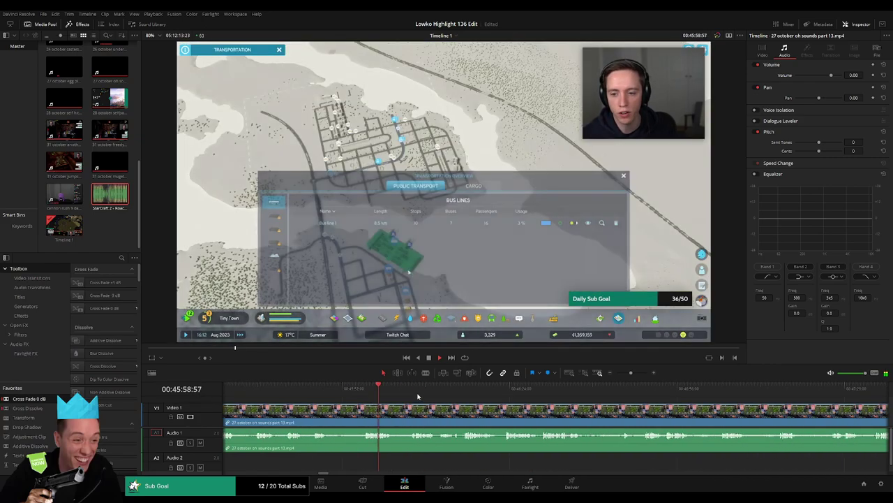
- Skim forward through the stream's map footage, playing at fast speed with L
left_click_drag(418, 397, 466, 394)
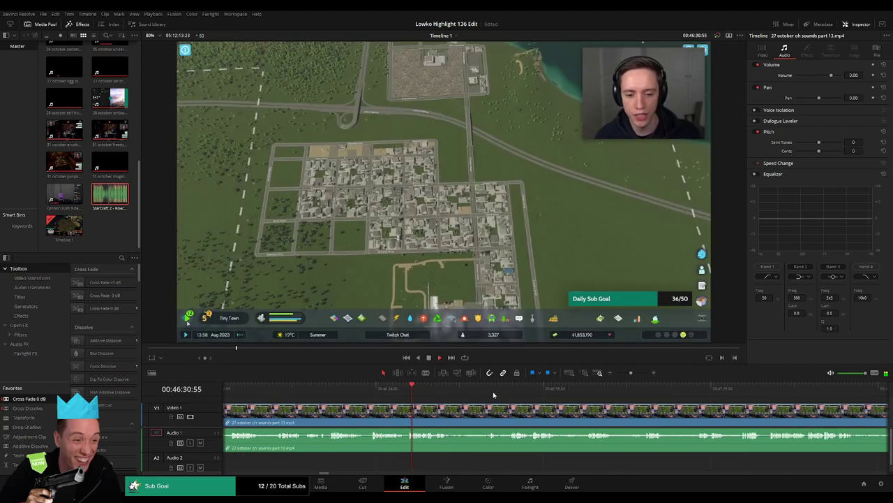
left_click(451, 399)
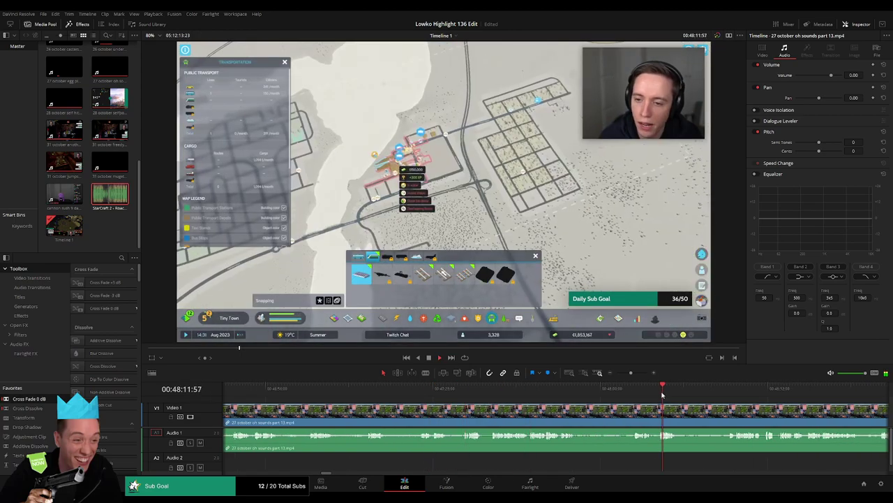
left_click(503, 392)
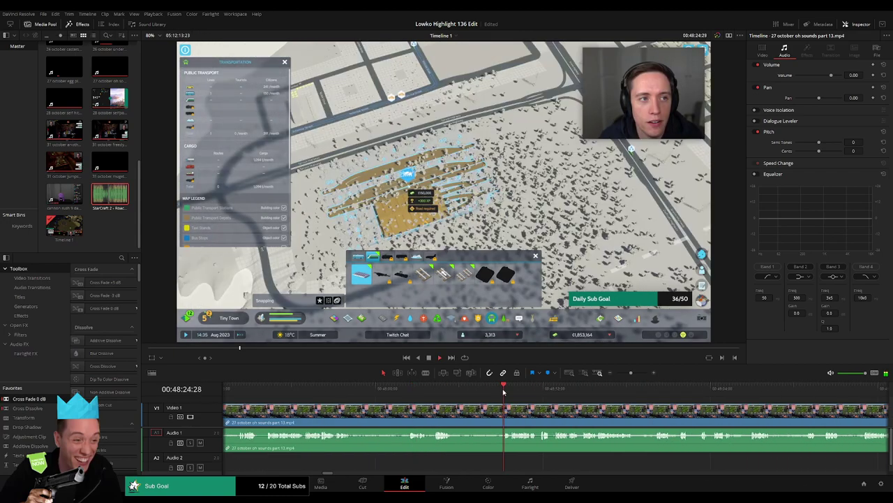
left_click_drag(504, 392, 539, 393)
scroll(615, 415, "right", 4)
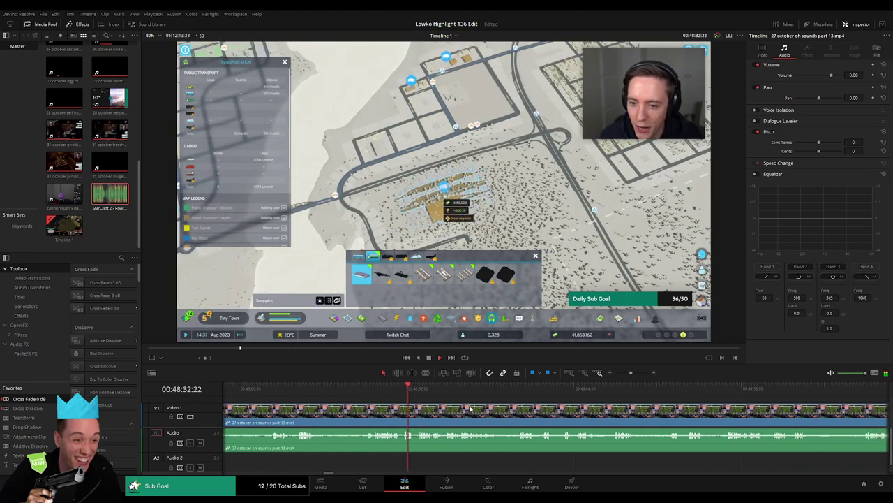
left_click_drag(452, 396, 542, 403)
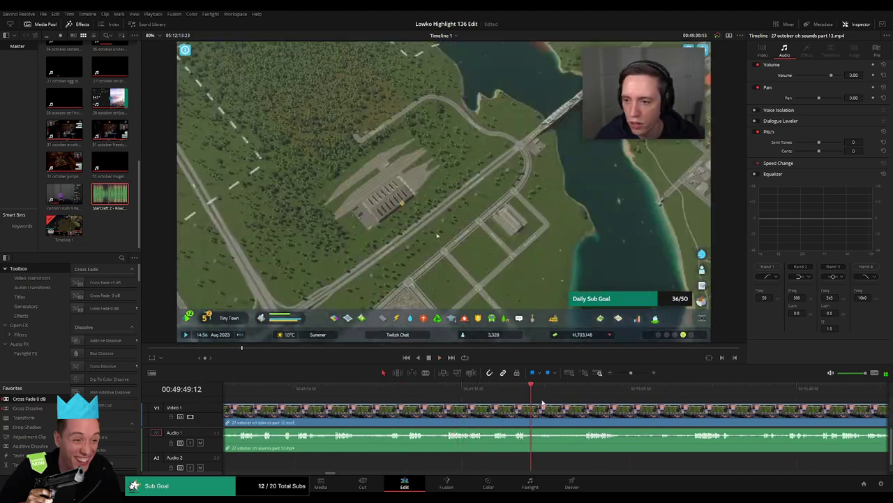
key("l")
key("l")
scroll(537, 398, "right", 4)
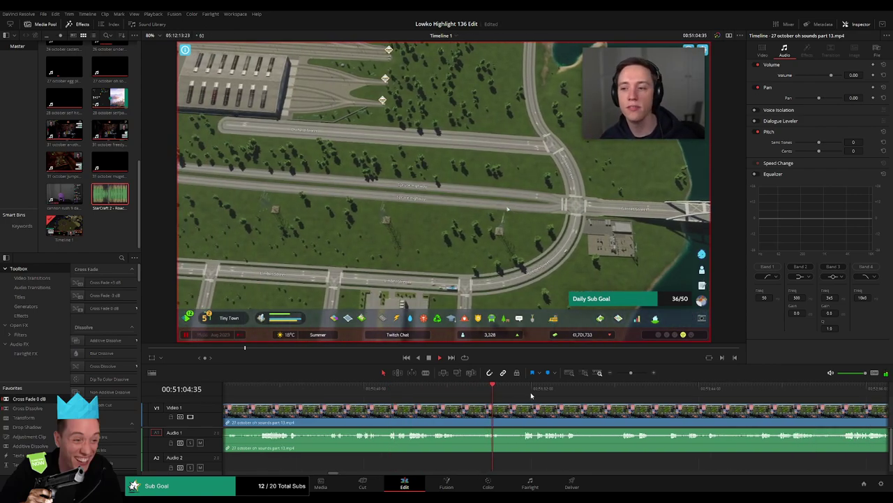
- Jump ahead through later game scenes to about 00:54:51, where the rail yard appears
left_click(530, 396)
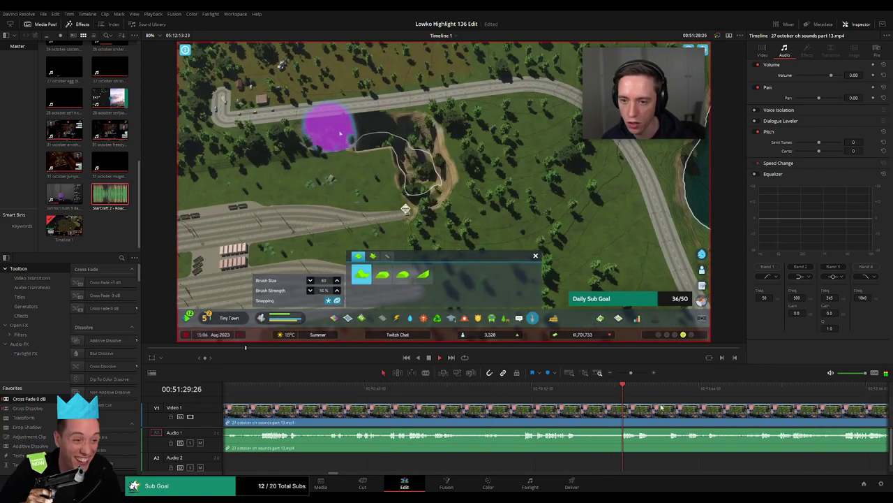
left_click(540, 397)
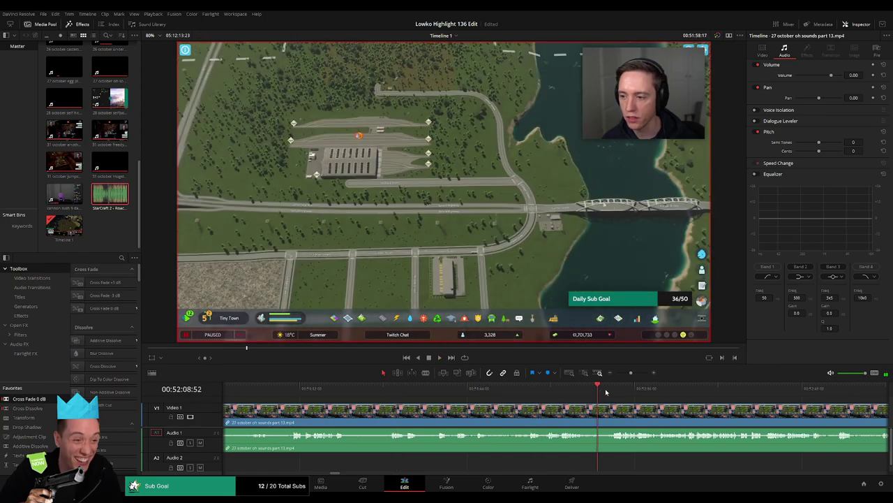
left_click(668, 394)
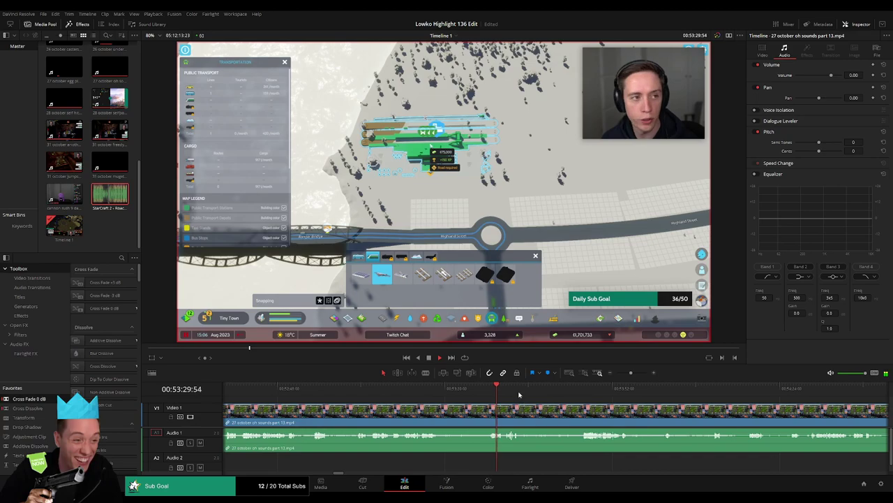
left_click(592, 389)
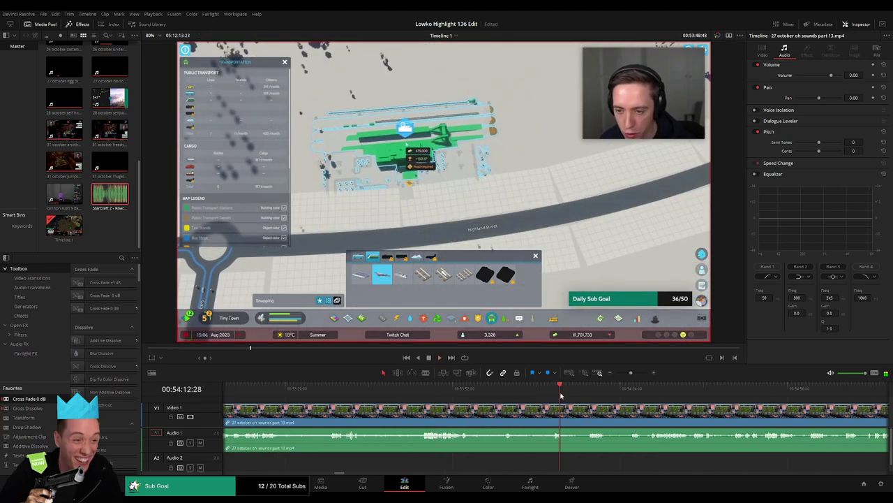
left_click(565, 389)
left_click(618, 390)
left_click(657, 390)
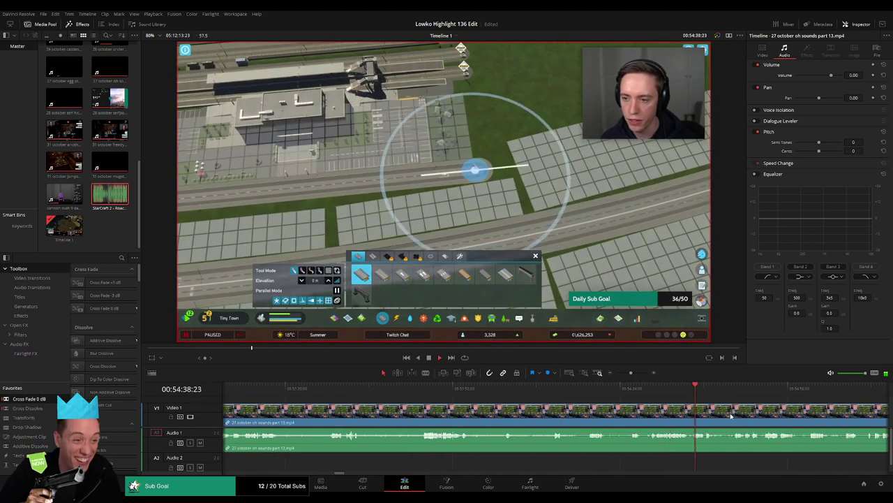
left_click(504, 391)
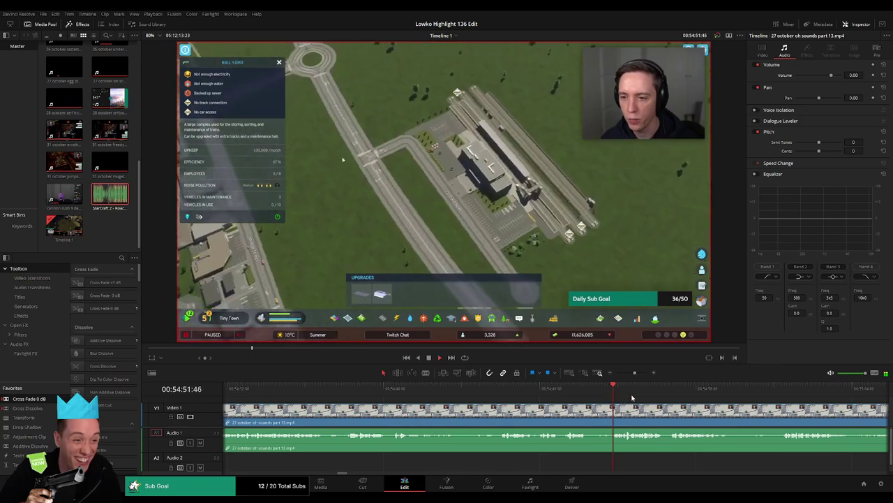
- Skim past the rail yard, train station and river scenes, speeding up playback
left_click(604, 388)
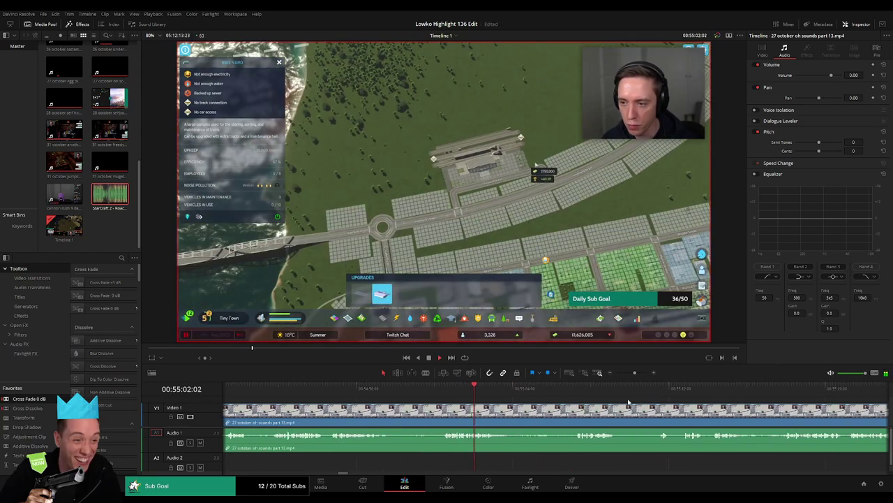
left_click(668, 388)
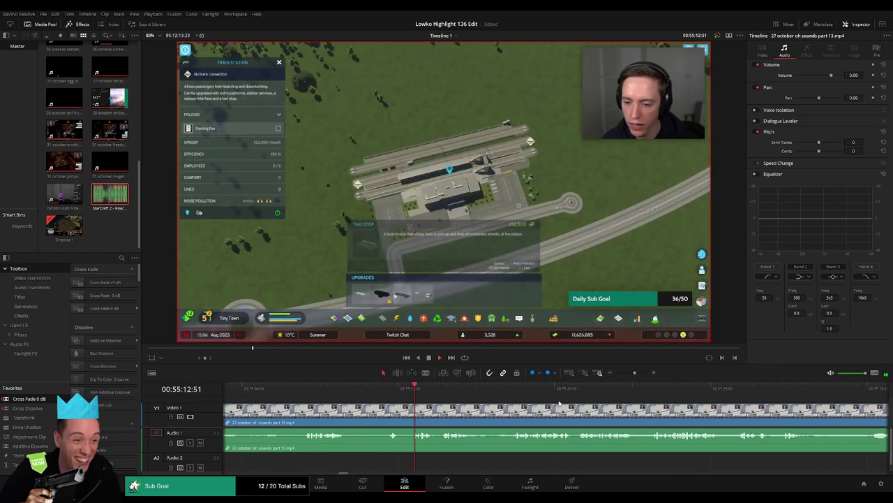
left_click(488, 396)
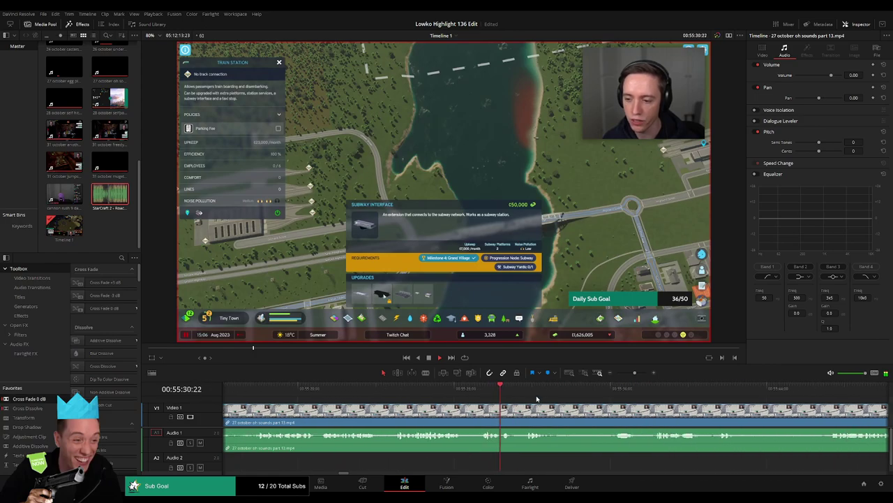
left_click(650, 390)
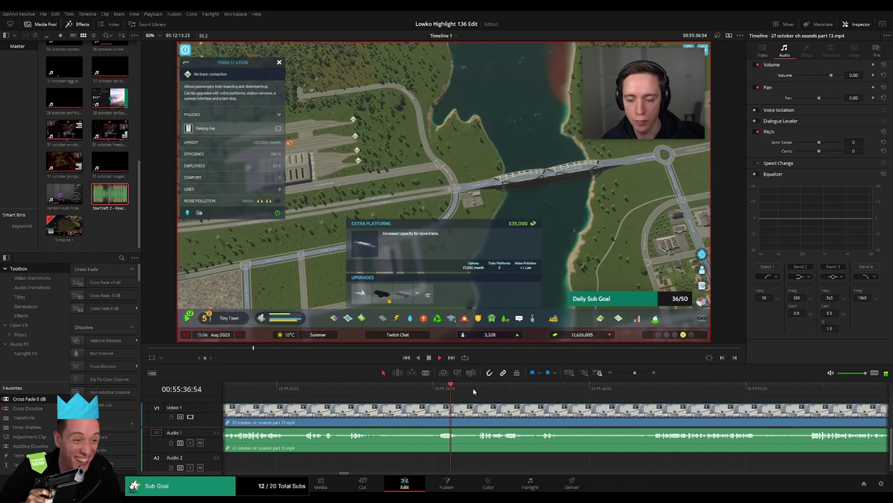
left_click(656, 387)
key("space")
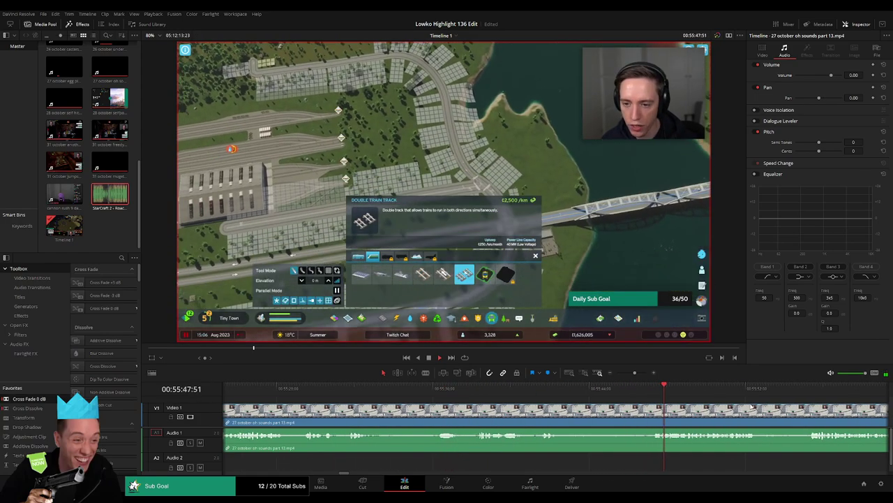
left_click(536, 388)
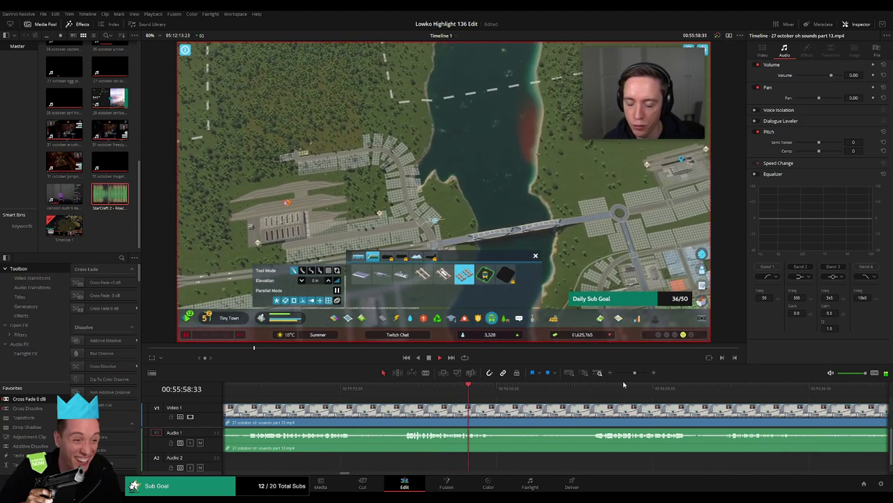
key("l")
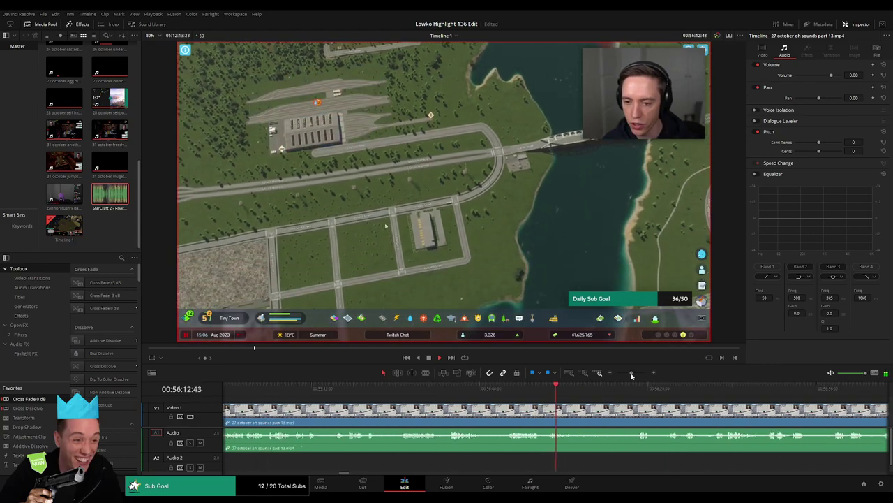
key("space")
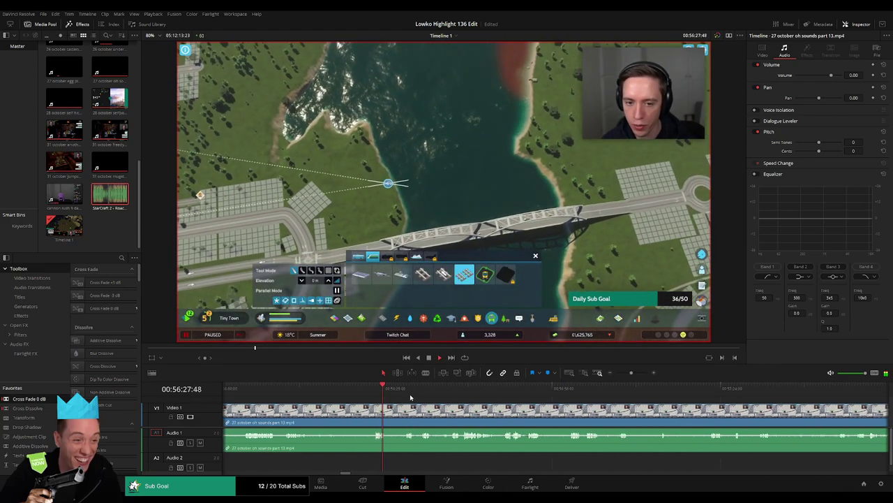
- Skim from the bridge scene further through the stream toward the next clip
left_click_drag(410, 397, 467, 393)
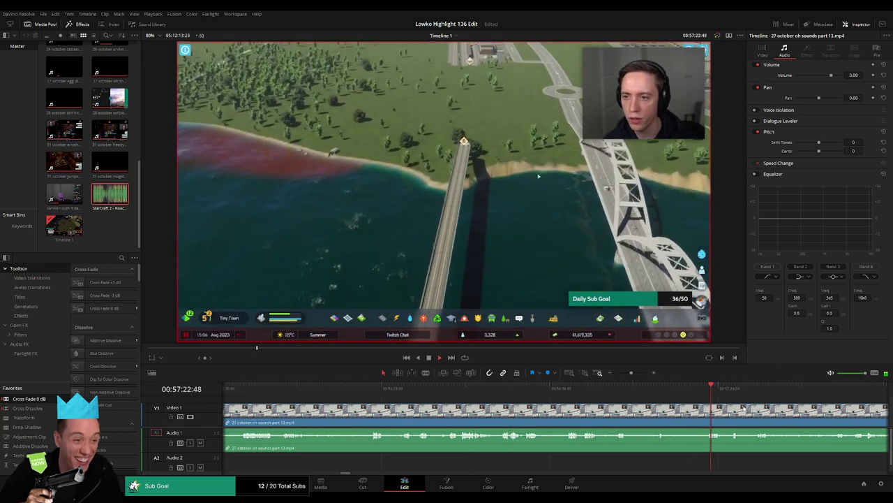
left_click(495, 392)
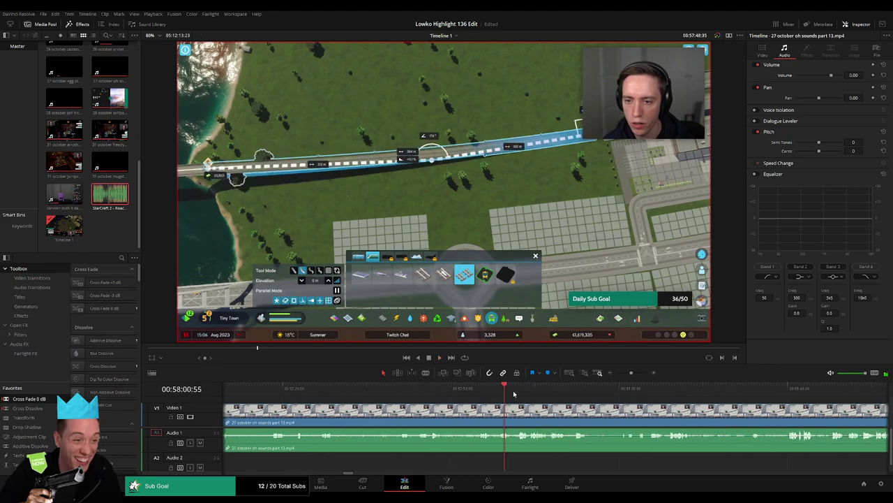
left_click(555, 395)
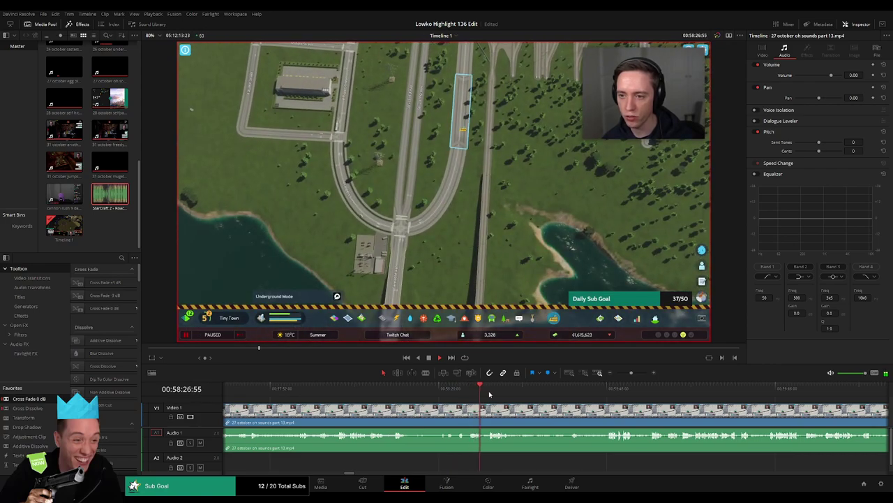
left_click(606, 394)
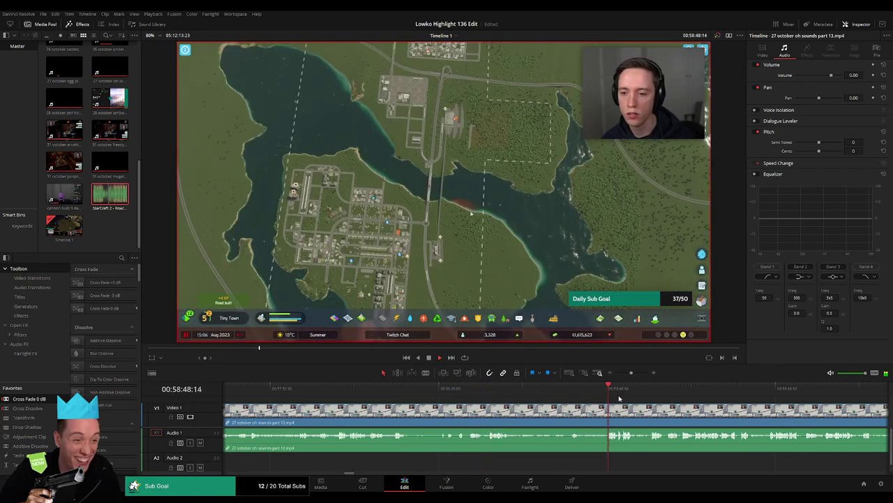
left_click(478, 395)
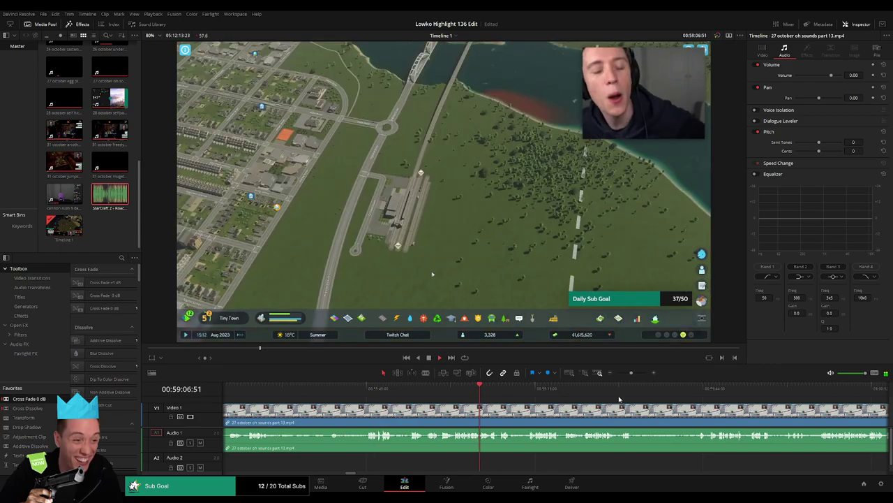
left_click(546, 395)
left_click(700, 389)
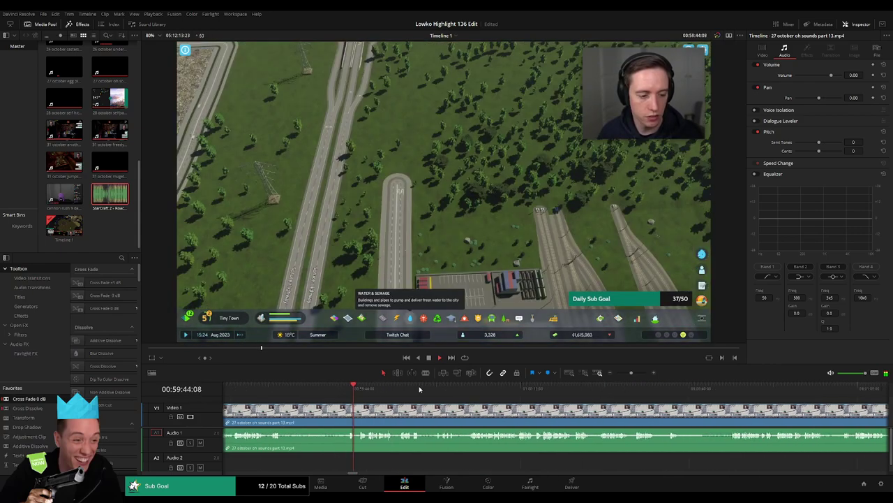
left_click(376, 393)
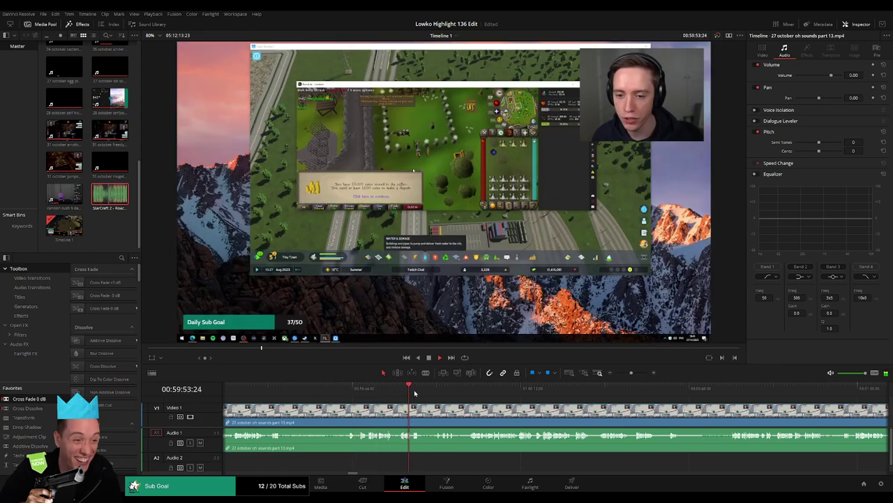
left_click(668, 389)
left_click(778, 388)
left_click(799, 389)
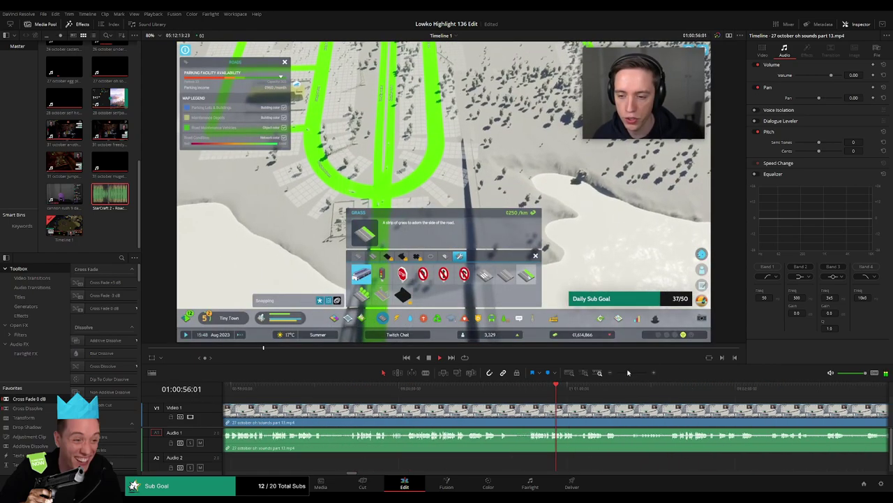
left_click(629, 389)
left_click(384, 391)
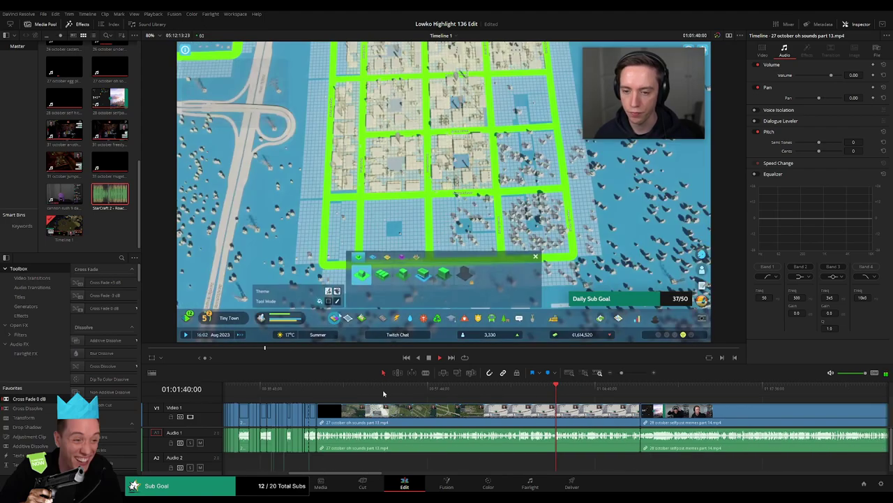
- Select the 27 october oh sounds part 13 clip and ripple delete it
left_click(328, 389)
left_click(480, 415)
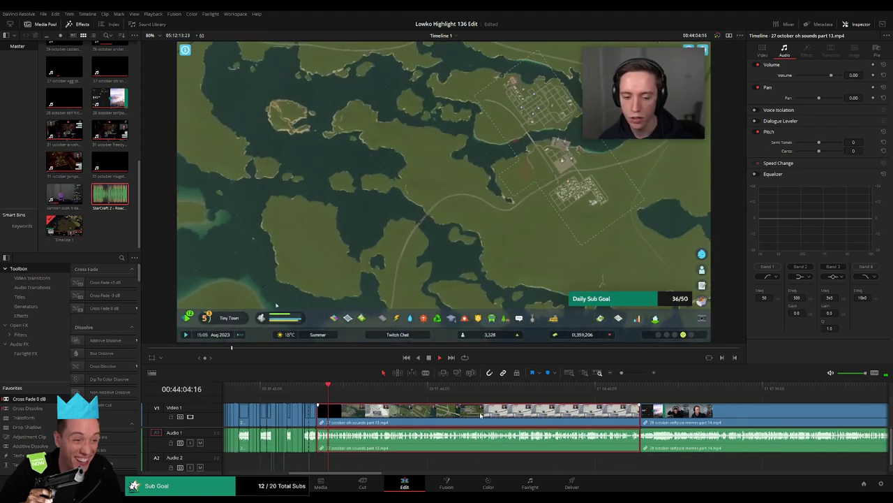
key("Delete")
left_click_drag(328, 395, 396, 395)
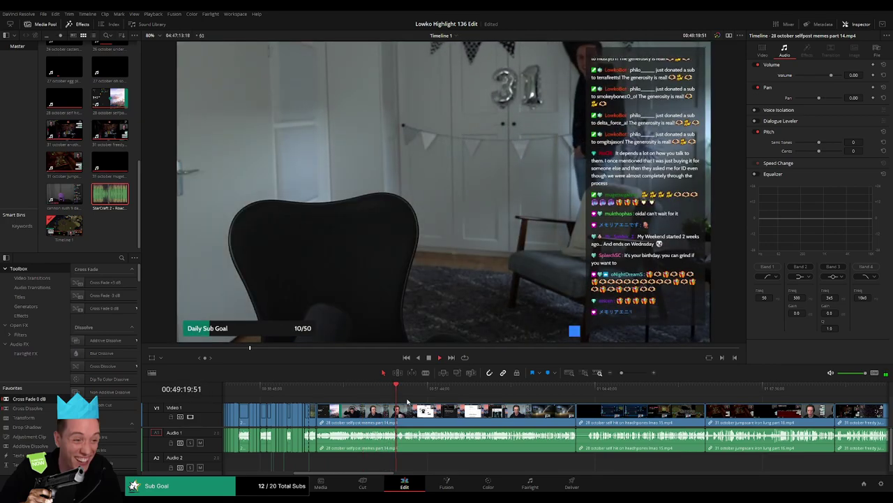
left_click_drag(413, 395, 446, 393)
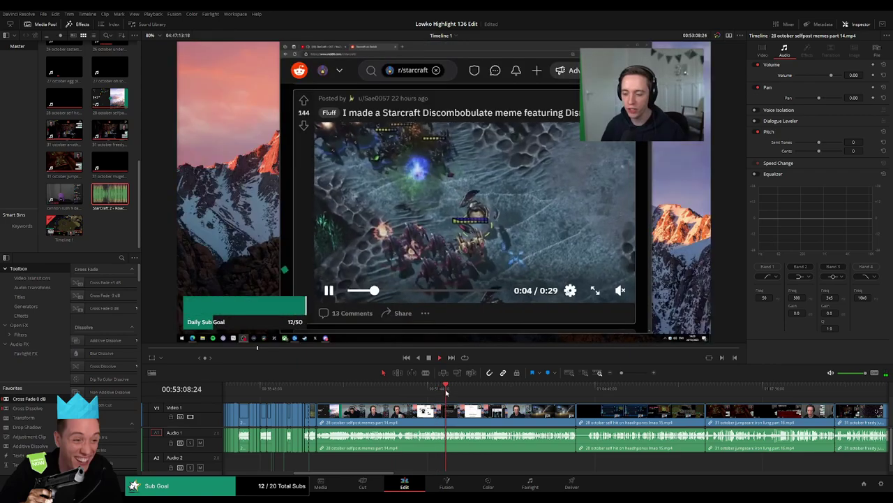
left_click(368, 393)
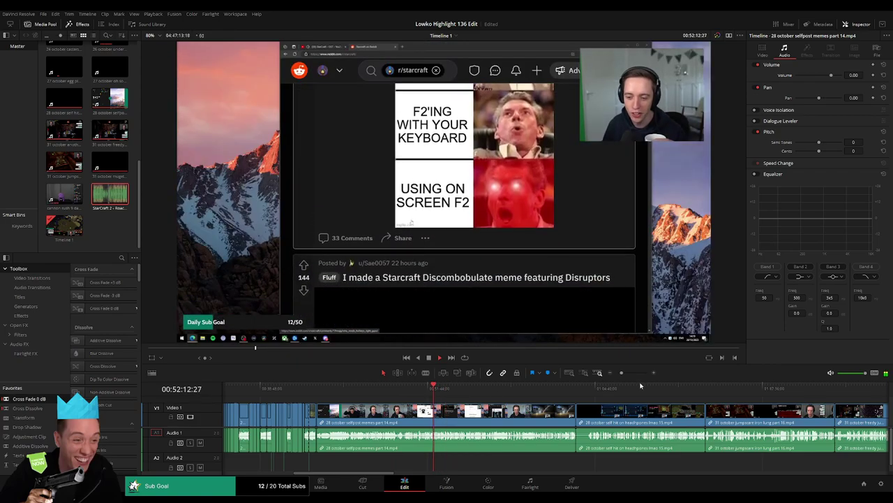
left_click(625, 374)
left_click_drag(625, 374, 630, 373)
left_click(483, 388)
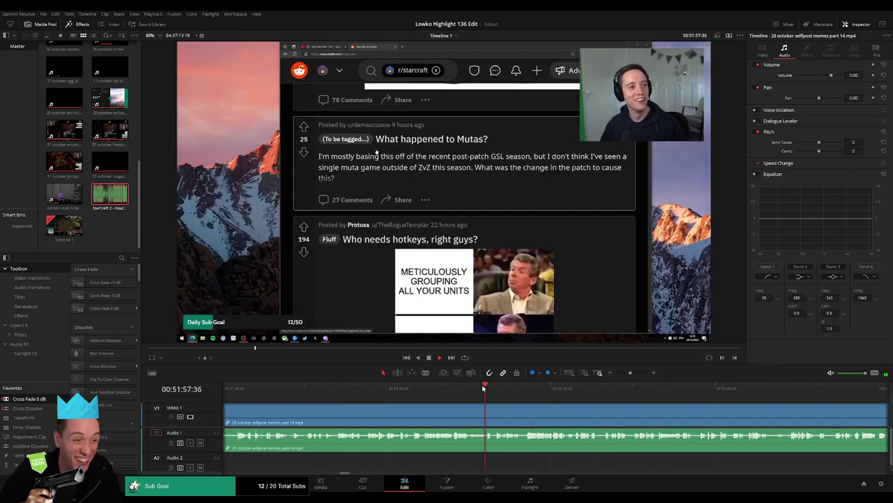
left_click(356, 388)
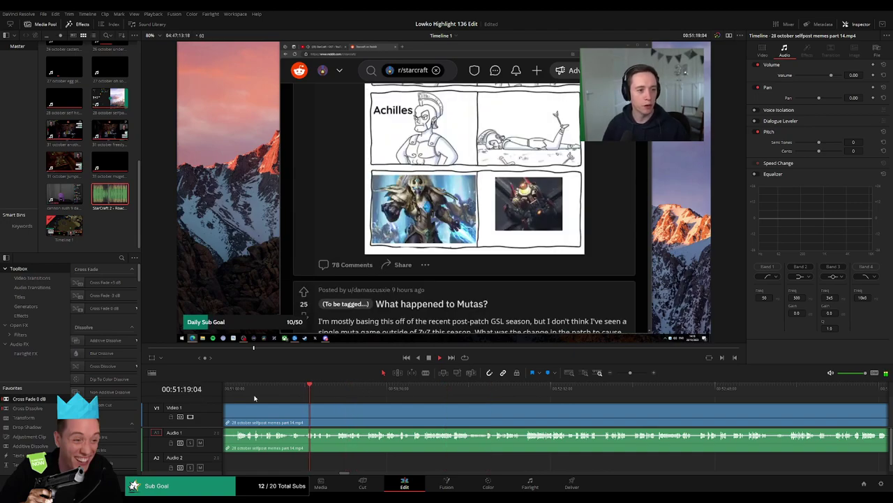
left_click_drag(254, 398, 473, 413)
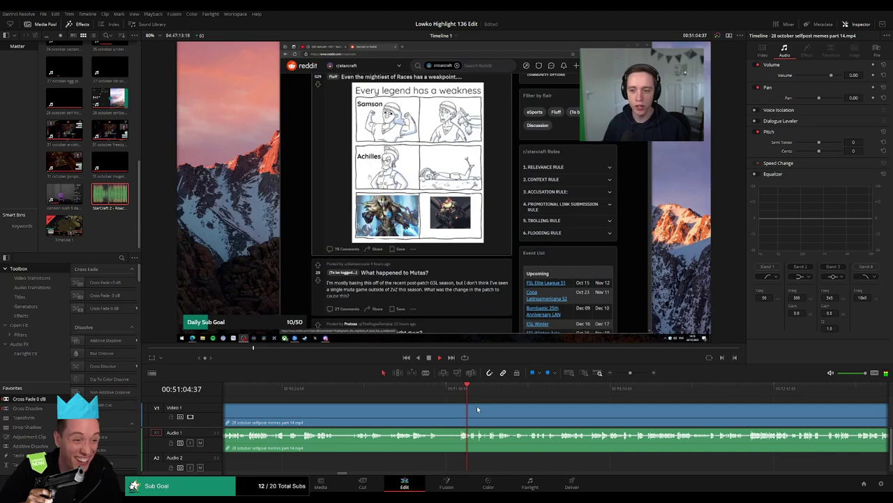
left_click_drag(375, 389, 388, 390)
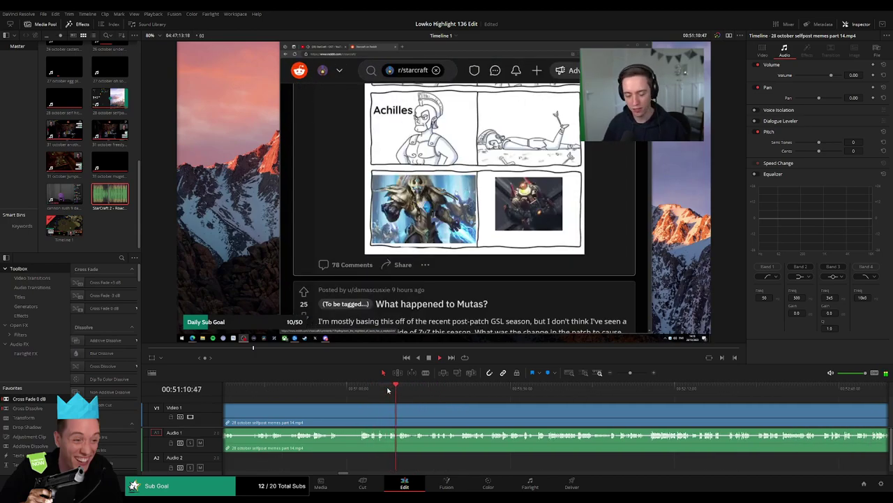
left_click_drag(661, 397, 426, 390)
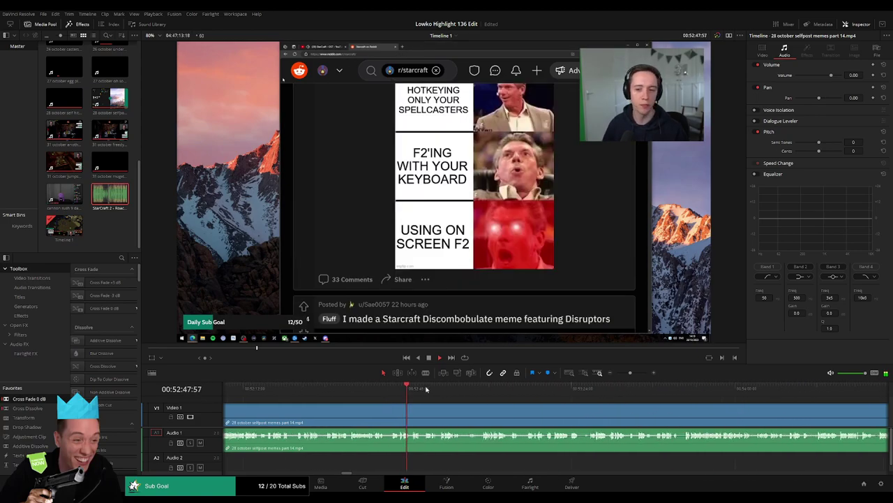
left_click(524, 393)
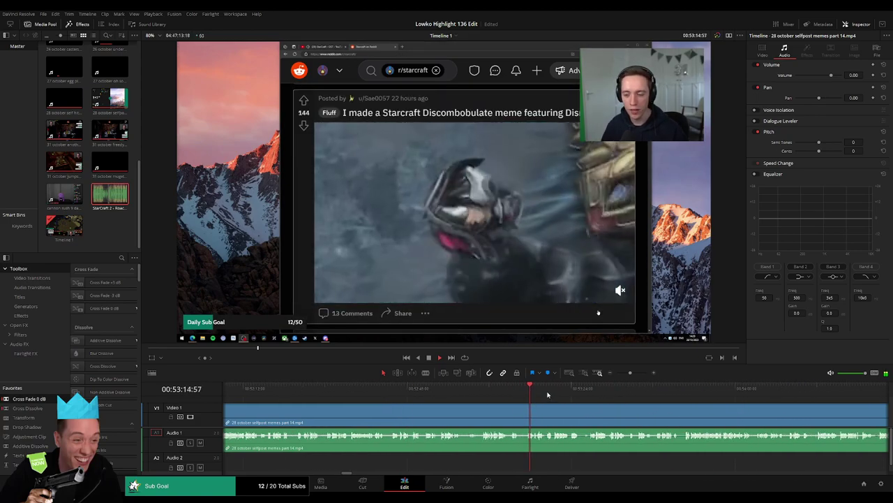
left_click(572, 395)
left_click(670, 388)
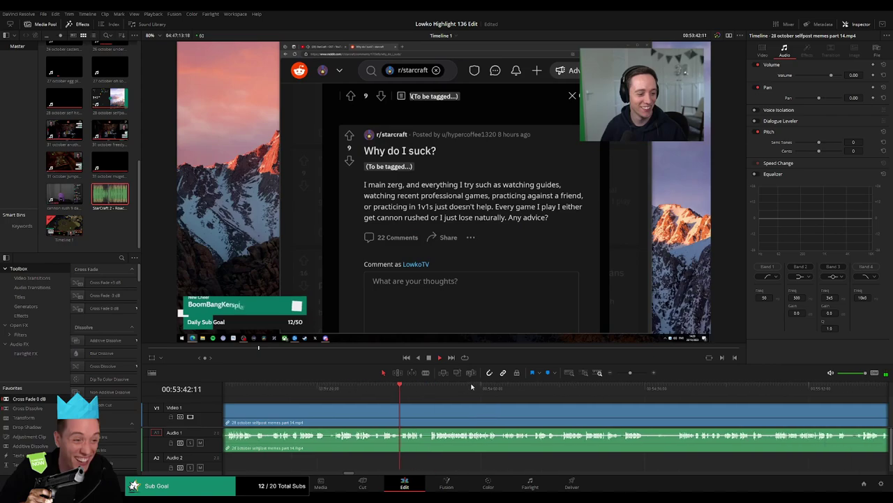
left_click(439, 390)
left_click(451, 388)
key("space")
left_click(606, 388)
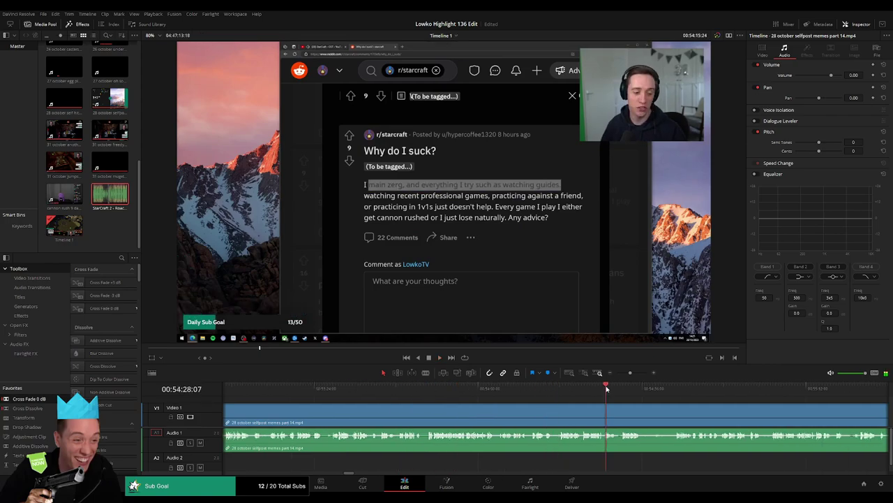
left_click(597, 391)
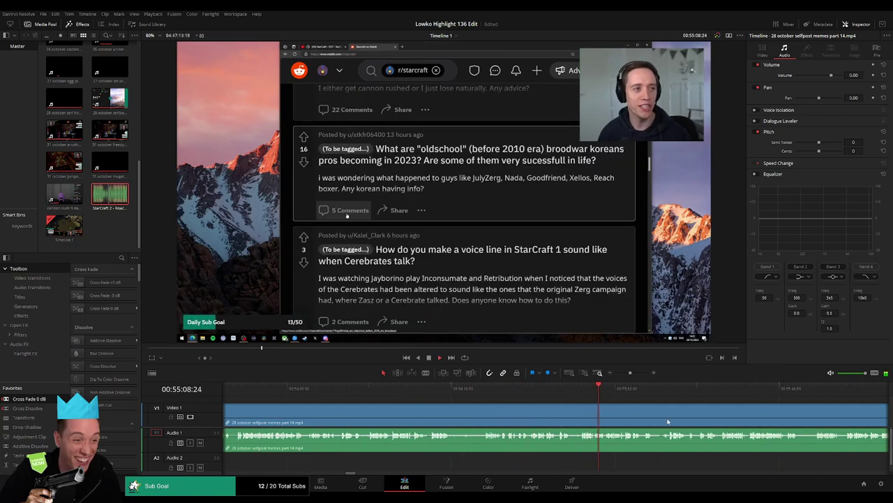
left_click(627, 388)
left_click(716, 388)
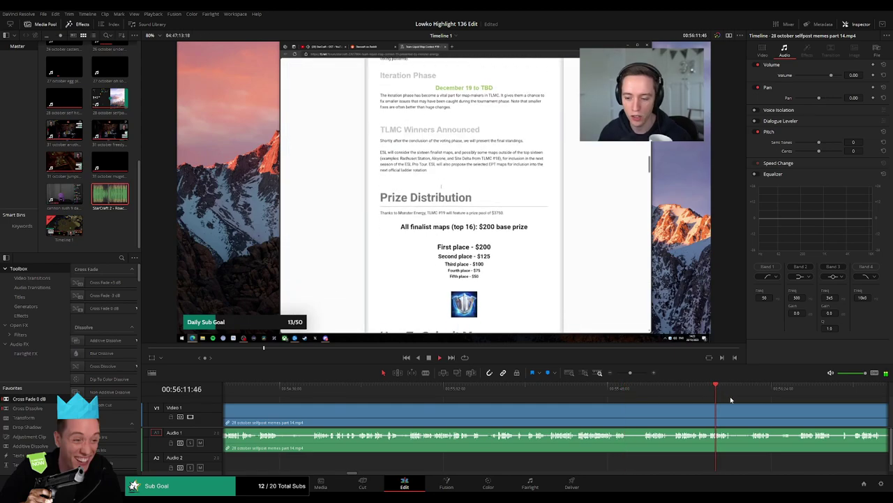
left_click(712, 405)
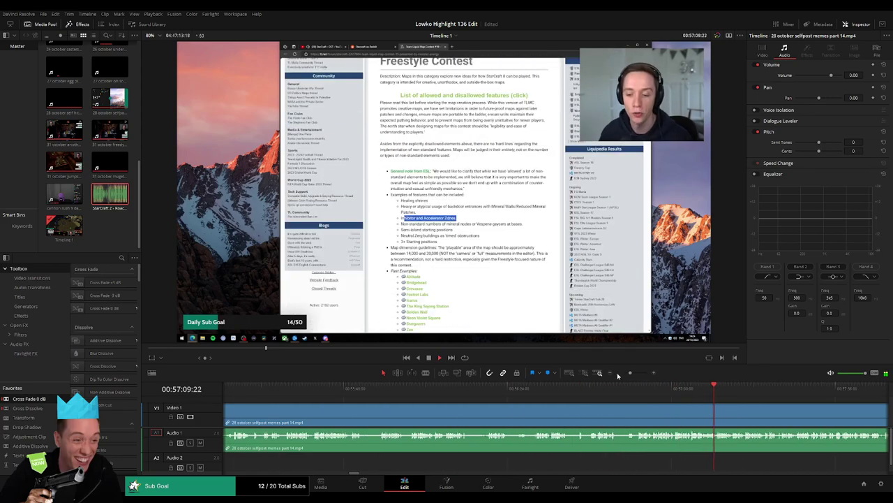
left_click_drag(627, 376, 620, 376)
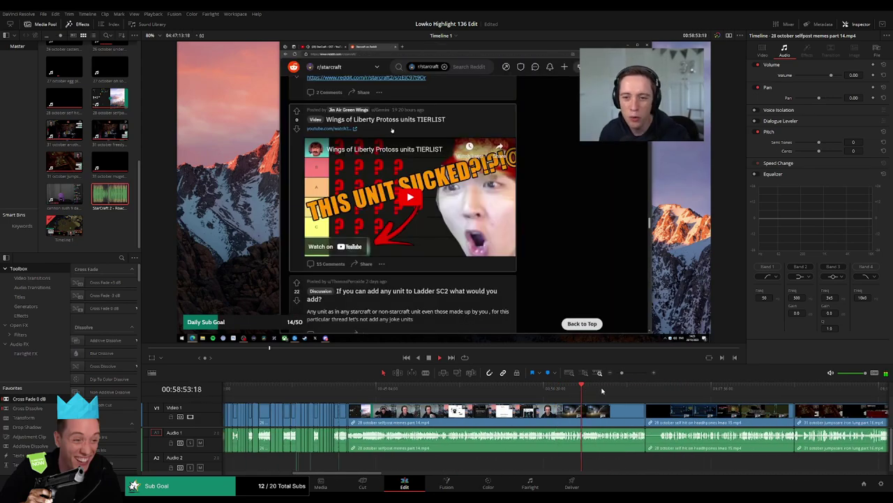
left_click(583, 390)
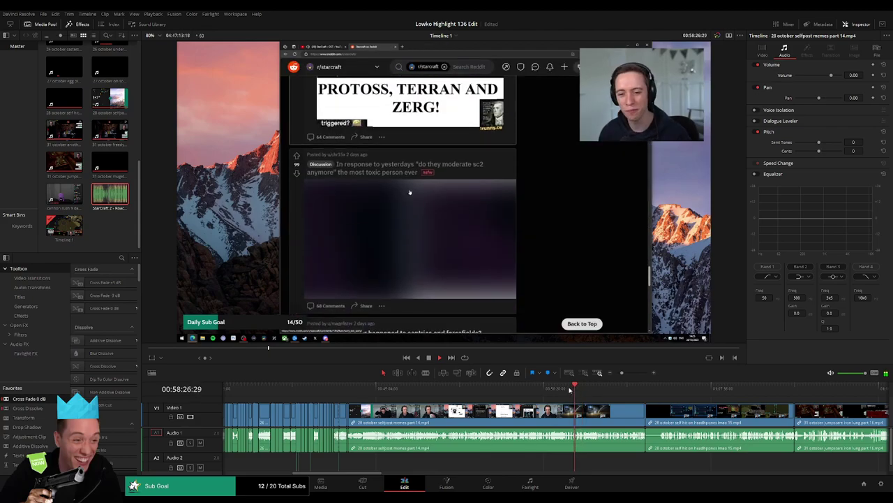
left_click(567, 390)
left_click(576, 389)
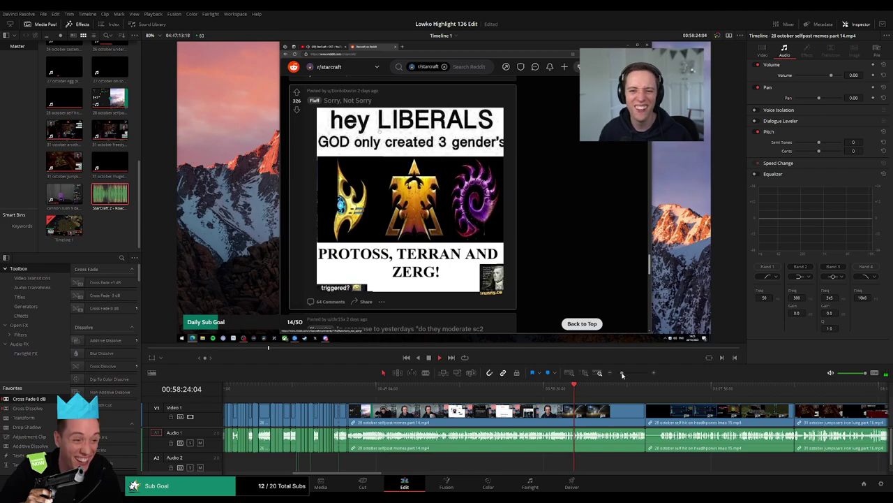
left_click_drag(622, 375, 629, 375)
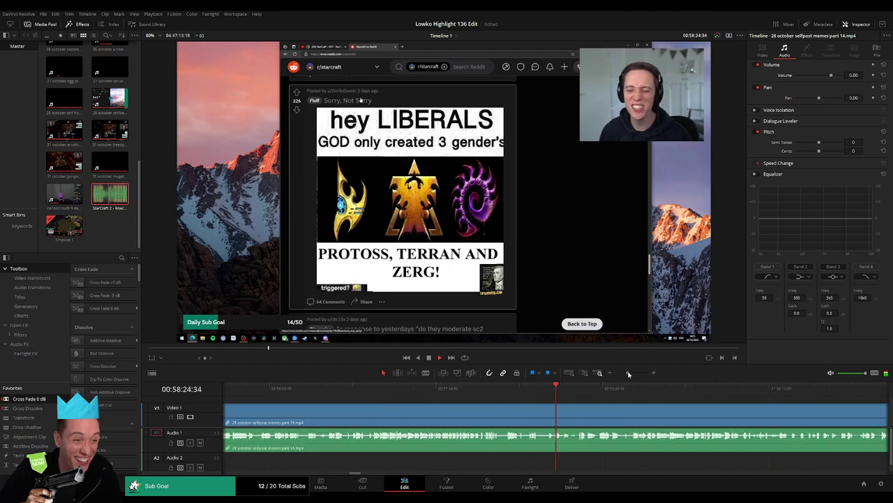
left_click(525, 389)
left_click_drag(528, 387, 532, 387)
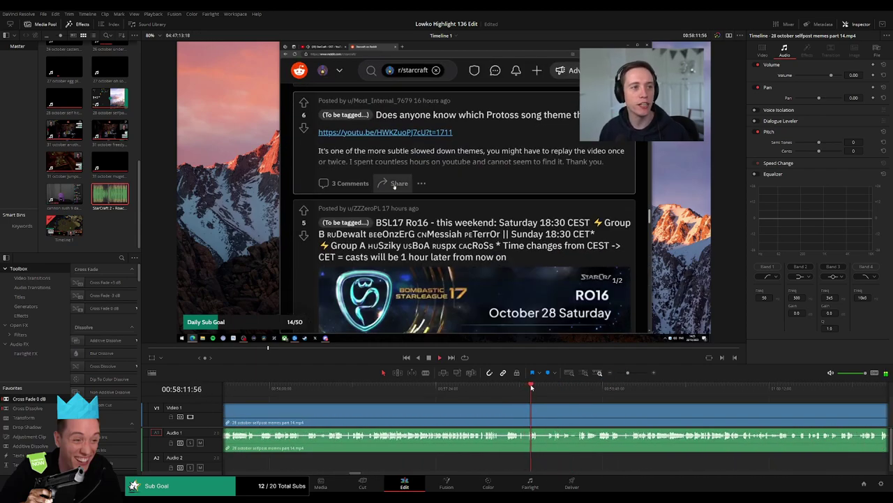
key("space")
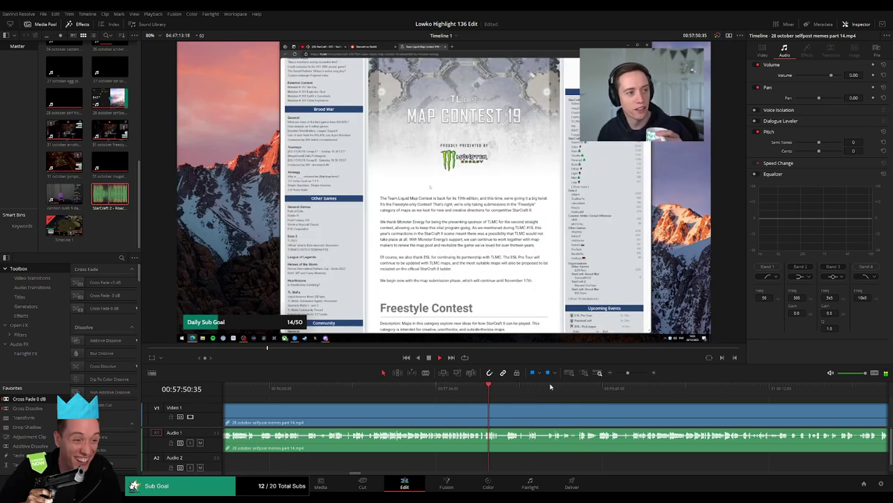
left_click(608, 386)
left_click(640, 387)
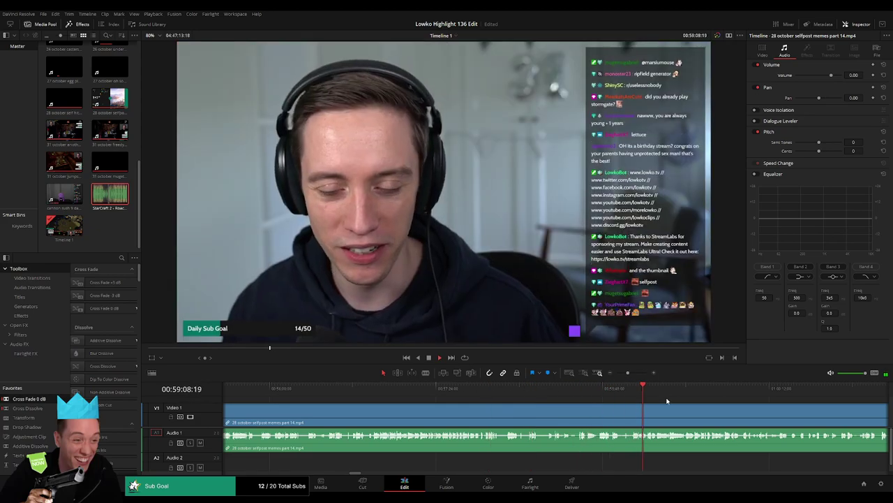
left_click(467, 388)
left_click(489, 388)
left_click(582, 389)
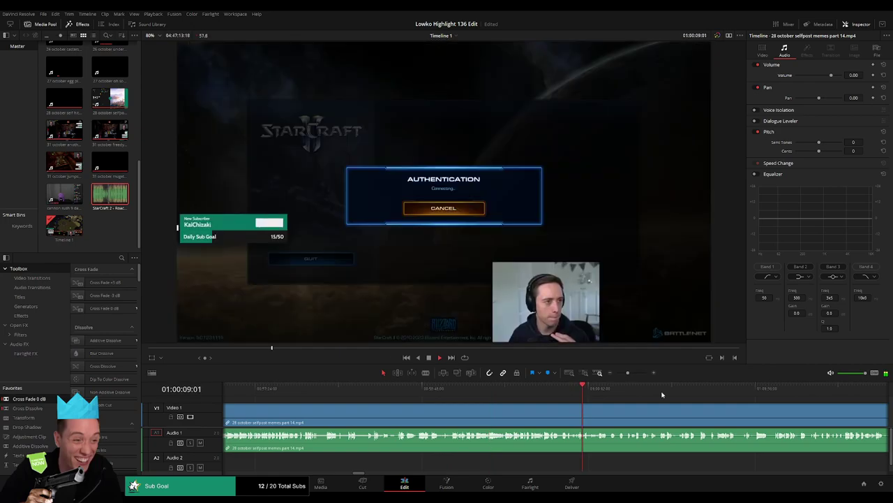
left_click(688, 388)
left_click(744, 388)
left_click(811, 388)
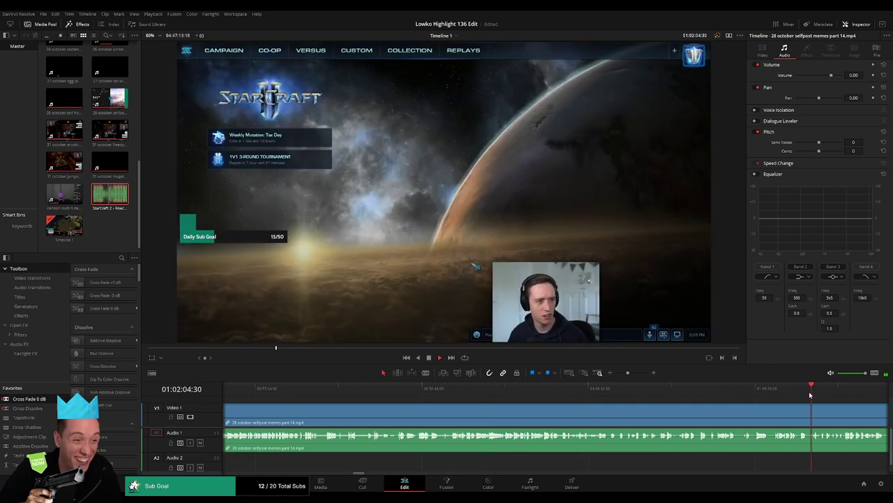
scroll(631, 392, "down", 4)
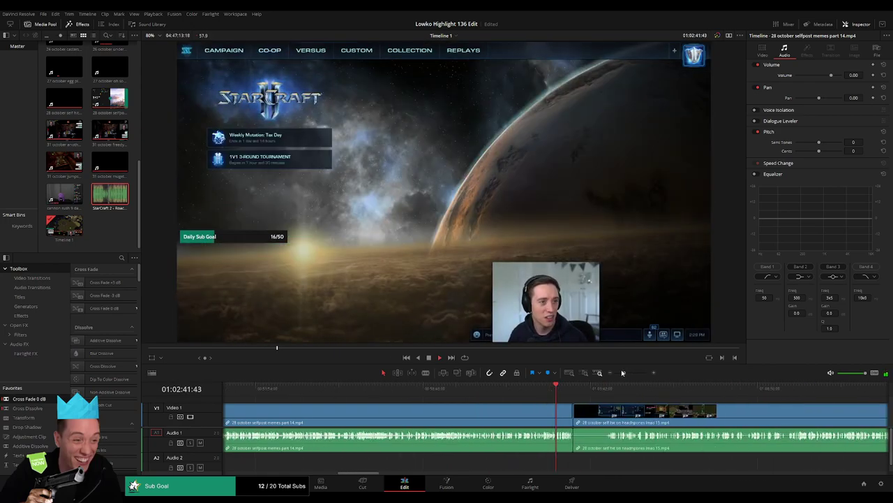
- Skim the selfpost memes clip to the streamer's shot and ripple delete it
left_click(427, 388)
left_click_drag(410, 390, 515, 390)
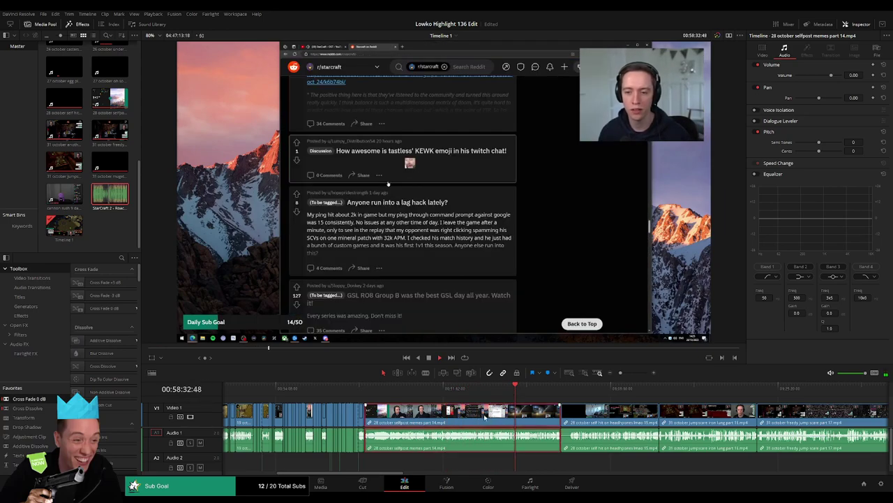
key("Delete")
- Zoom in on the StarCraft lobby footage and select the self hit on headphones clip
left_click(383, 388)
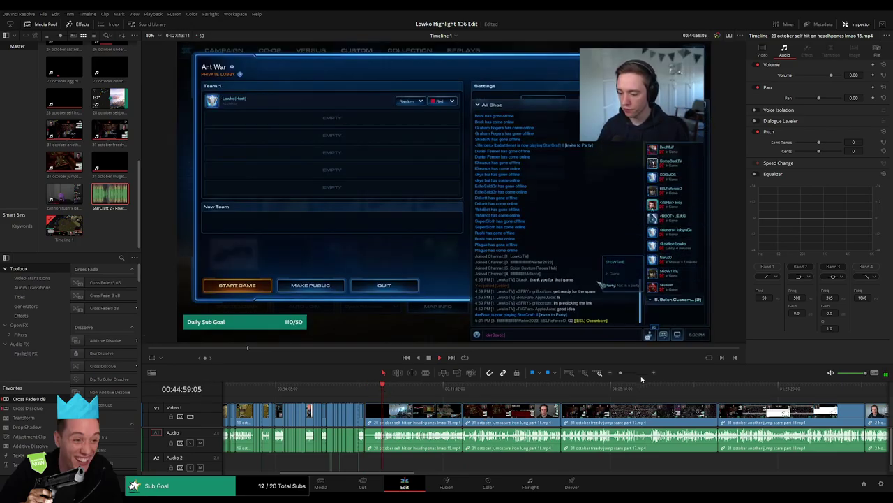
left_click(642, 379)
left_click(463, 388)
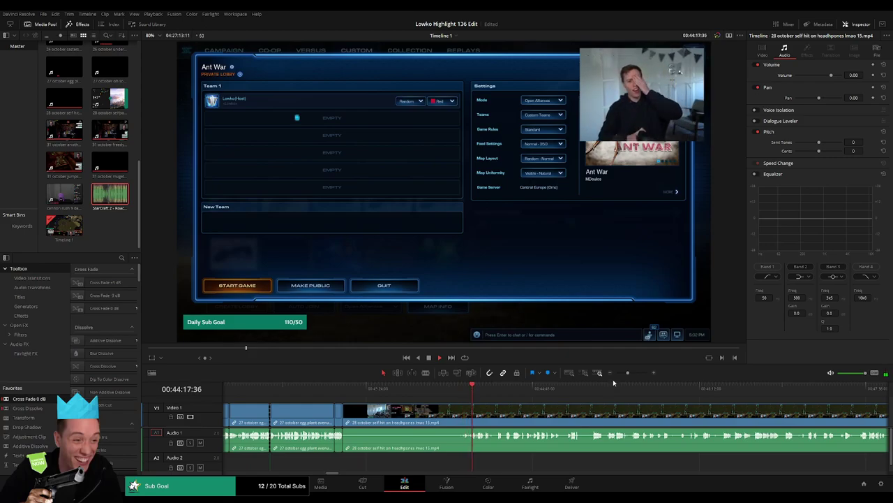
left_click(633, 373)
left_click(469, 390)
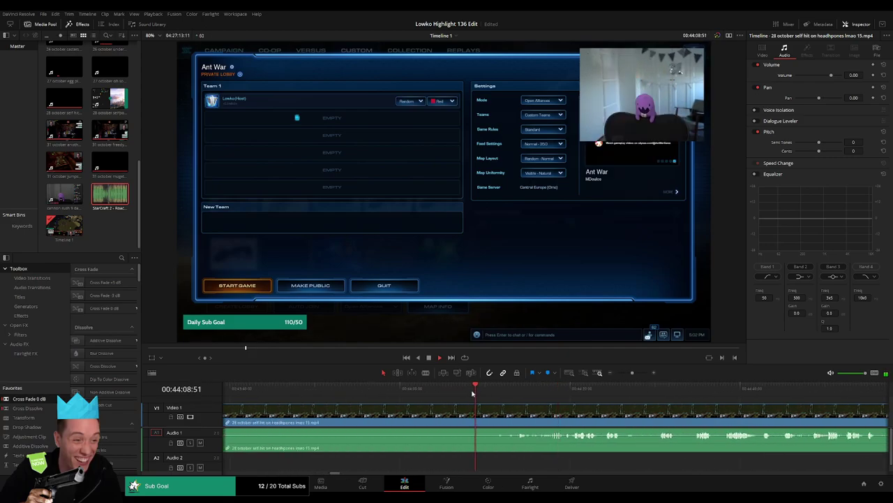
left_click(451, 415)
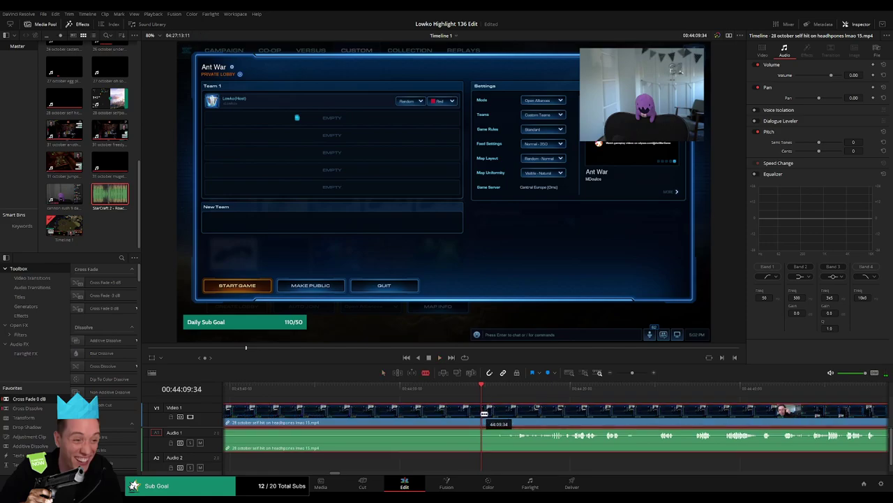
- Park the playhead at the headphone jumpscare and insert an Adjustment Clip above it with Ctrl+Shift+A
left_click_drag(485, 413, 471, 413)
key("space")
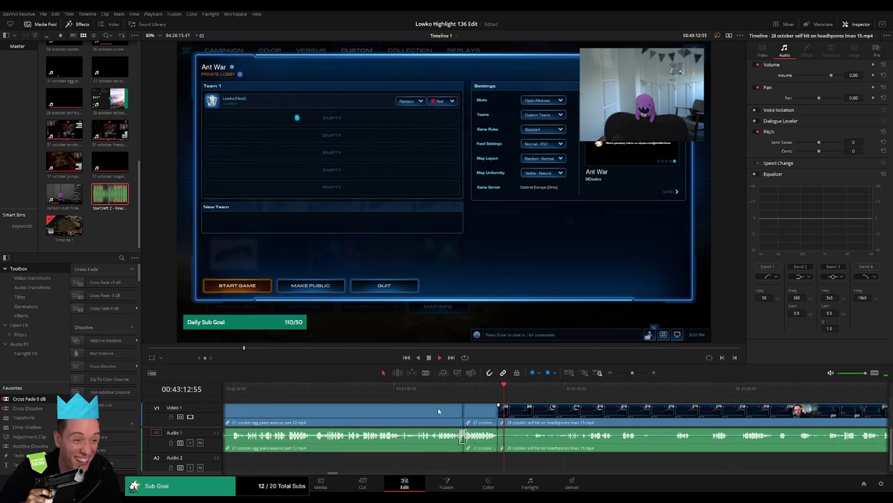
scroll(385, 407, "right", 3)
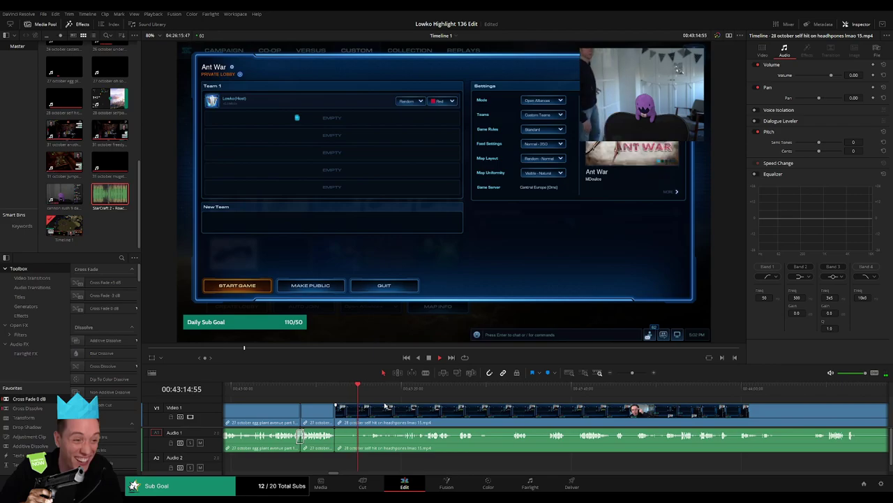
left_click_drag(632, 372, 635, 372)
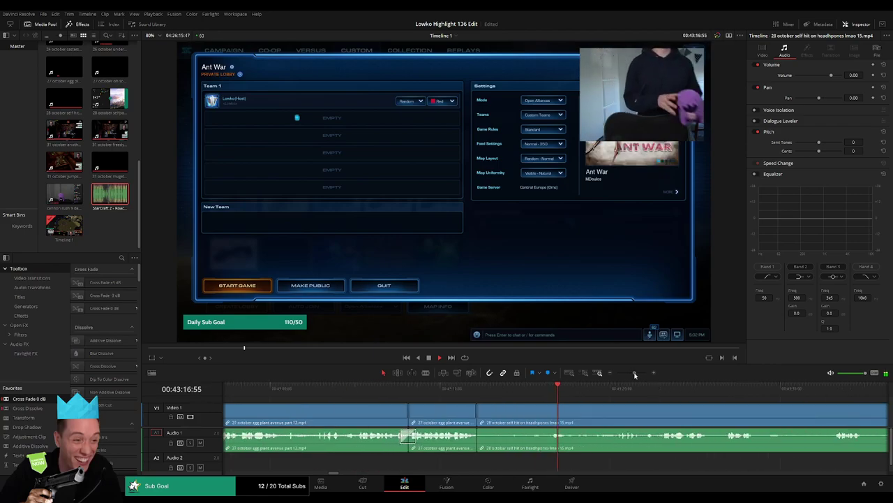
left_click(442, 398)
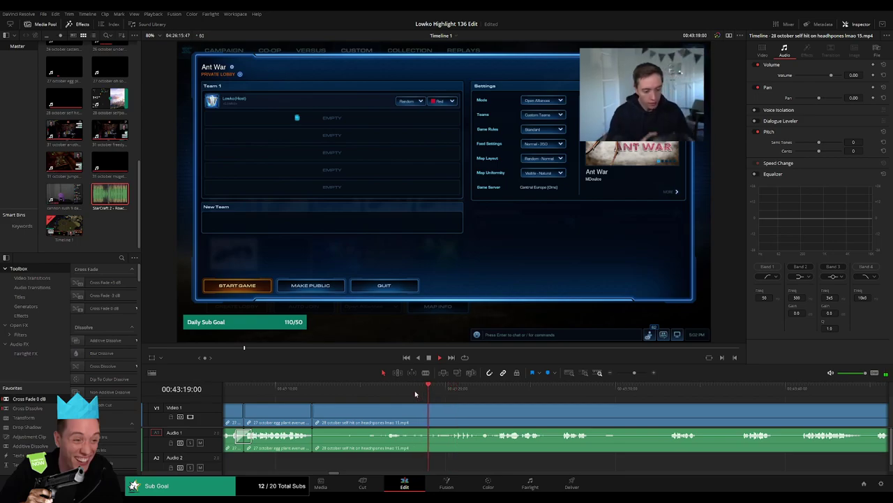
key("shift+Left")
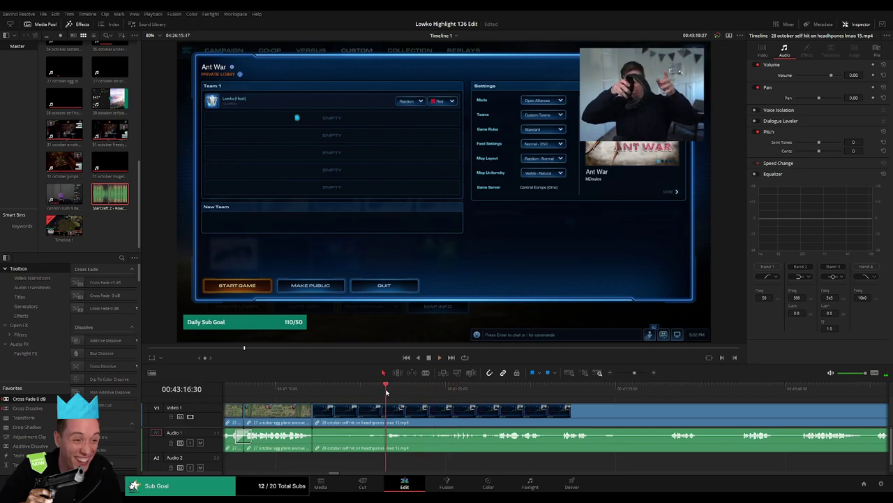
key("space")
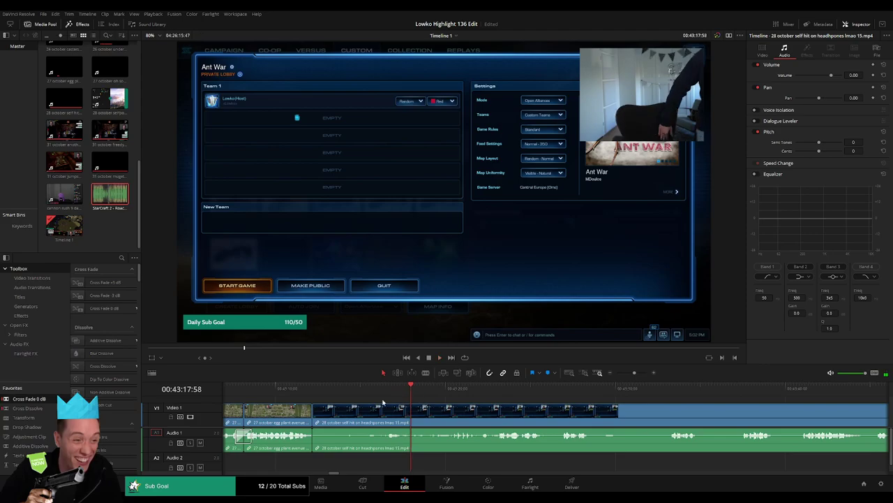
key("ctrl+shift+a")
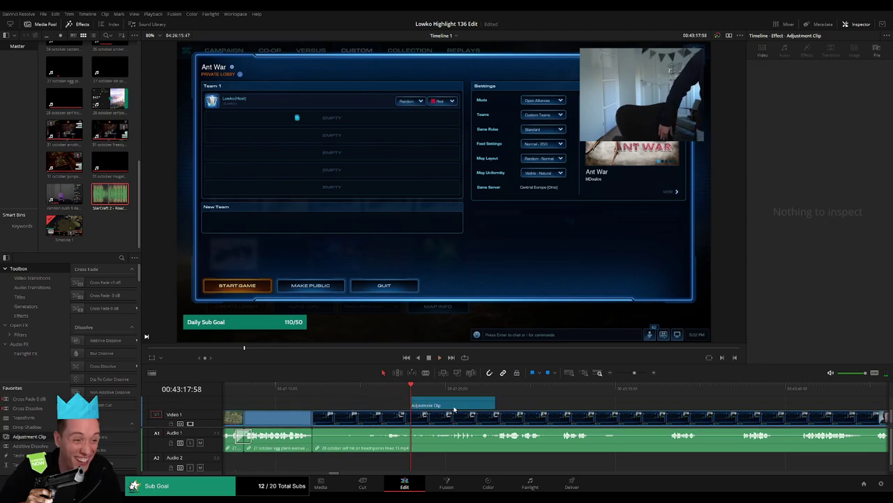
- Zoom the adjustment clip to 2.44 on the webcam and extend it over the reaction
mouse_move(809, 75)
left_mouse_down()
mouse_move(834, 74)
mouse_move(781, 83)
mouse_move(866, 84)
mouse_move(821, 84)
left_mouse_up()
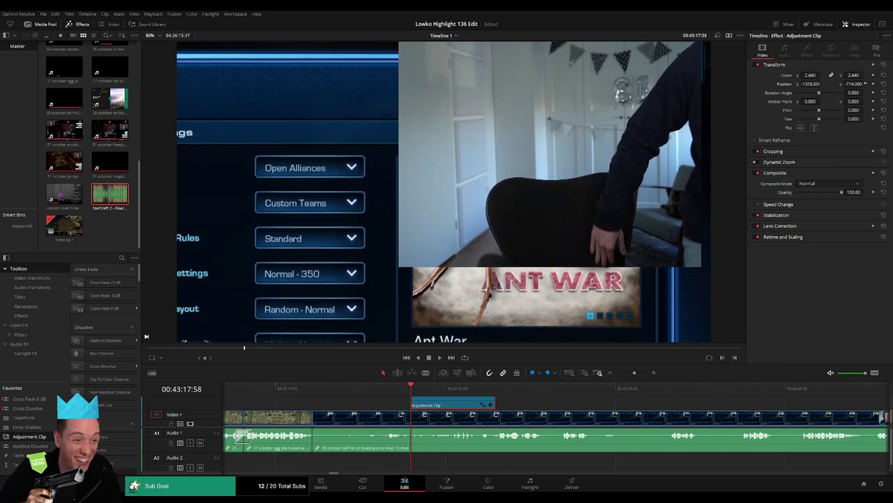
left_click_drag(500, 318, 503, 305)
key("space")
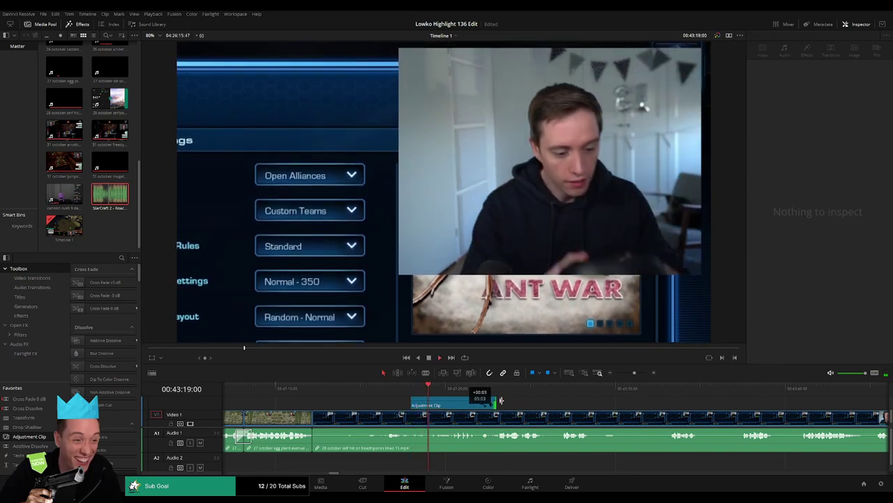
left_click_drag(495, 405, 596, 405)
- Replay the zoomed reaction and place Roach Quotes.mp3 on Audio 2 at the jumpscare
key("space")
key("space")
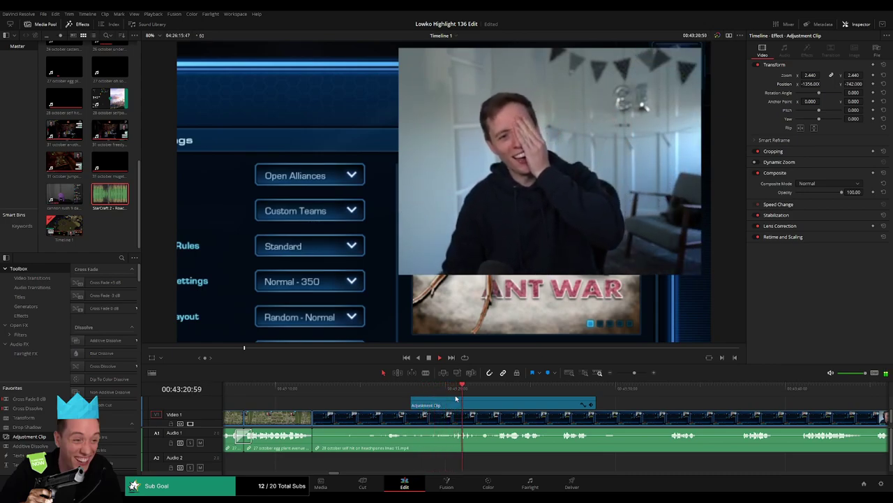
left_click(418, 393)
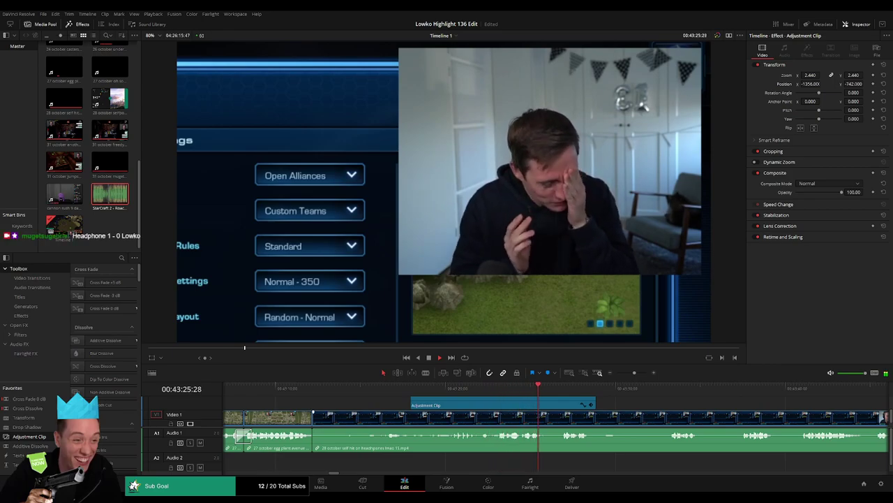
left_click(399, 385)
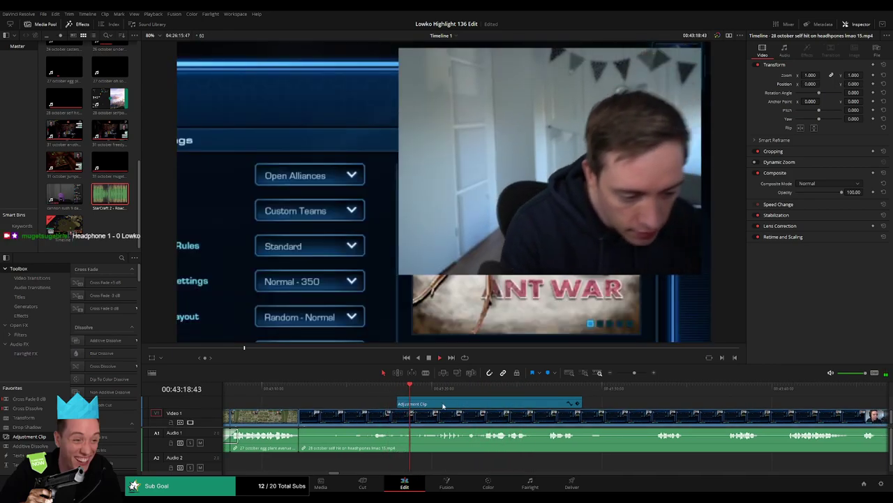
scroll(442, 406, "right", 2)
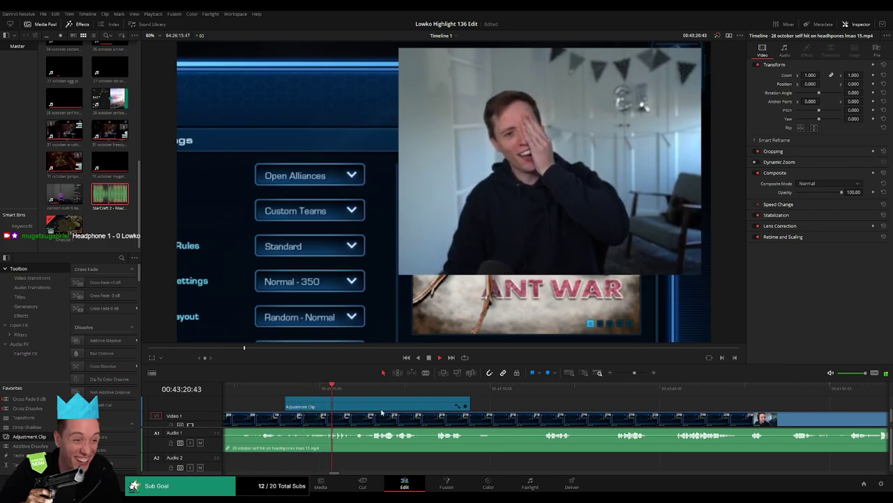
scroll(382, 413, "right", 1)
left_click(283, 389)
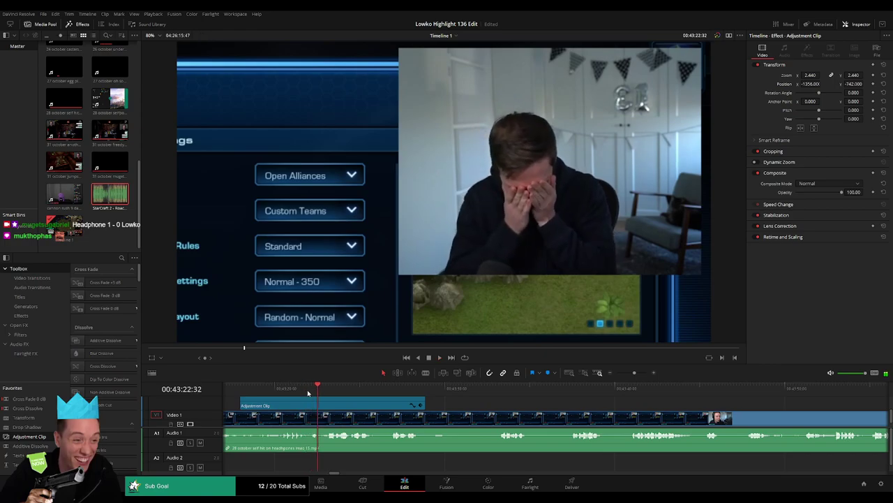
mouse_move(320, 433)
left_mouse_down()
mouse_move(309, 460)
mouse_move(316, 455)
left_mouse_up()
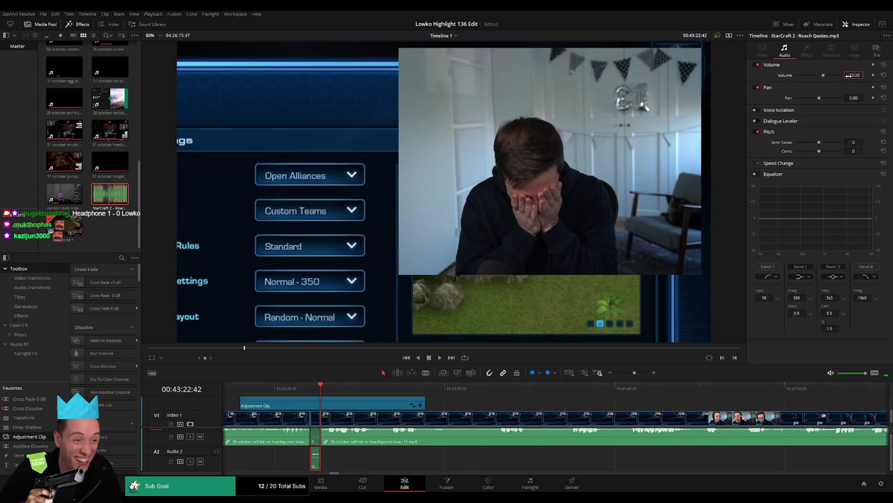
- Replay the -23 volume Roach Quotes sound against the headphone jumpscare, scrubbing to the exact frame
left_click(258, 386)
key("space")
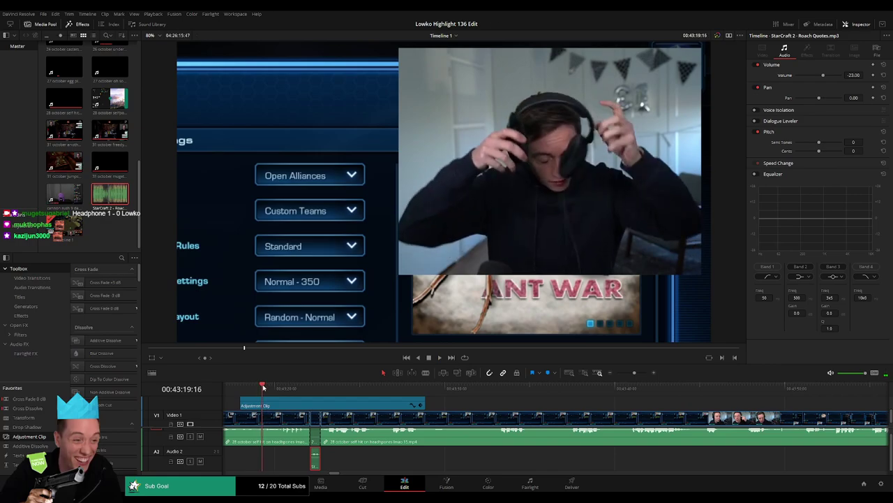
left_click(259, 386)
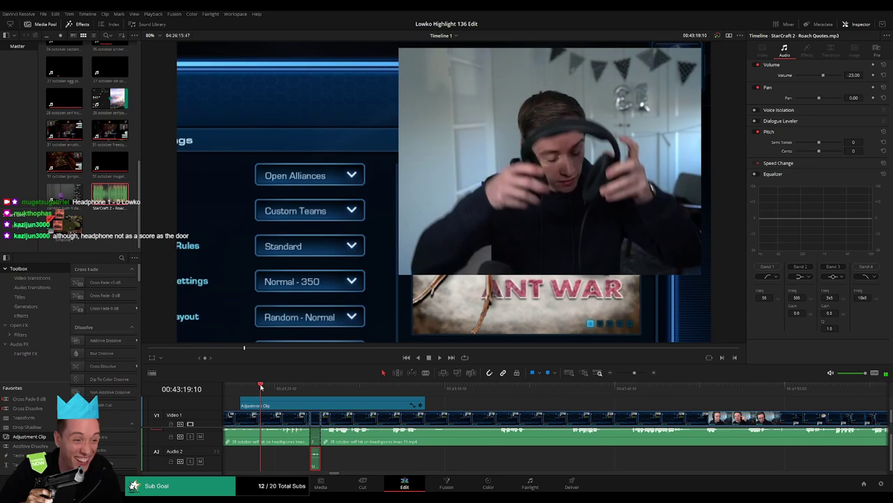
left_click(260, 386)
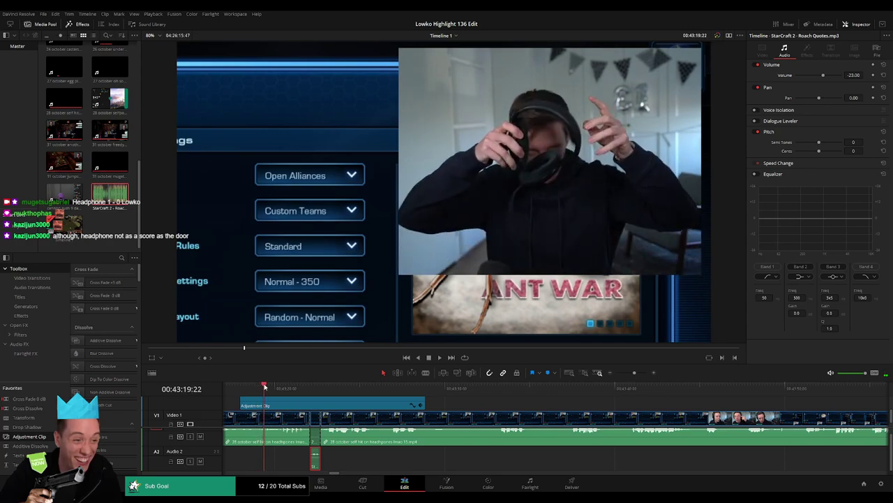
left_click(260, 386)
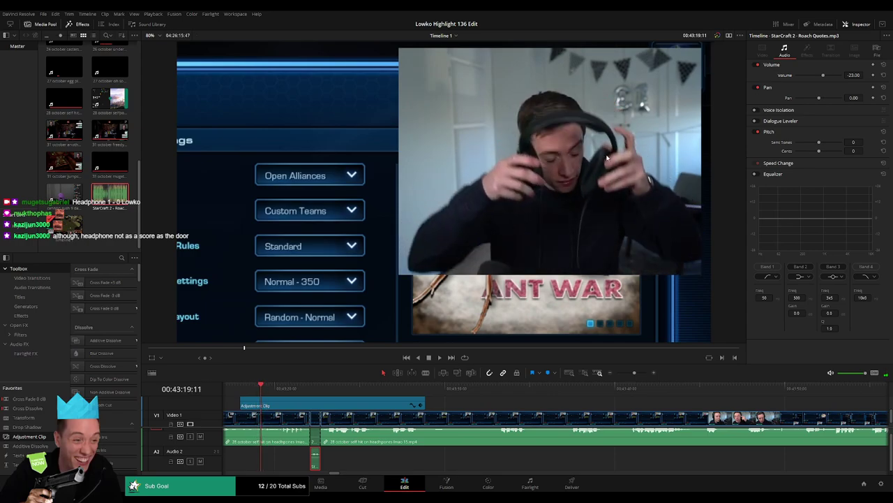
left_click(263, 386)
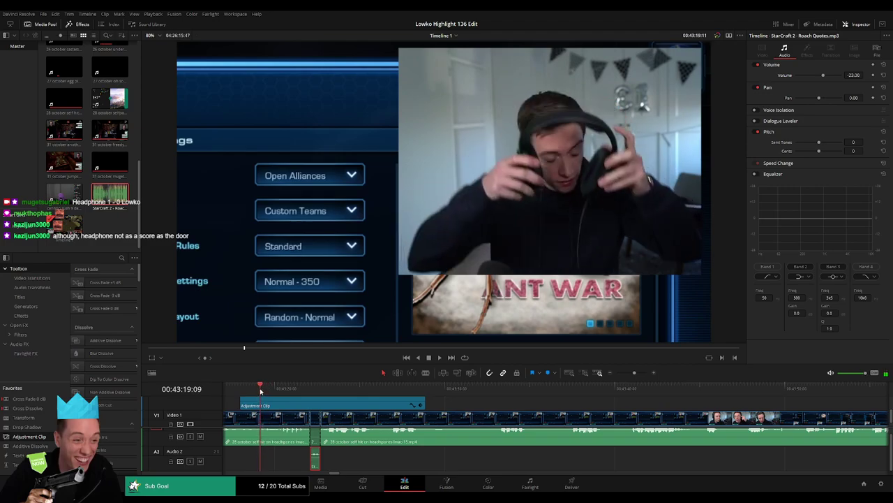
left_click(259, 388)
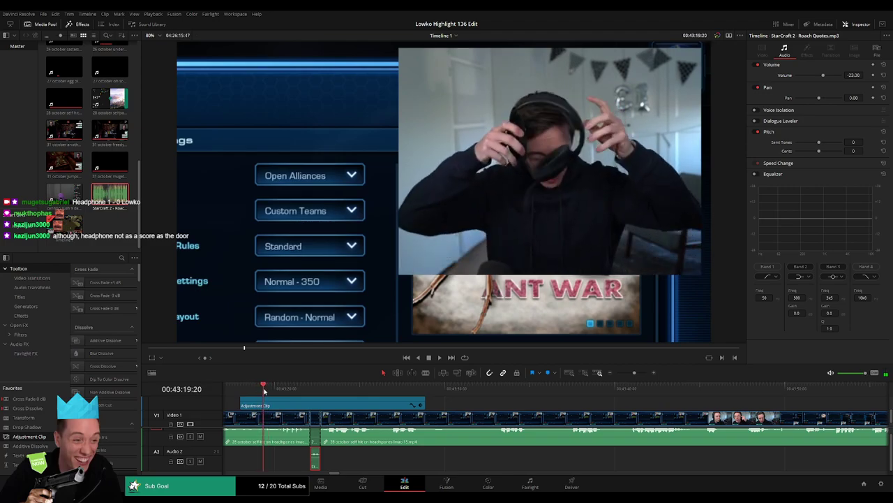
left_click(266, 387)
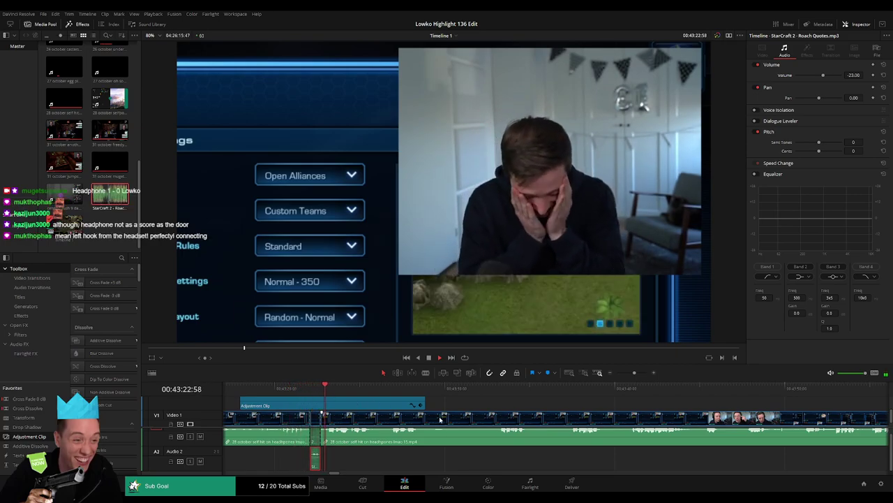
- Blade the 28 October headphones clip right after the jumpscare
scroll(387, 415, "down", 2)
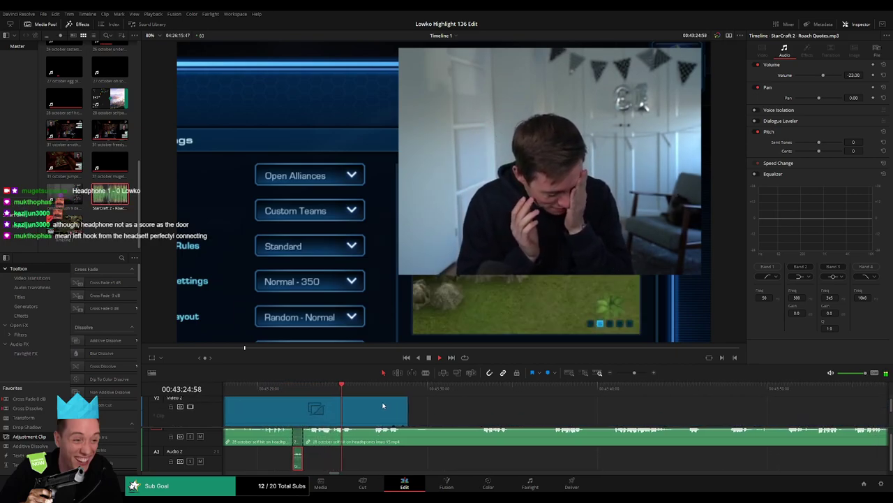
scroll(391, 403, "down", 2)
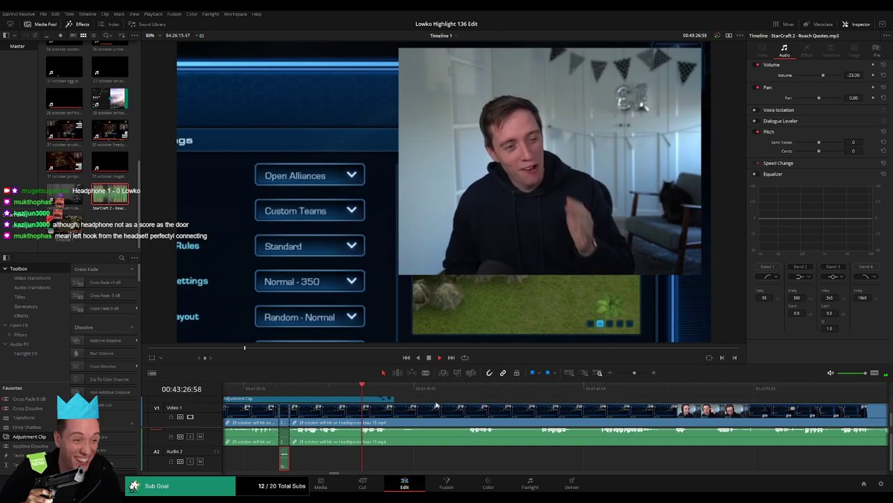
scroll(502, 440, "down", 2)
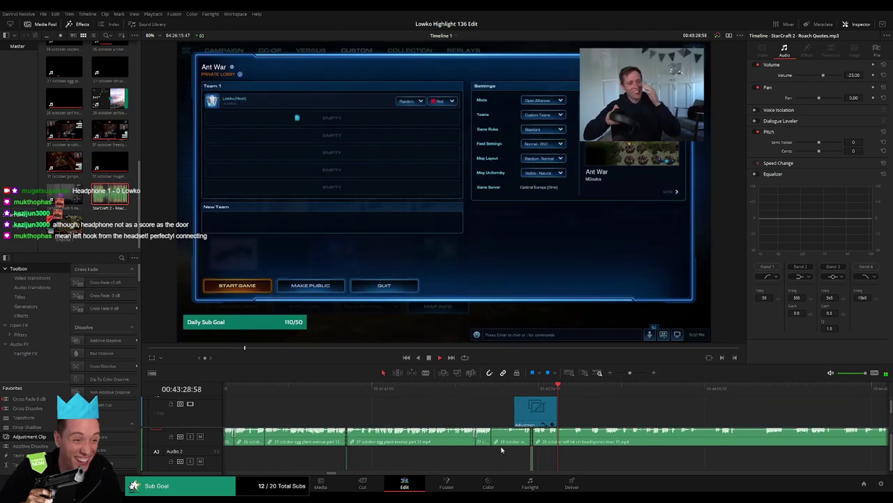
scroll(279, 421, "up", 1)
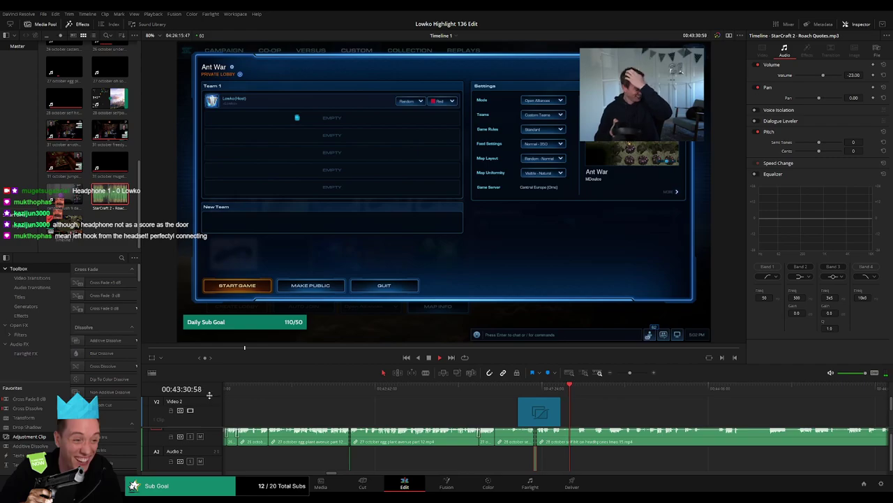
scroll(211, 402, "down", 2)
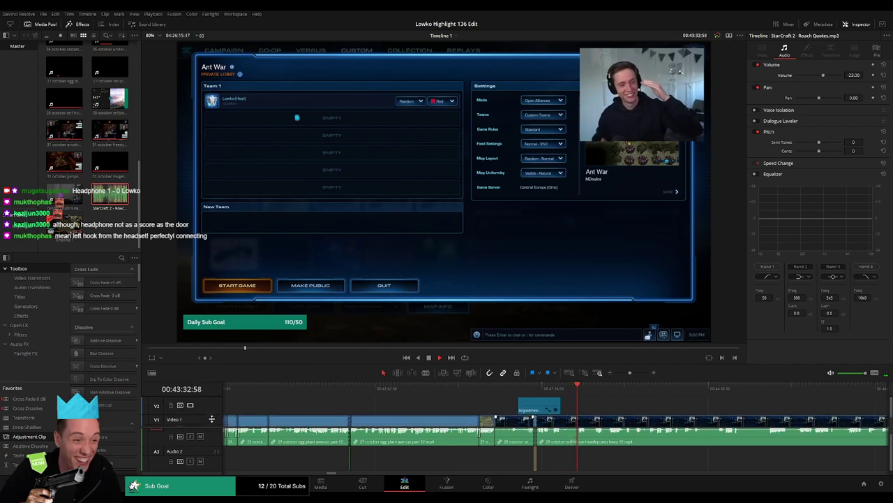
scroll(650, 409, "down", 3)
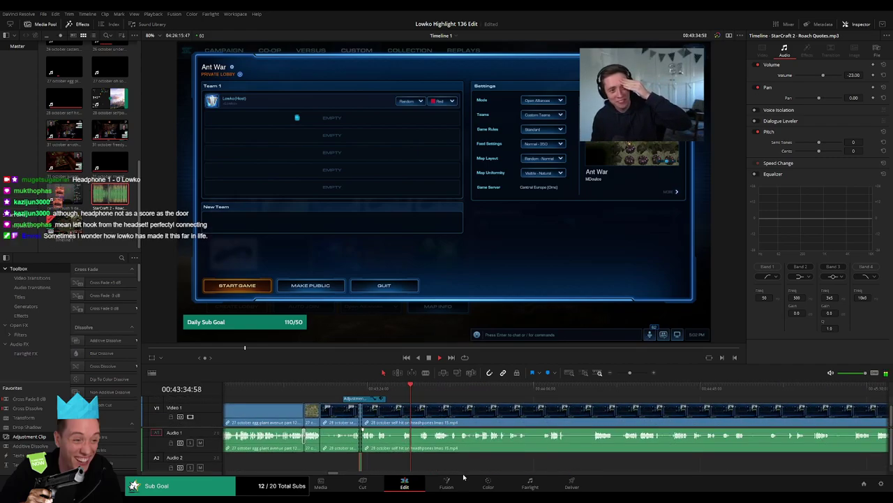
left_click_drag(635, 372, 634, 375)
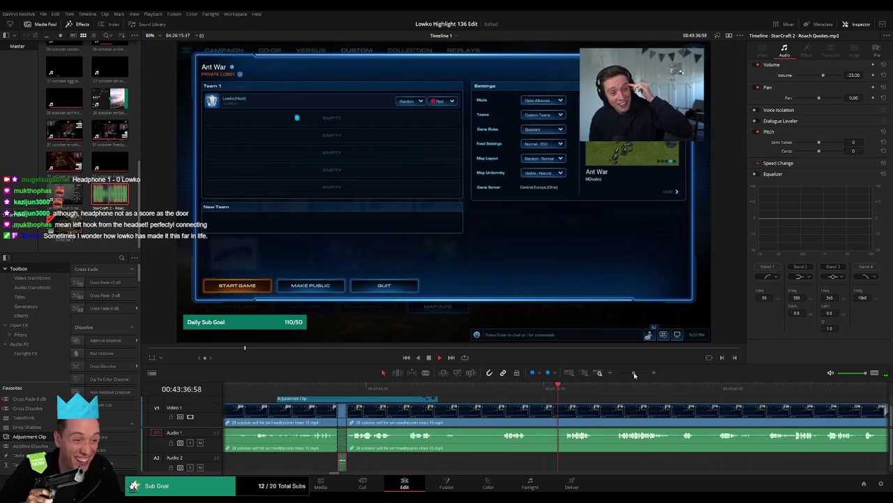
scroll(482, 419, "down", 2)
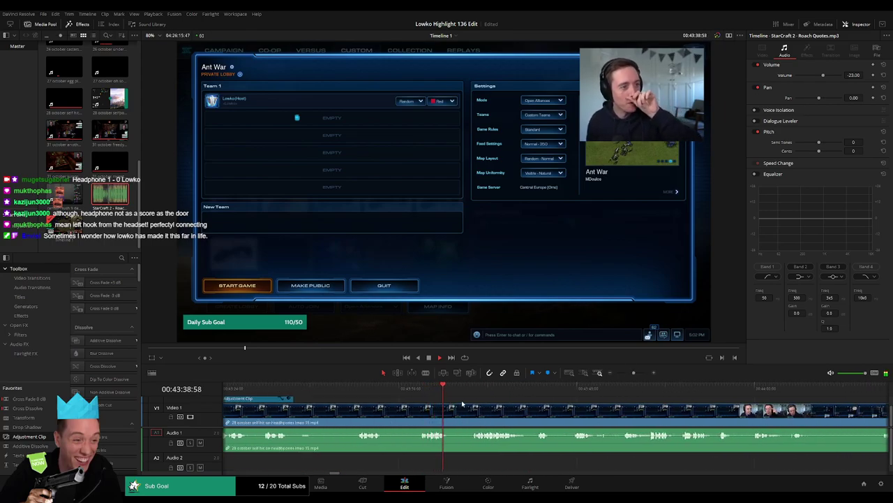
left_click(450, 416)
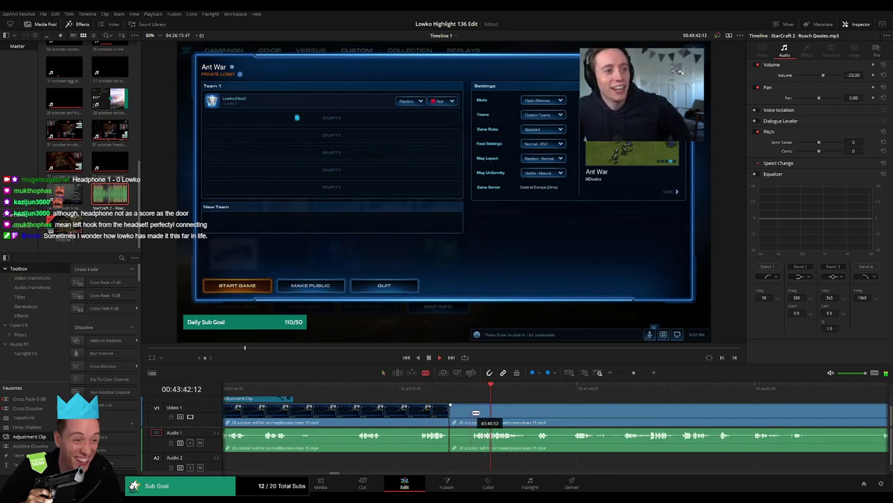
key("a")
- Scrub through the Ant War lobby footage to find where it ends
scroll(467, 416, "right", 3)
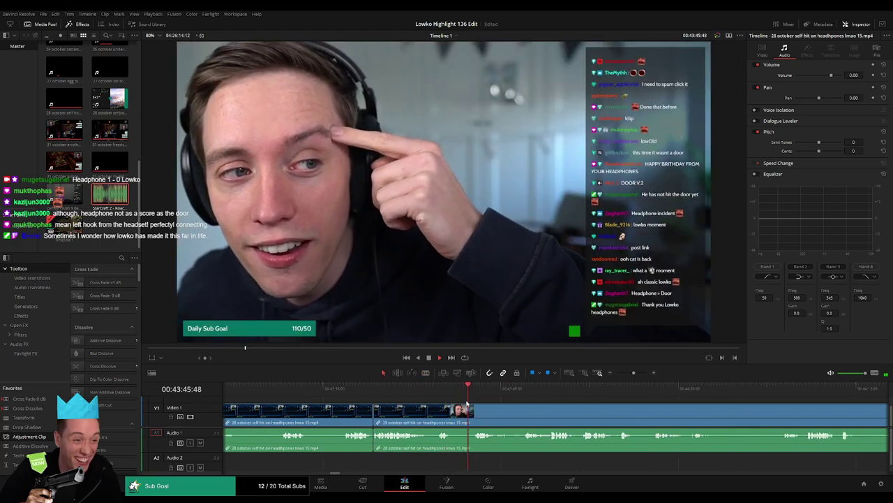
scroll(428, 405, "right", 3)
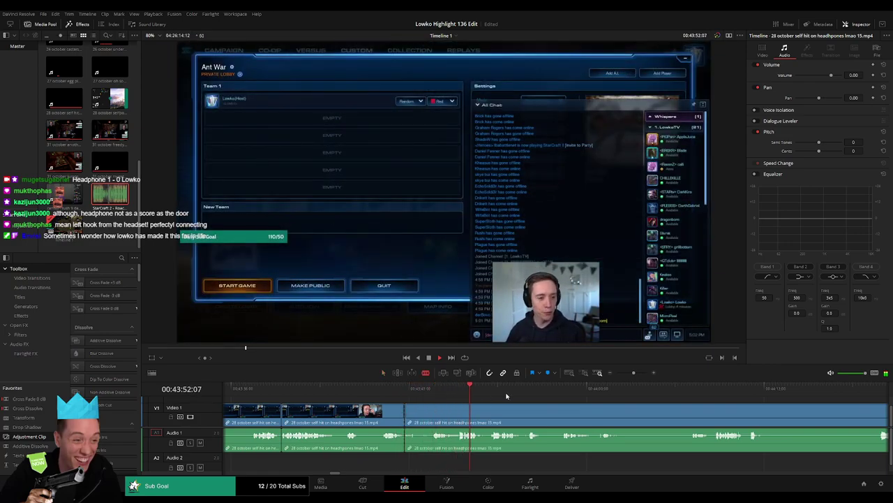
mouse_move(507, 396)
left_mouse_down()
mouse_move(719, 398)
mouse_move(566, 395)
mouse_move(595, 392)
mouse_move(626, 372)
left_mouse_up()
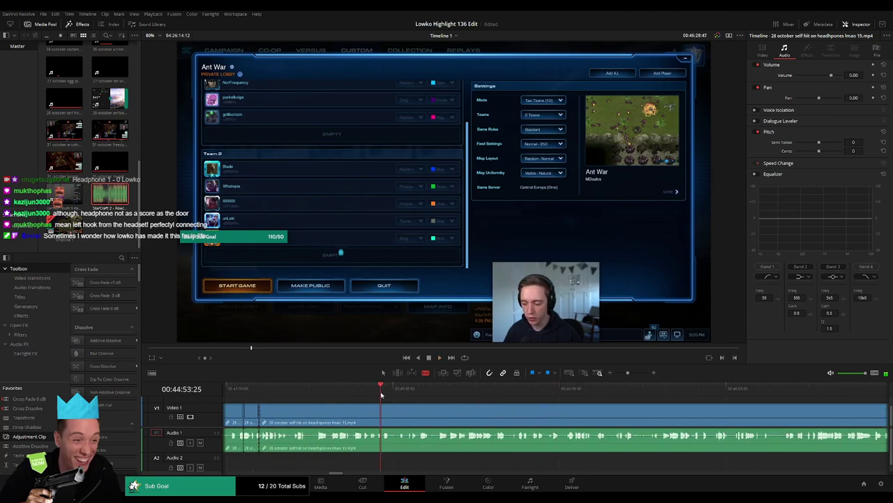
left_click_drag(381, 395, 468, 390)
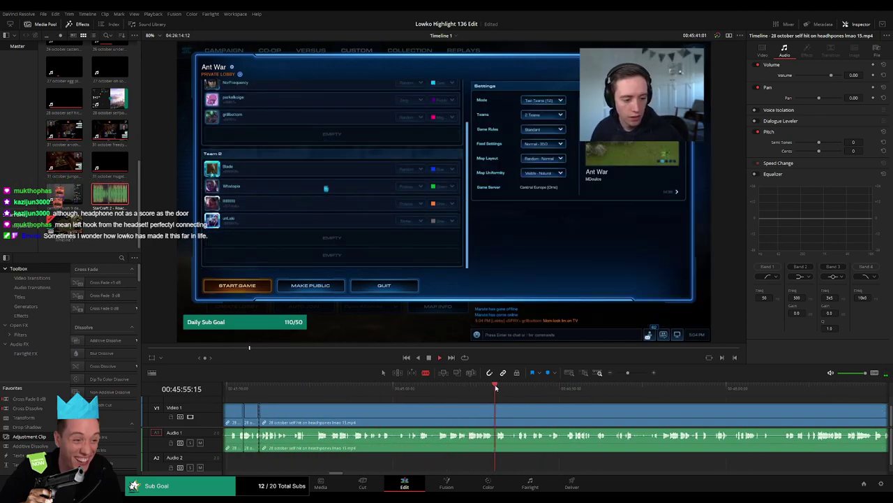
left_click(773, 388)
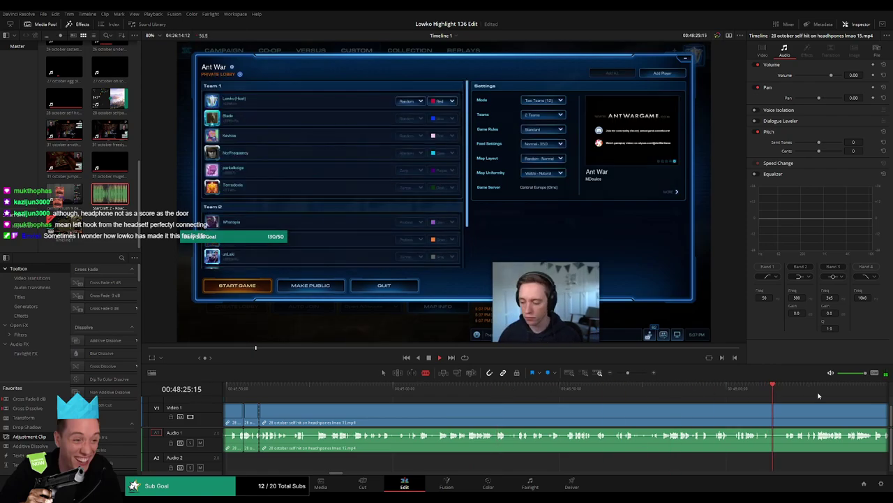
scroll(819, 396, "down", 3)
left_click(583, 388)
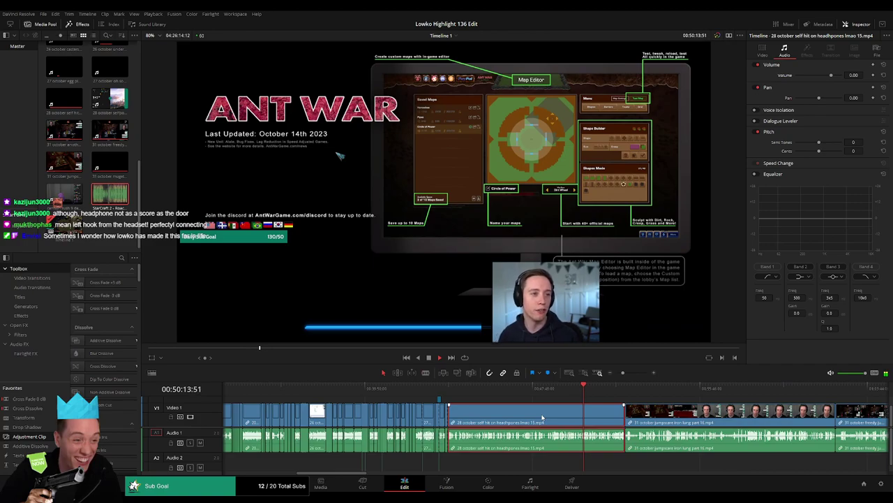
- Ripple-delete the Ant War lobby footage and review the Iron Lung clip
key("Delete")
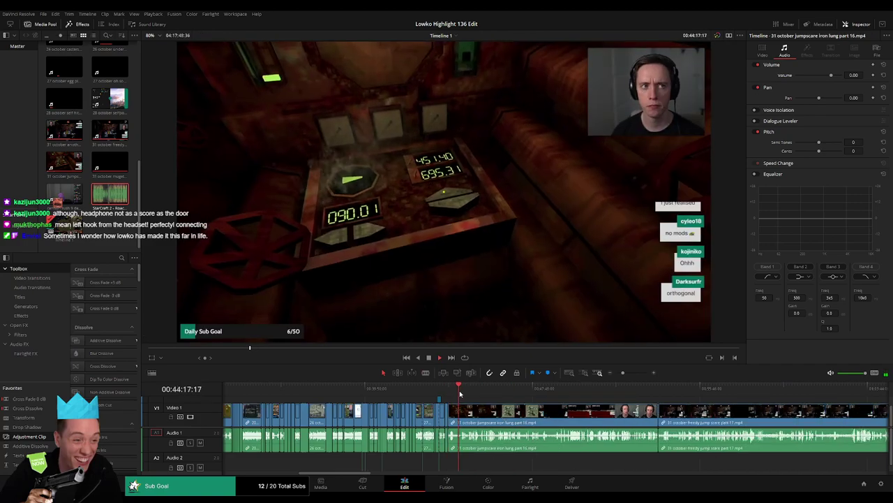
left_click_drag(457, 394, 469, 395)
mouse_move(553, 389)
left_mouse_down()
mouse_move(644, 389)
mouse_move(572, 389)
mouse_move(634, 389)
left_mouse_up()
key("space")
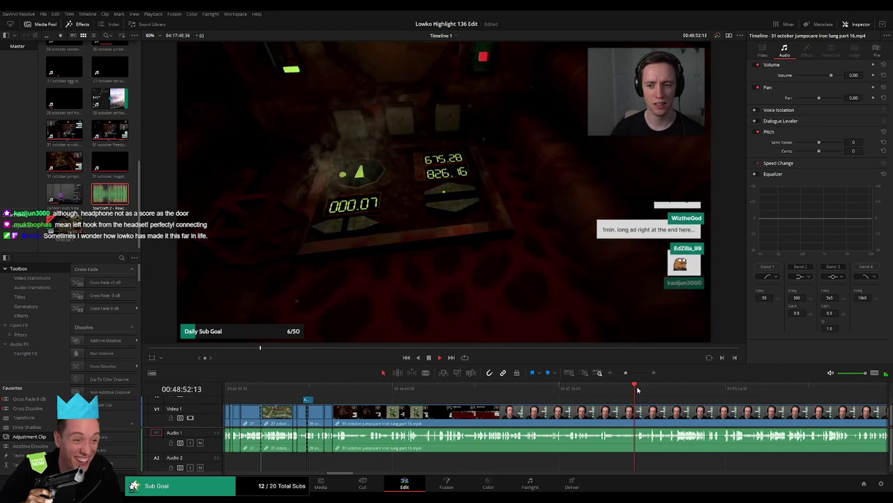
- Split the Iron Lung clip before its title and delete the unwanted opening
left_click_drag(625, 373, 631, 373)
key("ctrl+b")
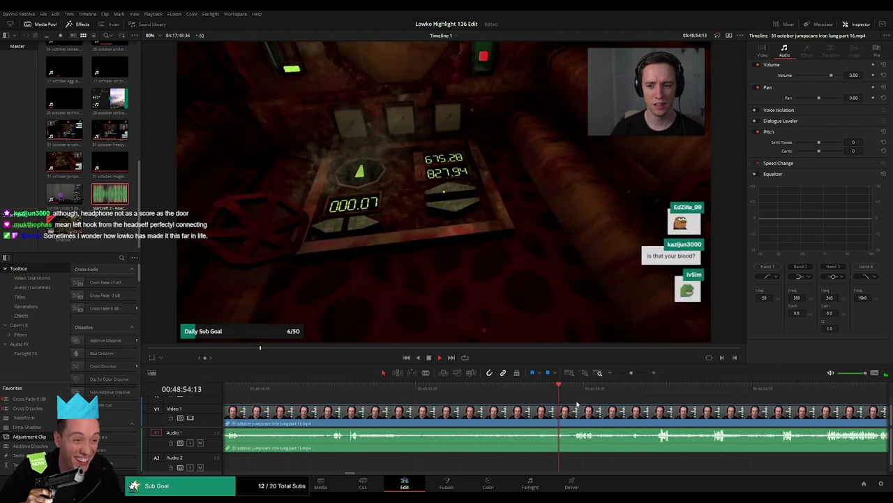
left_click(558, 413)
left_click_drag(585, 396, 649, 395)
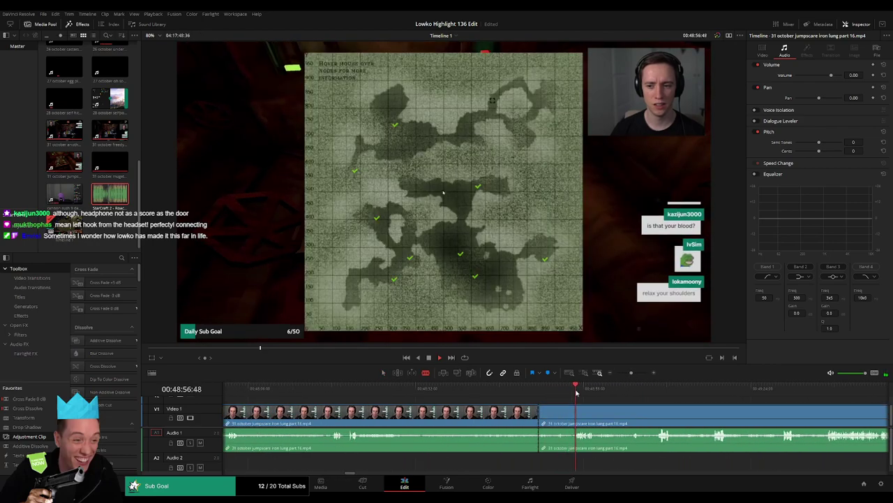
left_click(530, 395)
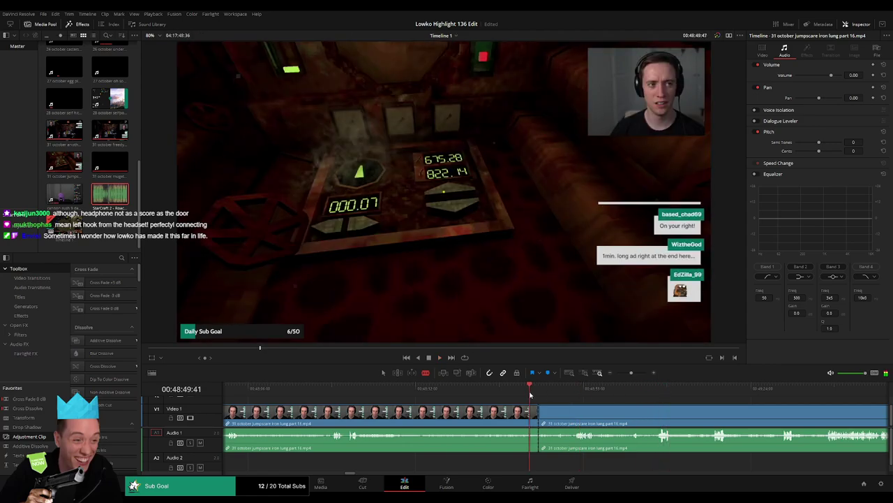
left_click(513, 418)
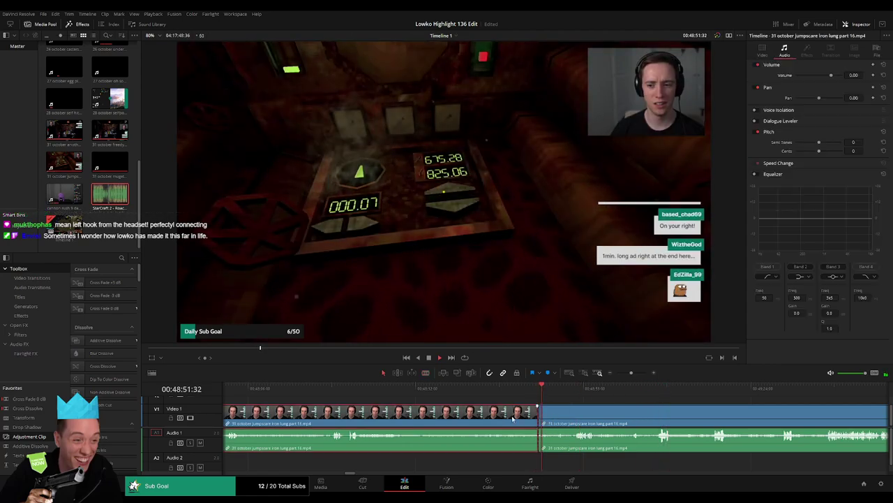
key("Delete")
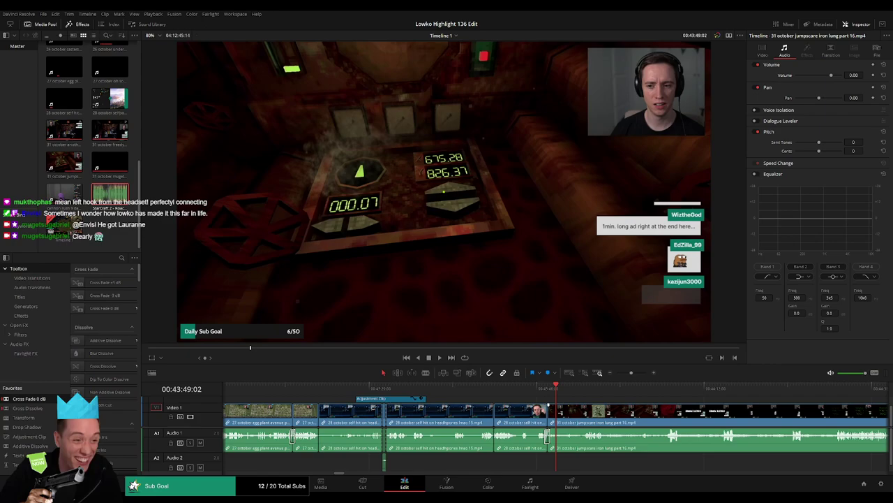
- Lengthen the headphones clip slightly at the cut into Iron Lung and replay it
left_click(541, 411)
key("space")
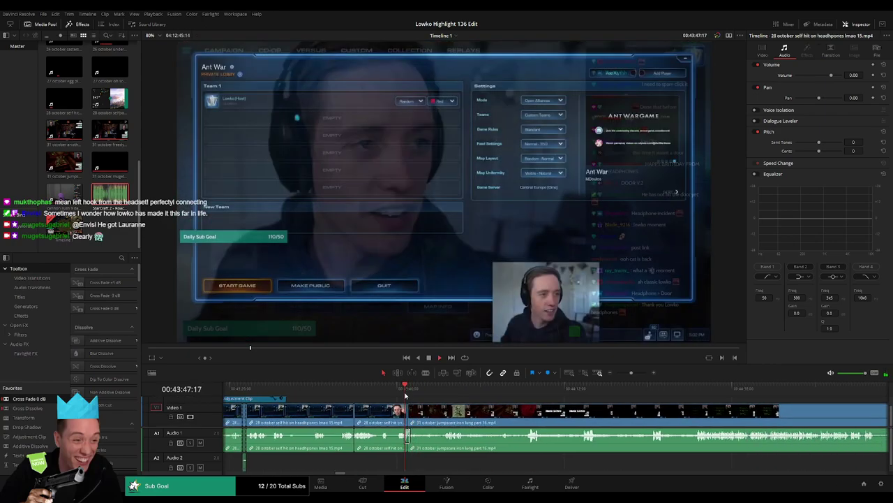
left_click(404, 396)
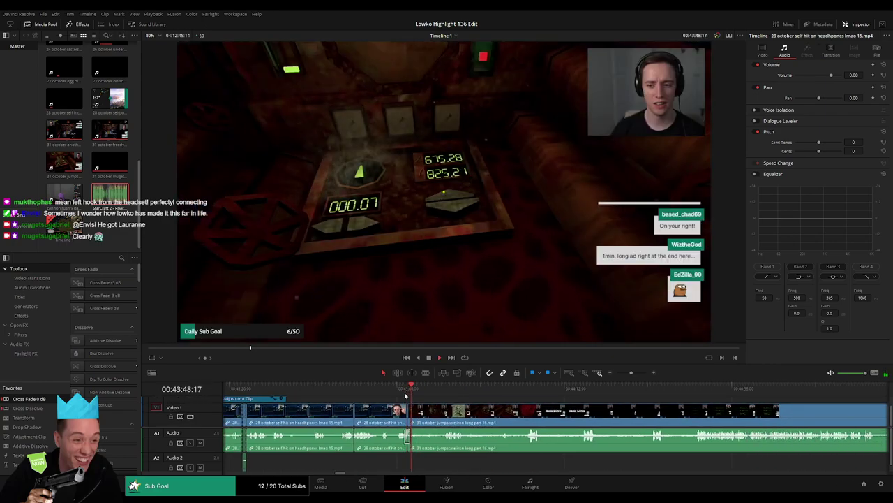
left_click(402, 396)
left_click(635, 372)
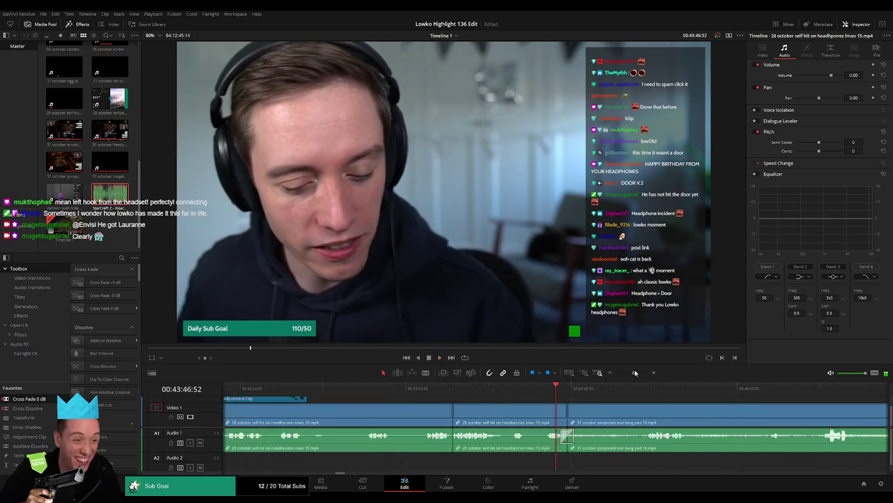
left_click_drag(572, 412, 583, 410)
key("space")
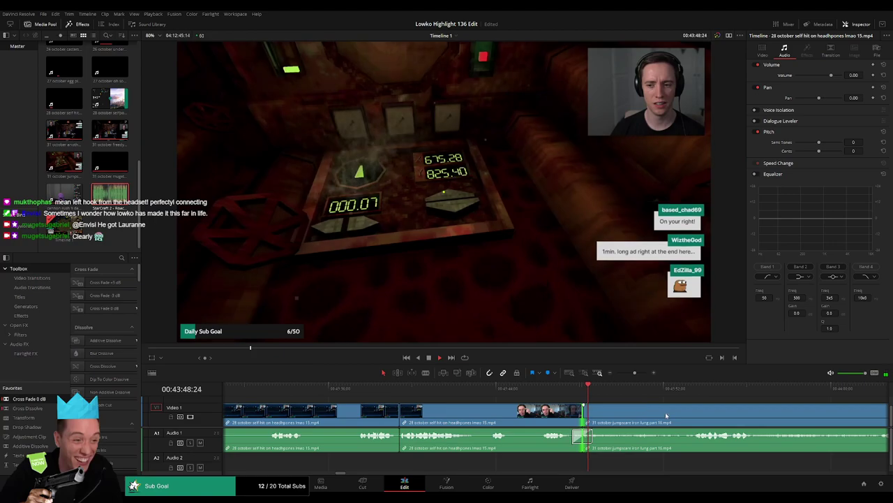
- Play through the Iron Lung footage to review the new edit
scroll(614, 409, "right", 2)
scroll(573, 405, "right", 1)
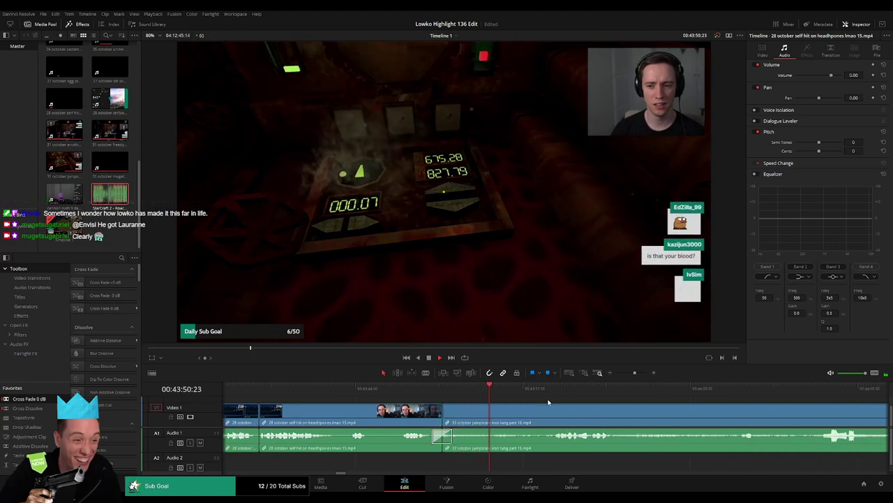
left_click_drag(634, 372, 631, 373)
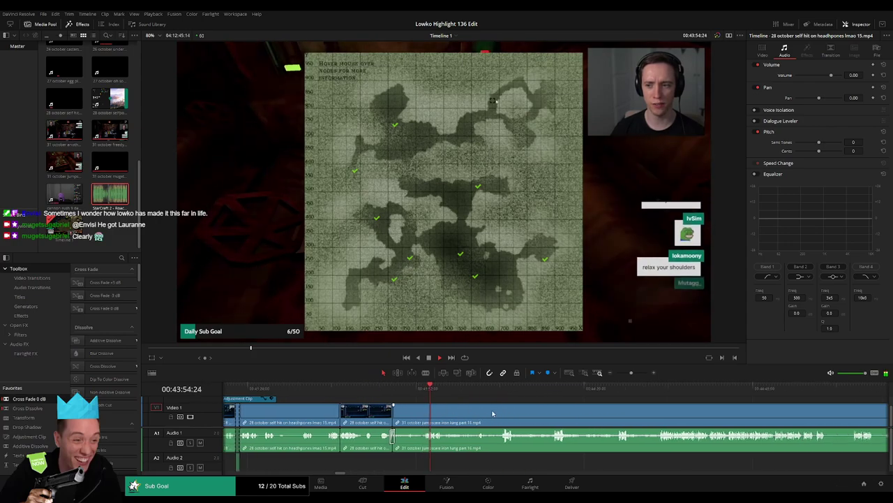
scroll(492, 413, "right", 1)
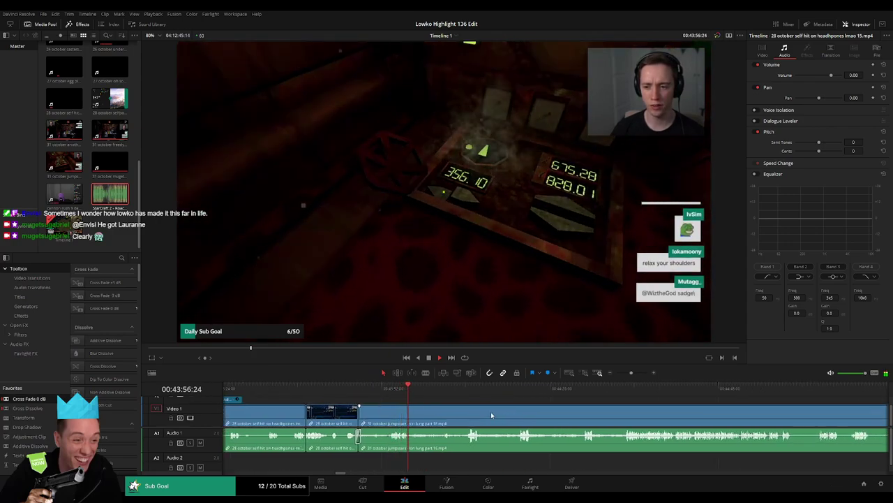
left_click_drag(430, 388, 459, 388)
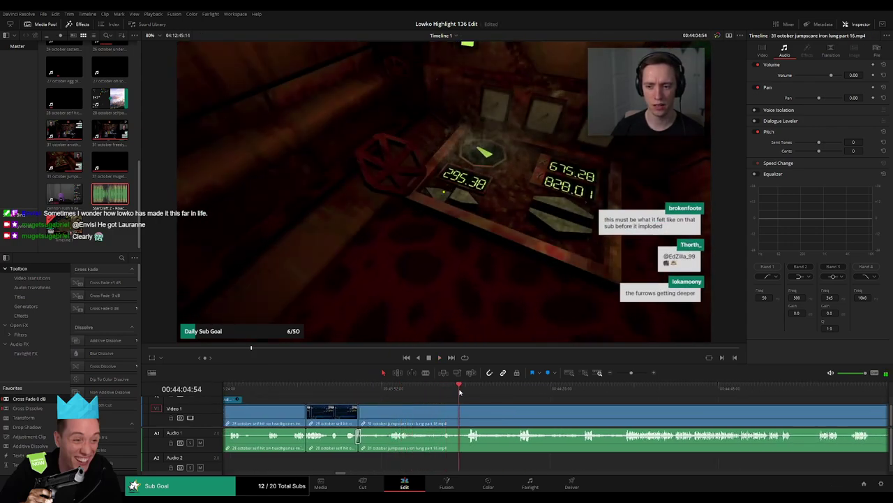
key("space")
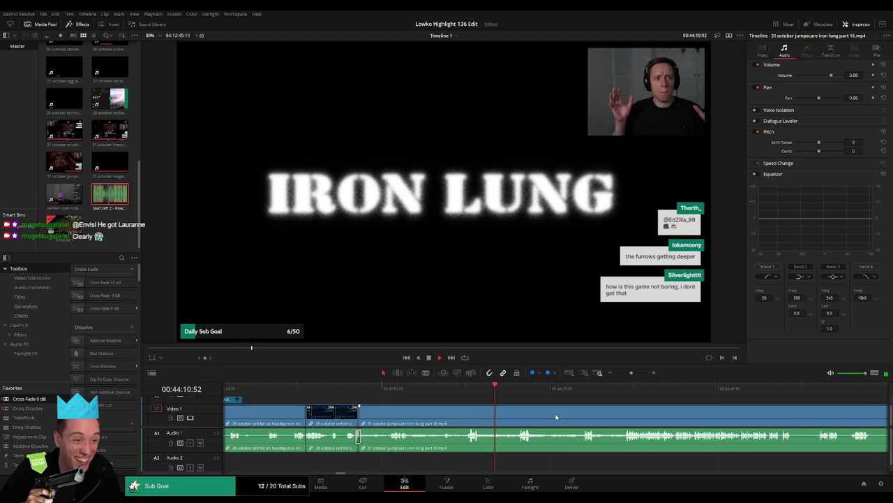
scroll(626, 374, "down", 5)
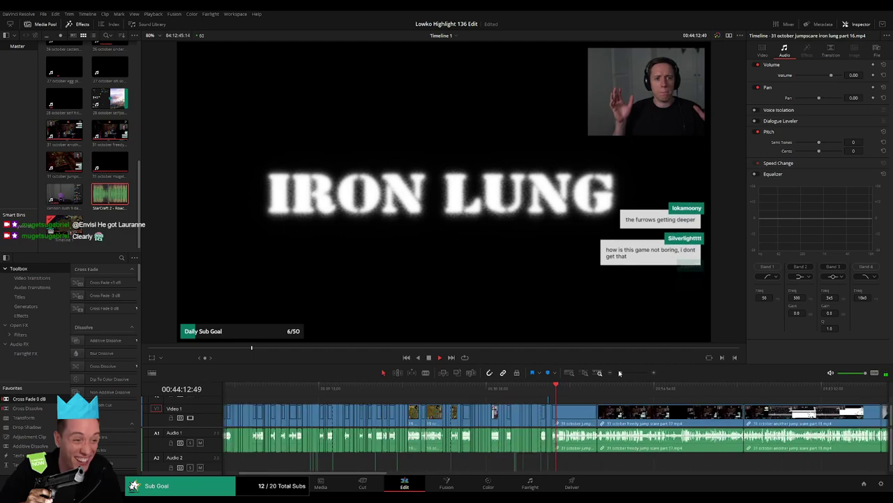
- Trim a dull stretch off the Iron Lung part 16 clip and close the gap
left_click_drag(627, 372, 614, 374)
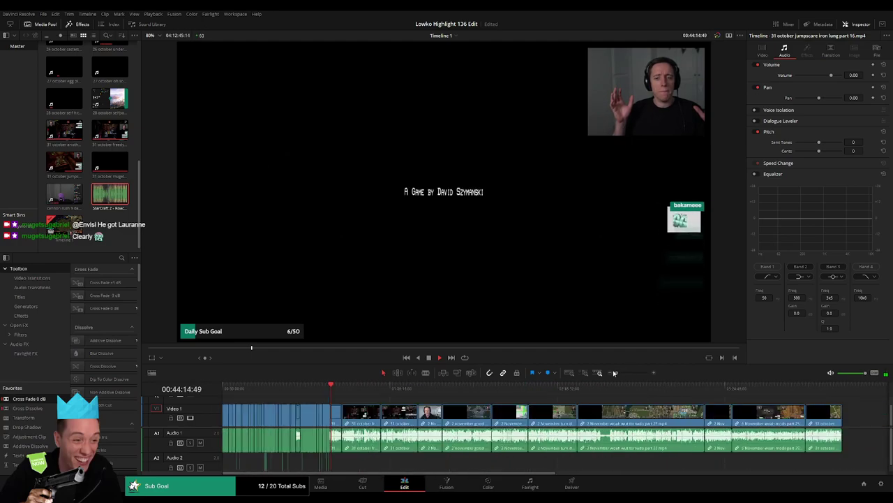
scroll(607, 372, "up", 5)
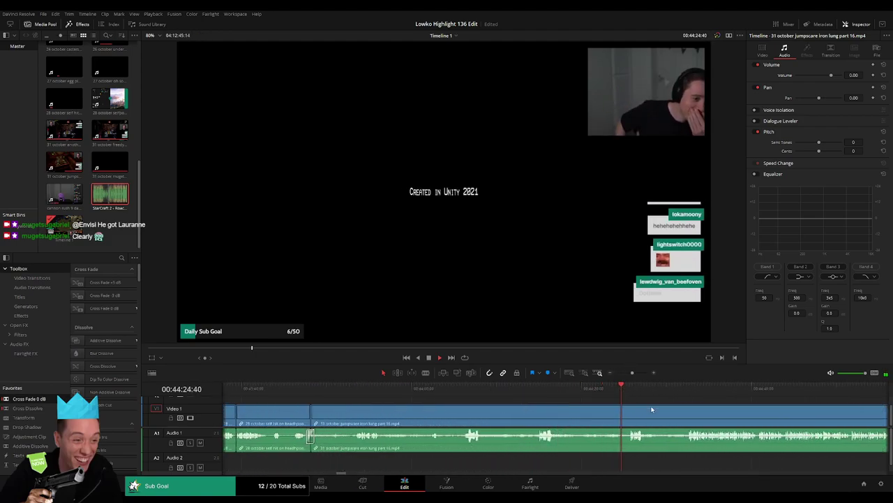
scroll(464, 405, "right", 3)
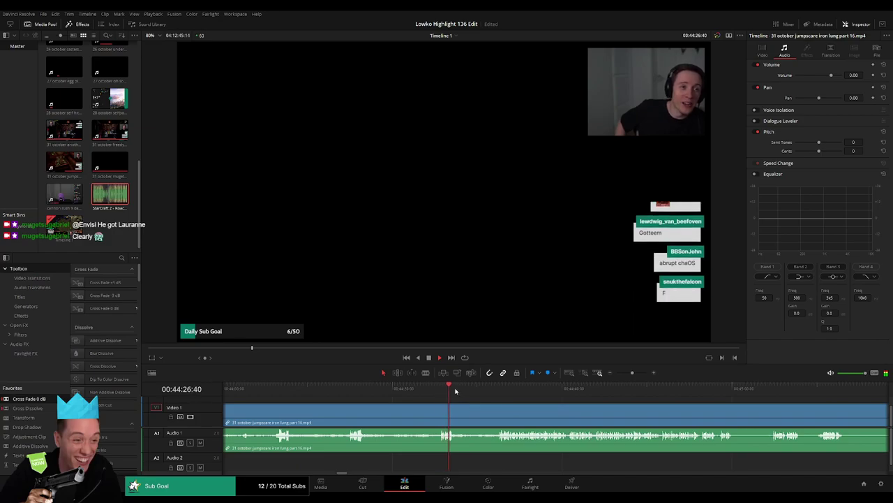
left_click_drag(455, 391, 494, 388)
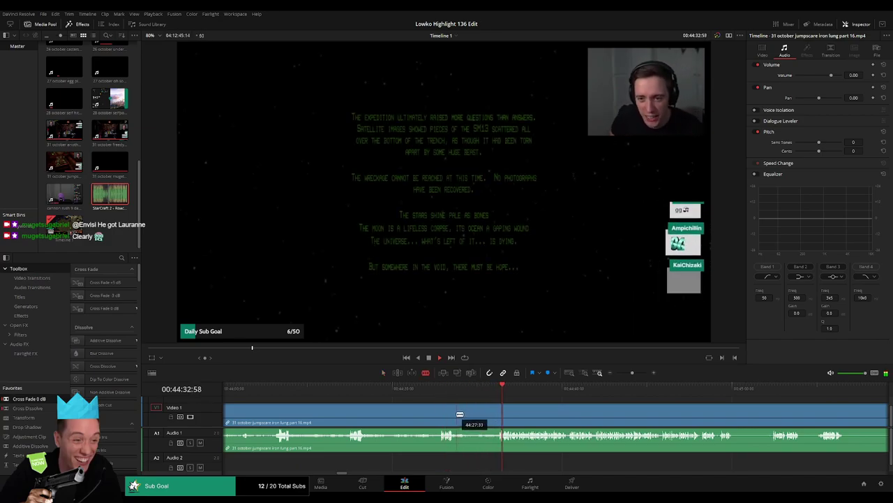
left_click_drag(460, 413, 497, 413)
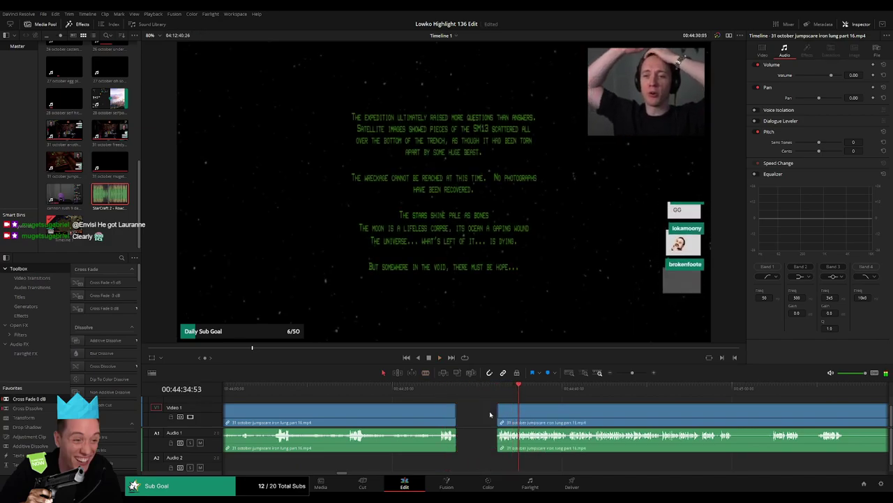
left_click(490, 414)
key("Delete")
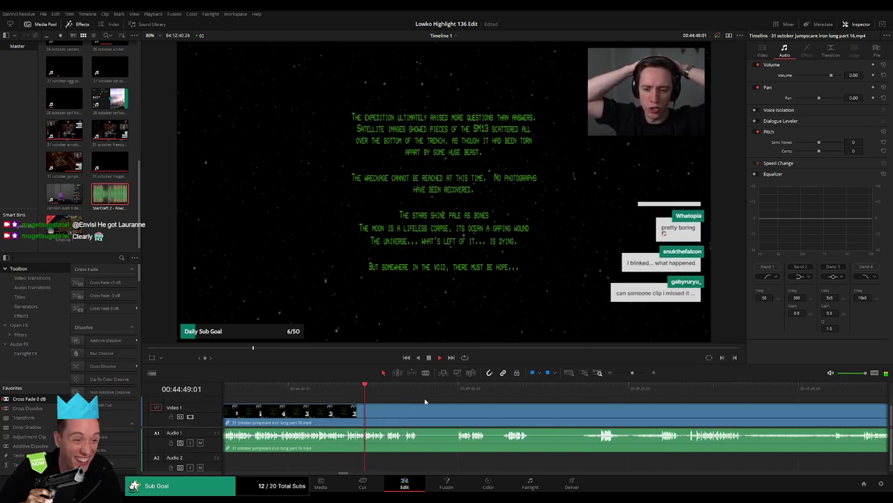
- Blade out two short Iron Lung stretches and ripple delete them
left_click(381, 413)
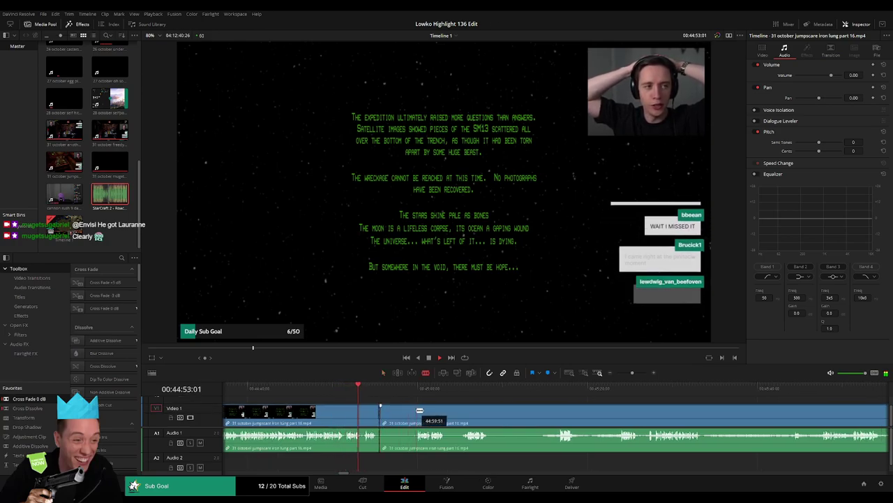
left_click(415, 413)
key("BackSpace")
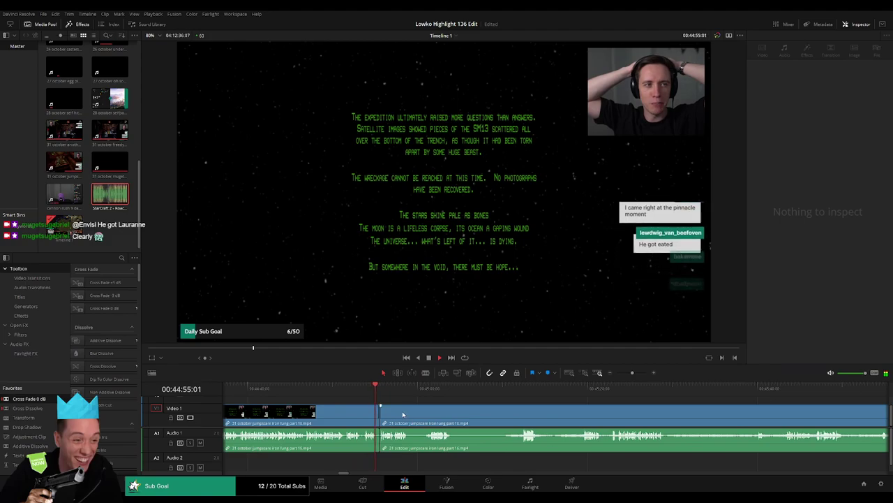
left_click(461, 414)
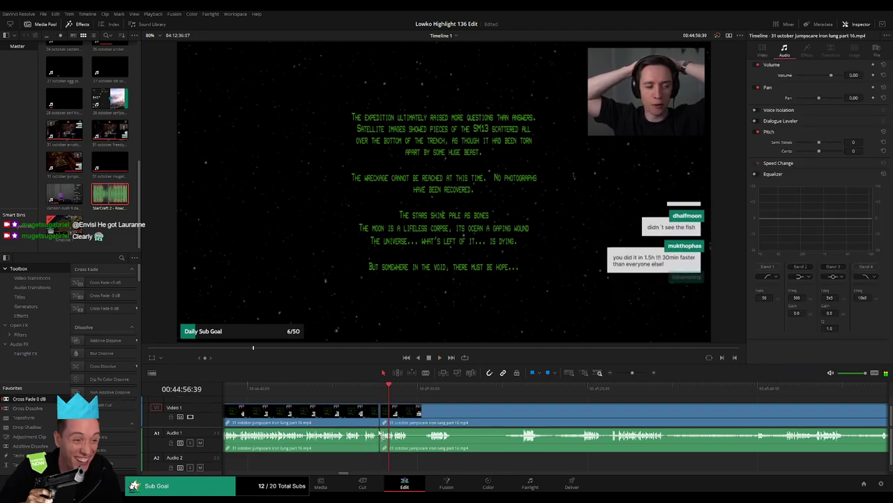
key("BackSpace")
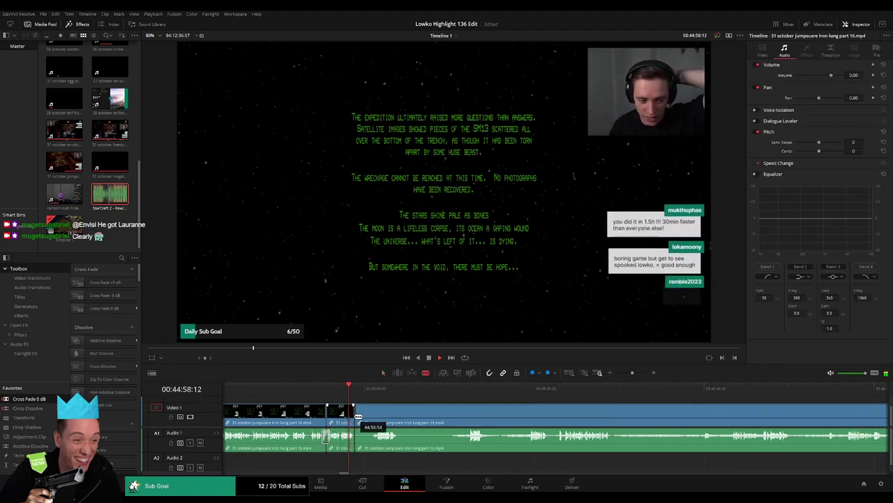
- Cut and ripple delete another short stretch of the part 16 clip
left_click(374, 395)
left_click(374, 419)
key("a")
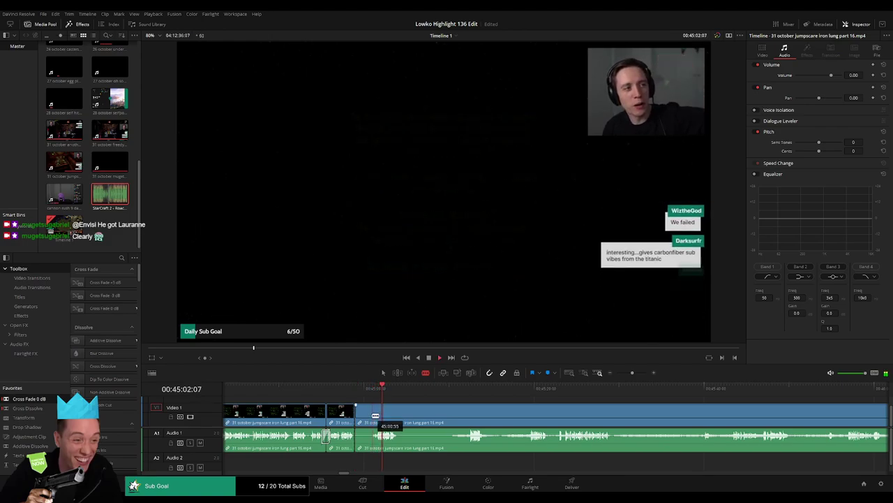
left_click(366, 419)
key("BackSpace")
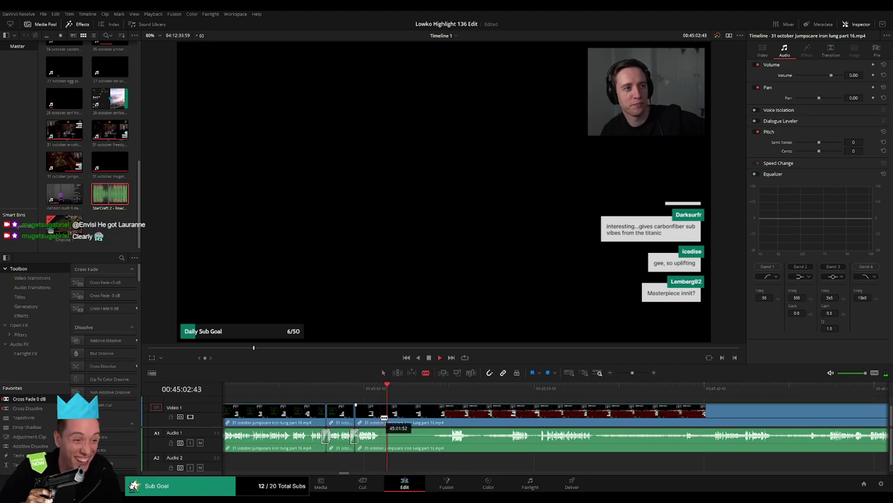
- Pull a part 16 edit point earlier and delete the stretch after it
left_click(451, 391)
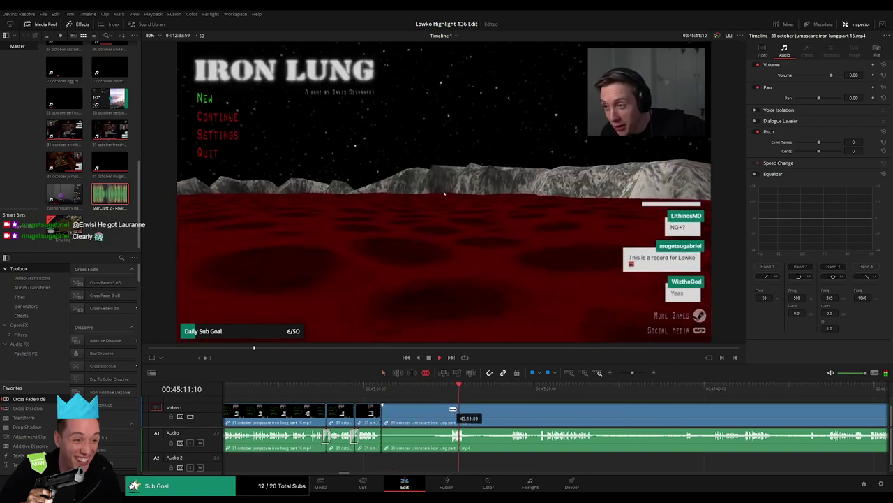
left_click_drag(441, 411, 431, 411)
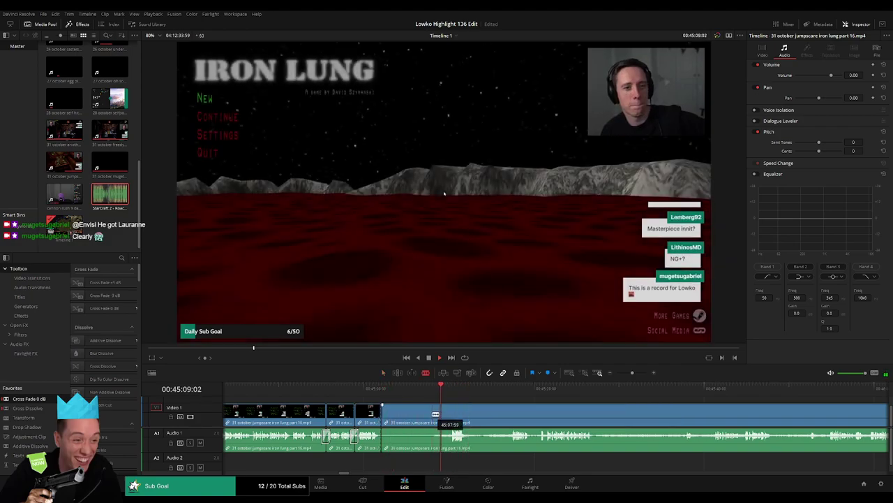
left_click(408, 417)
key("Delete")
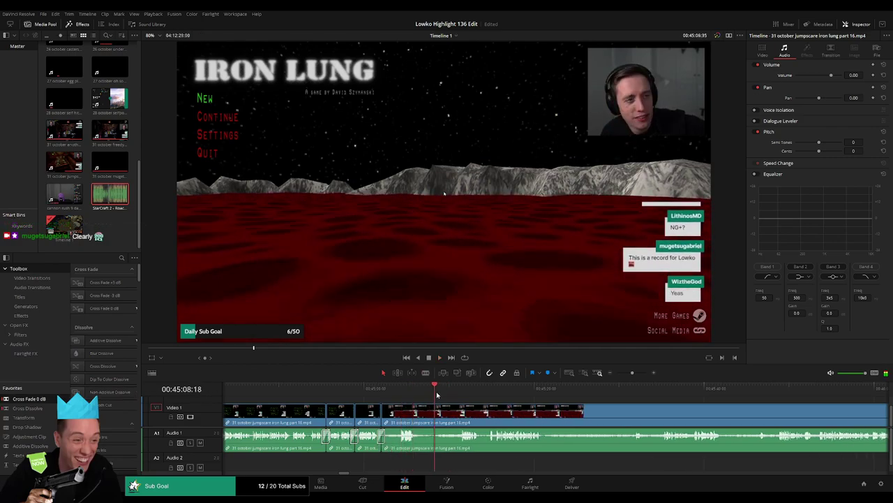
- Trim a part 16 clip end earlier and ripple delete the next dead stretch
scroll(397, 406, "right", 3)
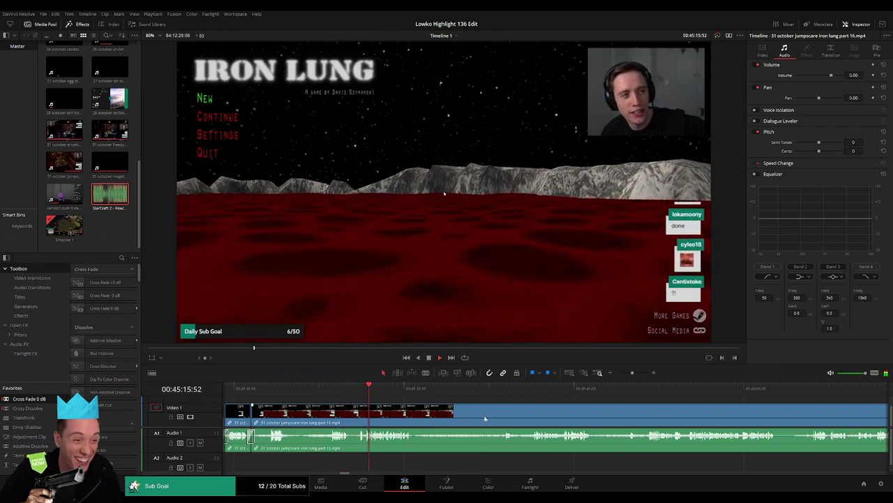
scroll(400, 407, "right", 2)
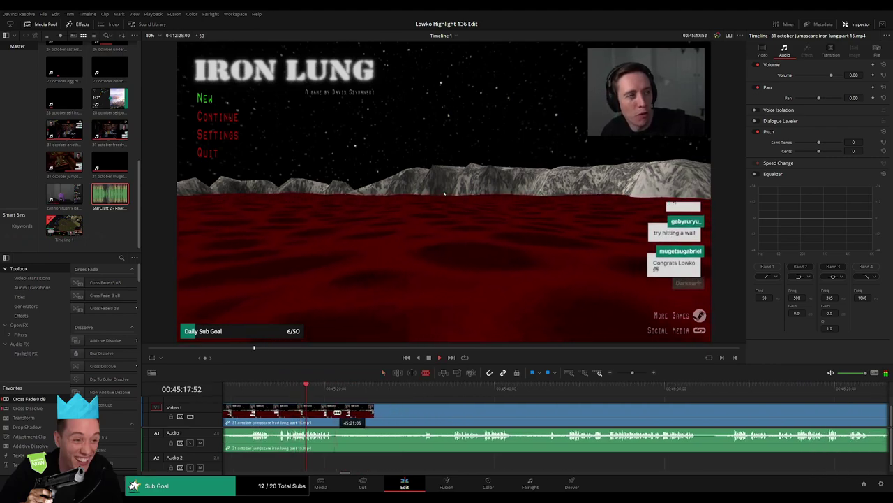
left_click_drag(337, 412, 333, 413)
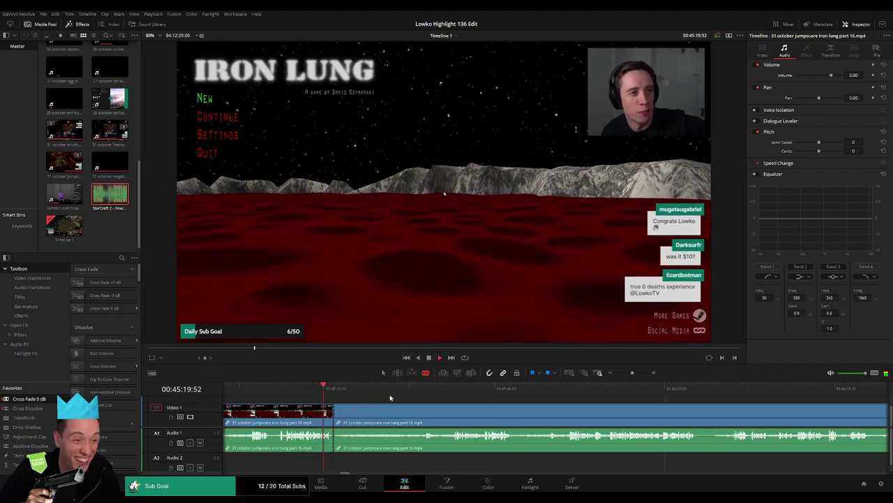
left_click(426, 391)
left_click(454, 391)
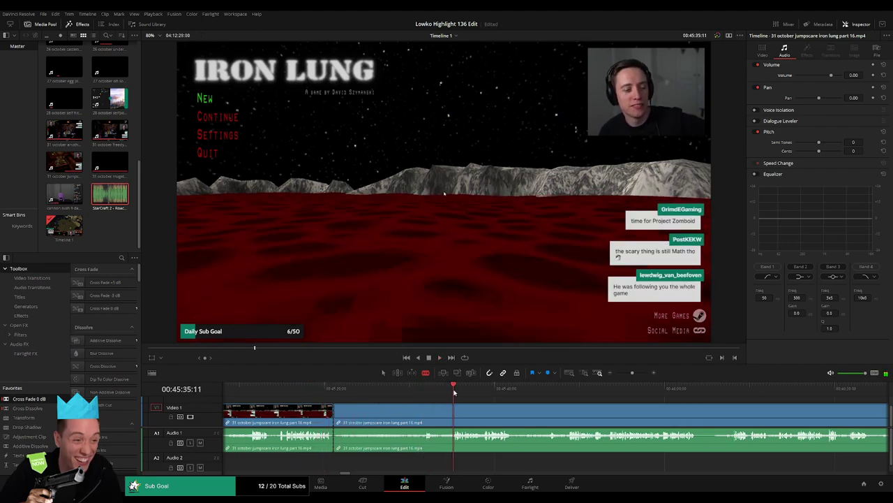
left_click_drag(456, 410, 458, 411)
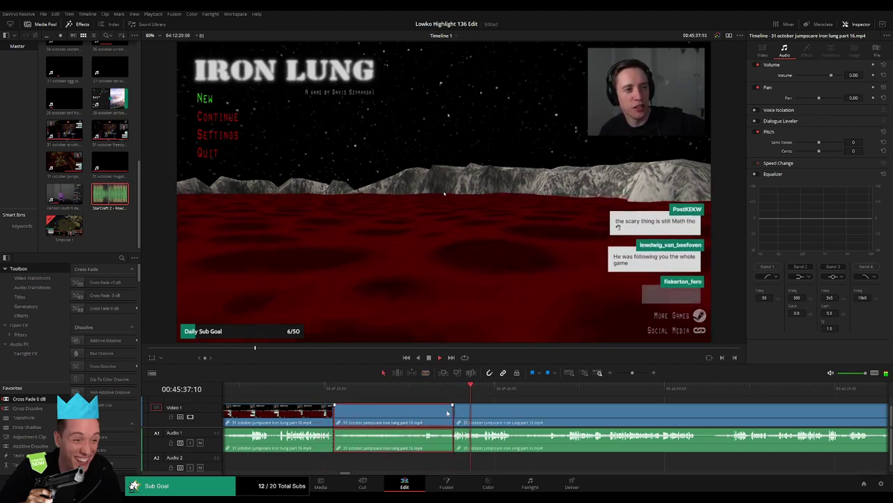
key("Delete")
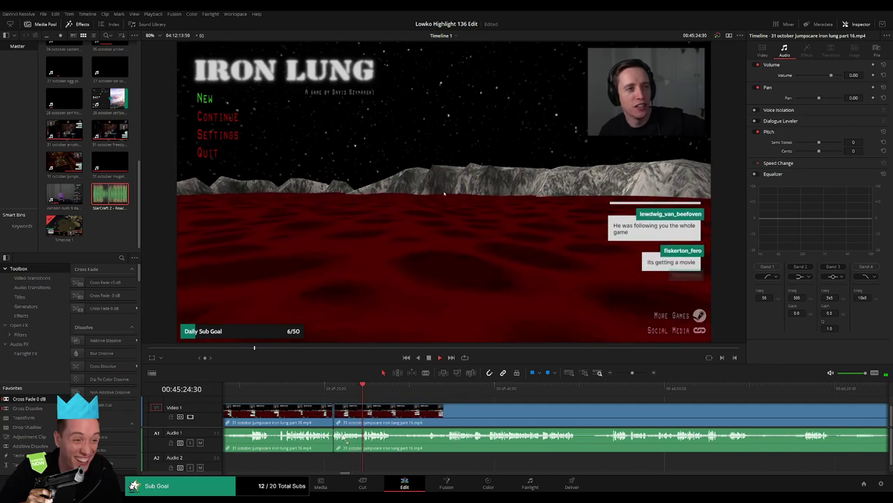
- Trim another clip end earlier and remove a short dead stretch
left_click_drag(443, 411, 415, 405)
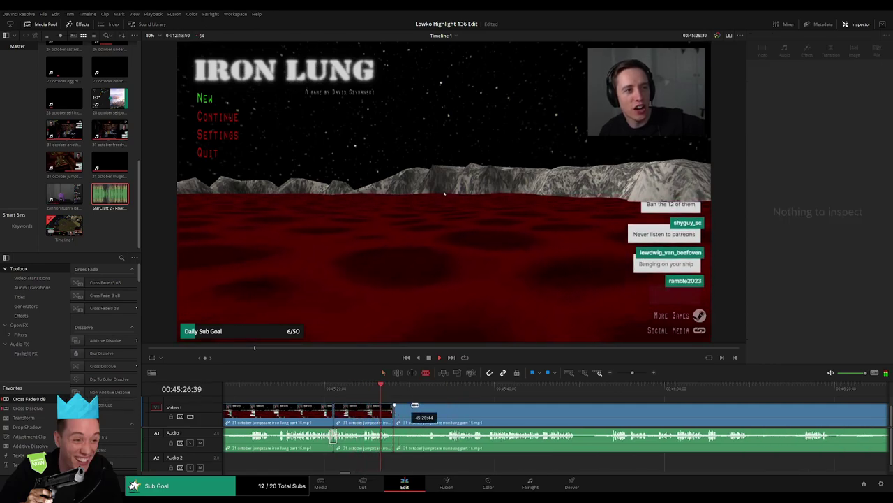
left_click(430, 394)
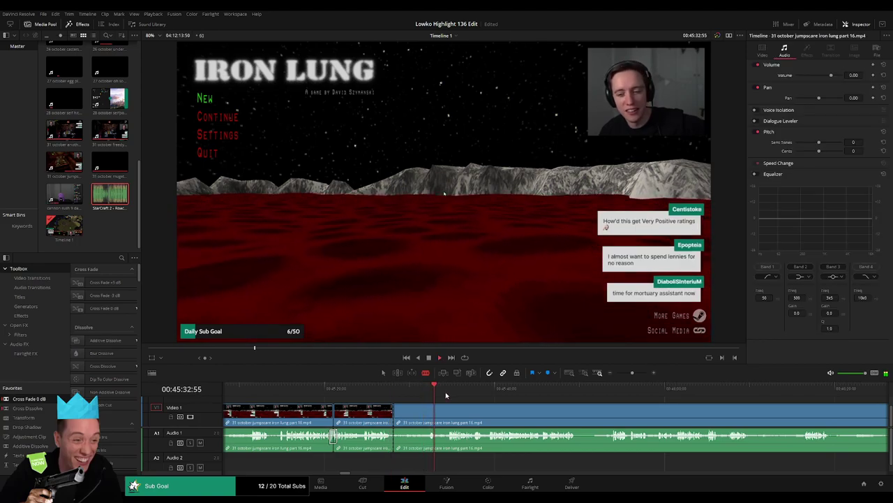
left_click(449, 396)
left_click(431, 415)
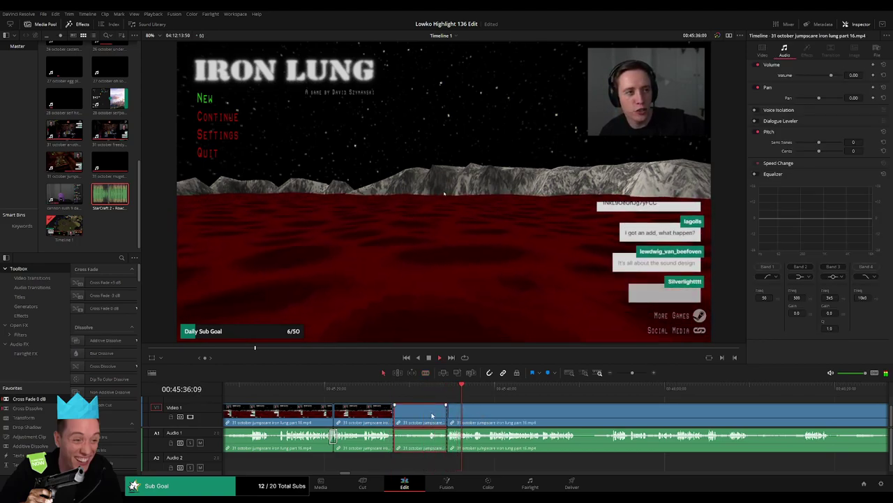
key("Delete")
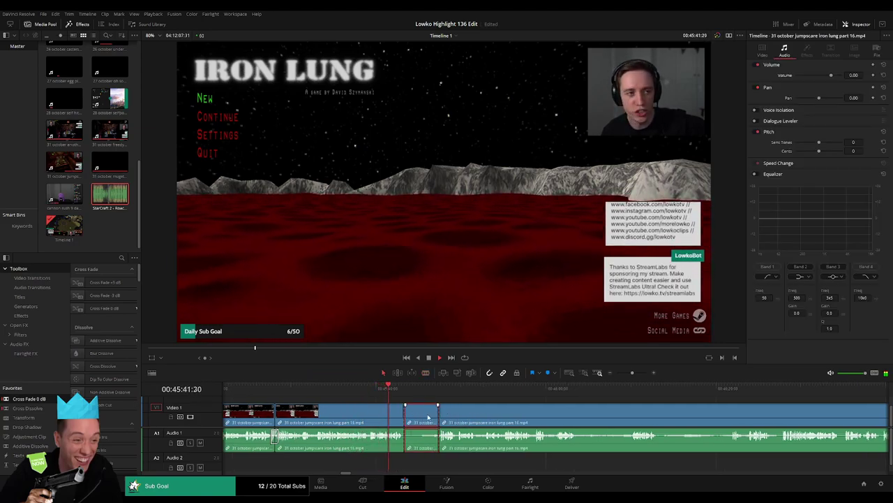
- Blade the part 16 clip at a later frame and zoom out to review
left_click(421, 440)
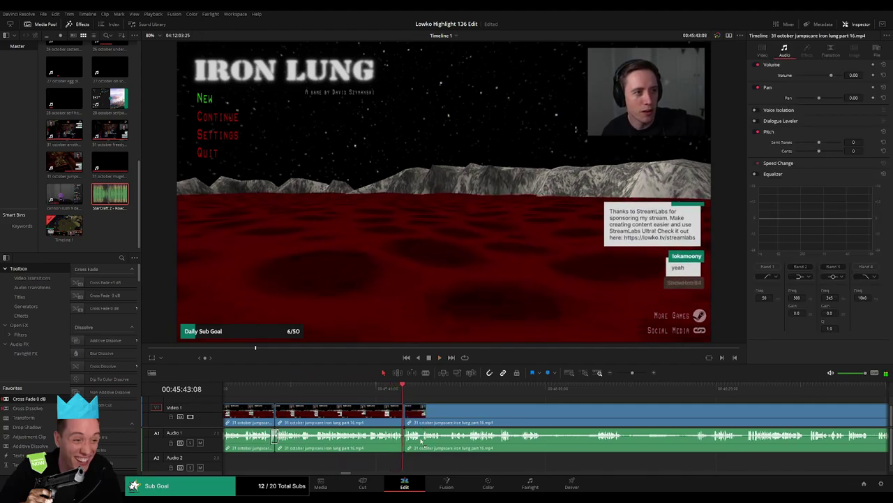
scroll(368, 408, "right", 3)
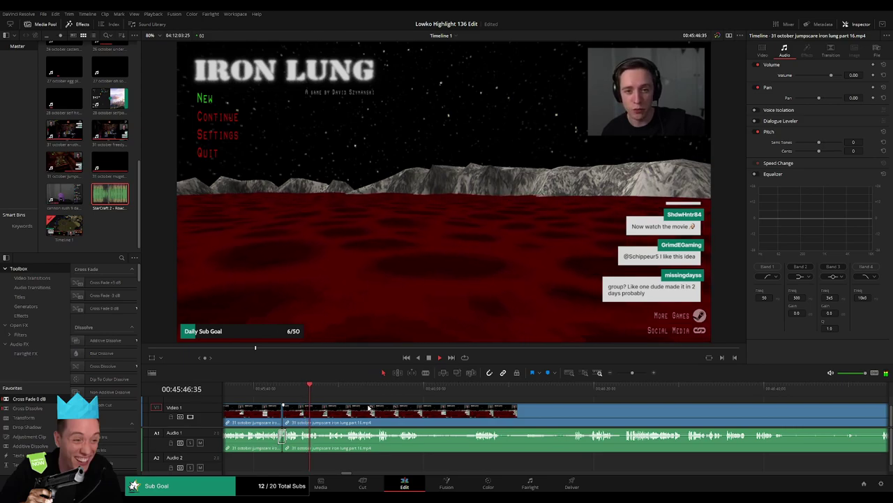
scroll(349, 410, "right", 1)
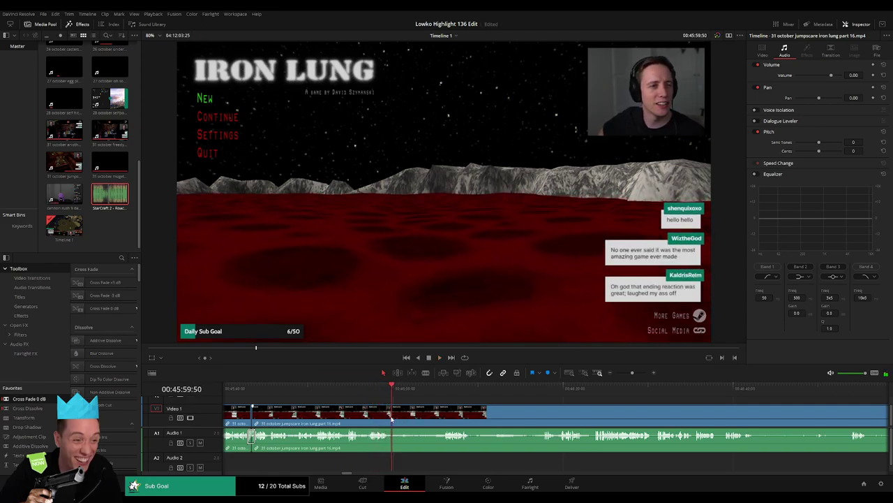
key("b")
left_click(391, 417)
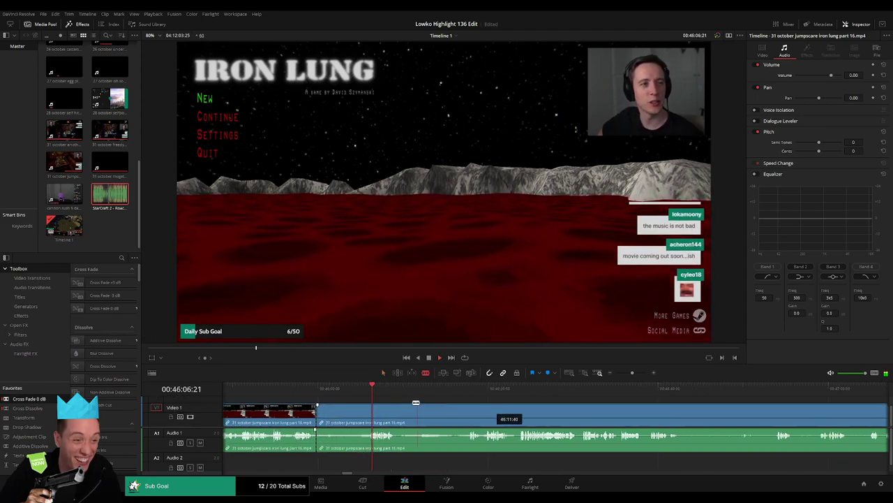
left_click(467, 395)
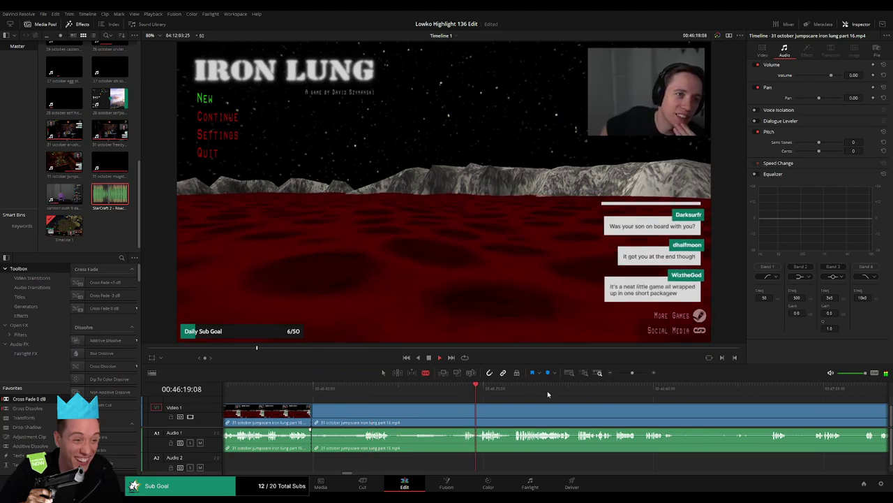
left_click(652, 389)
left_click_drag(633, 372, 627, 372)
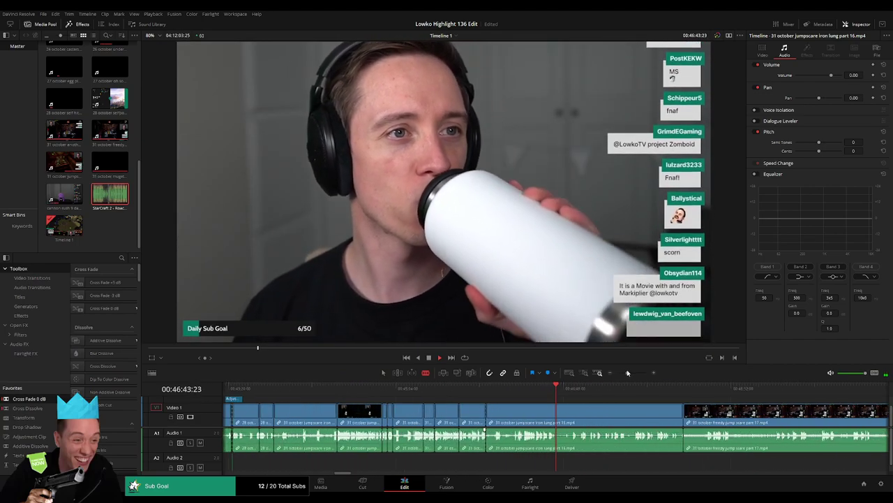
- Remove the leftover Iron Lung stretch and close the gap
left_click(598, 388)
left_click(594, 414)
key("Delete")
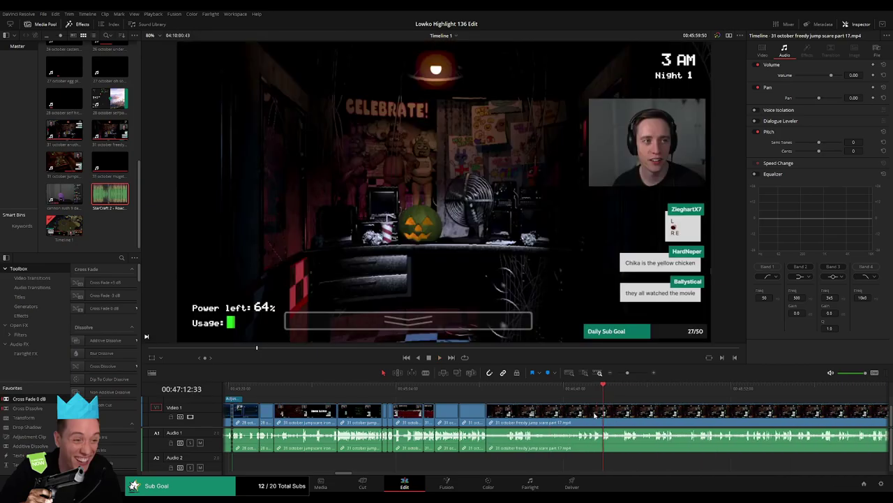
- Scrub through the night 1 part 17 footage and split it at the cut point
left_click(515, 388)
left_click(492, 388)
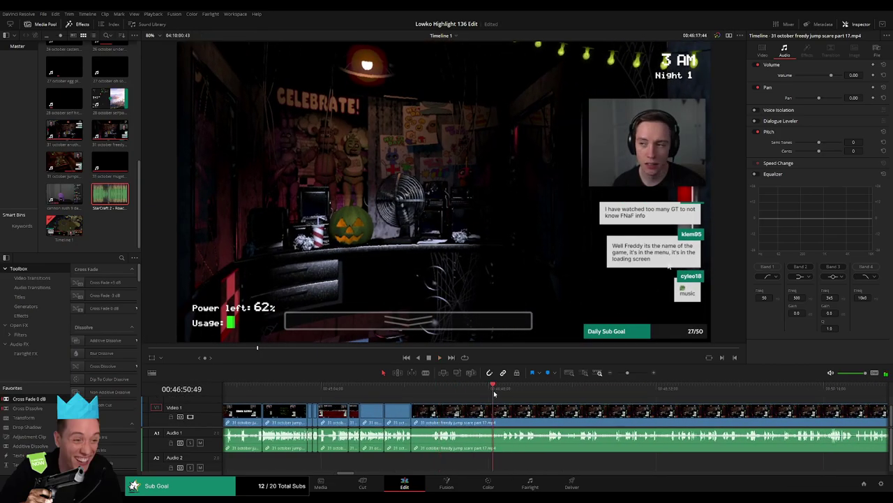
left_click_drag(628, 372, 626, 375)
left_click(585, 391)
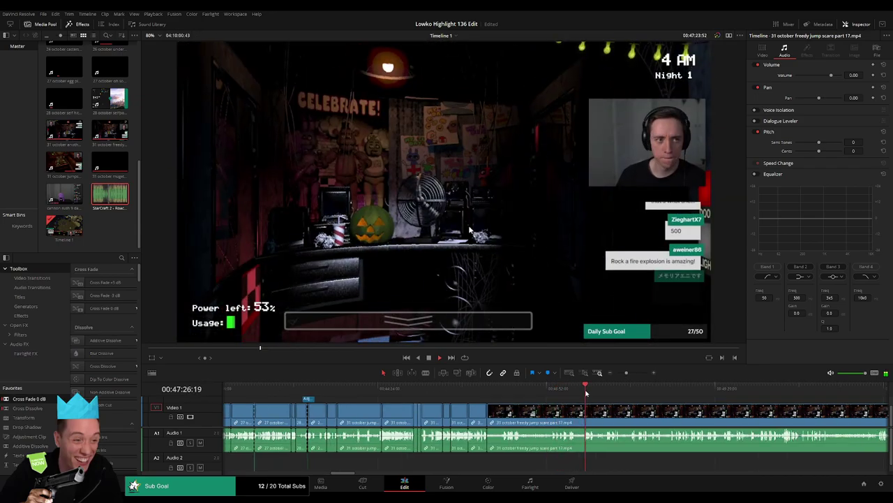
left_click(495, 390)
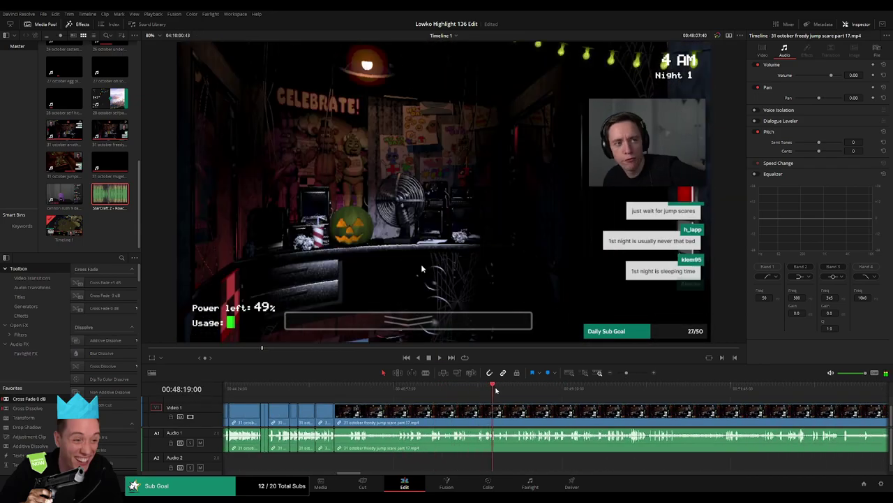
mouse_move(496, 390)
left_mouse_down()
mouse_move(609, 388)
mouse_move(536, 388)
left_mouse_up()
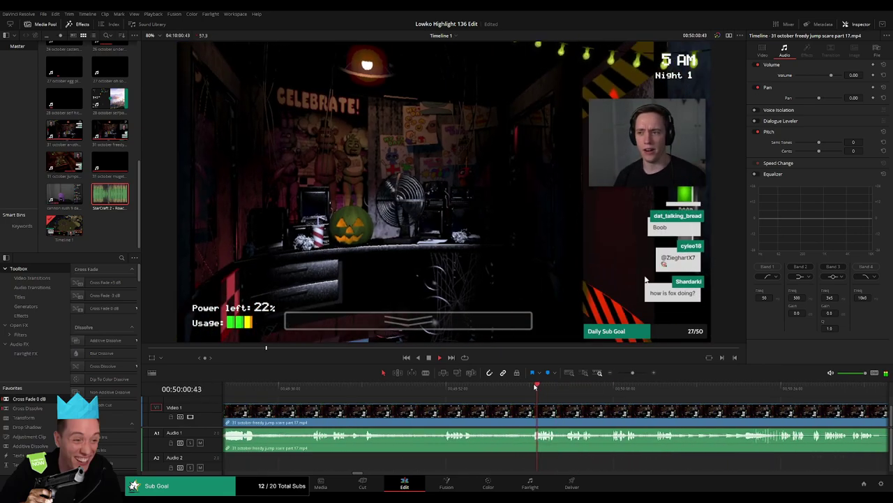
left_click(449, 389)
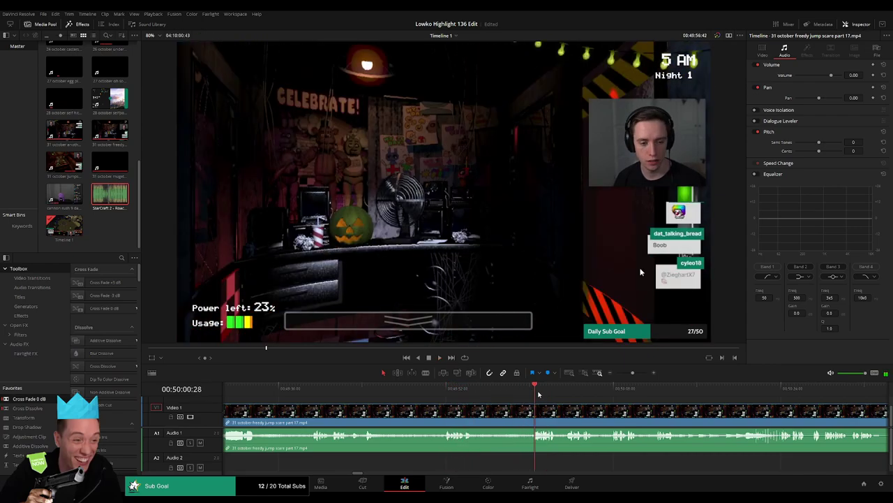
left_click(363, 392)
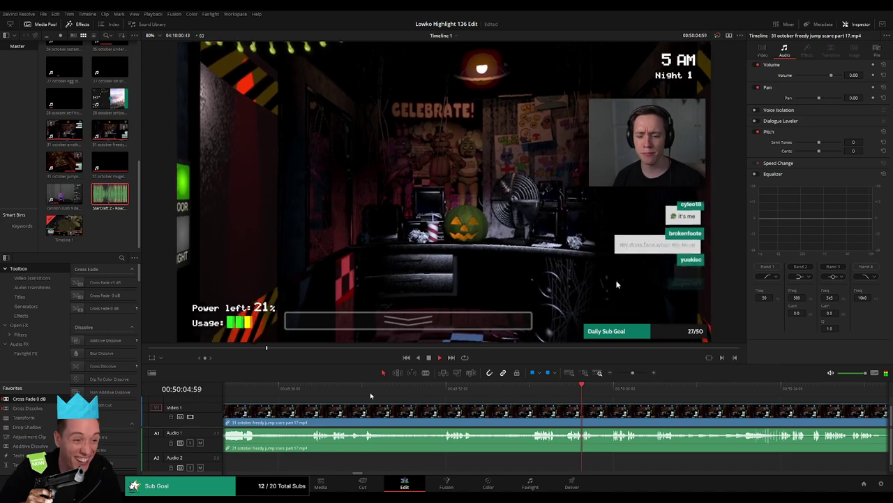
left_click(314, 394)
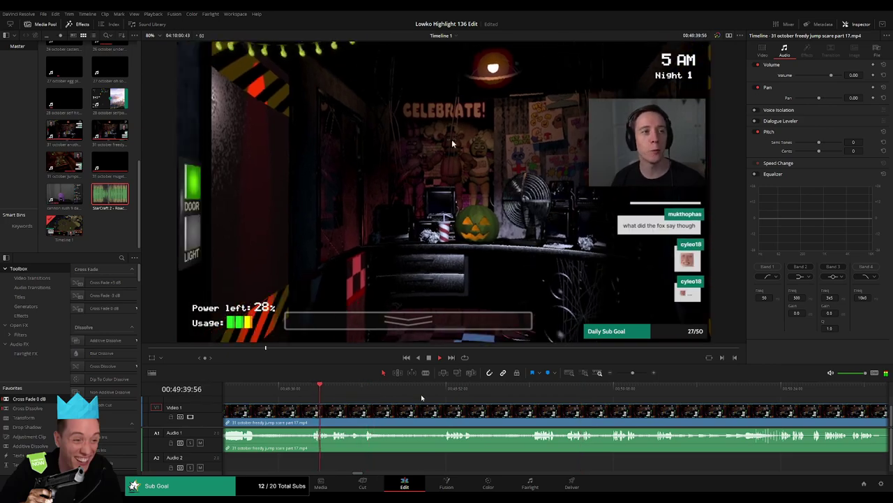
left_click(448, 393)
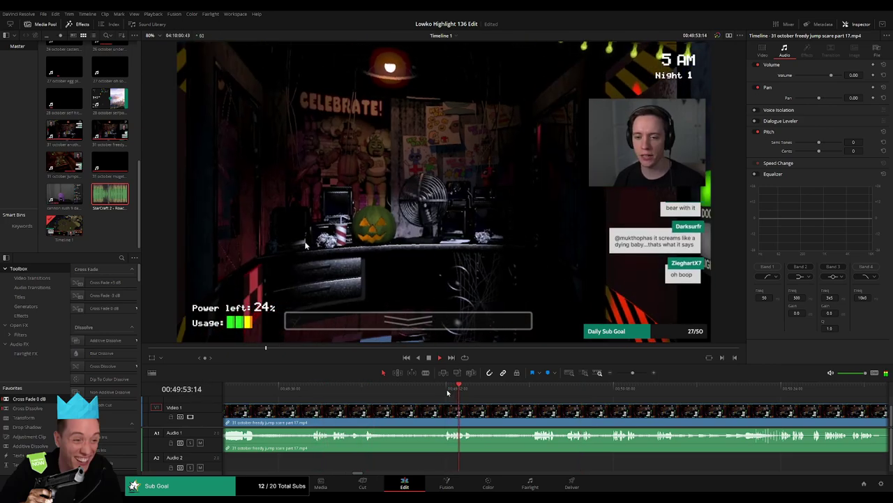
key("ctrl+b")
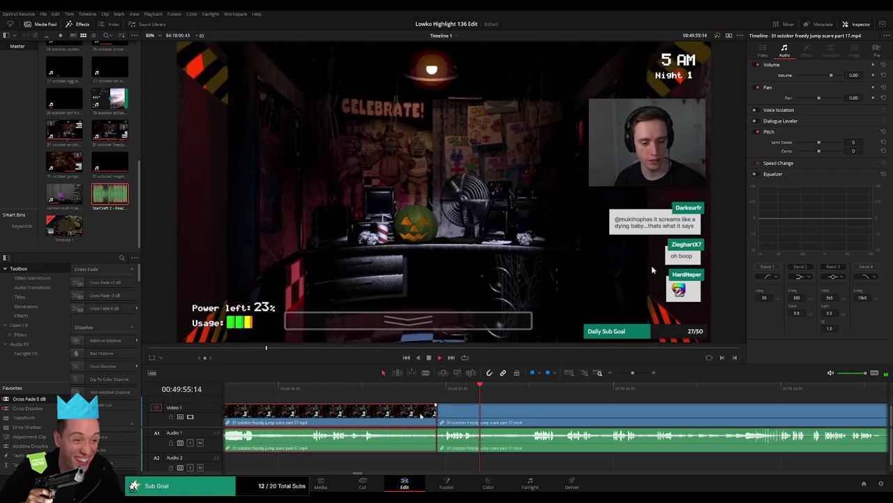
- Split off the dull night 1 stretch and ripple delete it
left_click(434, 398)
left_click(461, 395)
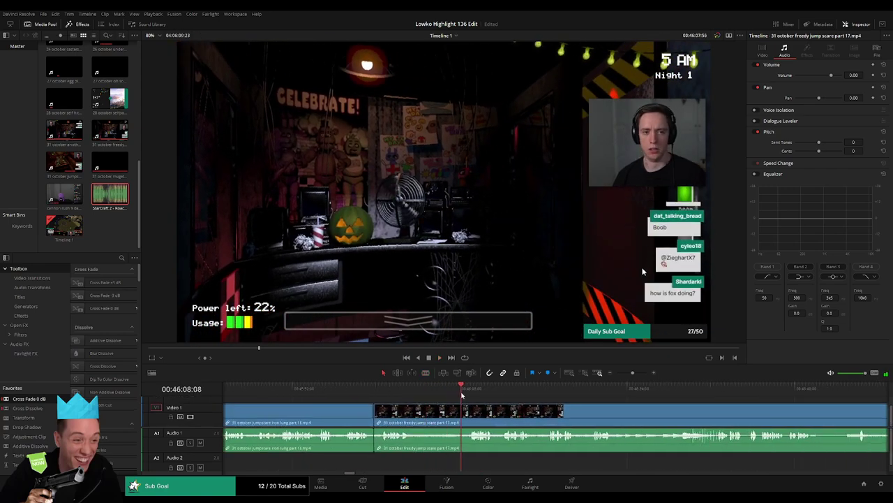
key("ctrl+b")
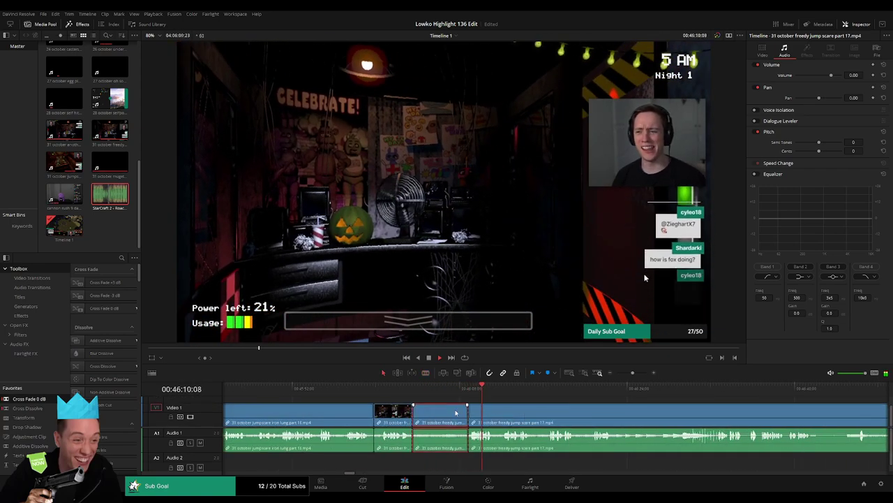
key("Delete")
left_click(456, 390)
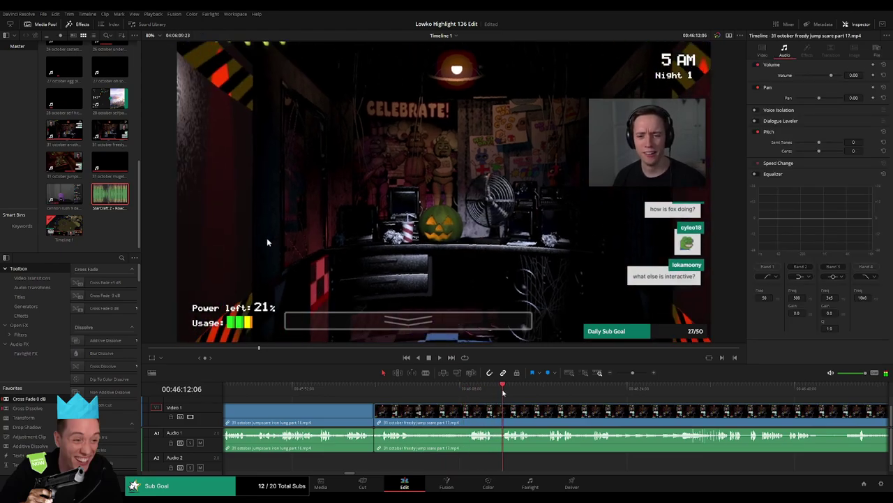
- Play from 46:22 and cut the clip at the start of night 2
scroll(488, 404, "right", 3)
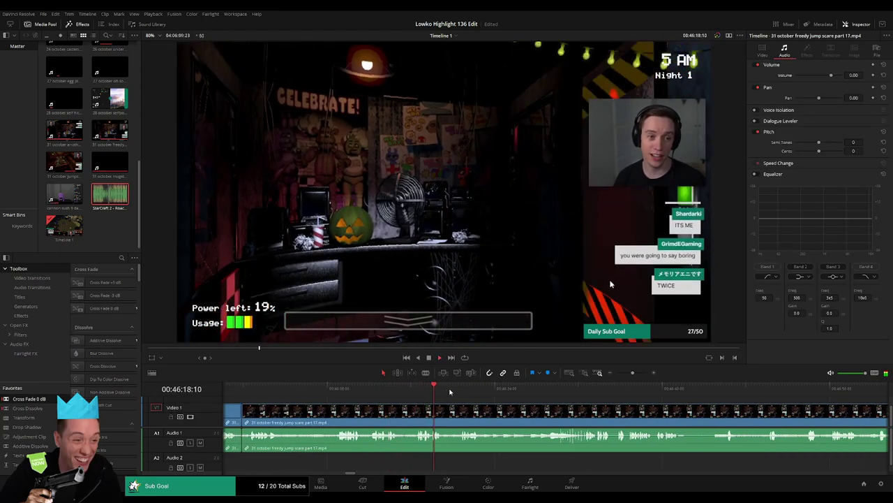
left_click(483, 388)
key("space")
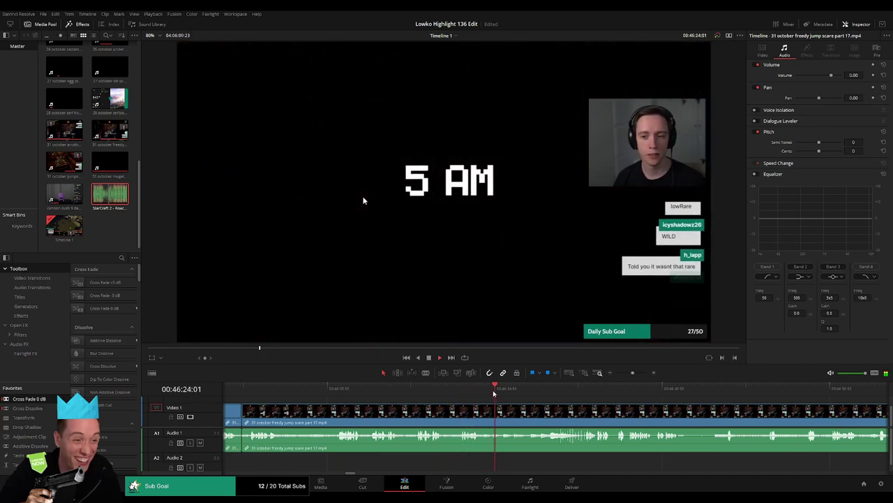
scroll(502, 402, "right", 2)
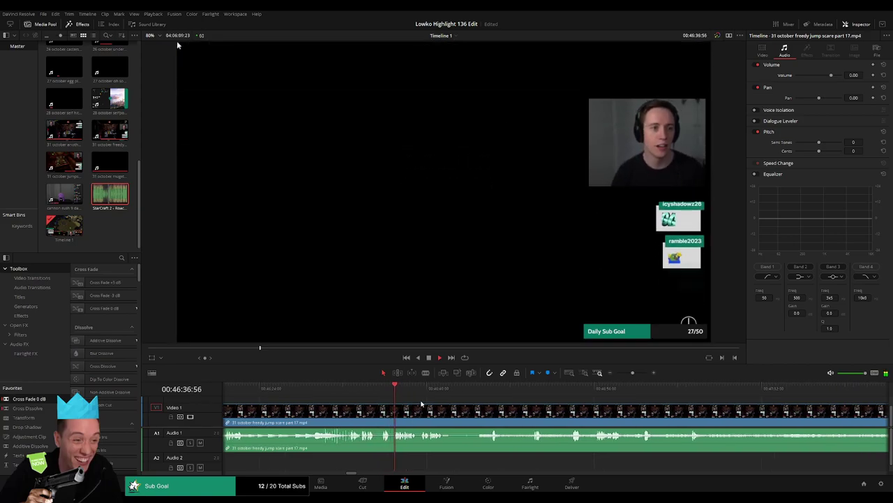
left_click(355, 390)
left_click_drag(355, 393, 400, 394)
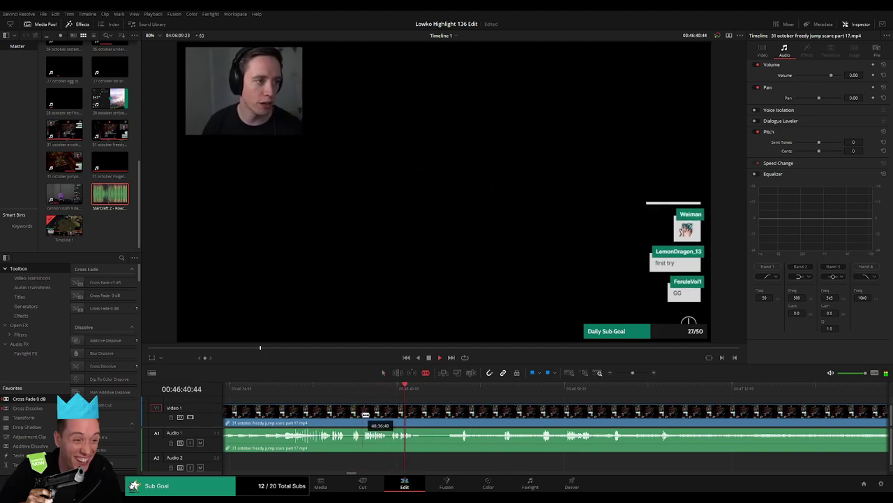
left_click(362, 414)
mouse_move(457, 393)
left_mouse_down()
mouse_move(661, 393)
mouse_move(628, 375)
mouse_move(641, 391)
mouse_move(738, 389)
left_mouse_up()
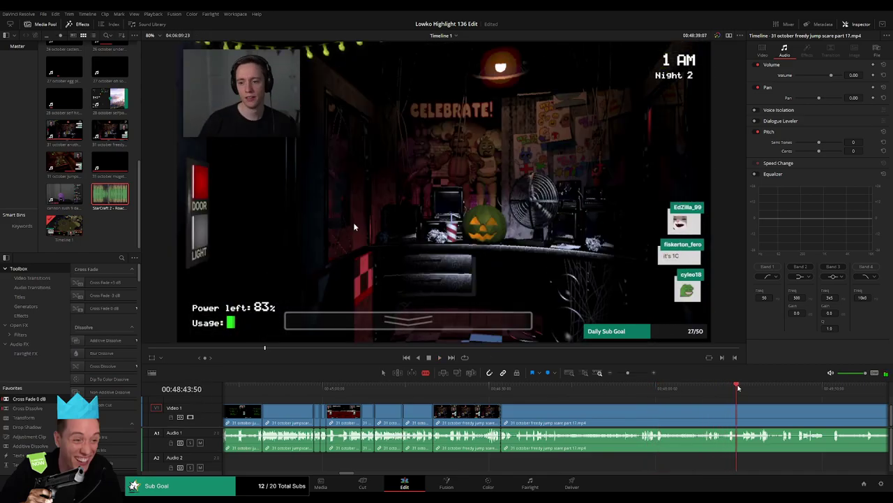
- Zoom the timeline in and ripple delete the slow night 2 section
key("ctrl+equal")
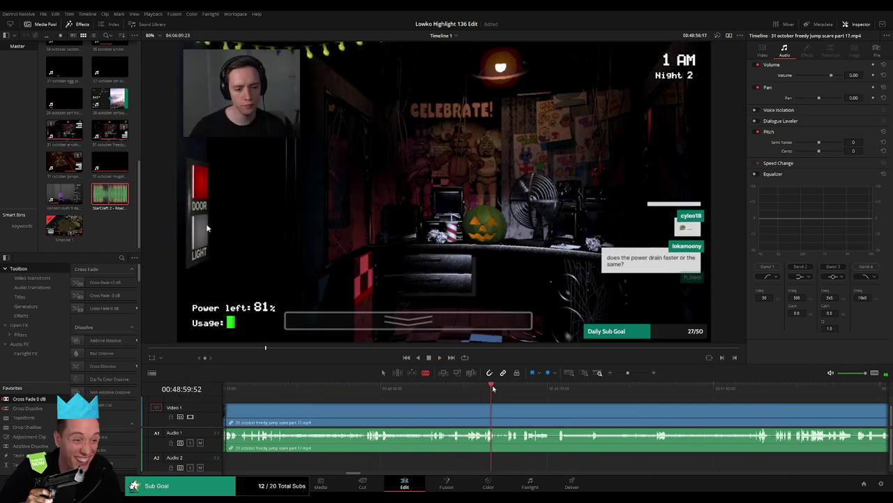
key("space")
key("space")
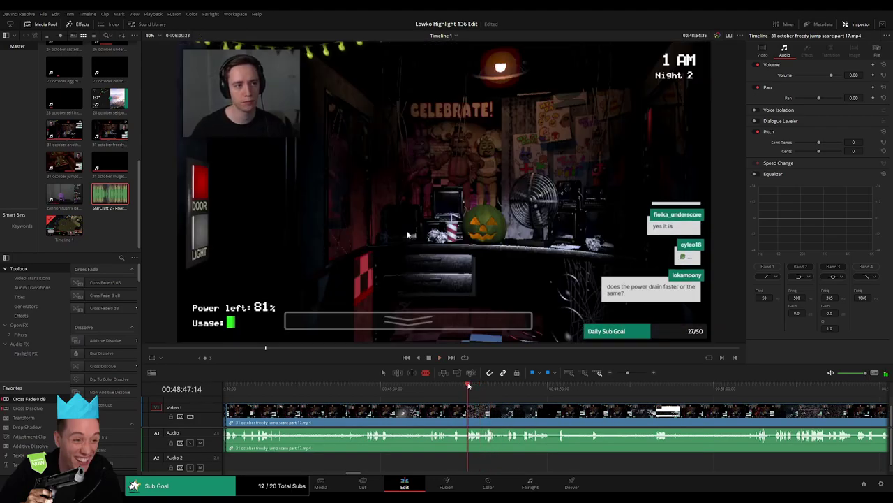
left_click(587, 375)
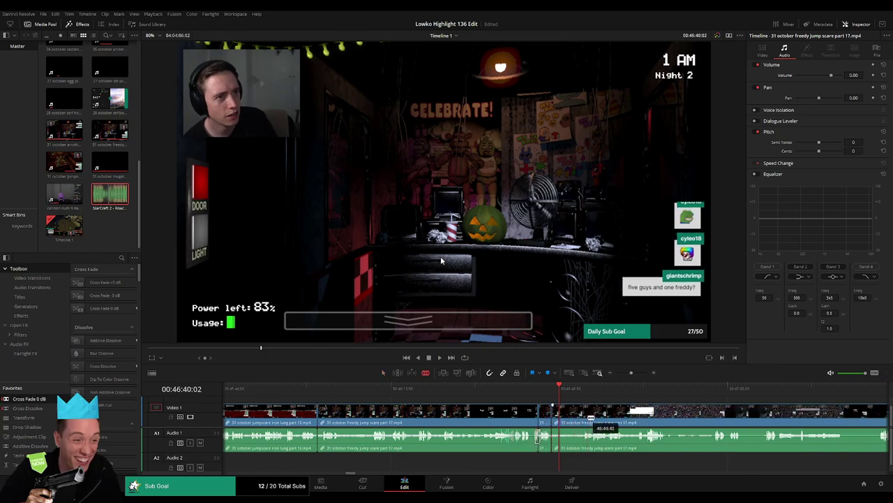
key("ctrl+shift+bracketleft")
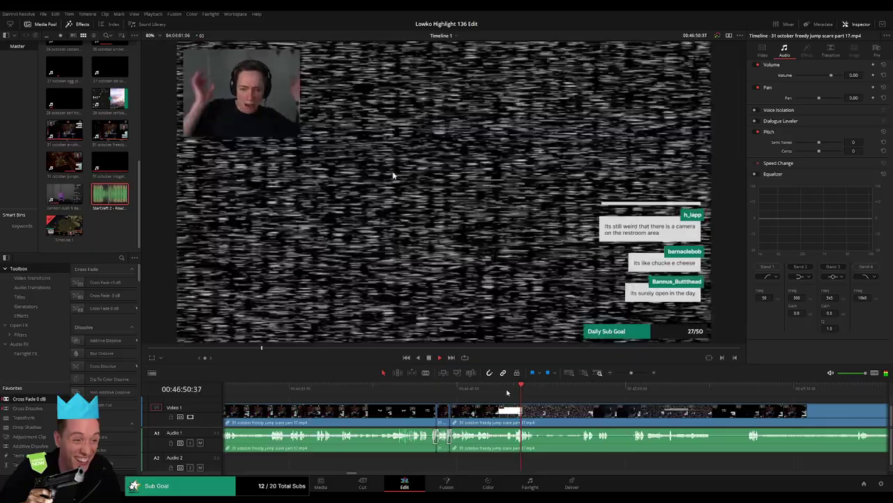
- Split the part 17 clip exactly at the night 2 jumpscare
left_click_drag(631, 372, 637, 374)
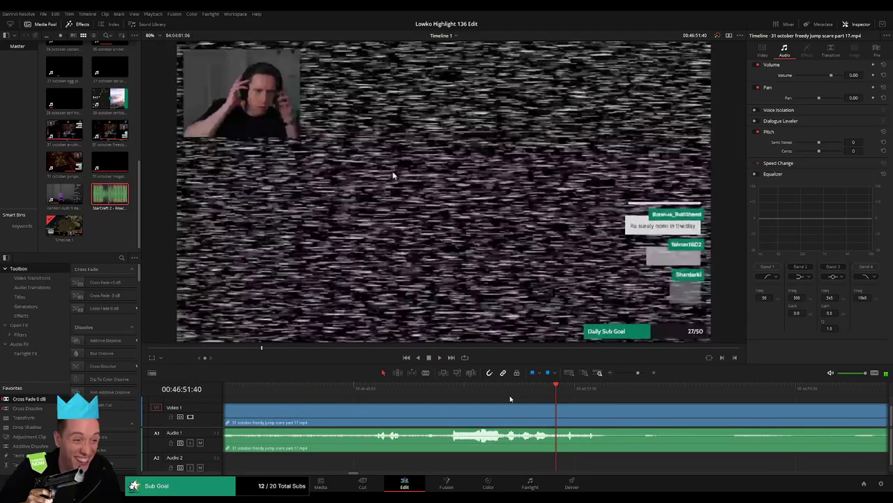
key("shift+Left")
key("shift+Left")
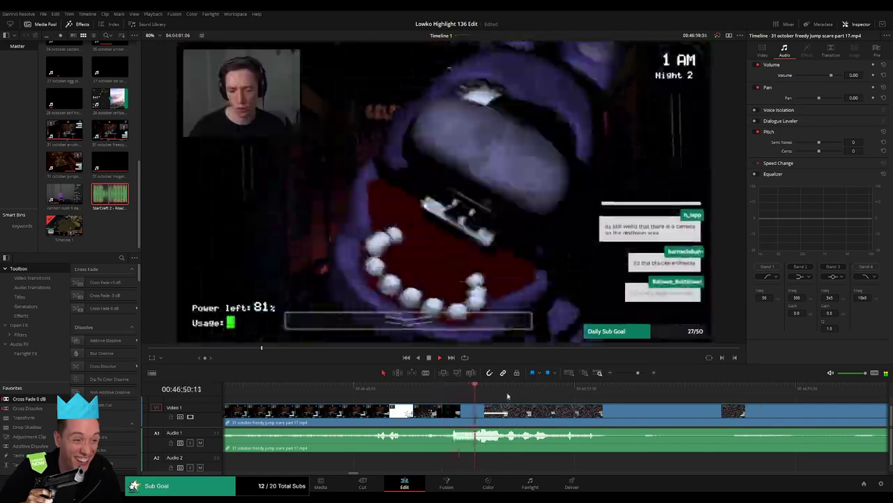
key("ctrl+b")
key("space")
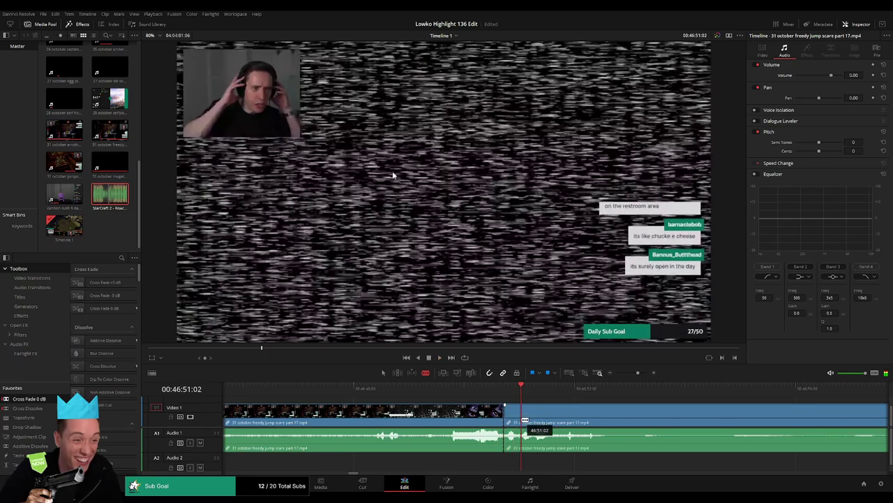
- Place the StarCraft 2 Roach Quotes sound on Audio 2 at the night 2 jumpscare and play it back
key("a")
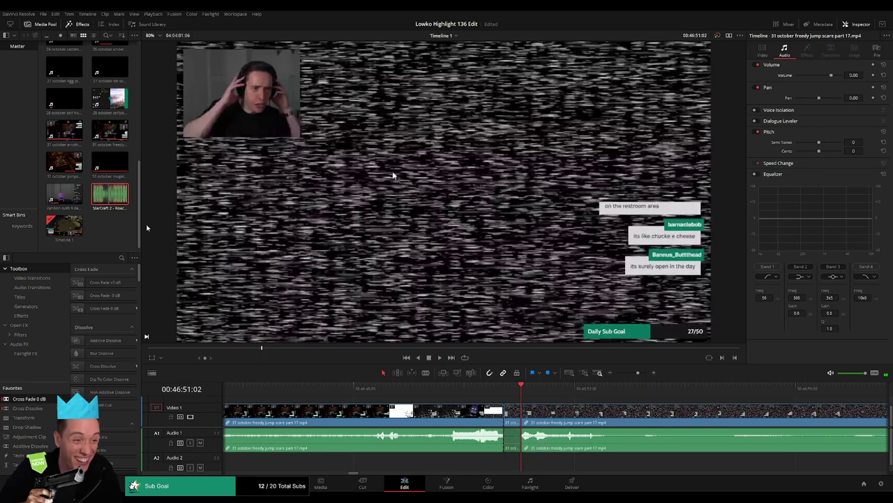
double_click(107, 198)
left_click_drag(499, 467, 500, 466)
type("-23")
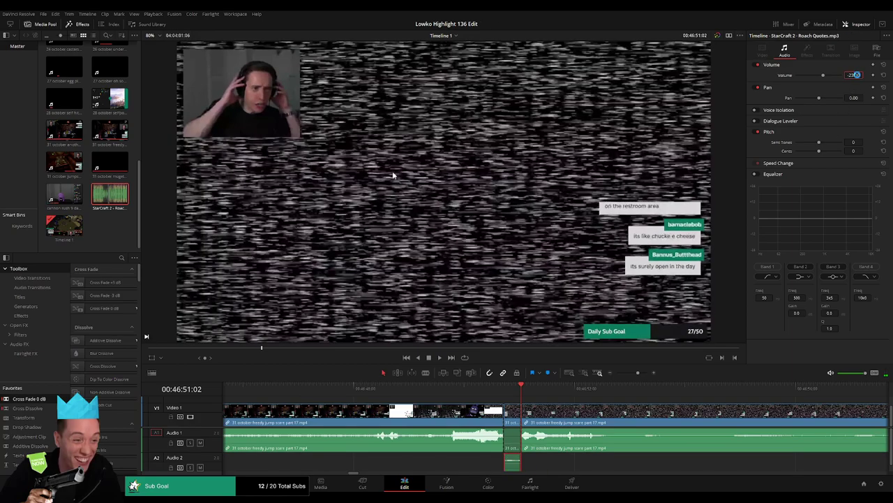
left_click(368, 386)
key("space")
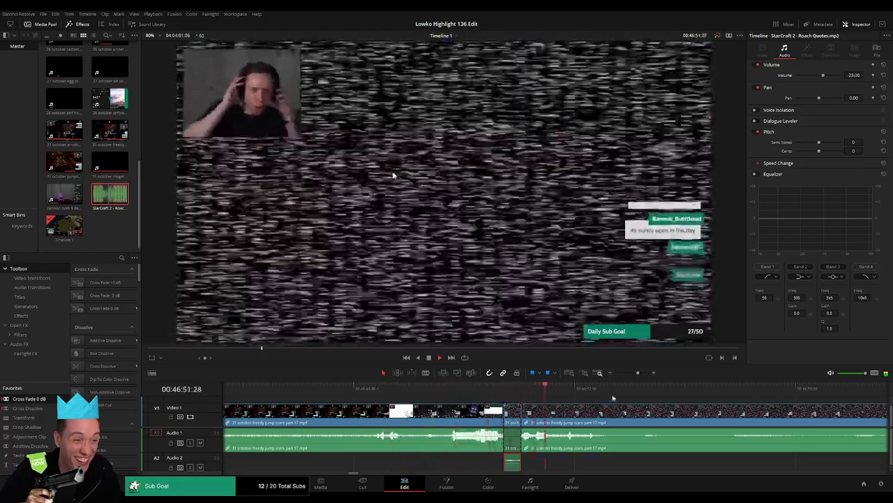
- Split the clip after the jumpscare at the playhead and move ahead in the footage
scroll(460, 416, "down", 3)
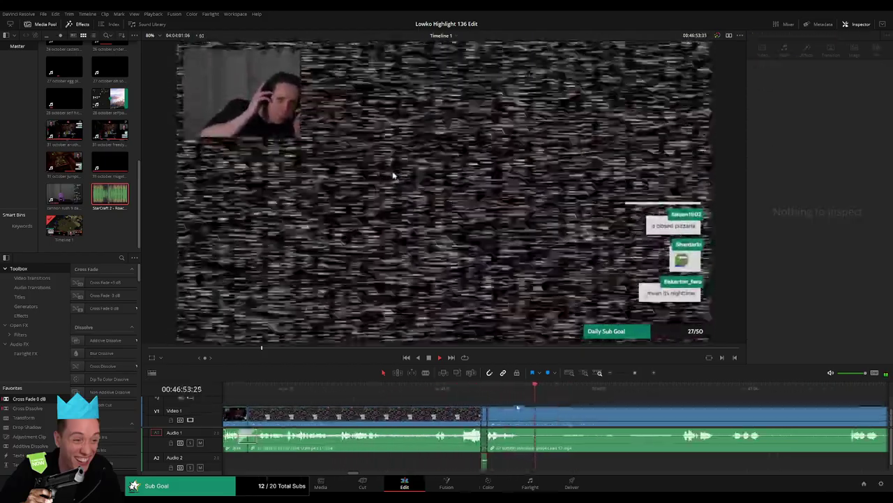
left_click(460, 416)
key("ctrl+b")
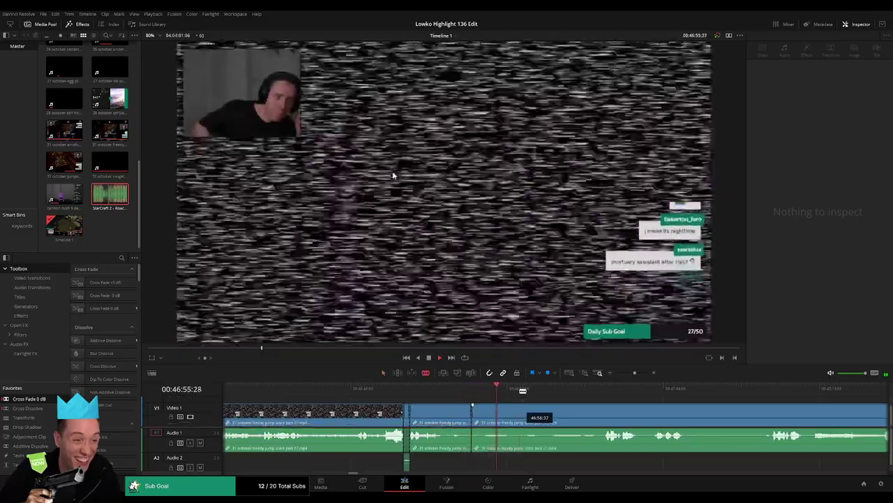
left_click(603, 391)
left_click(603, 411)
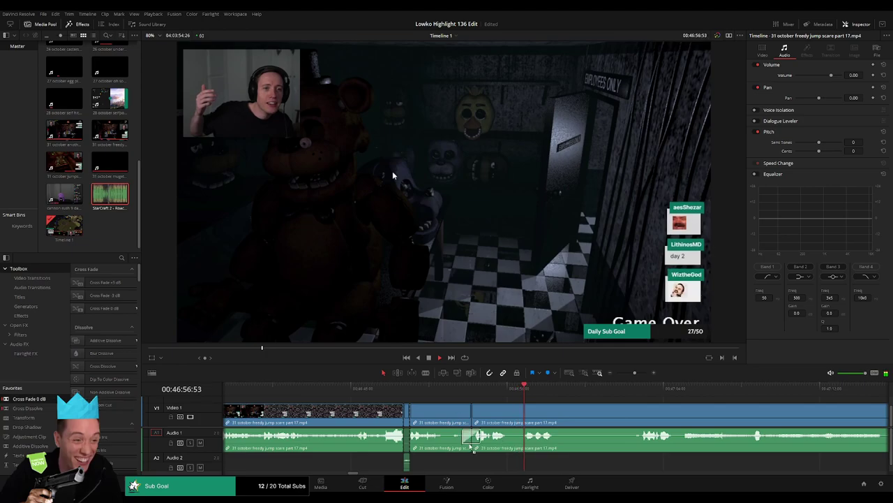
- Ripple delete the dull stretches of night 2 camera footage around the playhead
scroll(464, 415, "right", 3)
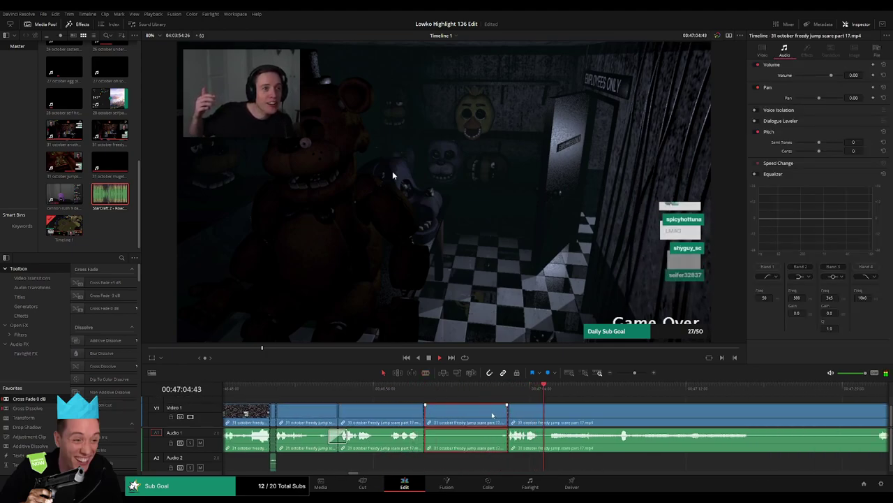
key("Delete")
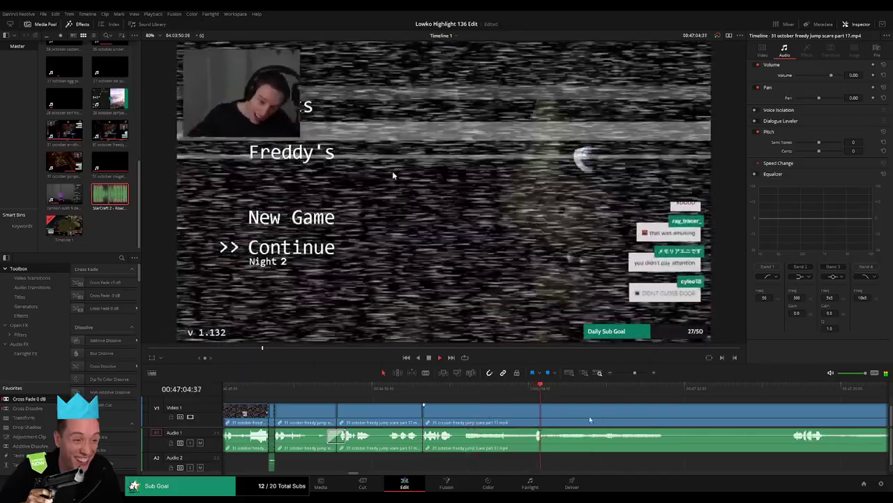
scroll(590, 418, "right", 3)
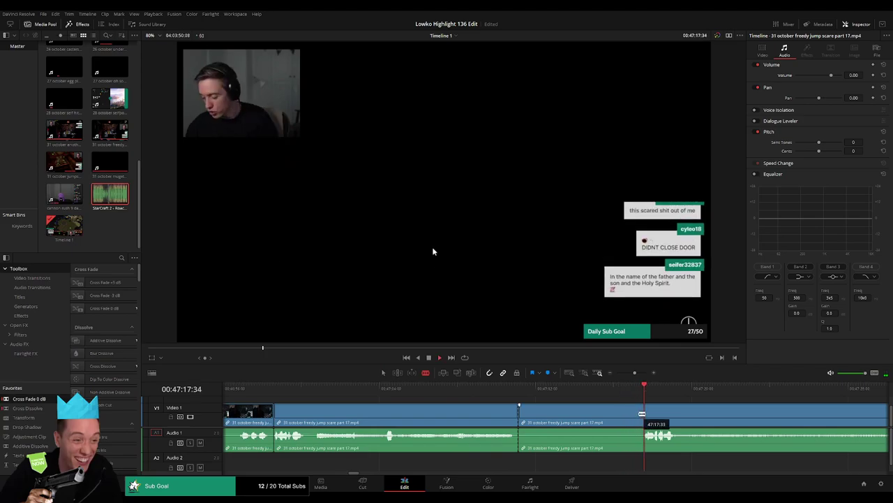
key("BackSpace")
key("BackSpace")
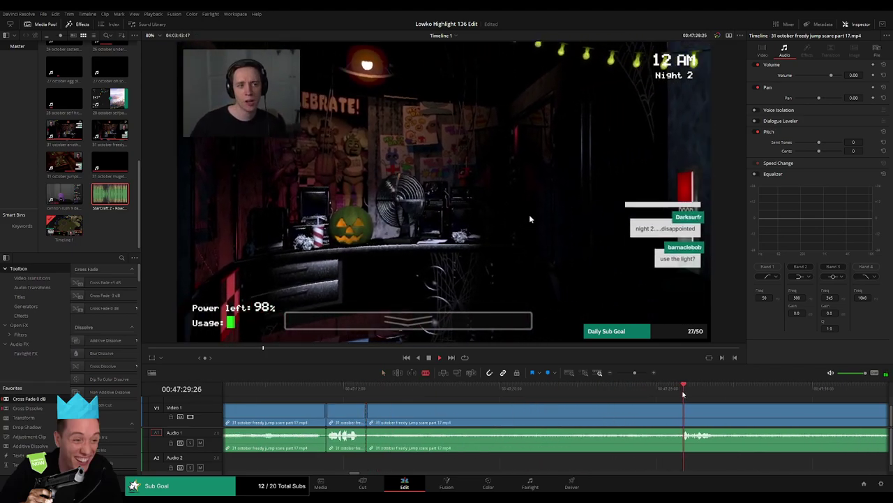
key("ctrl+b")
left_click(643, 415)
key("Delete")
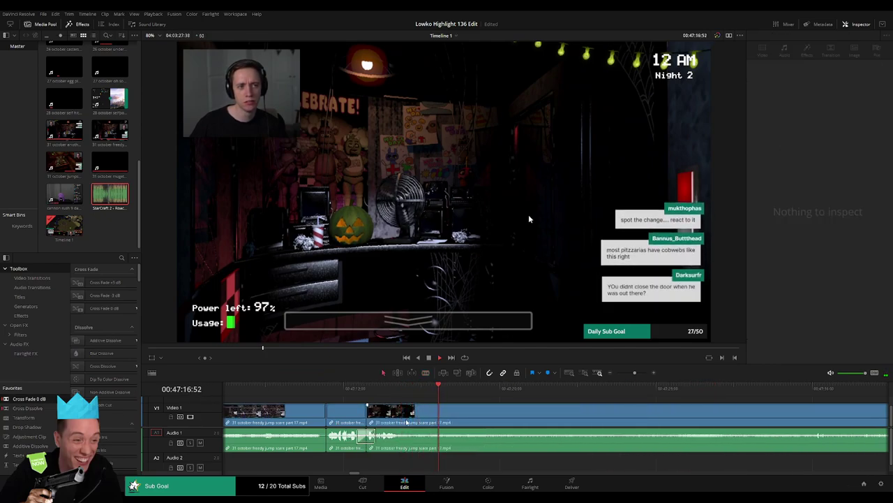
- Blade the later night 2 footage at a new cut point and ripple delete the section before it
left_click_drag(634, 372, 632, 375)
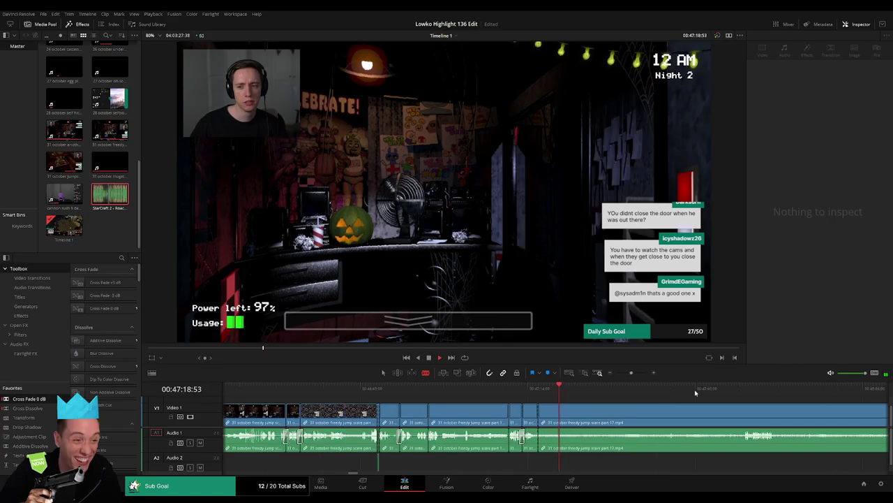
left_click(531, 415)
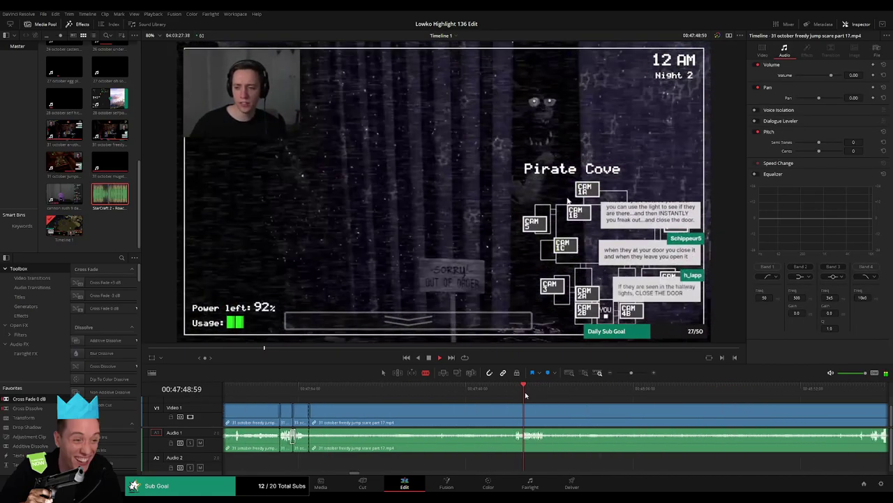
left_click_drag(614, 388, 869, 404)
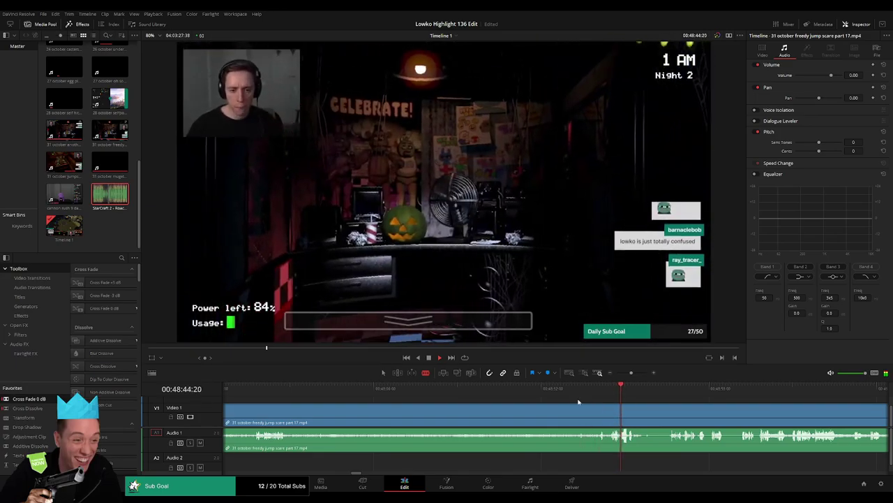
left_click(575, 399)
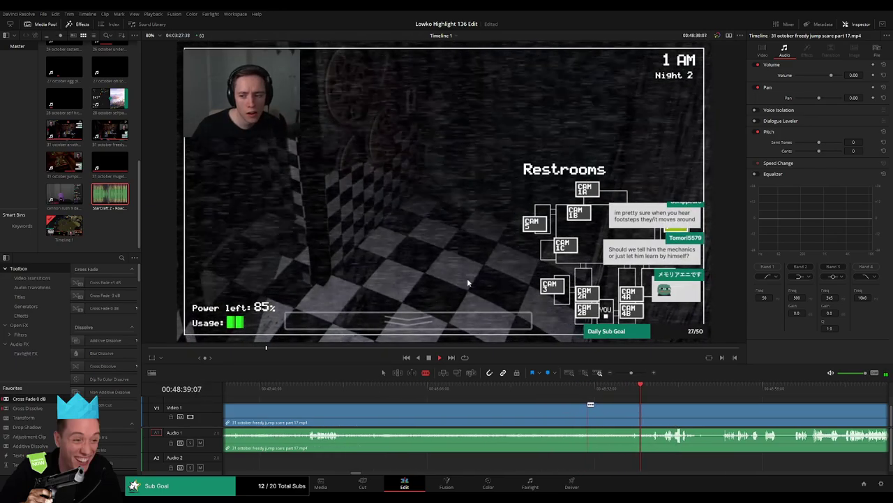
left_click(632, 419)
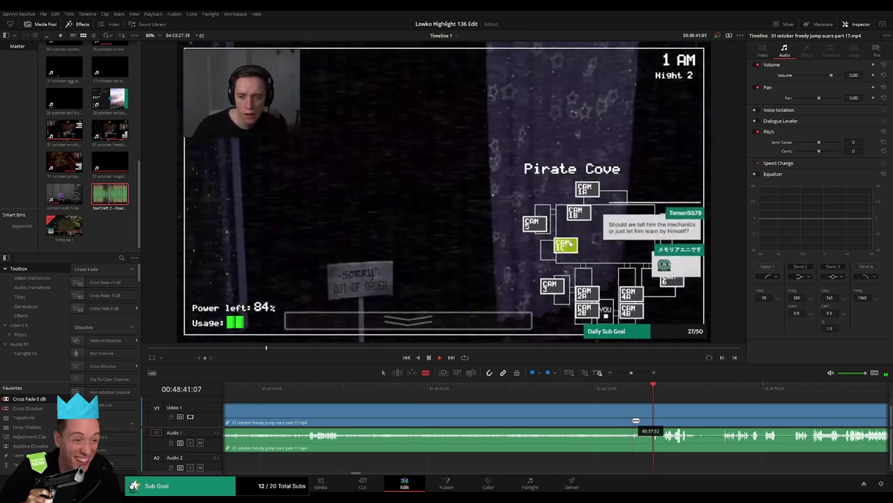
key("a")
left_click(610, 421)
key("Delete")
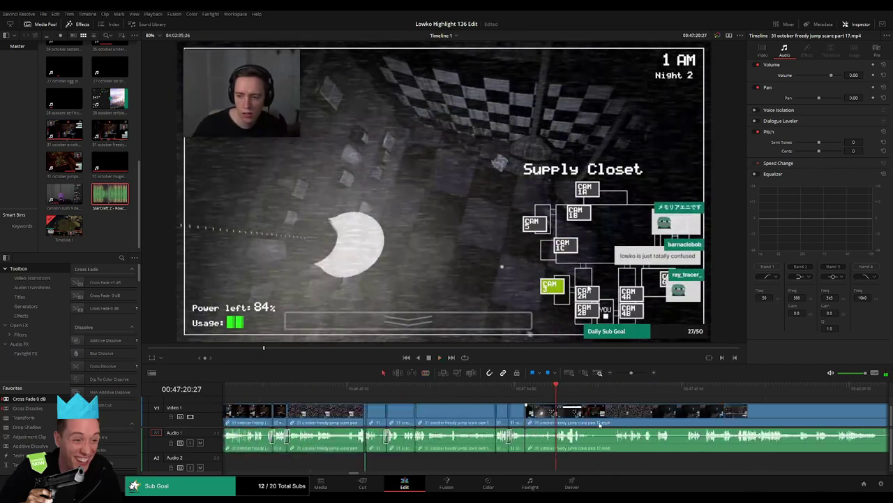
- Play back the trimmed footage and find Foxy's appearance in Pirate Cove
left_click(514, 396)
key("space")
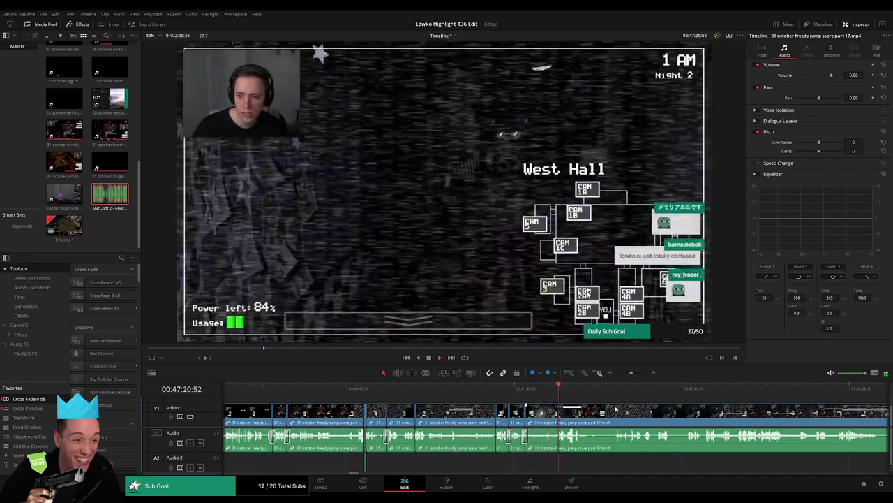
left_click_drag(615, 409, 488, 401)
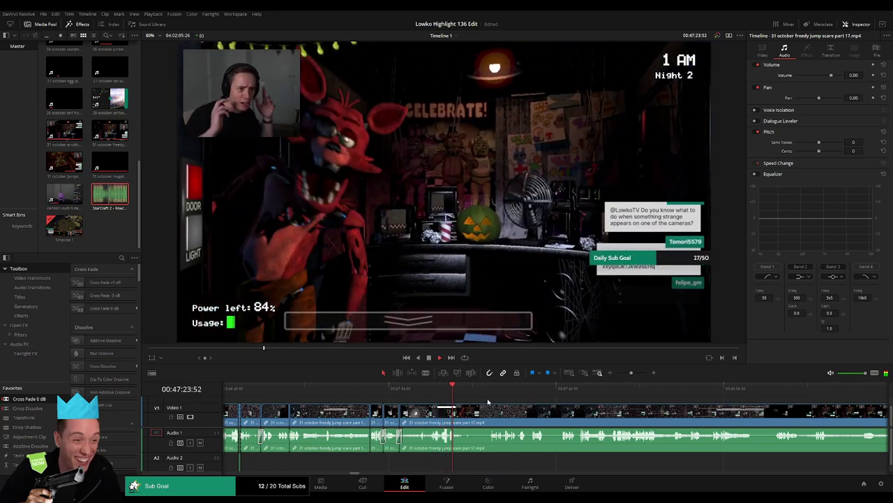
scroll(605, 381, "up", 3)
left_click(496, 388)
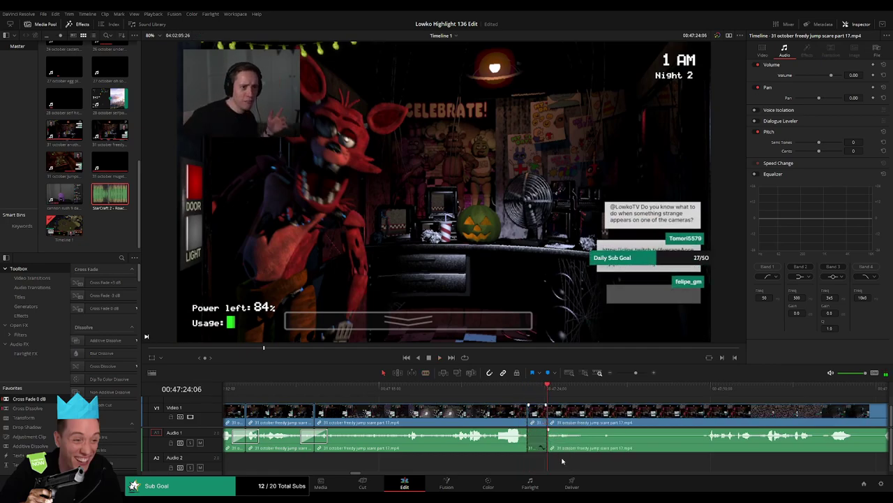
- Place the Roach Quotes sound on Audio 2 at Foxy's jumpscare and play it back
mouse_move(114, 199)
left_mouse_down()
mouse_move(551, 467)
mouse_move(530, 461)
left_mouse_up()
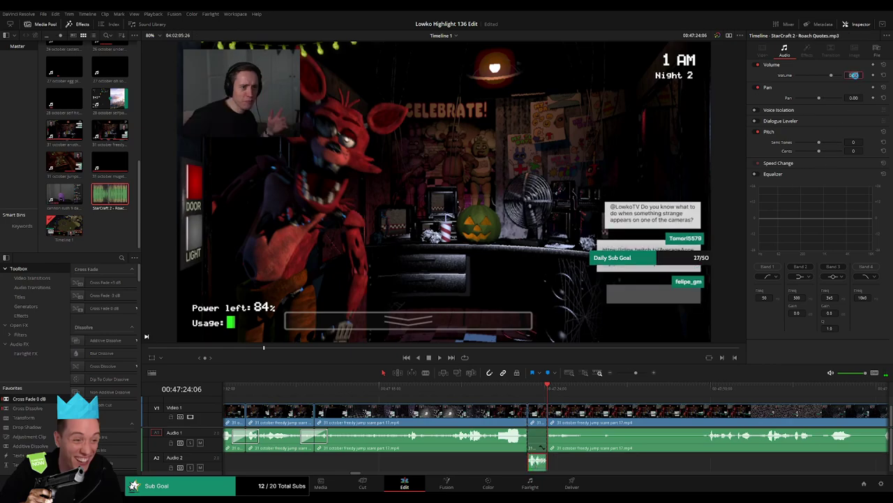
left_click(521, 395)
key("space")
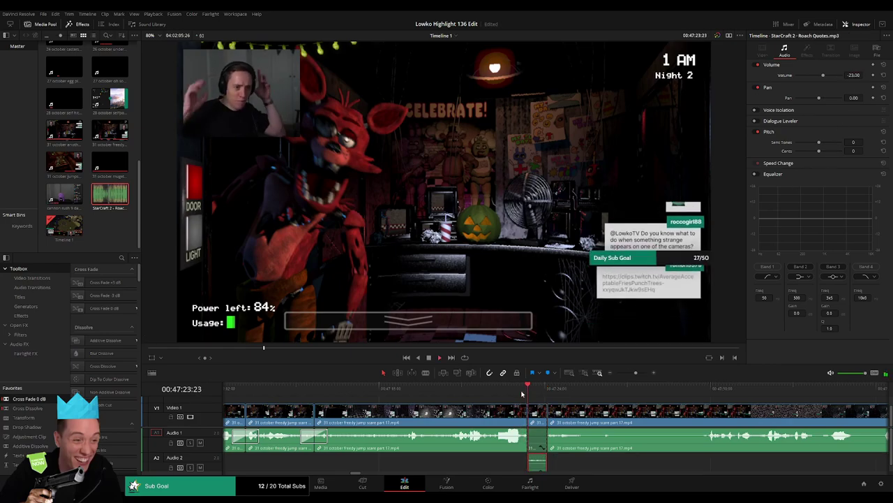
scroll(579, 403, "right", 3)
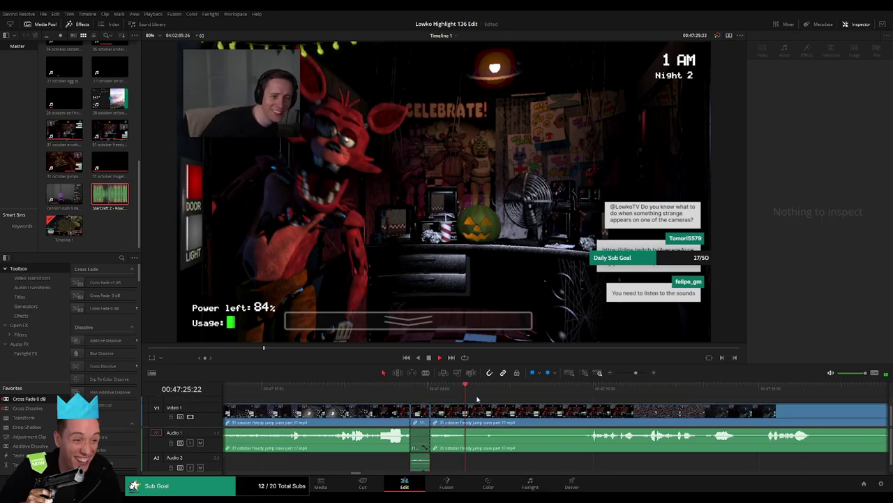
left_click(545, 397)
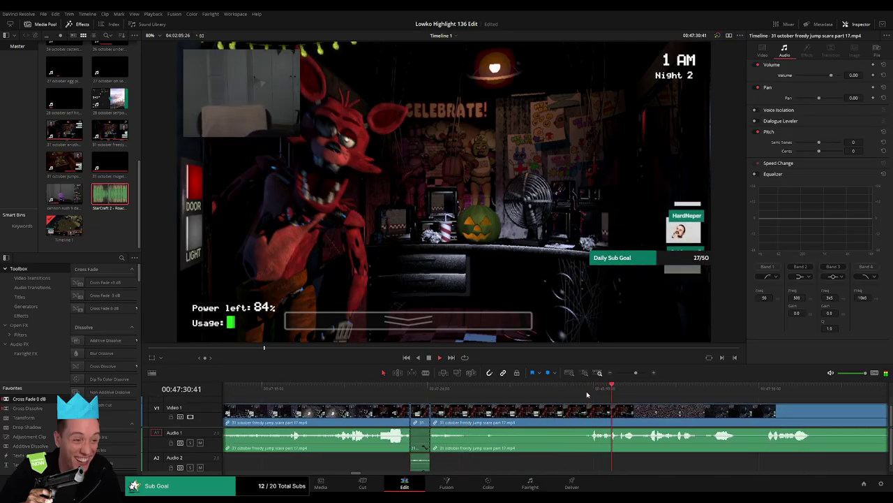
- Blade the footage at the game-over moment, ripple delete the leftover piece, and scrub the menu footage
mouse_move(636, 372)
left_mouse_down()
mouse_move(625, 375)
mouse_move(634, 373)
left_mouse_up()
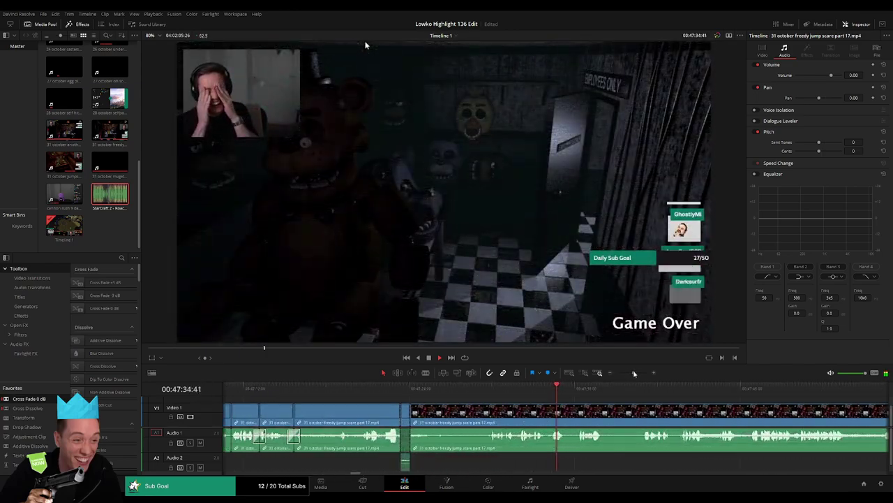
scroll(573, 392, "right", 3)
key("b")
left_click(473, 412)
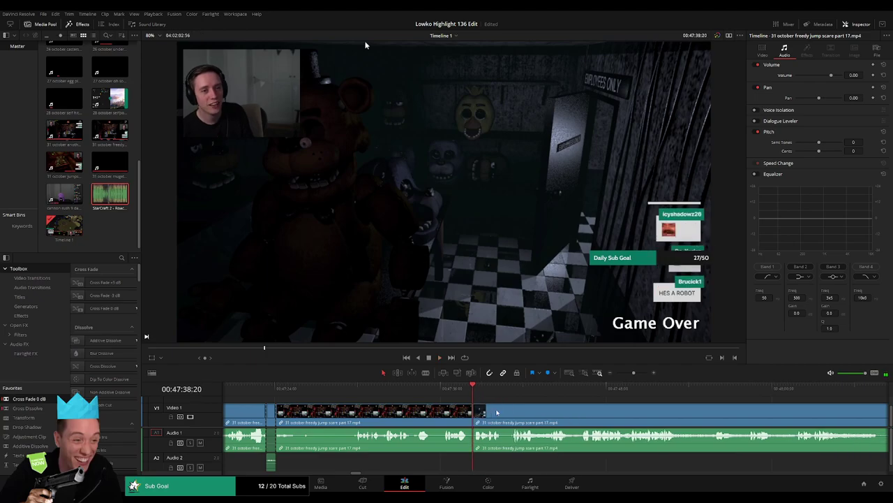
scroll(556, 412, "right", 3)
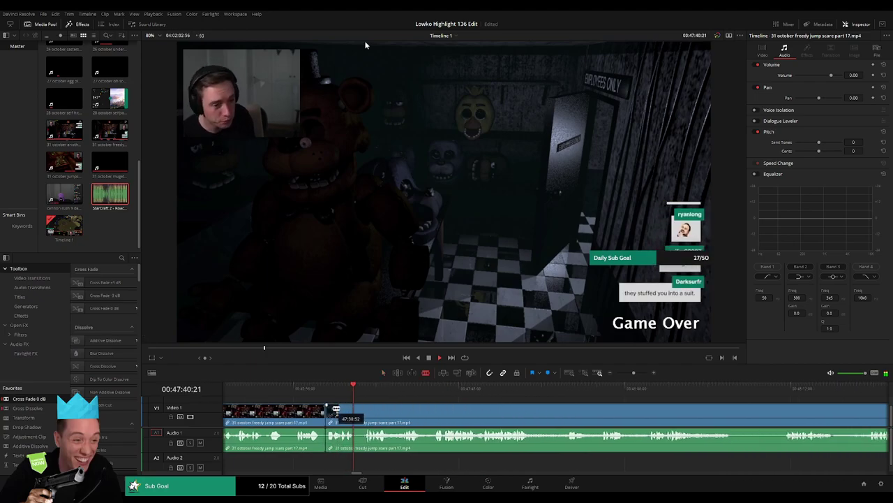
key("BackSpace")
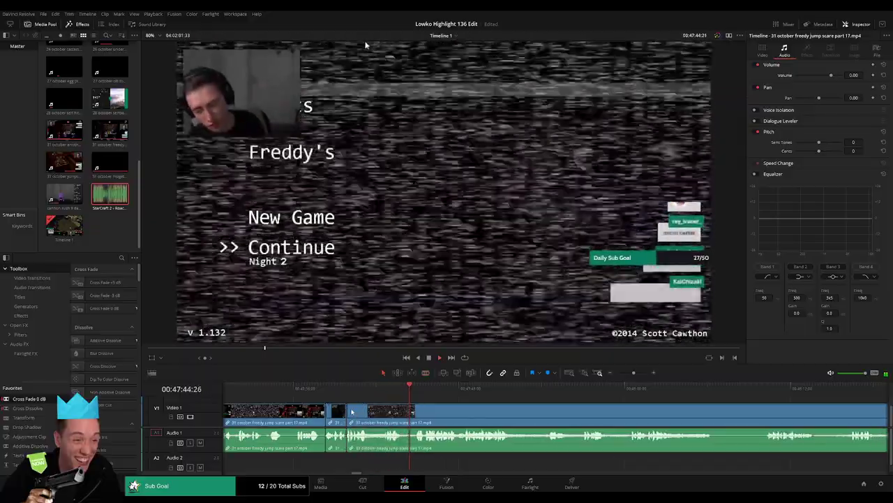
scroll(380, 414, "right", 2)
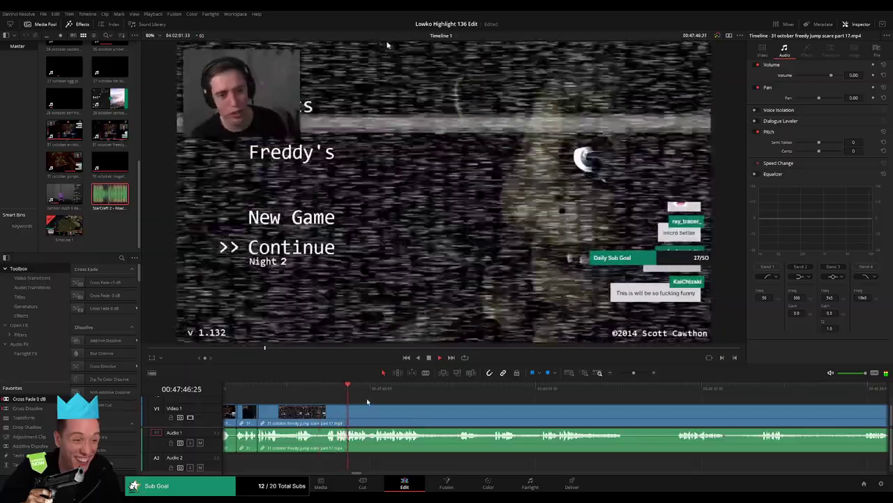
left_click(411, 395)
left_click_drag(412, 397, 554, 394)
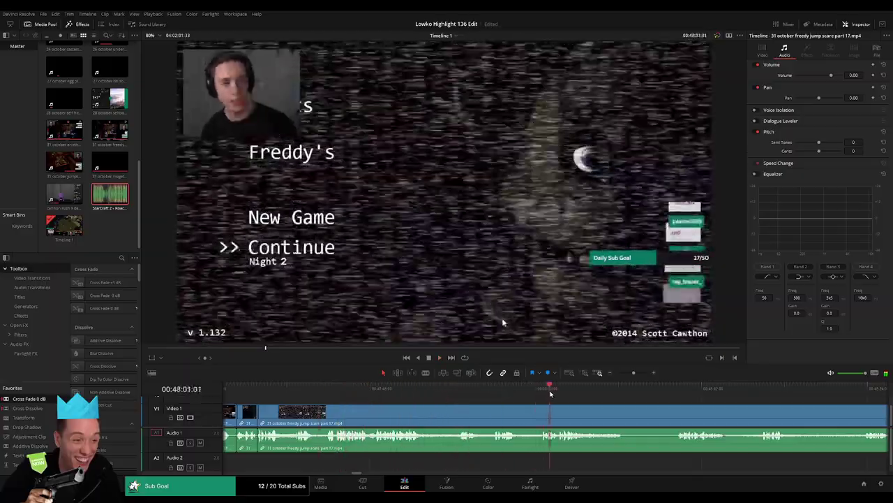
- Blade and ripple delete the night 2 menu and waiting footage, then advance to later footage
key("b")
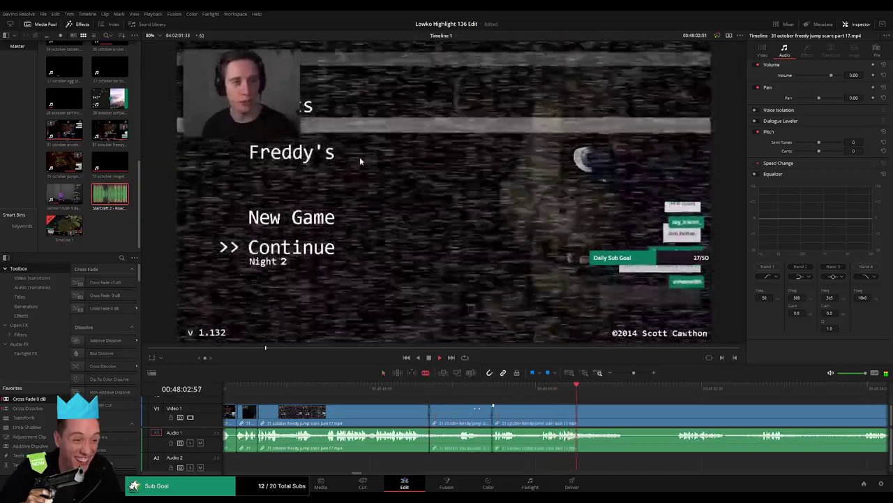
key("a")
key("Delete")
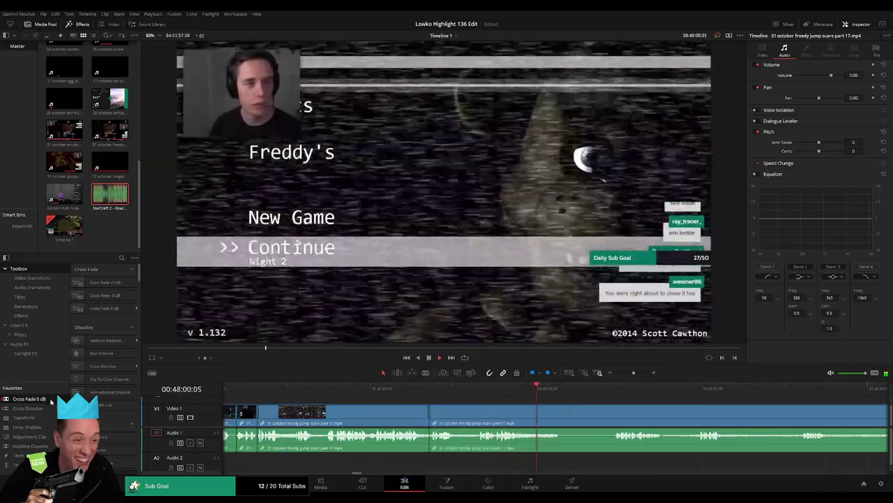
scroll(511, 414, "down", 1)
key("b")
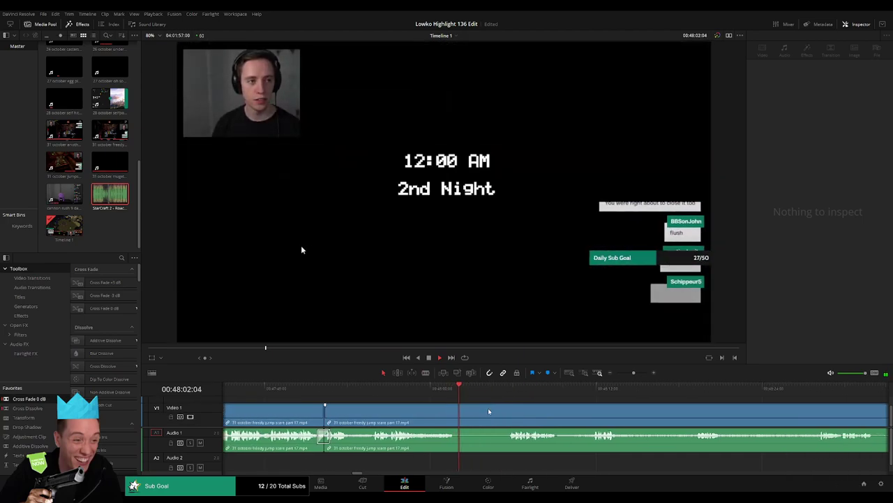
left_click(513, 412)
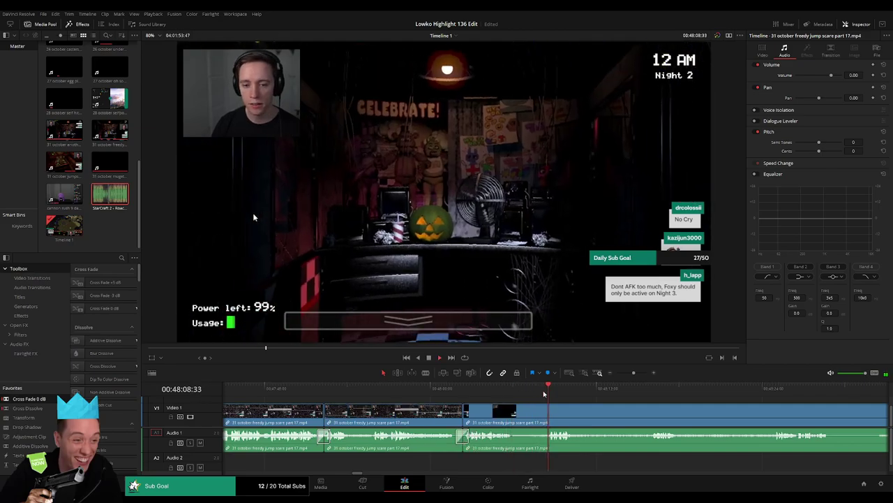
key("b")
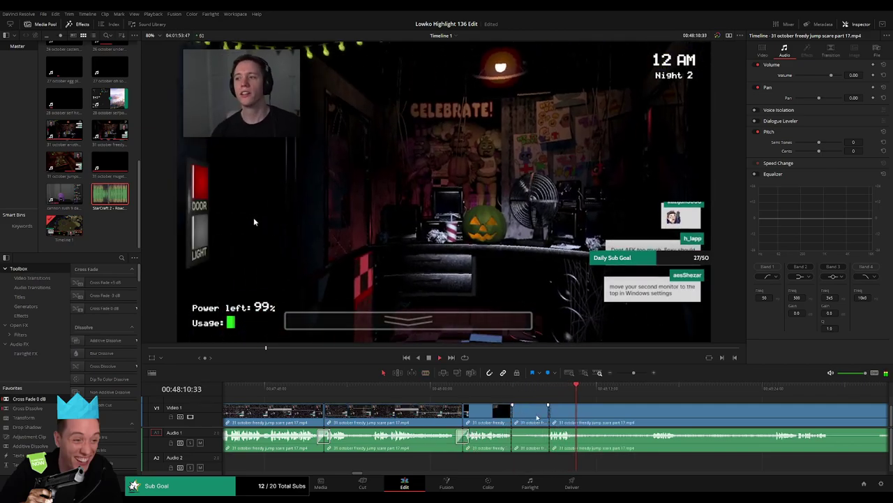
key("a")
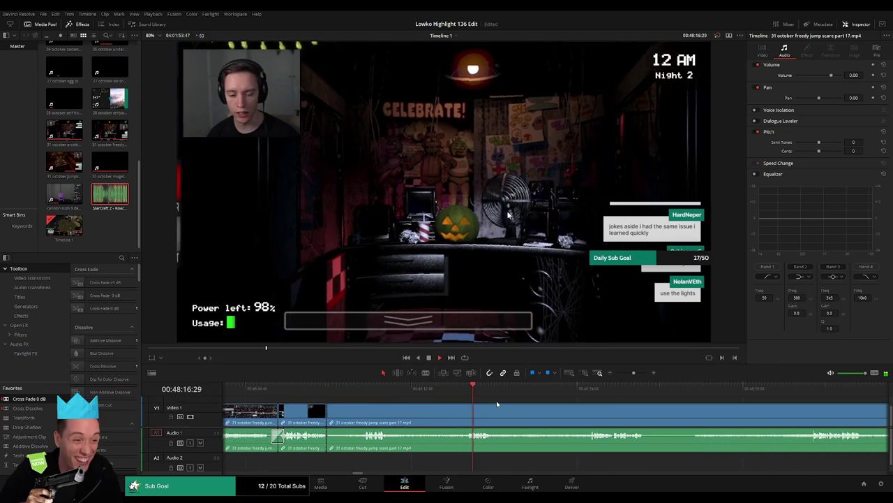
left_click(588, 389)
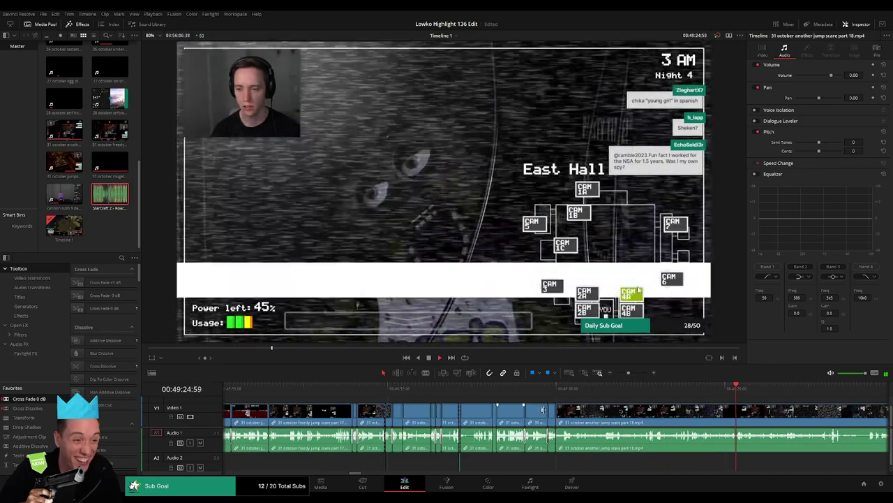
- Blade part 18 before Bonnie's night 4 jumpscare and ripple delete the dead footage before it
left_click_drag(545, 389, 623, 389)
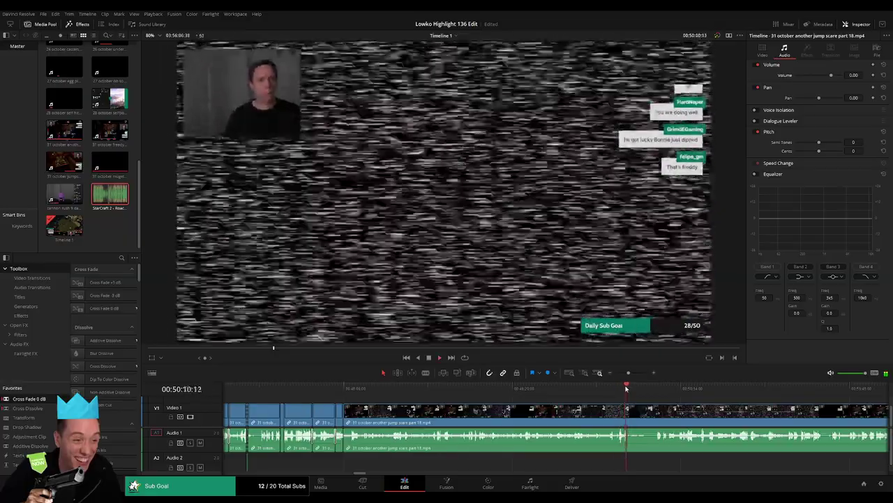
left_click_drag(626, 388, 611, 389)
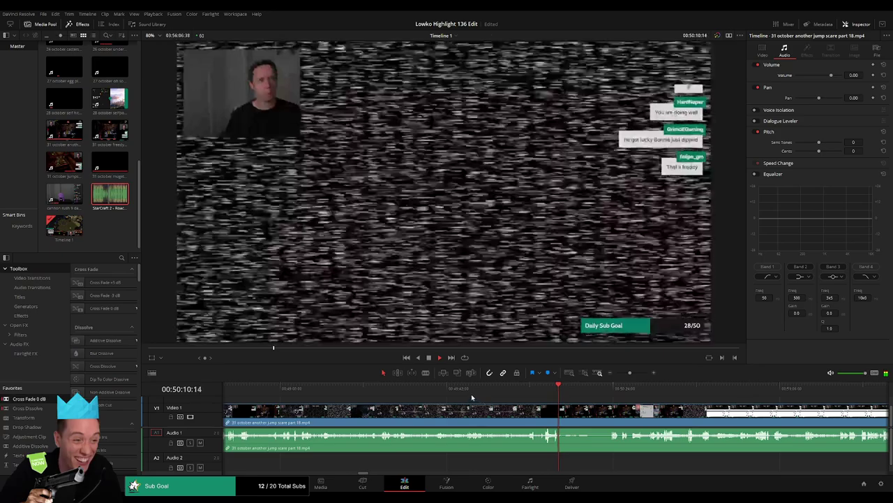
left_click(475, 388)
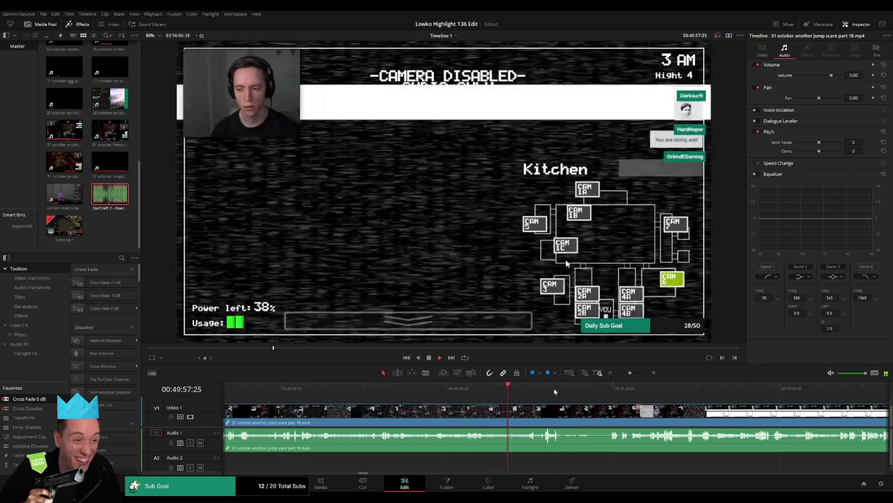
left_click(629, 372)
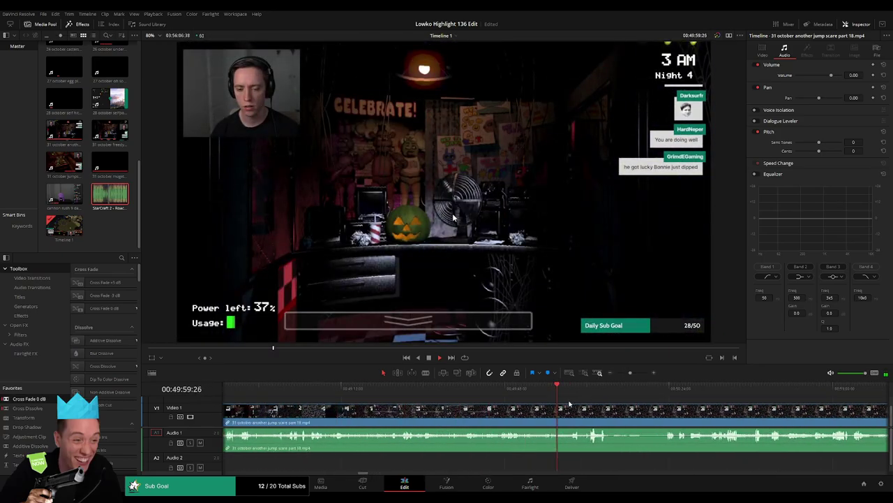
key("b")
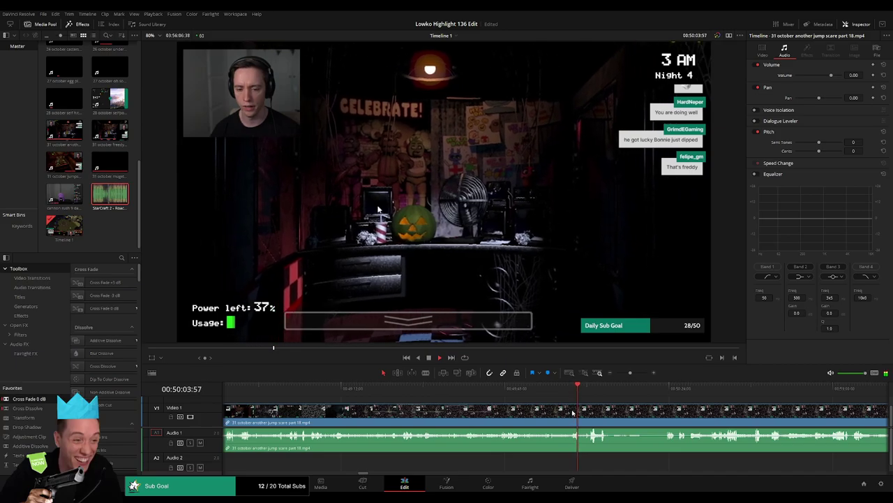
left_click(571, 412)
key("a")
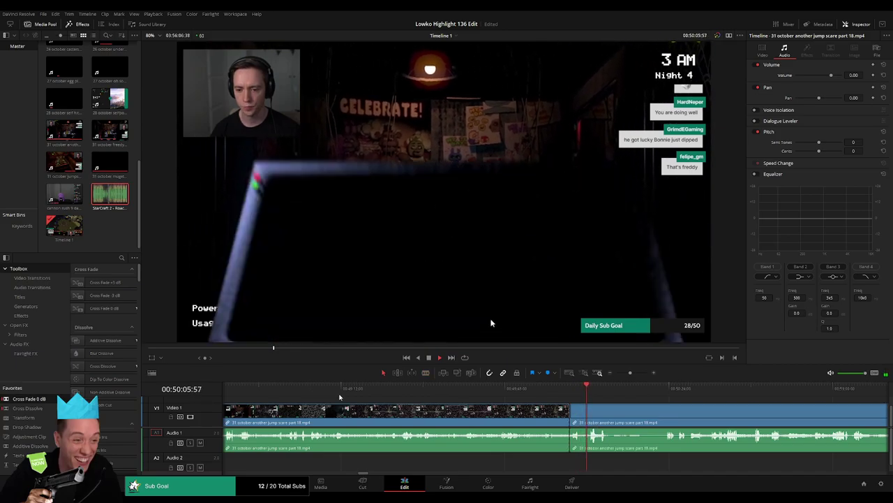
key("Delete")
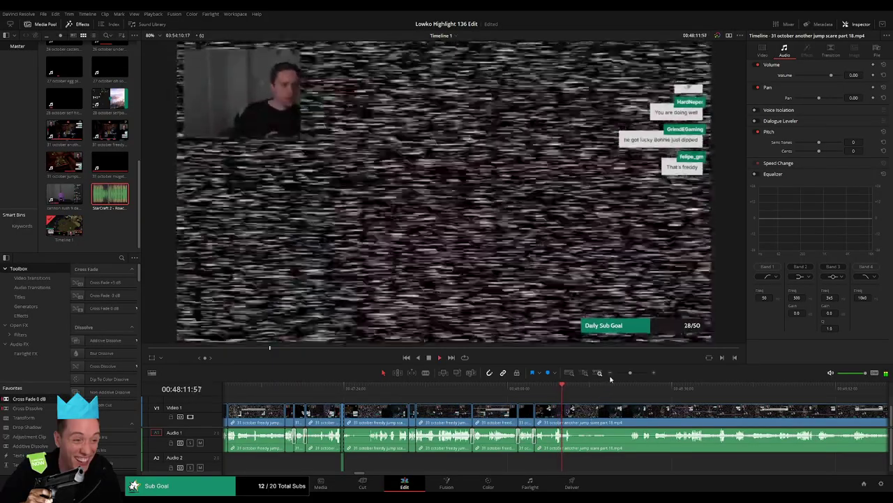
- Zoom in and split the clip again right after the jumpscare
key("ctrl+equal")
left_click(534, 389)
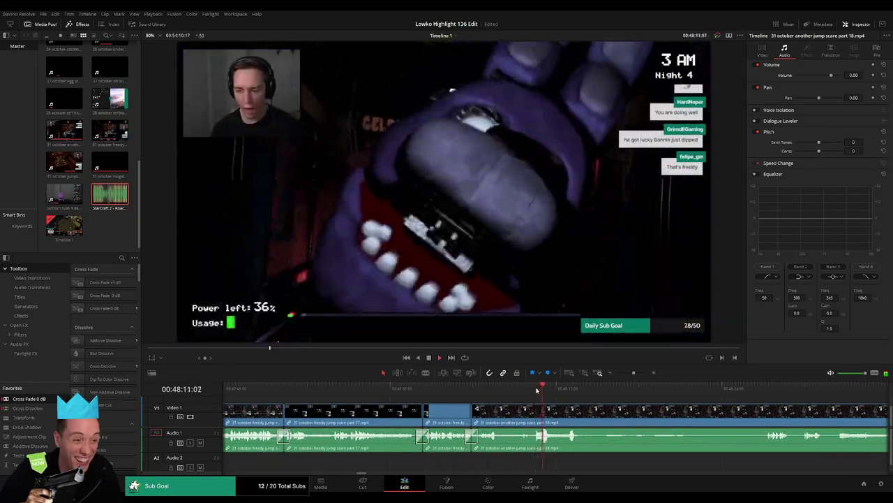
left_click(565, 412)
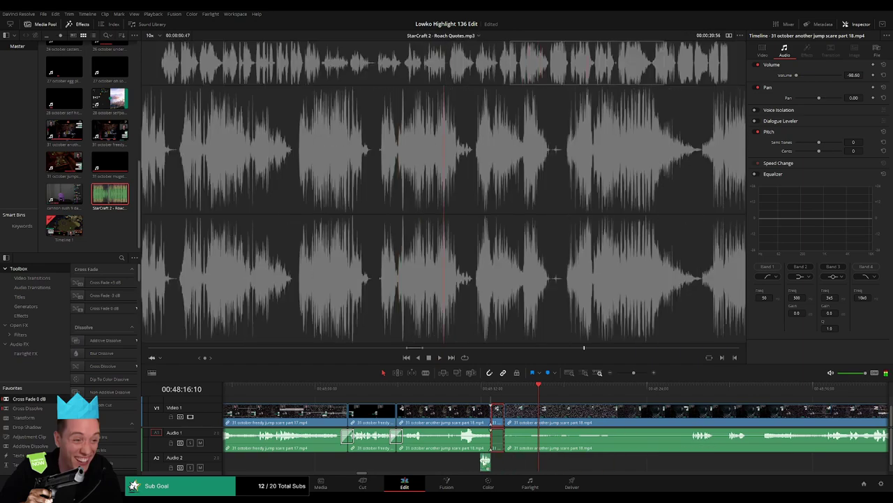
- Slide the A2 Roach Quotes clip onto the Bonnie jumpscare cut, then ripple delete the following V1/A1 stretch
left_click_drag(485, 461, 496, 461)
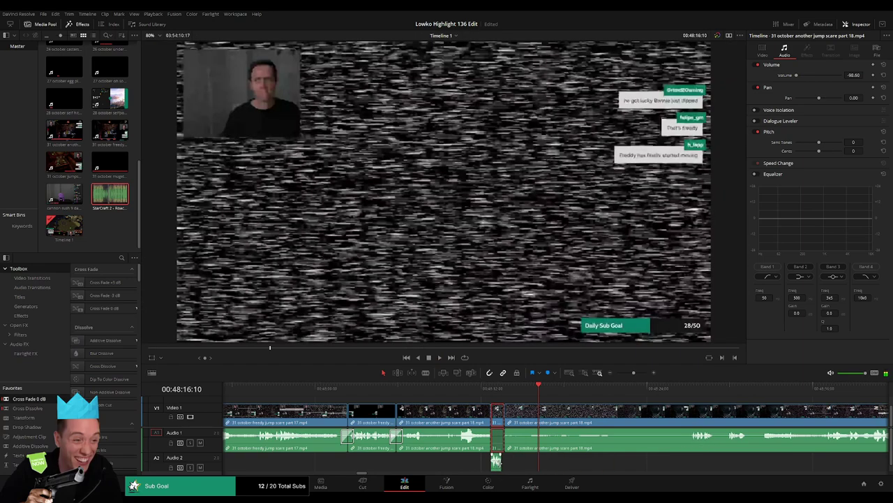
left_click(497, 461)
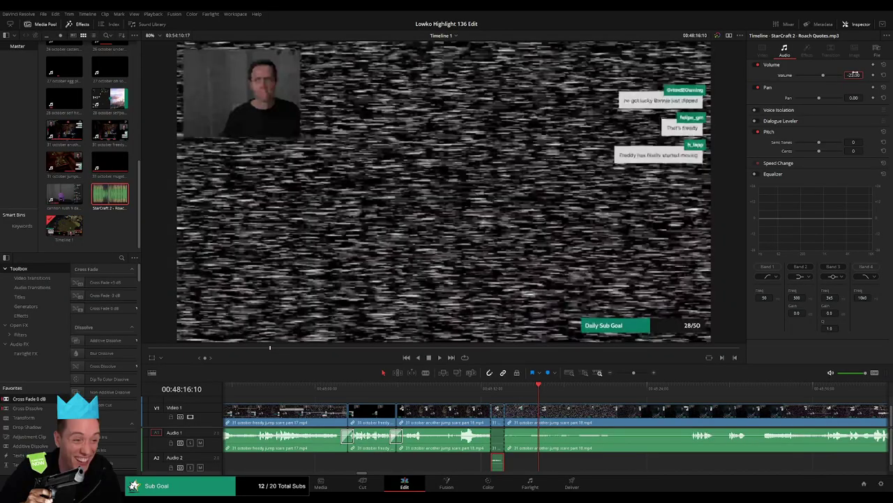
left_click(543, 405)
key("l")
key("l")
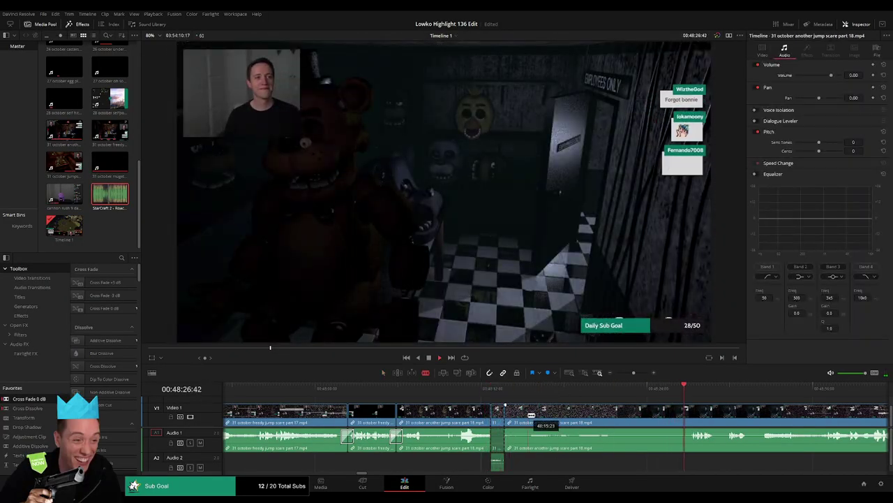
mouse_move(531, 415)
left_mouse_down()
mouse_move(688, 413)
mouse_move(630, 409)
left_mouse_up()
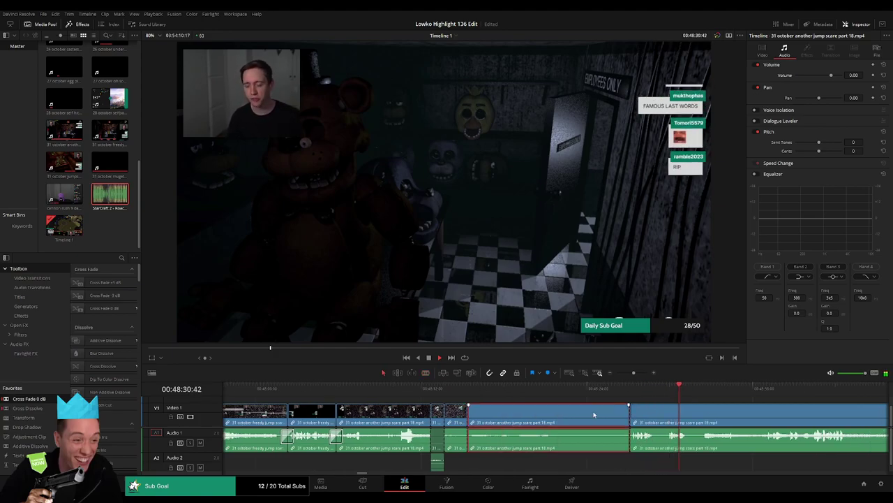
key("Delete")
- Skim and play through the later night 4 footage, zooming in to locate the static burst
mouse_move(529, 401)
left_mouse_down()
mouse_move(671, 410)
mouse_move(755, 397)
mouse_move(676, 388)
mouse_move(750, 397)
left_mouse_up()
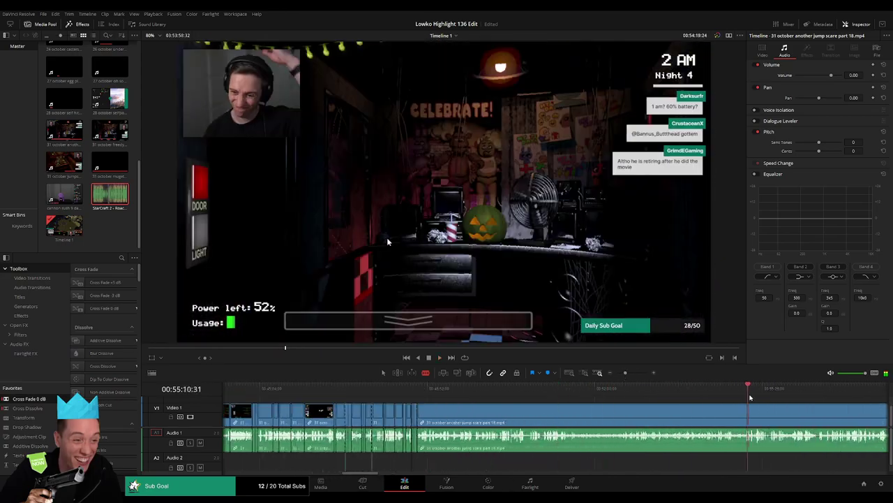
key("space")
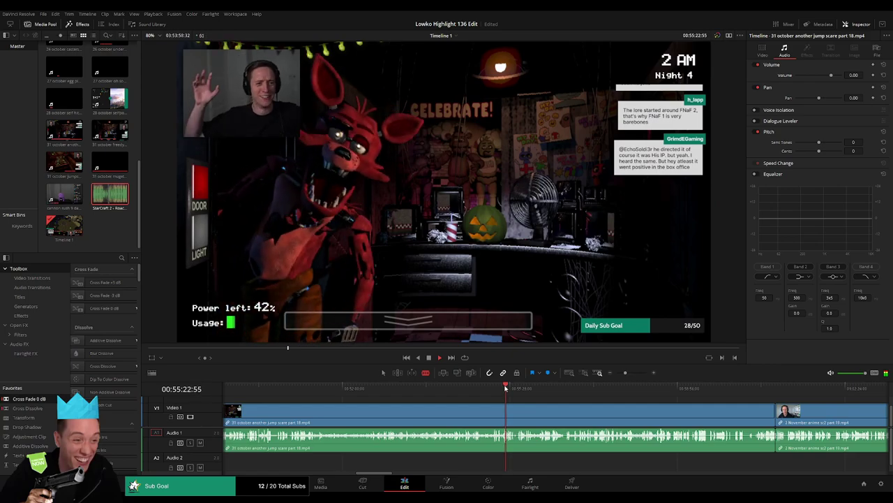
left_click_drag(514, 388, 717, 394)
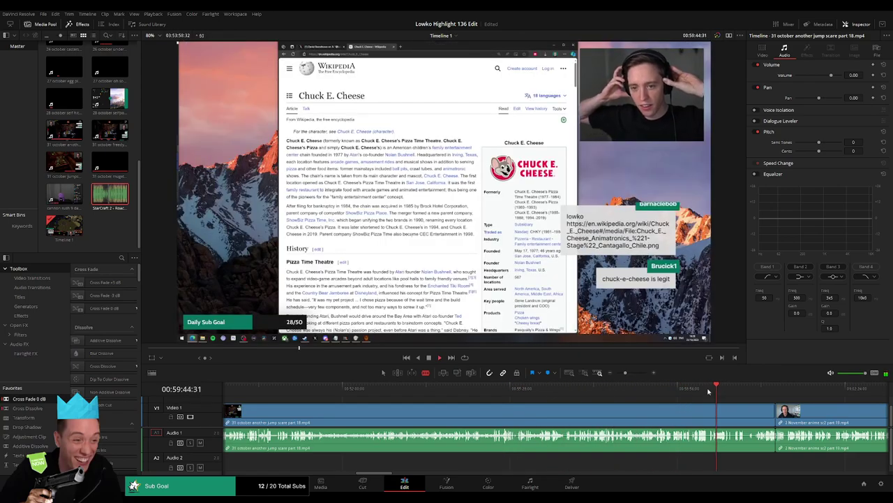
left_click(698, 388)
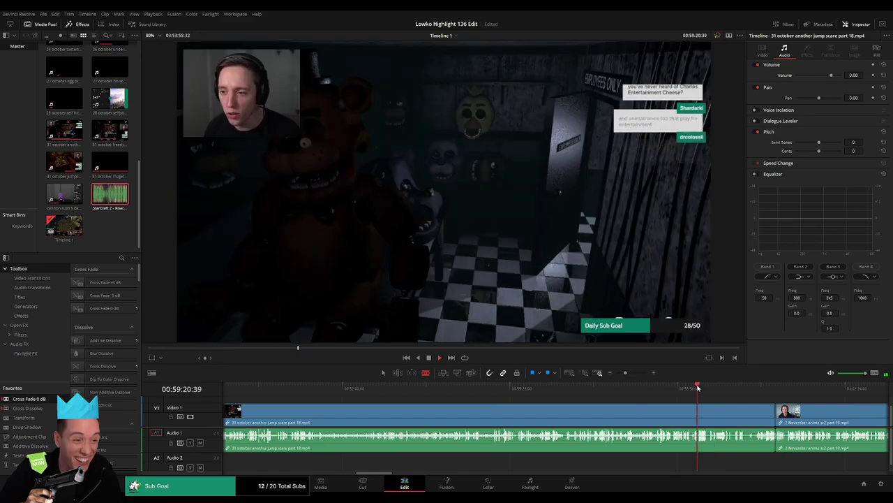
left_click(664, 388)
left_click(657, 388)
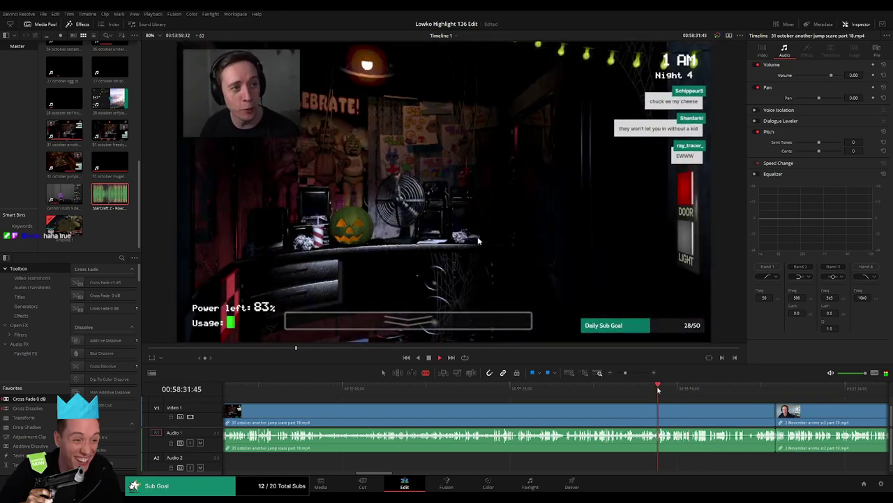
left_click_drag(626, 377, 631, 373)
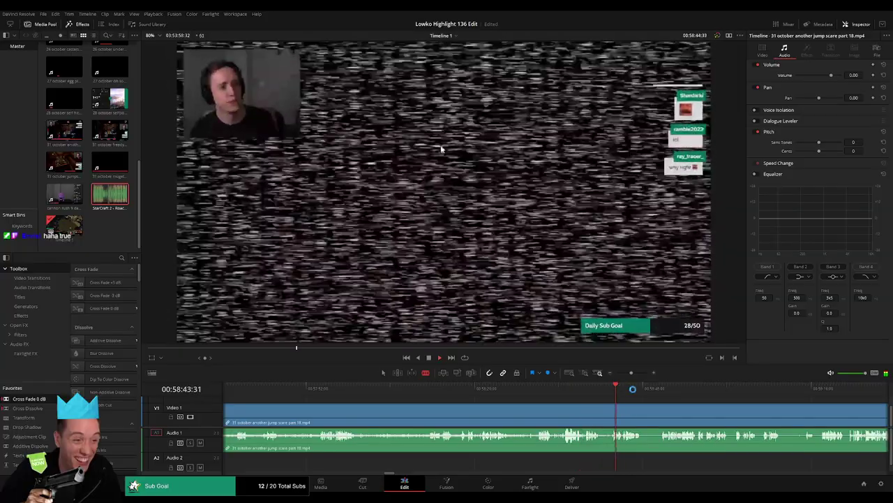
left_click(808, 388)
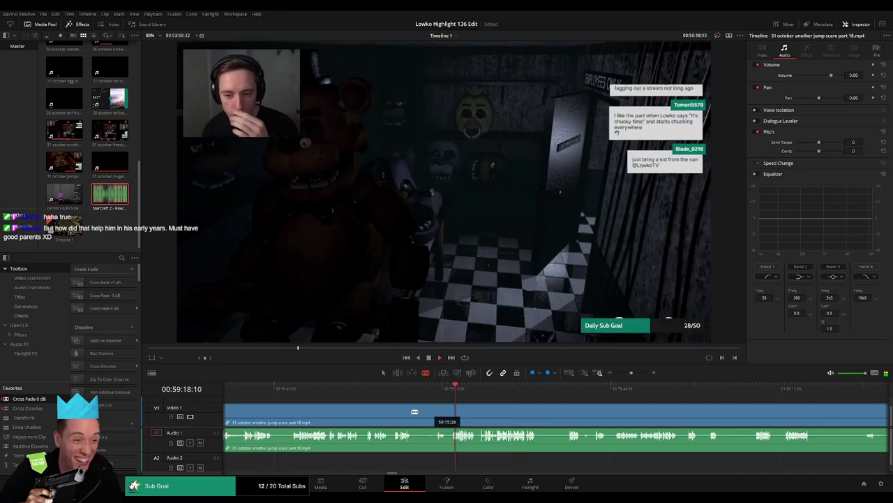
left_click(466, 405)
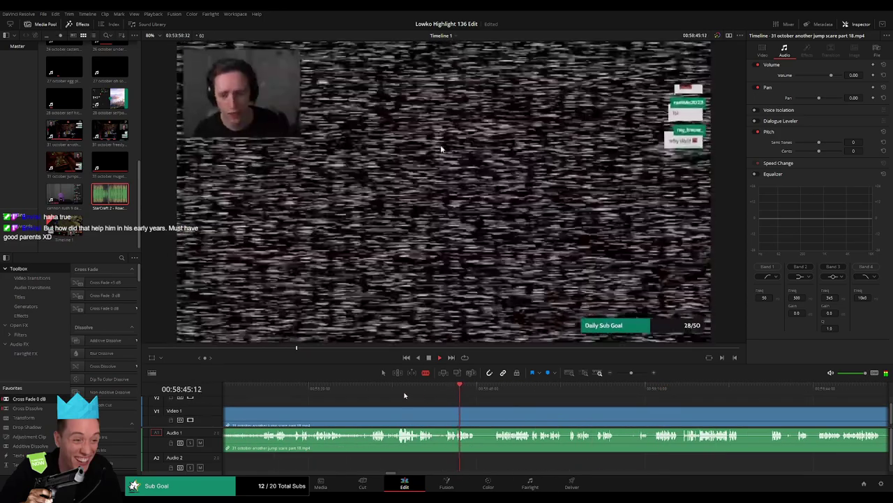
left_click(400, 405)
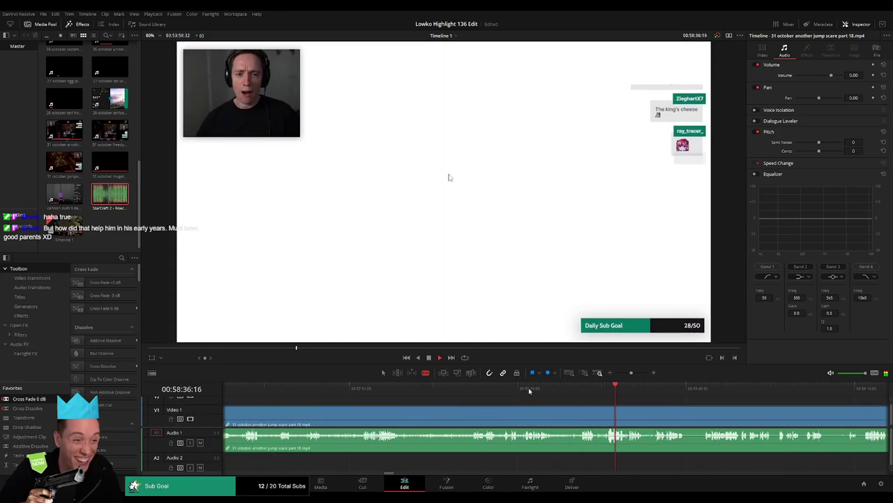
left_click(529, 388)
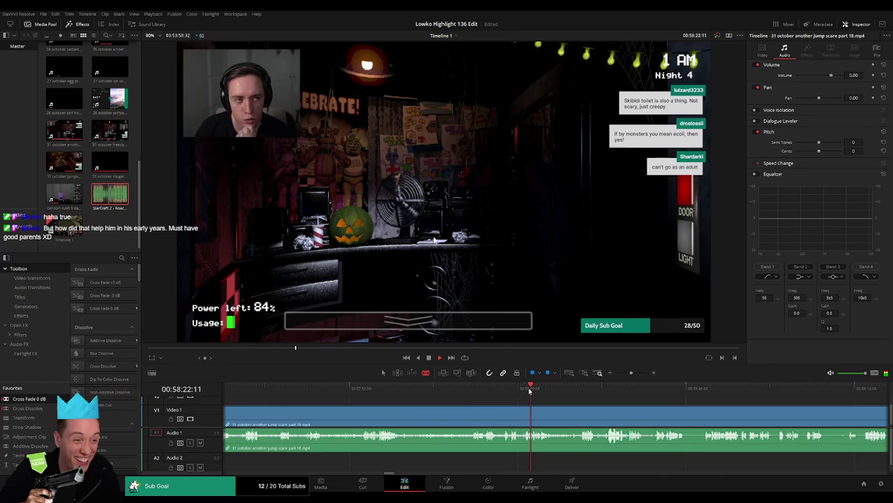
left_click(491, 390)
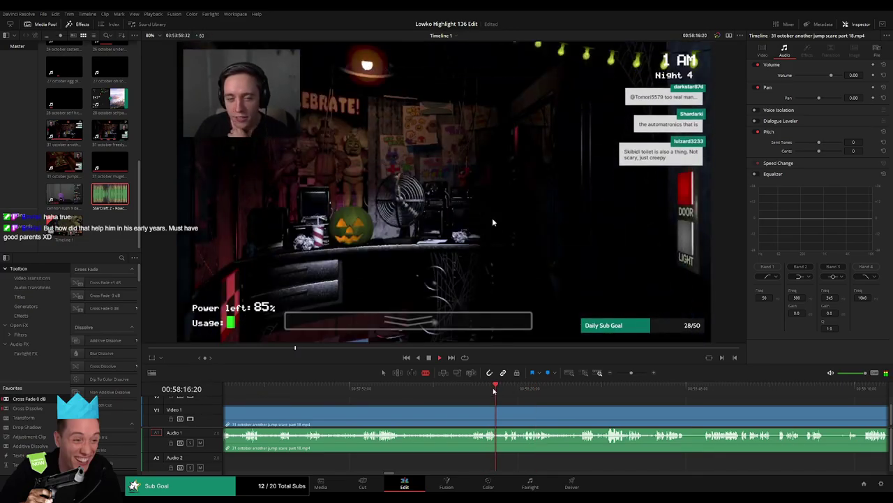
left_click(470, 388)
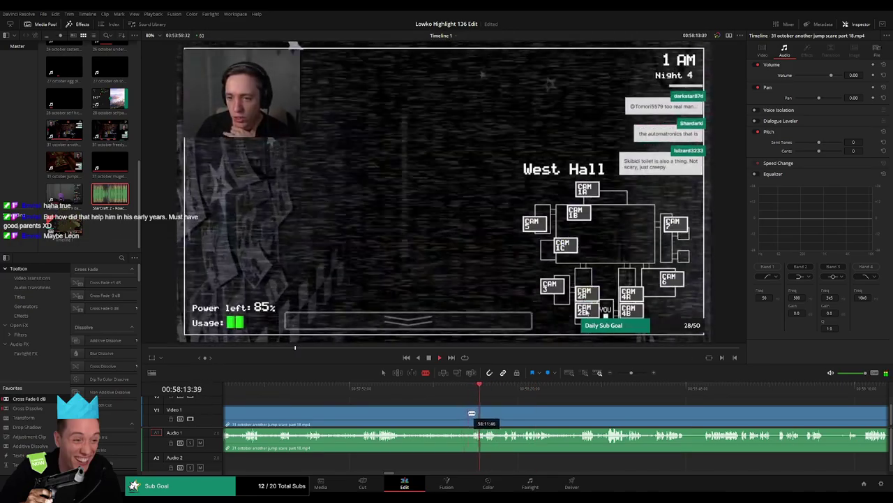
- Drag the part 18 V1 edit point right to about 48:38
scroll(512, 408, "up", 5)
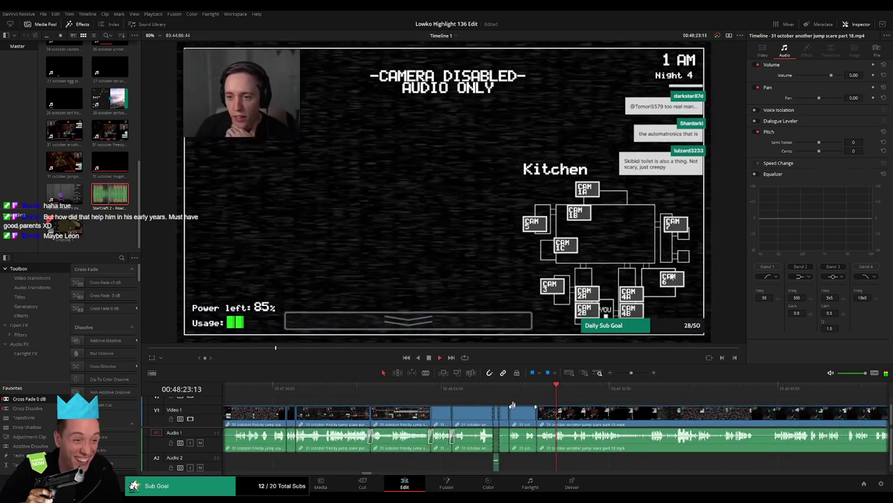
left_click(537, 450)
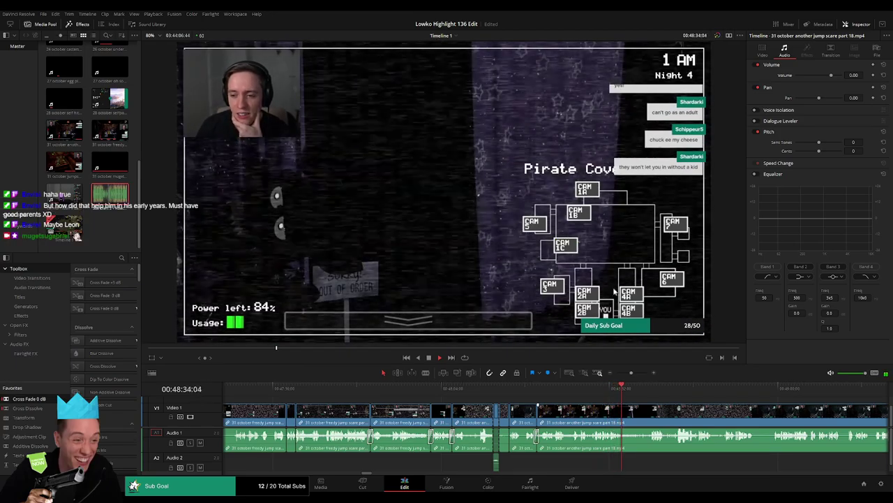
left_click(642, 390)
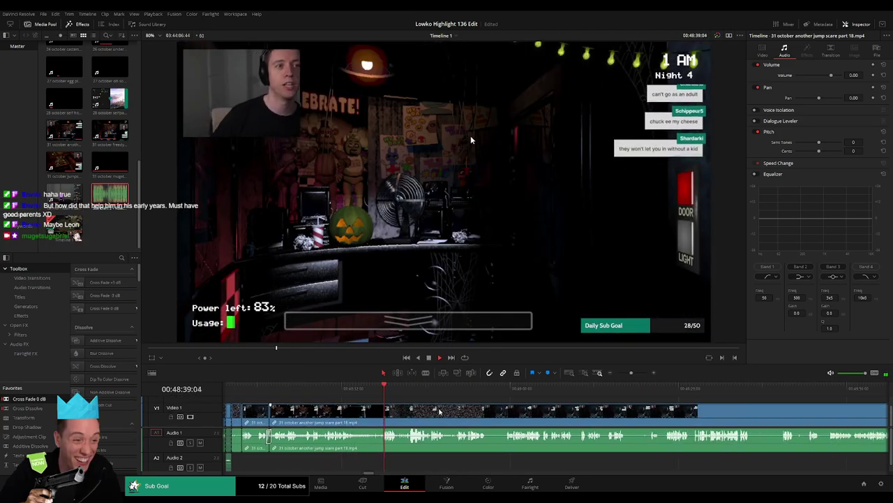
left_click_drag(363, 417, 383, 414)
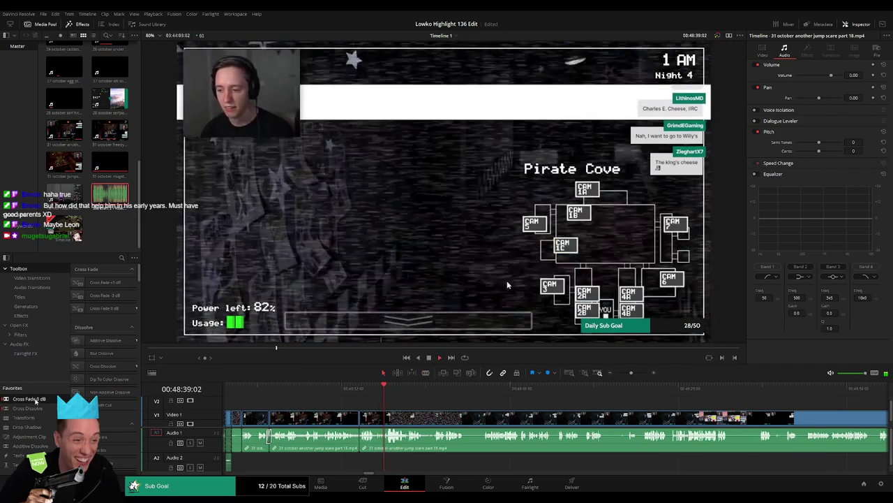
mouse_move(29, 399)
left_mouse_down()
mouse_move(632, 412)
mouse_move(454, 416)
left_mouse_up()
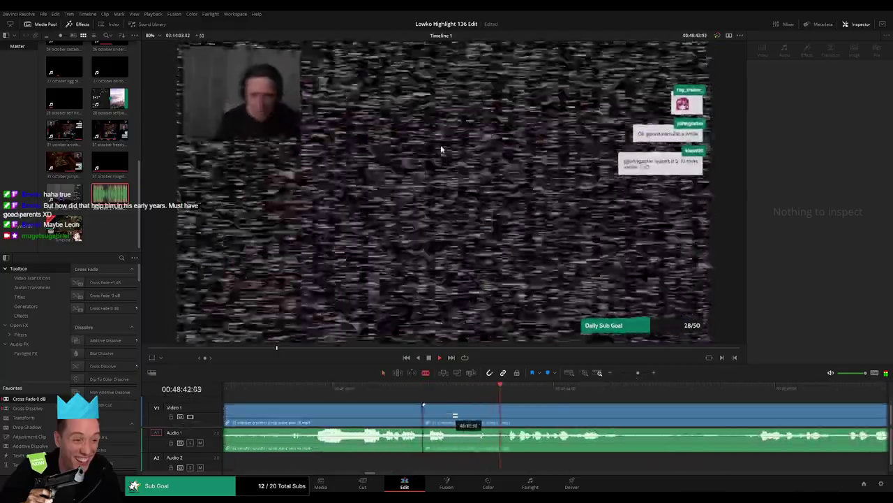
- Drop a Cross Fade 0 dB on the A1 edit, add Roach Quotes on Audio 2 at -23, and play
left_click_drag(454, 415, 455, 442)
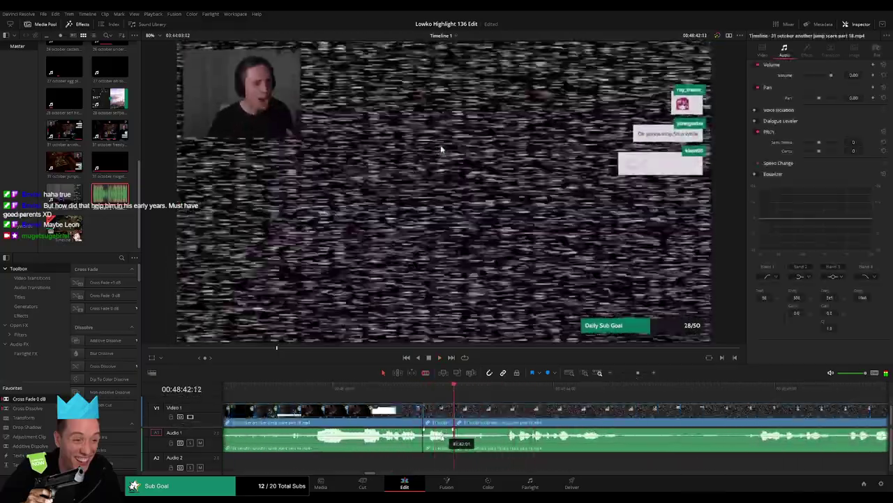
key("q")
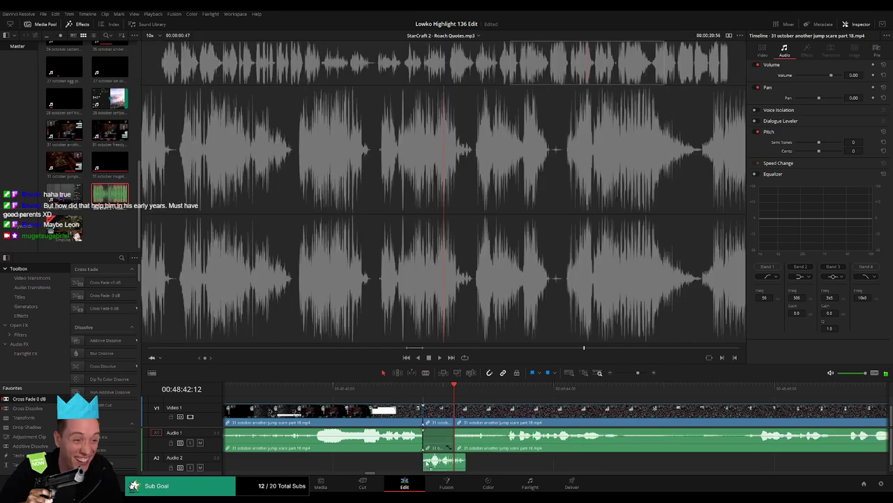
left_click(421, 465)
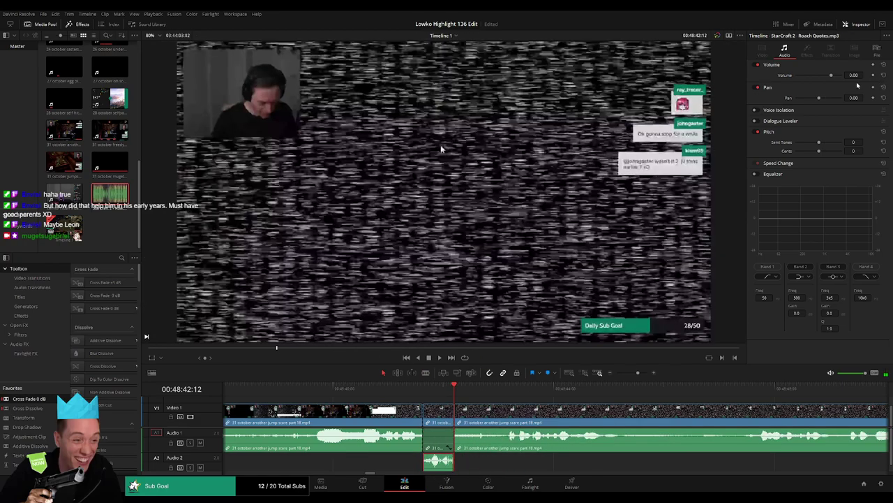
type("-23")
key("space")
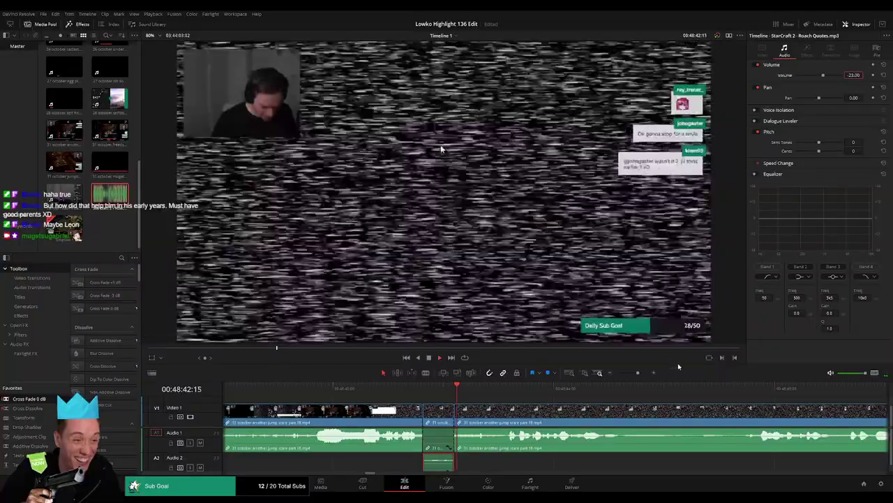
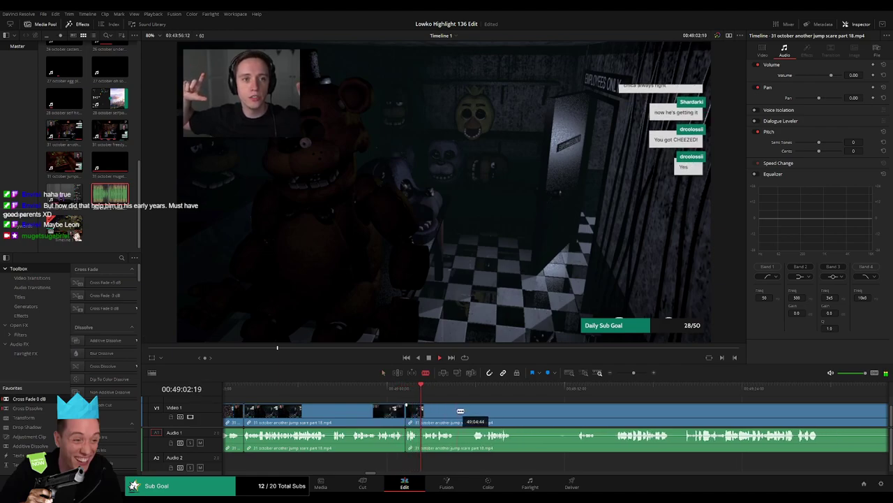
- Remove short leftover pieces of the jump scare part 18 clip, extending a clip edge to close the gap
key("BackSpace")
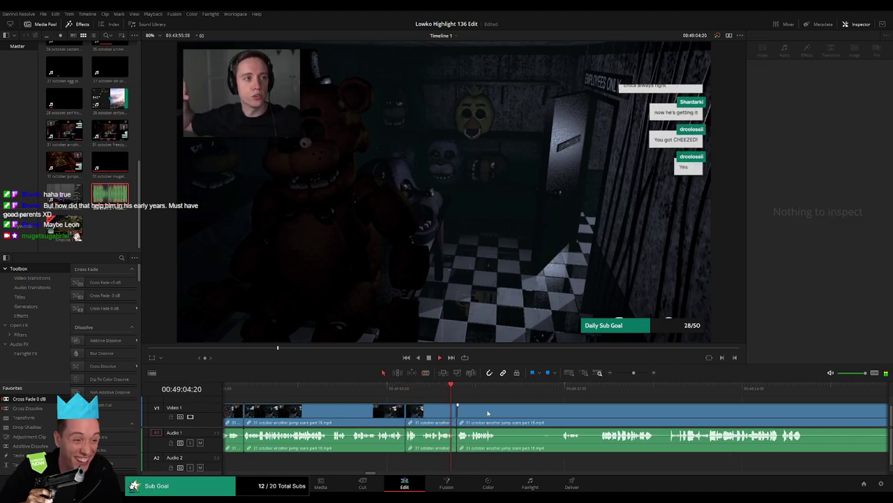
scroll(488, 413, "right", 3)
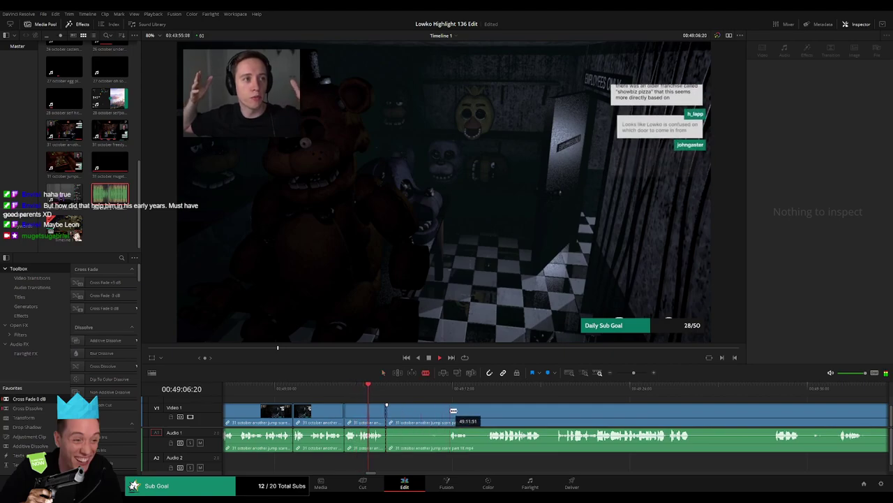
left_click_drag(453, 411, 418, 412)
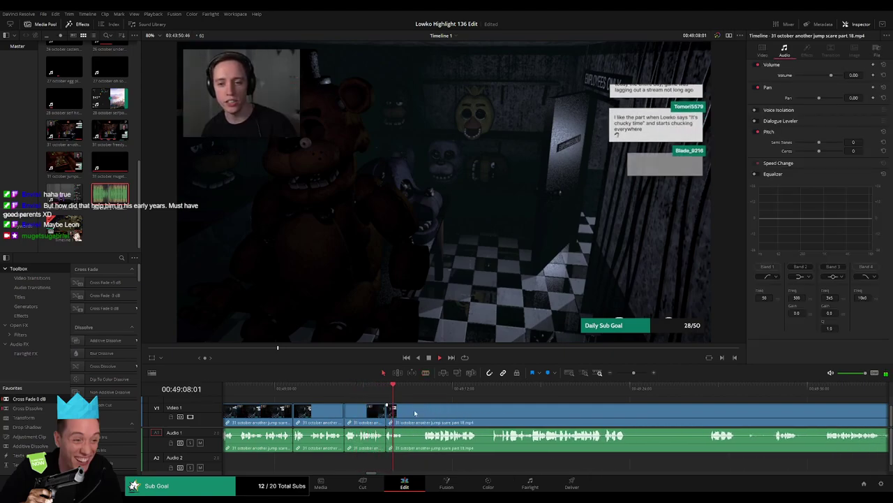
left_click(379, 392)
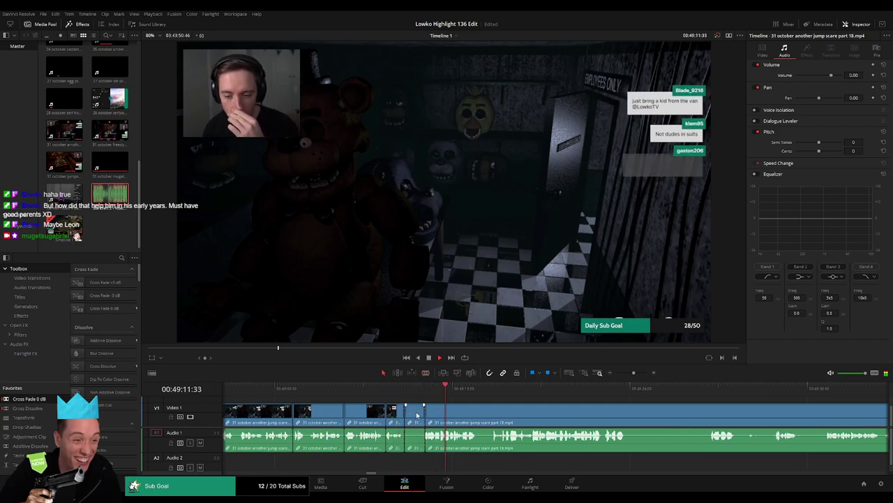
key("Delete")
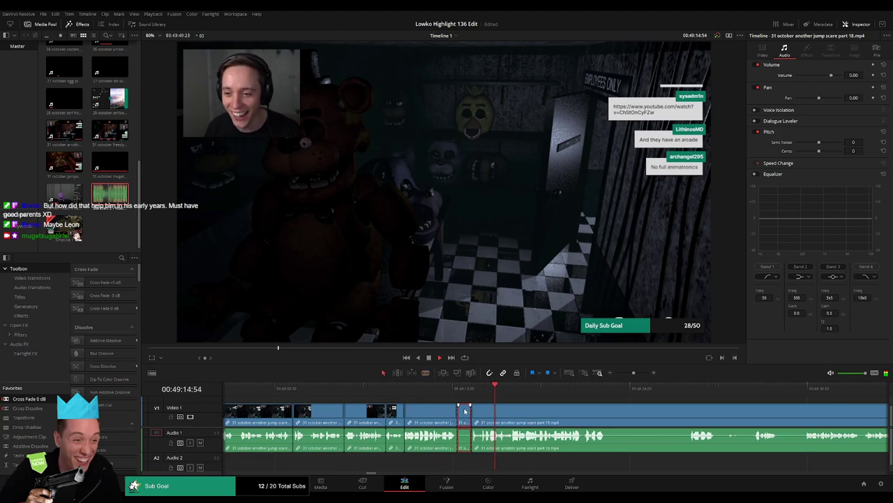
key("Delete")
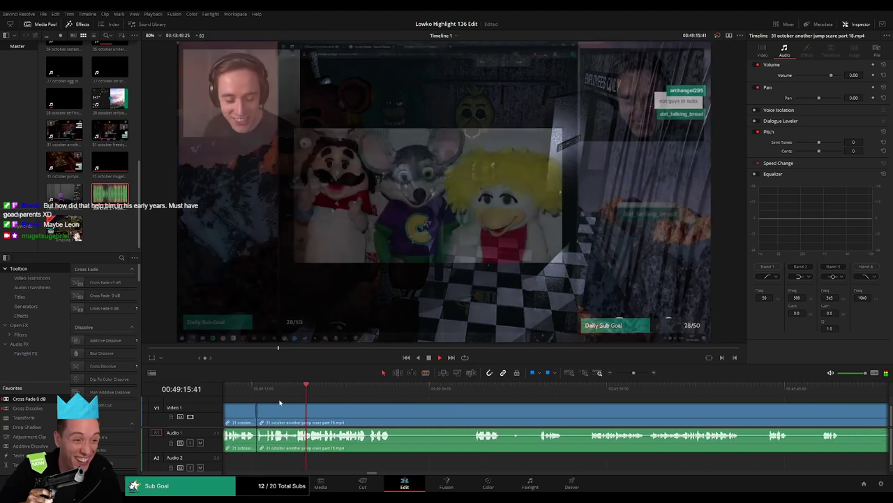
- Blade the clip at the start and end of an unwanted stretch and ripple delete it
key("b")
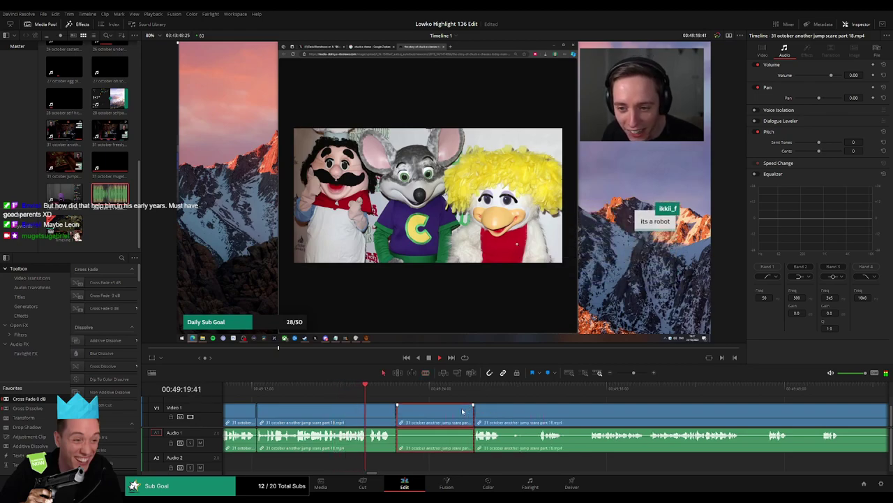
key("Delete")
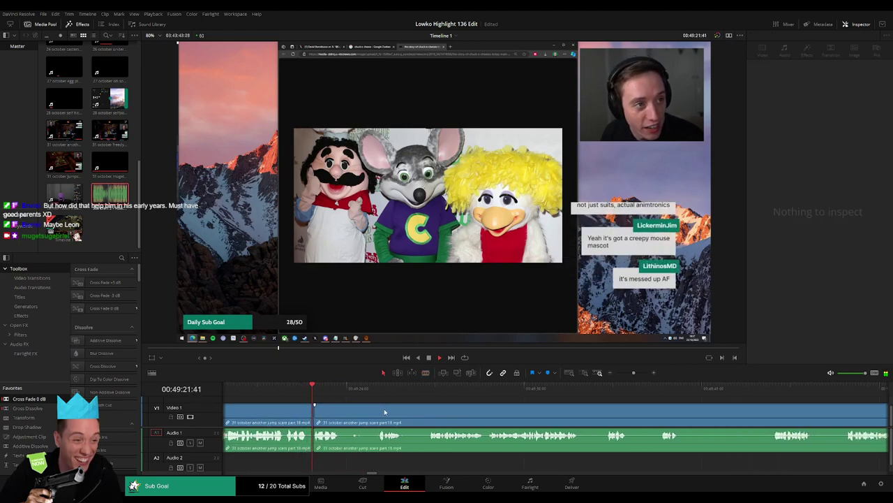
key("b")
left_click(344, 413)
left_click(379, 395)
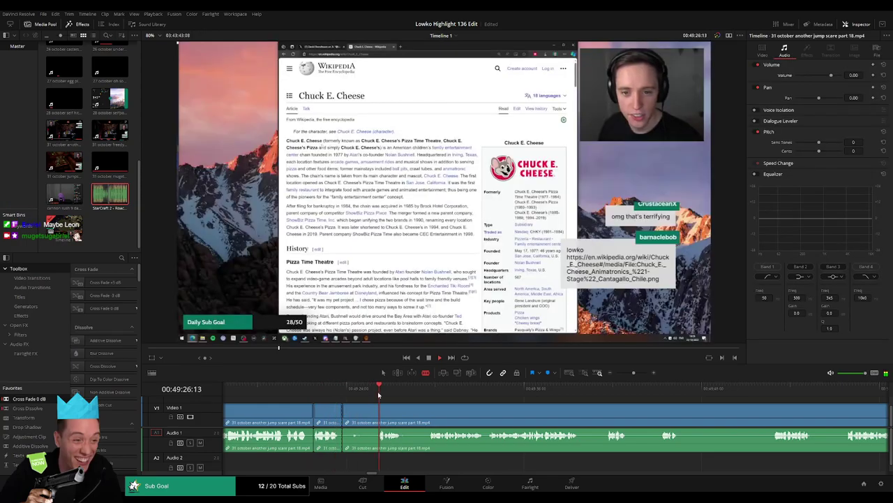
left_click(381, 412)
key("a")
left_click(361, 412)
key("Delete")
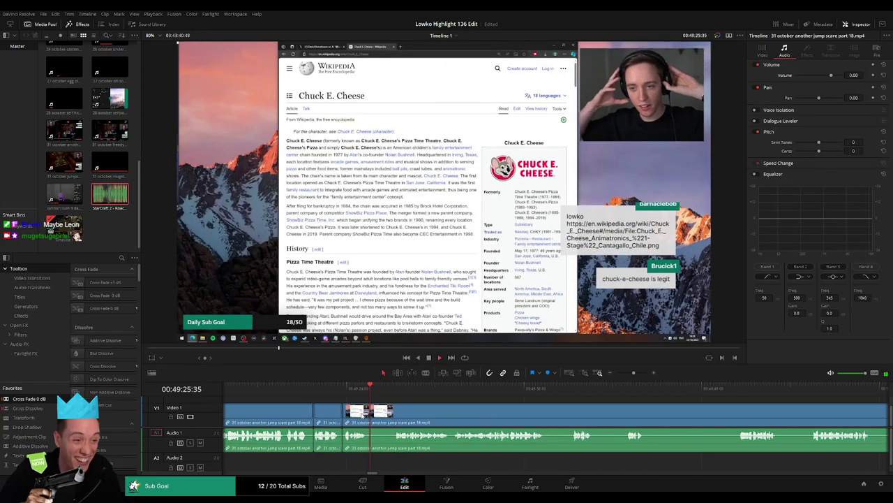
- Ripple delete further unwanted stretches, trimming a clip edge to the new cut point
left_click(388, 417)
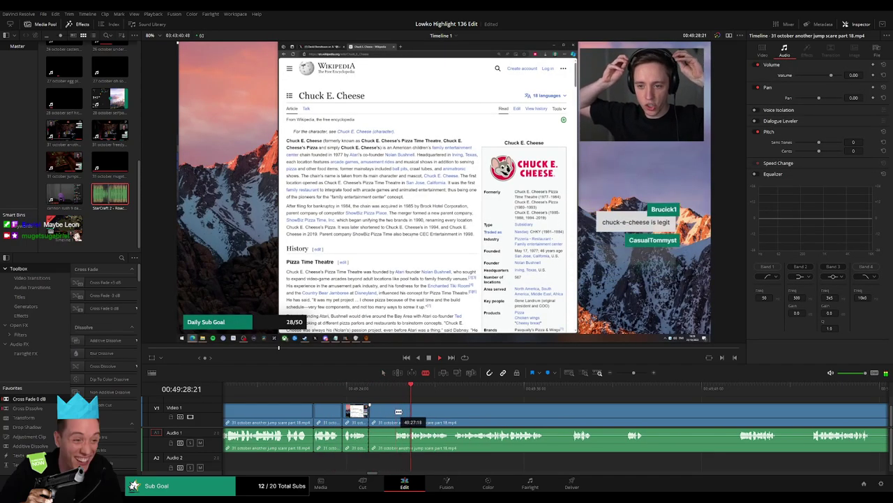
key("Delete")
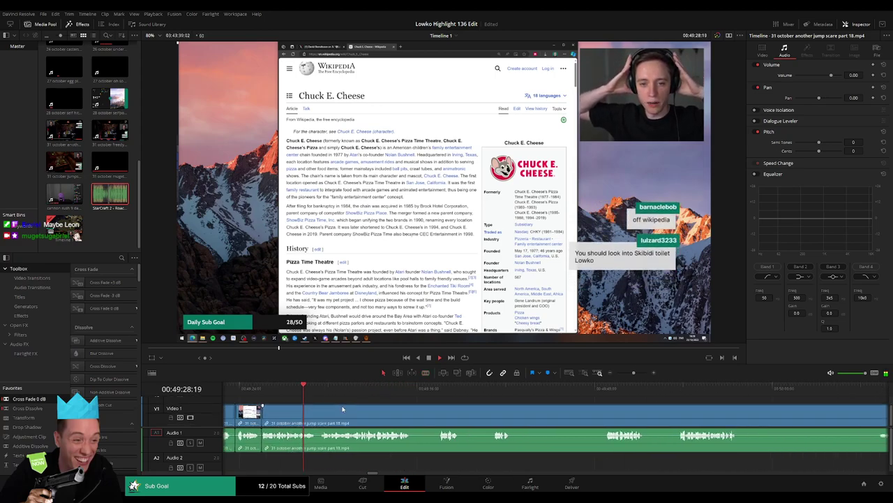
scroll(342, 409, "down", 2)
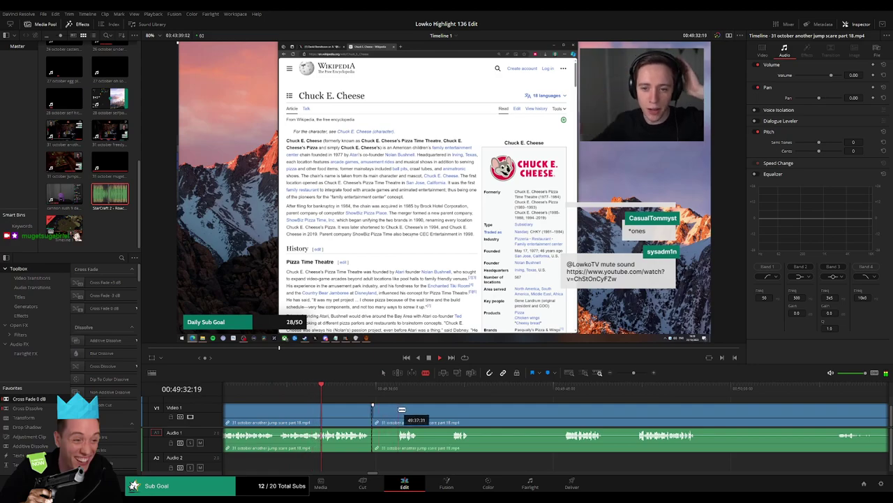
key("Delete")
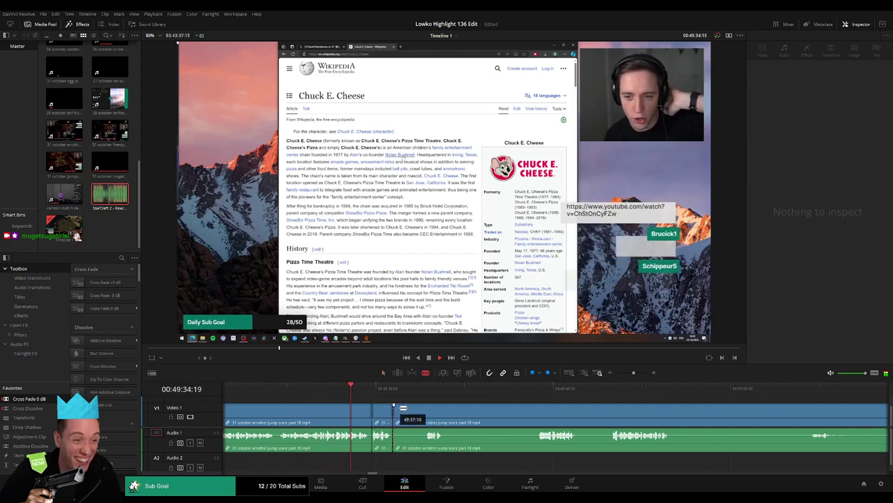
left_click_drag(430, 406, 425, 407)
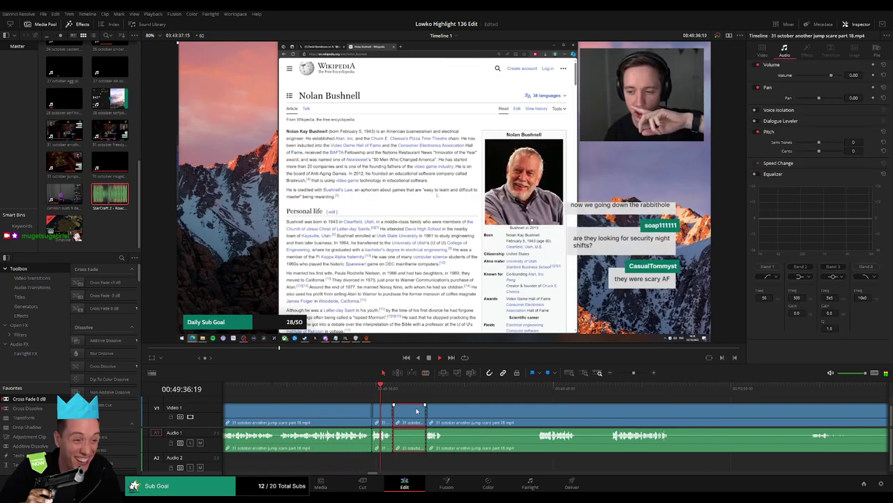
key("Delete")
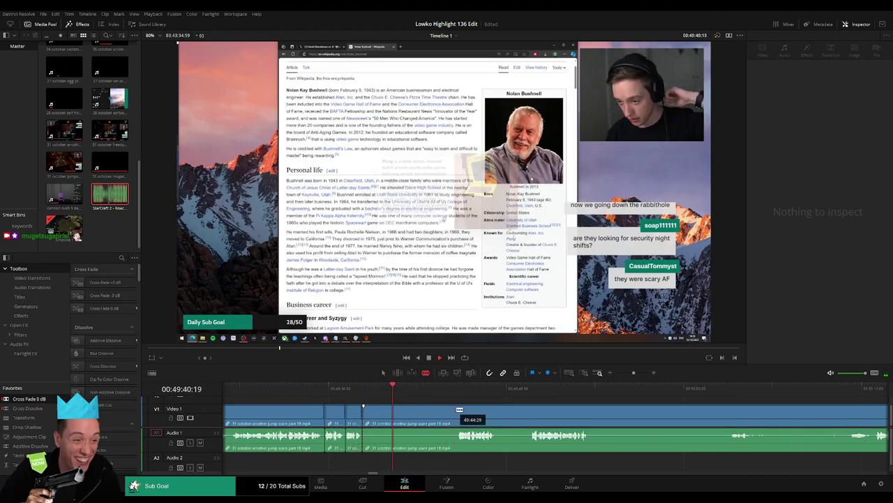
left_click_drag(368, 410, 455, 408)
- Trim clip edges and ripple delete two more short stretches
left_click(448, 412)
key("Delete")
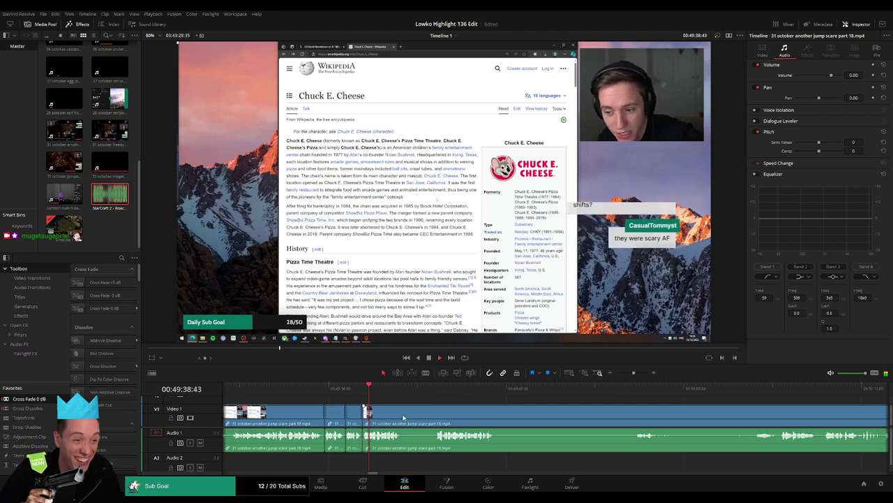
left_click_drag(364, 410, 434, 411)
left_click(427, 414)
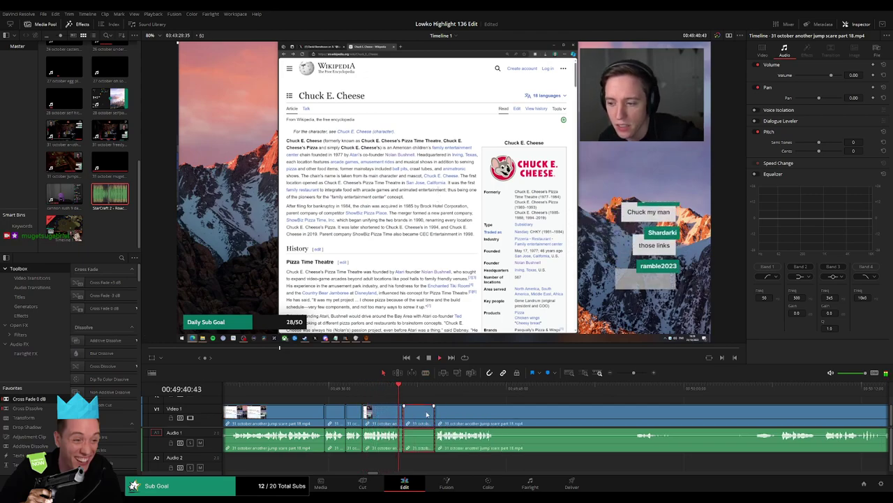
key("Delete")
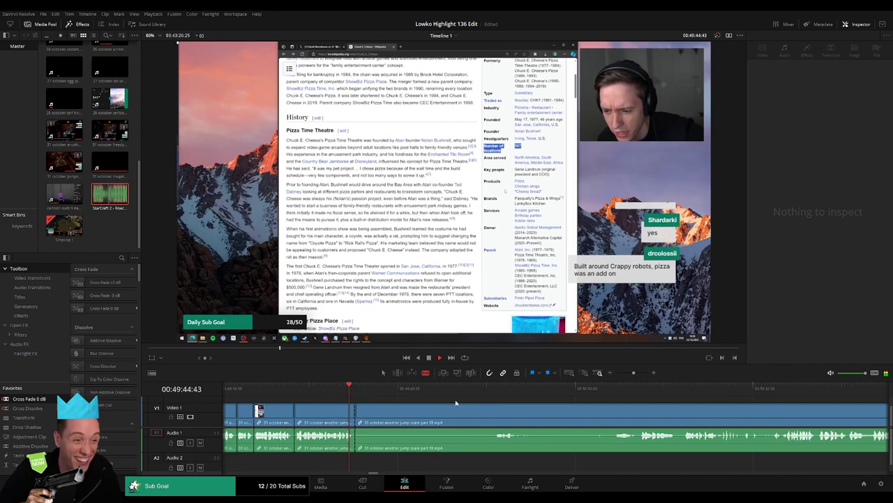
- Ripple delete the long unwanted jump scare section and replay the edited part
left_click(494, 389)
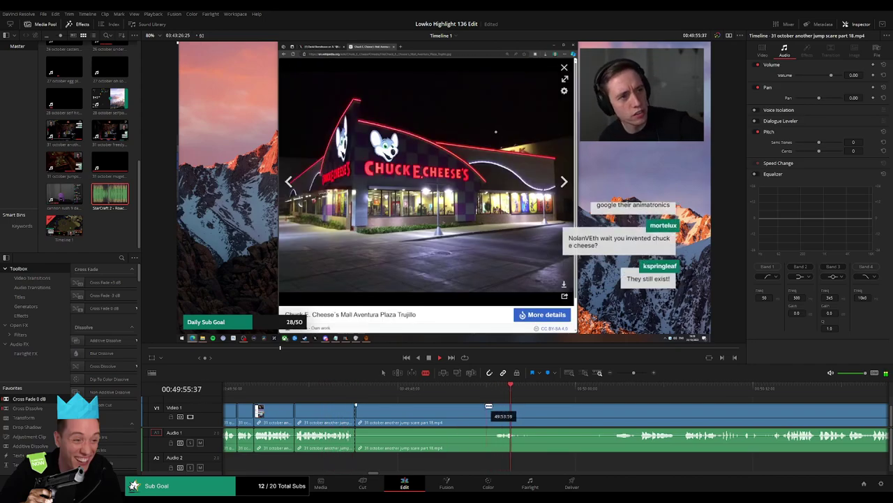
key("Delete")
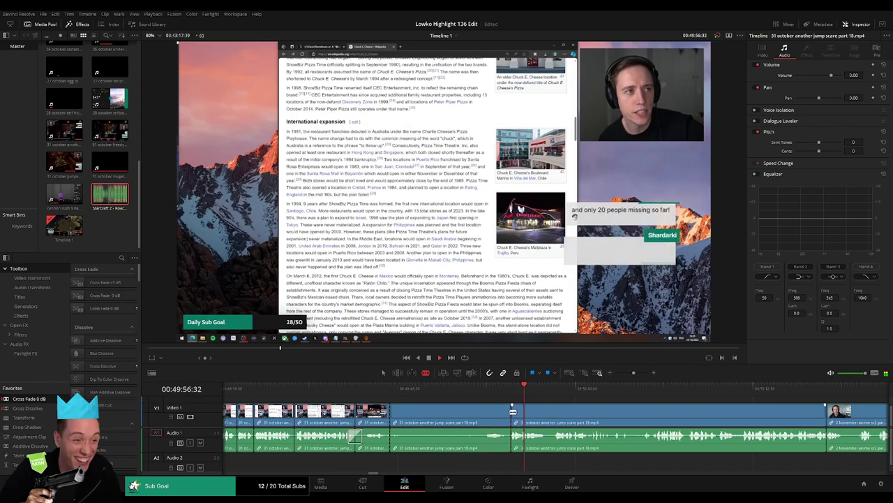
left_click(412, 393)
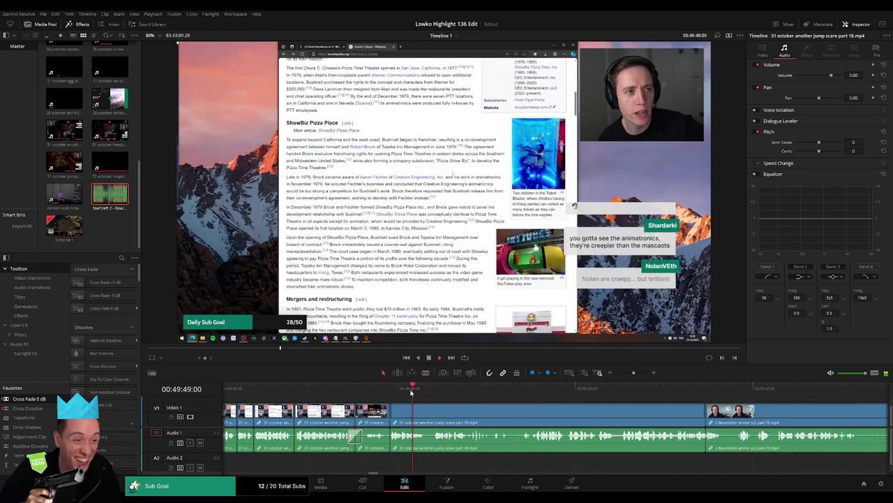
scroll(423, 402, "right", 2)
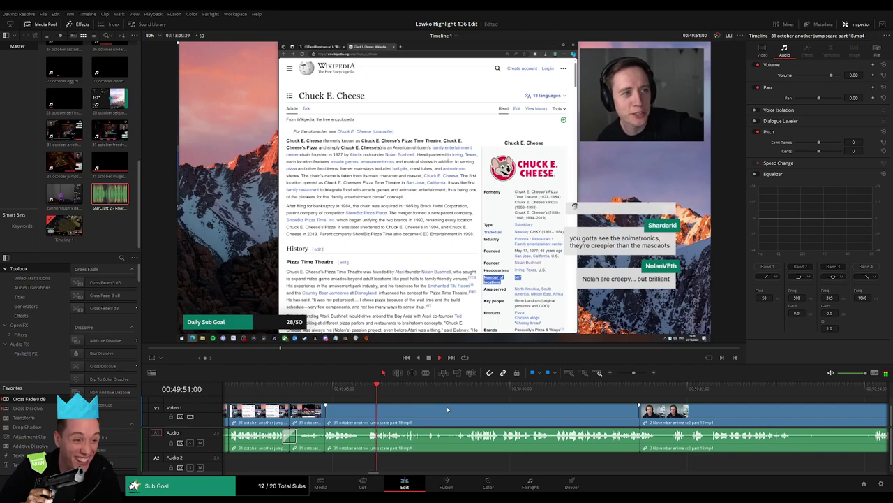
scroll(433, 410, "right", 1)
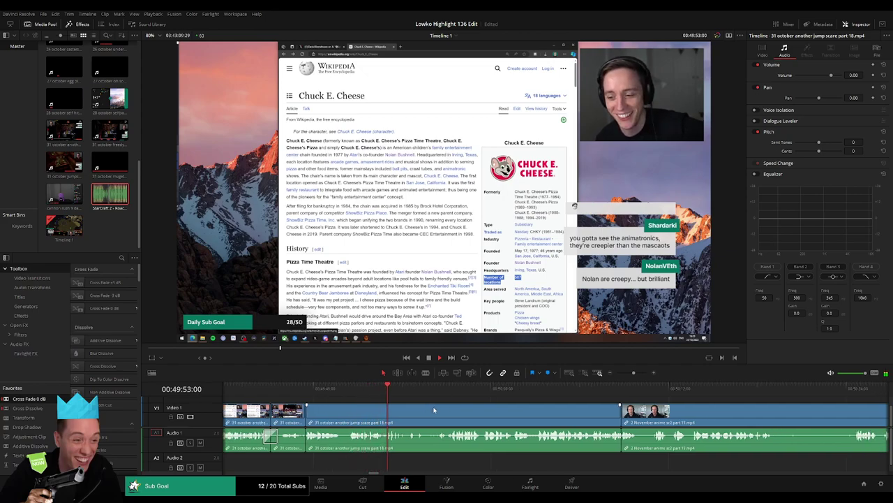
left_click(410, 392)
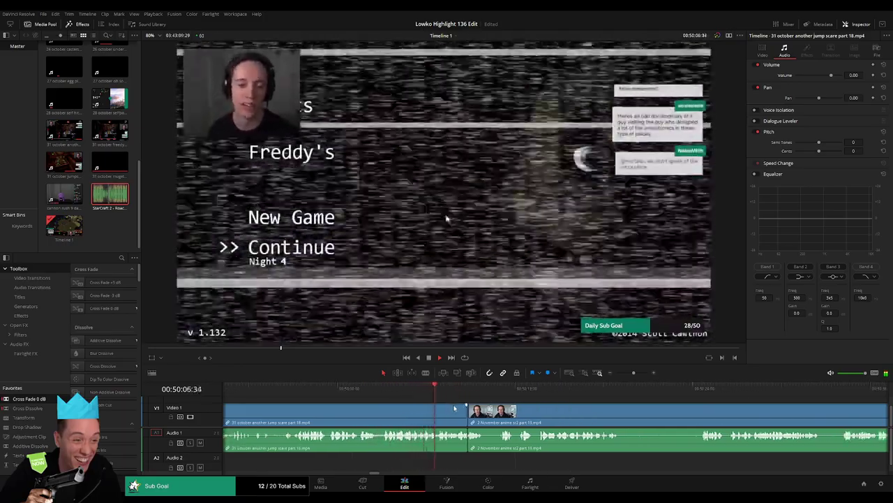
- Trim the jump scare clip to end at the playhead and move into the November footage
key("space")
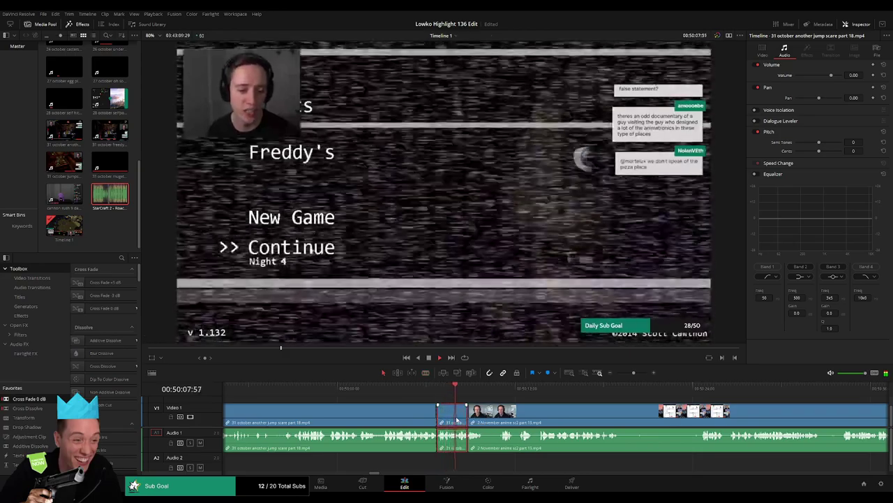
left_click_drag(485, 421, 457, 421)
key("space")
left_click(474, 395)
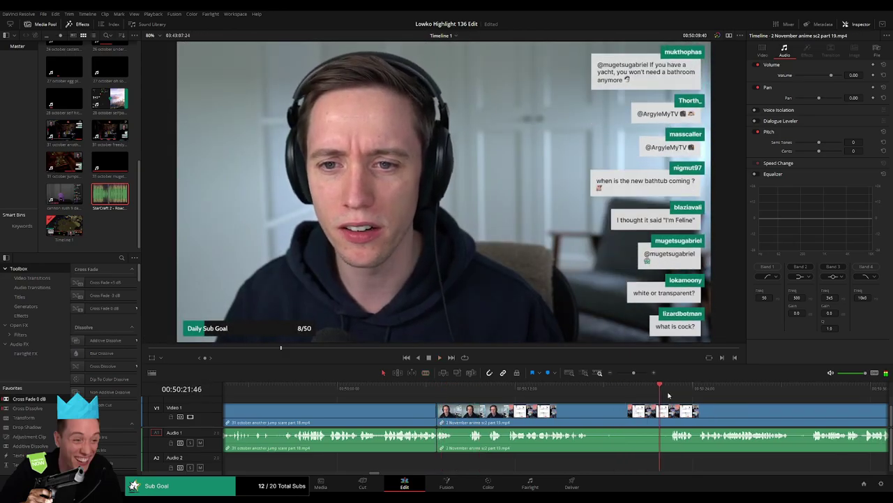
scroll(497, 414, "right", 5)
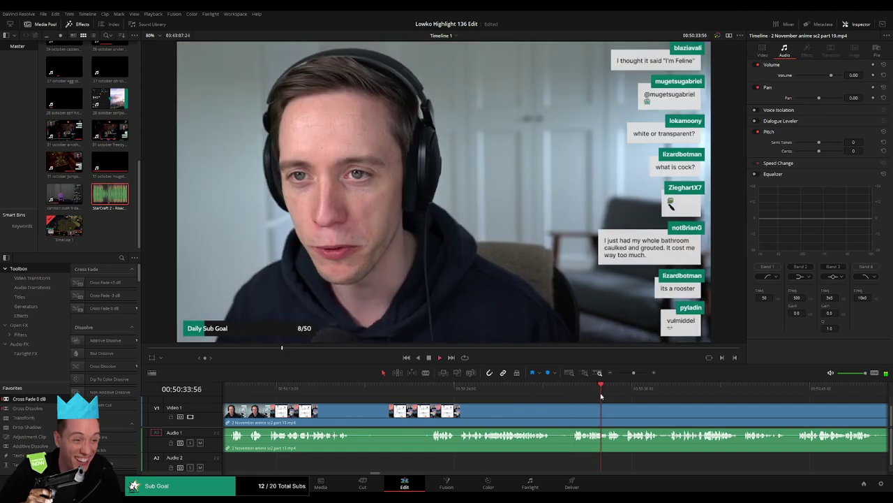
mouse_move(633, 372)
left_mouse_down()
mouse_move(618, 372)
mouse_move(627, 373)
left_mouse_up()
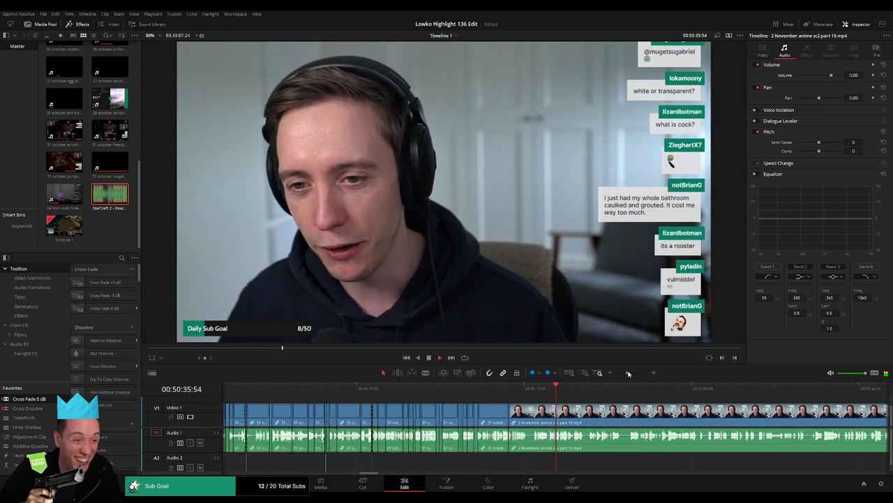
left_click(605, 388)
scroll(500, 412, "right", 2)
scroll(500, 412, "right", 2)
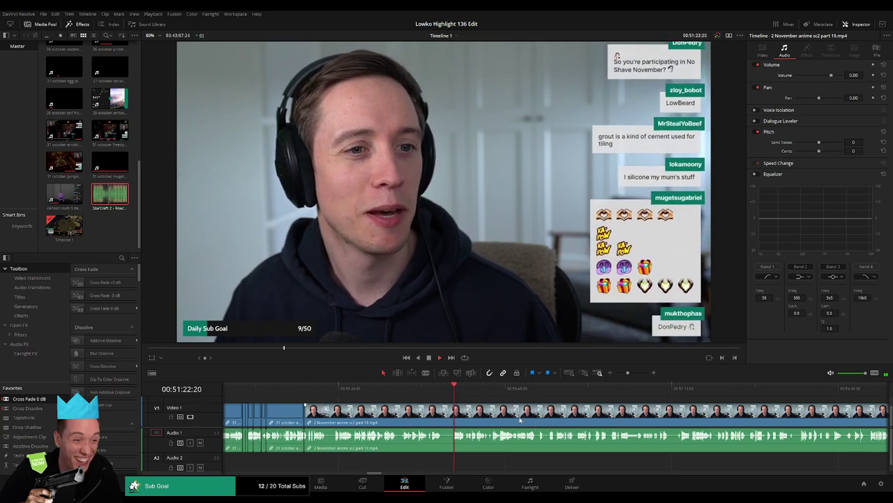
- Scrub through the webcam footage to locate the Battle.net launcher scene
left_click_drag(500, 396, 624, 396)
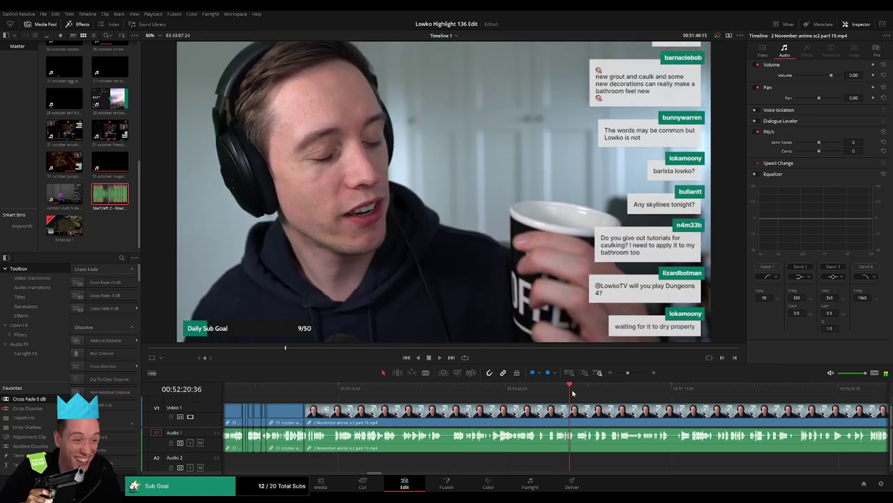
scroll(614, 394, "right", 3)
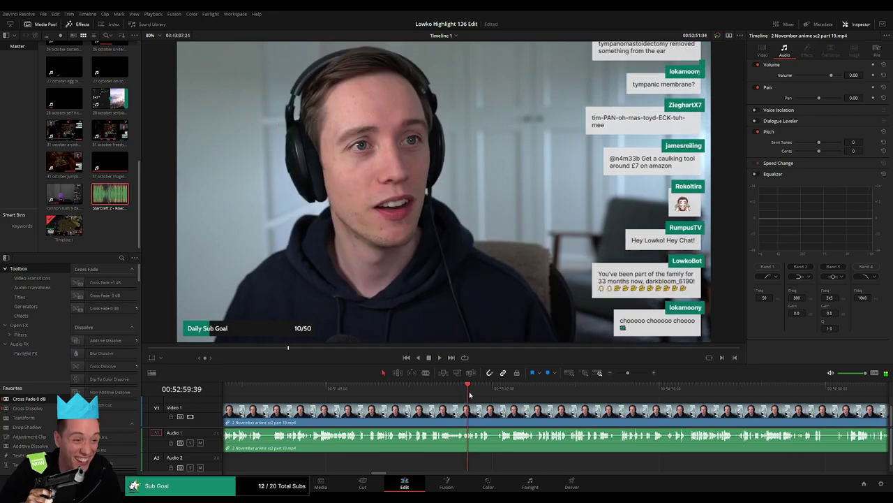
left_click_drag(595, 391, 542, 391)
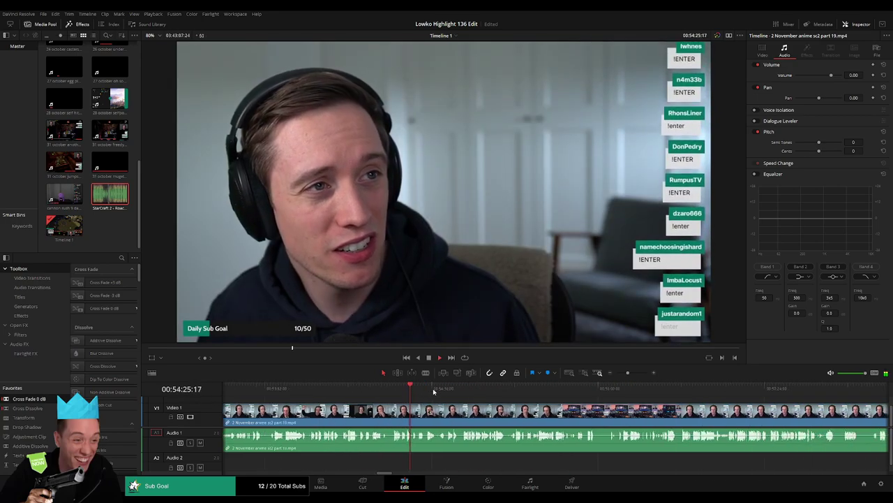
left_click(585, 392)
key("space")
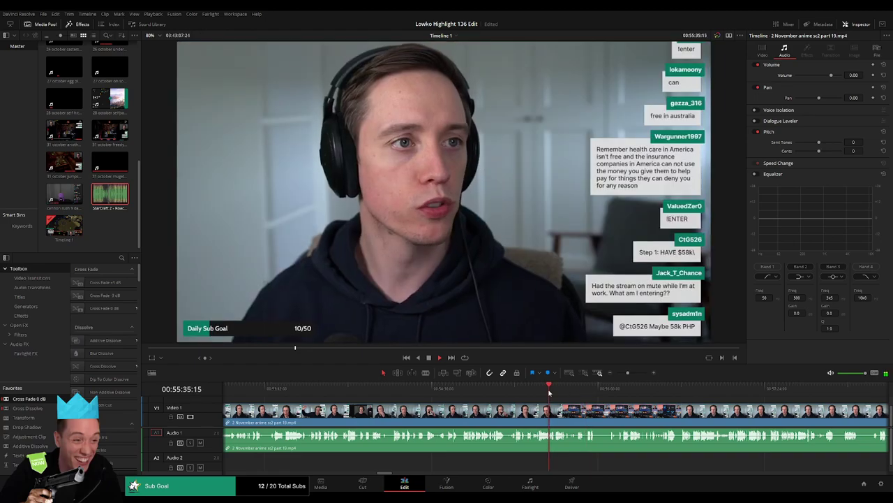
left_click_drag(627, 372, 633, 374)
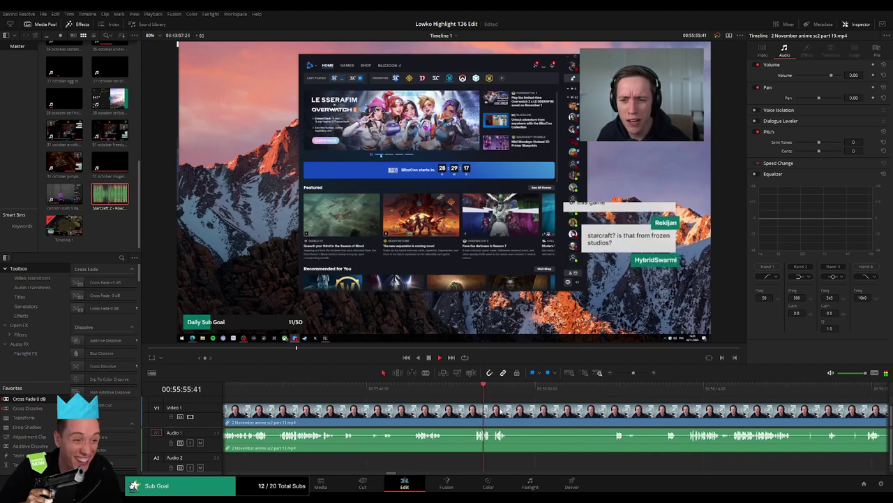
- Blade the November clip where the Battle.net scene starts and pull the second piece slightly earlier
key("b")
left_click(462, 412)
left_click(455, 386)
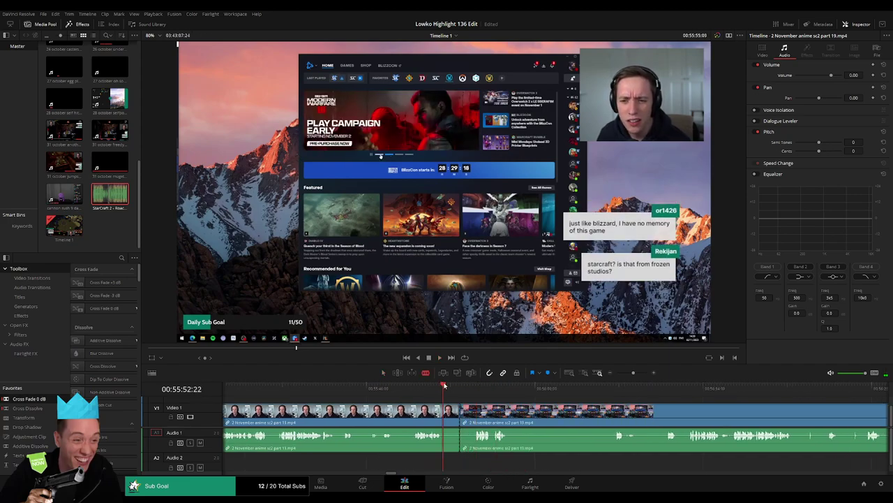
mouse_move(458, 407)
left_mouse_down()
mouse_move(422, 417)
mouse_move(446, 417)
left_mouse_up()
key("space")
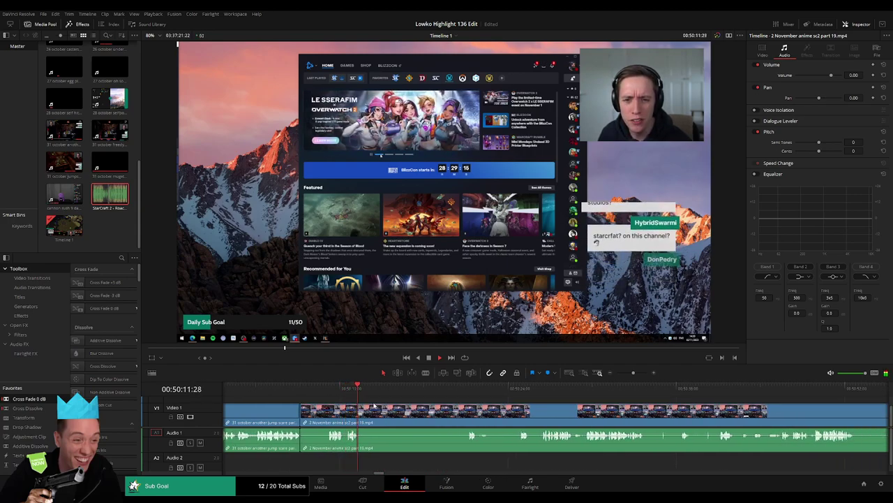
- Place an adjustment clip on V2 above the Battle.net footage, zoomed 2.58x onto the Overwatch banner
left_click_drag(242, 404, 363, 403)
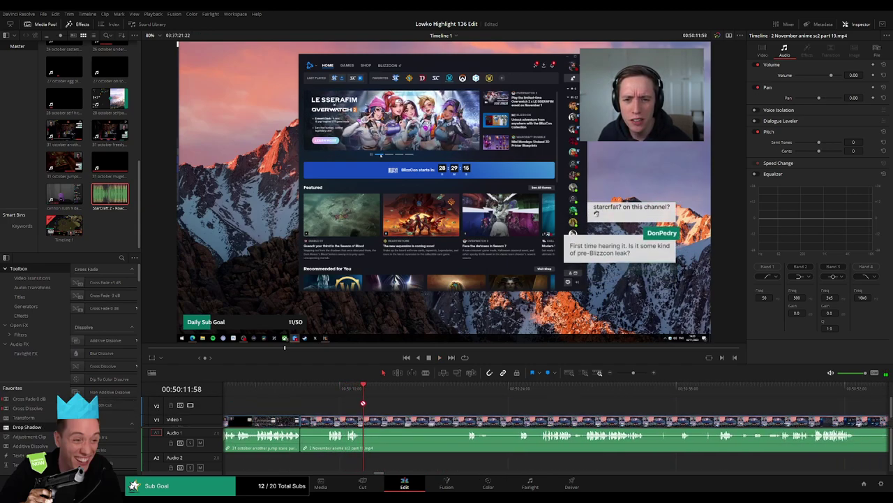
left_click_drag(29, 437, 320, 415)
left_click_drag(382, 411, 395, 411)
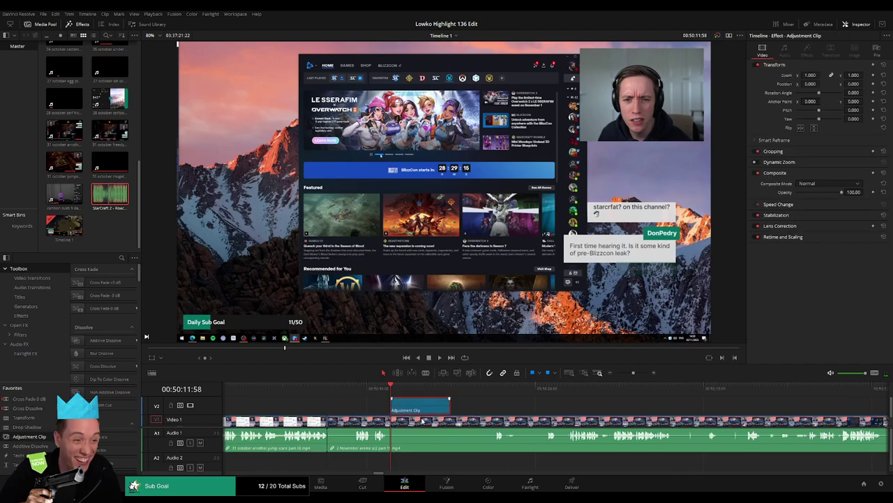
left_click_drag(810, 75, 866, 83)
mouse_move(281, 284)
left_mouse_down()
mouse_move(403, 289)
mouse_move(382, 279)
left_mouse_up()
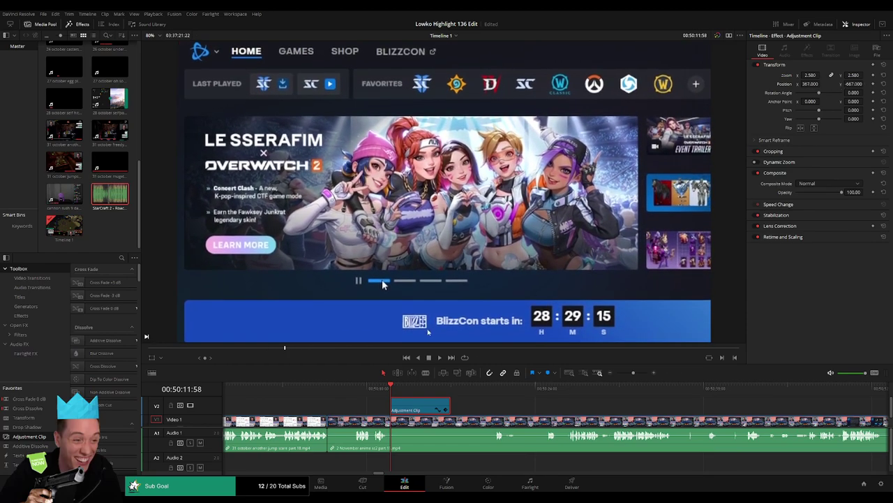
- Play the zoomed section and cut the adjustment clip at the playhead with Ctrl+B
key("space")
left_click(452, 405)
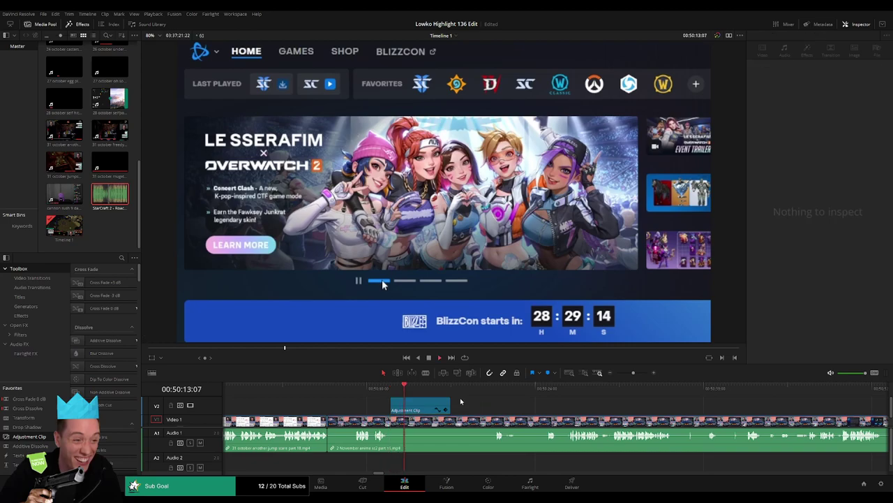
key("ctrl+b")
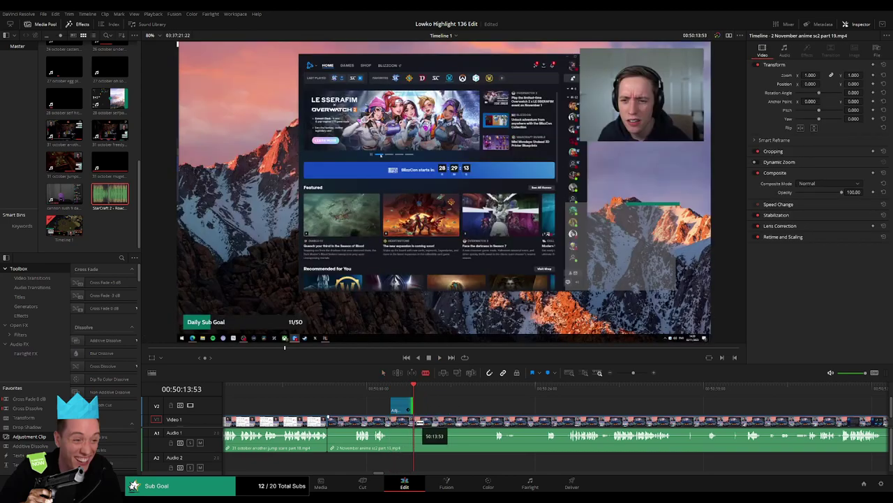
- Ripple delete a dull stretch after the zoom, undoing one bad boundary trim before shifting it later
left_click(493, 413)
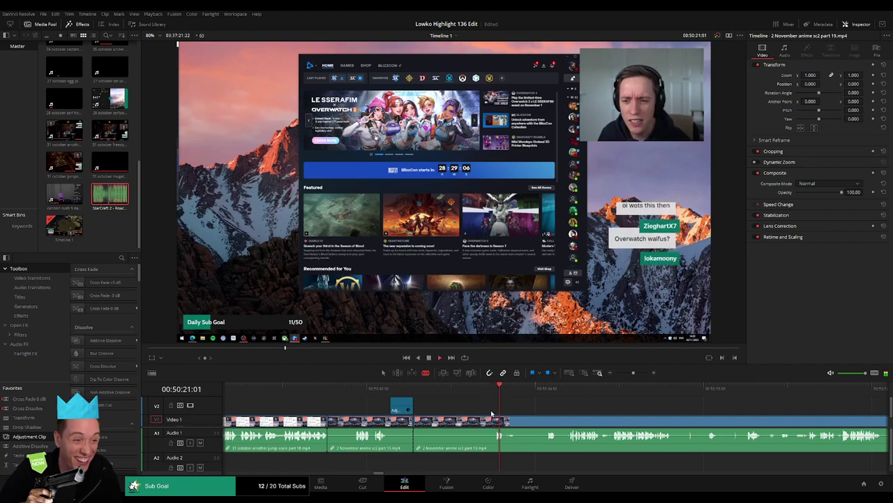
key("Delete")
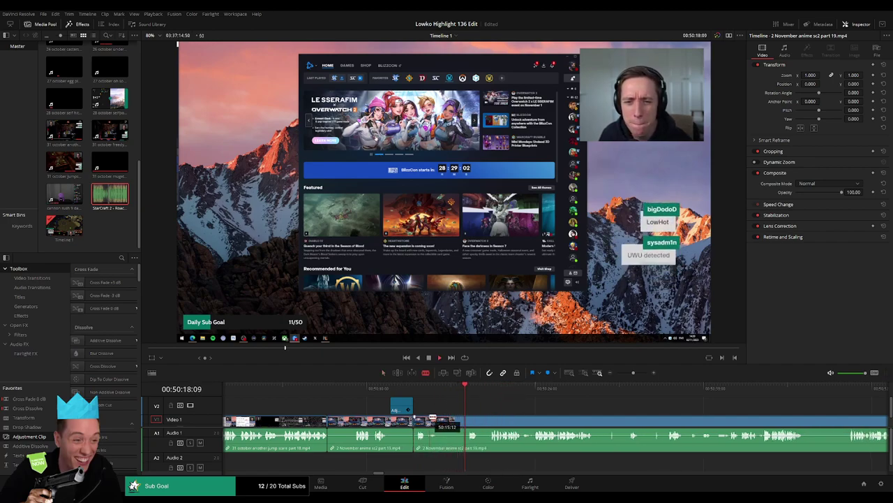
left_click_drag(433, 418, 437, 415)
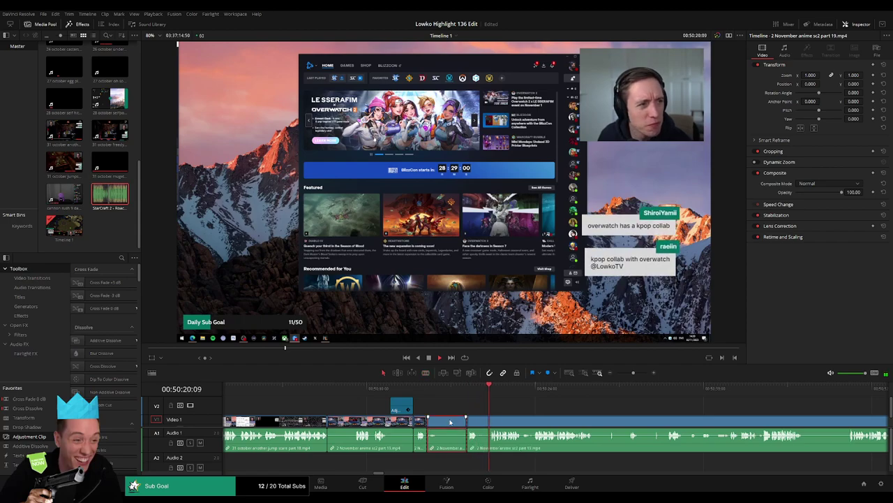
key("ctrl+z")
key("ctrl+z")
key("space")
left_click_drag(460, 412, 474, 414)
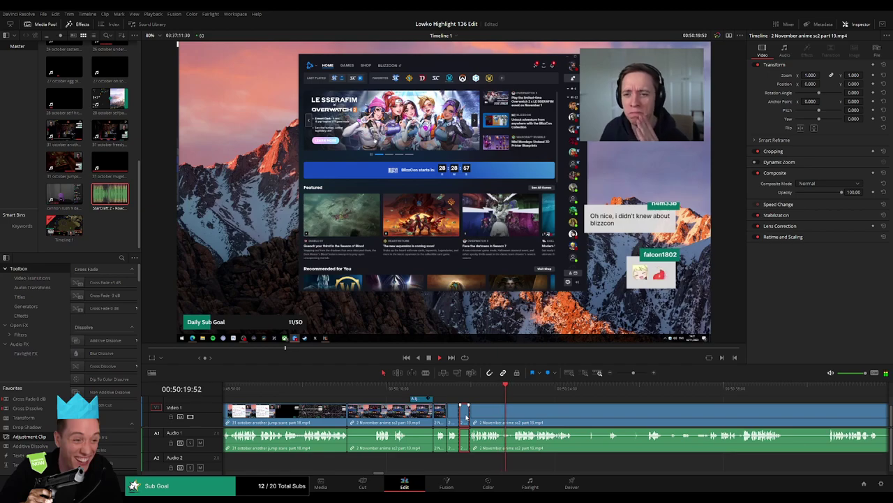
- Cut the clips at the playhead with Ctrl+B and ripple delete the next dull stretch
scroll(394, 416, "right", 3)
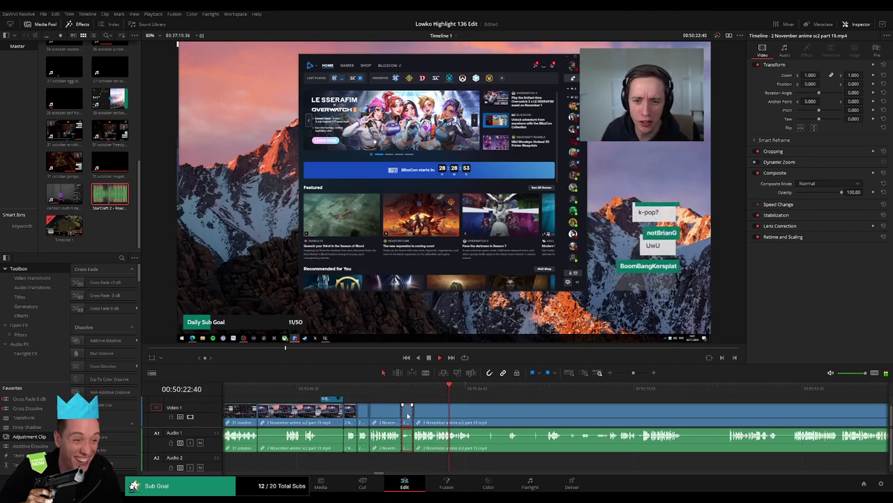
scroll(419, 401, "right", 3)
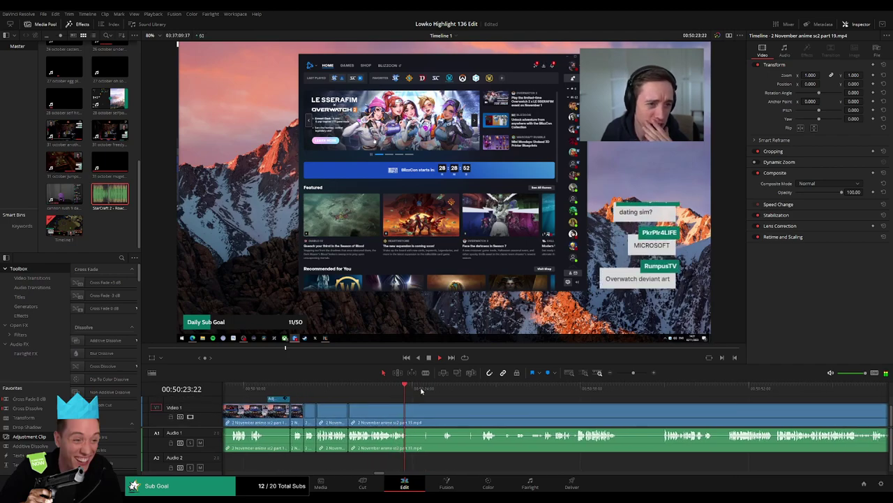
key("ctrl+b")
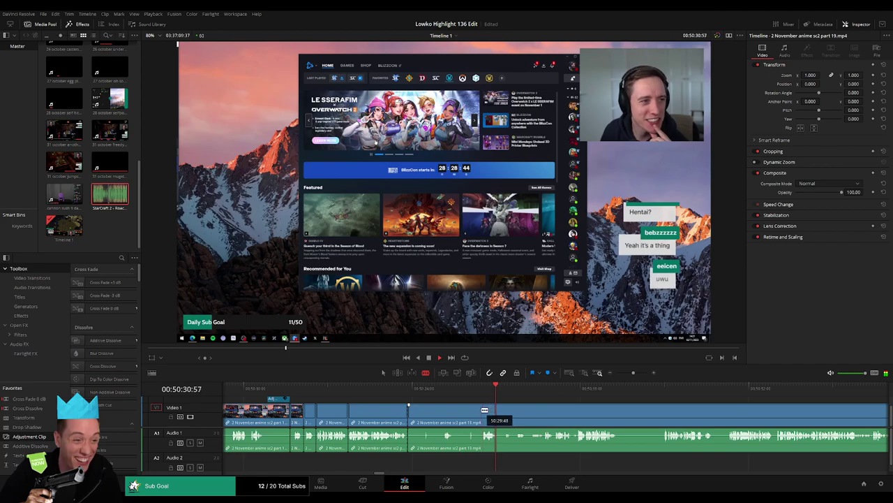
key("Delete")
left_click(458, 392)
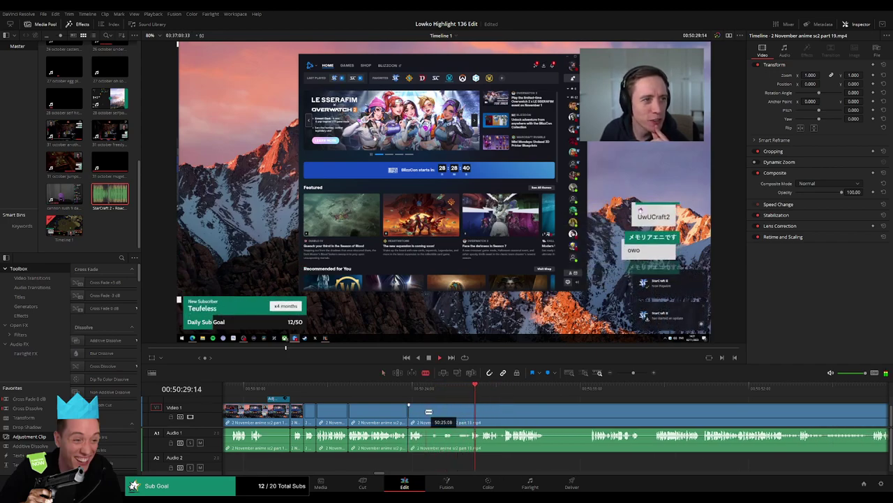
left_click(512, 388)
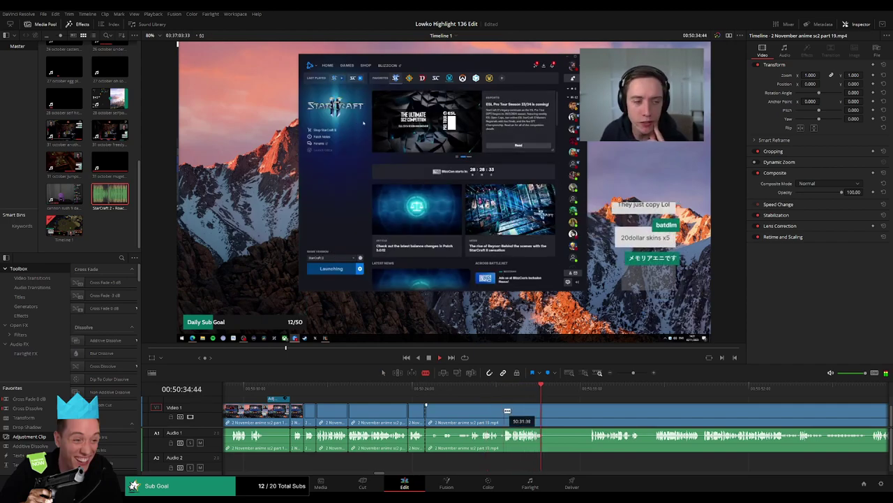
- Ripple delete two short StarCraft launcher pieces, trimming a clip edge later between them
key("Delete")
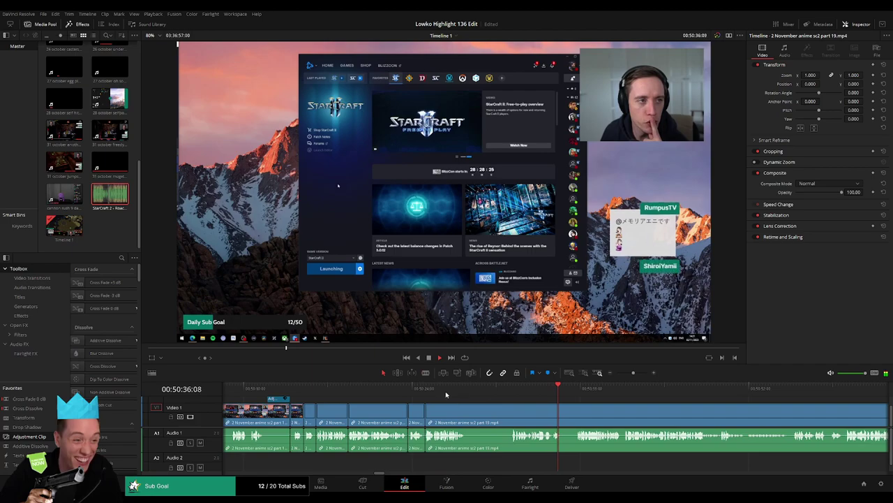
left_click(420, 392)
scroll(417, 414, "right", 2)
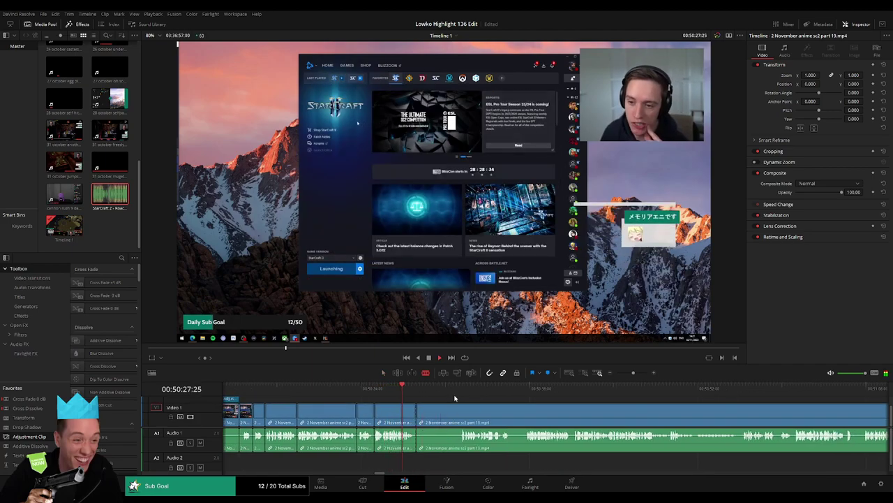
key("space")
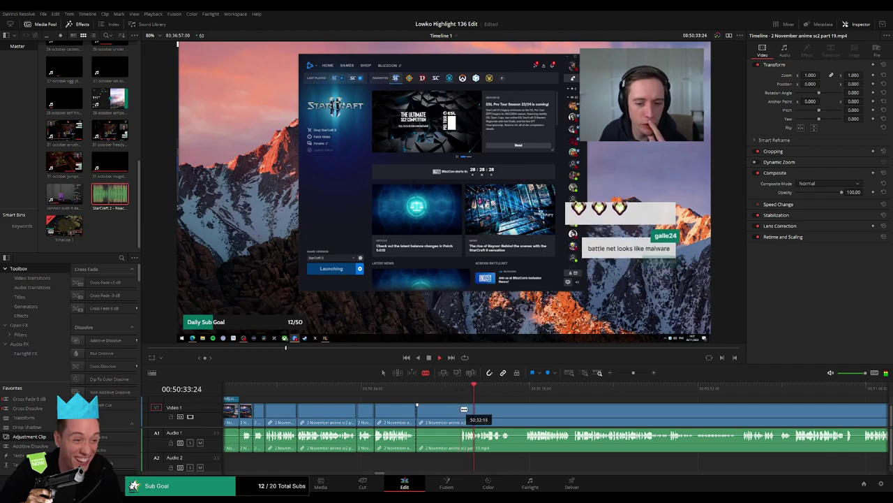
scroll(453, 414, "right", 3)
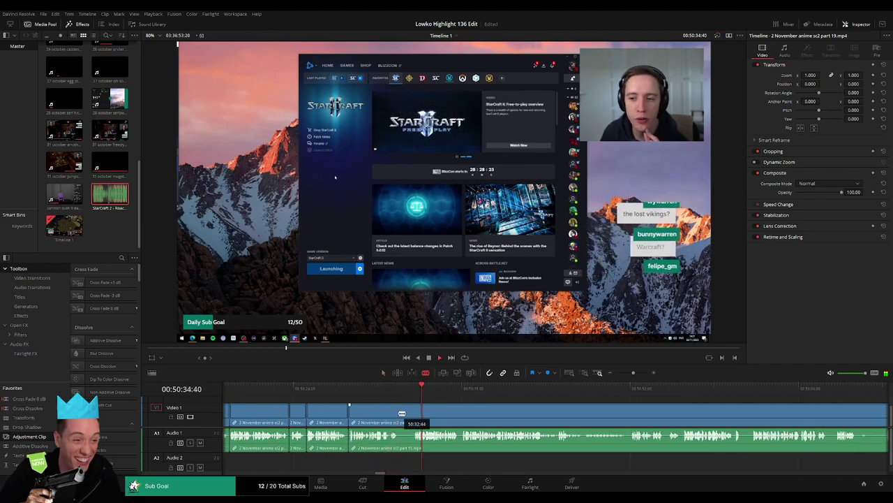
left_click_drag(401, 413, 417, 412)
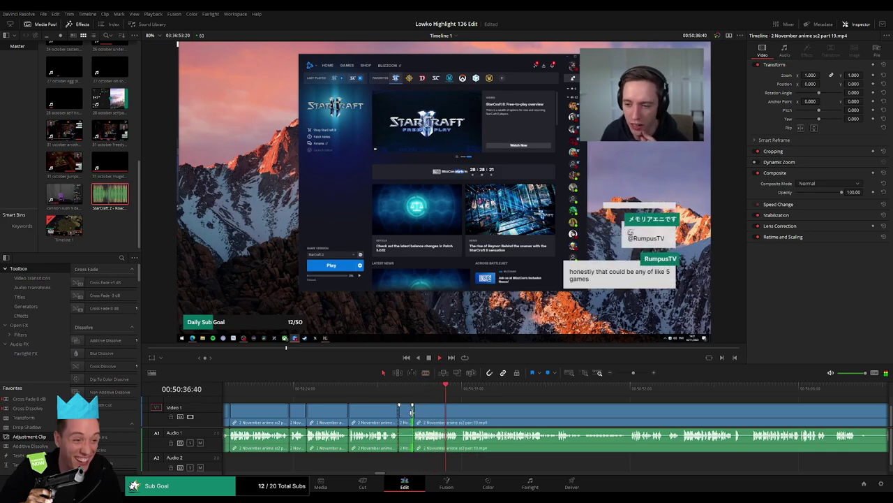
key("Delete")
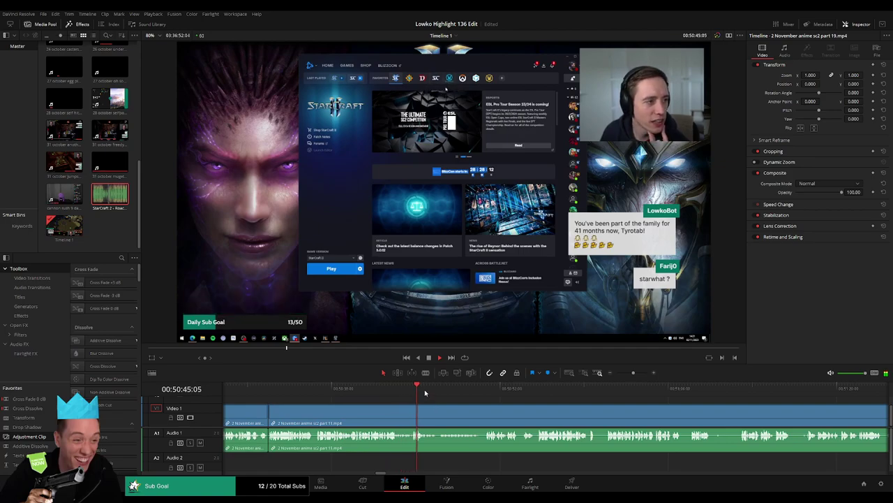
left_click(475, 388)
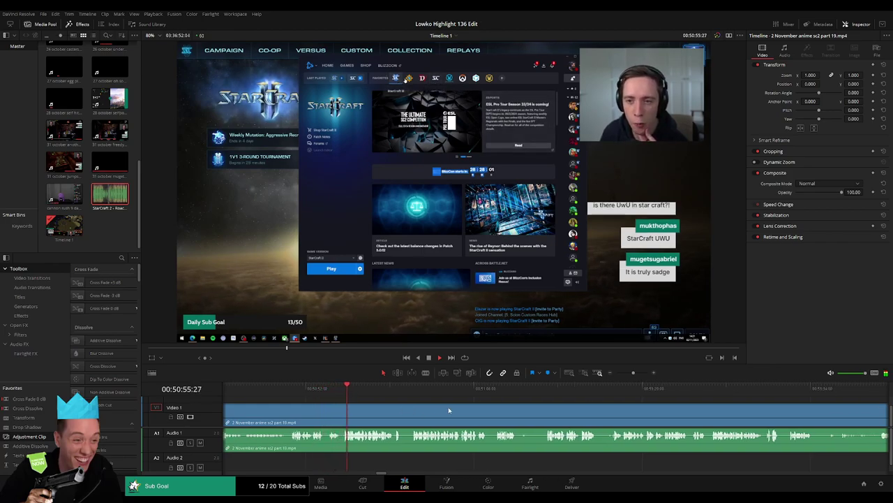
- Cut and remove two short pieces of the part 19 clip, closing the gaps
left_click(363, 411)
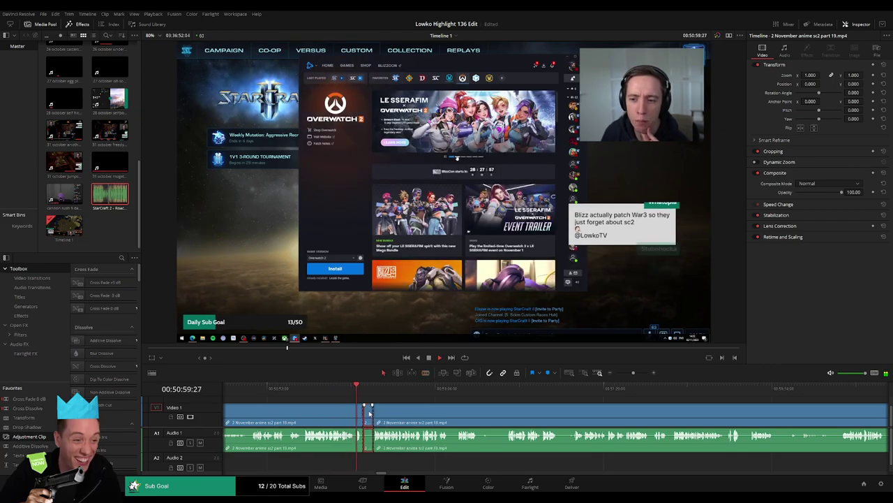
key("Delete")
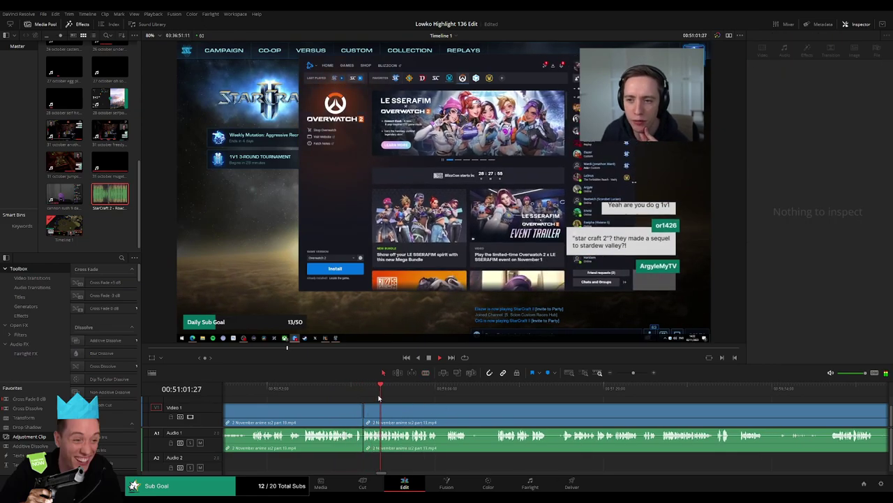
left_click(446, 409)
left_click(371, 388)
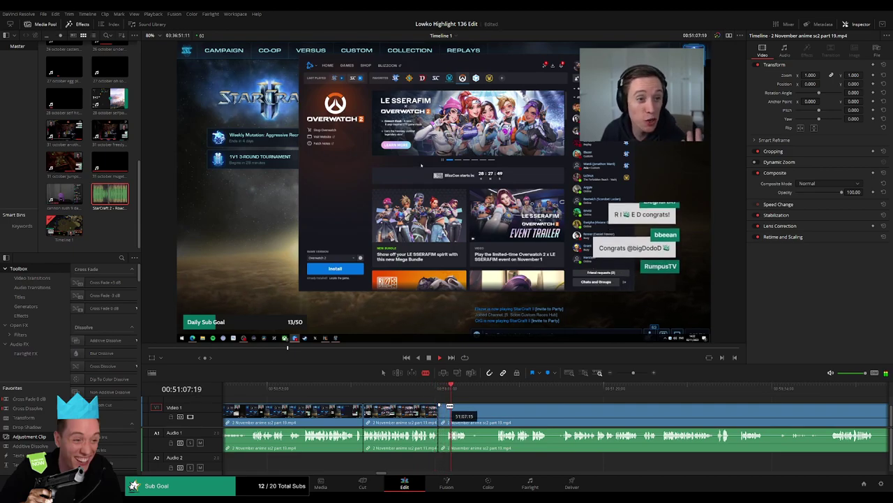
key("BackSpace")
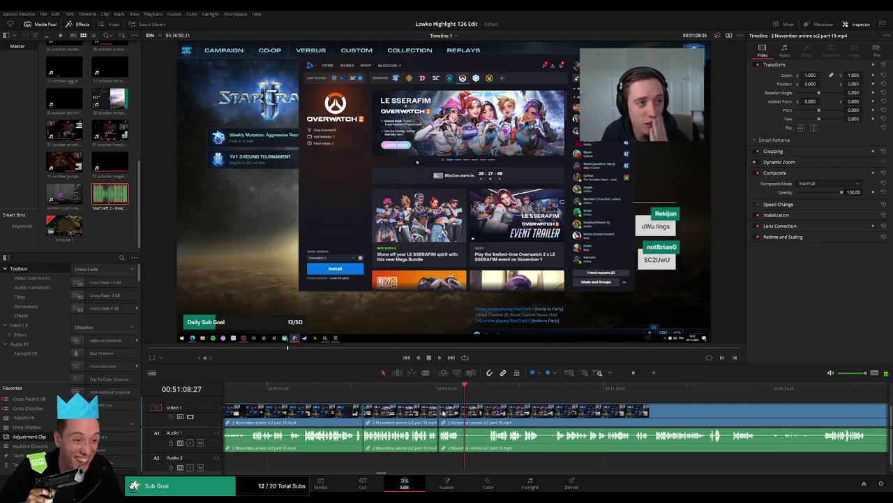
- Blade off a short piece, ripple delete it, and move the next cut edge right
key("b")
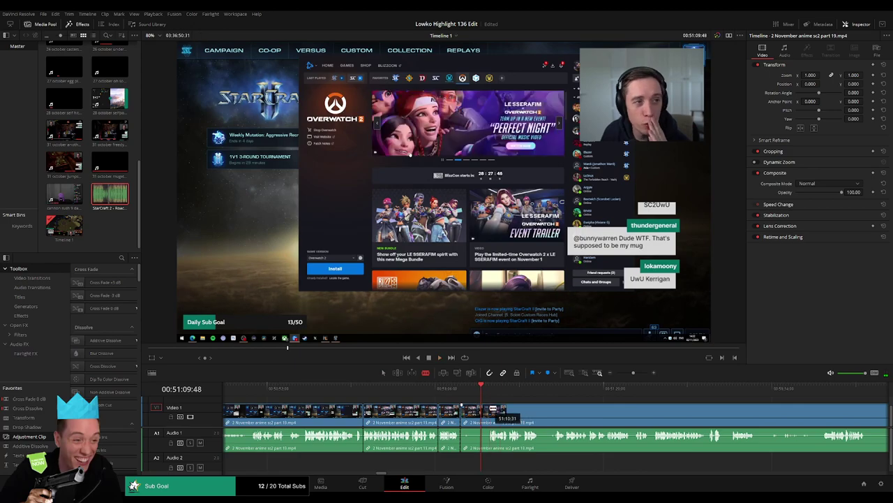
left_click(492, 408)
key("a")
left_click(489, 411)
key("BackSpace")
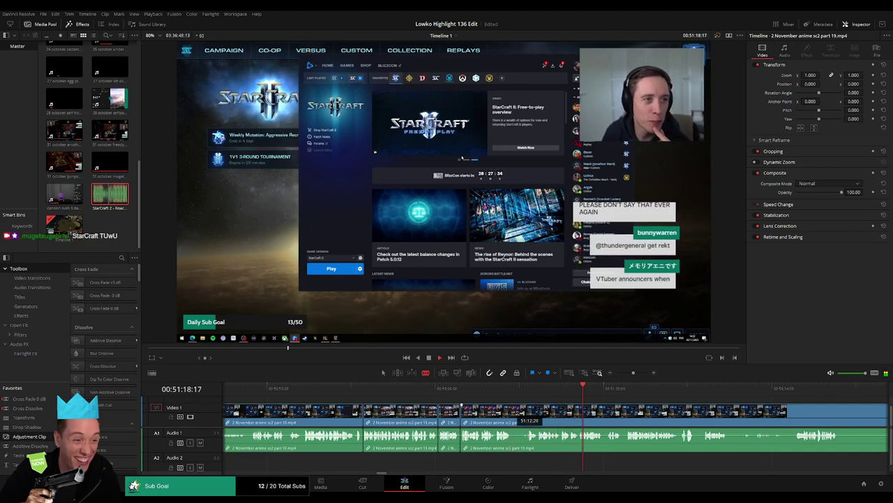
left_click_drag(514, 410, 523, 410)
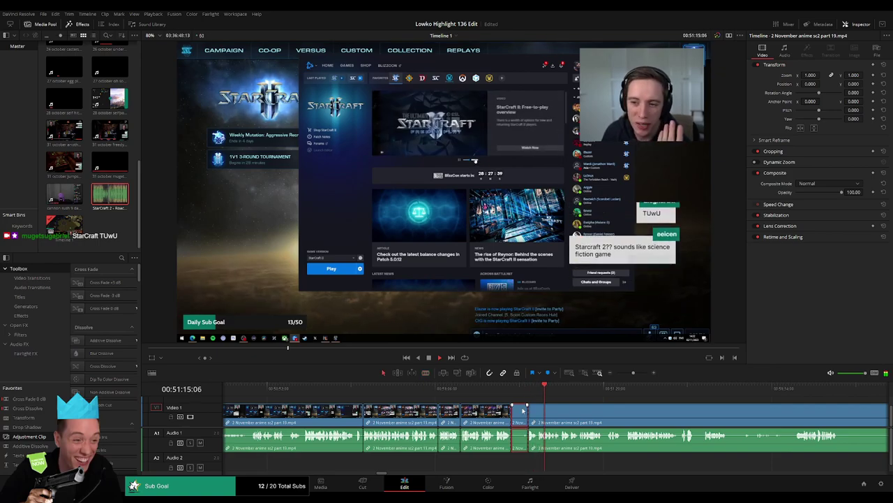
- Review the later part 19 footage by jumping back and forth along the timeline
scroll(523, 411, "down", 2)
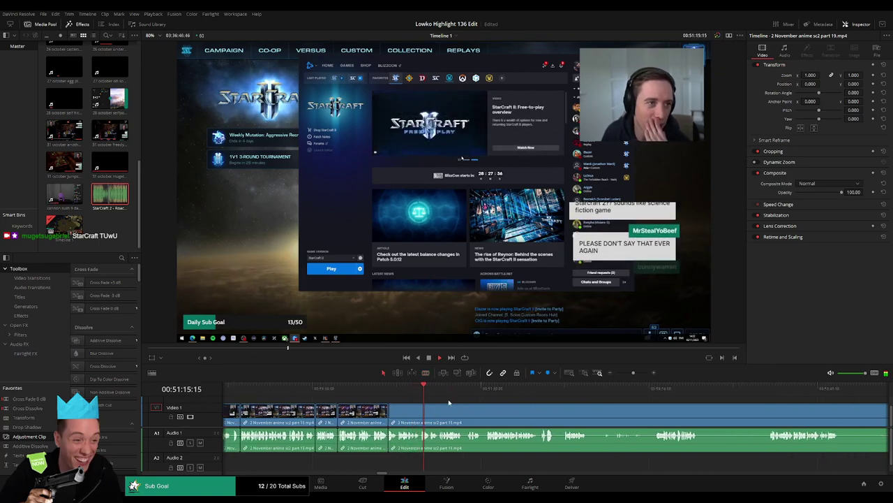
left_click(339, 391)
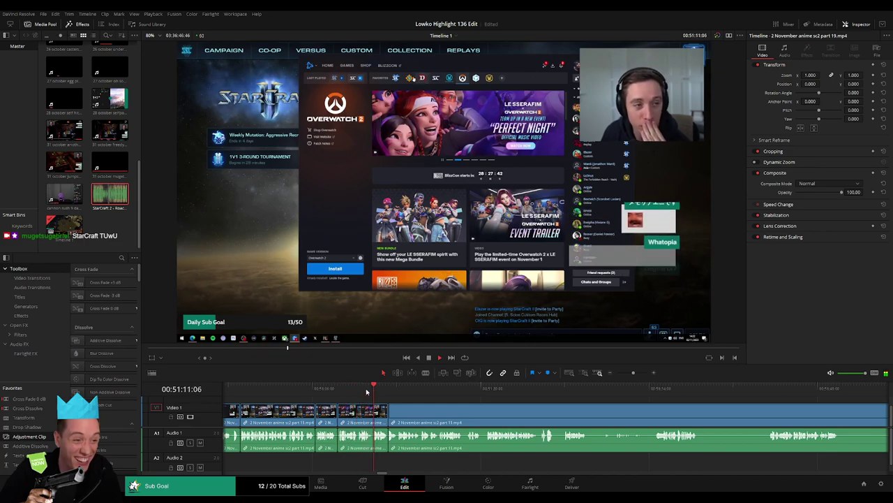
left_click(321, 393)
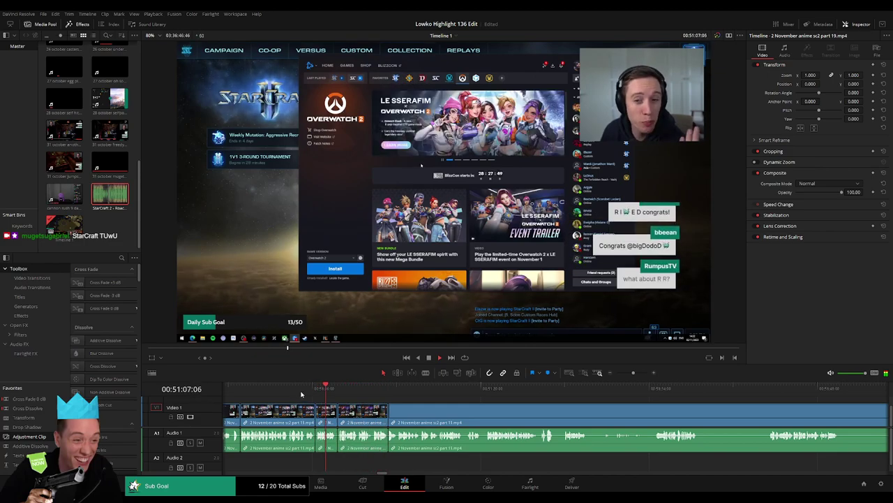
left_click(303, 392)
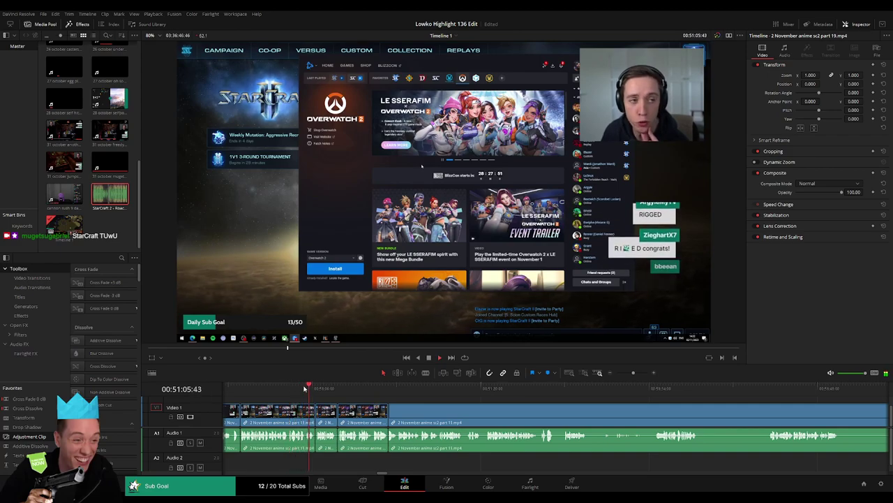
left_click(389, 388)
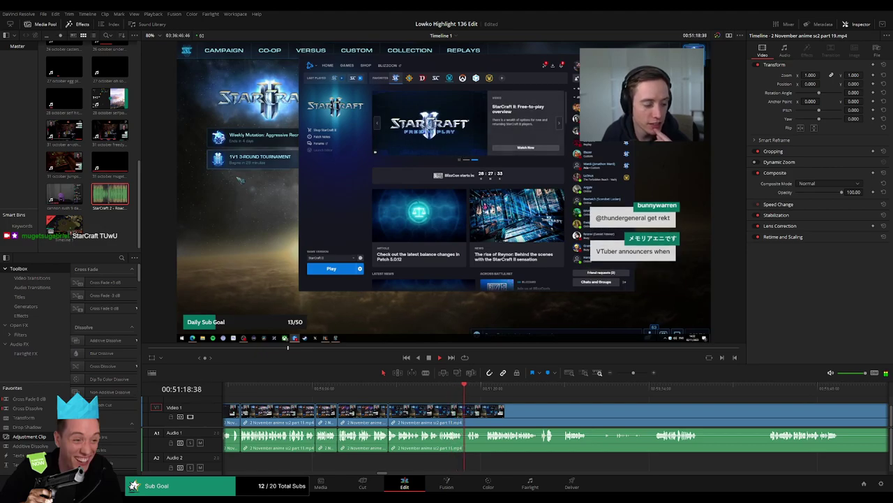
scroll(406, 419, "right", 3)
left_click(405, 389)
left_click(364, 388)
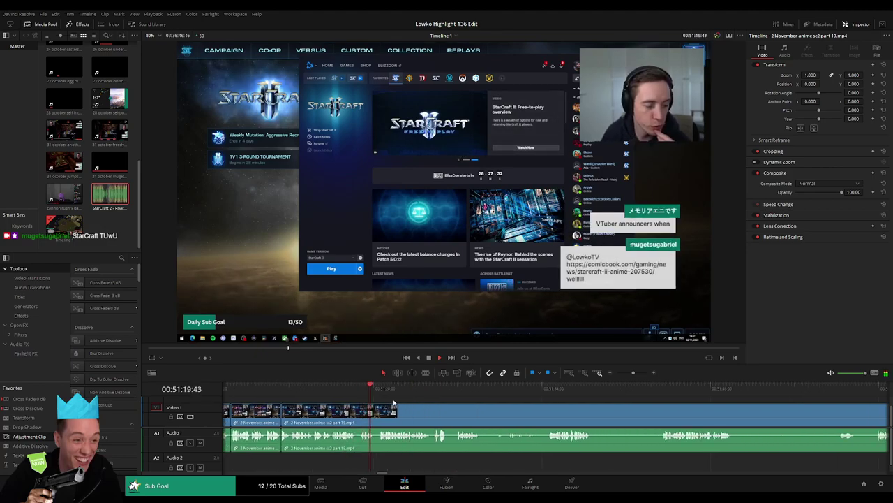
scroll(372, 402, "right", 2)
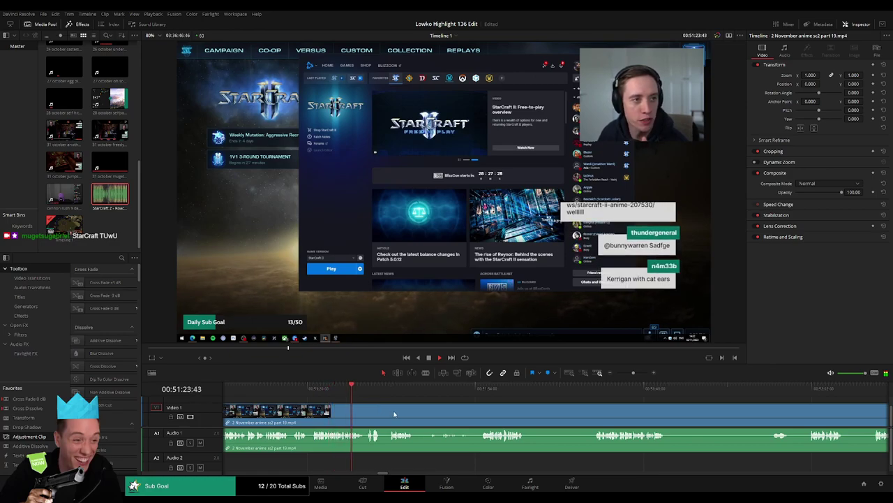
scroll(364, 411, "right", 1)
scroll(364, 411, "right", 1)
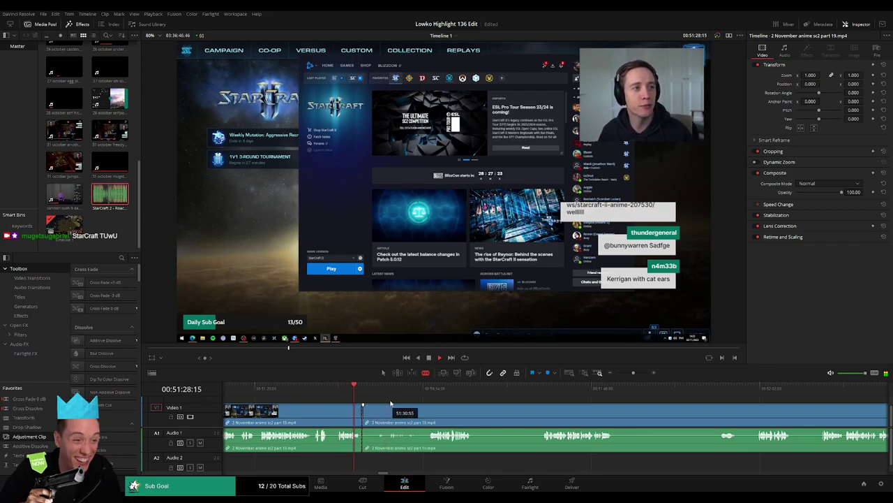
left_click(418, 395)
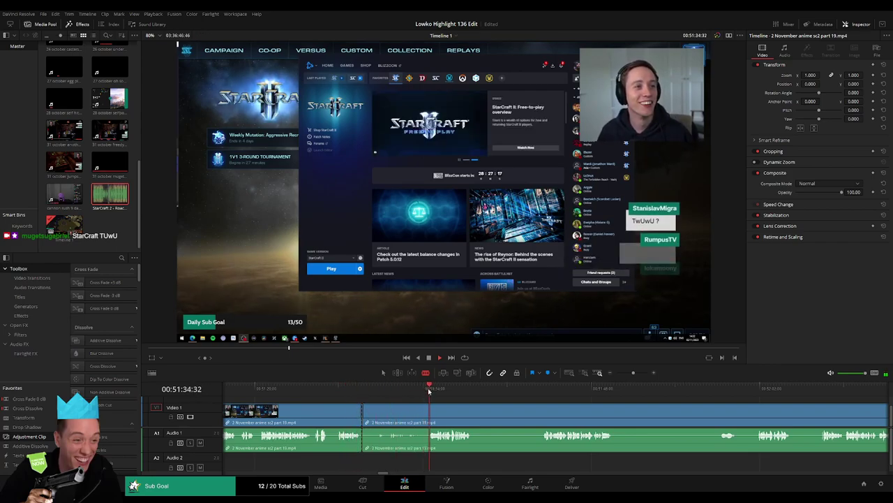
- Cut at the end of an unwanted stretch and ripple delete it
left_click(427, 407)
key("a")
left_click(402, 414)
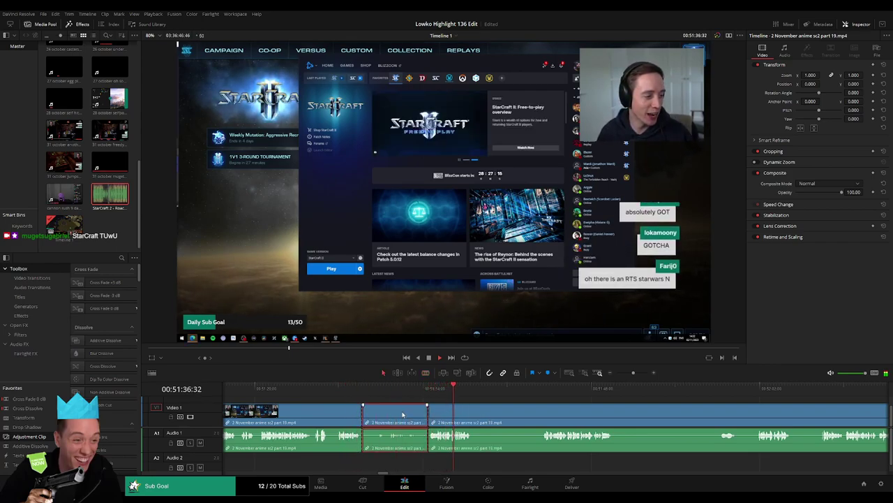
key("Delete")
- Trim the clip end at the anime article footage to the playhead and remove the excess
left_click_drag(416, 396, 486, 389)
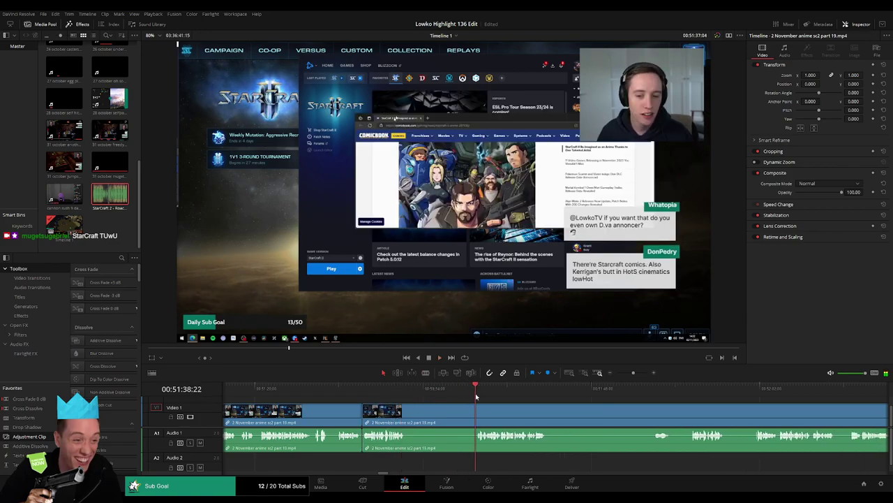
left_click(468, 396)
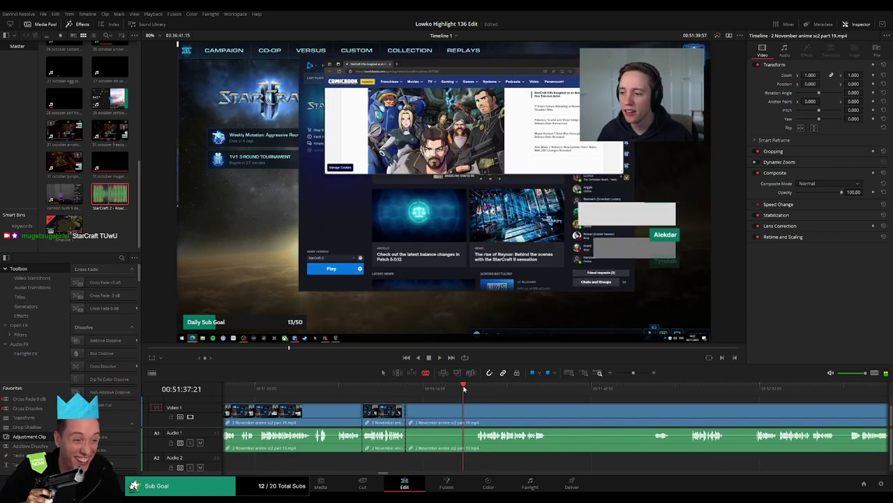
key("space")
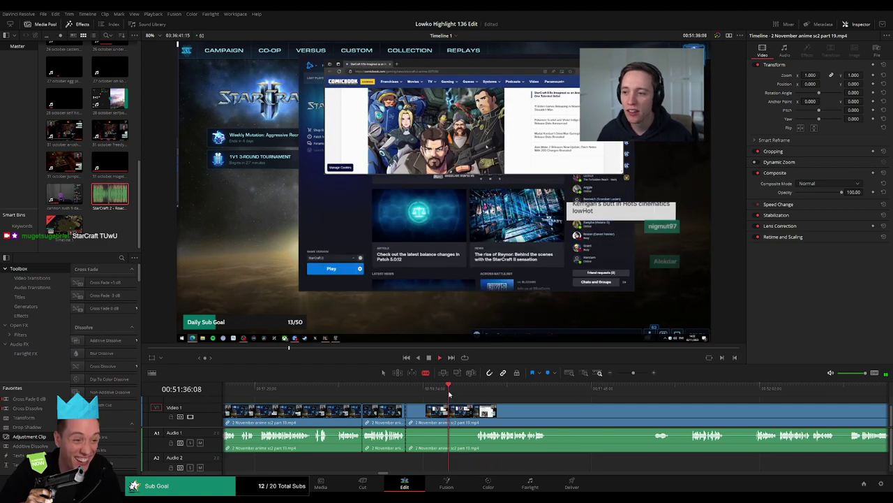
left_click_drag(469, 415, 467, 416)
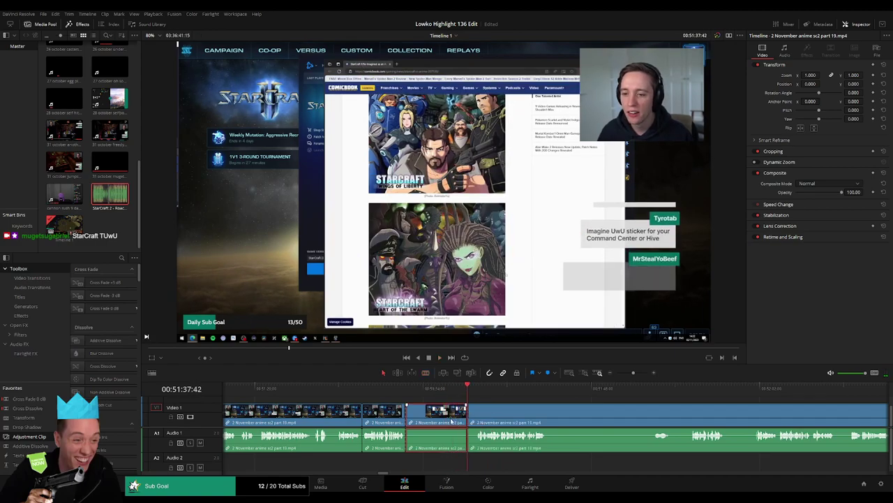
key("Delete")
key("space")
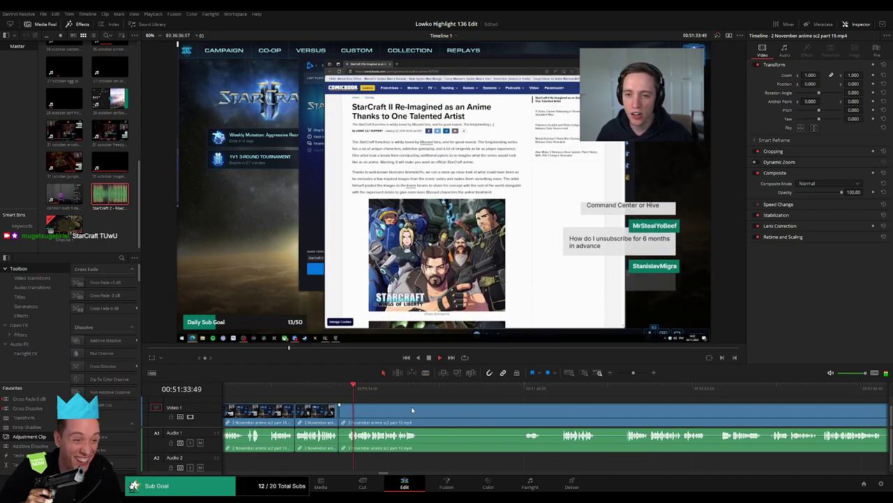
- Blade a later short stretch at both ends and ripple delete it
scroll(391, 411, "right", 2)
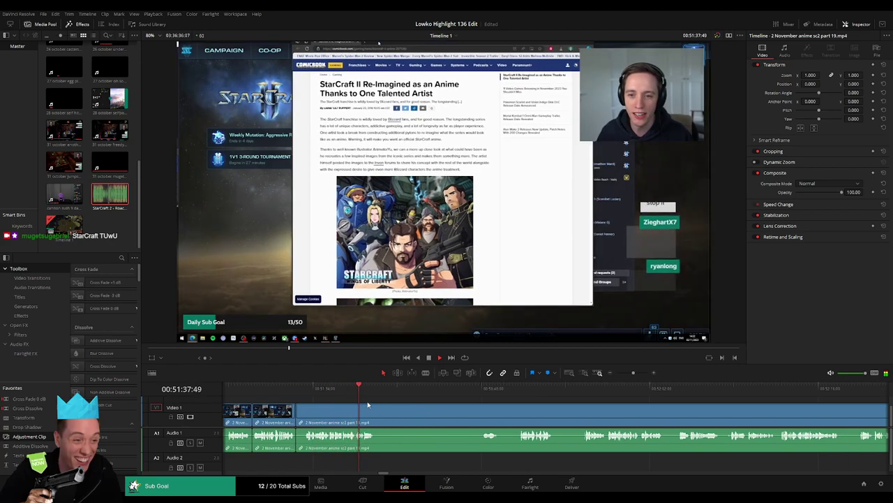
left_click_drag(369, 390, 457, 390)
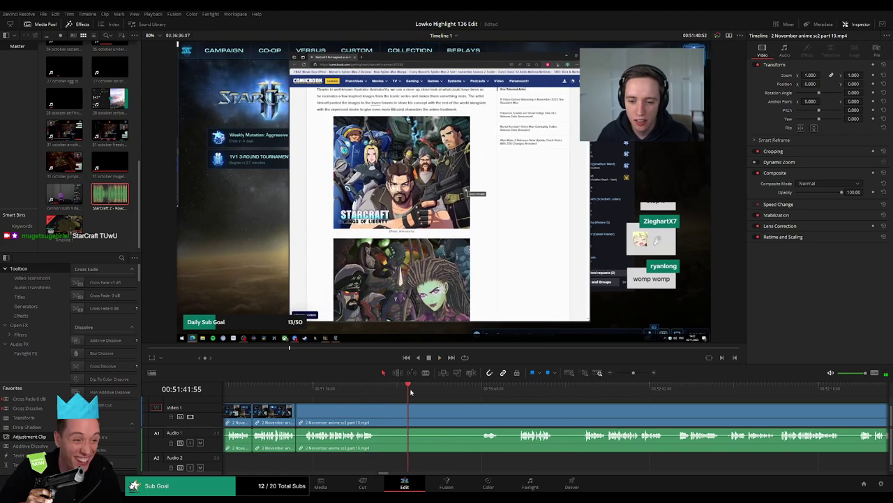
key("b")
left_click(379, 418)
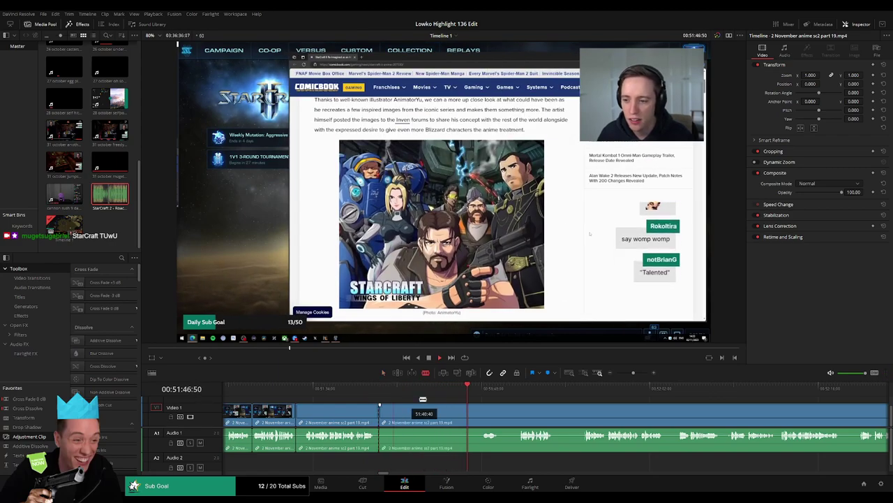
left_click(422, 390)
key("space")
left_click(426, 415)
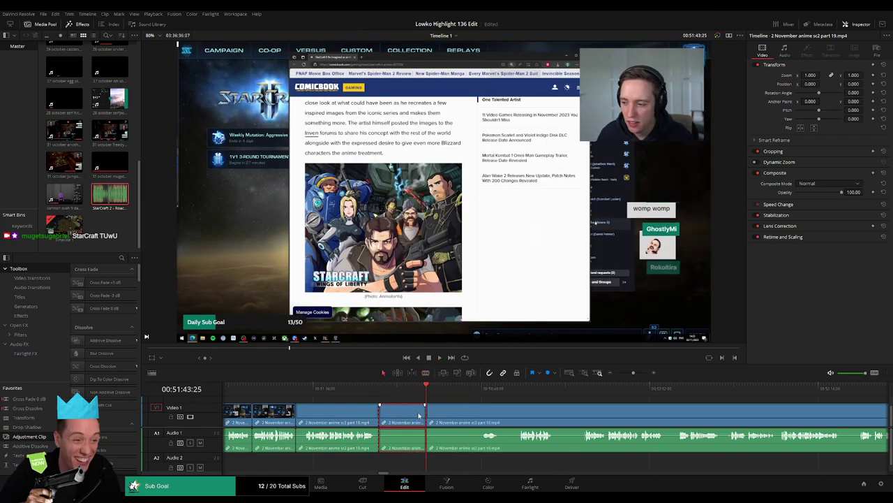
left_click(402, 416)
key("Delete")
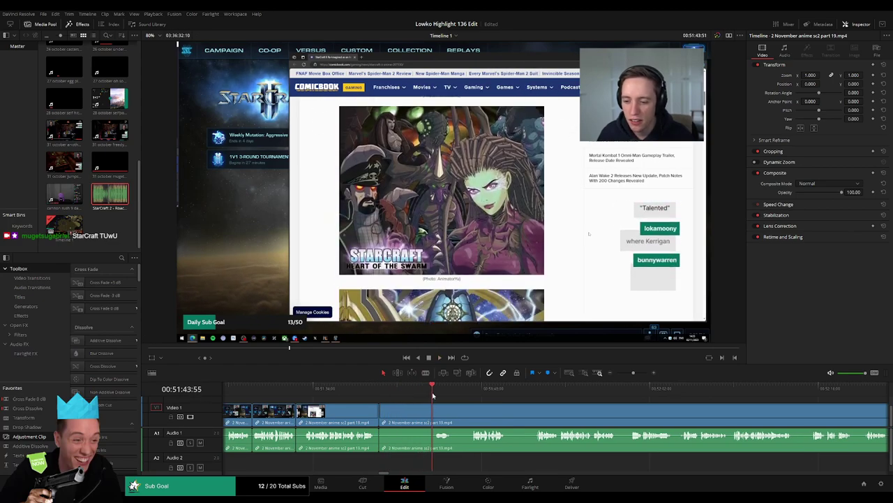
- Make two blade cuts isolating a brief later piece of the footage
scroll(413, 412, "right", 3)
left_click(384, 395)
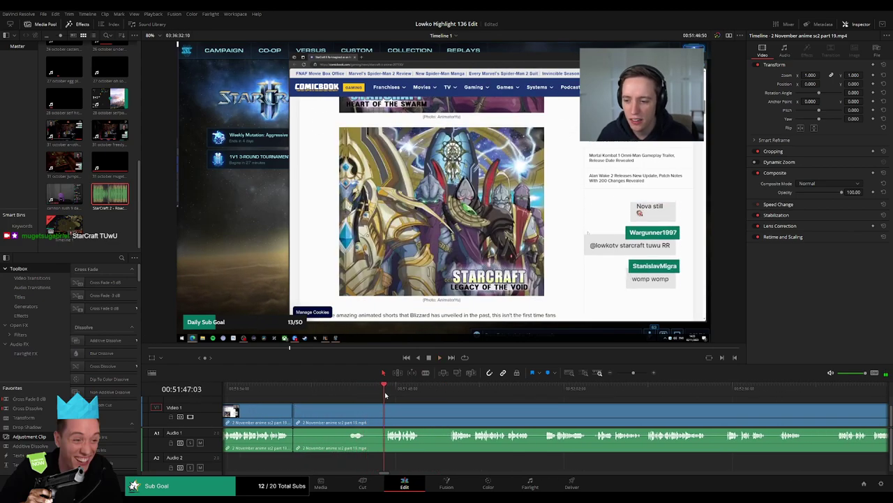
key("b")
left_click(423, 409)
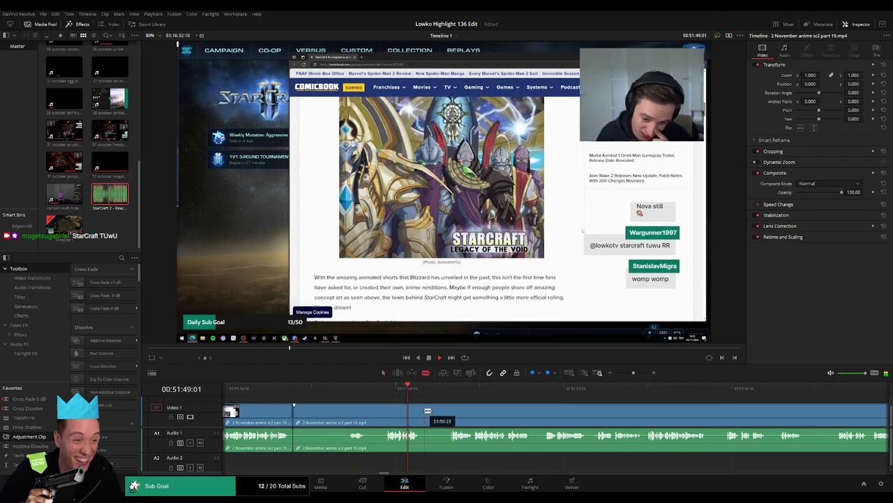
left_click(449, 393)
key("space")
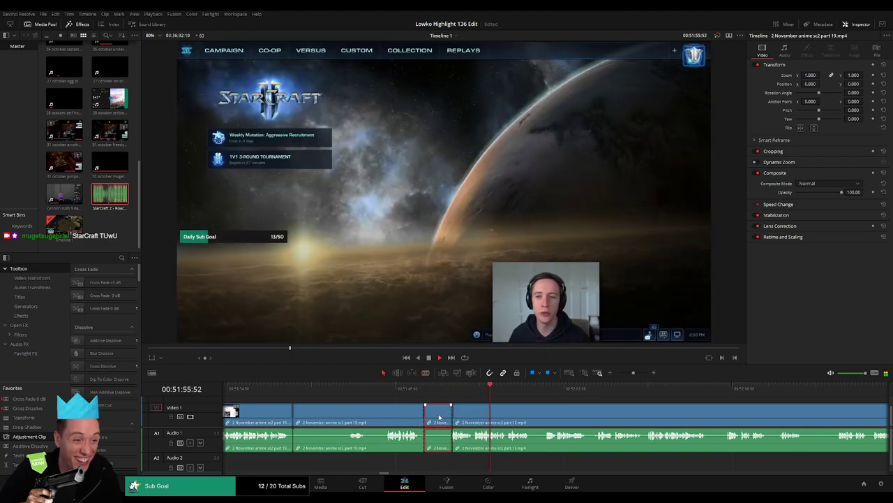
- Ripple delete the first two short cut pieces of the part 19 clip
key("a")
left_click(439, 416)
key("Delete")
scroll(488, 409, "right", 4)
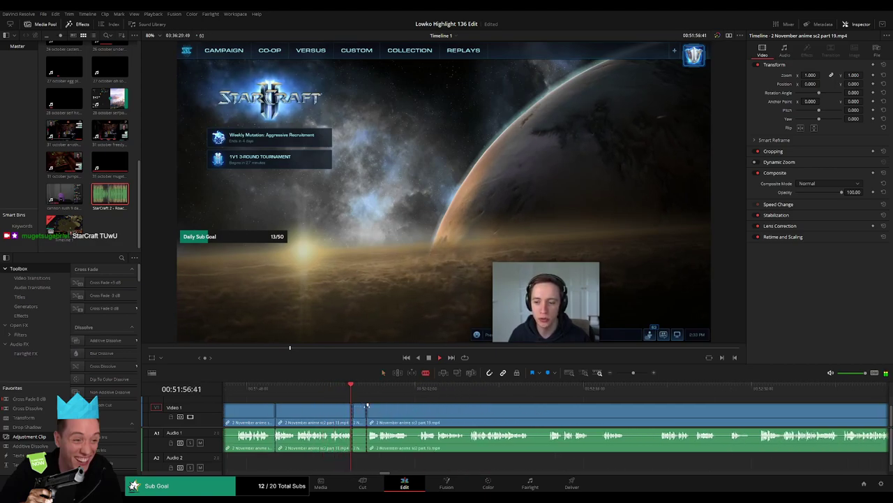
key("Delete")
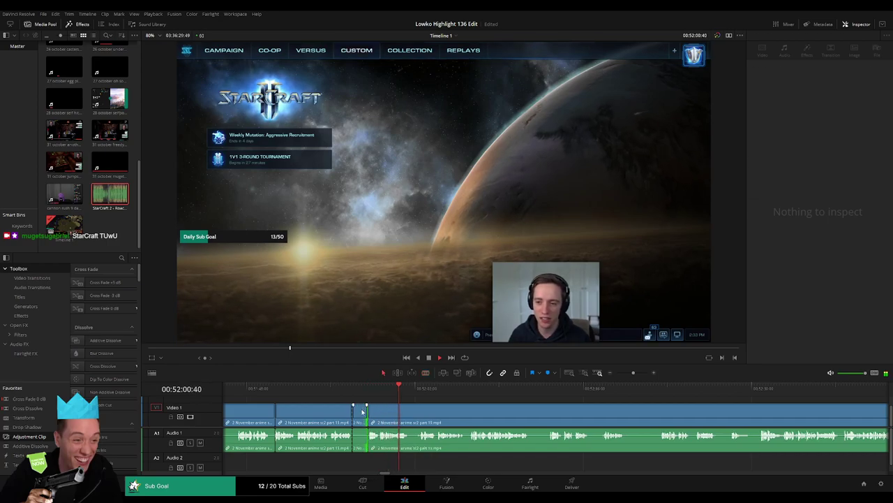
- Select and ripple delete another short part 19 piece further along the timeline
left_click(362, 412)
scroll(383, 410, "right", 3)
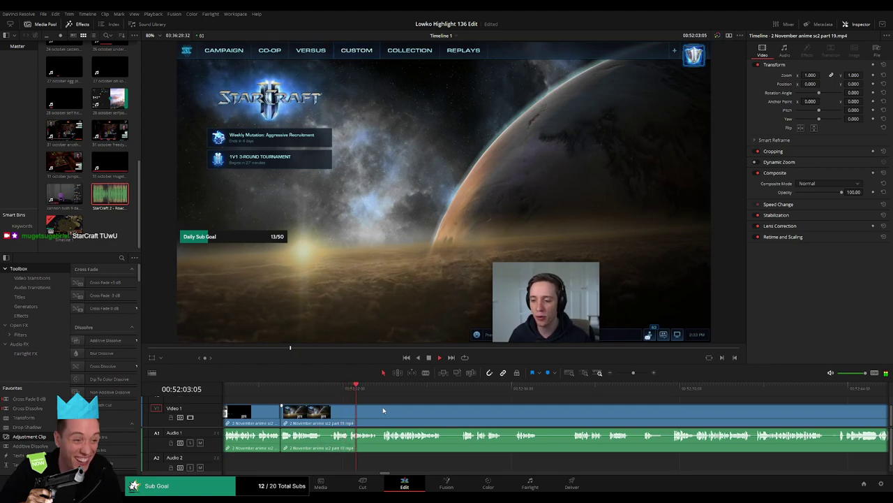
scroll(383, 411, "right", 1)
scroll(377, 412, "right", 1)
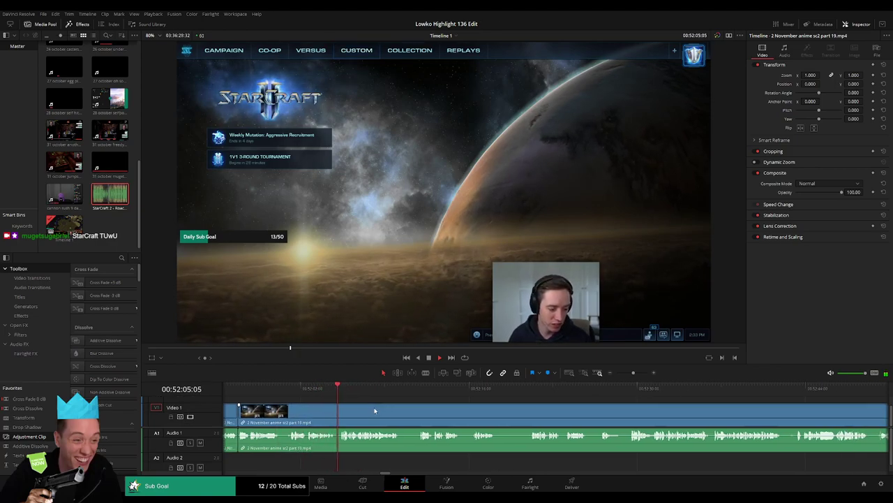
scroll(405, 416, "right", 1)
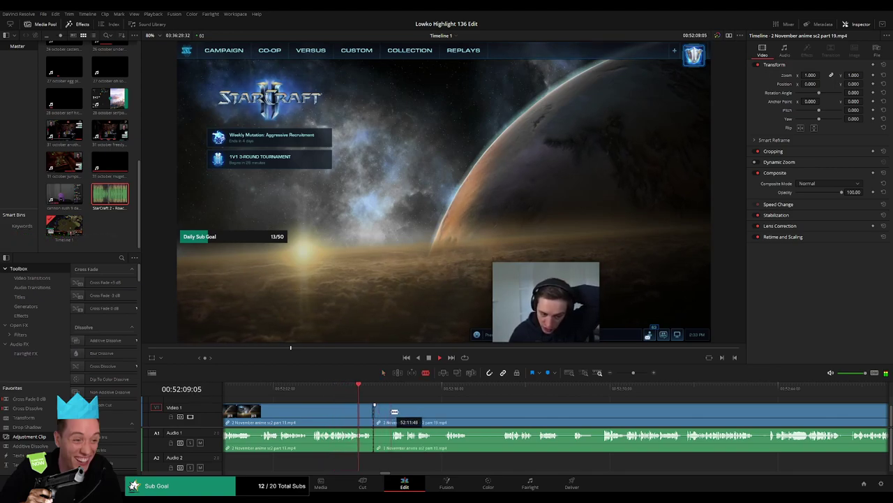
key("Delete")
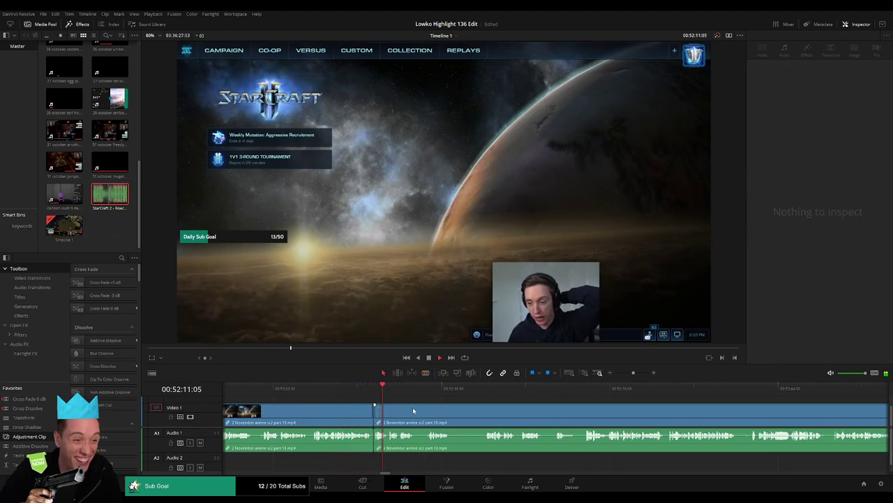
- Ripple delete two more short StarCraft pieces, closing each gap
scroll(390, 411, "right", 2)
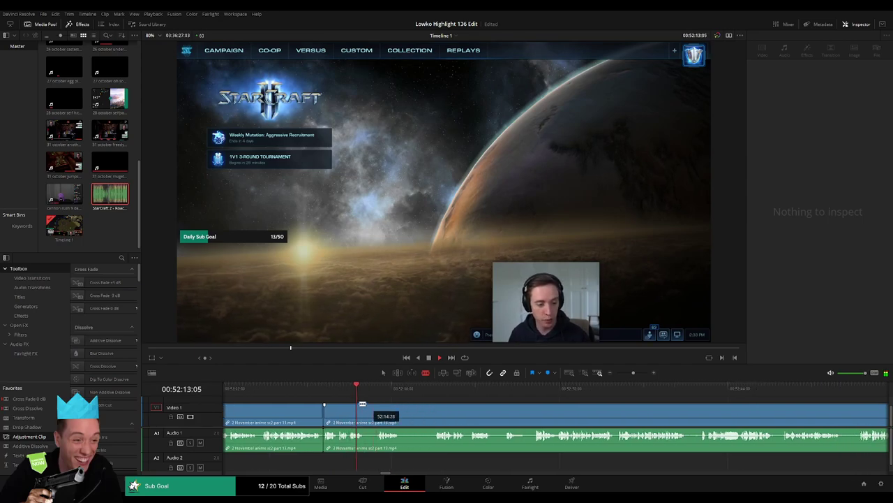
left_click(363, 410)
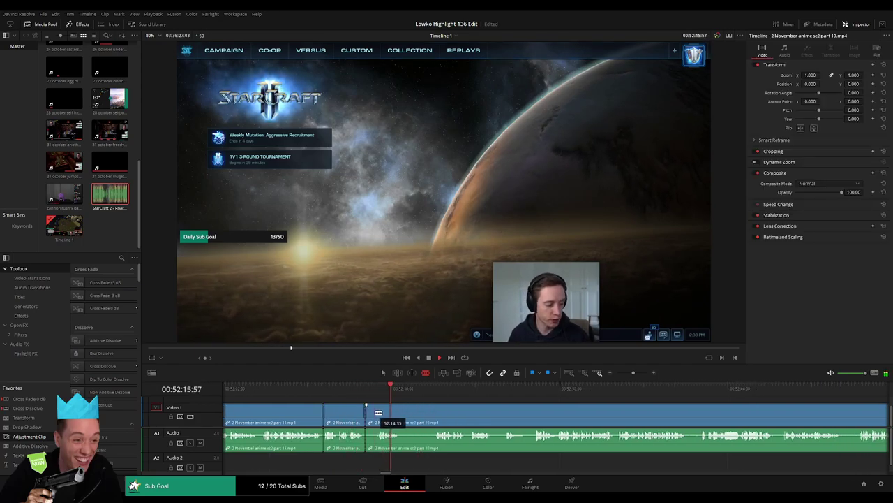
key("Delete")
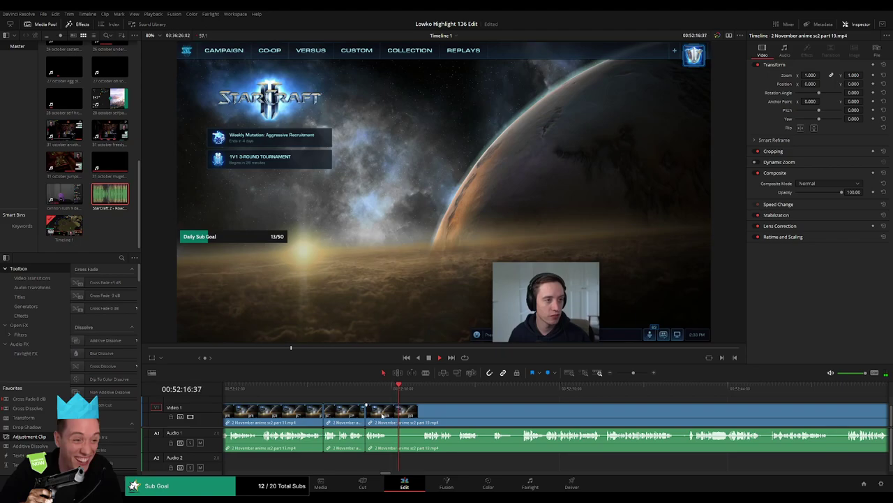
left_click(425, 392)
scroll(406, 412, "right", 2)
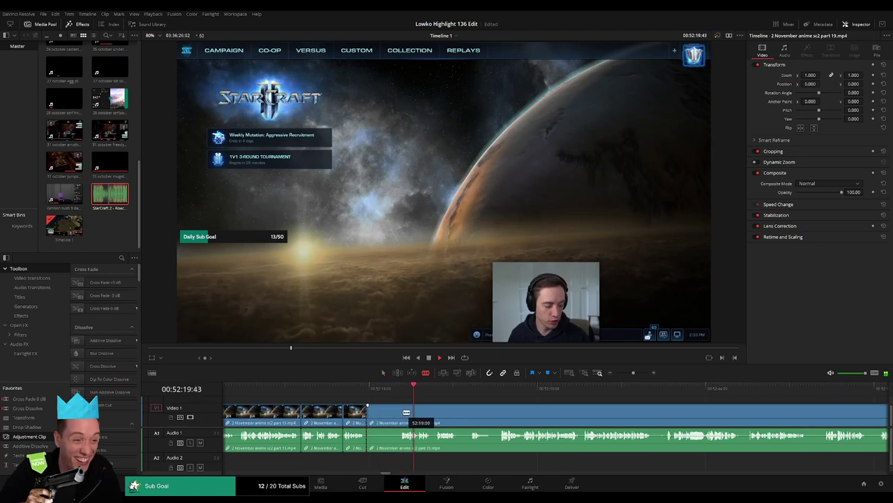
key("Delete")
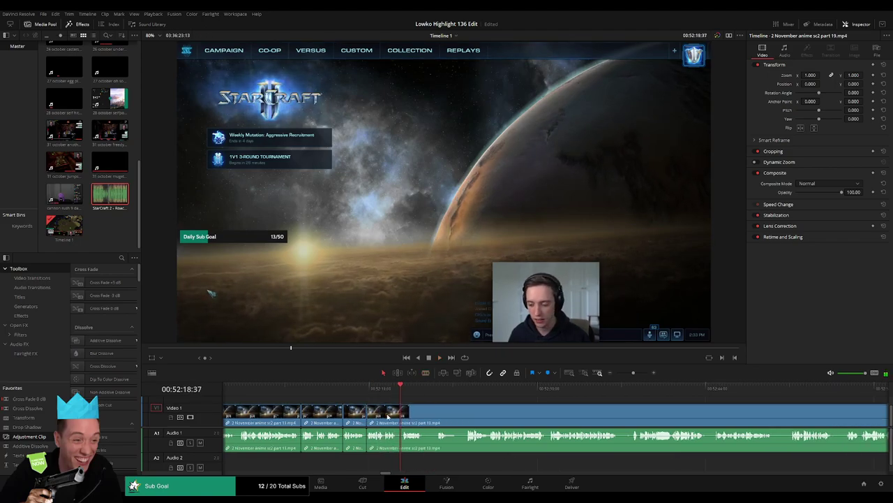
- Trim a clip edge shorter and select the next unwanted StarCraft piece
scroll(424, 413, "right", 3)
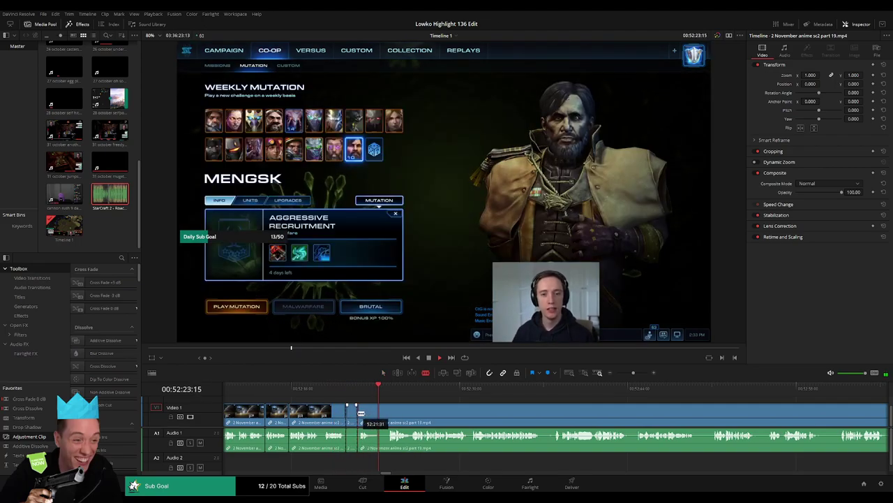
left_click_drag(363, 414, 363, 416)
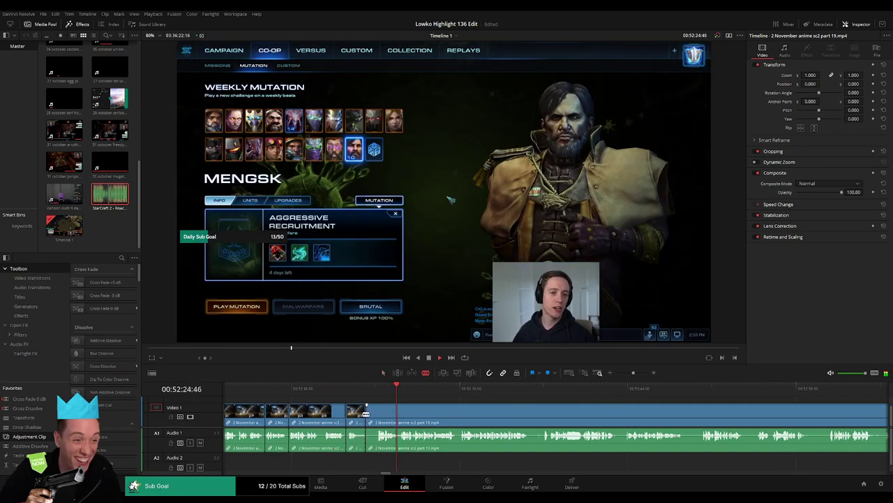
key("b")
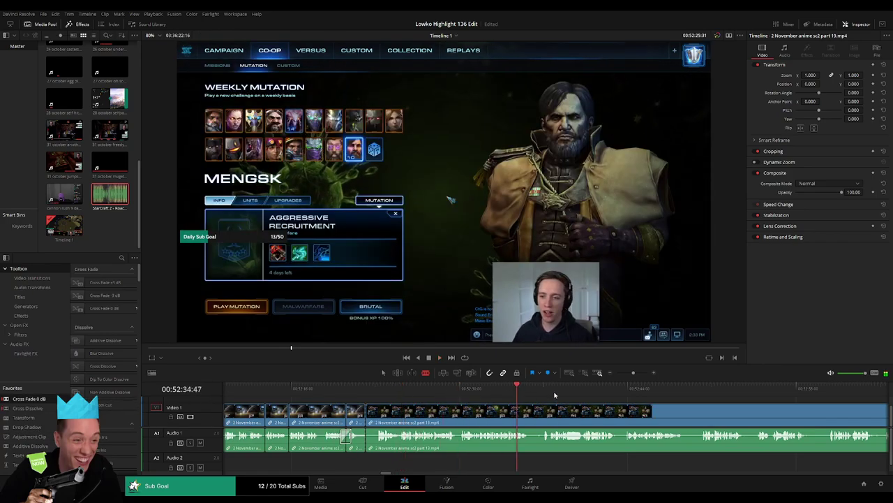
left_click(792, 389)
key("a")
scroll(698, 412, "down", 3)
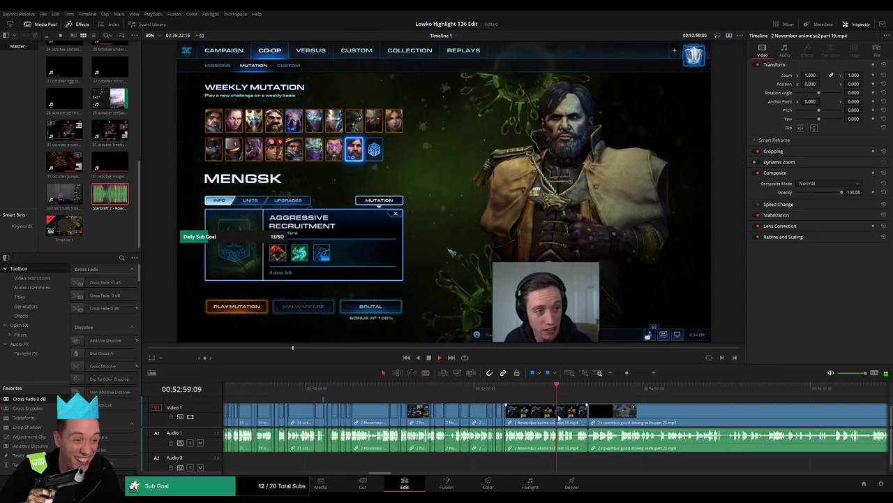
left_click(559, 417)
- Ripple delete the selected StarCraft piece so the part 20 driving clip follows
key("Delete")
left_click_drag(505, 389, 352, 393)
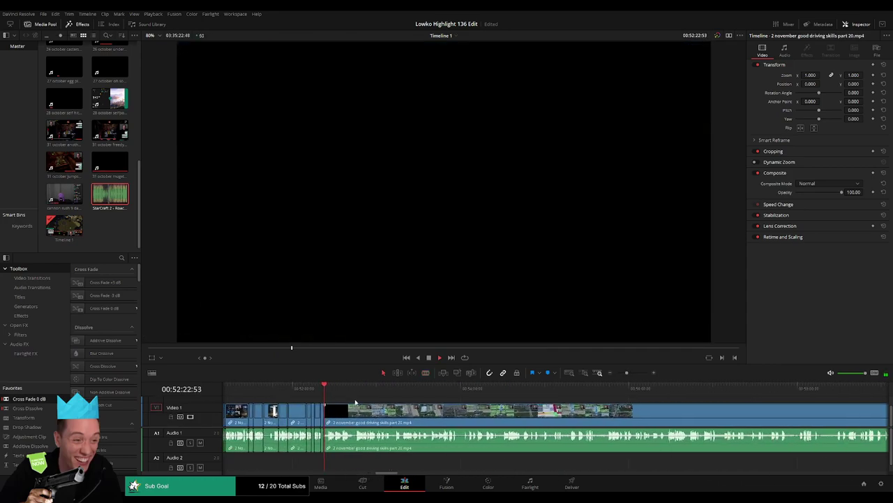
scroll(352, 393, "down", 5)
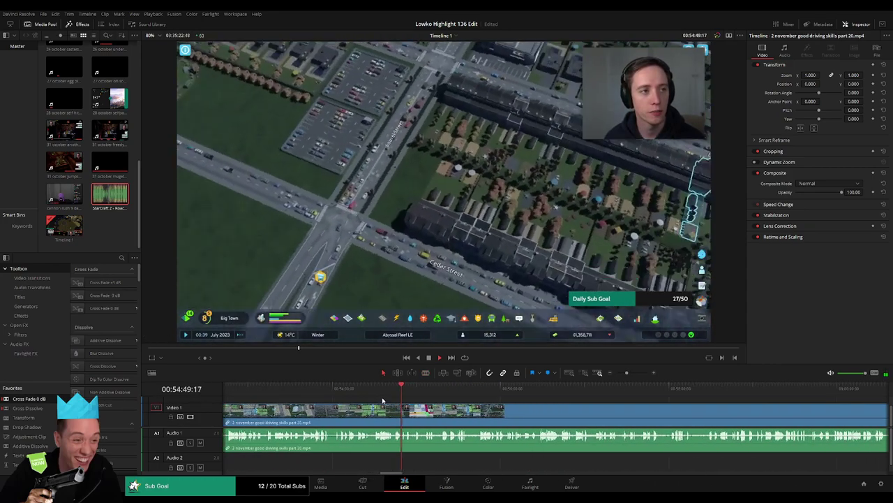
- Scrub through the part 20 driving footage and play it from around 57:48
left_click(427, 389)
left_click_drag(426, 389, 678, 389)
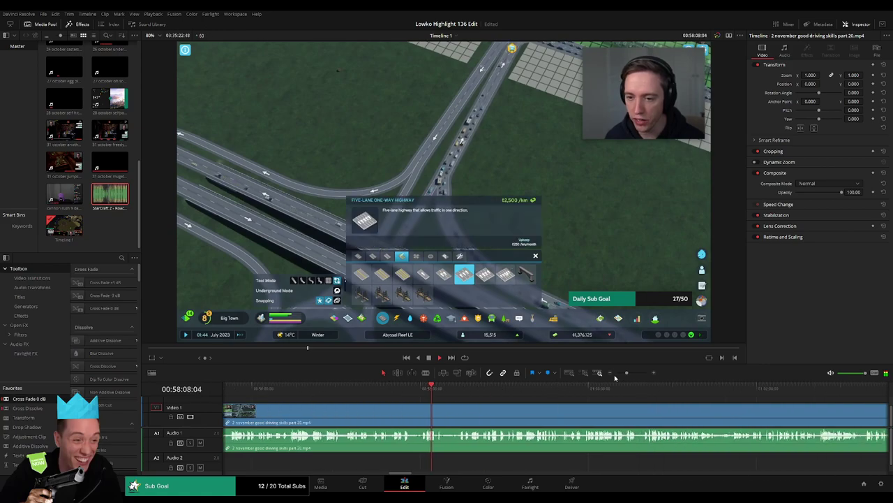
scroll(519, 407, "up", 3)
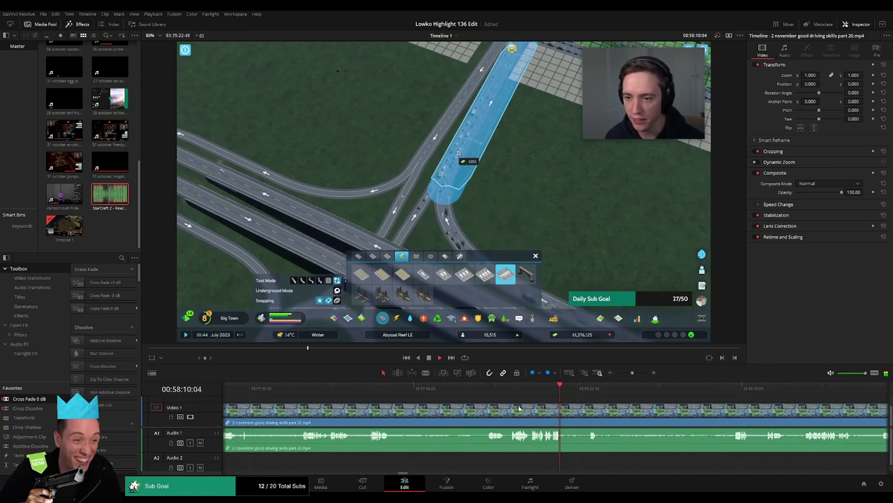
left_click_drag(490, 389, 379, 389)
key("space")
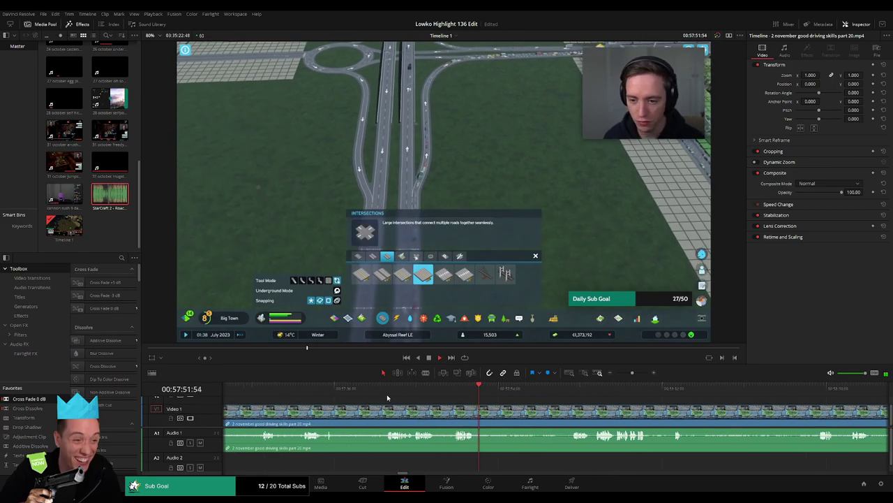
- Rewatch the city, highway and intersection scenes, then return to the driving clip's start
left_click(390, 389)
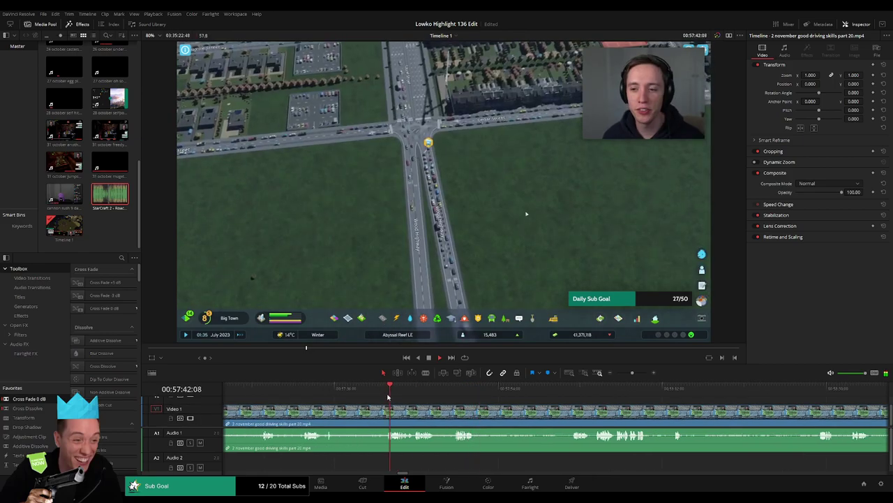
left_click(363, 388)
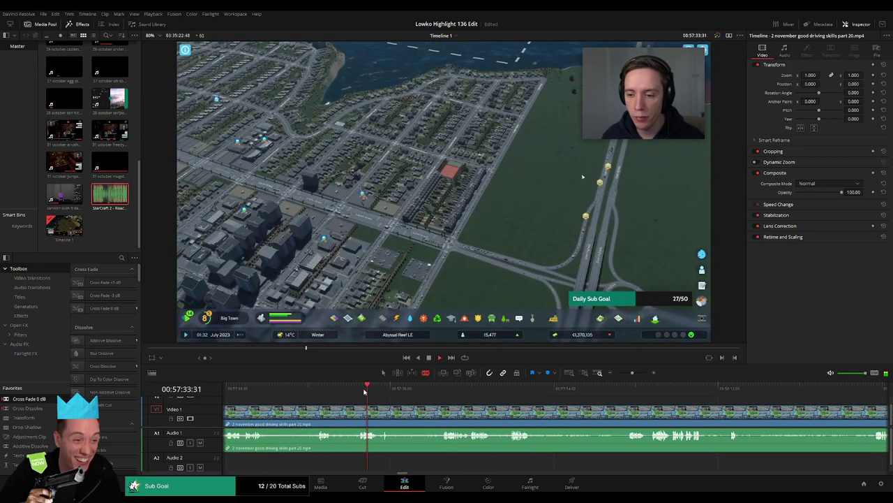
left_click(322, 389)
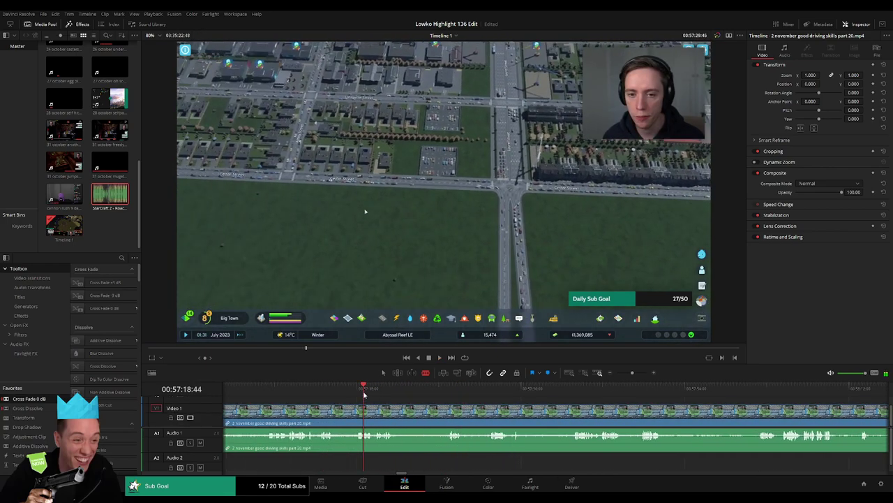
left_click(395, 389)
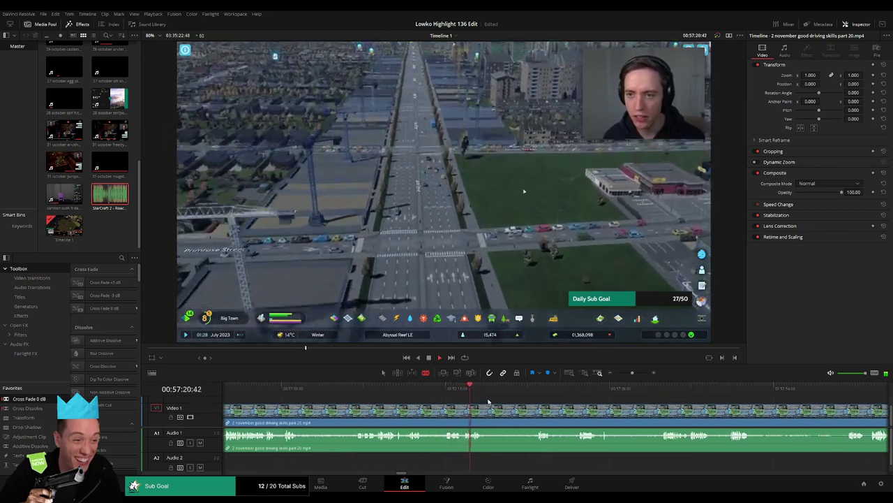
left_click(535, 389)
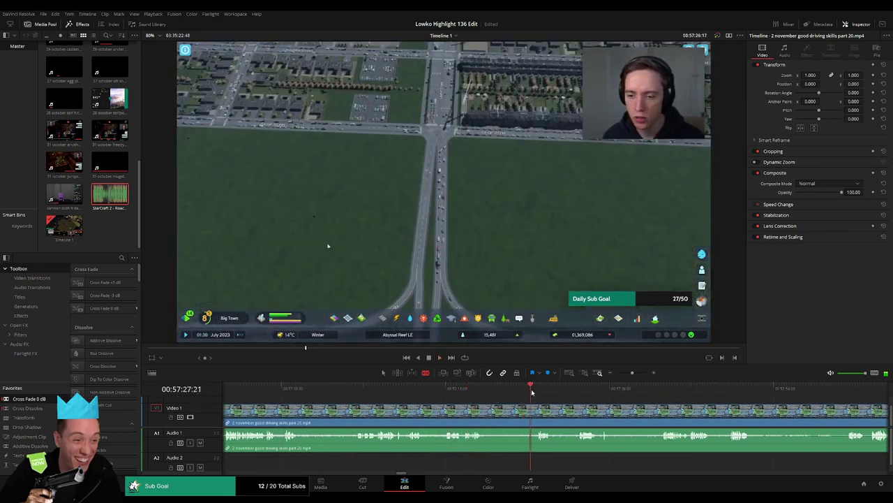
left_click_drag(551, 395, 511, 395)
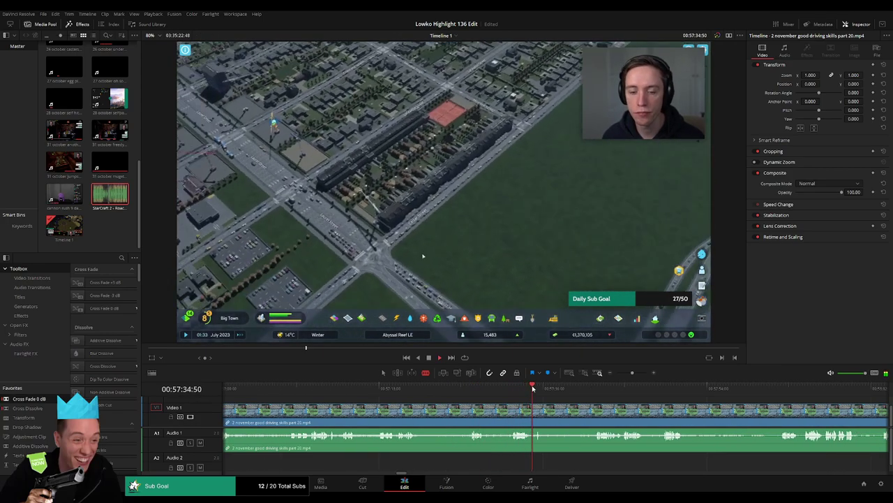
left_click(531, 395)
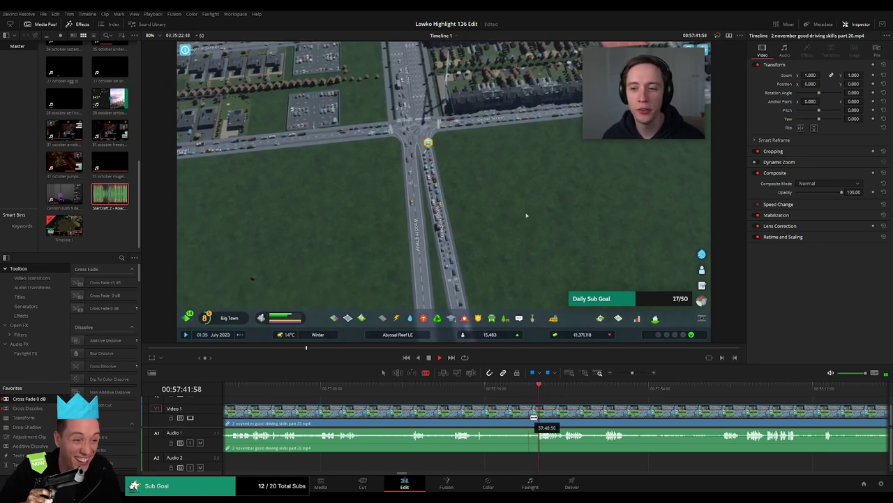
left_click(538, 416)
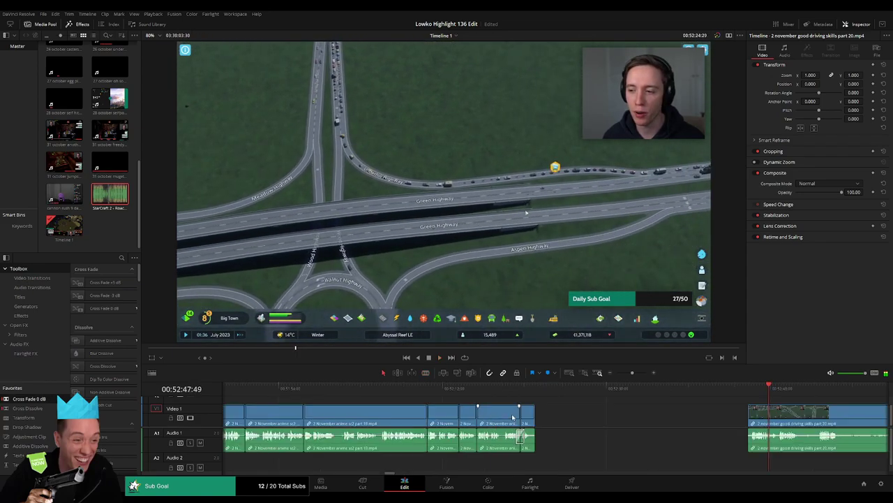
scroll(577, 416, "right", 3)
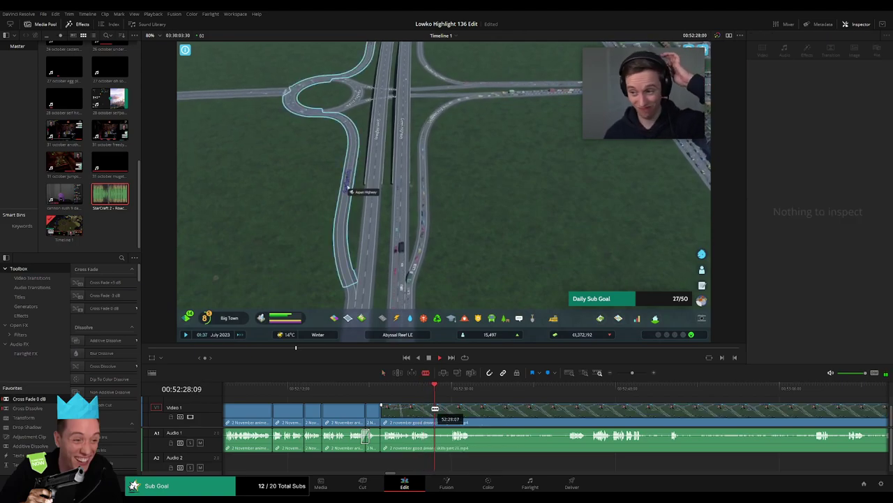
left_click(450, 384)
left_click_drag(433, 412, 454, 412)
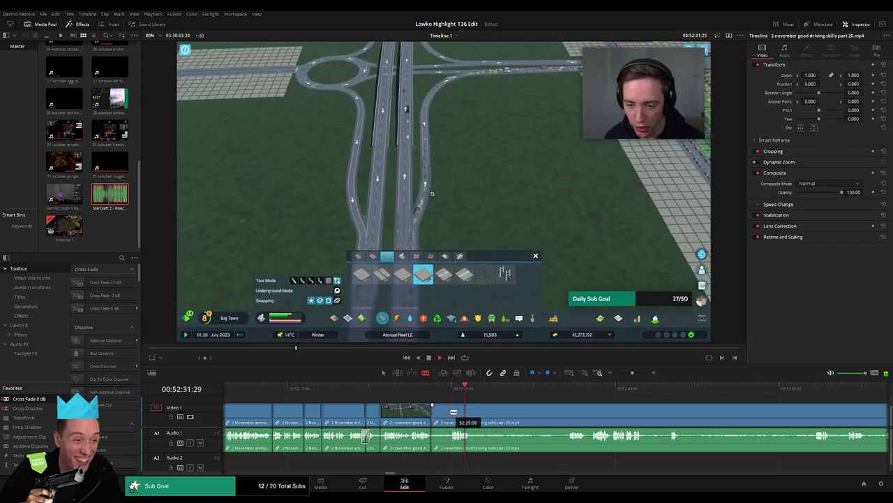
left_click_drag(454, 412, 434, 412)
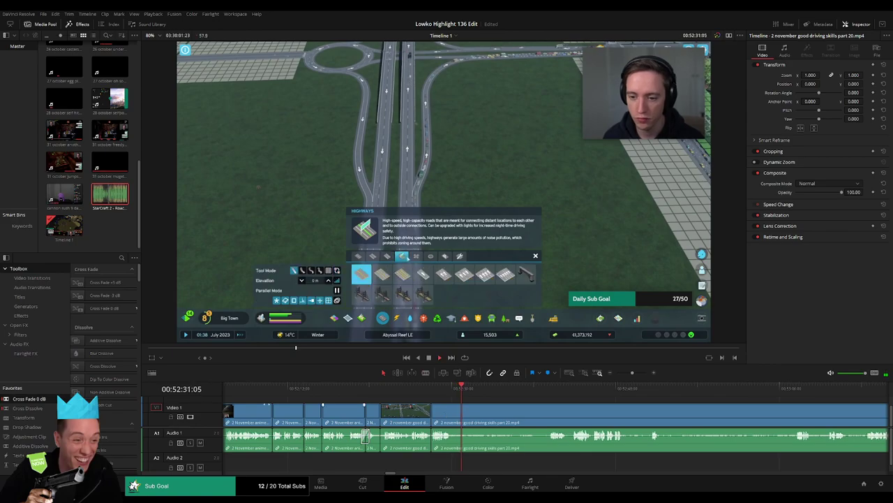
left_click_drag(474, 388, 564, 395)
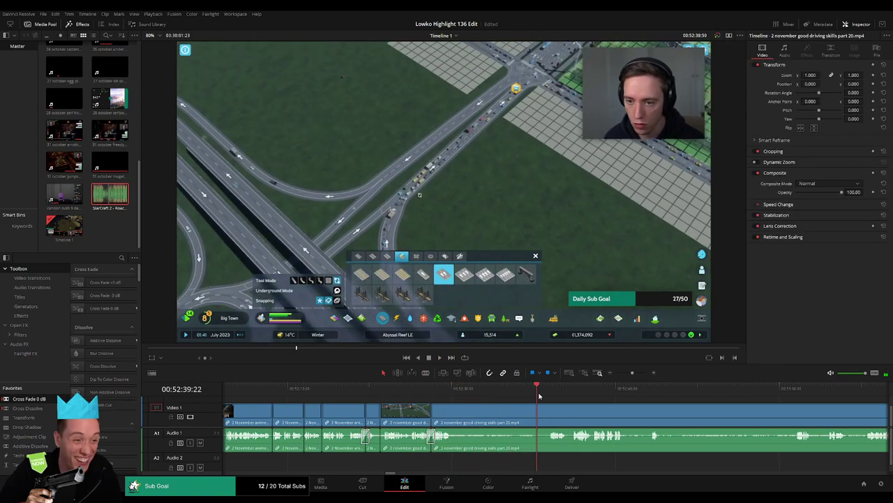
scroll(489, 403, "right", 3)
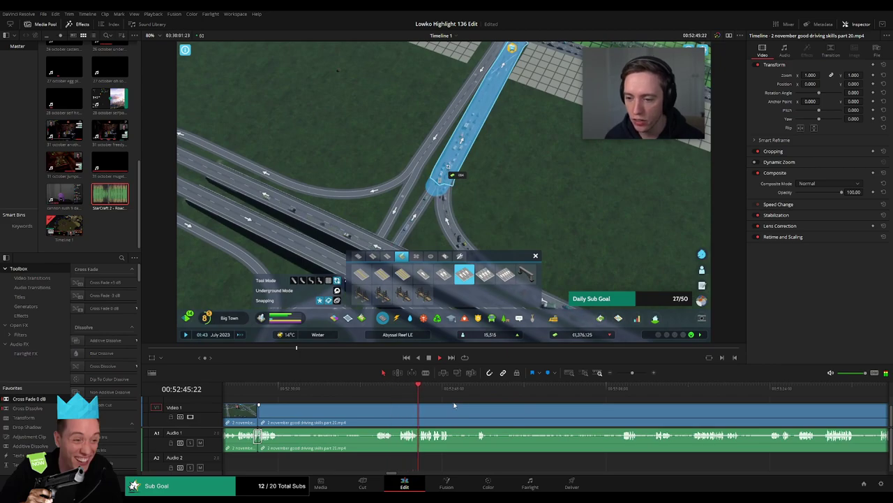
scroll(432, 409, "right", 1)
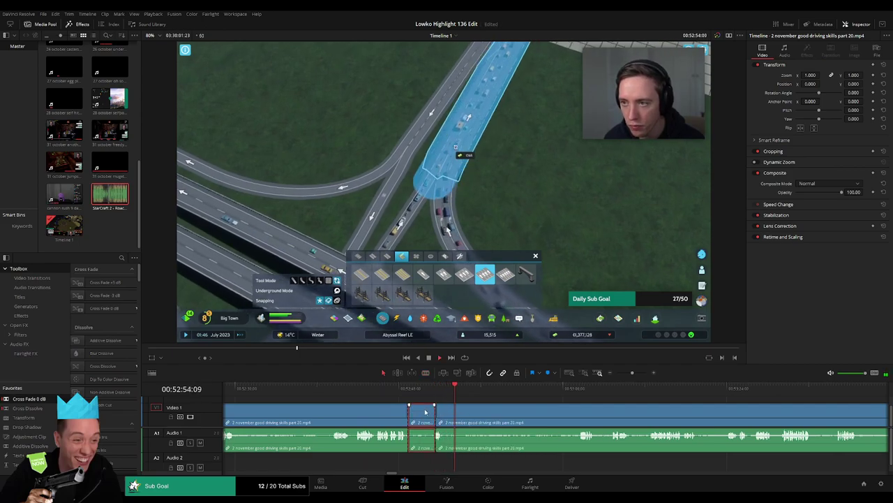
left_click(424, 413)
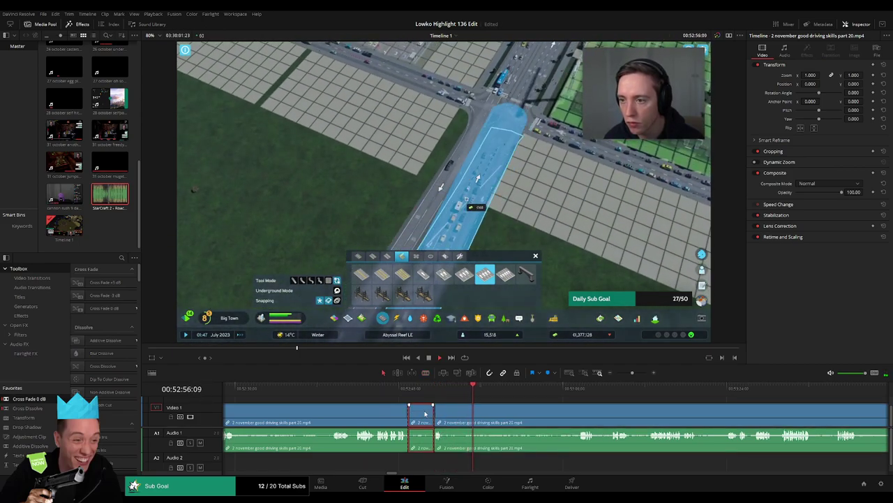
key("Delete")
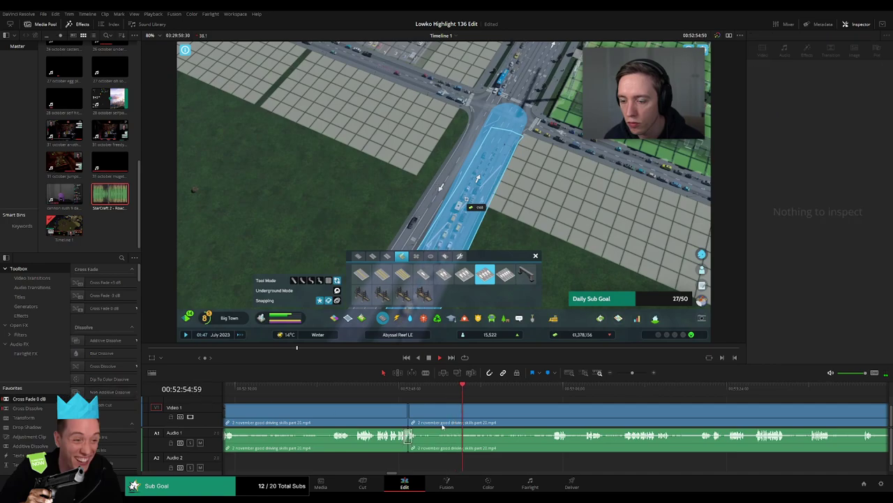
scroll(411, 393, "right", 2)
left_click(441, 392)
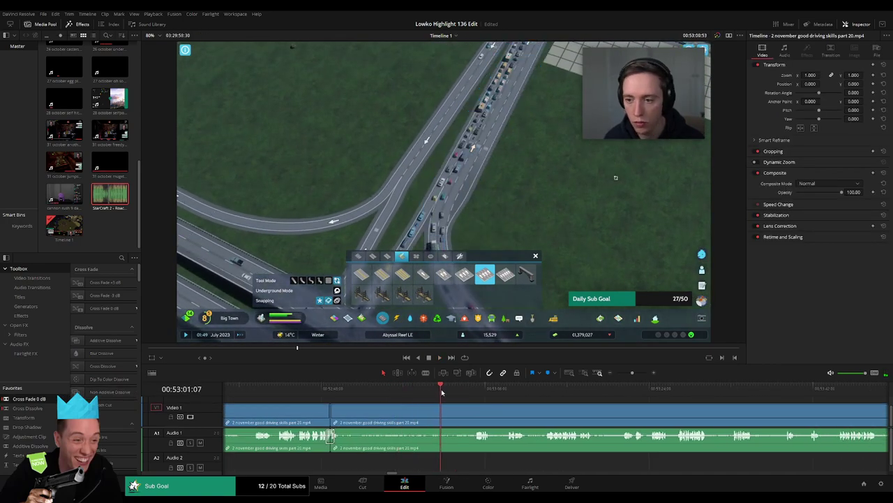
left_click_drag(450, 392, 471, 392)
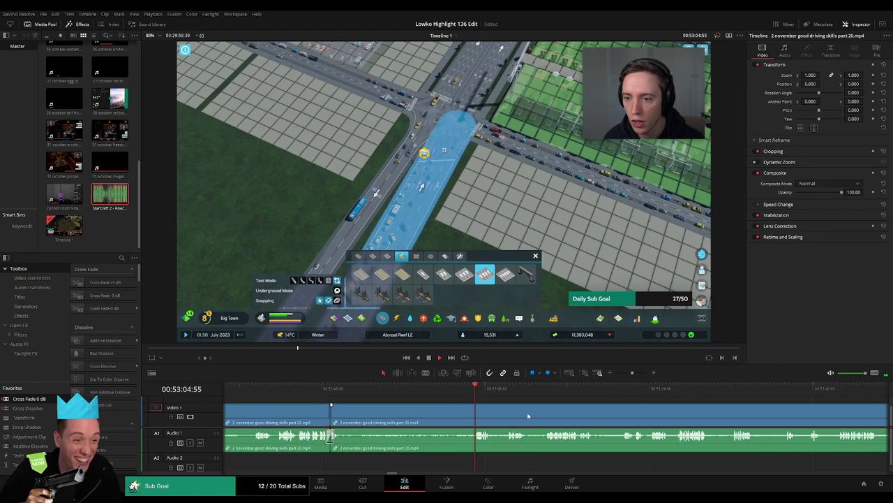
scroll(528, 416, "right", 2)
left_click(419, 391)
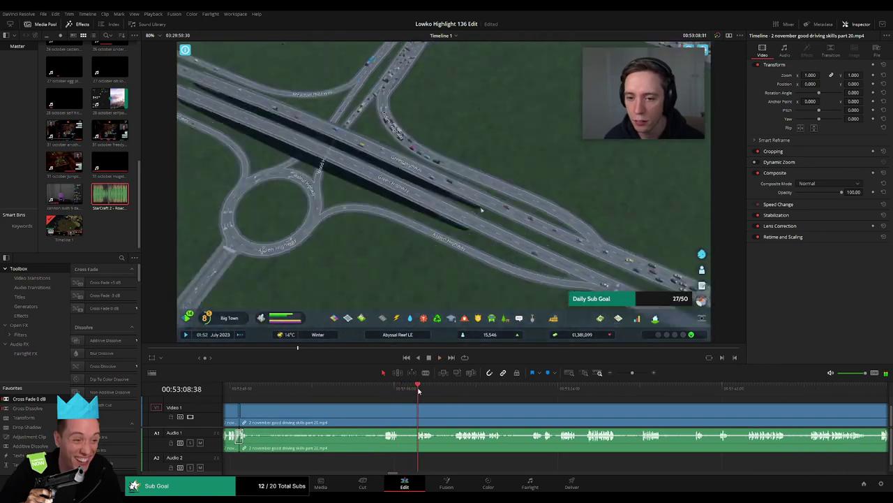
scroll(370, 398, "right", 2)
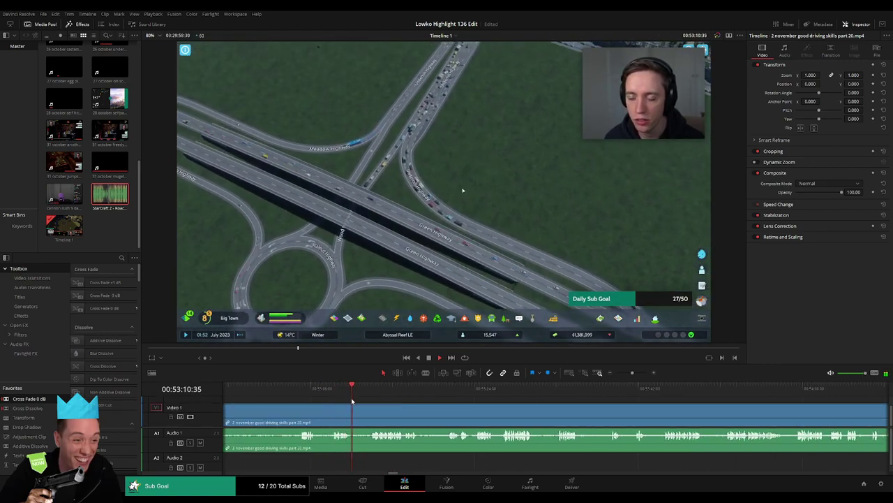
left_click_drag(353, 401, 379, 401)
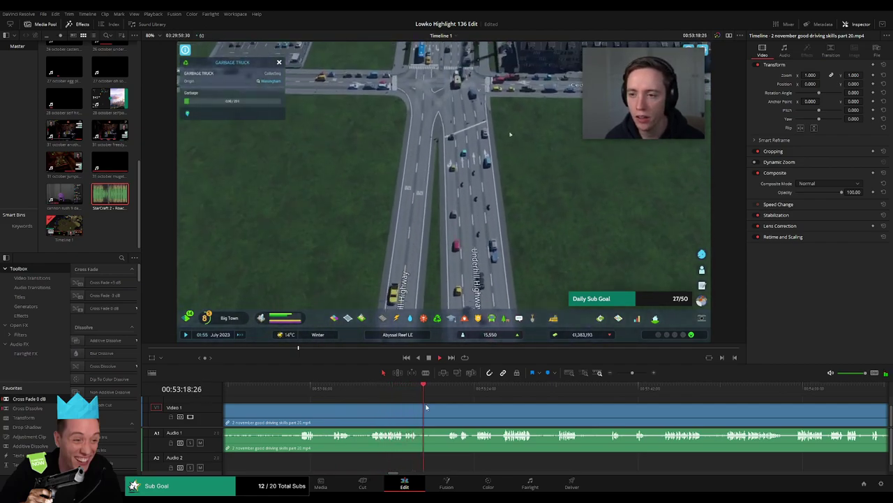
left_click_drag(442, 395, 369, 395)
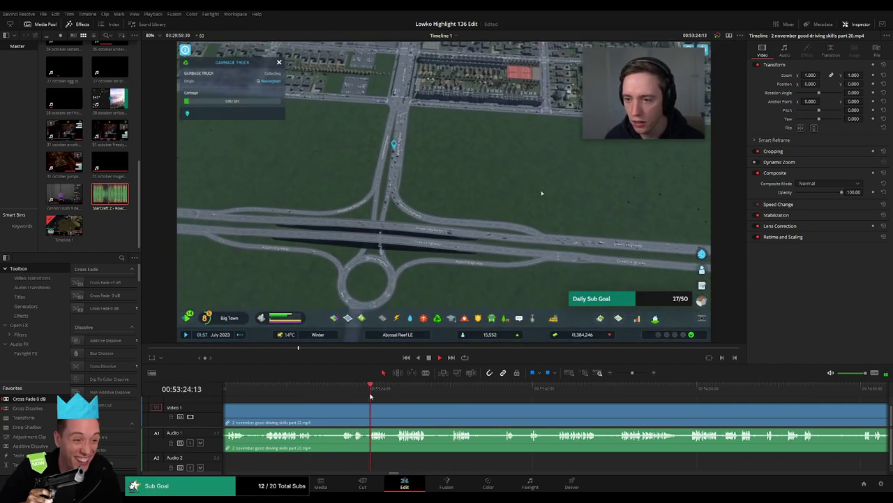
left_click(397, 391)
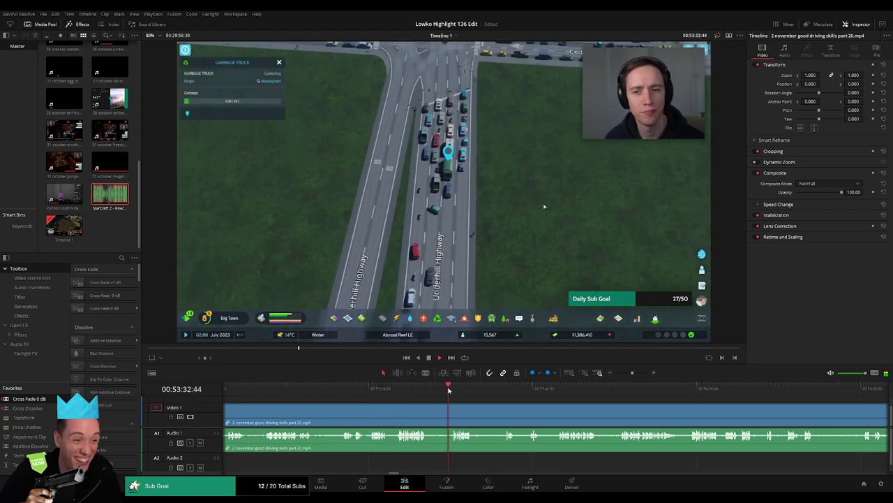
scroll(391, 401, "right", 3)
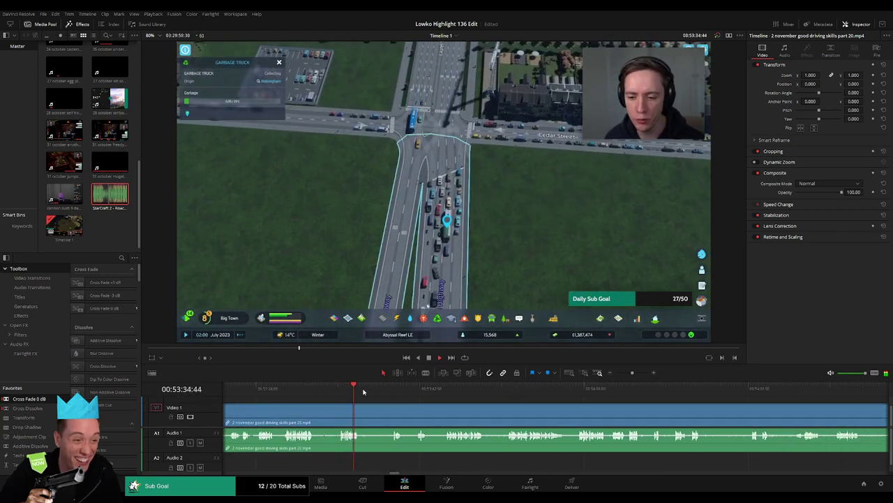
left_click(386, 390)
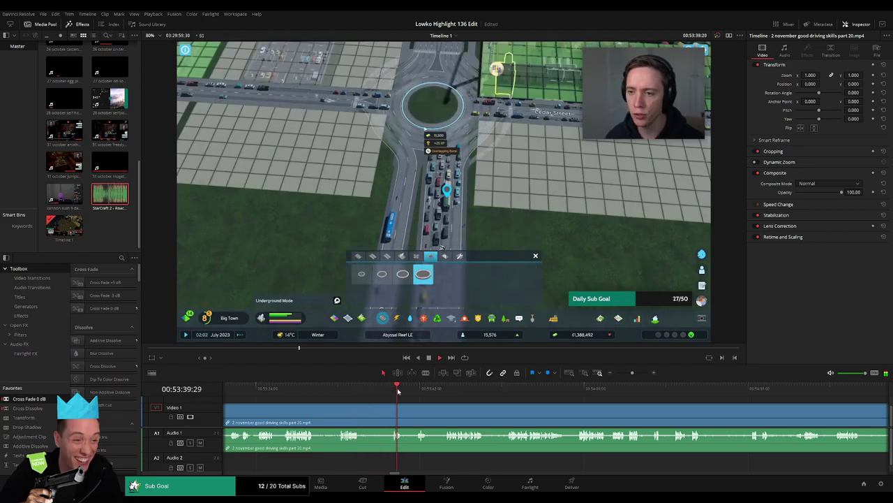
left_click(420, 388)
left_click(439, 390)
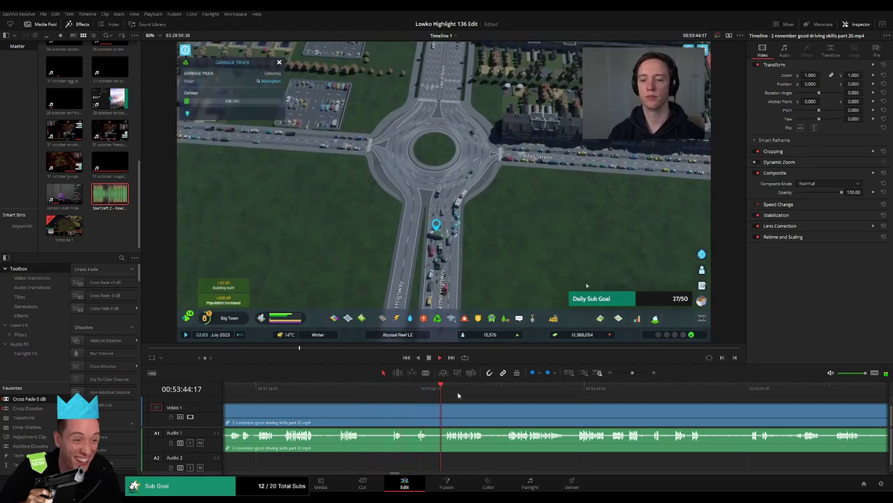
scroll(420, 404, "right", 3)
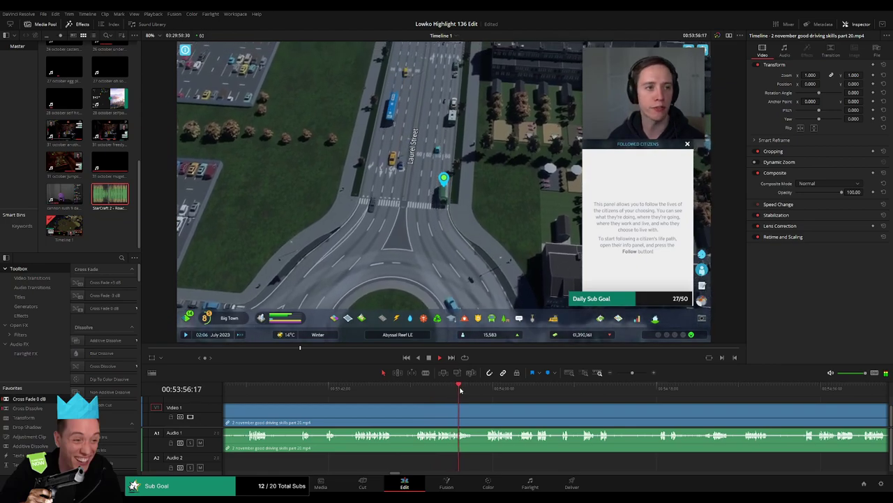
key("l")
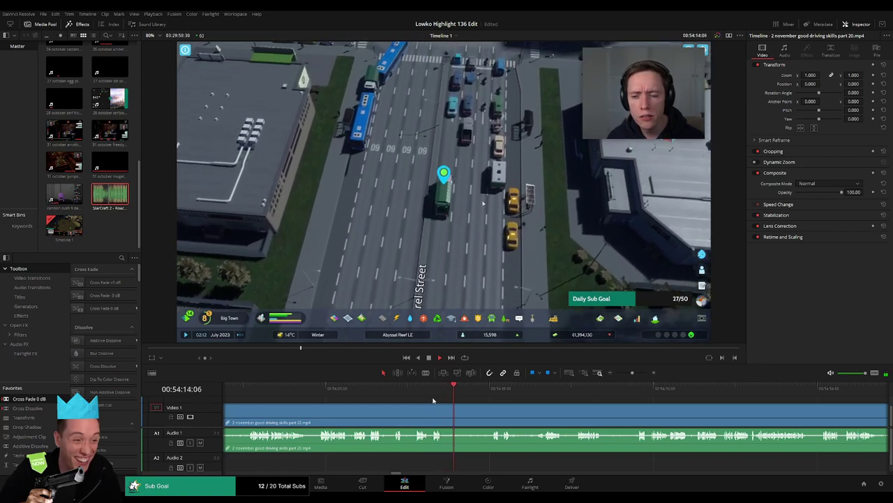
left_click(474, 389)
scroll(429, 404, "down", 3)
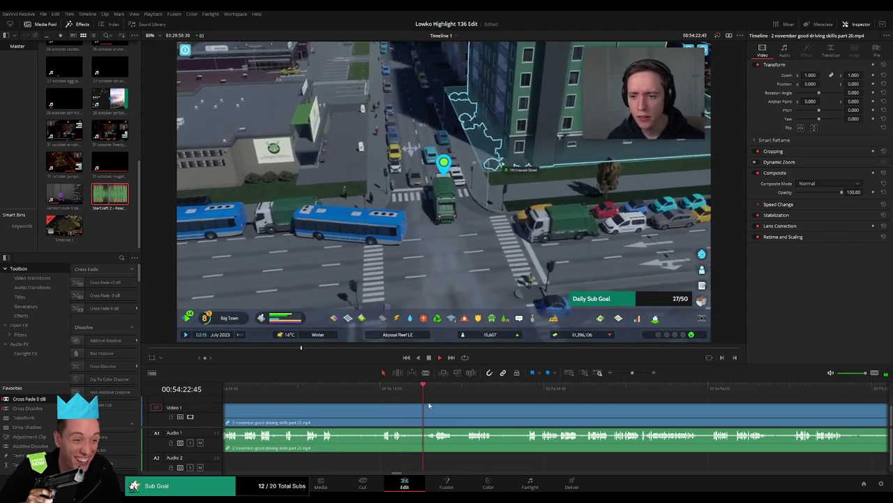
scroll(432, 407, "down", 2)
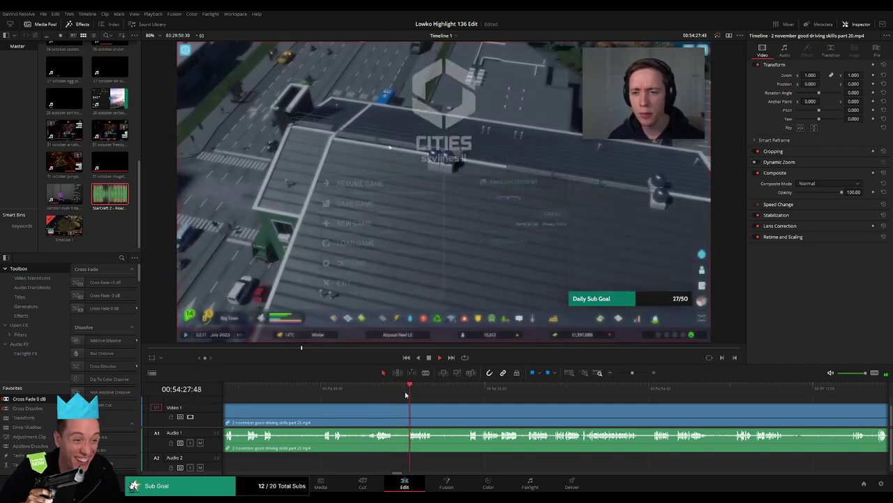
- Blade out a short unwanted stretch of the part 20 clip, ripple delete it, and review
key("b")
left_click(439, 412)
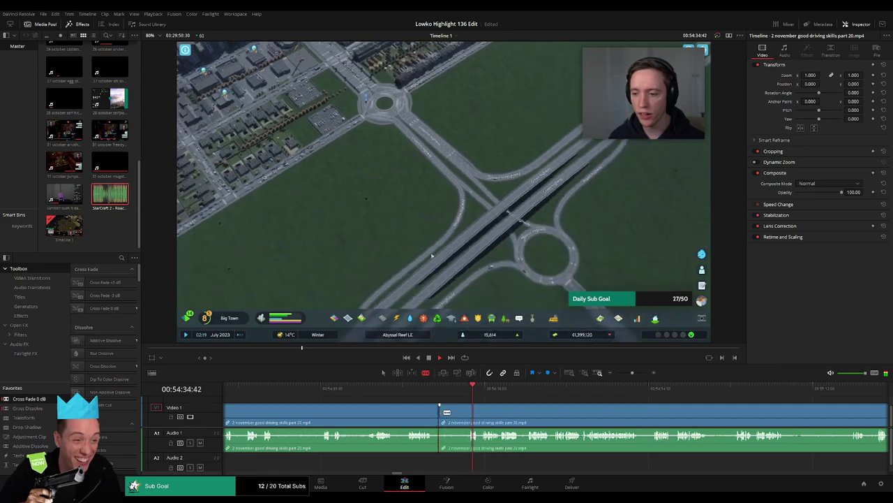
left_click(467, 411)
key("a")
left_click(456, 415)
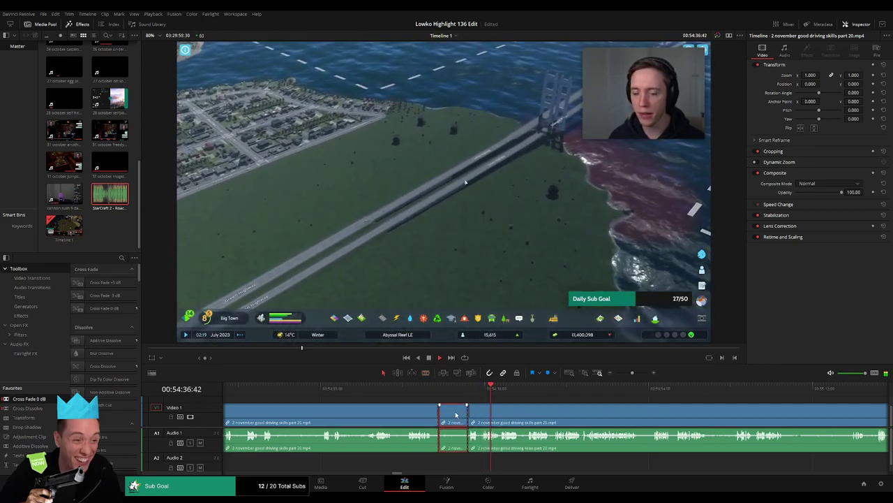
key("Delete")
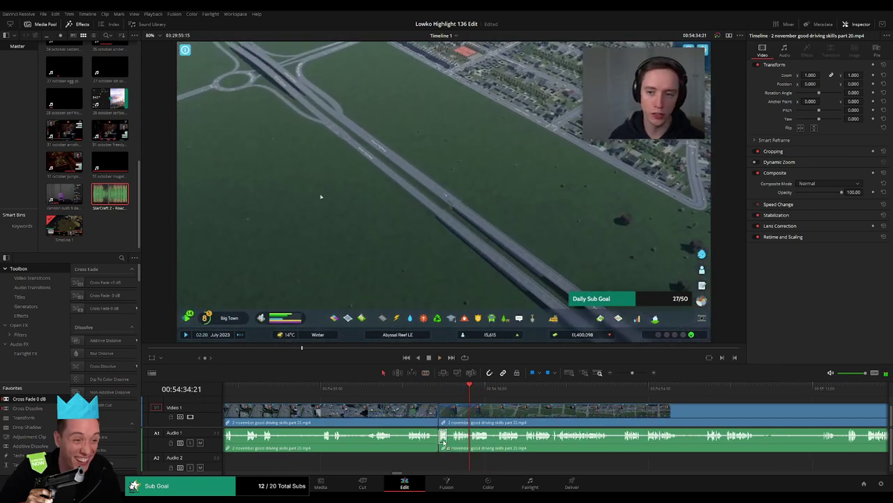
key("space")
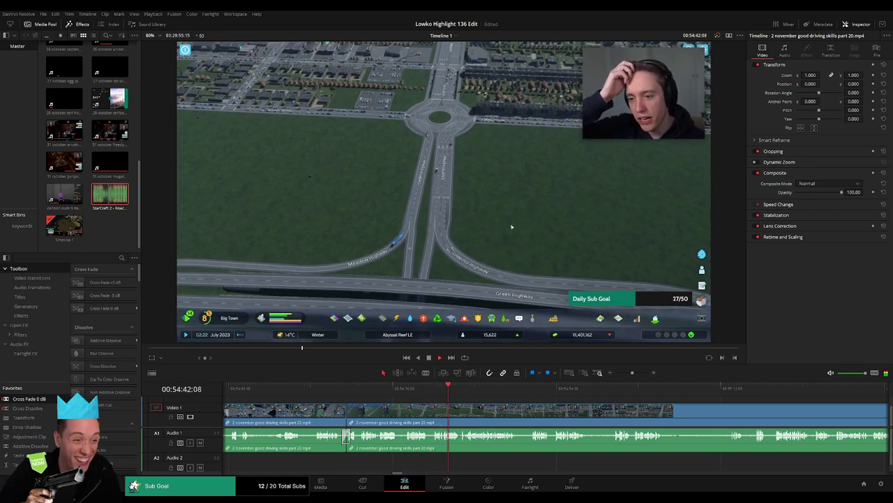
- Cut and ripple delete a second short unwanted piece, then scrub on through the footage
scroll(512, 414, "right", 2)
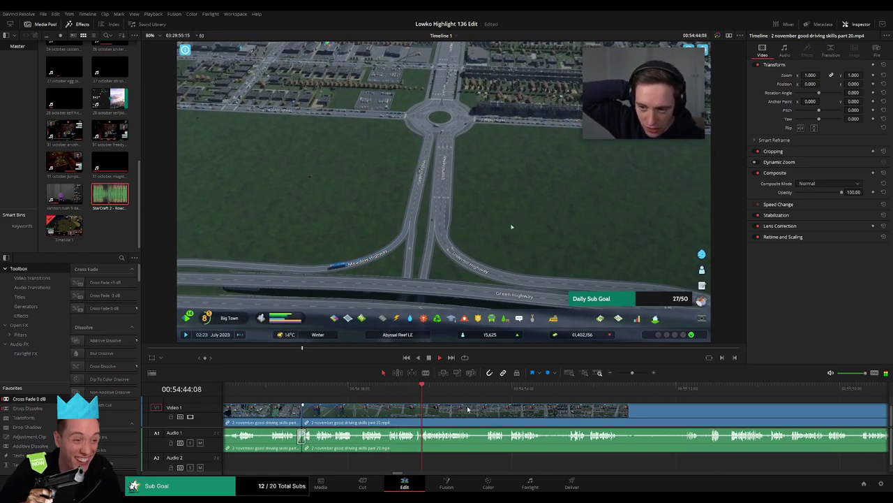
key("b")
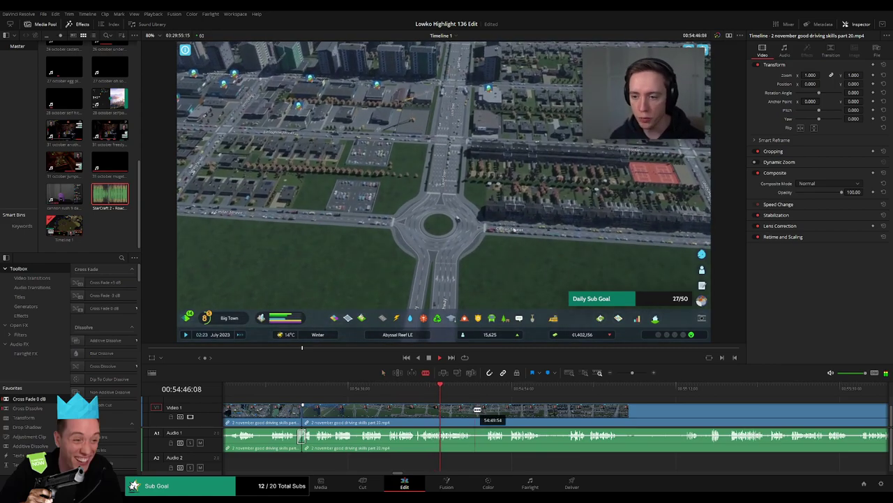
left_click(474, 410)
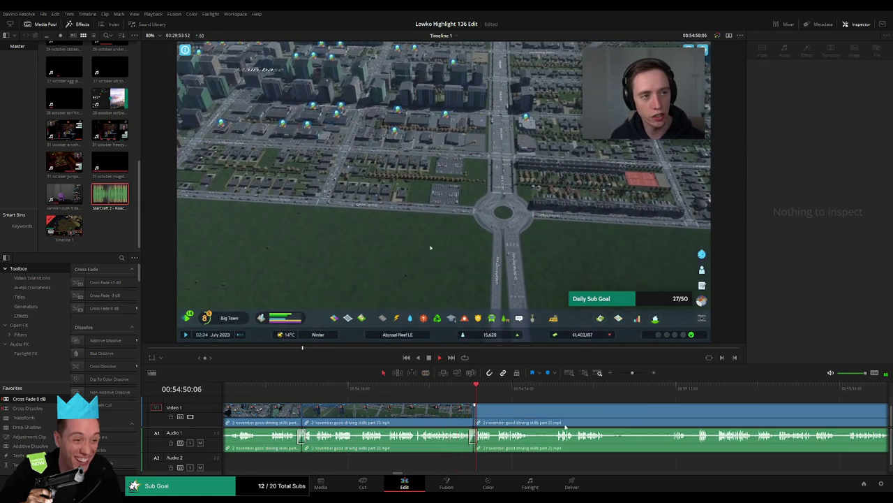
scroll(334, 395, "right", 7)
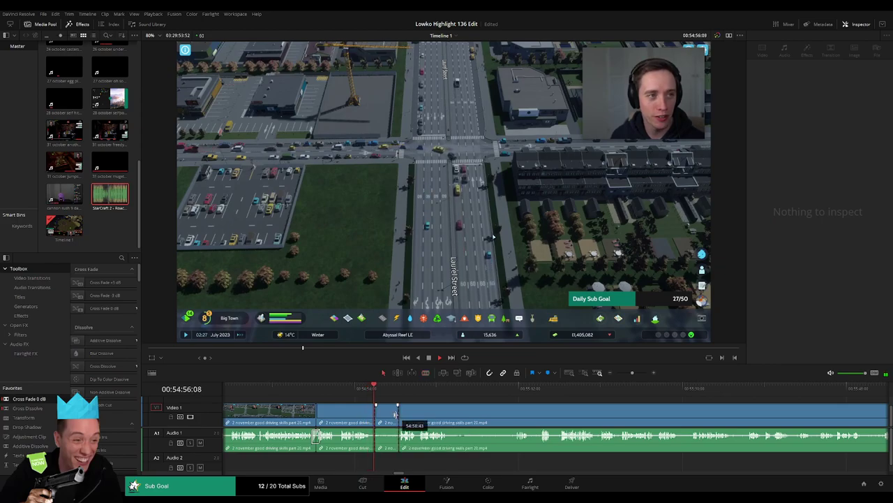
left_click(387, 414)
key("Delete")
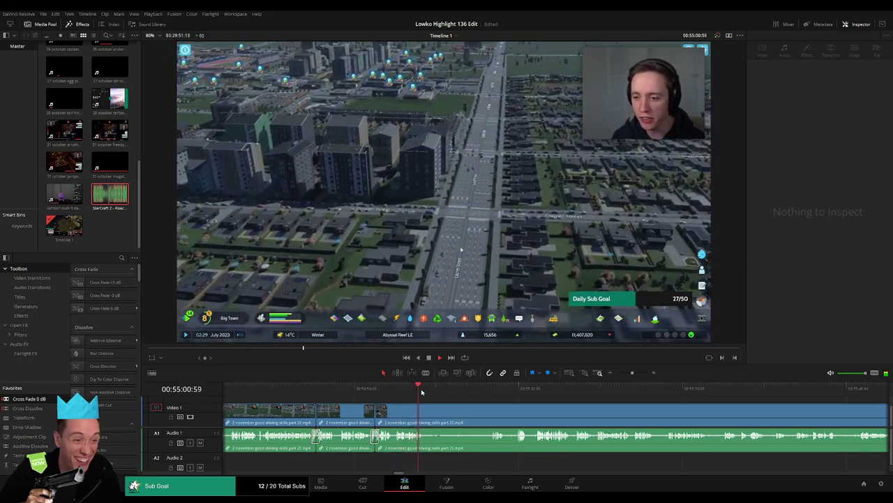
left_click(443, 408)
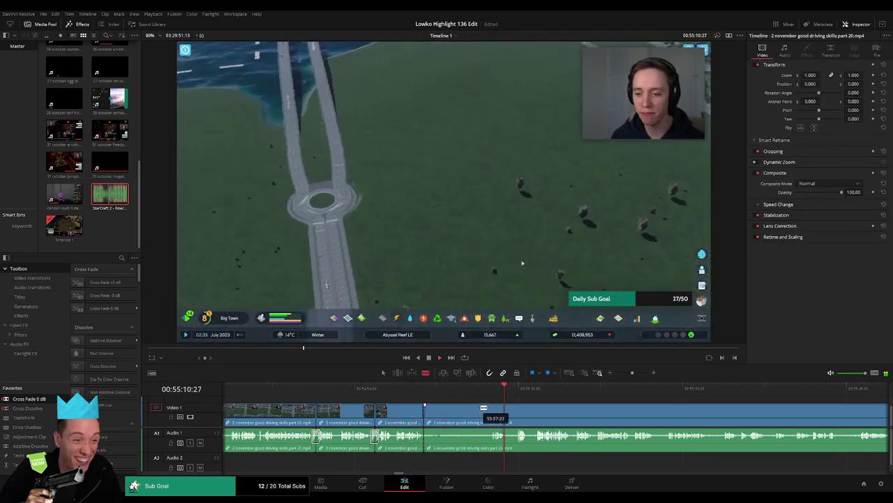
mouse_move(542, 390)
left_mouse_down()
mouse_move(454, 388)
mouse_move(579, 391)
left_mouse_up()
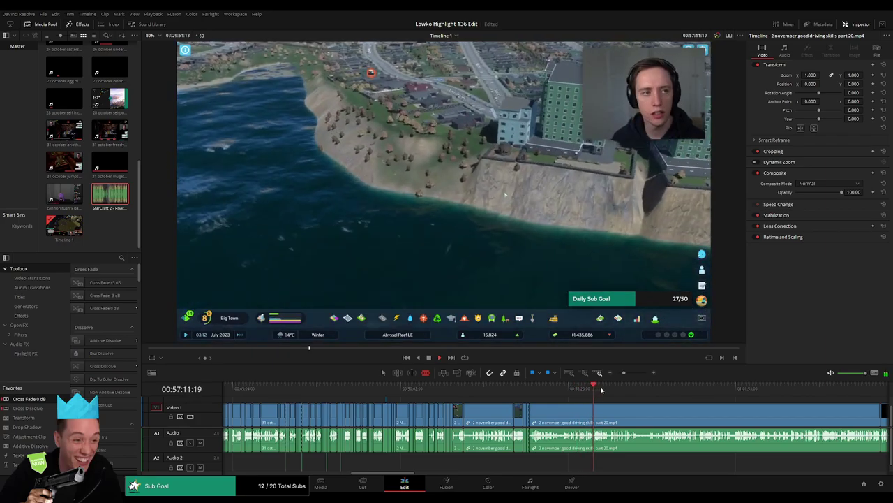
- Remove the rest of the part 20 clip from the timeline
left_click_drag(623, 375, 670, 388)
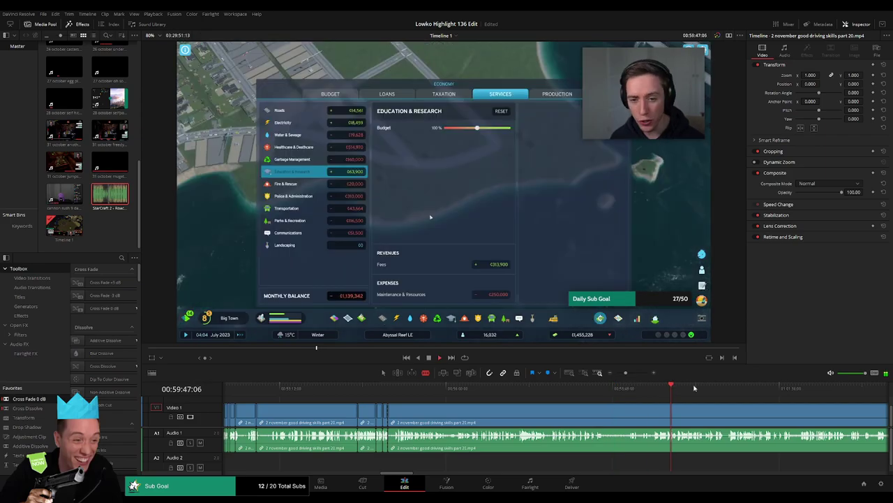
left_click(793, 388)
mouse_move(823, 389)
left_mouse_down()
mouse_move(583, 388)
mouse_move(672, 388)
left_mouse_up()
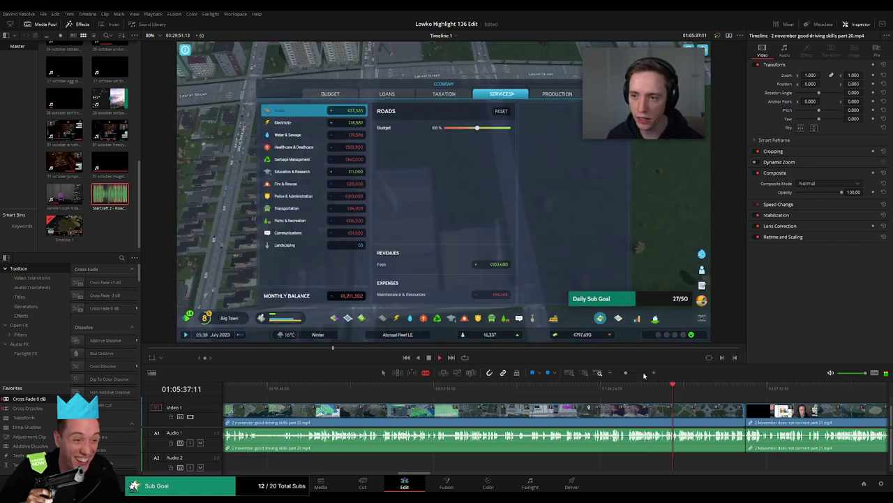
left_click_drag(626, 373, 622, 373)
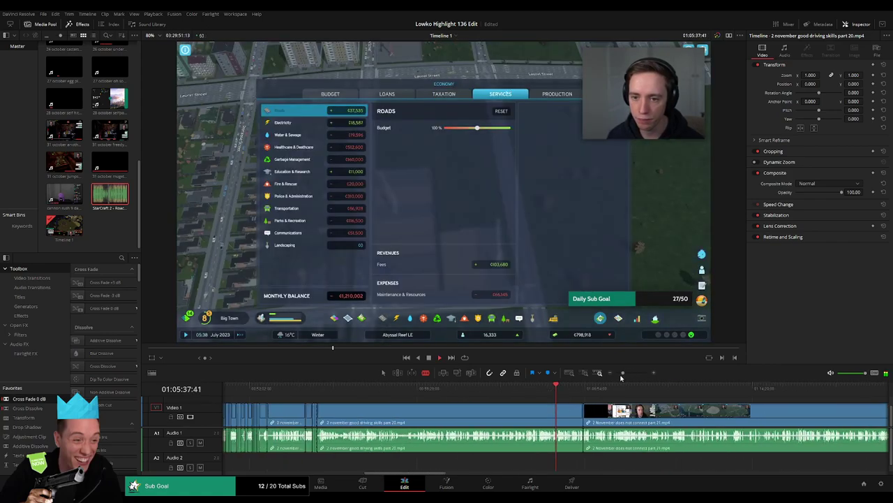
key("Delete")
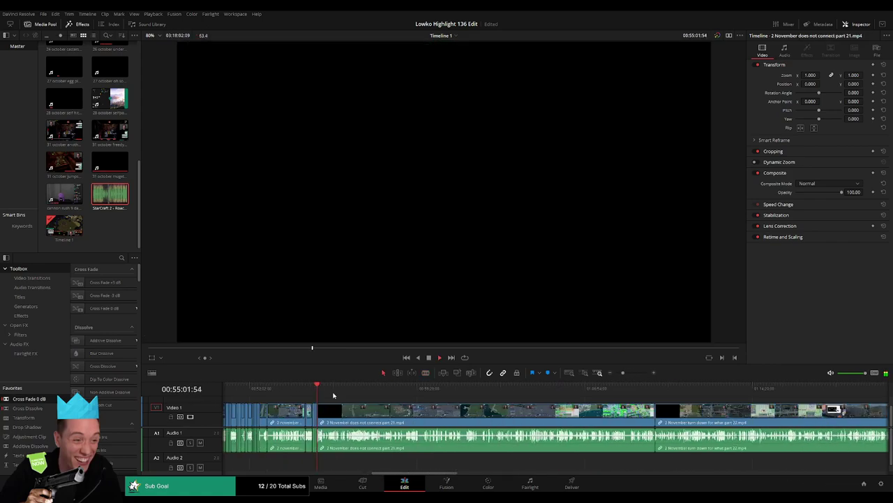
- Play through the part 21 stream footage, fast-forwarding past the tweet section
left_click_drag(335, 393, 331, 392)
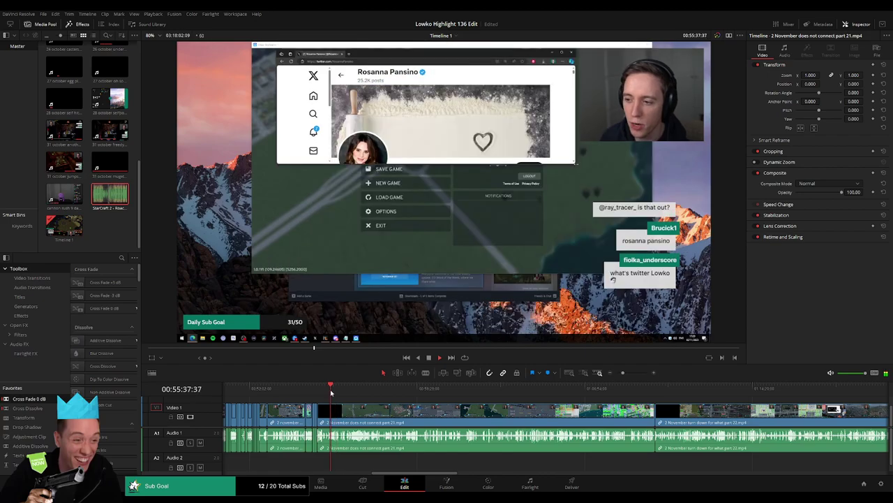
mouse_move(617, 374)
left_mouse_down()
mouse_move(627, 373)
mouse_move(443, 388)
left_mouse_up()
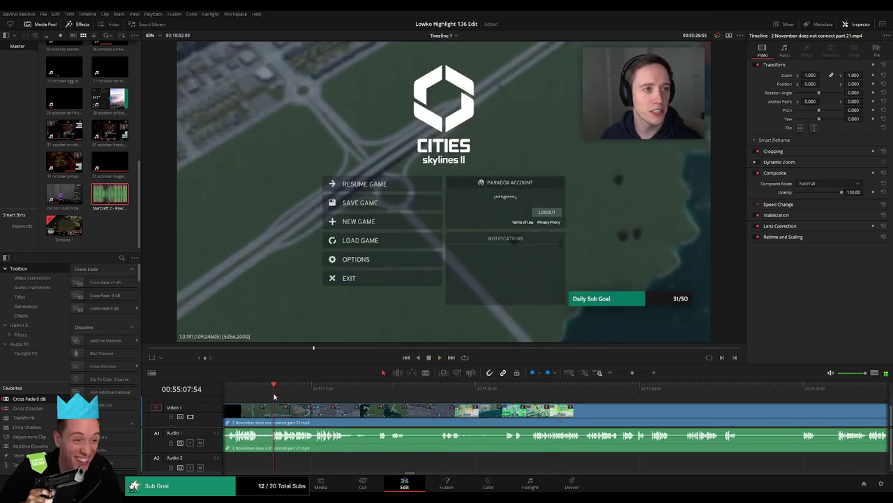
scroll(275, 396, "left", 5)
left_click(427, 396)
key("space")
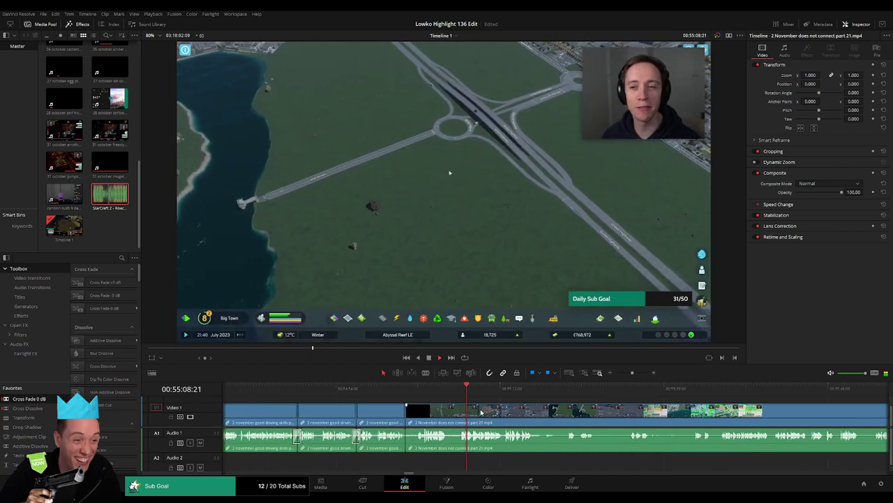
left_click_drag(429, 395, 467, 407)
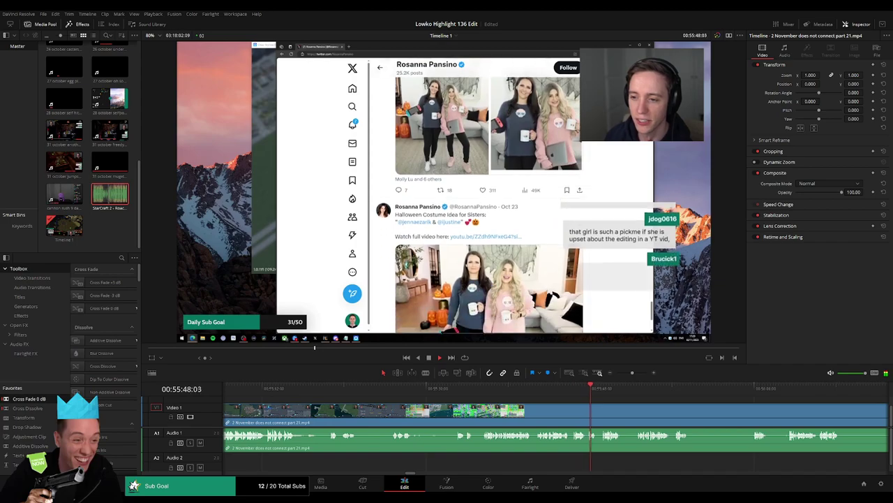
key("l")
key("l")
key("l")
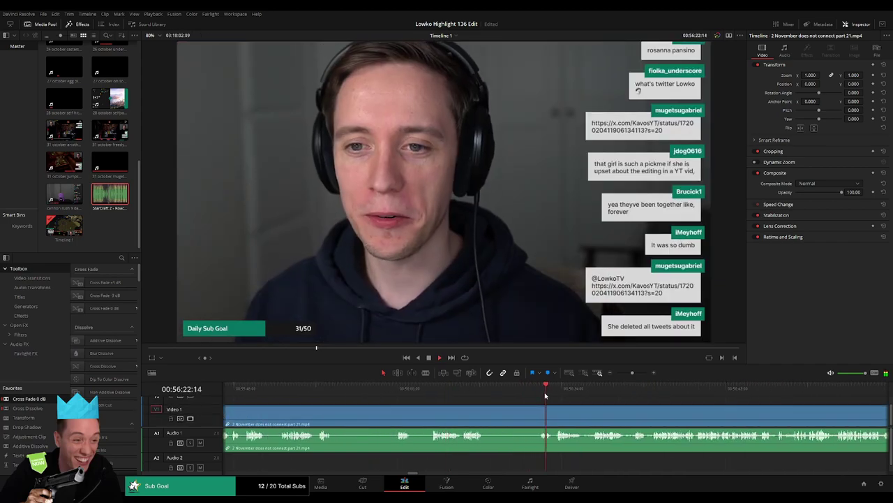
left_click(761, 402)
key("space")
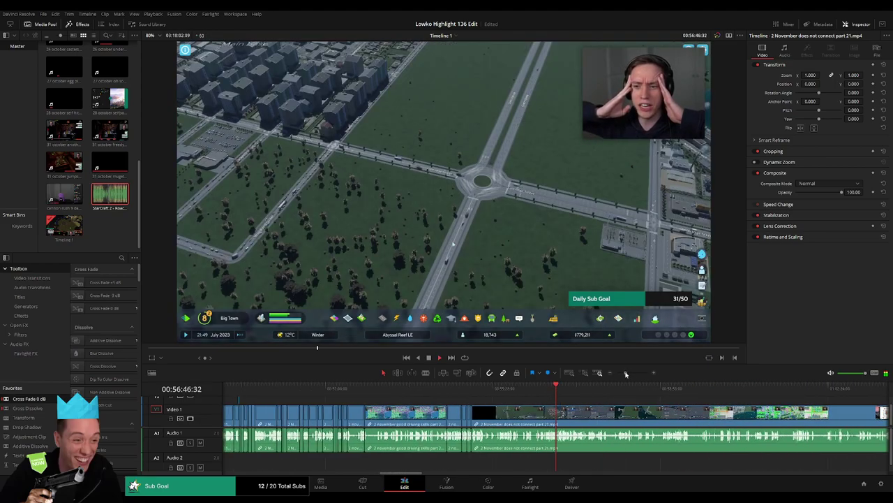
- Skim the later part 21 footage: electricity panel, power lines and water pump scenes
left_click_drag(631, 373, 625, 374)
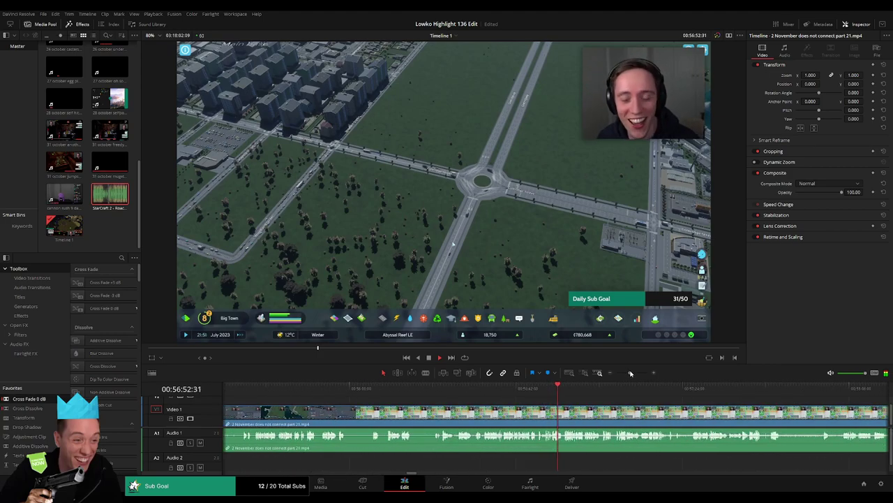
scroll(591, 401, "down", 10)
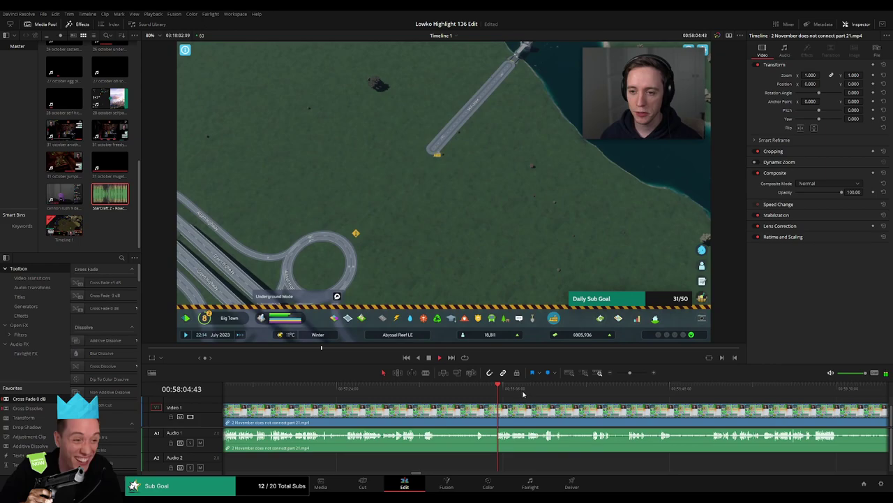
left_click(719, 388)
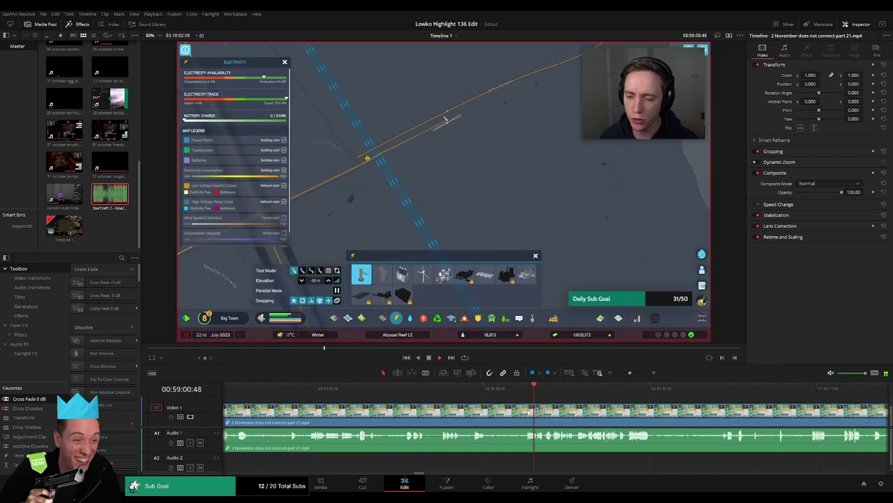
left_click(458, 388)
left_click(451, 388)
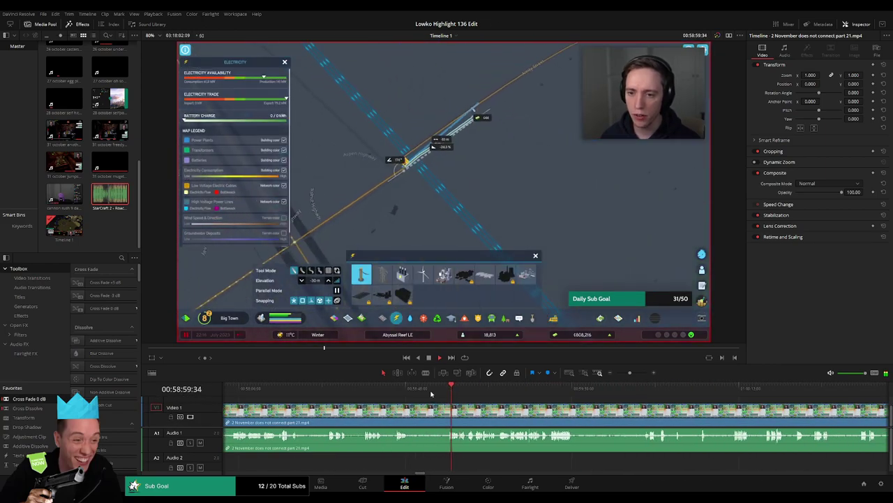
left_click(827, 386)
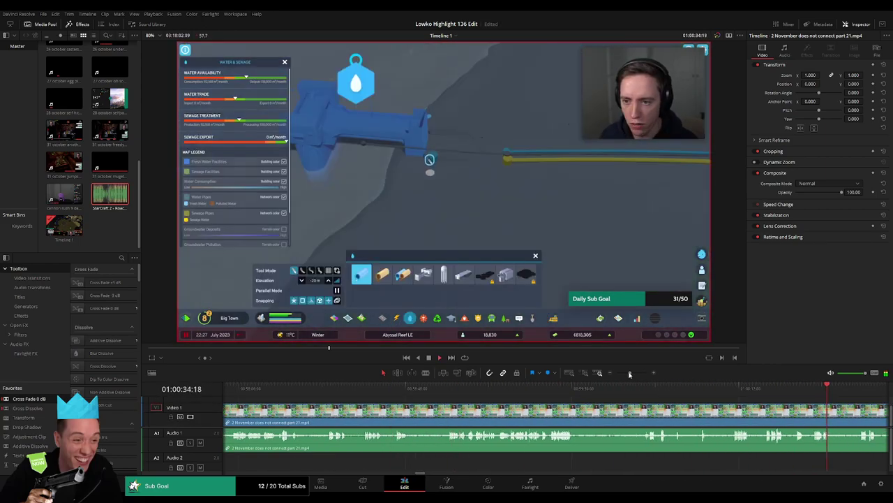
scroll(827, 402, "down", 5)
left_click(604, 385)
key("l")
key("l")
key("l")
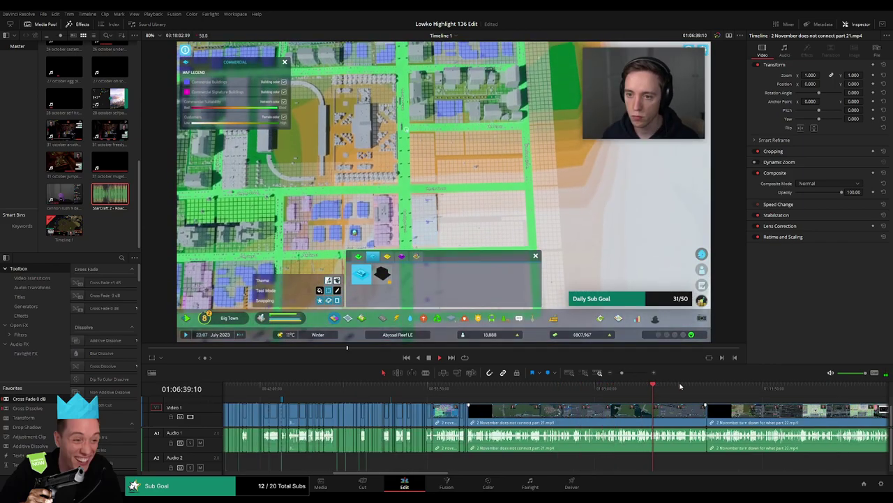
- Ripple delete the part 21 clip and fast-forward through the part 22 footage
key("Delete")
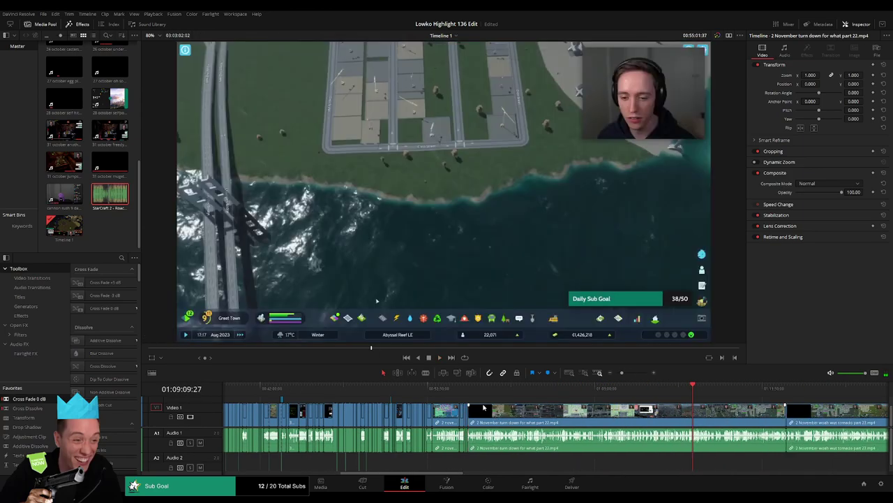
left_click(468, 386)
key("l")
key("l")
key("l")
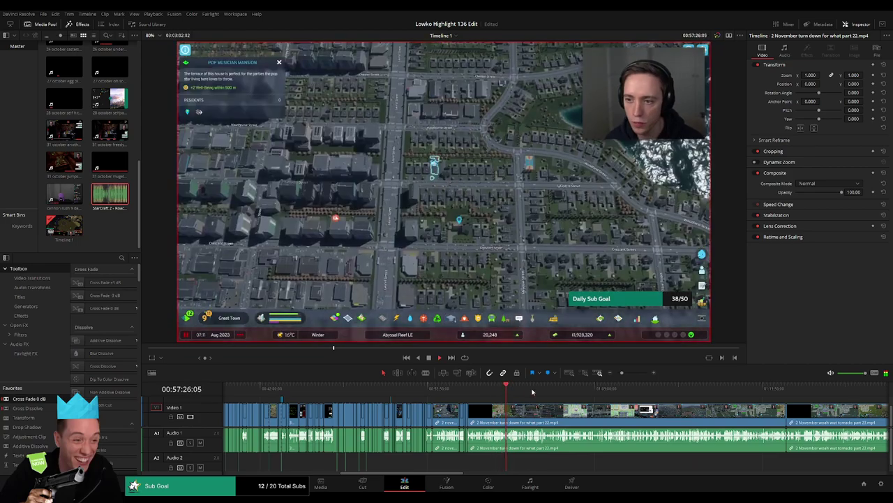
left_click(611, 374)
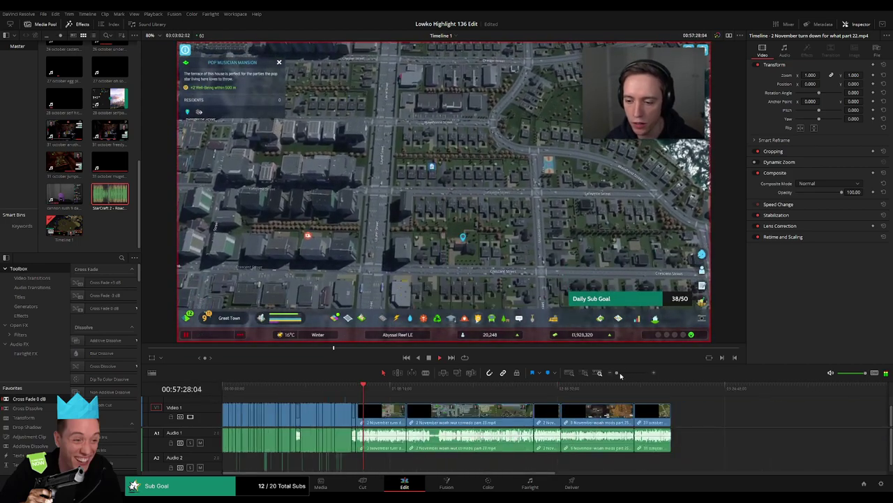
- Review the footage, skipping ahead through the school and options menu scenes
left_click(628, 372)
left_click(377, 405)
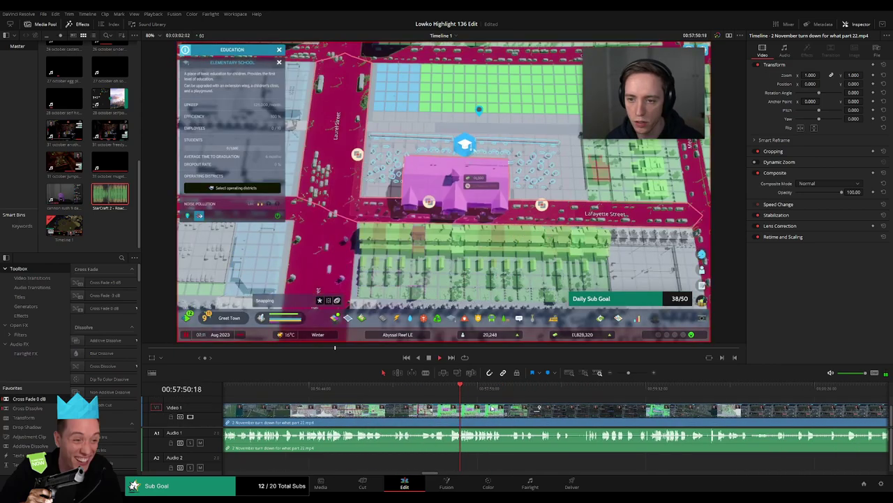
left_click(478, 395)
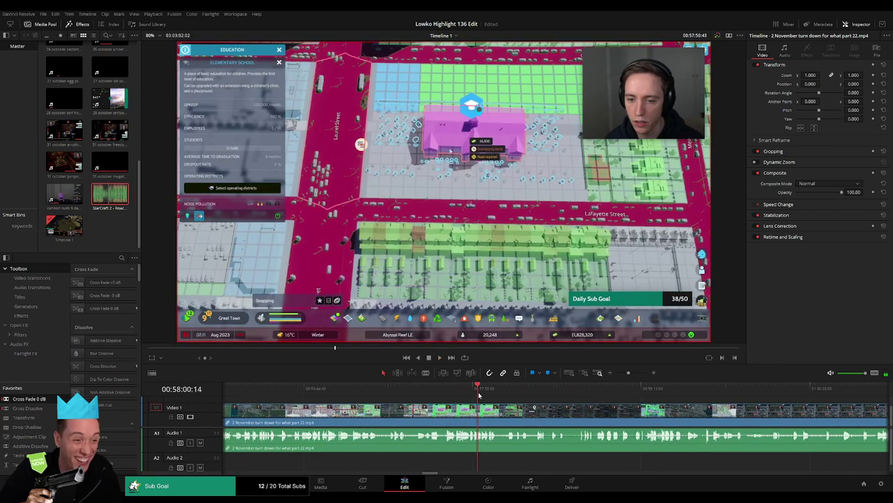
left_click(641, 405)
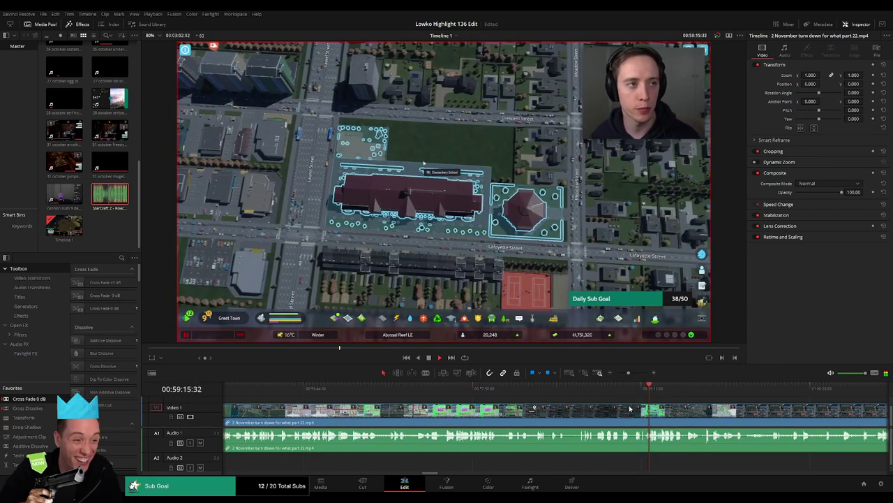
key("space")
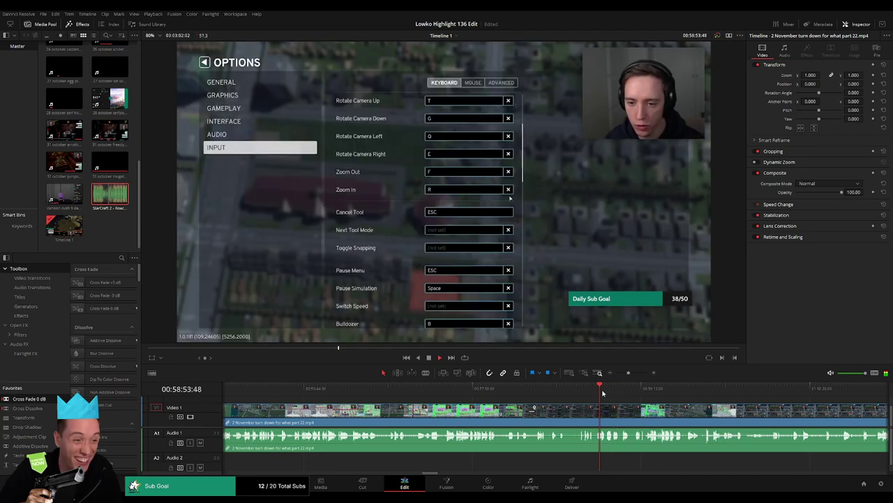
left_click(600, 394)
left_click(508, 405)
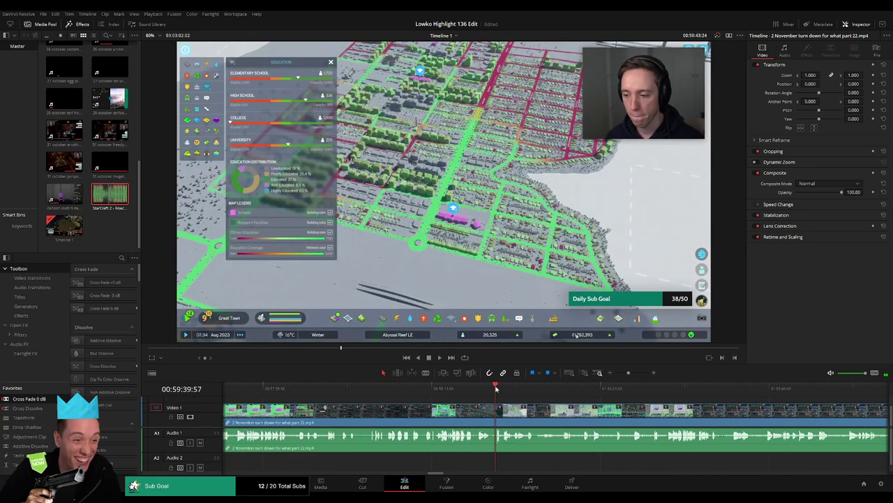
key("space")
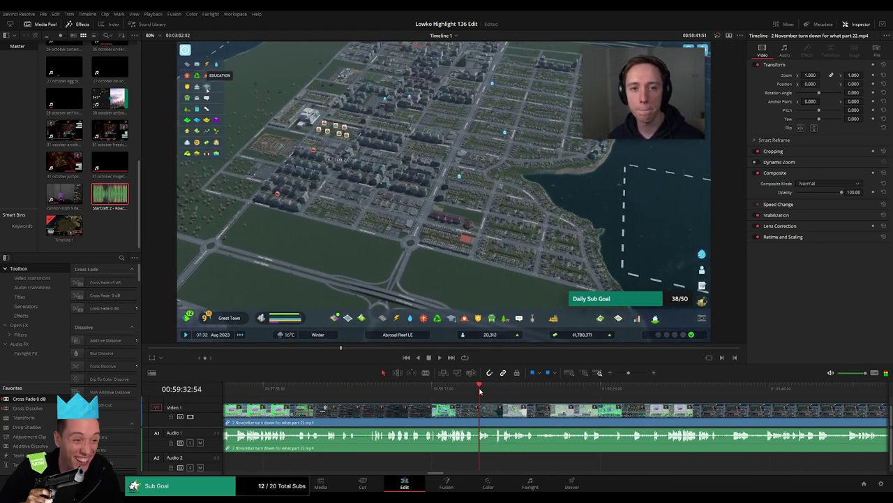
- Step through the Elementary School close-up and education overlay scenes
left_click(539, 388)
left_click(562, 389)
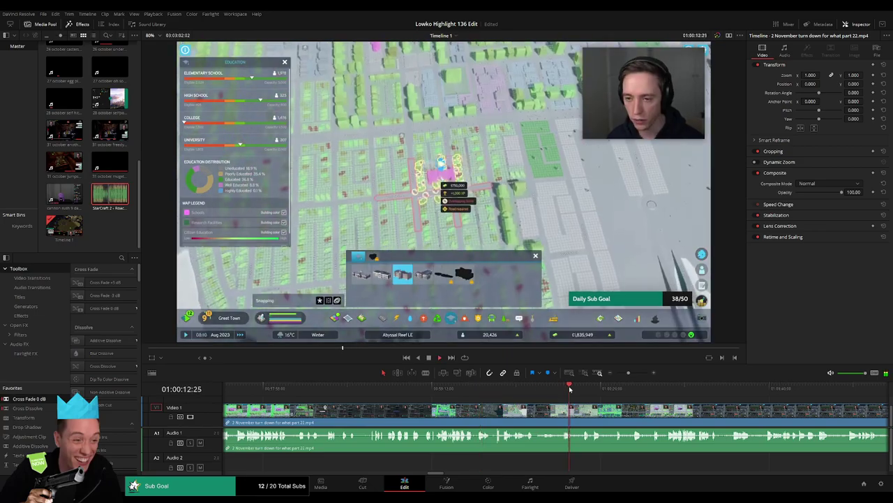
left_click(583, 388)
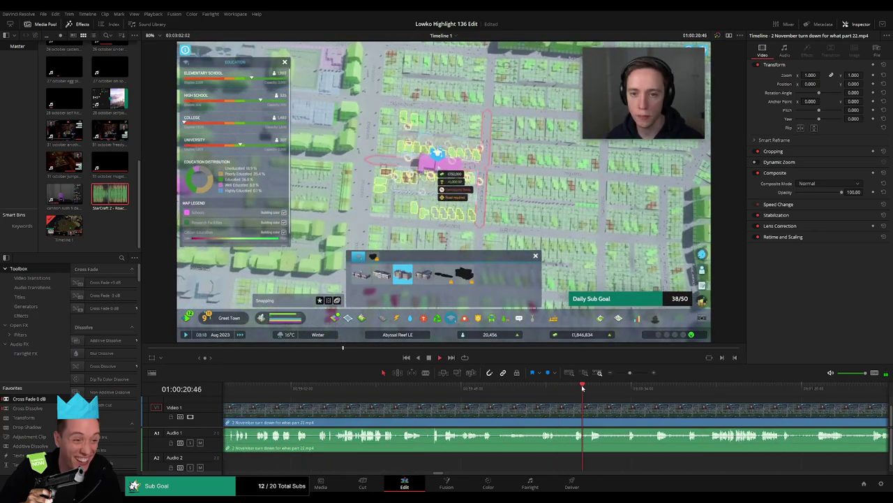
left_click(706, 388)
scroll(772, 415, "right", 3)
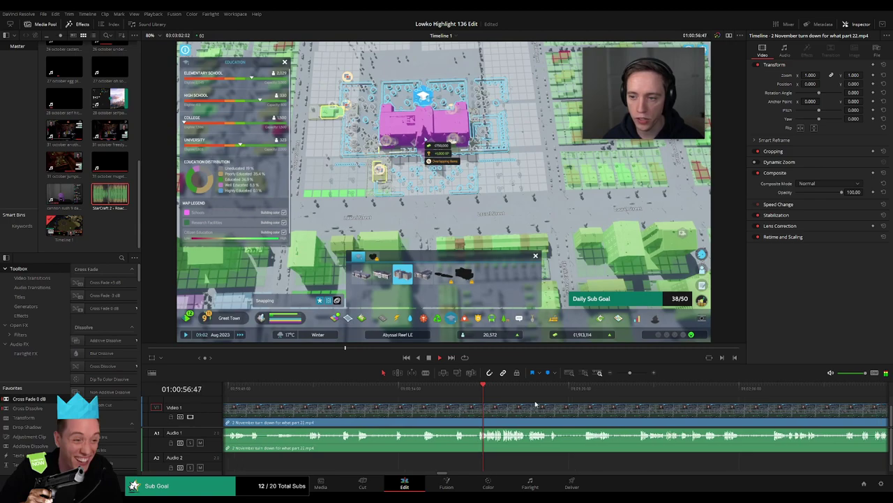
left_click(584, 388)
scroll(488, 408, "right", 2)
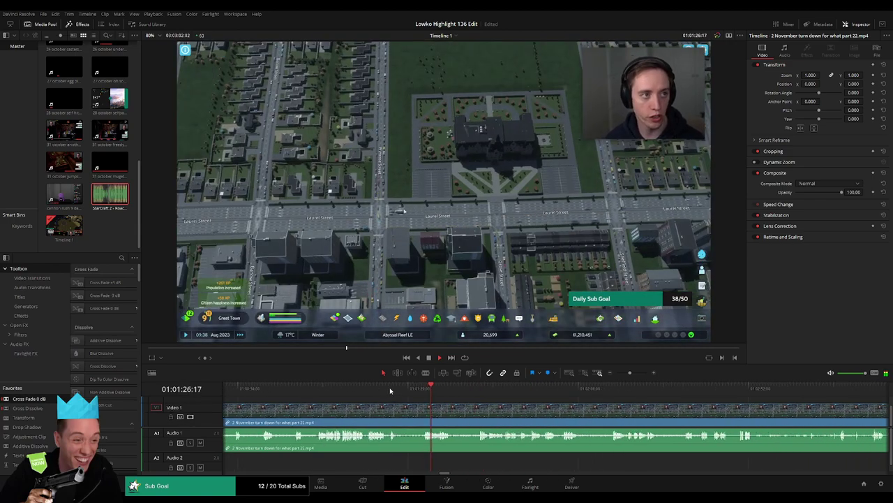
left_click_drag(364, 391, 372, 390)
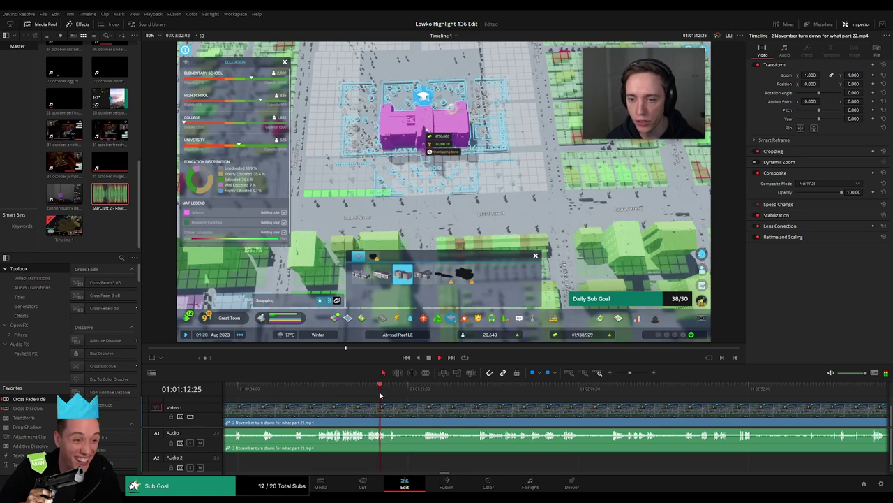
- Review the road-building and pause menu footage, then ripple delete the unwanted clip section
left_click(426, 393)
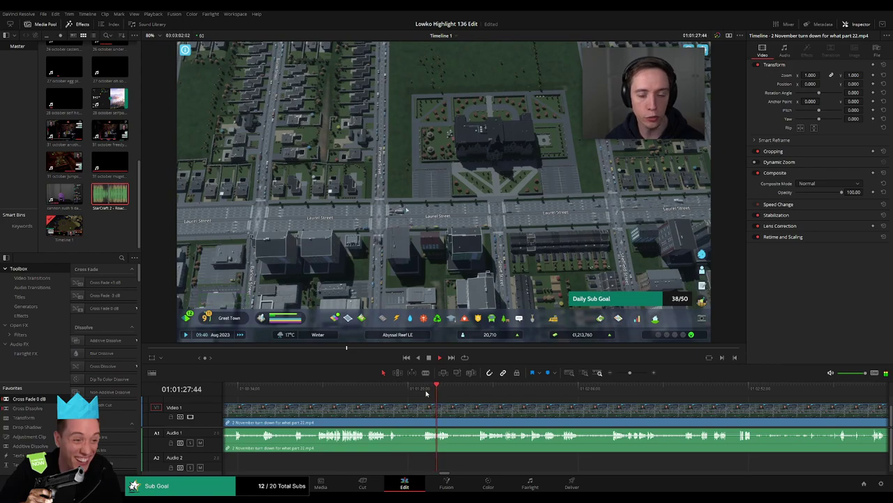
left_click(477, 389)
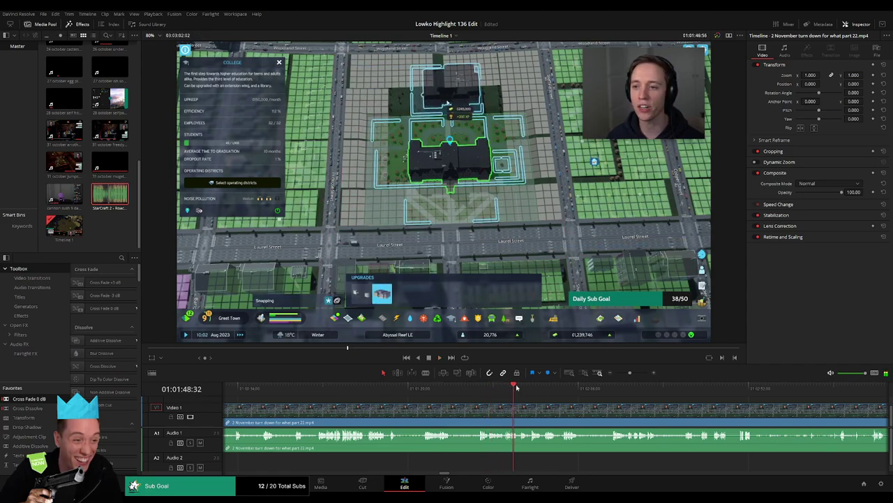
left_click(556, 387)
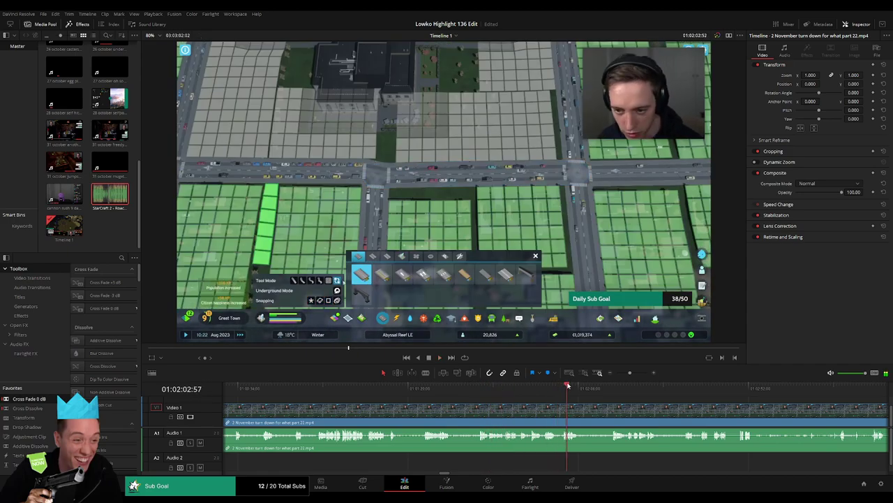
left_click(632, 388)
left_click(713, 389)
scroll(736, 393, "right", 3)
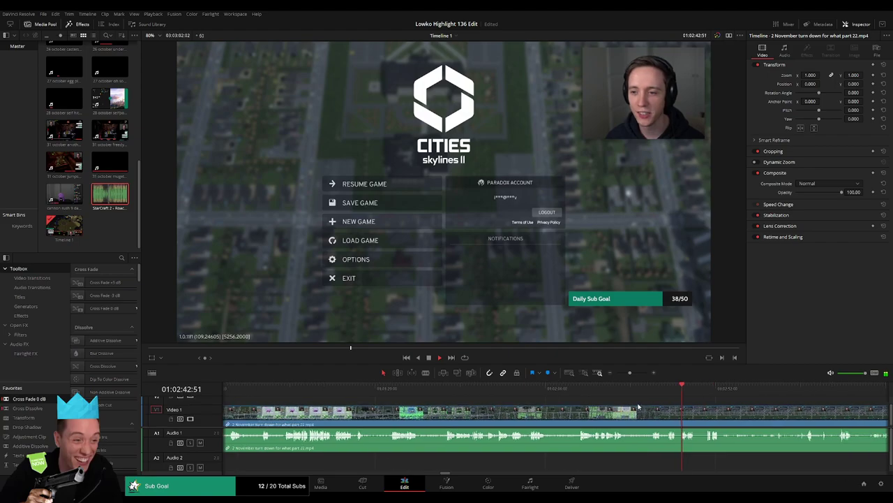
left_click_drag(400, 395, 450, 413)
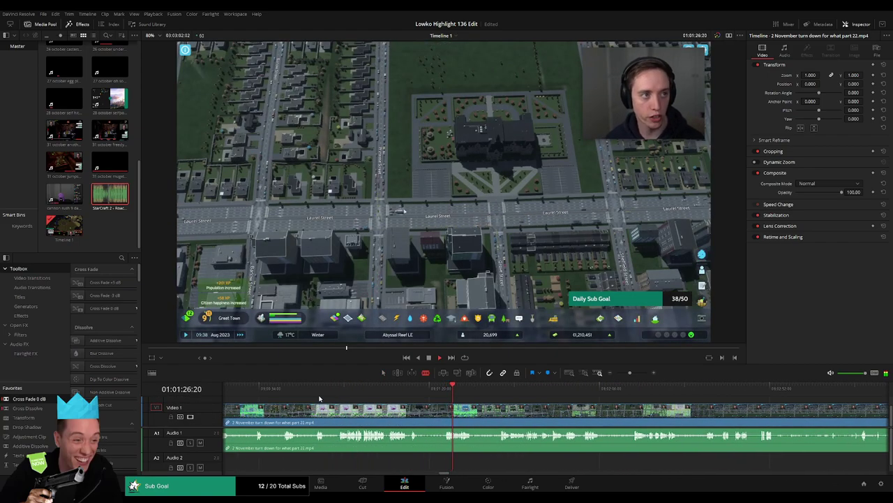
left_click_drag(315, 397, 288, 396)
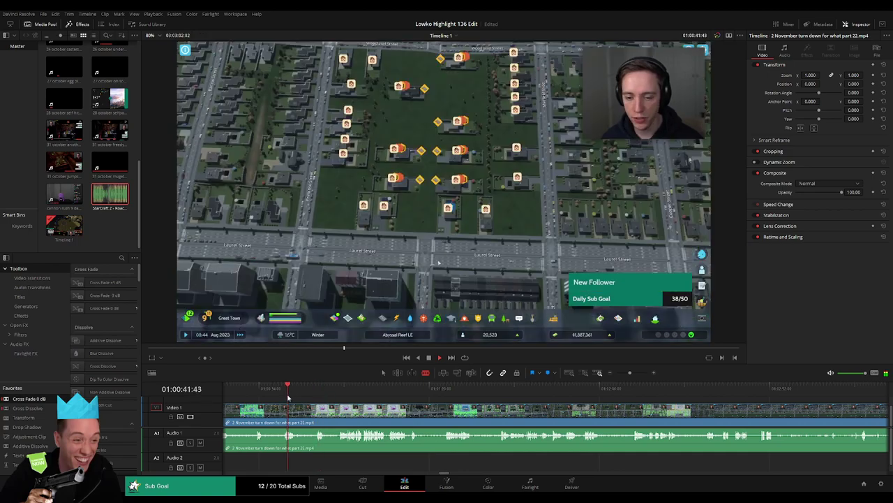
scroll(391, 408, "left", 8)
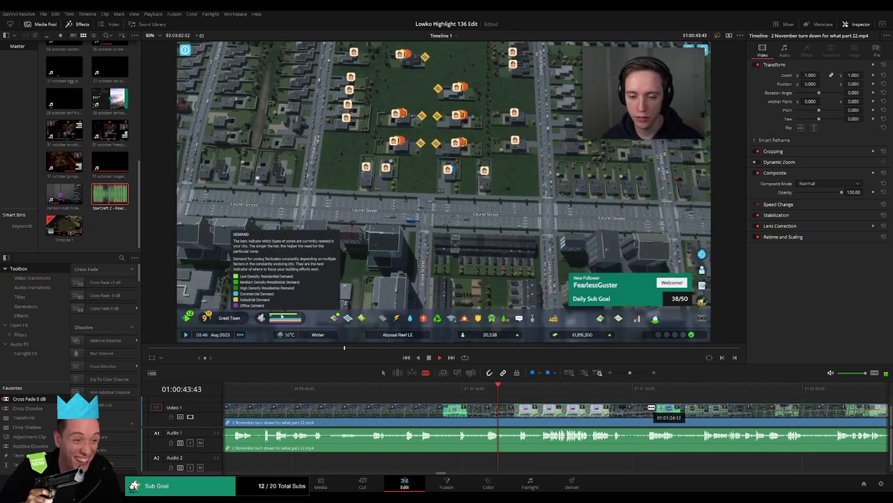
left_click(645, 407)
key("Delete")
- Zoom into the timeline and scroll along the part 22 clip
left_click_drag(629, 372, 636, 374)
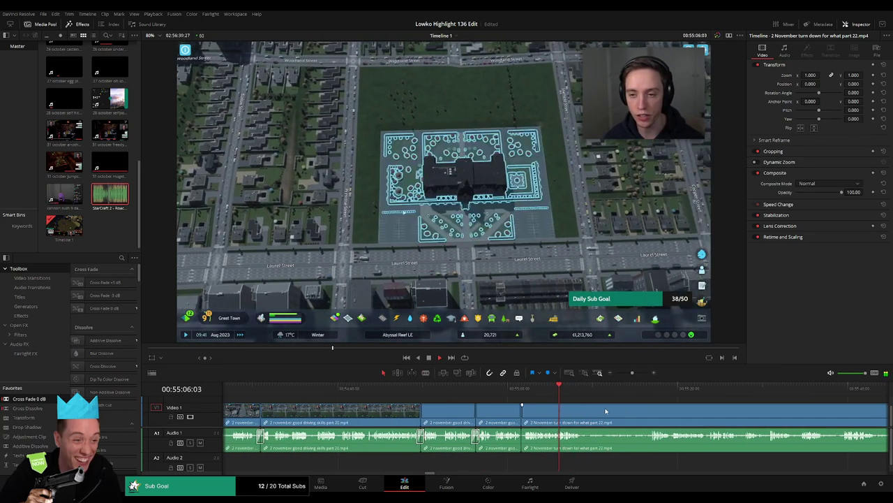
key("b")
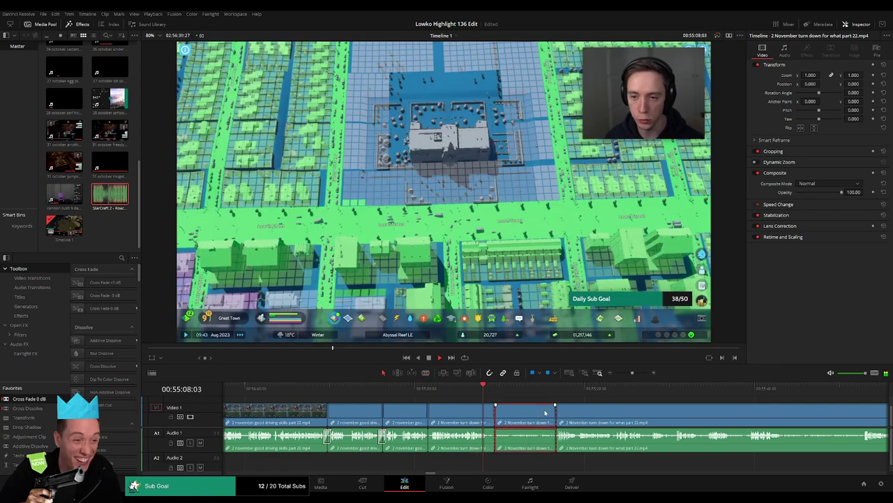
key("a")
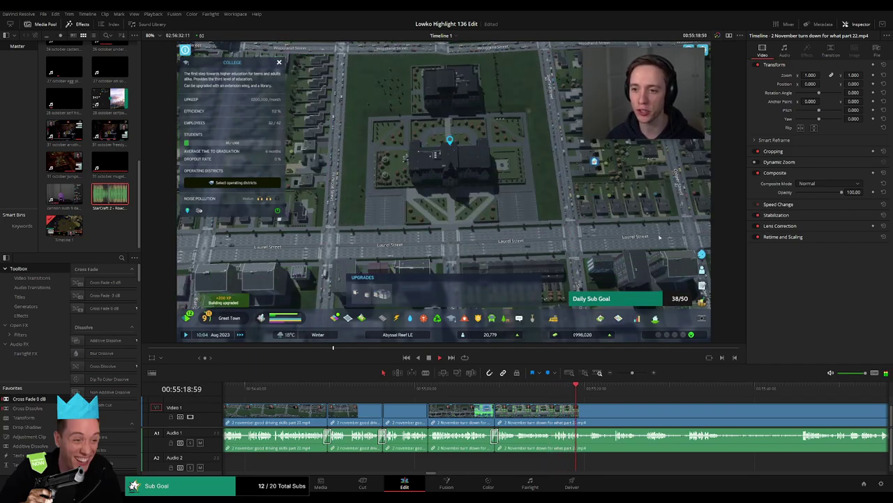
scroll(474, 410, "right", 3)
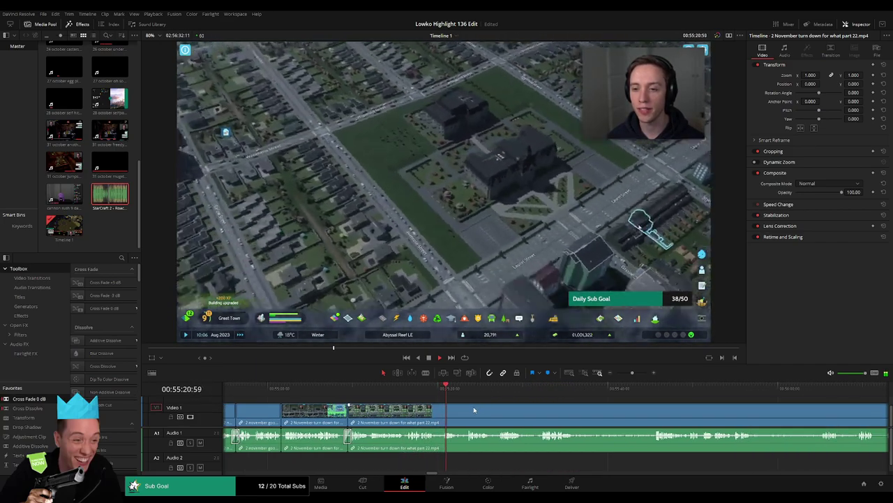
scroll(531, 402, "right", 3)
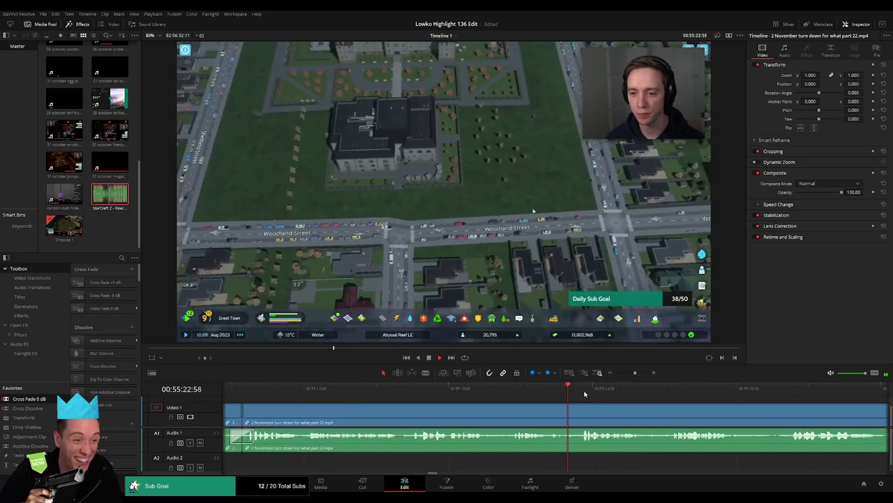
scroll(575, 405, "right", 3)
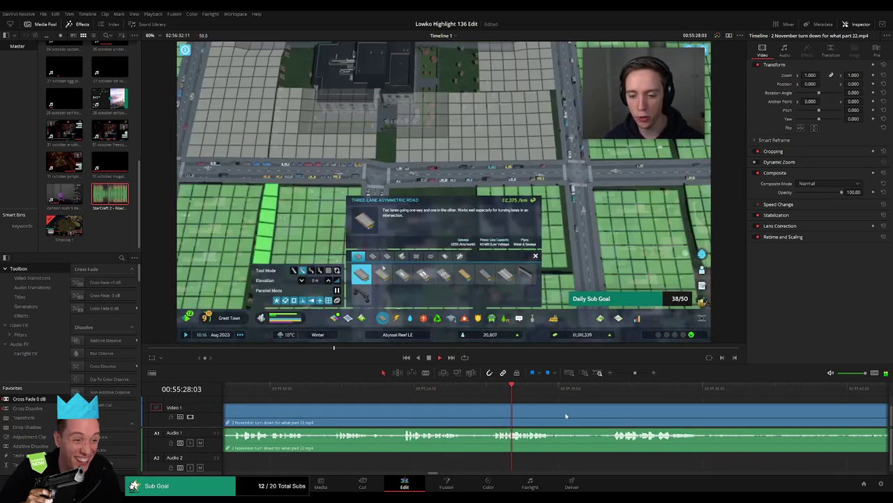
scroll(450, 403, "right", 3)
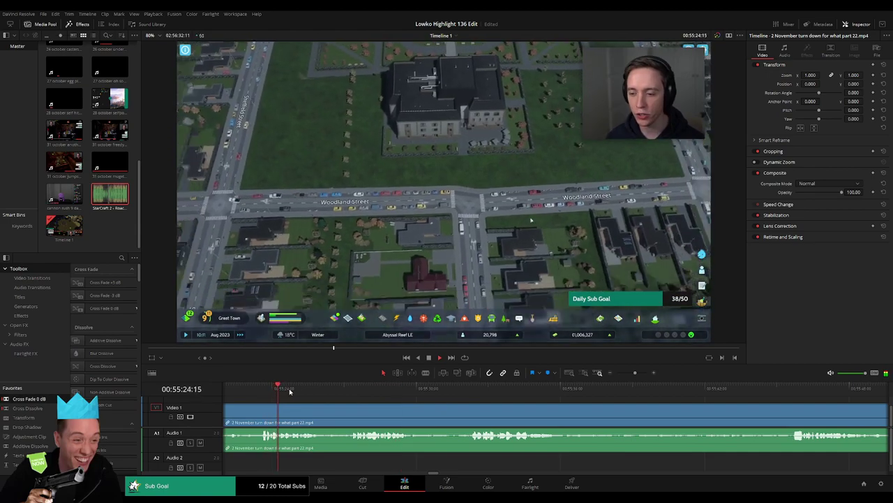
- Preview ahead to the road-overlay footage, then cut and ripple delete a short piece there
left_click(436, 389)
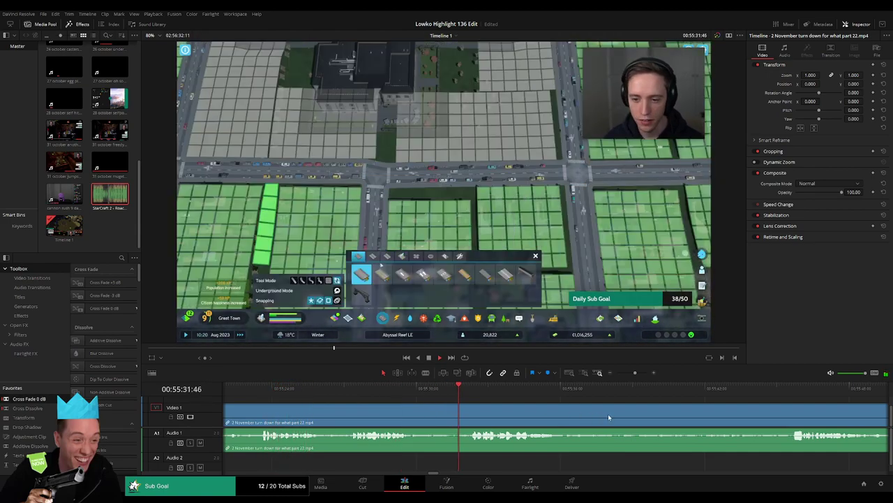
scroll(467, 414, "up", 1)
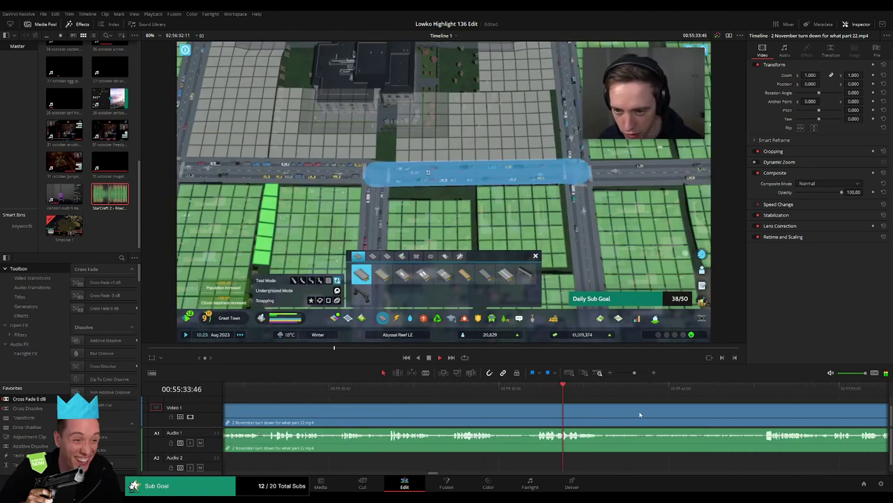
left_click(598, 389)
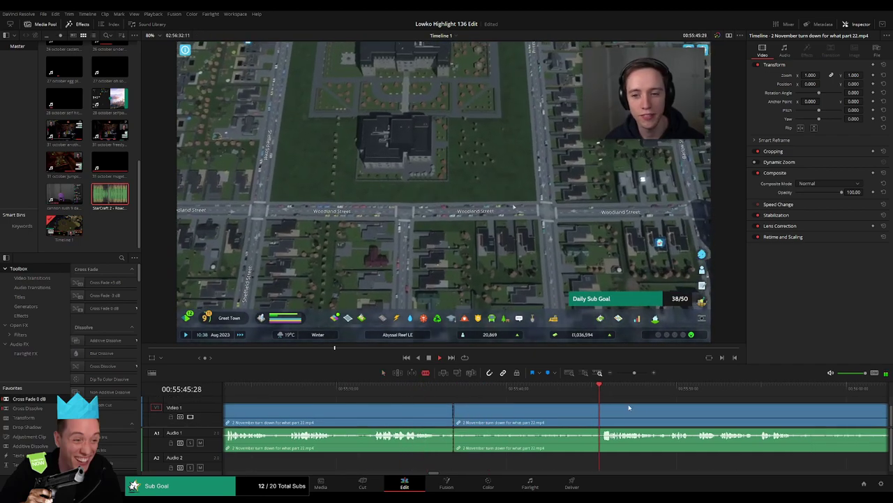
scroll(598, 405, "right", 2)
mouse_move(473, 390)
left_mouse_down()
mouse_move(596, 390)
mouse_move(632, 372)
left_mouse_up()
left_click(631, 389)
scroll(473, 412, "up", 1)
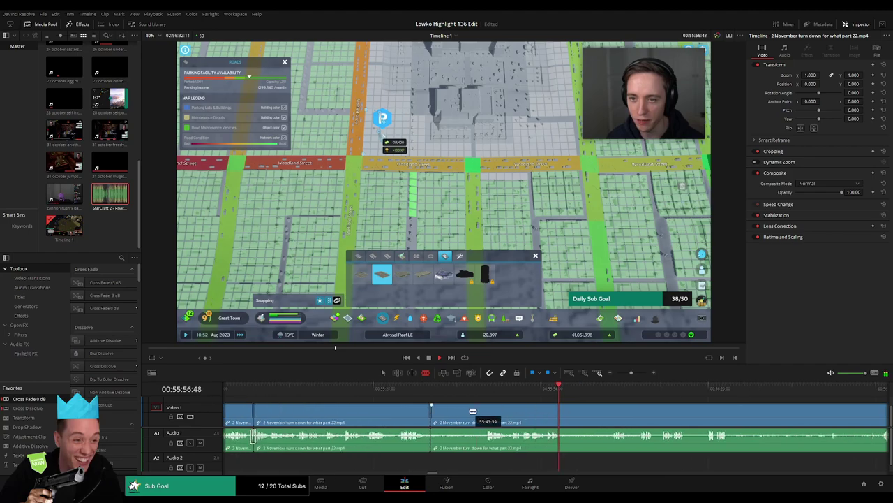
left_click(485, 412)
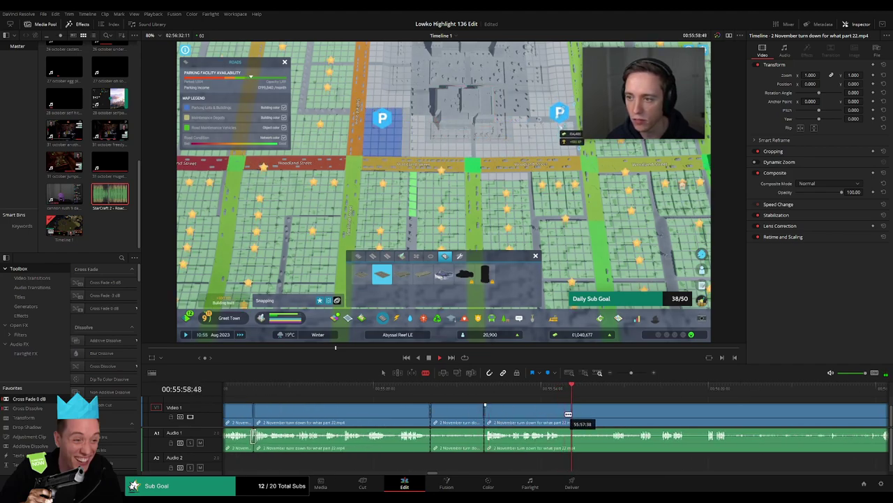
left_click(473, 418)
key("Delete")
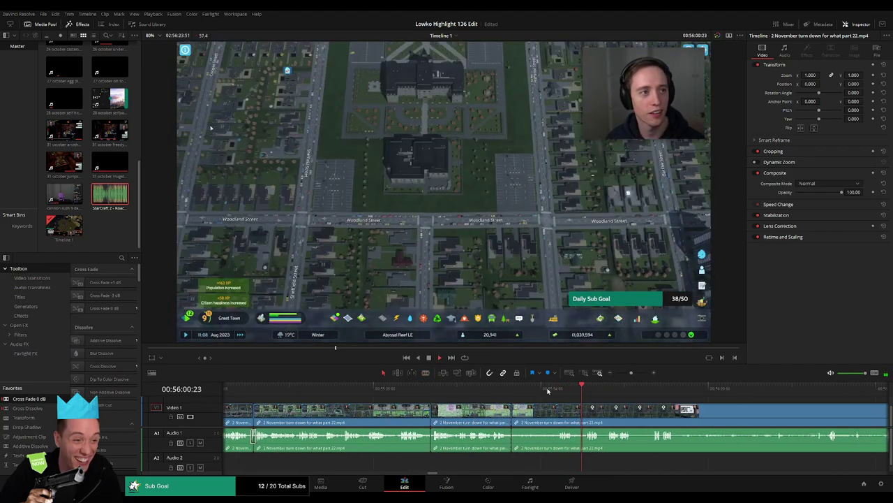
- Close the gap before the long part 22 clip and trim away its opening seconds
left_click(571, 416)
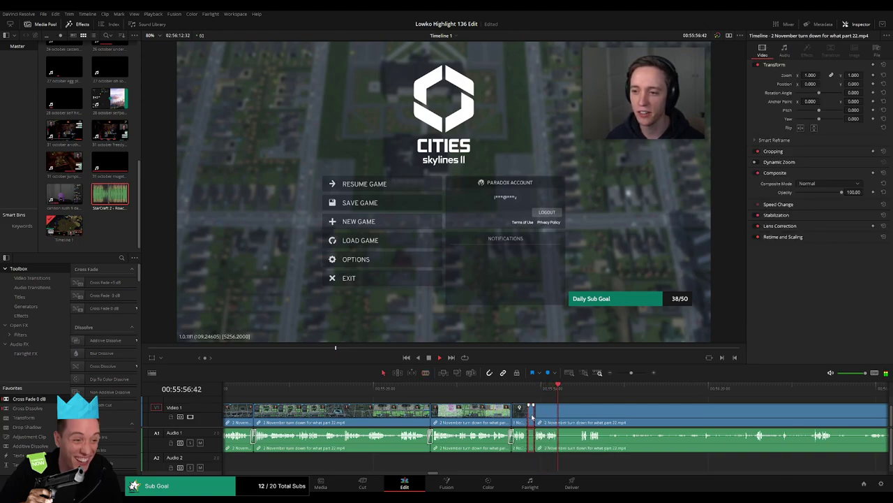
left_click(532, 417)
key("Delete")
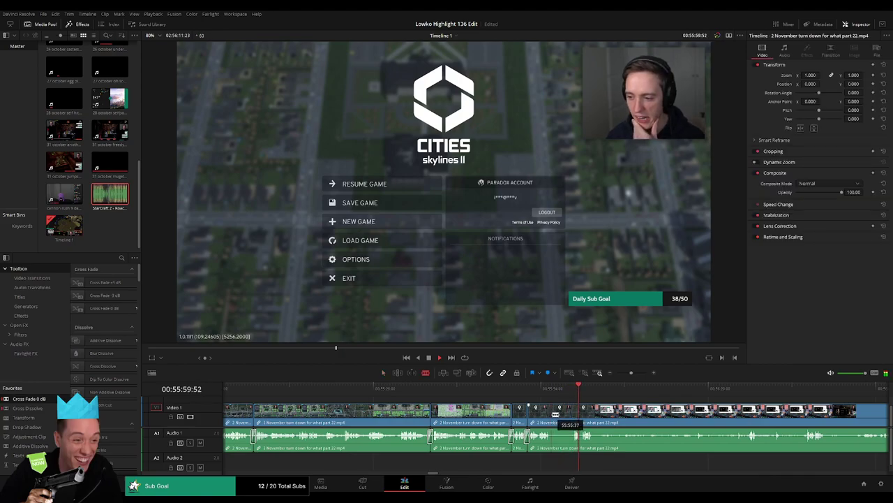
mouse_move(556, 414)
left_mouse_down()
mouse_move(573, 412)
mouse_move(567, 417)
left_mouse_up()
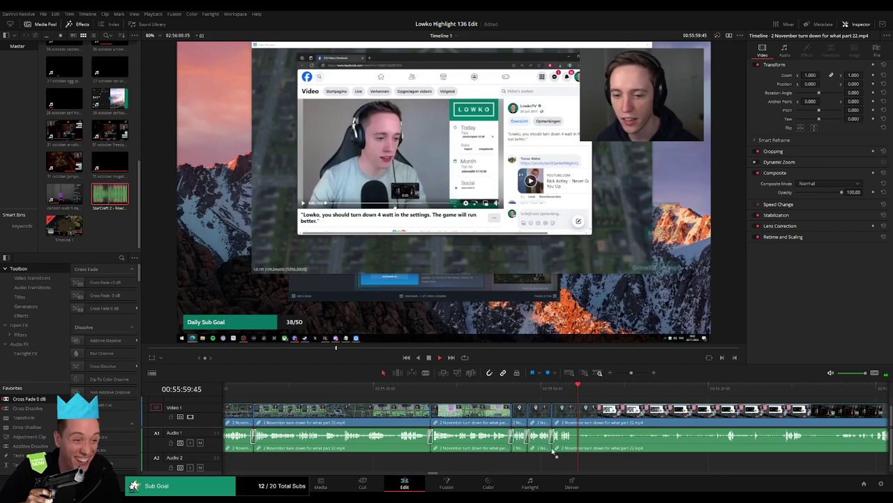
- Further along the clip, ripple delete the selected unwanted section
scroll(489, 425, "right", 3)
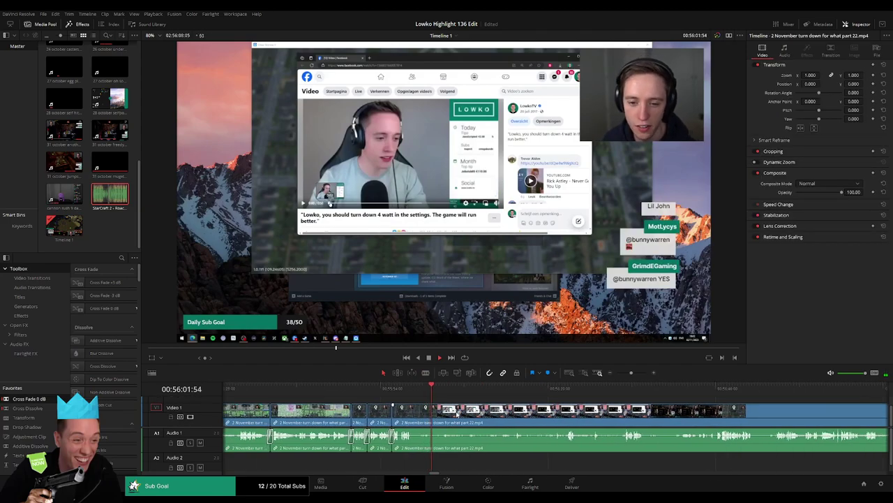
key("b")
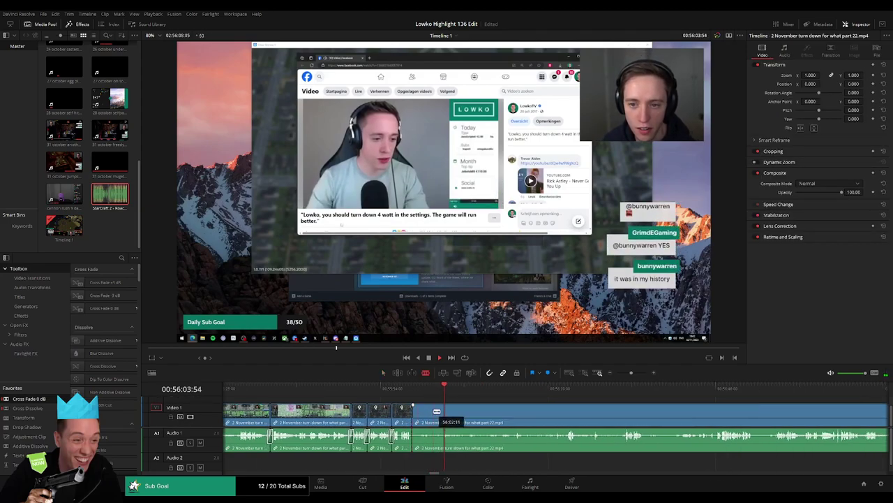
key("a")
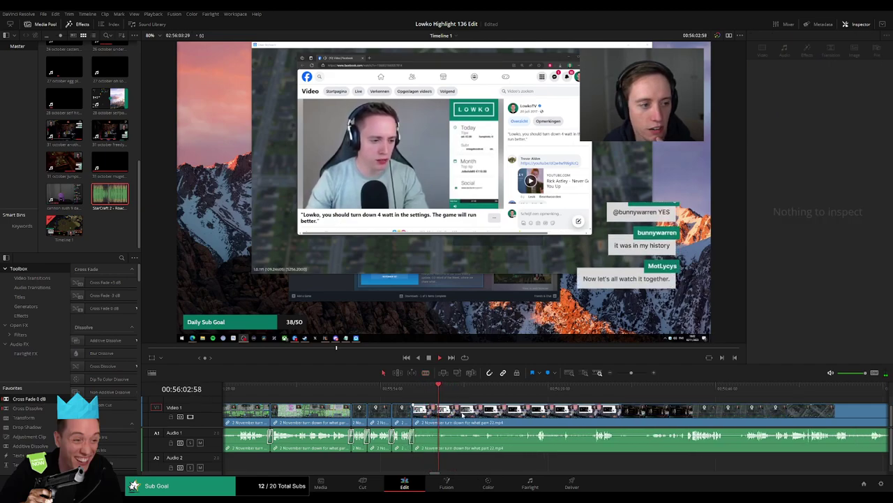
key("BackSpace")
- Scrub the Facebook video footage, split at a cut point, and ripple delete the short section between cuts
scroll(381, 417, "right", 2)
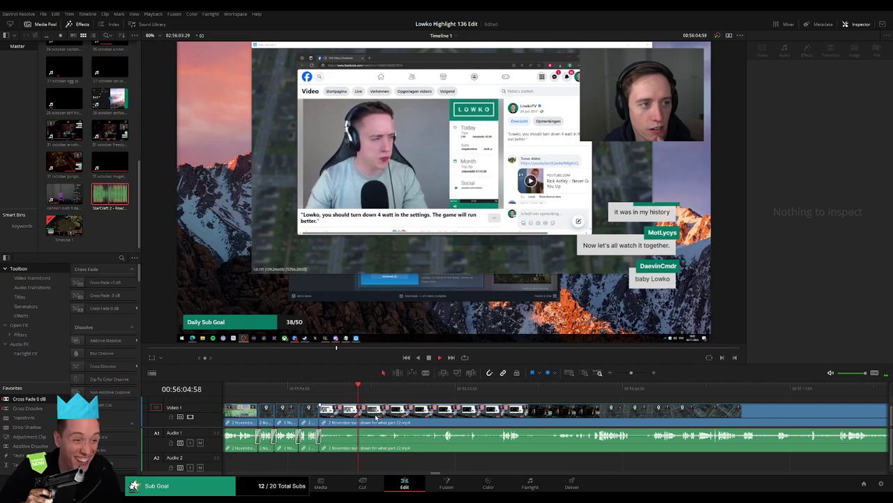
scroll(412, 419, "right", 2)
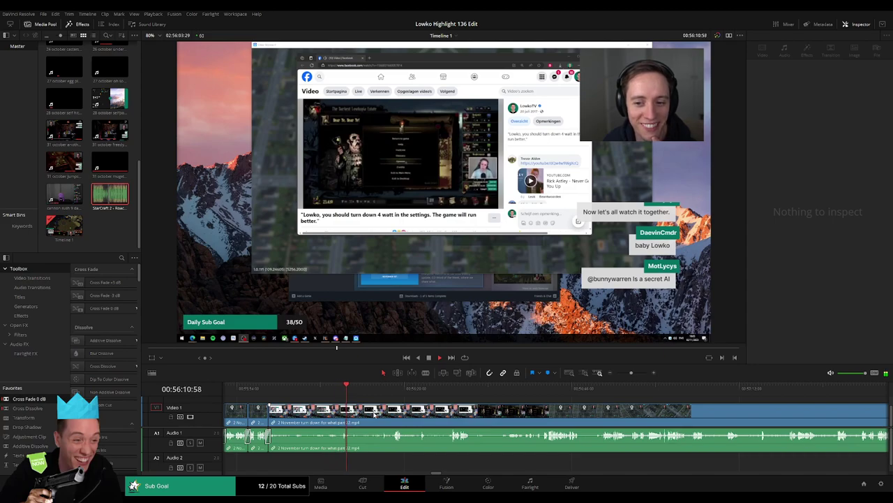
left_click_drag(353, 388, 393, 396)
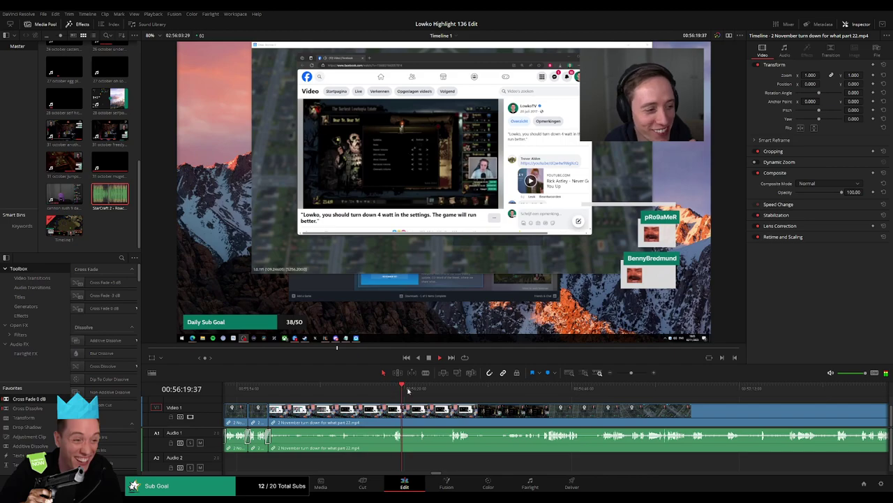
left_click_drag(408, 391, 454, 395)
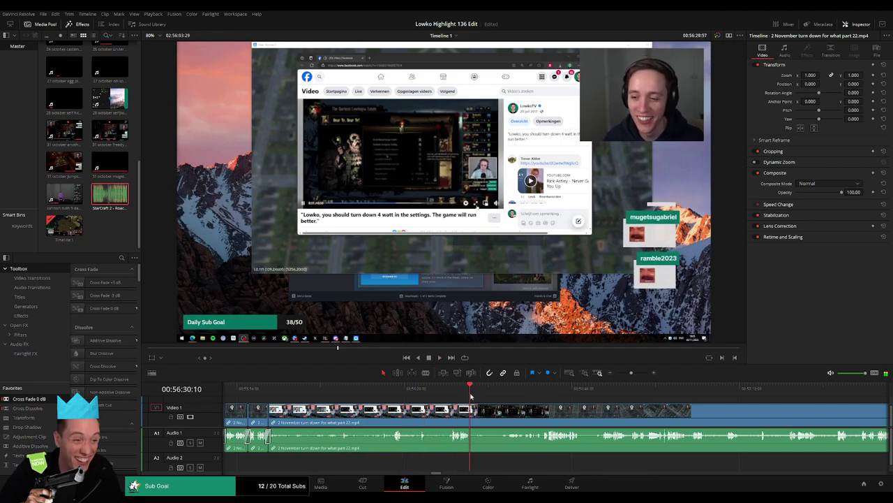
key("ctrl+b")
key("space")
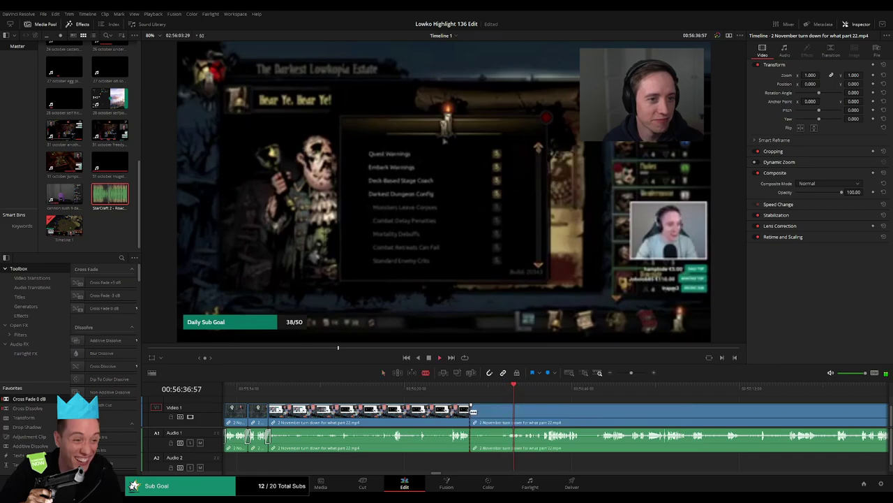
left_click_drag(494, 388, 498, 391)
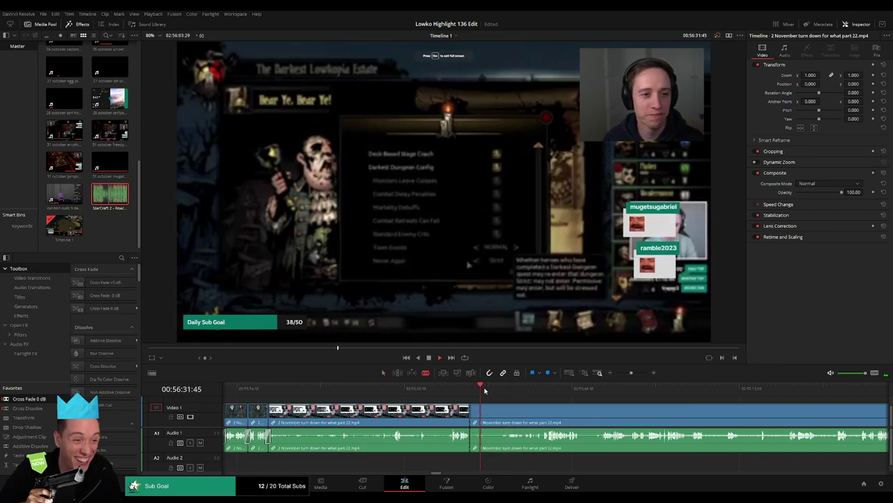
key("space")
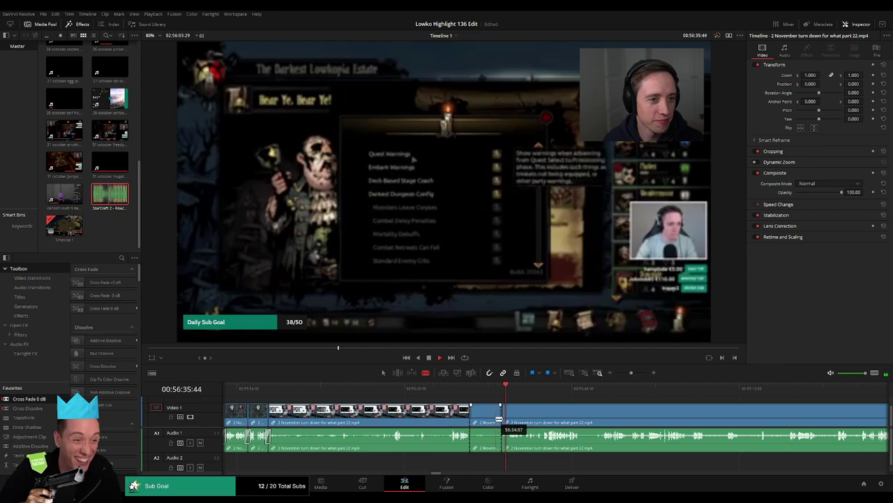
left_click(490, 420)
key("Delete")
- Zoom out, make two close cuts, and ripple delete the short piece between them
left_click(474, 390)
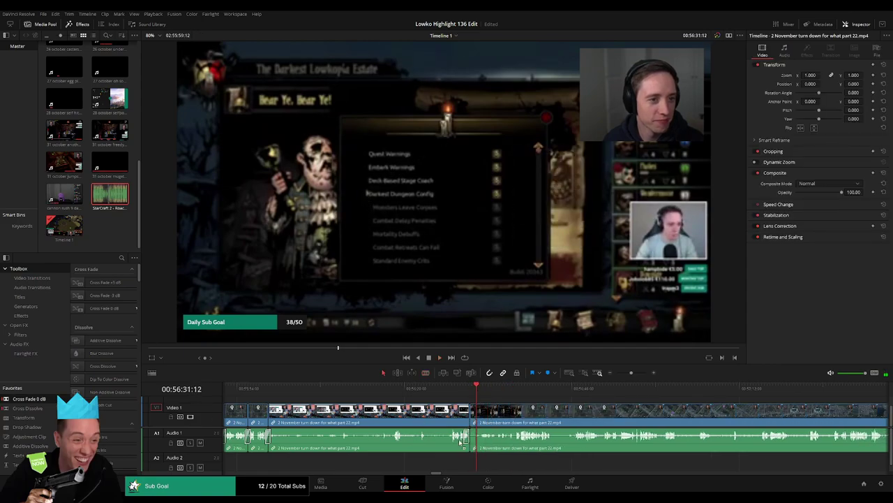
key("ctrl+minus")
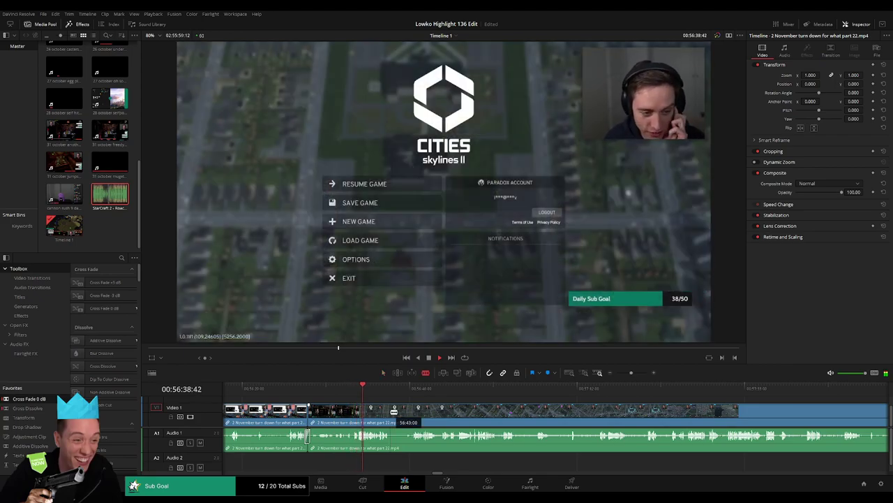
left_click(392, 411)
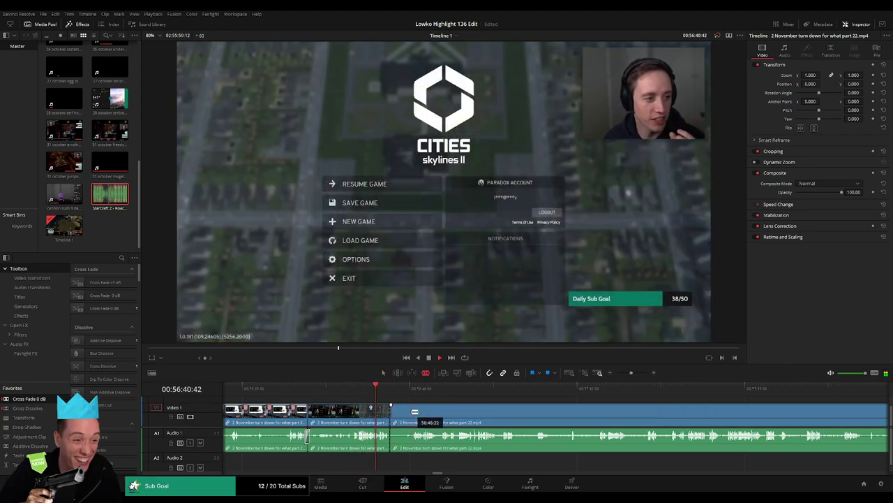
left_click(411, 410)
key("a")
left_click(405, 413)
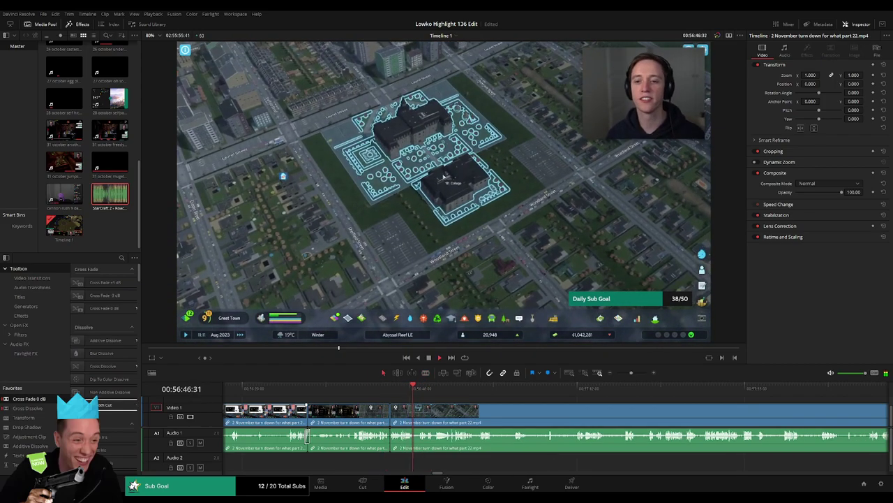
key("BackSpace")
- Undo the last change and scrub forward through later part 22 footage
scroll(377, 422, "right", 3)
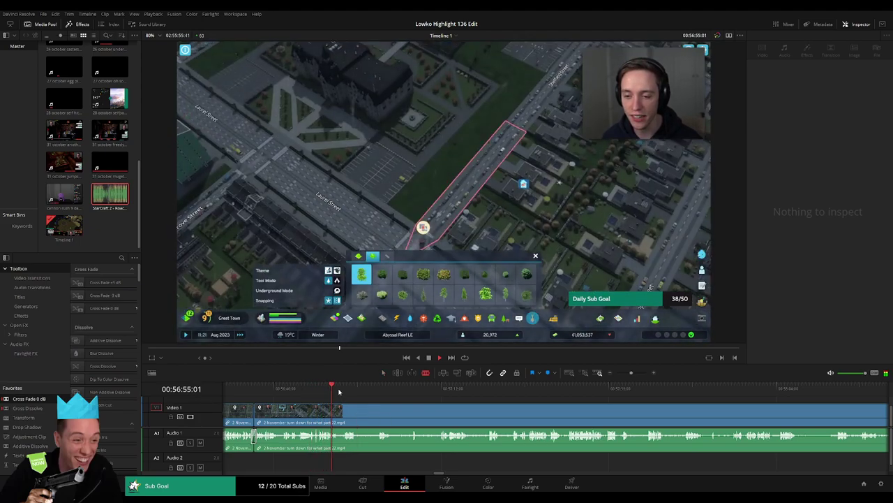
left_click(341, 389)
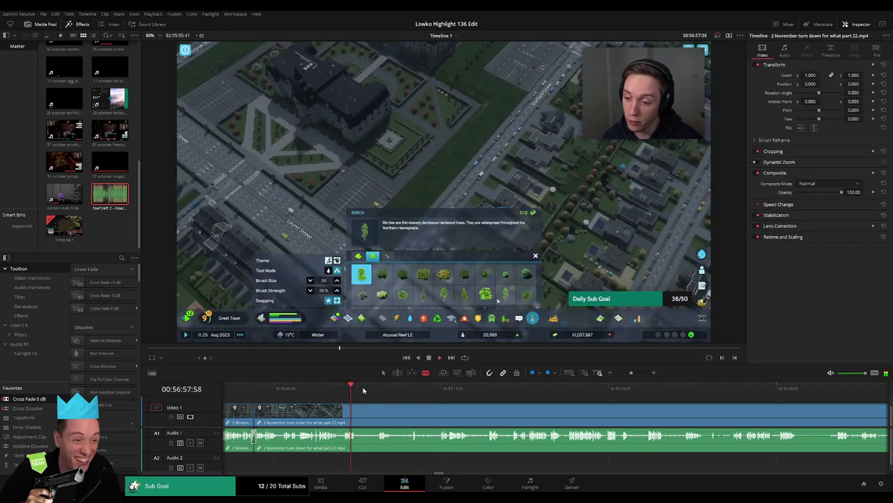
left_click(376, 389)
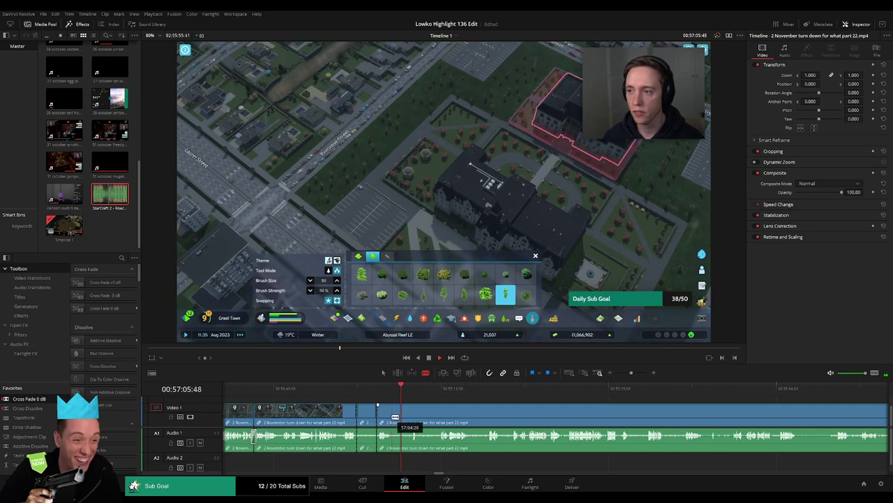
key("ctrl+z")
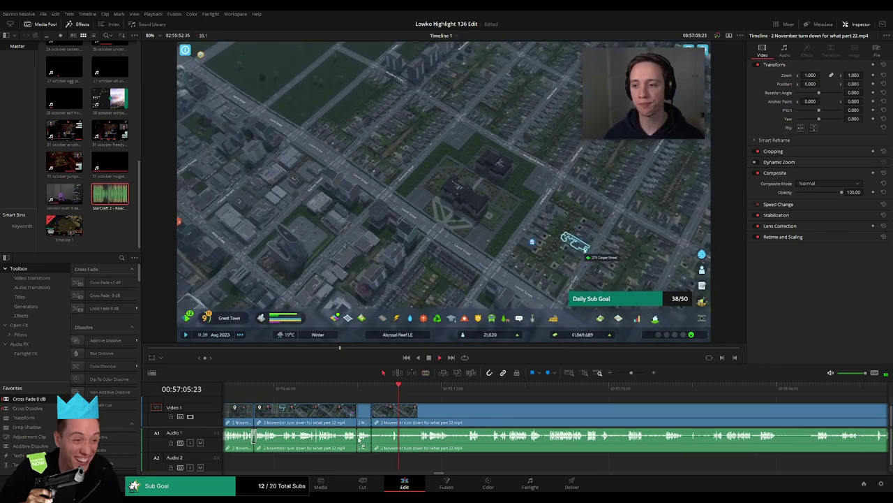
left_click(431, 392)
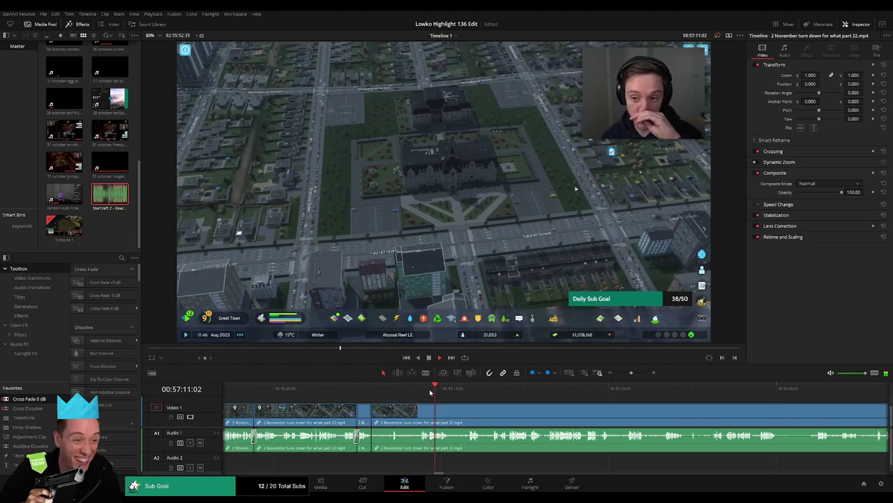
left_click_drag(429, 393, 515, 389)
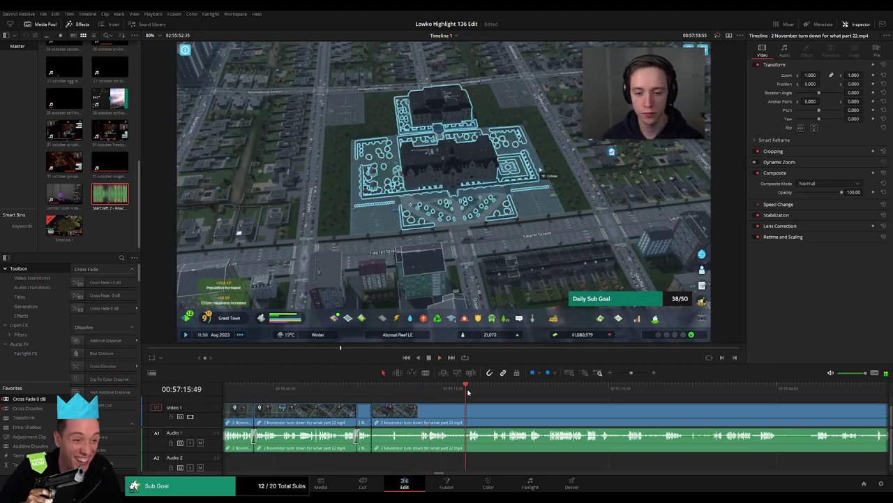
- Zoom the timeline out and play back part 22 to find the leftover stretch
left_click(624, 372)
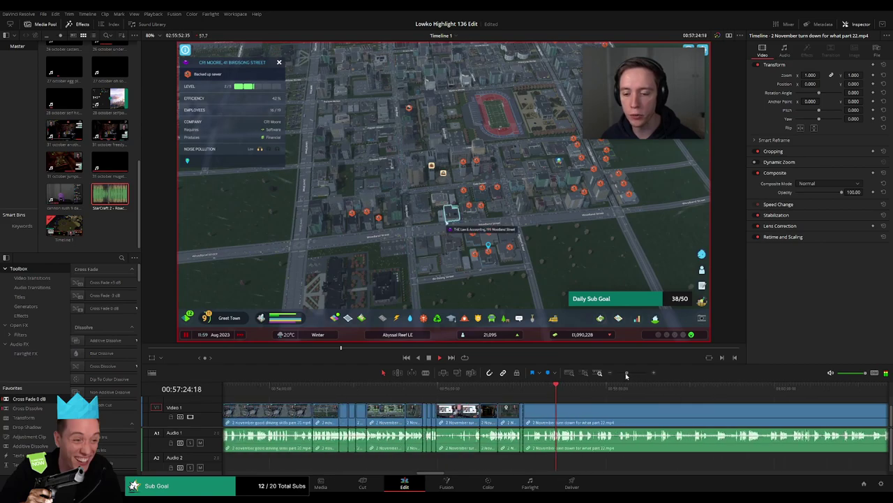
left_click(583, 391)
left_click(704, 393)
scroll(703, 395, "right", 5)
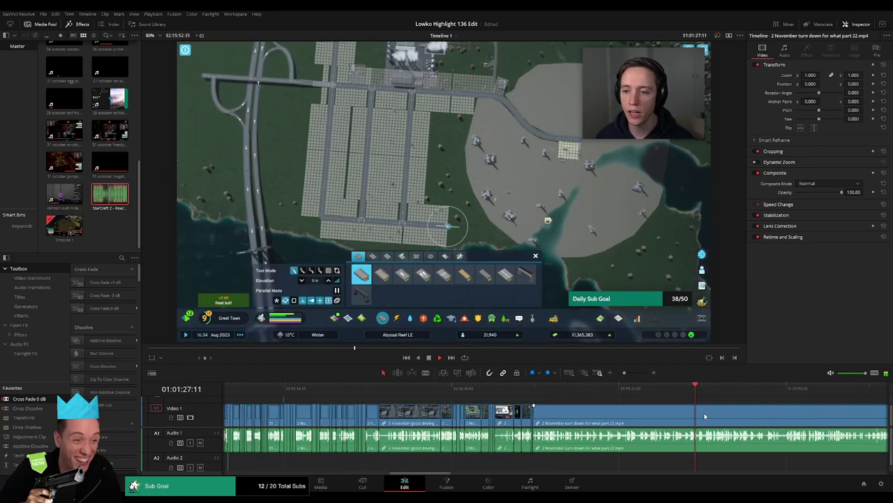
left_click(490, 393)
left_click(474, 391)
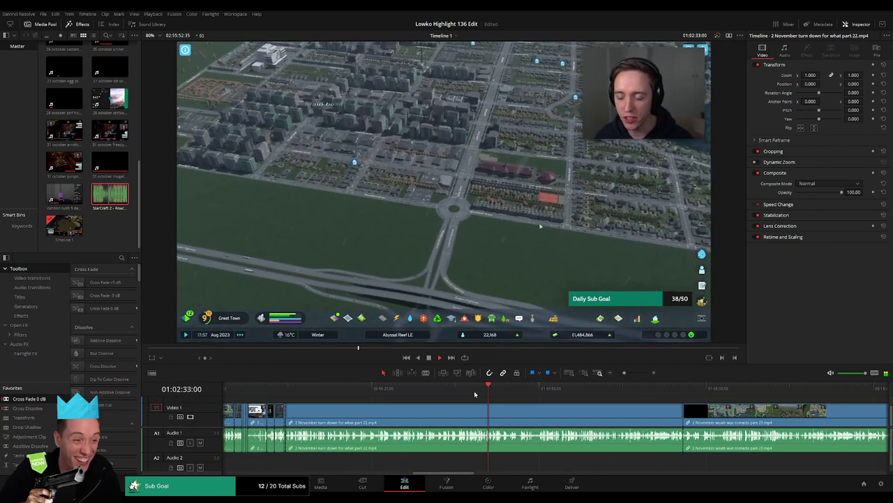
left_click(468, 393)
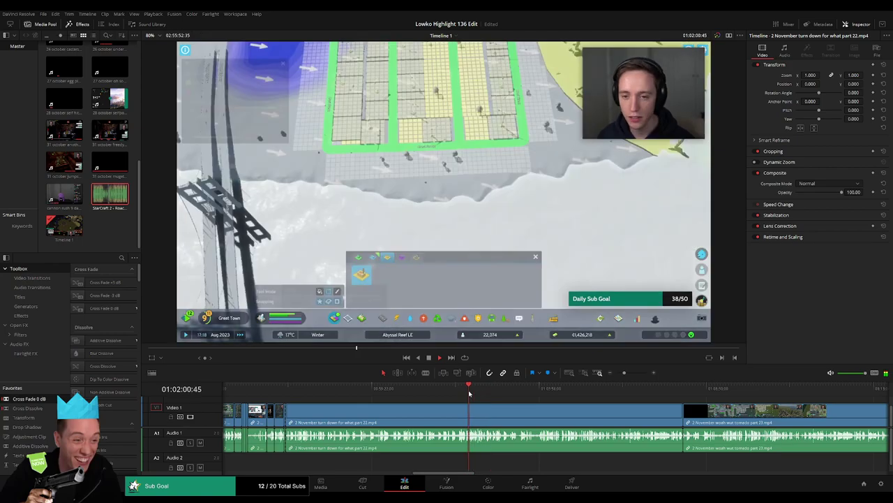
left_click(457, 393)
key("space")
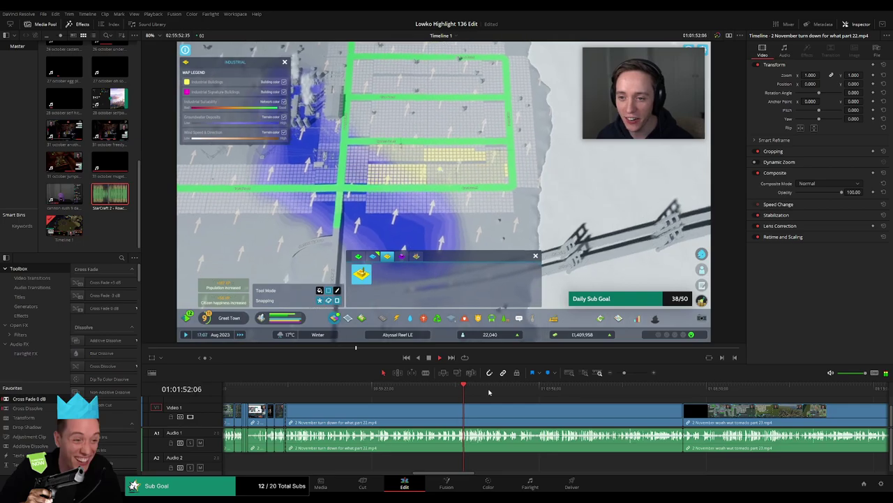
- Select the long remaining part 22 section and ripple delete it
left_click_drag(488, 392, 636, 388)
left_click(549, 412)
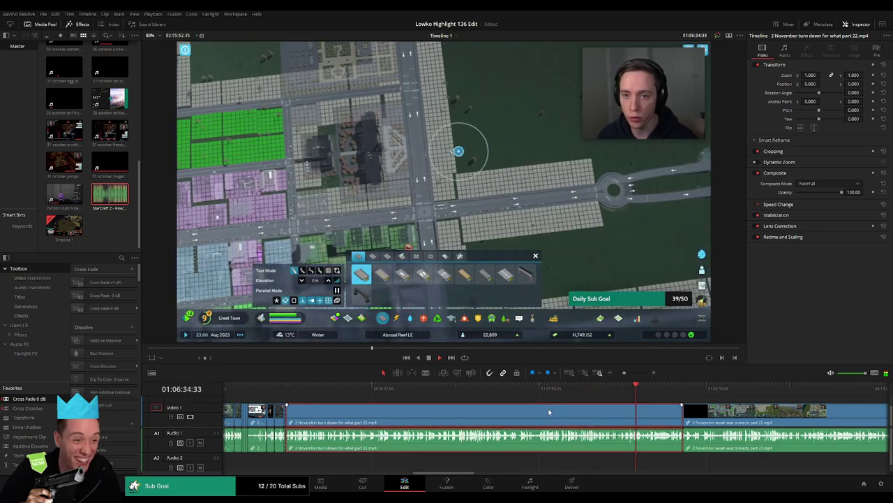
key("Delete")
left_click(326, 389)
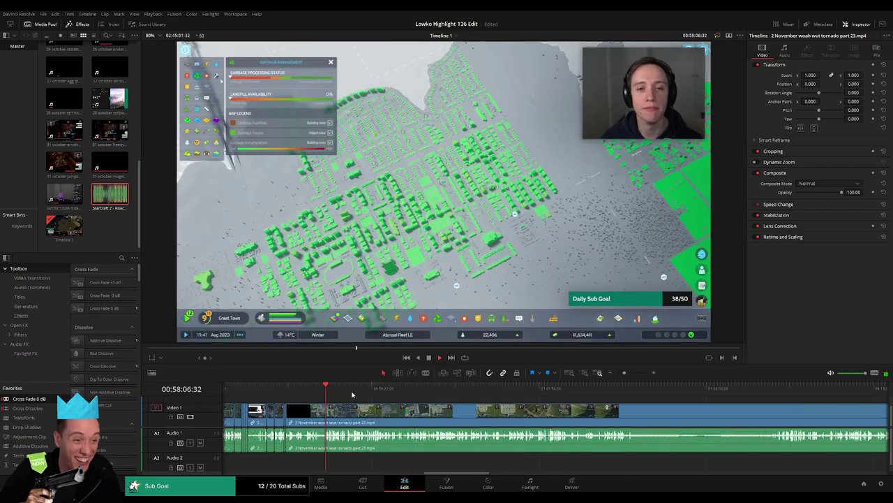
left_click_drag(352, 395, 489, 395)
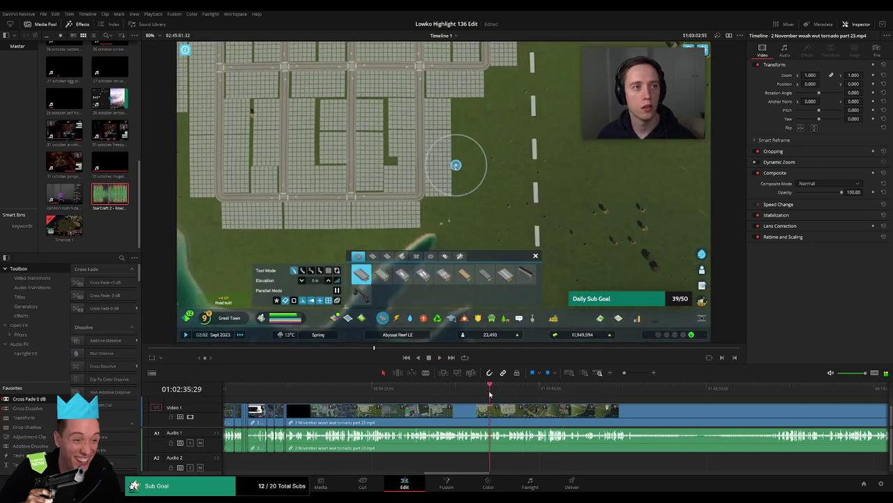
mouse_move(318, 392)
left_mouse_down()
mouse_move(628, 379)
mouse_move(625, 386)
left_mouse_up()
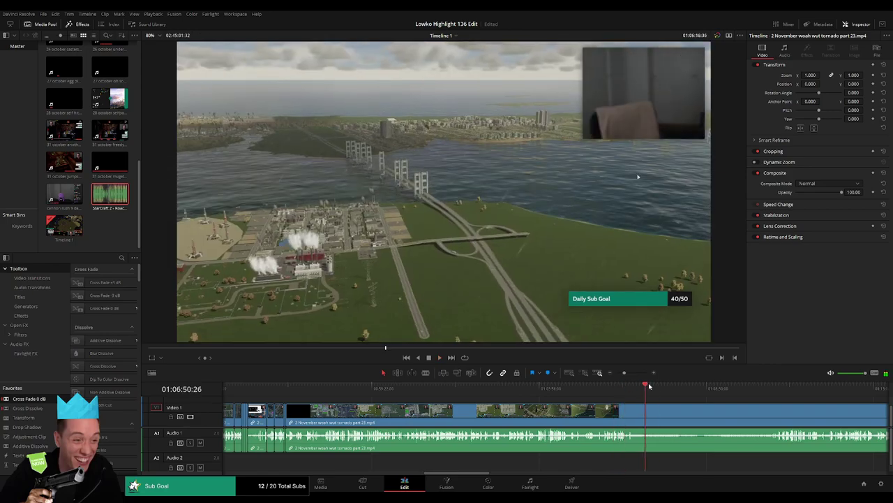
mouse_move(737, 384)
left_mouse_down()
mouse_move(501, 395)
mouse_move(596, 389)
left_mouse_up()
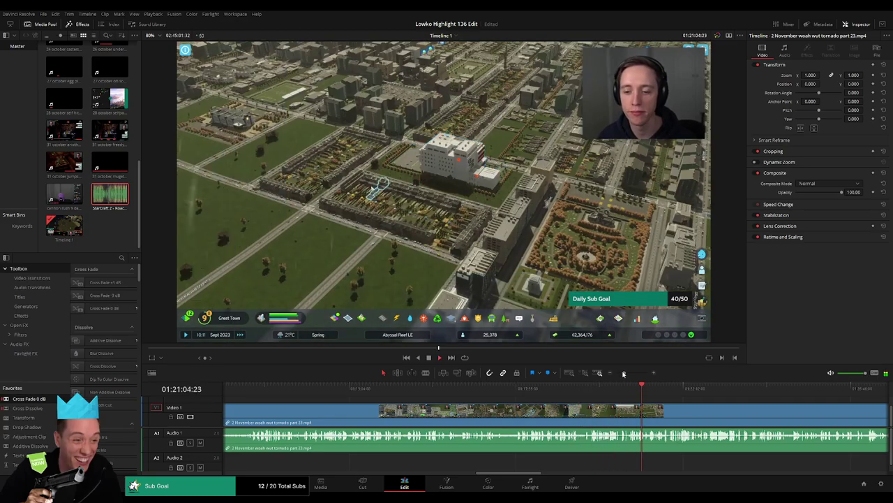
left_click(559, 391)
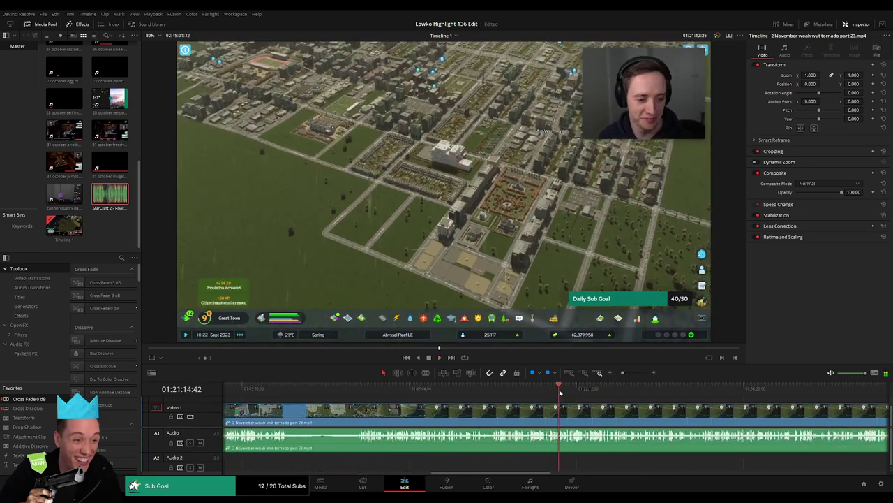
left_click_drag(559, 392, 580, 389)
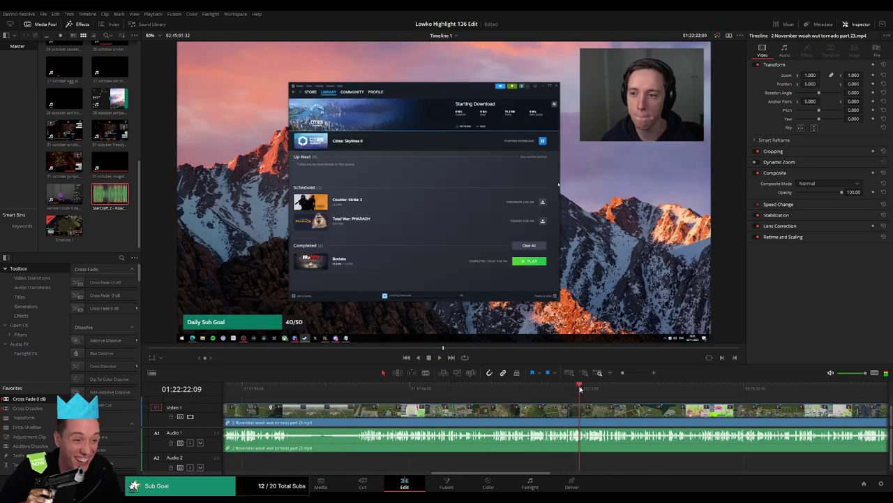
left_click_drag(590, 389, 638, 392)
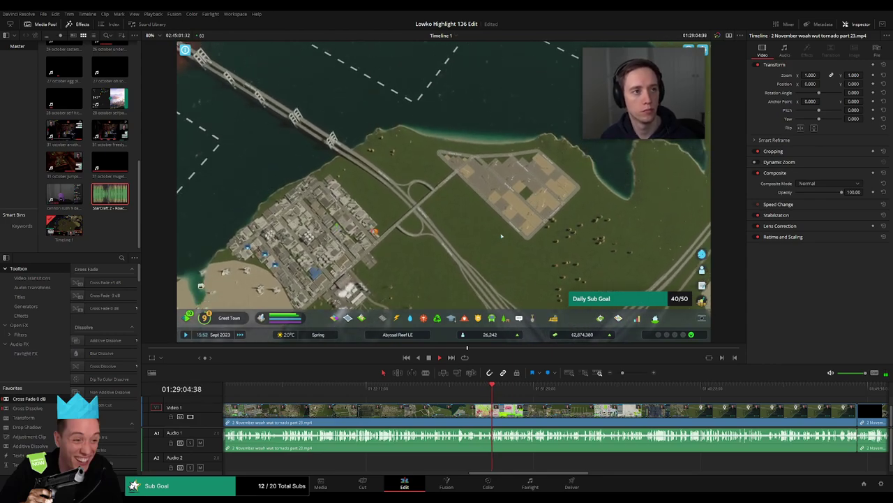
mouse_move(520, 389)
left_mouse_down()
mouse_move(607, 389)
mouse_move(626, 374)
mouse_move(450, 400)
left_mouse_up()
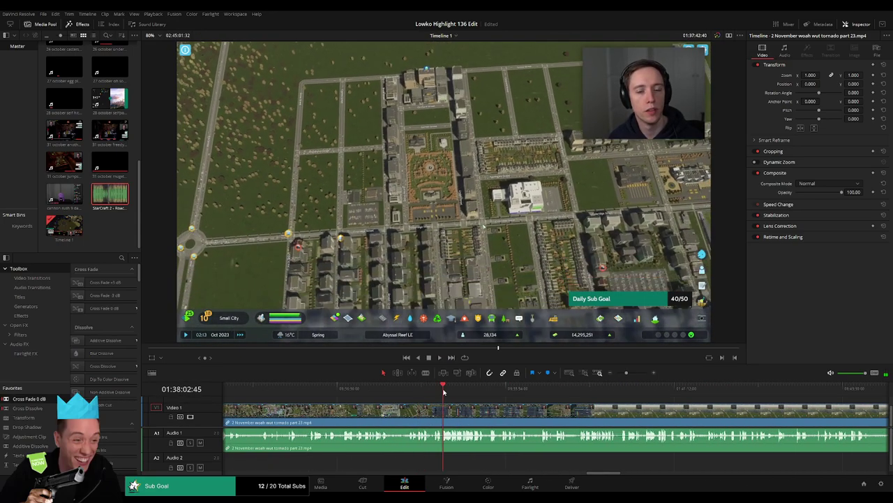
mouse_move(539, 387)
left_mouse_down()
mouse_move(654, 389)
mouse_move(550, 392)
left_mouse_up()
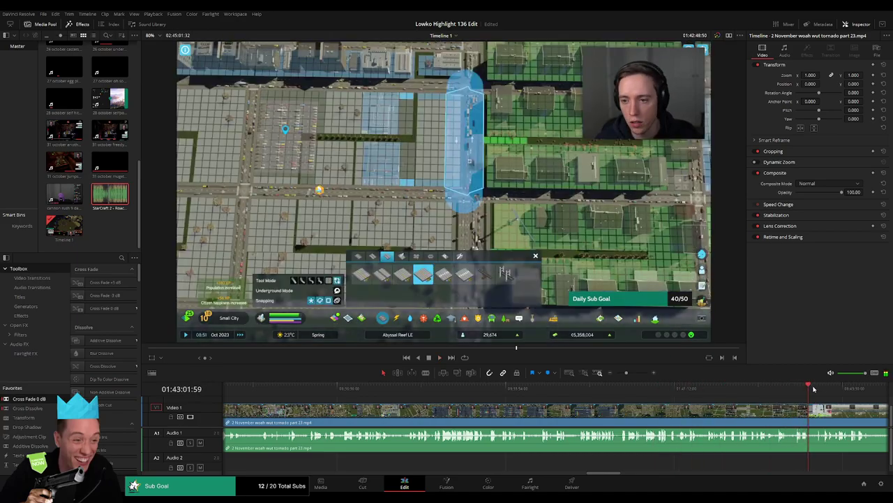
key("l")
key("l")
key("l")
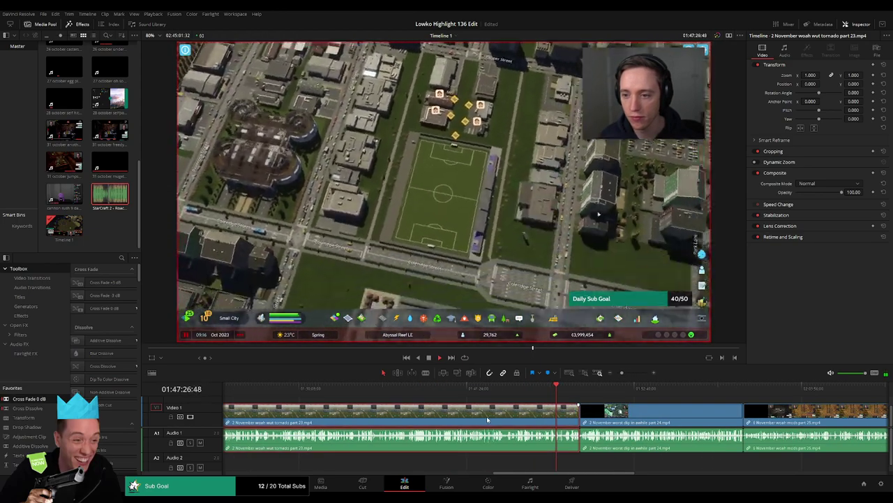
- Find where the tweet appears in the part 24 clip and zoom the timeline in there
left_click(566, 391)
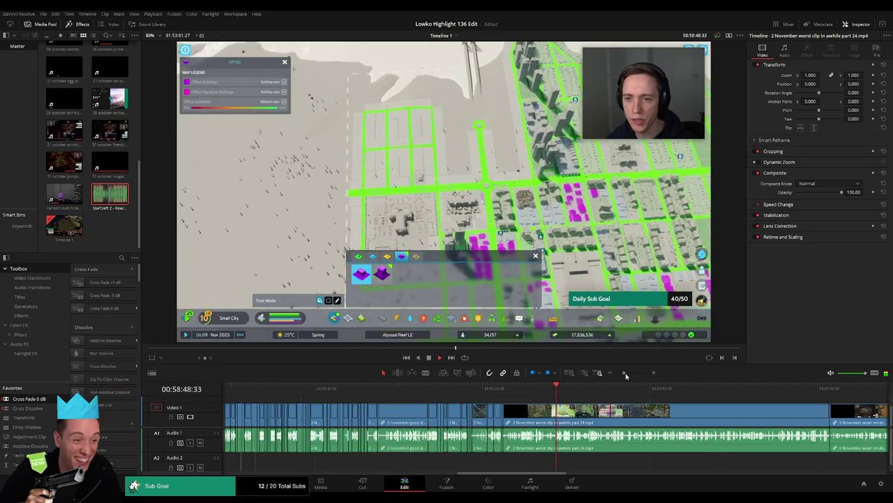
left_click(499, 395)
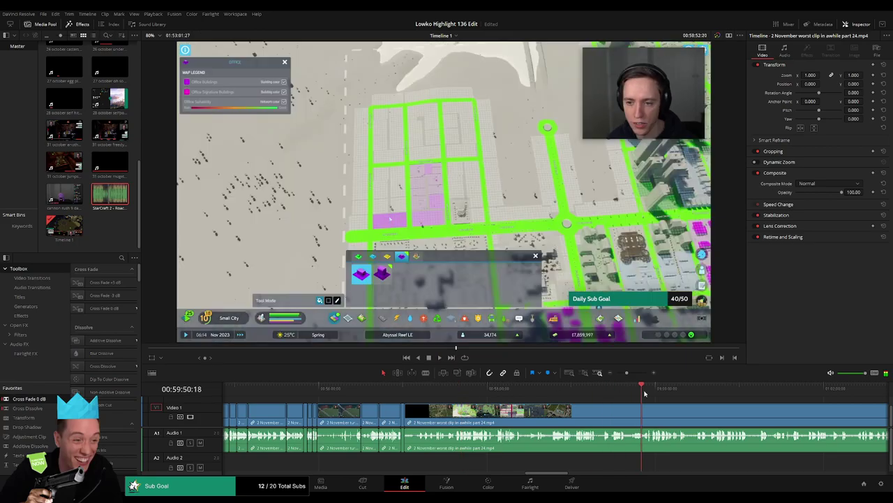
left_click(652, 396)
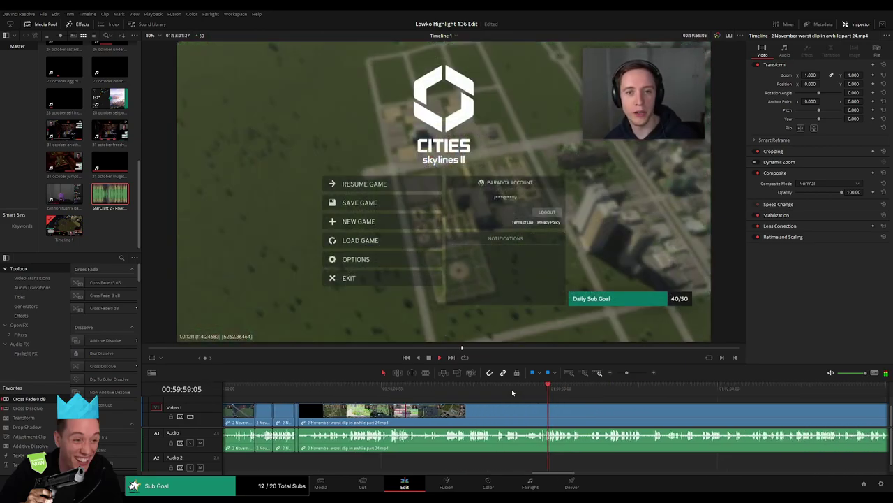
left_click(509, 391)
left_click_drag(629, 374, 635, 373)
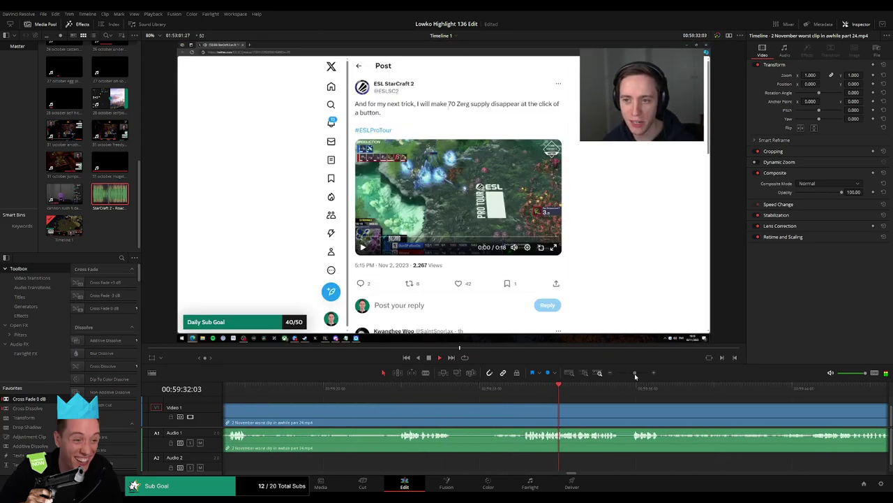
left_click(399, 389)
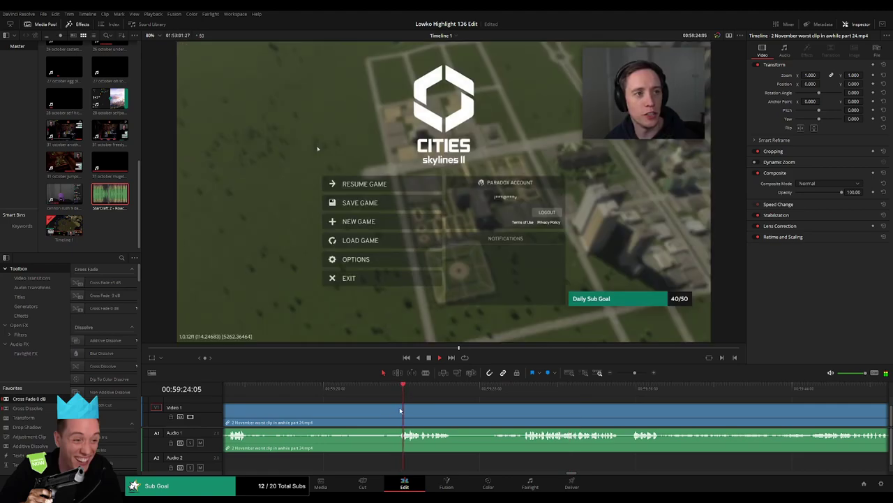
- Split part 24 at the tweet and ripple delete the Cities menu piece before it
left_click(481, 414)
key("a")
left_click(458, 418)
key("Delete")
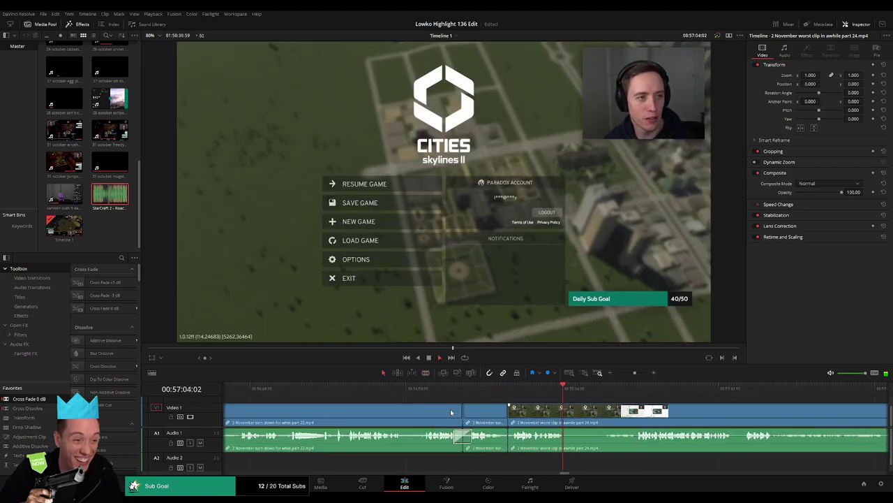
scroll(614, 394, "right", 3)
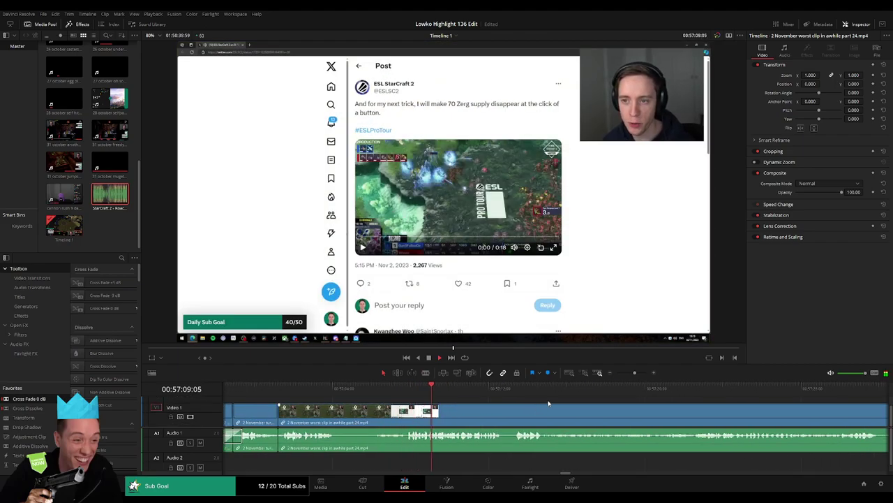
left_click_drag(636, 376, 630, 376)
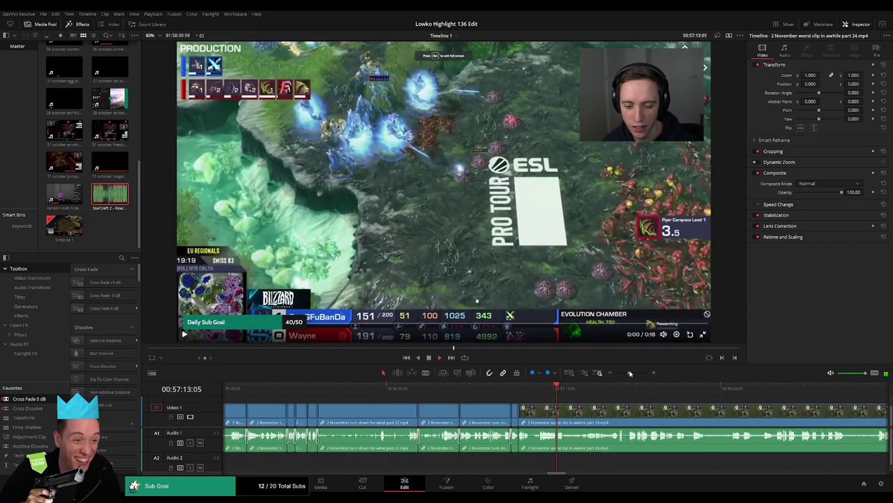
scroll(500, 411, "right", 3)
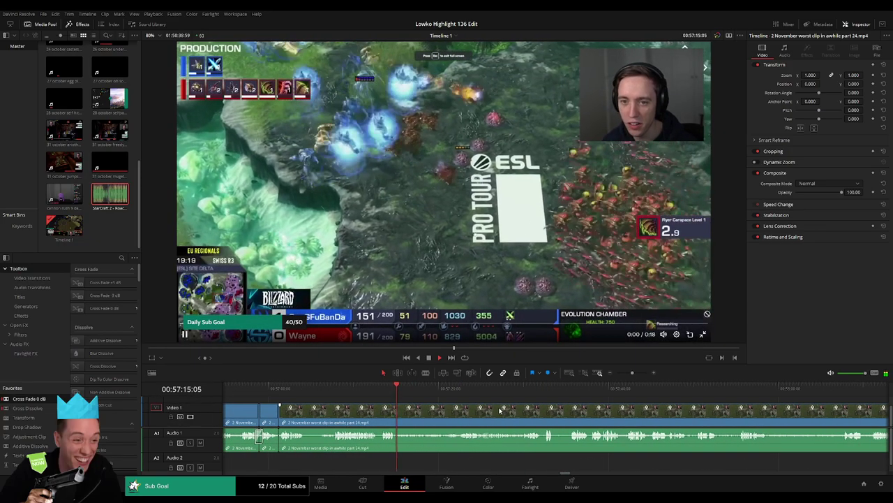
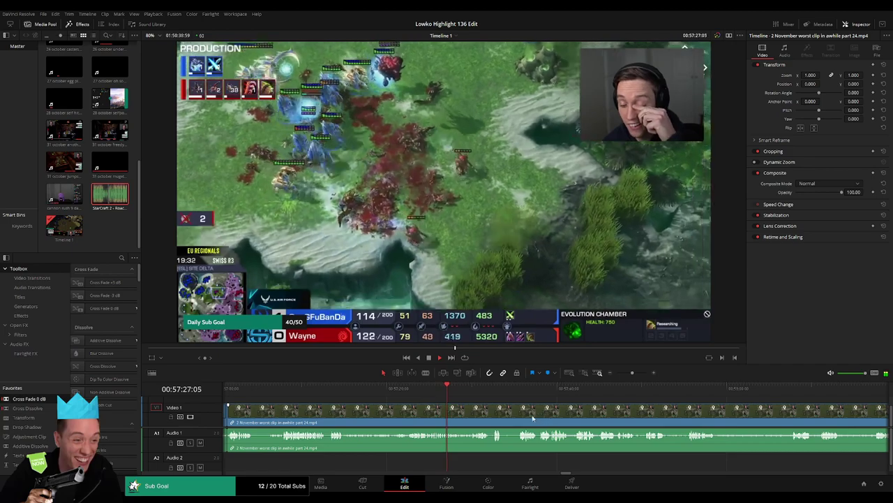
- Ripple delete the first short unwanted stretch of the November worst-clip footage
scroll(503, 414, "right", 2)
left_click(458, 414)
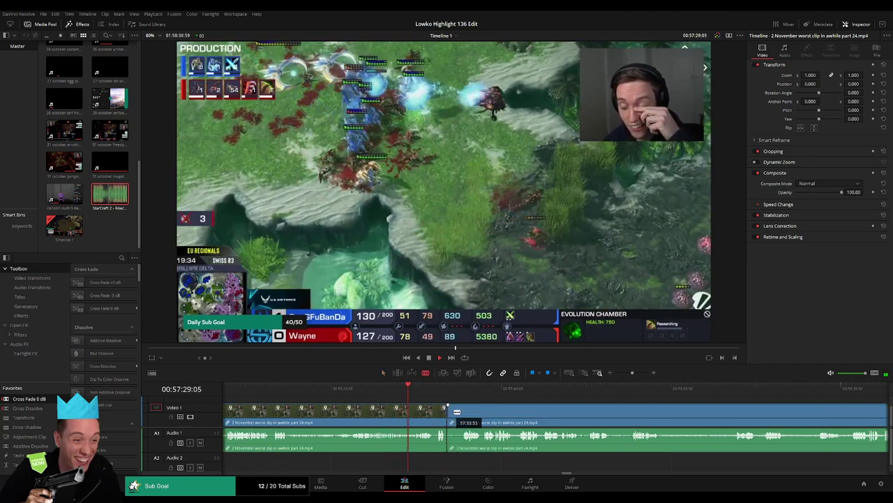
key("Delete")
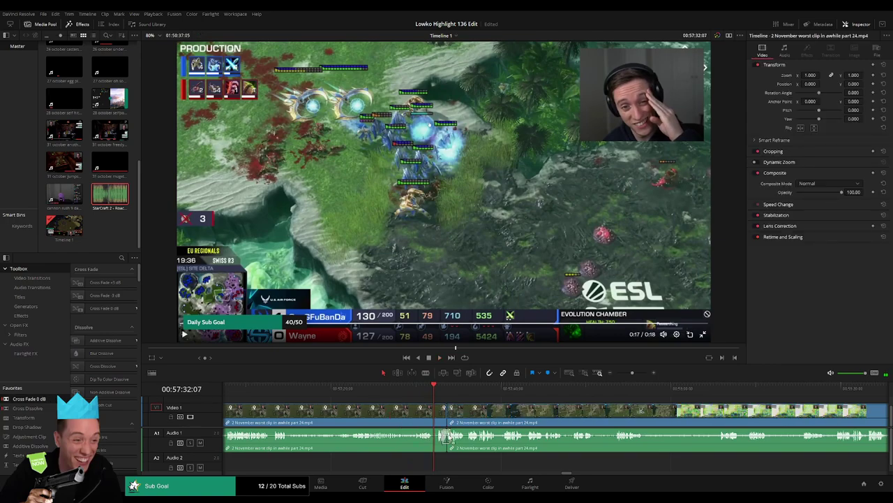
- Mark and ripple delete a second short unwanted stretch in the city footage
scroll(525, 416, "right", 3)
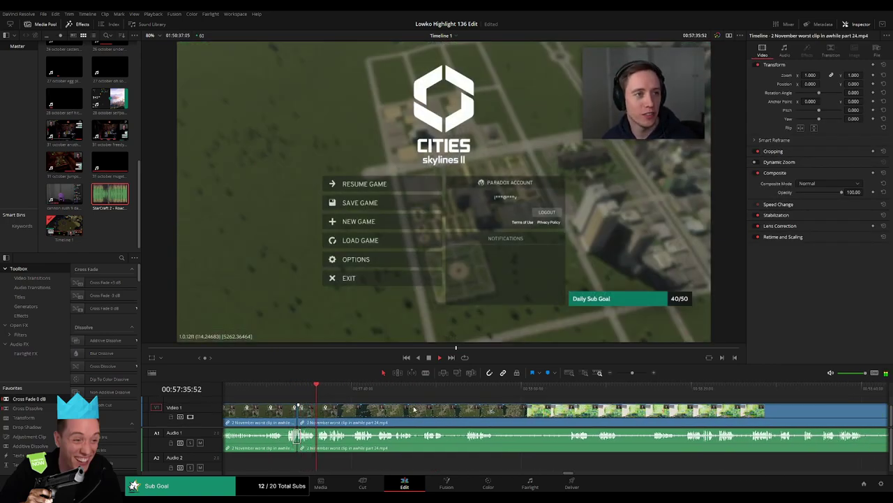
scroll(415, 409, "up", 1)
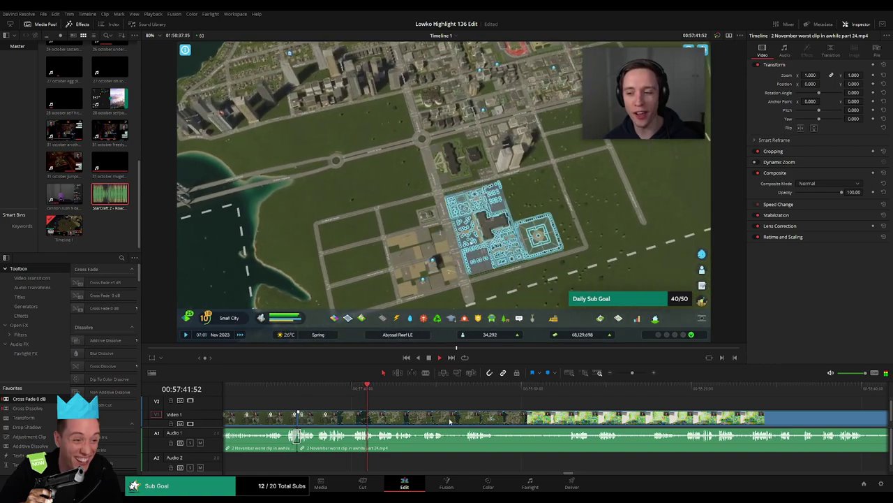
scroll(419, 415, "right", 3)
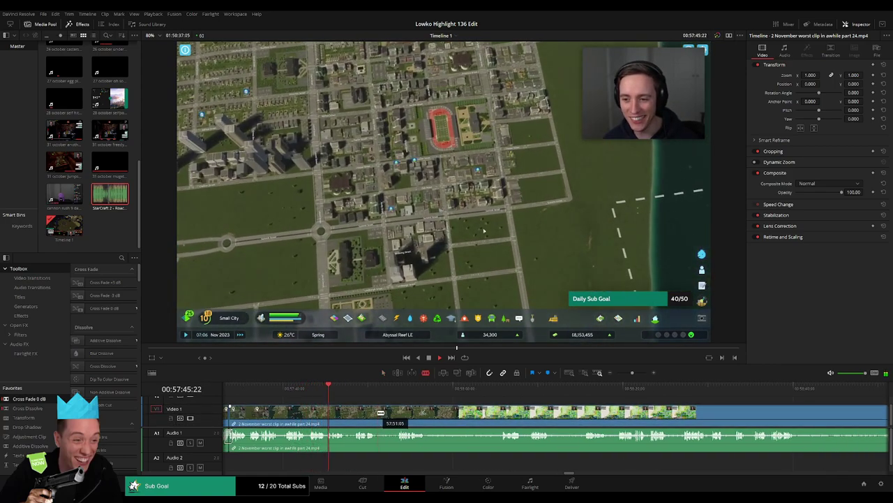
left_click_drag(381, 413, 392, 413)
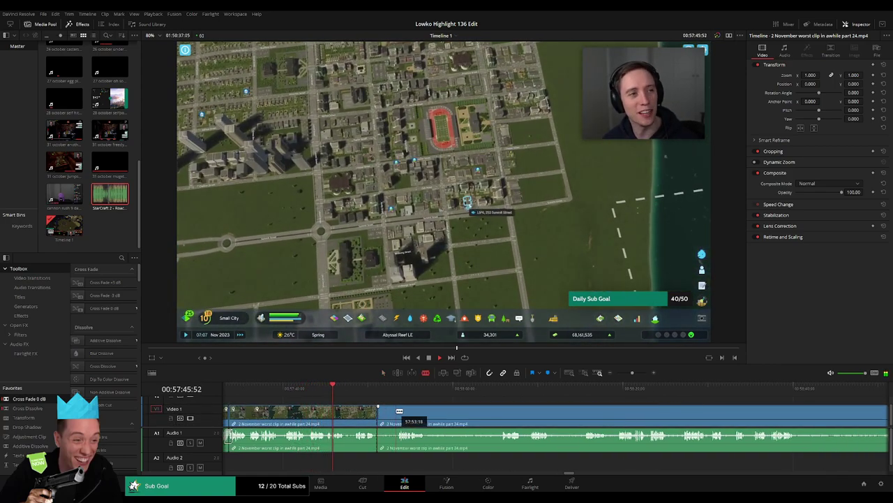
key("Delete")
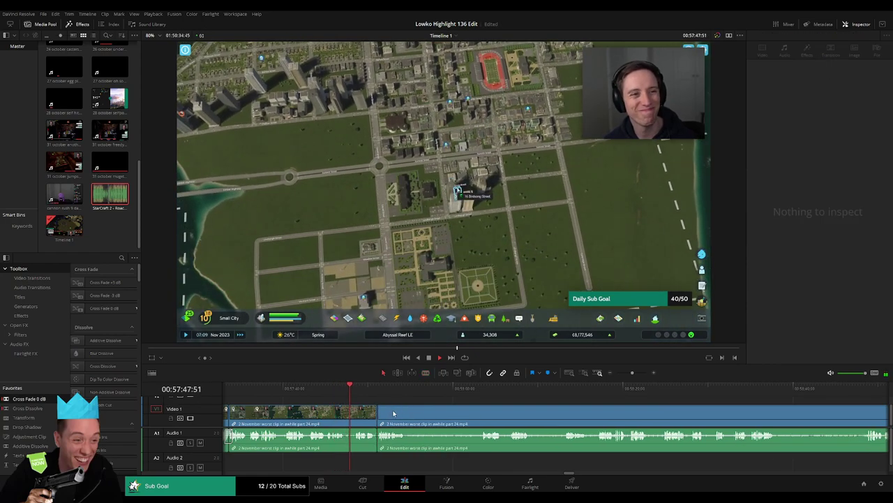
- Add a Cross Fade 0 dB to the audio join and shift the edit point right
left_click_drag(35, 399, 396, 440)
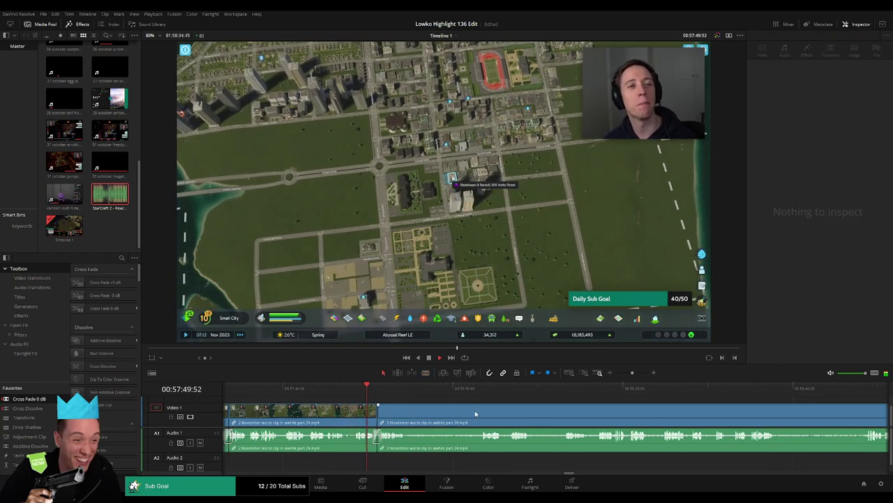
scroll(433, 414, "down", 2)
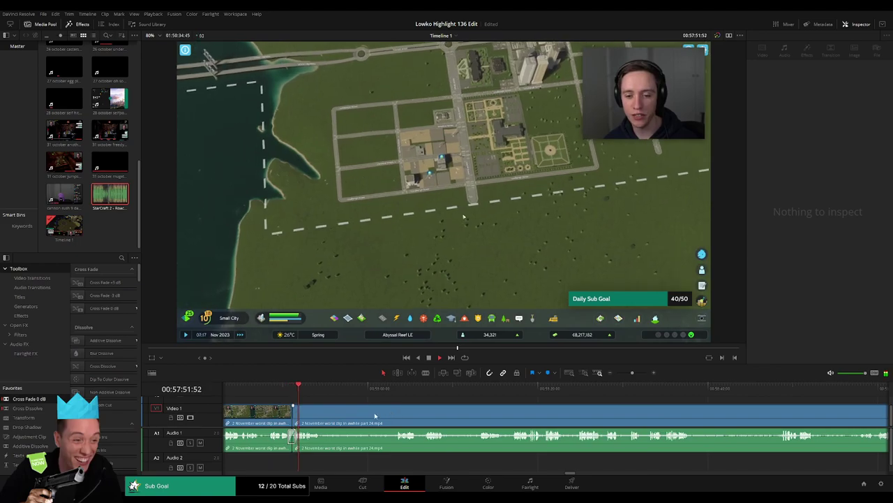
left_click_drag(293, 422, 327, 422)
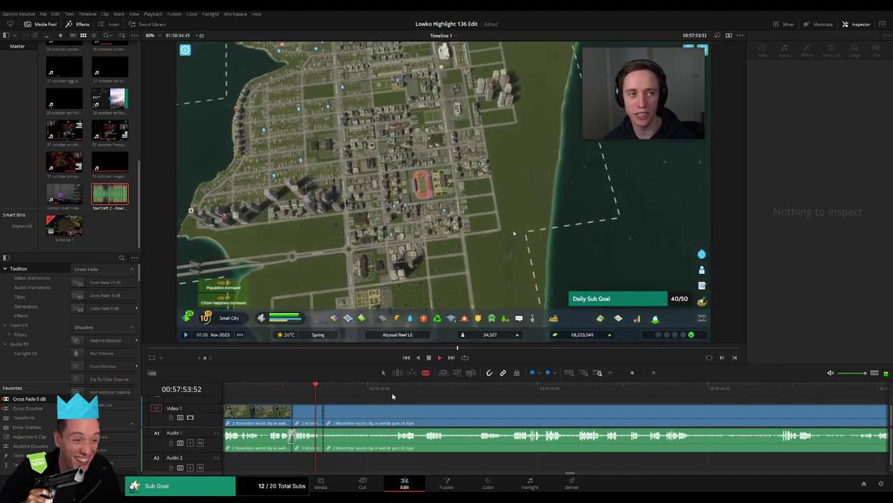
left_click(400, 390)
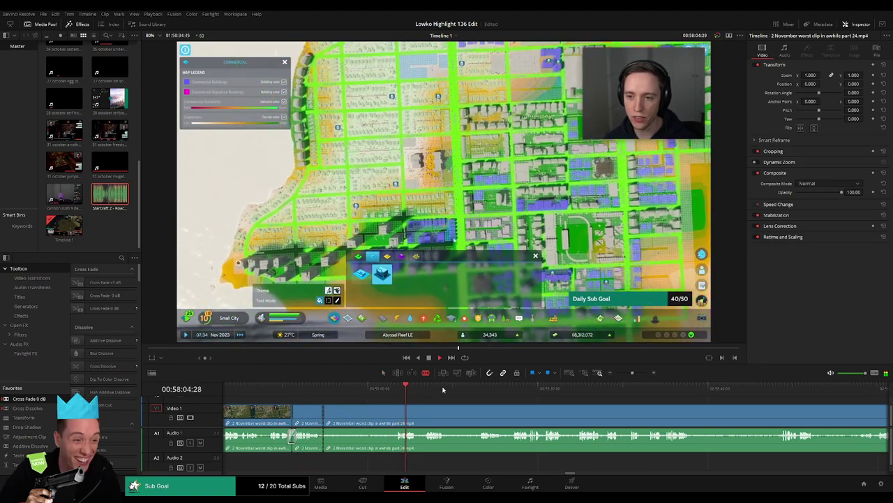
left_click_drag(399, 391, 520, 390)
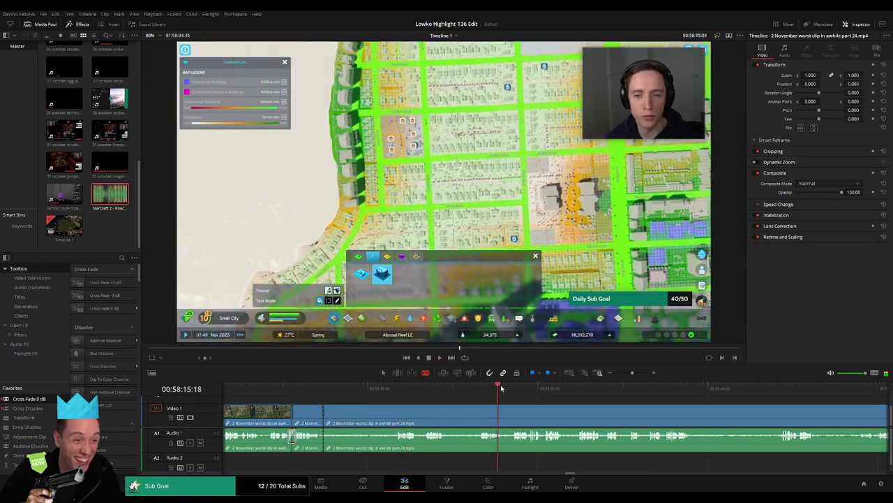
scroll(467, 395, "down", 1)
scroll(447, 396, "down", 1)
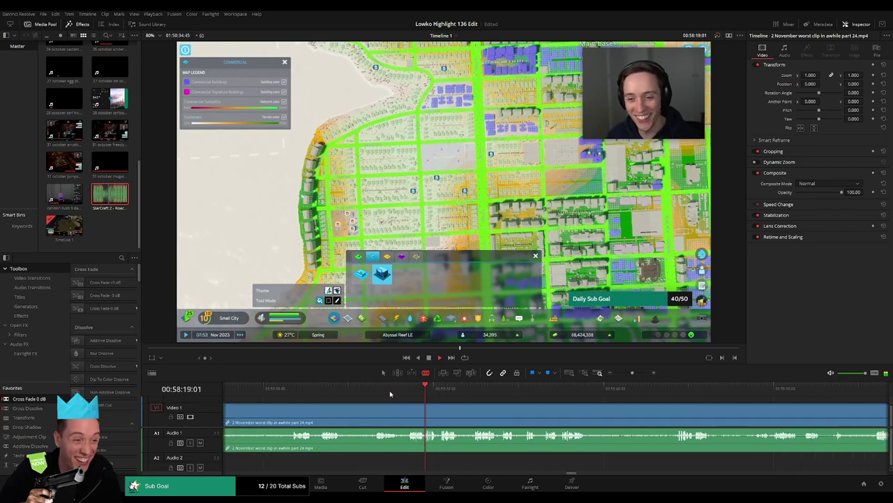
left_click(387, 392)
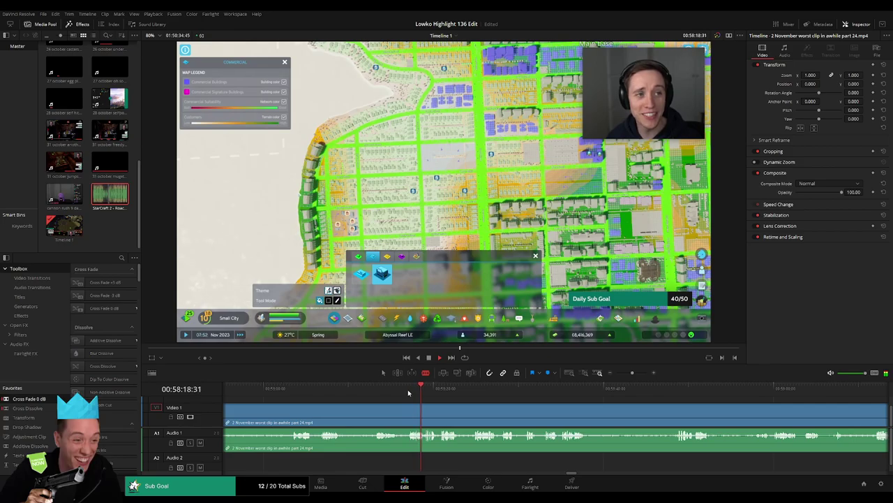
left_click(443, 389)
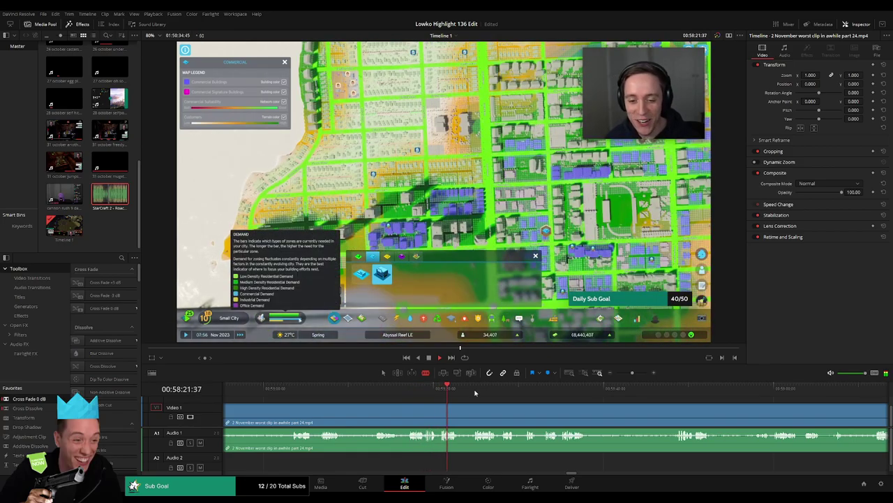
left_click(522, 389)
left_click(778, 389)
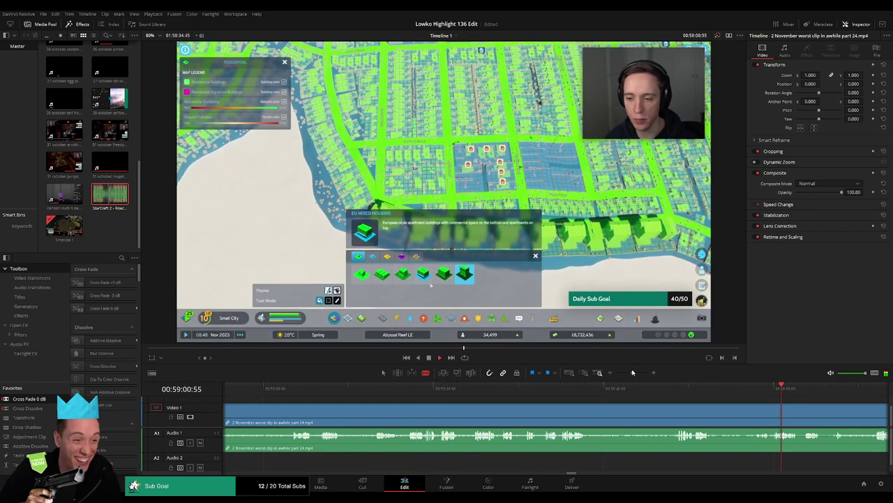
left_click(626, 373)
mouse_move(583, 389)
left_mouse_down()
mouse_move(597, 390)
mouse_move(547, 392)
mouse_move(580, 389)
left_mouse_up()
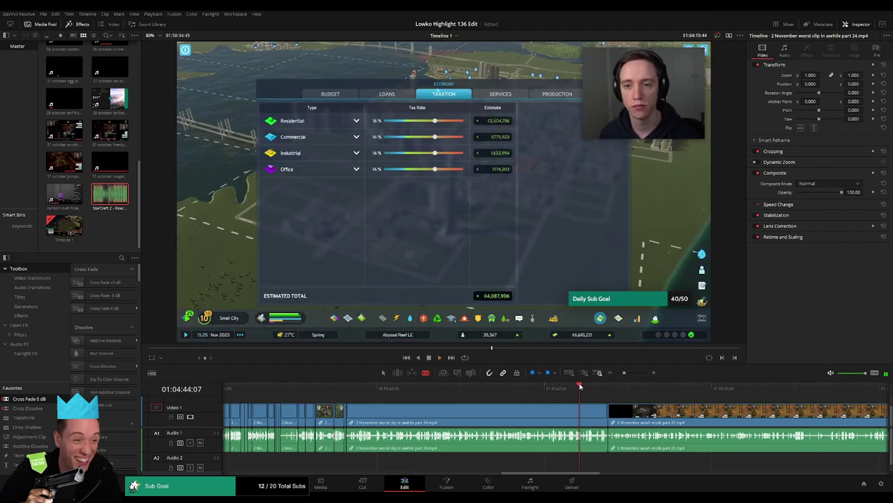
left_click(521, 415)
- Ripple delete the remaining Cities Skylines clip and scrub into the Factorio footage
key("Delete")
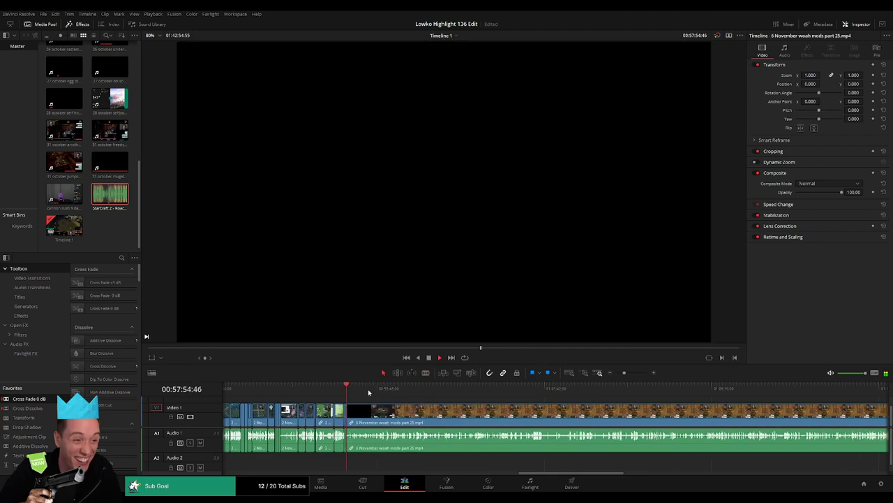
left_click_drag(369, 392, 392, 393)
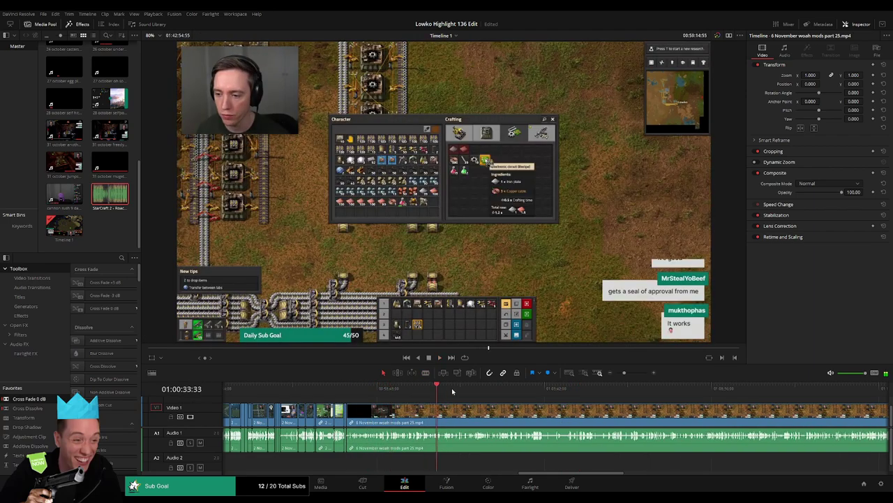
left_click_drag(452, 392, 479, 393)
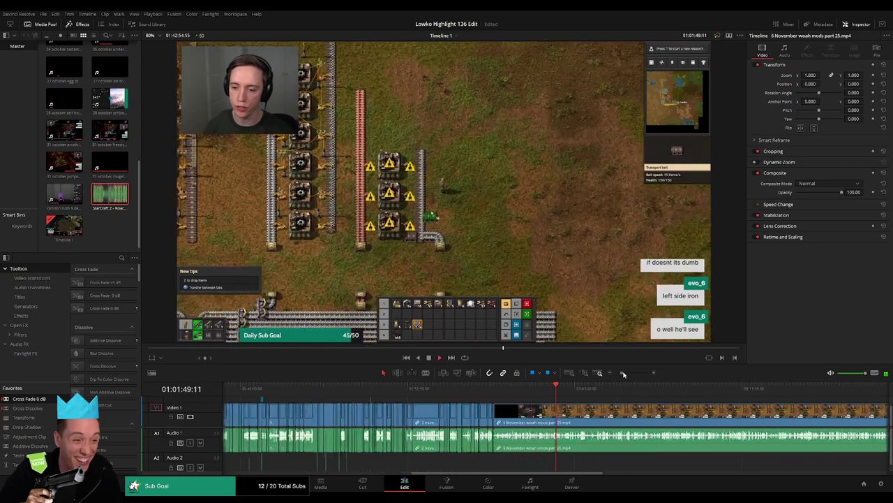
left_click(570, 392)
- Play and scrub back and forth through the Factorio mods footage to review it
scroll(571, 392, "right", 3)
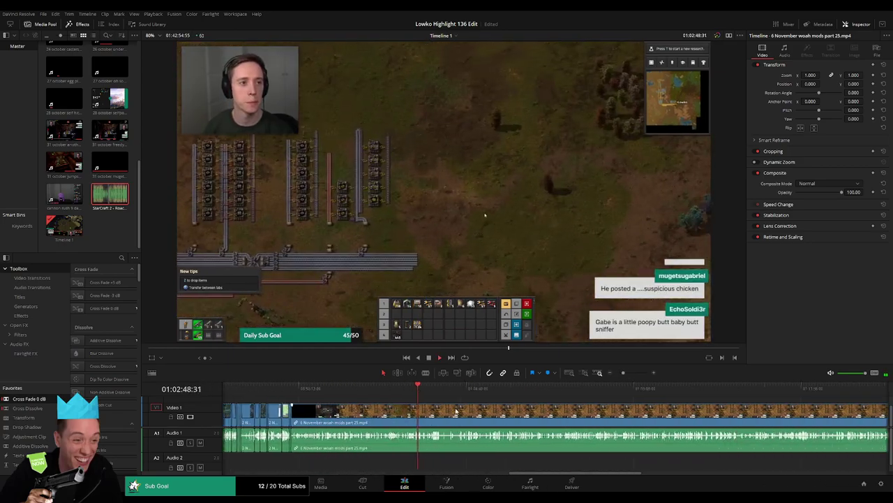
left_click(424, 392)
key("space")
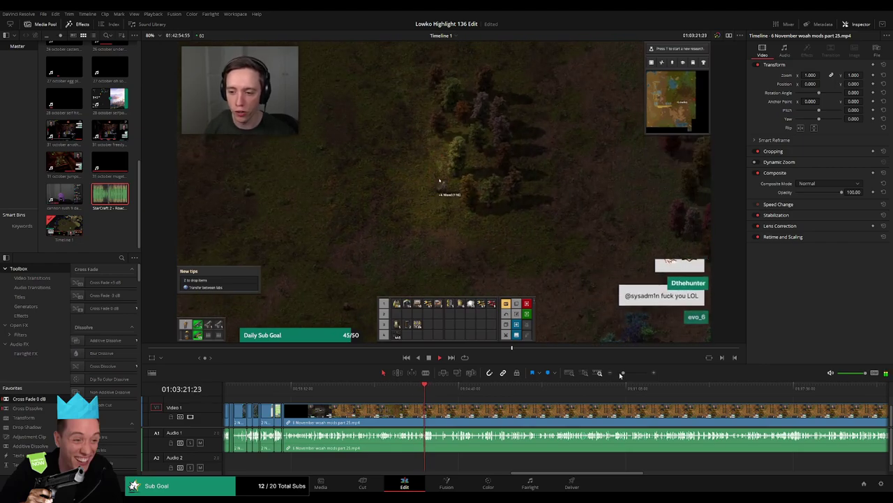
scroll(532, 387, "up", 4)
left_click(413, 389)
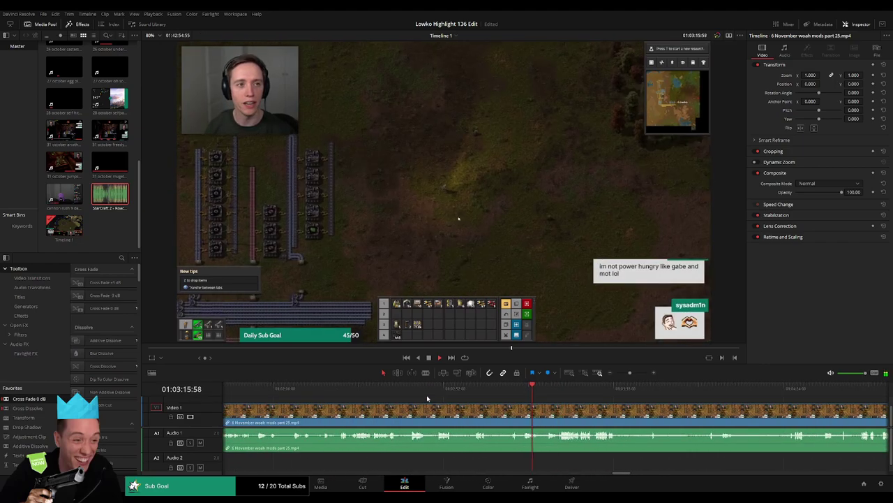
left_click(375, 391)
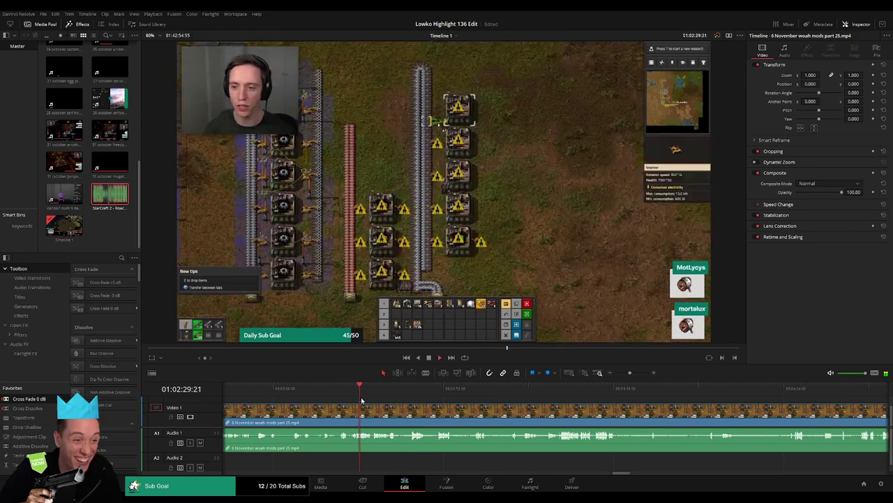
left_click(325, 390)
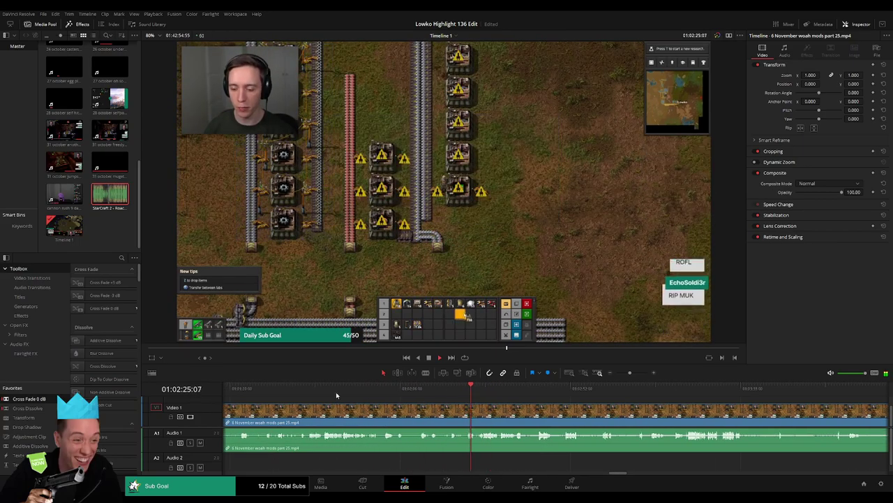
left_click(380, 391)
left_click(388, 391)
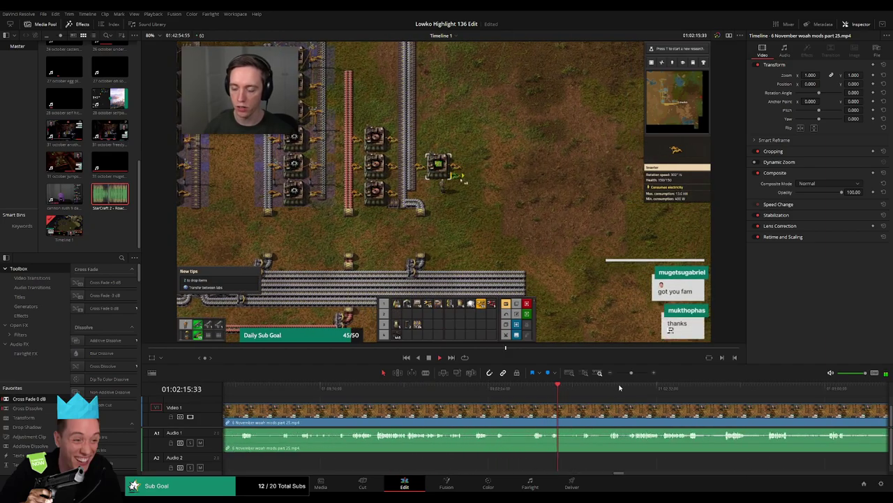
- Settle on the chosen moment and split the Factorio clip there
left_click(533, 398)
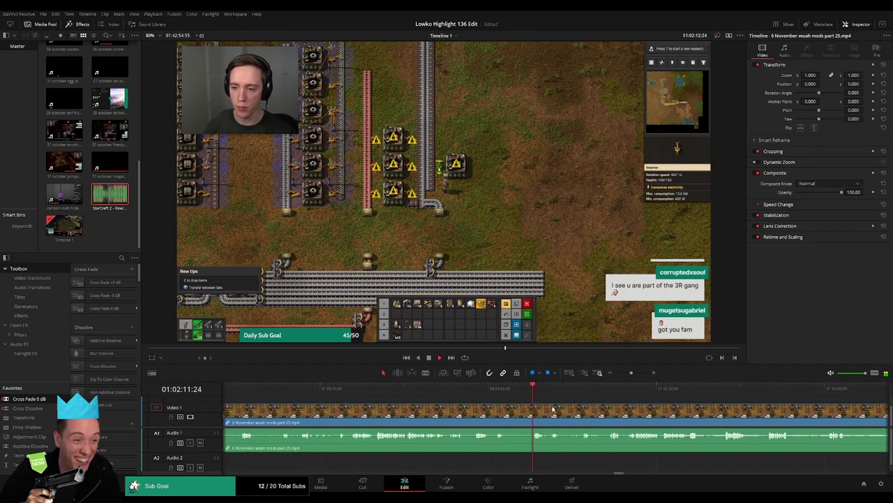
left_click(497, 399)
left_click(477, 396)
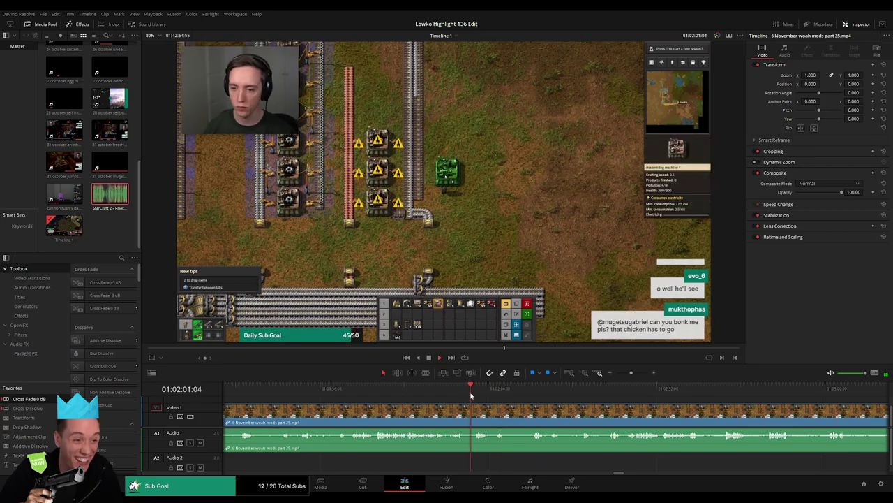
left_click(533, 402)
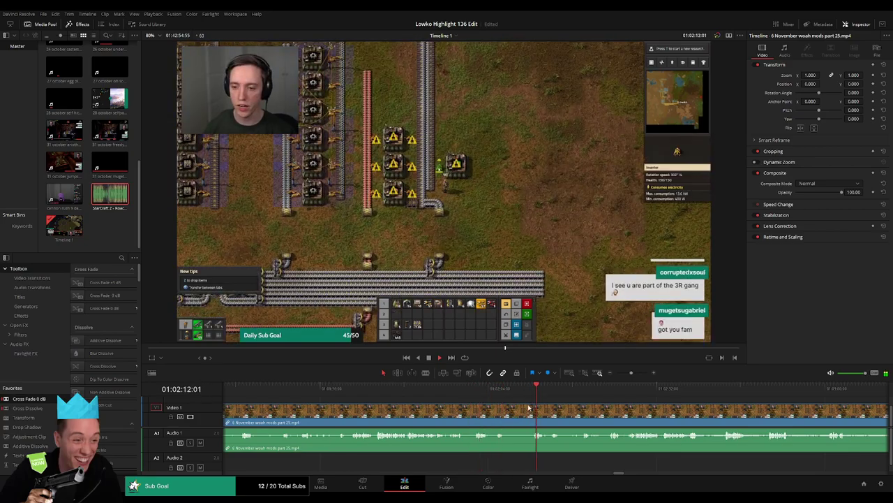
left_click(534, 409)
- Delete the piece before the split and blade out a short unwanted stretch
key("Delete")
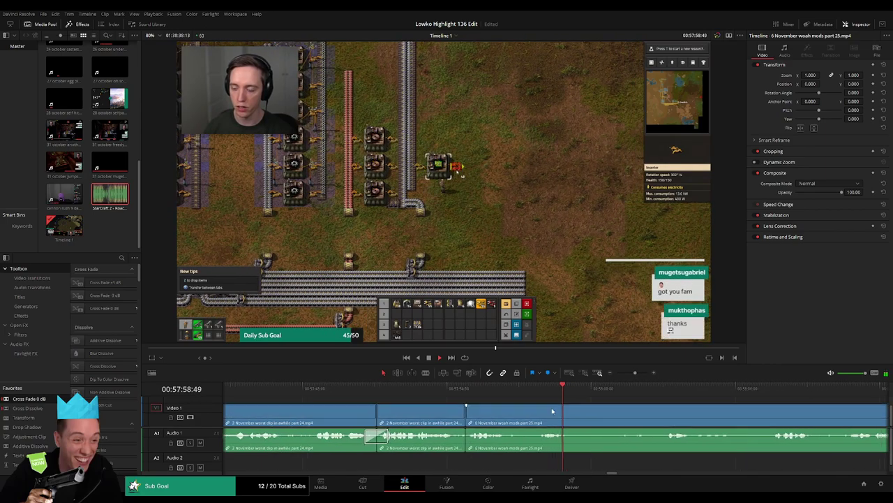
key("b")
left_click(497, 405)
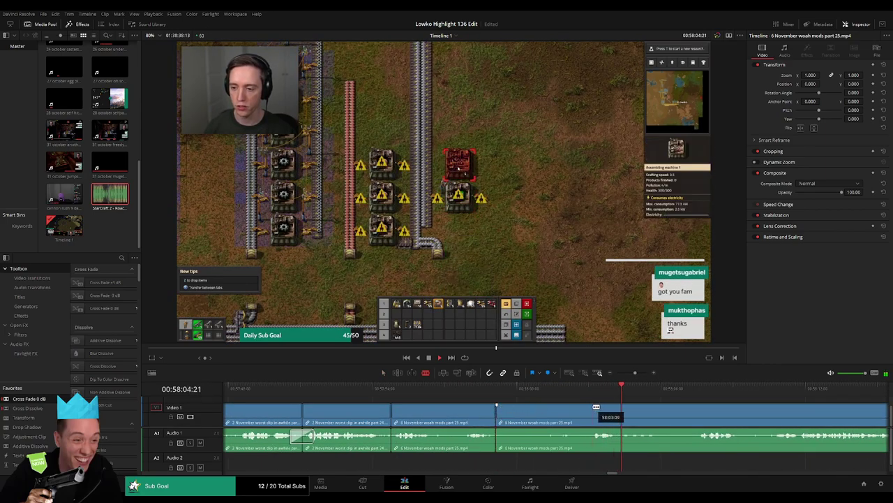
left_click(596, 408)
key("Delete")
key("a")
left_click(603, 388)
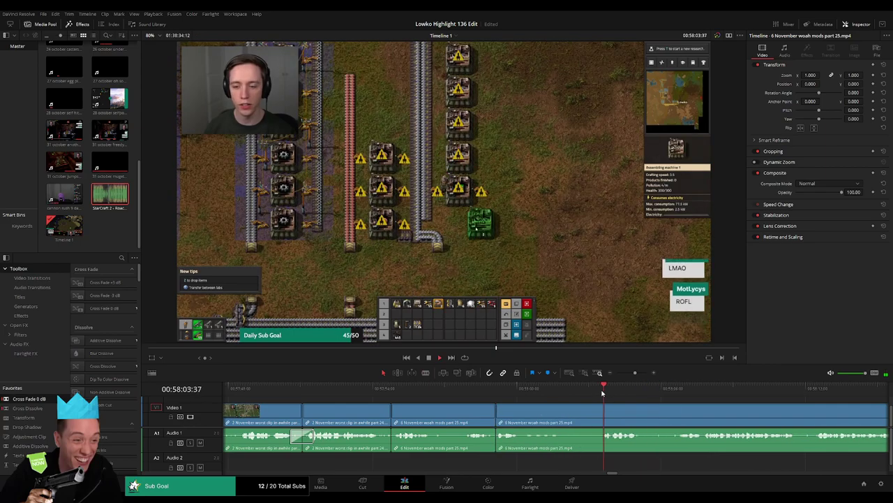
- Blade where the unwanted part starts, ripple delete that piece, and play the edit
key("b")
left_click(527, 412)
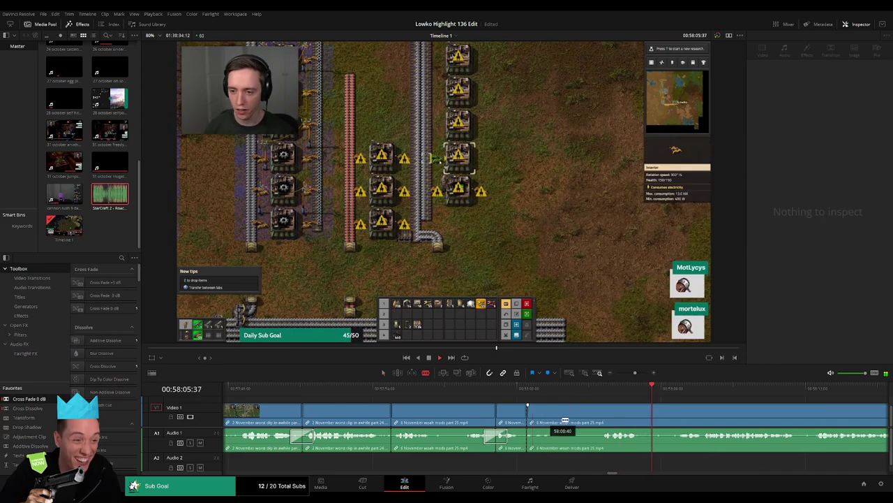
key("a")
left_click(586, 418)
key("Delete")
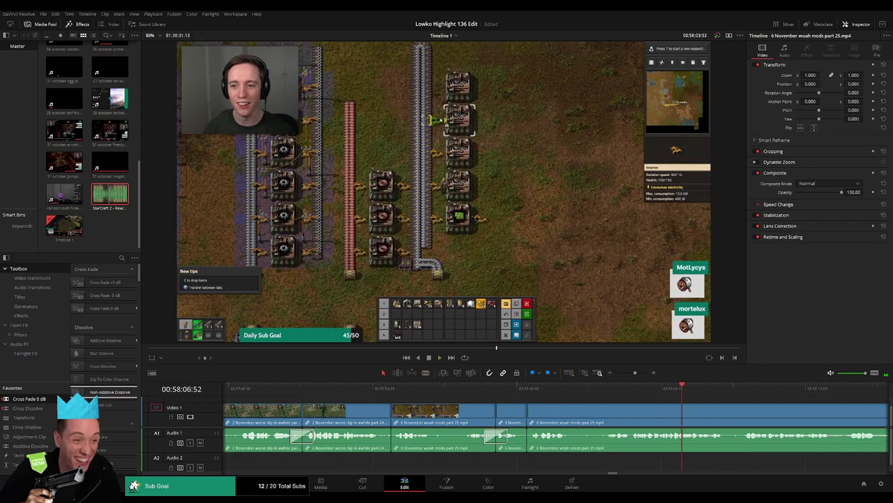
key("space")
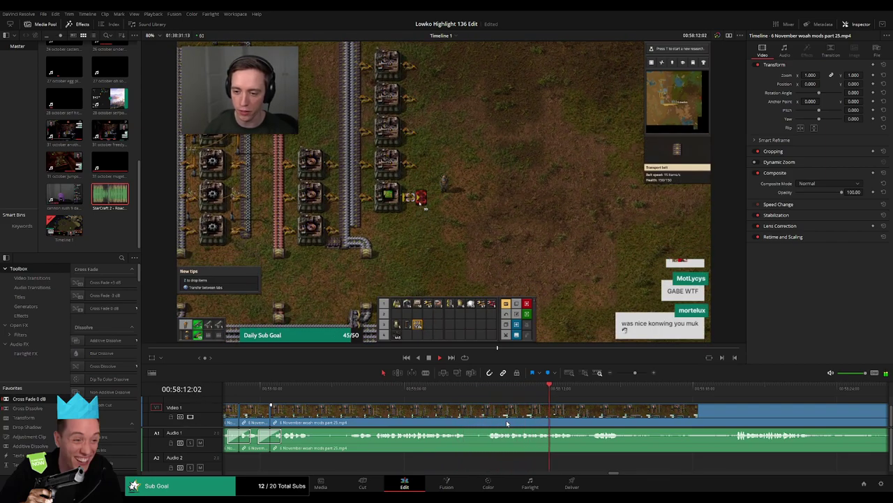
- Split the Factorio footage at the current moment and ripple delete the clip after the cut
key("b")
left_click(382, 412)
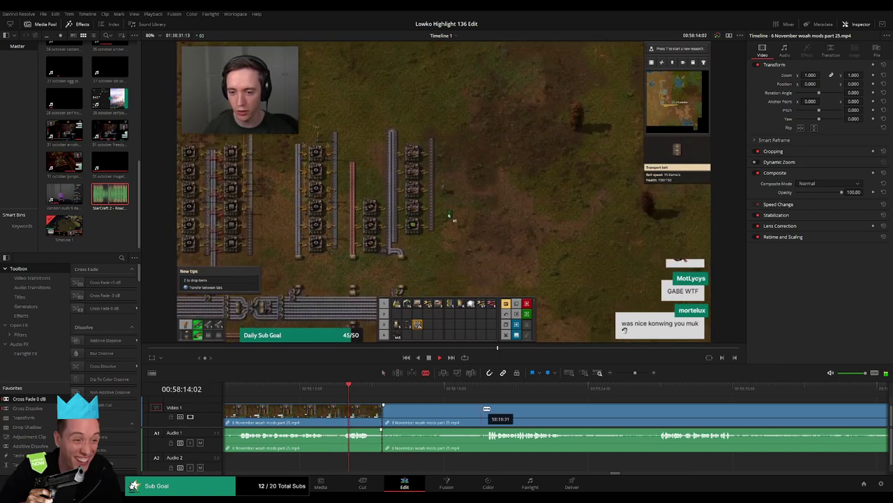
key("a")
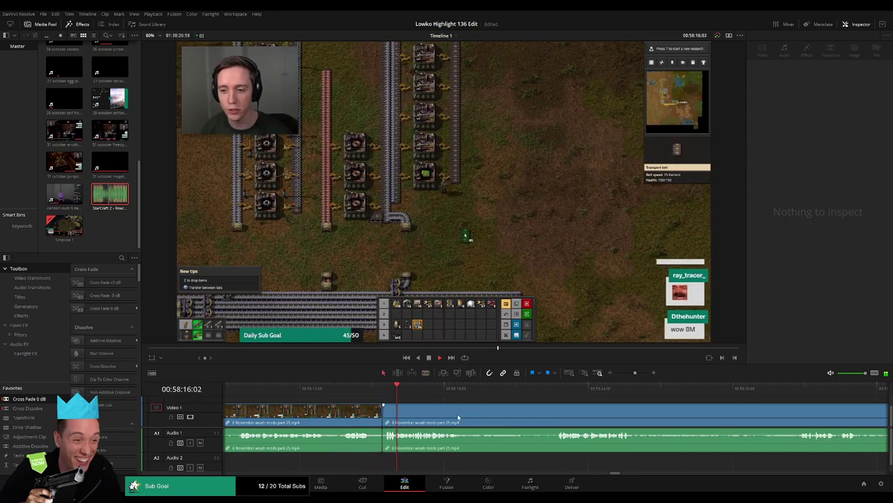
left_click(440, 421)
left_click(385, 386)
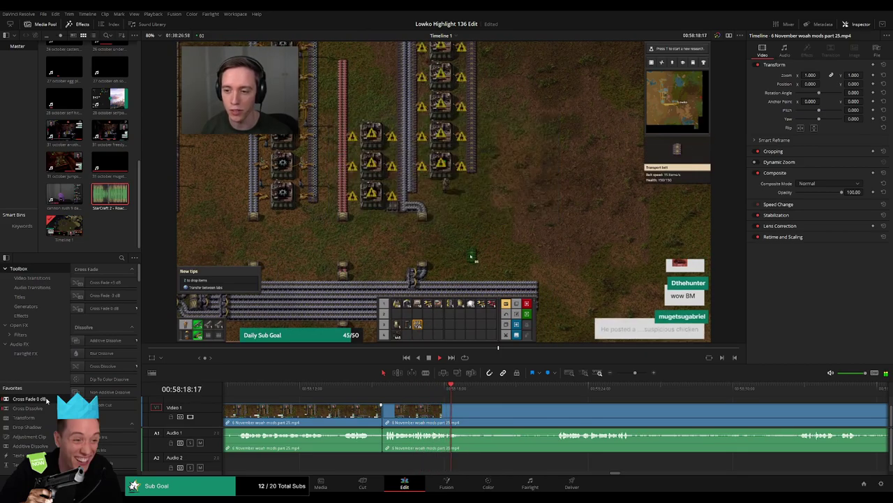
key("shift+Right")
key("shift+Right")
key("shift+Right")
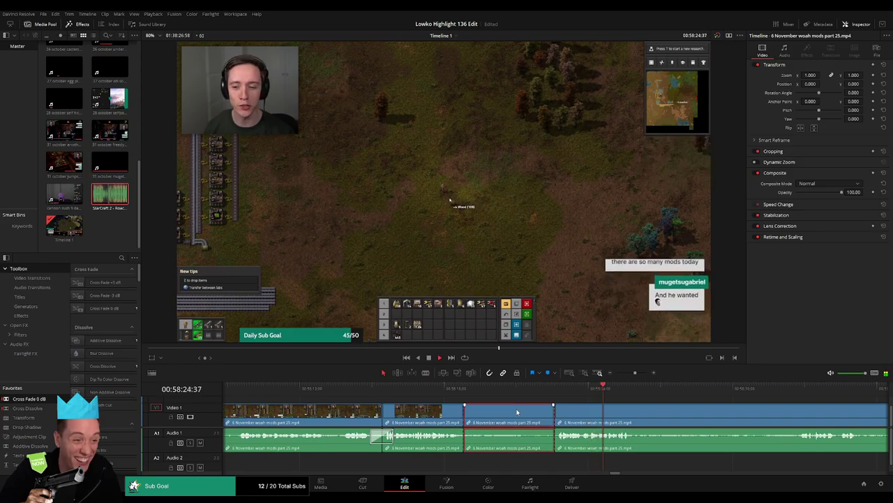
key("Delete")
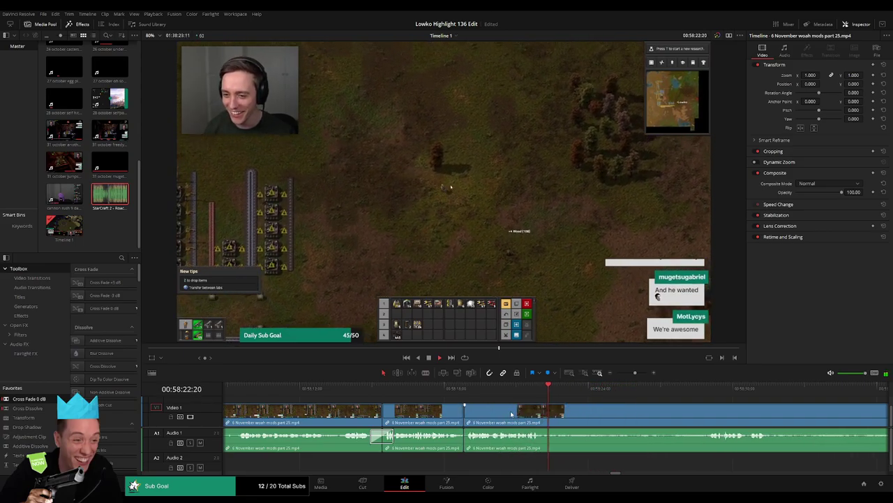
- Remove the middle clip, then split at a new end point and delete the segment before it
scroll(323, 408, "right", 5)
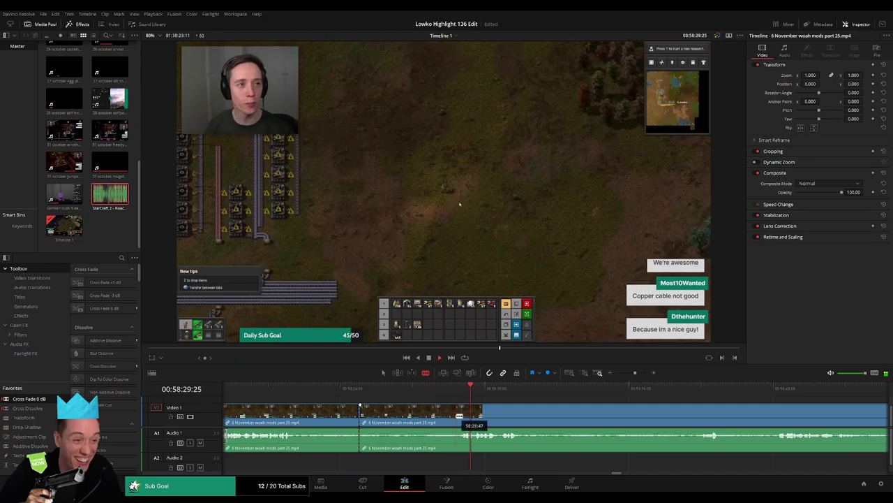
left_click(426, 417)
key("Delete")
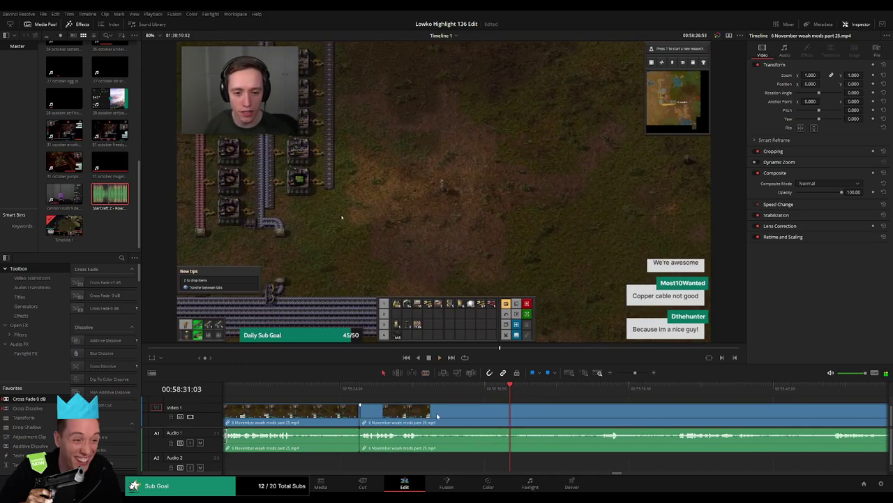
key("b")
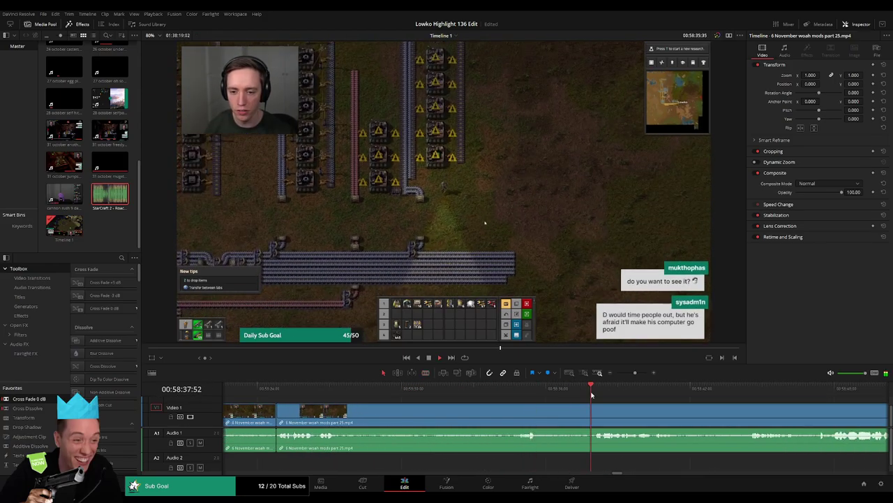
left_click(588, 410)
key("a")
left_click(547, 411)
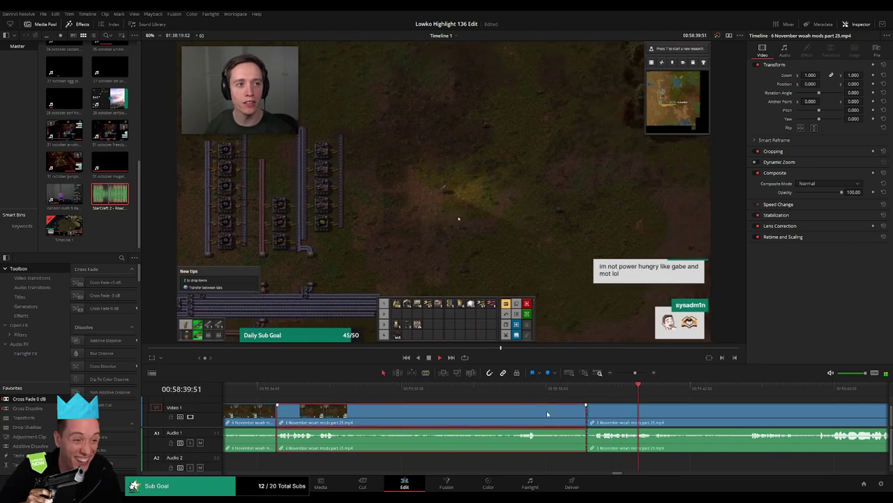
key("Delete")
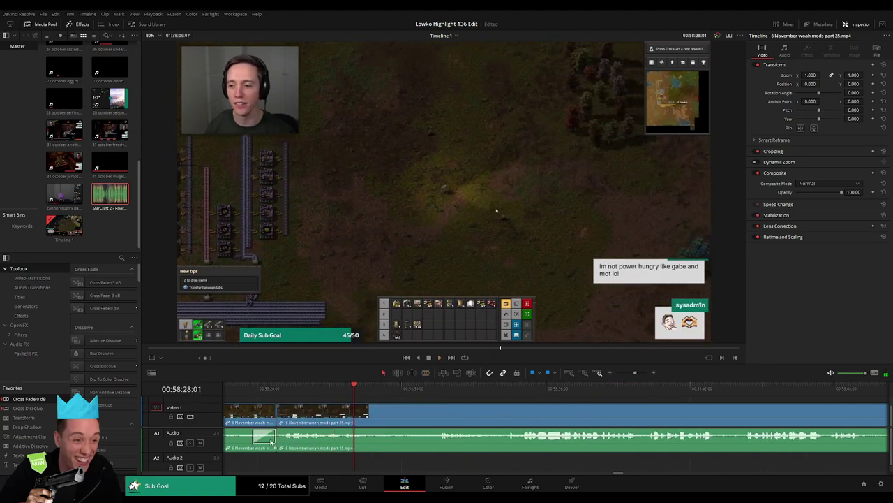
- Blade the clip at two points and ripple delete the middle piece
left_click(430, 393)
key("b")
left_click(367, 411)
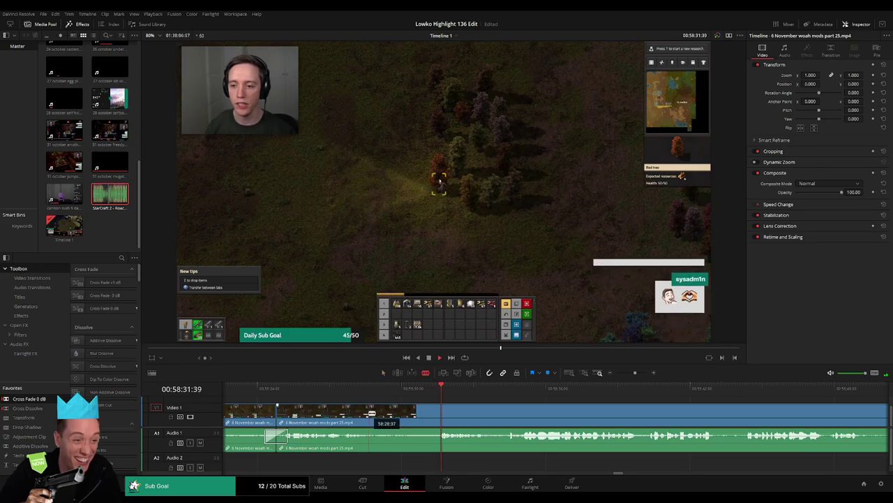
left_click(435, 411)
key("a")
left_click(423, 414)
key("Delete")
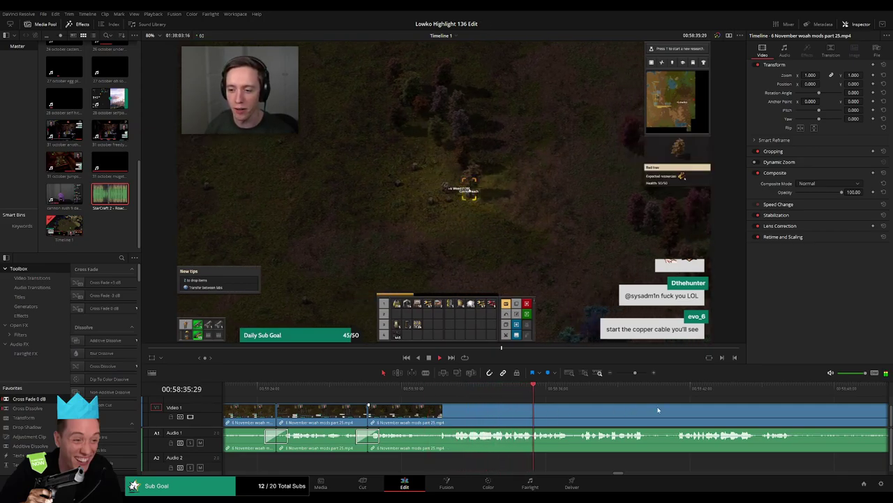
- Make two splits further along where the sound effect will go
scroll(533, 409, "right", 3)
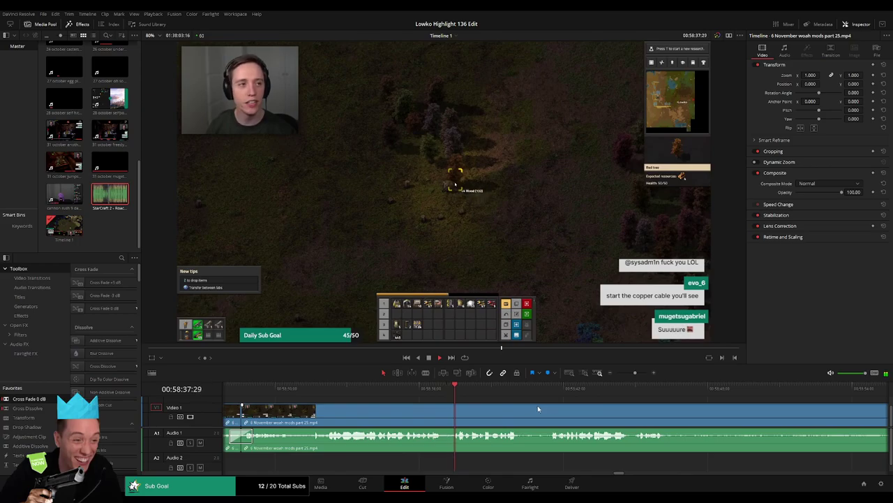
scroll(531, 407, "right", 2)
scroll(552, 412, "right", 2)
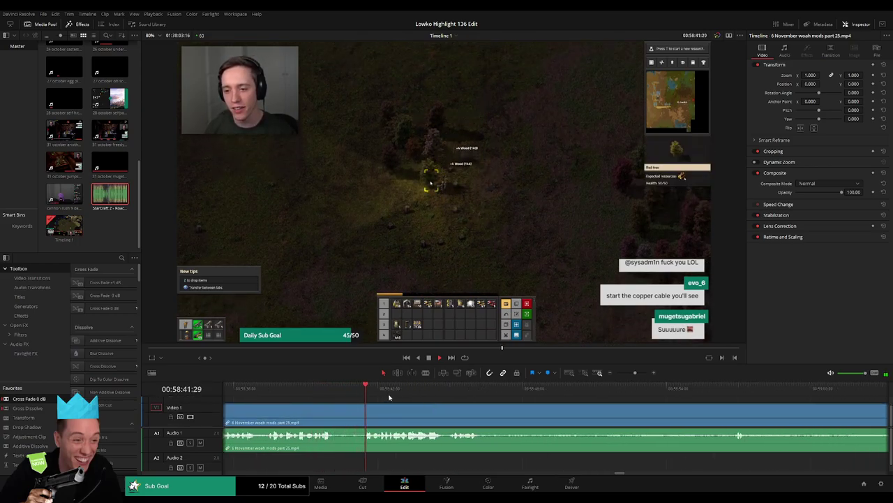
scroll(439, 408, "right", 2)
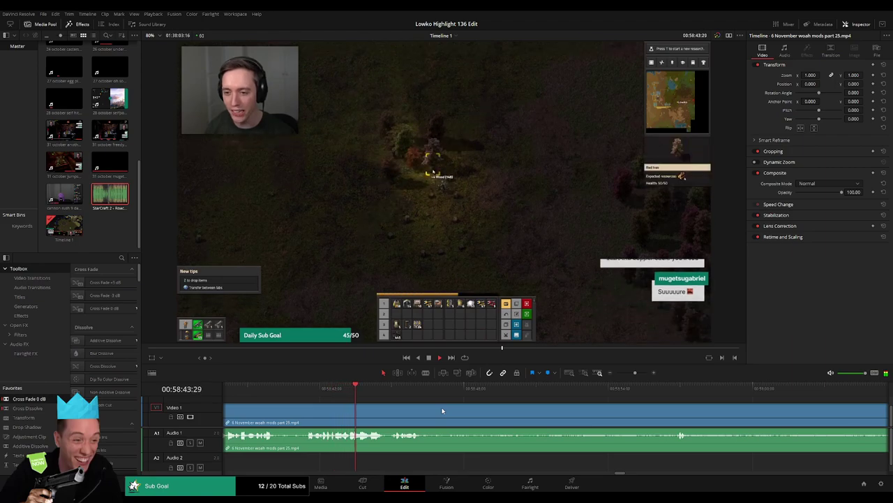
scroll(436, 405, "right", 2)
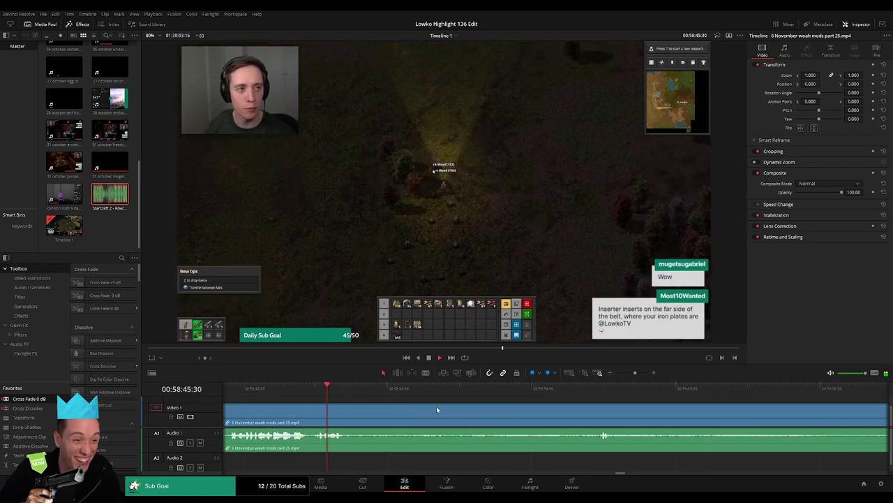
scroll(493, 400, "right", 1)
scroll(494, 400, "up", 2)
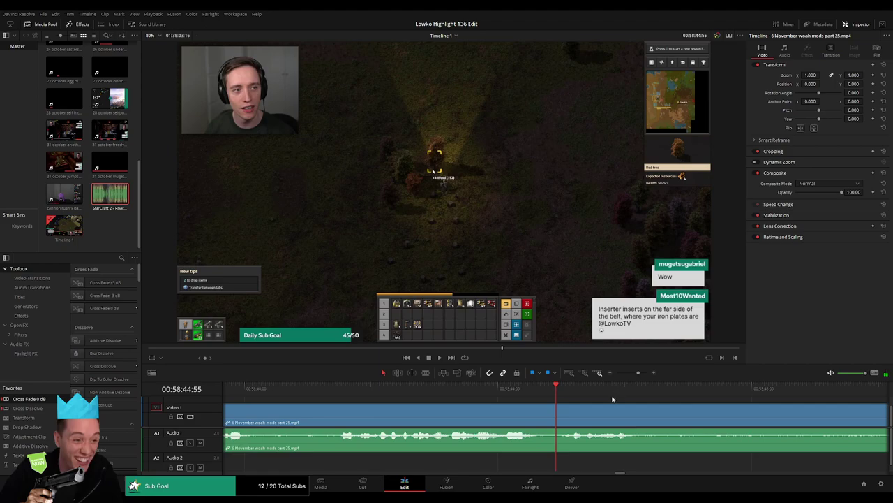
key("b")
left_click(585, 412)
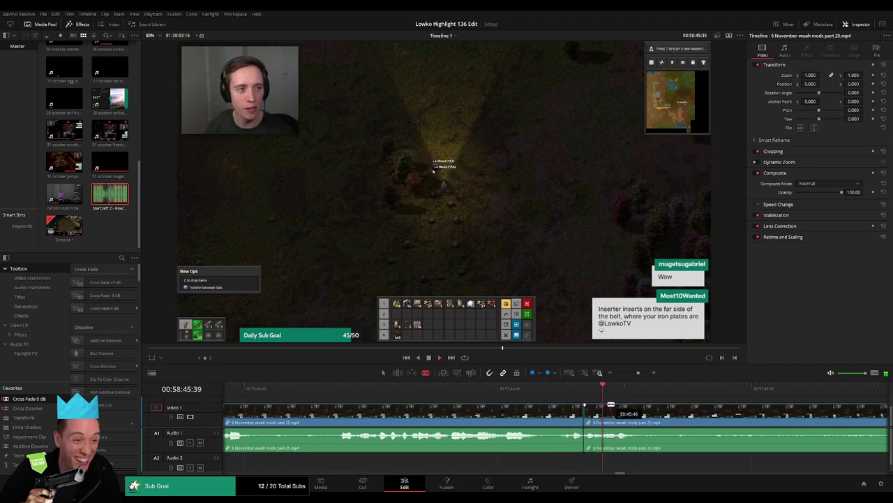
left_click(603, 417)
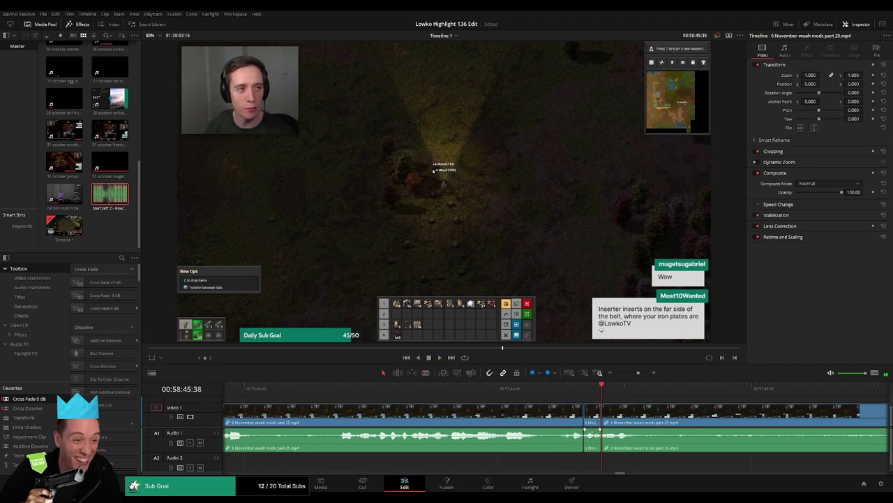
- Place the StarCraft 2 Roach Quotes audio on Audio 2 at the cut and review it
mouse_move(120, 204)
left_mouse_down()
mouse_move(619, 466)
mouse_move(600, 467)
left_mouse_up()
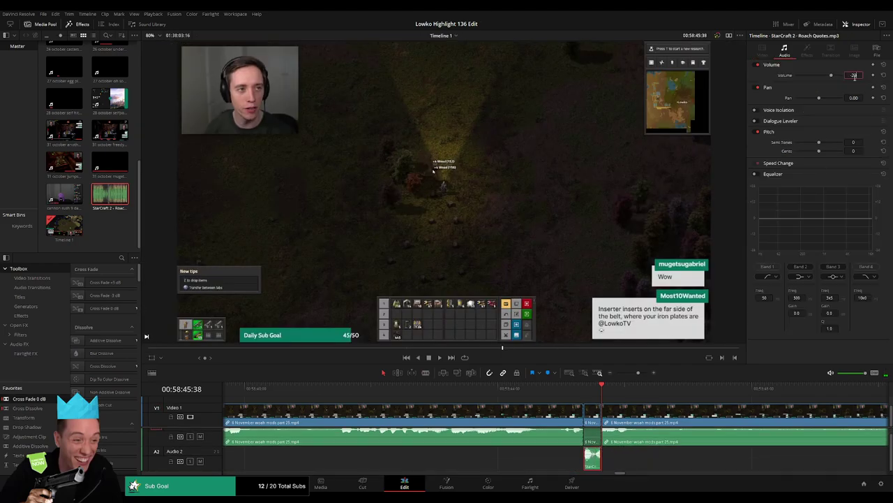
key("space")
scroll(558, 407, "down", 2)
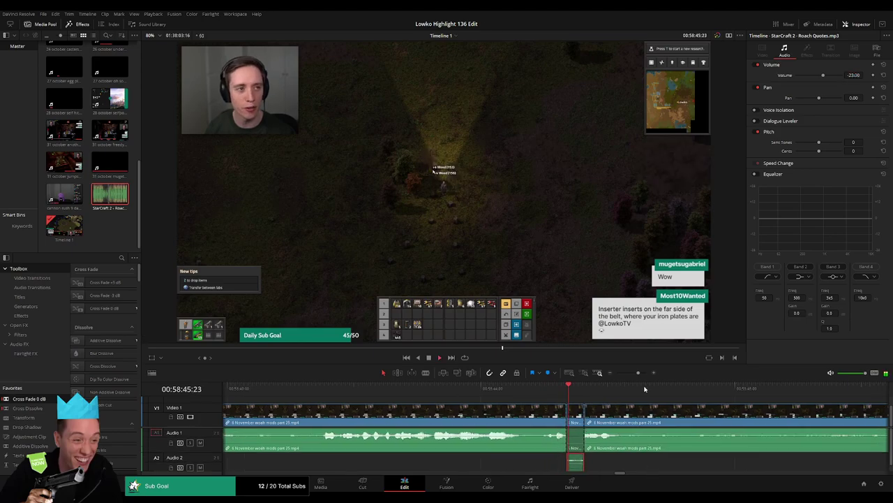
scroll(516, 412, "right", 3)
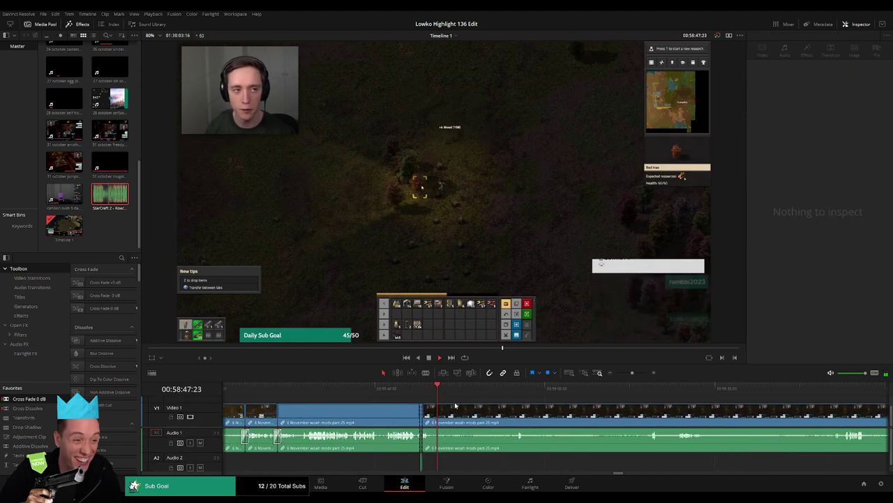
left_click(440, 413)
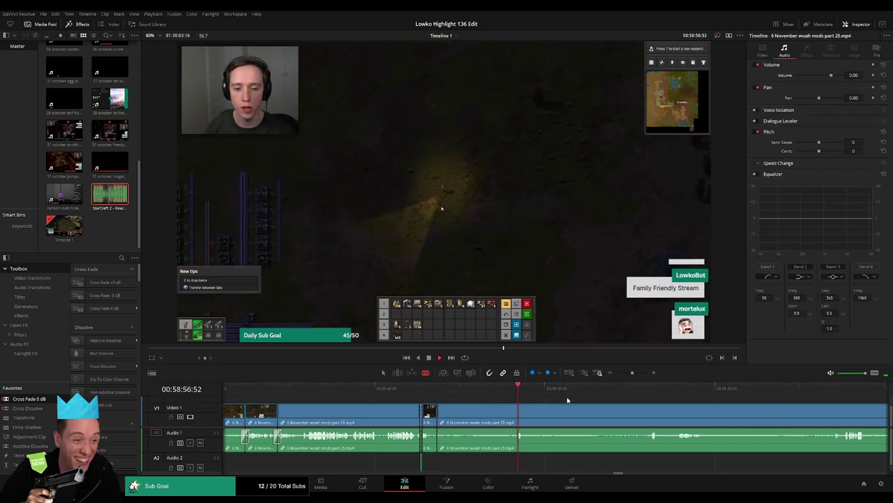
- Scrub and play through the Factorio footage to find the next cut point
left_click(408, 388)
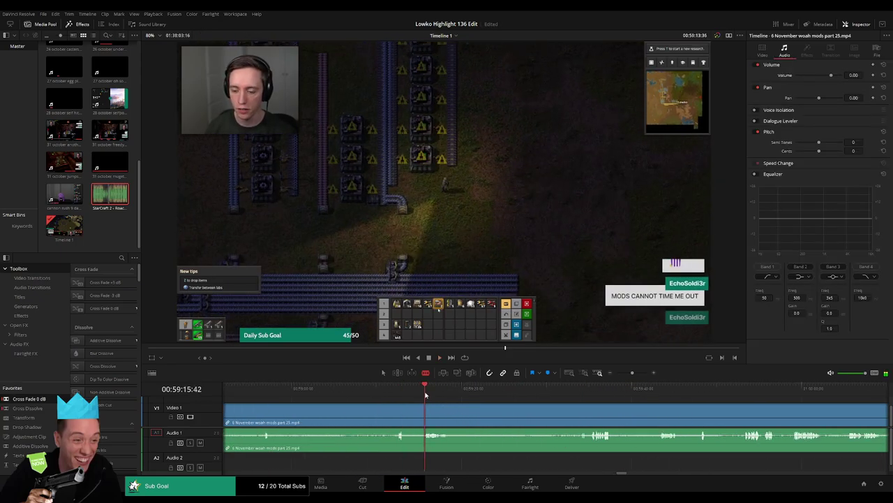
left_click(560, 388)
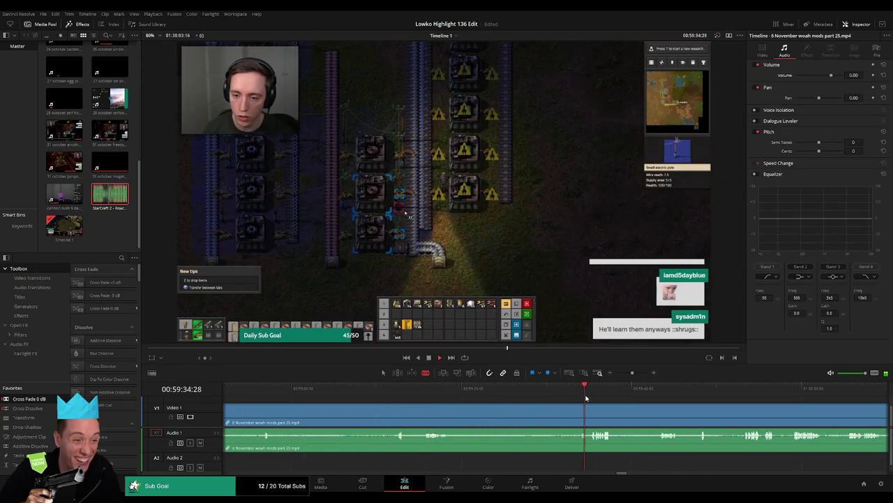
mouse_move(510, 388)
left_mouse_down()
mouse_move(598, 393)
mouse_move(481, 393)
mouse_move(596, 393)
left_mouse_up()
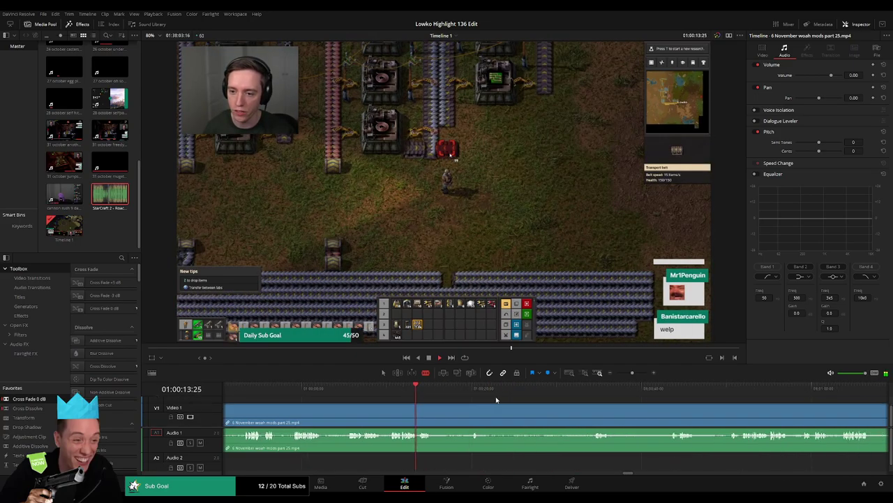
key("l")
key("l")
key("l")
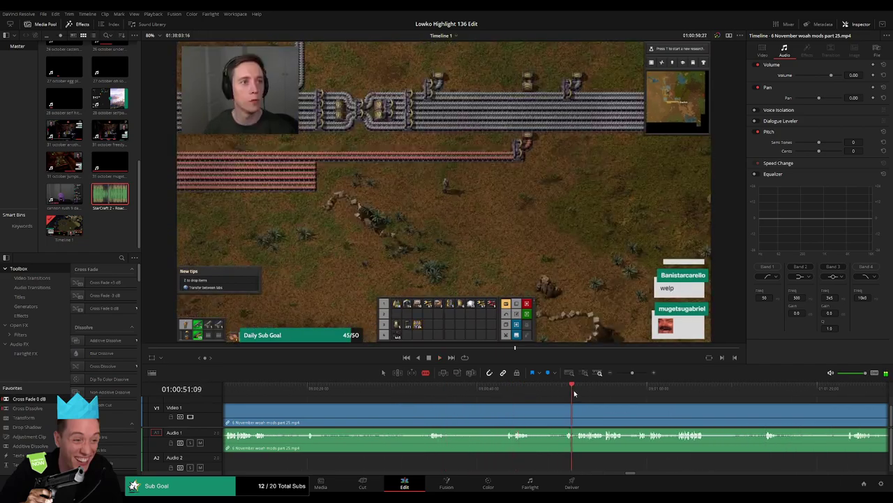
scroll(497, 407, "right", 3)
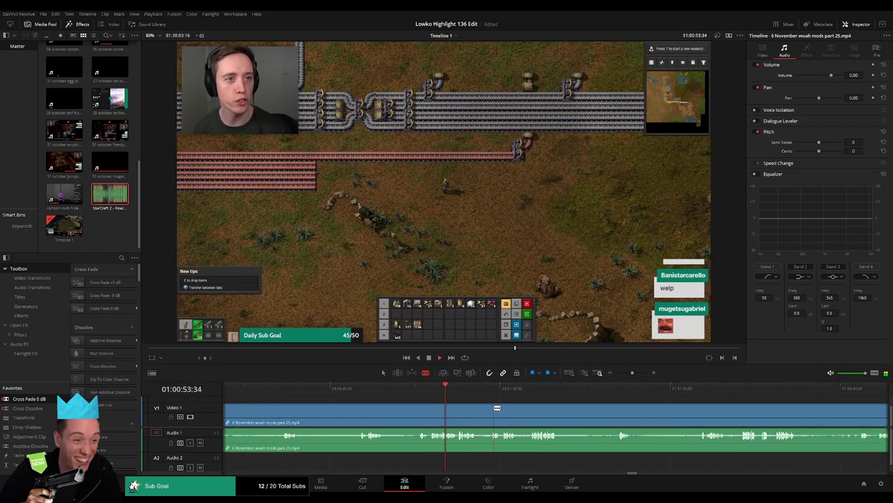
left_click(418, 392)
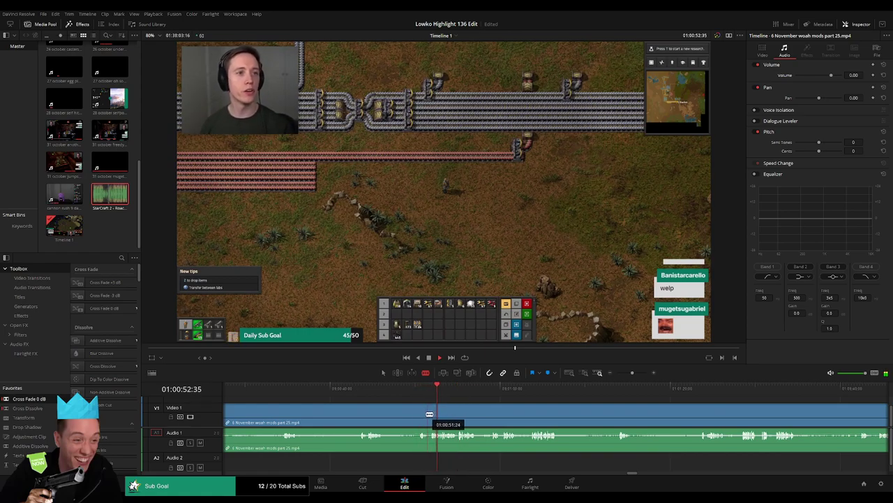
scroll(425, 415, "left", 5)
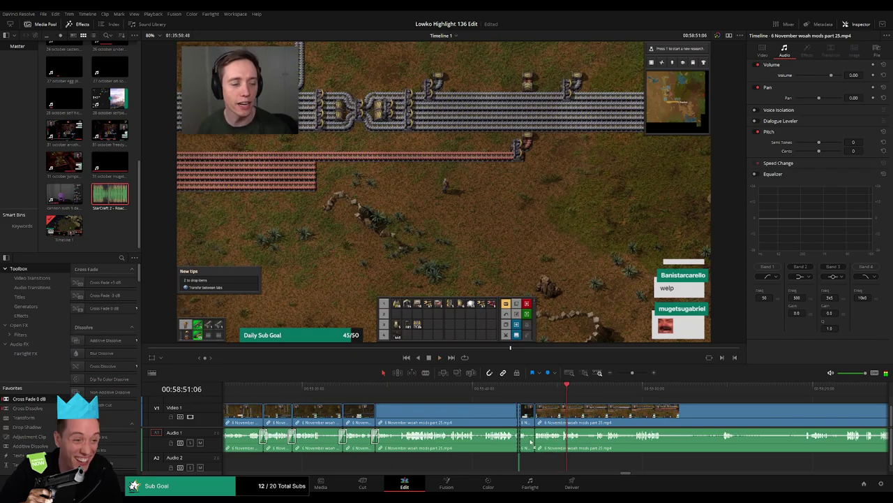
scroll(627, 420, "right", 5)
left_click(402, 395)
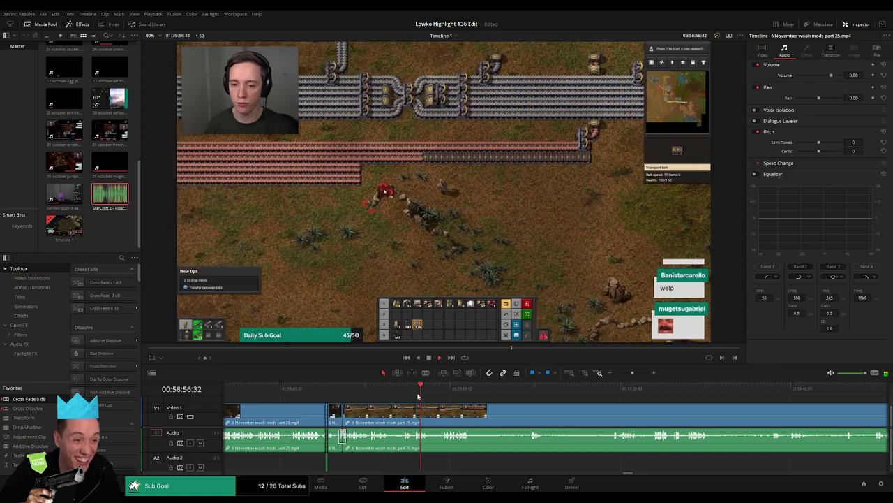
scroll(423, 396, "up", 5)
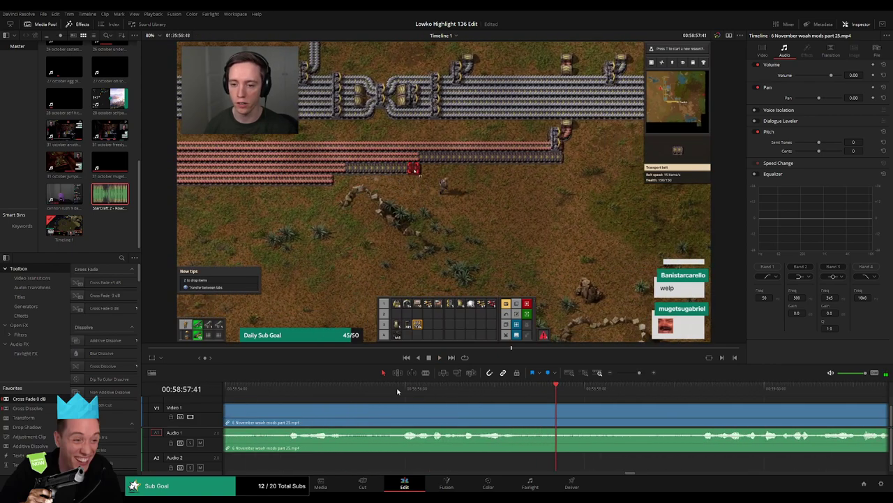
left_click(417, 388)
- Blade the clip at two points and move the short audio piece onto Audio 2
key("space")
key("b")
left_click(455, 409)
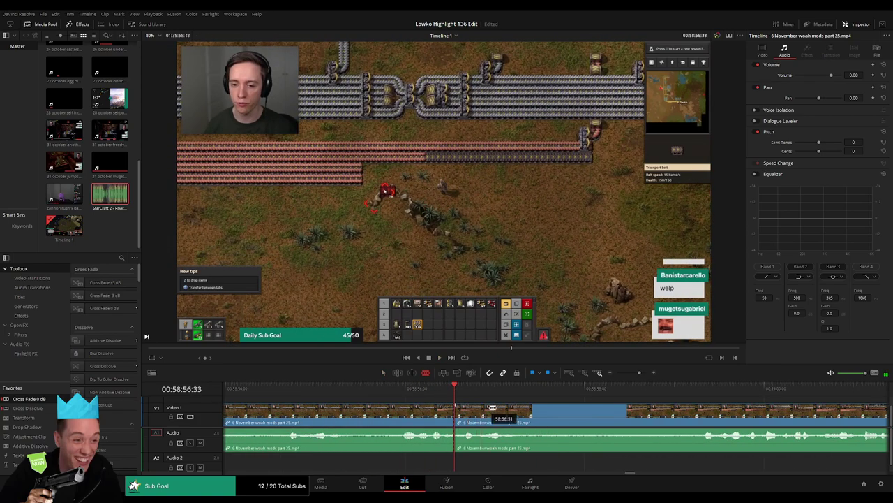
key("space")
left_click(485, 412)
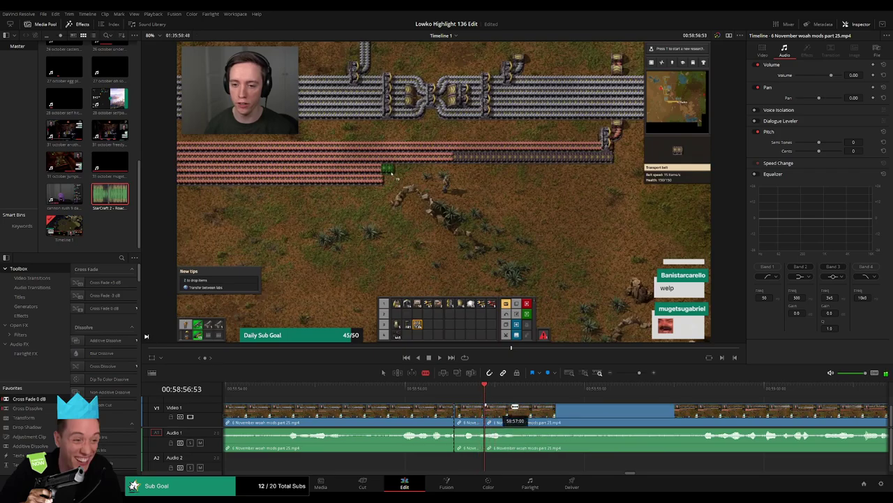
key("a")
left_click(465, 447)
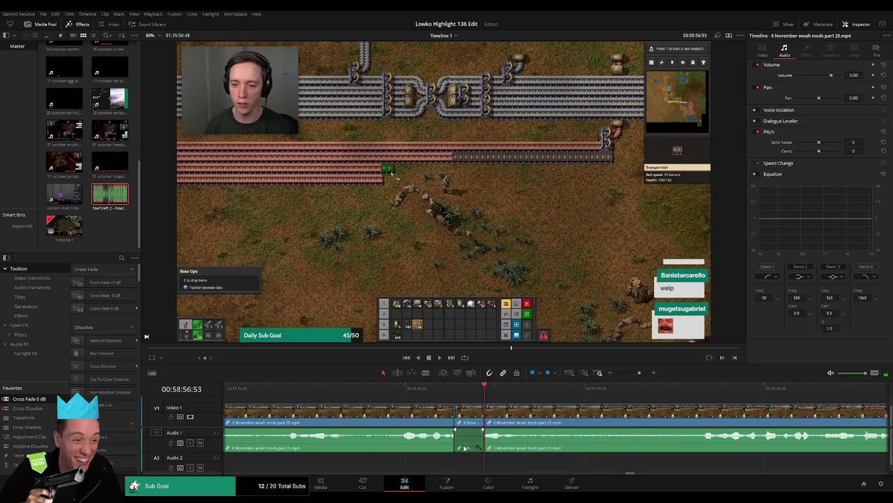
left_click_drag(469, 446, 471, 461)
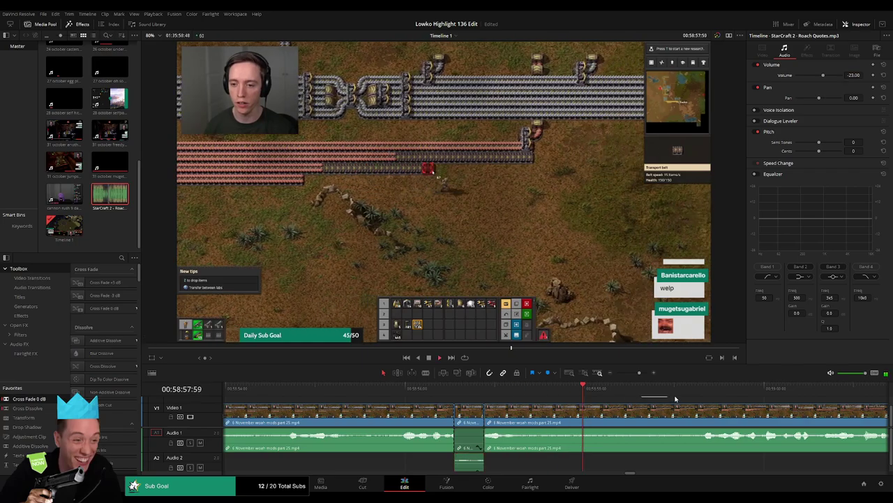
- Ripple delete the earlier clip, split at the playhead, and remove the unwanted middle section
left_click(433, 410)
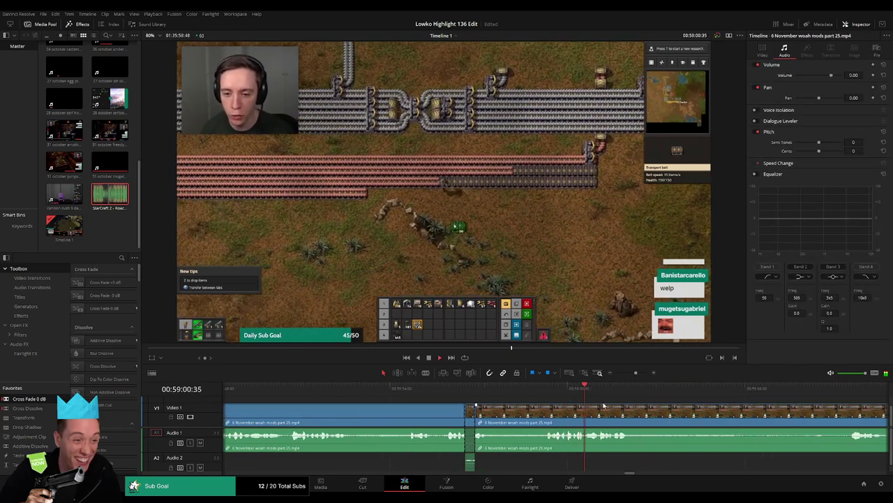
key("Delete")
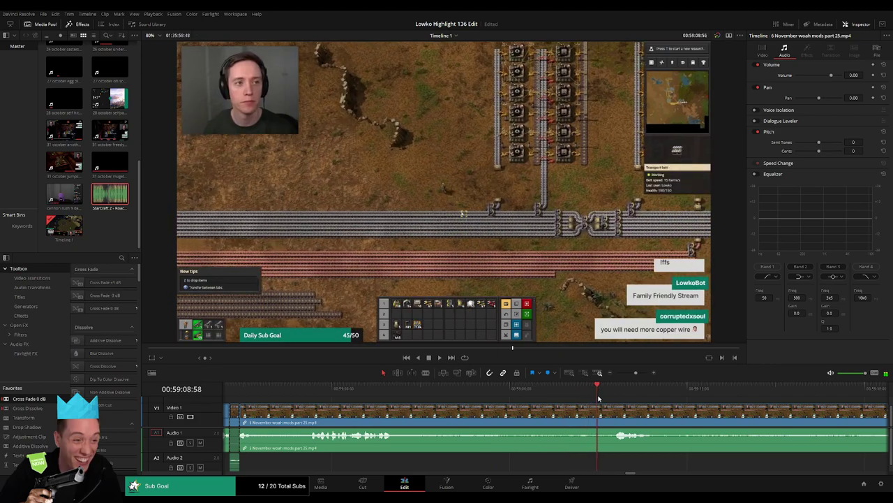
key("ctrl+b")
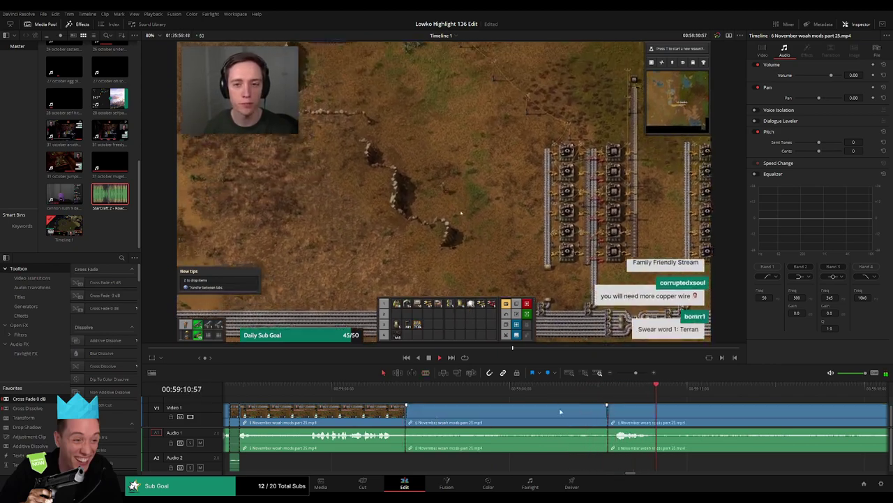
key("Delete")
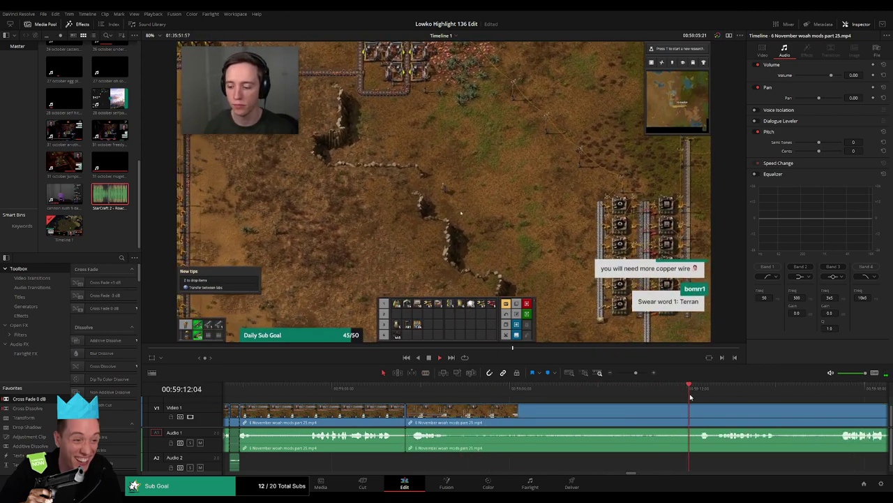
- Delete another unwanted clip and close the leftover gap on the video track
scroll(628, 405, "right", 3)
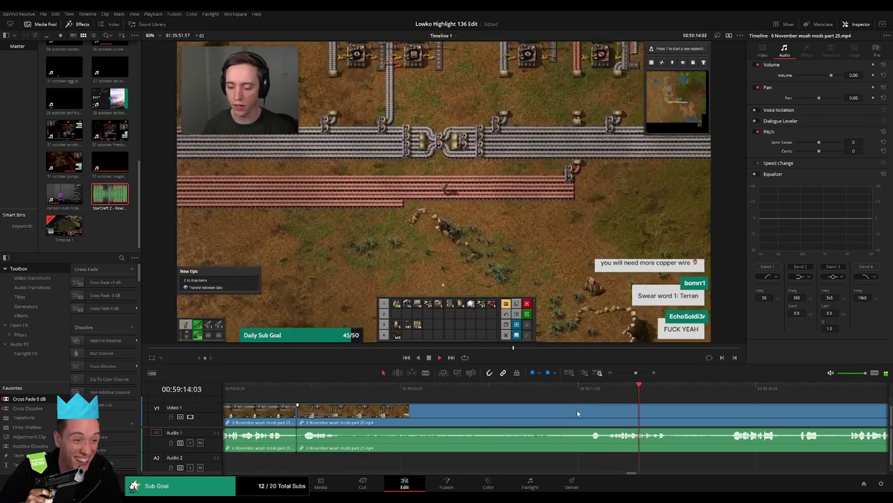
left_click(584, 413)
key("Delete")
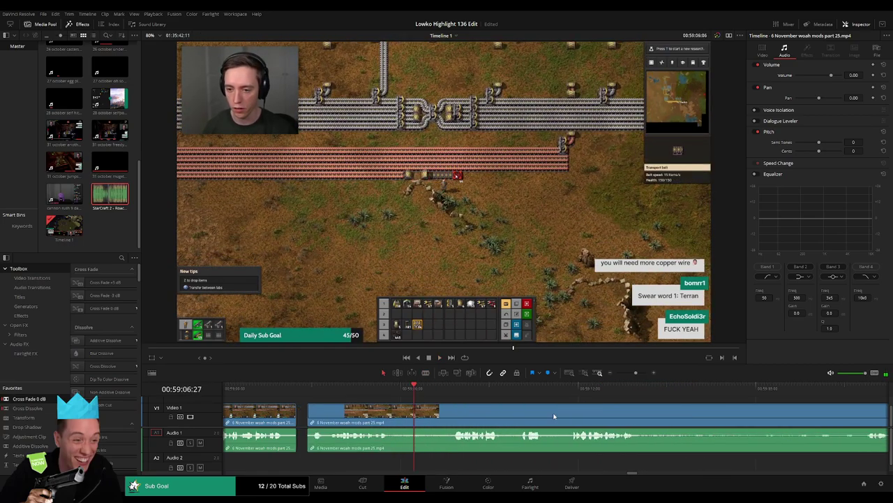
left_click(301, 413)
key("Delete")
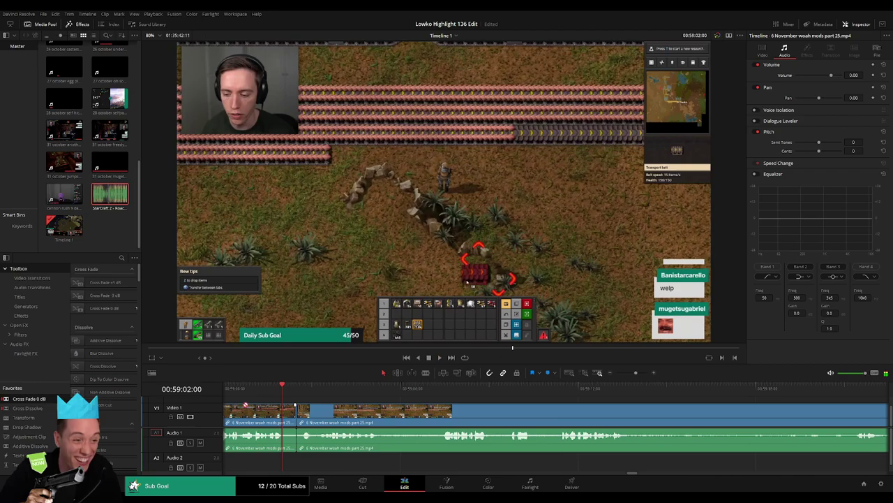
- Split the clip at a later point, undoing a misplaced cut and recutting slightly later
left_click(432, 397)
key("b")
left_click(384, 415)
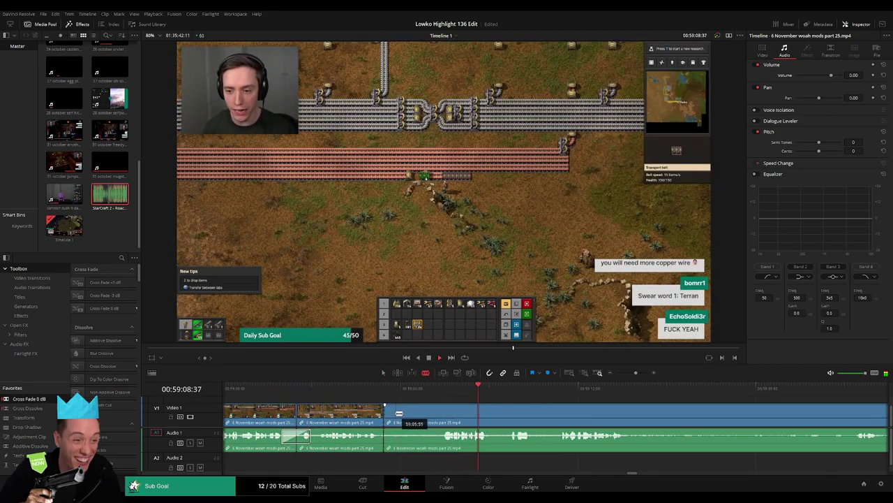
key("ctrl+z")
left_click(392, 413)
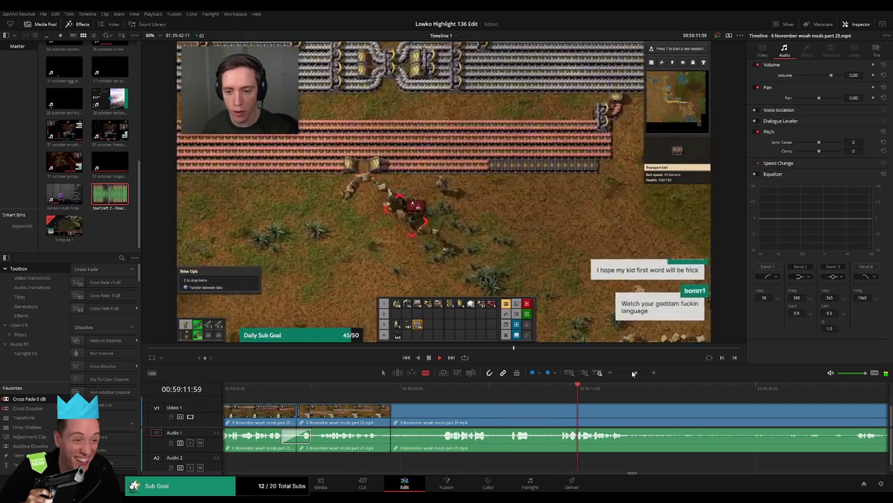
- Skim ahead through the Factorio stream footage looking for a highlight
scroll(645, 409, "right", 5)
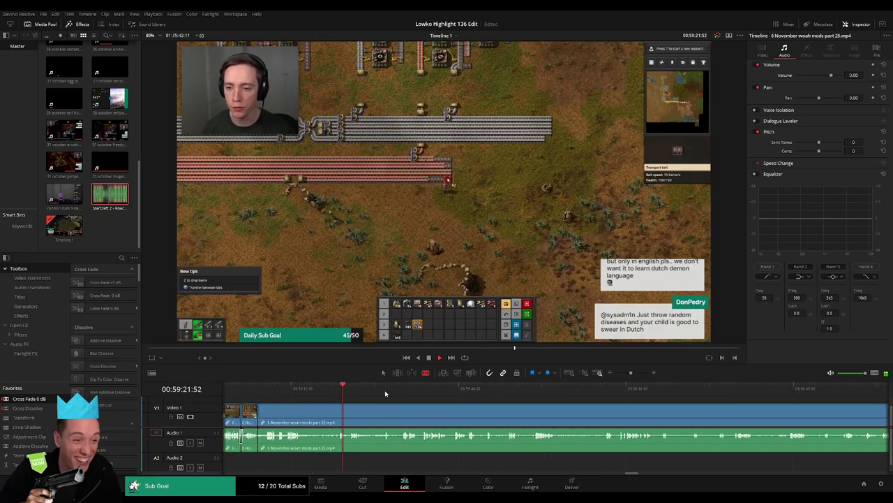
left_click(400, 385)
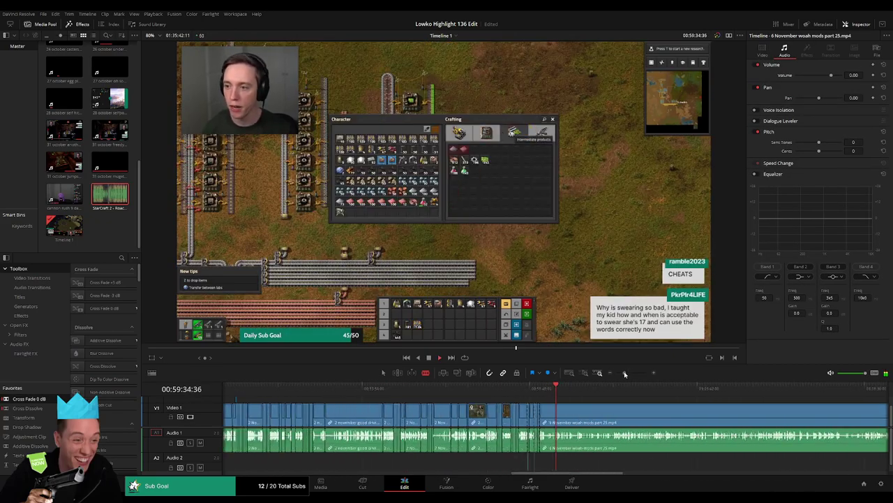
left_click(598, 389)
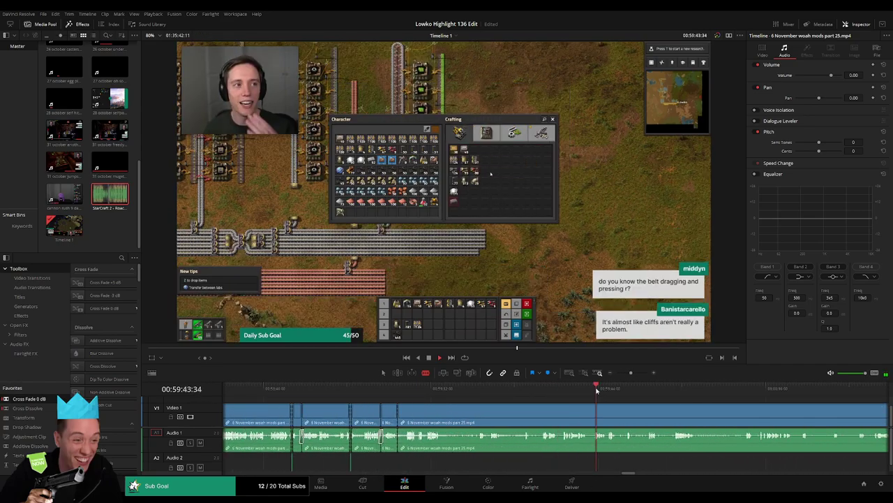
scroll(475, 404, "right", 3)
left_click(528, 386)
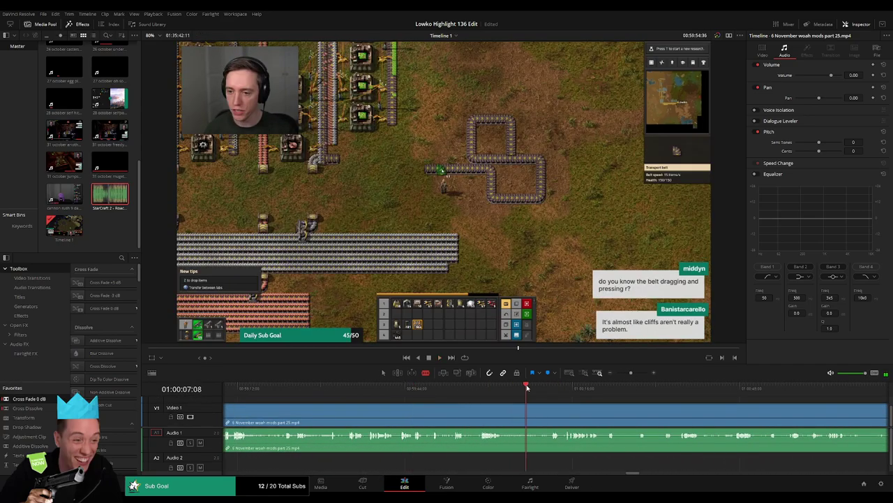
scroll(489, 403, "right", 3)
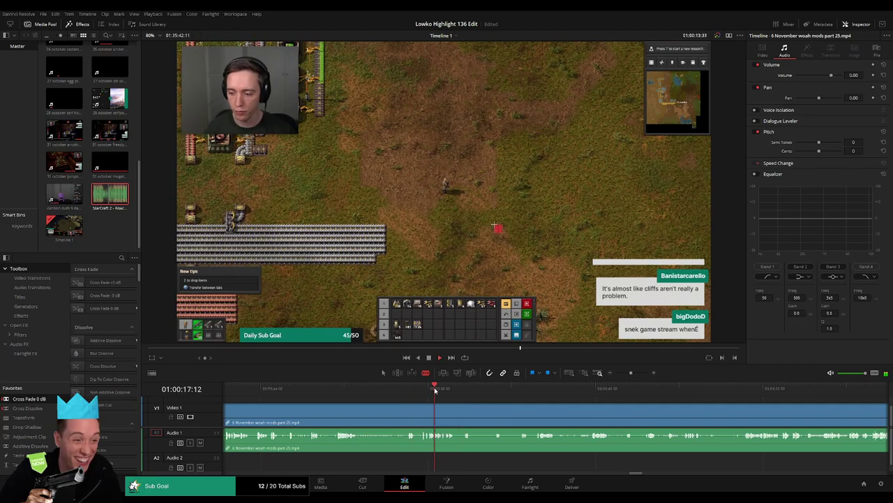
left_click(634, 389)
left_click(770, 389)
scroll(488, 399, "right", 3)
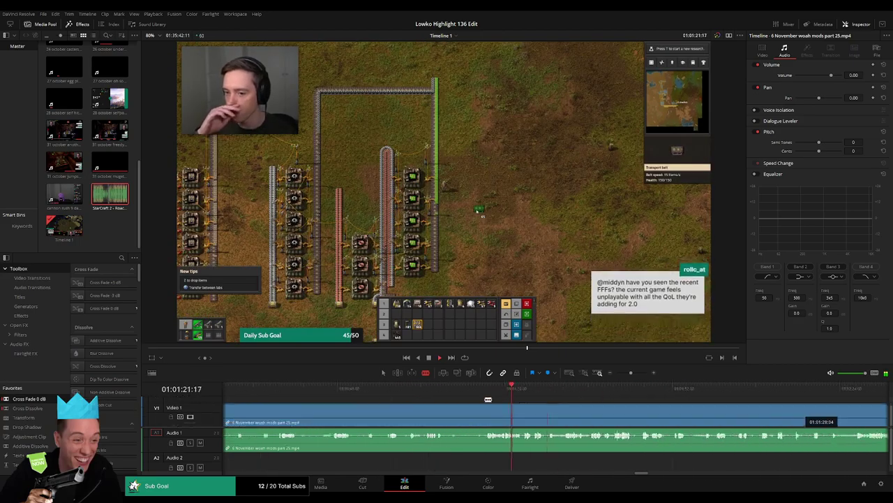
left_click(554, 389)
scroll(507, 396, "right", 3)
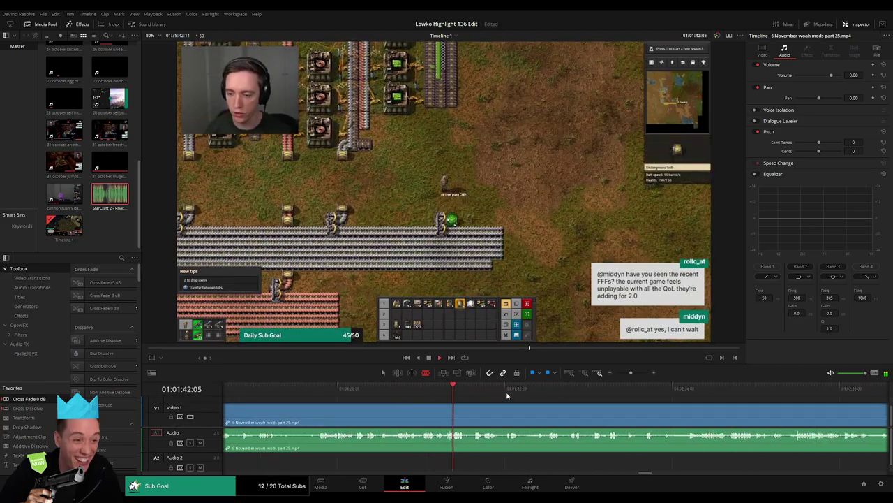
left_click(694, 389)
scroll(512, 396, "right", 3)
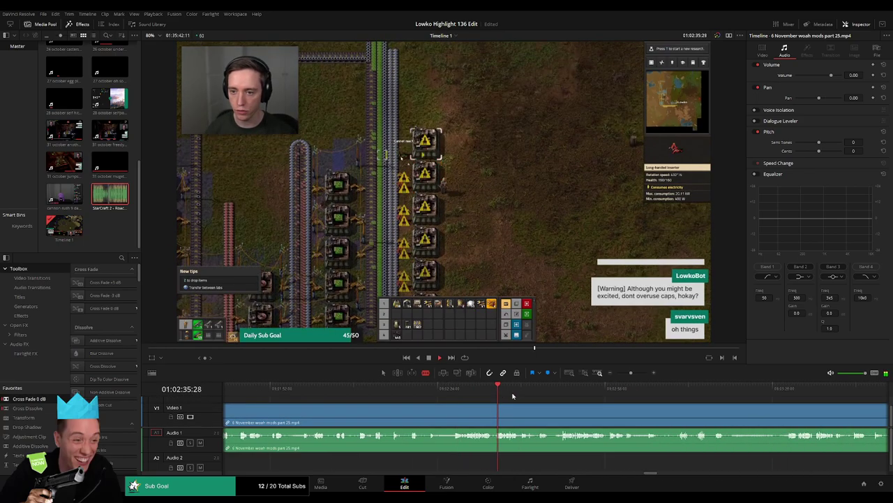
left_click(583, 389)
left_click(615, 389)
scroll(614, 396, "right", 3)
left_click(626, 389)
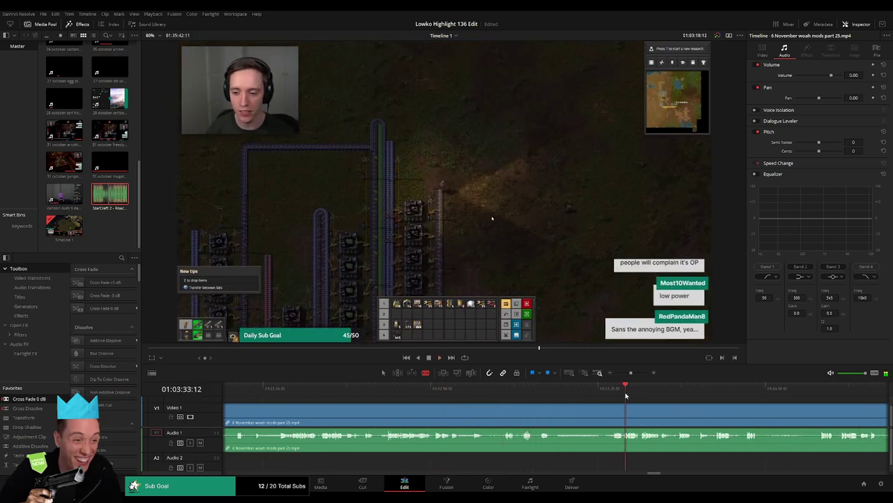
left_click(629, 391)
scroll(628, 396, "right", 3)
left_click(658, 391)
scroll(497, 401, "right", 3)
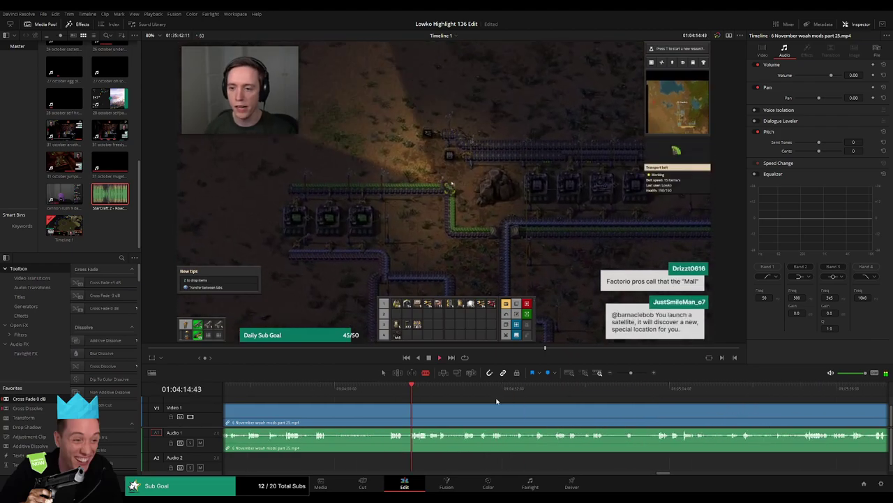
left_click(689, 389)
scroll(628, 395, "right", 3)
left_click(570, 389)
scroll(465, 386, "right", 3)
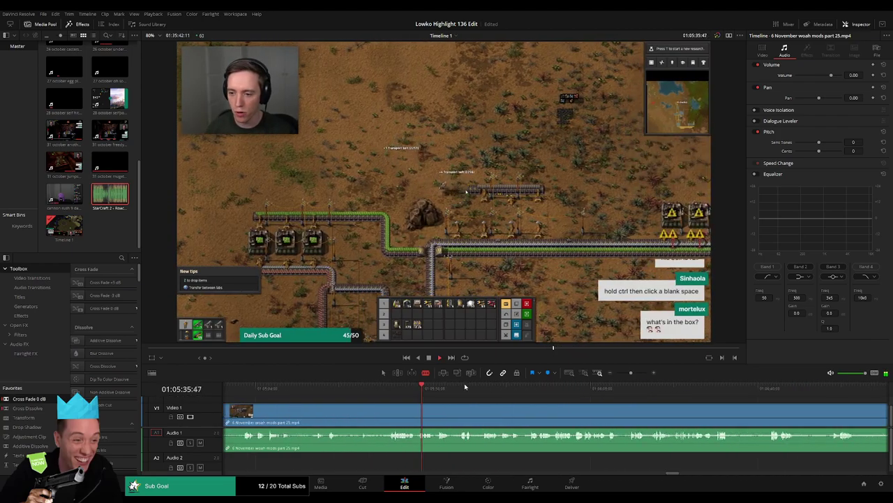
- Find the moment just before the tweet appears in the footage
left_click(564, 389)
left_click(532, 391)
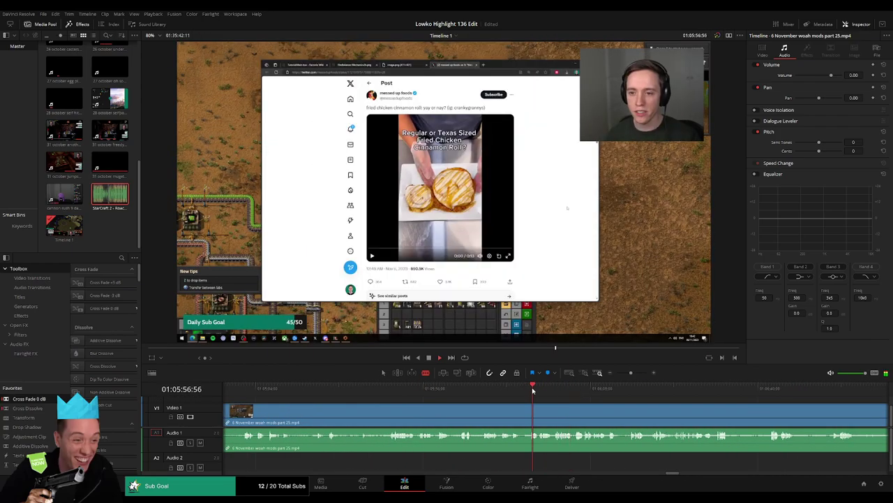
left_click(503, 390)
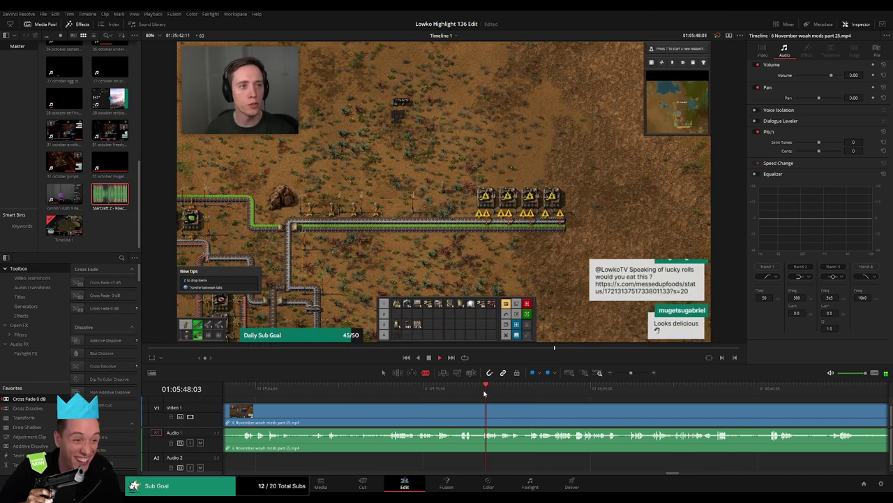
left_click_drag(630, 374, 632, 373)
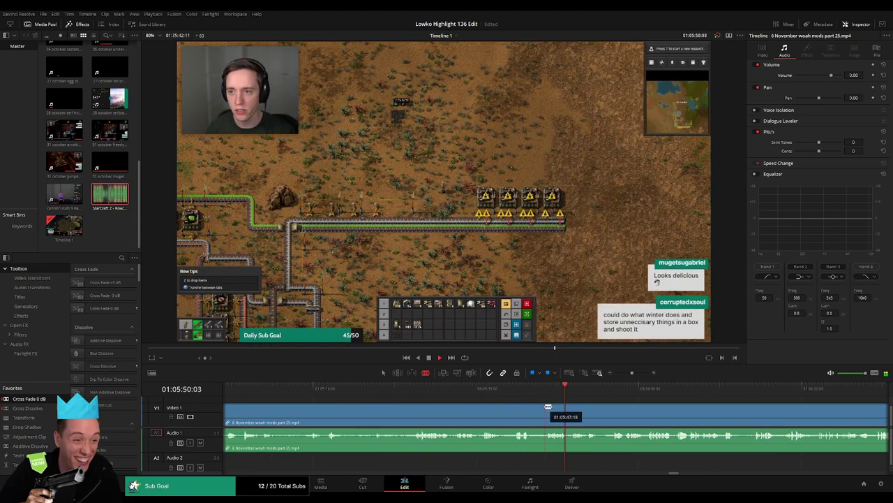
left_click(517, 392)
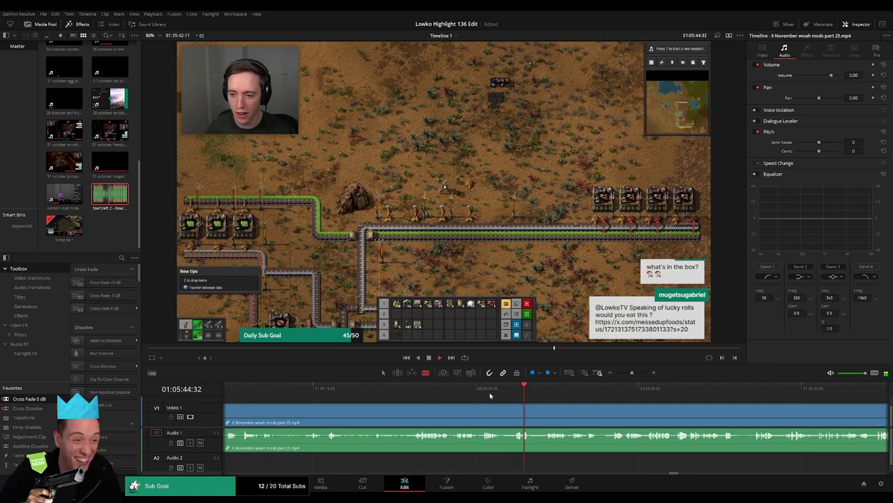
left_click(413, 390)
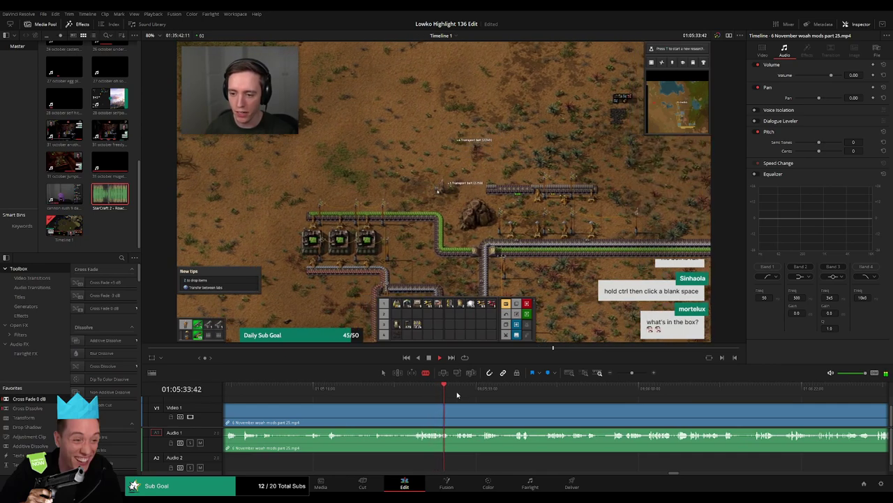
- Blade the clip there, ripple delete the earlier piece, and deselect the clips
left_click(410, 413)
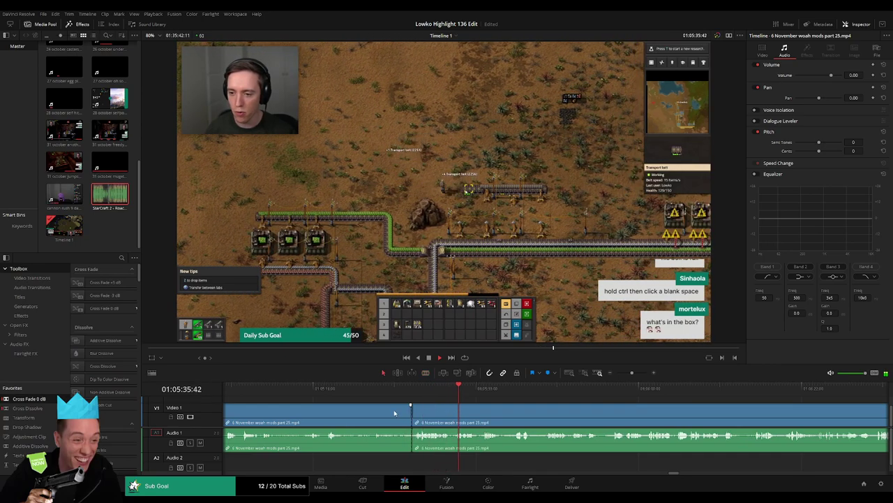
left_click(394, 413)
key("Delete")
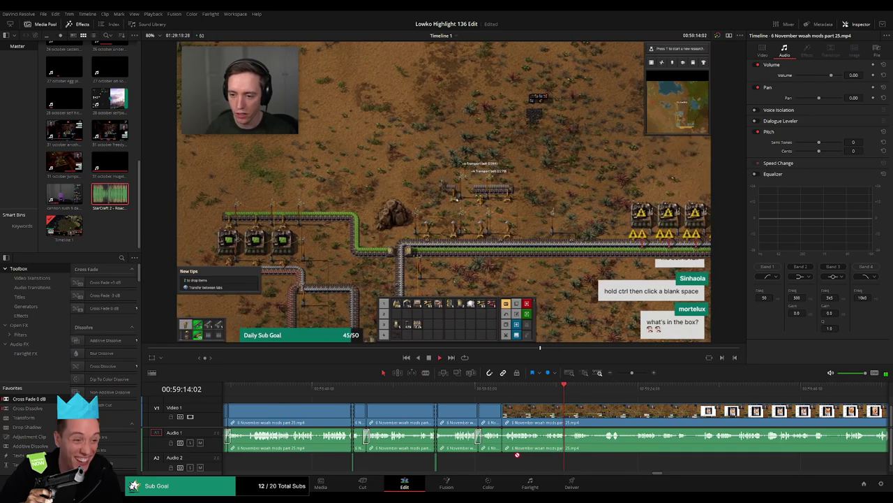
left_click(514, 455)
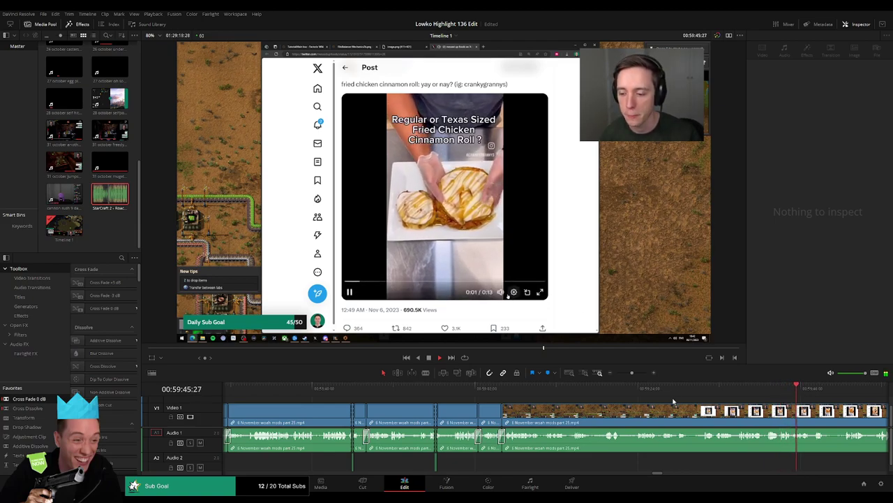
- Follow playback along the timeline and jump past the fried chicken cooking video
scroll(452, 388, "right", 3)
scroll(451, 389, "right", 2)
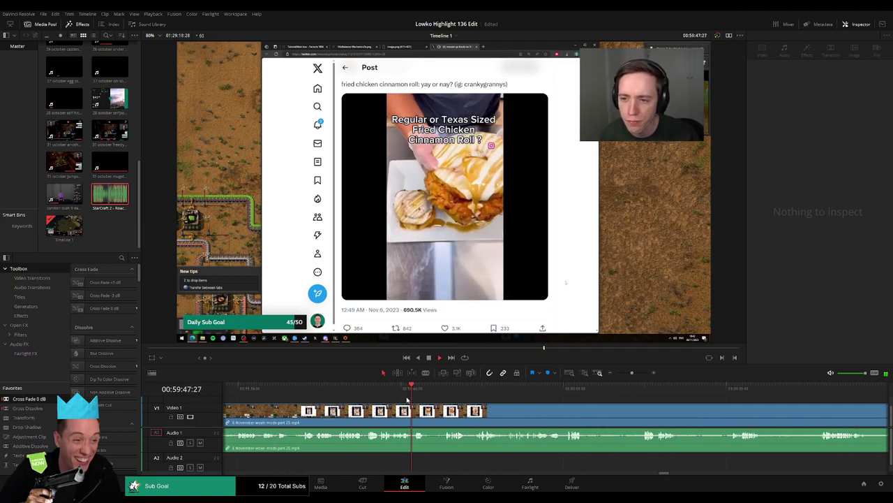
scroll(411, 418, "right", 2)
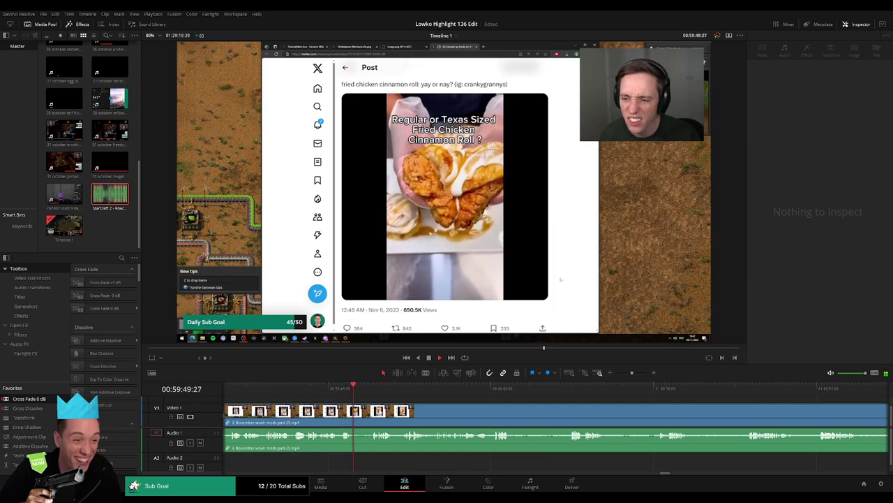
scroll(410, 417, "right", 1)
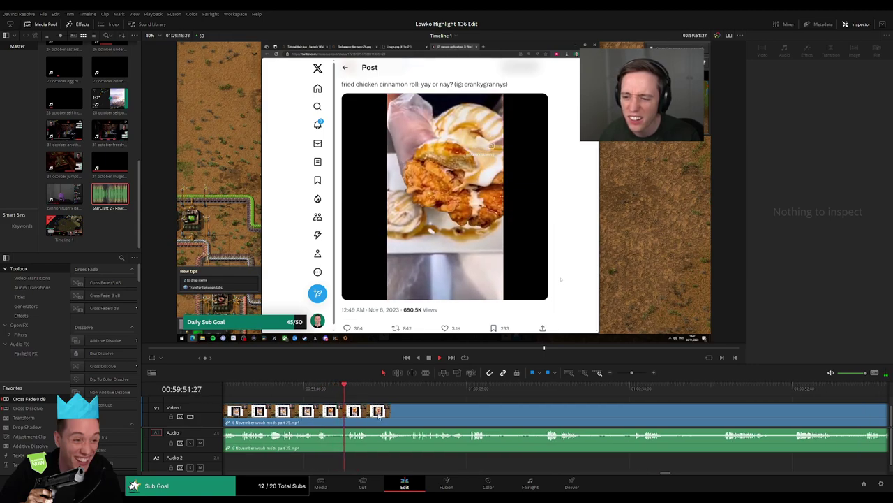
scroll(393, 415, "right", 2)
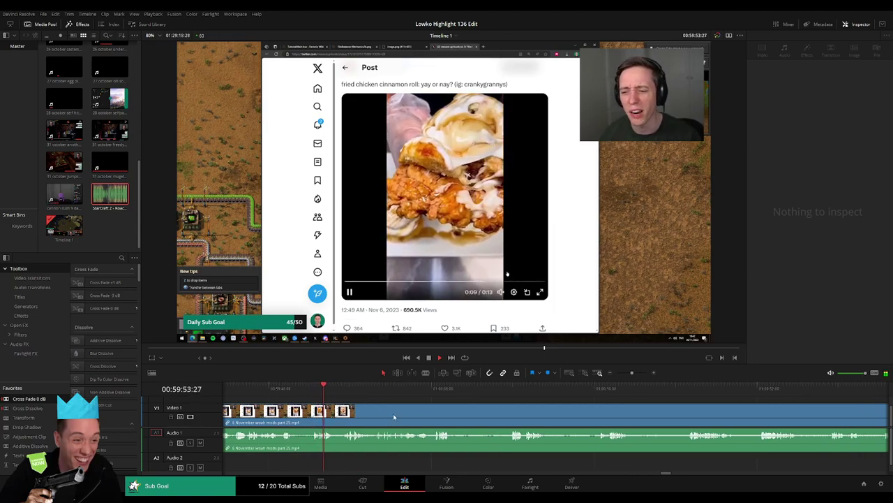
left_click(344, 396)
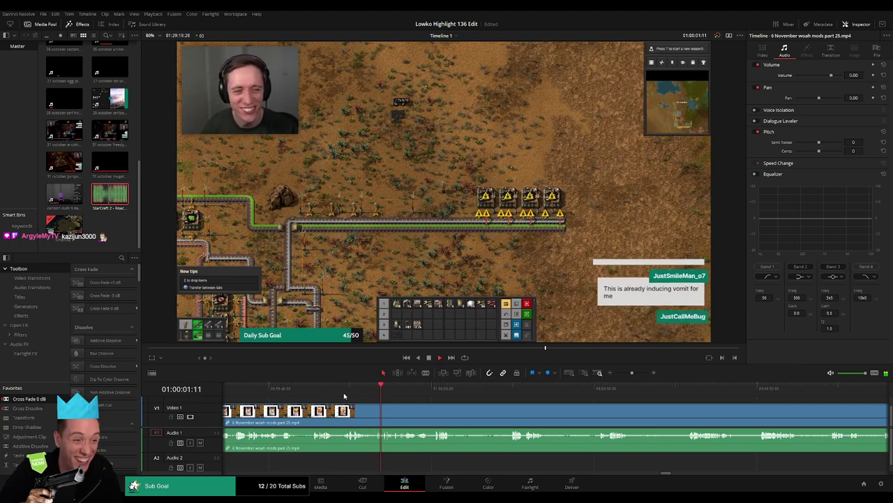
- Blade the Factorio clip at the current moment and skim ahead to the next cut point
scroll(363, 411, "down", 2)
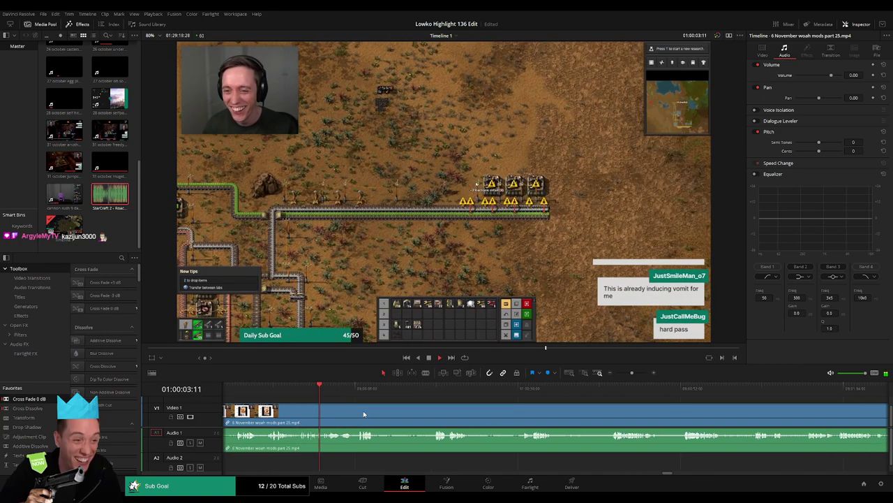
scroll(382, 418, "down", 1)
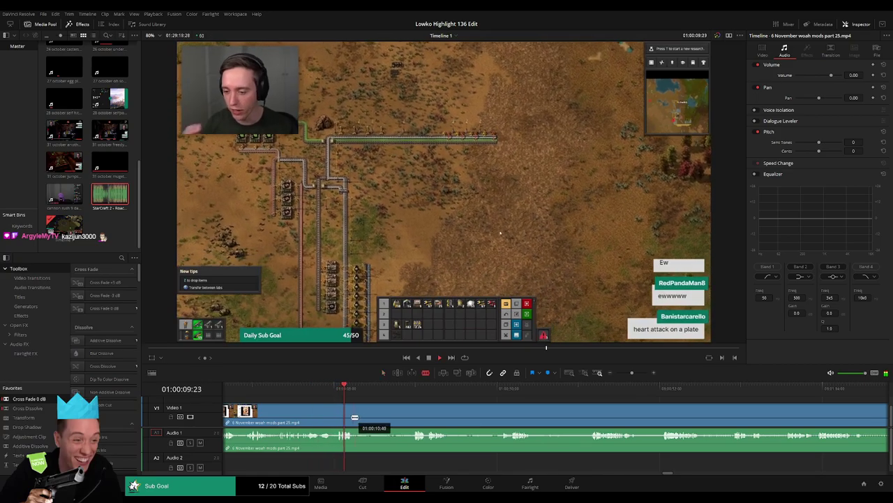
left_click(333, 416)
left_click(411, 388)
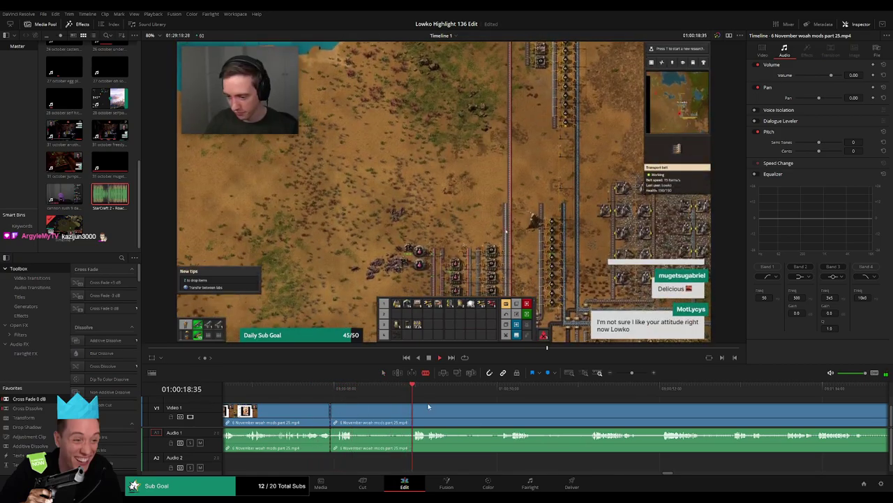
scroll(409, 412, "down", 1)
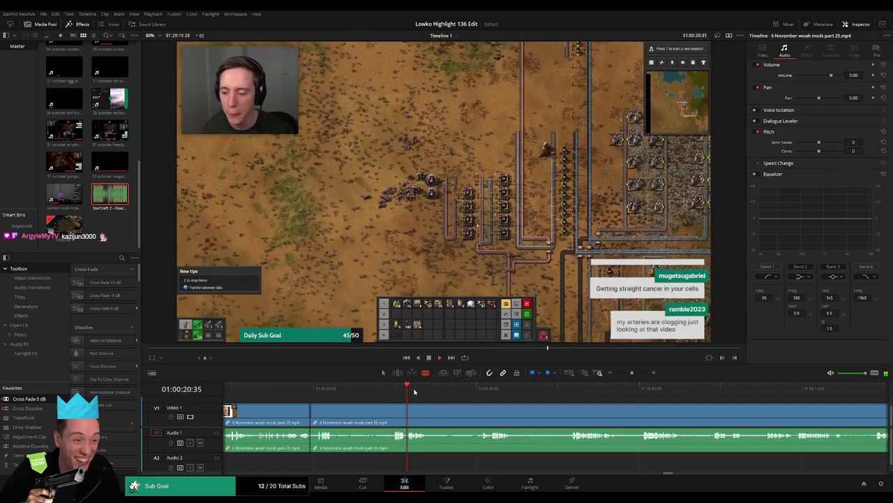
left_click(475, 388)
scroll(548, 418, "down", 4)
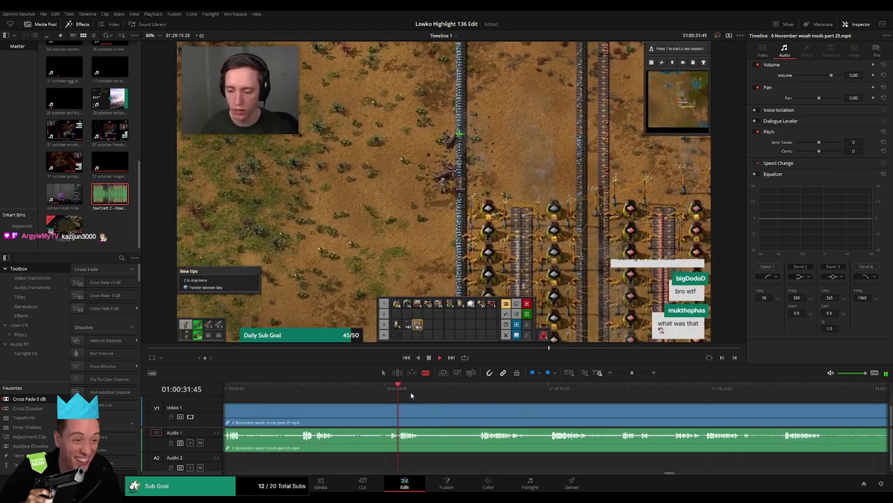
left_click_drag(481, 393, 487, 401)
left_click(556, 389)
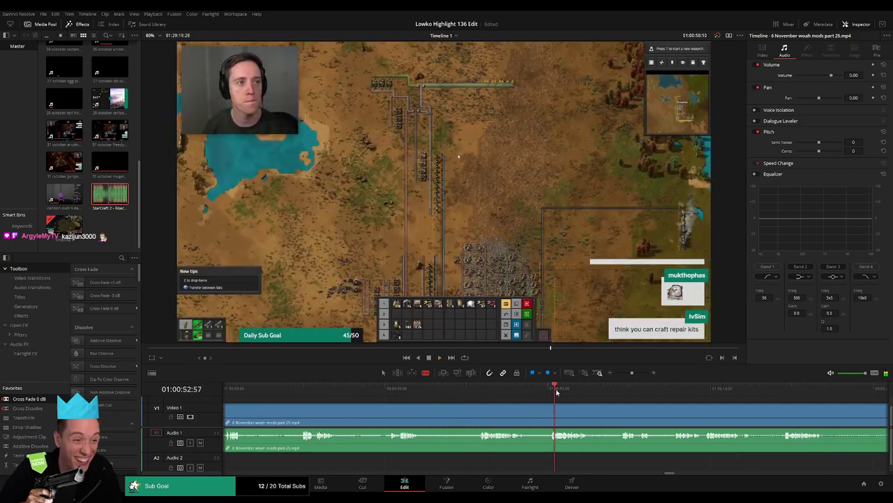
scroll(501, 395, "down", 5)
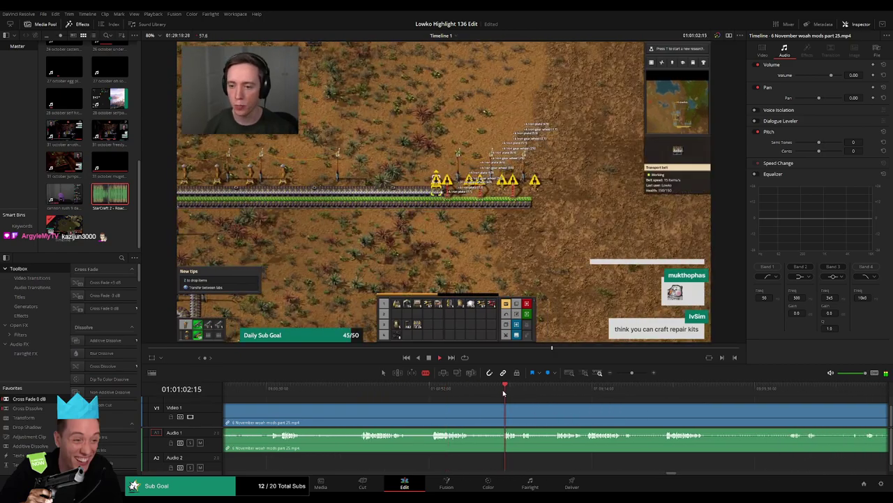
left_click(563, 392)
scroll(504, 401, "down", 5)
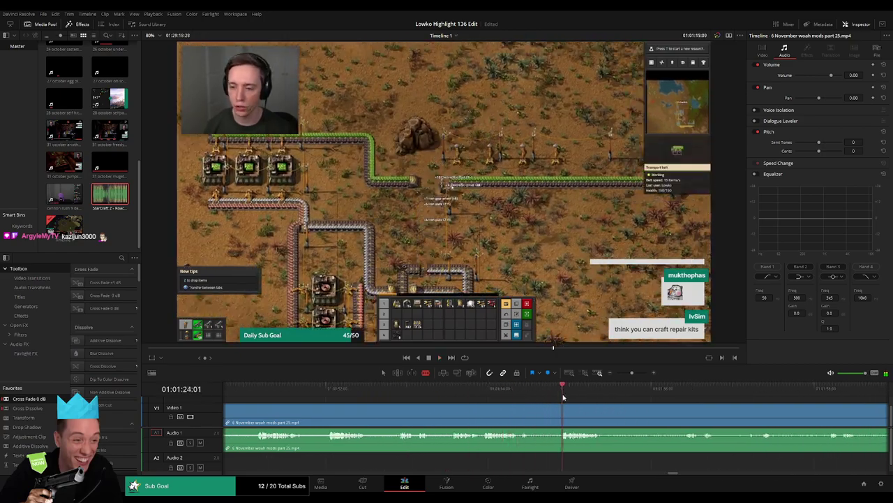
scroll(518, 401, "down", 8)
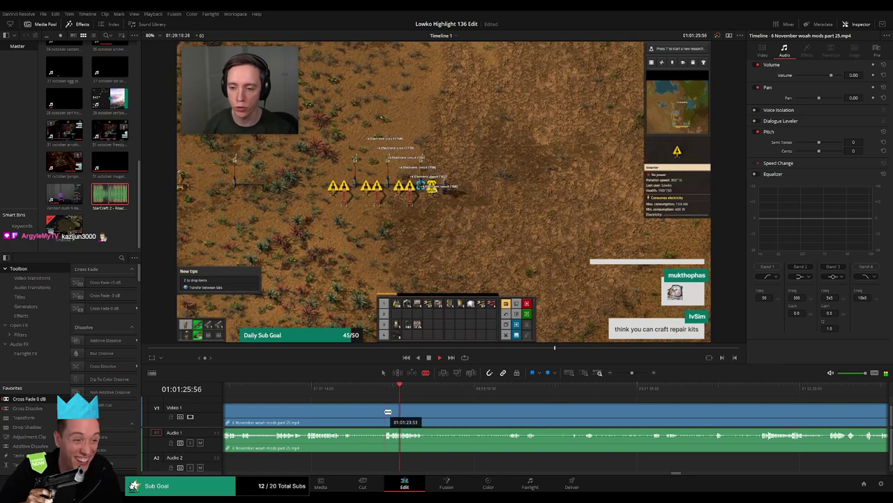
- Ripple delete the piece before the cut and trim the clip's edge
left_click(355, 414)
key("Delete")
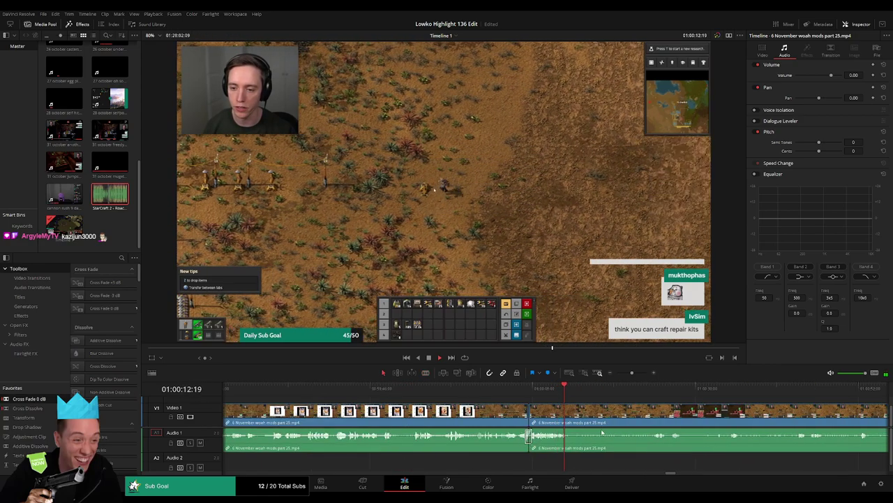
scroll(466, 417, "down", 6)
left_click_drag(464, 476, 452, 464)
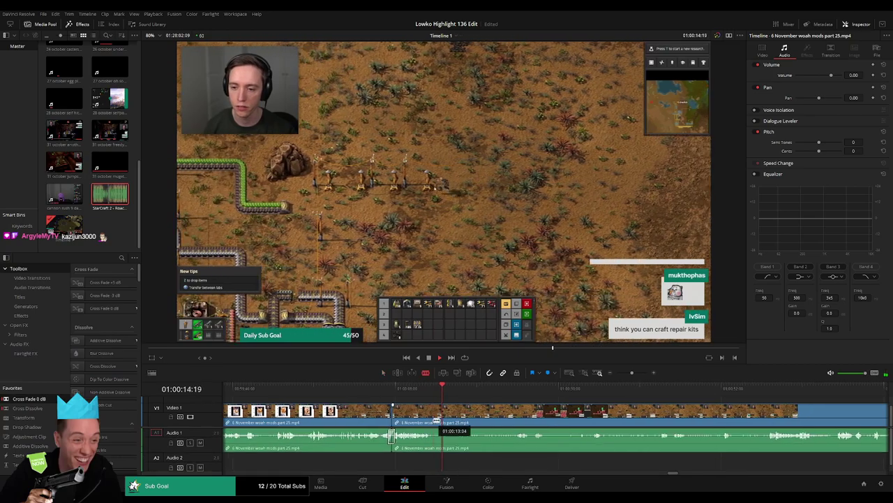
left_click_drag(435, 421, 435, 420)
- Skim through the rest of the Factorio stream along the ruler
left_click(526, 395)
left_click(772, 395)
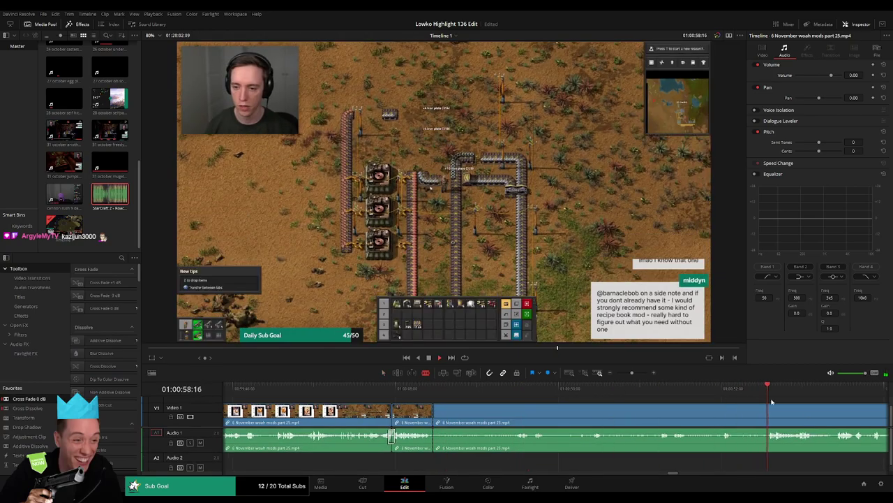
scroll(771, 417, "down", 10)
left_click(557, 400)
left_click(742, 390)
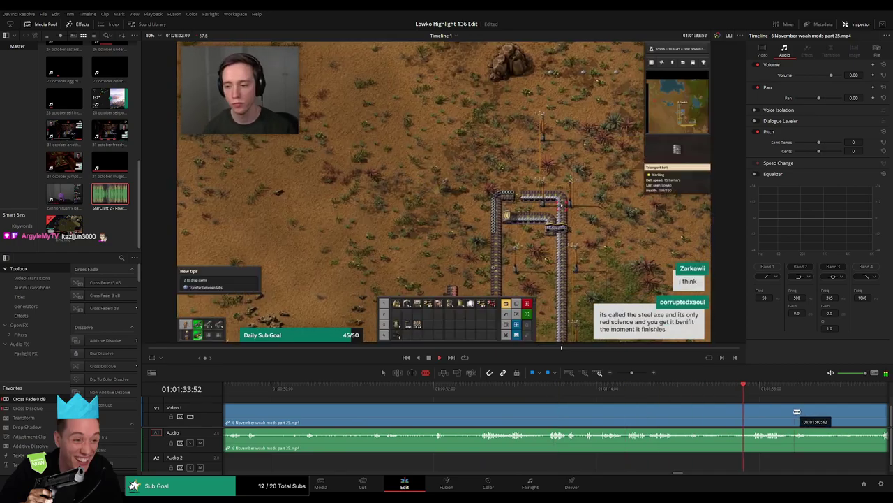
scroll(528, 413, "down", 5)
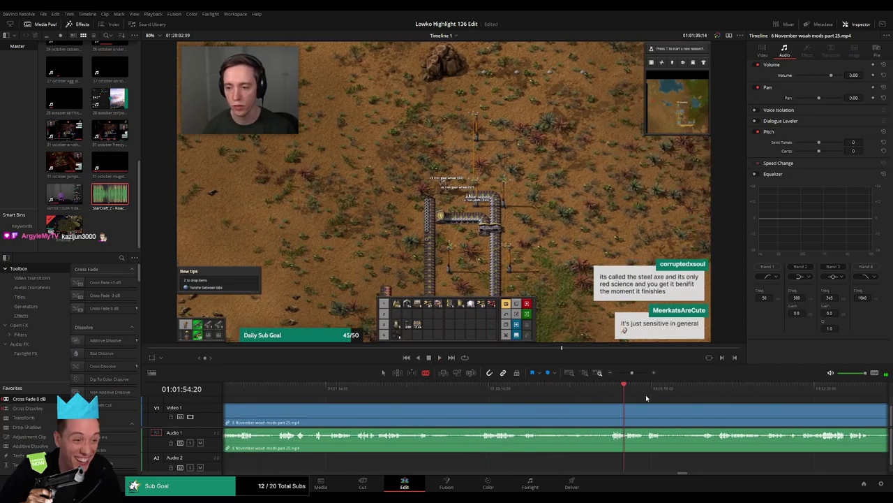
left_click(740, 399)
scroll(887, 399, "down", 3)
left_click(488, 400)
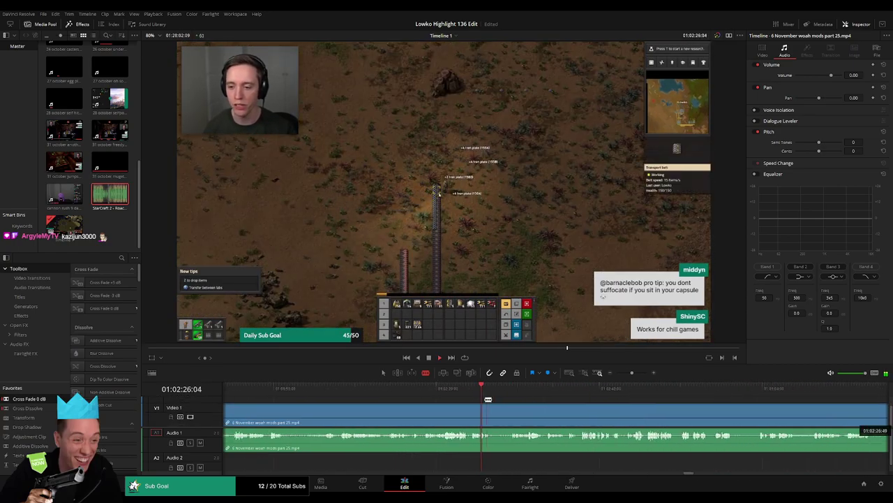
left_click(649, 389)
left_click(843, 386)
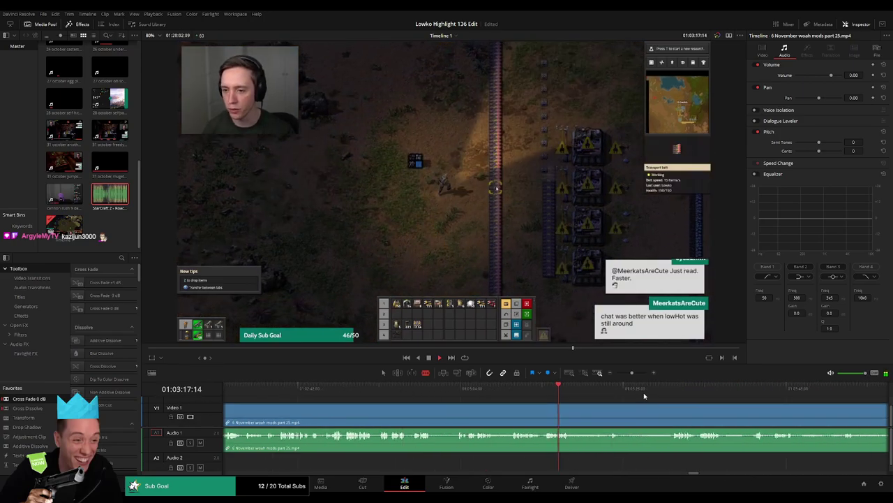
- Fast-forward through the remaining footage with L
key("l")
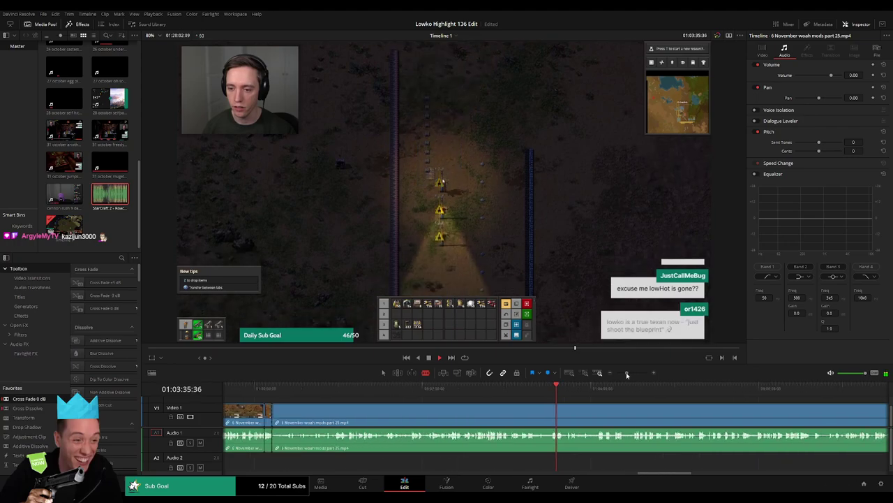
left_click_drag(627, 374, 627, 373)
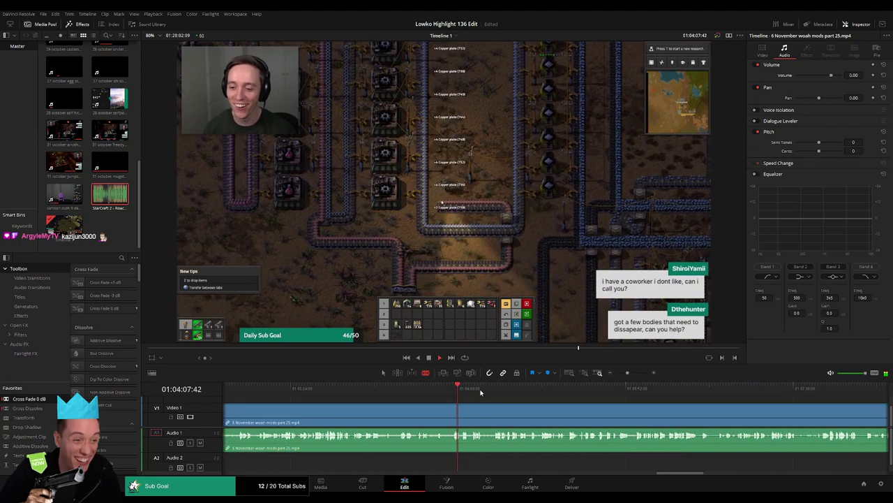
key("l")
key("l")
key("l")
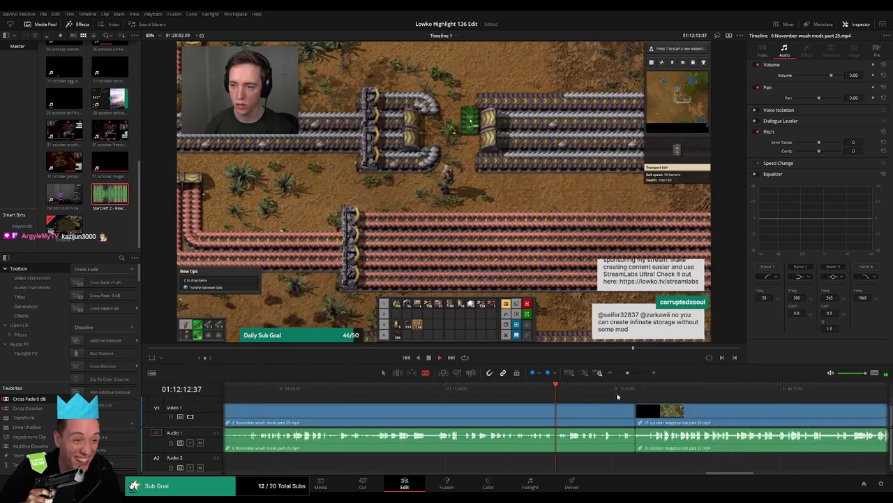
- Select the long Factorio clip, readjust the timeline zoom, and scrub into the Cities Skylines clip
left_click(556, 417)
scroll(556, 416, "down", 5)
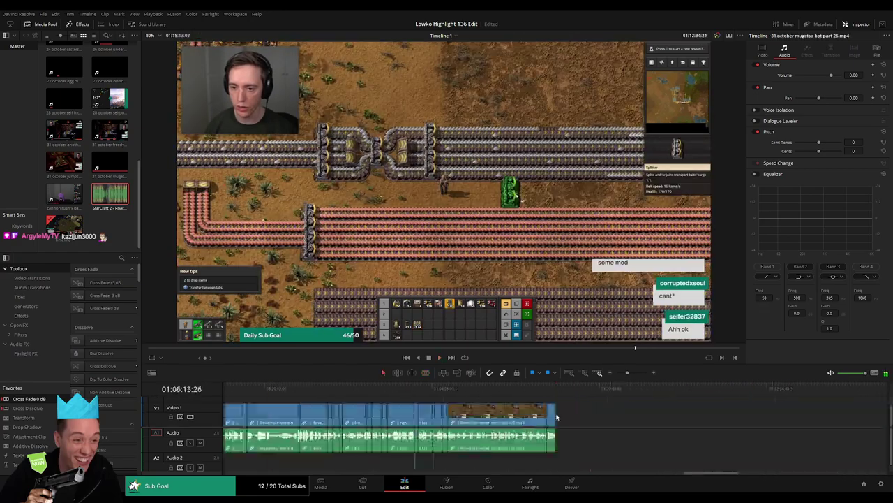
left_click(576, 385)
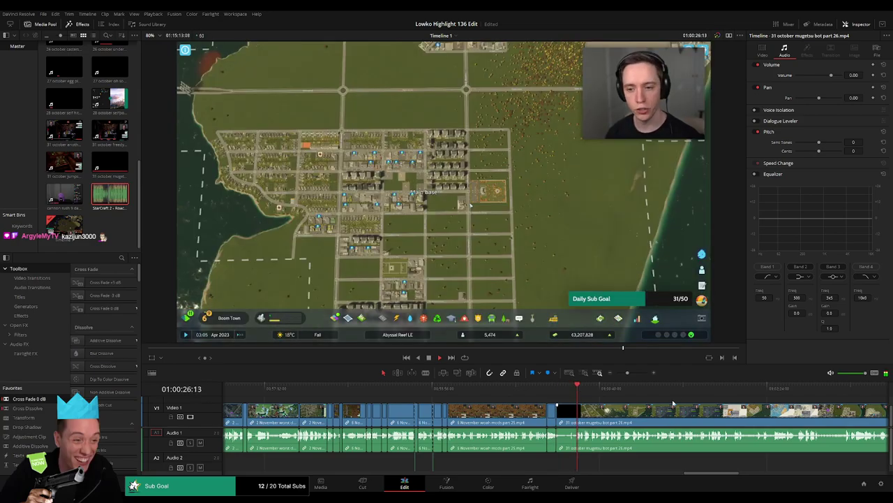
left_click(628, 372)
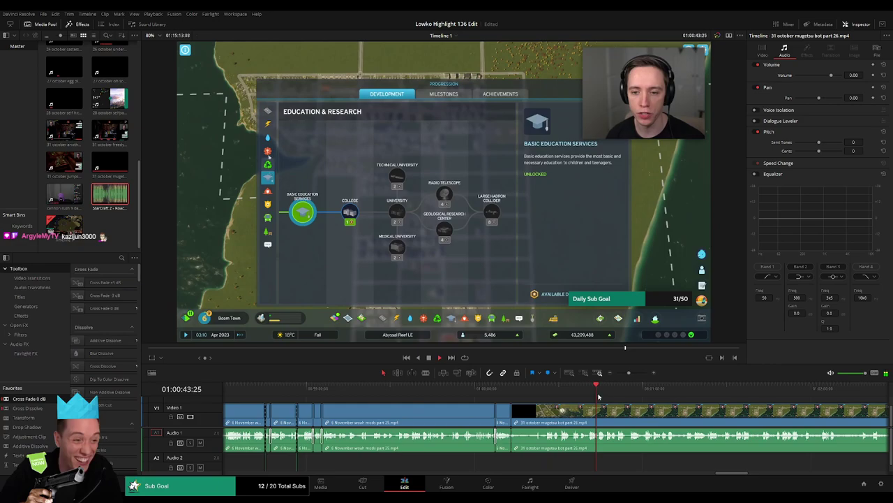
scroll(489, 419, "right", 5)
left_click(420, 388)
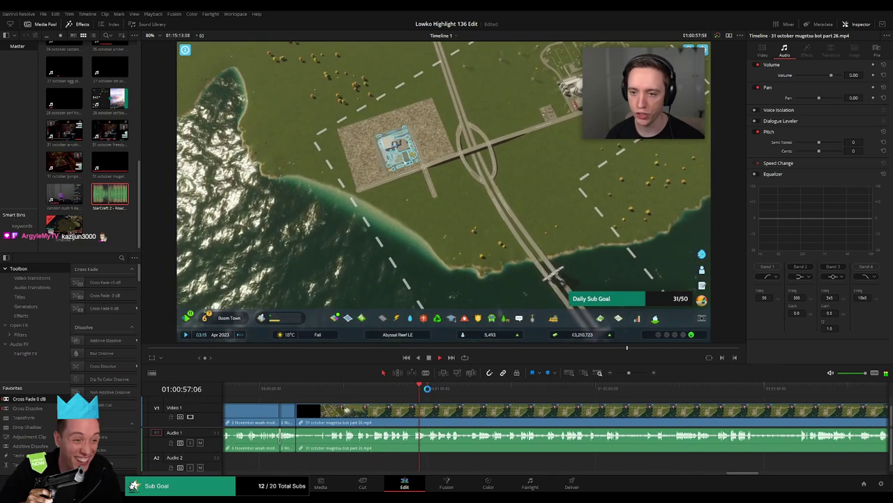
left_click_drag(420, 392, 431, 393)
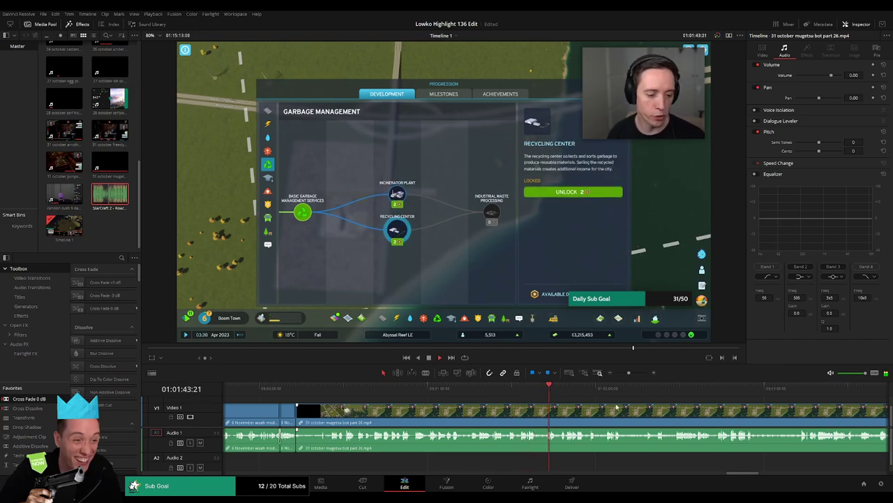
- Skim through the Cities Skylines recording to the road-building scene
scroll(407, 398, "right", 3)
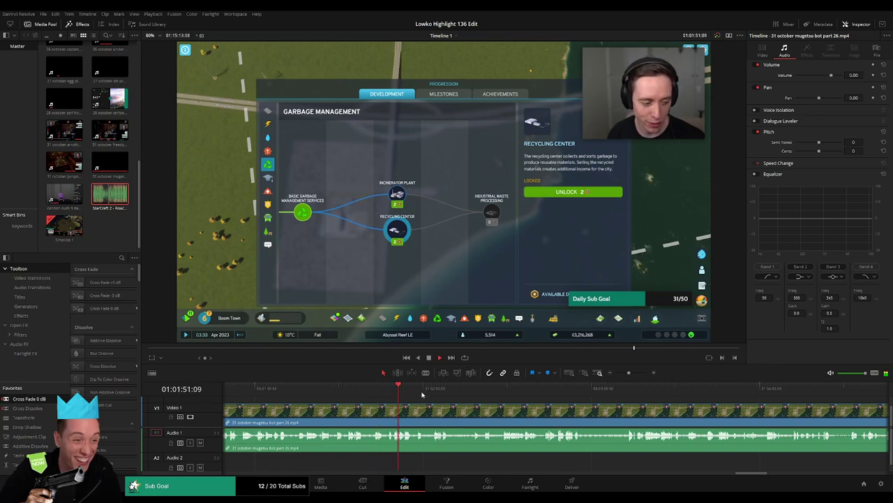
left_click(432, 395)
left_click_drag(436, 395, 508, 398)
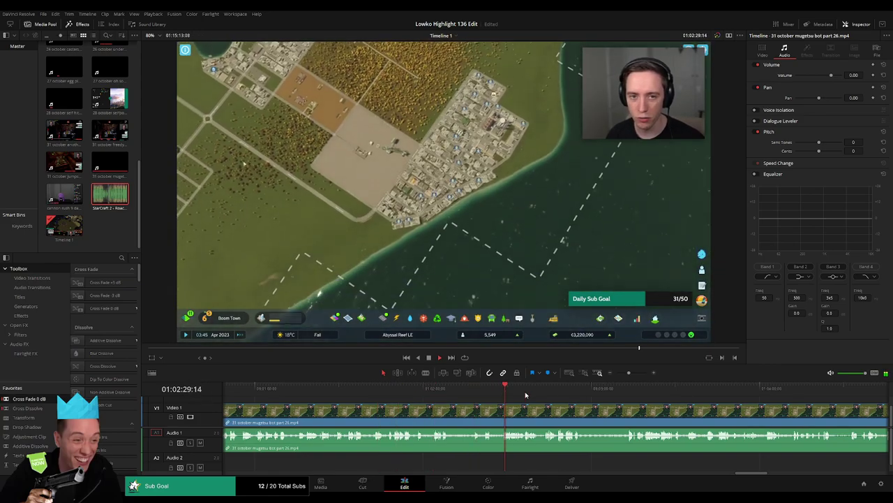
scroll(508, 405, "right", 2)
mouse_move(629, 372)
left_mouse_down()
mouse_move(618, 373)
mouse_move(633, 372)
left_mouse_up()
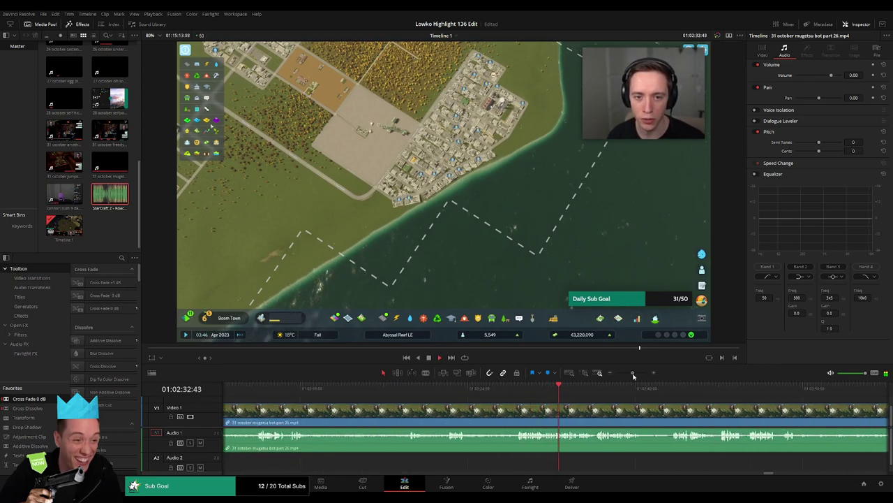
left_click_drag(560, 388, 572, 421)
scroll(572, 421, "right", 3)
left_click(417, 389)
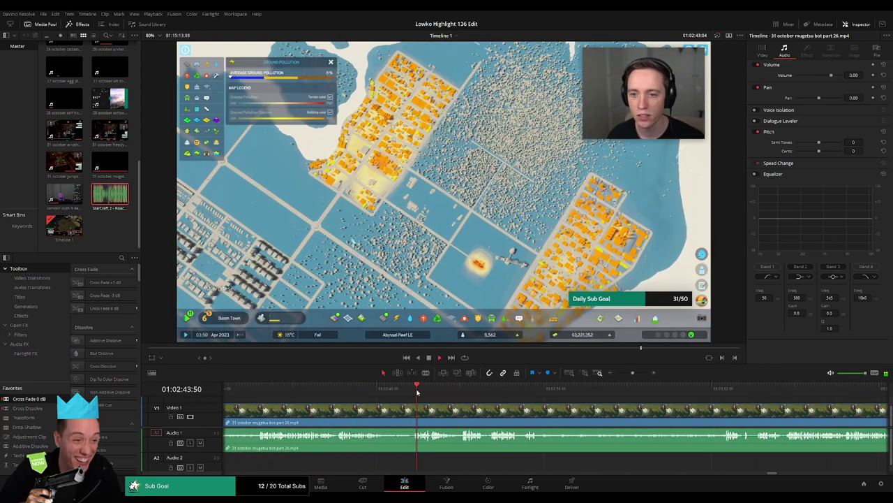
left_click(524, 389)
scroll(525, 389, "right", 3)
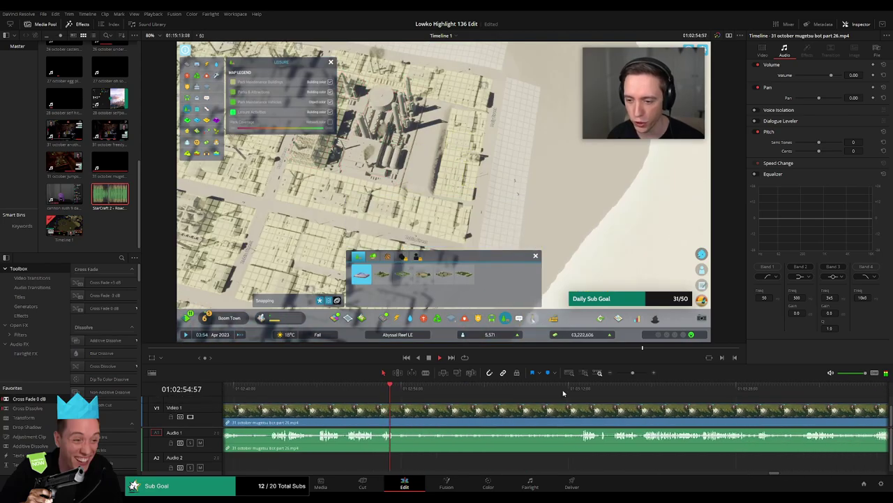
left_click(583, 389)
scroll(586, 389, "right", 3)
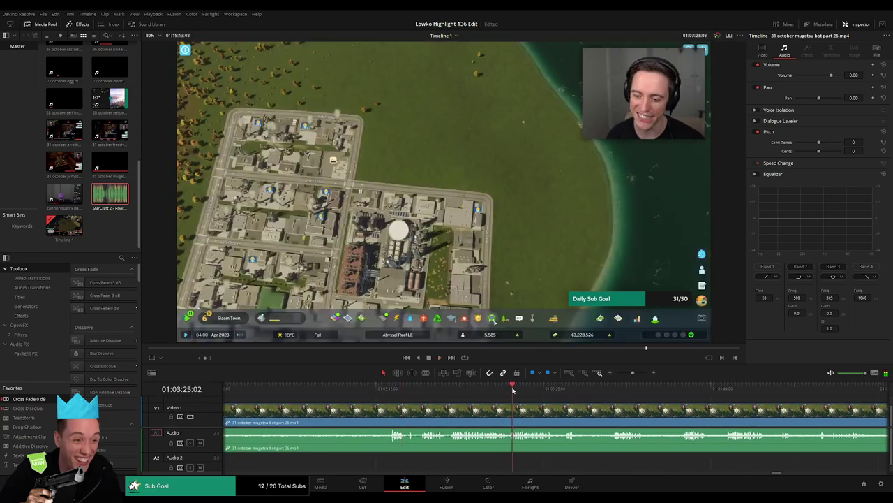
left_click(651, 389)
- Play past the terrain brush and cairn scenes to the coastline shot
key("space")
left_click_drag(632, 372, 631, 373)
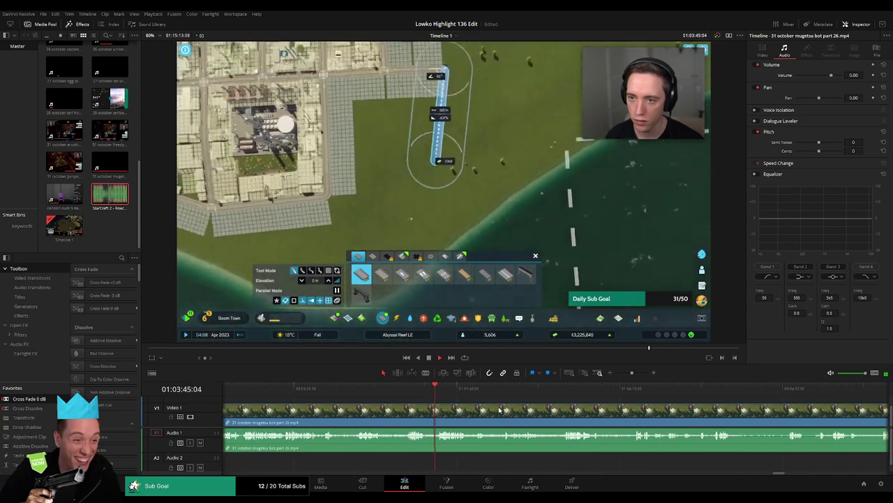
left_click(565, 391)
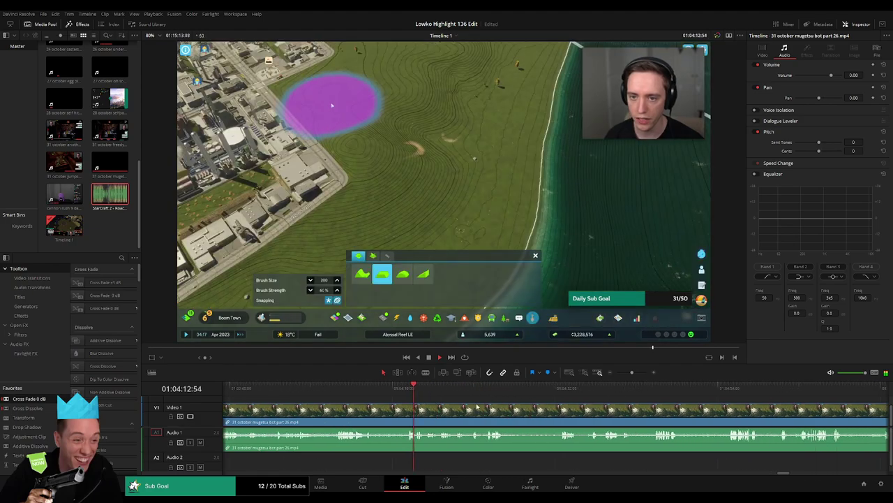
left_click(488, 391)
left_click(509, 391)
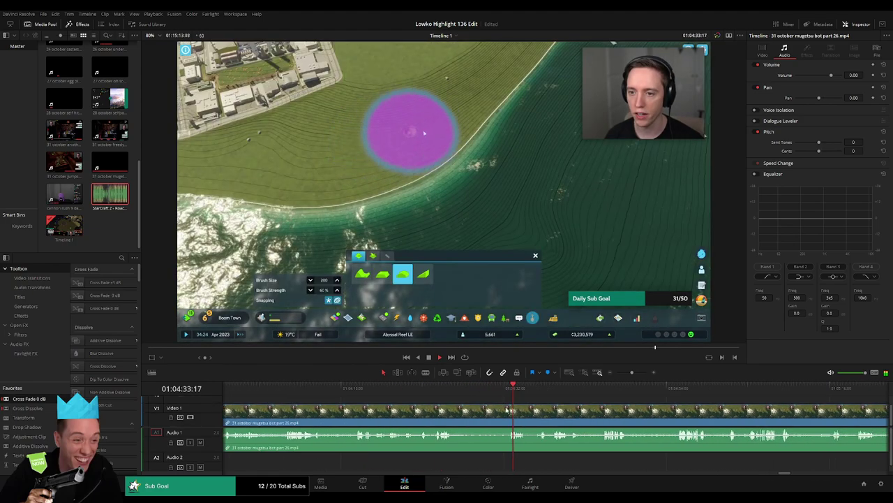
left_click(558, 410)
left_click(615, 411)
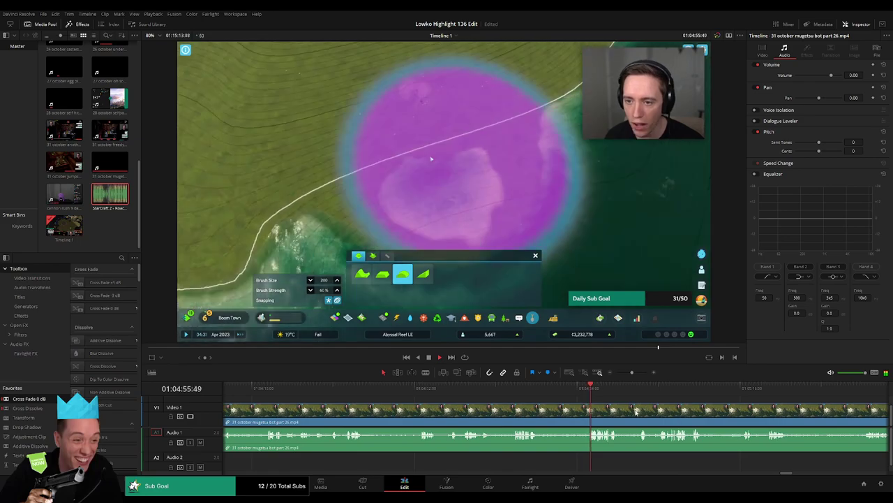
left_click(496, 391)
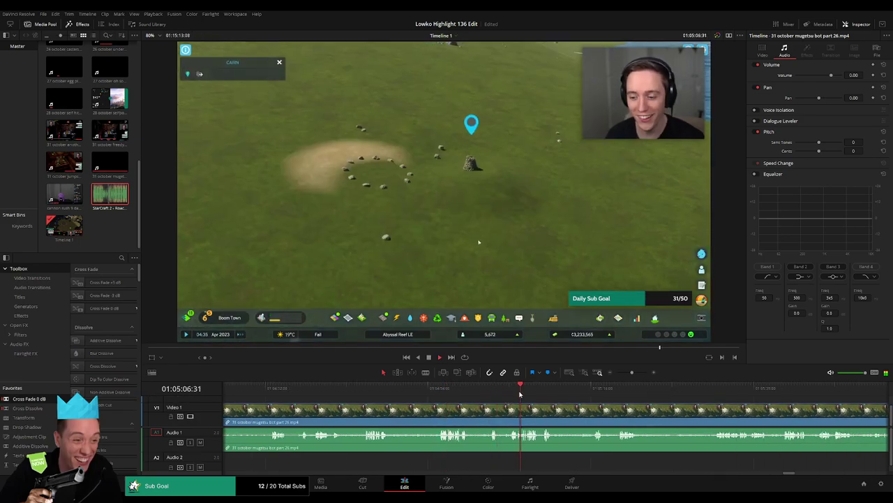
left_click_drag(520, 394, 536, 394)
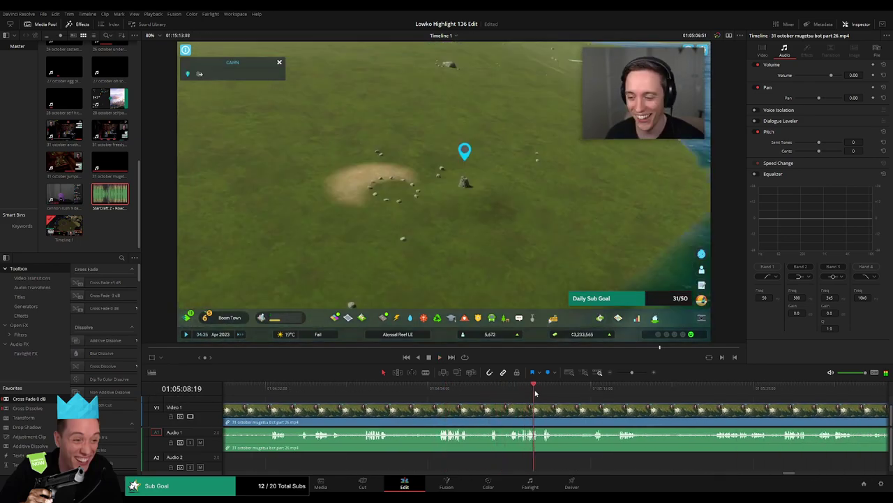
left_click_drag(535, 393, 463, 394)
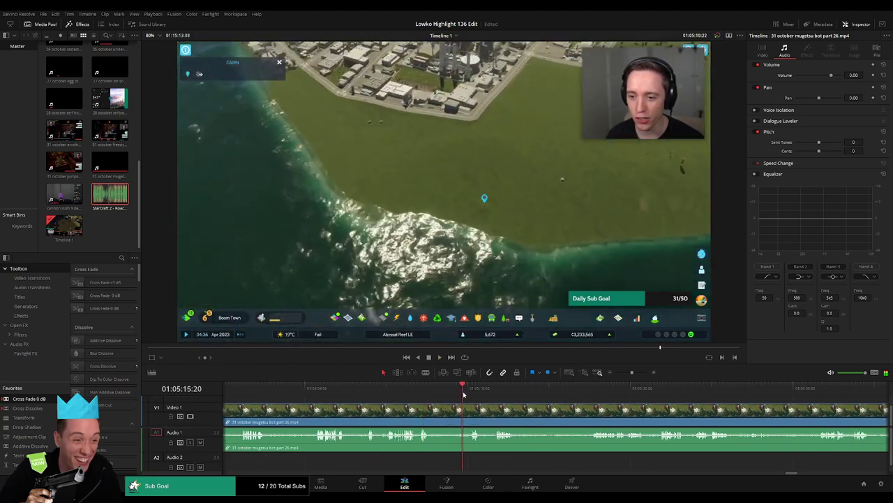
key("space")
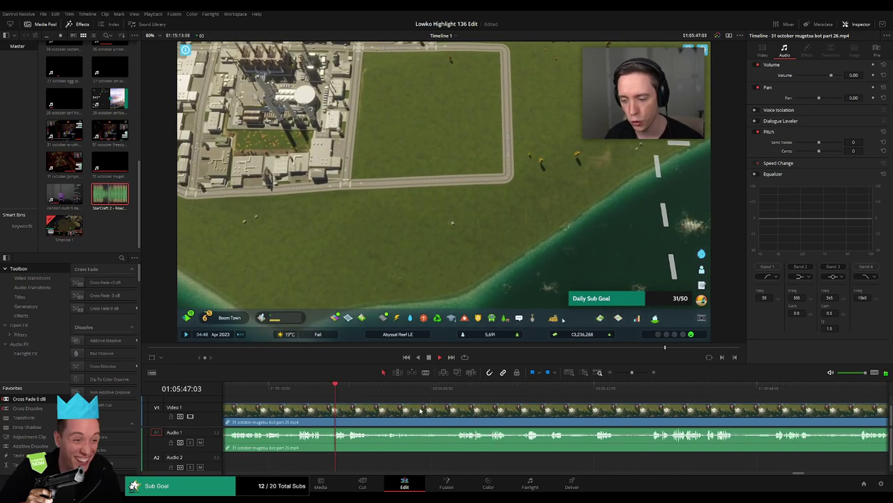
- Scrub and skip through the later city shots to preview what follows
left_click(460, 392)
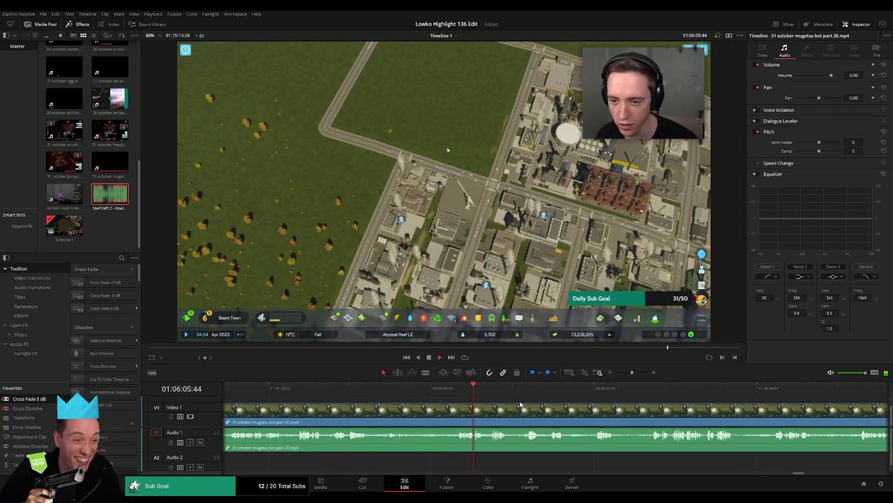
left_click(393, 395)
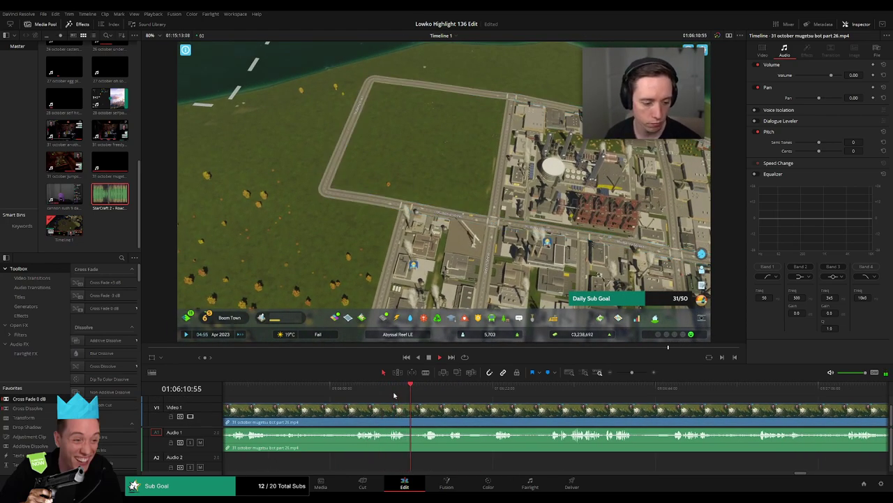
left_click_drag(481, 393, 540, 394)
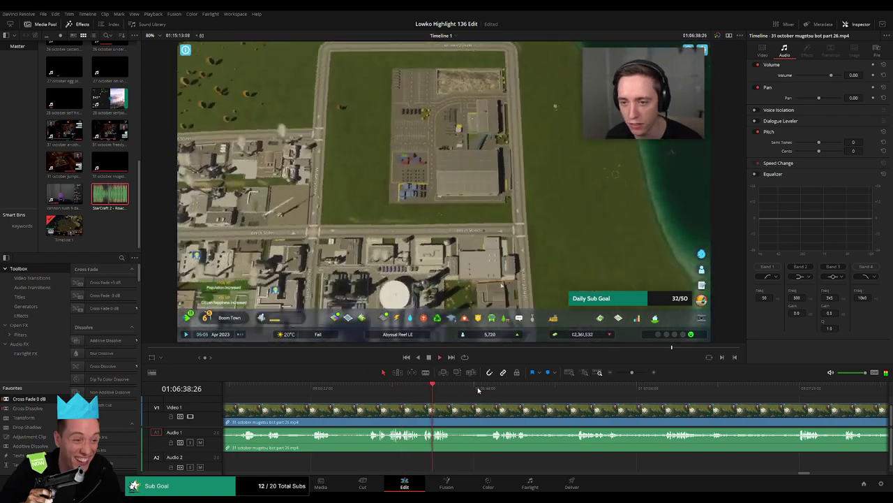
left_click_drag(407, 396, 607, 391)
left_click(581, 392)
key("space")
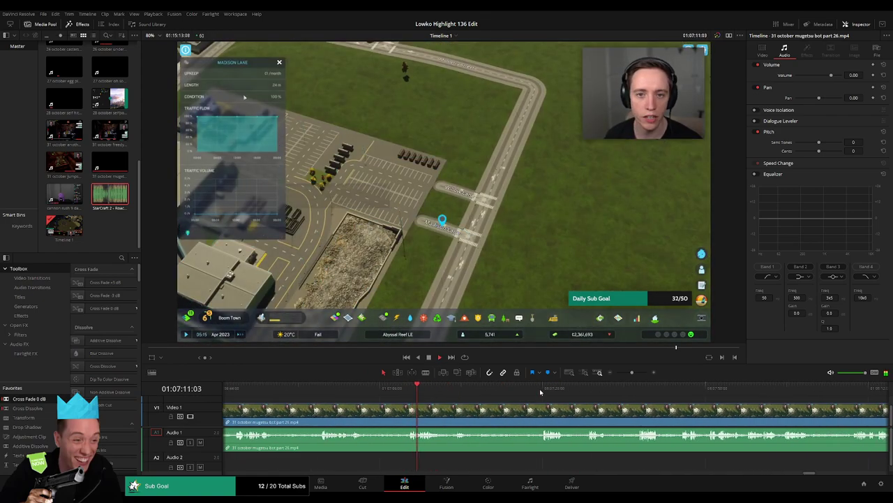
left_click(540, 393)
left_click(510, 391)
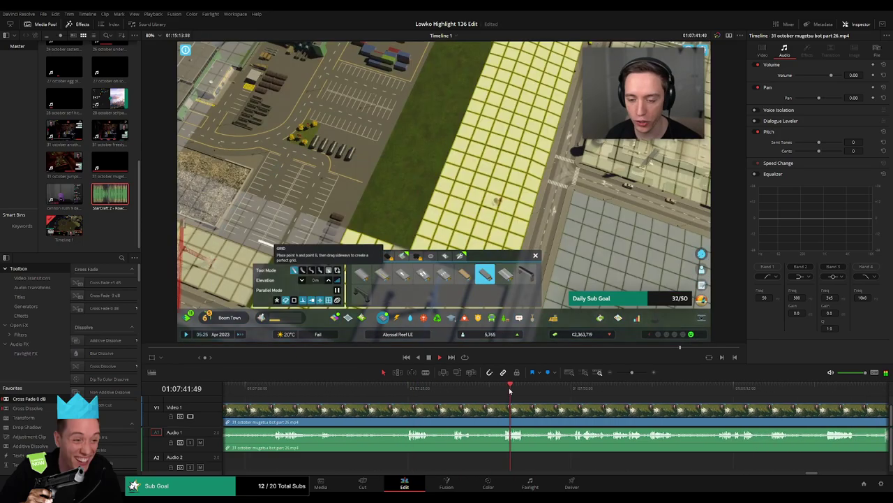
left_click(578, 392)
left_click(552, 393)
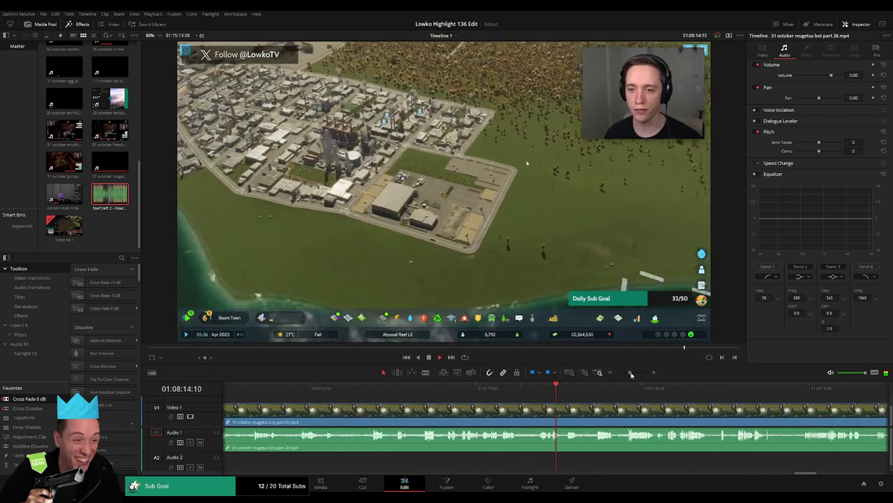
left_click(587, 393)
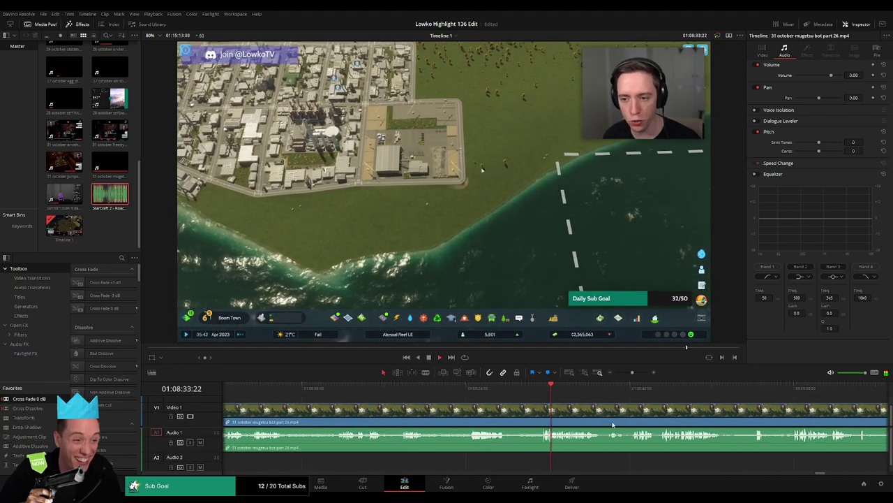
left_click(492, 395)
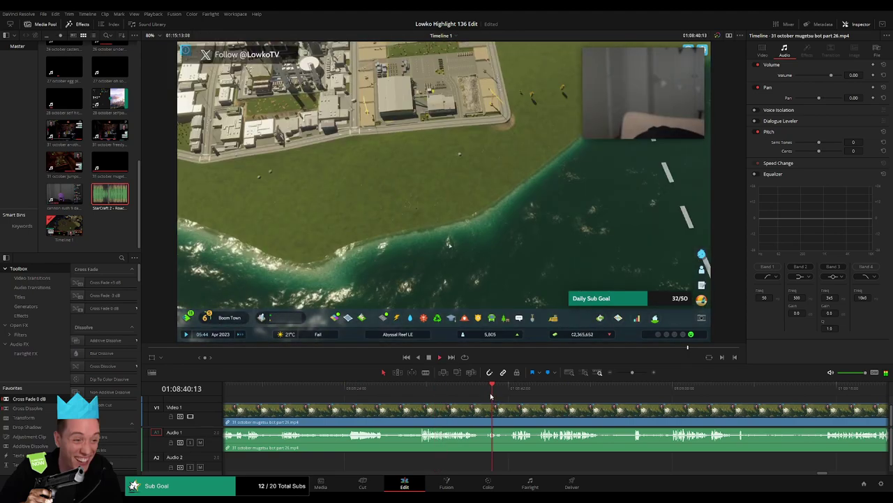
- Compare with the farmland shot, return to the coastline shot, and blade the recording there
left_click(439, 395)
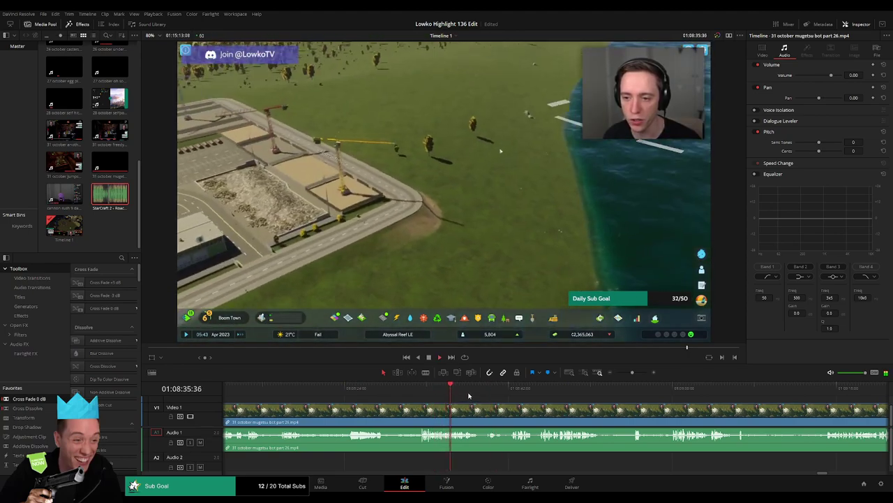
left_click(541, 394)
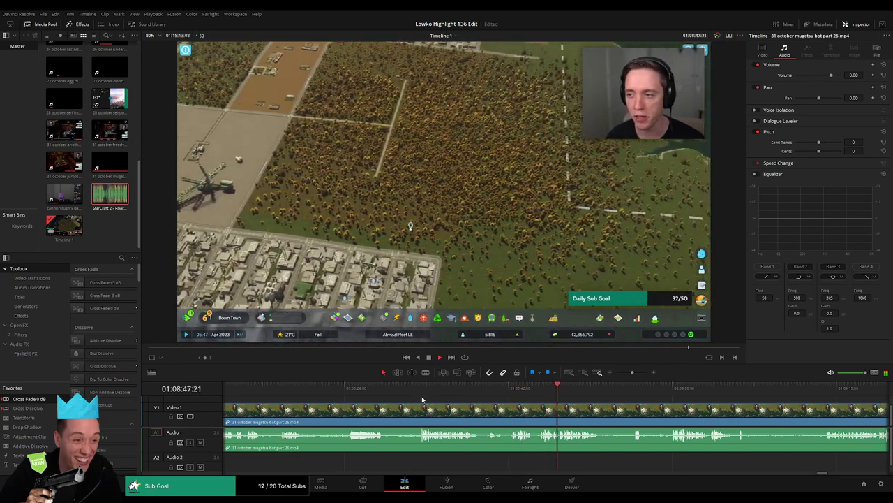
left_click(354, 394)
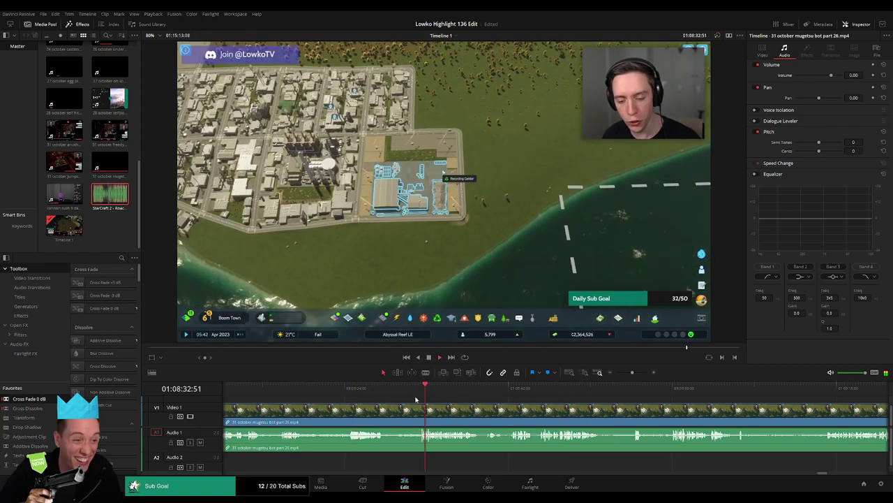
left_click(419, 409)
- Ripple delete the skimmed footage before the coastline cut and review the new join
key("Delete")
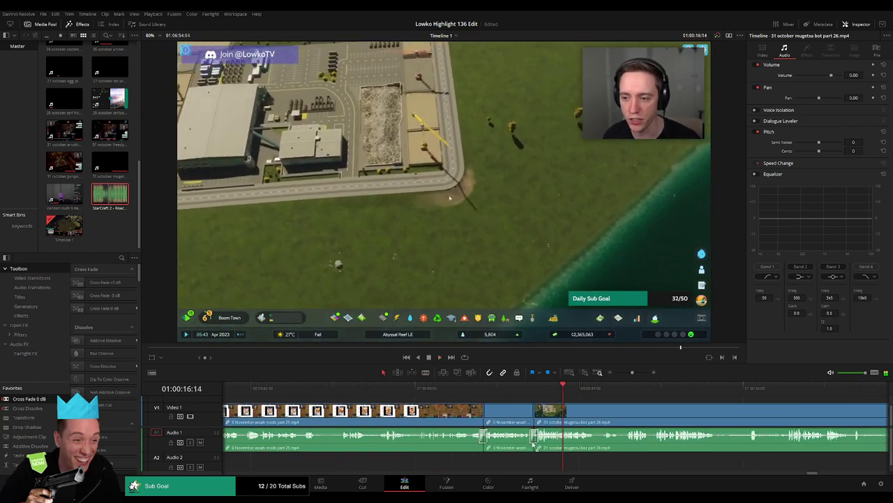
left_click(529, 392)
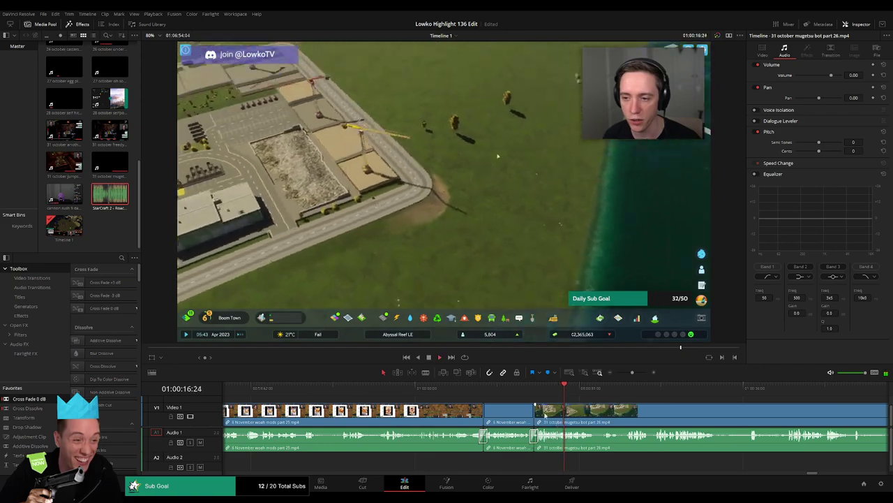
scroll(438, 414, "right", 3)
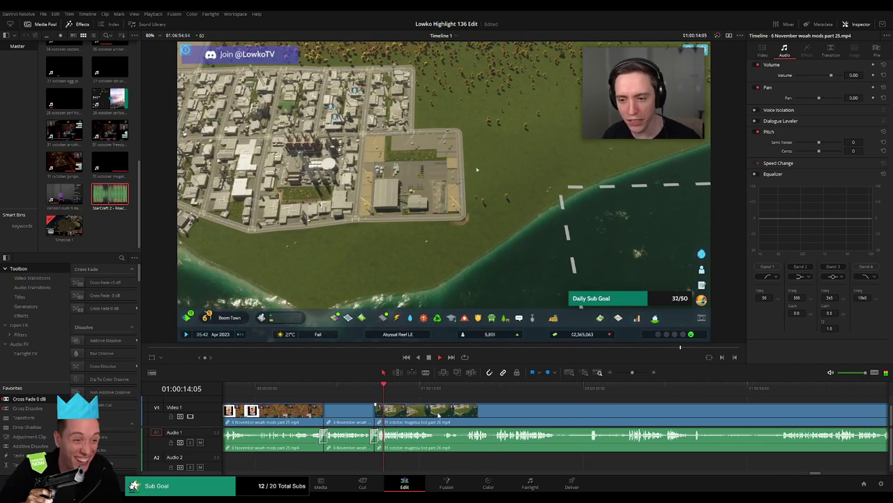
scroll(438, 415, "right", 2)
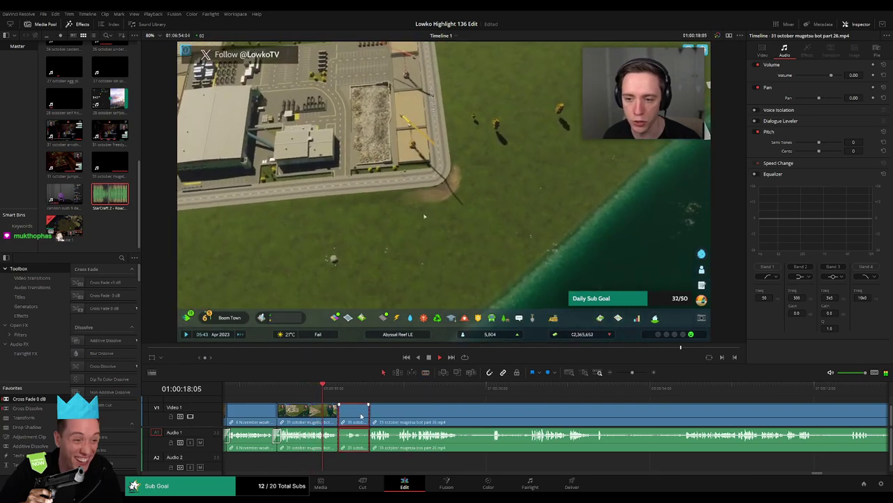
- Delete another short clip and cut out a brief stretch, closing the gaps
key("Delete")
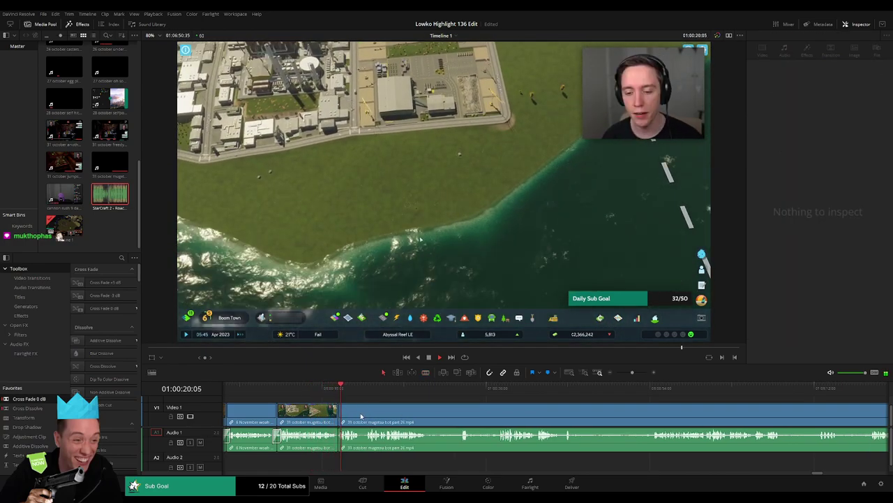
left_click(361, 440)
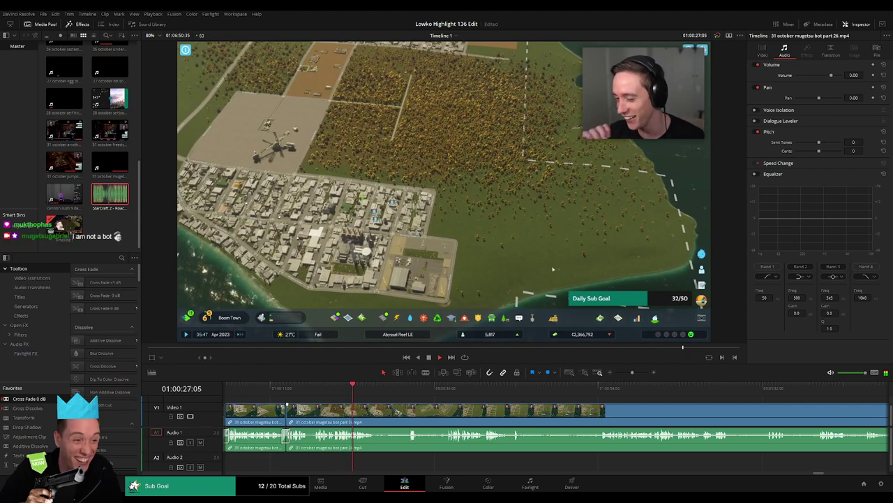
left_click(359, 403)
left_click(332, 411)
left_click(365, 412)
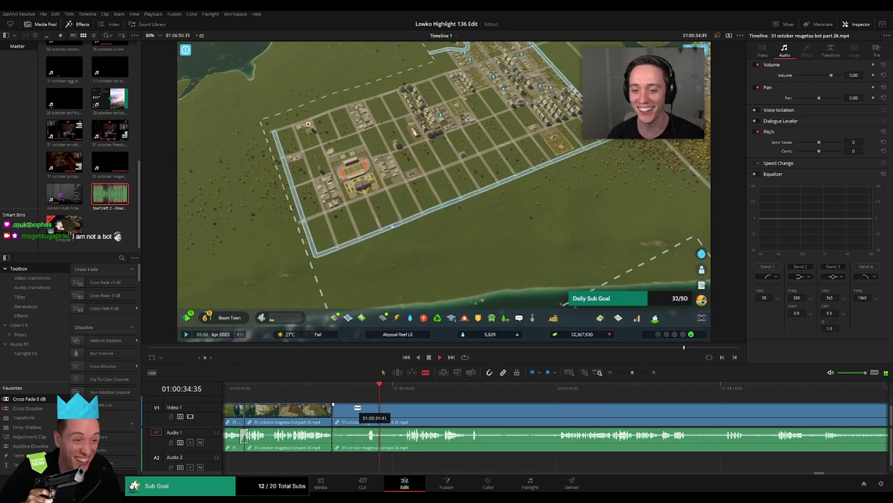
key("Delete")
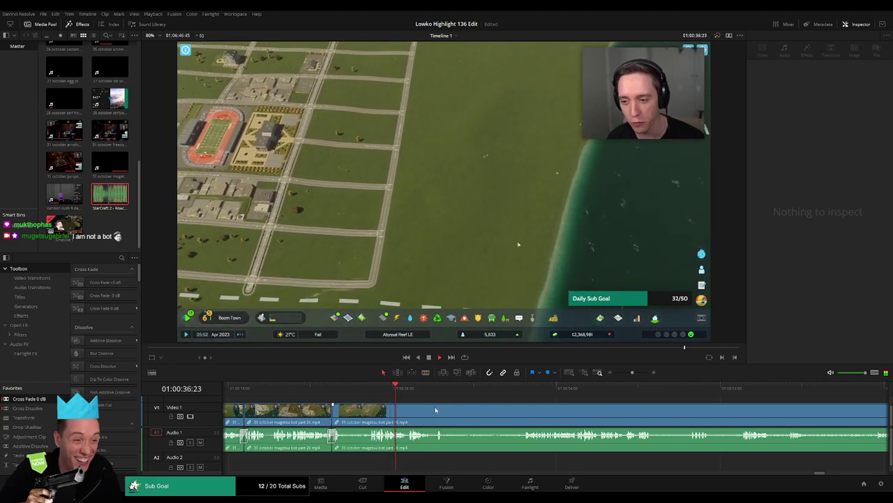
- With the Blade tool, split the part 26 clip on V1 and A1 at about 41 seconds
scroll(405, 405, "right", 2)
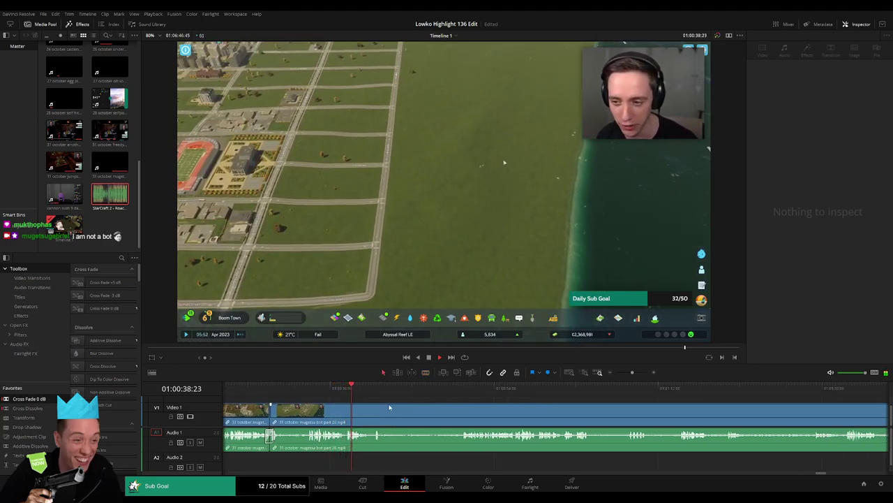
scroll(391, 415, "right", 1)
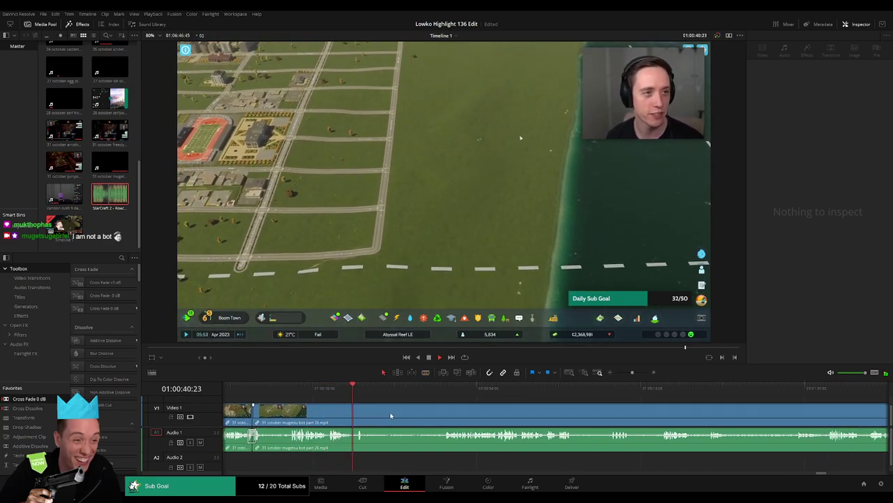
key("b")
left_click(365, 419)
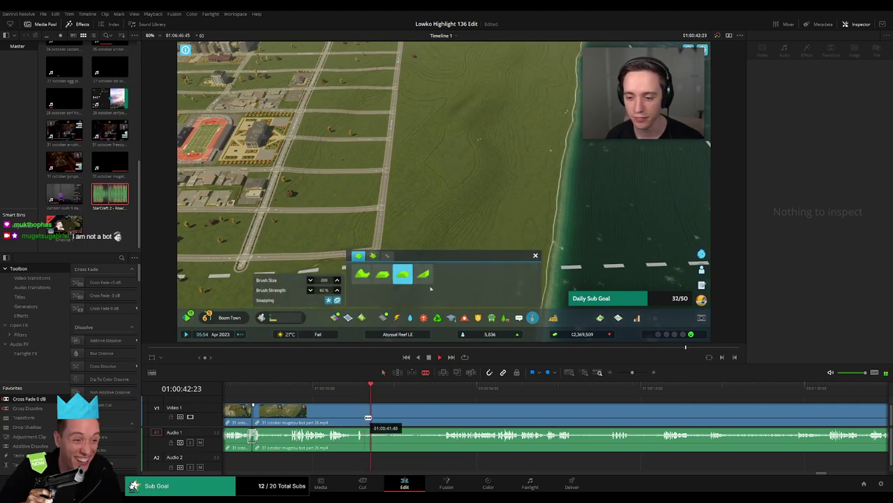
left_click(443, 407)
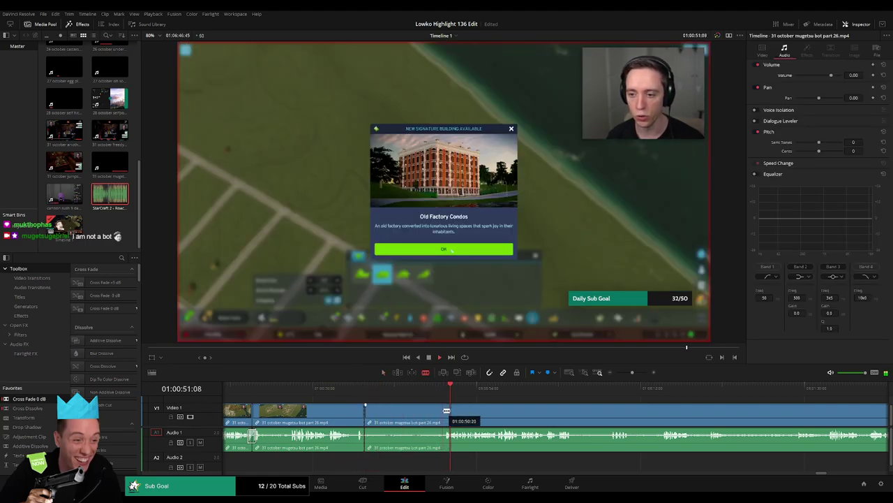
- Skim and play through the part 26 Cities Skylines footage up to the parking lot scene
left_click_drag(508, 397, 672, 393)
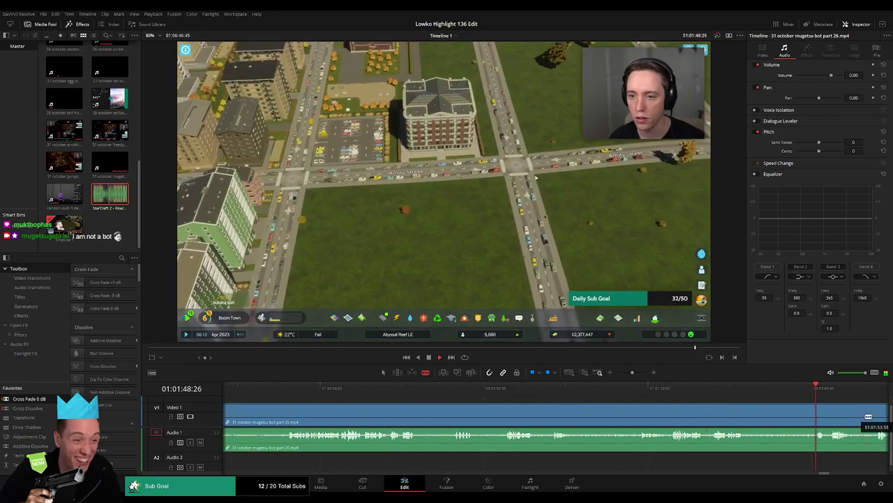
left_click_drag(805, 390, 473, 391)
key("space")
left_click(645, 393)
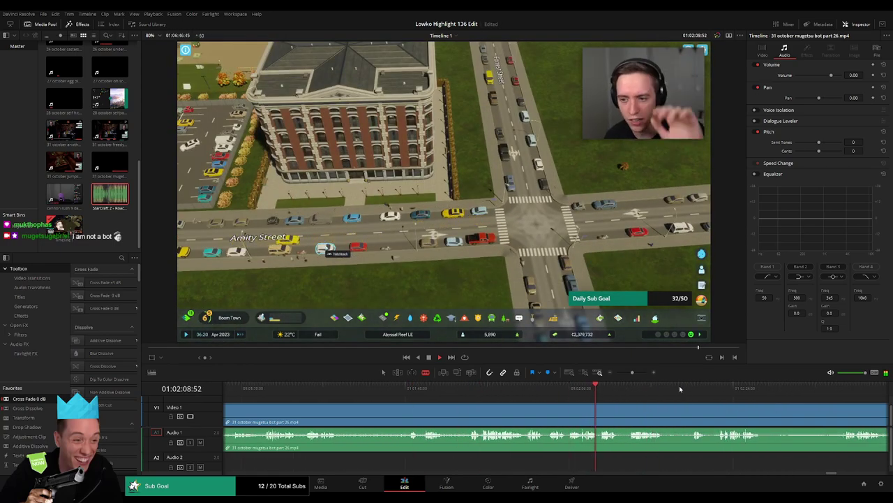
left_click_drag(680, 389, 597, 396)
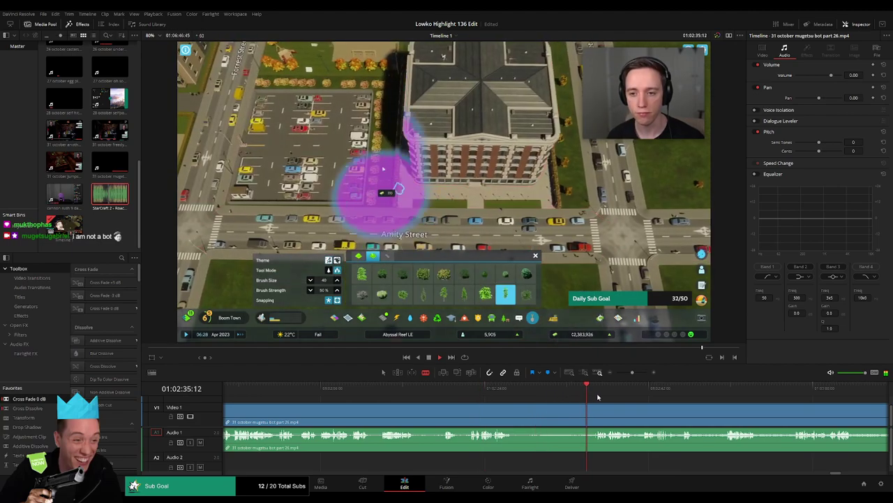
left_click(602, 397)
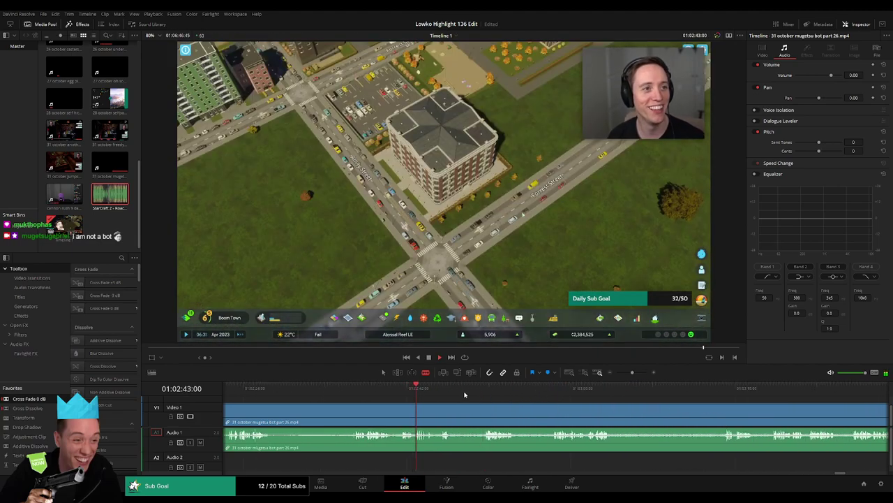
left_click(399, 393)
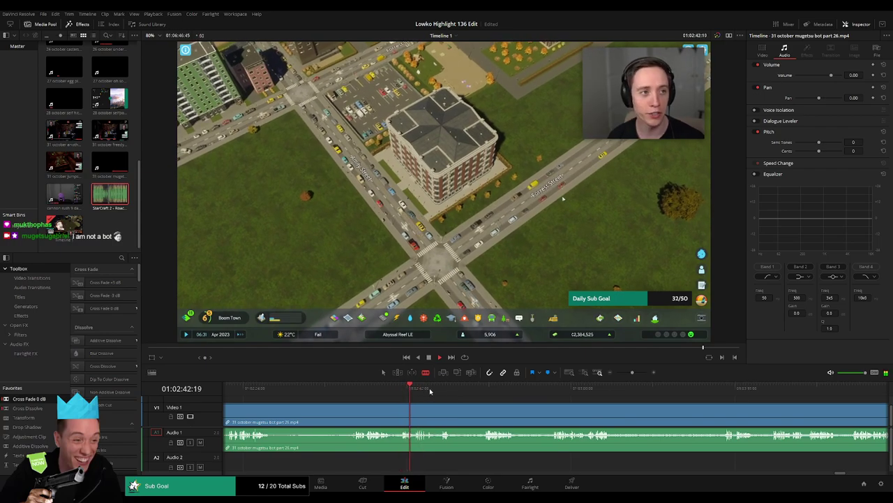
left_click(560, 388)
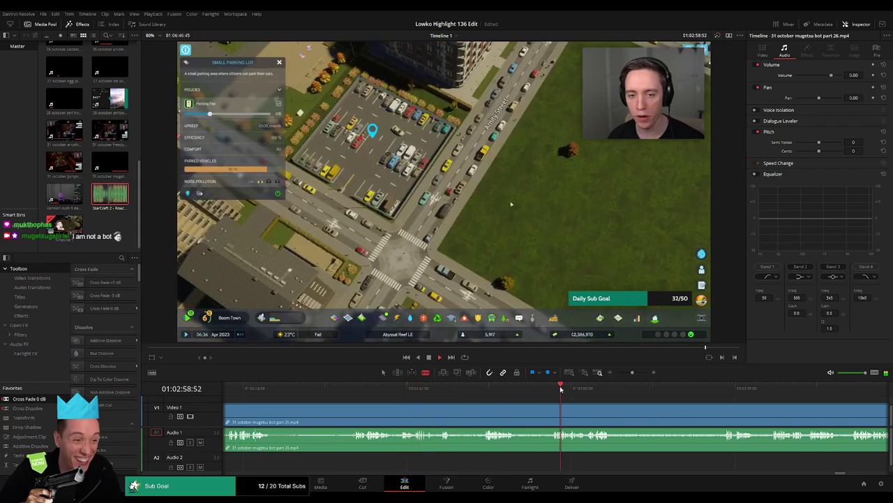
left_click(662, 390)
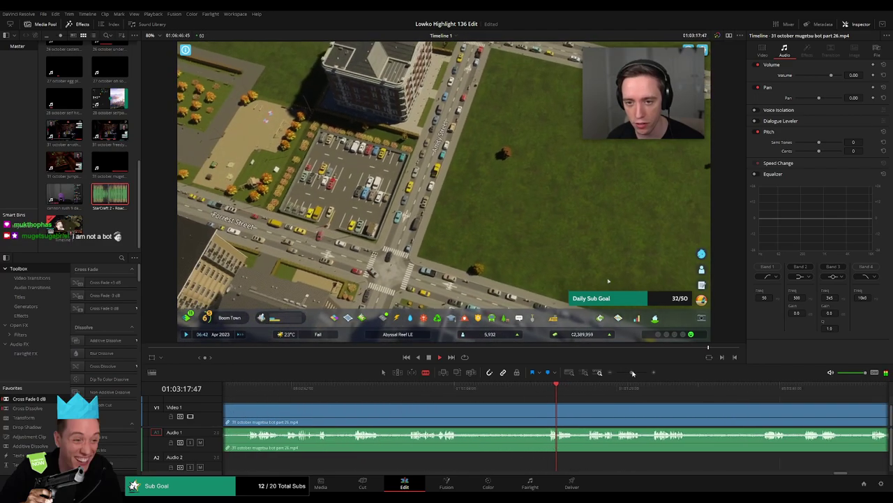
left_click(614, 386)
left_click(798, 388)
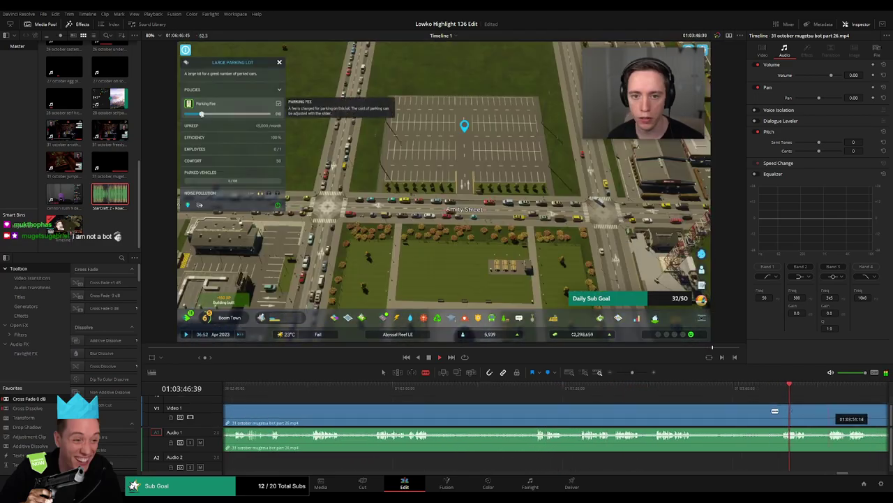
- Scrub through the final stretch of the part 26 footage to its end
mouse_move(702, 389)
left_mouse_down()
mouse_move(616, 389)
mouse_move(635, 398)
left_mouse_up()
scroll(552, 403, "right", 3)
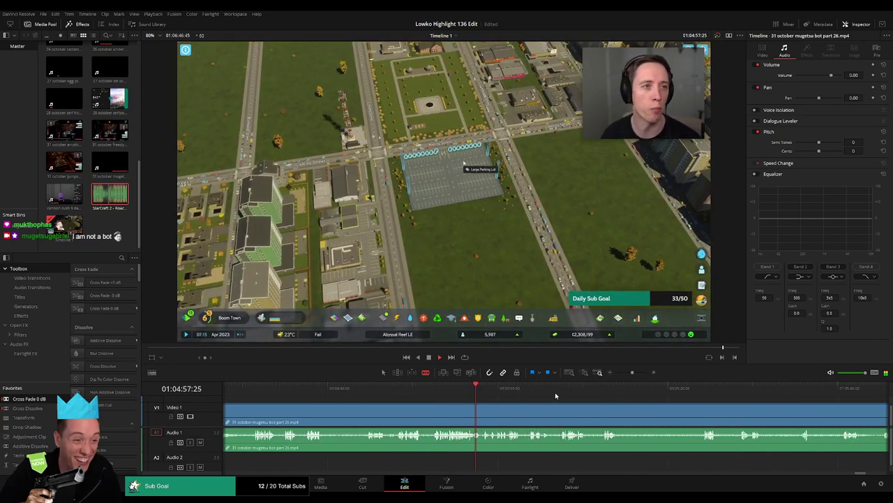
left_click_drag(559, 395, 562, 396)
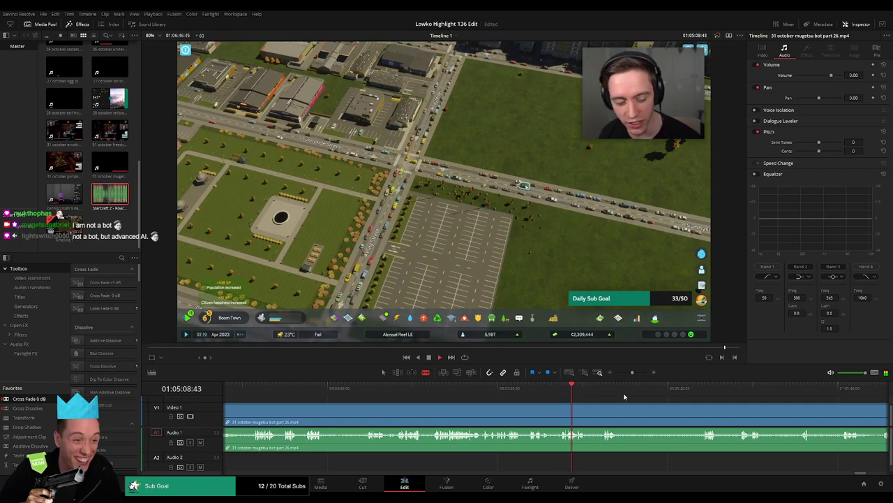
scroll(697, 404, "right", 3)
left_click(783, 395)
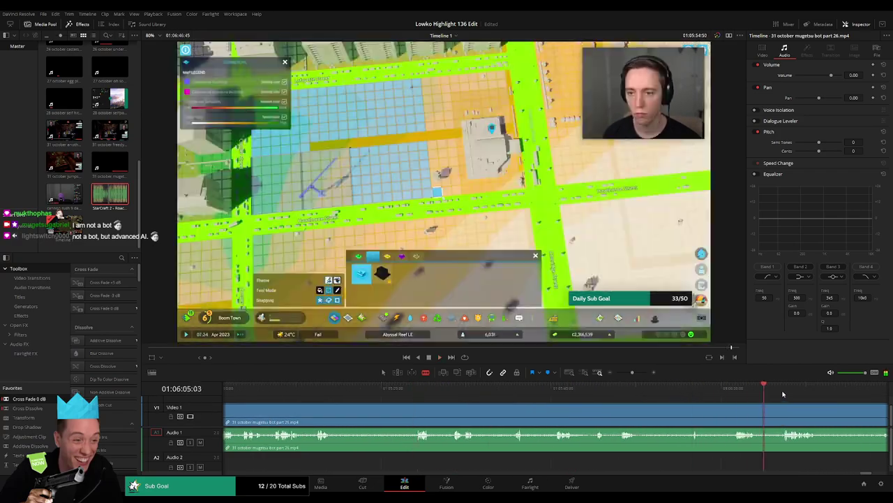
scroll(698, 403, "right", 3)
left_click(575, 389)
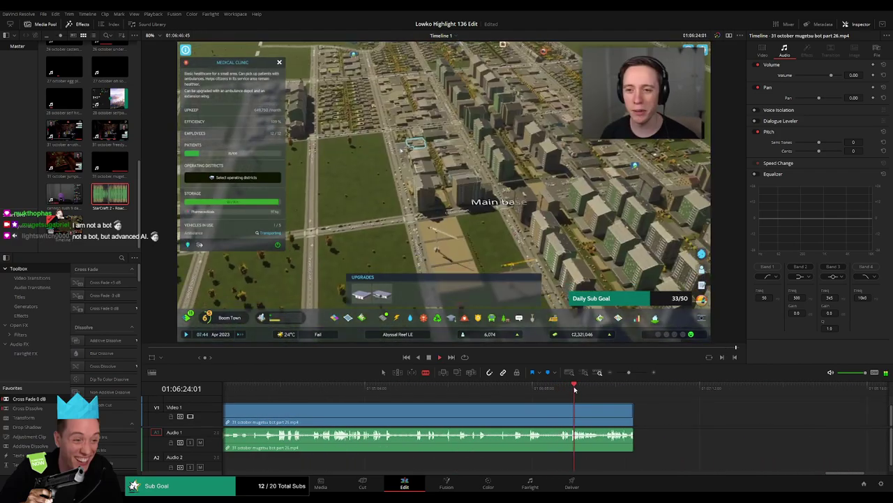
left_click_drag(574, 390, 619, 389)
- Delete the leftover tail clip on V1 and re-trim the kept part 26 clip's end frame
left_click(554, 414)
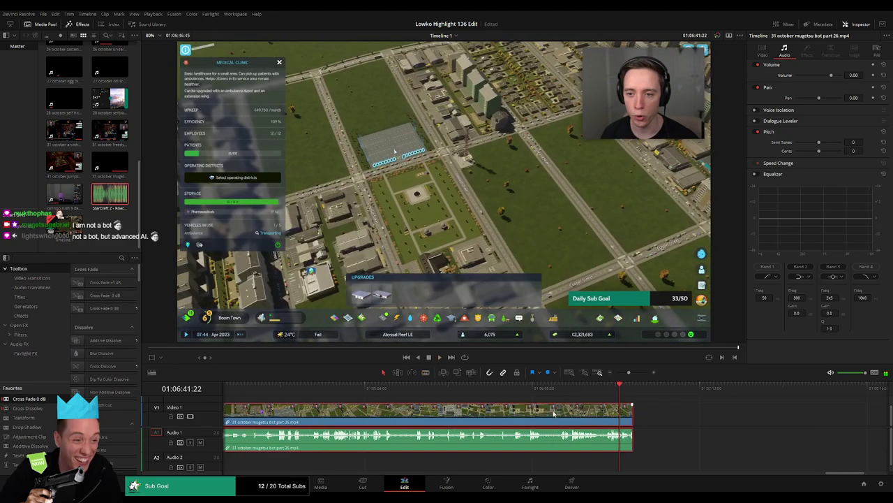
key("Delete")
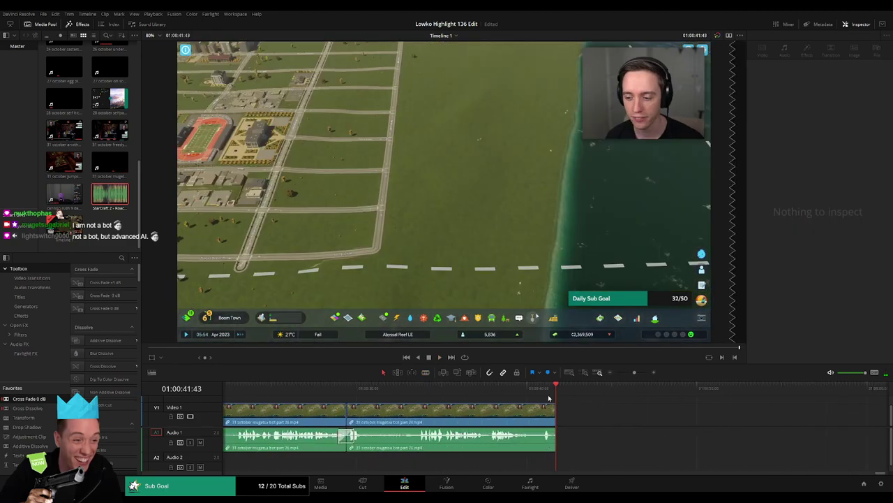
left_click(542, 389)
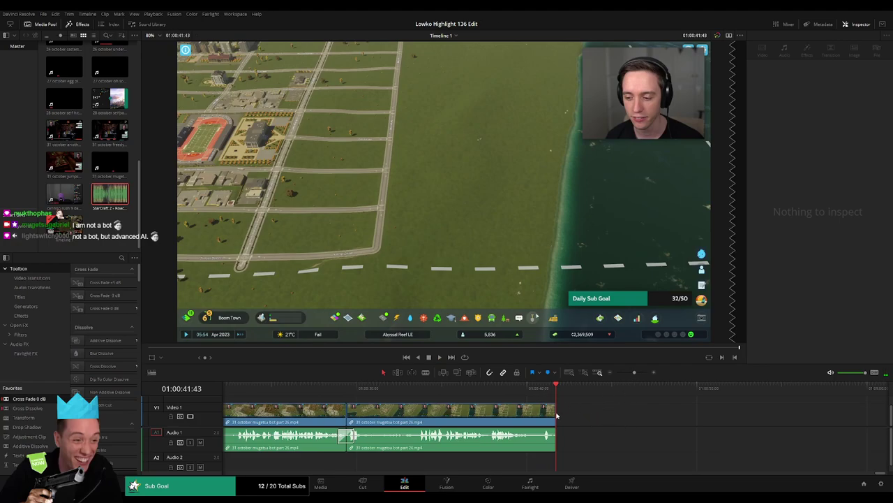
left_click_drag(557, 415, 566, 413)
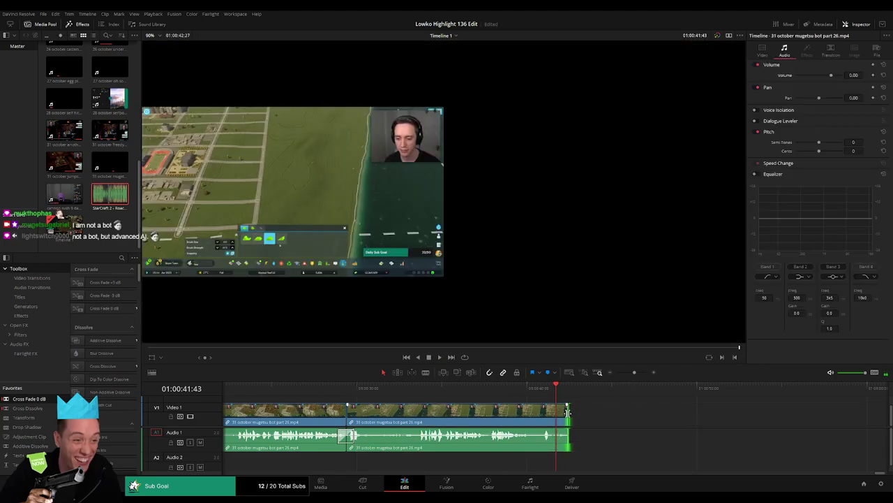
key("space")
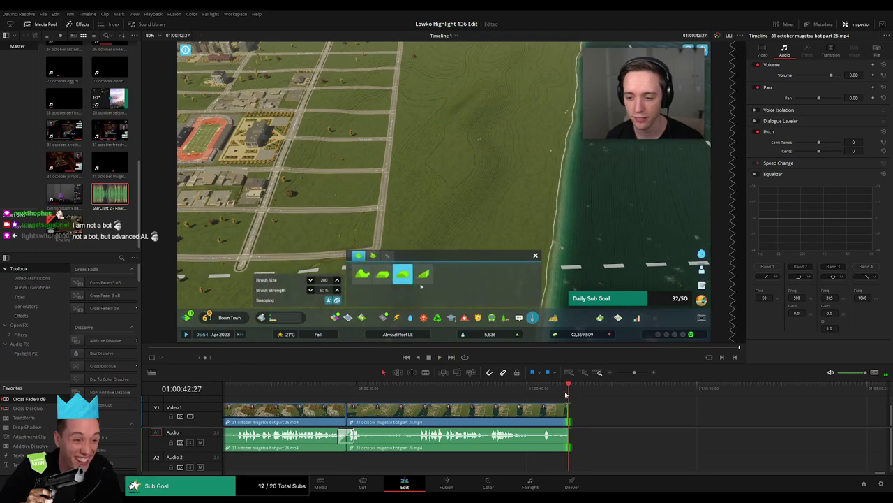
key("j")
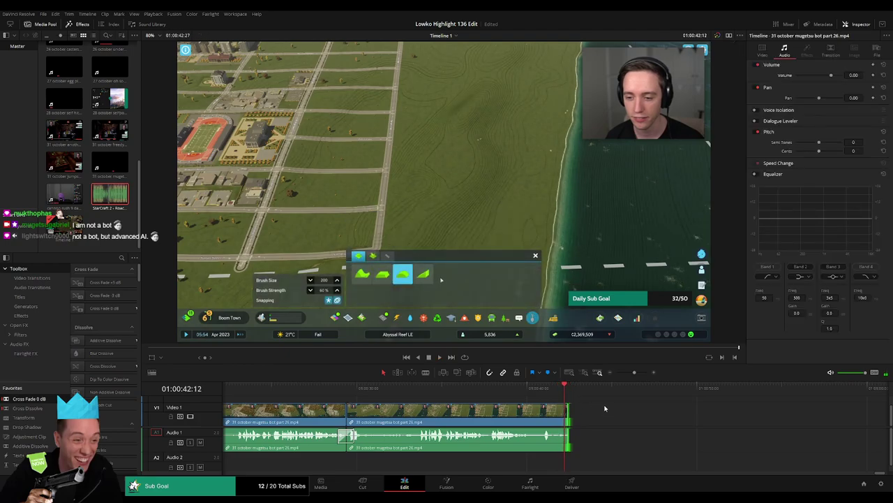
left_click_drag(570, 422, 559, 427)
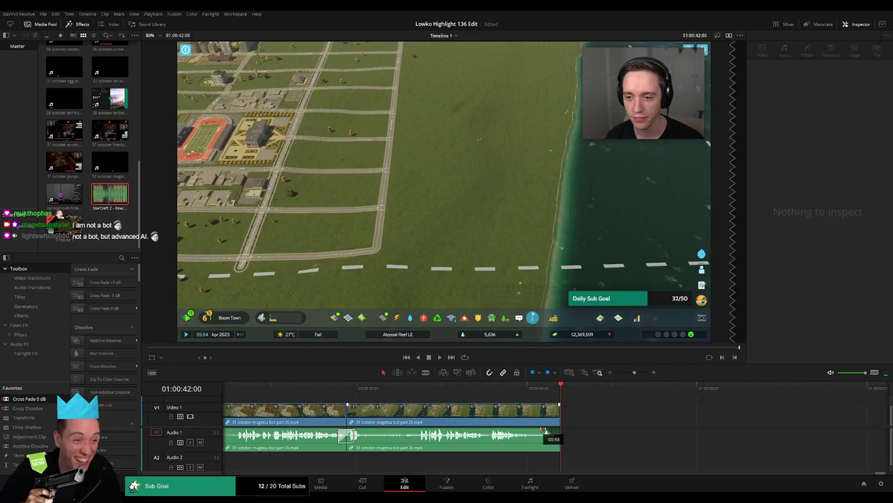
left_click(534, 398)
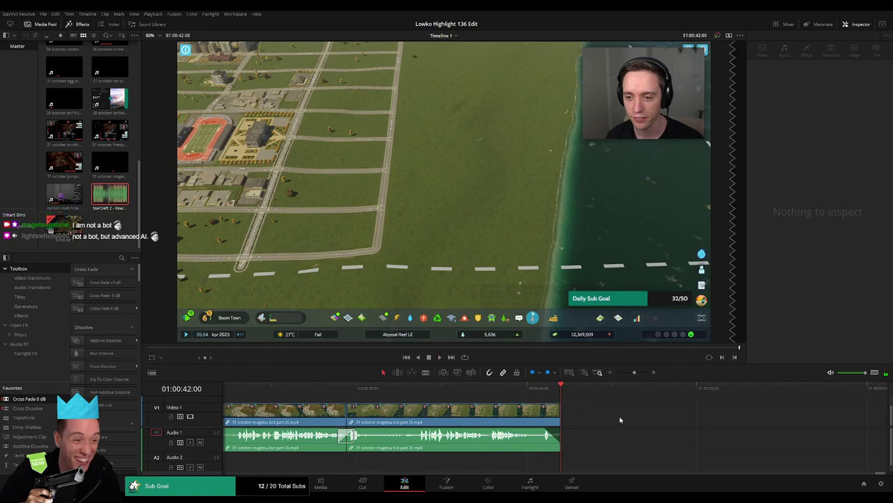
- Zoom Timeline 1 out to show the whole highlight edit ending near 01:00:42
left_click_drag(634, 373, 618, 372)
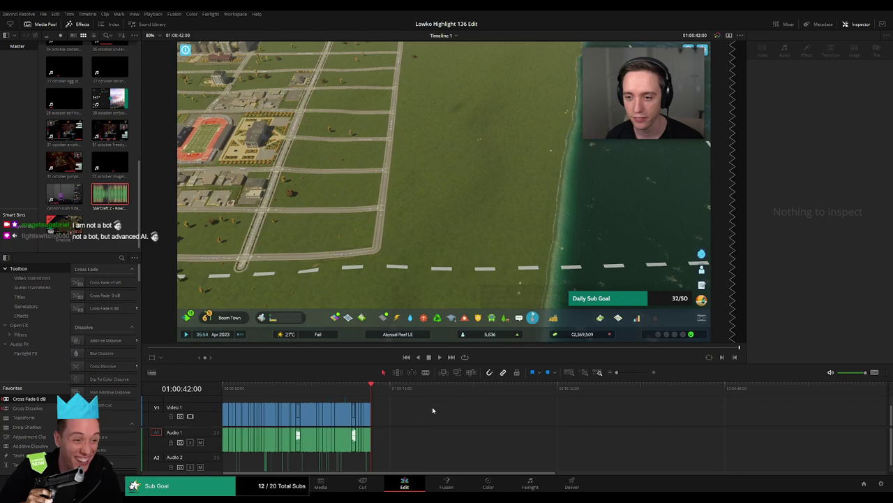
left_click_drag(618, 372, 621, 373)
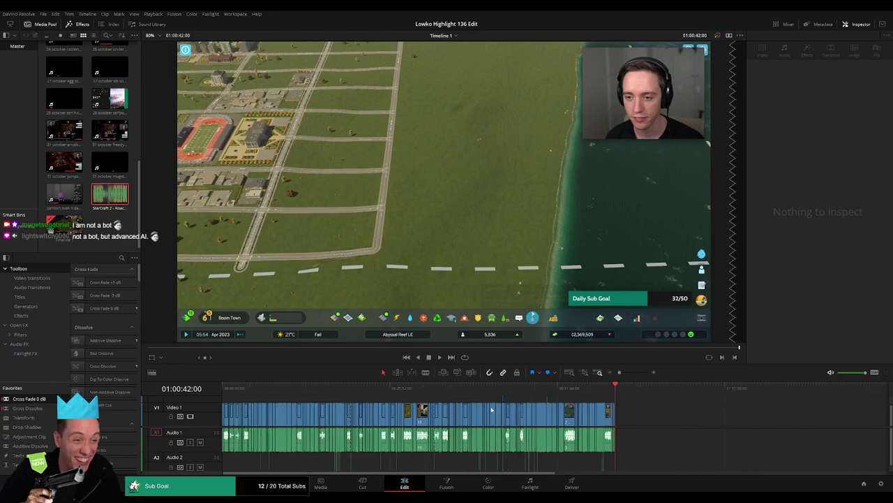
scroll(630, 386, "down", 1)
scroll(639, 394, "up", 2)
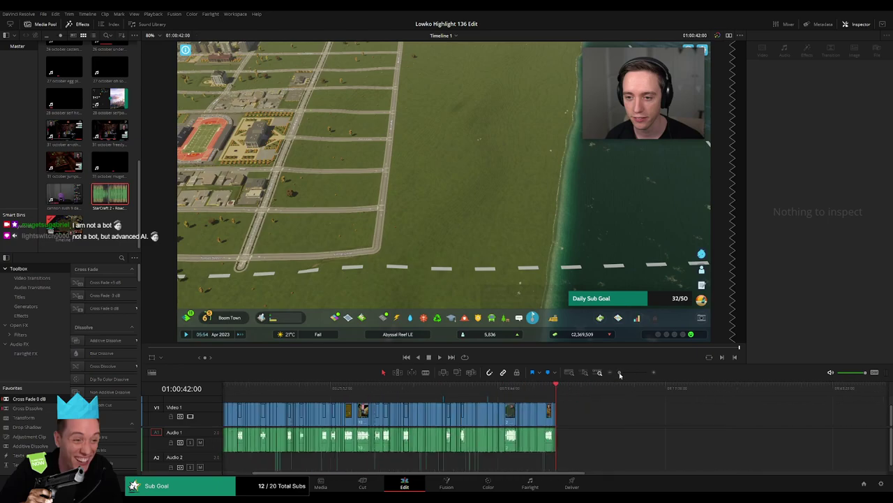
scroll(654, 407, "up", 2)
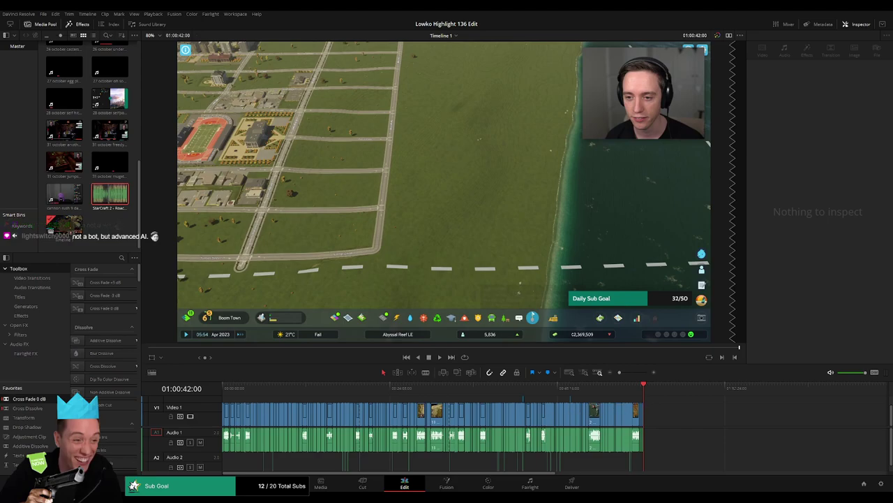